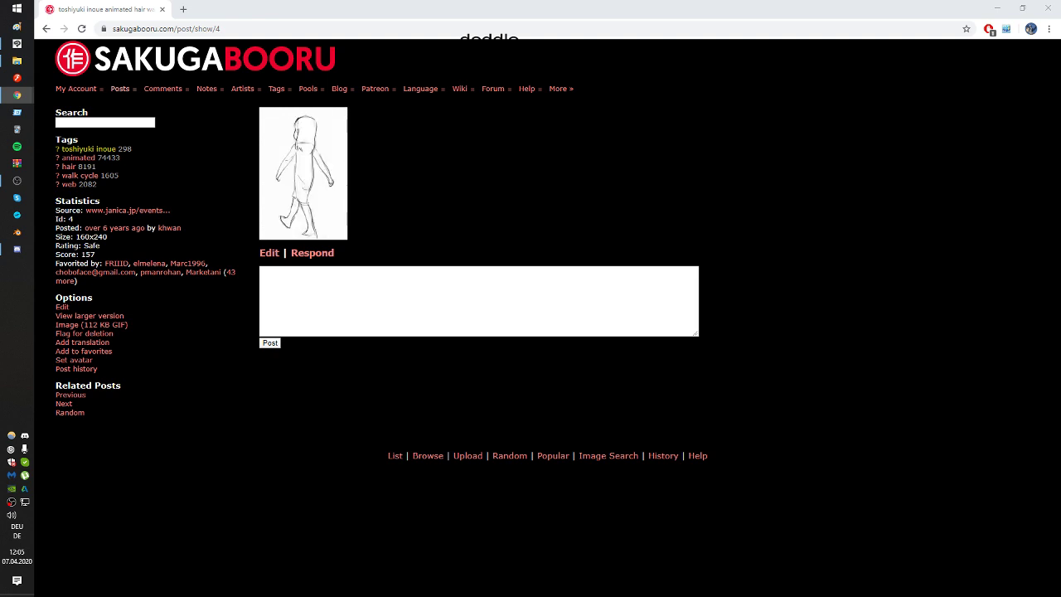
# Step: Switch to Clip Studio Paint and open the E3 and E4 animation files from the Downloads-Files folder
pyautogui.click(16, 43)
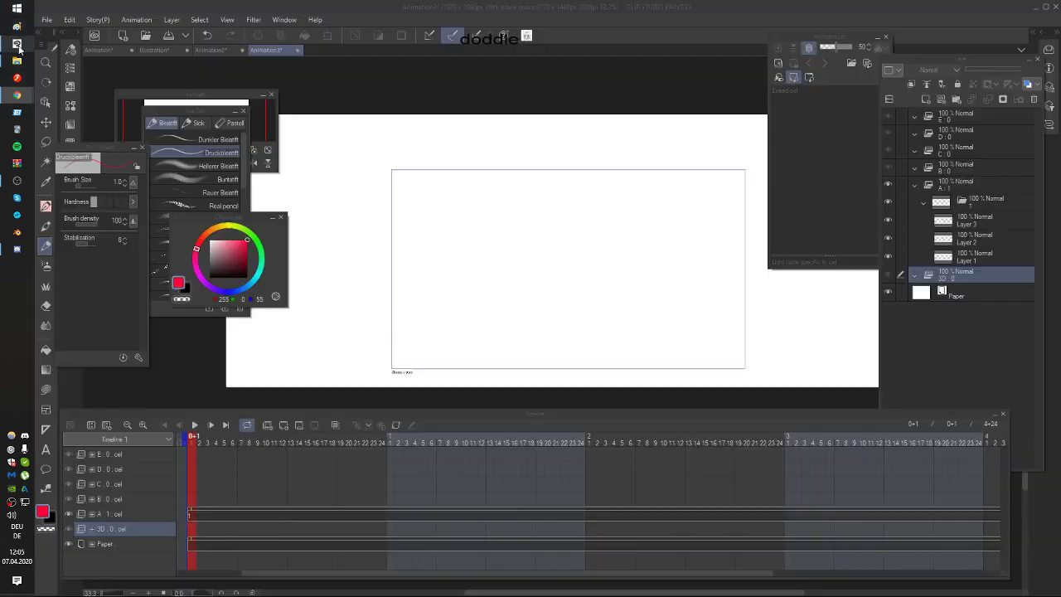
pyautogui.click(48, 19)
pyautogui.click(103, 61)
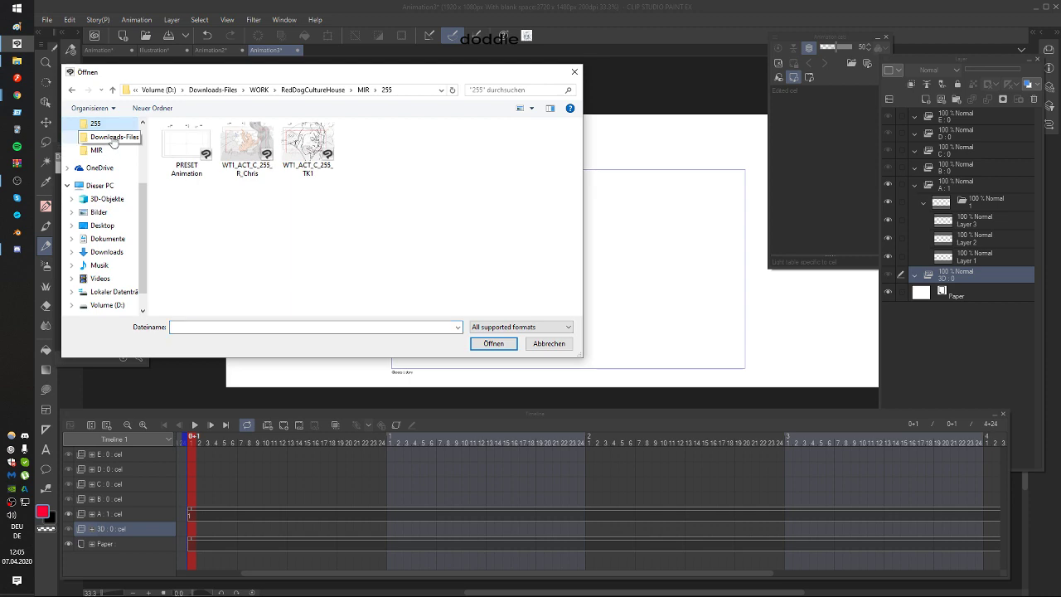
pyautogui.click(113, 137)
pyautogui.scroll(-3, 274, 208)
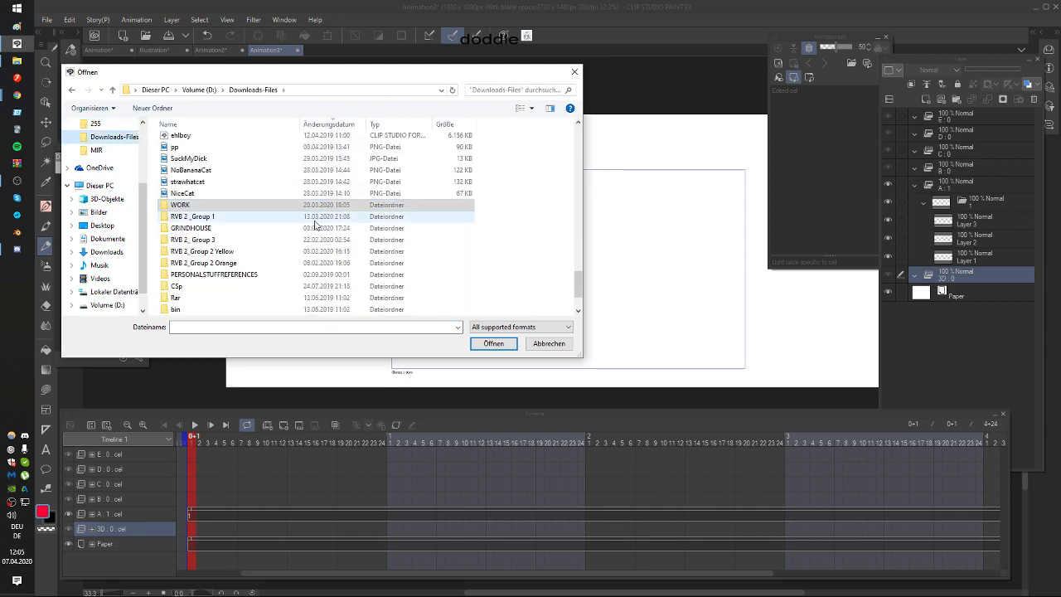
pyautogui.scroll(2, 258, 222)
pyautogui.scroll(15, 258, 222)
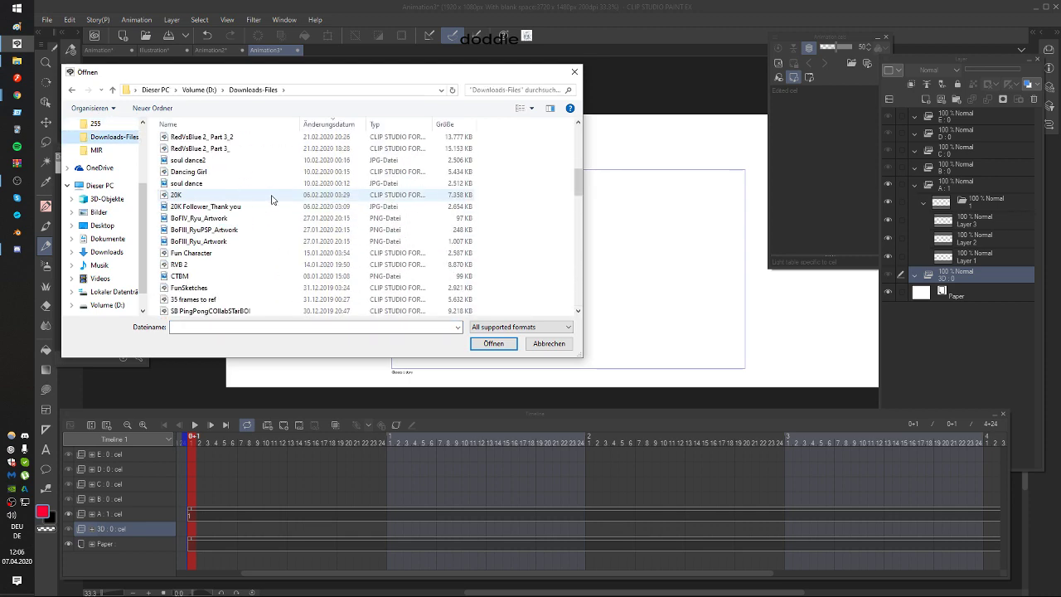
pyautogui.scroll(2, 271, 200)
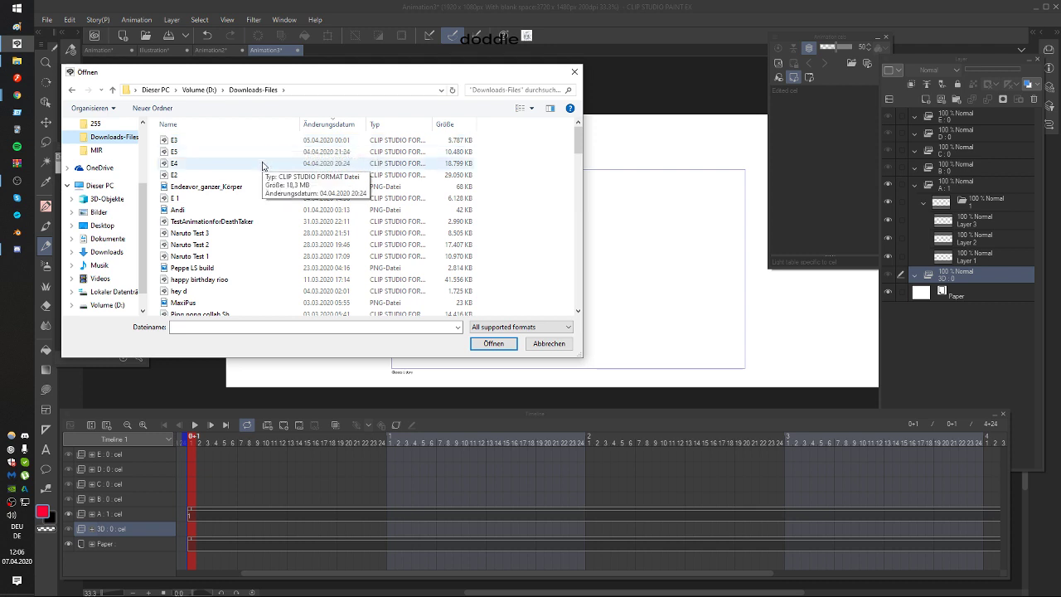
pyautogui.click(262, 165)
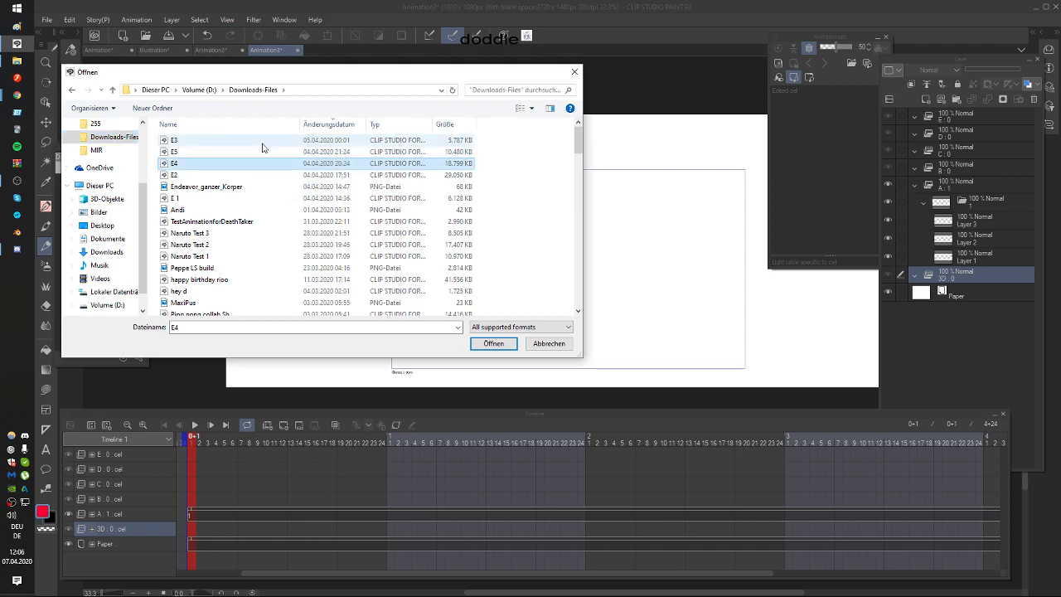
pyautogui.click(493, 344)
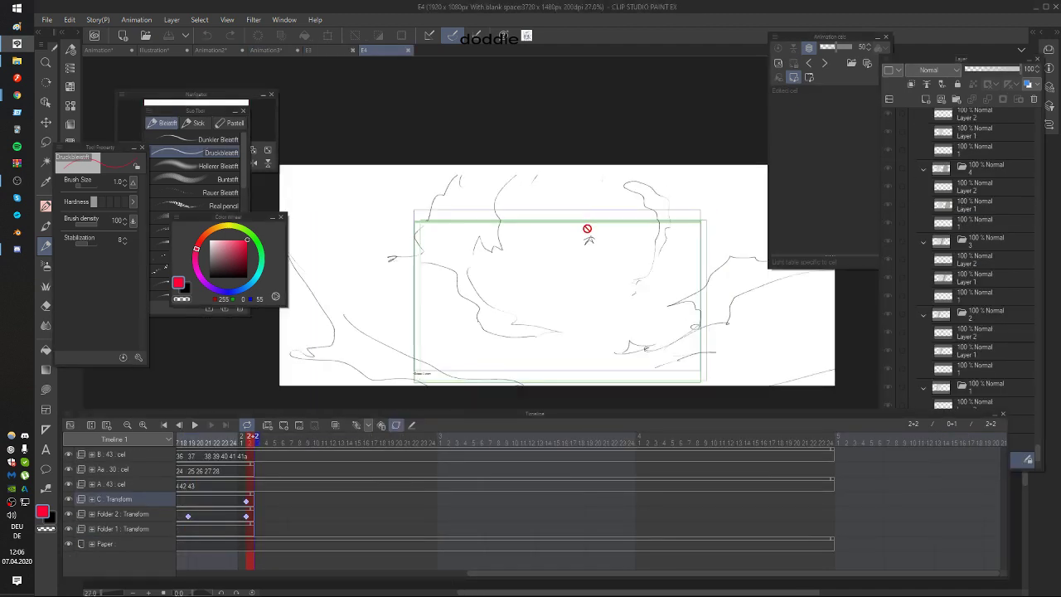
# Step: Bring up the E3 document and inspect its flame artwork and tilted camera frame
pyautogui.click(332, 51)
pyautogui.moveTo(597, 348); pyautogui.dragTo(552, 270)
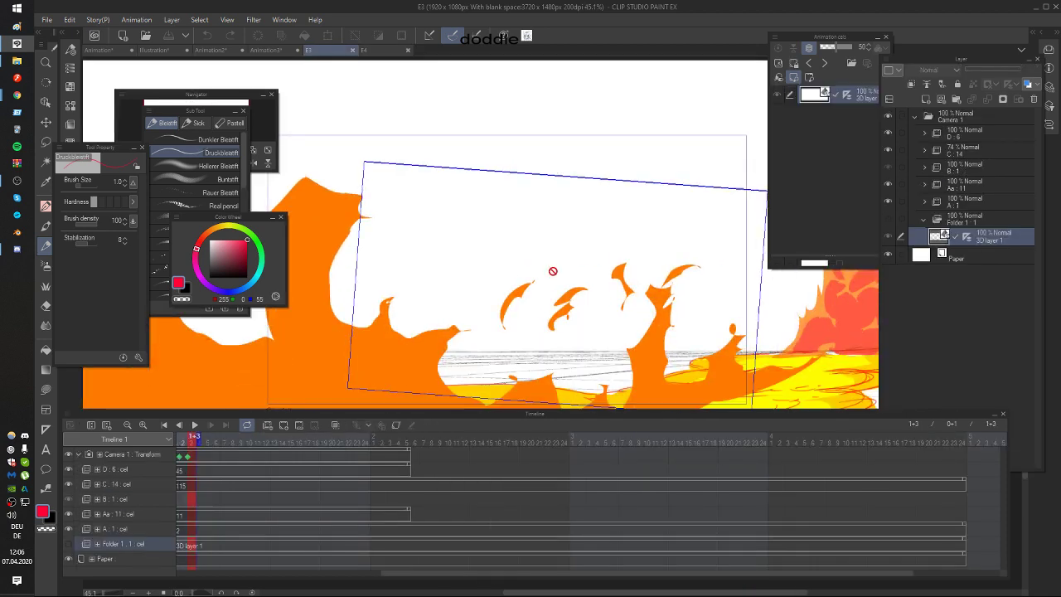
pyautogui.scroll(-1, 554, 272)
pyautogui.scroll(1, 466, 204)
# Step: Return to the E4 document, go to cel 4 on animation folder A's track and compare it with the neighbouring frames
pyautogui.click(385, 47)
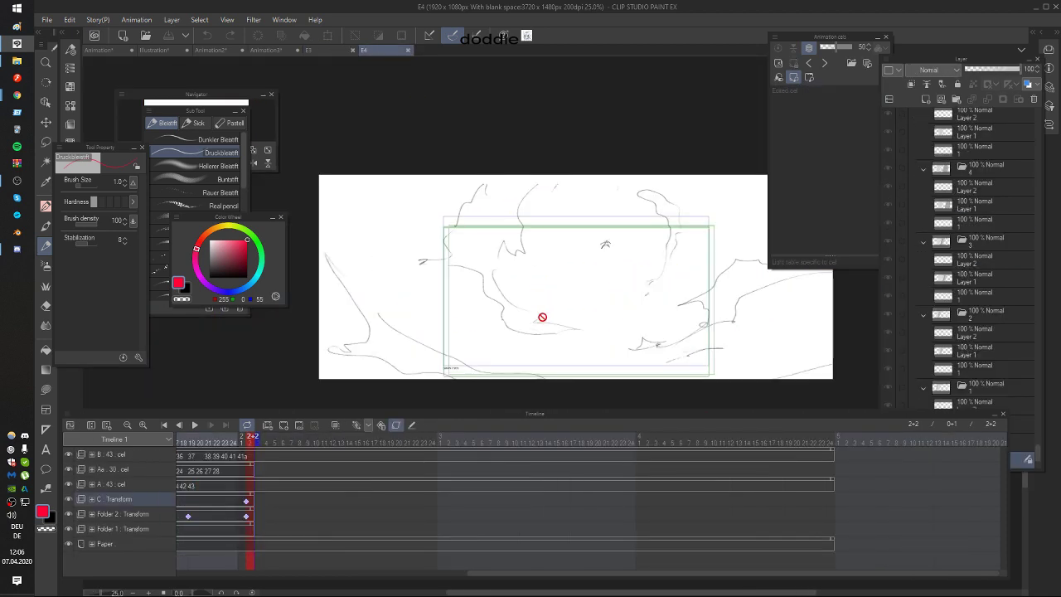
pyautogui.moveTo(529, 578); pyautogui.dragTo(227, 554)
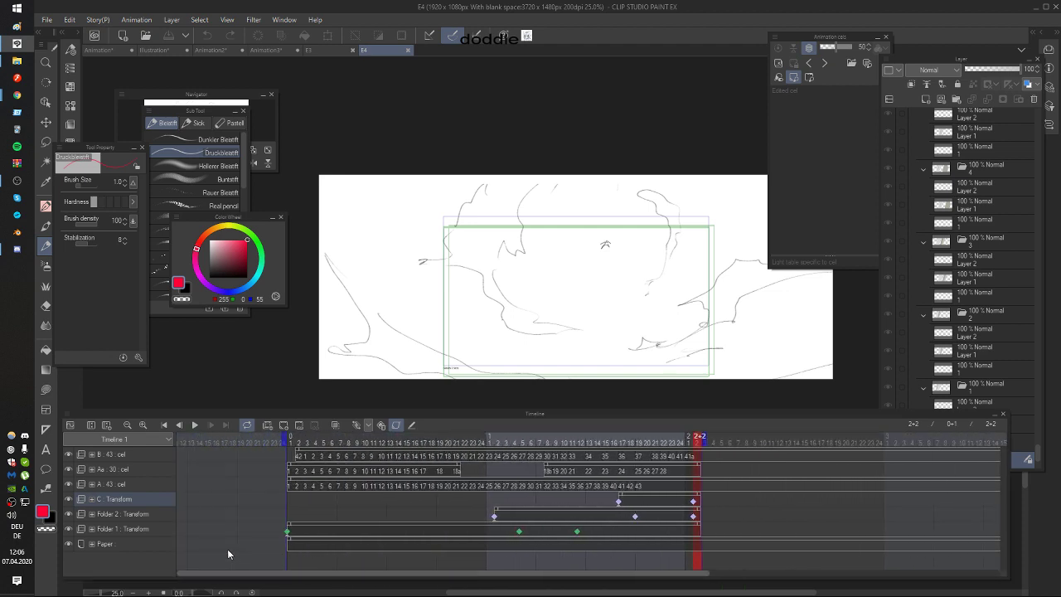
pyautogui.click(314, 487)
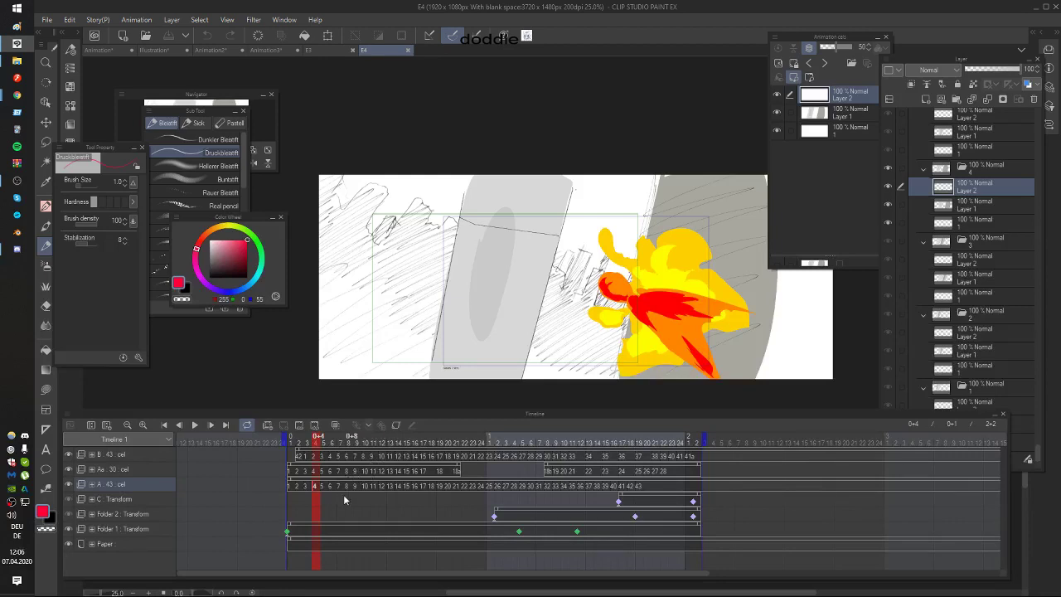
pyautogui.press('Right')
pyautogui.press('Right')
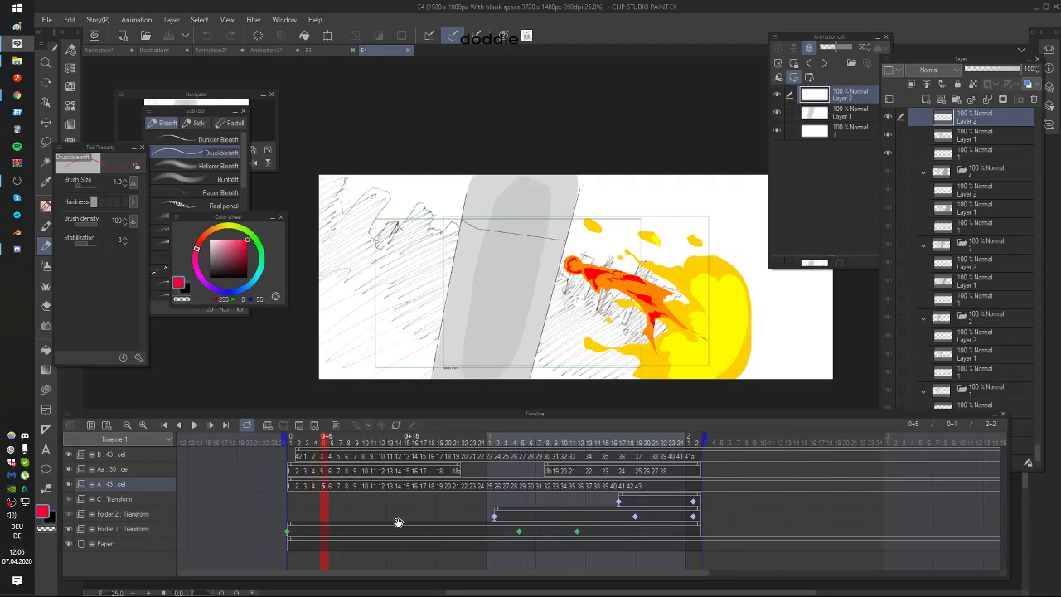
pyautogui.press('Left')
pyautogui.press('Right')
pyautogui.press('Left')
pyautogui.press('Left')
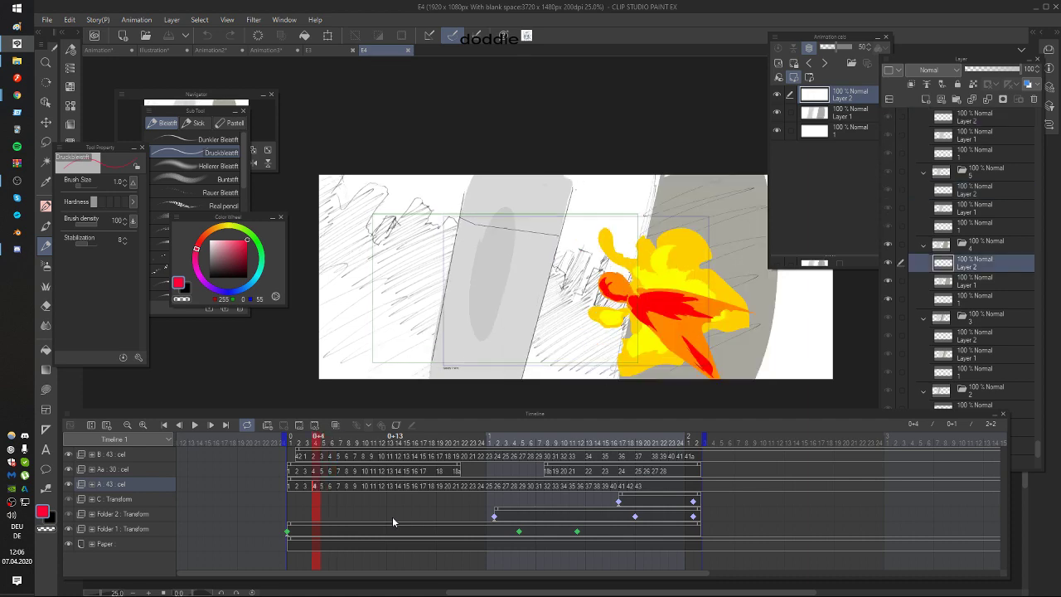
# Step: Flip back and forth through E4's frames between 0+4 and 0+13 to examine the fireball's movement past the pillar
pyautogui.press('Right')
pyautogui.press('Right')
pyautogui.press('Right')
pyautogui.press('Right')
pyautogui.press('Right')
pyautogui.press('Right')
pyautogui.press('Right')
pyautogui.press('Right')
pyautogui.press('Right')
pyautogui.press('Right')
pyautogui.press('Right')
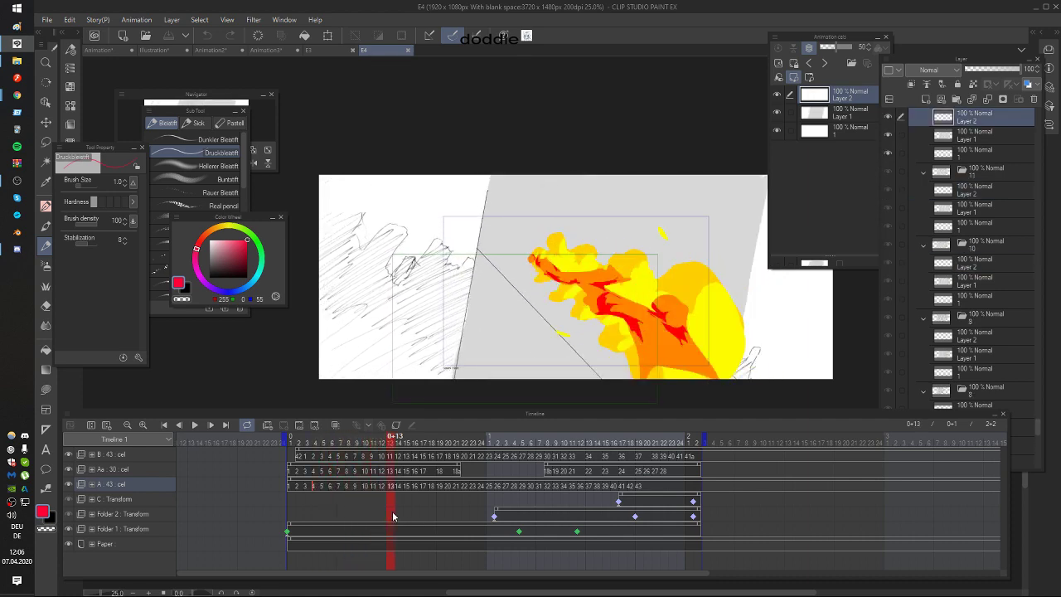
pyautogui.press('Left')
pyautogui.press('Left')
pyautogui.press('Left')
pyautogui.press('Left')
pyautogui.press('Left')
pyautogui.press('Left')
pyautogui.press('Left')
pyautogui.press('Left')
pyautogui.press('Left')
pyautogui.press('Left')
pyautogui.press('Left')
pyautogui.press('Left')
pyautogui.press('Left')
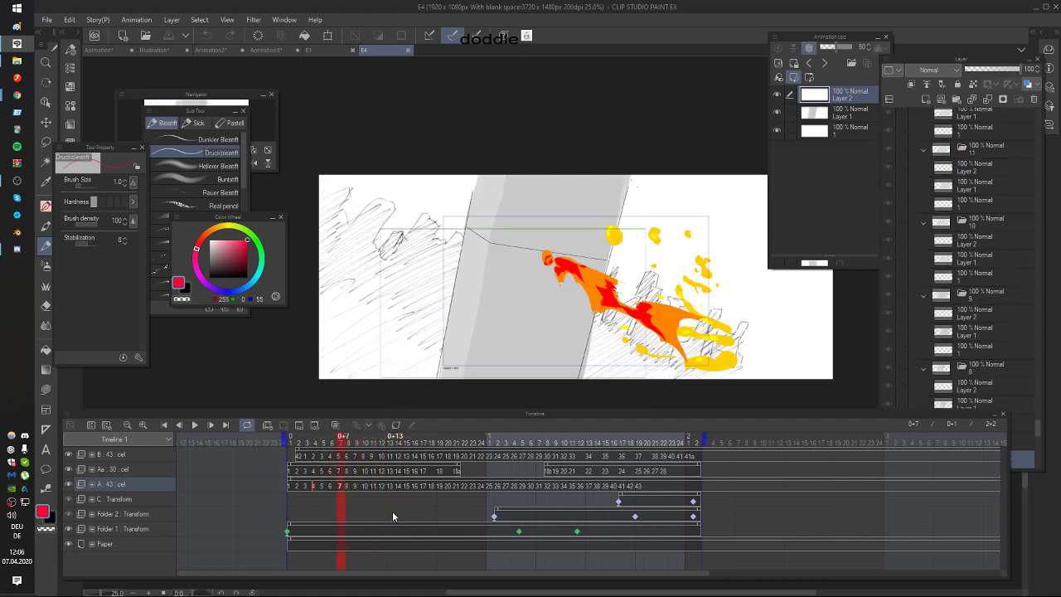
pyautogui.press('Right')
pyautogui.press('Right')
pyautogui.press('Right')
pyautogui.press('Right')
pyautogui.press('Right')
pyautogui.press('Right')
pyautogui.press('Right')
pyautogui.press('Right')
pyautogui.press('Right')
pyautogui.press('Right')
pyautogui.press('Right')
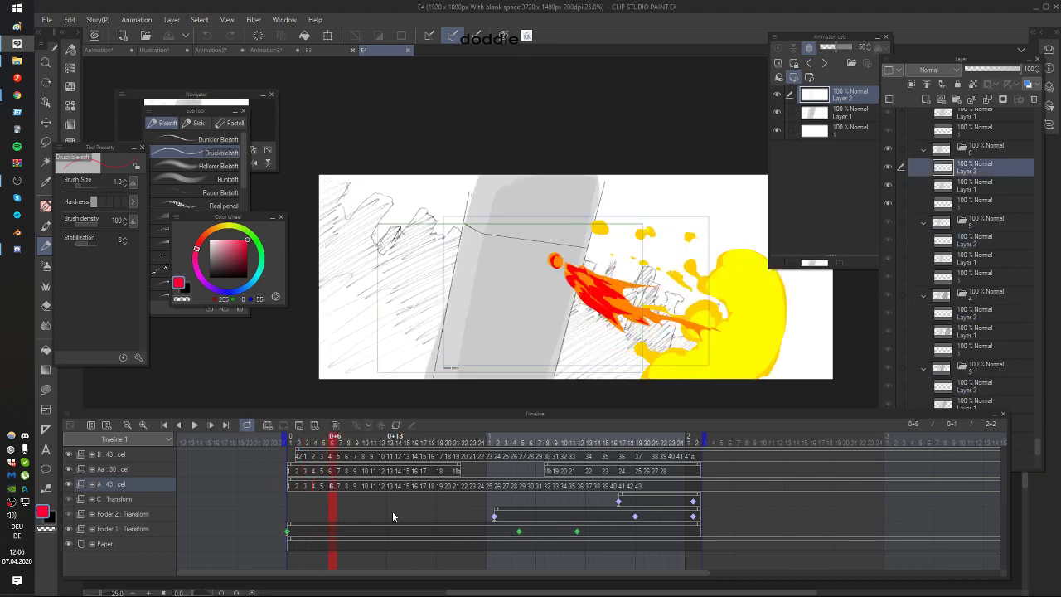
# Step: Step forward frame by frame to 1+15 to examine how the fire trail and the background move
pyautogui.press('Right')
pyautogui.press('Right')
pyautogui.press('Right')
pyautogui.press('Right')
pyautogui.press('Right')
pyautogui.press('Right')
pyautogui.press('Right')
pyautogui.press('Right')
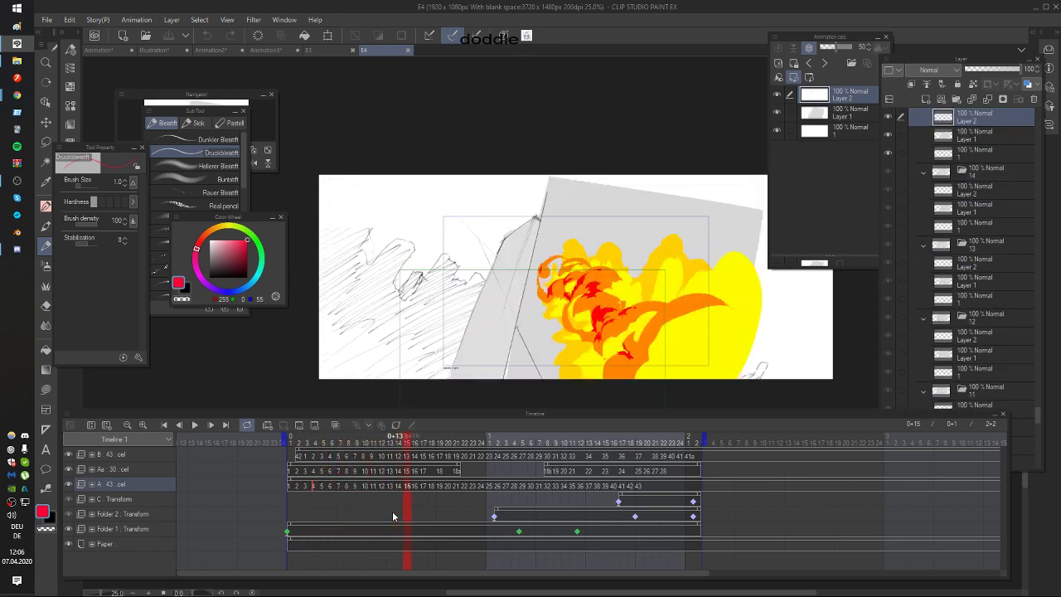
pyautogui.press('Right')
pyautogui.press('Right')
pyautogui.press('Right')
pyautogui.press('Right')
pyautogui.press('Right')
pyautogui.press('Right')
pyautogui.press('Right')
pyautogui.press('Right')
pyautogui.press('Right')
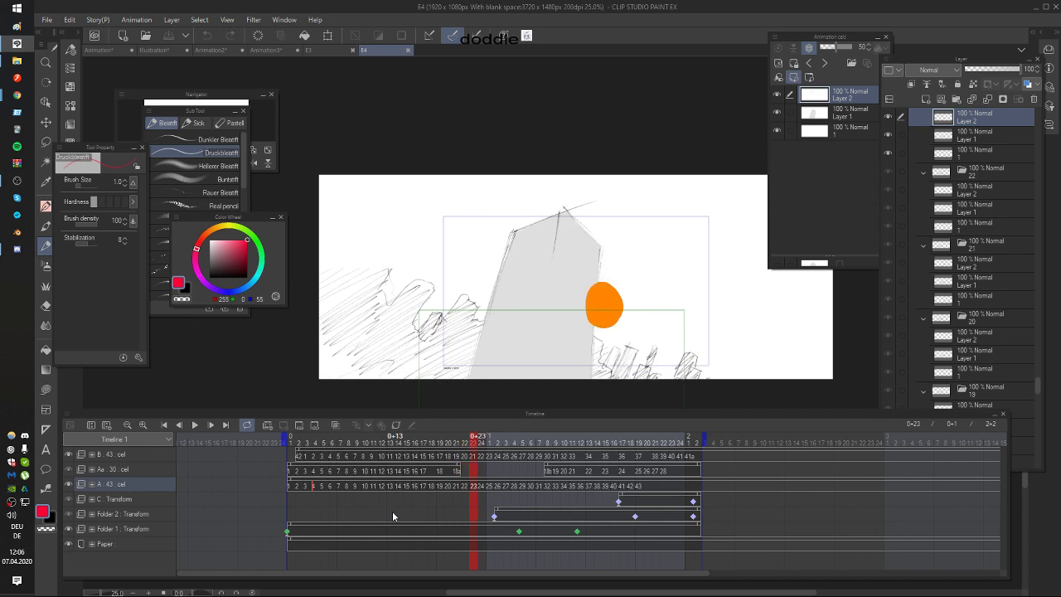
pyautogui.press('Right')
pyautogui.press('Right')
pyautogui.press('Right')
pyautogui.press('Right')
pyautogui.press('Right')
pyautogui.press('Right')
pyautogui.press('Right')
pyautogui.press('Right')
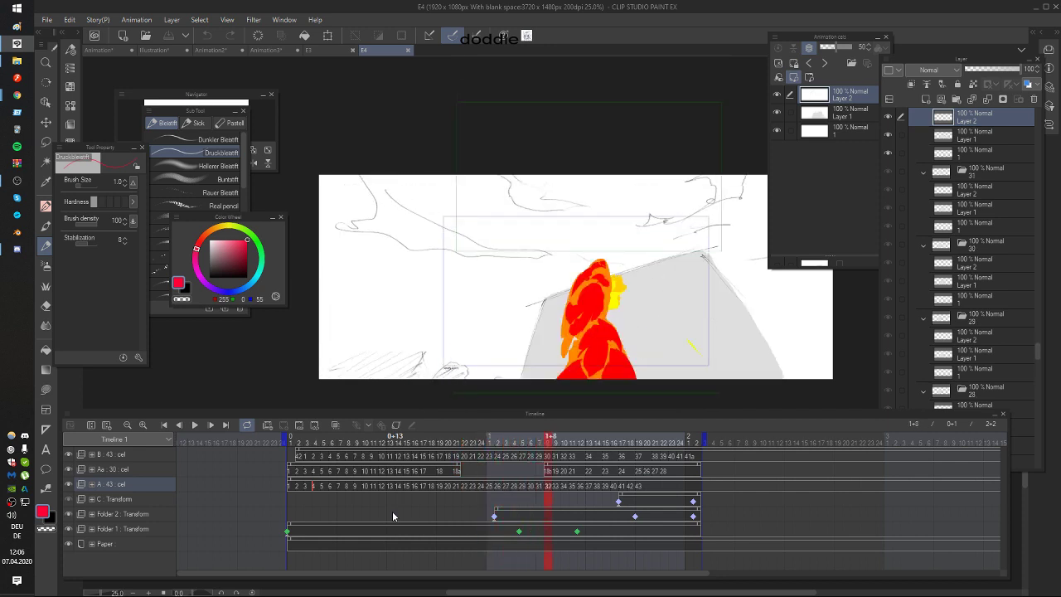
pyautogui.press('Right')
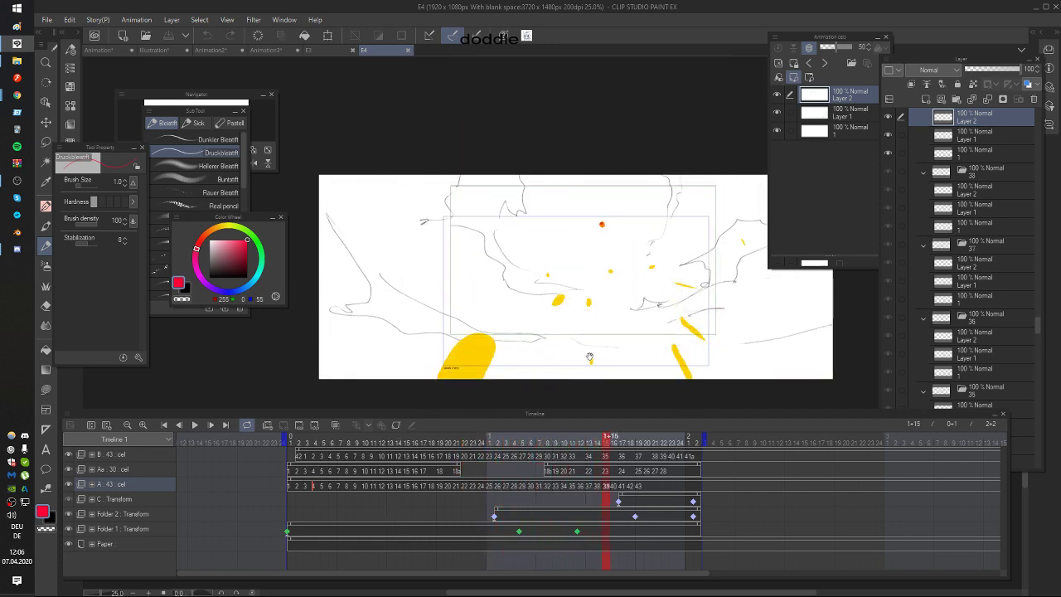
# Step: Step back through the E4 animation from frame 1+15 to frame 0+2 to review the fire motion in reverse
pyautogui.moveTo(653, 313); pyautogui.dragTo(598, 308)
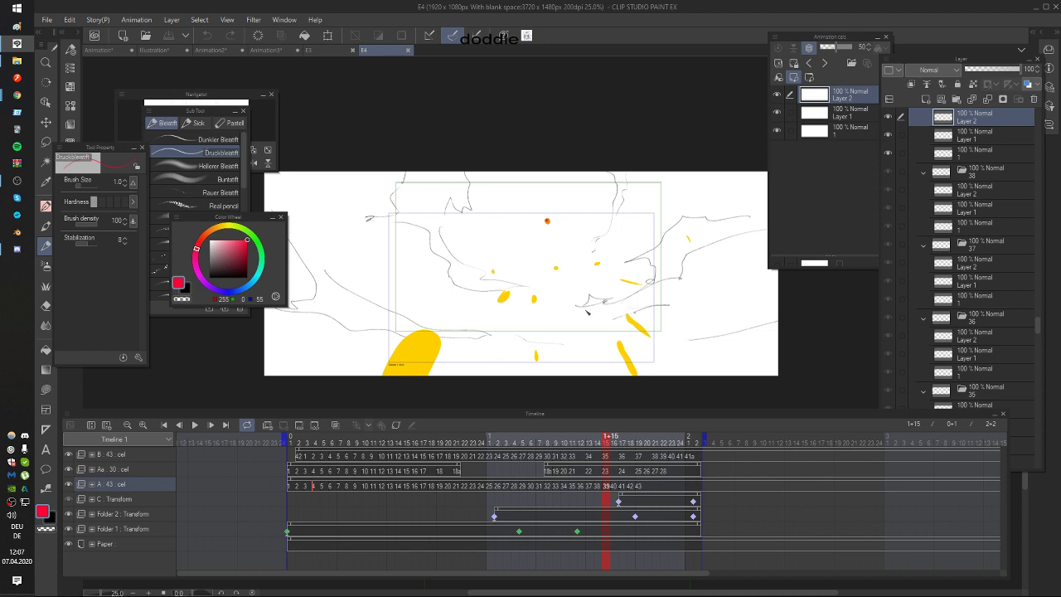
pyautogui.press('Left')
pyautogui.press('Left')
pyautogui.press('Left')
pyautogui.press('Left')
pyautogui.press('Left')
pyautogui.press('Left')
pyautogui.press('Left')
pyautogui.press('Left')
pyautogui.press('Left')
pyautogui.press('Left')
pyautogui.press('Left')
pyautogui.press('Left')
pyautogui.press('Left')
pyautogui.press('Left')
pyautogui.press('Left')
pyautogui.press('Left')
pyautogui.press('Left')
pyautogui.press('Left')
pyautogui.press('Left')
pyautogui.press('Left')
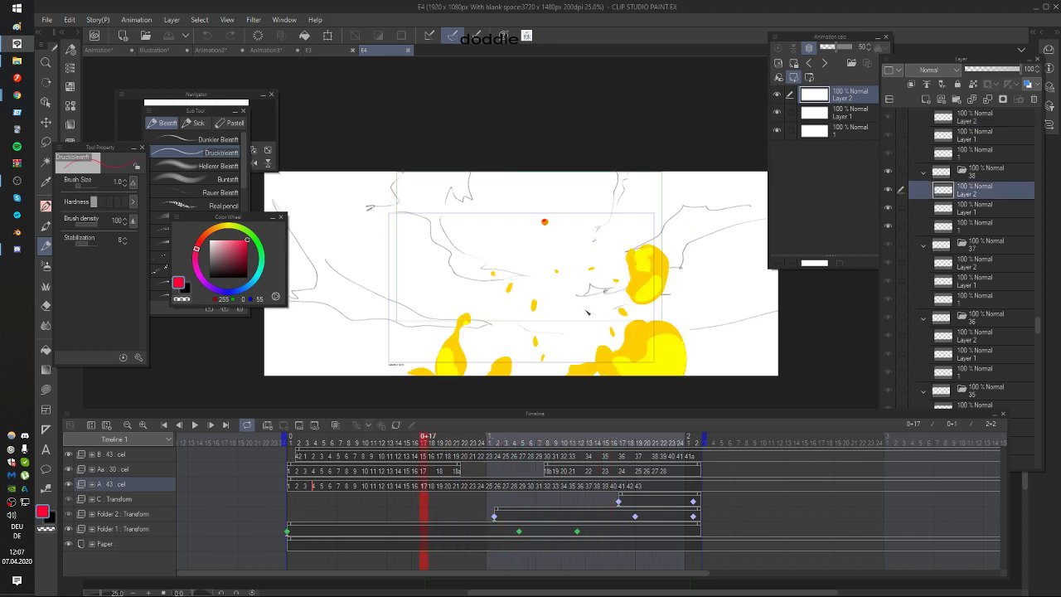
pyautogui.press('Left')
pyautogui.press('Left')
pyautogui.press('Left')
pyautogui.press('Left')
pyautogui.press('Left')
pyautogui.press('Left')
pyautogui.press('Left')
pyautogui.press('Left')
pyautogui.press('Left')
pyautogui.press('Left')
pyautogui.press('Left')
pyautogui.press('Left')
pyautogui.press('Left')
pyautogui.press('Left')
pyautogui.press('Left')
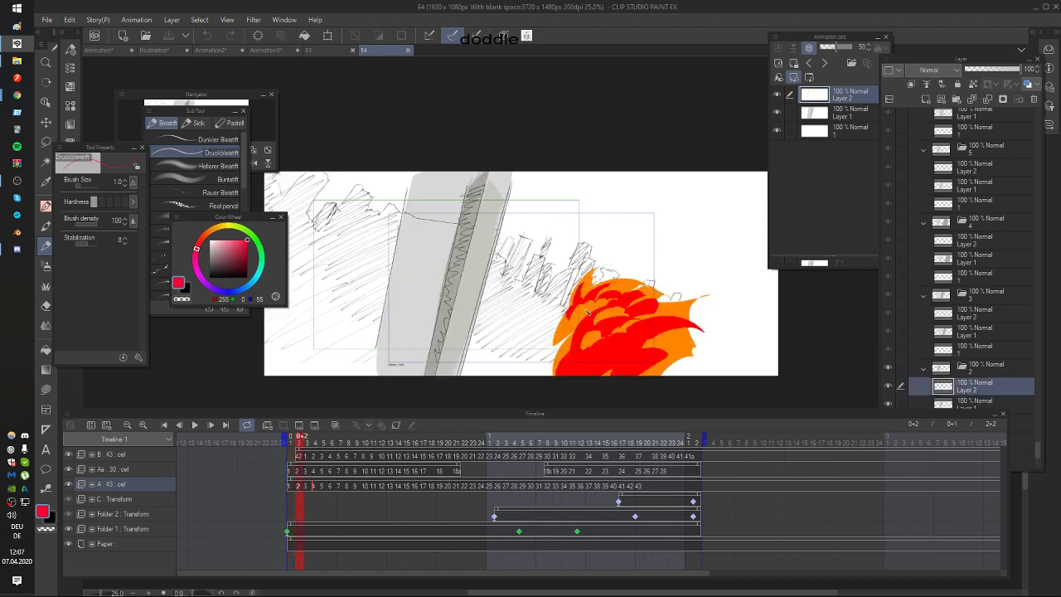
# Step: Step forward through the E4 animation from frame 0+2 to frame 1+16 to study the complete fire and background motion
pyautogui.press('Right')
pyautogui.press('Right')
pyautogui.press('Right')
pyautogui.press('Right')
pyautogui.press('Right')
pyautogui.press('Right')
pyautogui.press('Right')
pyautogui.press('Right')
pyautogui.press('Right')
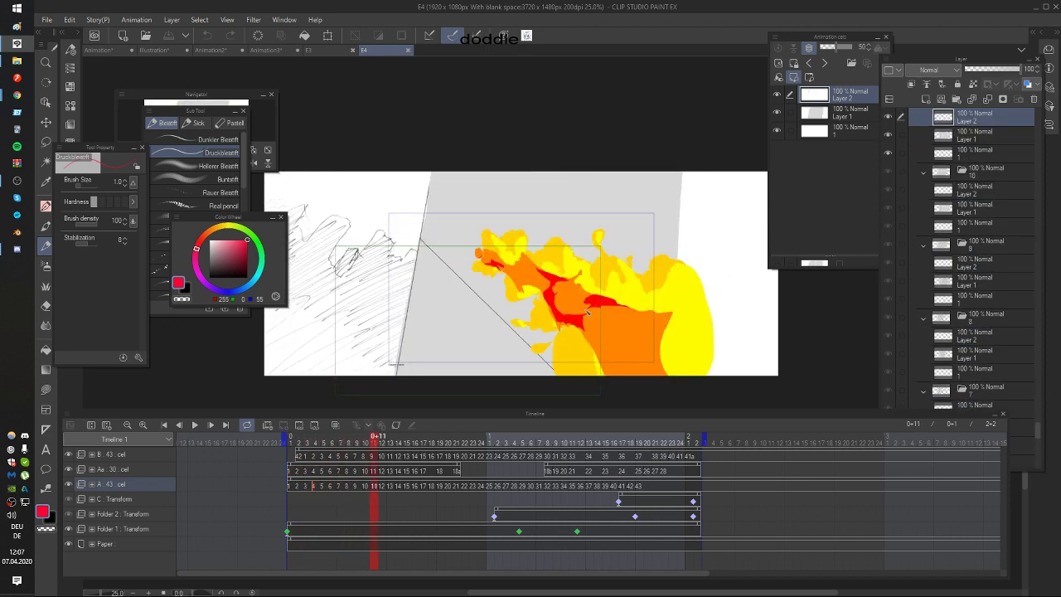
pyautogui.press('Right')
pyautogui.press('Right')
pyautogui.press('Right')
pyautogui.press('Right')
pyautogui.press('Right')
pyautogui.press('Right')
pyautogui.press('Right')
pyautogui.press('Right')
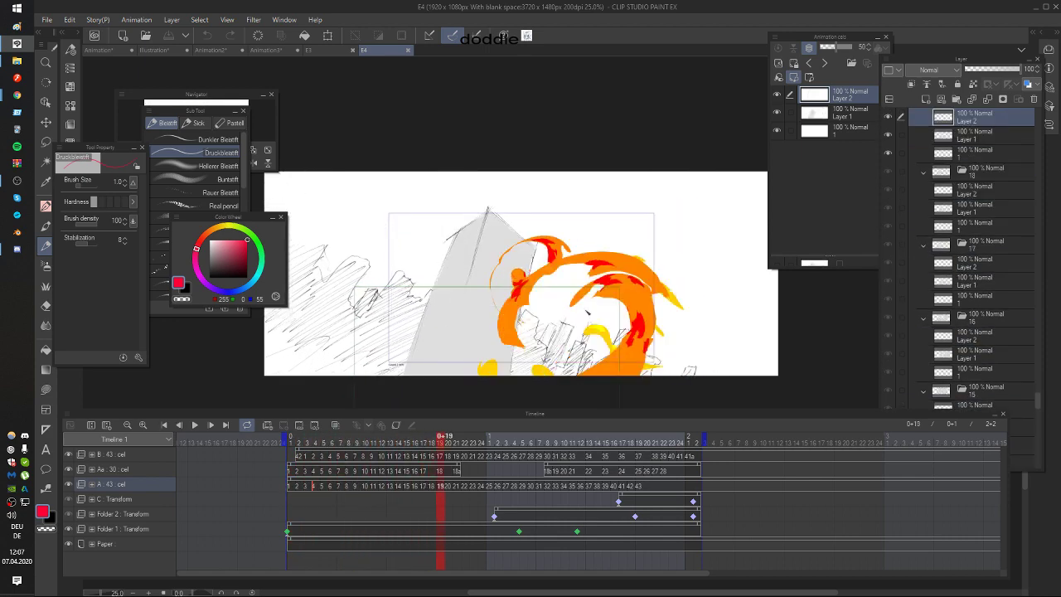
pyautogui.press('Right')
pyautogui.press('Right')
pyautogui.press('Right')
pyautogui.press('Right')
pyautogui.press('Right')
pyautogui.press('Right')
pyautogui.press('Right')
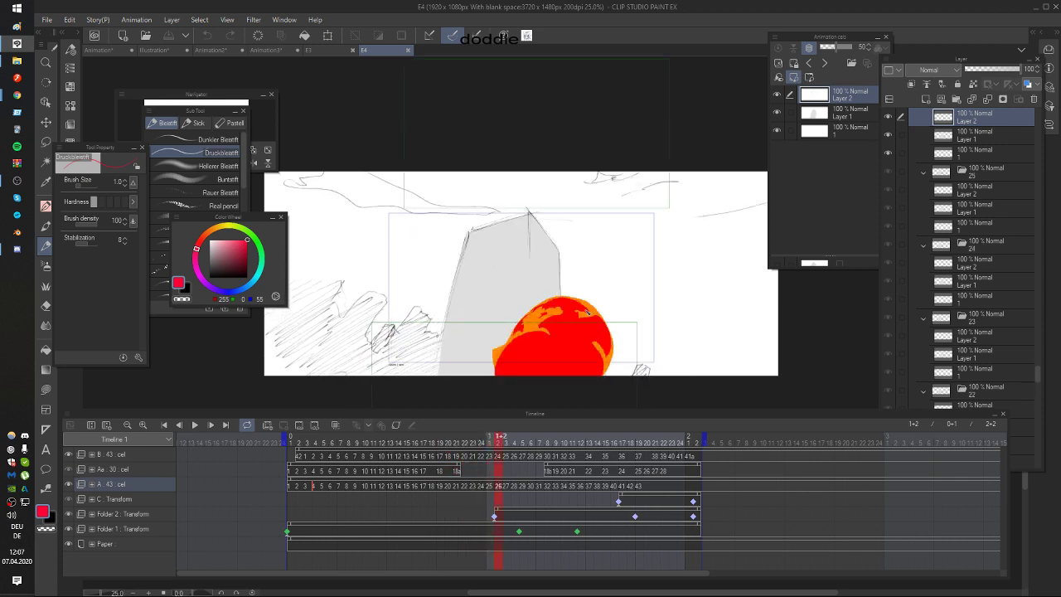
pyautogui.press('Right')
pyautogui.press('Right')
pyautogui.press('Right')
pyautogui.press('Right')
pyautogui.press('Right')
pyautogui.press('Right')
pyautogui.press('Right')
pyautogui.press('Right')
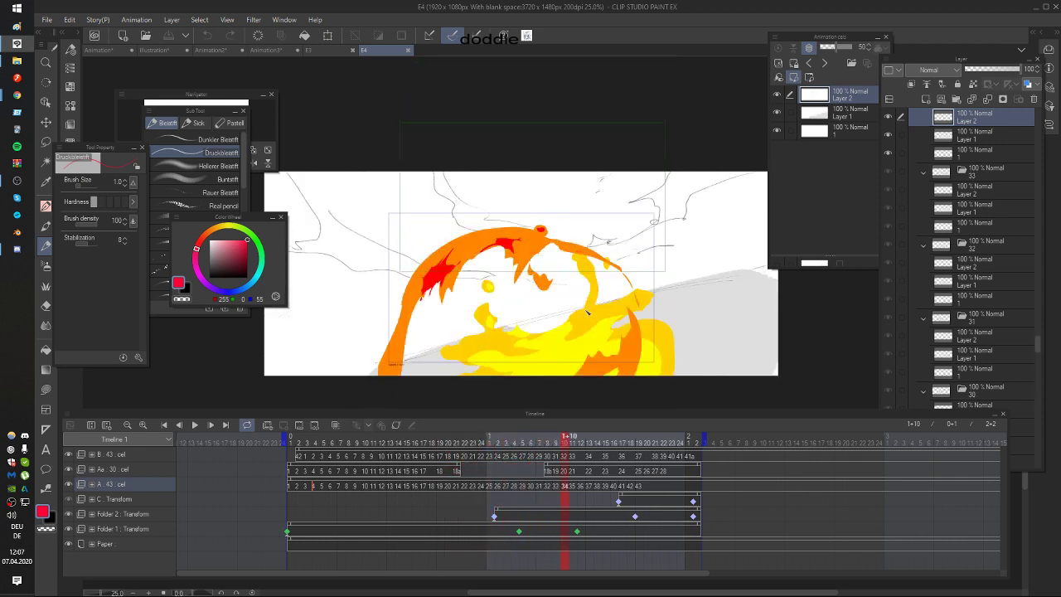
pyautogui.press('Right')
pyautogui.press('Right')
pyautogui.press('Right')
pyautogui.press('Right')
pyautogui.press('Right')
pyautogui.press('Right')
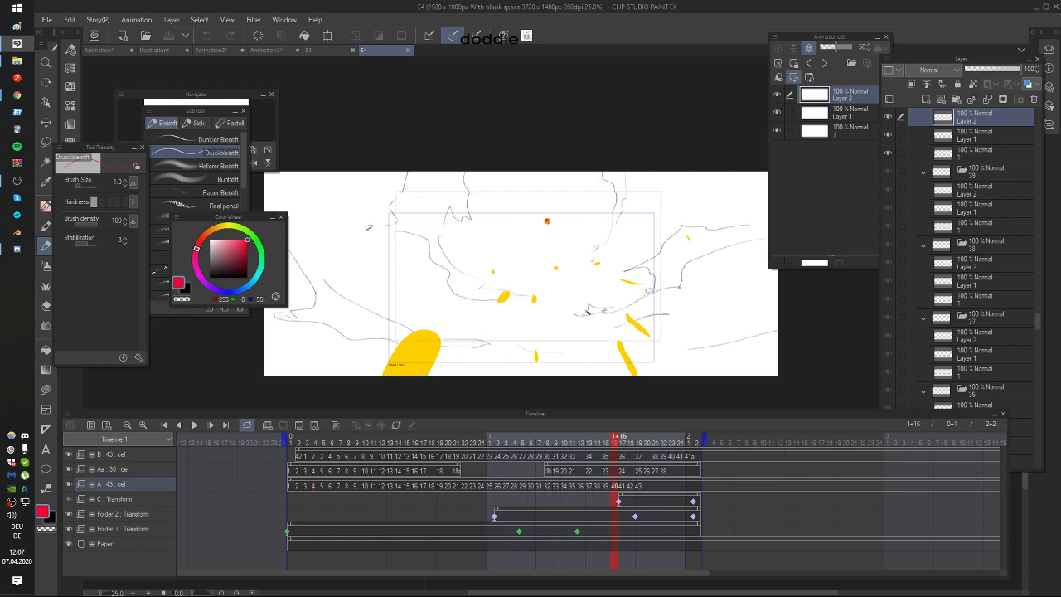
# Step: Step back through the E4 animation from frame 1+16 to frame 0+3 to review the flight path in reverse
pyautogui.press('Left')
pyautogui.press('Left')
pyautogui.press('Left')
pyautogui.press('Left')
pyautogui.press('Left')
pyautogui.press('Left')
pyautogui.press('Left')
pyautogui.press('Left')
pyautogui.press('Left')
pyautogui.press('Left')
pyautogui.press('Left')
pyautogui.press('Left')
pyautogui.press('Left')
pyautogui.press('Left')
pyautogui.press('Left')
pyautogui.press('Left')
pyautogui.press('Left')
pyautogui.press('Left')
pyautogui.press('Left')
pyautogui.press('Left')
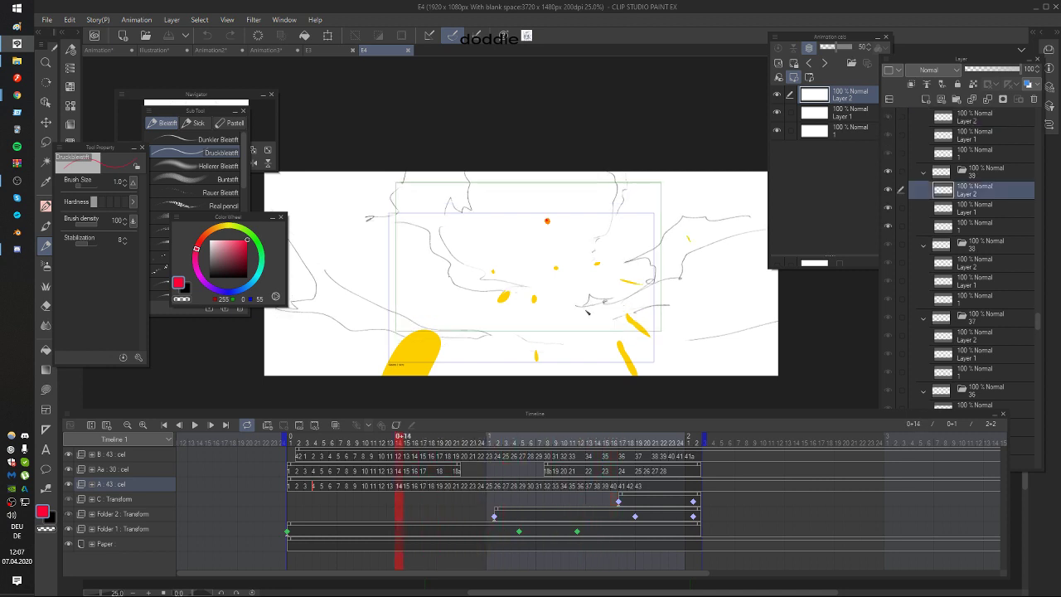
pyautogui.press('Left')
pyautogui.press('Left')
pyautogui.press('Left')
pyautogui.press('Left')
pyautogui.press('Left')
pyautogui.press('Left')
pyautogui.press('Left')
pyautogui.press('Left')
pyautogui.press('Left')
pyautogui.press('Left')
pyautogui.press('Left')
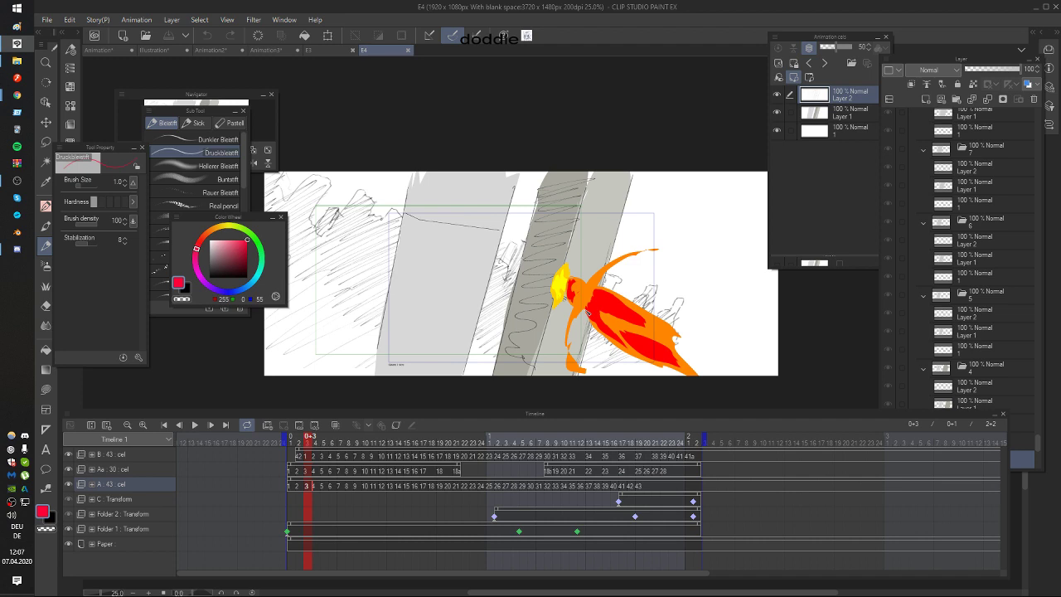
# Step: Step forward from frame 0+3 to frame 1+9 to examine how the fire develops around the pillar
pyautogui.press('Right')
pyautogui.press('Right')
pyautogui.press('Right')
pyautogui.press('Right')
pyautogui.press('Right')
pyautogui.press('Right')
pyautogui.press('Right')
pyautogui.press('Right')
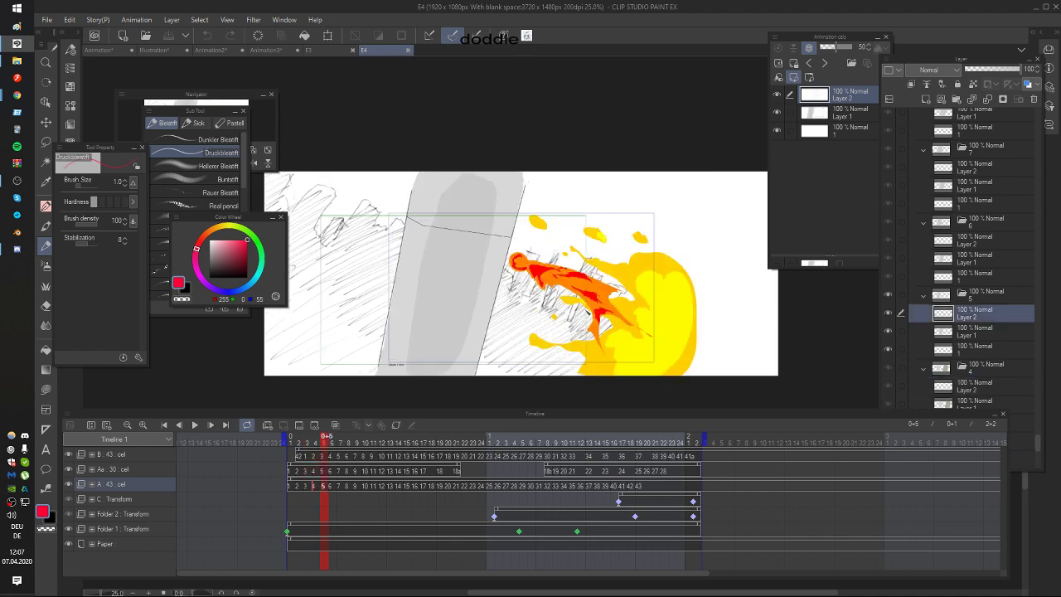
pyautogui.press('Right')
pyautogui.press('Right')
pyautogui.press('Right')
pyautogui.press('Right')
pyautogui.press('Right')
pyautogui.press('Right')
pyautogui.press('Right')
pyautogui.press('Right')
pyautogui.press('Right')
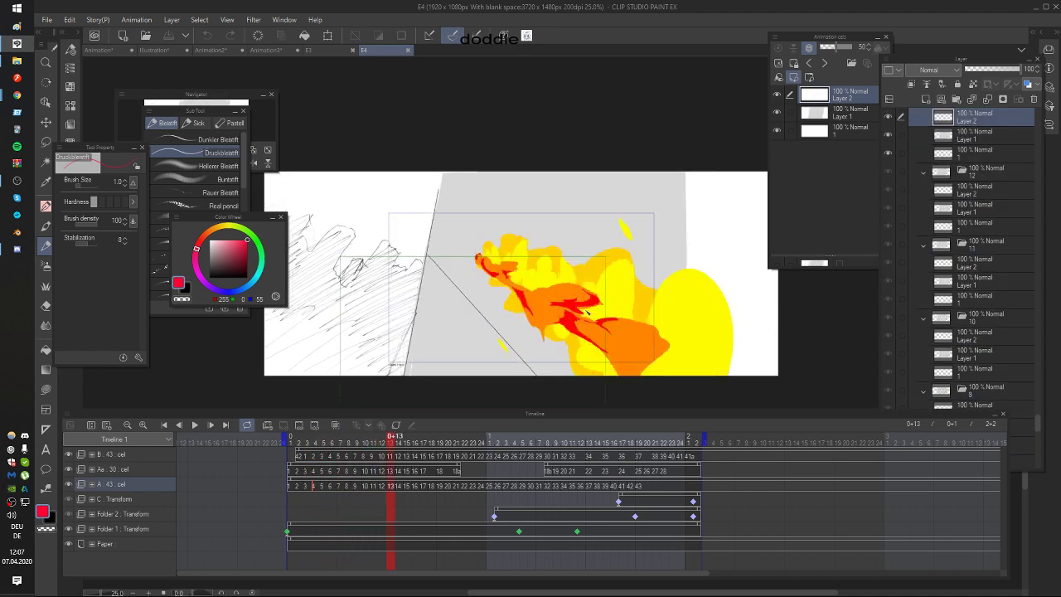
pyautogui.press('Right')
pyautogui.press('Right')
pyautogui.press('Right')
pyautogui.press('Right')
pyautogui.press('Right')
pyautogui.press('Right')
pyautogui.press('Right')
pyautogui.press('Right')
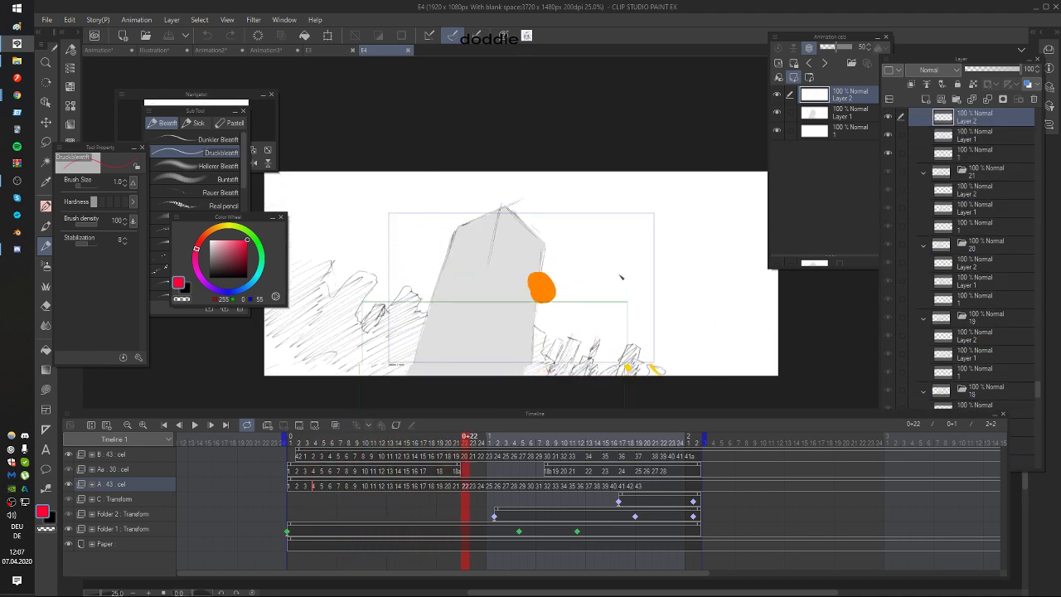
pyautogui.press('Right')
pyautogui.press('Right')
pyautogui.press('Right')
pyautogui.press('Right')
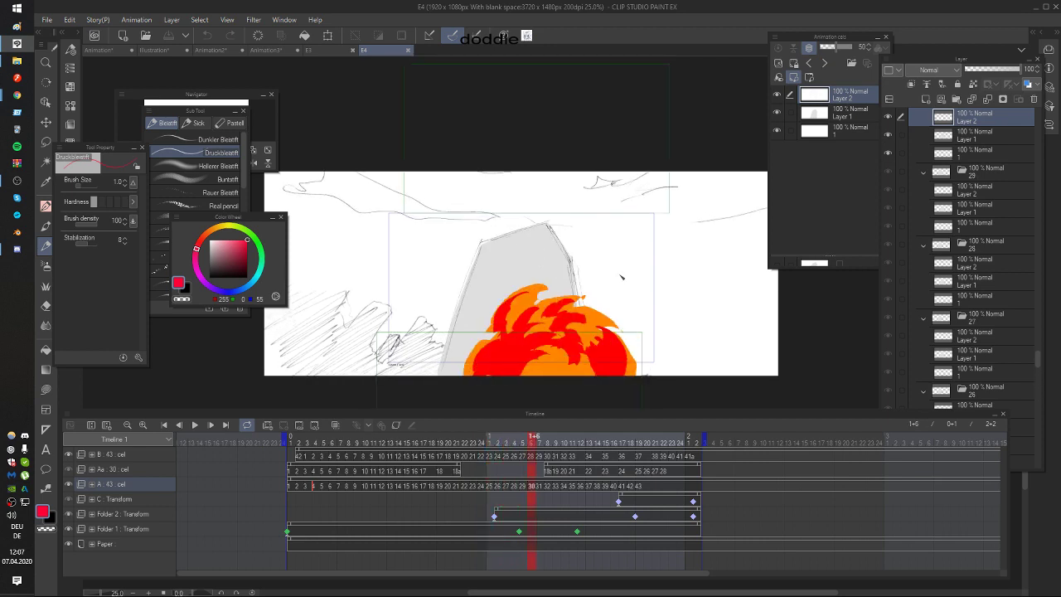
pyautogui.press('Right')
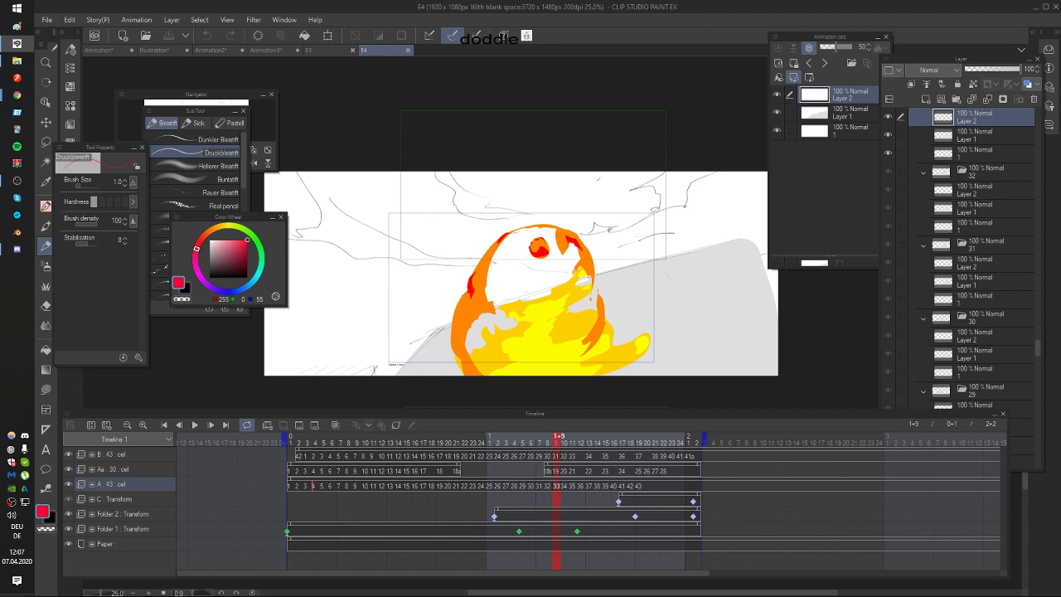
# Step: Move the floating Navigator palette off the Sub Tool palette so both are fully accessible
pyautogui.hotkey('alt', 'Tab')
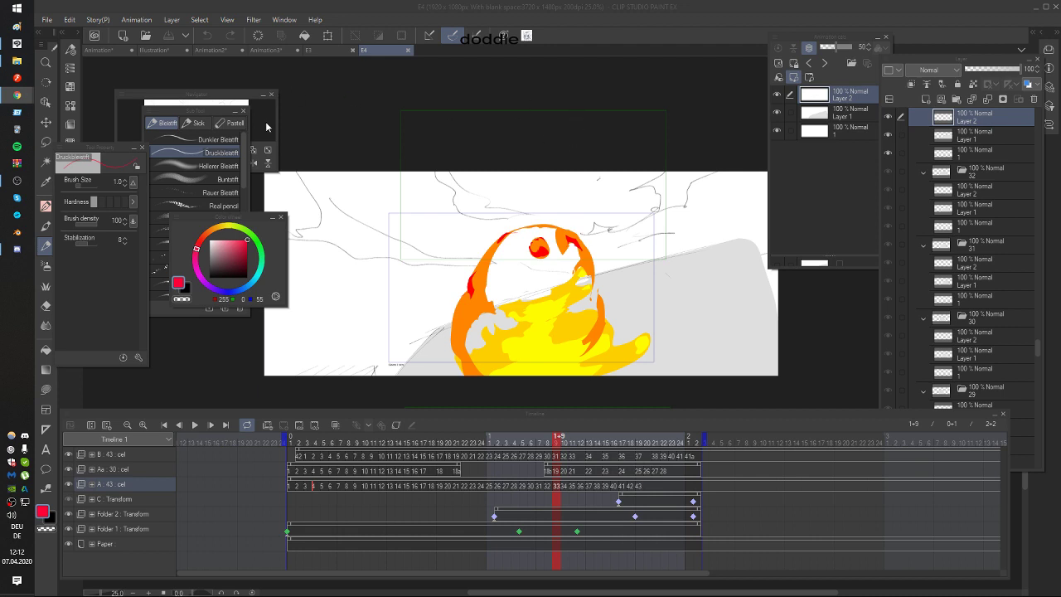
pyautogui.moveTo(214, 97); pyautogui.dragTo(252, 79)
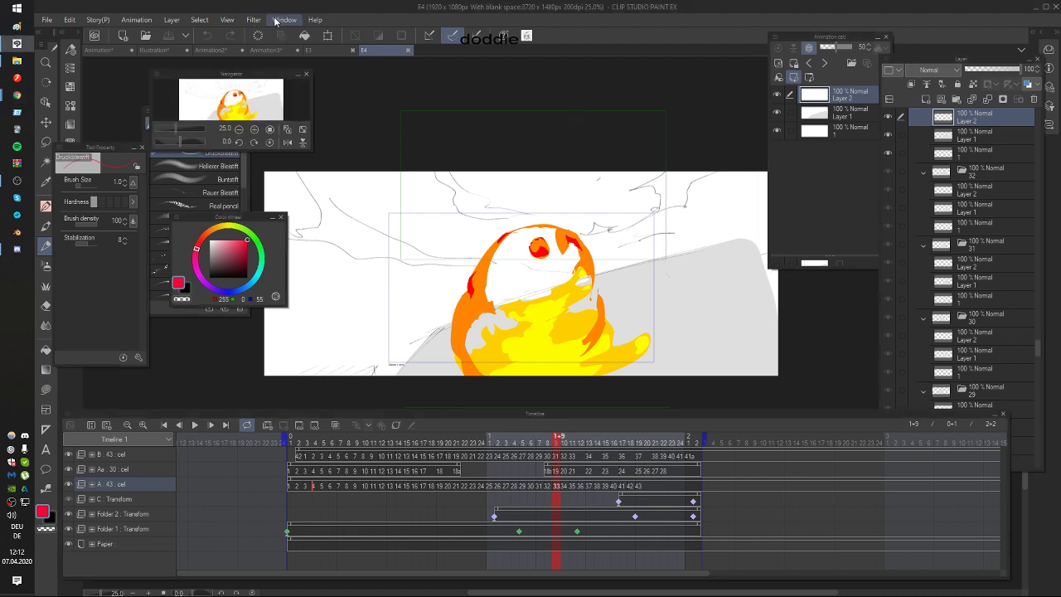
pyautogui.click(284, 19)
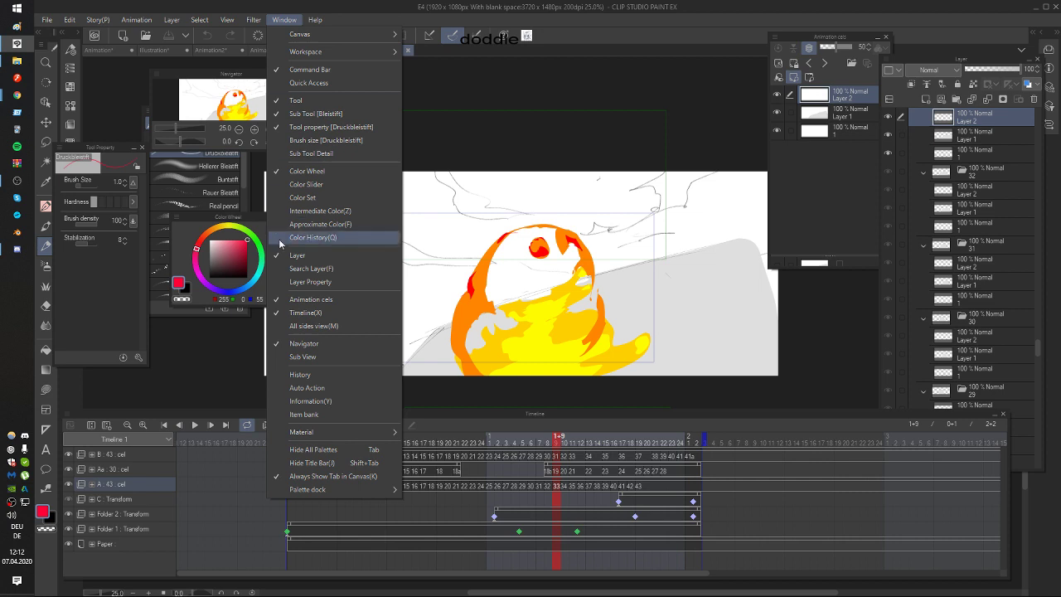
pyautogui.click(257, 81)
pyautogui.moveTo(243, 70); pyautogui.dragTo(343, 79)
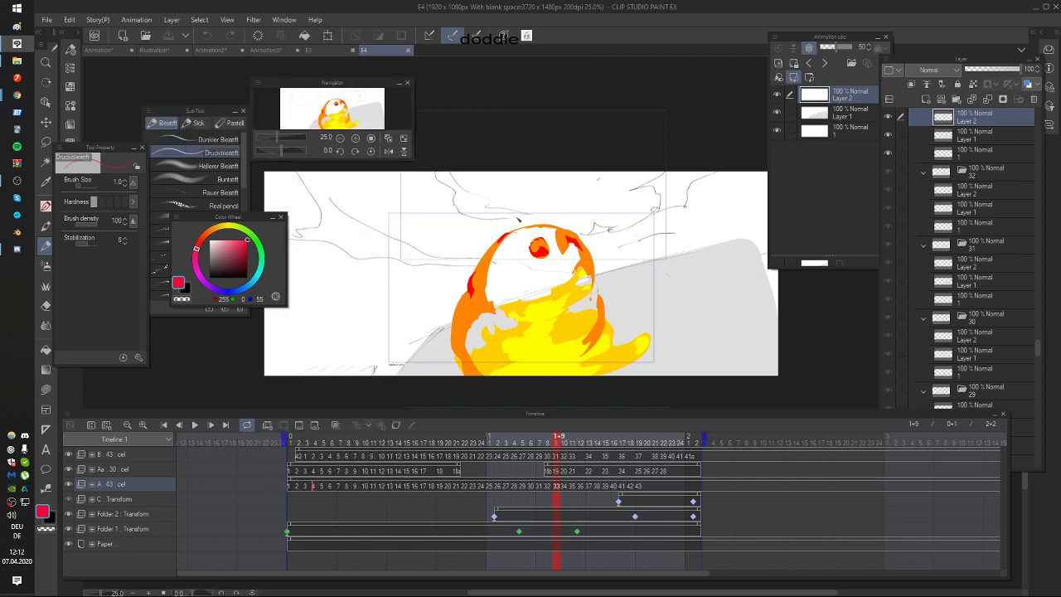
# Step: Try rotating the canvas view freely with the Rotate tool, and reset the rotation to 0
pyautogui.press('r')
pyautogui.moveTo(512, 196)
pyautogui.mouseDown()
pyautogui.moveTo(372, 237)
pyautogui.moveTo(370, 303)
pyautogui.moveTo(397, 396)
pyautogui.mouseUp()
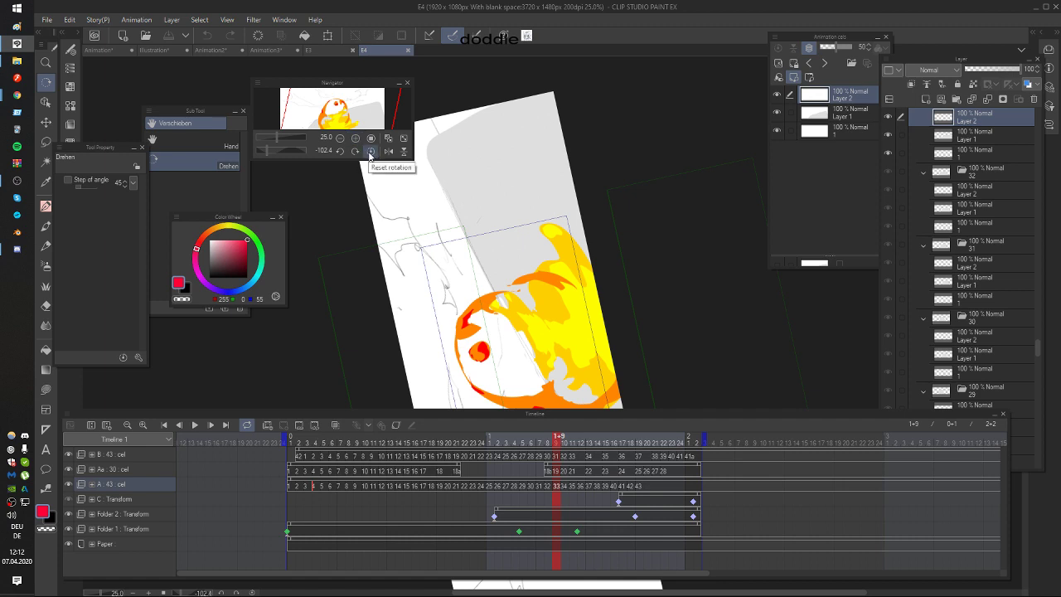
pyautogui.click(372, 152)
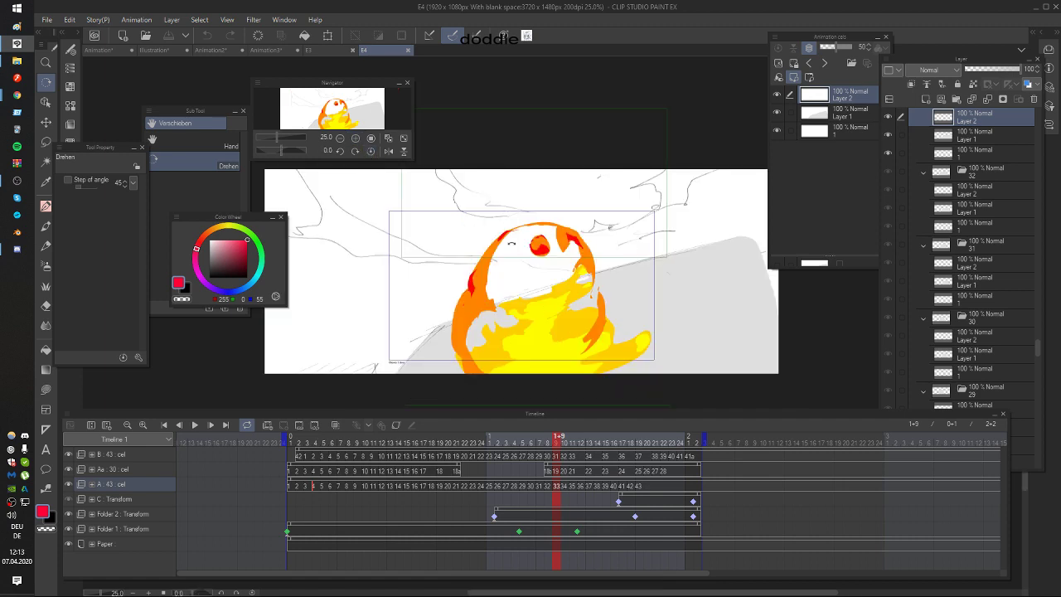
pyautogui.moveTo(547, 236)
pyautogui.mouseDown()
pyautogui.moveTo(553, 250)
pyautogui.moveTo(532, 250)
pyautogui.moveTo(532, 229)
pyautogui.mouseUp()
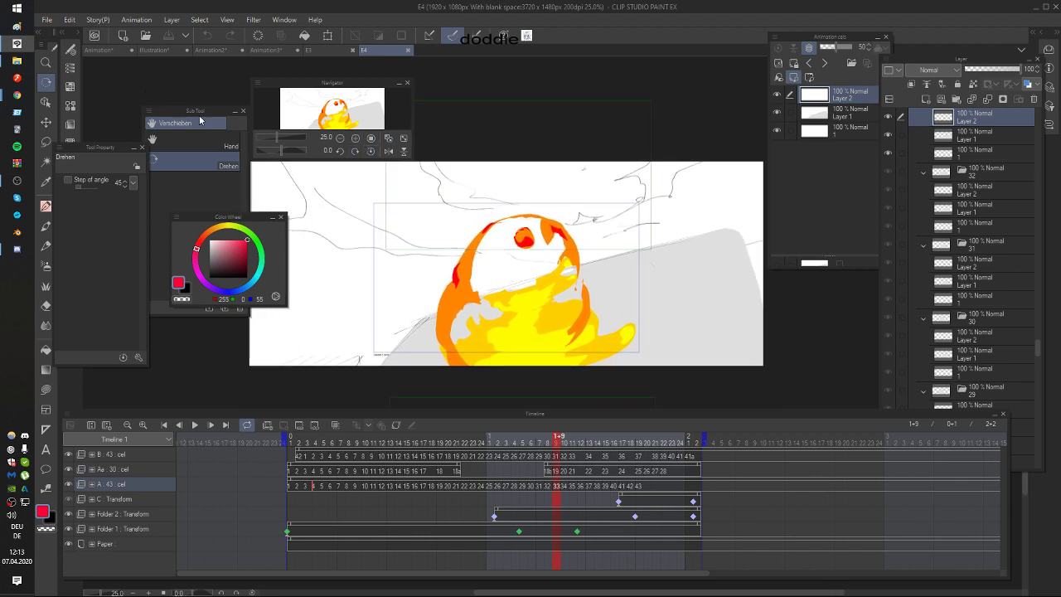
# Step: Switch back and forth between the pen and pencil tool groups to compare their sub tools
pyautogui.press('p')
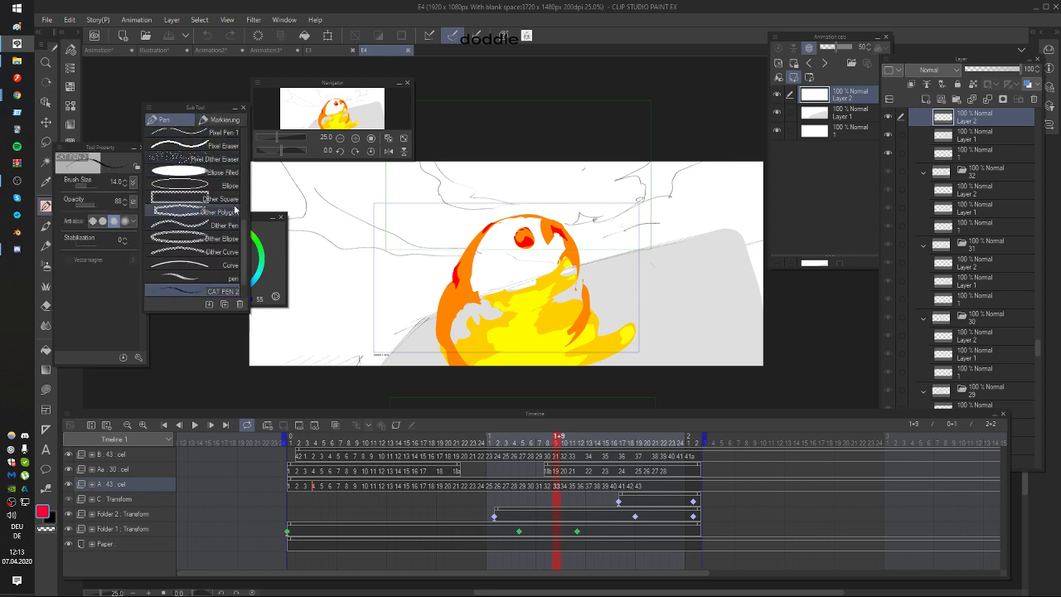
pyautogui.press('p')
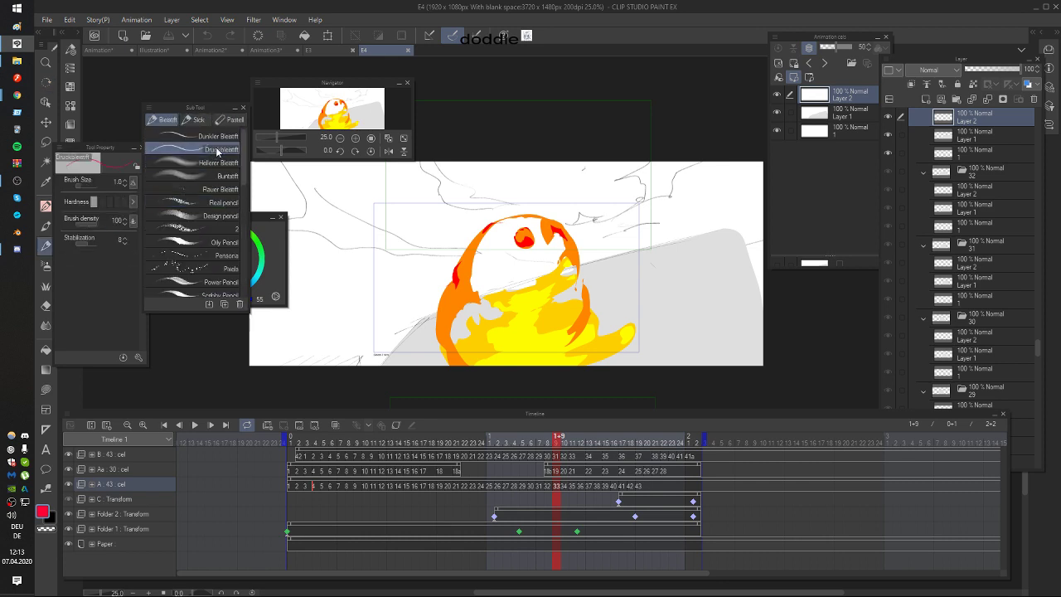
pyautogui.press('p')
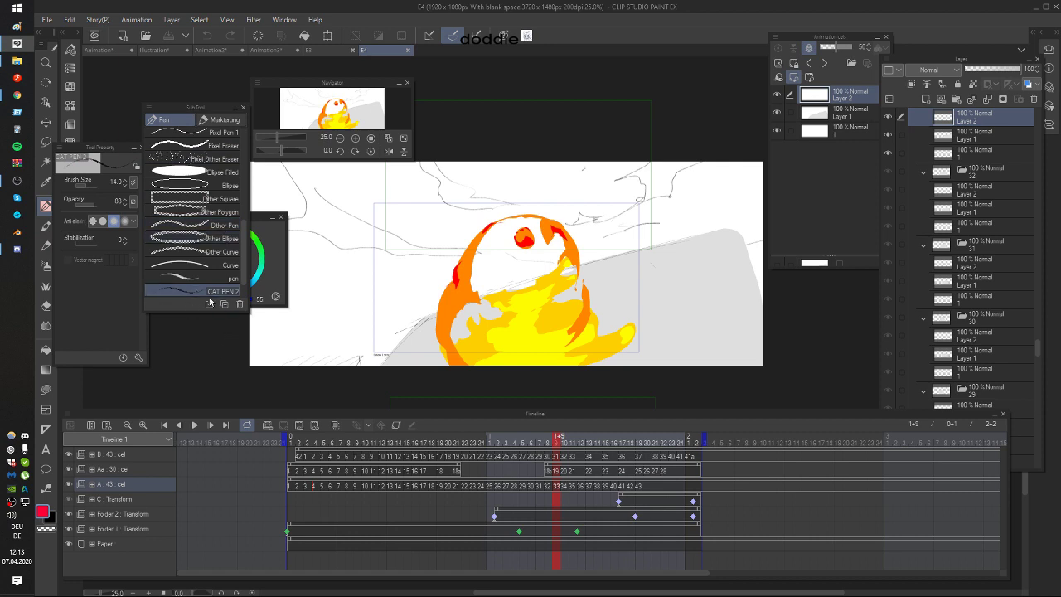
pyautogui.press('p')
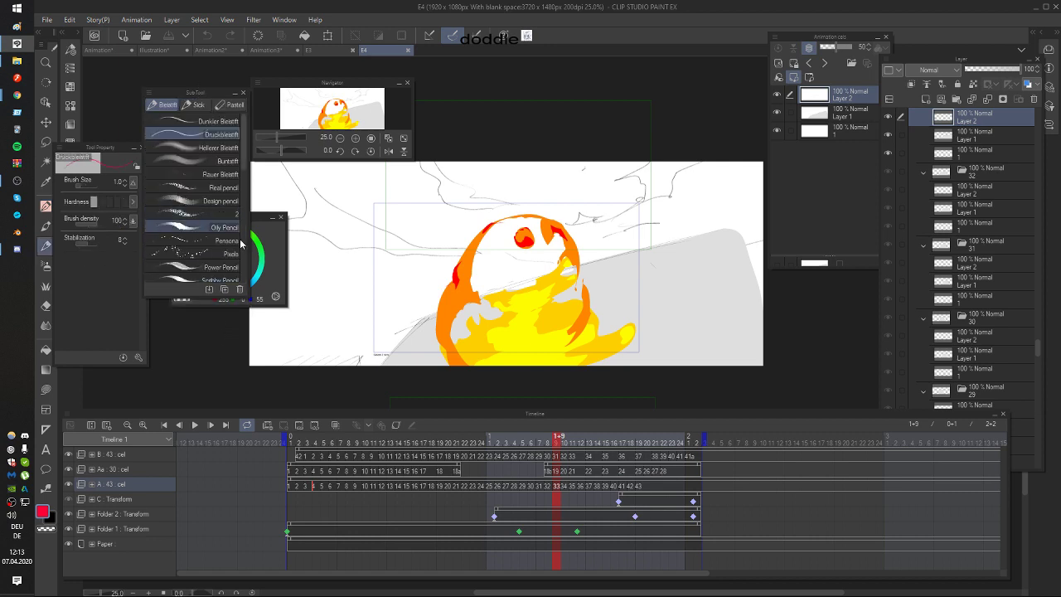
pyautogui.press('p')
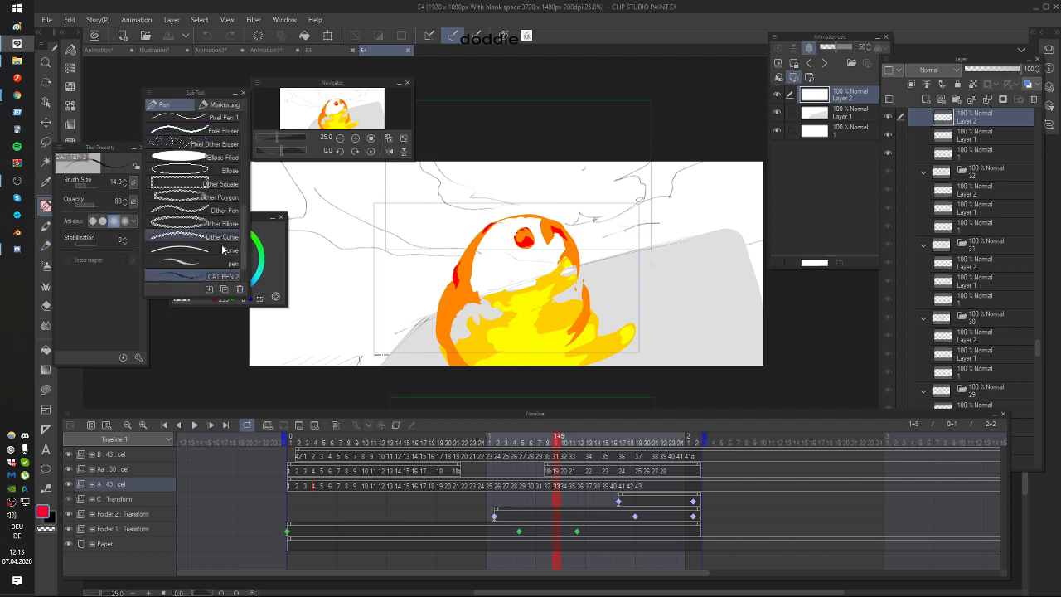
pyautogui.press('p')
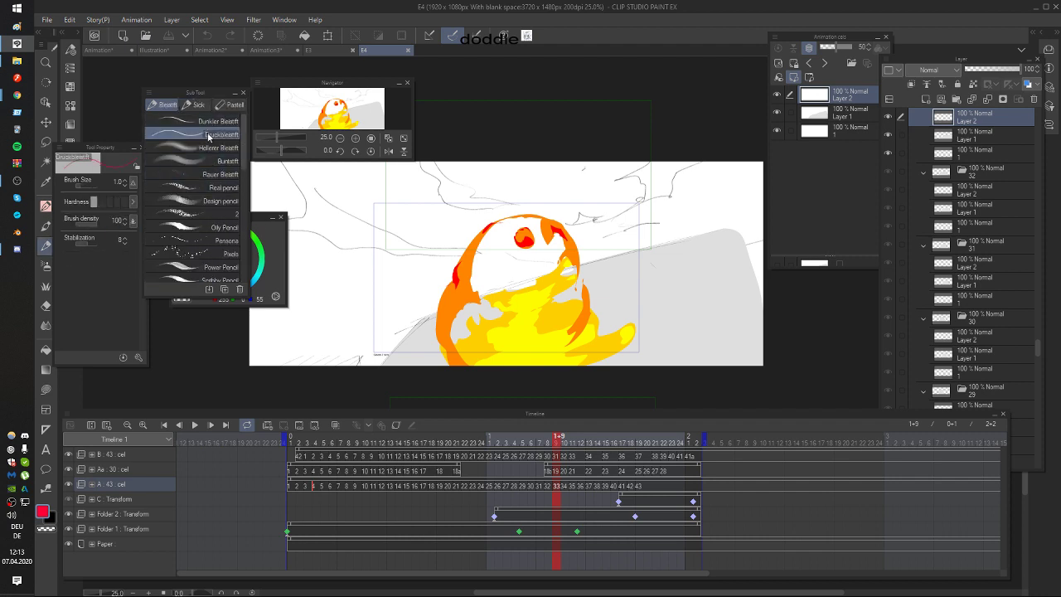
pyautogui.press('p')
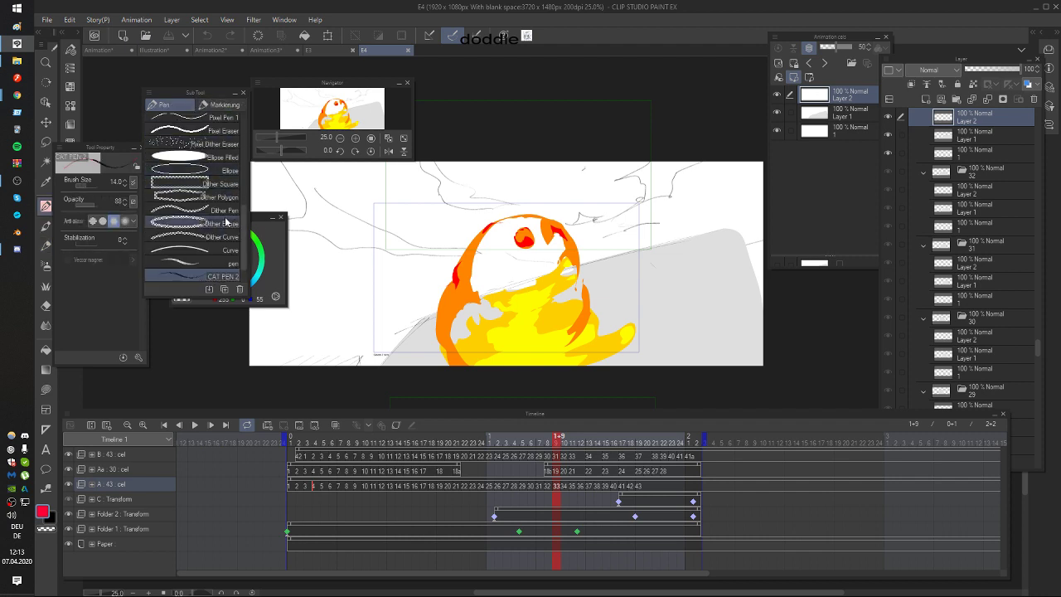
# Step: Try out jagged red flame shapes beside the fireball with the Lasso-Füllen-Werkzeug, and undo them
pyautogui.press('u')
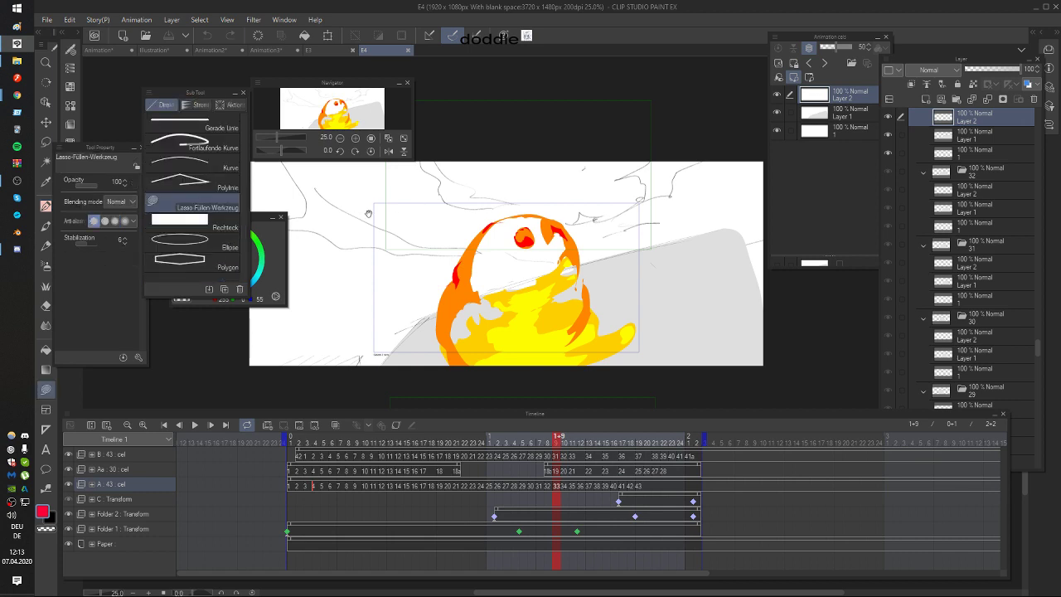
pyautogui.moveTo(369, 214); pyautogui.dragTo(374, 197)
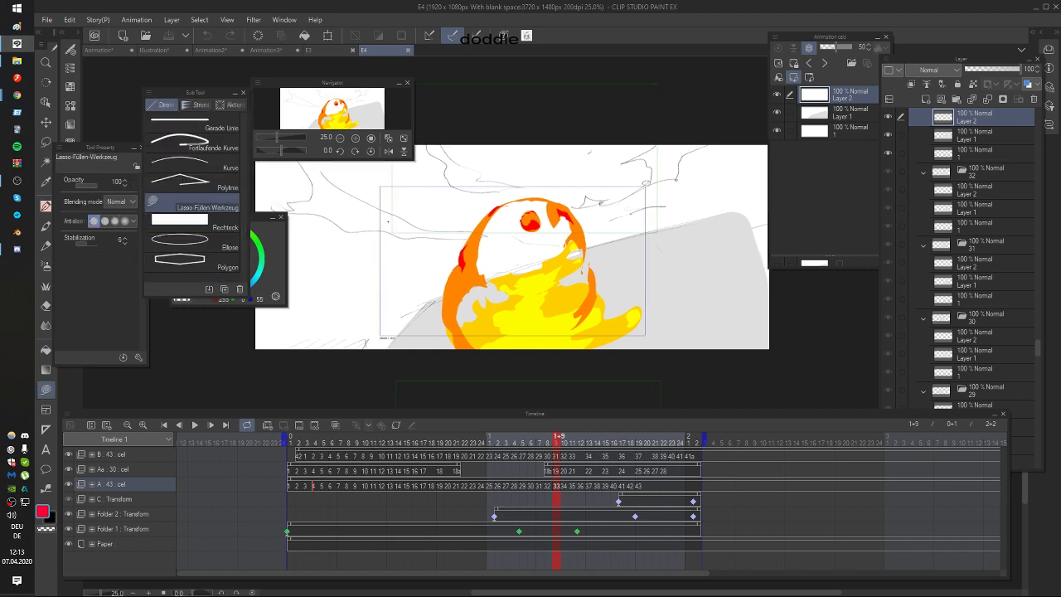
pyautogui.moveTo(433, 257)
pyautogui.mouseDown()
pyautogui.moveTo(445, 259)
pyautogui.moveTo(419, 233)
pyautogui.moveTo(358, 259)
pyautogui.moveTo(366, 318)
pyautogui.moveTo(361, 262)
pyautogui.mouseUp()
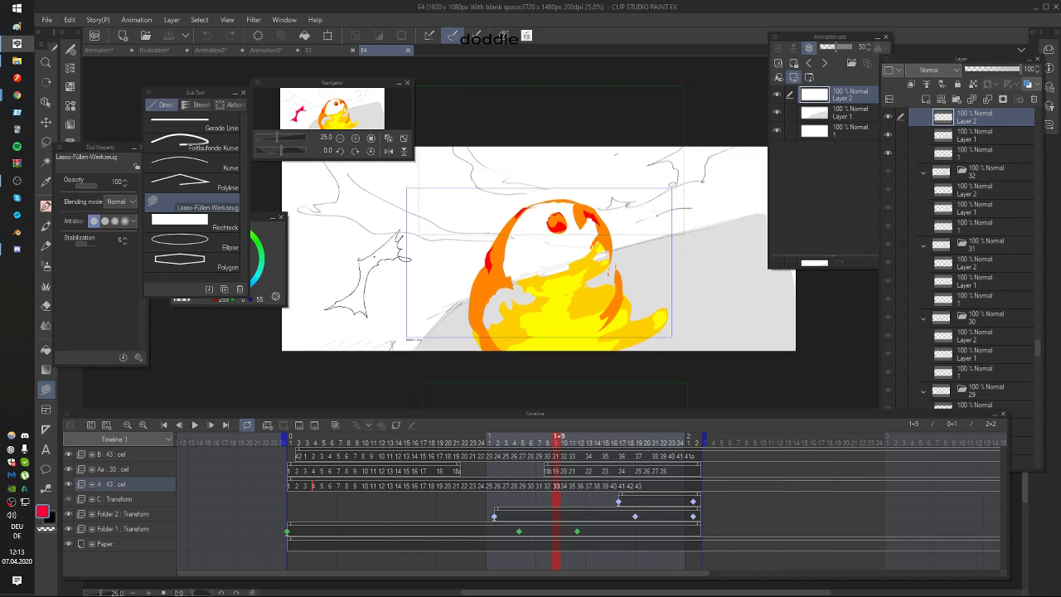
pyautogui.moveTo(435, 249); pyautogui.dragTo(360, 253)
pyautogui.hotkey('ctrl', 'z')
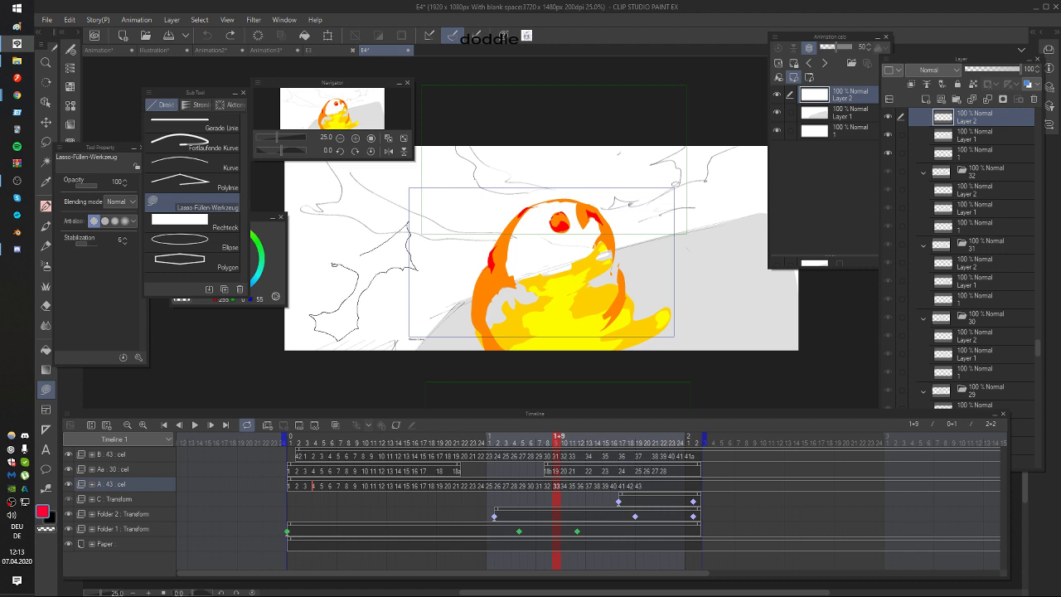
pyautogui.moveTo(320, 340); pyautogui.dragTo(317, 347)
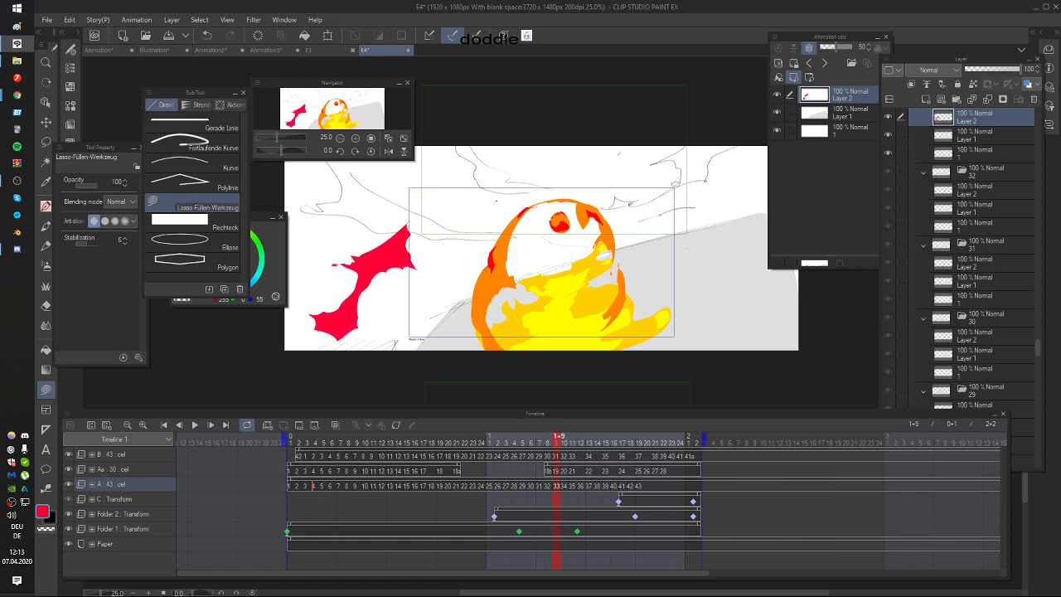
pyautogui.moveTo(491, 282); pyautogui.dragTo(467, 252)
pyautogui.hotkey('ctrl', 'z')
pyautogui.moveTo(539, 275); pyautogui.dragTo(532, 266)
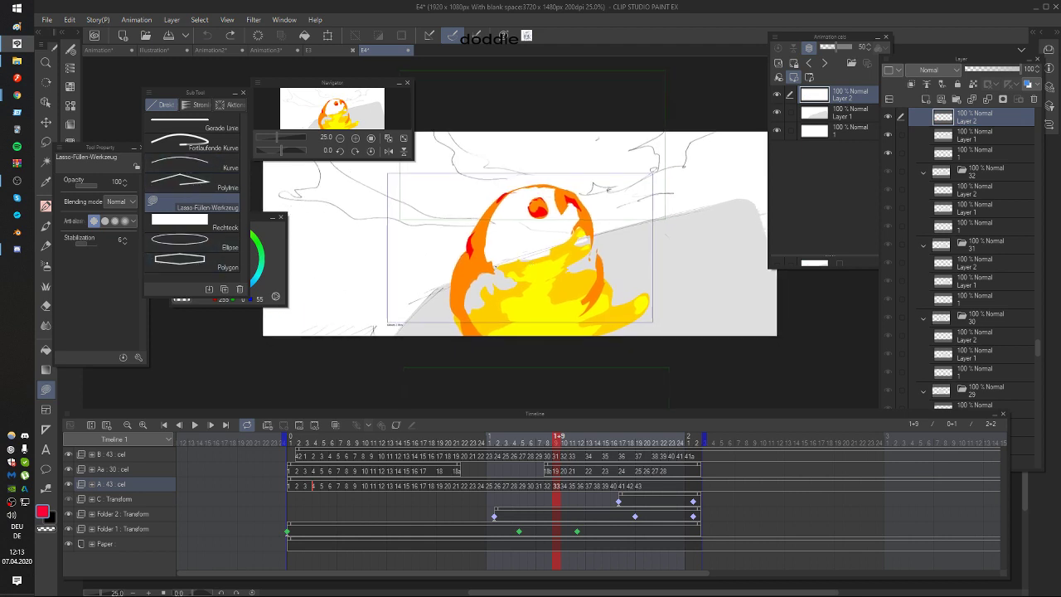
# Step: Step back from frame 1+9 past frame 0+8 to examine the fire shapes in reverse order
pyautogui.press('Left')
pyautogui.press('Left')
pyautogui.press('Left')
pyautogui.press('Left')
pyautogui.press('Left')
pyautogui.press('Left')
pyautogui.press('Left')
pyautogui.press('Left')
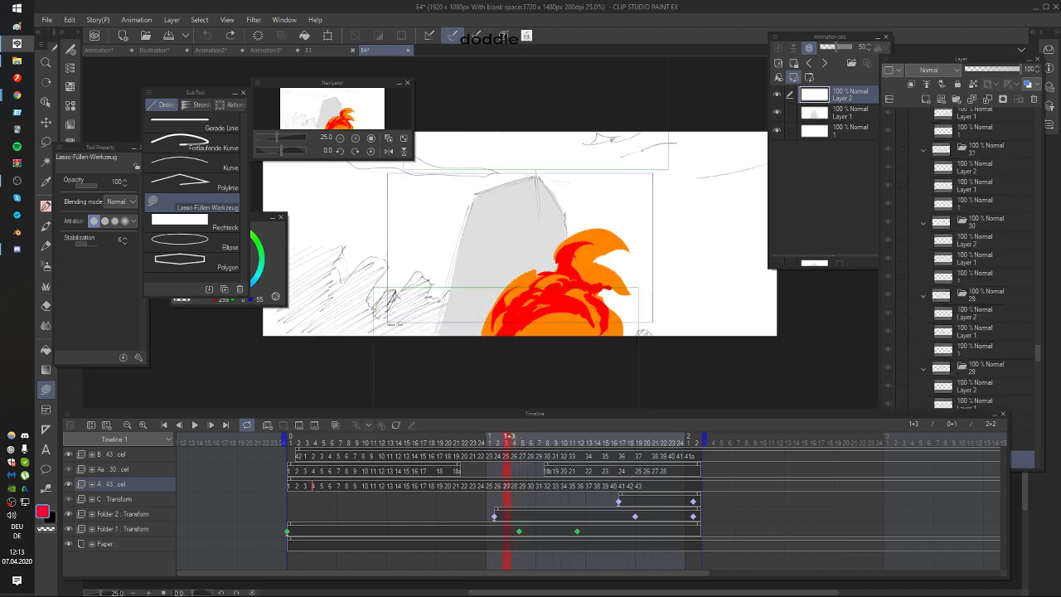
pyautogui.press('Left')
pyautogui.press('Left')
pyautogui.press('Left')
pyautogui.press('Left')
pyautogui.press('Left')
pyautogui.press('Left')
pyautogui.press('Left')
pyautogui.press('Left')
pyautogui.press('Left')
pyautogui.press('Left')
pyautogui.press('Left')
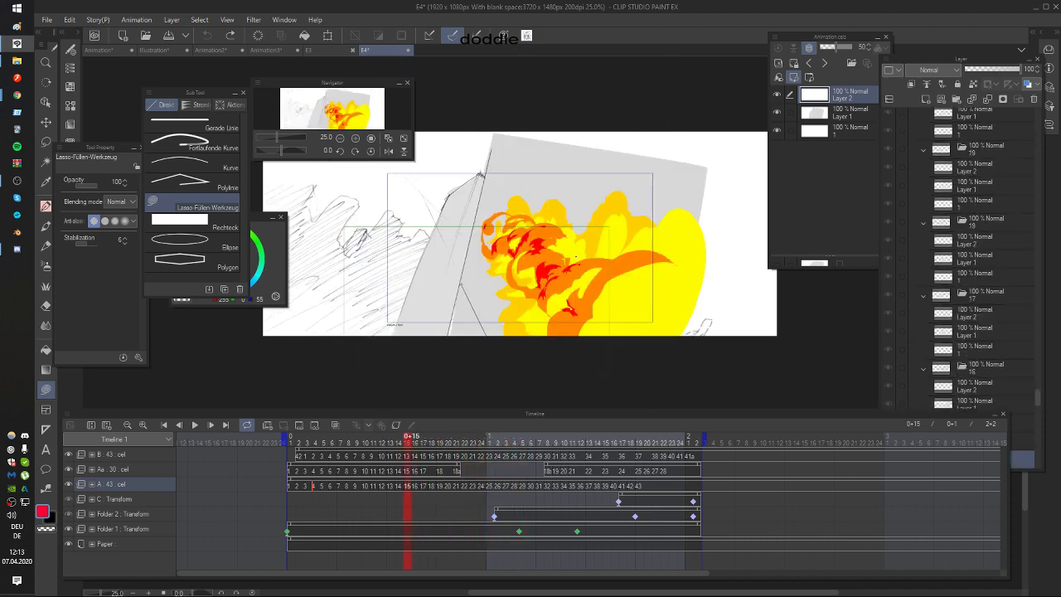
pyautogui.press('Left')
pyautogui.press('Left')
pyautogui.press('Left')
pyautogui.press('Left')
pyautogui.press('Left')
pyautogui.press('Left')
pyautogui.press('Left')
pyautogui.press('Left')
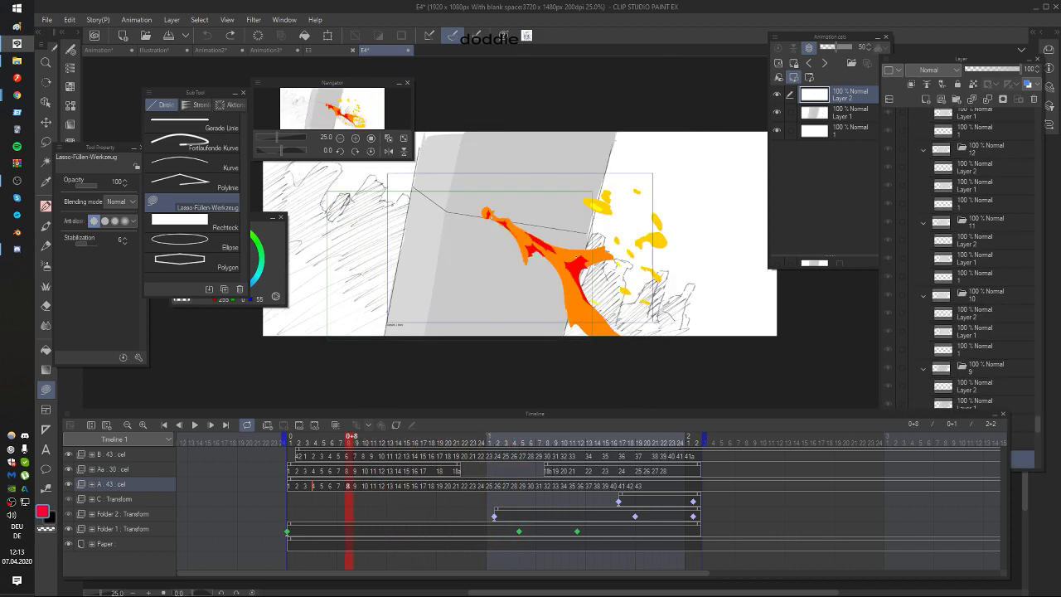
pyautogui.press('Left')
pyautogui.press('Left')
# Step: Step forward to frame 0+21 to examine how the fire trail bursts and thins out past the pillar
pyautogui.press('Right')
pyautogui.press('Right')
pyautogui.press('Right')
pyautogui.press('Right')
pyautogui.press('Right')
pyautogui.press('Right')
pyautogui.press('Right')
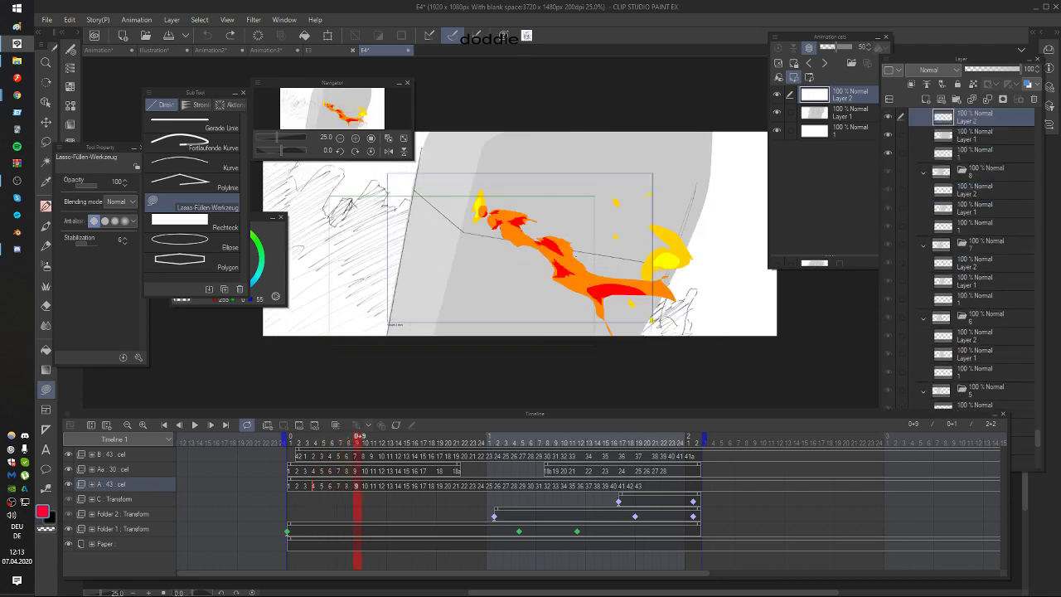
pyautogui.press('Right')
pyautogui.press('Right')
pyautogui.press('Right')
pyautogui.press('Right')
pyautogui.press('Right')
pyautogui.press('Right')
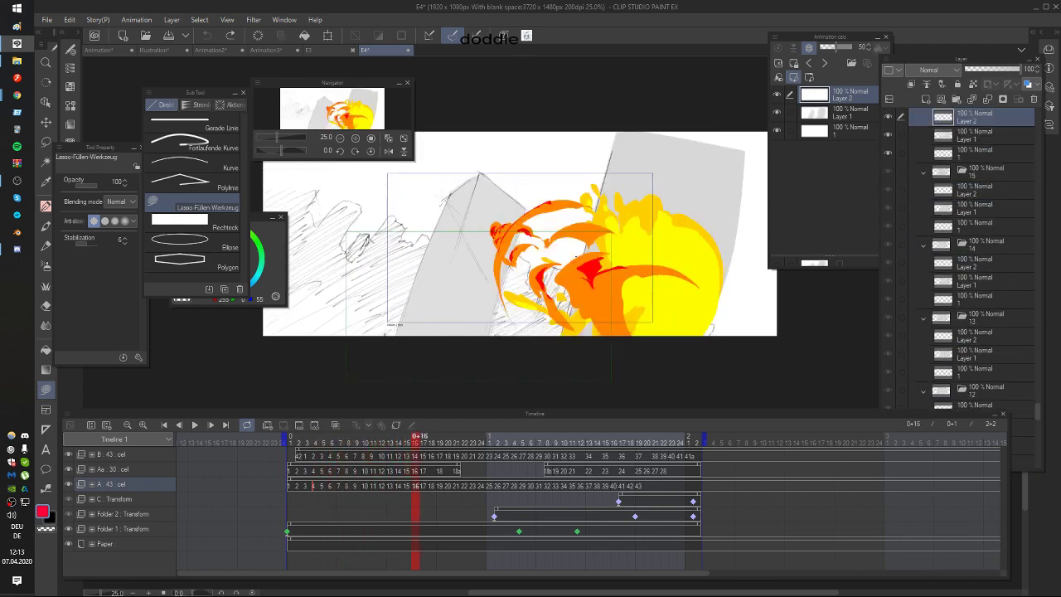
pyautogui.press('Right')
pyautogui.press('Right')
pyautogui.press('Right')
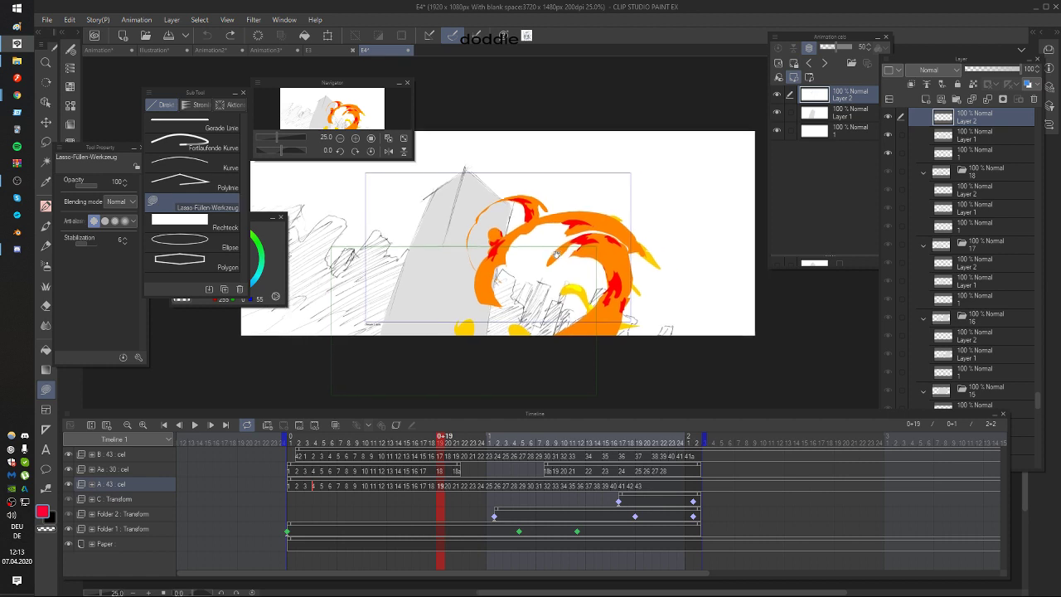
pyautogui.press('Right')
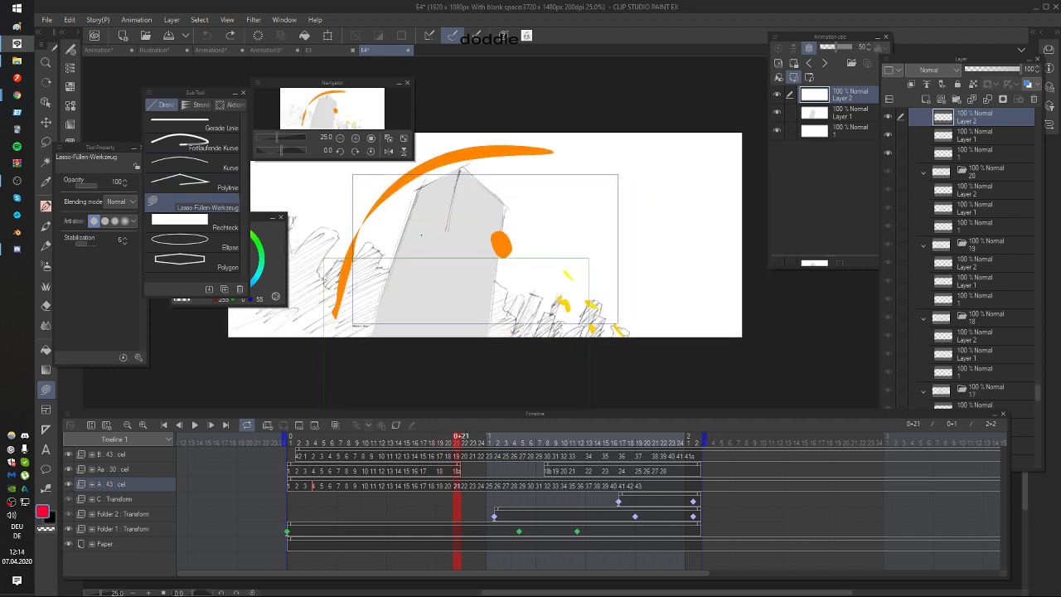
# Step: Move the floating Animation cels palette away from the Layer palette, over the edge of the canvas
pyautogui.moveTo(840, 40); pyautogui.dragTo(793, 45)
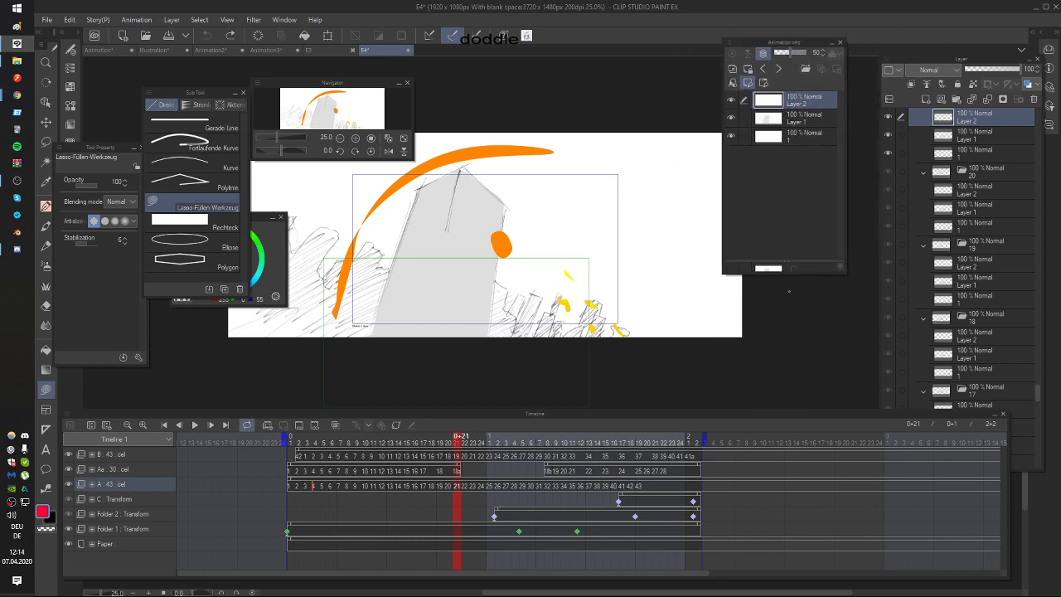
# Step: Shorten the Animation cels palette, and select the B track's cel at frame 0+16 after checking the Aa track around it
pyautogui.moveTo(816, 274); pyautogui.dragTo(817, 180)
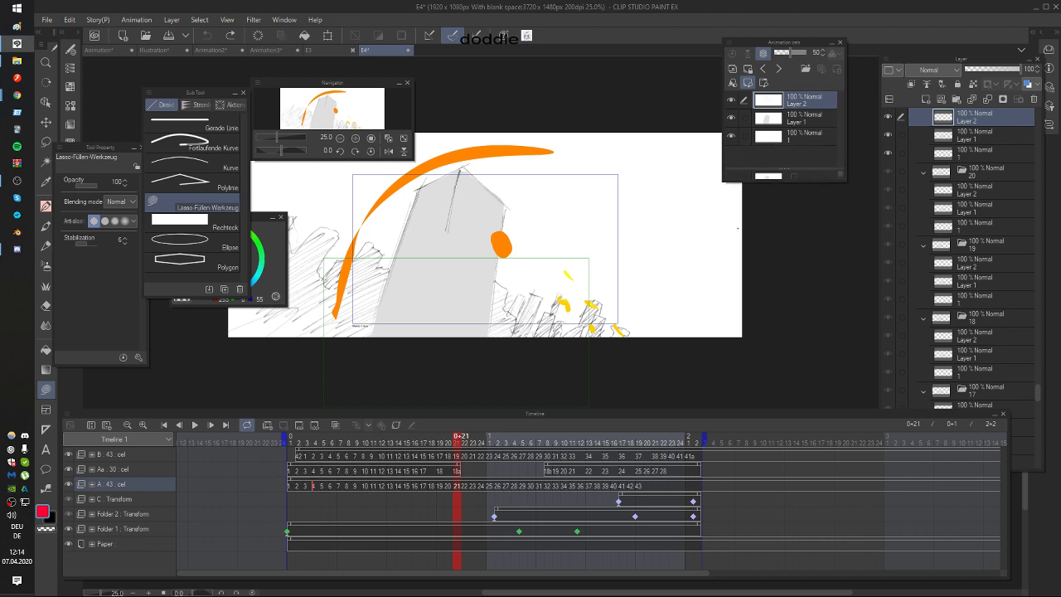
pyautogui.click(438, 474)
pyautogui.press('Left')
pyautogui.press('Left')
pyautogui.press('Left')
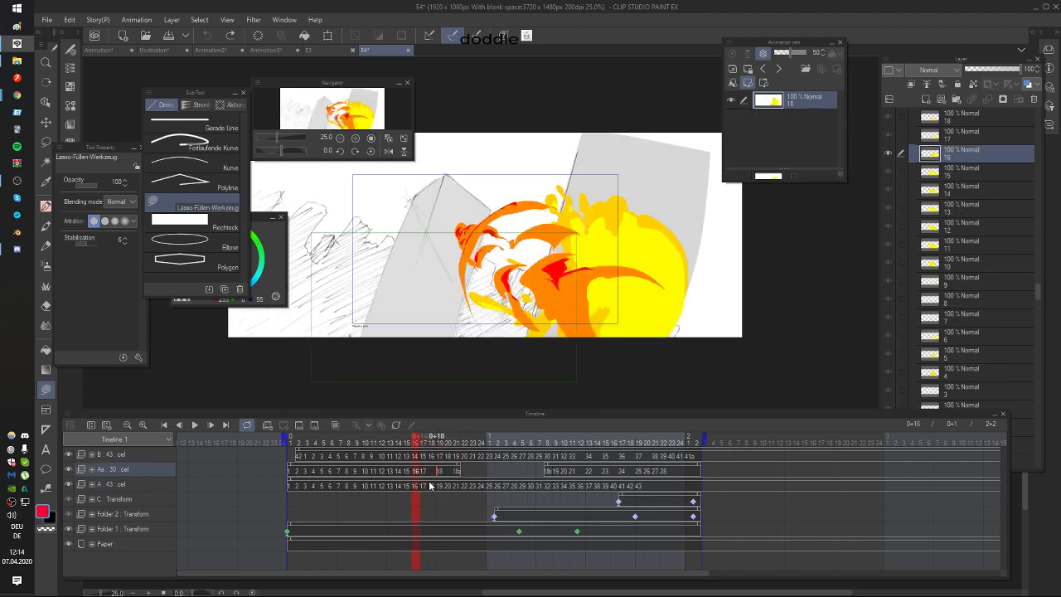
pyautogui.press('Left')
pyautogui.press('Right')
pyautogui.press('Right')
pyautogui.click(410, 467)
pyautogui.click(417, 457)
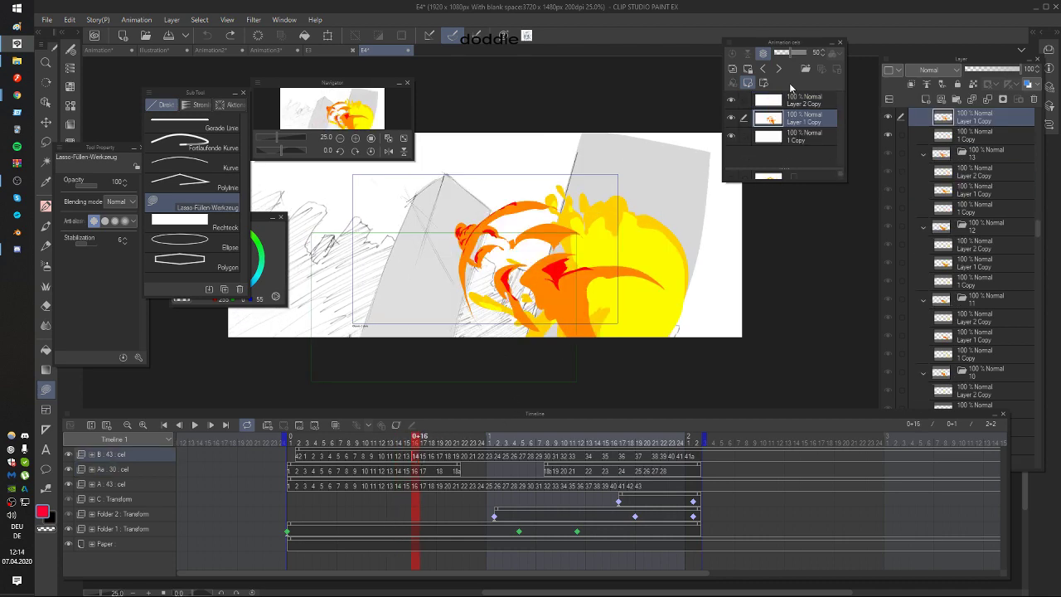
# Step: Step back and forth between frames 0+11 and 0+16 to compare how the fire shapes change along the trail
pyautogui.press('Left')
pyautogui.press('Left')
pyautogui.press('Left')
pyautogui.press('Left')
pyautogui.press('Left')
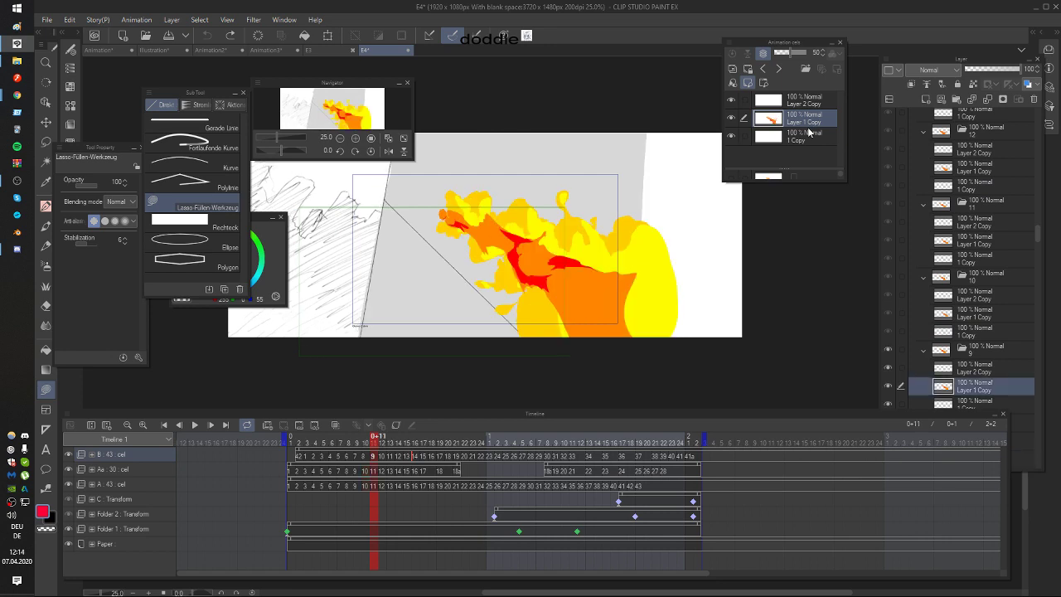
pyautogui.press('Right')
pyautogui.press('Right')
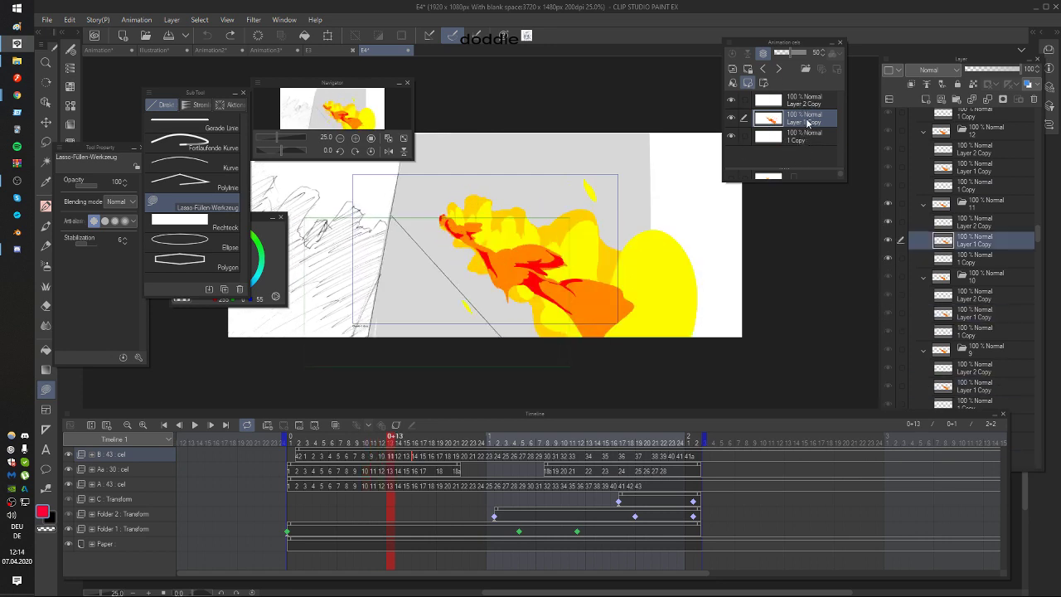
pyautogui.press('Right')
pyautogui.press('Right')
pyautogui.press('Left')
pyautogui.press('Left')
pyautogui.press('Left')
pyautogui.press('Left')
pyautogui.press('Right')
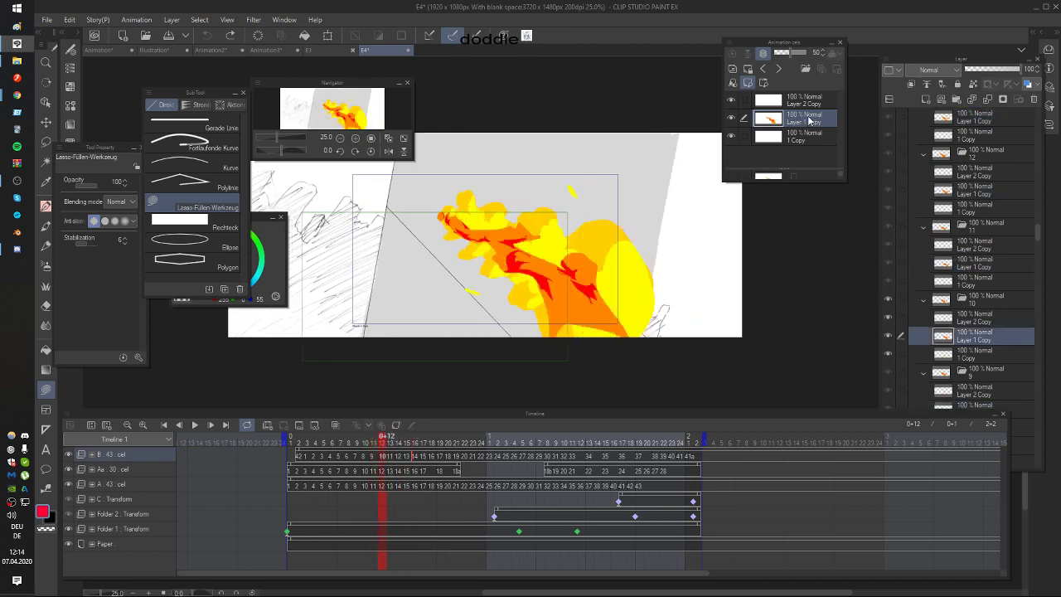
pyautogui.press('Right')
pyautogui.press('Right')
pyautogui.press('Right')
pyautogui.press('Left')
pyautogui.press('Right')
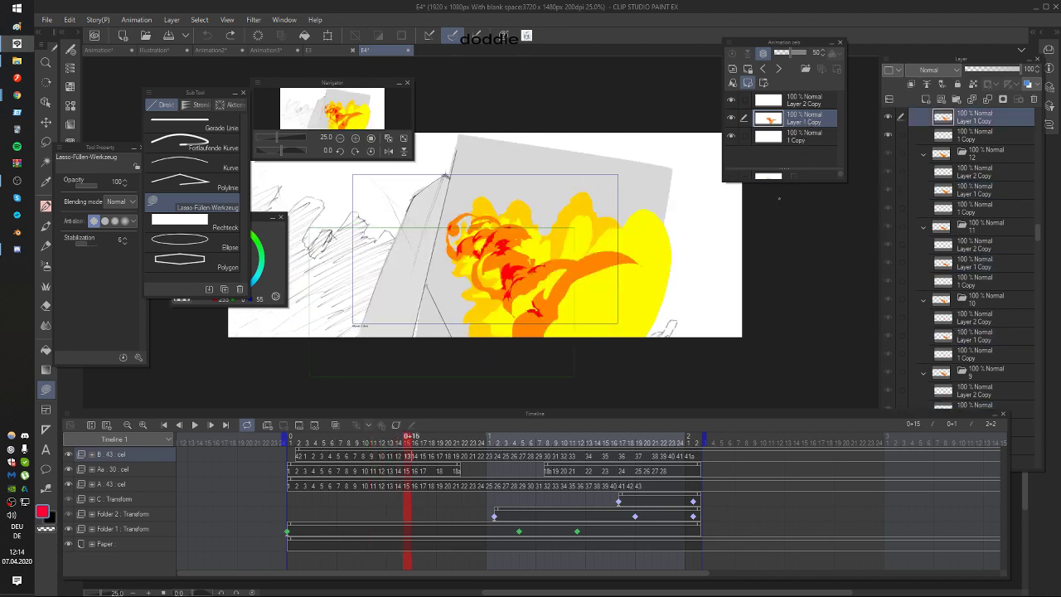
pyautogui.press('Left')
pyautogui.press('Left')
pyautogui.press('Left')
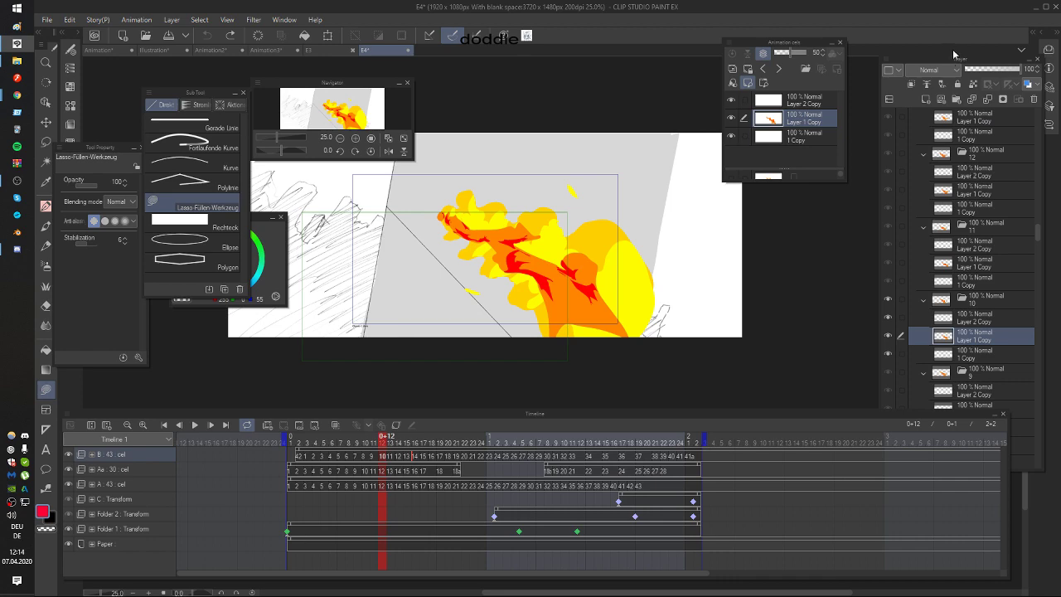
# Step: Step forward from frame 0+12 to frame 0+21 to examine how the fire trail breaks up into a thin orange arc
pyautogui.press('Right')
pyautogui.press('Right')
pyautogui.press('Right')
pyautogui.press('Right')
pyautogui.press('Right')
pyautogui.press('Right')
pyautogui.press('Right')
pyautogui.press('Right')
pyautogui.press('Right')
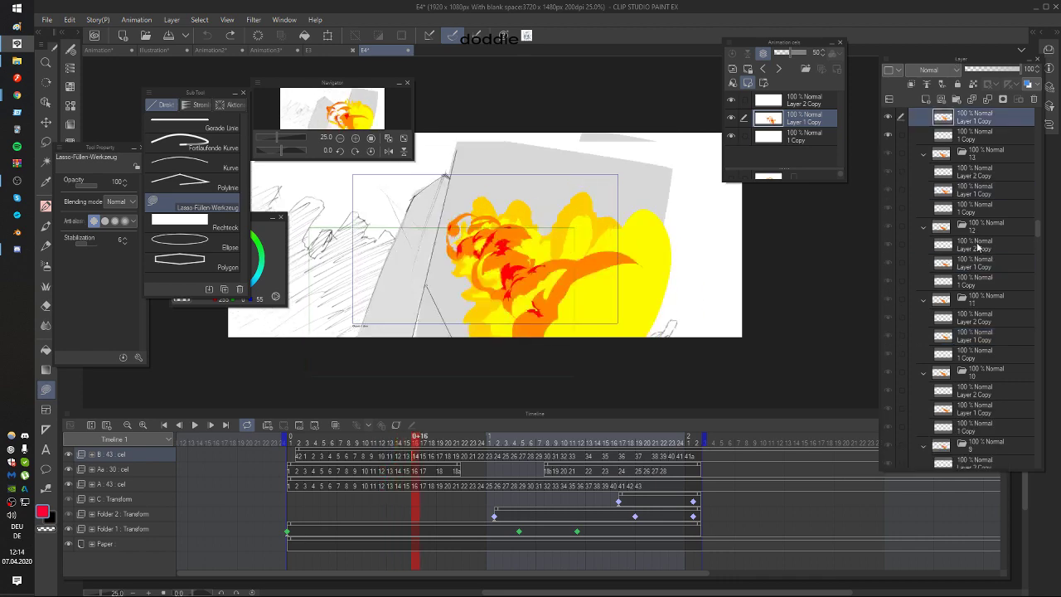
pyautogui.press('Right')
pyautogui.press('Right')
pyautogui.press('Right')
pyautogui.press('Right')
pyautogui.press('Right')
pyautogui.press('Right')
pyautogui.press('Right')
pyautogui.press('Right')
pyautogui.press('Right')
pyautogui.press('Right')
pyautogui.press('Right')
pyautogui.press('Right')
pyautogui.press('Right')
pyautogui.press('Right')
pyautogui.press('Right')
pyautogui.press('Right')
pyautogui.press('Right')
pyautogui.press('Right')
pyautogui.press('Right')
pyautogui.press('Right')
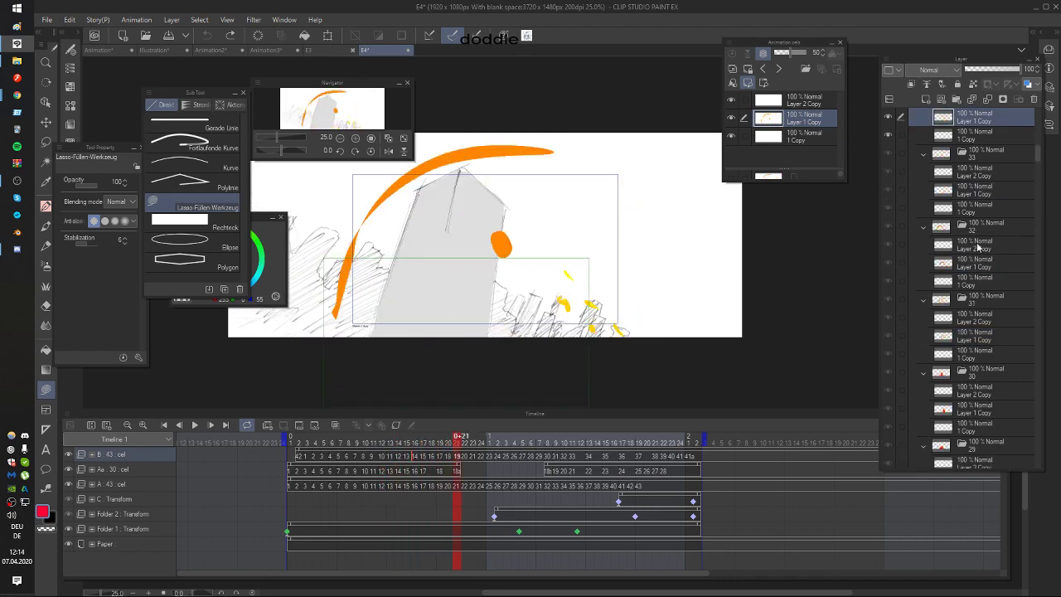
# Step: Step back from frame 0+21 to frame 0+3 to examine the fire trail in reverse, down to the early fireball
pyautogui.press('Left')
pyautogui.press('Left')
pyautogui.press('Left')
pyautogui.press('Left')
pyautogui.press('Left')
pyautogui.press('Left')
pyautogui.press('Left')
pyautogui.press('Left')
pyautogui.press('Left')
pyautogui.press('Left')
pyautogui.press('Left')
pyautogui.press('Left')
pyautogui.press('Left')
pyautogui.press('Left')
pyautogui.press('Left')
pyautogui.press('Left')
pyautogui.press('Left')
pyautogui.press('Left')
pyautogui.press('Left')
pyautogui.press('Left')
pyautogui.press('Left')
pyautogui.press('Left')
pyautogui.press('Left')
pyautogui.press('Left')
pyautogui.press('Left')
pyautogui.press('Left')
pyautogui.press('Left')
pyautogui.press('Left')
pyautogui.press('Left')
pyautogui.press('Left')
pyautogui.press('Left')
pyautogui.press('Left')
pyautogui.press('Left')
pyautogui.press('Left')
pyautogui.press('Left')
pyautogui.press('Left')
pyautogui.press('Left')
pyautogui.press('Left')
pyautogui.press('Left')
pyautogui.press('Left')
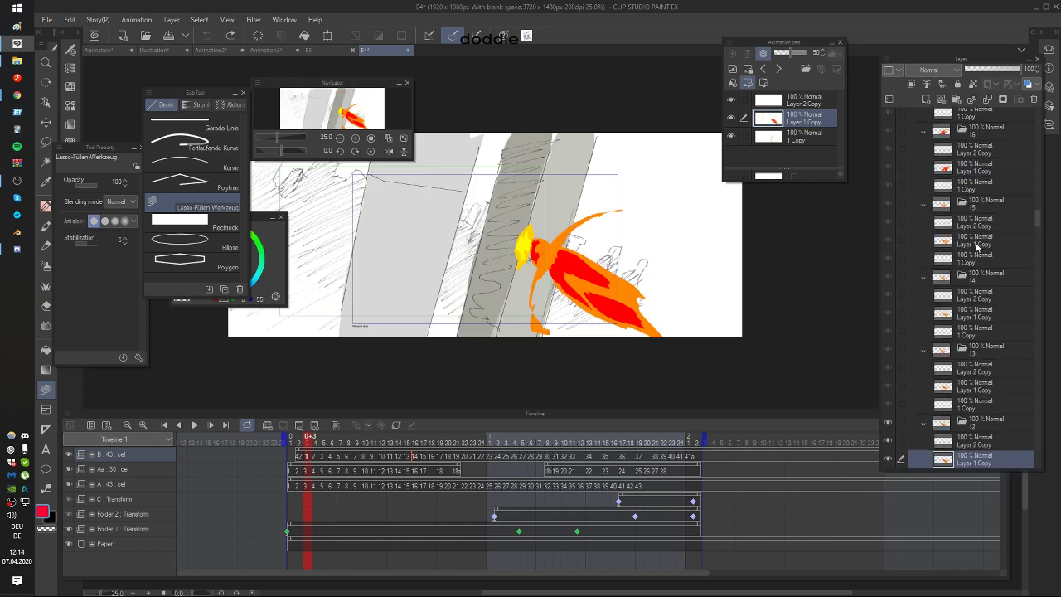
# Step: Step forward from frame 0+3 through frame 1+22 and around to frame 0+6 to review the whole fire animation
pyautogui.press('Right')
pyautogui.press('Right')
pyautogui.press('Right')
pyautogui.press('Right')
pyautogui.press('Right')
pyautogui.press('Right')
pyautogui.press('Right')
pyautogui.press('Right')
pyautogui.press('Right')
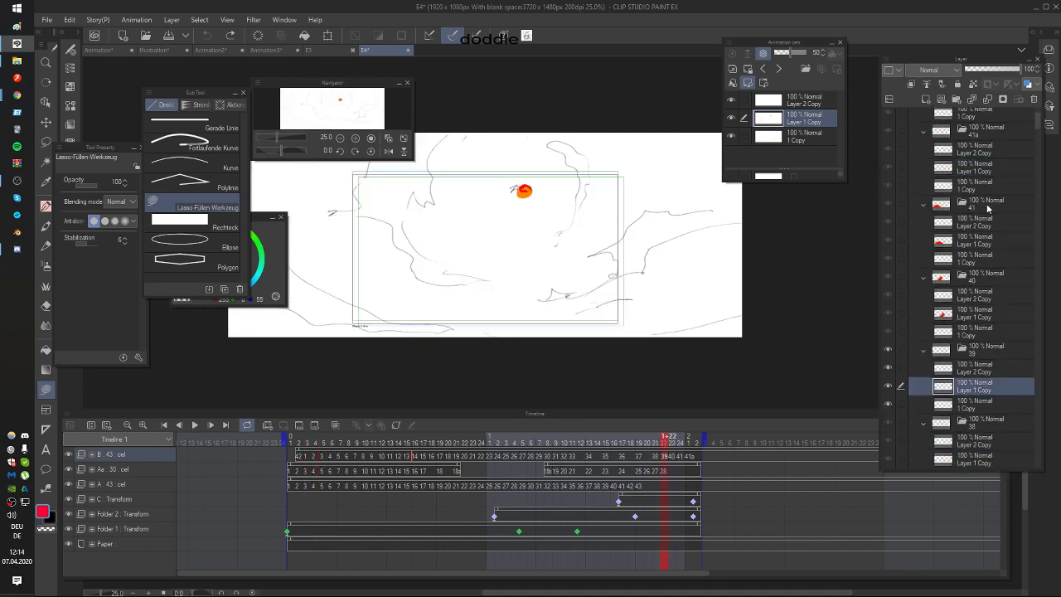
pyautogui.press('Right')
pyautogui.press('Right')
pyautogui.press('Right')
pyautogui.press('Right')
pyautogui.press('Right')
pyautogui.press('Right')
pyautogui.press('Right')
pyautogui.press('Right')
pyautogui.press('Right')
pyautogui.press('Right')
pyautogui.press('Right')
pyautogui.press('Right')
pyautogui.press('Right')
pyautogui.press('Right')
pyautogui.press('Right')
pyautogui.press('Right')
pyautogui.press('Right')
pyautogui.press('Right')
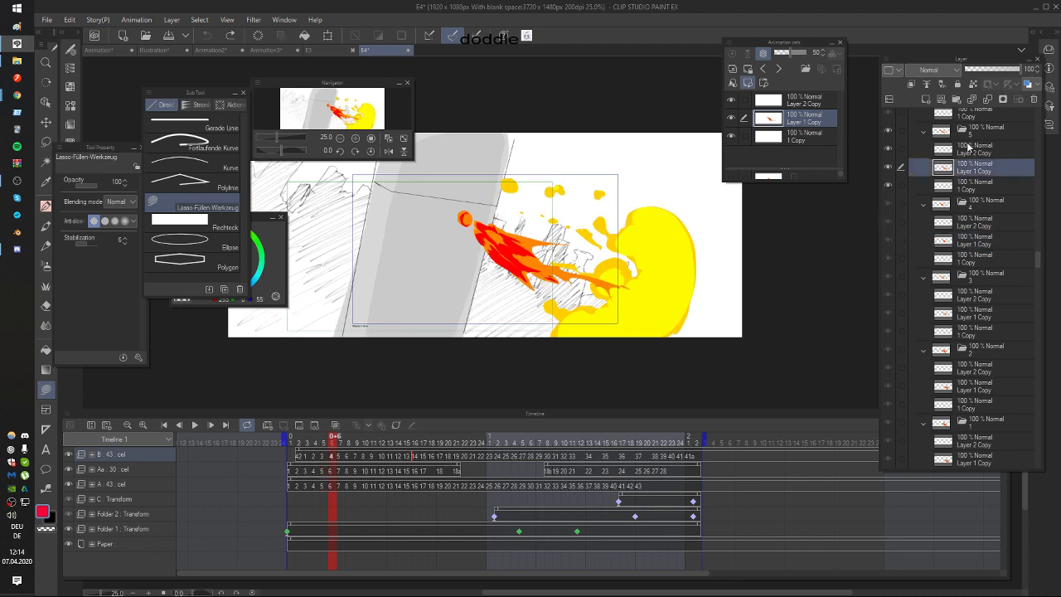
# Step: Step forward from frame 0+6 to frame 1+7 and select the folder of cel 29 on the B track
pyautogui.press('Right')
pyautogui.press('Right')
pyautogui.press('Right')
pyautogui.press('Right')
pyautogui.press('Right')
pyautogui.press('Right')
pyautogui.press('Right')
pyautogui.press('Right')
pyautogui.press('Right')
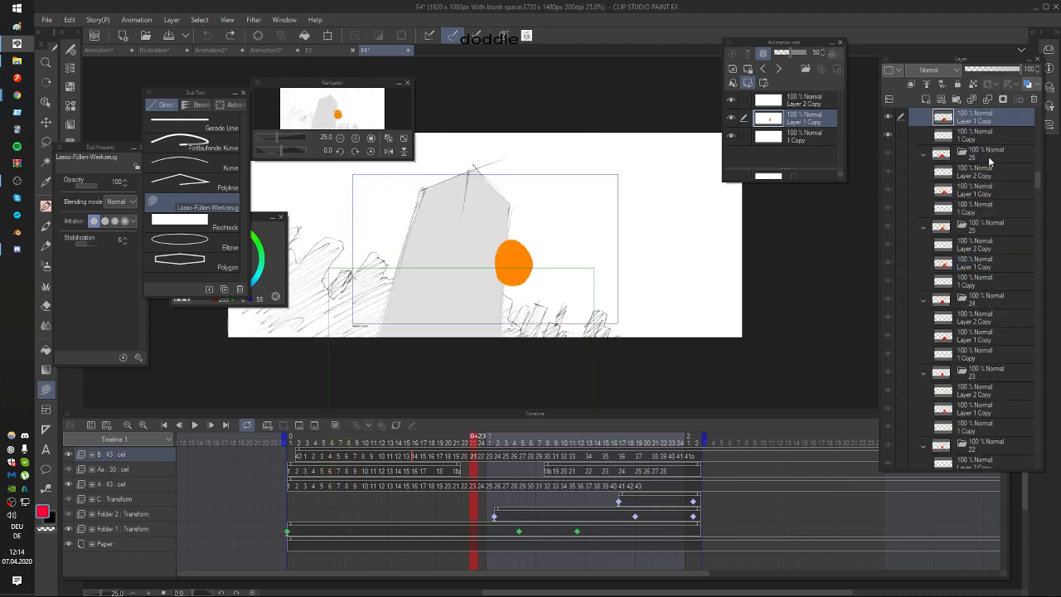
pyautogui.click(975, 158)
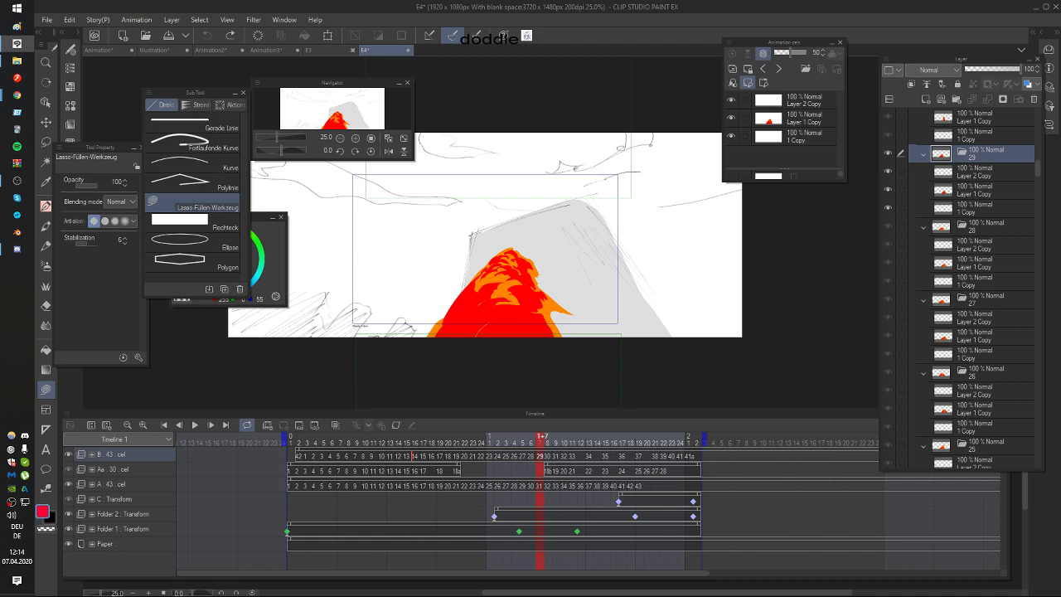
# Step: Rearrange the floating Layer, Tool Property and Timeline palettes closer to the canvas, with the Color Wheel in front of the Sub Tool palette
pyautogui.moveTo(966, 65); pyautogui.dragTo(919, 47)
pyautogui.click(276, 253)
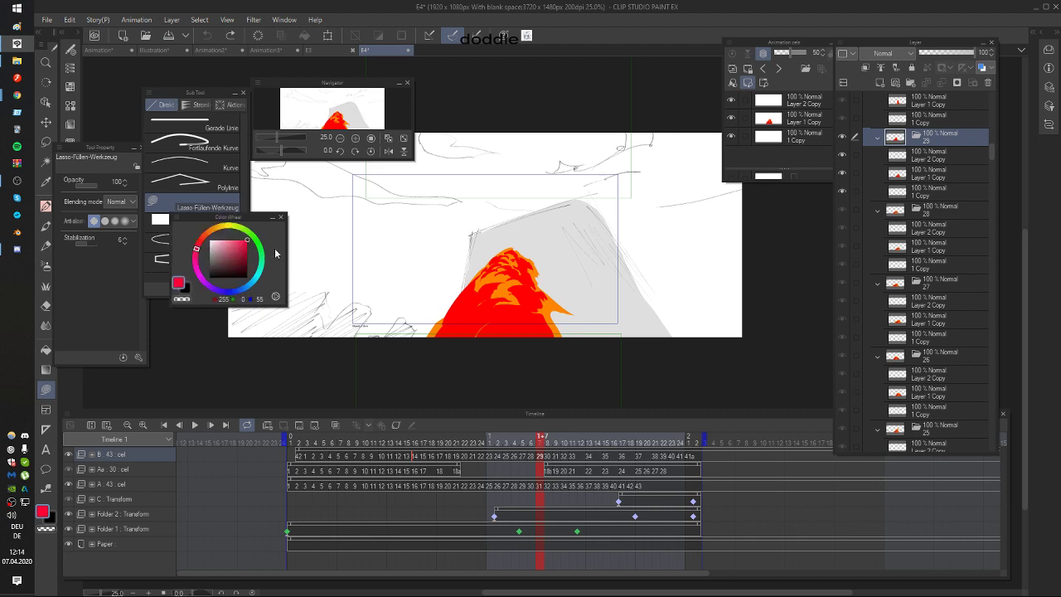
pyautogui.click(92, 272)
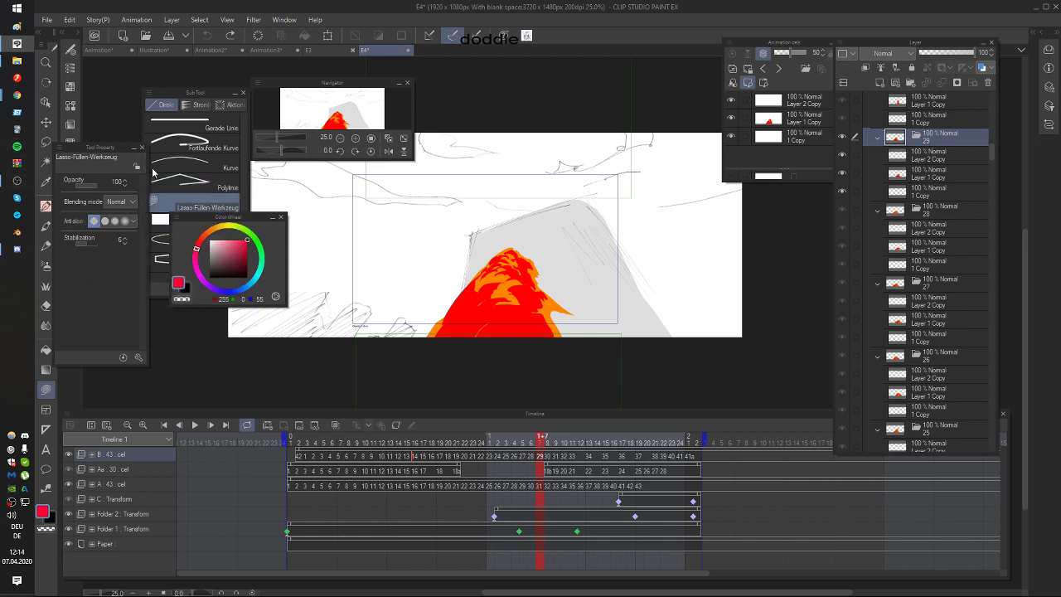
pyautogui.moveTo(108, 148); pyautogui.dragTo(128, 161)
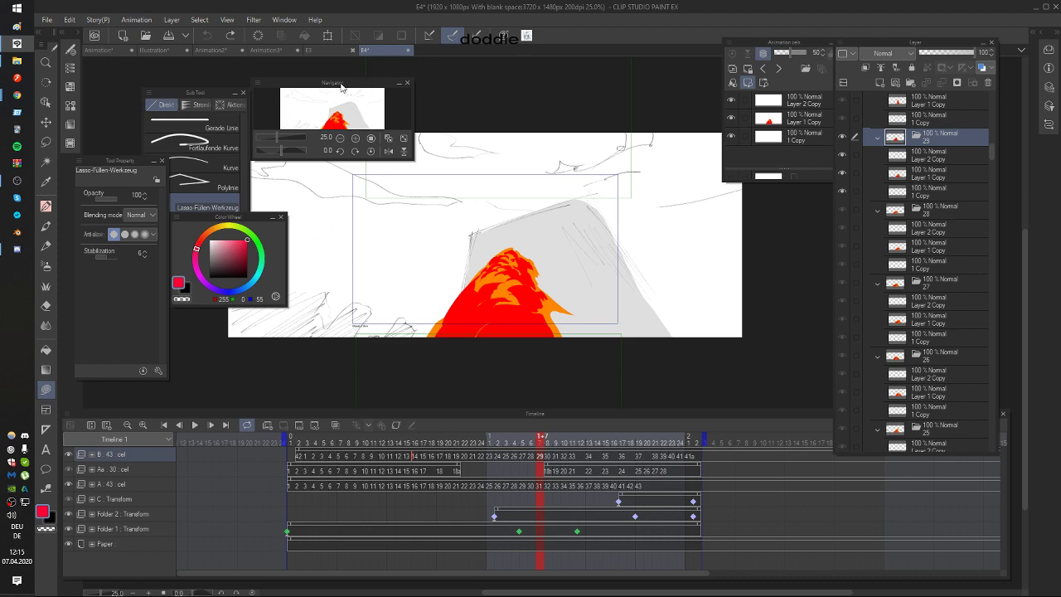
pyautogui.moveTo(423, 414); pyautogui.dragTo(442, 397)
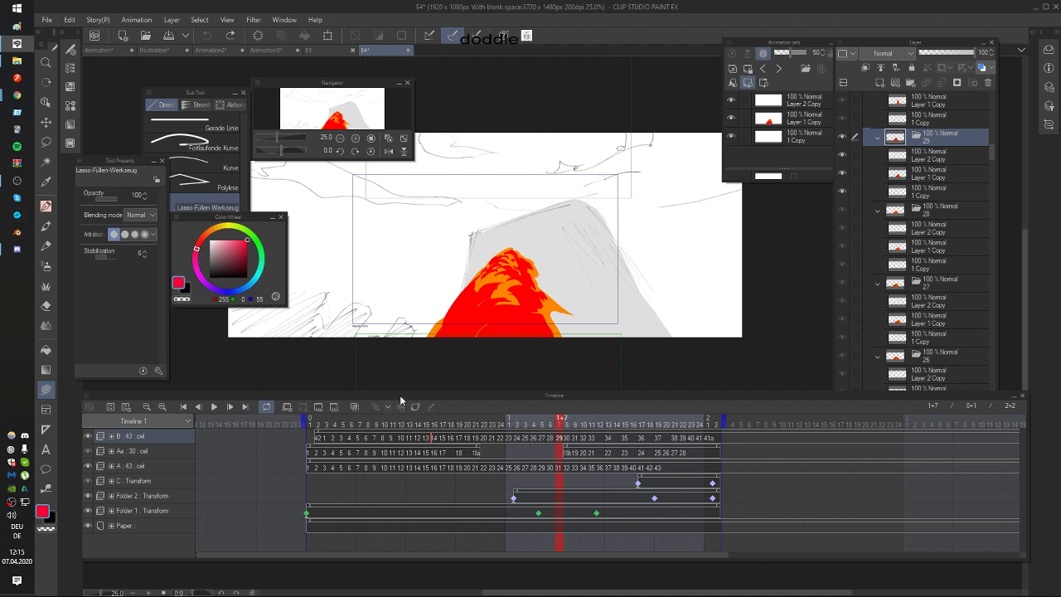
pyautogui.moveTo(398, 395)
pyautogui.mouseDown()
pyautogui.moveTo(392, 377)
pyautogui.moveTo(391, 396)
pyautogui.mouseUp()
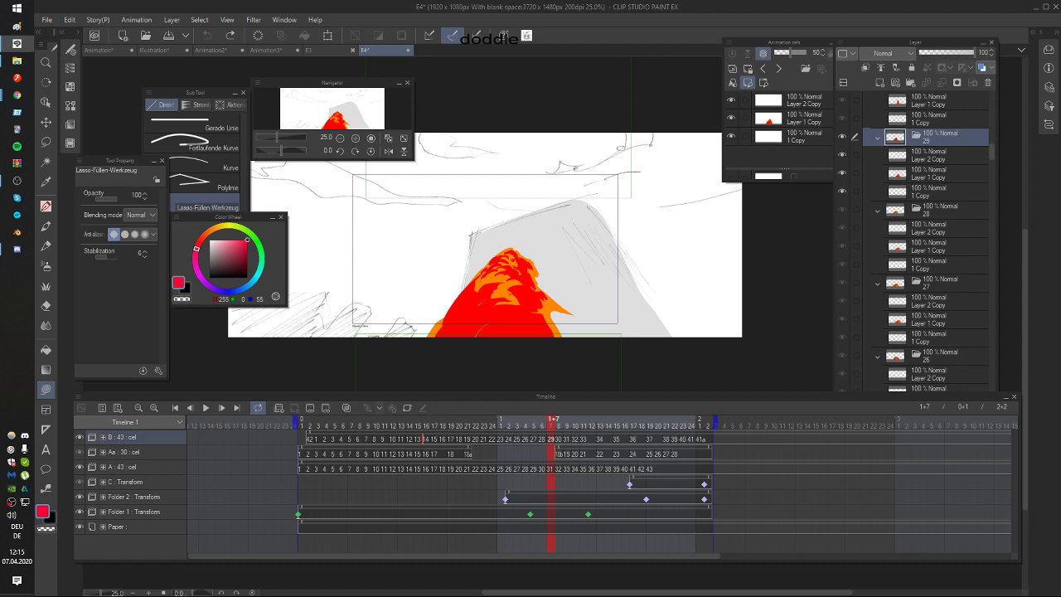
pyautogui.hotkey('alt', 'Tab')
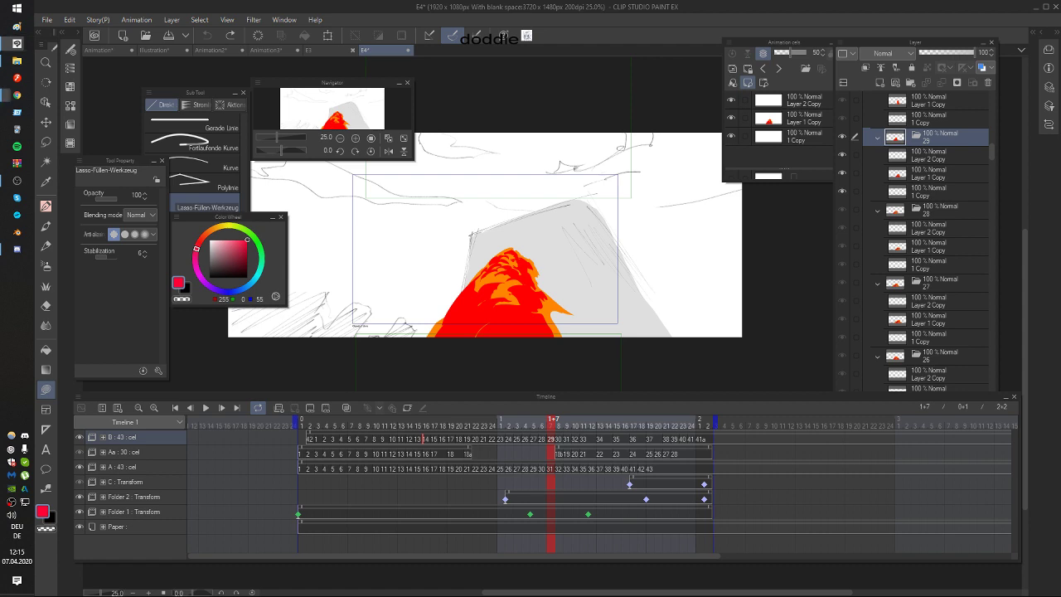
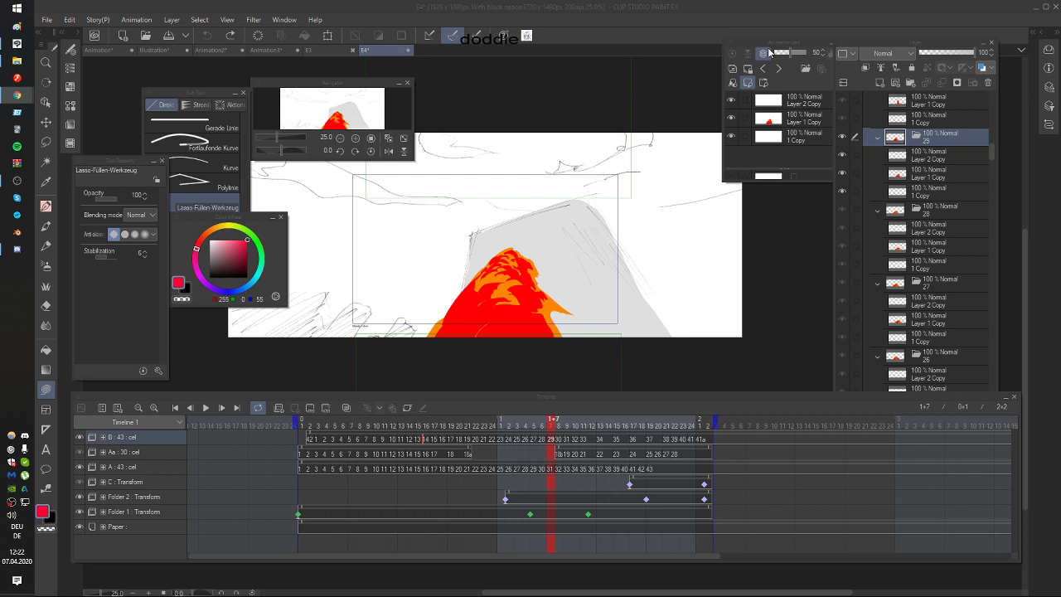
# Step: In the Illustration document, sketch two slanted arm lines and a shoulder line with the pen on the blank area below the notes
pyautogui.click(155, 51)
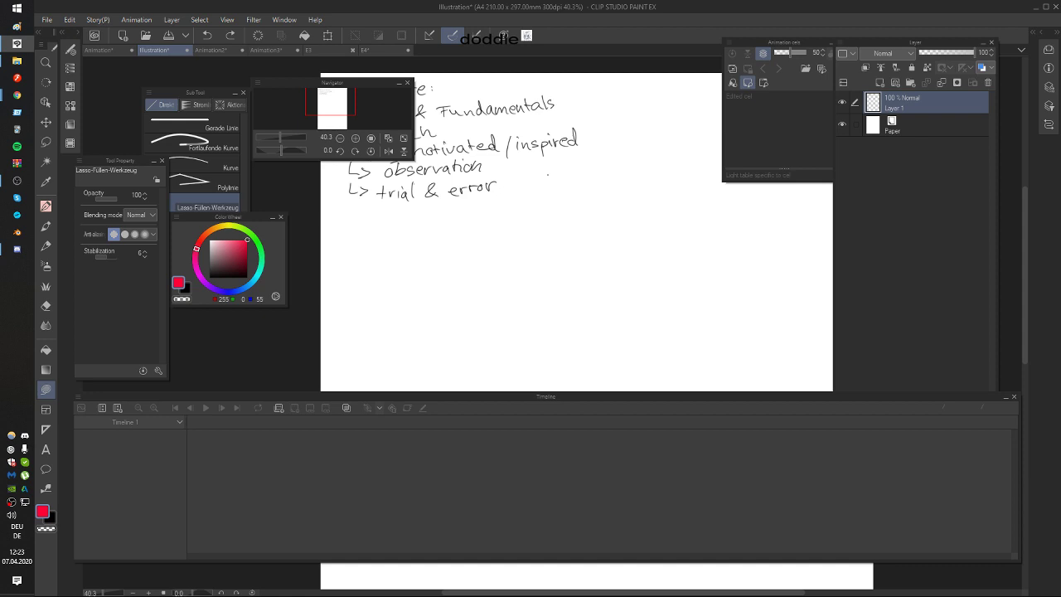
pyautogui.click(620, 262)
pyautogui.press('p')
pyautogui.moveTo(624, 283)
pyautogui.mouseDown()
pyautogui.moveTo(609, 243)
pyautogui.moveTo(580, 231)
pyautogui.moveTo(583, 248)
pyautogui.mouseUp()
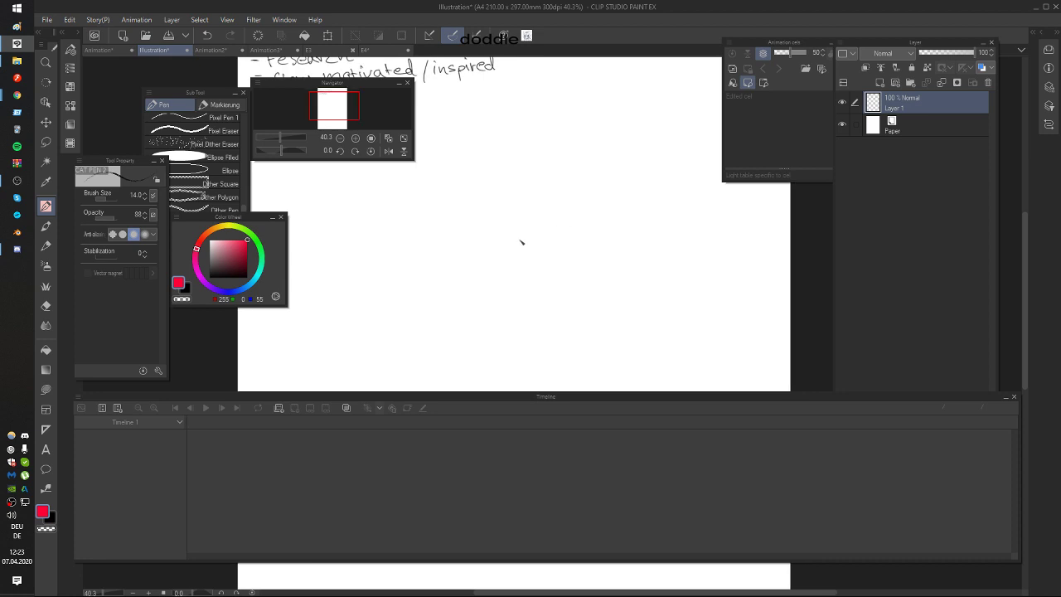
pyautogui.moveTo(522, 217); pyautogui.dragTo(507, 267)
pyautogui.hotkey('ctrl', 'z')
pyautogui.moveTo(521, 211); pyautogui.dragTo(492, 287)
pyautogui.moveTo(531, 211)
pyautogui.mouseDown()
pyautogui.moveTo(588, 217)
pyautogui.moveTo(632, 269)
pyautogui.mouseUp()
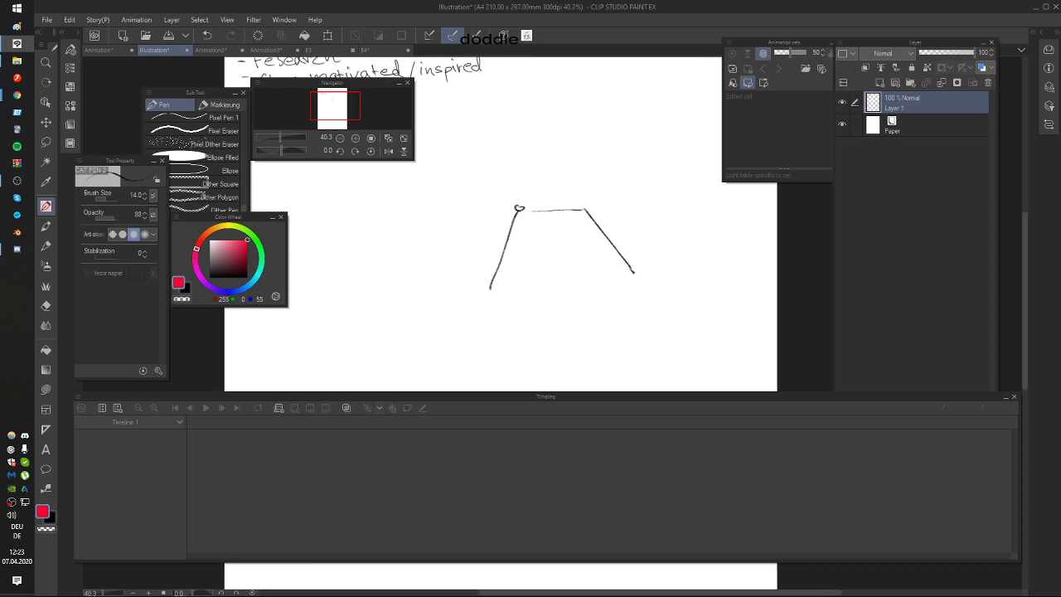
# Step: Complete the simple figure with a shoulder joint, two curved torso sides, a second shoulder line and an oval head
pyautogui.click(584, 205)
pyautogui.moveTo(523, 211); pyautogui.dragTo(539, 262)
pyautogui.moveTo(585, 212); pyautogui.dragTo(567, 266)
pyautogui.moveTo(522, 209); pyautogui.dragTo(578, 205)
pyautogui.moveTo(554, 165)
pyautogui.mouseDown()
pyautogui.moveTo(563, 179)
pyautogui.moveTo(545, 164)
pyautogui.mouseUp()
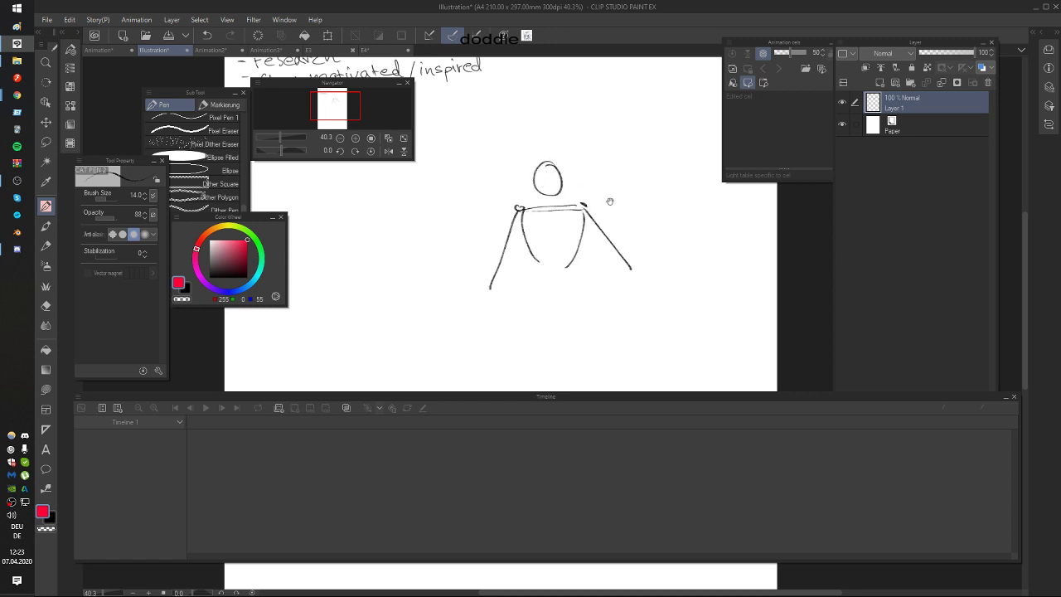
# Step: On a new layer, sketch a breastbone with ribs in blue pencil inside the figure's torso
pyautogui.moveTo(619, 204)
pyautogui.mouseDown()
pyautogui.moveTo(609, 197)
pyautogui.moveTo(606, 215)
pyautogui.mouseUp()
pyautogui.click(239, 289)
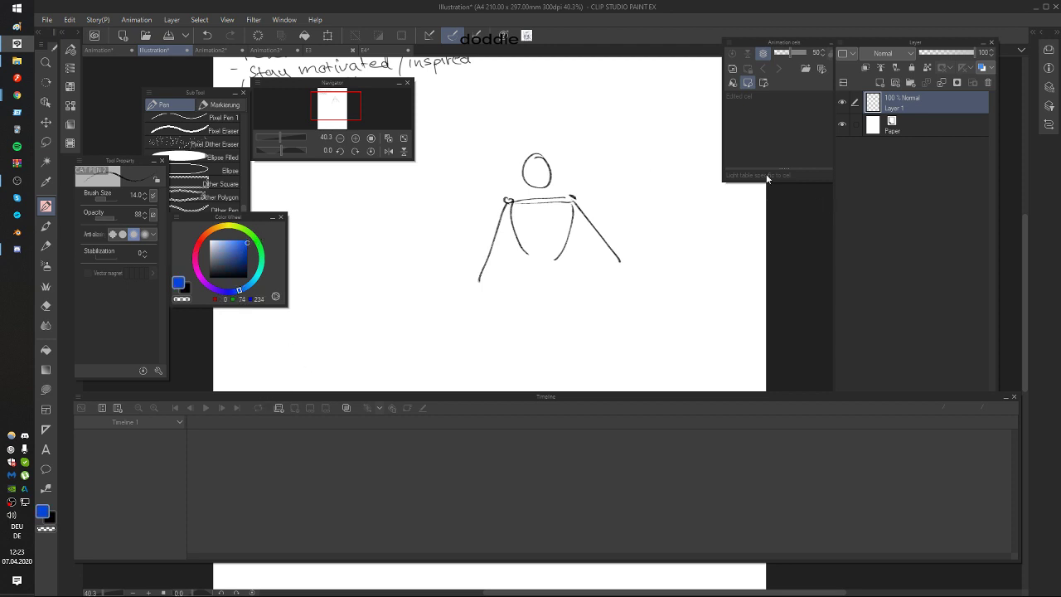
pyautogui.click(880, 82)
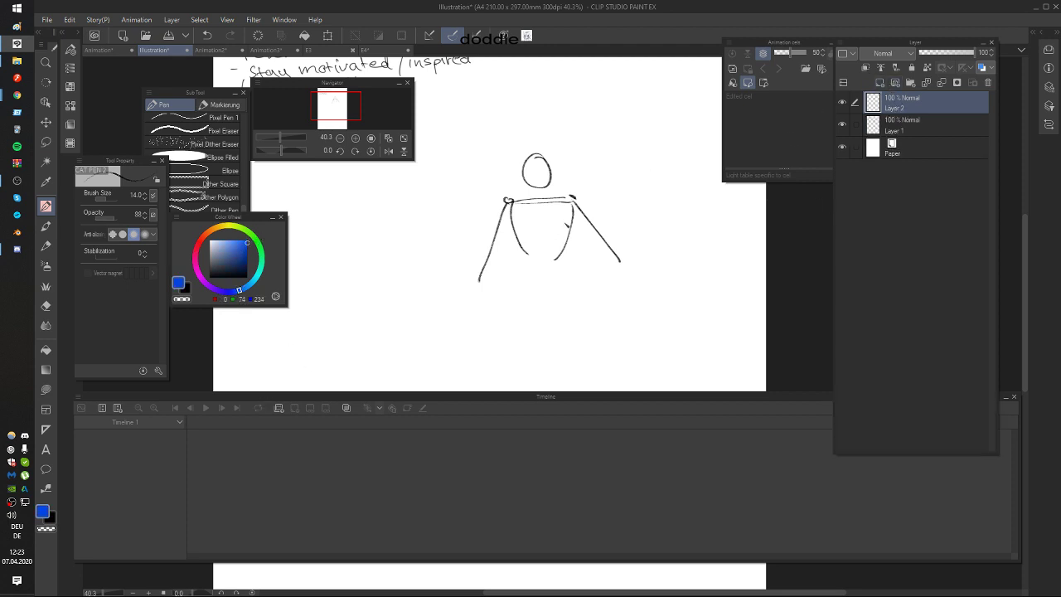
pyautogui.press('p')
pyautogui.moveTo(546, 226)
pyautogui.mouseDown()
pyautogui.moveTo(571, 245)
pyautogui.moveTo(515, 247)
pyautogui.moveTo(533, 242)
pyautogui.moveTo(514, 235)
pyautogui.moveTo(523, 218)
pyautogui.moveTo(512, 218)
pyautogui.moveTo(559, 233)
pyautogui.moveTo(528, 214)
pyautogui.moveTo(531, 224)
pyautogui.moveTo(537, 214)
pyautogui.moveTo(596, 222)
pyautogui.moveTo(570, 222)
pyautogui.mouseUp()
pyautogui.hotkey('ctrl', 'z')
pyautogui.hotkey('ctrl', 'z')
pyautogui.hotkey('ctrl', 'z')
pyautogui.hotkey('ctrl', 'z')
pyautogui.hotkey('ctrl', 'z')
pyautogui.hotkey('ctrl', 'z')
pyautogui.hotkey('ctrl', 'z')
pyautogui.hotkey('ctrl', 'z')
pyautogui.hotkey('ctrl', 'z')
pyautogui.hotkey('ctrl', 'z')
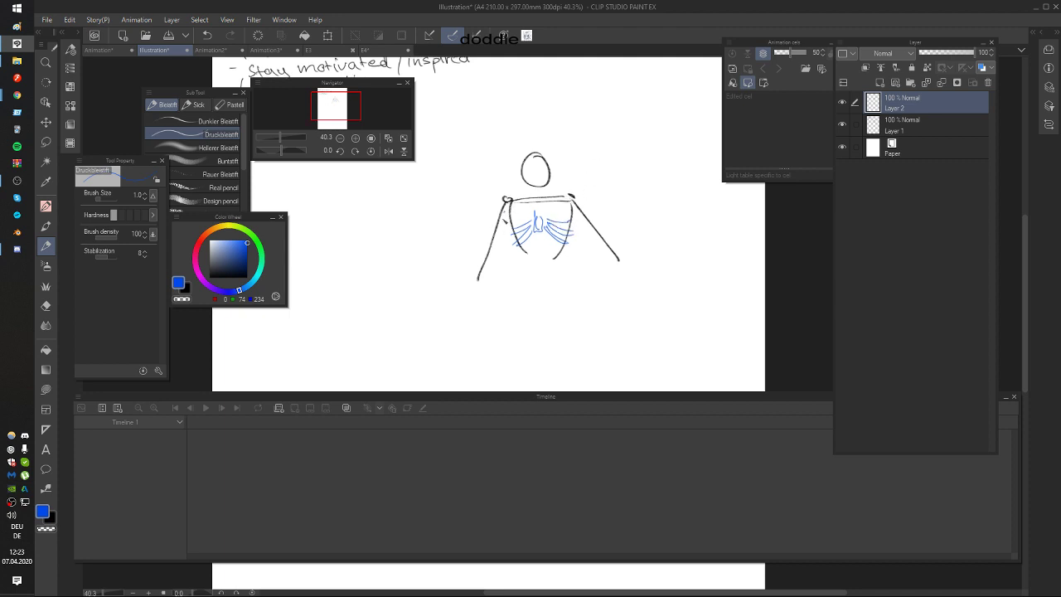
# Step: Add blue collarbones below the shoulder line and upper-arm bones along both arm lines
pyautogui.moveTo(508, 213); pyautogui.dragTo(484, 251)
pyautogui.hotkey('ctrl', 'z')
pyautogui.moveTo(503, 204)
pyautogui.mouseDown()
pyautogui.moveTo(577, 198)
pyautogui.moveTo(602, 240)
pyautogui.mouseUp()
pyautogui.hotkey('ctrl', 'z')
pyautogui.hotkey('ctrl', 'z')
pyautogui.moveTo(577, 197)
pyautogui.mouseDown()
pyautogui.moveTo(608, 233)
pyautogui.moveTo(623, 233)
pyautogui.mouseUp()
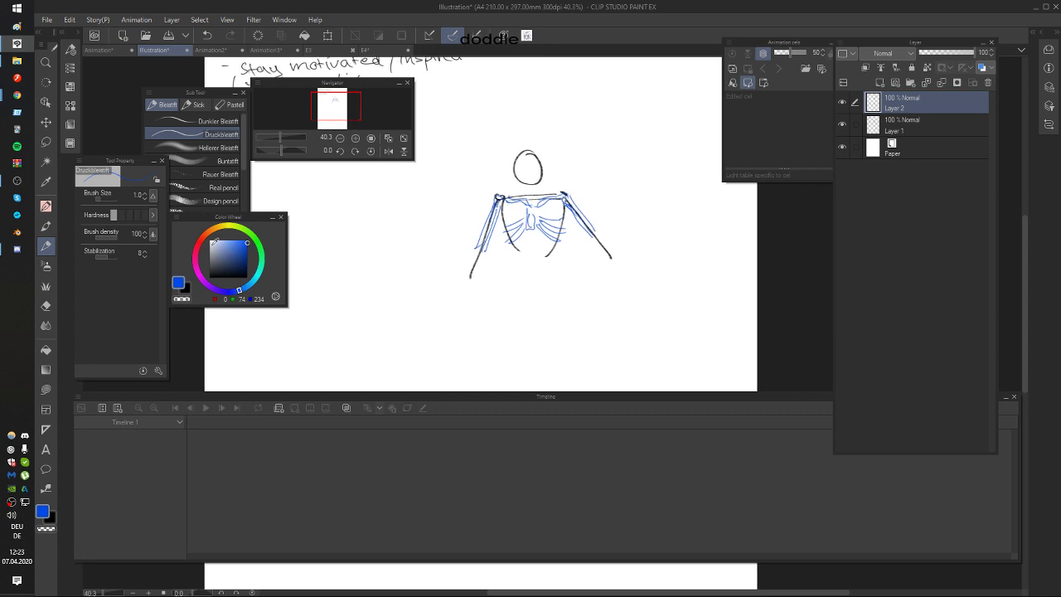
# Step: On another new layer, sketch red chest muscle strands and abdominal muscles over the rib cage
pyautogui.click(198, 247)
pyautogui.click(878, 83)
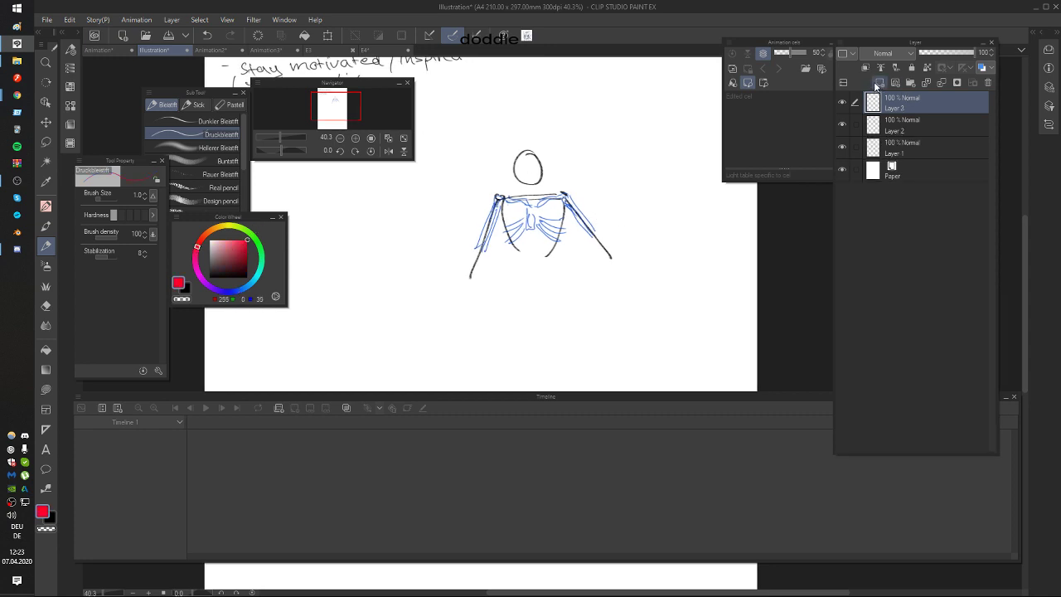
pyautogui.moveTo(504, 215)
pyautogui.mouseDown()
pyautogui.moveTo(557, 231)
pyautogui.moveTo(572, 209)
pyautogui.moveTo(501, 217)
pyautogui.moveTo(498, 207)
pyautogui.moveTo(495, 220)
pyautogui.mouseUp()
pyautogui.hotkey('ctrl', 'z')
pyautogui.hotkey('ctrl', 'z')
pyautogui.hotkey('ctrl', 'z')
pyautogui.moveTo(591, 213); pyautogui.dragTo(573, 210)
pyautogui.moveTo(584, 211); pyautogui.dragTo(580, 207)
pyautogui.hotkey('ctrl', 'z')
pyautogui.moveTo(506, 232)
pyautogui.mouseDown()
pyautogui.moveTo(527, 248)
pyautogui.moveTo(532, 235)
pyautogui.moveTo(538, 242)
pyautogui.moveTo(523, 252)
pyautogui.mouseUp()
pyautogui.hotkey('ctrl', 'z')
pyautogui.hotkey('ctrl', 'z')
pyautogui.hotkey('ctrl', 'z')
pyautogui.moveTo(514, 258); pyautogui.dragTo(523, 247)
pyautogui.moveTo(524, 253)
pyautogui.mouseDown()
pyautogui.moveTo(532, 259)
pyautogui.moveTo(521, 277)
pyautogui.moveTo(537, 271)
pyautogui.mouseUp()
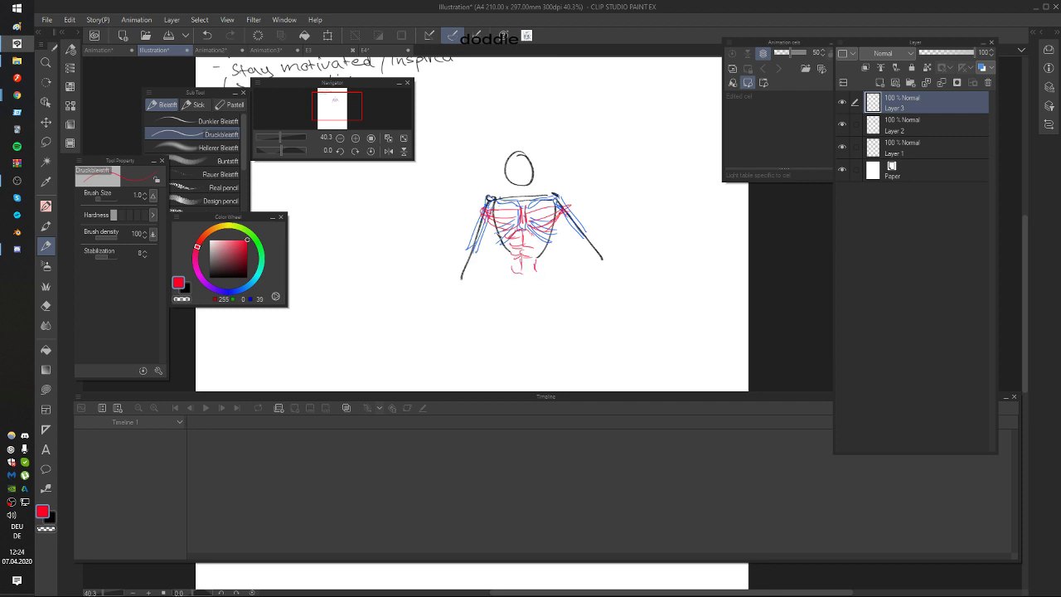
# Step: Draw the torso's outer sides and the muscle outline of the figure's right-hand arm in red
pyautogui.moveTo(492, 229); pyautogui.dragTo(499, 270)
pyautogui.hotkey('ctrl', 'z')
pyautogui.moveTo(558, 221); pyautogui.dragTo(553, 272)
pyautogui.moveTo(562, 221)
pyautogui.mouseDown()
pyautogui.moveTo(589, 239)
pyautogui.moveTo(586, 220)
pyautogui.moveTo(614, 259)
pyautogui.moveTo(582, 247)
pyautogui.moveTo(599, 258)
pyautogui.mouseUp()
pyautogui.hotkey('ctrl', 'z')
pyautogui.hotkey('ctrl', 'z')
pyautogui.hotkey('ctrl', 'z')
pyautogui.hotkey('ctrl', 'z')
pyautogui.moveTo(601, 260); pyautogui.dragTo(617, 271)
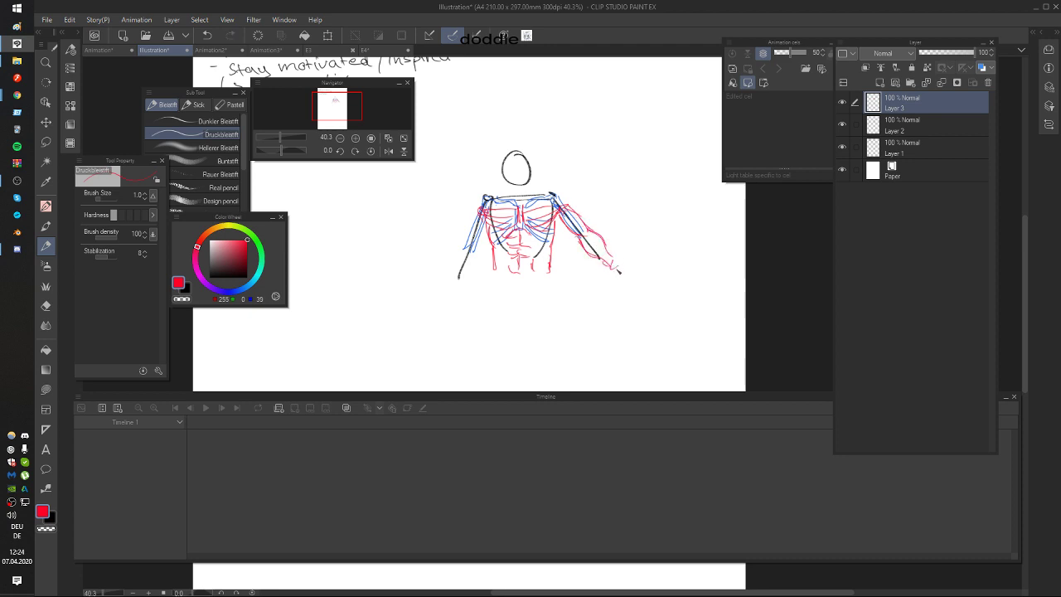
# Step: Add the red shoulder contours, the muscle outline of the left-hand arm, and both hands
pyautogui.moveTo(480, 209)
pyautogui.mouseDown()
pyautogui.moveTo(463, 244)
pyautogui.moveTo(502, 193)
pyautogui.moveTo(572, 206)
pyautogui.moveTo(540, 203)
pyautogui.mouseUp()
pyautogui.hotkey('ctrl', 'z')
pyautogui.hotkey('ctrl', 'z')
pyautogui.moveTo(466, 231)
pyautogui.mouseDown()
pyautogui.moveTo(441, 287)
pyautogui.moveTo(456, 285)
pyautogui.moveTo(476, 236)
pyautogui.moveTo(458, 270)
pyautogui.mouseUp()
pyautogui.moveTo(616, 233)
pyautogui.mouseDown()
pyautogui.moveTo(607, 269)
pyautogui.moveTo(623, 235)
pyautogui.moveTo(636, 236)
pyautogui.mouseUp()
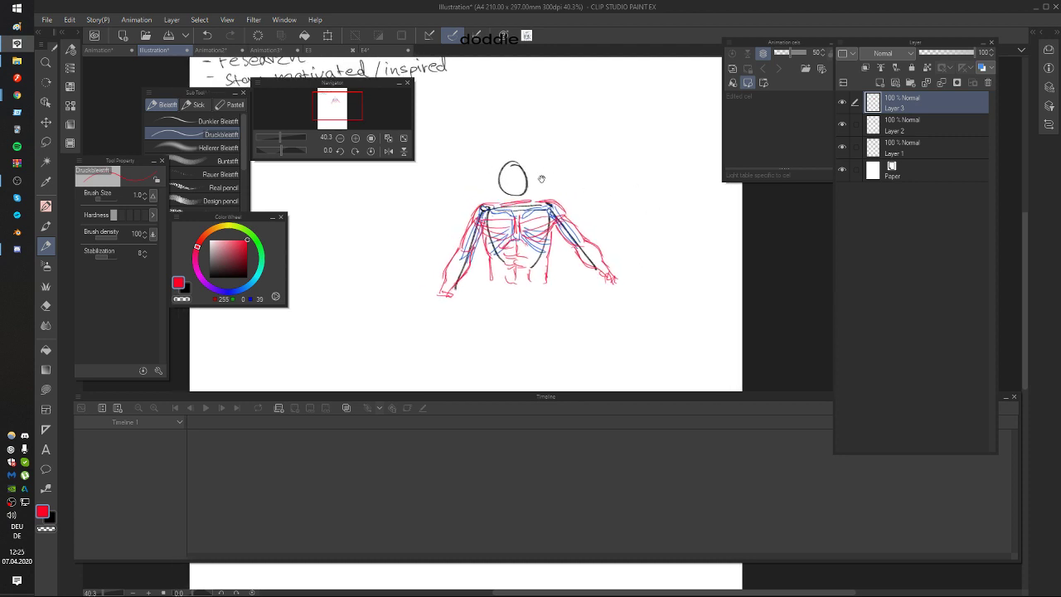
pyautogui.moveTo(654, 201); pyautogui.dragTo(613, 207)
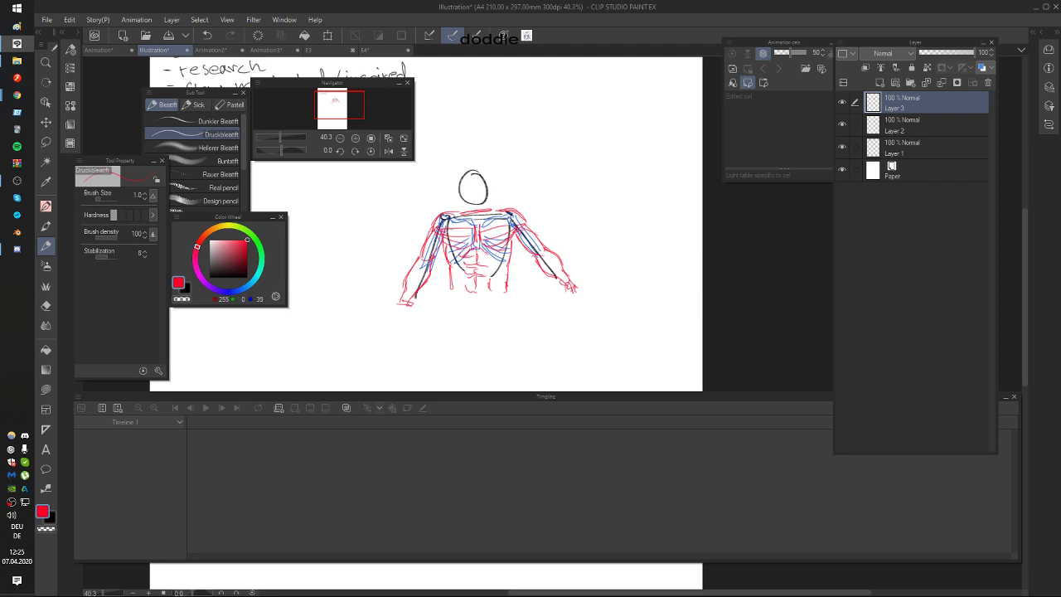
# Step: Switch to the E3 animation and display the camera frame's path on the canvas
pyautogui.hotkey('alt', 'Tab')
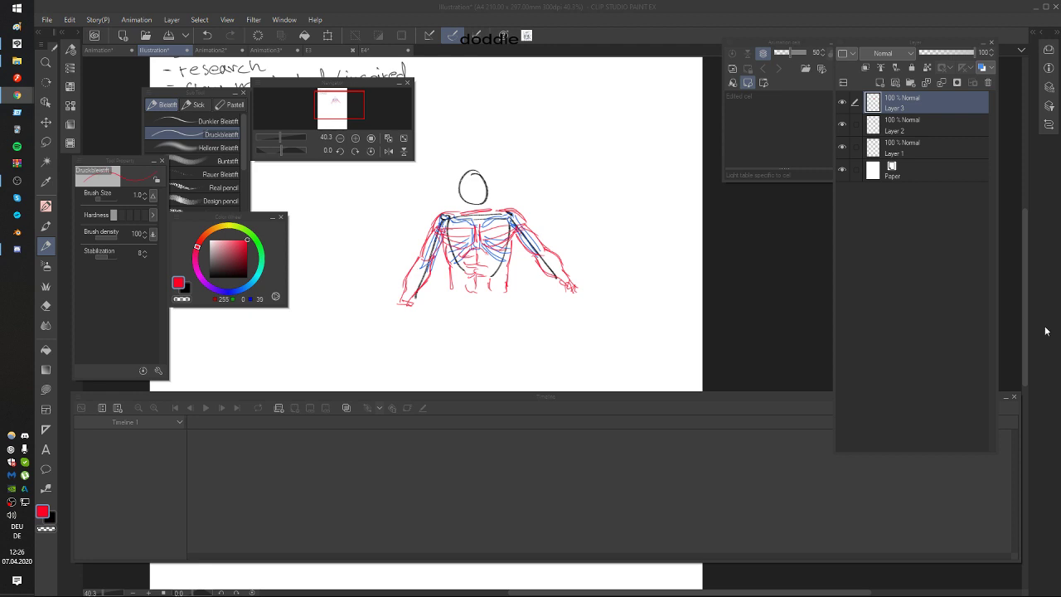
pyautogui.click(334, 49)
pyautogui.scroll(1, 661, 210)
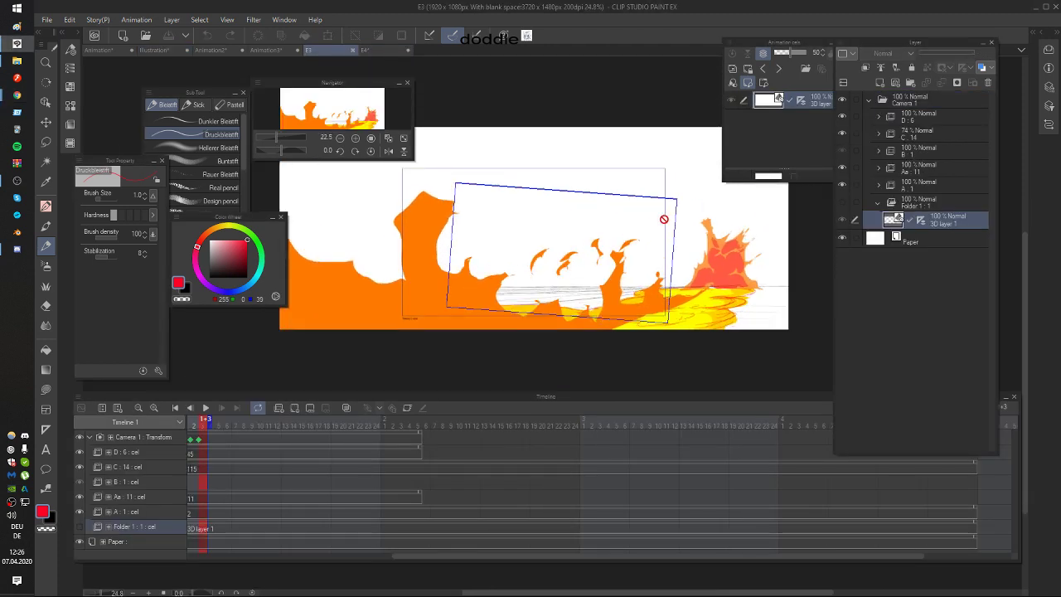
pyautogui.click(270, 20)
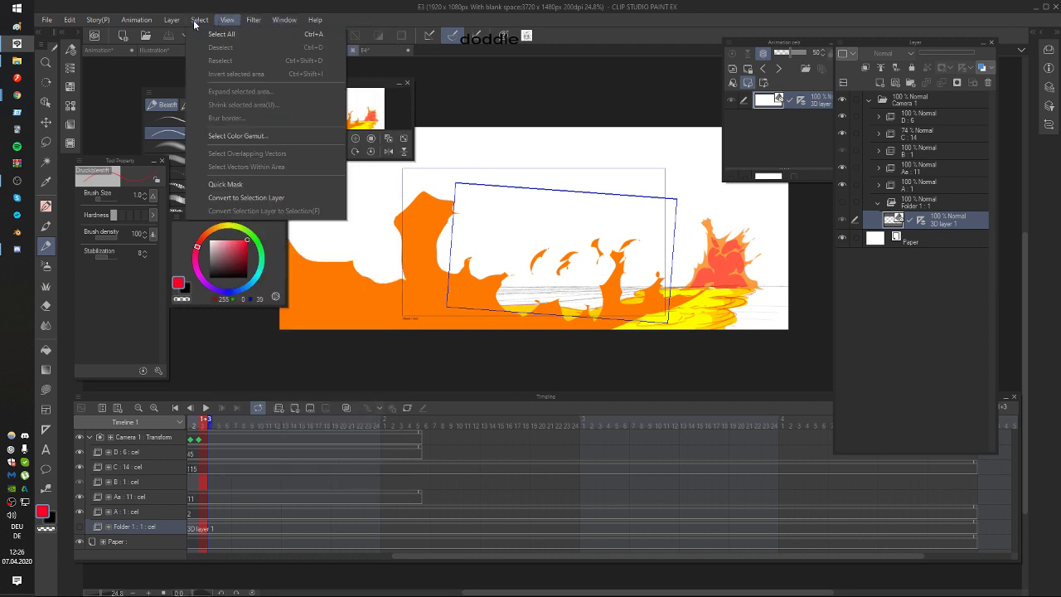
pyautogui.moveTo(136, 20)
pyautogui.click(187, 212)
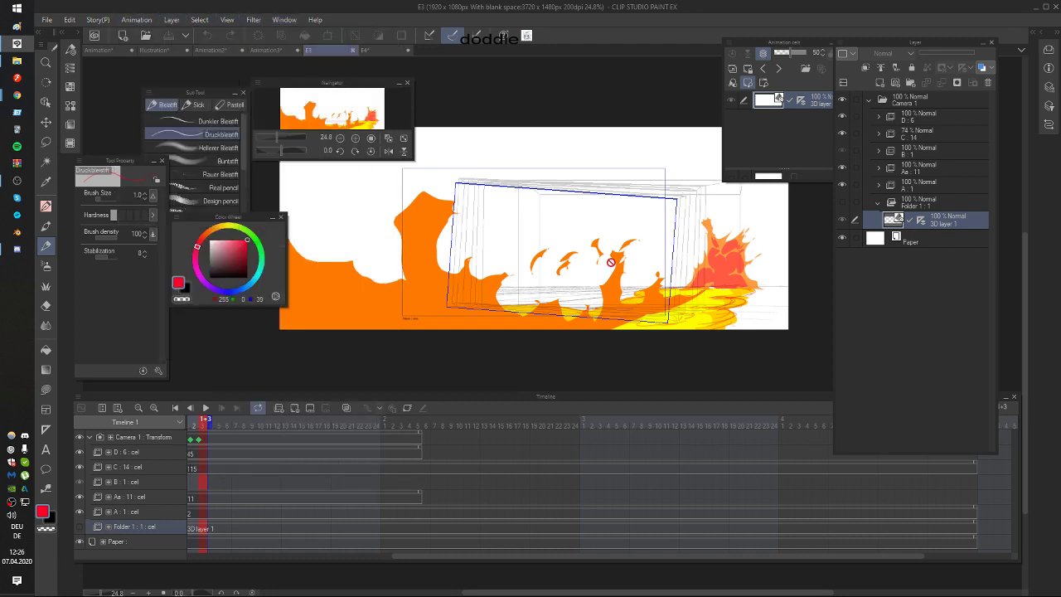
# Step: Bring the start of the E3 timeline into view and go to frame 0+6 on the C track
pyautogui.moveTo(711, 253); pyautogui.dragTo(667, 269)
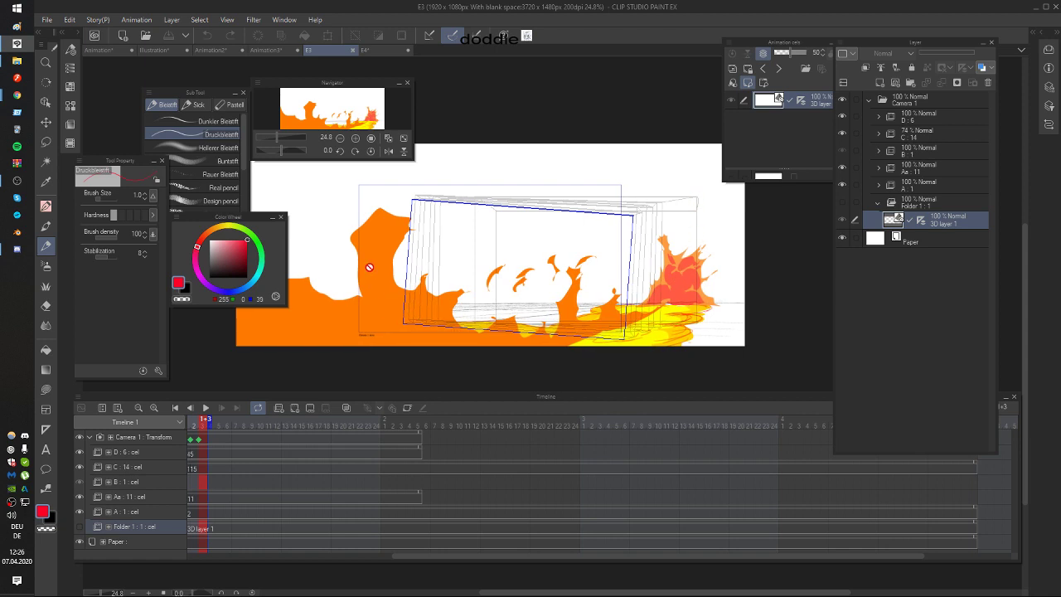
pyautogui.moveTo(510, 325); pyautogui.dragTo(506, 330)
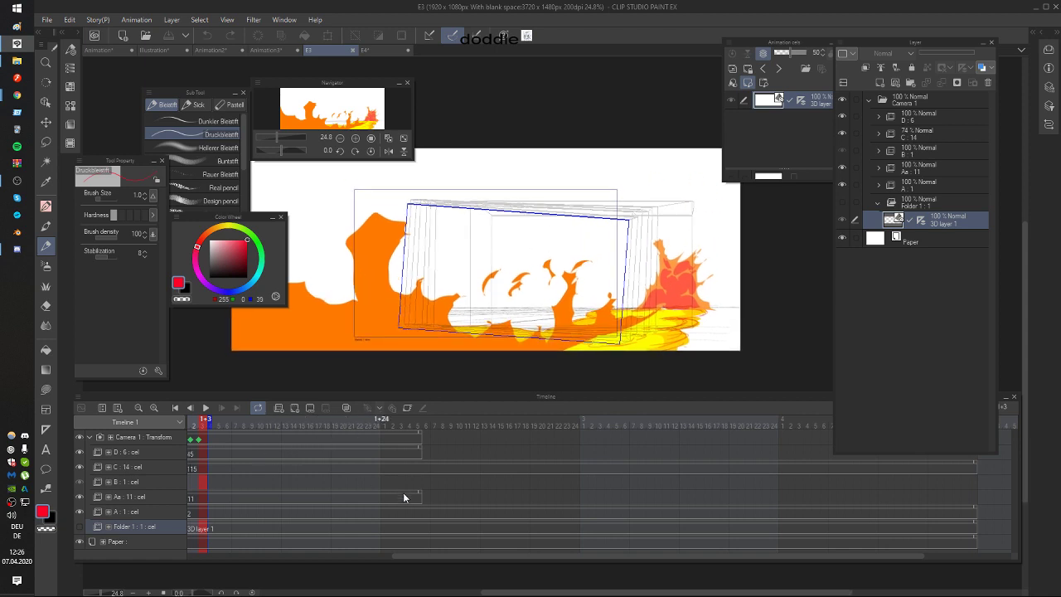
pyautogui.moveTo(432, 554); pyautogui.dragTo(249, 552)
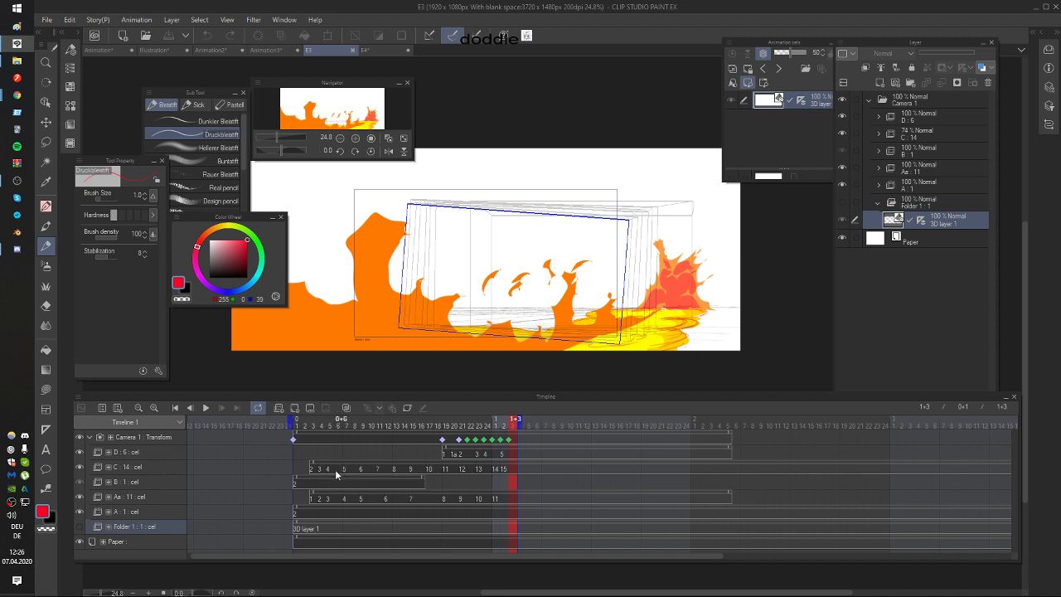
pyautogui.click(336, 469)
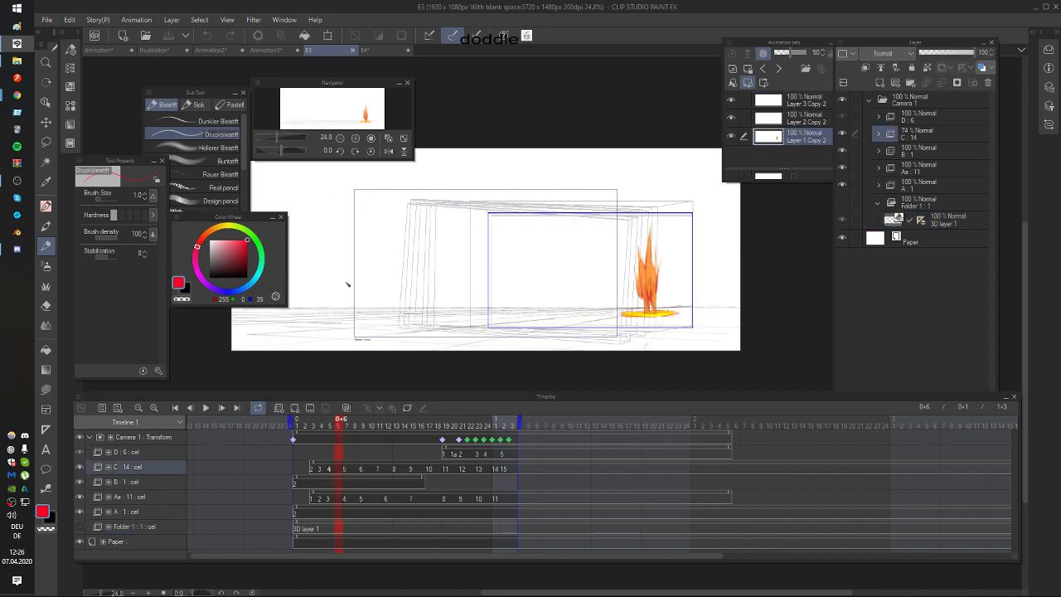
pyautogui.moveTo(616, 181)
pyautogui.mouseDown()
pyautogui.moveTo(628, 182)
pyautogui.moveTo(419, 199)
pyautogui.moveTo(422, 337)
pyautogui.moveTo(617, 196)
pyautogui.mouseUp()
pyautogui.hotkey('ctrl', 'z')
pyautogui.hotkey('ctrl', 'z')
pyautogui.press('x')
pyautogui.moveTo(568, 174); pyautogui.dragTo(344, 201)
pyautogui.hotkey('ctrl', 'z')
pyautogui.moveTo(701, 237)
pyautogui.mouseDown()
pyautogui.moveTo(538, 271)
pyautogui.moveTo(353, 294)
pyautogui.mouseUp()
pyautogui.hotkey('ctrl', 'z')
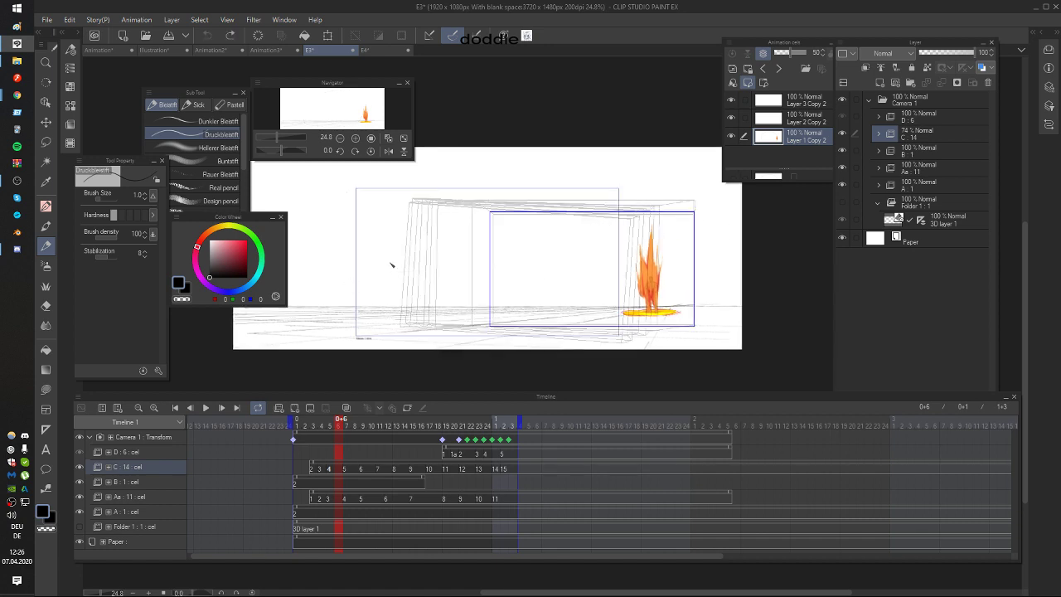
# Step: Step through the E3 fire animation from frame 0+6 to 0+22 and back to 0+2, examining the camera movement
pyautogui.moveTo(357, 463); pyautogui.dragTo(413, 456)
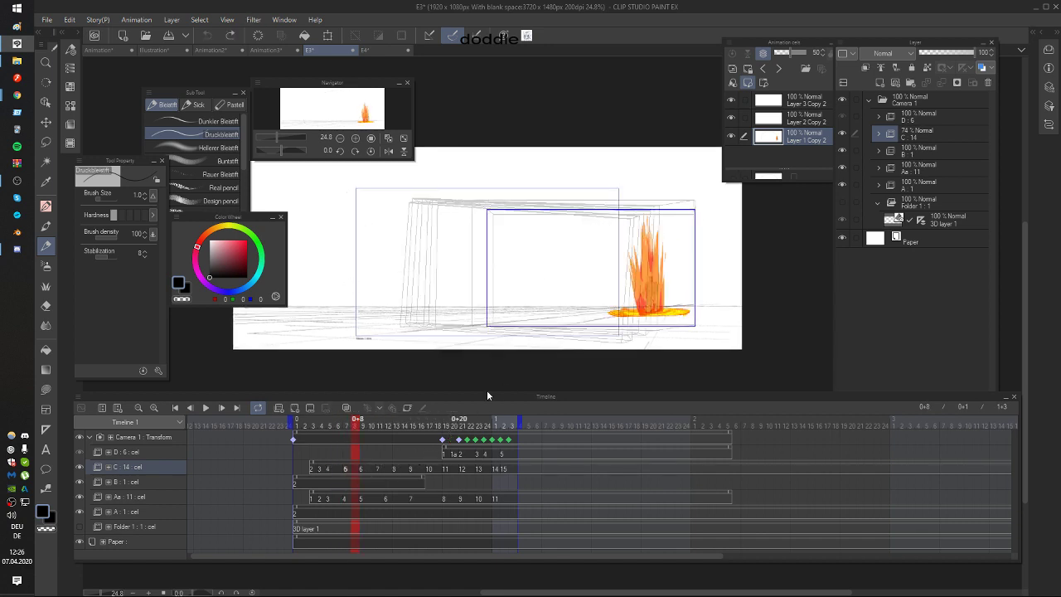
pyautogui.press('Right')
pyautogui.press('Right')
pyautogui.press('Right')
pyautogui.press('Right')
pyautogui.press('Right')
pyautogui.press('Right')
pyautogui.press('Right')
pyautogui.press('Right')
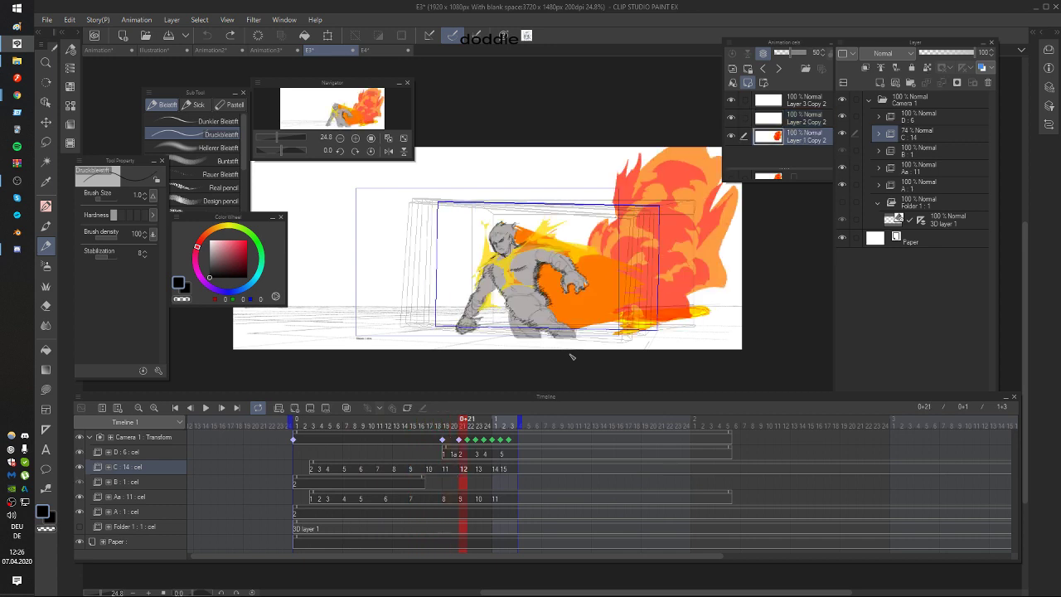
pyautogui.press('Left')
pyautogui.press('Left')
pyautogui.press('Left')
pyautogui.press('Left')
pyautogui.press('Left')
pyautogui.press('Left')
pyautogui.press('Left')
pyautogui.press('Left')
pyautogui.press('Left')
pyautogui.press('Left')
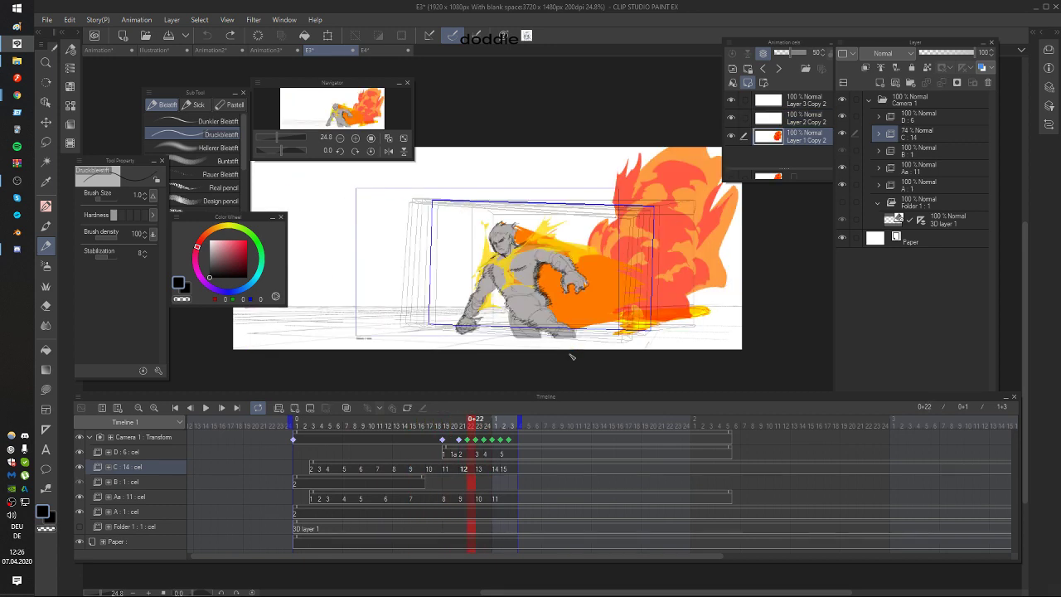
pyautogui.press('Left')
pyautogui.press('Left')
pyautogui.press('Left')
pyautogui.press('Left')
pyautogui.press('Left')
pyautogui.press('Left')
pyautogui.press('Left')
pyautogui.press('Left')
pyautogui.press('Left')
pyautogui.press('Left')
pyautogui.press('Left')
pyautogui.press('Left')
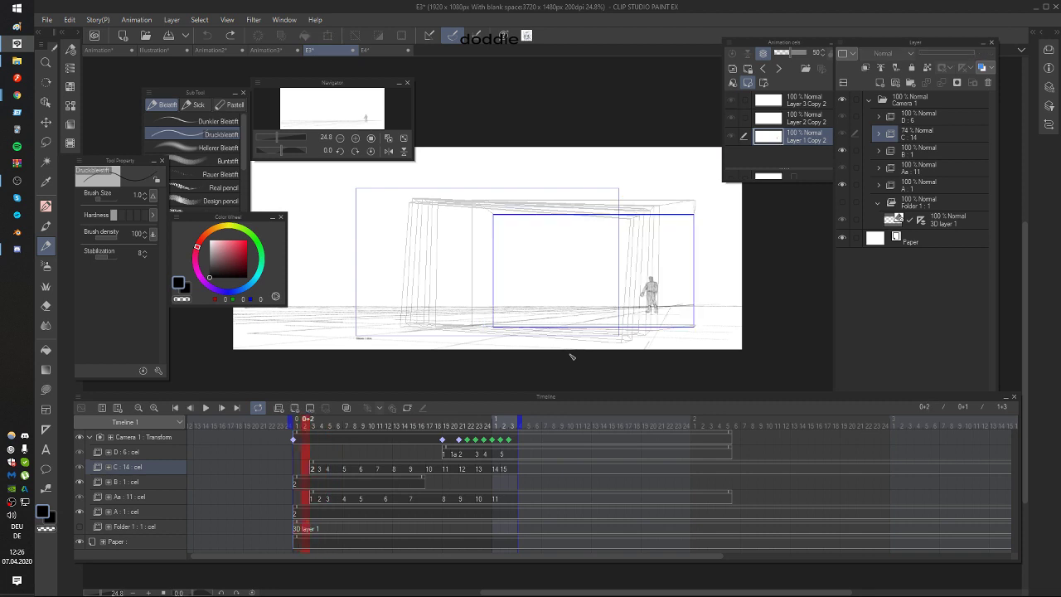
# Step: Step forward again to frame 0+19 and back to frame 0+1, checking how the camera frame grows with the fire
pyautogui.press('Right')
pyautogui.press('Right')
pyautogui.press('Right')
pyautogui.press('Right')
pyautogui.press('Right')
pyautogui.press('Right')
pyautogui.press('Right')
pyautogui.press('Right')
pyautogui.press('Right')
pyautogui.press('Right')
pyautogui.press('Right')
pyautogui.press('Right')
pyautogui.press('Right')
pyautogui.press('Right')
pyautogui.press('Right')
pyautogui.press('Right')
pyautogui.press('Right')
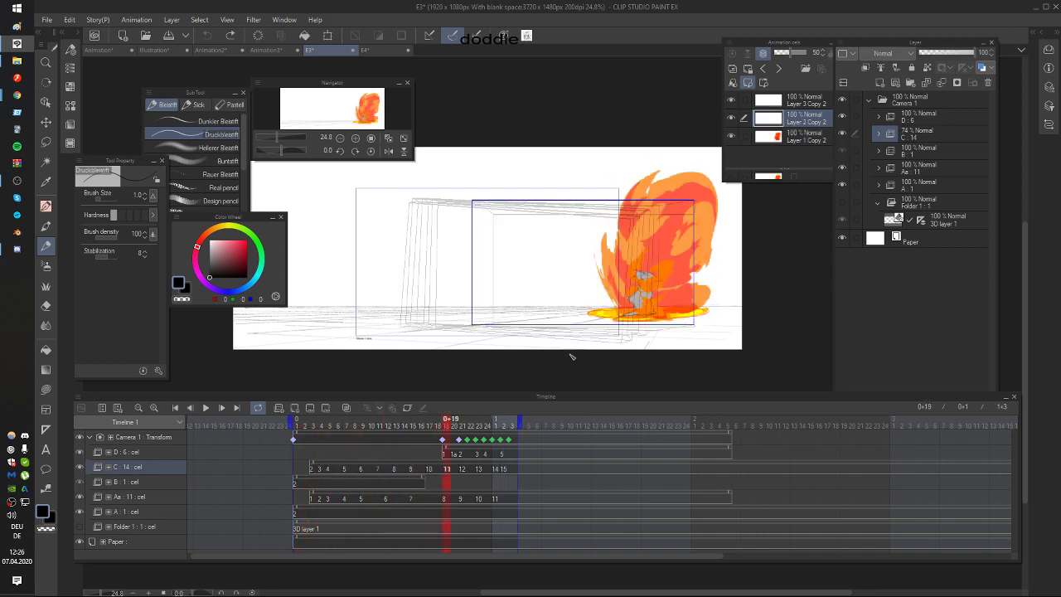
pyautogui.press('Left')
pyautogui.press('Left')
pyautogui.press('Left')
pyautogui.press('Left')
pyautogui.press('Left')
pyautogui.press('Left')
pyautogui.press('Left')
pyautogui.press('Left')
pyautogui.press('Left')
pyautogui.press('Left')
pyautogui.press('Left')
pyautogui.press('Left')
pyautogui.press('Left')
pyautogui.press('Left')
pyautogui.press('Left')
pyautogui.press('Left')
pyautogui.press('Left')
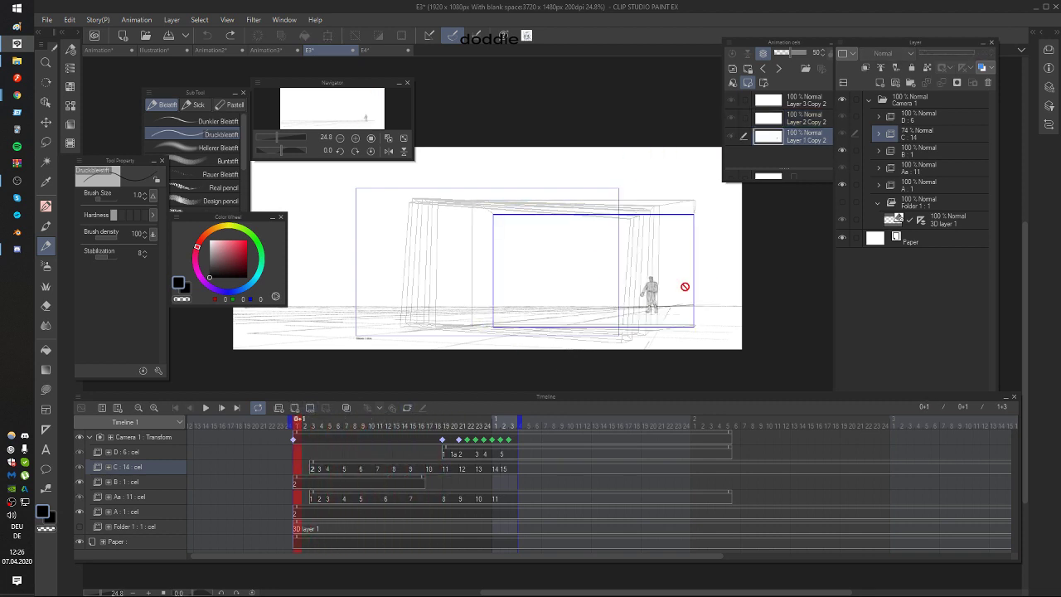
# Step: Examine the Camera 1 keyframes at frames 0+1, 0+19 and 0+21, finishing on the one at 0+19
pyautogui.click(294, 439)
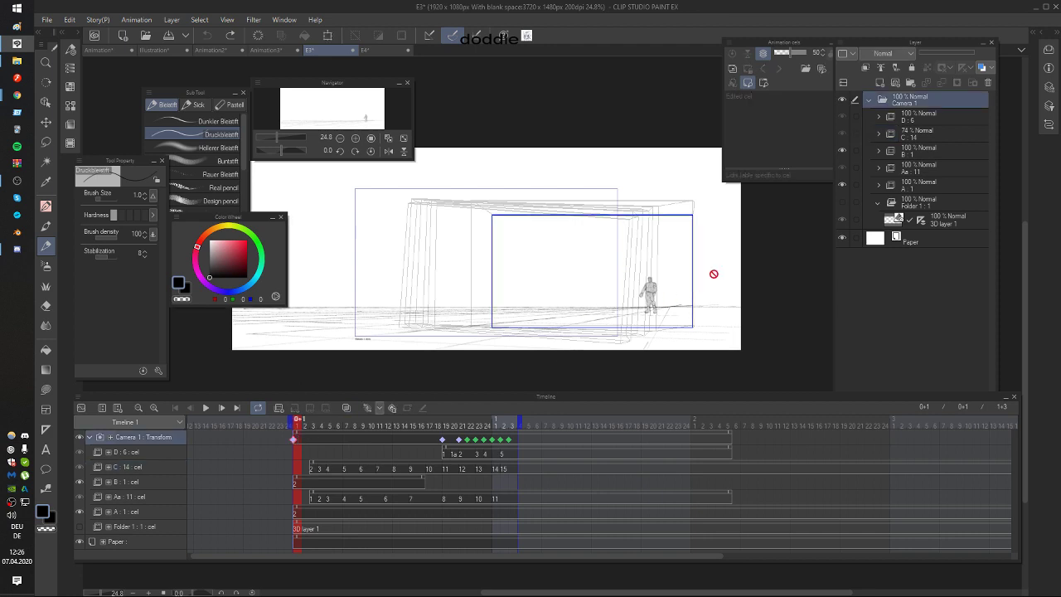
pyautogui.click(442, 439)
pyautogui.click(459, 440)
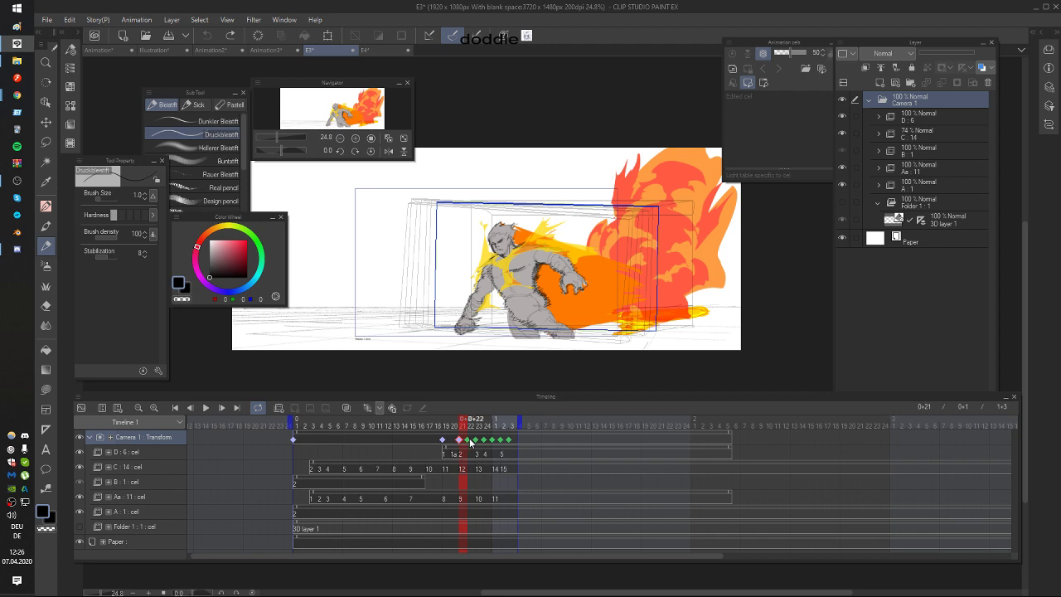
pyautogui.click(442, 440)
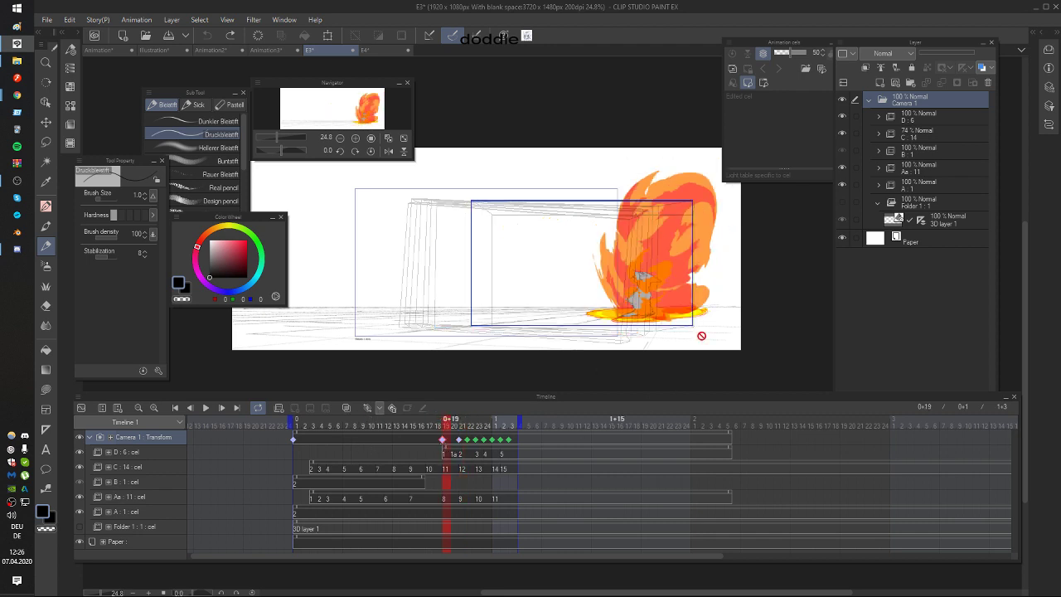
pyautogui.moveTo(721, 264); pyautogui.dragTo(692, 259)
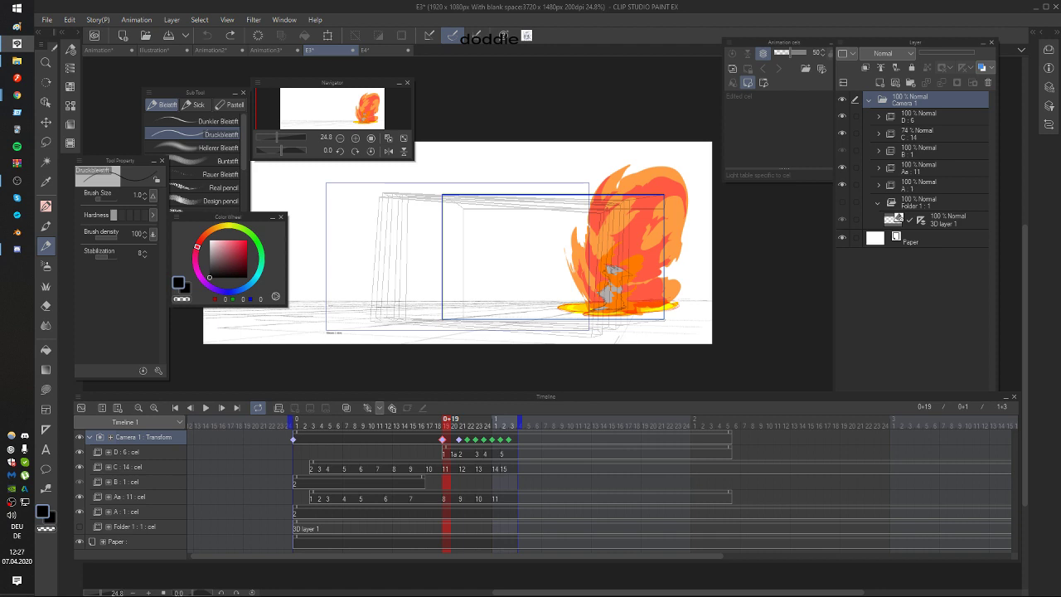
# Step: Switch to the Animation3 document and add a new 3D layer to its 3D animation folder
pyautogui.hotkey('alt', 'Tab')
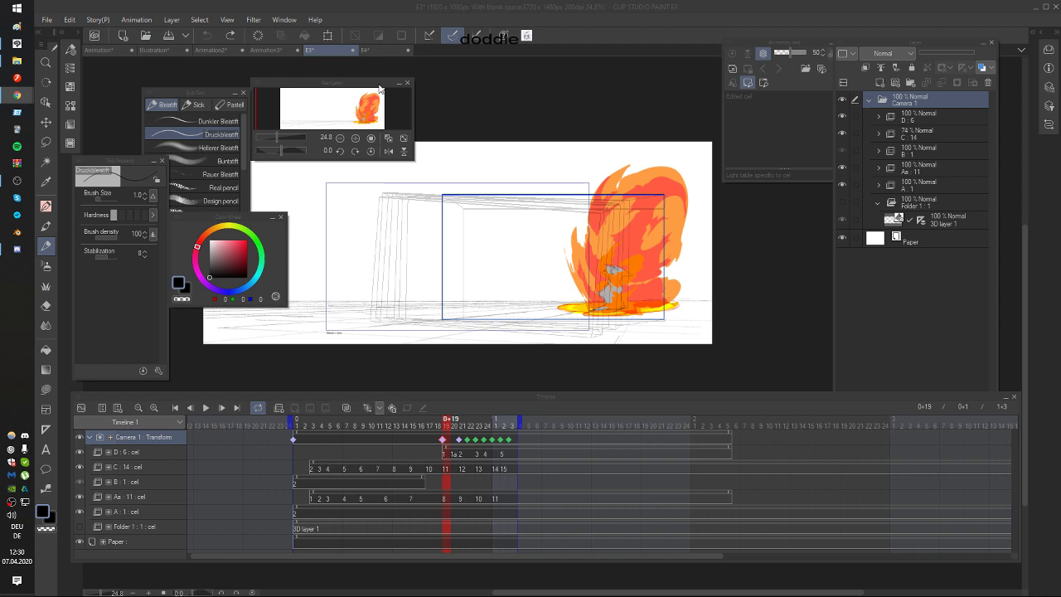
pyautogui.click(277, 53)
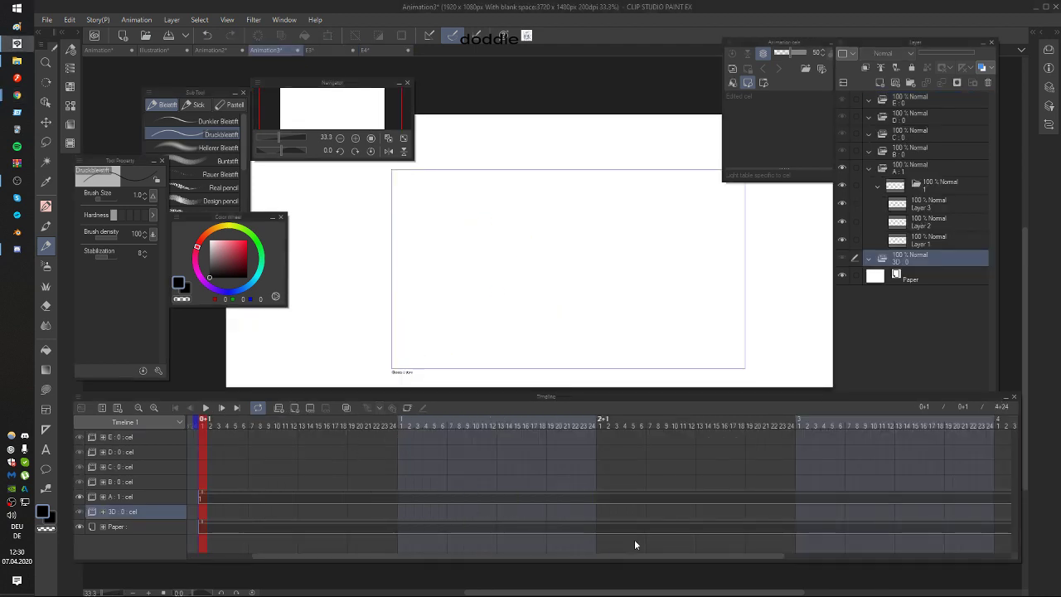
pyautogui.moveTo(486, 556); pyautogui.dragTo(422, 555)
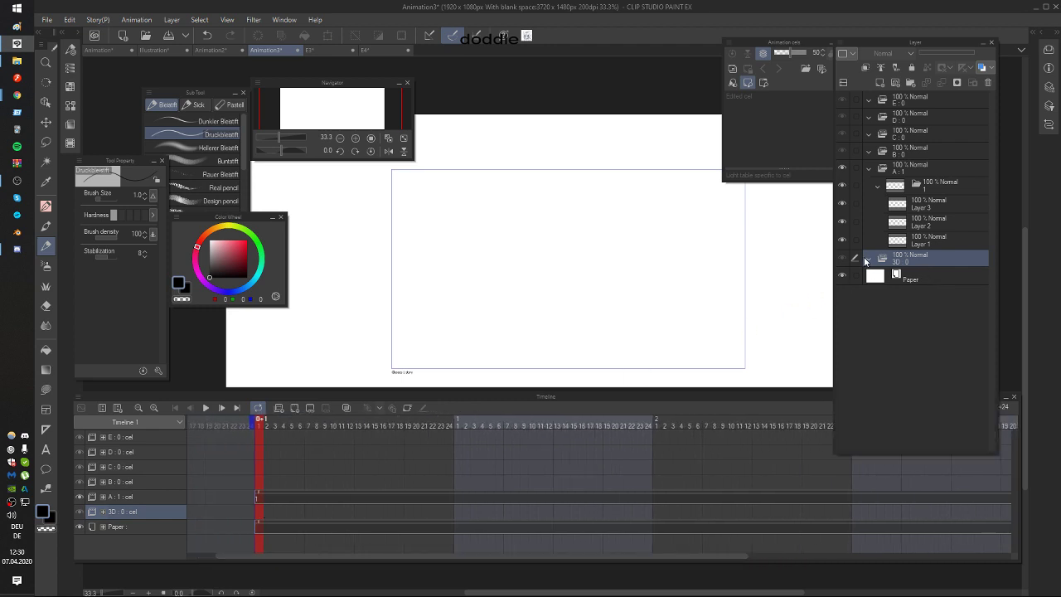
pyautogui.rightClick(907, 258)
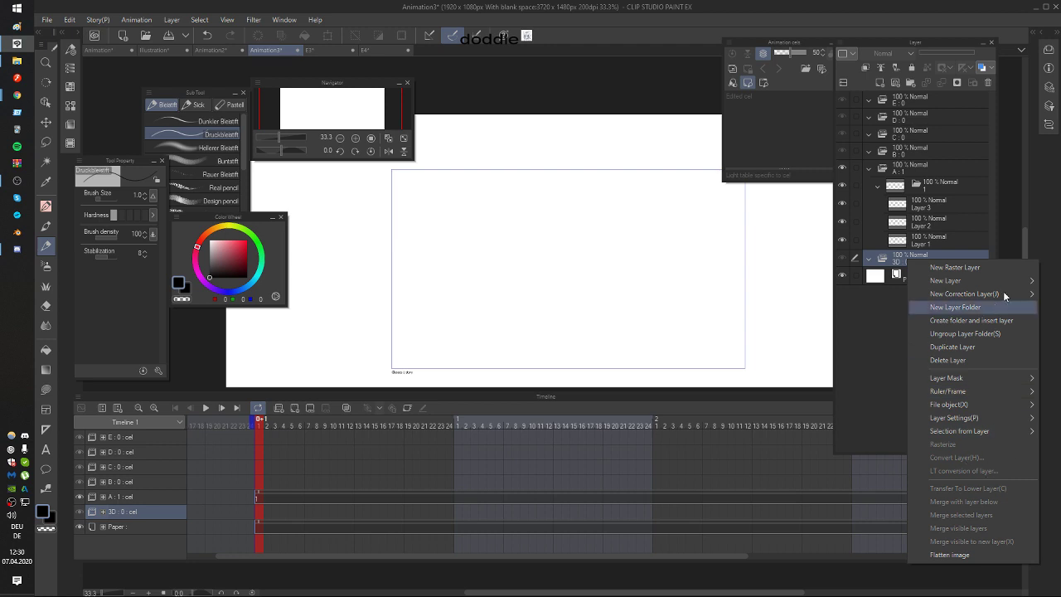
pyautogui.moveTo(1012, 279)
pyautogui.click(862, 365)
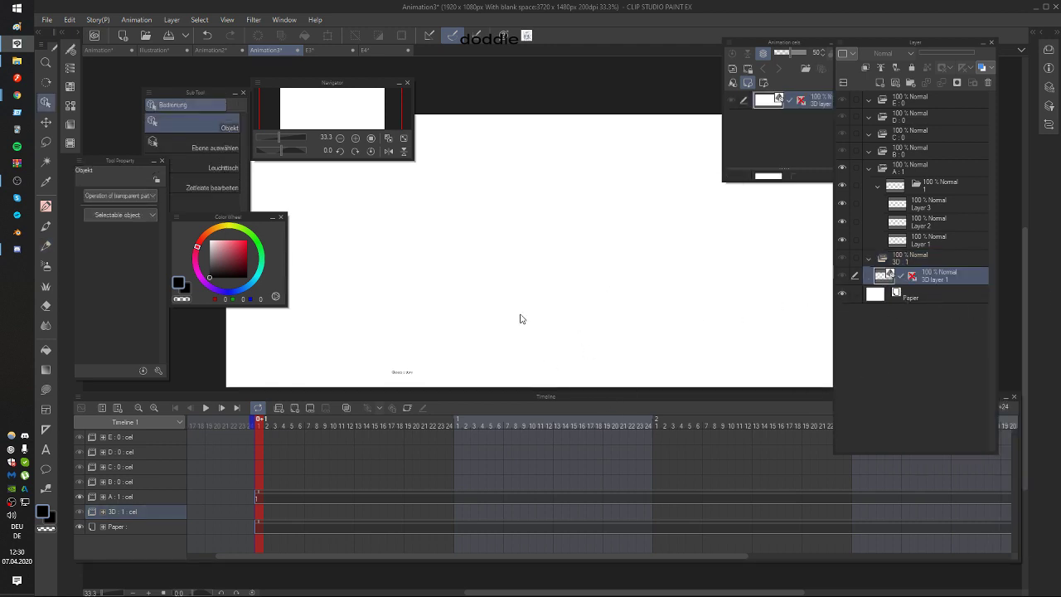
# Step: Assign 3D layer 1 to frame 1 of the 3D track
pyautogui.rightClick(256, 524)
pyautogui.press('Escape')
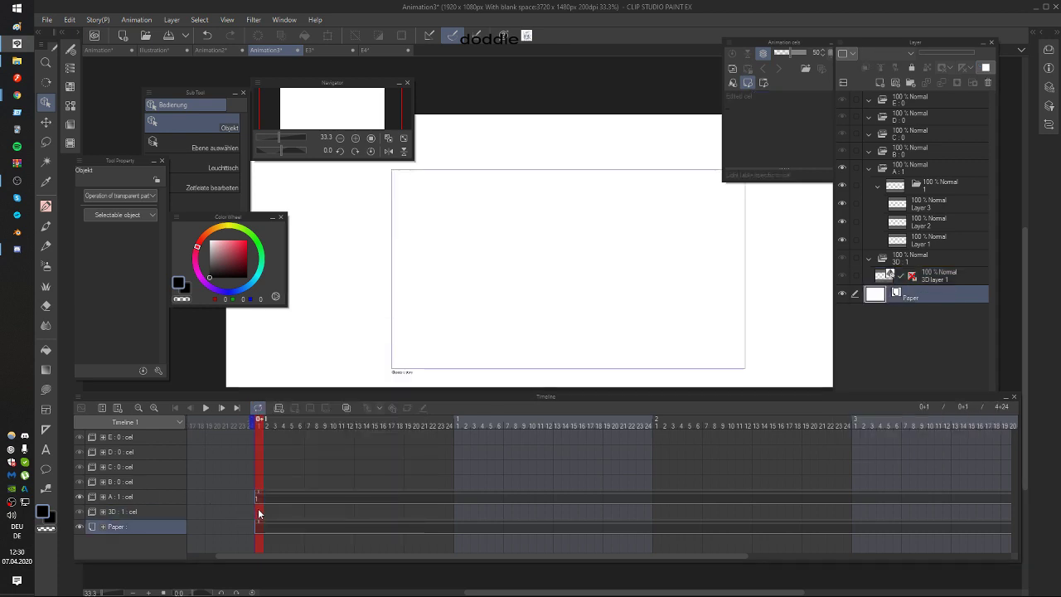
pyautogui.rightClick(259, 512)
pyautogui.click(306, 302)
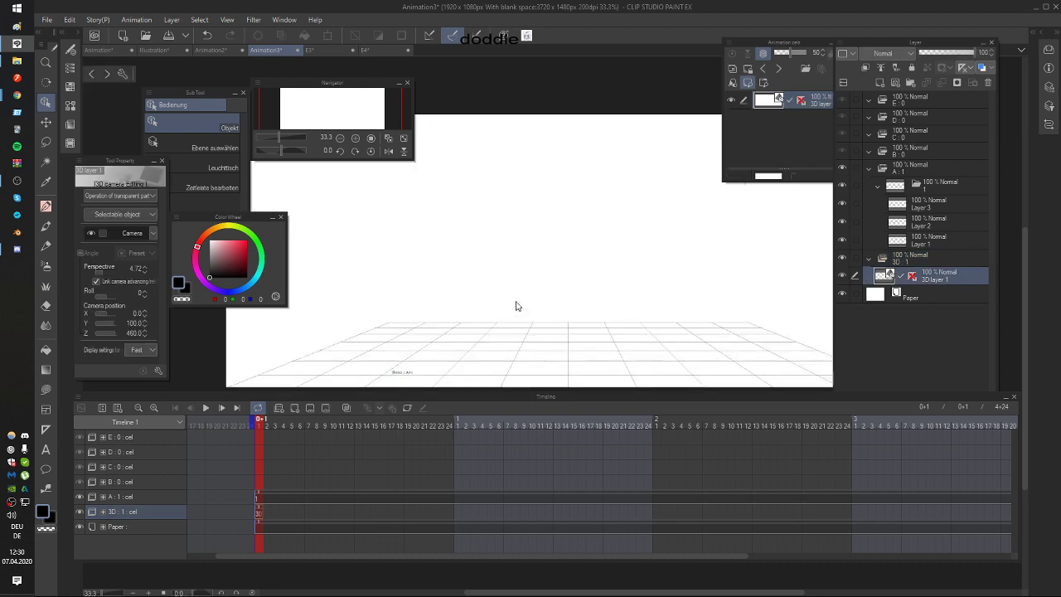
# Step: Orbit the 3D layer's camera to a raised diagonal view of the floor grid, at about X 286.4, Y 153.8, Z 345.4
pyautogui.scroll(3, 574, 280)
pyautogui.moveTo(576, 365); pyautogui.dragTo(580, 258)
pyautogui.moveTo(583, 333); pyautogui.dragTo(610, 252)
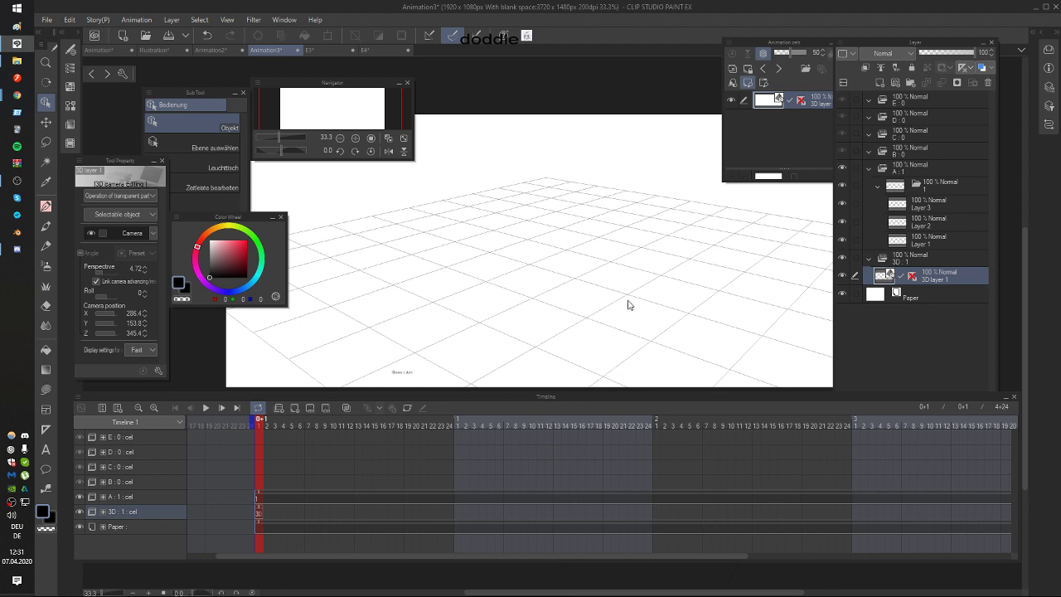
# Step: Shorten the 3D layer 1 clip to end at frame 2+24 and set the timeline's end to 2+24
pyautogui.click(259, 508)
pyautogui.moveTo(259, 507); pyautogui.dragTo(738, 515)
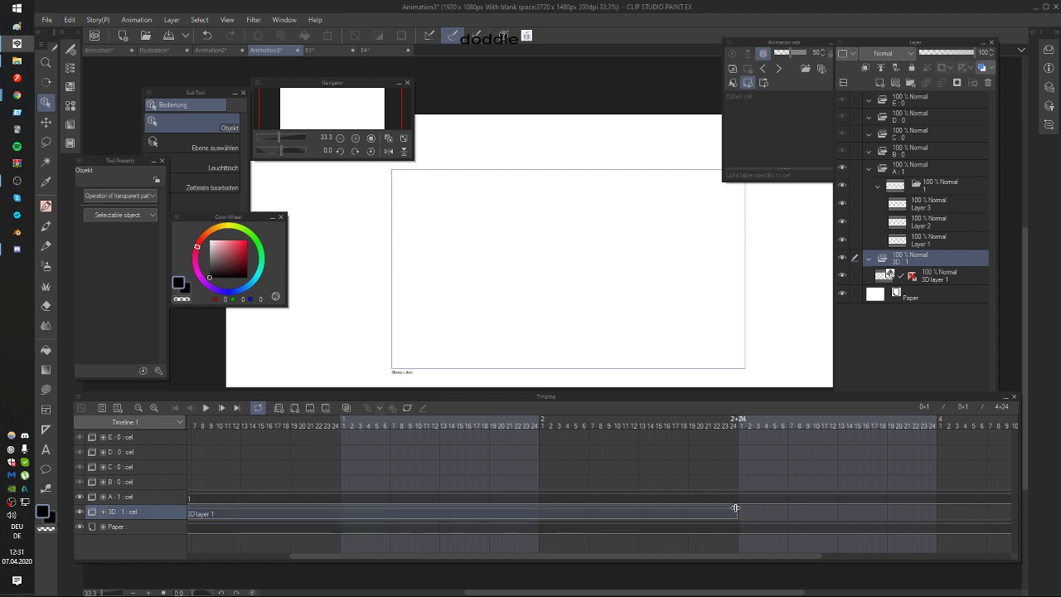
pyautogui.moveTo(587, 555); pyautogui.dragTo(866, 554)
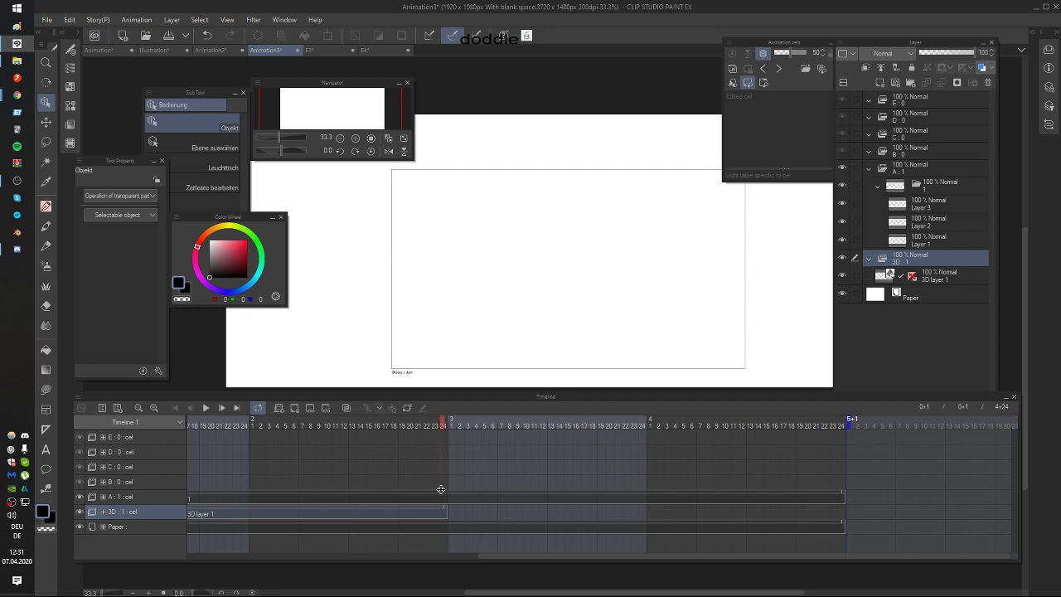
pyautogui.moveTo(449, 488); pyautogui.dragTo(450, 489)
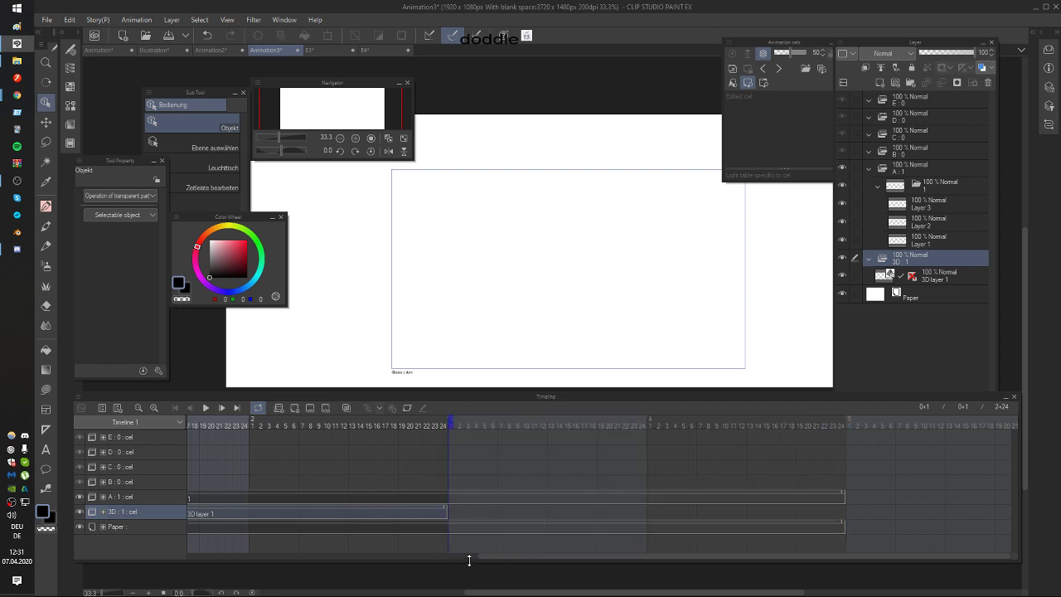
pyautogui.moveTo(508, 558); pyautogui.dragTo(213, 529)
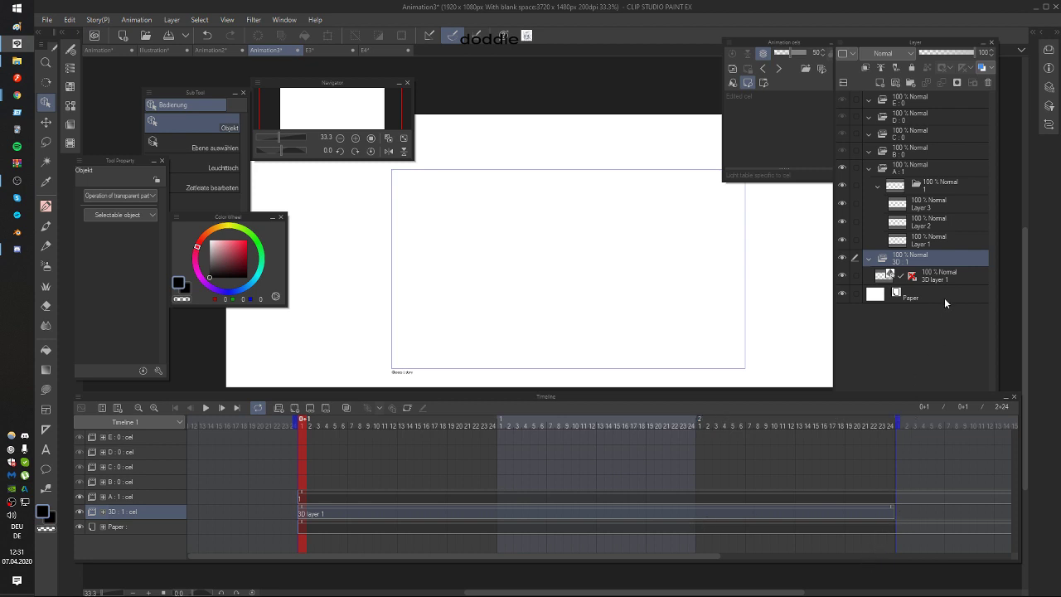
# Step: Turn on the perspective ruler of 3D layer 1 and set it to Show in All Layers
pyautogui.click(928, 273)
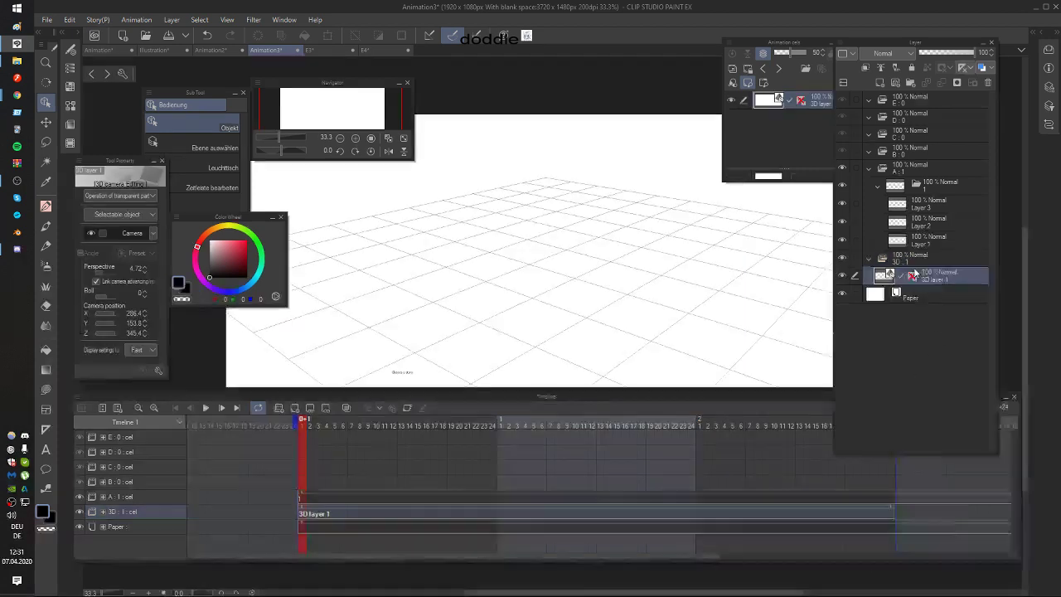
pyautogui.rightClick(929, 273)
pyautogui.click(946, 261)
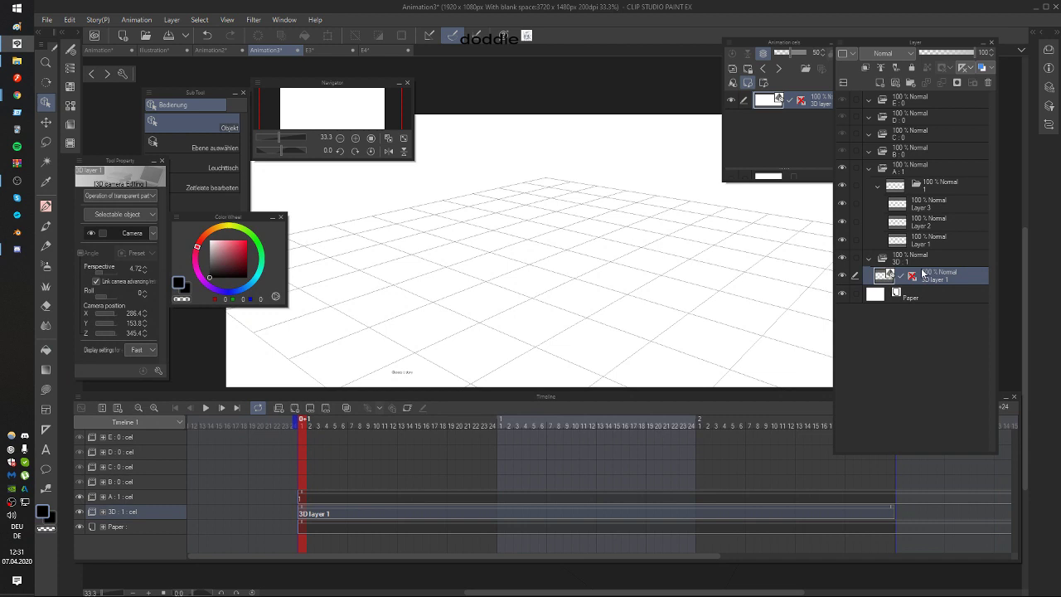
pyautogui.rightClick(922, 274)
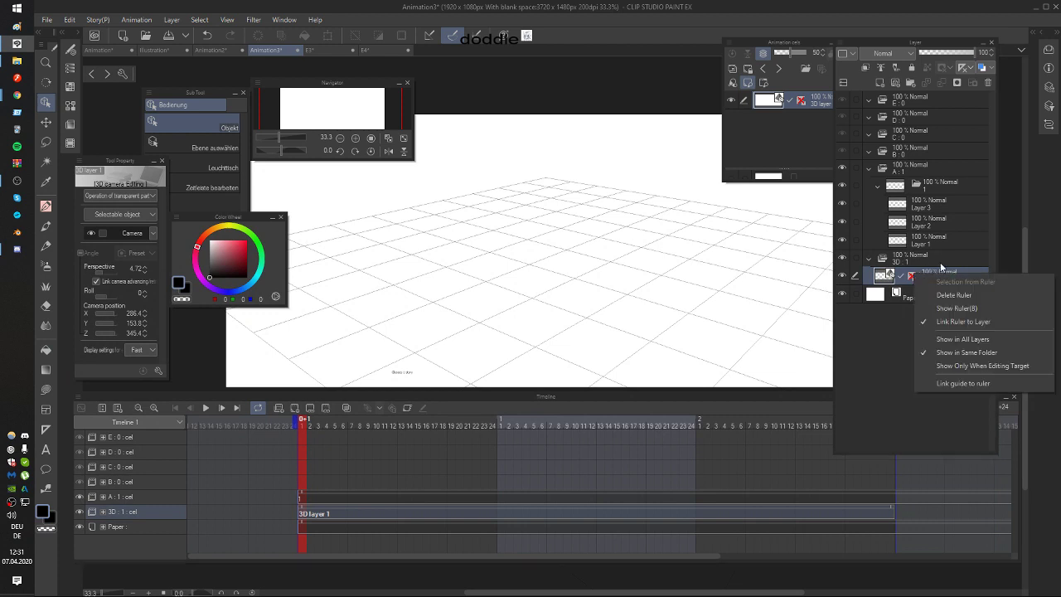
pyautogui.click(914, 274)
pyautogui.click(913, 275)
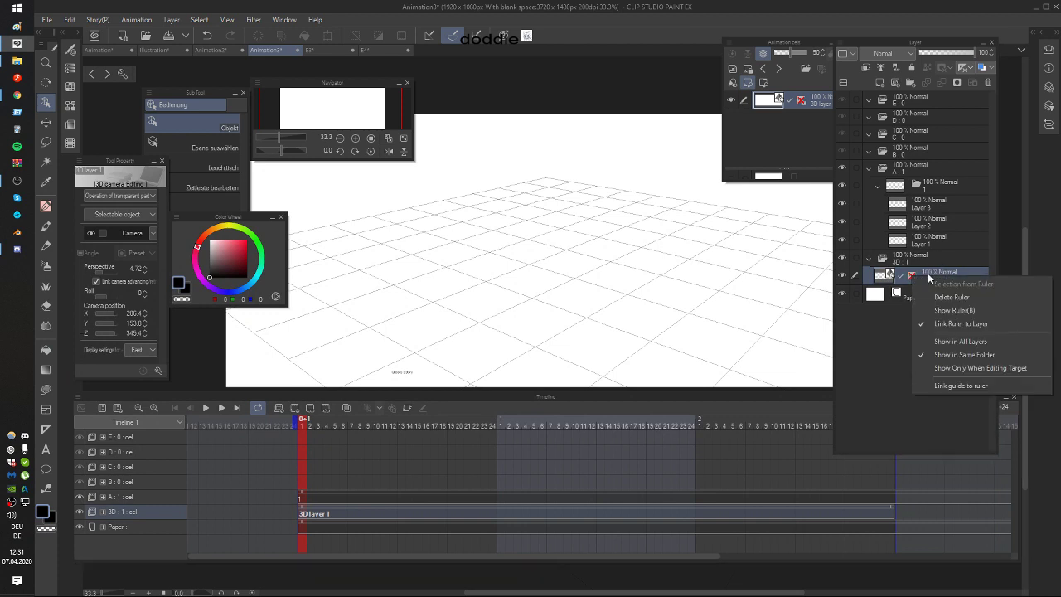
pyautogui.click(967, 338)
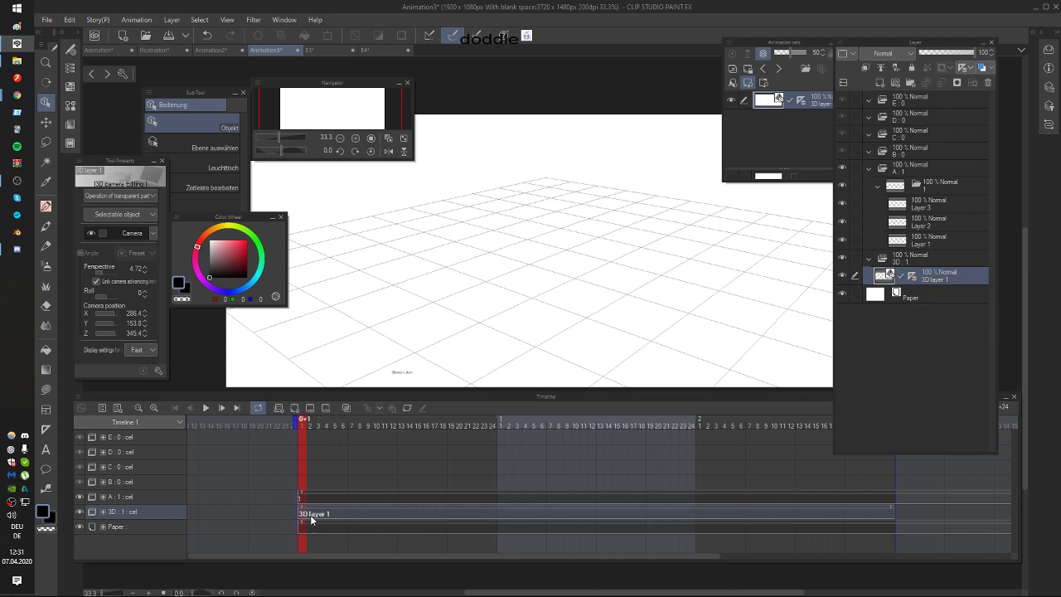
# Step: Duplicate animation folder A, rename the copy BG, and move it between A and 3D
pyautogui.click(148, 501)
pyautogui.rightClick(154, 500)
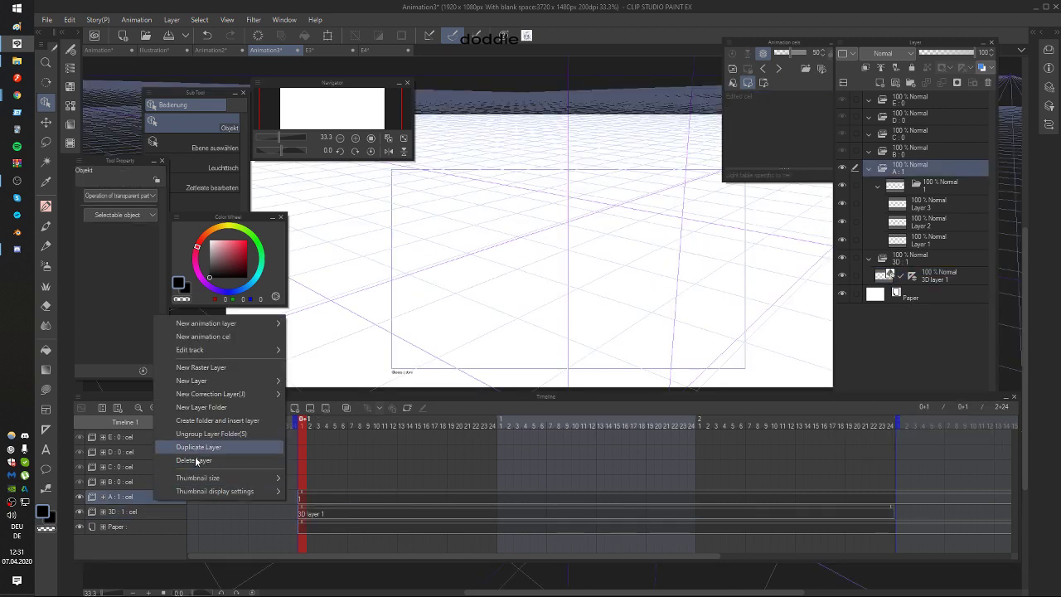
pyautogui.click(199, 447)
pyautogui.doubleClick(145, 497)
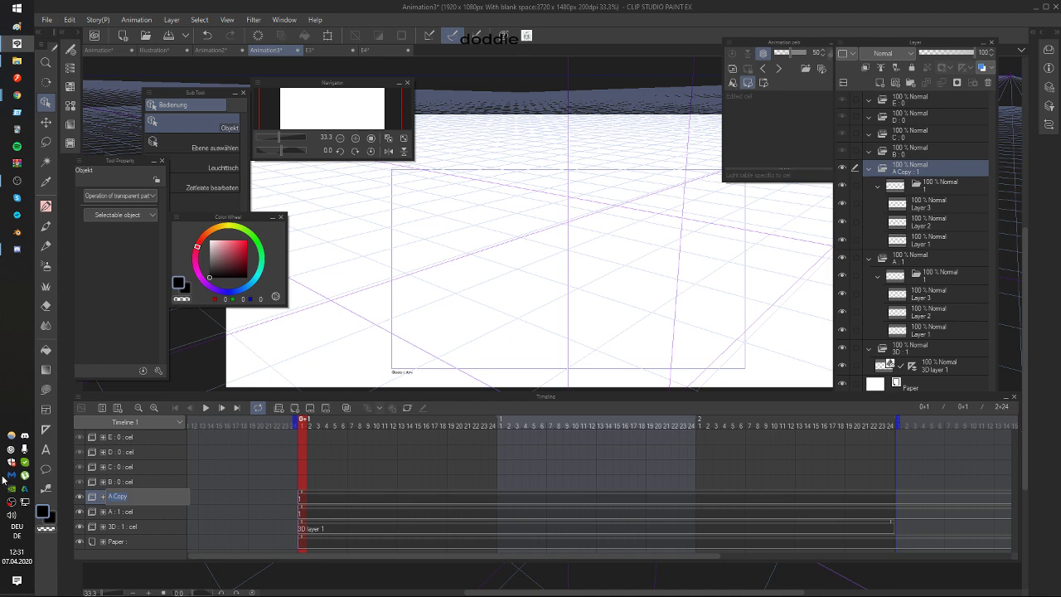
pyautogui.write('BG')
pyautogui.press('Return')
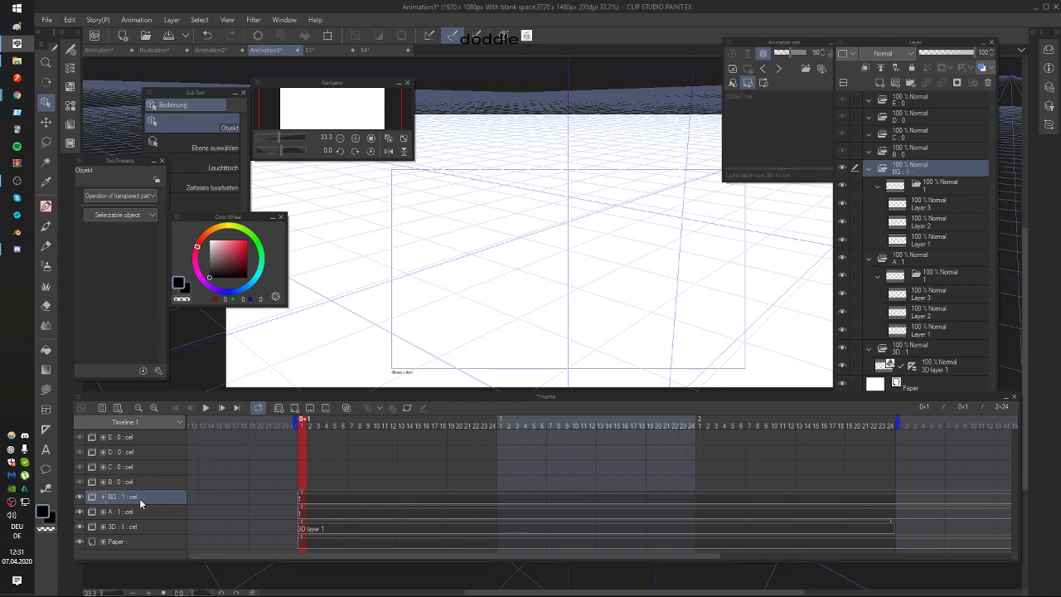
pyautogui.moveTo(147, 502); pyautogui.dragTo(132, 524)
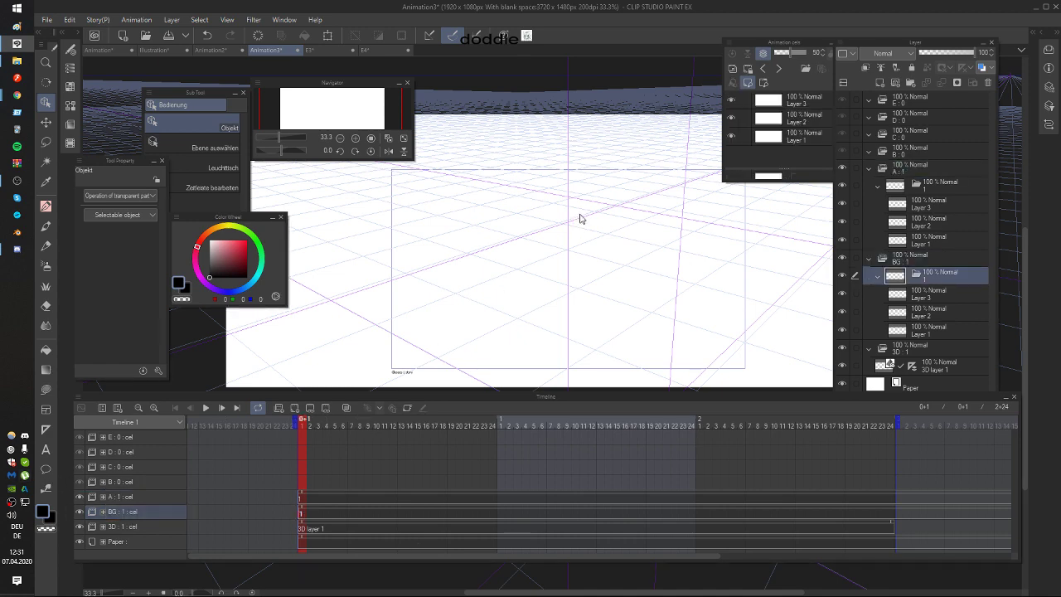
# Step: Draw three long pen lines on Layer 1 of the BG cel, following the ruler to the vanishing point at the far right
pyautogui.scroll(-1, 597, 241)
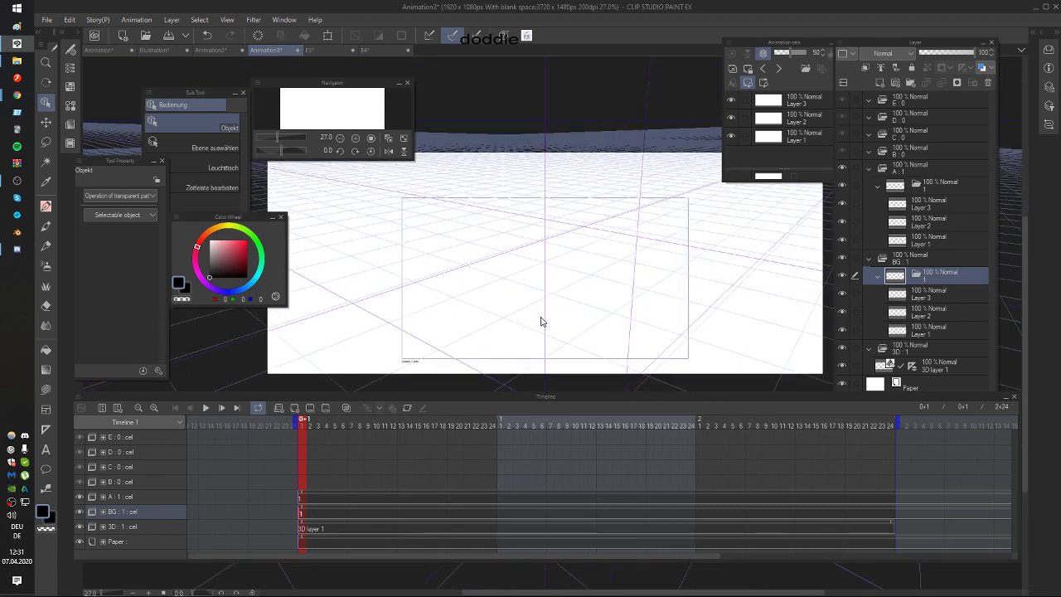
pyautogui.press('p')
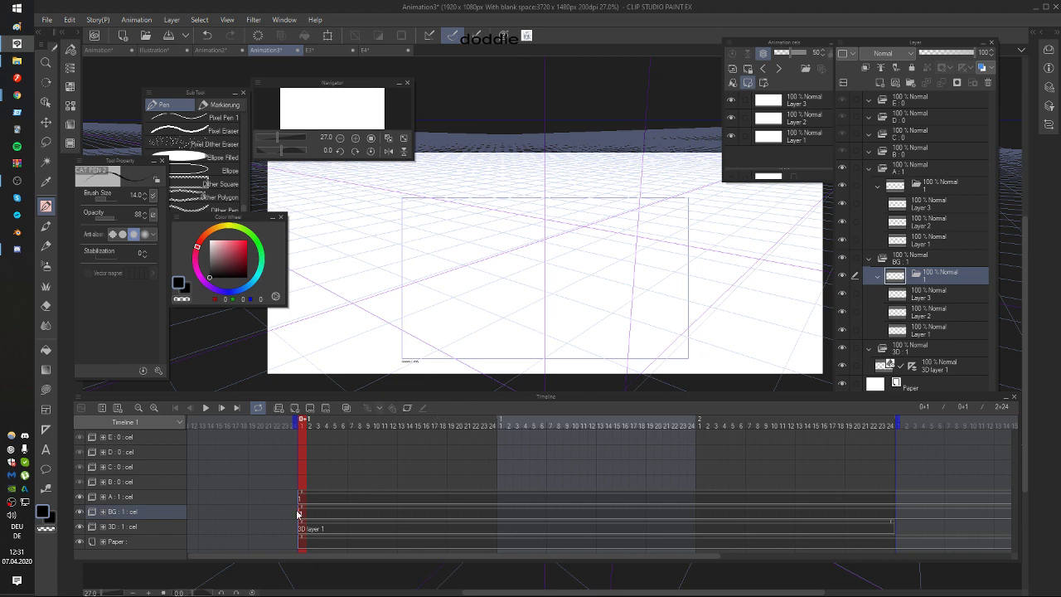
pyautogui.moveTo(611, 301); pyautogui.dragTo(615, 299)
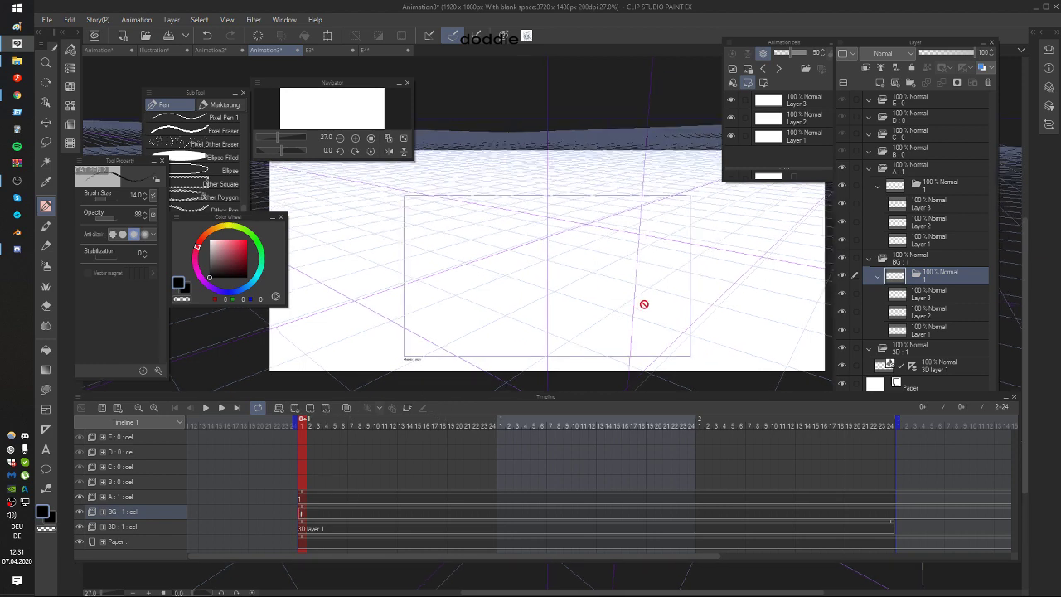
pyautogui.click(926, 332)
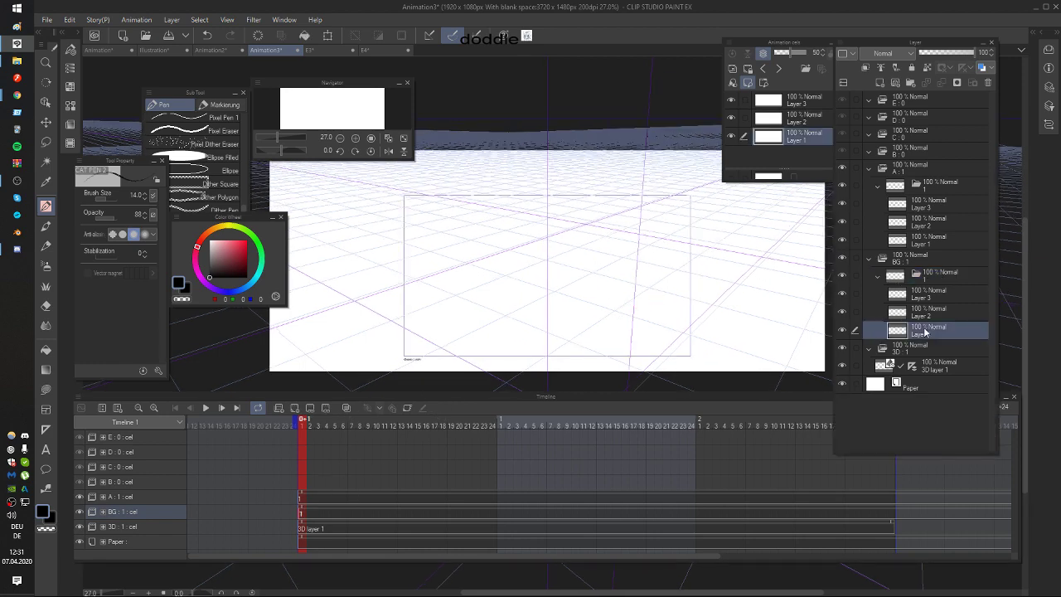
pyautogui.moveTo(450, 339); pyautogui.dragTo(771, 190)
pyautogui.moveTo(709, 253)
pyautogui.mouseDown()
pyautogui.moveTo(615, 287)
pyautogui.moveTo(720, 235)
pyautogui.mouseUp()
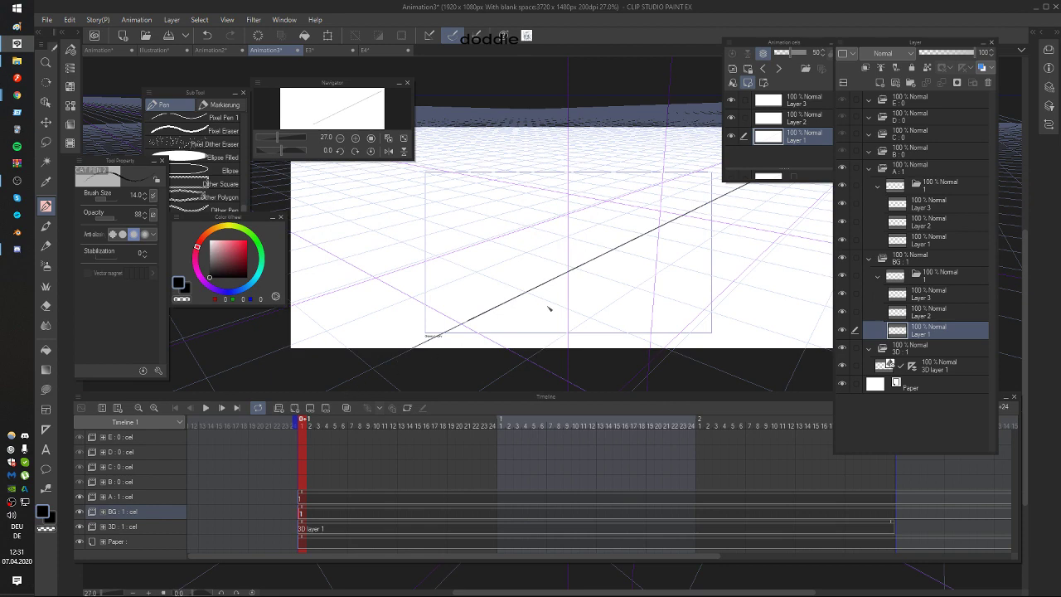
pyautogui.moveTo(469, 375); pyautogui.dragTo(763, 184)
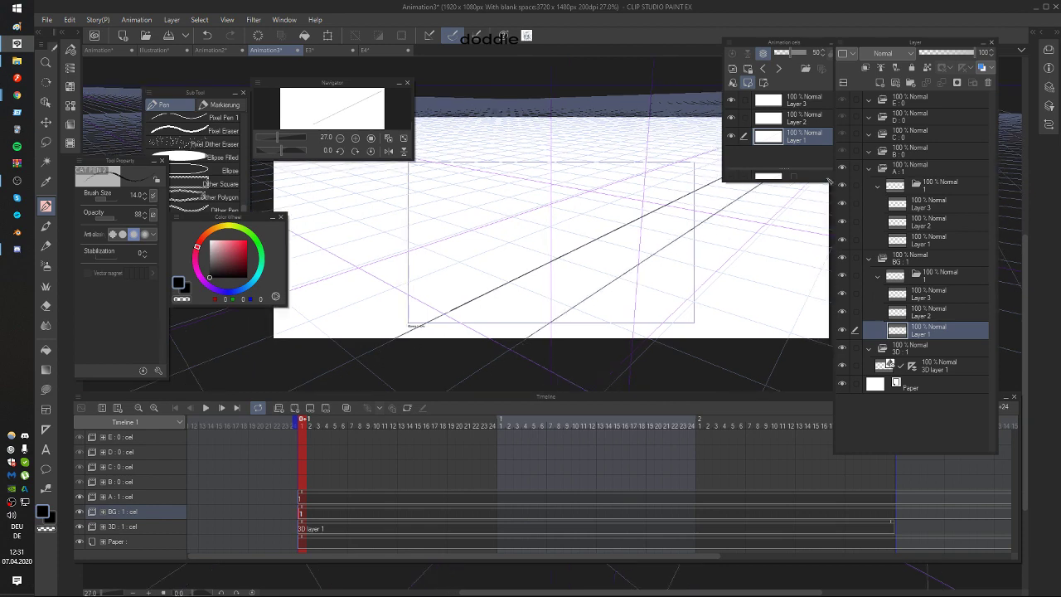
pyautogui.moveTo(746, 224); pyautogui.dragTo(632, 278)
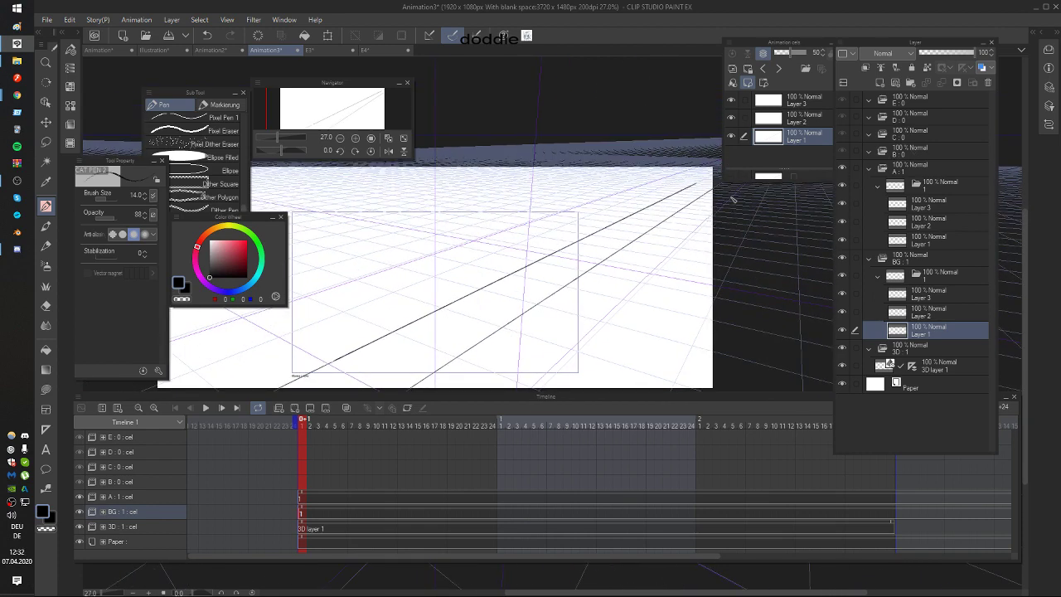
pyautogui.moveTo(732, 199); pyautogui.dragTo(536, 388)
pyautogui.moveTo(611, 318); pyautogui.dragTo(677, 243)
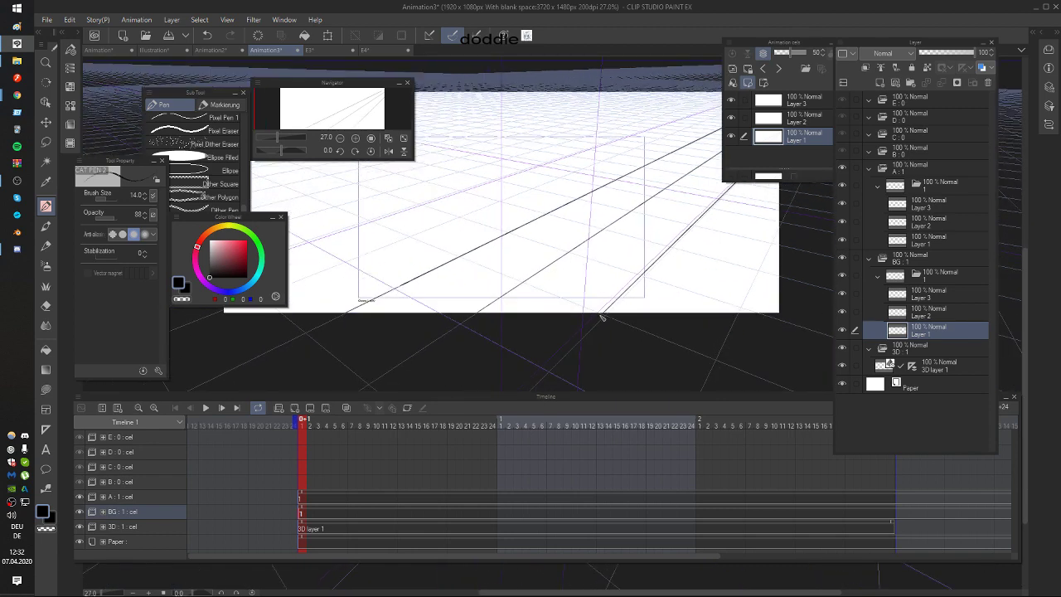
# Step: Add three more receding lines left of the existing ones, following the same vanishing point across the floor
pyautogui.moveTo(609, 236)
pyautogui.mouseDown()
pyautogui.moveTo(685, 283)
pyautogui.moveTo(695, 298)
pyautogui.moveTo(667, 324)
pyautogui.mouseUp()
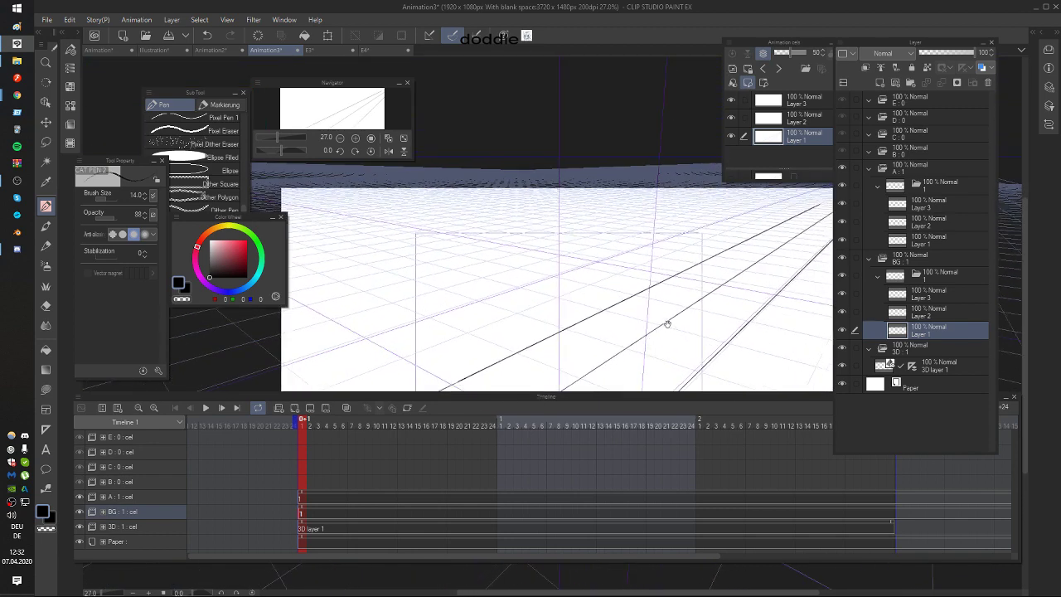
pyautogui.moveTo(806, 203)
pyautogui.mouseDown()
pyautogui.moveTo(522, 309)
pyautogui.moveTo(290, 423)
pyautogui.mouseUp()
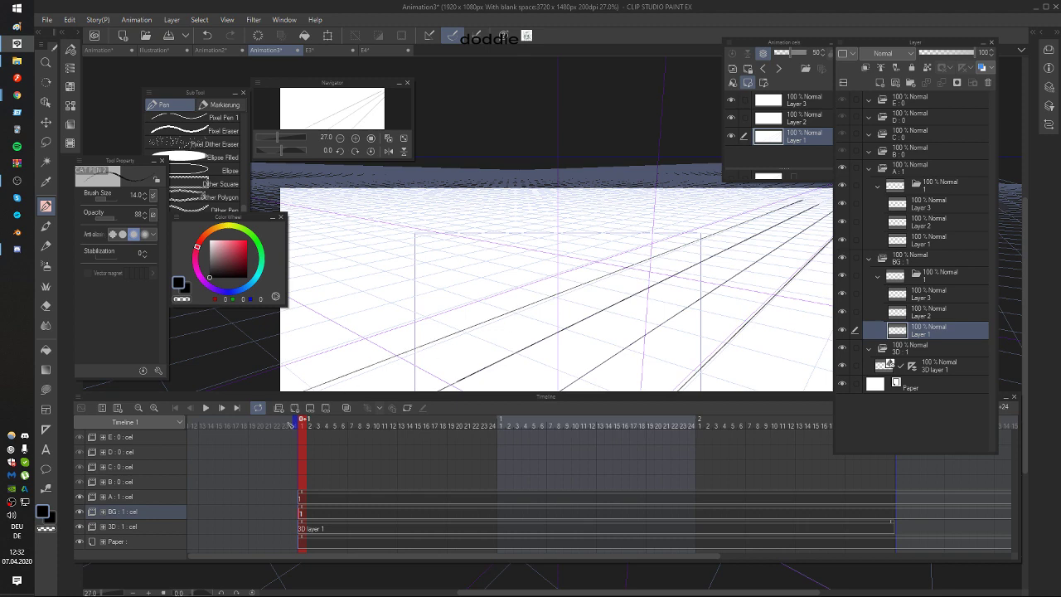
pyautogui.moveTo(653, 281)
pyautogui.mouseDown()
pyautogui.moveTo(706, 240)
pyautogui.moveTo(635, 295)
pyautogui.mouseUp()
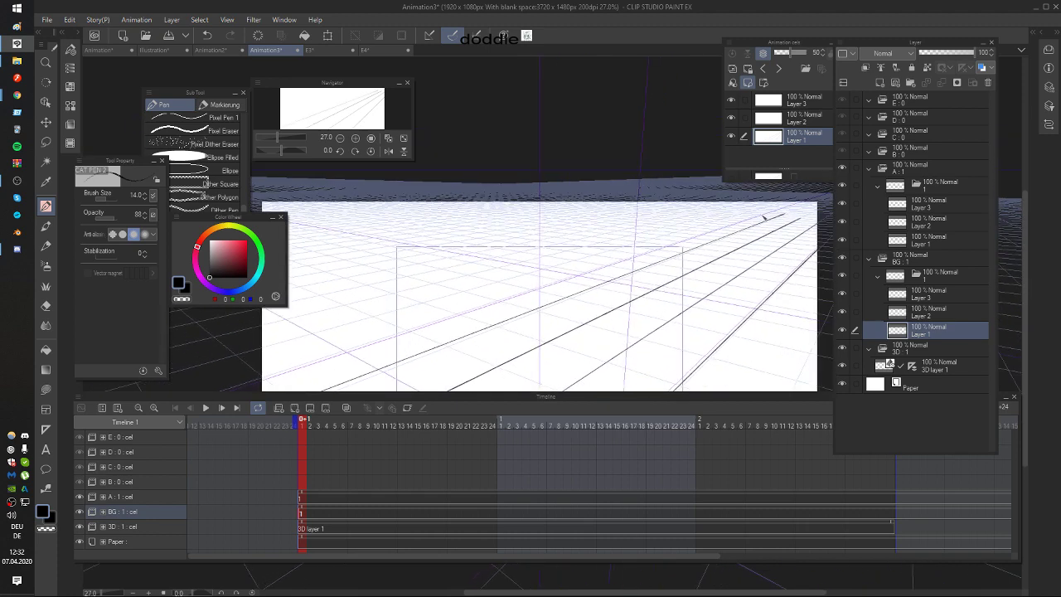
pyautogui.moveTo(764, 218)
pyautogui.mouseDown()
pyautogui.moveTo(380, 340)
pyautogui.moveTo(239, 425)
pyautogui.mouseUp()
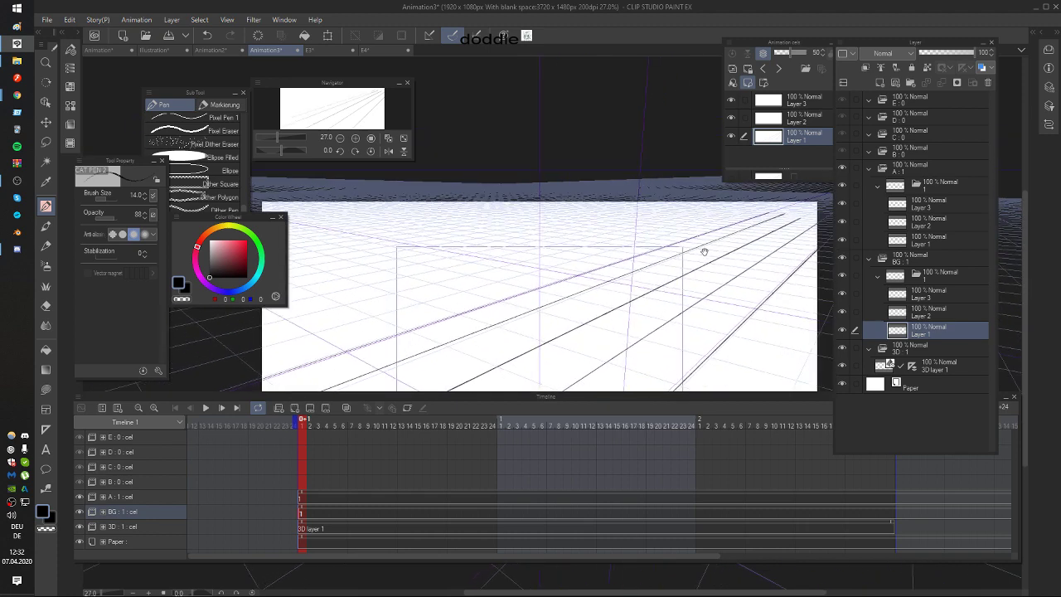
pyautogui.moveTo(704, 251); pyautogui.dragTo(709, 246)
pyautogui.moveTo(749, 211); pyautogui.dragTo(200, 383)
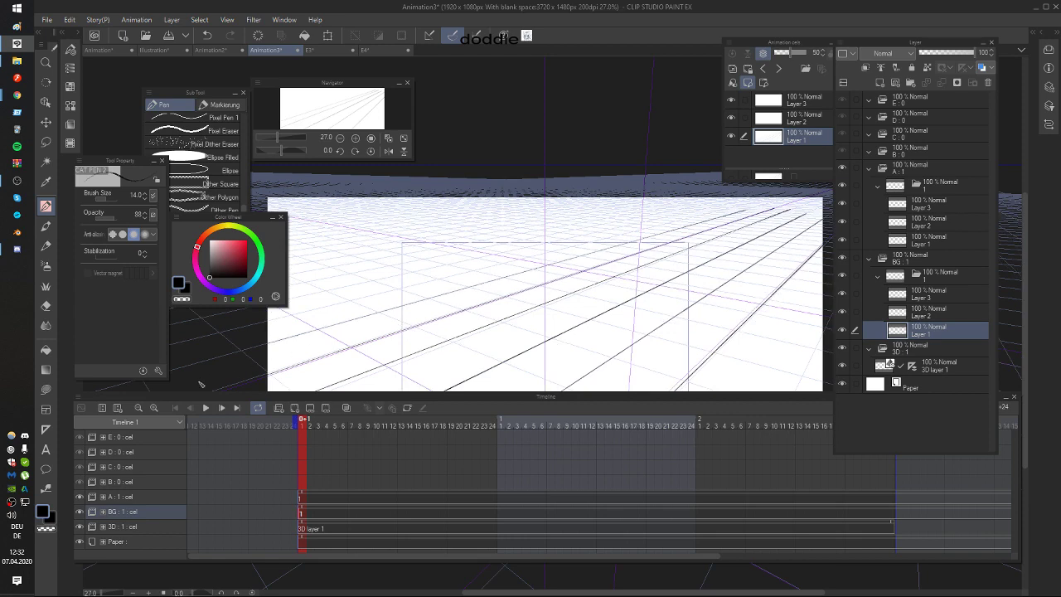
# Step: Draw further converging lines across the left half of the floor, undoing and redrawing the inaccurate strokes
pyautogui.moveTo(621, 240); pyautogui.dragTo(640, 241)
pyautogui.moveTo(748, 210); pyautogui.dragTo(351, 315)
pyautogui.hotkey('ctrl', 'z')
pyautogui.moveTo(741, 213)
pyautogui.mouseDown()
pyautogui.moveTo(406, 317)
pyautogui.moveTo(282, 331)
pyautogui.mouseUp()
pyautogui.hotkey('ctrl', 'z')
pyautogui.moveTo(736, 214)
pyautogui.mouseDown()
pyautogui.moveTo(312, 358)
pyautogui.moveTo(316, 346)
pyautogui.mouseUp()
pyautogui.hotkey('ctrl', 'z')
pyautogui.moveTo(727, 218)
pyautogui.mouseDown()
pyautogui.moveTo(311, 351)
pyautogui.moveTo(170, 411)
pyautogui.mouseUp()
pyautogui.moveTo(677, 241)
pyautogui.mouseDown()
pyautogui.moveTo(714, 220)
pyautogui.moveTo(286, 309)
pyautogui.mouseUp()
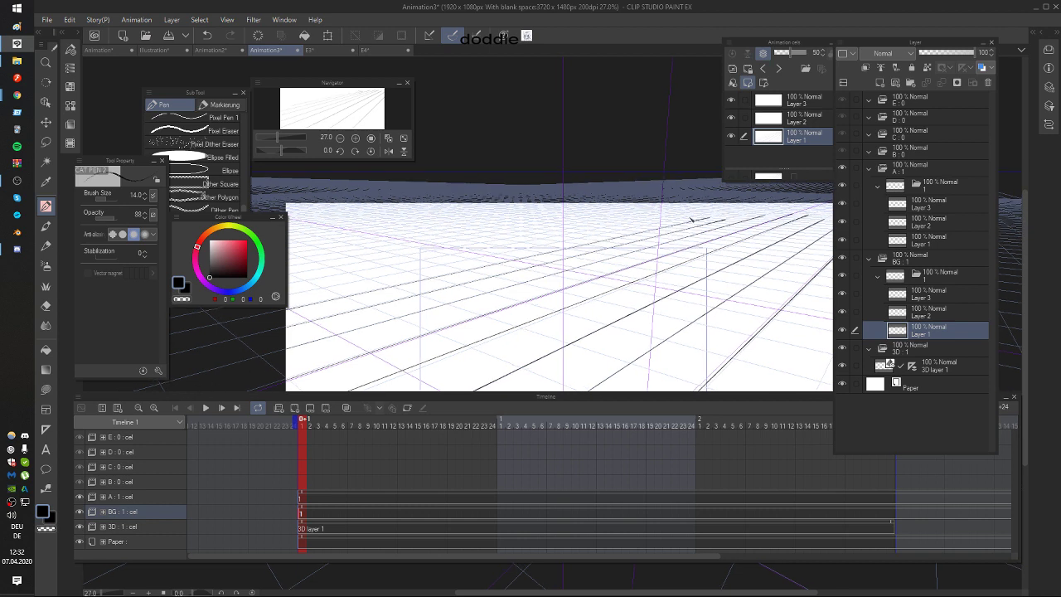
# Step: Extend the set of converging lines upward toward the horizon with closer spacing, redrawing strokes that miss the grid
pyautogui.moveTo(691, 218); pyautogui.dragTo(278, 325)
pyautogui.moveTo(662, 220)
pyautogui.mouseDown()
pyautogui.moveTo(317, 298)
pyautogui.moveTo(276, 318)
pyautogui.mouseUp()
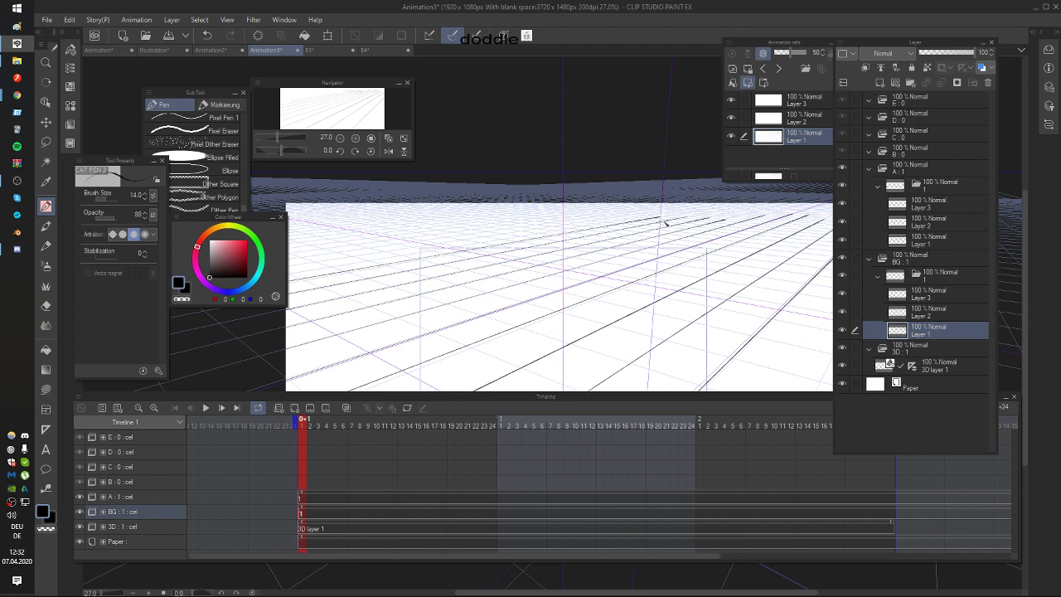
pyautogui.hotkey('ctrl', 'z')
pyautogui.moveTo(668, 219); pyautogui.dragTo(286, 315)
pyautogui.moveTo(655, 214)
pyautogui.mouseDown()
pyautogui.moveTo(581, 226)
pyautogui.moveTo(225, 336)
pyautogui.mouseUp()
pyautogui.hotkey('ctrl', 'z')
pyautogui.moveTo(668, 214)
pyautogui.mouseDown()
pyautogui.moveTo(290, 276)
pyautogui.moveTo(251, 318)
pyautogui.mouseUp()
pyautogui.moveTo(669, 214); pyautogui.dragTo(332, 262)
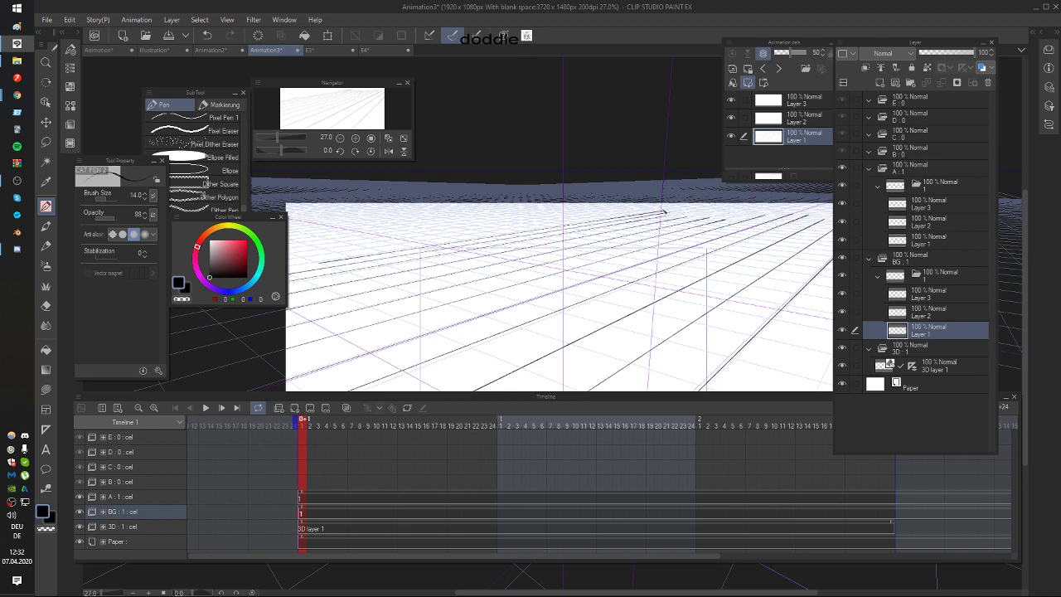
pyautogui.hotkey('ctrl', 'z')
pyautogui.moveTo(662, 213)
pyautogui.mouseDown()
pyautogui.moveTo(294, 263)
pyautogui.moveTo(190, 334)
pyautogui.mouseUp()
pyautogui.moveTo(647, 239)
pyautogui.mouseDown()
pyautogui.moveTo(657, 244)
pyautogui.moveTo(660, 209)
pyautogui.moveTo(406, 237)
pyautogui.moveTo(293, 297)
pyautogui.mouseUp()
# Step: Fill the narrow strip just below the horizon with shallow converging lines, undoing the stray strokes
pyautogui.moveTo(656, 201)
pyautogui.mouseDown()
pyautogui.moveTo(304, 242)
pyautogui.moveTo(696, 194)
pyautogui.mouseUp()
pyautogui.hotkey('ctrl', 'z')
pyautogui.moveTo(609, 203)
pyautogui.mouseDown()
pyautogui.moveTo(304, 240)
pyautogui.moveTo(595, 202)
pyautogui.mouseUp()
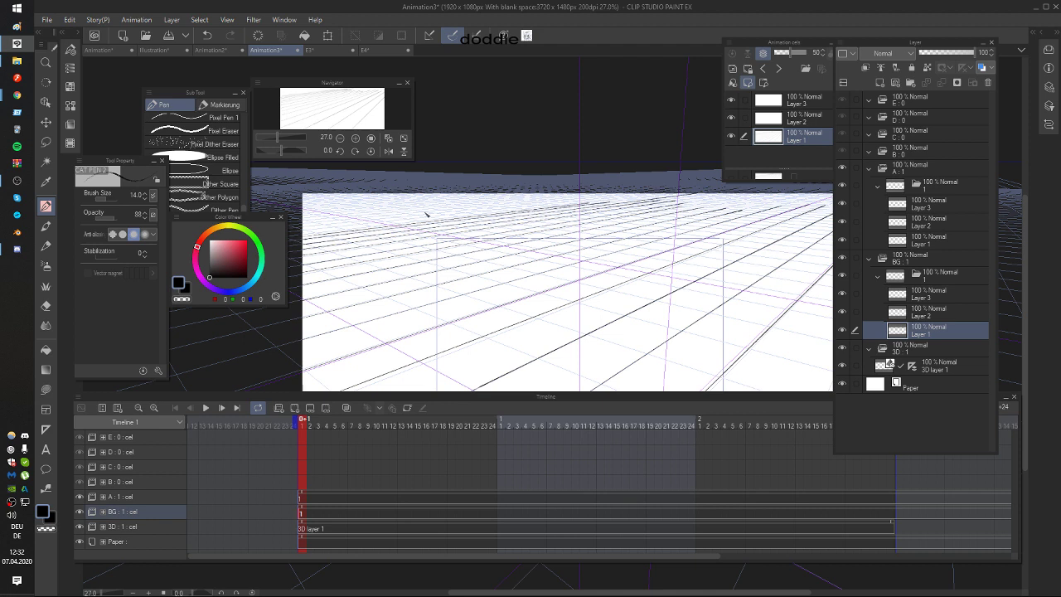
pyautogui.hotkey('ctrl', 'z')
pyautogui.moveTo(318, 236); pyautogui.dragTo(664, 196)
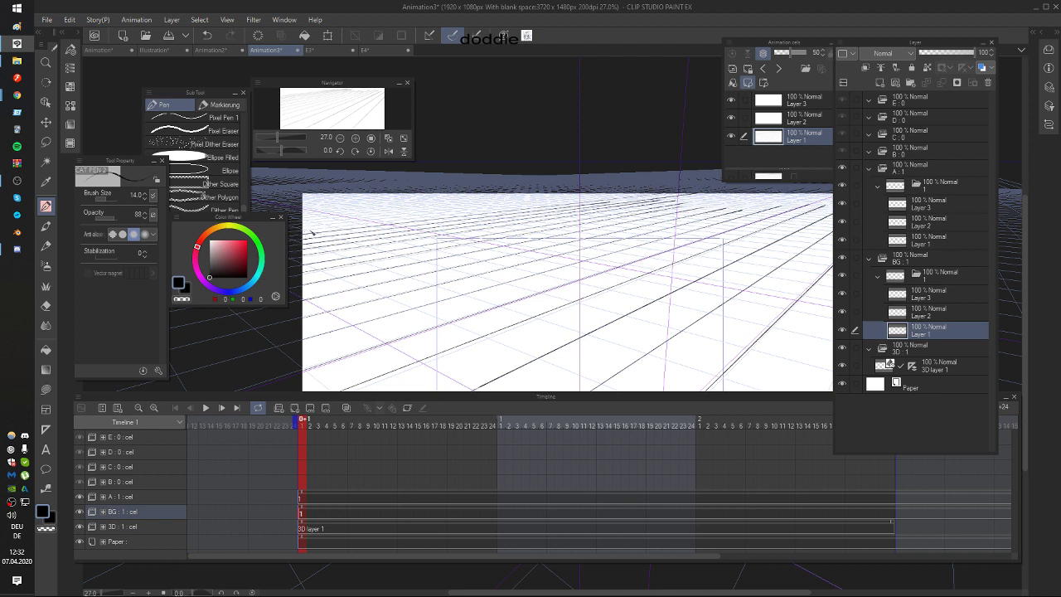
pyautogui.moveTo(305, 232); pyautogui.dragTo(653, 194)
pyautogui.moveTo(285, 218)
pyautogui.mouseDown()
pyautogui.moveTo(418, 218)
pyautogui.moveTo(262, 218)
pyautogui.moveTo(316, 234)
pyautogui.moveTo(537, 207)
pyautogui.mouseUp()
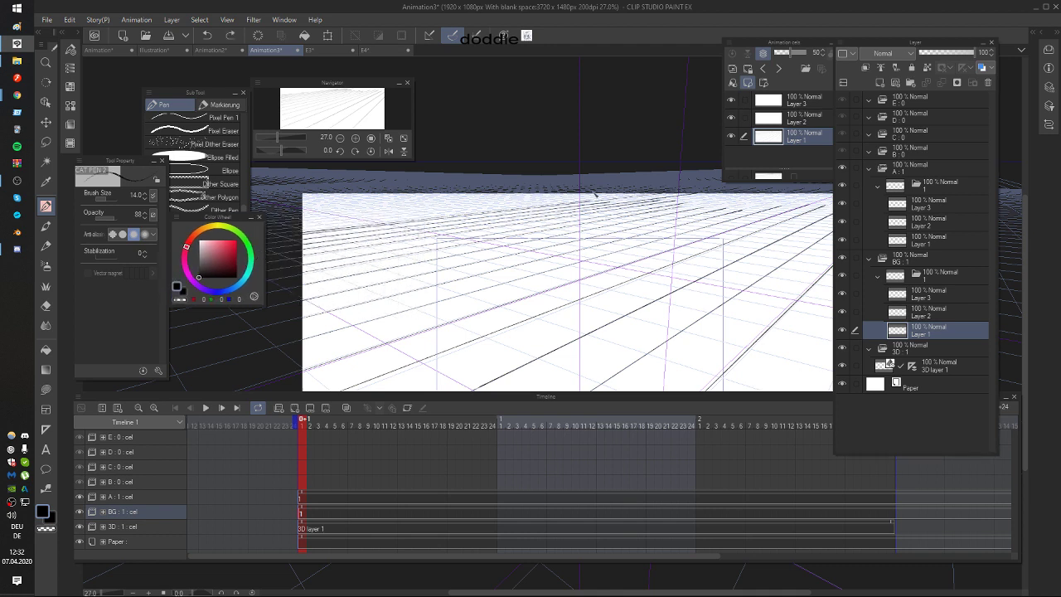
pyautogui.hotkey('ctrl', 'z')
pyautogui.moveTo(305, 233); pyautogui.dragTo(699, 198)
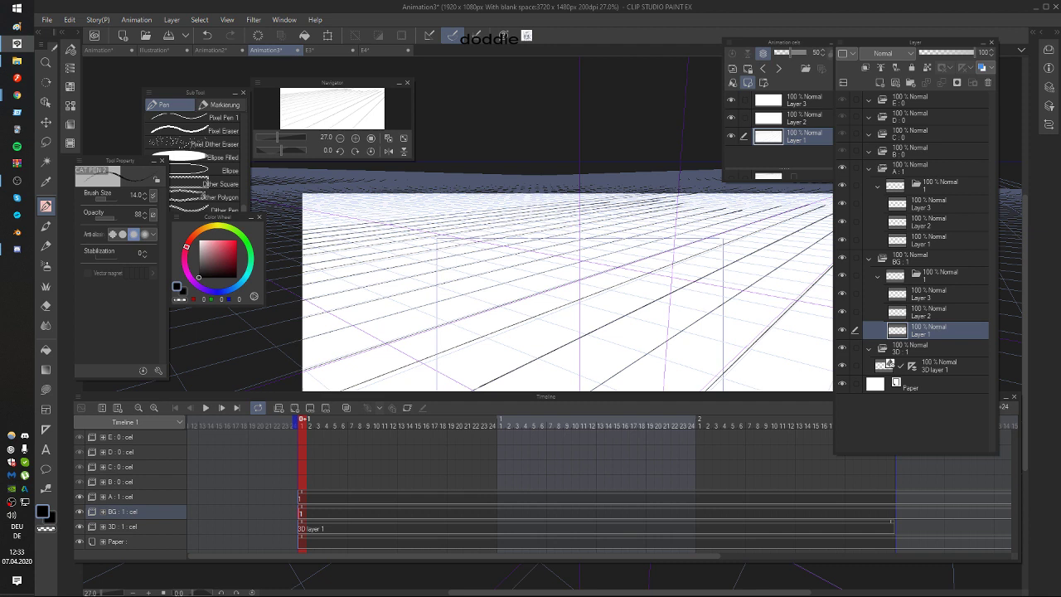
# Step: Add shallow converging lines near the horizon at the floor's far left edge, undoing strokes that miss the grid
pyautogui.hotkey('alt', 'Tab')
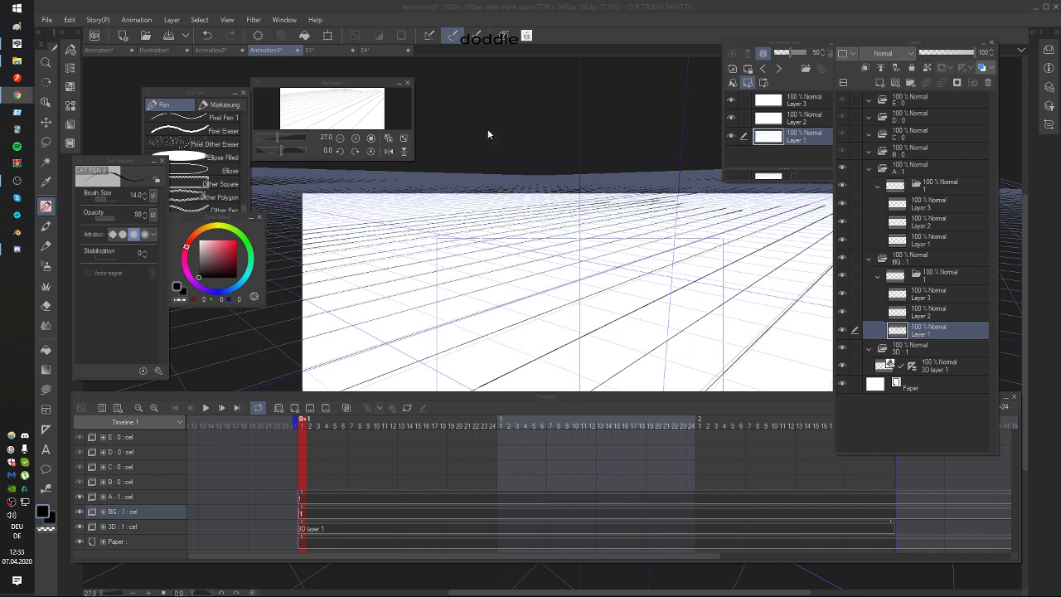
pyautogui.click(497, 4)
pyautogui.moveTo(516, 242); pyautogui.dragTo(632, 243)
pyautogui.moveTo(394, 235); pyautogui.dragTo(507, 222)
pyautogui.hotkey('ctrl', 'z')
pyautogui.moveTo(413, 231)
pyautogui.mouseDown()
pyautogui.moveTo(708, 199)
pyautogui.moveTo(329, 234)
pyautogui.mouseUp()
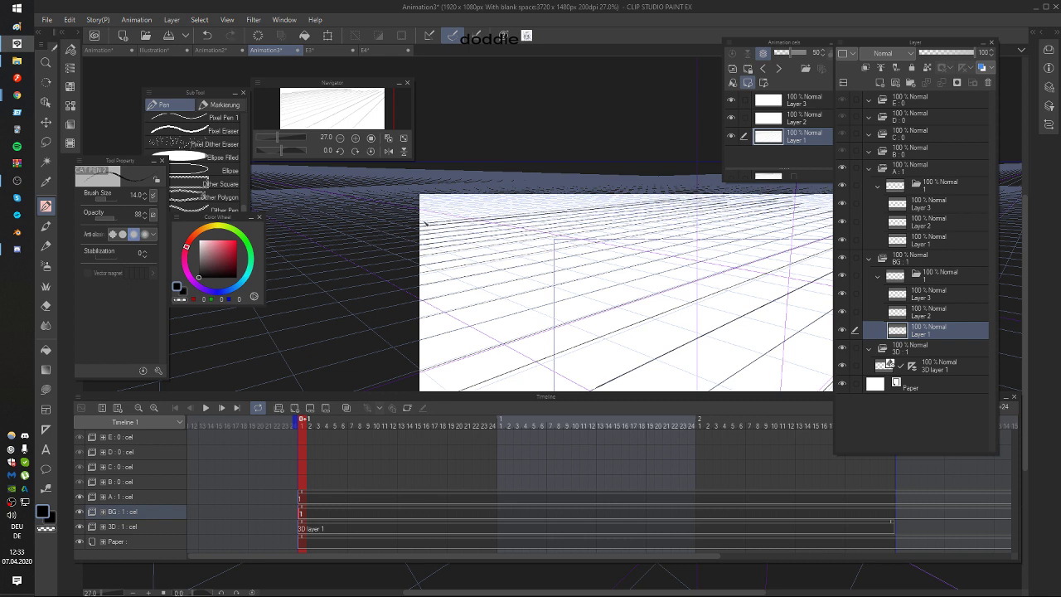
pyautogui.moveTo(419, 224); pyautogui.dragTo(651, 202)
pyautogui.hotkey('ctrl', 'z')
pyautogui.moveTo(422, 224); pyautogui.dragTo(685, 197)
pyautogui.moveTo(412, 221); pyautogui.dragTo(649, 194)
pyautogui.hotkey('ctrl', 'z')
pyautogui.moveTo(467, 211); pyautogui.dragTo(667, 194)
pyautogui.hotkey('ctrl', 'z')
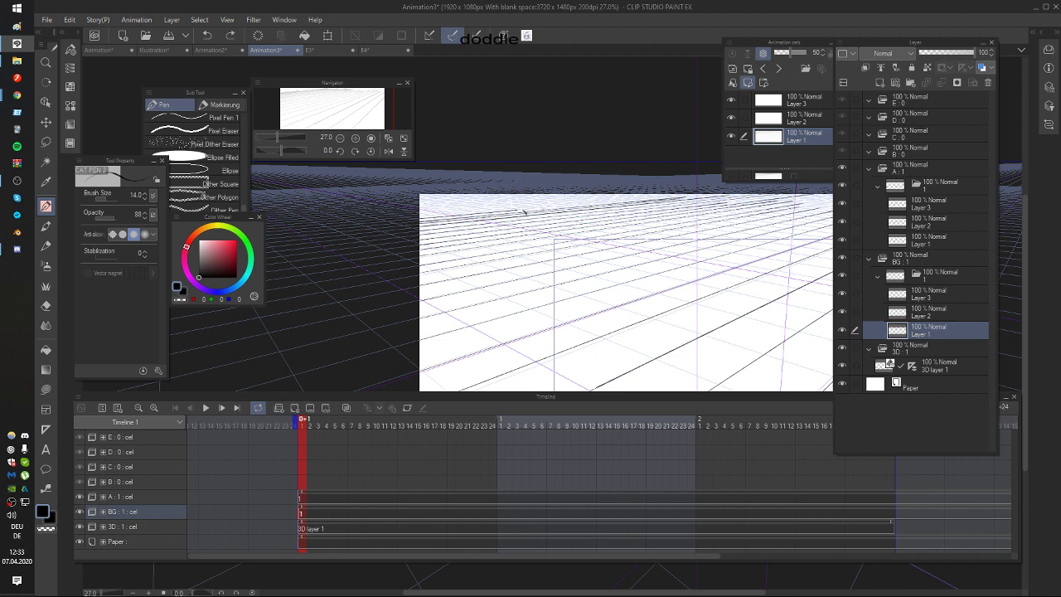
# Step: Start the crossing set with a line from the floor's upper-left edge toward its lower right, undoing and redrawing inaccurate strokes
pyautogui.moveTo(521, 209)
pyautogui.mouseDown()
pyautogui.moveTo(684, 198)
pyautogui.moveTo(659, 196)
pyautogui.mouseUp()
pyautogui.hotkey('ctrl', 'z')
pyautogui.moveTo(414, 215); pyautogui.dragTo(515, 236)
pyautogui.hotkey('ctrl', 'z')
pyautogui.moveTo(414, 215)
pyautogui.mouseDown()
pyautogui.moveTo(754, 302)
pyautogui.moveTo(700, 277)
pyautogui.moveTo(746, 287)
pyautogui.moveTo(527, 247)
pyautogui.moveTo(703, 288)
pyautogui.mouseUp()
pyautogui.hotkey('ctrl', 'z')
pyautogui.hotkey('ctrl', 'z')
pyautogui.hotkey('ctrl', 'z')
pyautogui.hotkey('ctrl', 'z')
pyautogui.moveTo(417, 219); pyautogui.dragTo(580, 262)
pyautogui.hotkey('ctrl', 'z')
pyautogui.moveTo(415, 218)
pyautogui.mouseDown()
pyautogui.moveTo(691, 298)
pyautogui.moveTo(773, 338)
pyautogui.moveTo(788, 300)
pyautogui.mouseUp()
pyautogui.hotkey('ctrl', 'z')
pyautogui.hotkey('ctrl', 'z')
pyautogui.moveTo(405, 218)
pyautogui.mouseDown()
pyautogui.moveTo(644, 280)
pyautogui.moveTo(959, 432)
pyautogui.mouseUp()
pyautogui.moveTo(664, 307)
pyautogui.mouseDown()
pyautogui.moveTo(486, 263)
pyautogui.moveTo(656, 311)
pyautogui.mouseUp()
pyautogui.moveTo(488, 240); pyautogui.dragTo(517, 247)
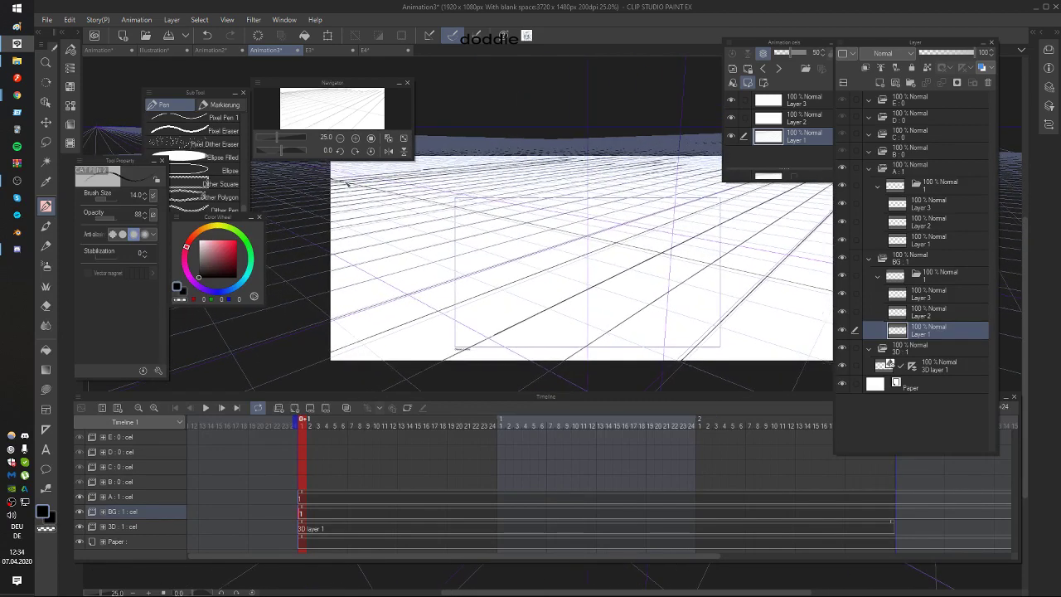
# Step: Draw another crossing line from the upper part of the floor's left edge toward the lower right, redoing strokes that stray
pyautogui.moveTo(315, 185); pyautogui.dragTo(471, 219)
pyautogui.hotkey('ctrl', 'z')
pyautogui.moveTo(302, 186)
pyautogui.mouseDown()
pyautogui.moveTo(509, 254)
pyautogui.moveTo(730, 304)
pyautogui.mouseUp()
pyautogui.hotkey('ctrl', 'z')
pyautogui.moveTo(321, 193); pyautogui.dragTo(488, 240)
pyautogui.hotkey('ctrl', 'z')
pyautogui.moveTo(300, 184); pyautogui.dragTo(637, 278)
pyautogui.hotkey('ctrl', 'z')
pyautogui.moveTo(318, 187)
pyautogui.mouseDown()
pyautogui.moveTo(741, 297)
pyautogui.moveTo(886, 399)
pyautogui.mouseUp()
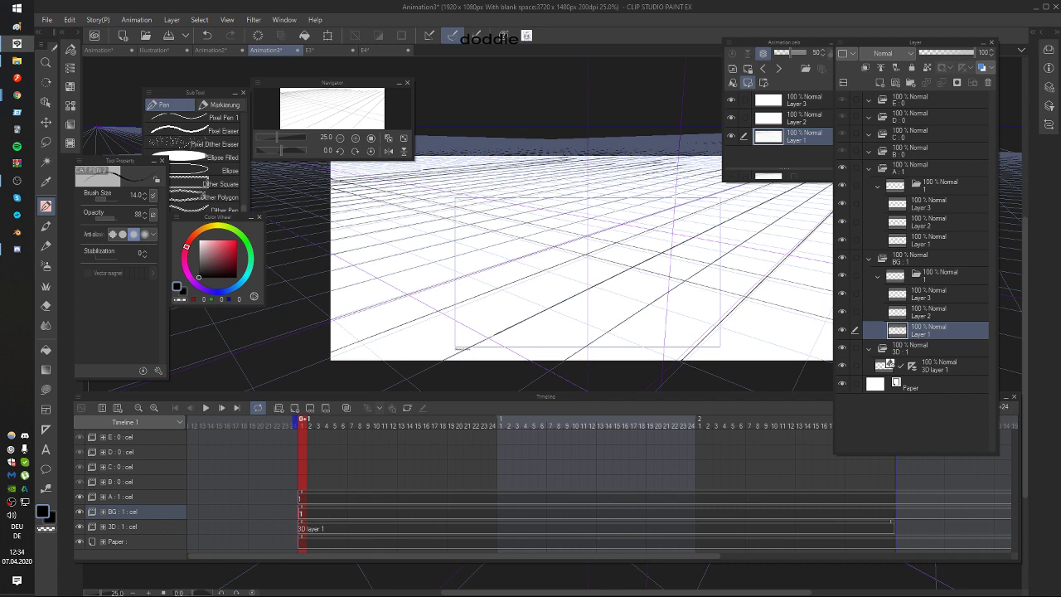
pyautogui.hotkey('alt', 'Tab')
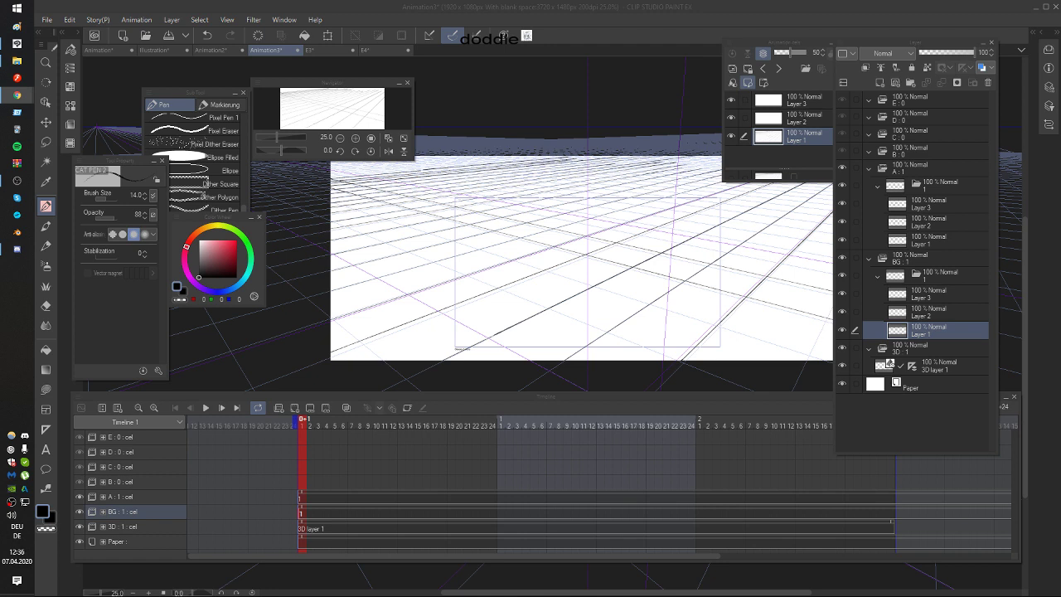
pyautogui.click(328, 203)
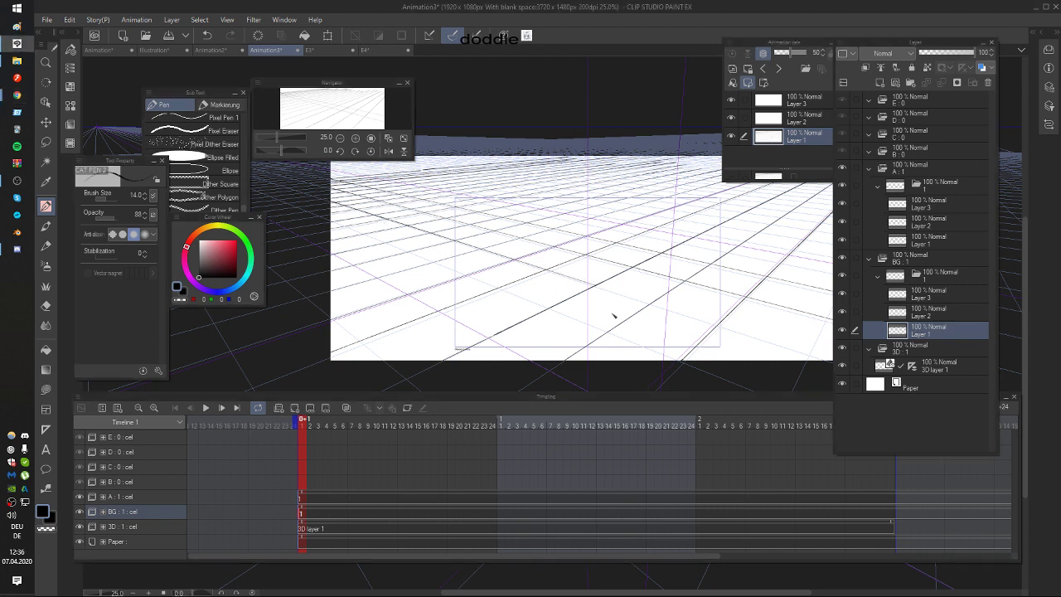
# Step: Add steeper crossing lines from the middle and lower left edge to the floor's bottom edge, following the perspective grid
pyautogui.moveTo(302, 210)
pyautogui.mouseDown()
pyautogui.moveTo(419, 254)
pyautogui.moveTo(585, 333)
pyautogui.mouseUp()
pyautogui.hotkey('ctrl', 'z')
pyautogui.moveTo(289, 202)
pyautogui.mouseDown()
pyautogui.moveTo(448, 269)
pyautogui.moveTo(395, 254)
pyautogui.moveTo(550, 328)
pyautogui.mouseUp()
pyautogui.hotkey('ctrl', 'z')
pyautogui.hotkey('ctrl', 'z')
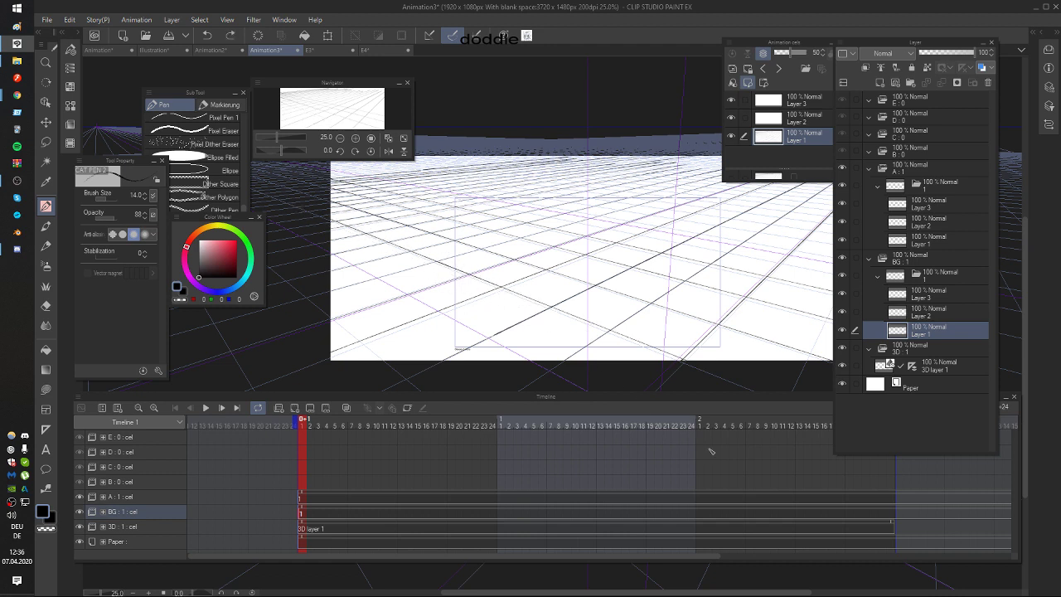
pyautogui.moveTo(292, 234); pyautogui.dragTo(570, 395)
pyautogui.hotkey('ctrl', 'z')
pyautogui.moveTo(297, 234)
pyautogui.mouseDown()
pyautogui.moveTo(413, 303)
pyautogui.moveTo(672, 496)
pyautogui.mouseUp()
pyautogui.moveTo(582, 341)
pyautogui.mouseDown()
pyautogui.moveTo(592, 289)
pyautogui.moveTo(603, 302)
pyautogui.mouseUp()
pyautogui.moveTo(456, 282); pyautogui.dragTo(492, 299)
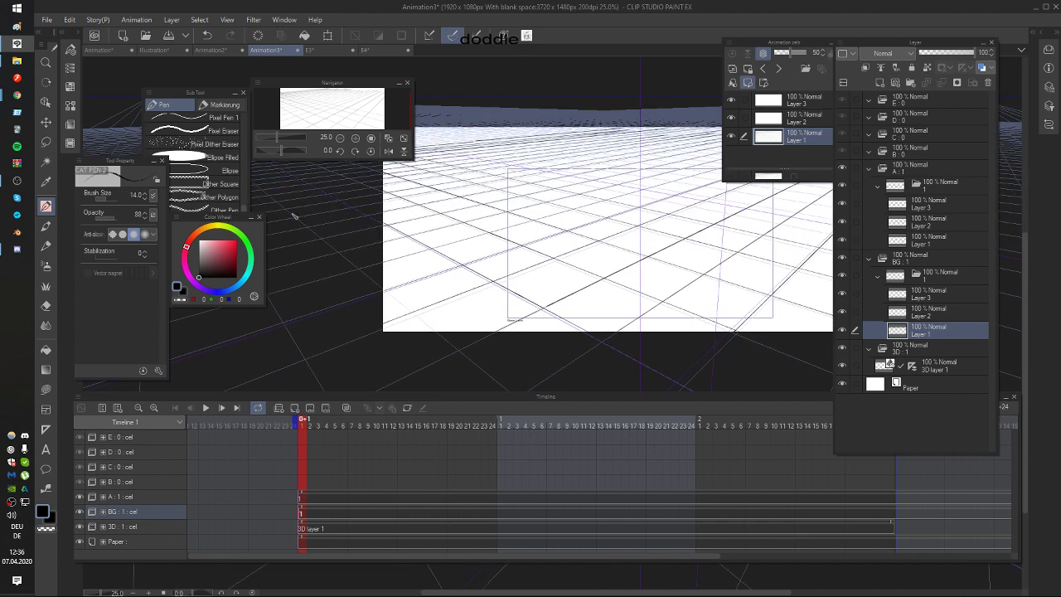
pyautogui.moveTo(295, 217)
pyautogui.mouseDown()
pyautogui.moveTo(512, 415)
pyautogui.moveTo(549, 432)
pyautogui.mouseUp()
# Step: Draw a flatter crossing line from the upper-left corner area across the whole floor to its right edge, redoing inaccurate strokes
pyautogui.moveTo(719, 303); pyautogui.dragTo(567, 297)
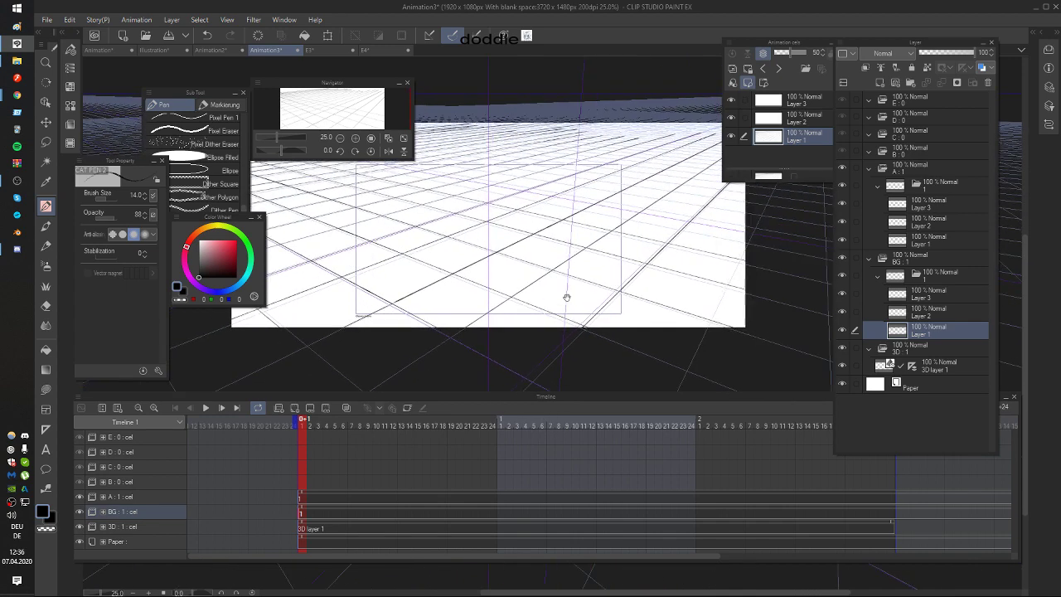
pyautogui.moveTo(667, 289); pyautogui.dragTo(614, 317)
pyautogui.moveTo(639, 270); pyautogui.dragTo(648, 276)
pyautogui.moveTo(394, 217); pyautogui.dragTo(539, 253)
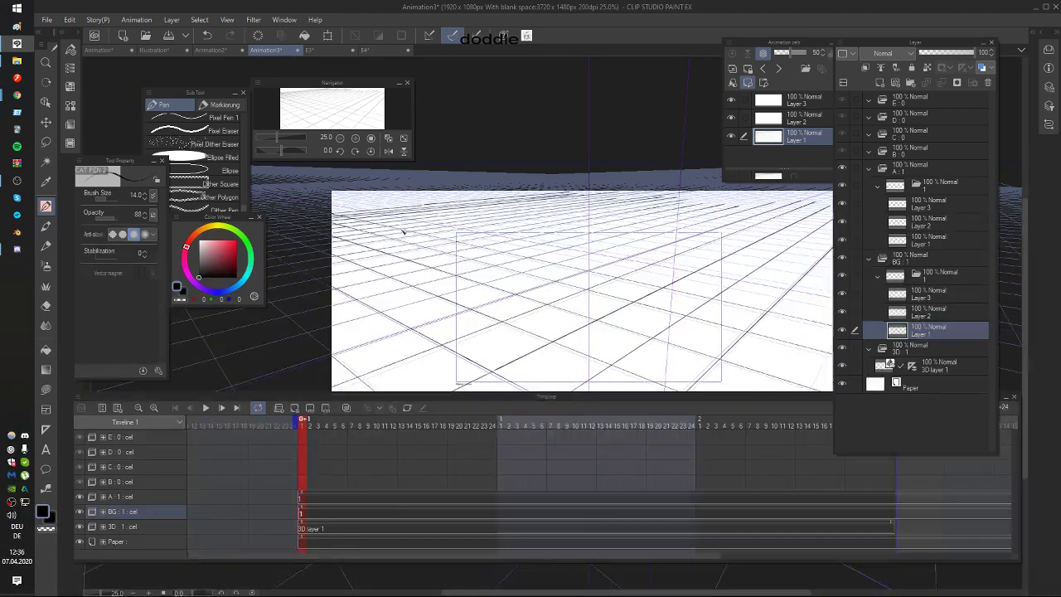
pyautogui.moveTo(340, 206)
pyautogui.mouseDown()
pyautogui.moveTo(745, 335)
pyautogui.moveTo(879, 348)
pyautogui.mouseUp()
pyautogui.moveTo(660, 285); pyautogui.dragTo(636, 293)
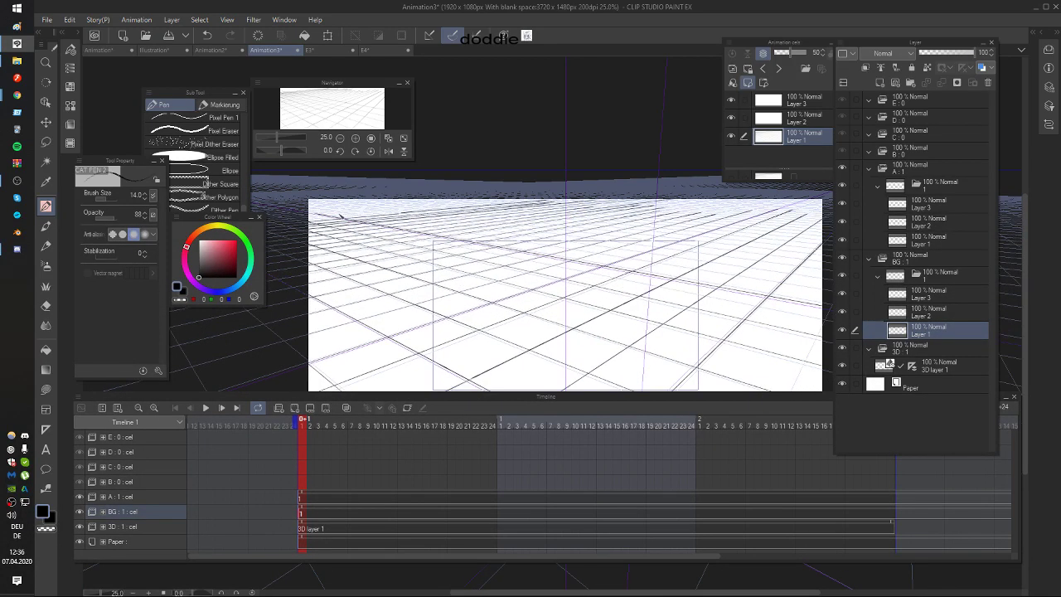
pyautogui.hotkey('ctrl', 'z')
pyautogui.moveTo(354, 215); pyautogui.dragTo(571, 247)
pyautogui.hotkey('ctrl', 'z')
pyautogui.moveTo(352, 215)
pyautogui.mouseDown()
pyautogui.moveTo(669, 294)
pyautogui.moveTo(821, 308)
pyautogui.mouseUp()
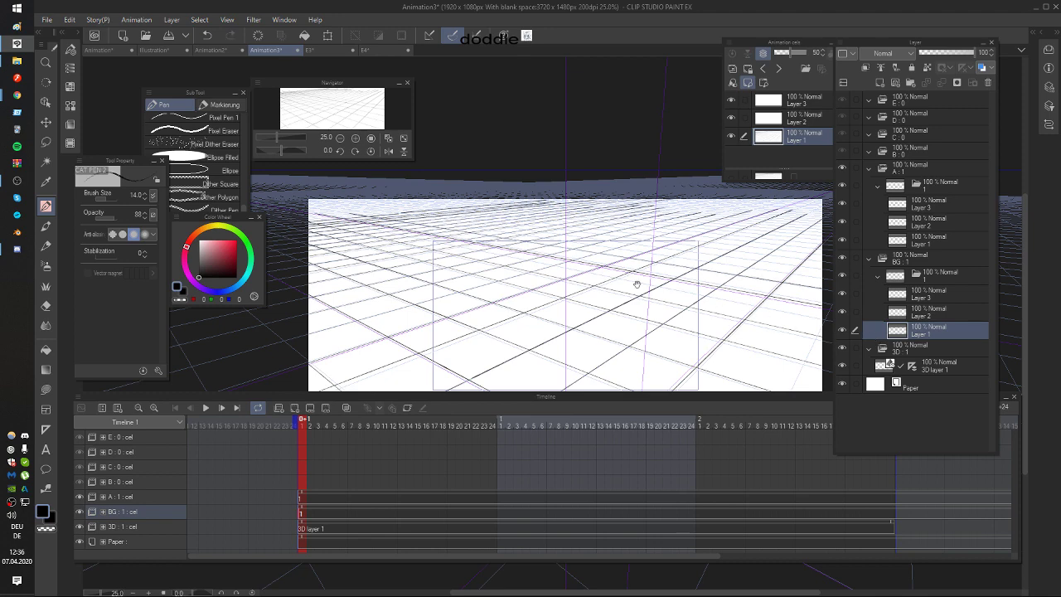
pyautogui.moveTo(637, 284); pyautogui.dragTo(596, 288)
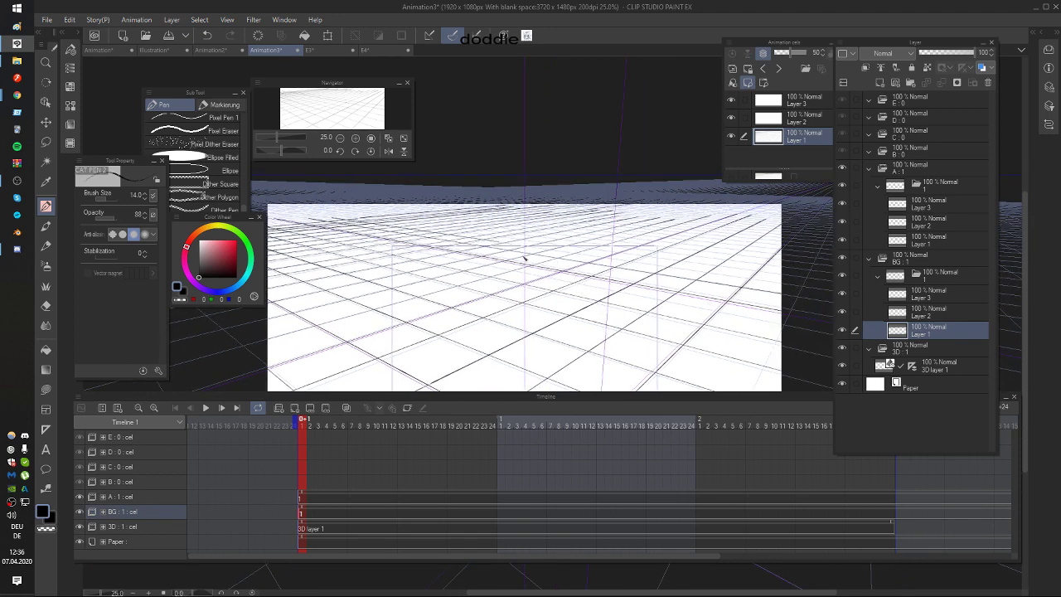
# Step: Fill the upper right of the floor with closely spaced, shallow crossing lines toward the horizon, redrawing those that miss the grid
pyautogui.moveTo(525, 258); pyautogui.dragTo(783, 283)
pyautogui.moveTo(345, 218); pyautogui.dragTo(778, 276)
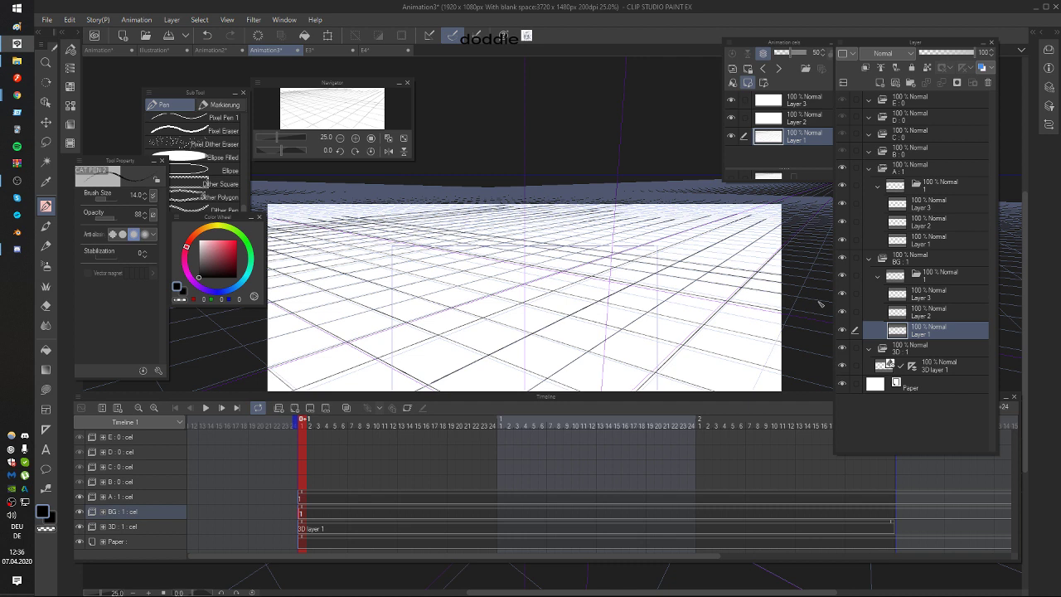
pyautogui.moveTo(352, 215); pyautogui.dragTo(658, 259)
pyautogui.hotkey('ctrl', 'z')
pyautogui.moveTo(358, 216); pyautogui.dragTo(807, 293)
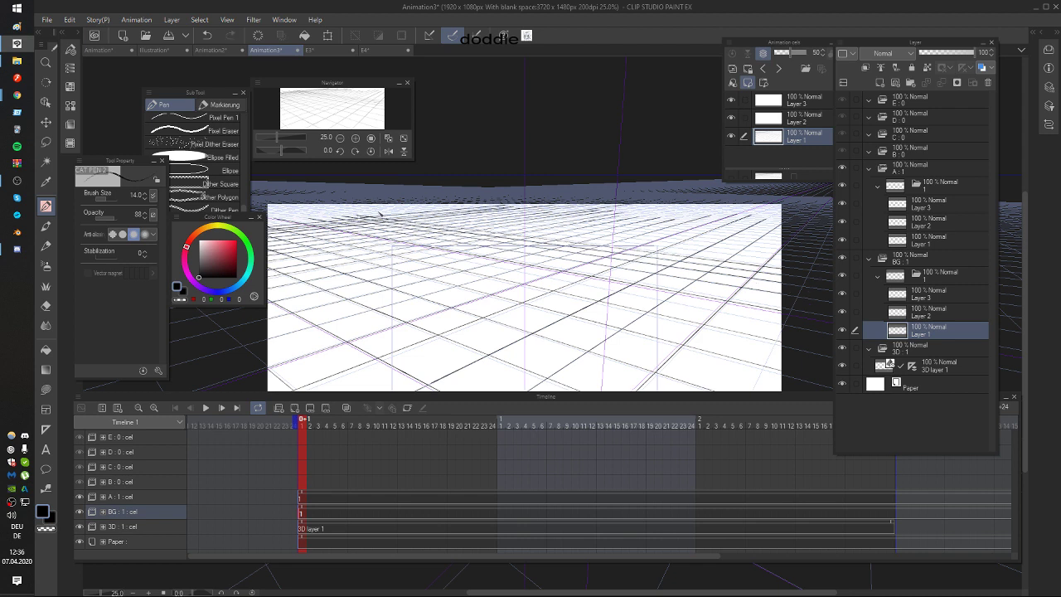
pyautogui.moveTo(374, 213); pyautogui.dragTo(535, 241)
pyautogui.hotkey('ctrl', 'z')
pyautogui.moveTo(370, 214); pyautogui.dragTo(783, 259)
pyautogui.moveTo(680, 256); pyautogui.dragTo(653, 263)
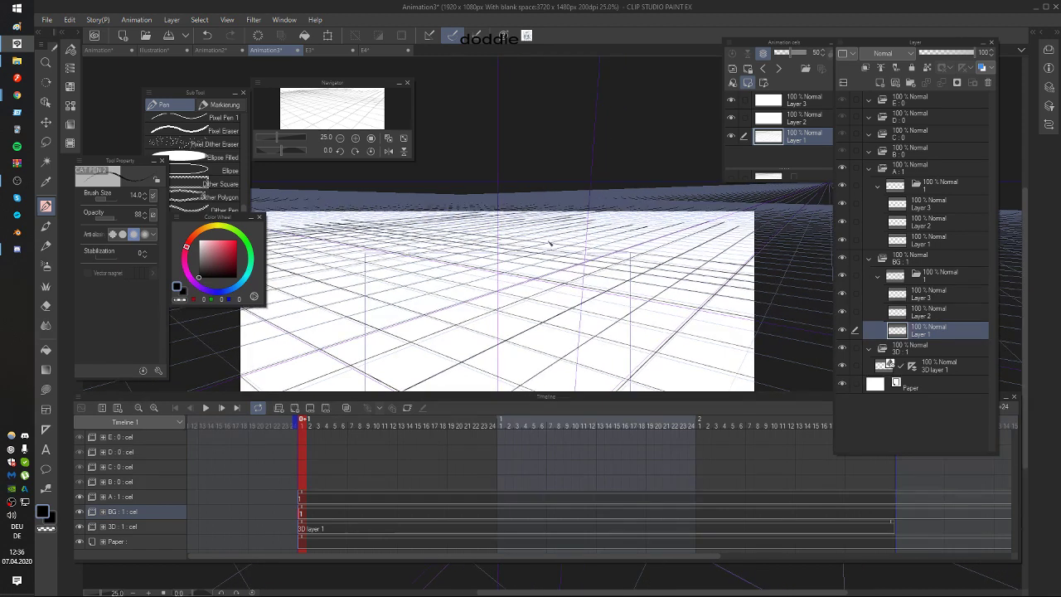
pyautogui.moveTo(360, 218); pyautogui.dragTo(740, 271)
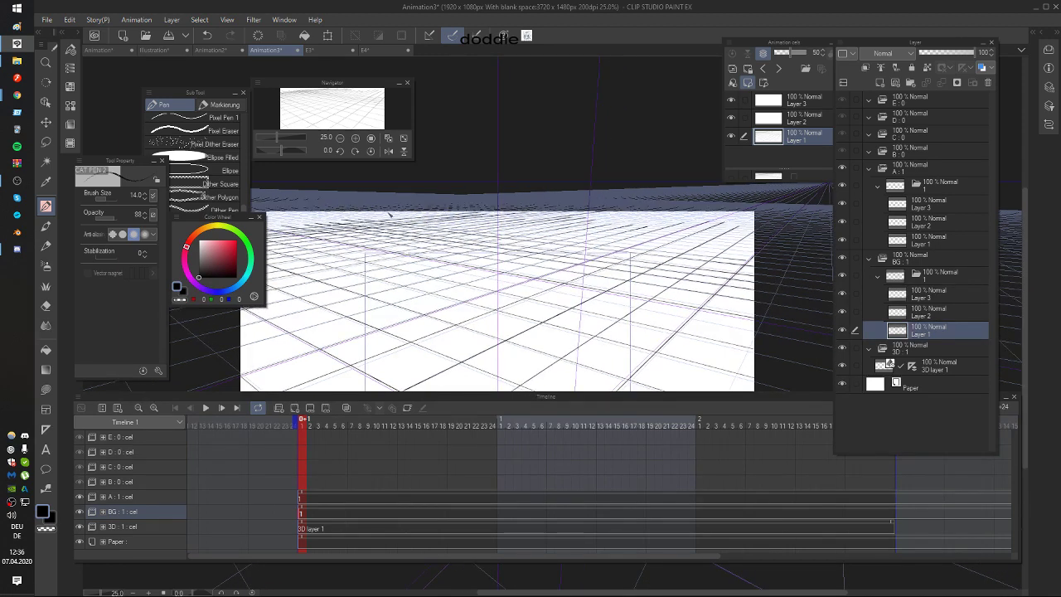
pyautogui.hotkey('ctrl', 'z')
pyautogui.moveTo(358, 218)
pyautogui.mouseDown()
pyautogui.moveTo(753, 259)
pyautogui.moveTo(764, 272)
pyautogui.mouseUp()
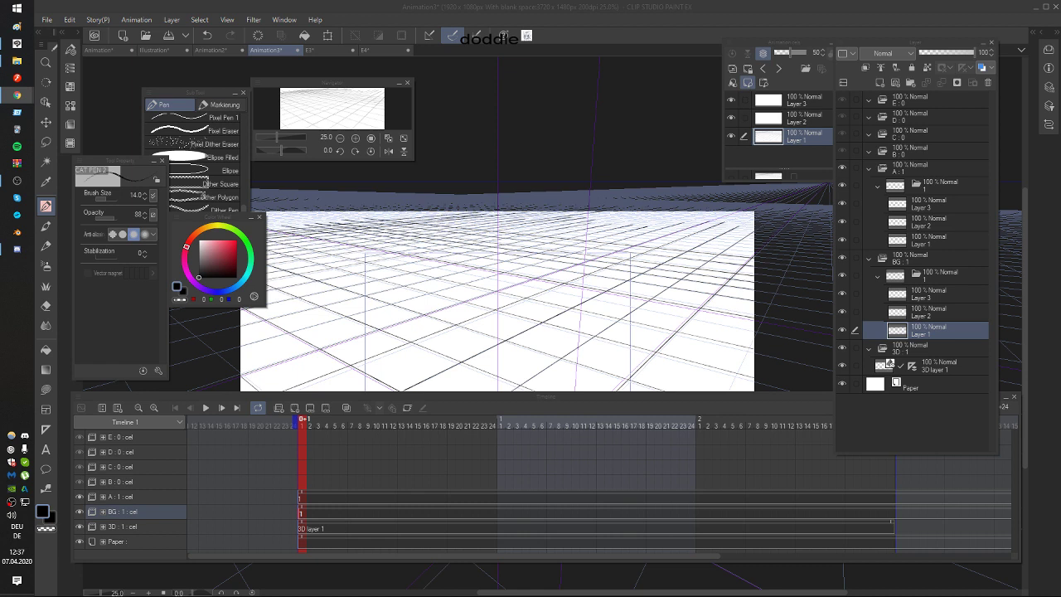
# Step: Try one more shallow crossing line just below the horizon on the right side of the floor
pyautogui.click(399, 213)
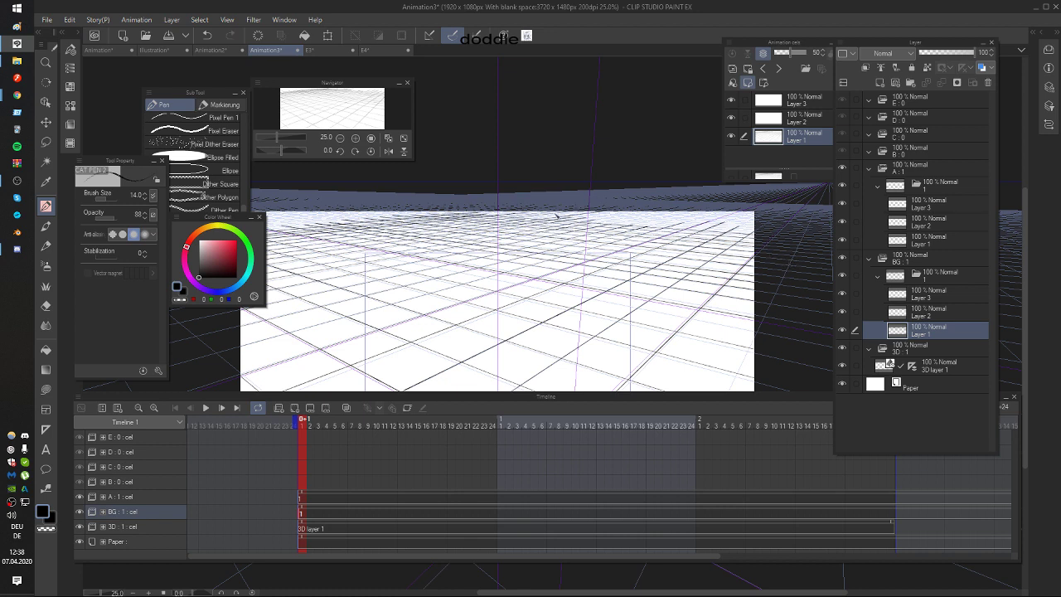
pyautogui.moveTo(555, 218); pyautogui.dragTo(754, 231)
pyautogui.hotkey('ctrl', 'z')
pyautogui.moveTo(561, 212); pyautogui.dragTo(748, 231)
pyautogui.hotkey('ctrl', 'z')
pyautogui.moveTo(713, 310); pyautogui.dragTo(729, 256)
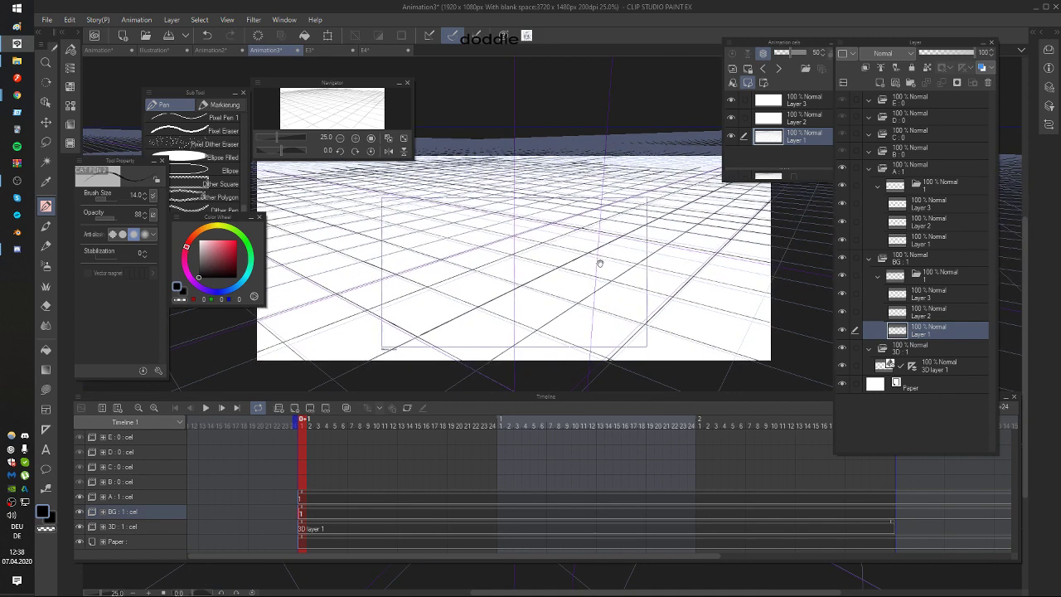
pyautogui.moveTo(597, 263); pyautogui.dragTo(608, 242)
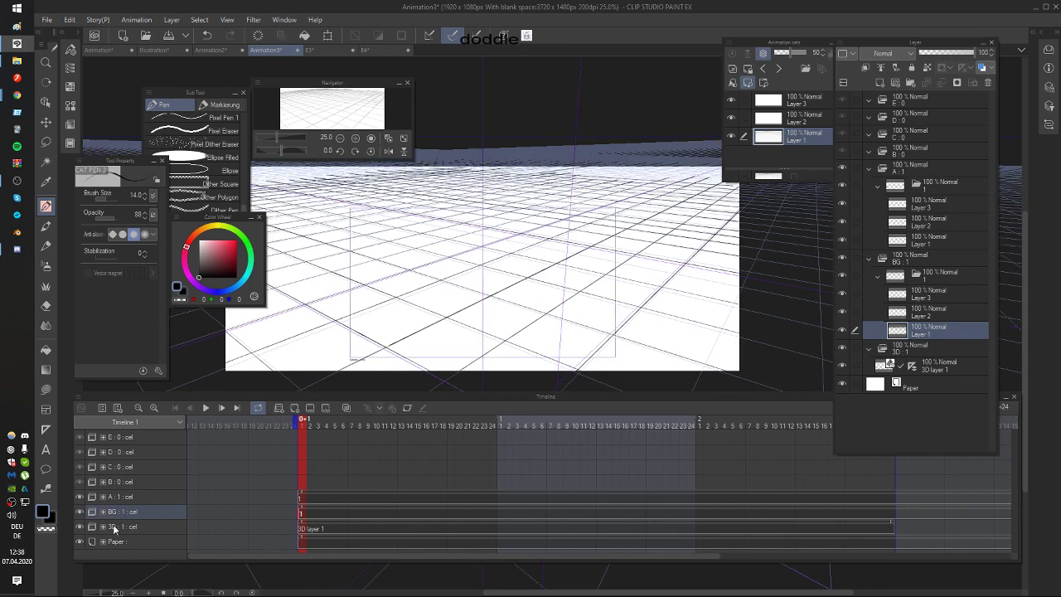
# Step: Hide the 3D folder and lower the BG folder's opacity to 30%
pyautogui.click(80, 527)
pyautogui.click(81, 527)
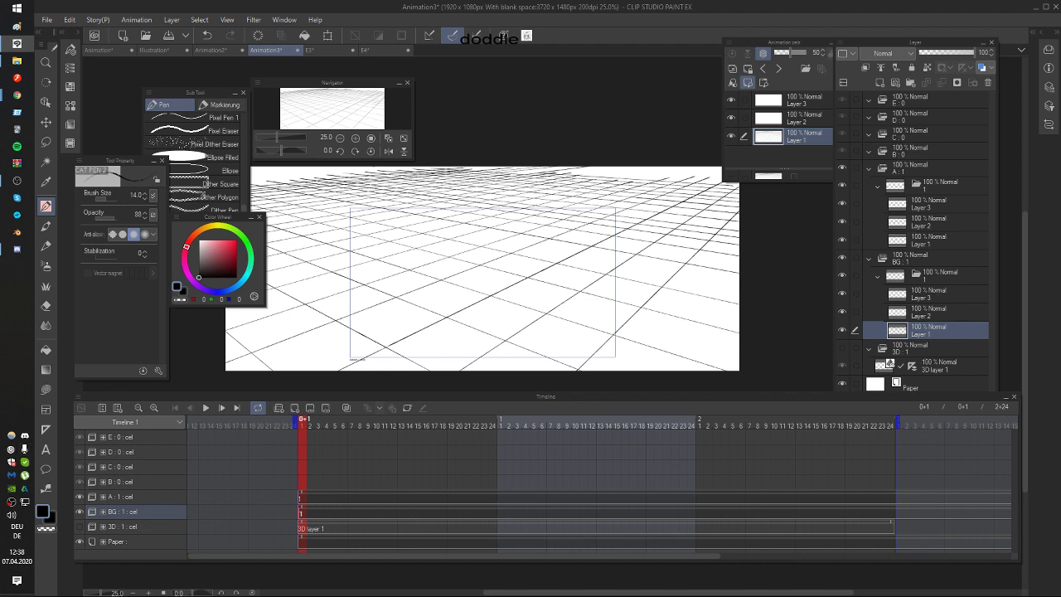
pyautogui.click(934, 255)
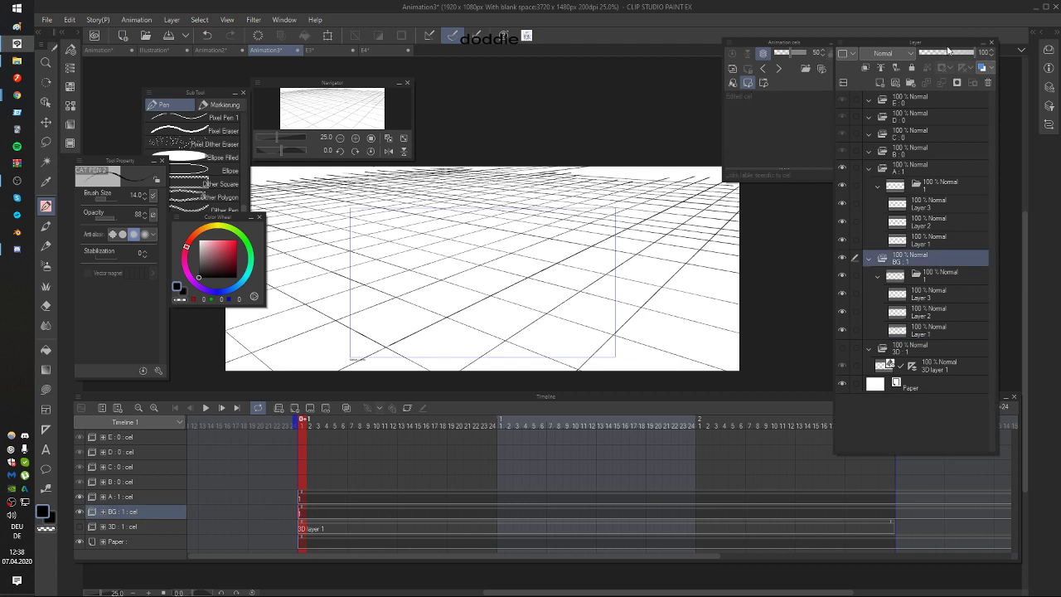
pyautogui.moveTo(975, 51); pyautogui.dragTo(936, 57)
# Step: Create new cels 2 to 32 in animation folder A, one on every second frame starting at frame 3
pyautogui.click(145, 496)
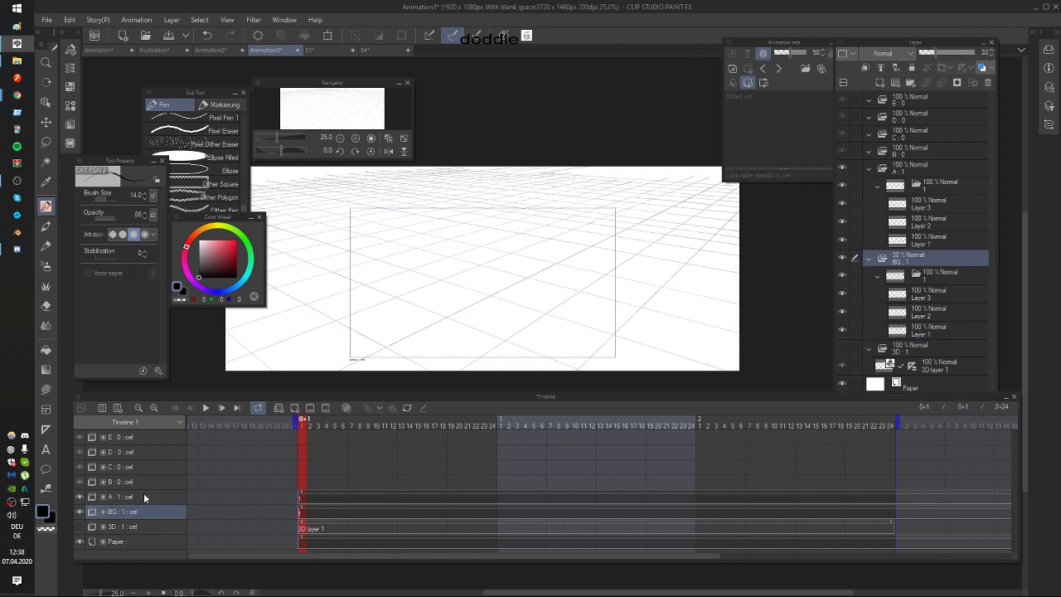
pyautogui.click(301, 500)
pyautogui.click(324, 493)
pyautogui.click(318, 502)
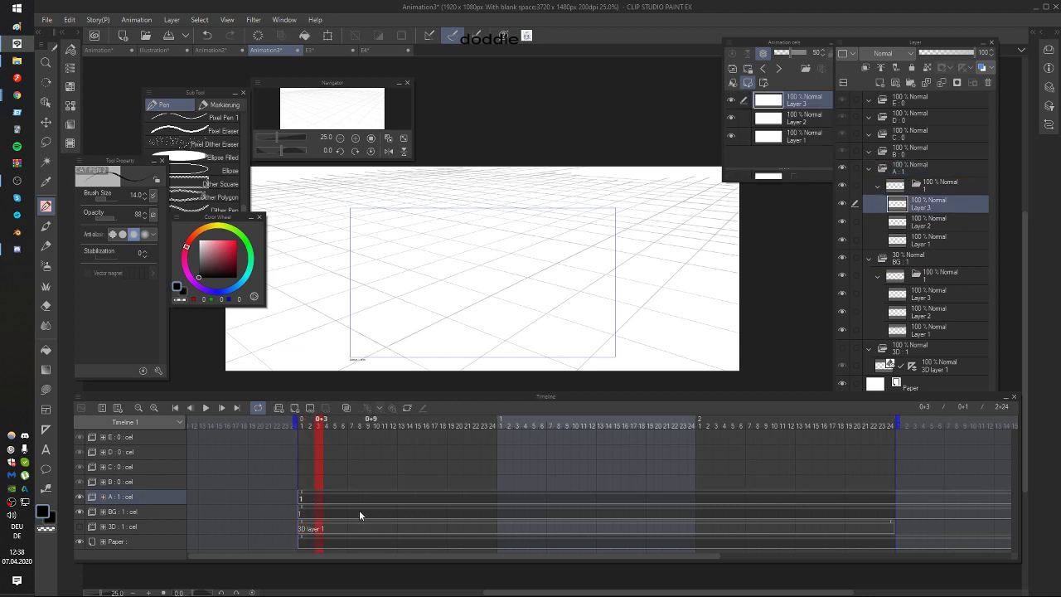
pyautogui.hotkey('alt', 'n')
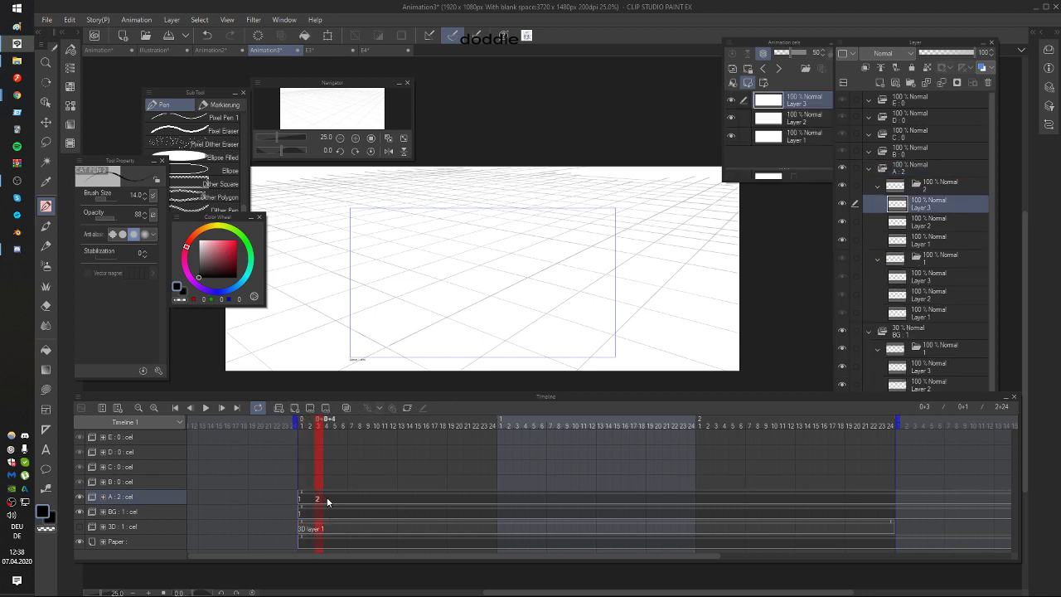
pyautogui.hotkey('alt', 'n')
pyautogui.hotkey('alt', 'n')
pyautogui.hotkey('alt', 'n')
pyautogui.hotkey('alt', 'n')
pyautogui.hotkey('alt', 'n')
pyautogui.hotkey('alt', 'n')
pyautogui.hotkey('alt', 'n')
pyautogui.hotkey('alt', 'n')
pyautogui.hotkey('alt', 'n')
pyautogui.hotkey('alt', 'n')
pyautogui.hotkey('alt', 'n')
pyautogui.hotkey('alt', 'n')
pyautogui.hotkey('alt', 'n')
pyautogui.hotkey('alt', 'n')
pyautogui.hotkey('alt', 'n')
pyautogui.hotkey('alt', 'n')
pyautogui.hotkey('alt', 'n')
pyautogui.hotkey('alt', 'n')
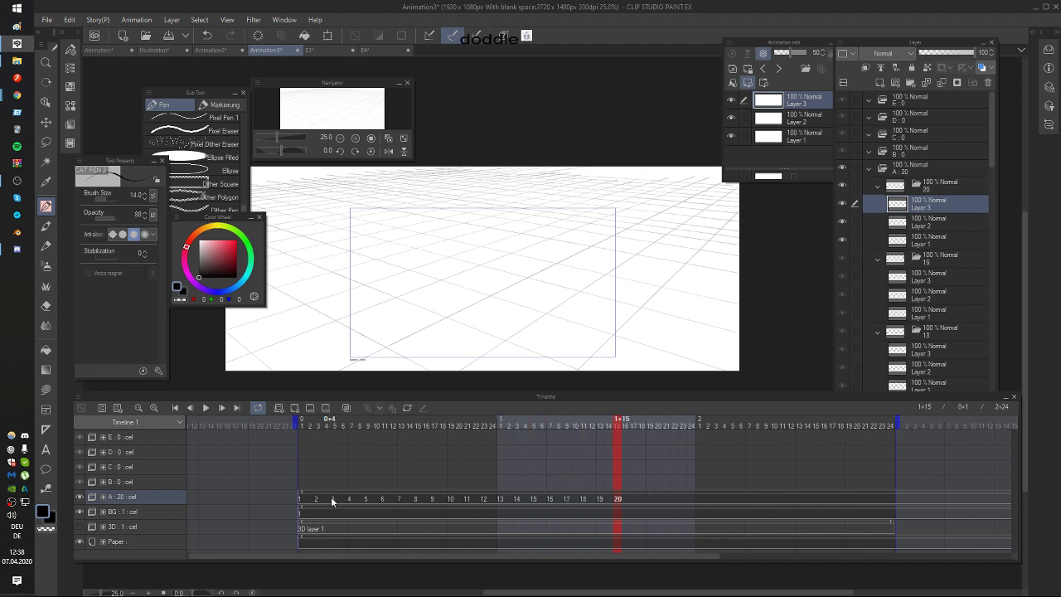
pyautogui.press('n')
pyautogui.press('n')
pyautogui.press('n')
pyautogui.press('n')
pyautogui.press('n')
pyautogui.press('n')
pyautogui.press('n')
pyautogui.press('n')
pyautogui.press('n')
pyautogui.press('n')
pyautogui.press('n')
pyautogui.press('n')
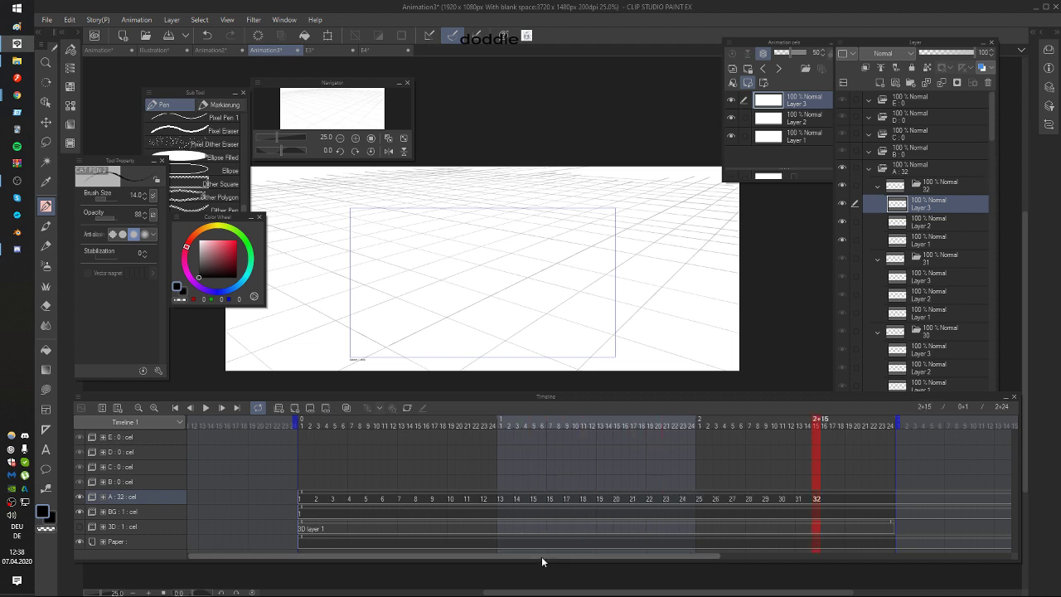
# Step: Return to cel 1 of folder A on the first frame and enlarge the view of the camera frame
pyautogui.moveTo(541, 556); pyautogui.dragTo(269, 536)
pyautogui.click(302, 498)
pyautogui.scroll(1, 490, 278)
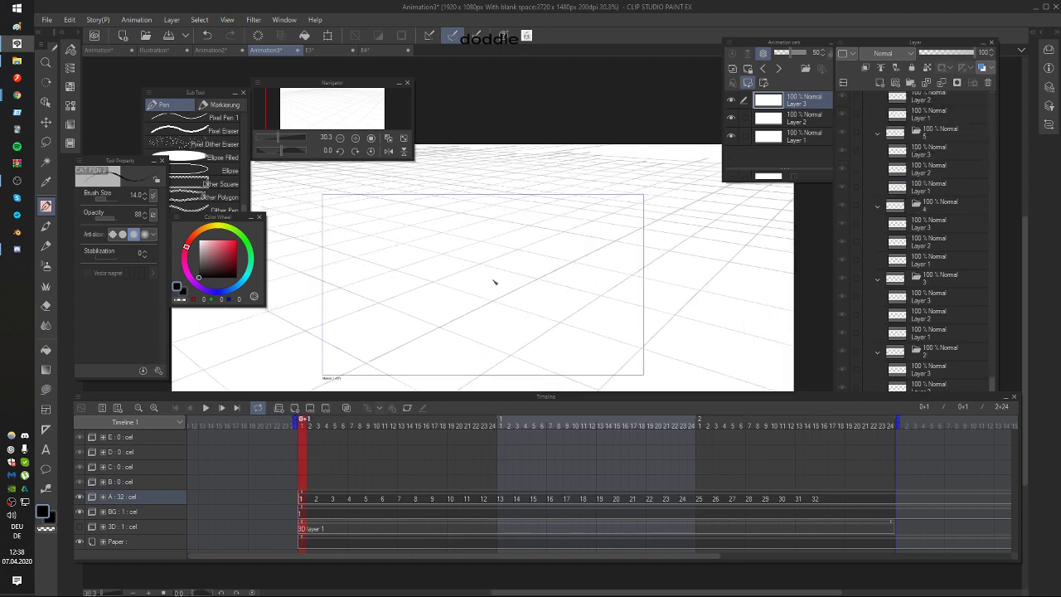
pyautogui.scroll(1, 494, 283)
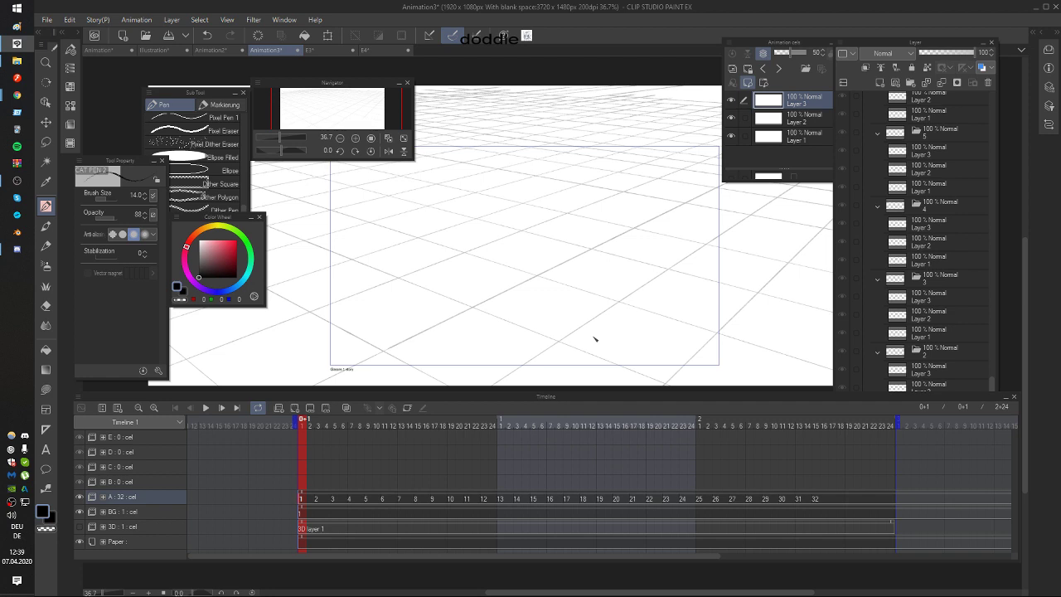
# Step: Try to sketch a small round shape on cel 1 near the upper right of the camera frame
pyautogui.moveTo(673, 275); pyautogui.dragTo(649, 280)
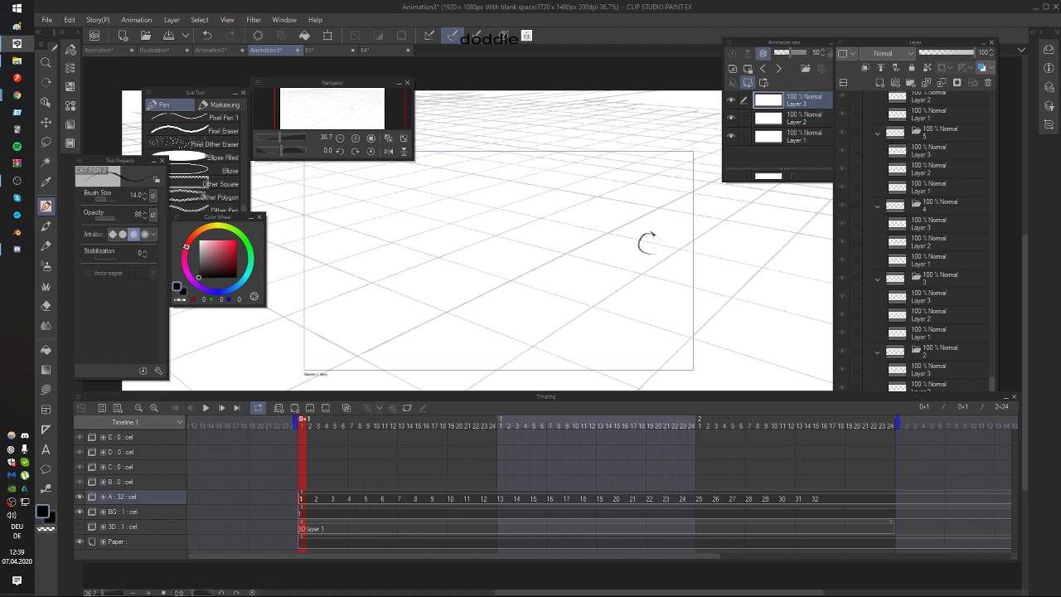
pyautogui.hotkey('ctrl', 'z')
pyautogui.hotkey('ctrl', 'z')
pyautogui.moveTo(655, 213); pyautogui.dragTo(654, 232)
pyautogui.moveTo(658, 213); pyautogui.dragTo(692, 230)
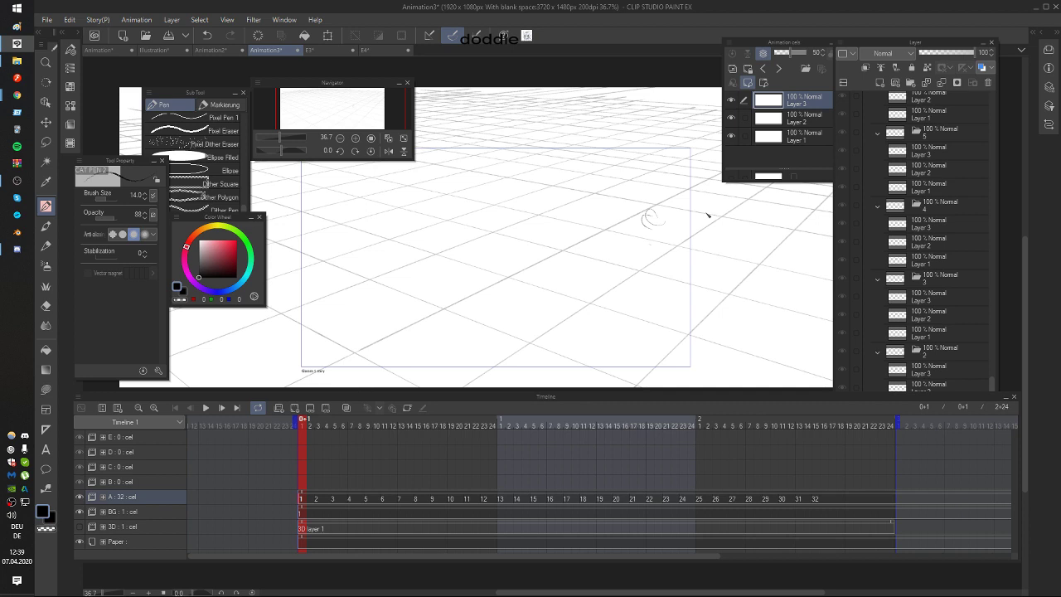
pyautogui.moveTo(681, 263); pyautogui.dragTo(699, 280)
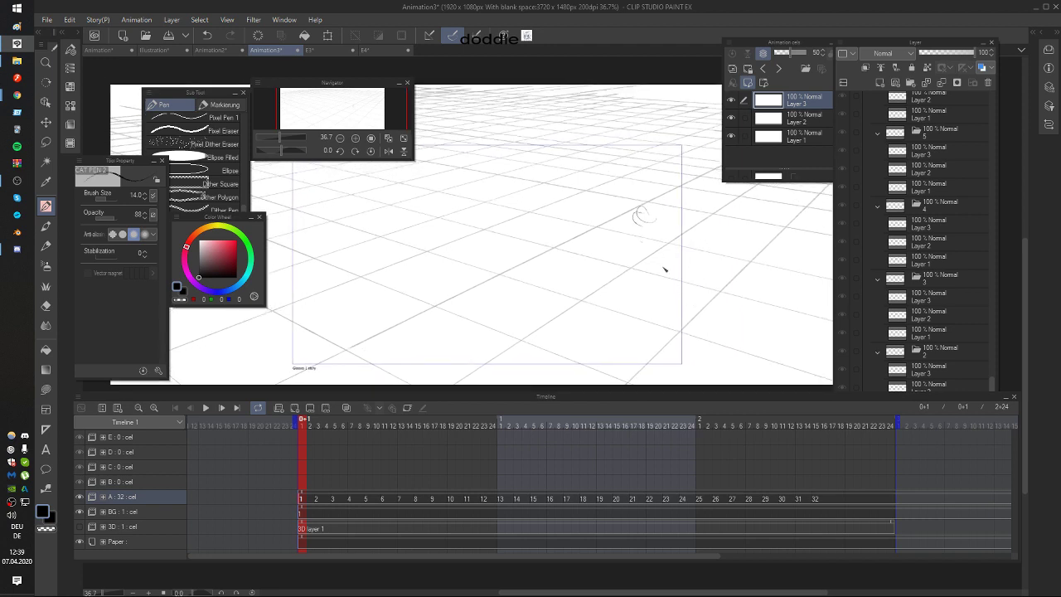
pyautogui.hotkey('ctrl', 'z')
pyautogui.hotkey('ctrl', 'z')
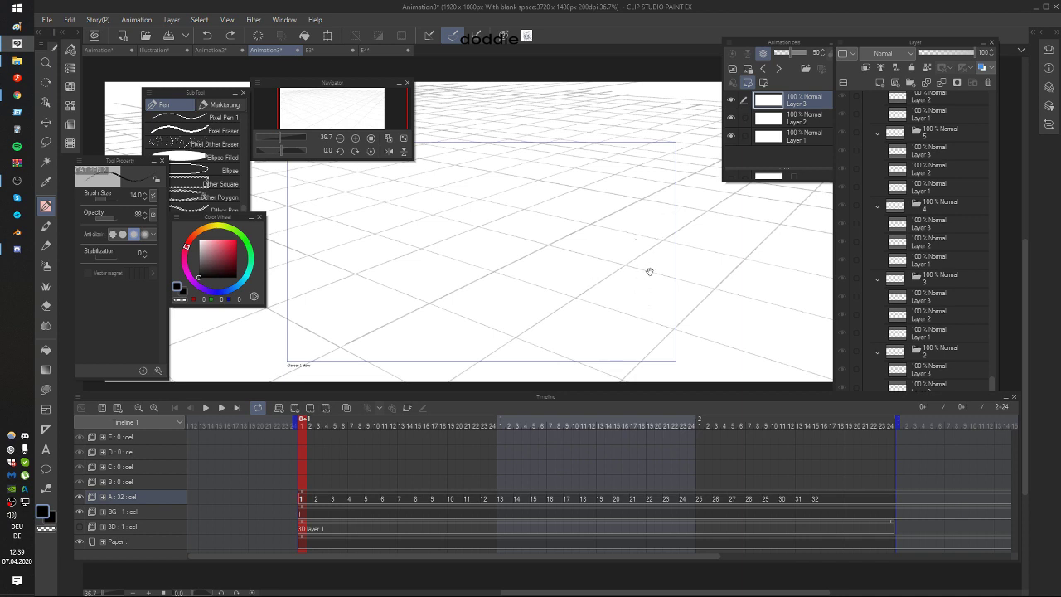
# Step: Undo the trial strokes on cel 1 and set the pen's brush size to 10
pyautogui.scroll(-1, 660, 257)
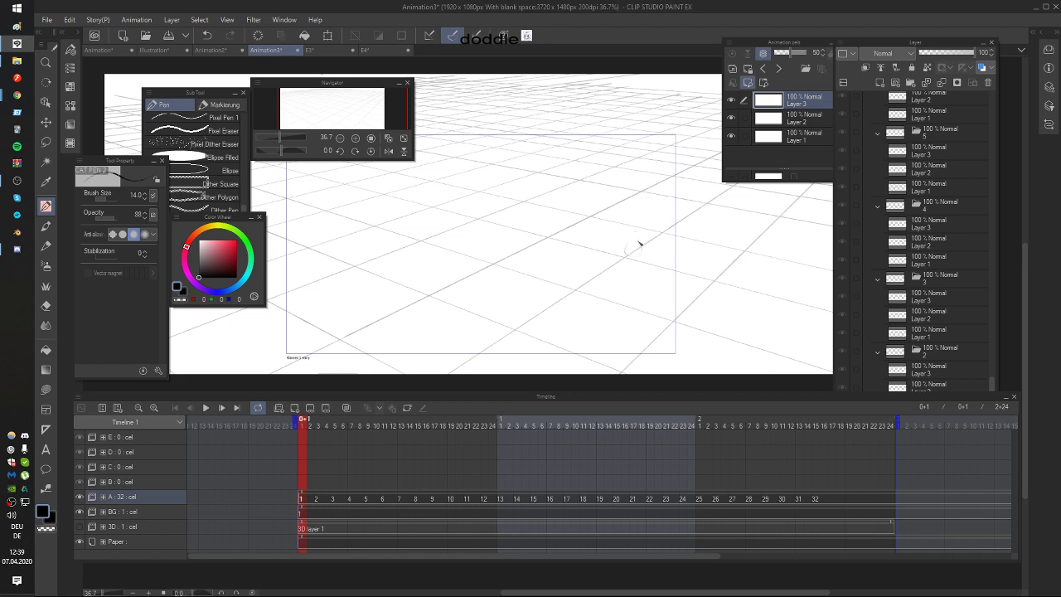
pyautogui.moveTo(638, 241)
pyautogui.mouseDown()
pyautogui.moveTo(658, 263)
pyautogui.moveTo(652, 242)
pyautogui.moveTo(642, 251)
pyautogui.mouseUp()
pyautogui.hotkey('ctrl', 'z')
pyautogui.hotkey('ctrl', 'z')
pyautogui.click(145, 198)
pyautogui.click(145, 198)
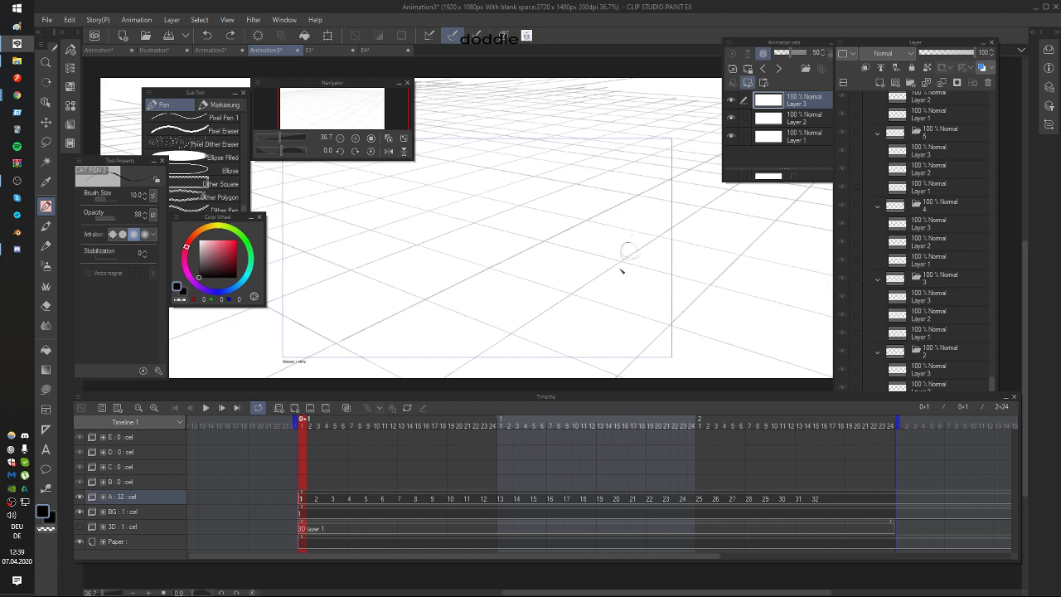
# Step: Sketch a forward-leaning figure's head, torso and bent rear leg on cel 1 near the camera frame's right edge
pyautogui.moveTo(621, 268); pyautogui.dragTo(654, 260)
pyautogui.hotkey('ctrl', 'z')
pyautogui.hotkey('ctrl', 'z')
pyautogui.moveTo(628, 258)
pyautogui.mouseDown()
pyautogui.moveTo(659, 258)
pyautogui.moveTo(621, 246)
pyautogui.moveTo(625, 264)
pyautogui.moveTo(620, 247)
pyautogui.moveTo(636, 248)
pyautogui.moveTo(621, 250)
pyautogui.moveTo(635, 246)
pyautogui.moveTo(625, 247)
pyautogui.moveTo(624, 259)
pyautogui.moveTo(626, 249)
pyautogui.moveTo(630, 264)
pyautogui.moveTo(637, 258)
pyautogui.moveTo(627, 272)
pyautogui.moveTo(634, 255)
pyautogui.moveTo(645, 256)
pyautogui.moveTo(635, 266)
pyautogui.moveTo(651, 257)
pyautogui.moveTo(642, 253)
pyautogui.moveTo(657, 268)
pyautogui.moveTo(634, 275)
pyautogui.moveTo(659, 293)
pyautogui.moveTo(663, 274)
pyautogui.moveTo(678, 288)
pyautogui.moveTo(648, 306)
pyautogui.moveTo(669, 303)
pyautogui.moveTo(662, 322)
pyautogui.moveTo(693, 336)
pyautogui.mouseUp()
pyautogui.hotkey('ctrl', 'z')
pyautogui.hotkey('ctrl', 'z')
pyautogui.hotkey('ctrl', 'z')
pyautogui.hotkey('ctrl', 'z')
pyautogui.hotkey('ctrl', 'z')
pyautogui.hotkey('ctrl', 'z')
pyautogui.hotkey('ctrl', 'z')
pyautogui.hotkey('ctrl', 'z')
pyautogui.hotkey('ctrl', 'z')
pyautogui.hotkey('ctrl', 'z')
pyautogui.hotkey('ctrl', 'z')
pyautogui.hotkey('ctrl', 'z')
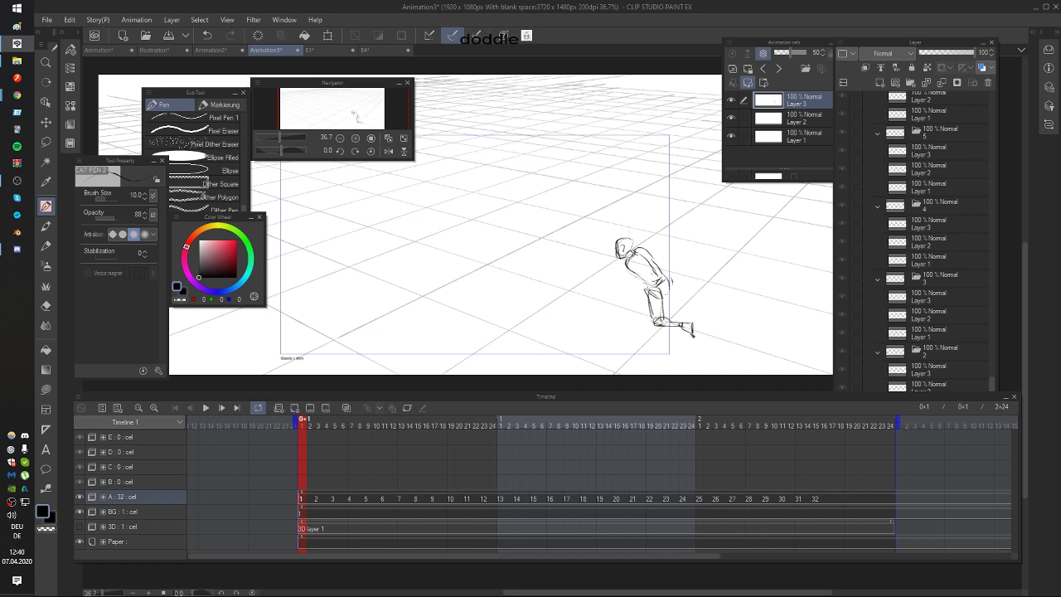
# Step: Sketch the figure's hips and front leg on cel 1, with faint ground lines beneath the feet
pyautogui.moveTo(671, 281)
pyautogui.mouseDown()
pyautogui.moveTo(662, 304)
pyautogui.moveTo(673, 294)
pyautogui.moveTo(636, 297)
pyautogui.moveTo(633, 319)
pyautogui.mouseUp()
pyautogui.hotkey('ctrl', 'z')
pyautogui.hotkey('ctrl', 'z')
pyautogui.hotkey('ctrl', 'z')
pyautogui.moveTo(638, 298)
pyautogui.mouseDown()
pyautogui.moveTo(636, 321)
pyautogui.moveTo(649, 334)
pyautogui.moveTo(628, 333)
pyautogui.moveTo(646, 311)
pyautogui.moveTo(645, 333)
pyautogui.mouseUp()
pyautogui.hotkey('ctrl', 'z')
pyautogui.hotkey('ctrl', 'z')
pyautogui.hotkey('ctrl', 'z')
pyautogui.hotkey('ctrl', 'z')
pyautogui.hotkey('ctrl', 'z')
pyautogui.hotkey('ctrl', 'z')
pyautogui.hotkey('ctrl', 'z')
pyautogui.hotkey('ctrl', 'z')
pyautogui.hotkey('ctrl', 'z')
pyautogui.hotkey('ctrl', 'z')
pyautogui.moveTo(642, 319); pyautogui.dragTo(660, 295)
pyautogui.hotkey('ctrl', 'z')
pyautogui.hotkey('ctrl', 'z')
pyautogui.hotkey('ctrl', 'z')
pyautogui.hotkey('ctrl', 'z')
pyautogui.moveTo(654, 292)
pyautogui.mouseDown()
pyautogui.moveTo(635, 323)
pyautogui.moveTo(647, 322)
pyautogui.mouseUp()
pyautogui.hotkey('ctrl', 'z')
pyautogui.hotkey('ctrl', 'z')
pyautogui.hotkey('ctrl', 'z')
pyautogui.moveTo(644, 321); pyautogui.dragTo(651, 328)
pyautogui.hotkey('ctrl', 'z')
pyautogui.moveTo(661, 294); pyautogui.dragTo(665, 355)
pyautogui.hotkey('ctrl', 'z')
pyautogui.moveTo(661, 294); pyautogui.dragTo(656, 348)
pyautogui.hotkey('ctrl', 'z')
pyautogui.moveTo(698, 289); pyautogui.dragTo(698, 293)
pyautogui.scroll(2, 655, 259)
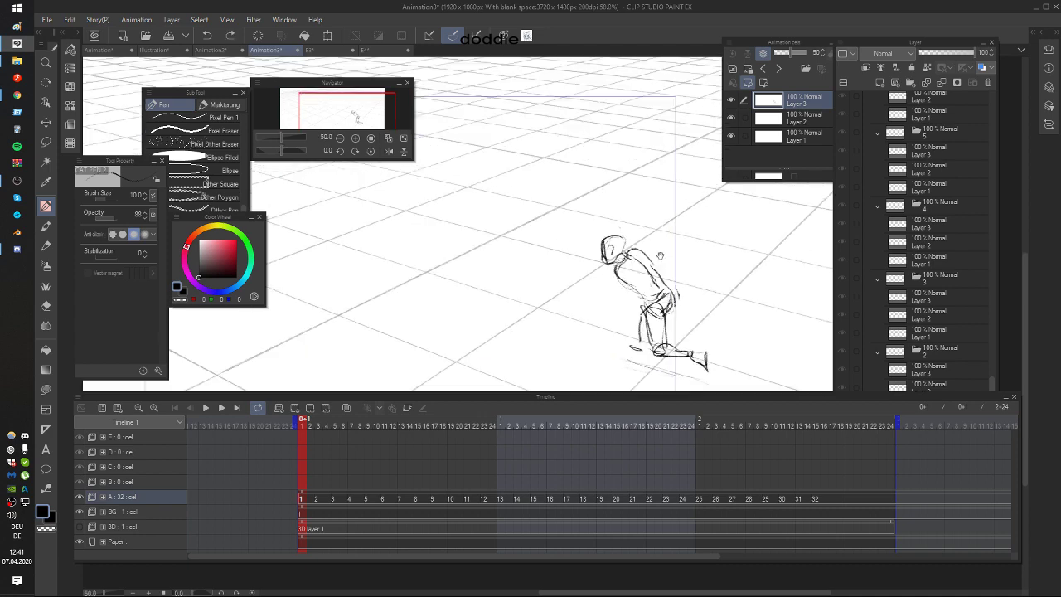
# Step: Refine the figure's shoulder and chest outline on cel 1 and erase the stray torso lines
pyautogui.moveTo(654, 257)
pyautogui.mouseDown()
pyautogui.moveTo(624, 267)
pyautogui.moveTo(668, 240)
pyautogui.mouseUp()
pyautogui.hotkey('ctrl', 'z')
pyautogui.moveTo(606, 260); pyautogui.dragTo(622, 269)
pyautogui.moveTo(606, 253); pyautogui.dragTo(619, 266)
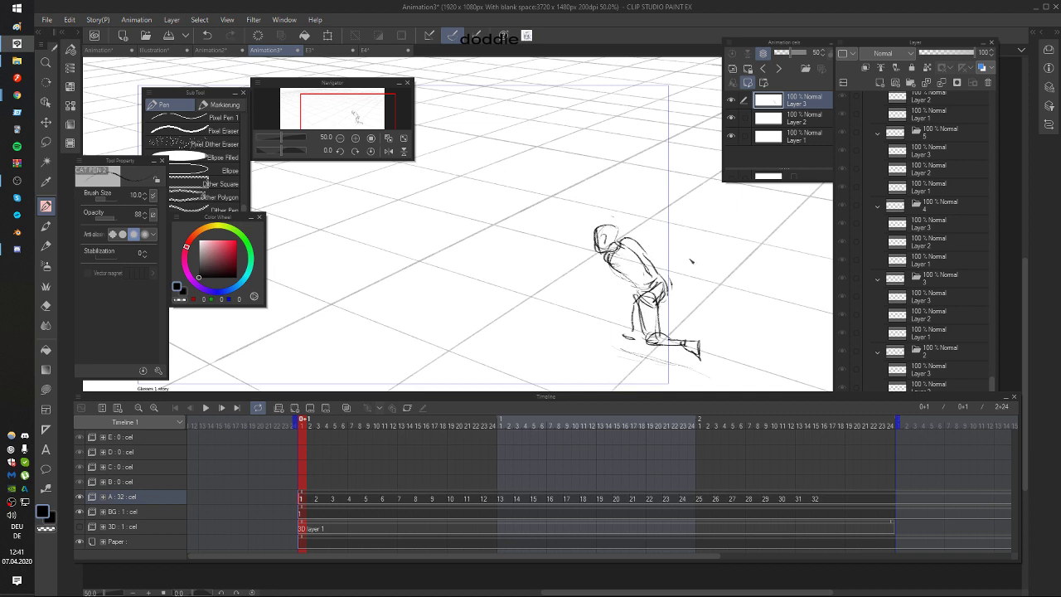
pyautogui.moveTo(692, 258)
pyautogui.mouseDown()
pyautogui.moveTo(689, 267)
pyautogui.moveTo(676, 257)
pyautogui.moveTo(613, 270)
pyautogui.moveTo(624, 272)
pyautogui.moveTo(648, 264)
pyautogui.moveTo(646, 273)
pyautogui.moveTo(649, 262)
pyautogui.moveTo(609, 251)
pyautogui.moveTo(611, 269)
pyautogui.moveTo(645, 258)
pyautogui.moveTo(662, 285)
pyautogui.mouseUp()
pyautogui.press('e')
pyautogui.press('u')
pyautogui.press('p')
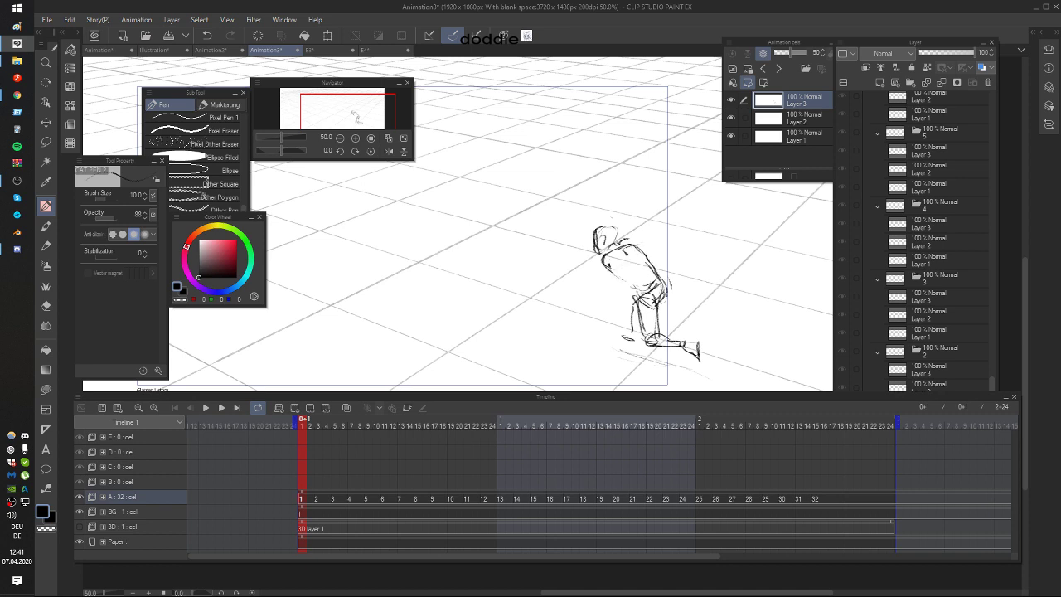
# Step: Sketch the figure's bent front arm with its shoulder joint and a hand raised before the face
pyautogui.moveTo(625, 251)
pyautogui.mouseDown()
pyautogui.moveTo(658, 288)
pyautogui.moveTo(627, 285)
pyautogui.moveTo(642, 298)
pyautogui.mouseUp()
pyautogui.hotkey('ctrl', 'z')
pyautogui.moveTo(607, 256)
pyautogui.mouseDown()
pyautogui.moveTo(587, 275)
pyautogui.moveTo(600, 288)
pyautogui.moveTo(586, 248)
pyautogui.moveTo(589, 288)
pyautogui.moveTo(576, 263)
pyautogui.moveTo(586, 287)
pyautogui.mouseUp()
pyautogui.hotkey('ctrl', 'z')
pyautogui.moveTo(579, 259); pyautogui.dragTo(589, 286)
pyautogui.hotkey('ctrl', 'z')
pyautogui.hotkey('ctrl', 'z')
pyautogui.moveTo(587, 286)
pyautogui.mouseDown()
pyautogui.moveTo(597, 289)
pyautogui.moveTo(591, 278)
pyautogui.mouseUp()
pyautogui.hotkey('ctrl', 'z')
pyautogui.hotkey('ctrl', 'z')
pyautogui.moveTo(577, 262)
pyautogui.mouseDown()
pyautogui.moveTo(590, 256)
pyautogui.moveTo(581, 253)
pyautogui.mouseUp()
pyautogui.moveTo(582, 247)
pyautogui.mouseDown()
pyautogui.moveTo(583, 260)
pyautogui.moveTo(585, 249)
pyautogui.mouseUp()
pyautogui.hotkey('ctrl', 'z')
pyautogui.hotkey('ctrl', 'z')
pyautogui.moveTo(586, 249); pyautogui.dragTo(588, 262)
pyautogui.moveTo(578, 263); pyautogui.dragTo(584, 243)
pyautogui.moveTo(583, 244); pyautogui.dragTo(579, 266)
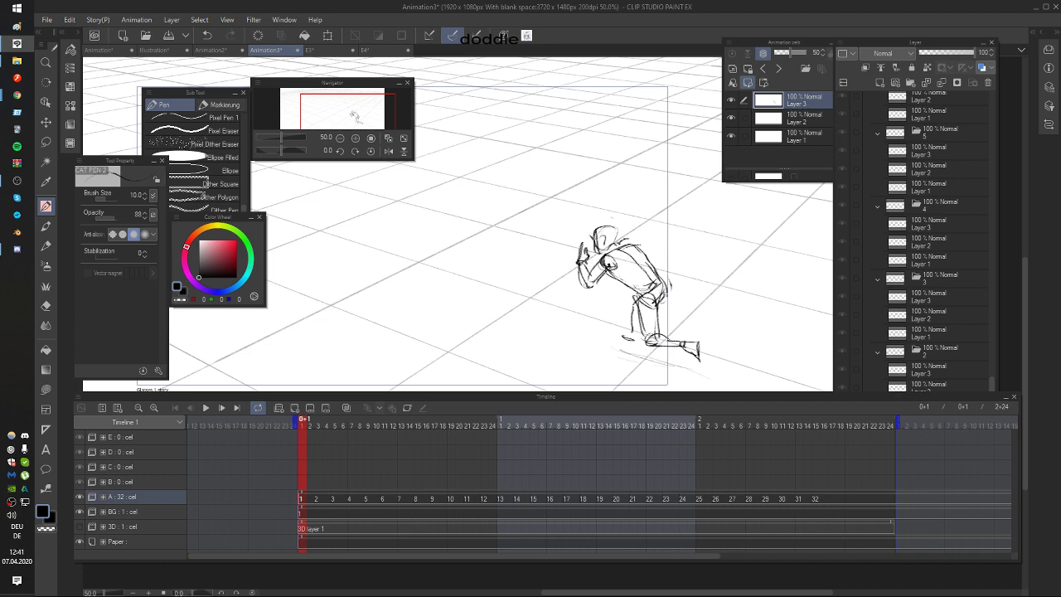
# Step: Lasso the figure's upper body and rotate it by about 20 degrees into a more upright pose
pyautogui.moveTo(665, 241)
pyautogui.mouseDown()
pyautogui.moveTo(653, 233)
pyautogui.moveTo(661, 256)
pyautogui.moveTo(640, 244)
pyautogui.moveTo(656, 254)
pyautogui.mouseUp()
pyautogui.press('m')
pyautogui.moveTo(637, 292)
pyautogui.mouseDown()
pyautogui.moveTo(650, 241)
pyautogui.moveTo(630, 301)
pyautogui.mouseUp()
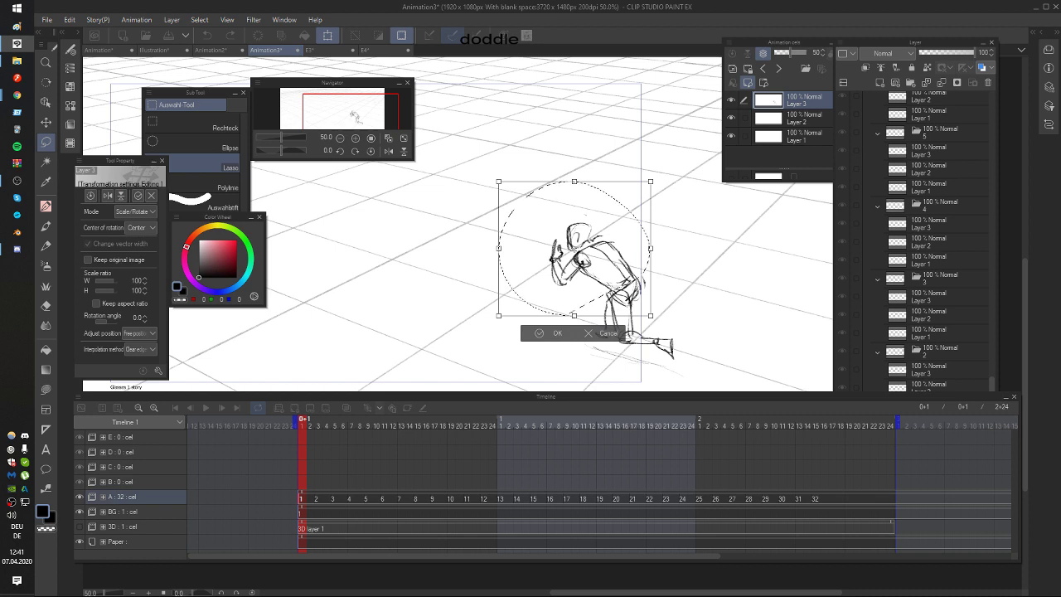
pyautogui.moveTo(704, 196)
pyautogui.mouseDown()
pyautogui.moveTo(737, 229)
pyautogui.moveTo(738, 215)
pyautogui.mouseUp()
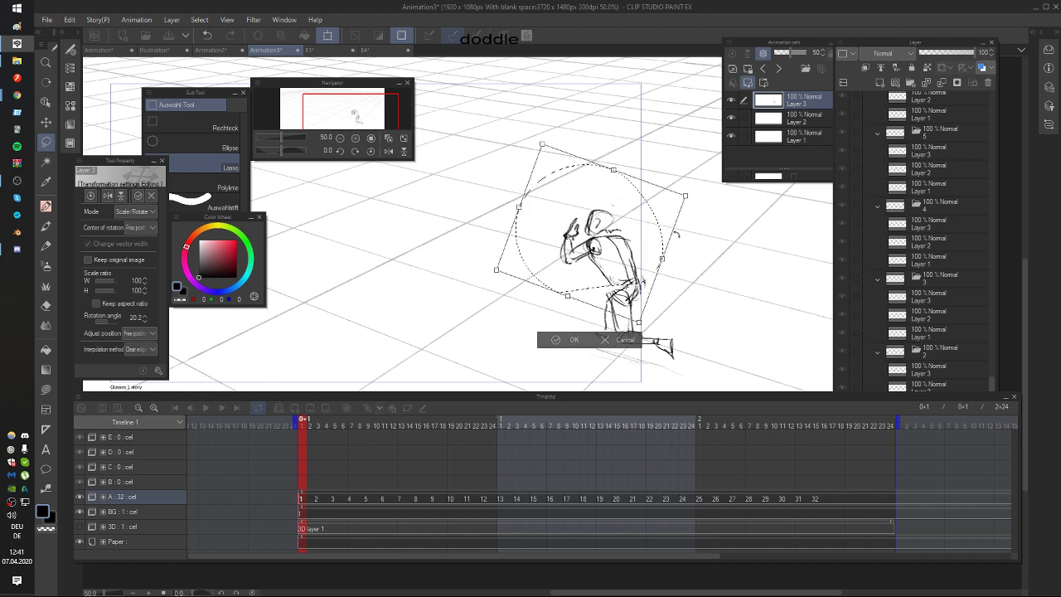
pyautogui.click(555, 340)
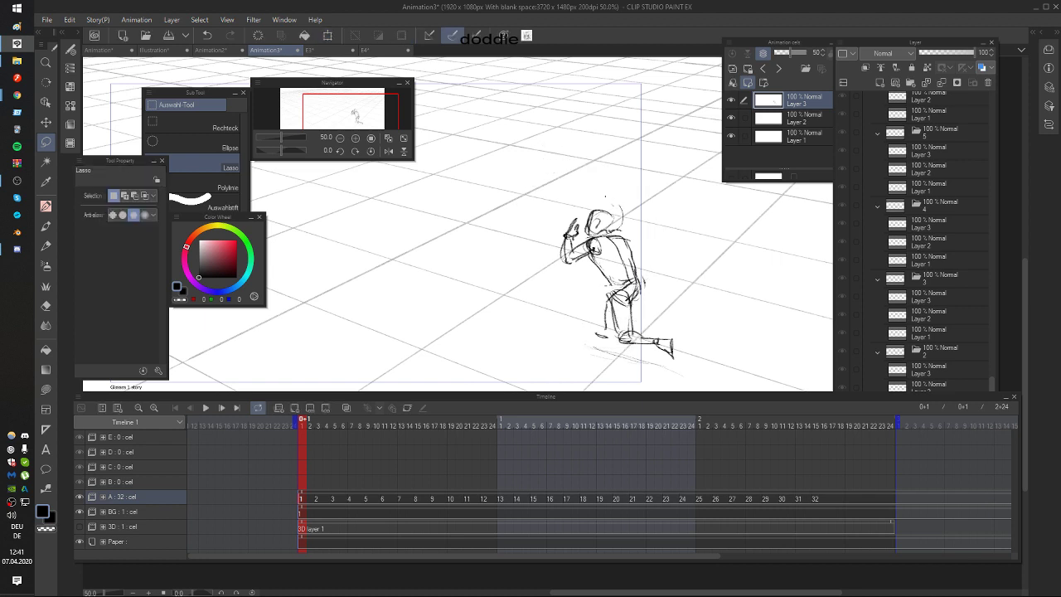
# Step: Adjust the figure's head with a lasso selection, deselect it, and erase the stray marks around it
pyautogui.moveTo(606, 197)
pyautogui.mouseDown()
pyautogui.moveTo(607, 234)
pyautogui.moveTo(592, 208)
pyautogui.moveTo(582, 238)
pyautogui.moveTo(615, 234)
pyautogui.moveTo(652, 163)
pyautogui.moveTo(643, 197)
pyautogui.moveTo(661, 206)
pyautogui.moveTo(622, 238)
pyautogui.mouseUp()
pyautogui.click(644, 257)
pyautogui.click(566, 263)
pyautogui.hotkey('ctrl', 'd')
pyautogui.press('e')
pyautogui.press('p')
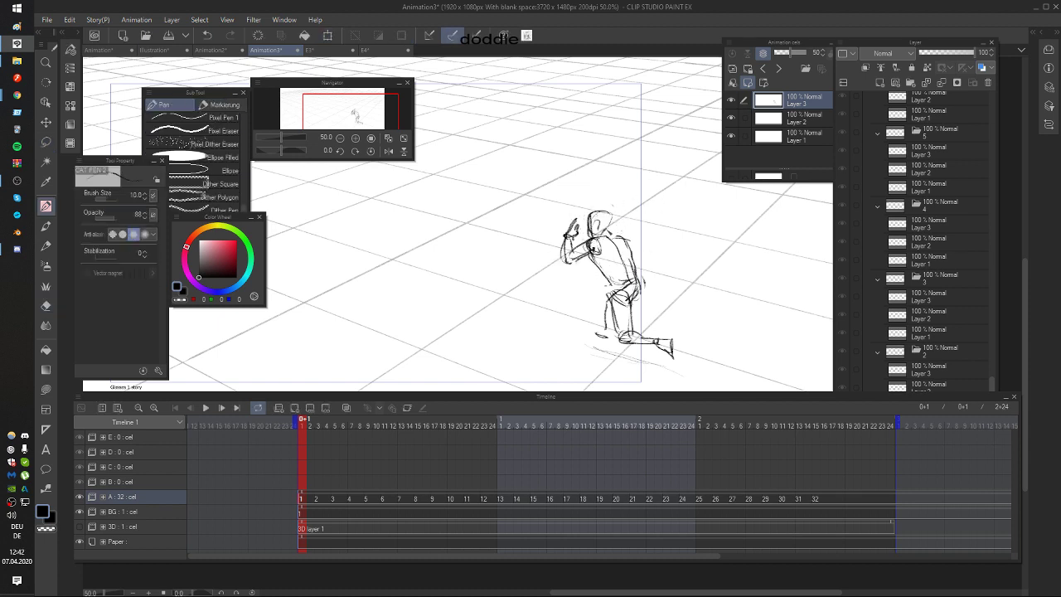
# Step: Reinforce the figure's torso, front leg and foot lines on cel 1 and sketch the other arm trailing behind
pyautogui.moveTo(616, 236); pyautogui.dragTo(638, 277)
pyautogui.moveTo(623, 245)
pyautogui.mouseDown()
pyautogui.moveTo(639, 281)
pyautogui.moveTo(610, 277)
pyautogui.moveTo(602, 340)
pyautogui.mouseUp()
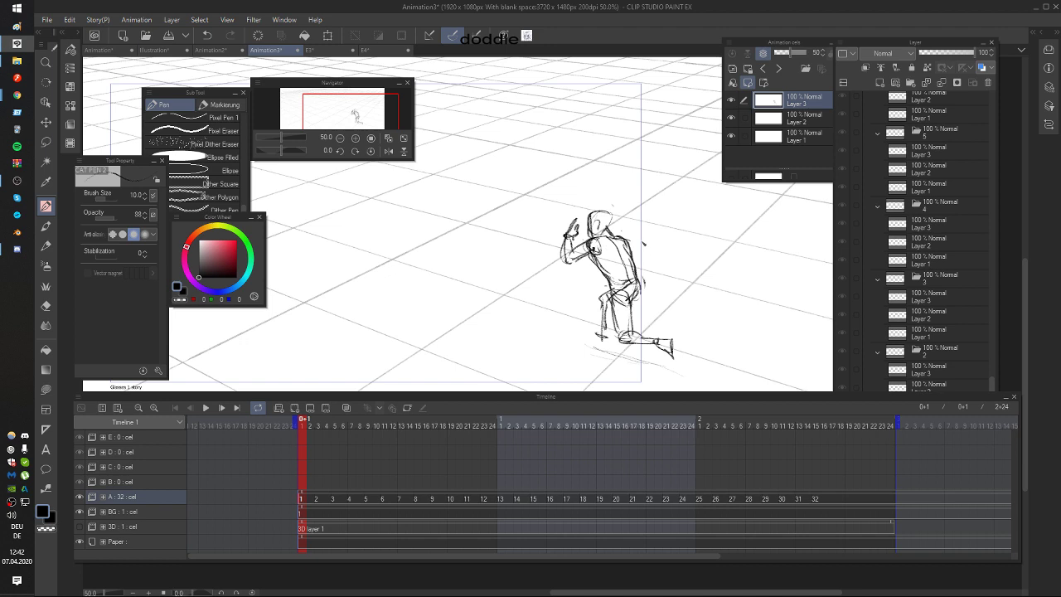
pyautogui.moveTo(616, 240)
pyautogui.mouseDown()
pyautogui.moveTo(645, 241)
pyautogui.moveTo(652, 217)
pyautogui.moveTo(656, 248)
pyautogui.mouseUp()
pyautogui.hotkey('ctrl', 'z')
pyautogui.moveTo(639, 237)
pyautogui.mouseDown()
pyautogui.moveTo(680, 262)
pyautogui.moveTo(680, 271)
pyautogui.moveTo(650, 253)
pyautogui.moveTo(687, 284)
pyautogui.moveTo(705, 262)
pyautogui.mouseUp()
pyautogui.hotkey('ctrl', 'z')
pyautogui.hotkey('ctrl', 'z')
pyautogui.hotkey('ctrl', 'z')
pyautogui.hotkey('ctrl', 'z')
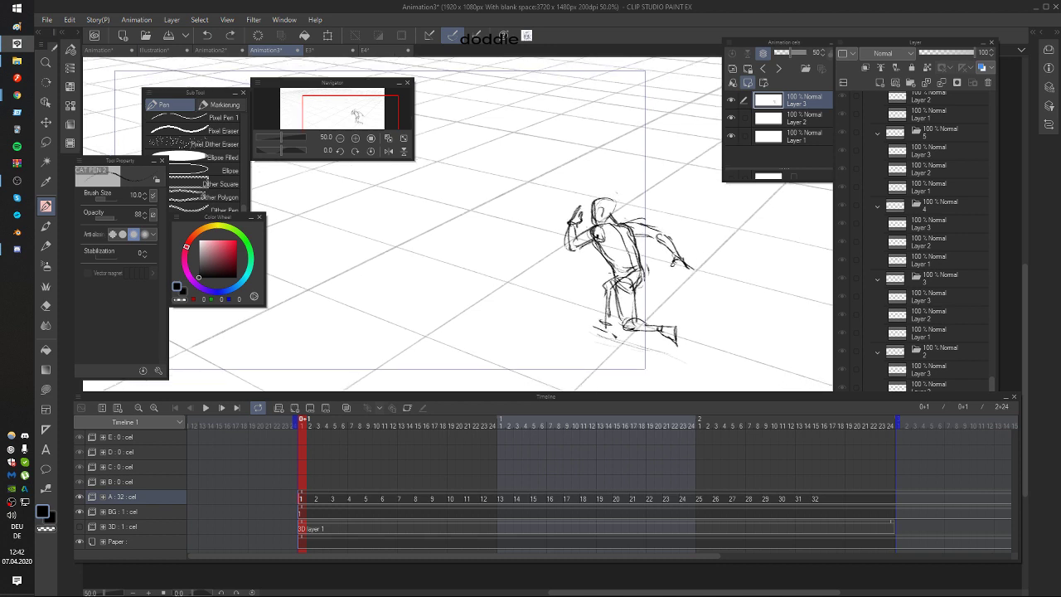
pyautogui.moveTo(610, 325); pyautogui.dragTo(594, 327)
pyautogui.moveTo(676, 277); pyautogui.dragTo(681, 281)
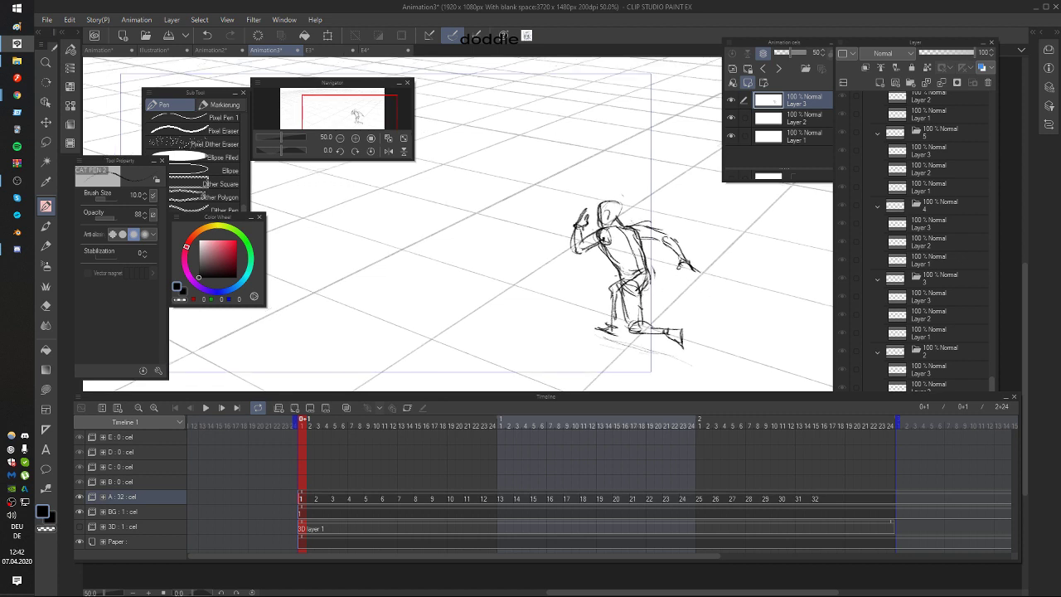
pyautogui.moveTo(684, 223); pyautogui.dragTo(683, 219)
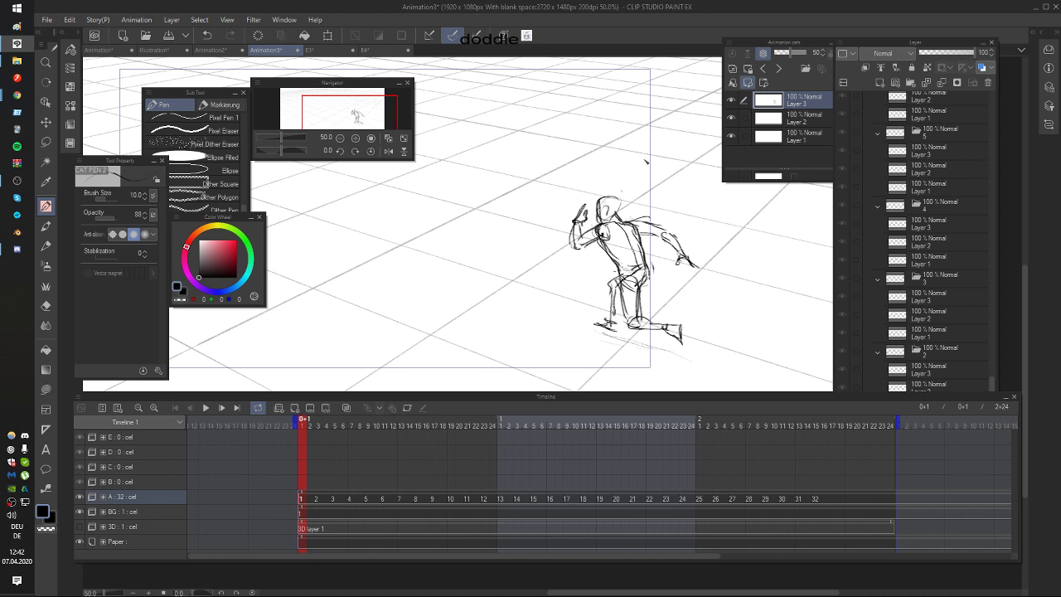
pyautogui.moveTo(643, 163); pyautogui.dragTo(625, 188)
pyautogui.moveTo(622, 172)
pyautogui.mouseDown()
pyautogui.moveTo(722, 259)
pyautogui.moveTo(684, 277)
pyautogui.mouseUp()
pyautogui.hotkey('ctrl', 'z')
pyautogui.hotkey('ctrl', 'z')
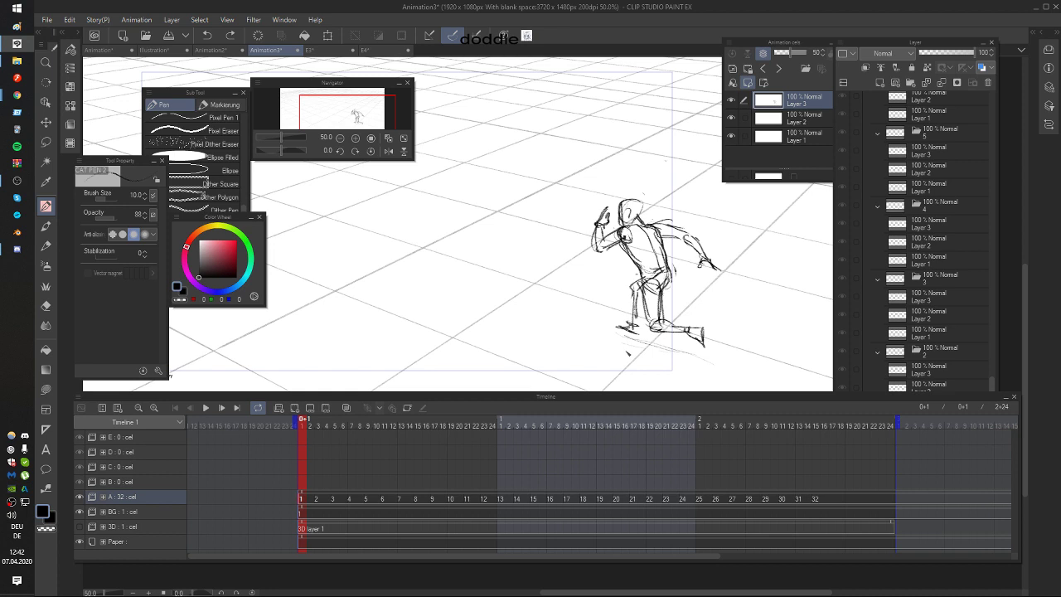
# Step: Hatch a light ground shadow below the figure's front foot on cel 1
pyautogui.moveTo(717, 292); pyautogui.dragTo(721, 278)
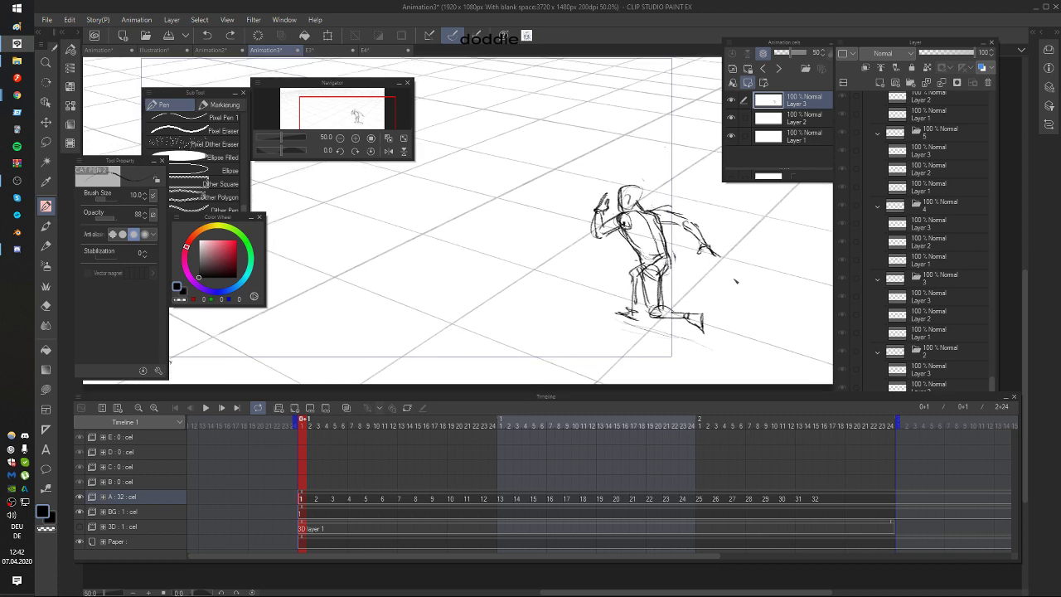
pyautogui.moveTo(615, 323)
pyautogui.mouseDown()
pyautogui.moveTo(691, 354)
pyautogui.moveTo(644, 339)
pyautogui.moveTo(686, 348)
pyautogui.moveTo(718, 338)
pyautogui.moveTo(634, 314)
pyautogui.moveTo(629, 332)
pyautogui.moveTo(660, 334)
pyautogui.mouseUp()
pyautogui.hotkey('ctrl', 'z')
pyautogui.hotkey('ctrl', 'z')
pyautogui.hotkey('ctrl', 'z')
pyautogui.moveTo(765, 322); pyautogui.dragTo(766, 322)
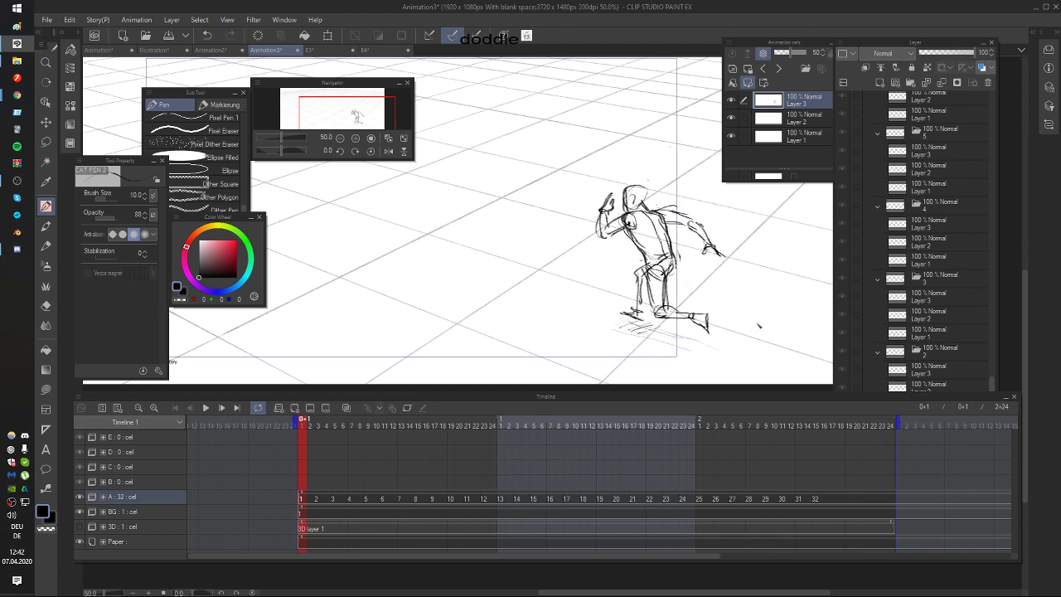
# Step: Enable onion skin for the timeline and advance to cel 2 on frame 3
pyautogui.press('Right')
pyautogui.press('Right')
pyautogui.press('Left')
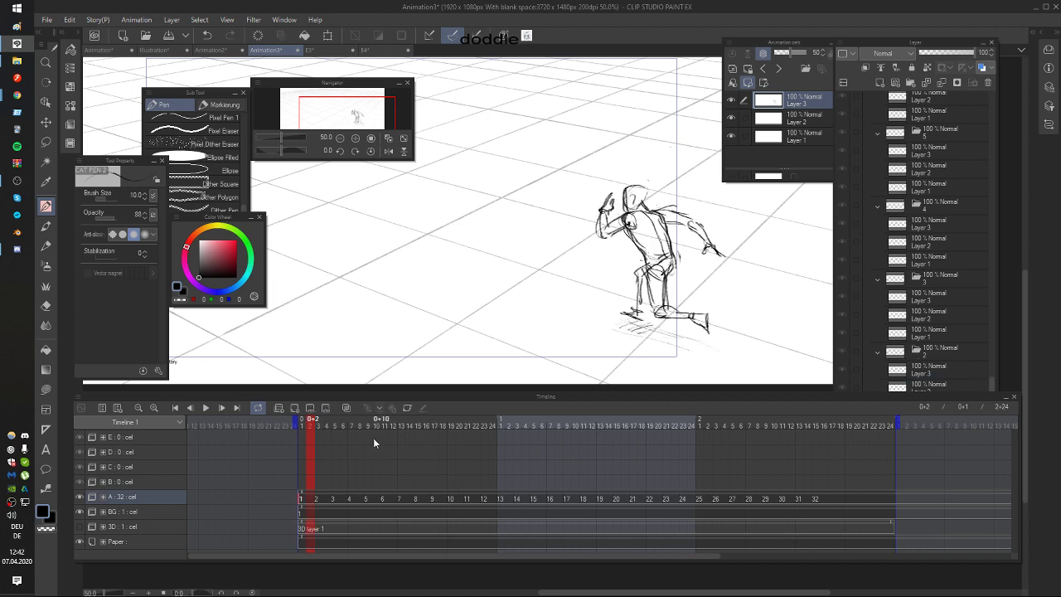
pyautogui.click(346, 408)
pyautogui.press('Right')
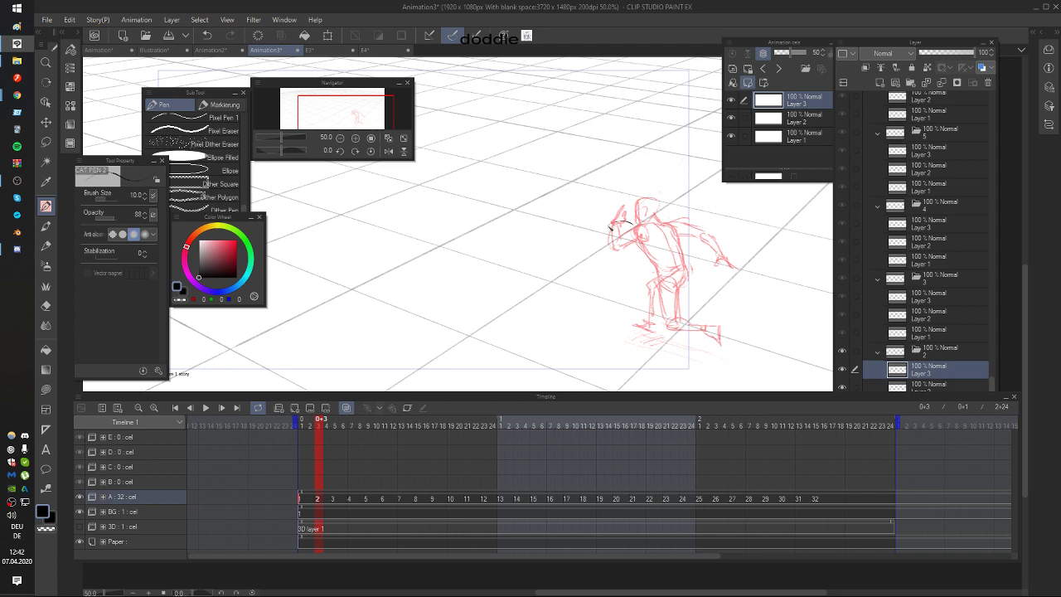
# Step: Sketch the torso's front line and round hip form of the next pose on cel 2, ahead of the onion-skinned figure
pyautogui.moveTo(611, 228); pyautogui.dragTo(628, 222)
pyautogui.hotkey('ctrl', 'z')
pyautogui.hotkey('ctrl', 'z')
pyautogui.moveTo(622, 223); pyautogui.dragTo(639, 222)
pyautogui.hotkey('ctrl', 'z')
pyautogui.hotkey('ctrl', 'z')
pyautogui.moveTo(659, 266)
pyautogui.mouseDown()
pyautogui.moveTo(642, 311)
pyautogui.moveTo(651, 268)
pyautogui.moveTo(661, 286)
pyautogui.moveTo(652, 267)
pyautogui.moveTo(659, 282)
pyautogui.moveTo(645, 278)
pyautogui.moveTo(647, 266)
pyautogui.moveTo(632, 272)
pyautogui.moveTo(651, 266)
pyautogui.moveTo(659, 276)
pyautogui.moveTo(648, 288)
pyautogui.moveTo(635, 270)
pyautogui.moveTo(644, 257)
pyautogui.moveTo(635, 230)
pyautogui.moveTo(689, 283)
pyautogui.mouseUp()
pyautogui.hotkey('ctrl', 'z')
pyautogui.hotkey('ctrl', 'z')
pyautogui.hotkey('ctrl', 'z')
pyautogui.hotkey('ctrl', 'z')
pyautogui.hotkey('ctrl', 'z')
# Step: Sketch the bent leg and foot on cel 2 and compare the pose with cel 1
pyautogui.moveTo(624, 283); pyautogui.dragTo(642, 317)
pyautogui.hotkey('ctrl', 'z')
pyautogui.moveTo(624, 282)
pyautogui.mouseDown()
pyautogui.moveTo(635, 326)
pyautogui.moveTo(666, 323)
pyautogui.mouseUp()
pyautogui.moveTo(705, 286)
pyautogui.mouseDown()
pyautogui.moveTo(695, 275)
pyautogui.moveTo(644, 312)
pyautogui.moveTo(691, 332)
pyautogui.moveTo(682, 302)
pyautogui.moveTo(683, 331)
pyautogui.mouseUp()
pyautogui.hotkey('ctrl', 'z')
pyautogui.hotkey('ctrl', 'z')
pyautogui.press(',')
pyautogui.press('.')
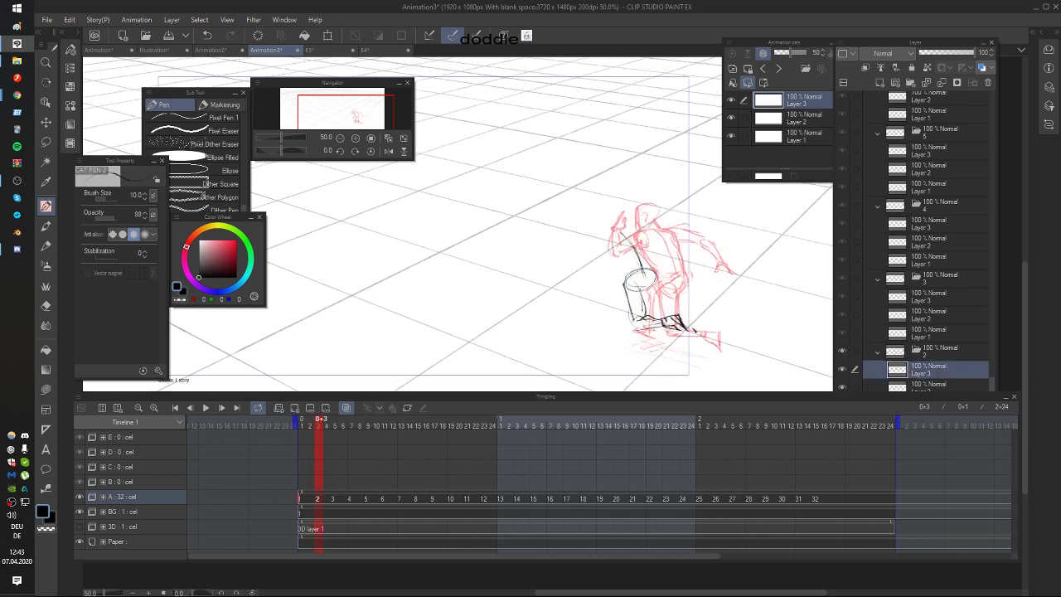
pyautogui.press(',')
pyautogui.press('.')
pyautogui.moveTo(661, 280); pyautogui.dragTo(654, 291)
pyautogui.press('Left')
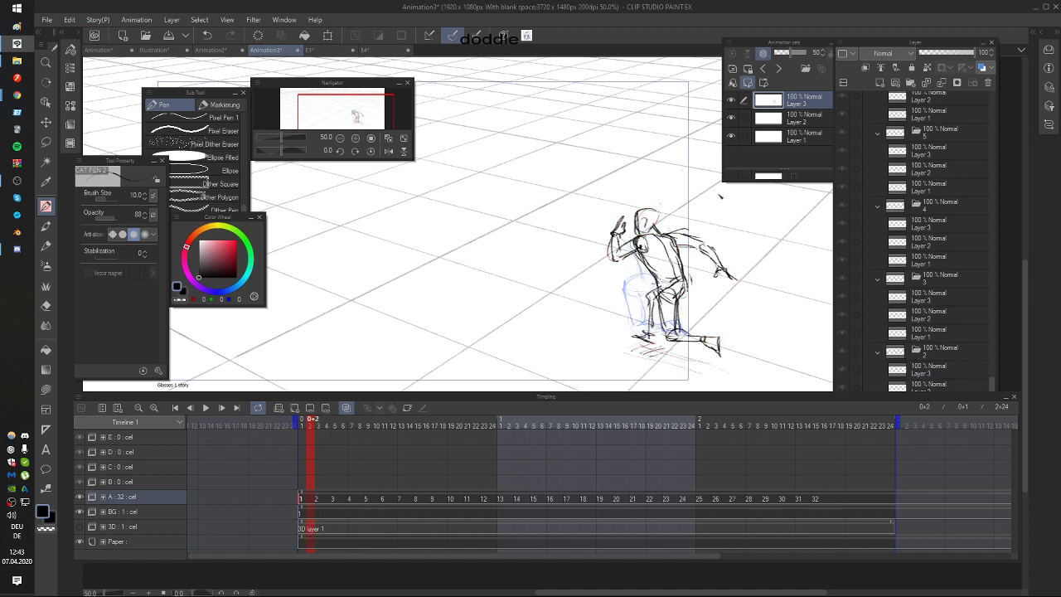
# Step: Sketch the shoulder line and forward-reaching arm on cel 2, flipping against cel 1 to check the movement
pyautogui.press('Right')
pyautogui.moveTo(605, 253); pyautogui.dragTo(591, 281)
pyautogui.press('Left')
pyautogui.press('Right')
pyautogui.hotkey('ctrl', 'z')
pyautogui.moveTo(607, 263)
pyautogui.mouseDown()
pyautogui.moveTo(595, 281)
pyautogui.moveTo(635, 249)
pyautogui.mouseUp()
pyautogui.press('Left')
pyautogui.press('Right')
pyautogui.press('Left')
pyautogui.press('Right')
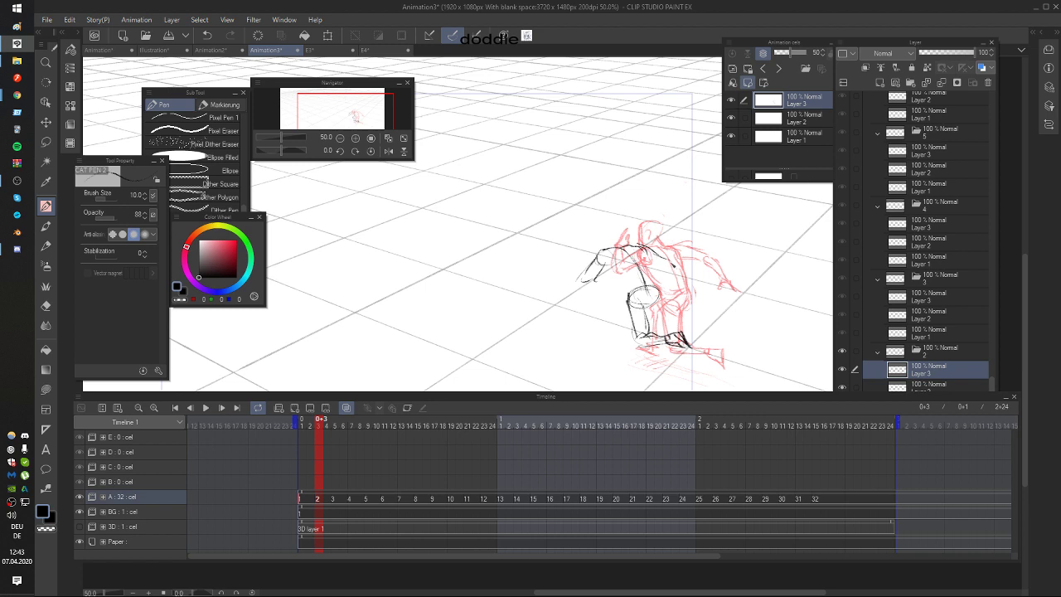
# Step: Sketch the back contour and the strokes under the foot on cel 2, flipping against cel 1 to check the spacing
pyautogui.moveTo(670, 264); pyautogui.dragTo(669, 290)
pyautogui.press('Left')
pyautogui.press('Right')
pyautogui.moveTo(643, 252)
pyautogui.mouseDown()
pyautogui.moveTo(660, 288)
pyautogui.moveTo(626, 294)
pyautogui.mouseUp()
pyautogui.press('Left')
pyautogui.press('Right')
pyautogui.press('Left')
pyautogui.press('Right')
pyautogui.moveTo(708, 279); pyautogui.dragTo(713, 265)
pyautogui.press('Left')
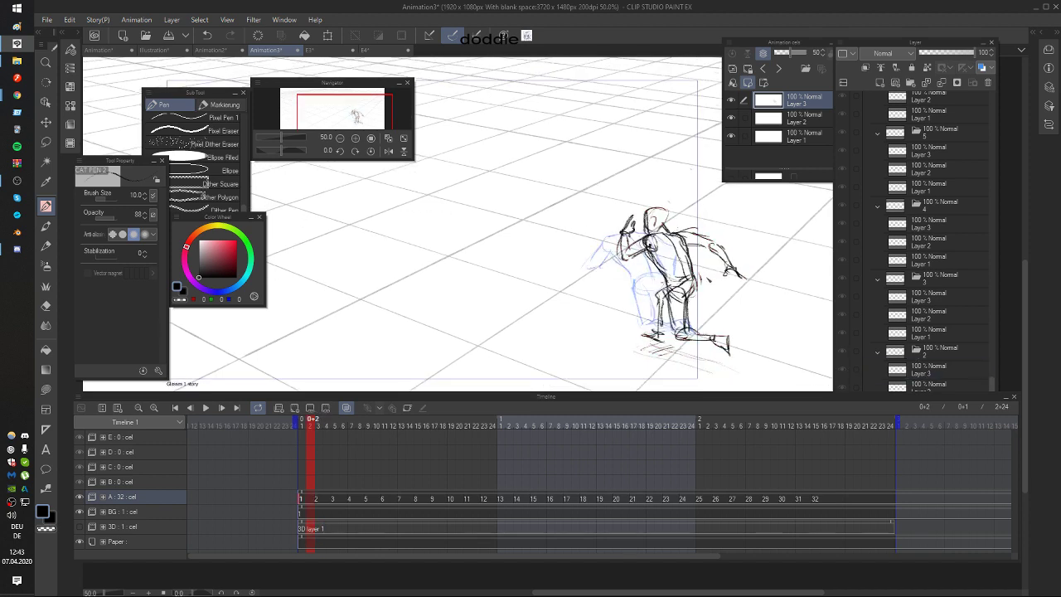
pyautogui.press('Right')
pyautogui.moveTo(644, 336); pyautogui.dragTo(664, 344)
pyautogui.press('Left')
pyautogui.press('Right')
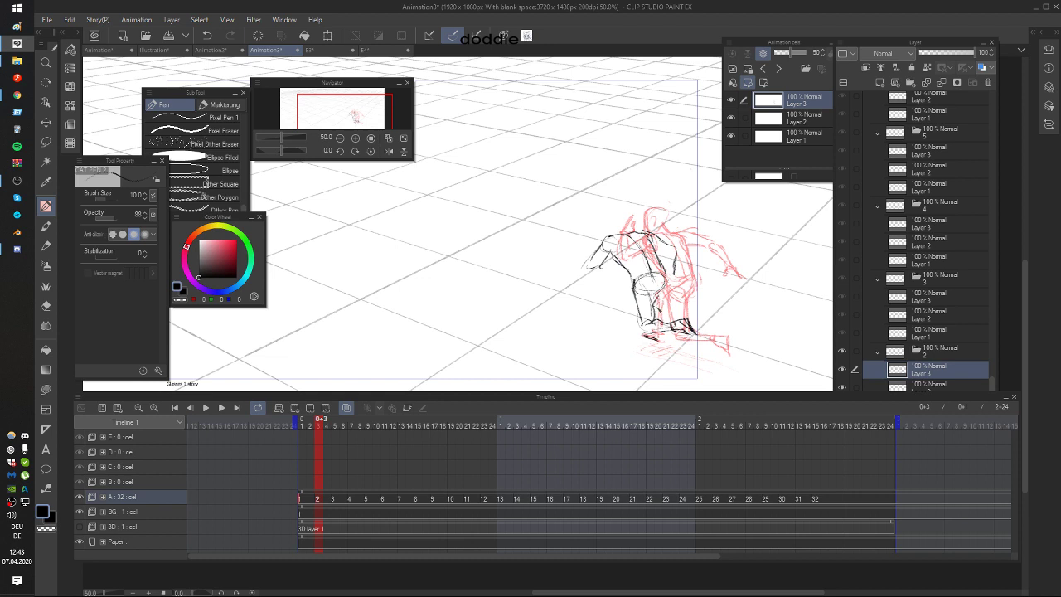
# Step: Redraw the front arm on cel 2 with its forearm and hand raised, and start the head's outline
pyautogui.press('Left')
pyautogui.moveTo(654, 308)
pyautogui.mouseDown()
pyautogui.moveTo(659, 327)
pyautogui.moveTo(659, 307)
pyautogui.mouseUp()
pyautogui.press('Right')
pyautogui.press('Left')
pyautogui.press('Right')
pyautogui.press('Left')
pyautogui.press('Right')
pyautogui.moveTo(633, 273)
pyautogui.mouseDown()
pyautogui.moveTo(634, 283)
pyautogui.moveTo(580, 284)
pyautogui.moveTo(587, 247)
pyautogui.moveTo(583, 262)
pyautogui.moveTo(622, 235)
pyautogui.moveTo(602, 234)
pyautogui.moveTo(601, 246)
pyautogui.moveTo(620, 243)
pyautogui.mouseUp()
pyautogui.press('Left')
pyautogui.press('Right')
pyautogui.press('Left')
pyautogui.press('Right')
pyautogui.press('Left')
pyautogui.press('Right')
pyautogui.press('Left')
pyautogui.press('Right')
pyautogui.hotkey('ctrl', 'z')
pyautogui.press('Left')
pyautogui.press('Right')
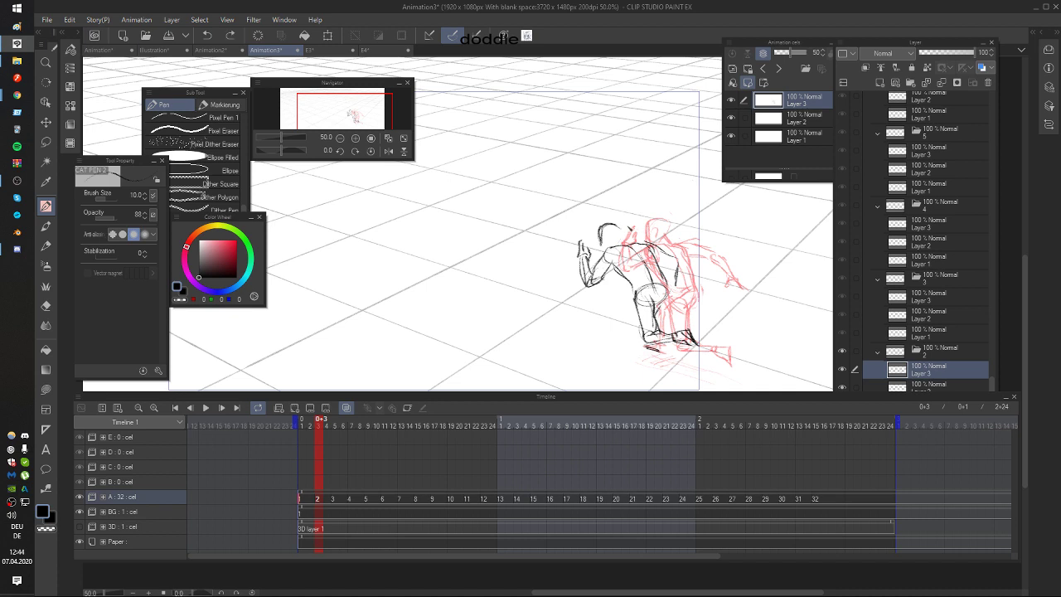
# Step: Sketch the head with its face guide on cel 2 and compare the pose with cel 1
pyautogui.hotkey('ctrl', 'z')
pyautogui.press('Left')
pyautogui.moveTo(629, 226)
pyautogui.mouseDown()
pyautogui.moveTo(628, 238)
pyautogui.moveTo(606, 247)
pyautogui.mouseUp()
pyautogui.press('Right')
pyautogui.press('Left')
pyautogui.press('Right')
pyautogui.press('Left')
pyautogui.press('Right')
pyautogui.press('Left')
pyautogui.press('Right')
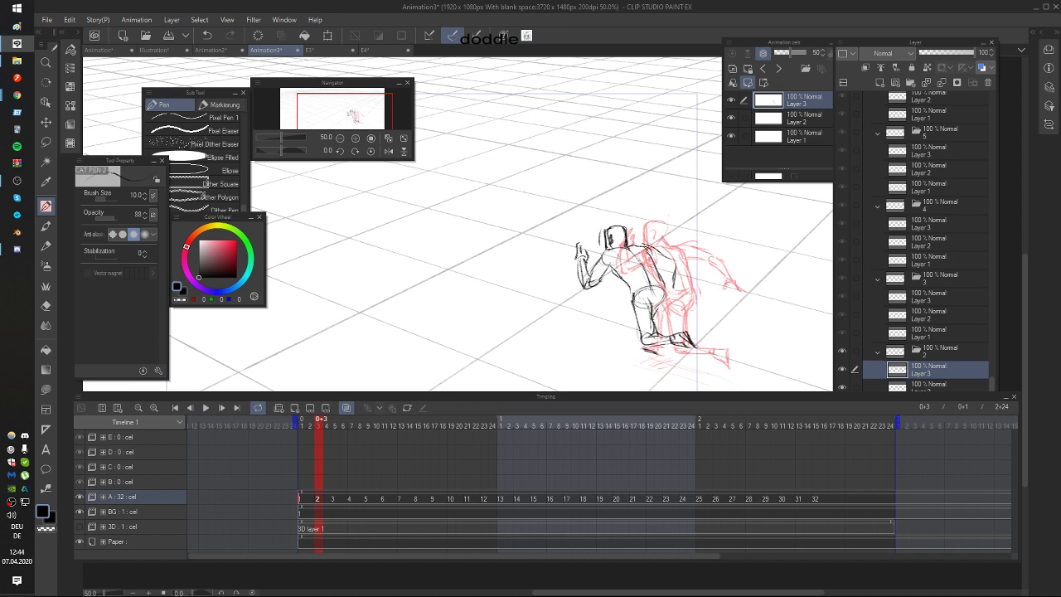
pyautogui.press('Left')
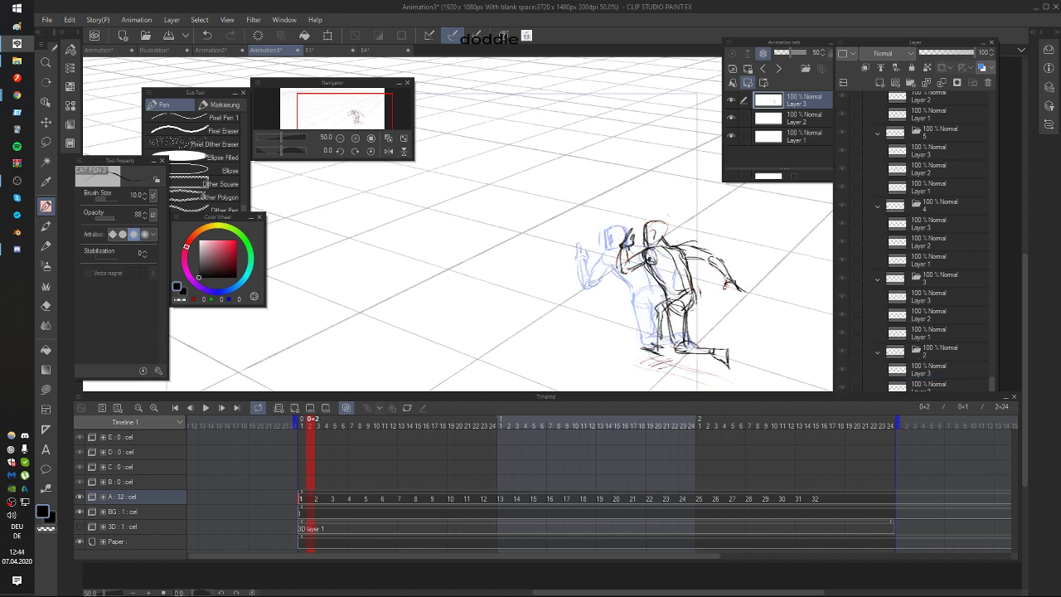
pyautogui.press('Right')
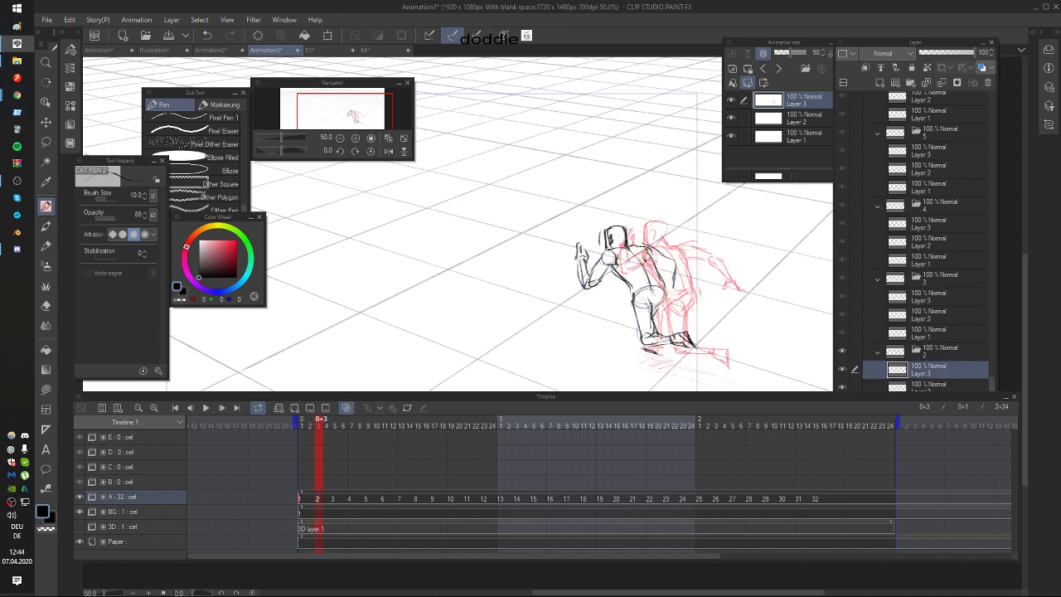
pyautogui.press('Left')
pyautogui.press('Right')
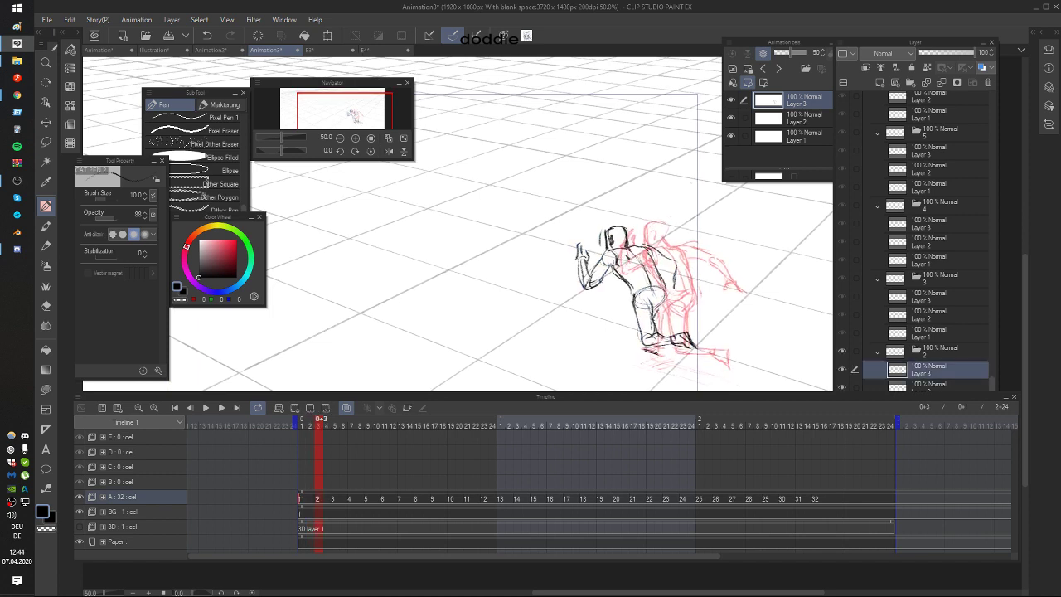
pyautogui.press('Left')
pyautogui.press('Right')
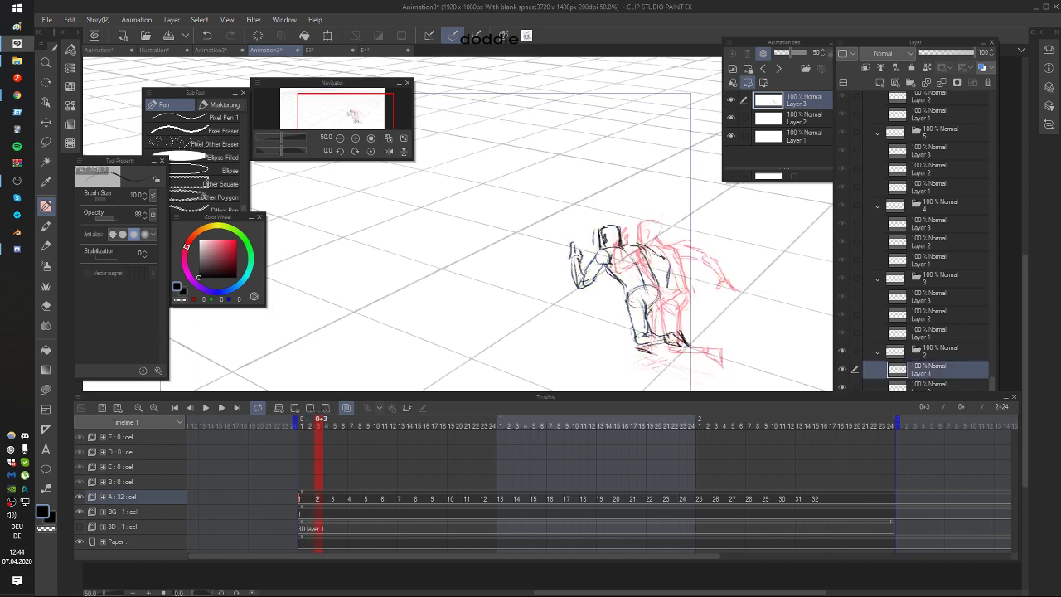
# Step: Sketch the rear arm bent behind the torso on cel 2, checking it against cel 1
pyautogui.moveTo(667, 266); pyautogui.dragTo(662, 291)
pyautogui.press('Left')
pyautogui.press('Right')
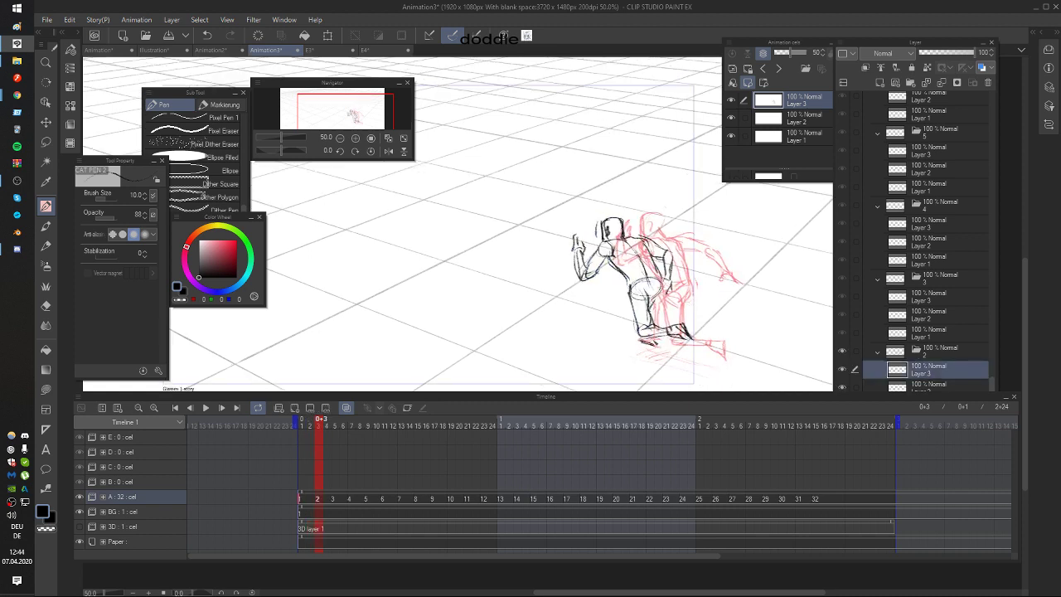
pyautogui.press('Left')
pyautogui.press('Right')
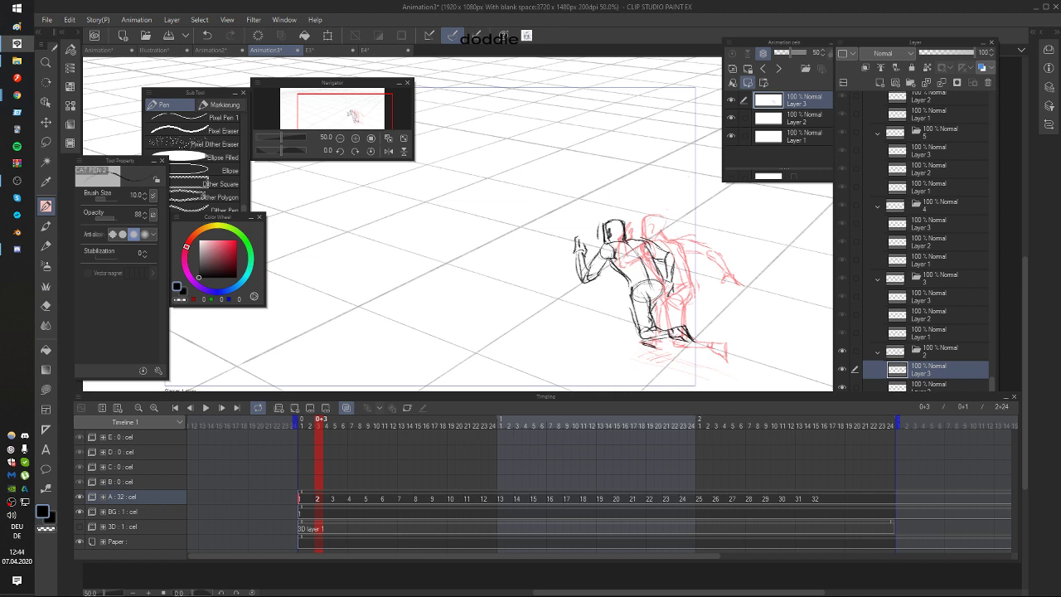
pyautogui.press('Left')
pyautogui.press('Right')
pyautogui.moveTo(631, 297); pyautogui.dragTo(636, 311)
pyautogui.hotkey('ctrl', 'z')
pyautogui.hotkey('ctrl', 'z')
pyautogui.press('Left')
pyautogui.press('Right')
pyautogui.moveTo(715, 318)
pyautogui.mouseDown()
pyautogui.moveTo(734, 326)
pyautogui.moveTo(714, 337)
pyautogui.mouseUp()
# Step: Advance to cel 3 on frame 5 and sketch the leading shoulder arc and arm, flipping against the previous frame
pyautogui.press('Right')
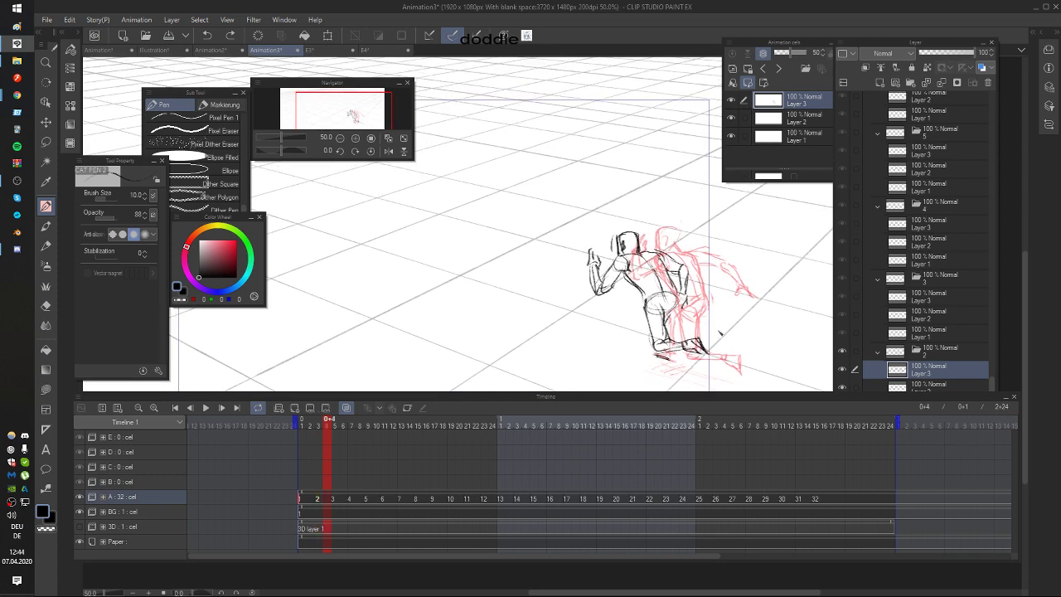
pyautogui.press('Right')
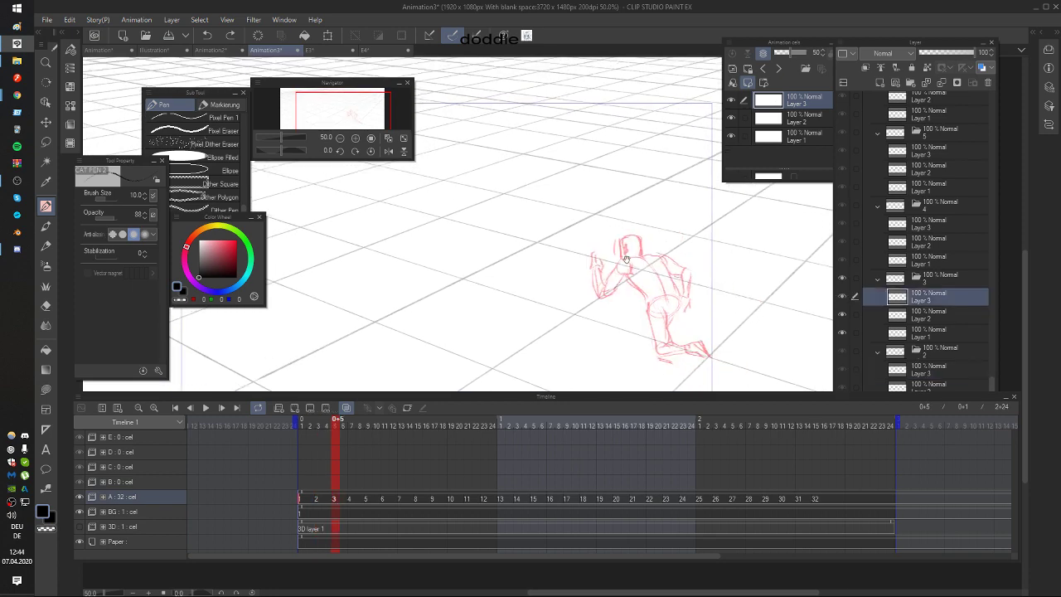
pyautogui.press('Left')
pyautogui.press('Right')
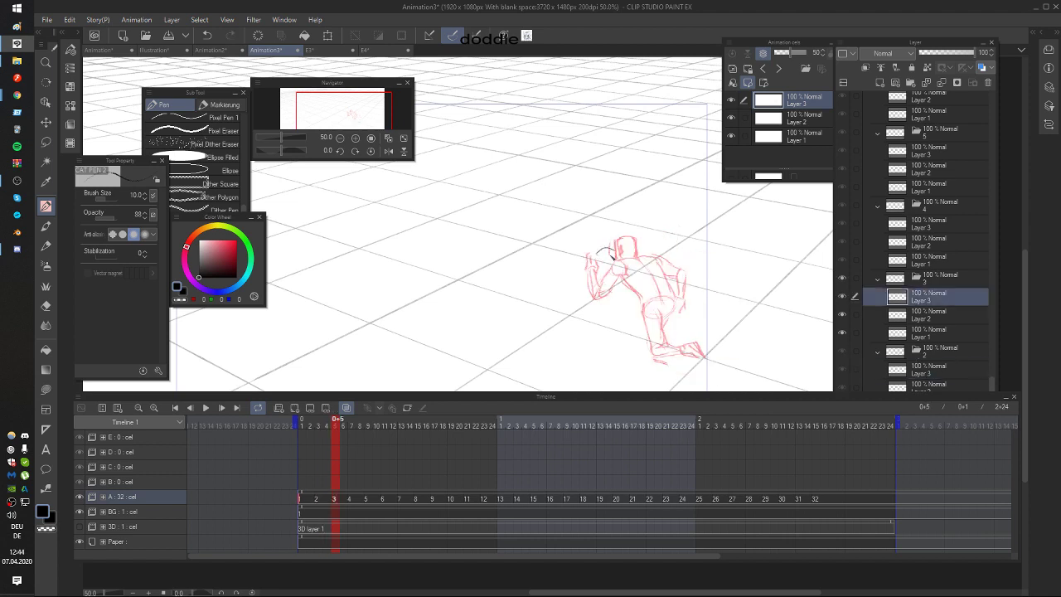
pyautogui.moveTo(597, 253)
pyautogui.mouseDown()
pyautogui.moveTo(633, 254)
pyautogui.moveTo(608, 249)
pyautogui.moveTo(598, 261)
pyautogui.moveTo(619, 276)
pyautogui.moveTo(608, 279)
pyautogui.moveTo(612, 299)
pyautogui.mouseUp()
pyautogui.press('Left')
pyautogui.press('Right')
pyautogui.press('Left')
pyautogui.press('Right')
pyautogui.press('Left')
pyautogui.press('Right')
pyautogui.press('Left')
pyautogui.press('Right')
# Step: Reinforce the shoulder line on cel 3 and try a stroke for the lower body
pyautogui.moveTo(601, 254); pyautogui.dragTo(627, 243)
pyautogui.moveTo(618, 258); pyautogui.dragTo(629, 250)
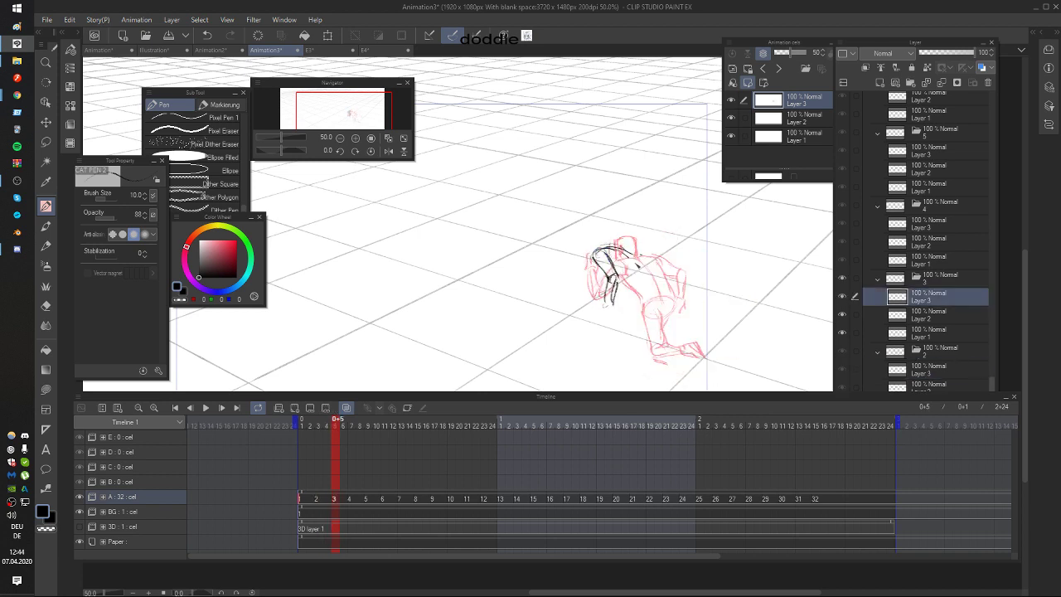
pyautogui.press('Left')
pyautogui.press('Right')
pyautogui.moveTo(698, 285); pyautogui.dragTo(697, 287)
pyautogui.moveTo(618, 301)
pyautogui.mouseDown()
pyautogui.moveTo(626, 324)
pyautogui.moveTo(674, 348)
pyautogui.moveTo(657, 320)
pyautogui.mouseUp()
pyautogui.hotkey('ctrl', 'z')
# Step: Return to cel 2 and erase the old leg below the hips
pyautogui.press('Left')
pyautogui.press('Left')
pyautogui.press('Left')
pyautogui.press('Right')
pyautogui.press('e')
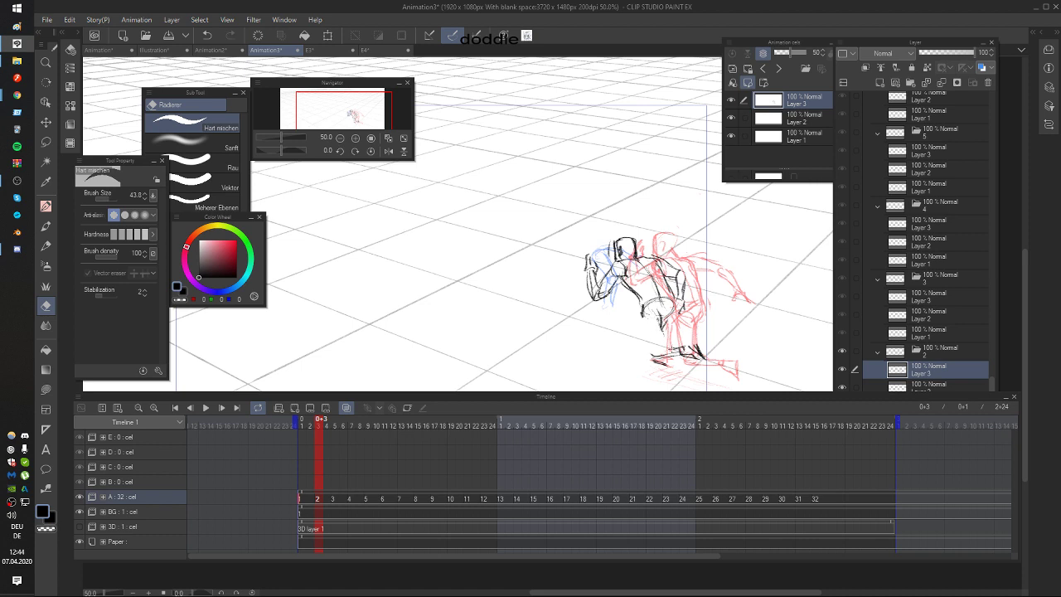
pyautogui.moveTo(695, 349)
pyautogui.mouseDown()
pyautogui.moveTo(661, 330)
pyautogui.moveTo(682, 353)
pyautogui.mouseUp()
# Step: Sketch the front thigh on cel 2 lifted forward to the knee, flipping against cel 1
pyautogui.moveTo(664, 302)
pyautogui.mouseDown()
pyautogui.moveTo(642, 306)
pyautogui.moveTo(671, 292)
pyautogui.moveTo(633, 321)
pyautogui.moveTo(678, 299)
pyautogui.moveTo(613, 336)
pyautogui.mouseUp()
pyautogui.press('p')
pyautogui.press('Left')
pyautogui.press('Right')
pyautogui.hotkey('ctrl', 'z')
pyautogui.press('Left')
pyautogui.press('Right')
pyautogui.moveTo(634, 309)
pyautogui.mouseDown()
pyautogui.moveTo(616, 332)
pyautogui.moveTo(625, 343)
pyautogui.mouseUp()
pyautogui.press('Left')
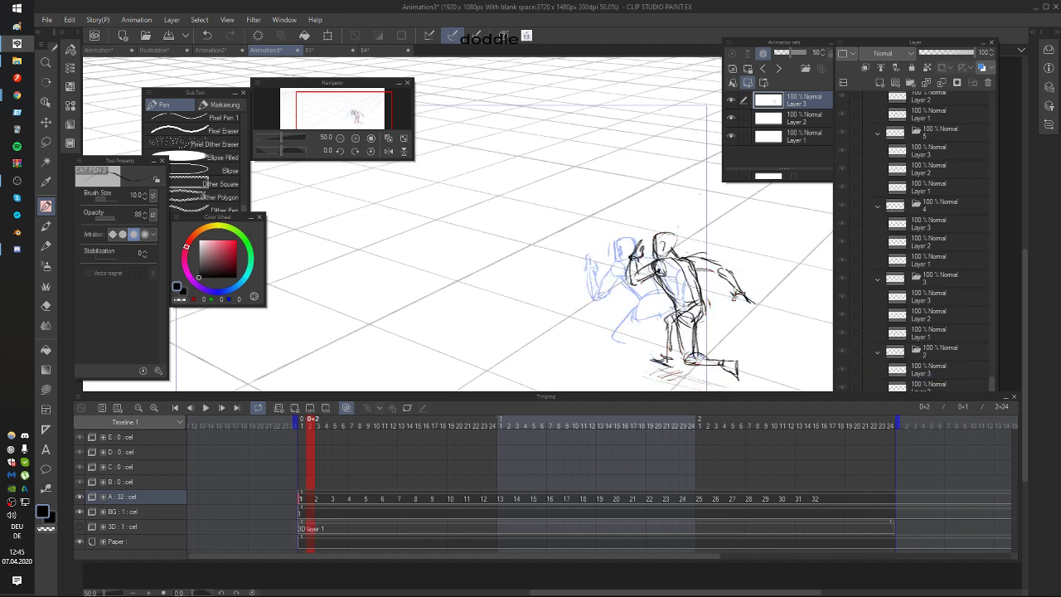
pyautogui.press('Right')
pyautogui.hotkey('ctrl', 'z')
pyautogui.press('Left')
pyautogui.press('Right')
# Step: Sketch the front leg's shin and foot folded back under the knee on cel 2, checking against cel 1
pyautogui.moveTo(633, 317)
pyautogui.mouseDown()
pyautogui.moveTo(628, 336)
pyautogui.moveTo(666, 349)
pyautogui.mouseUp()
pyautogui.press('Left')
pyautogui.press('Right')
pyautogui.press('Left')
pyautogui.press('Right')
pyautogui.press('Left')
pyautogui.press('Right')
pyautogui.press('Left')
pyautogui.press('Right')
pyautogui.moveTo(662, 346)
pyautogui.mouseDown()
pyautogui.moveTo(666, 364)
pyautogui.moveTo(661, 354)
pyautogui.mouseUp()
pyautogui.press('Left')
pyautogui.press('Right')
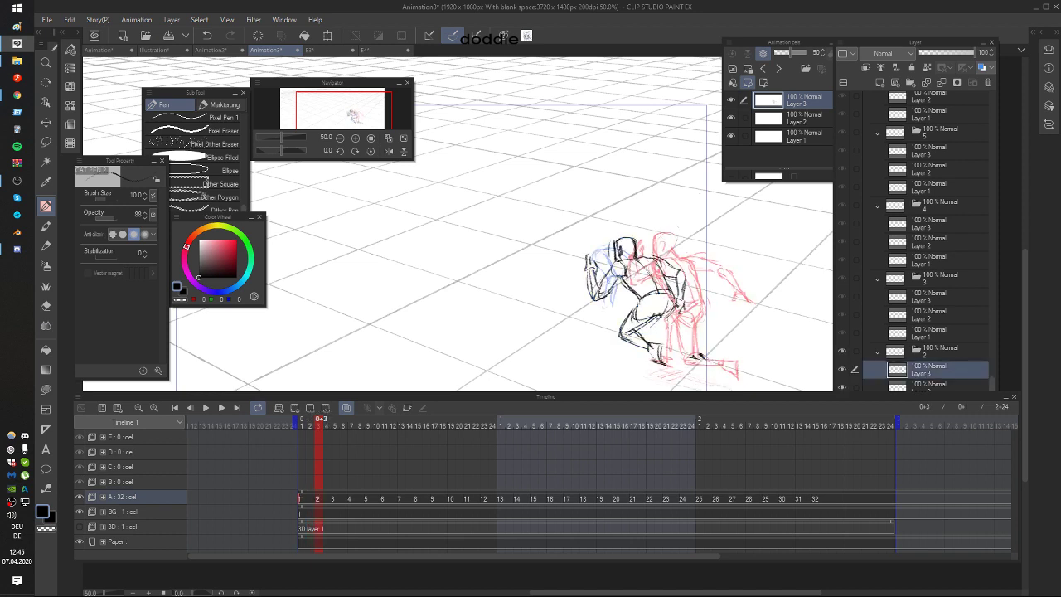
# Step: Sketch the rear leg on cel 2 from the hip down to its foot
pyautogui.moveTo(677, 303); pyautogui.dragTo(660, 330)
pyautogui.moveTo(663, 332); pyautogui.dragTo(660, 342)
pyautogui.hotkey('ctrl', 'z')
pyautogui.moveTo(678, 305)
pyautogui.mouseDown()
pyautogui.moveTo(651, 327)
pyautogui.moveTo(669, 365)
pyautogui.moveTo(688, 336)
pyautogui.mouseUp()
pyautogui.press('Left')
pyautogui.press('Right')
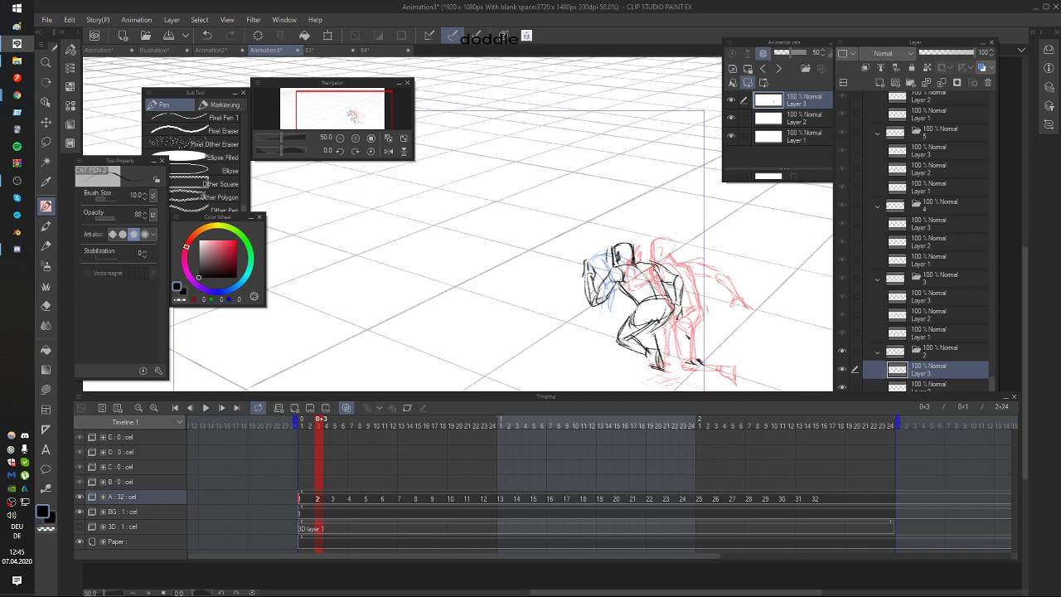
pyautogui.moveTo(688, 336); pyautogui.dragTo(674, 345)
pyautogui.press('Left')
pyautogui.press('Right')
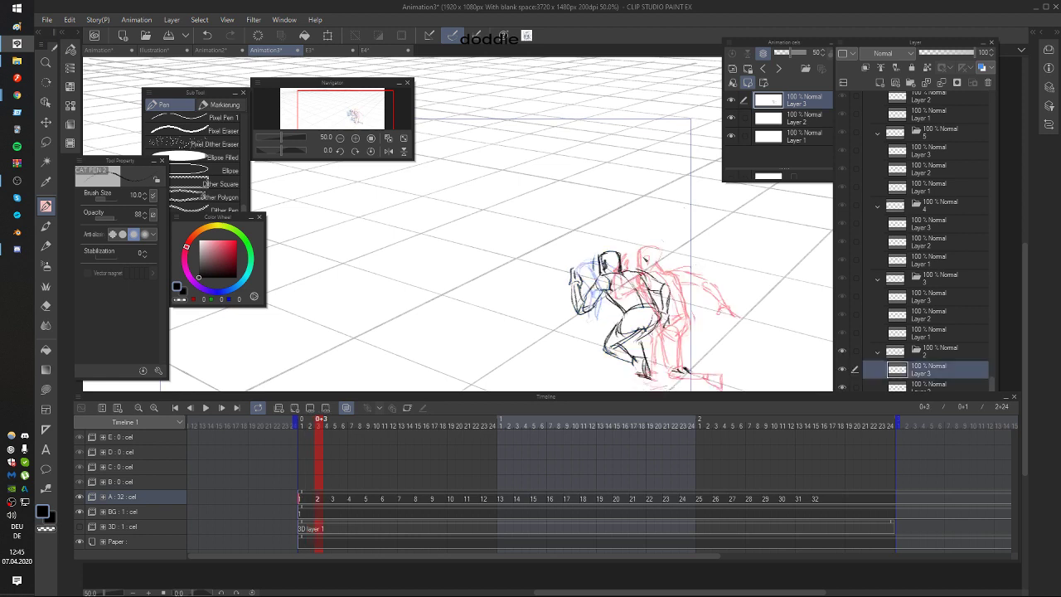
pyautogui.moveTo(607, 289)
pyautogui.mouseDown()
pyautogui.moveTo(626, 308)
pyautogui.moveTo(658, 306)
pyautogui.moveTo(661, 319)
pyautogui.mouseUp()
pyautogui.hotkey('ctrl', 'z')
pyautogui.moveTo(641, 274); pyautogui.dragTo(658, 314)
pyautogui.hotkey('ctrl', 'z')
pyautogui.hotkey('ctrl', 'z')
pyautogui.press('Left')
pyautogui.press('Right')
# Step: Refine the hip and front thigh contour on cel 2 and compare it with cel 1
pyautogui.moveTo(682, 279); pyautogui.dragTo(684, 283)
pyautogui.moveTo(630, 309); pyautogui.dragTo(625, 330)
pyautogui.press('Left')
pyautogui.press('Right')
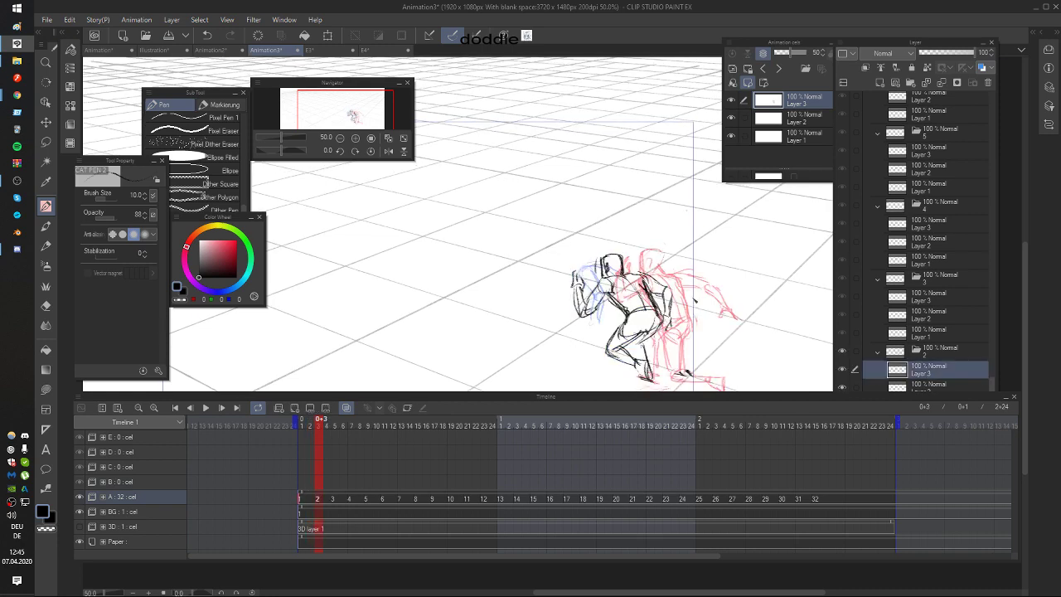
pyautogui.moveTo(693, 302); pyautogui.dragTo(704, 300)
pyautogui.press('Left')
pyautogui.hotkey('ctrl', 'Right')
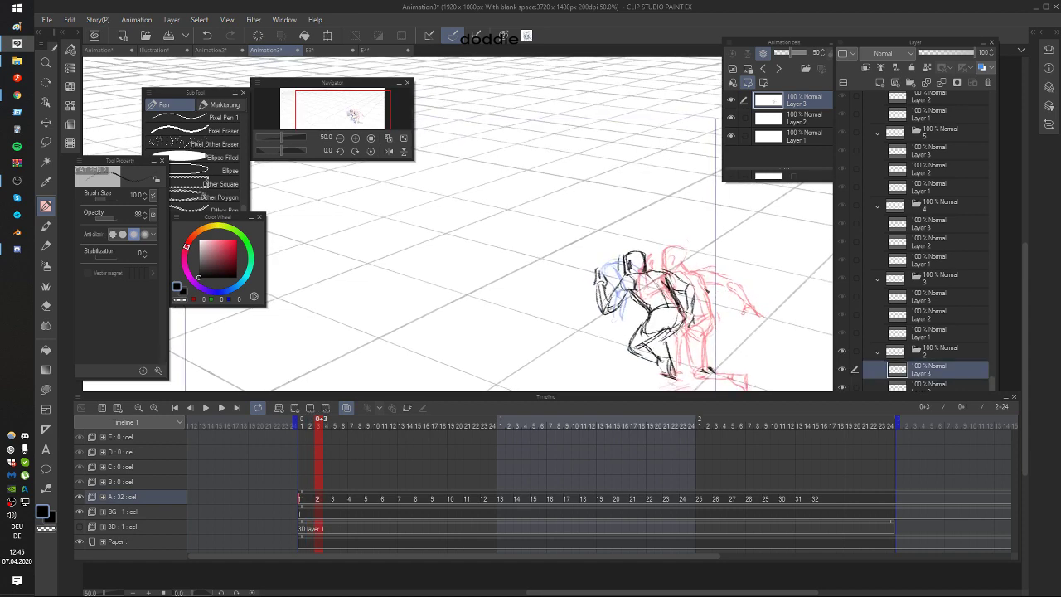
# Step: Lasso the figure's head, arms and torso on cel 2, transform them slightly against the legs, and deselect
pyautogui.moveTo(624, 242); pyautogui.dragTo(663, 249)
pyautogui.hotkey('ctrl', 'z')
pyautogui.hotkey('ctrl', 'z')
pyautogui.press('m')
pyautogui.moveTo(695, 321)
pyautogui.mouseDown()
pyautogui.moveTo(634, 245)
pyautogui.moveTo(654, 326)
pyautogui.moveTo(668, 286)
pyautogui.moveTo(663, 294)
pyautogui.mouseUp()
pyautogui.click(685, 348)
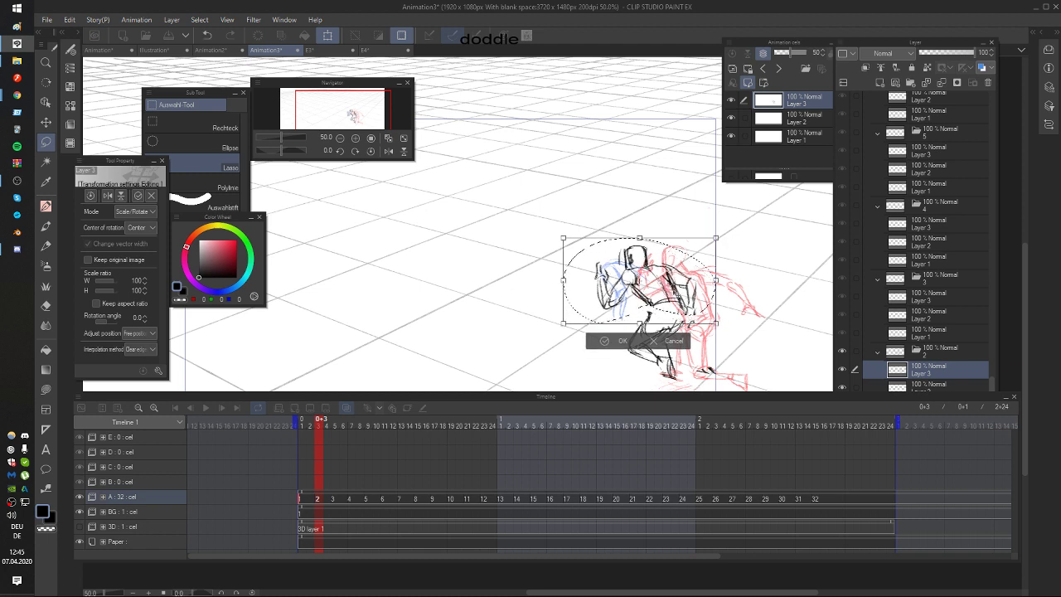
pyautogui.moveTo(643, 353); pyautogui.dragTo(645, 353)
pyautogui.click(604, 342)
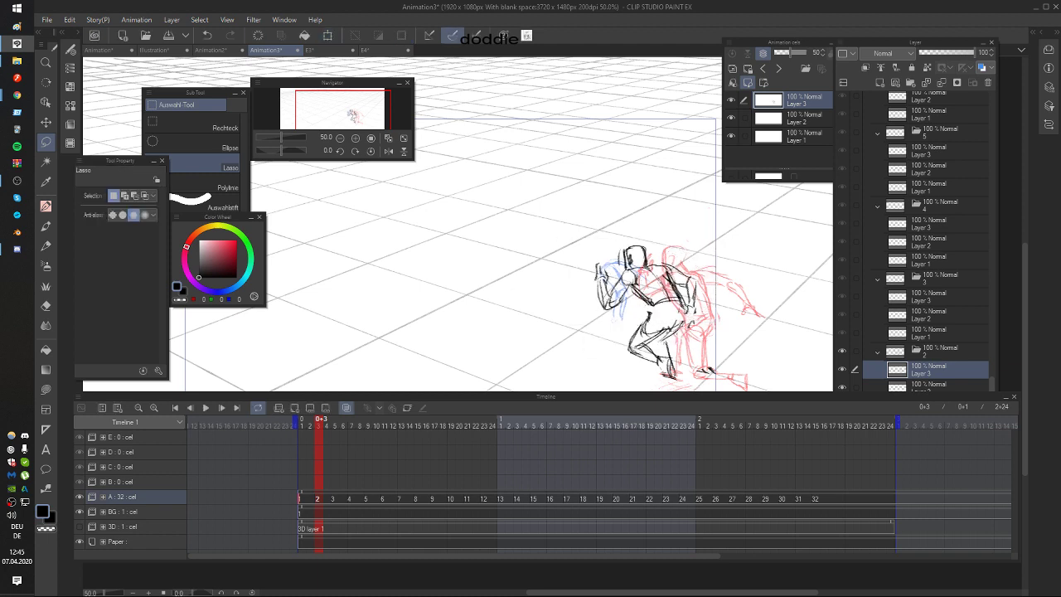
pyautogui.hotkey('ctrl', 'd')
pyautogui.press('p')
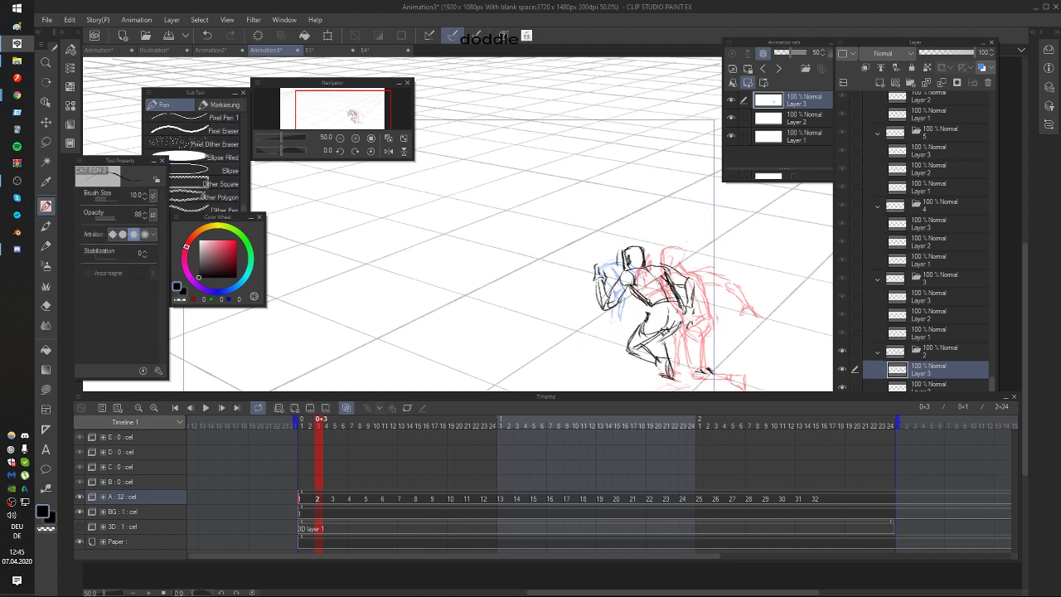
# Step: Redraw the waist line joining the torso to the hips on cel 2, flipping between frames to check the motion
pyautogui.moveTo(647, 304); pyautogui.dragTo(655, 320)
pyautogui.press(',')
pyautogui.press('.')
pyautogui.moveTo(705, 294)
pyautogui.mouseDown()
pyautogui.moveTo(653, 357)
pyautogui.moveTo(710, 335)
pyautogui.moveTo(725, 350)
pyautogui.mouseUp()
pyautogui.press(',')
pyautogui.press('.')
pyautogui.press(',')
pyautogui.press('.')
pyautogui.press(',')
pyautogui.press('.')
pyautogui.press(',')
pyautogui.press('.')
pyautogui.press(',')
pyautogui.press('Right')
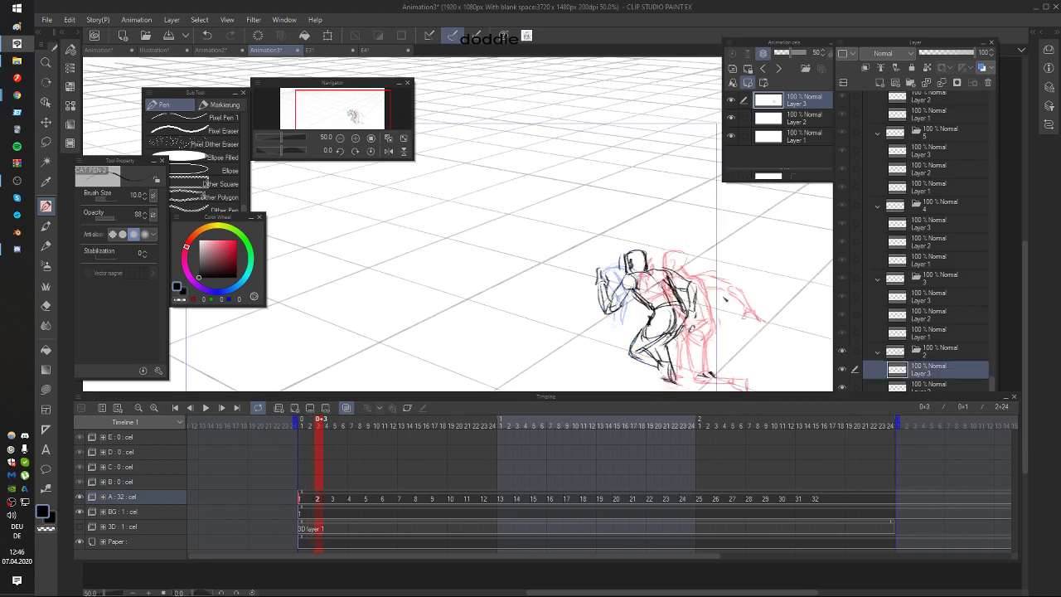
# Step: Sketch the head above the shoulder on cel 3, flipping to cel 2 to compare its placement
pyautogui.press('Right')
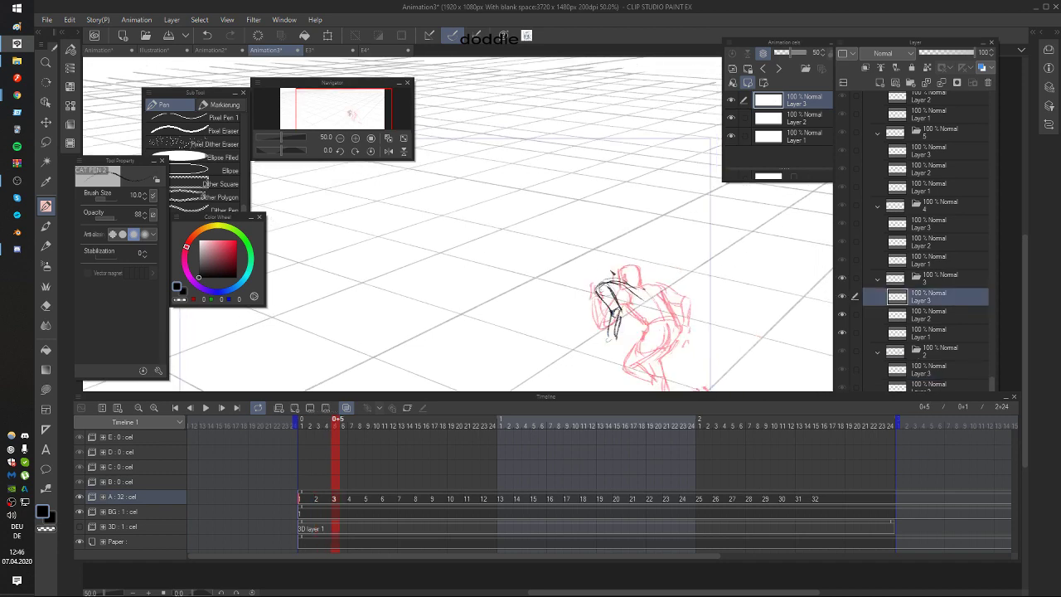
pyautogui.moveTo(599, 261); pyautogui.dragTo(599, 276)
pyautogui.moveTo(597, 261)
pyautogui.mouseDown()
pyautogui.moveTo(607, 255)
pyautogui.moveTo(615, 271)
pyautogui.mouseUp()
pyautogui.moveTo(602, 260)
pyautogui.mouseDown()
pyautogui.moveTo(597, 268)
pyautogui.moveTo(617, 269)
pyautogui.mouseUp()
pyautogui.moveTo(615, 260)
pyautogui.mouseDown()
pyautogui.moveTo(619, 281)
pyautogui.moveTo(605, 268)
pyautogui.mouseUp()
pyautogui.press('Left')
pyautogui.press('Right')
pyautogui.hotkey('ctrl', 'z')
pyautogui.moveTo(599, 267)
pyautogui.mouseDown()
pyautogui.moveTo(603, 283)
pyautogui.moveTo(595, 268)
pyautogui.moveTo(617, 259)
pyautogui.mouseUp()
pyautogui.hotkey('ctrl', 'z')
pyautogui.press('Left')
pyautogui.press('Right')
# Step: Extend the front arm on cel 3 down through the forearm to the hand and check it against cel 2
pyautogui.moveTo(613, 258); pyautogui.dragTo(613, 355)
pyautogui.press('Left')
pyautogui.press('Right')
pyautogui.press('Left')
pyautogui.press('Right')
pyautogui.press('Left')
pyautogui.press('Right')
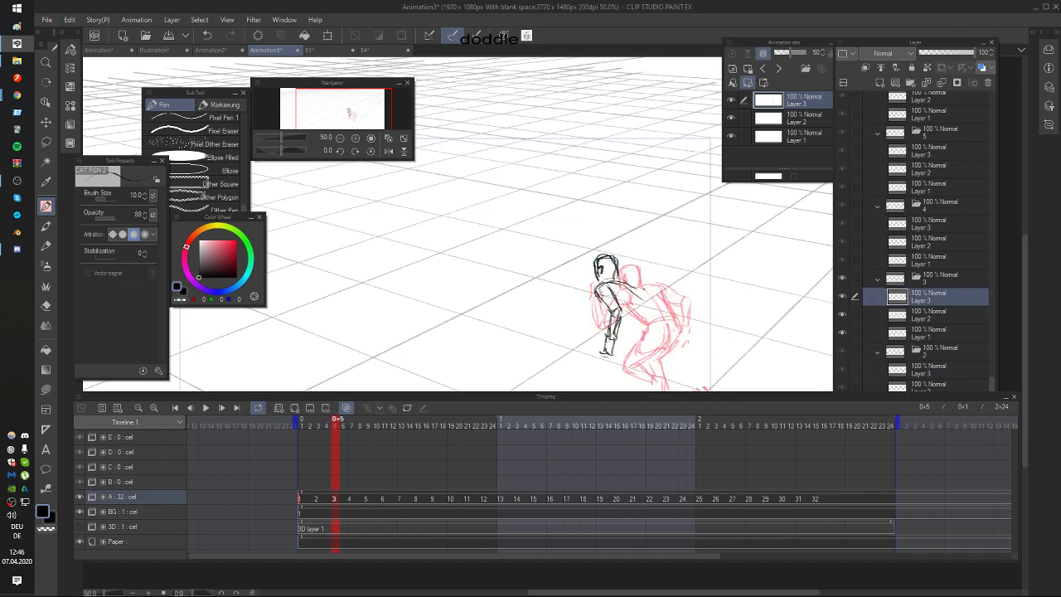
pyautogui.press('Left')
pyautogui.press('Right')
# Step: Sketch the leaning torso from the shoulders back toward the hips on cel 3, undoing unwanted strokes
pyautogui.moveTo(623, 282)
pyautogui.mouseDown()
pyautogui.moveTo(656, 307)
pyautogui.moveTo(637, 294)
pyautogui.moveTo(655, 309)
pyautogui.moveTo(639, 332)
pyautogui.moveTo(659, 314)
pyautogui.moveTo(677, 341)
pyautogui.mouseUp()
pyautogui.hotkey('ctrl', 'z')
pyautogui.press('Left')
pyautogui.press('Right')
pyautogui.hotkey('ctrl', 'z')
pyautogui.hotkey('ctrl', 'z')
pyautogui.hotkey('ctrl', 'z')
pyautogui.press('Left')
pyautogui.press('Right')
# Step: Move the whole cel 3 drawing slightly farther ahead of the figure on cel 2
pyautogui.press('k')
pyautogui.press('Left')
pyautogui.press('Right')
pyautogui.press('p')
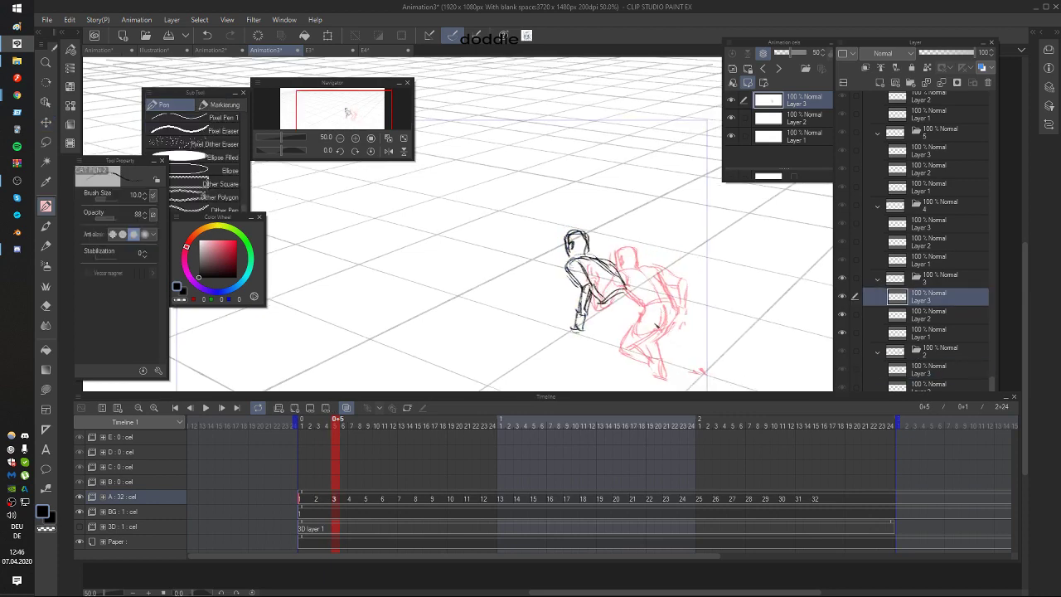
# Step: Sketch the bent front leg on cel 3 with its raised thigh, shin and foot, comparing it with cel 2
pyautogui.press('Left')
pyautogui.press('Right')
pyautogui.moveTo(615, 316)
pyautogui.mouseDown()
pyautogui.moveTo(606, 325)
pyautogui.moveTo(624, 322)
pyautogui.moveTo(595, 324)
pyautogui.mouseUp()
pyautogui.press('Left')
pyautogui.press('Right')
pyautogui.press('Left')
pyautogui.press('Right')
pyautogui.moveTo(617, 325); pyautogui.dragTo(608, 347)
pyautogui.press('Left')
pyautogui.press('Right')
pyautogui.press('Left')
pyautogui.press('Right')
pyautogui.moveTo(625, 289); pyautogui.dragTo(656, 348)
pyautogui.hotkey('ctrl', 'z')
pyautogui.hotkey('ctrl', 'z')
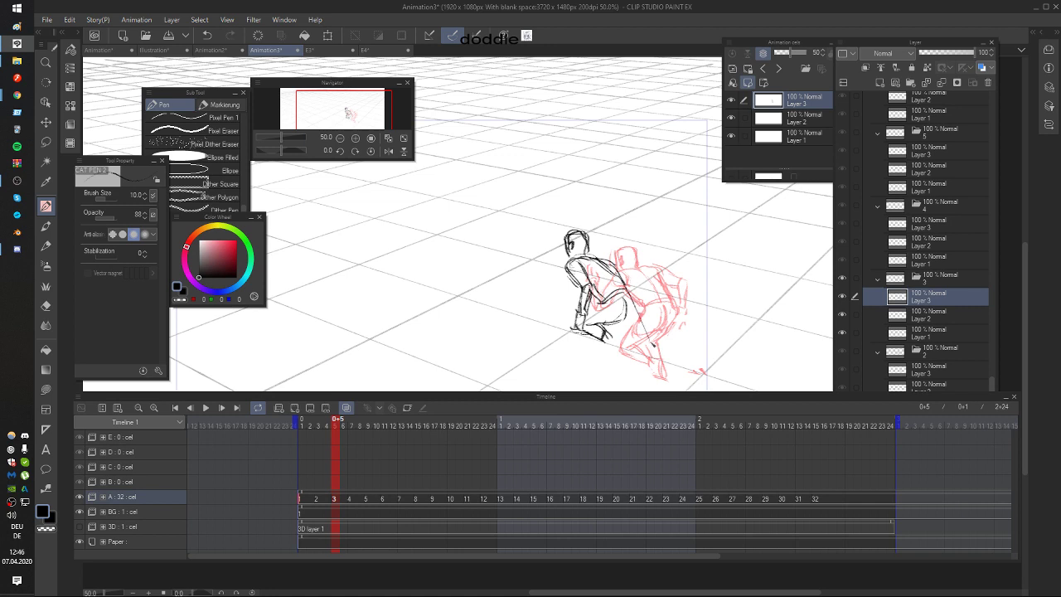
pyautogui.moveTo(634, 306); pyautogui.dragTo(664, 378)
pyautogui.hotkey('ctrl', 'z')
pyautogui.hotkey('ctrl', 'z')
pyautogui.hotkey('ctrl', 'z')
# Step: Draw the rear leg on cel 3 stretched back from the hip to the ground
pyautogui.moveTo(626, 290); pyautogui.dragTo(643, 331)
pyautogui.moveTo(628, 290); pyautogui.dragTo(664, 375)
pyautogui.moveTo(647, 340); pyautogui.dragTo(667, 380)
pyautogui.press('Left')
pyautogui.press('Right')
pyautogui.moveTo(693, 268); pyautogui.dragTo(697, 275)
pyautogui.press('Left')
pyautogui.press('Right')
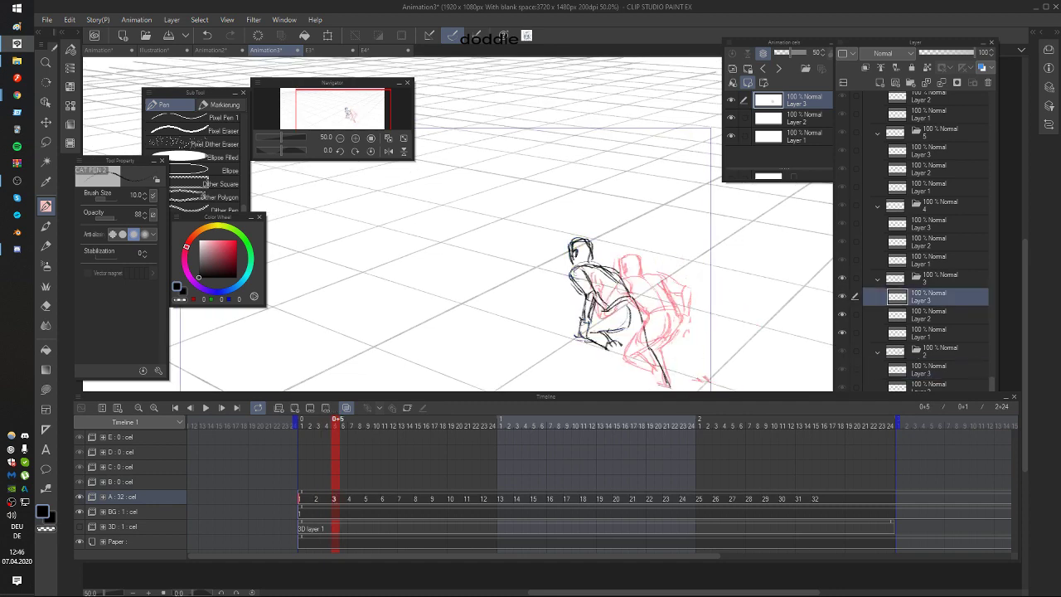
# Step: Extend the front leg's foot downward on cel 3 and refine its shin, flipping to cel 2 to check
pyautogui.moveTo(611, 350)
pyautogui.mouseDown()
pyautogui.moveTo(627, 342)
pyautogui.moveTo(612, 366)
pyautogui.mouseUp()
pyautogui.press('Left')
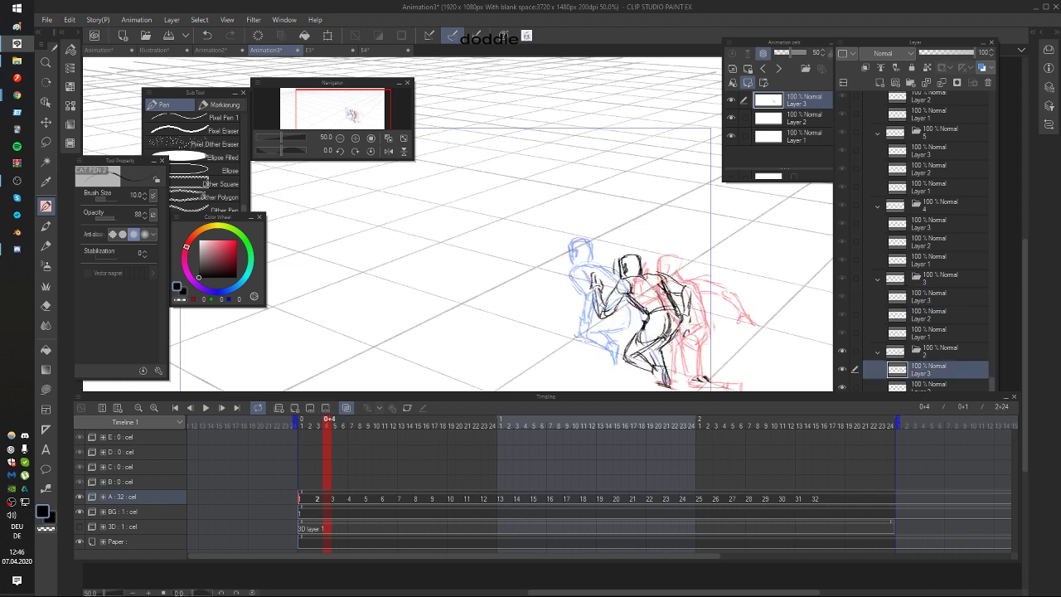
pyautogui.press('Right')
pyautogui.moveTo(606, 312); pyautogui.dragTo(589, 325)
pyautogui.press('Left')
pyautogui.press('Right')
pyautogui.press('Left')
pyautogui.press('Right')
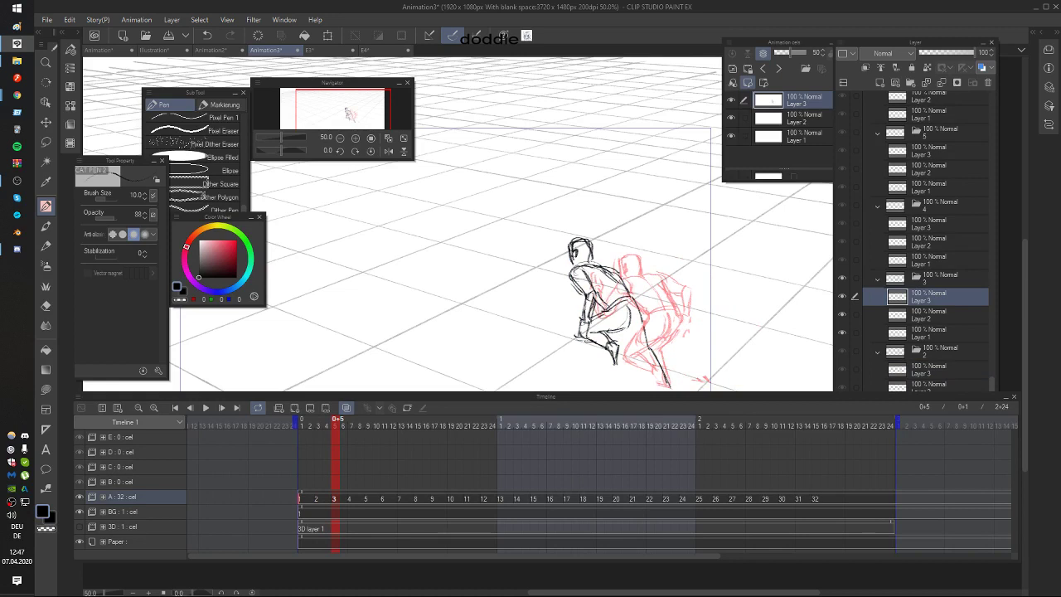
# Step: Rework the back contour toward the hip on cel 3 and compare the pose with cel 2
pyautogui.moveTo(602, 266)
pyautogui.mouseDown()
pyautogui.moveTo(649, 293)
pyautogui.moveTo(641, 306)
pyautogui.mouseUp()
pyautogui.hotkey('ctrl', 'z')
pyautogui.press('Left')
pyautogui.press('Right')
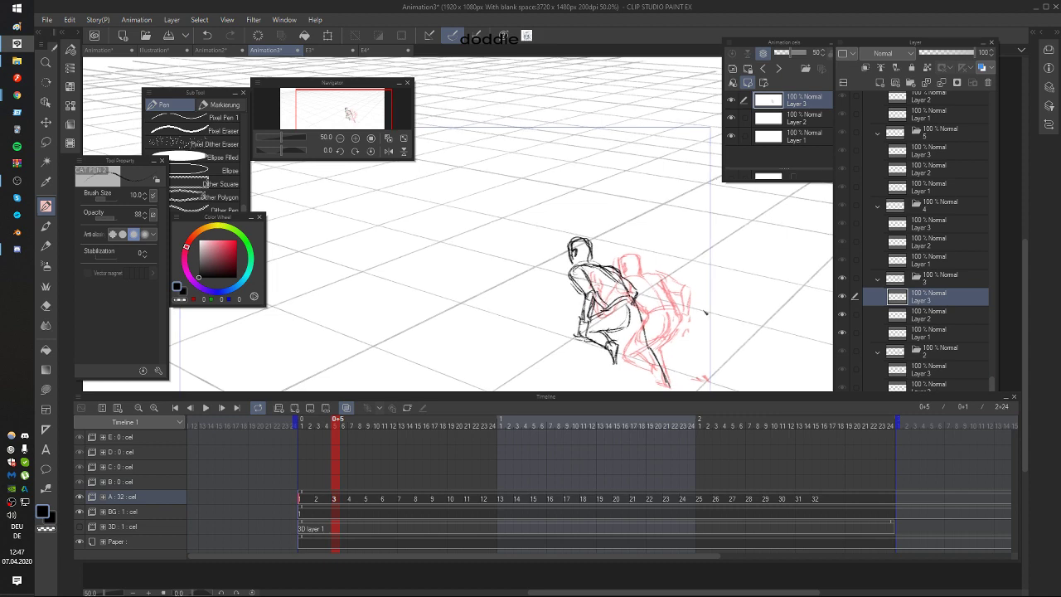
pyautogui.press('Left')
pyautogui.press('Right')
pyautogui.press('Left')
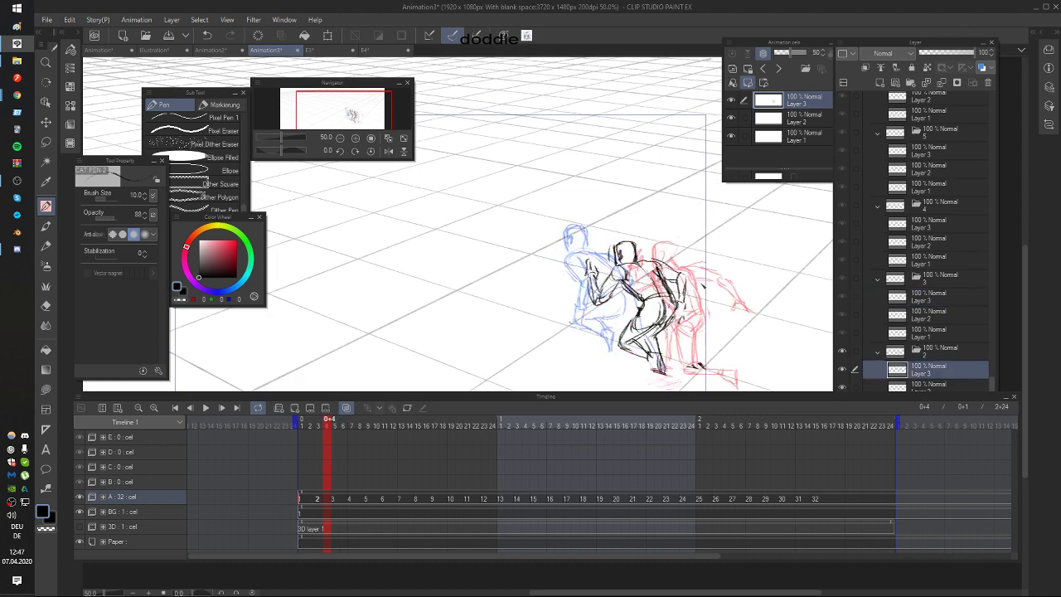
# Step: Start the figure on cel 4 with the shoulder, hanging arm and upper back, placed ahead of cel 3's figure
pyautogui.press('Right')
pyautogui.press('Right')
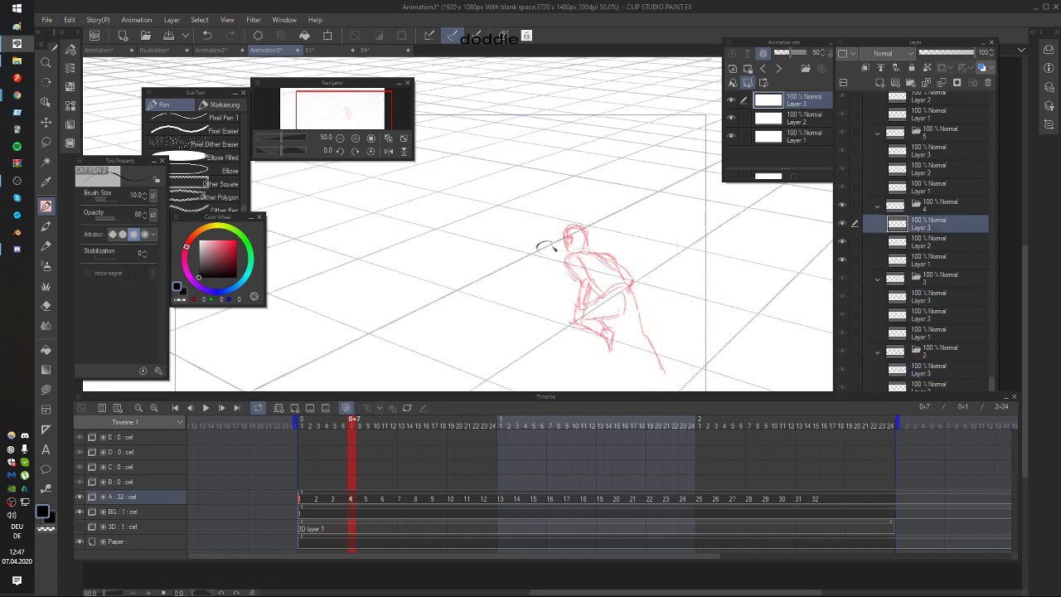
pyautogui.press('Left')
pyautogui.moveTo(539, 251)
pyautogui.mouseDown()
pyautogui.moveTo(575, 260)
pyautogui.moveTo(561, 245)
pyautogui.moveTo(591, 258)
pyautogui.moveTo(608, 283)
pyautogui.moveTo(589, 264)
pyautogui.moveTo(533, 260)
pyautogui.moveTo(561, 287)
pyautogui.mouseUp()
pyautogui.press('Right')
pyautogui.press('Left')
pyautogui.press('Right')
pyautogui.press('Left')
pyautogui.press('Right')
pyautogui.press('Left')
pyautogui.press('Right')
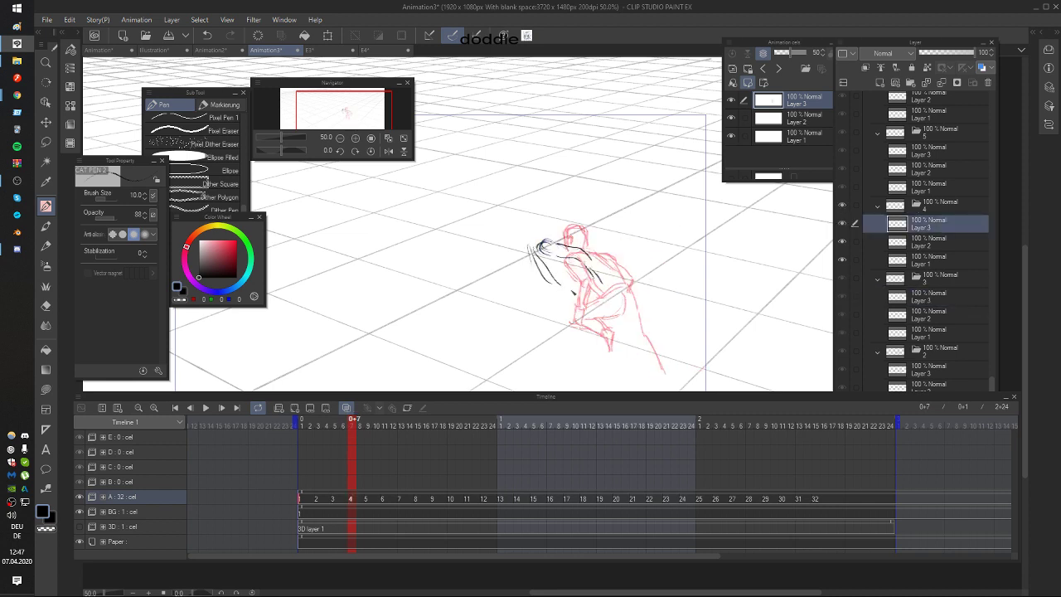
# Step: Sketch the torso on cel 4 from the shoulder down to the hips, flipping to cel 3 to check the motion
pyautogui.press('Left')
pyautogui.press('Right')
pyautogui.moveTo(541, 243)
pyautogui.mouseDown()
pyautogui.moveTo(565, 239)
pyautogui.moveTo(604, 285)
pyautogui.mouseUp()
pyautogui.press('Left')
pyautogui.press('Right')
pyautogui.press('Left')
pyautogui.press('Right')
pyautogui.press('Left')
pyautogui.press('Right')
# Step: Sketch the forward-reaching front leg and its foot on cel 4, comparing it repeatedly with cel 3
pyautogui.moveTo(540, 267)
pyautogui.mouseDown()
pyautogui.moveTo(566, 295)
pyautogui.moveTo(584, 295)
pyautogui.mouseUp()
pyautogui.press('Left')
pyautogui.press('Right')
pyautogui.press('Left')
pyautogui.press('Right')
pyautogui.moveTo(572, 277)
pyautogui.mouseDown()
pyautogui.moveTo(614, 303)
pyautogui.moveTo(543, 302)
pyautogui.moveTo(524, 330)
pyautogui.moveTo(549, 313)
pyautogui.mouseUp()
pyautogui.press('Left')
pyautogui.press('Right')
pyautogui.press('Left')
pyautogui.press('Right')
pyautogui.press('Left')
pyautogui.press('Right')
pyautogui.press('Left')
pyautogui.press('Right')
pyautogui.press('Left')
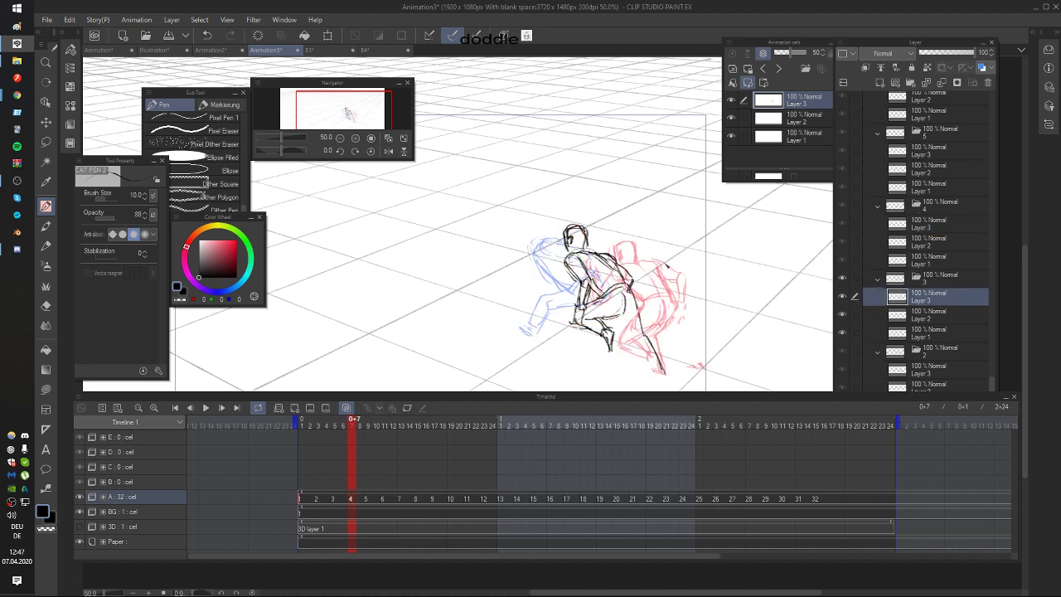
# Step: Sketch the hip and the rear leg with its foot trailing back on cel 4, checking against cel 3
pyautogui.press('Right')
pyautogui.moveTo(607, 279)
pyautogui.mouseDown()
pyautogui.moveTo(620, 310)
pyautogui.moveTo(605, 300)
pyautogui.moveTo(630, 325)
pyautogui.moveTo(672, 328)
pyautogui.mouseUp()
pyautogui.press('Left')
pyautogui.press('Right')
pyautogui.press('Left')
pyautogui.press('Right')
pyautogui.press('Left')
pyautogui.press('Right')
pyautogui.press('Left')
pyautogui.press('Right')
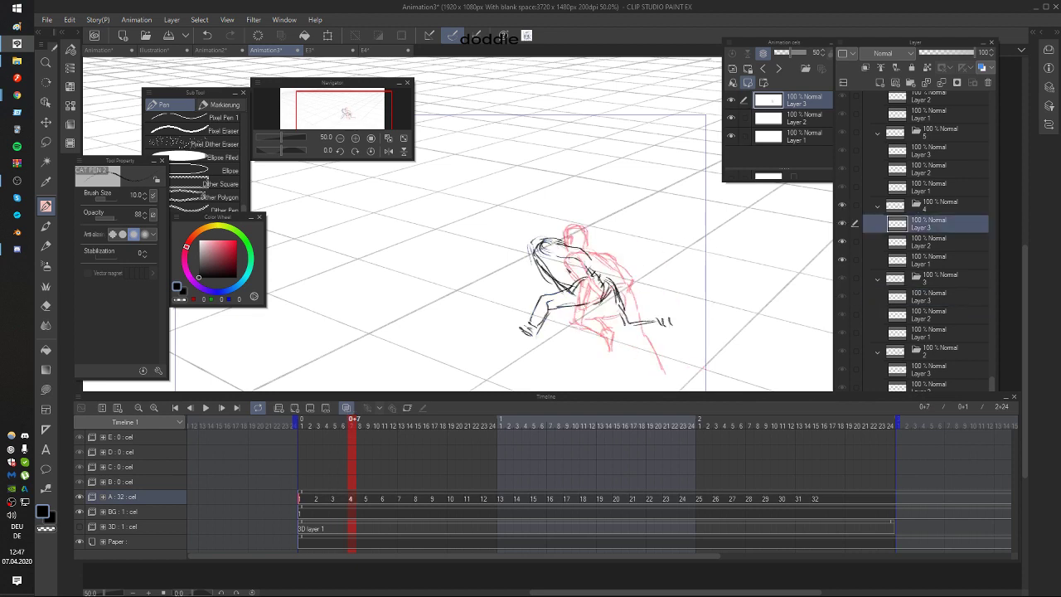
# Step: Erase the long arm strokes hanging below the shoulder on cel 4 and compare with cel 3
pyautogui.press('e')
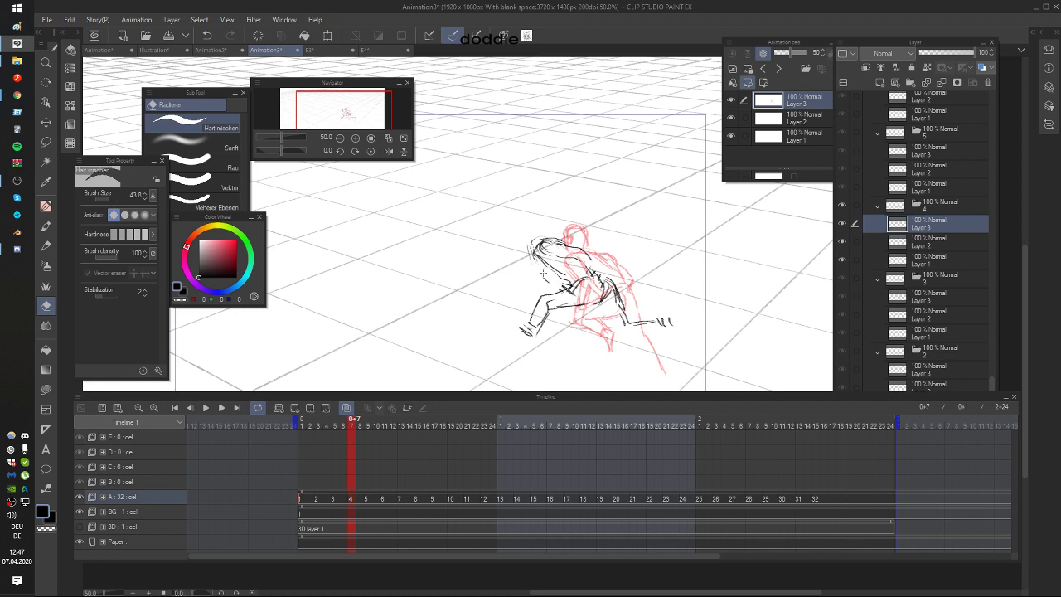
pyautogui.press('p')
pyautogui.press('Left')
pyautogui.press('Right')
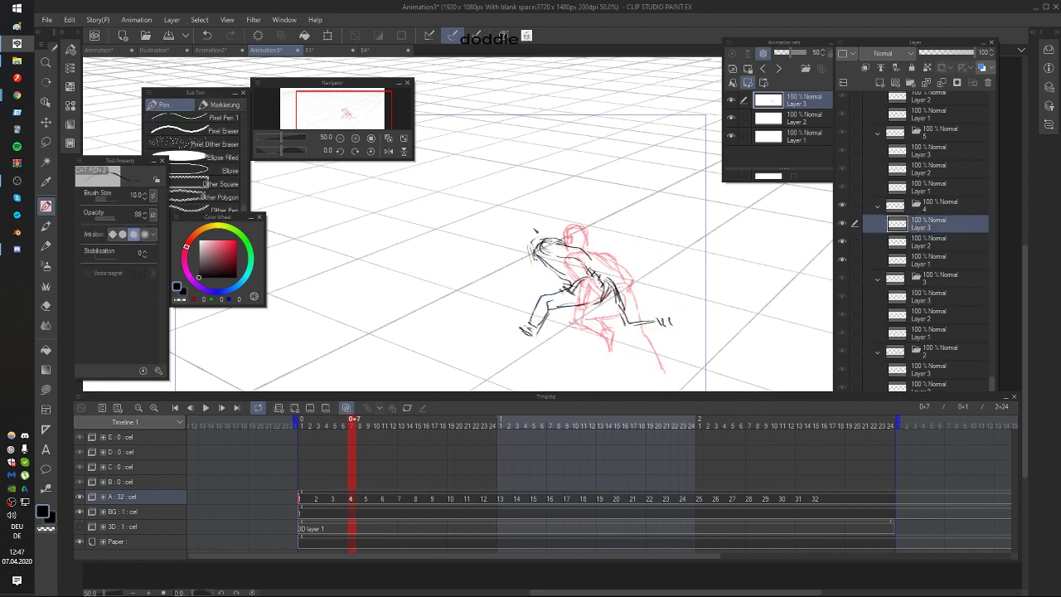
# Step: Sketch the head and the forward hand on cel 4, flipping to cel 3 to check their placement
pyautogui.moveTo(531, 242)
pyautogui.mouseDown()
pyautogui.moveTo(537, 218)
pyautogui.moveTo(547, 233)
pyautogui.moveTo(522, 257)
pyautogui.mouseUp()
pyautogui.press('Left')
pyautogui.press('Right')
pyautogui.press('Left')
pyautogui.press('Right')
pyautogui.moveTo(552, 238); pyautogui.dragTo(574, 242)
pyautogui.moveTo(587, 221); pyautogui.dragTo(591, 226)
pyautogui.press('Left')
pyautogui.press('Right')
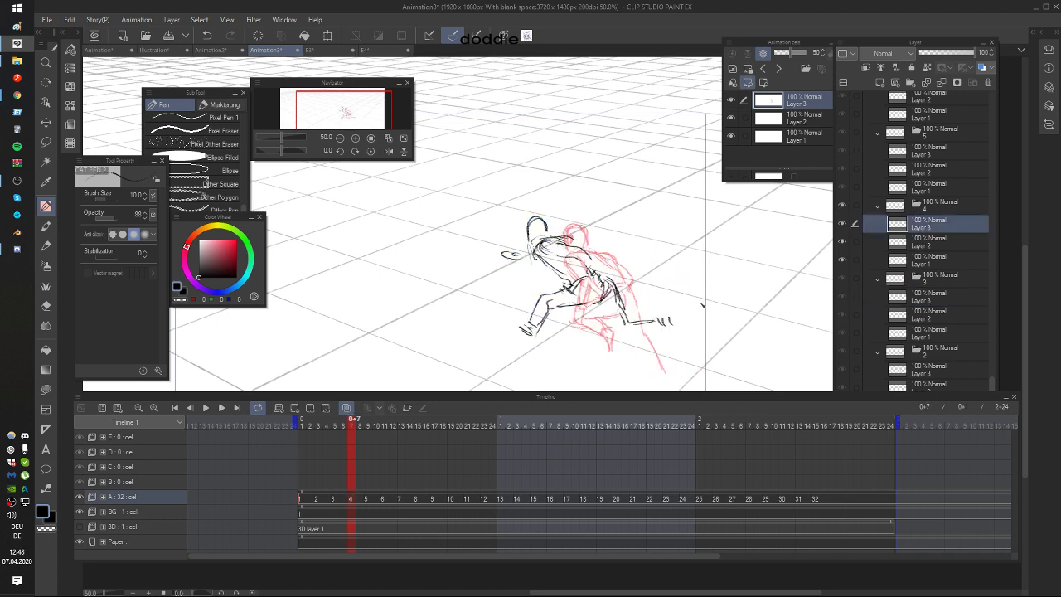
# Step: Erase the stray marks beyond the rear foot on cel 4 and shift the whole drawing farther forward
pyautogui.press('e')
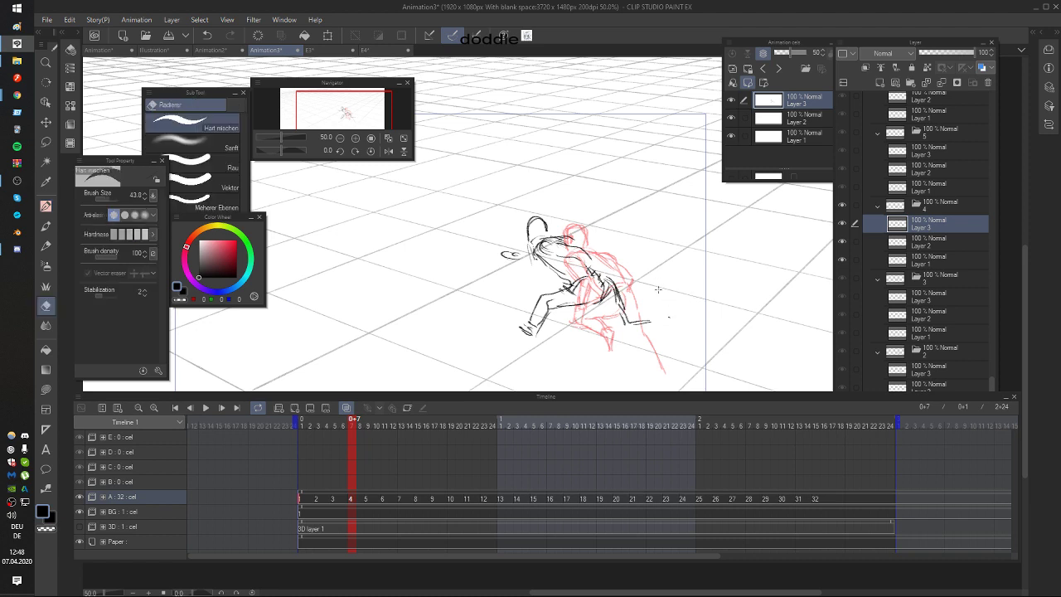
pyautogui.press('k')
pyautogui.moveTo(676, 310); pyautogui.dragTo(659, 306)
pyautogui.press('Left')
pyautogui.press('Left')
pyautogui.press('Left')
pyautogui.press('Left')
pyautogui.press('Left')
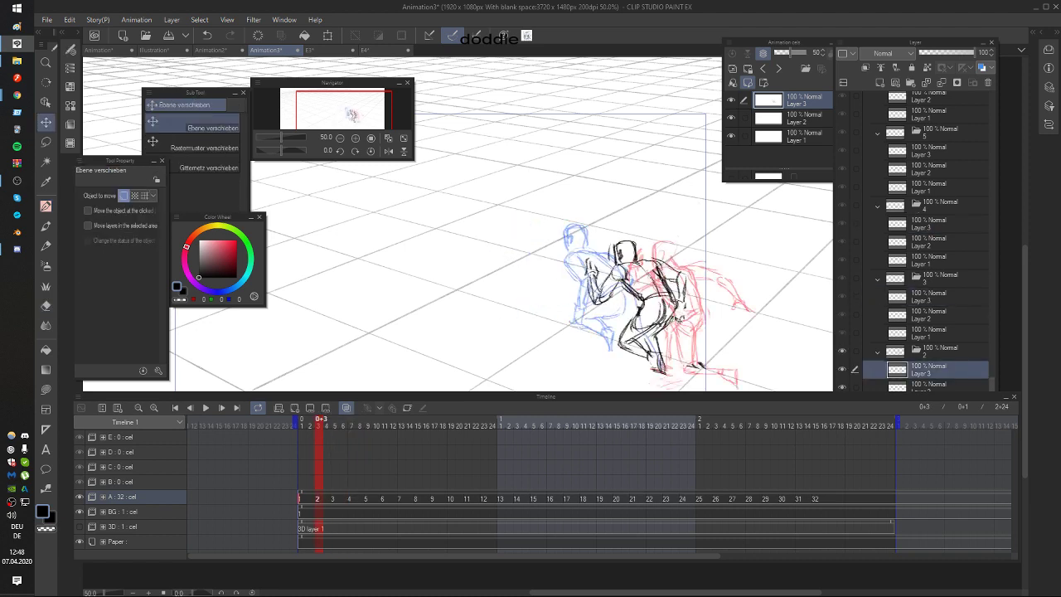
pyautogui.press('Right')
pyautogui.press('Right')
pyautogui.press('Right')
pyautogui.press('Right')
pyautogui.press('Right')
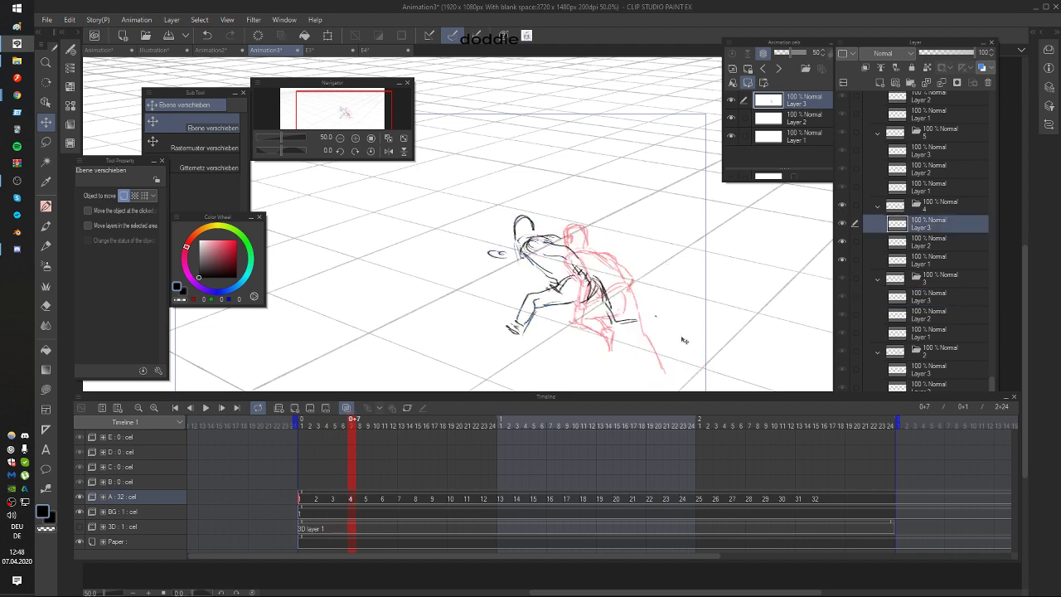
pyautogui.moveTo(681, 349); pyautogui.dragTo(673, 344)
# Step: Erase the hip and upper front thigh lines on cel 4 and return to the pen
pyautogui.press('e')
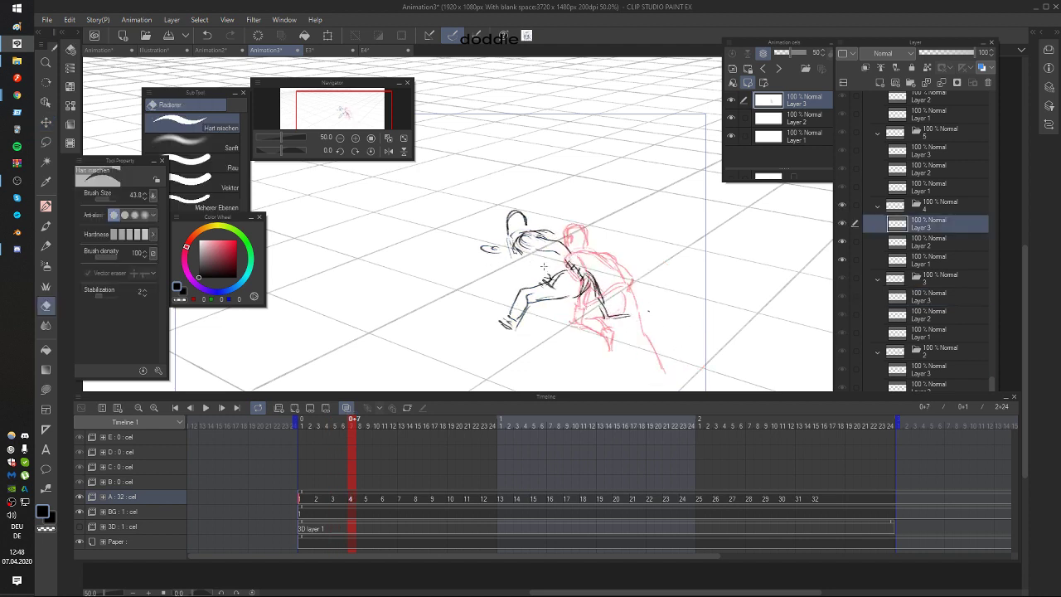
pyautogui.moveTo(566, 288)
pyautogui.mouseDown()
pyautogui.moveTo(550, 278)
pyautogui.moveTo(580, 292)
pyautogui.moveTo(592, 277)
pyautogui.mouseUp()
pyautogui.press('p')
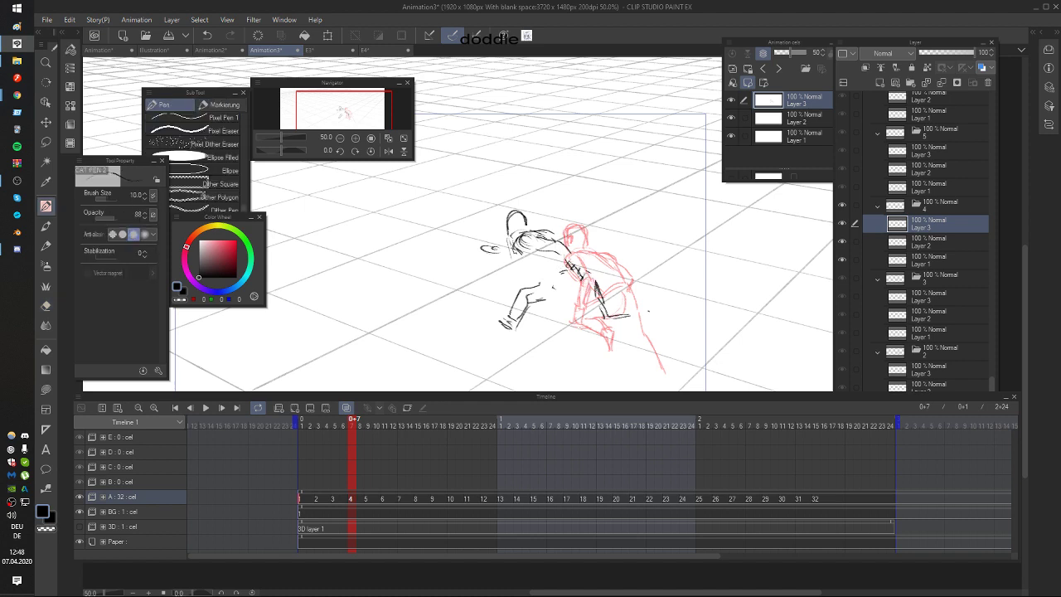
# Step: Sketch the hip, front thigh and upper rear leg on cel 4, flipping to cel 3 to check their placement
pyautogui.moveTo(550, 234); pyautogui.dragTo(572, 280)
pyautogui.moveTo(523, 256)
pyautogui.mouseDown()
pyautogui.moveTo(551, 291)
pyautogui.moveTo(510, 306)
pyautogui.moveTo(580, 282)
pyautogui.moveTo(595, 311)
pyautogui.mouseUp()
pyautogui.press('Left')
pyautogui.press('Right')
pyautogui.moveTo(579, 278)
pyautogui.mouseDown()
pyautogui.moveTo(593, 308)
pyautogui.moveTo(578, 313)
pyautogui.moveTo(616, 315)
pyautogui.mouseUp()
pyautogui.press('Left')
pyautogui.press('Right')
pyautogui.press('Left')
pyautogui.press('Right')
# Step: Sketch the trailing lower leg and the front foot on cel 4, undoing stray strokes and comparing with cel 3
pyautogui.moveTo(583, 317); pyautogui.dragTo(623, 314)
pyautogui.hotkey('ctrl', 'z')
pyautogui.hotkey('ctrl', 'z')
pyautogui.moveTo(624, 314)
pyautogui.mouseDown()
pyautogui.moveTo(634, 323)
pyautogui.moveTo(692, 293)
pyautogui.mouseUp()
pyautogui.press('Left')
pyautogui.press('Right')
pyautogui.moveTo(551, 316); pyautogui.dragTo(536, 341)
pyautogui.moveTo(523, 335); pyautogui.dragTo(540, 341)
pyautogui.press('Left')
pyautogui.press('Right')
pyautogui.moveTo(674, 258); pyautogui.dragTo(675, 256)
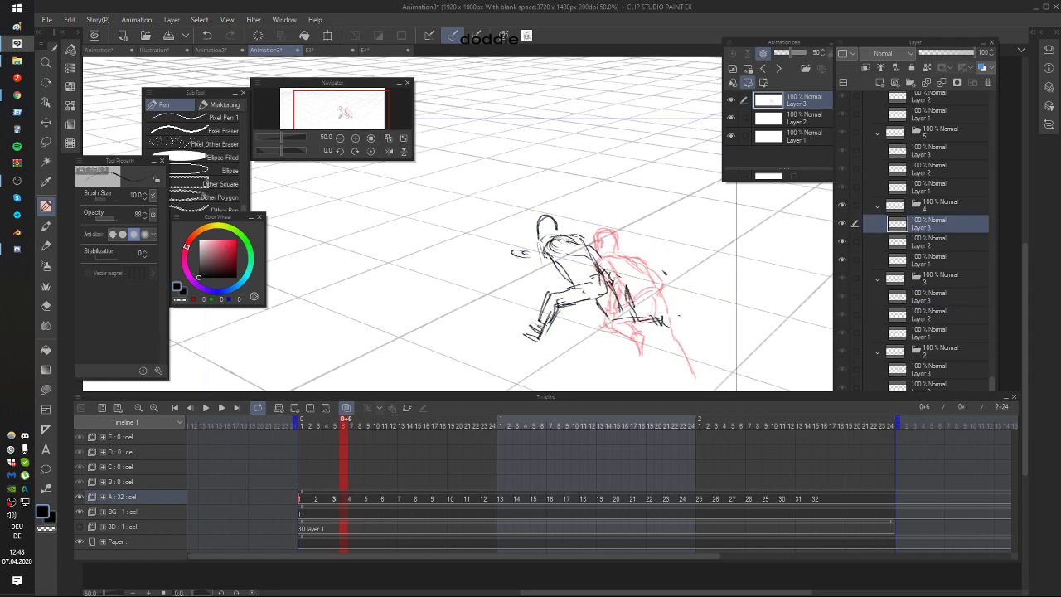
# Step: Compare the completed pose on cel 4 with the preceding cels
pyautogui.press('Left')
pyautogui.press('Right')
pyautogui.press('Left')
pyautogui.press('Right')
pyautogui.press('Left')
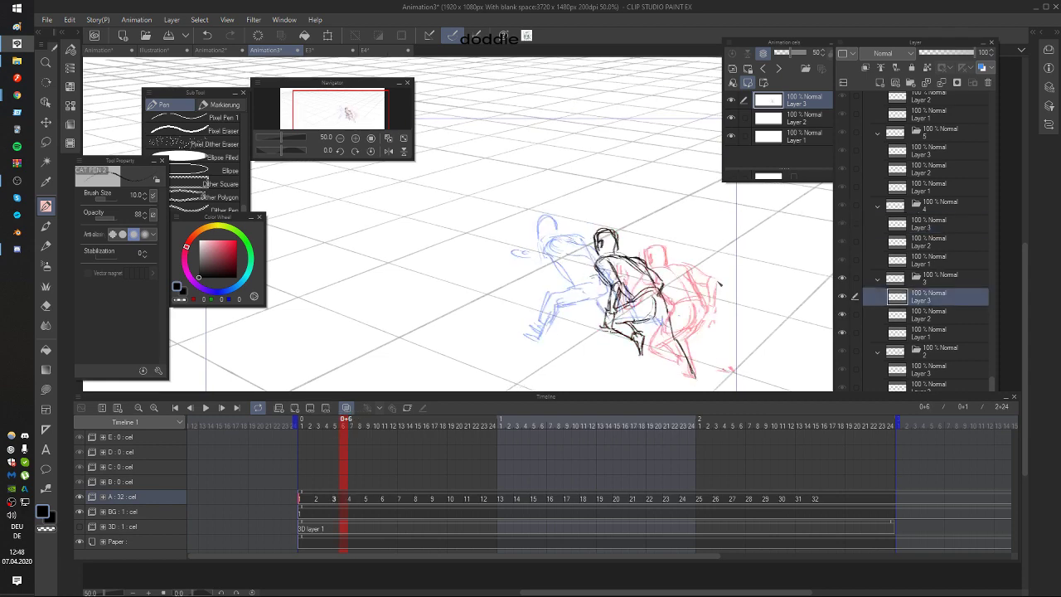
pyautogui.press('Left')
pyautogui.press('Right')
pyautogui.press('Right')
pyautogui.press('e')
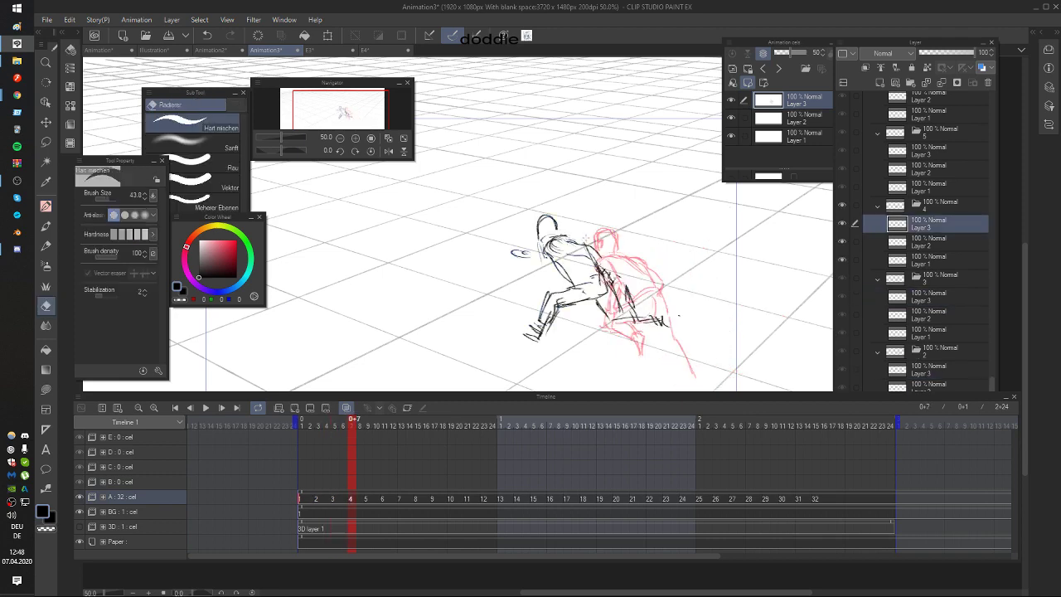
pyautogui.press('p')
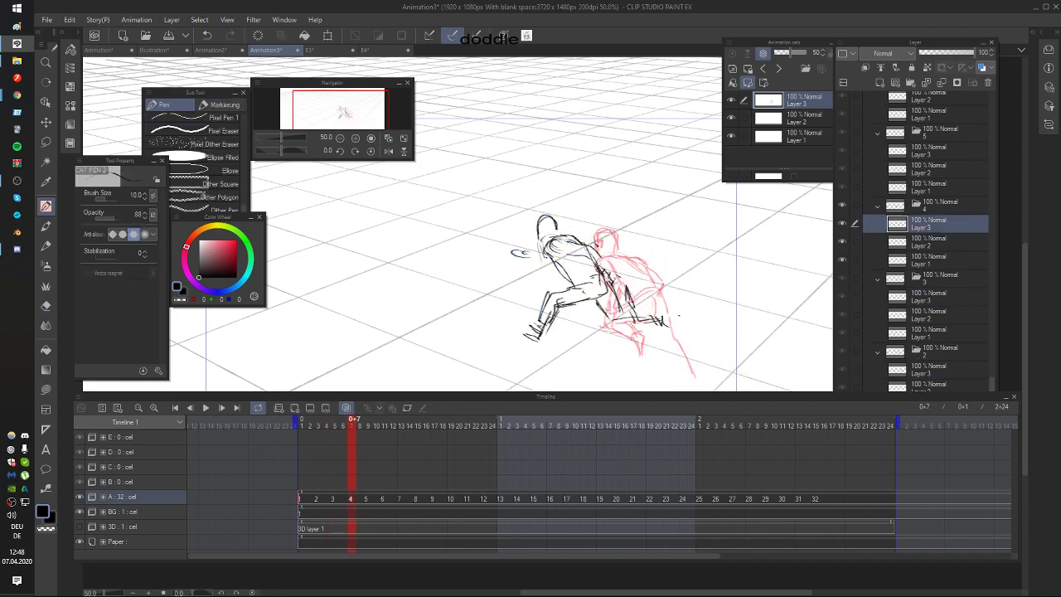
# Step: Draw a small arrow pointing at the rear foot on cel 3 and undo the trial strokes over the rear leg
pyautogui.press('Left')
pyautogui.moveTo(671, 334)
pyautogui.mouseDown()
pyautogui.moveTo(639, 341)
pyautogui.moveTo(652, 343)
pyautogui.mouseUp()
pyautogui.hotkey('ctrl', 'z')
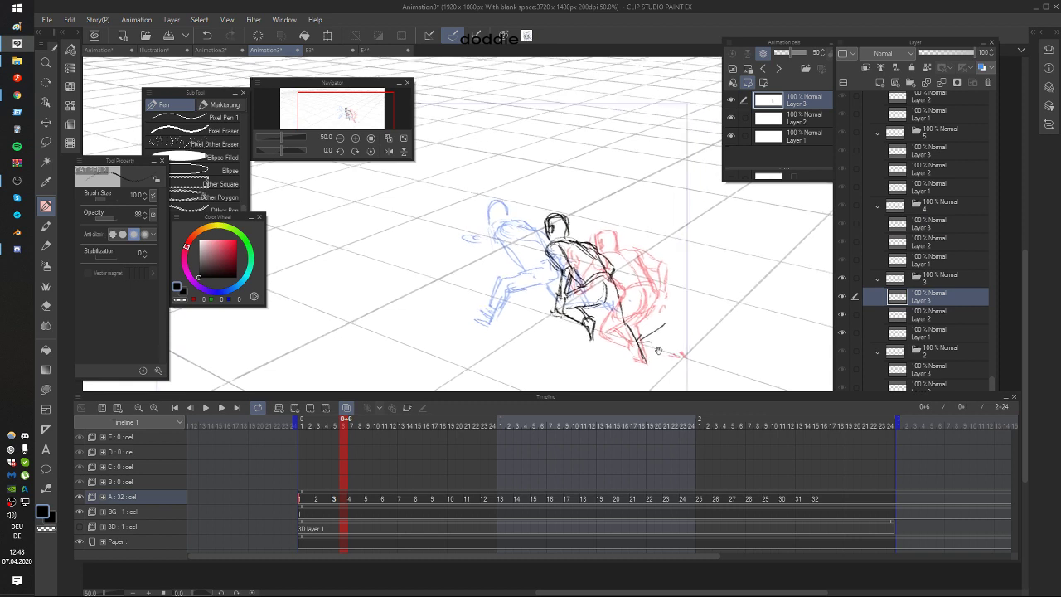
pyautogui.moveTo(623, 295); pyautogui.dragTo(643, 350)
pyautogui.moveTo(624, 279)
pyautogui.mouseDown()
pyautogui.moveTo(607, 321)
pyautogui.moveTo(645, 362)
pyautogui.moveTo(677, 343)
pyautogui.mouseUp()
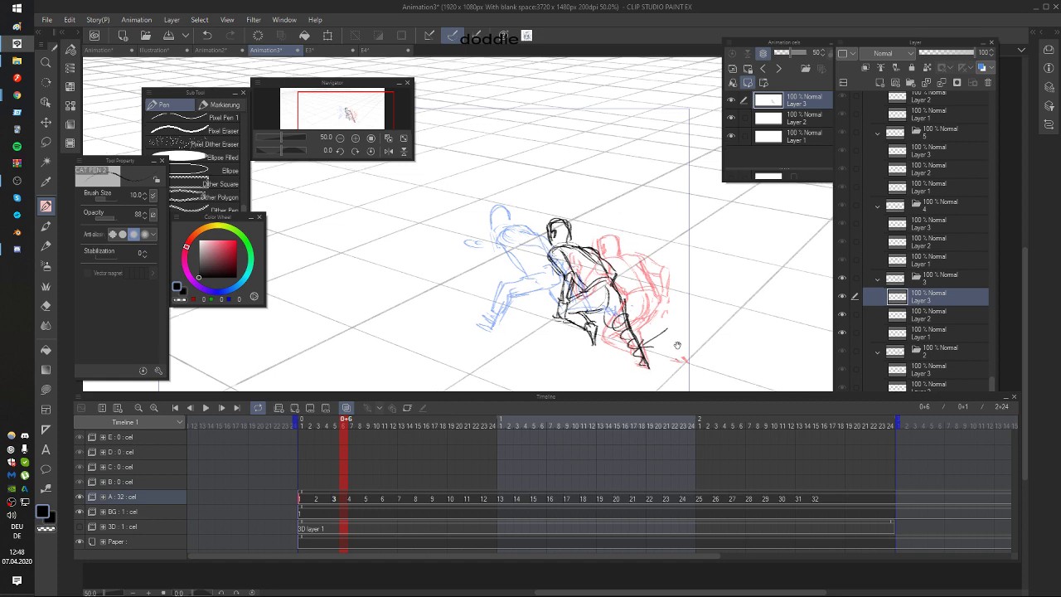
pyautogui.moveTo(691, 294)
pyautogui.mouseDown()
pyautogui.moveTo(706, 303)
pyautogui.moveTo(673, 323)
pyautogui.moveTo(669, 313)
pyautogui.mouseUp()
pyautogui.hotkey('ctrl', 'z')
pyautogui.hotkey('ctrl', 'z')
# Step: Step back and forth through cels 1 to 4 to examine the flow of the run
pyautogui.press('.')
pyautogui.press('.')
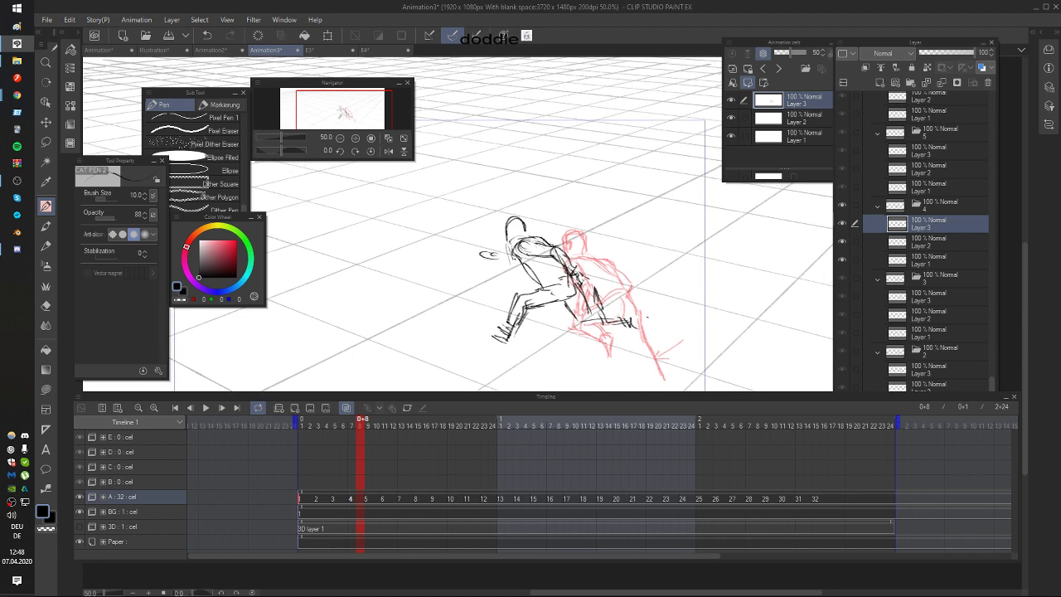
pyautogui.press('Left')
pyautogui.press('Left')
pyautogui.press('Right')
pyautogui.press('Right')
pyautogui.press('Right')
pyautogui.press('Left')
pyautogui.press('Left')
pyautogui.press('Left')
pyautogui.press('Left')
pyautogui.moveTo(709, 305); pyautogui.dragTo(665, 256)
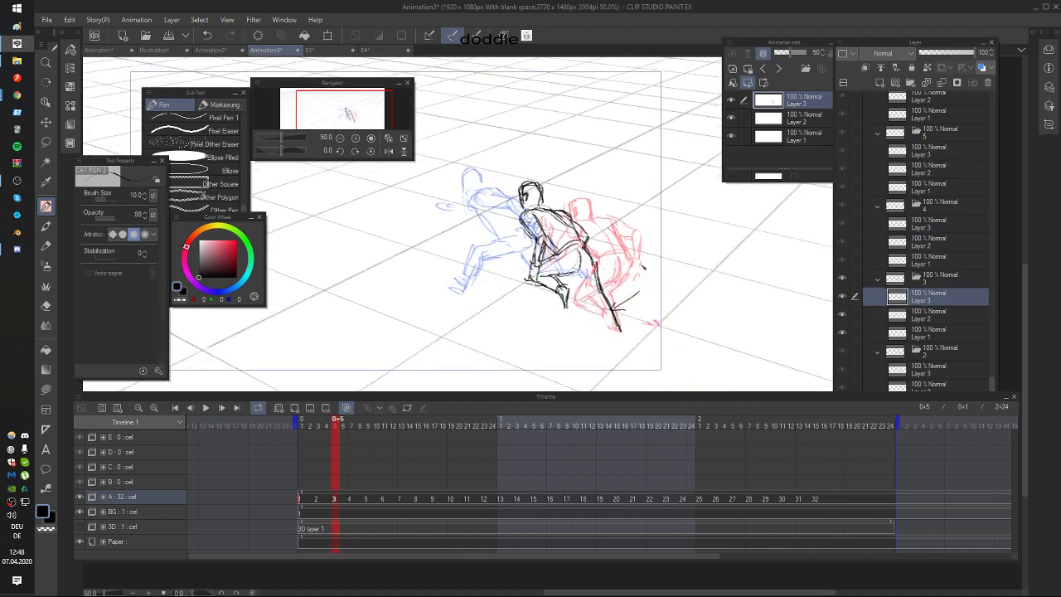
pyautogui.press('Left')
pyautogui.press('Left')
pyautogui.press('Left')
# Step: Hatch short ground shadow strokes beneath the figure on cels 2 and 3
pyautogui.press('Right')
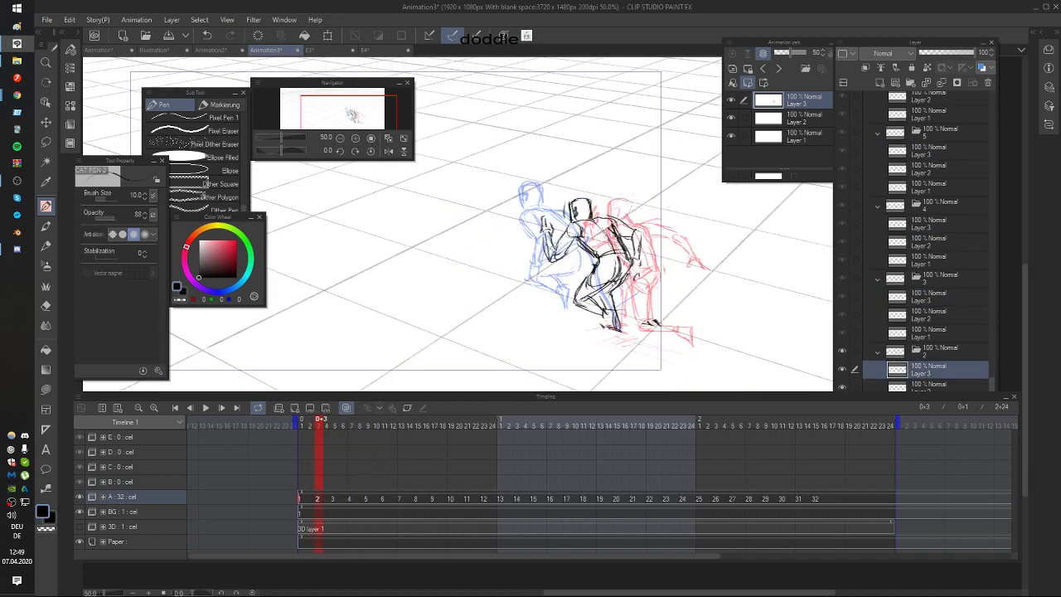
pyautogui.moveTo(590, 323); pyautogui.dragTo(572, 331)
pyautogui.moveTo(587, 326)
pyautogui.mouseDown()
pyautogui.moveTo(638, 336)
pyautogui.moveTo(626, 345)
pyautogui.mouseUp()
pyautogui.press('Right')
pyautogui.press('Right')
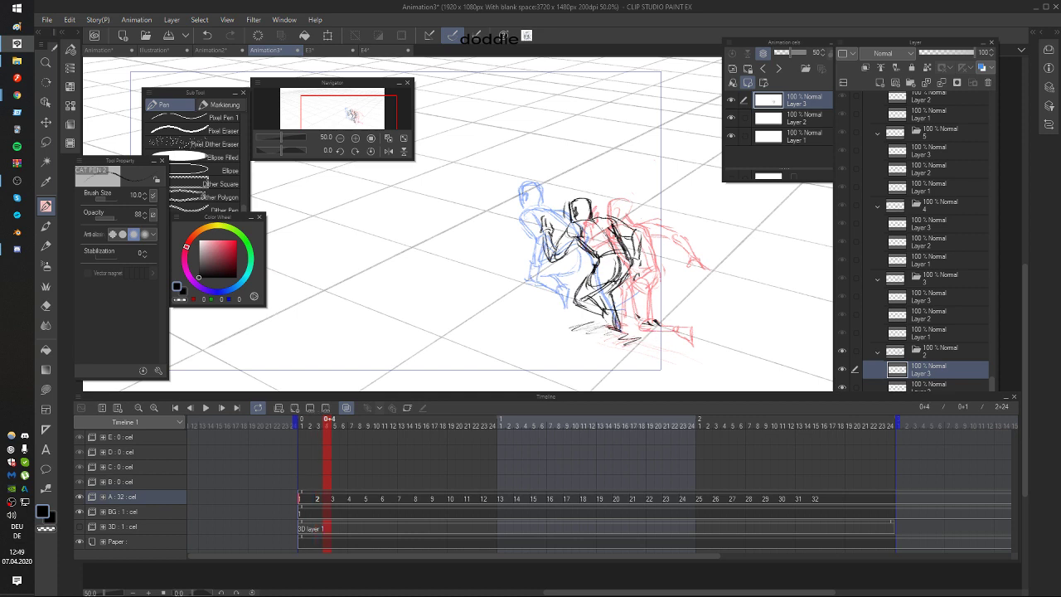
pyautogui.moveTo(557, 305)
pyautogui.mouseDown()
pyautogui.moveTo(526, 313)
pyautogui.moveTo(543, 314)
pyautogui.mouseUp()
pyautogui.moveTo(572, 311)
pyautogui.mouseDown()
pyautogui.moveTo(554, 320)
pyautogui.moveTo(566, 323)
pyautogui.mouseUp()
pyautogui.moveTo(588, 316)
pyautogui.mouseDown()
pyautogui.moveTo(575, 324)
pyautogui.moveTo(584, 328)
pyautogui.mouseUp()
pyautogui.moveTo(594, 323); pyautogui.dragTo(605, 333)
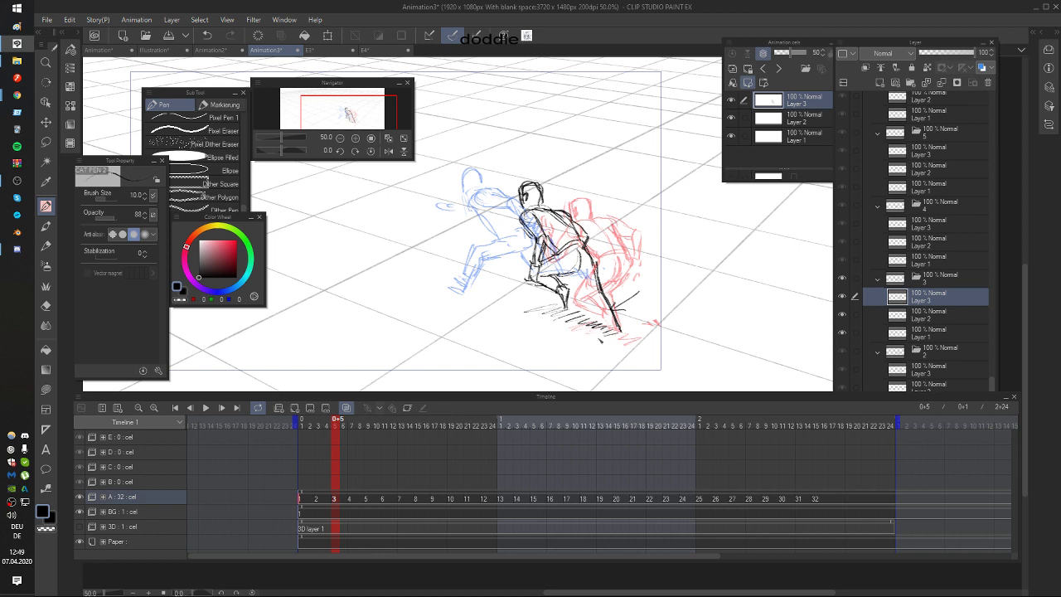
# Step: Hatch the ground shadow beneath the figure on cel 4 and compare it with cel 3
pyautogui.press('Right')
pyautogui.press('Right')
pyautogui.moveTo(497, 287)
pyautogui.mouseDown()
pyautogui.moveTo(461, 293)
pyautogui.moveTo(481, 287)
pyautogui.moveTo(486, 304)
pyautogui.moveTo(531, 313)
pyautogui.mouseUp()
pyautogui.press('Left')
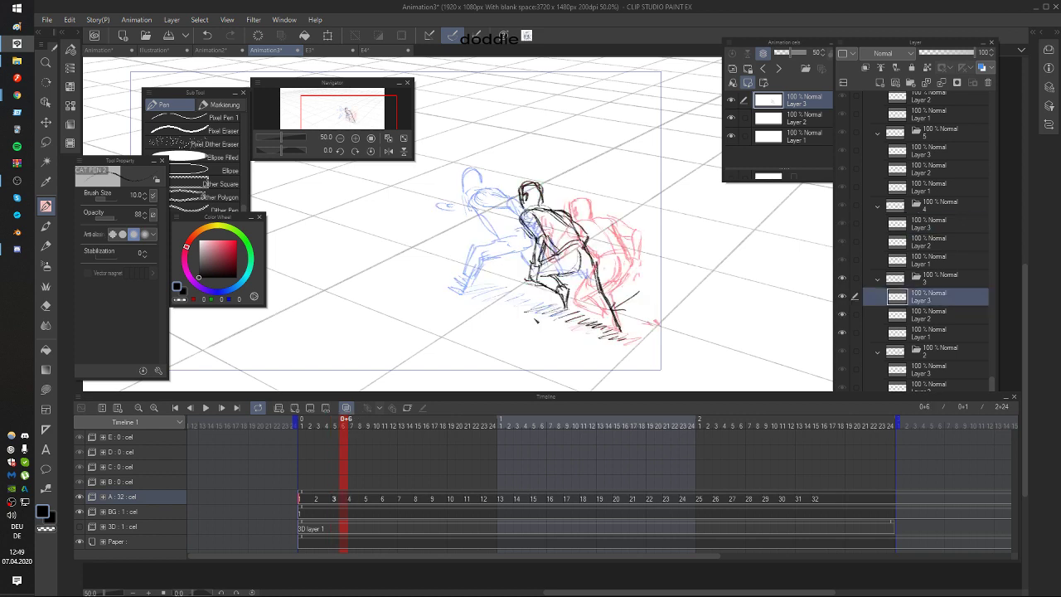
# Step: Advance to the empty cel 5 and check its onion skin against the pose on cel 4
pyautogui.press('Right')
pyautogui.press('Right')
pyautogui.press('Right')
pyautogui.moveTo(565, 272); pyautogui.dragTo(626, 295)
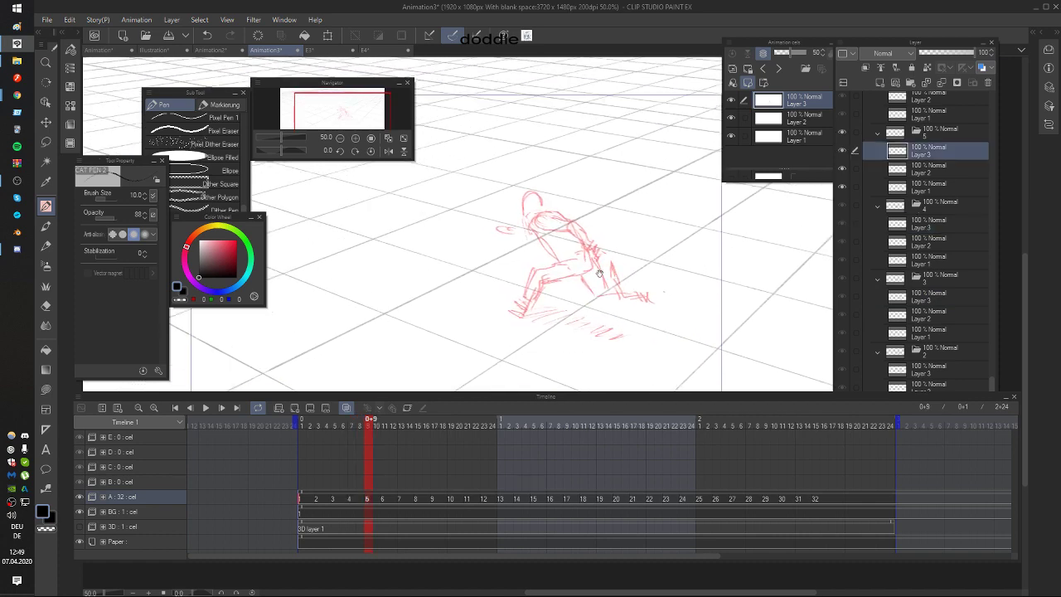
pyautogui.press('Left')
pyautogui.press('Right')
pyautogui.press('Left')
pyautogui.press('Right')
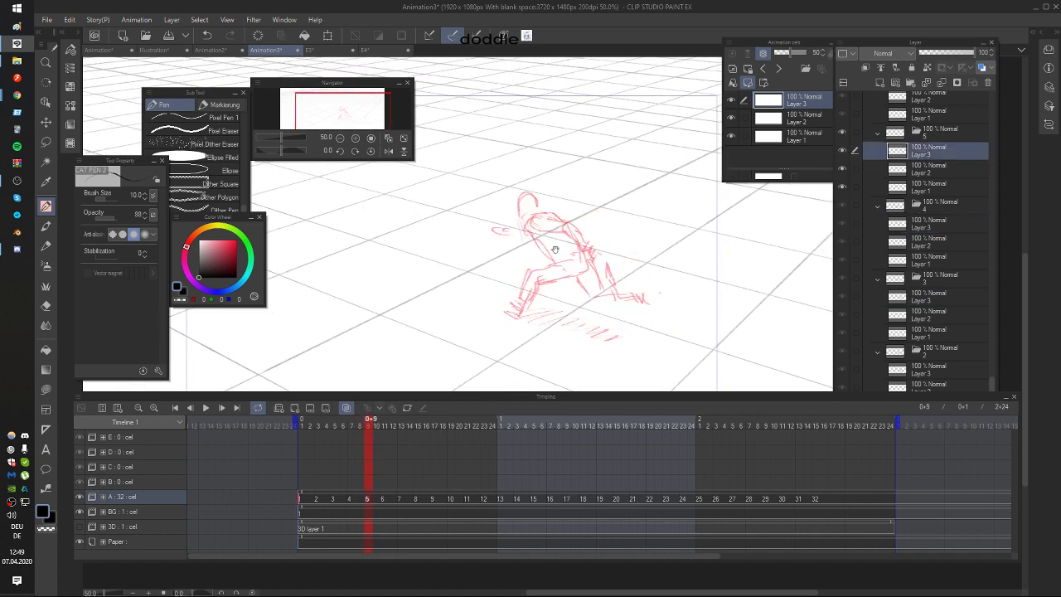
# Step: Sketch a trial head circle ahead of the onion-skinned figure on cel 5
pyautogui.moveTo(557, 248); pyautogui.dragTo(560, 258)
pyautogui.moveTo(472, 208)
pyautogui.mouseDown()
pyautogui.moveTo(458, 193)
pyautogui.moveTo(469, 199)
pyautogui.mouseUp()
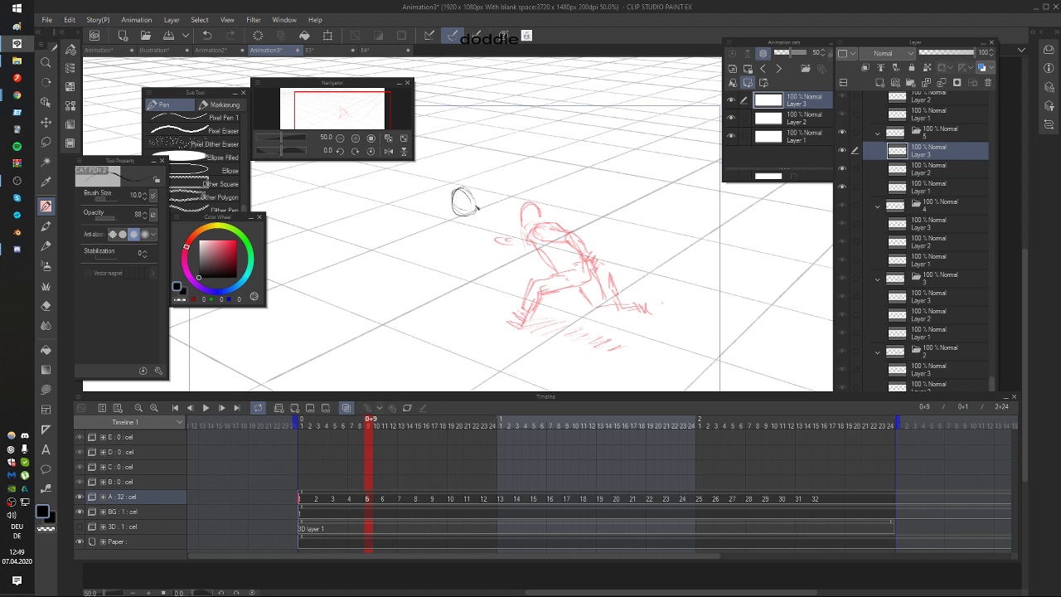
pyautogui.press('Left')
pyautogui.press('Right')
# Step: Draw a trial direction arrow behind the figure on cel 5, pointing along its running direction
pyautogui.moveTo(699, 203); pyautogui.dragTo(630, 224)
pyautogui.moveTo(632, 222); pyautogui.dragTo(663, 220)
pyautogui.moveTo(516, 198)
pyautogui.mouseDown()
pyautogui.moveTo(744, 249)
pyautogui.moveTo(452, 184)
pyautogui.mouseUp()
pyautogui.hotkey('ctrl', 'z')
pyautogui.moveTo(650, 254); pyautogui.dragTo(661, 258)
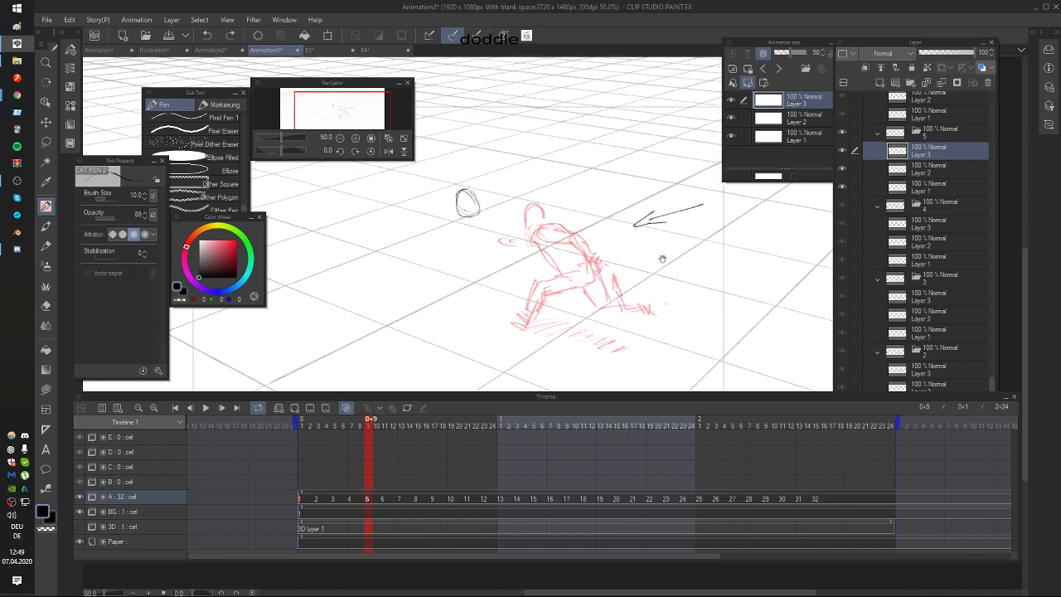
pyautogui.press('Left')
pyautogui.press('Right')
pyautogui.moveTo(615, 287); pyautogui.dragTo(622, 293)
# Step: Try a straight ground line along the shadow beneath the figure on cel 4
pyautogui.press('Left')
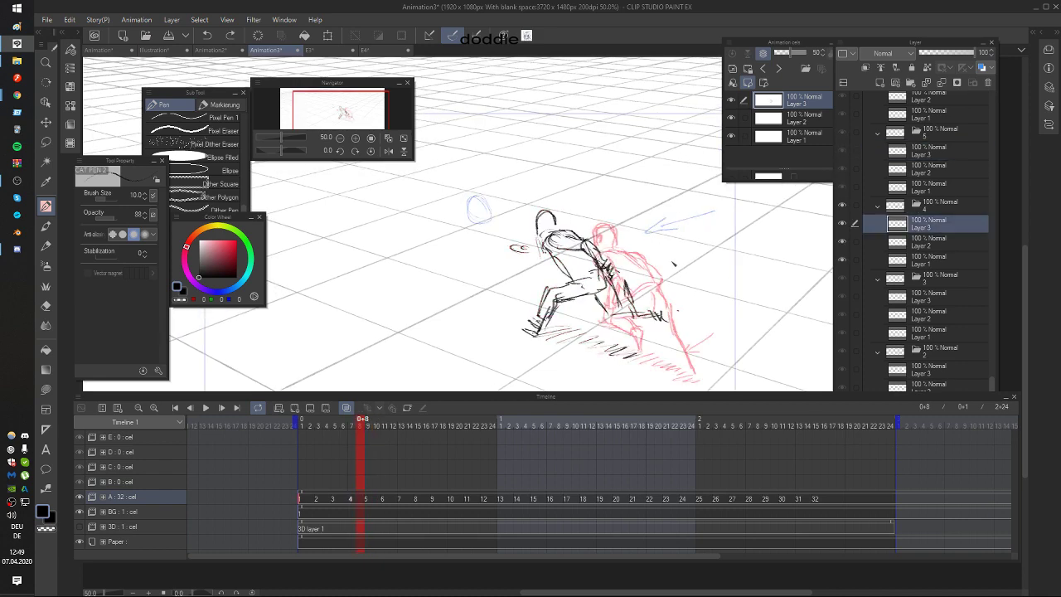
pyautogui.moveTo(571, 332)
pyautogui.mouseDown()
pyautogui.moveTo(523, 339)
pyautogui.moveTo(668, 385)
pyautogui.mouseUp()
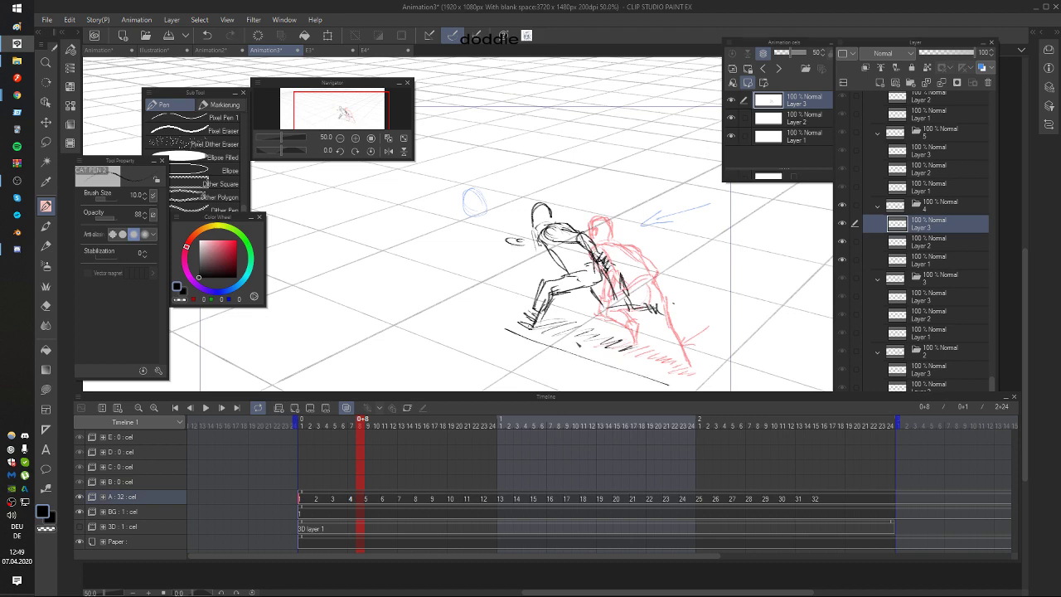
pyautogui.hotkey('ctrl', 'z')
pyautogui.moveTo(509, 323); pyautogui.dragTo(657, 376)
pyautogui.hotkey('ctrl', 'z')
pyautogui.press('Right')
# Step: Try foot placement and body strokes on cel 5 and undo everything sketched there
pyautogui.moveTo(637, 326)
pyautogui.mouseDown()
pyautogui.moveTo(651, 334)
pyautogui.moveTo(741, 269)
pyautogui.moveTo(684, 339)
pyautogui.mouseUp()
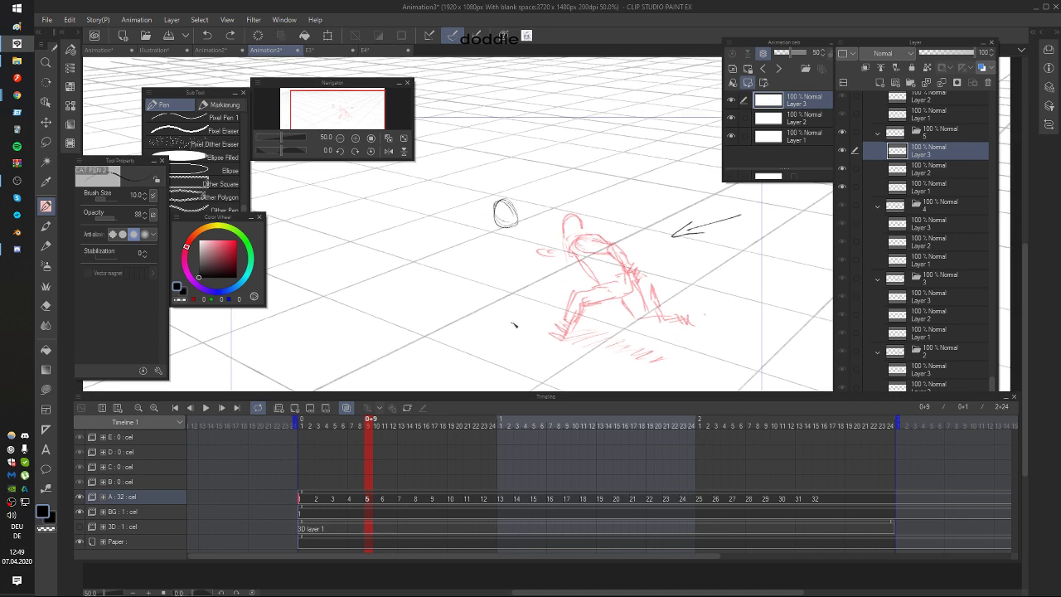
pyautogui.moveTo(511, 323); pyautogui.dragTo(543, 330)
pyautogui.press('Left')
pyautogui.press('Right')
pyautogui.moveTo(503, 265); pyautogui.dragTo(503, 282)
pyautogui.hotkey('ctrl', 'z')
pyautogui.moveTo(514, 228); pyautogui.dragTo(538, 246)
pyautogui.hotkey('ctrl', 'z')
pyautogui.hotkey('ctrl', 'z')
pyautogui.hotkey('ctrl', 'z')
pyautogui.hotkey('ctrl', 'z')
pyautogui.hotkey('ctrl', 'z')
pyautogui.hotkey('ctrl', 'z')
pyautogui.press('Left')
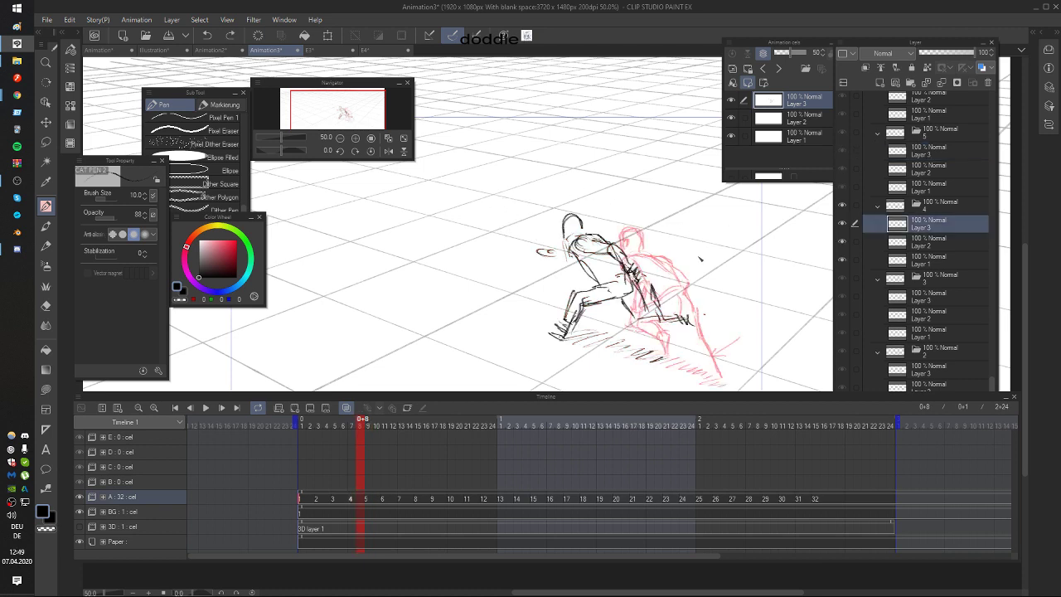
# Step: Sketch the planted front leg with its foot and the start of the bent second leg on cel 5
pyautogui.press('Right')
pyautogui.press('Left')
pyautogui.press('Right')
pyautogui.moveTo(557, 337)
pyautogui.mouseDown()
pyautogui.moveTo(538, 335)
pyautogui.moveTo(578, 263)
pyautogui.moveTo(602, 308)
pyautogui.mouseUp()
pyautogui.press('Left')
pyautogui.press('Right')
pyautogui.press('Left')
pyautogui.press('Right')
pyautogui.press('Left')
pyautogui.press('Right')
pyautogui.hotkey('ctrl', 'z')
# Step: Compare the new leg lines on cel 5 with the pose on cel 4
pyautogui.press('Left')
pyautogui.press('Right')
pyautogui.press('Left')
pyautogui.press('Right')
pyautogui.press('Left')
pyautogui.press('Right')
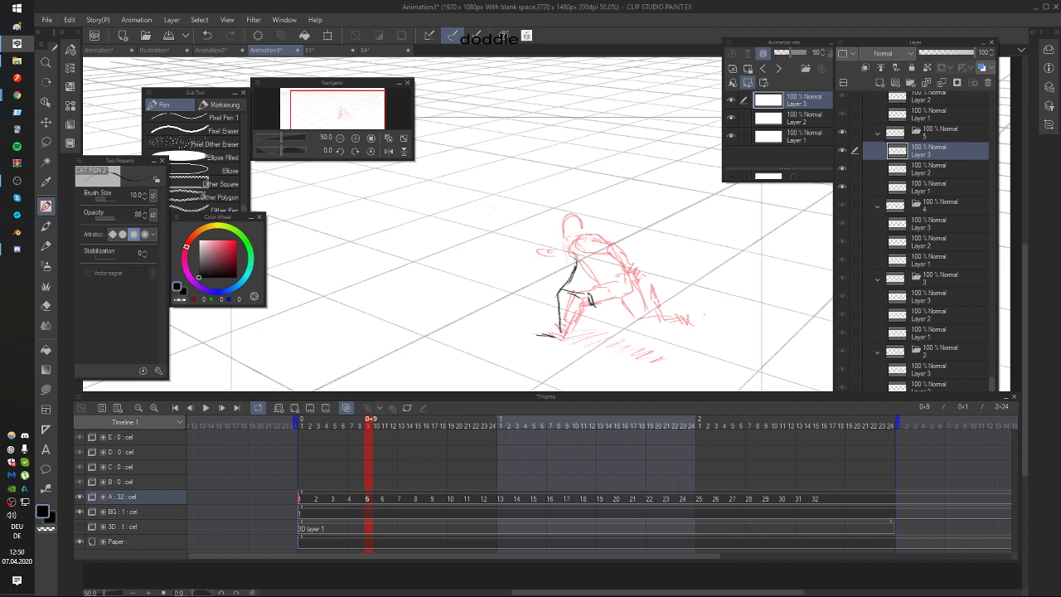
pyautogui.hotkey('alt', 'Tab')
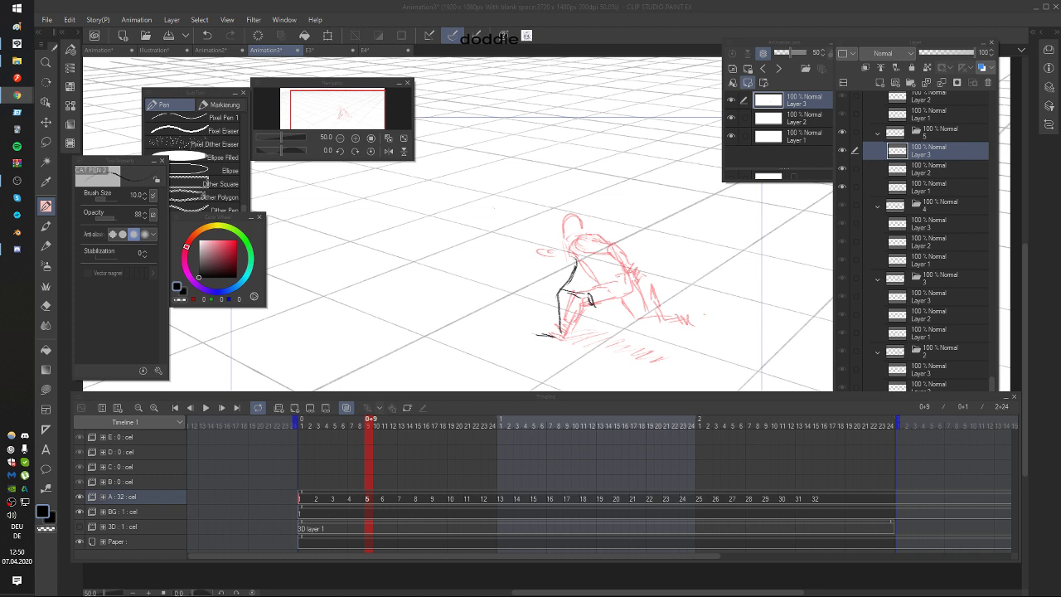
pyautogui.click(661, 194)
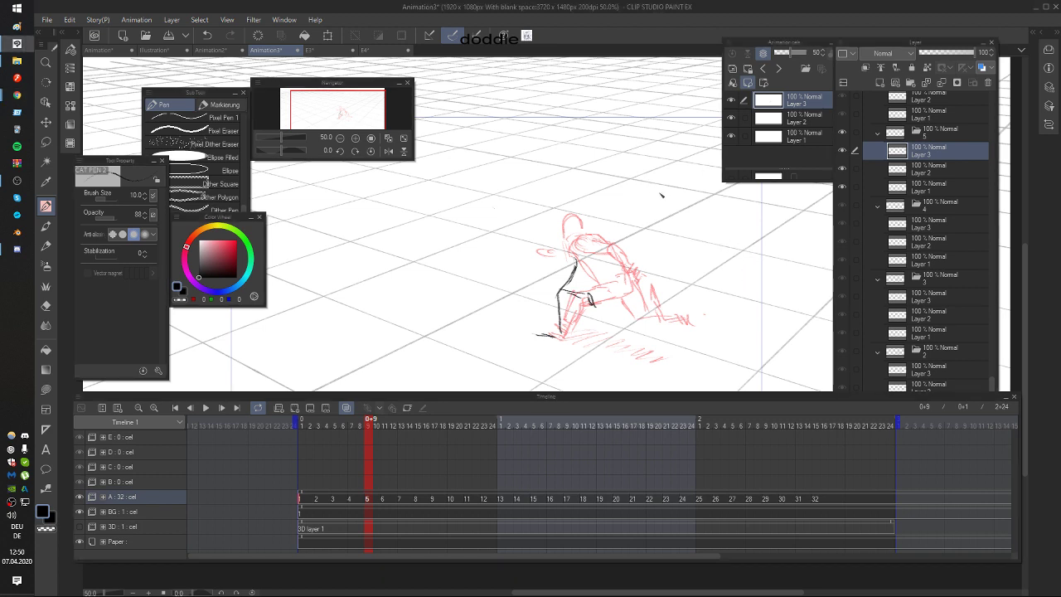
pyautogui.moveTo(574, 257); pyautogui.dragTo(579, 263)
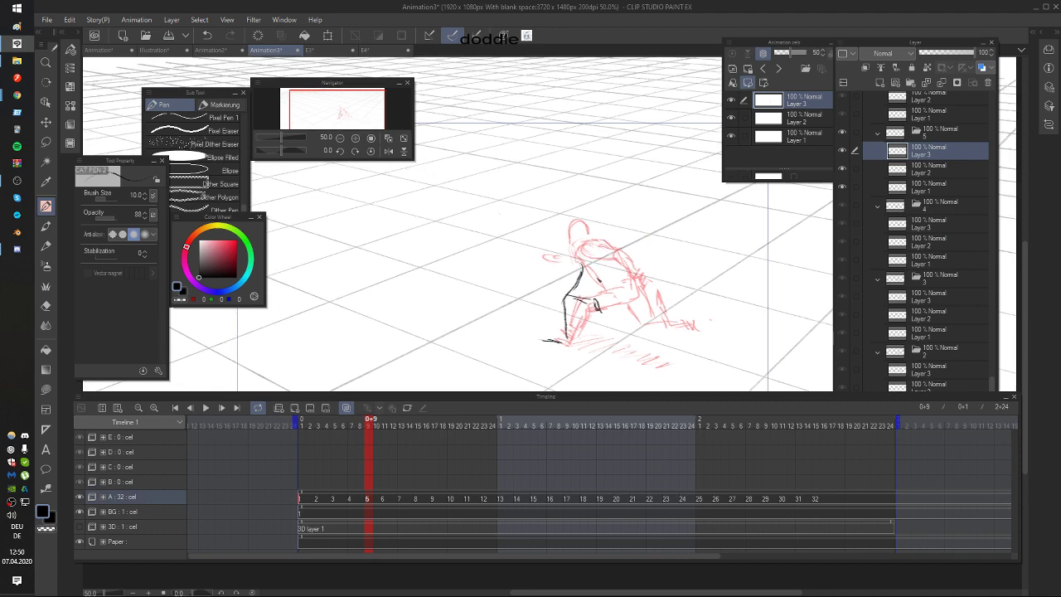
# Step: Build up the thigh and shin contours of the planted leg on cel 5, checking them against cel 4
pyautogui.press('Left')
pyautogui.press('Right')
pyautogui.moveTo(568, 337)
pyautogui.mouseDown()
pyautogui.moveTo(552, 301)
pyautogui.moveTo(582, 262)
pyautogui.moveTo(563, 265)
pyautogui.moveTo(570, 248)
pyautogui.moveTo(596, 262)
pyautogui.mouseUp()
pyautogui.press('Left')
pyautogui.press('Right')
pyautogui.press('Left')
pyautogui.press('Right')
pyautogui.hotkey('ctrl', 'z')
pyautogui.press('Left')
pyautogui.press('Right')
# Step: Sketch the head and the curved back line on cel 5, flipping to cel 4 to compare
pyautogui.moveTo(543, 231)
pyautogui.mouseDown()
pyautogui.moveTo(522, 221)
pyautogui.moveTo(564, 218)
pyautogui.moveTo(612, 237)
pyautogui.mouseUp()
pyautogui.press('Left')
pyautogui.press('Right')
pyautogui.press('Left')
pyautogui.press('Right')
pyautogui.press('Left')
pyautogui.press('Right')
# Step: Sketch the chest line below the head toward the thigh on cel 5 and undo the last stroke
pyautogui.moveTo(520, 226); pyautogui.dragTo(542, 257)
pyautogui.moveTo(541, 253); pyautogui.dragTo(559, 267)
pyautogui.press('Left')
pyautogui.press('Right')
pyautogui.hotkey('ctrl', 'z')
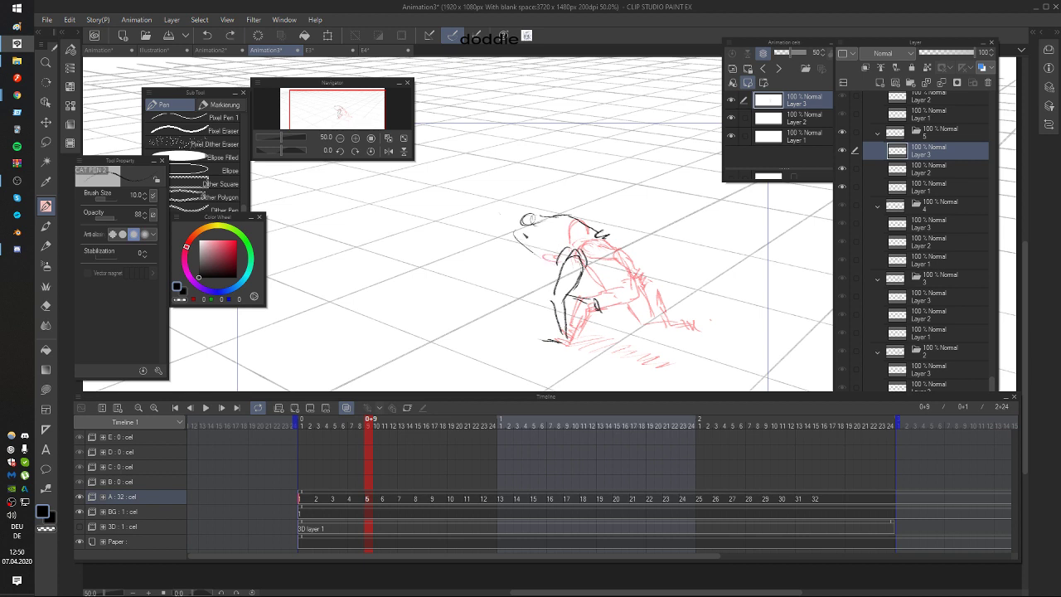
# Step: Sketch the chest line, the head circle and the forward forearm with its hand on cel 5, comparing with cel 4
pyautogui.moveTo(521, 232); pyautogui.dragTo(537, 254)
pyautogui.press('Left')
pyautogui.press('Right')
pyautogui.moveTo(502, 210)
pyautogui.mouseDown()
pyautogui.moveTo(493, 221)
pyautogui.moveTo(508, 236)
pyautogui.moveTo(503, 270)
pyautogui.moveTo(516, 266)
pyautogui.mouseUp()
pyautogui.hotkey('ctrl', 'z')
pyautogui.press('Left')
pyautogui.press('Right')
pyautogui.press('Left')
pyautogui.press('Right')
pyautogui.press('Left')
pyautogui.press('Right')
# Step: Add the line running from the shoulder toward the hip and reinforce the planted foot on cel 5
pyautogui.moveTo(552, 224); pyautogui.dragTo(583, 253)
pyautogui.press('Left')
pyautogui.press('Right')
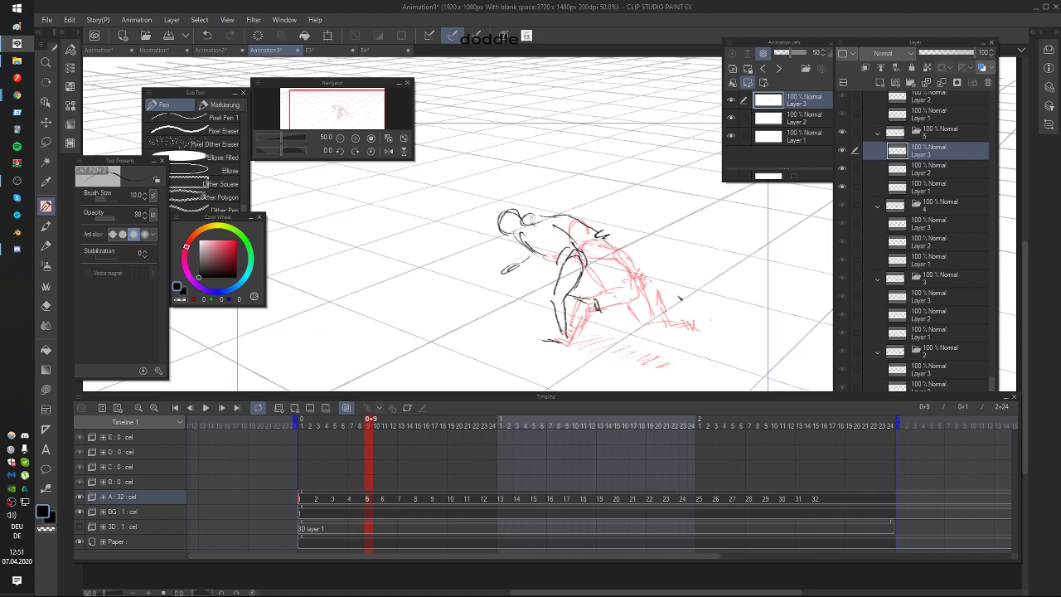
pyautogui.press('Left')
pyautogui.press('Right')
pyautogui.moveTo(555, 339); pyautogui.dragTo(573, 345)
# Step: Flip through cels 4 to 6 to examine how the pose moves from one cel to the next
pyautogui.press('Left')
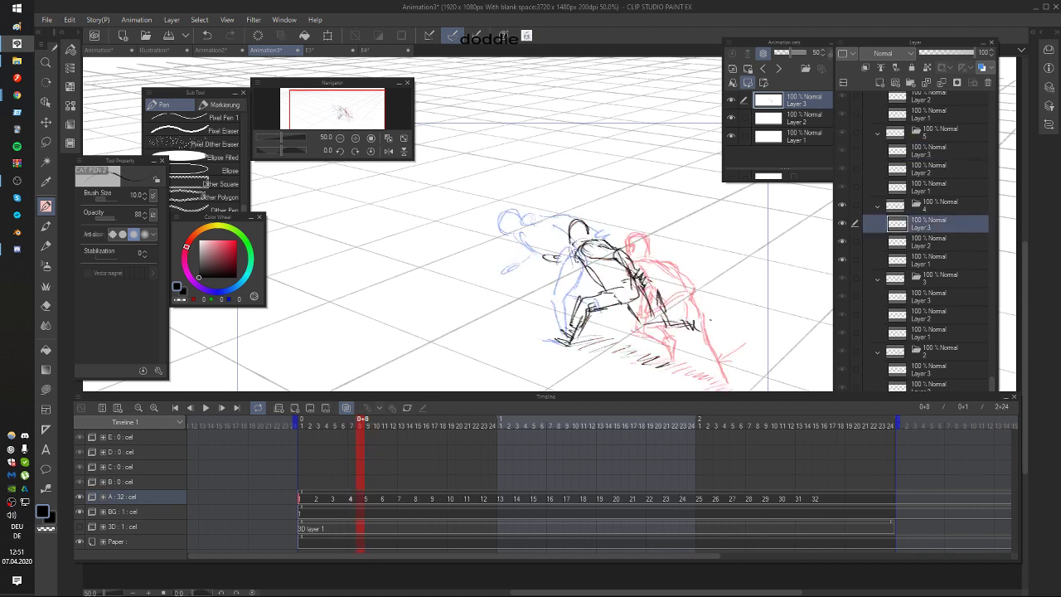
pyautogui.press('Right')
pyautogui.press('Right')
pyautogui.press('Left')
pyautogui.press('Left')
pyautogui.press('Right')
pyautogui.press('Right')
pyautogui.press('Right')
pyautogui.press('Left')
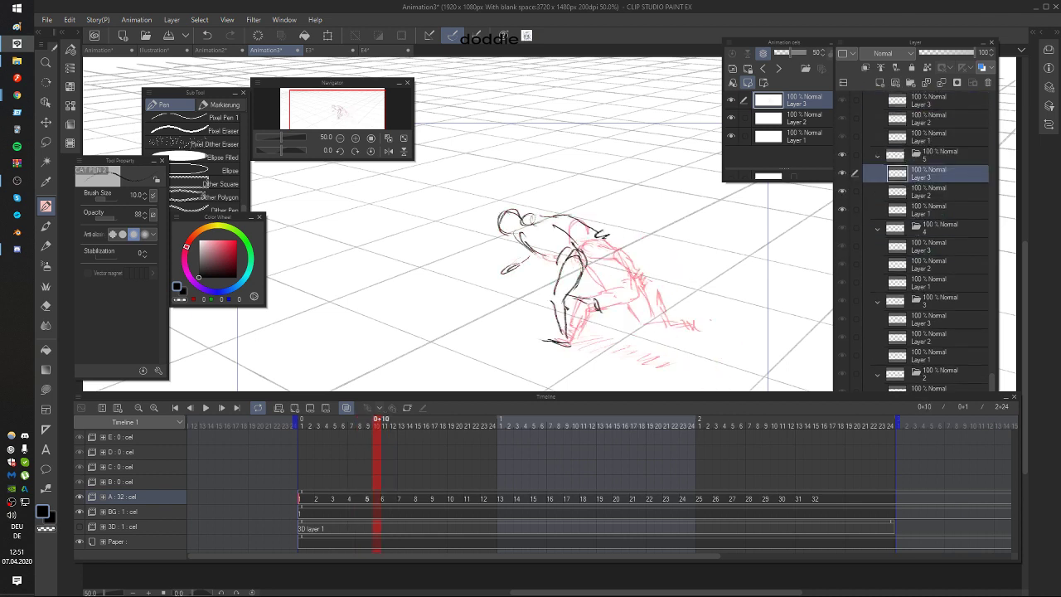
# Step: Strengthen the thigh contour of the planted leg on cel 5 and check it against the onion skin on cel 6
pyautogui.press('Left')
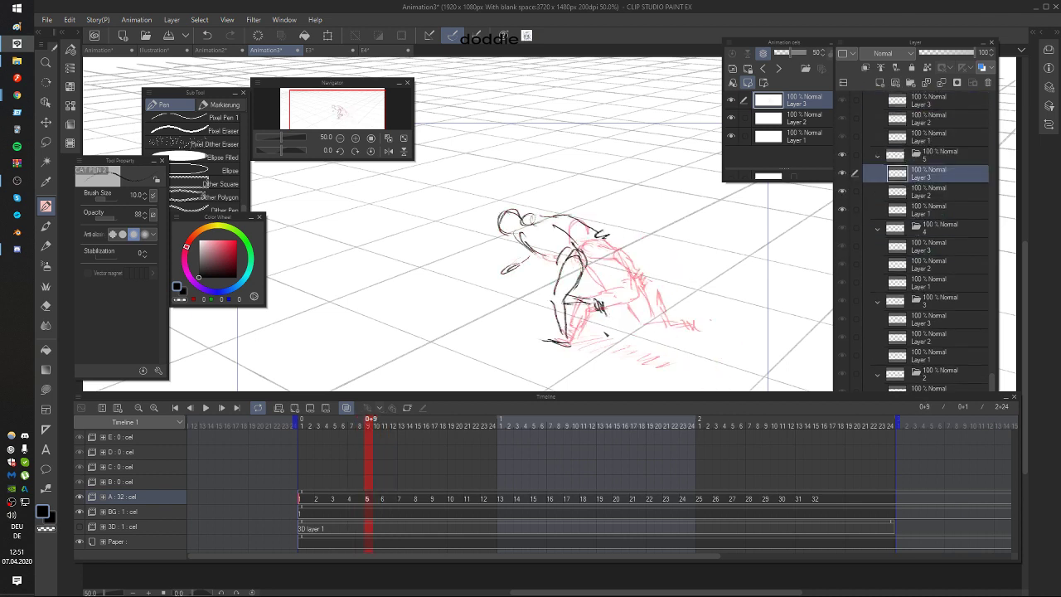
pyautogui.moveTo(556, 262); pyautogui.dragTo(549, 303)
pyautogui.press('Right')
pyautogui.press('Right')
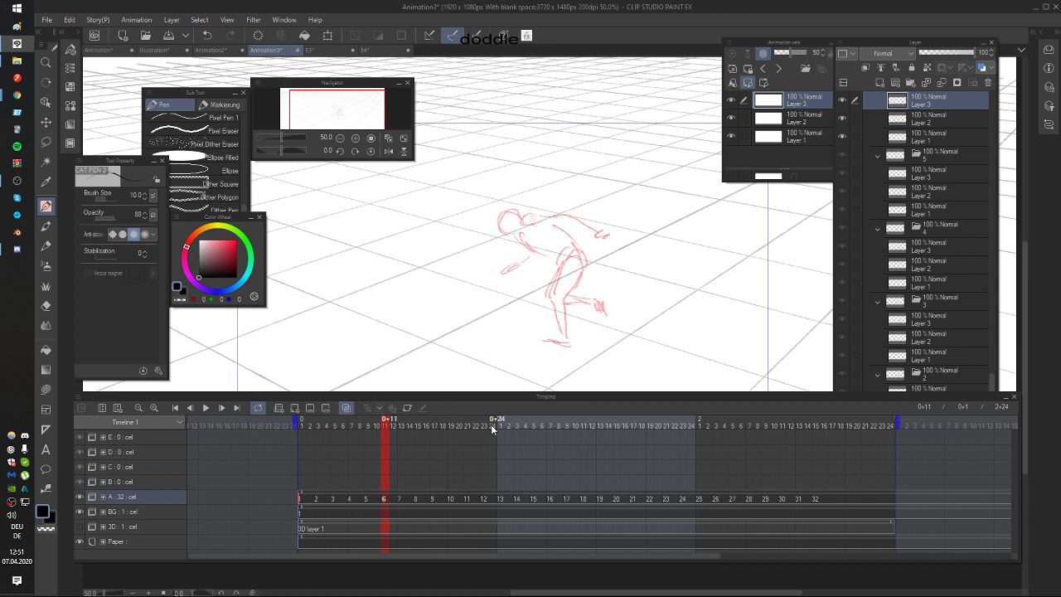
pyautogui.press('Left')
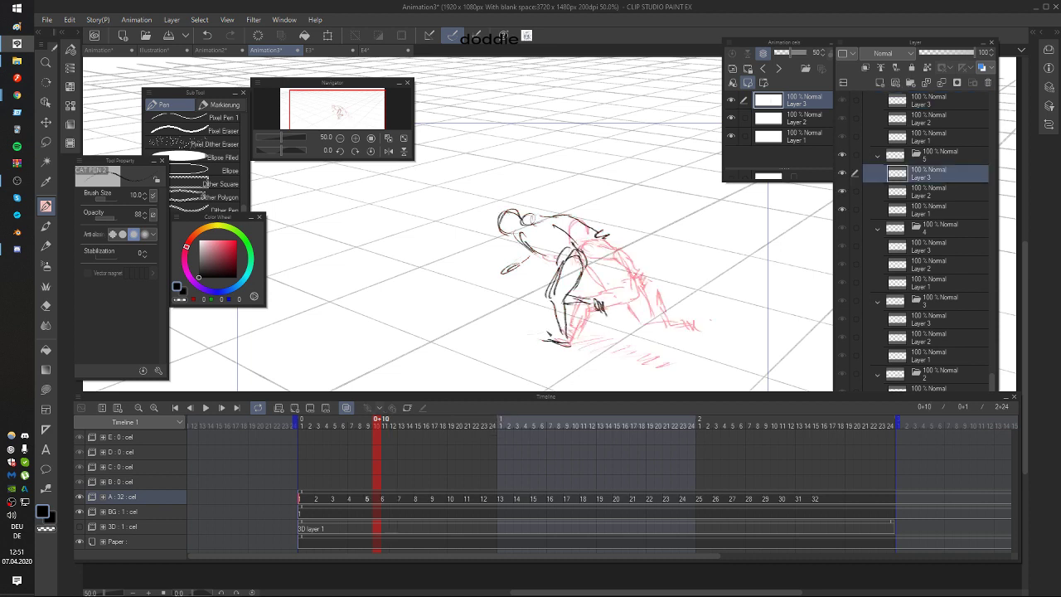
# Step: Hatch the ground shadow beside the planted foot on cel 5 and flip through the neighbouring cels
pyautogui.moveTo(547, 332); pyautogui.dragTo(514, 337)
pyautogui.moveTo(549, 334); pyautogui.dragTo(509, 338)
pyautogui.moveTo(535, 322); pyautogui.dragTo(499, 332)
pyautogui.press('Left')
pyautogui.press('Left')
pyautogui.press('Right')
pyautogui.press('Right')
pyautogui.press('Right')
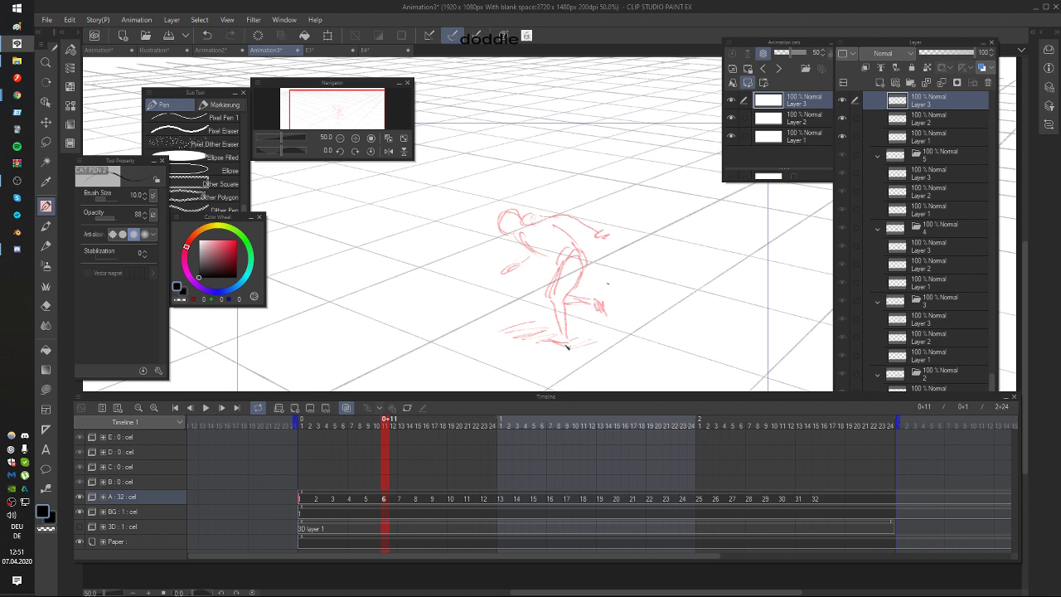
# Step: Start the pose on cel 6 with the planted leg, the hip curve and a first arc for the head
pyautogui.moveTo(552, 343)
pyautogui.mouseDown()
pyautogui.moveTo(571, 333)
pyautogui.moveTo(549, 292)
pyautogui.moveTo(559, 315)
pyautogui.mouseUp()
pyautogui.moveTo(551, 272)
pyautogui.mouseDown()
pyautogui.moveTo(563, 318)
pyautogui.moveTo(524, 270)
pyautogui.moveTo(553, 274)
pyautogui.mouseUp()
pyautogui.press('Left')
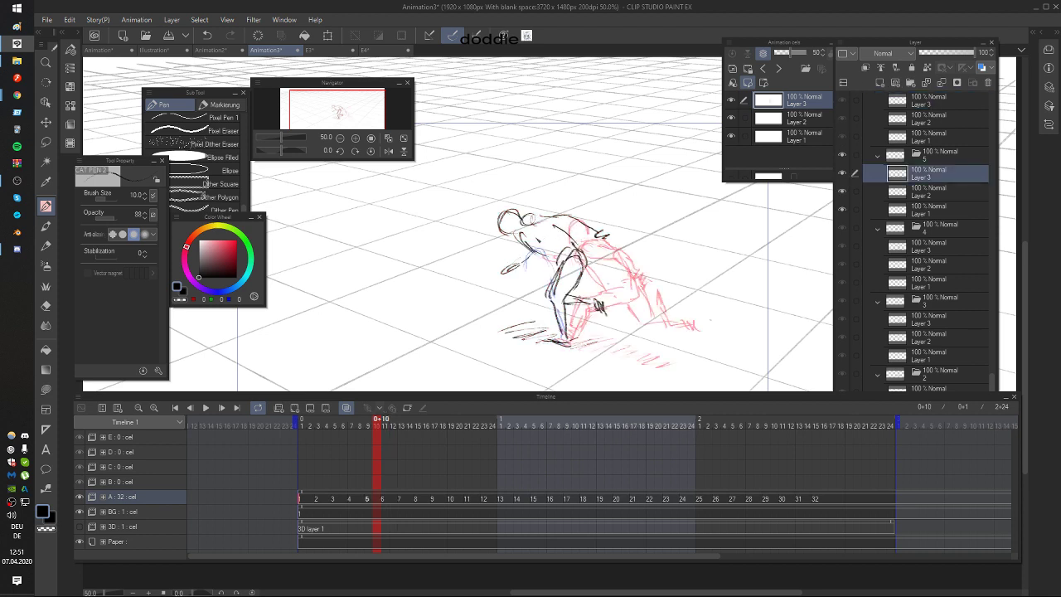
pyautogui.press('Right')
pyautogui.moveTo(468, 224)
pyautogui.mouseDown()
pyautogui.moveTo(478, 213)
pyautogui.moveTo(470, 239)
pyautogui.mouseUp()
pyautogui.press('Left')
pyautogui.press('Right')
pyautogui.moveTo(461, 216)
pyautogui.mouseDown()
pyautogui.moveTo(457, 233)
pyautogui.moveTo(493, 221)
pyautogui.moveTo(518, 231)
pyautogui.moveTo(505, 214)
pyautogui.moveTo(549, 262)
pyautogui.mouseUp()
pyautogui.press('Left')
pyautogui.press('Right')
pyautogui.hotkey('ctrl', 'z')
pyautogui.hotkey('ctrl', 'z')
pyautogui.press('Left')
pyautogui.press('Right')
pyautogui.press('Left')
pyautogui.press('Right')
pyautogui.hotkey('ctrl', 'z')
pyautogui.hotkey('ctrl', 'z')
pyautogui.hotkey('ctrl', 'z')
pyautogui.hotkey('ctrl', 'z')
pyautogui.hotkey('ctrl', 'z')
pyautogui.hotkey('ctrl', 'z')
pyautogui.hotkey('ctrl', 'z')
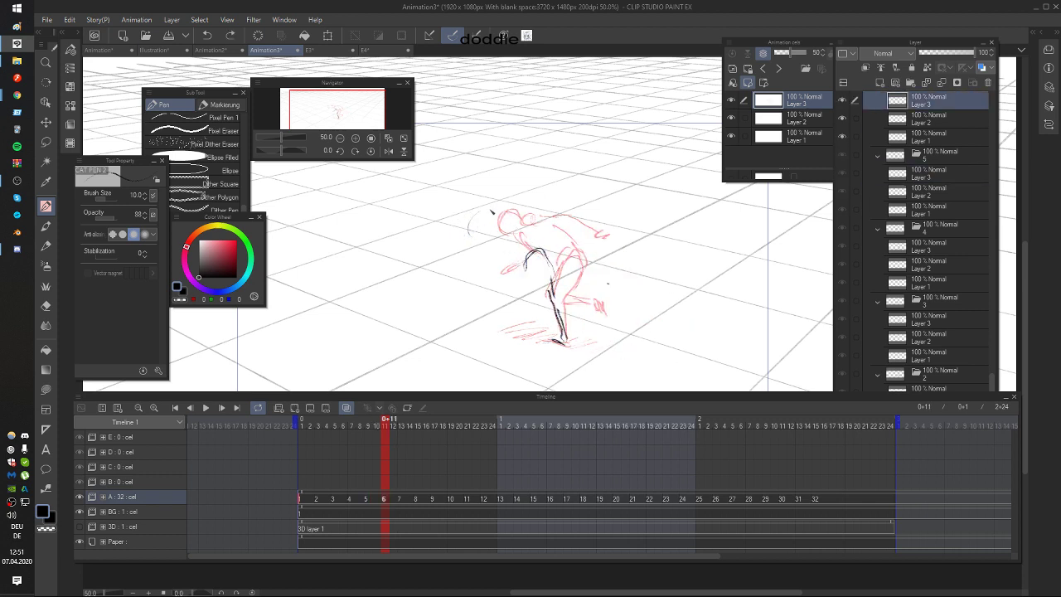
# Step: Sketch the head circle, the shoulder and the long torso line down to the planted leg on cel 6
pyautogui.press('Left')
pyautogui.press('Right')
pyautogui.moveTo(498, 208)
pyautogui.mouseDown()
pyautogui.moveTo(476, 208)
pyautogui.moveTo(541, 250)
pyautogui.mouseUp()
pyautogui.press('Left')
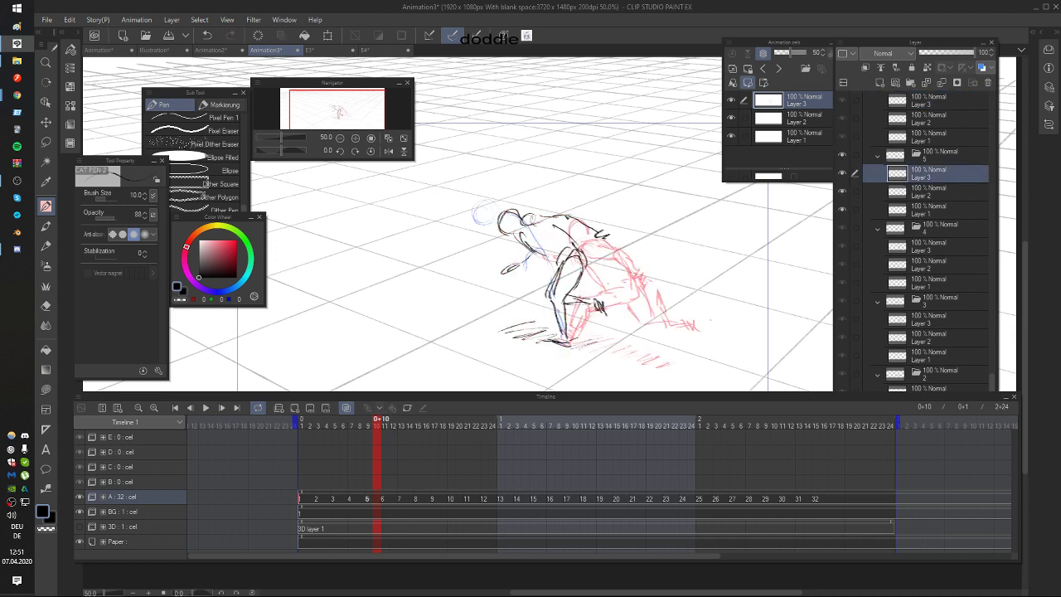
pyautogui.press('Right')
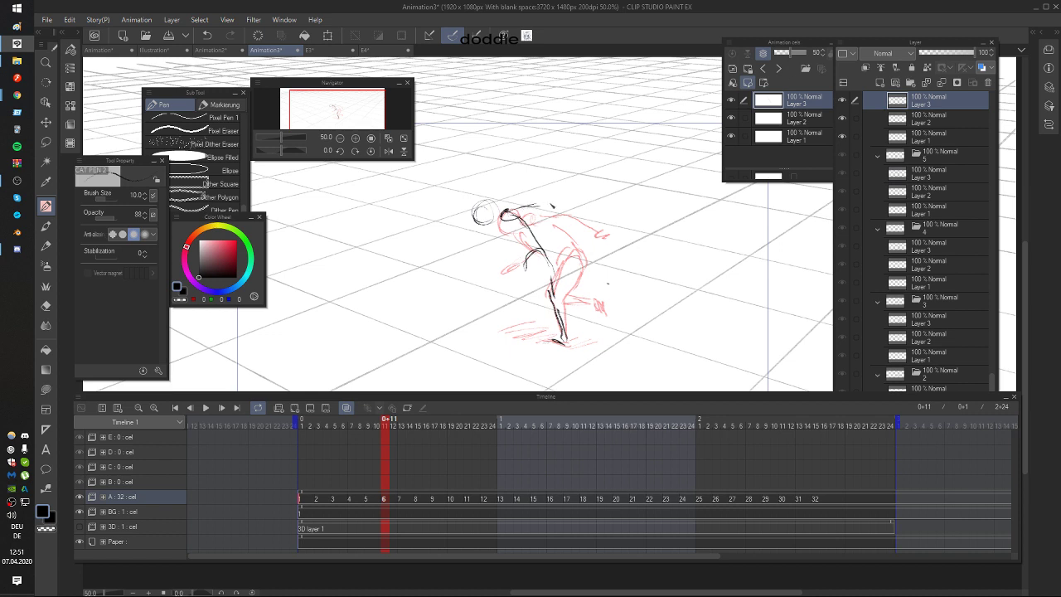
# Step: Draw the arm stretched out behind the shoulder with its hand on cel 6
pyautogui.press('.')
pyautogui.moveTo(534, 207); pyautogui.dragTo(585, 207)
pyautogui.press('.')
pyautogui.press('.')
# Step: Sketch the shin and foot of the forward raised leg on cel 6, replacing the first attempt
pyautogui.moveTo(510, 279); pyautogui.dragTo(484, 315)
pyautogui.hotkey('ctrl', 'z')
pyautogui.hotkey('ctrl', 'z')
pyautogui.moveTo(512, 263); pyautogui.dragTo(497, 302)
pyautogui.press('.')
# Step: Draw the chest and belly lines below the head on cel 6, redoing the first strokes and comparing with cel 5
pyautogui.moveTo(489, 240); pyautogui.dragTo(513, 260)
pyautogui.press('Right')
pyautogui.hotkey('ctrl', 'z')
pyautogui.hotkey('ctrl', 'z')
pyautogui.hotkey('ctrl', 'z')
pyautogui.moveTo(488, 232); pyautogui.dragTo(500, 250)
pyautogui.moveTo(490, 238); pyautogui.dragTo(517, 253)
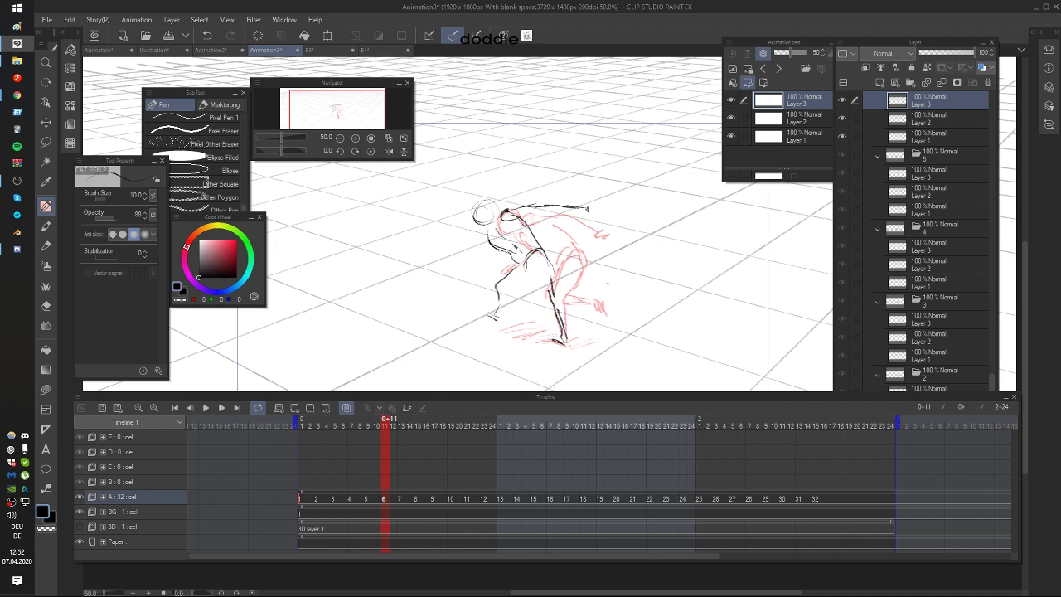
pyautogui.moveTo(490, 230); pyautogui.dragTo(514, 252)
pyautogui.press('Left')
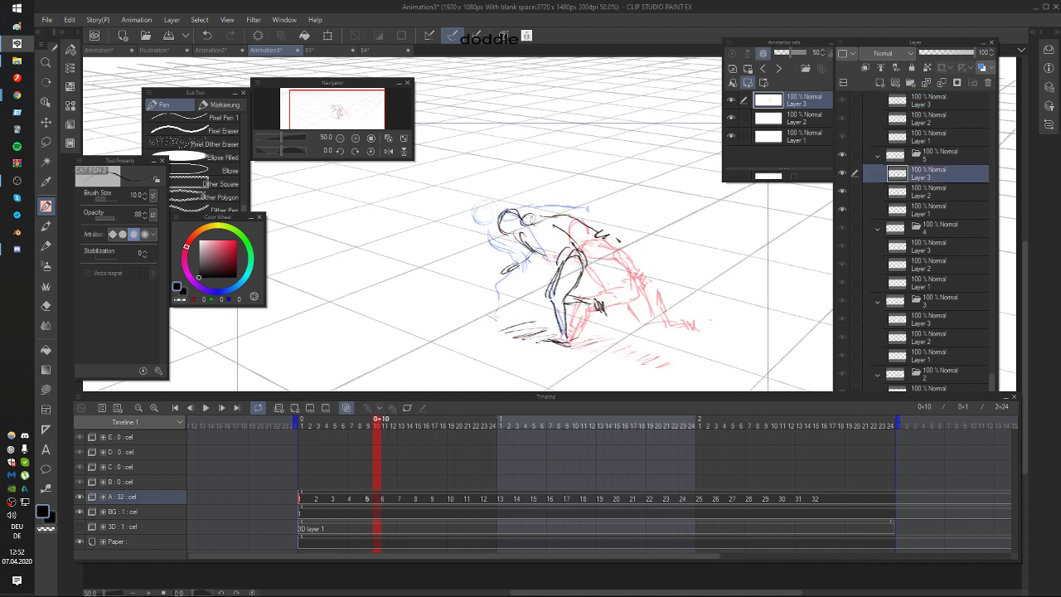
pyautogui.press('Right')
# Step: Add the second contour of the planted leg and its foot on cel 6
pyautogui.moveTo(529, 264); pyautogui.dragTo(564, 354)
pyautogui.press('Left')
pyautogui.press('Right')
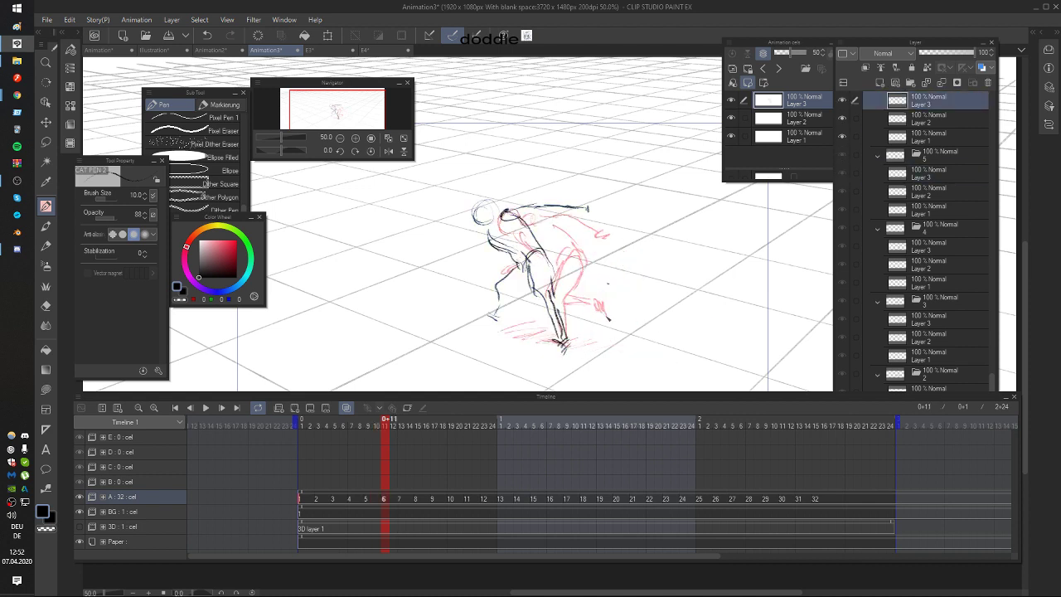
# Step: Move the cel 6 drawing slightly up and to the left so the planted foot sits nearer cel 5's foot
pyautogui.press('k')
pyautogui.press('Left')
pyautogui.press('Left')
pyautogui.press('Left')
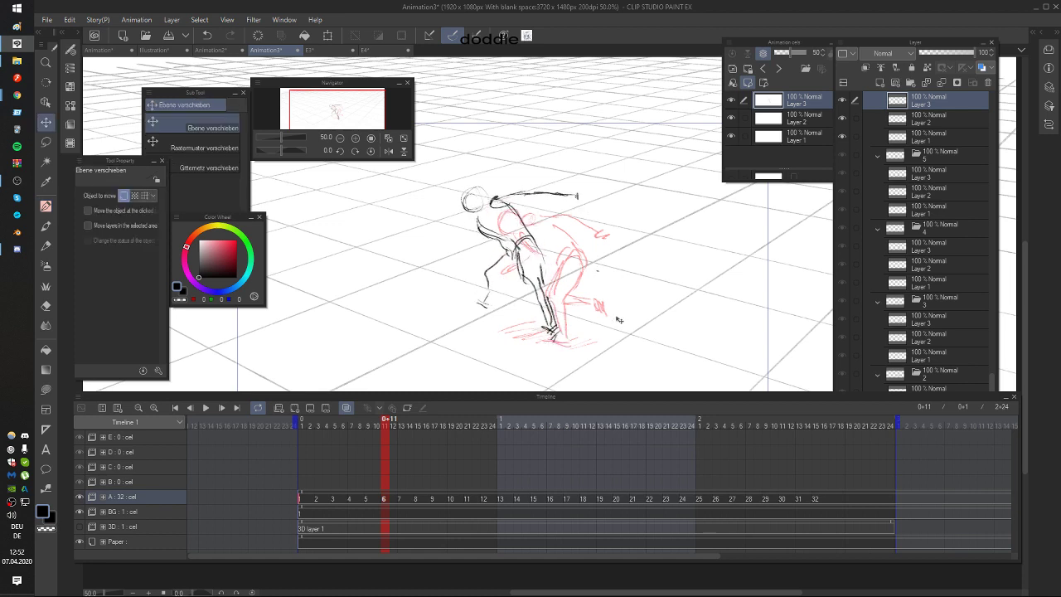
pyautogui.press('Right')
pyautogui.press('Right')
pyautogui.press('Right')
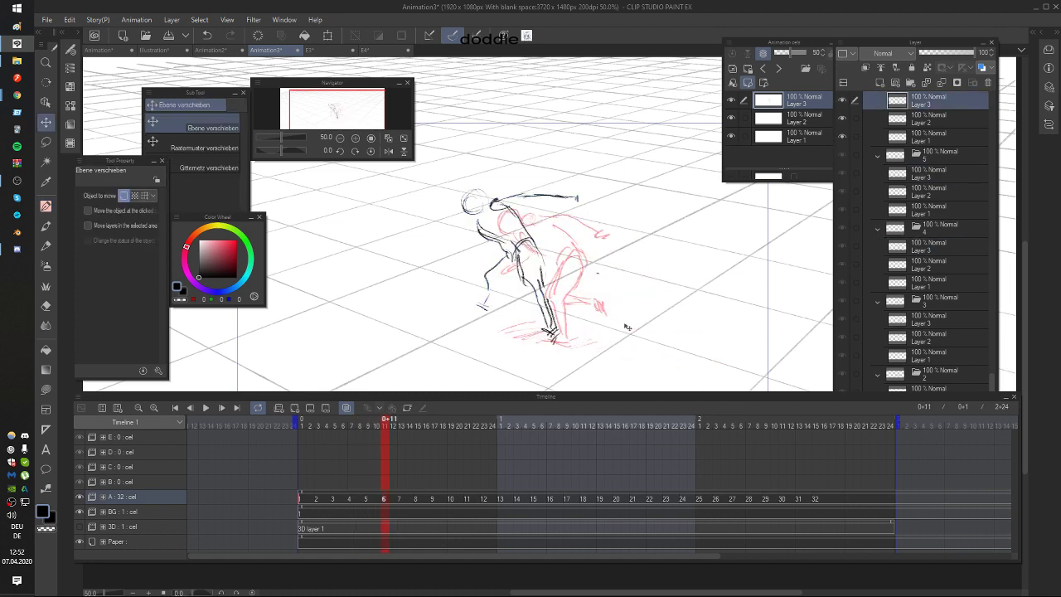
pyautogui.press('p')
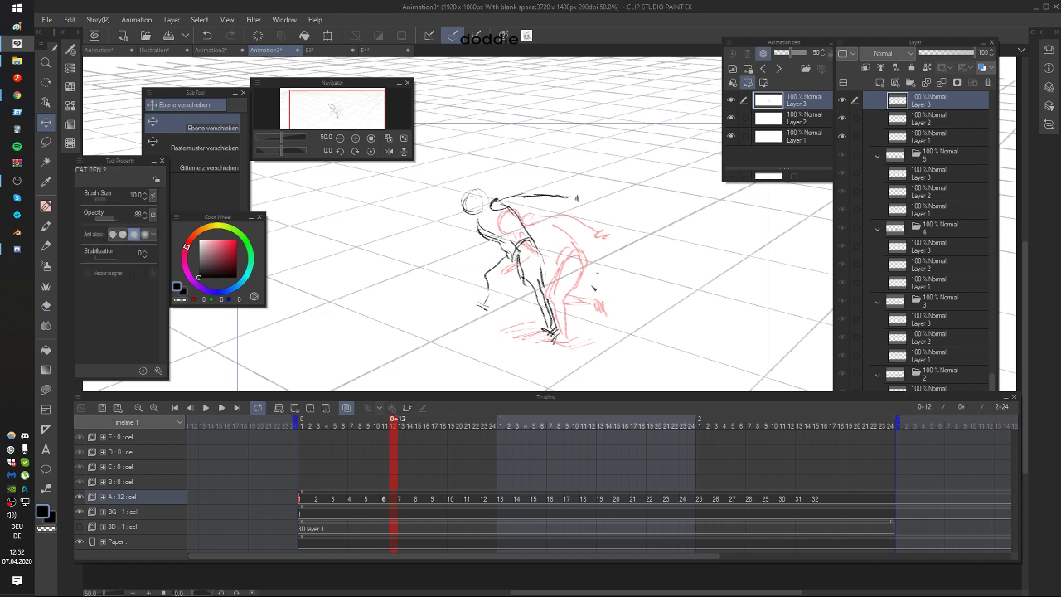
# Step: Reinforce the head outline and draw the forward arm hanging down with its hand on cel 6
pyautogui.press('Left')
pyautogui.press('Right')
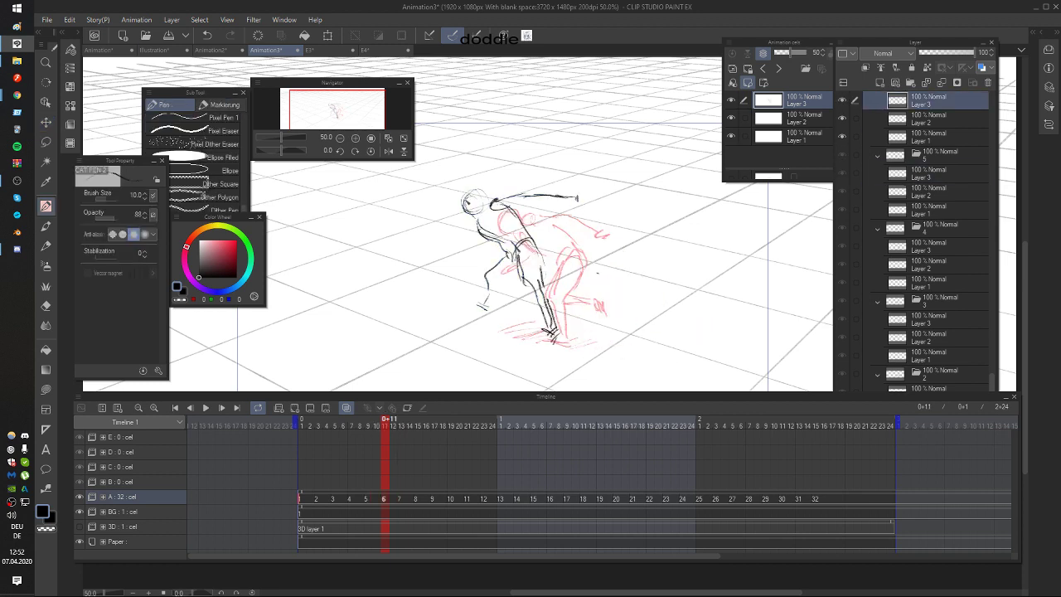
pyautogui.moveTo(472, 211); pyautogui.dragTo(482, 197)
pyautogui.press('Left')
pyautogui.press('Right')
pyautogui.moveTo(479, 221); pyautogui.dragTo(471, 275)
pyautogui.press('Left')
pyautogui.press('Right')
pyautogui.press('Left')
pyautogui.press('Right')
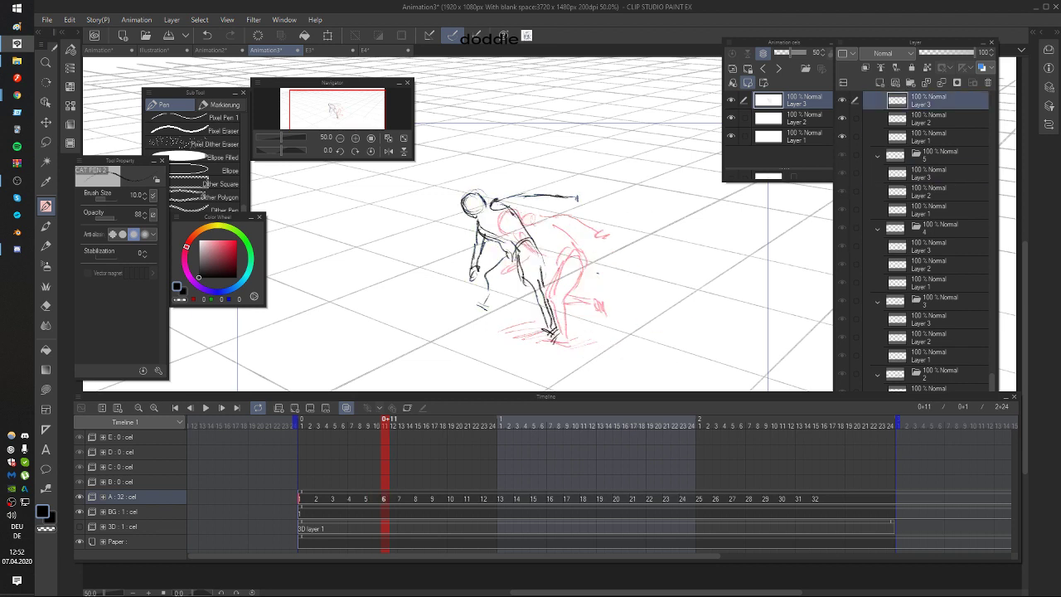
# Step: Thicken the contour and hand of the arm stretched behind the figure on cel 6
pyautogui.moveTo(506, 215)
pyautogui.mouseDown()
pyautogui.moveTo(539, 196)
pyautogui.moveTo(584, 197)
pyautogui.mouseUp()
pyautogui.press('Left')
pyautogui.press('Right')
pyautogui.moveTo(600, 232); pyautogui.dragTo(602, 235)
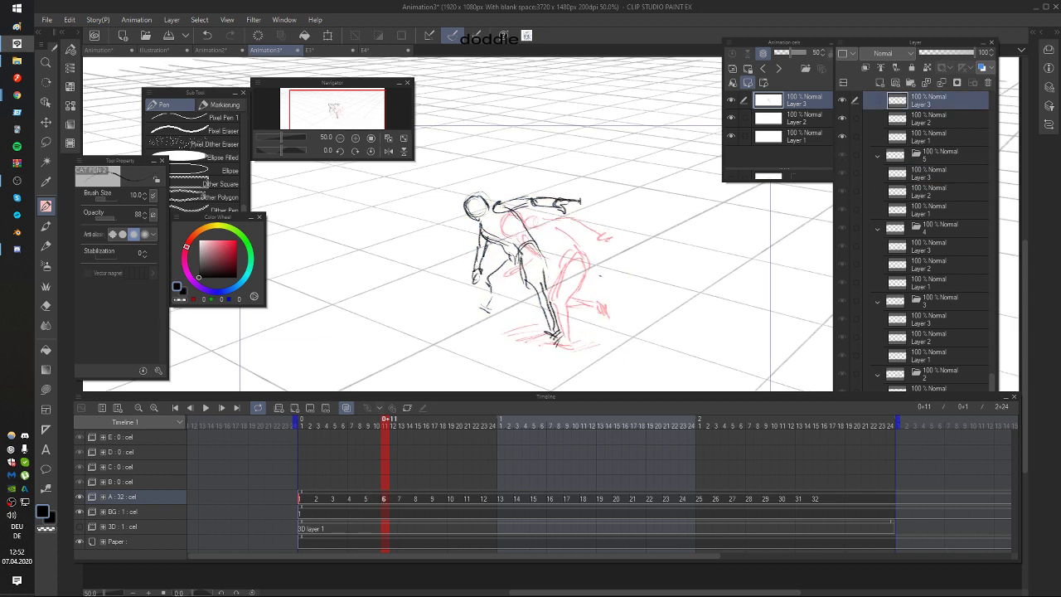
# Step: Redraw the shin and foot of the raised leg on cel 6 and erase its old foot lines
pyautogui.moveTo(489, 280); pyautogui.dragTo(491, 324)
pyautogui.press('Left')
pyautogui.press('Right')
pyautogui.moveTo(480, 319); pyautogui.dragTo(505, 329)
pyautogui.press('Left')
pyautogui.press('Right')
pyautogui.moveTo(494, 285)
pyautogui.mouseDown()
pyautogui.moveTo(514, 311)
pyautogui.moveTo(485, 324)
pyautogui.mouseUp()
pyautogui.hotkey('ctrl', 'z')
pyautogui.press('e')
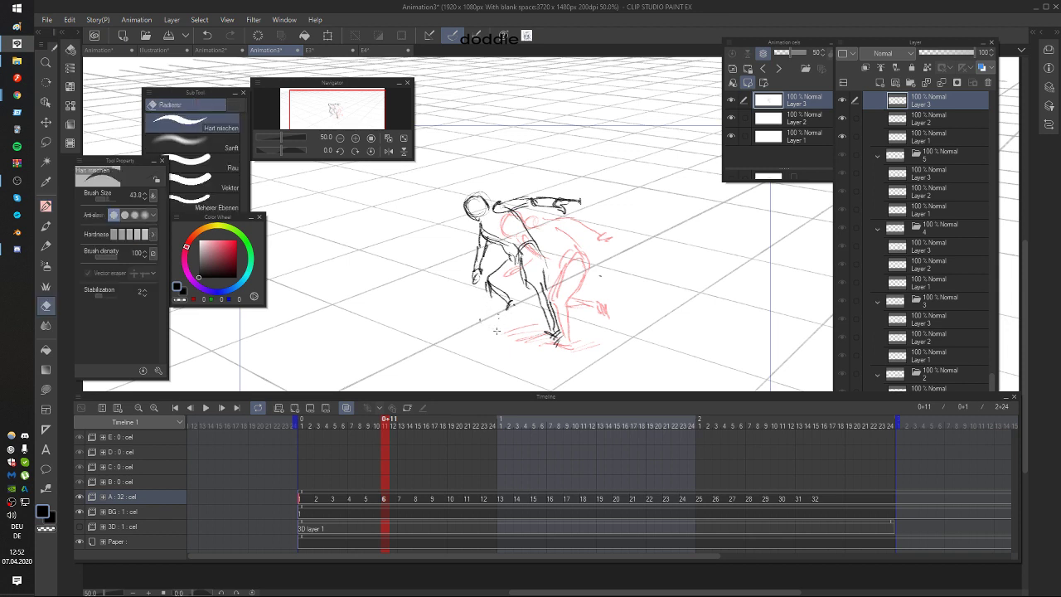
# Step: Erase the planted foot on cel 6 and redraw the lower leg and foot extended to cel 5's foot position
pyautogui.moveTo(553, 335); pyautogui.dragTo(564, 347)
pyautogui.moveTo(550, 307); pyautogui.dragTo(554, 337)
pyautogui.press('p')
pyautogui.moveTo(539, 270)
pyautogui.mouseDown()
pyautogui.moveTo(528, 300)
pyautogui.moveTo(552, 303)
pyautogui.moveTo(565, 335)
pyautogui.mouseUp()
pyautogui.moveTo(536, 297)
pyautogui.mouseDown()
pyautogui.moveTo(579, 355)
pyautogui.moveTo(555, 344)
pyautogui.mouseUp()
pyautogui.press(',')
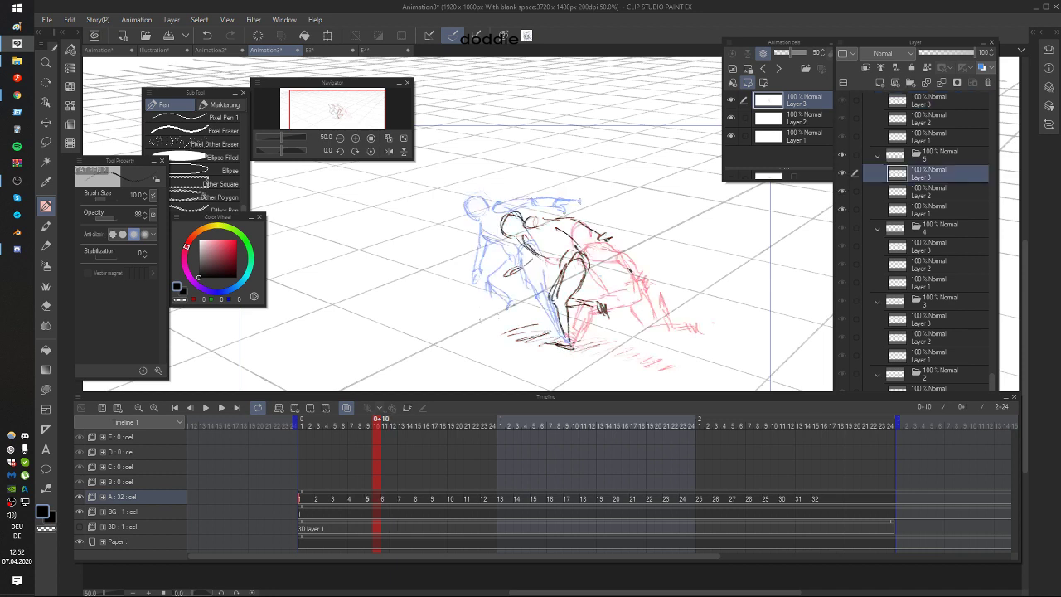
pyautogui.press('.')
# Step: Rough in the bent back, torso and hip line on cel 7, flipping to cel 6 to compare
pyautogui.press('.')
pyautogui.press('.')
pyautogui.press(',')
pyautogui.press('.')
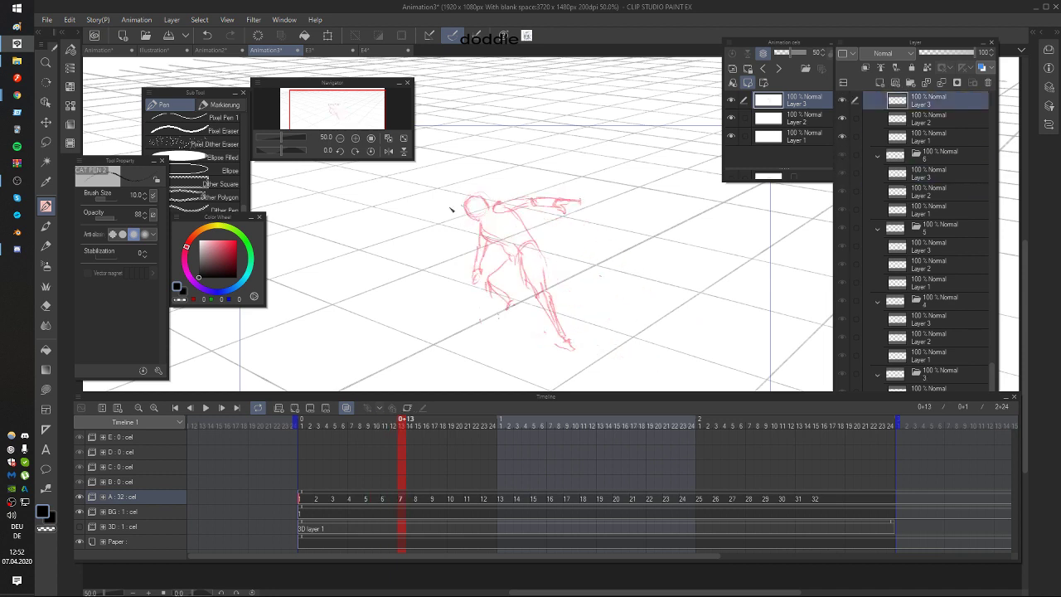
pyautogui.moveTo(462, 204)
pyautogui.mouseDown()
pyautogui.moveTo(480, 255)
pyautogui.moveTo(487, 223)
pyautogui.moveTo(521, 261)
pyautogui.moveTo(474, 210)
pyautogui.moveTo(495, 225)
pyautogui.moveTo(526, 272)
pyautogui.moveTo(466, 255)
pyautogui.moveTo(516, 267)
pyautogui.moveTo(534, 296)
pyautogui.mouseUp()
pyautogui.press(',')
pyautogui.press('.')
pyautogui.press(',')
pyautogui.press('.')
pyautogui.press('Left')
pyautogui.press('Right')
pyautogui.press('Left')
pyautogui.press('Right')
pyautogui.press('Right')
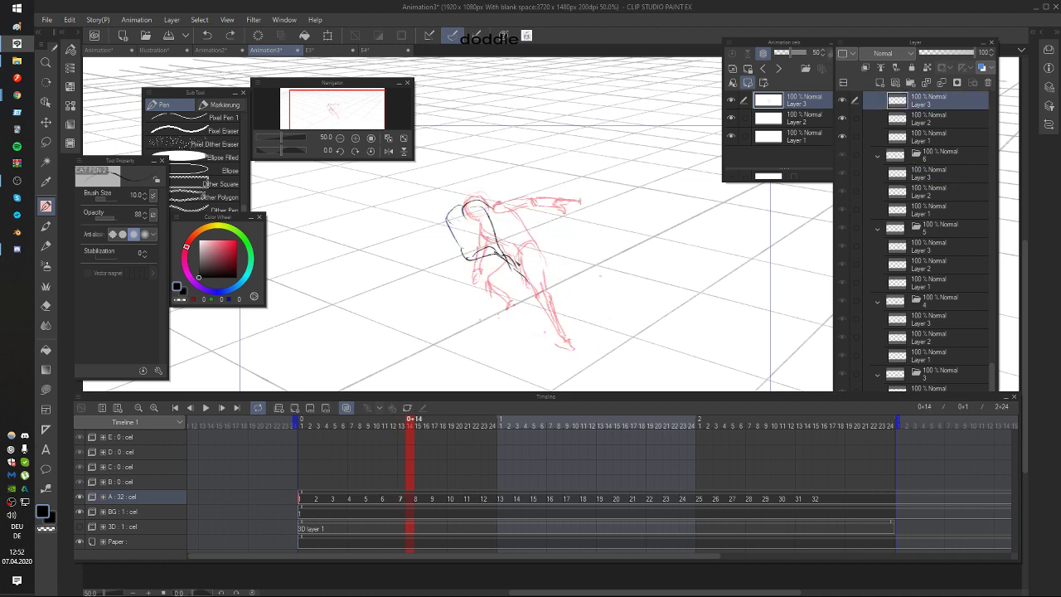
# Step: Add the first strokes of the trailing leg below the hip on cel 7 and compare with cel 6
pyautogui.moveTo(535, 275); pyautogui.dragTo(541, 306)
pyautogui.moveTo(536, 281); pyautogui.dragTo(543, 307)
pyautogui.press('Left')
pyautogui.press('Right')
pyautogui.press('Left')
pyautogui.press('Left')
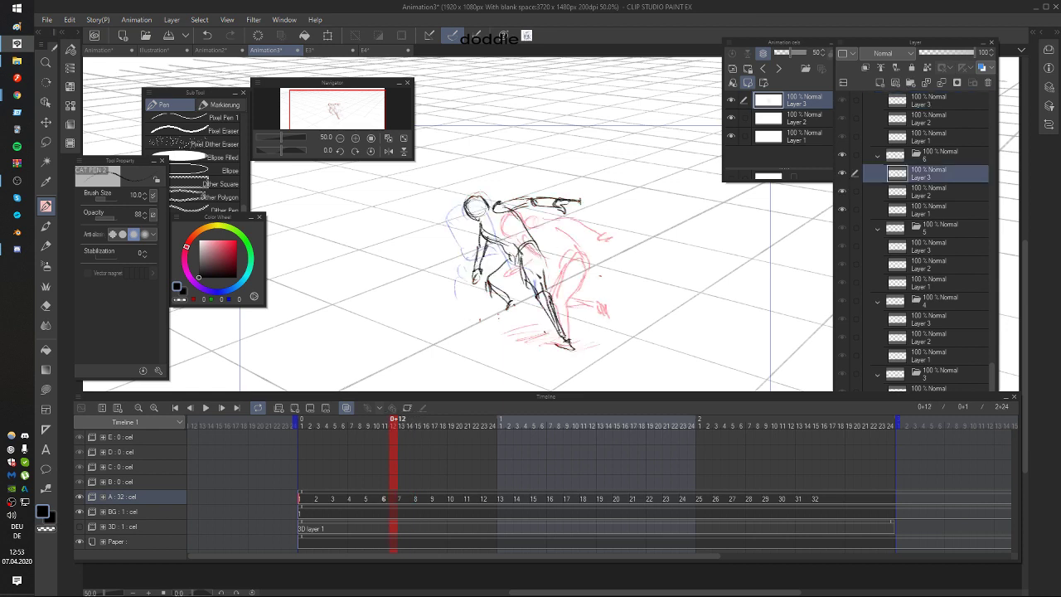
# Step: Sketch the forward lower leg and extend the trailing leg down to its foot on cel 7
pyautogui.press('Right')
pyautogui.moveTo(463, 261)
pyautogui.mouseDown()
pyautogui.moveTo(459, 288)
pyautogui.moveTo(474, 291)
pyautogui.mouseUp()
pyautogui.moveTo(496, 260)
pyautogui.mouseDown()
pyautogui.moveTo(479, 278)
pyautogui.moveTo(532, 277)
pyautogui.moveTo(530, 307)
pyautogui.moveTo(527, 293)
pyautogui.mouseUp()
pyautogui.moveTo(534, 295); pyautogui.dragTo(548, 315)
pyautogui.press(',')
pyautogui.press('.')
# Step: Sketch the arm reaching back from the shoulder on cel 7
pyautogui.moveTo(537, 221); pyautogui.dragTo(548, 237)
pyautogui.moveTo(482, 217)
pyautogui.mouseDown()
pyautogui.moveTo(499, 227)
pyautogui.moveTo(555, 210)
pyautogui.mouseUp()
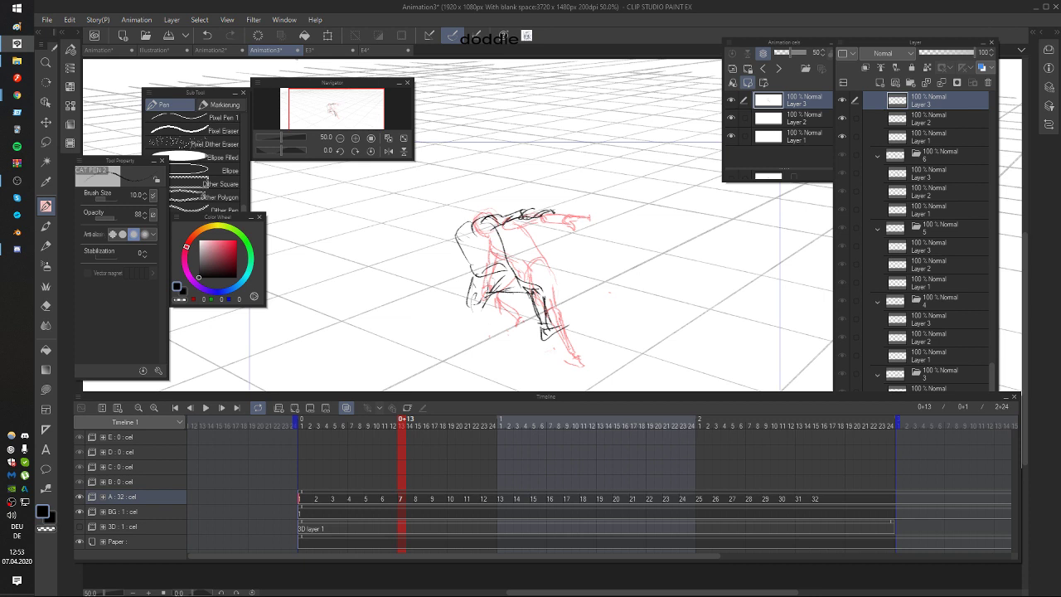
# Step: Sketch the round head above the shoulders and refine the body line on cel 7, comparing with cel 6
pyautogui.press(',')
pyautogui.press('.')
pyautogui.moveTo(463, 200)
pyautogui.mouseDown()
pyautogui.moveTo(458, 215)
pyautogui.moveTo(476, 205)
pyautogui.mouseUp()
pyautogui.moveTo(468, 200)
pyautogui.mouseDown()
pyautogui.moveTo(478, 209)
pyautogui.moveTo(458, 230)
pyautogui.moveTo(481, 230)
pyautogui.moveTo(449, 249)
pyautogui.moveTo(470, 318)
pyautogui.mouseUp()
pyautogui.press(',')
pyautogui.press('.')
# Step: Extend the leg reaching toward the lower left down to its foot on cel 7, undoing stray strokes
pyautogui.press(',')
pyautogui.press('Right')
pyautogui.moveTo(485, 302)
pyautogui.mouseDown()
pyautogui.moveTo(478, 318)
pyautogui.moveTo(438, 323)
pyautogui.moveTo(457, 335)
pyautogui.moveTo(450, 341)
pyautogui.mouseUp()
pyautogui.press(',')
pyautogui.press('.')
pyautogui.hotkey('ctrl', 'z')
pyautogui.press(',')
pyautogui.press('.')
pyautogui.hotkey('ctrl', 'z')
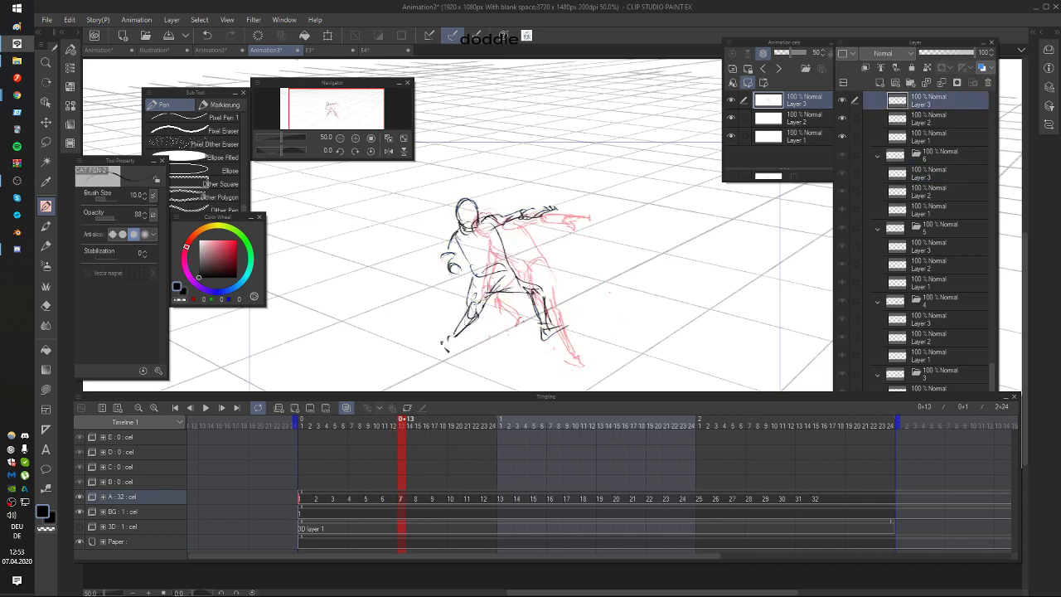
# Step: Examine the figure's motion from cel 5 to cel 7 by flipping between the cels, dismissing the Discord notification
pyautogui.press('Left')
pyautogui.press('Right')
pyautogui.press('Left')
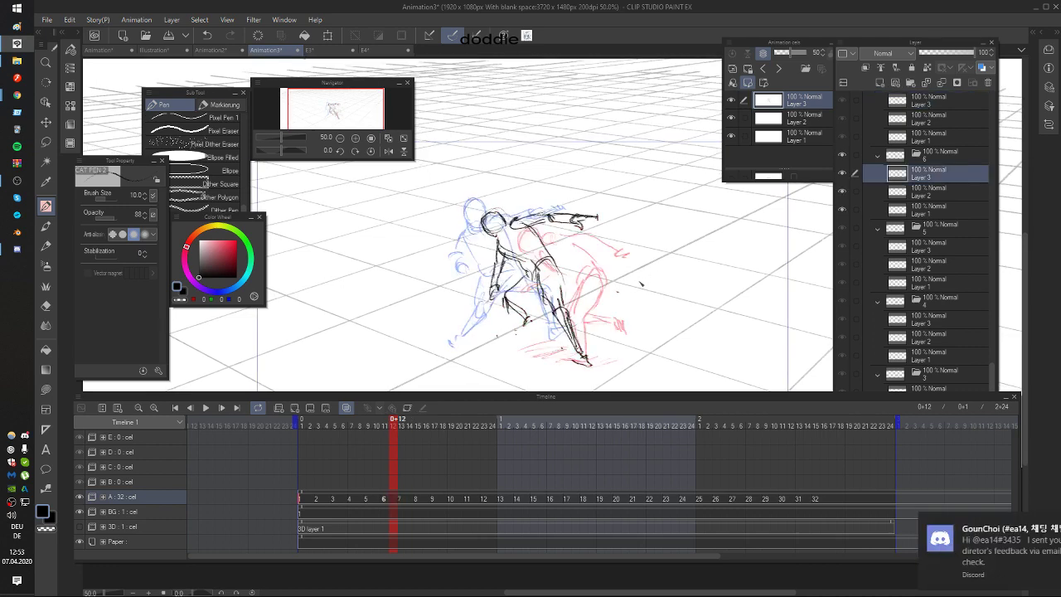
pyautogui.press('Left')
pyautogui.press('Left')
pyautogui.press('Right')
pyautogui.press('Right')
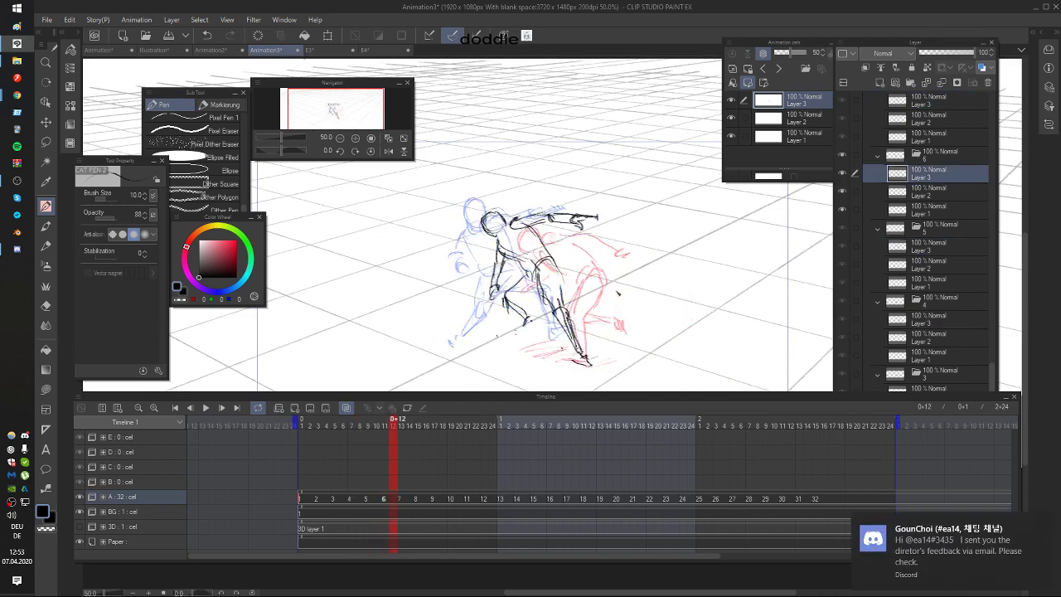
pyautogui.click(1043, 531)
pyautogui.press('Right')
pyautogui.press('Right')
pyautogui.press('Right')
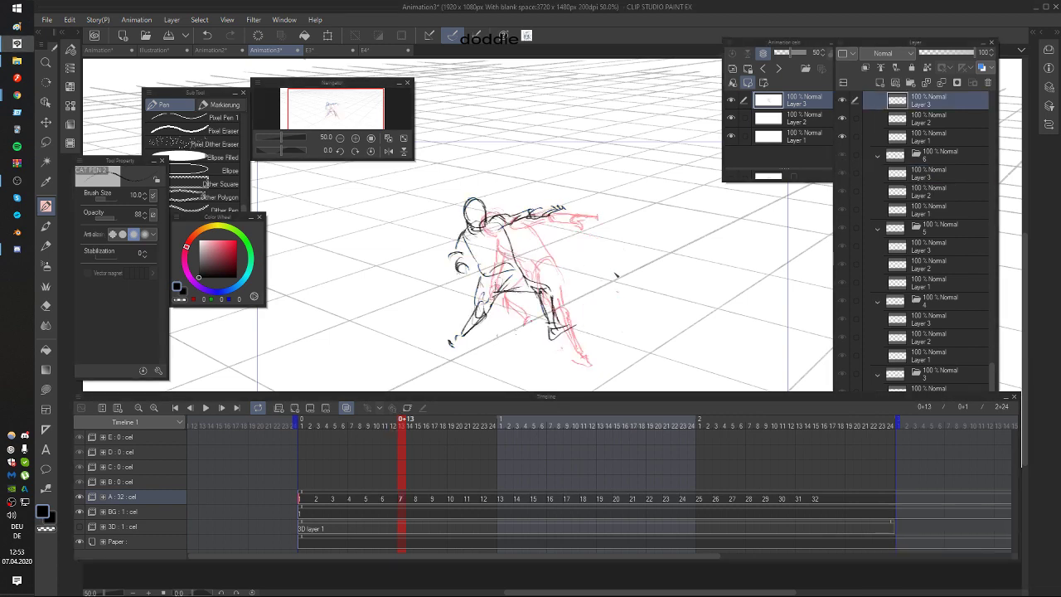
pyautogui.press('Left')
pyautogui.press('Left')
pyautogui.press('Left')
pyautogui.press('Left')
pyautogui.press('Left')
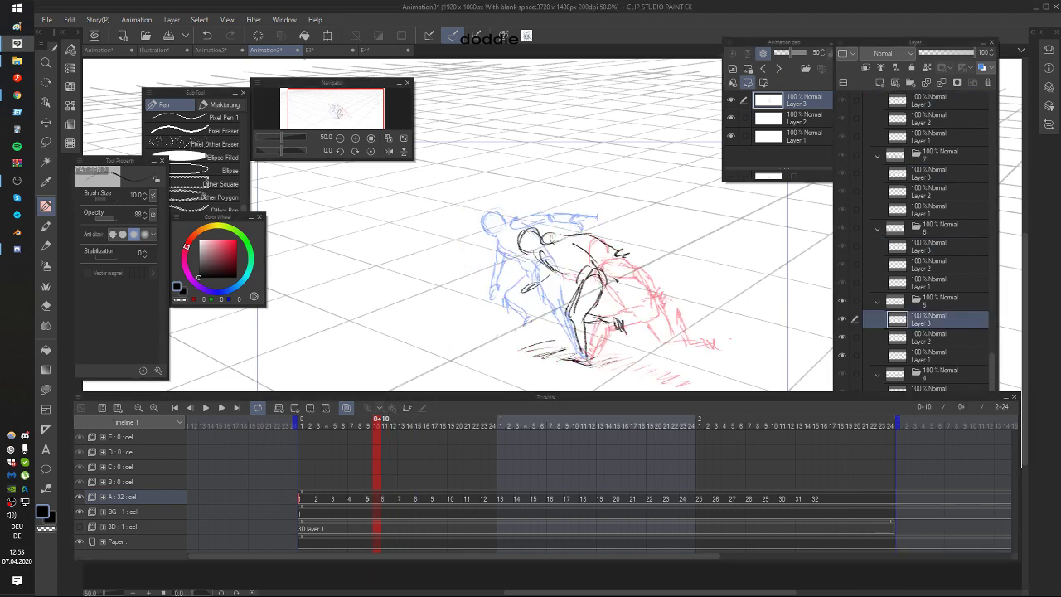
pyautogui.press('Right')
pyautogui.press('Right')
pyautogui.press('Right')
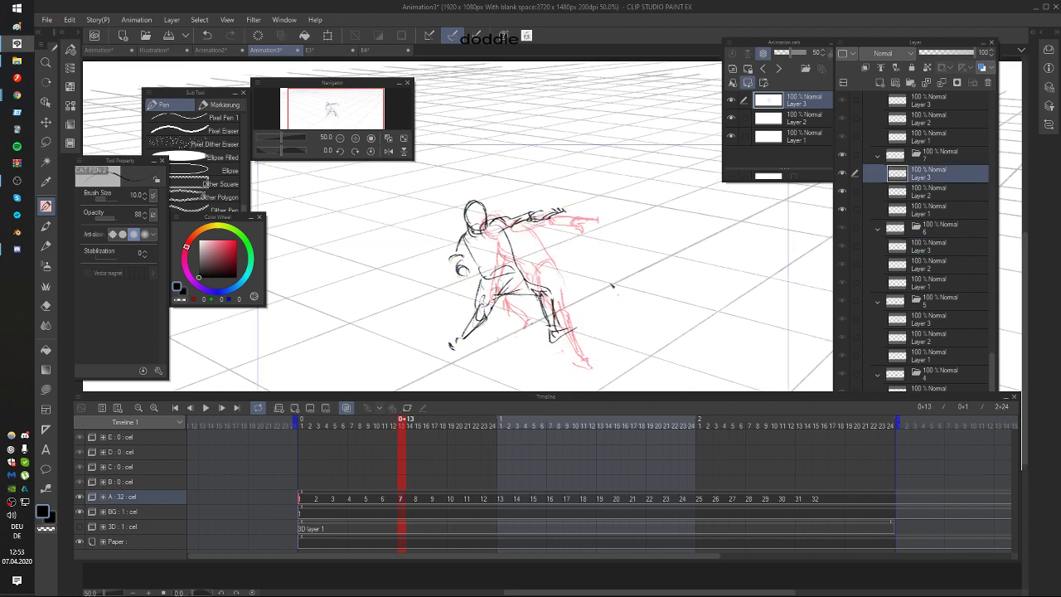
# Step: Advance to cel 8 and mark the planted foot on the ground
pyautogui.press('Right')
pyautogui.press('Right')
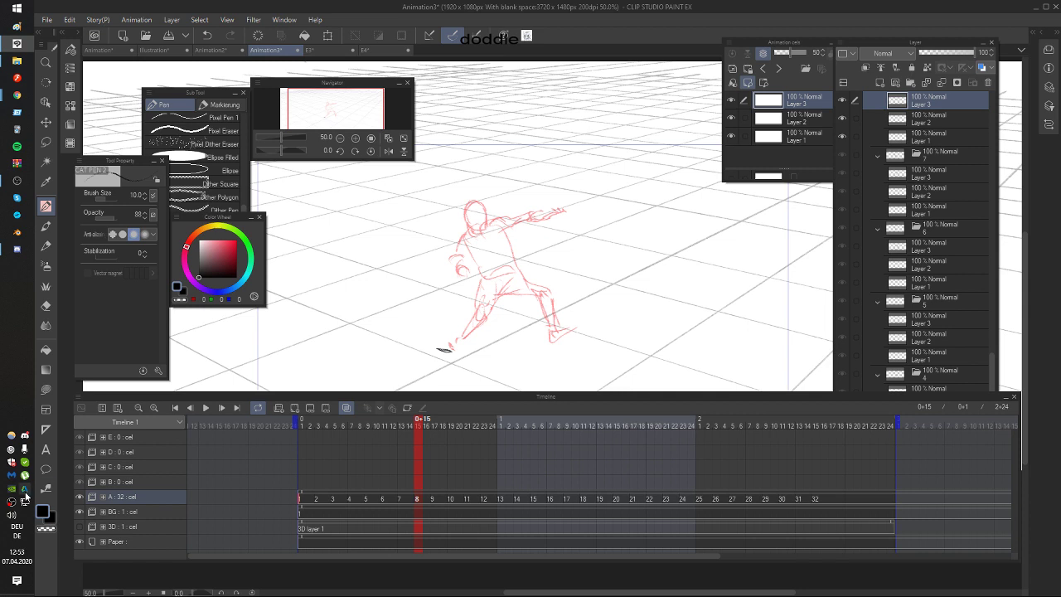
# Step: Quit Discord and return to the drawing canvas
pyautogui.rightClick(25, 439)
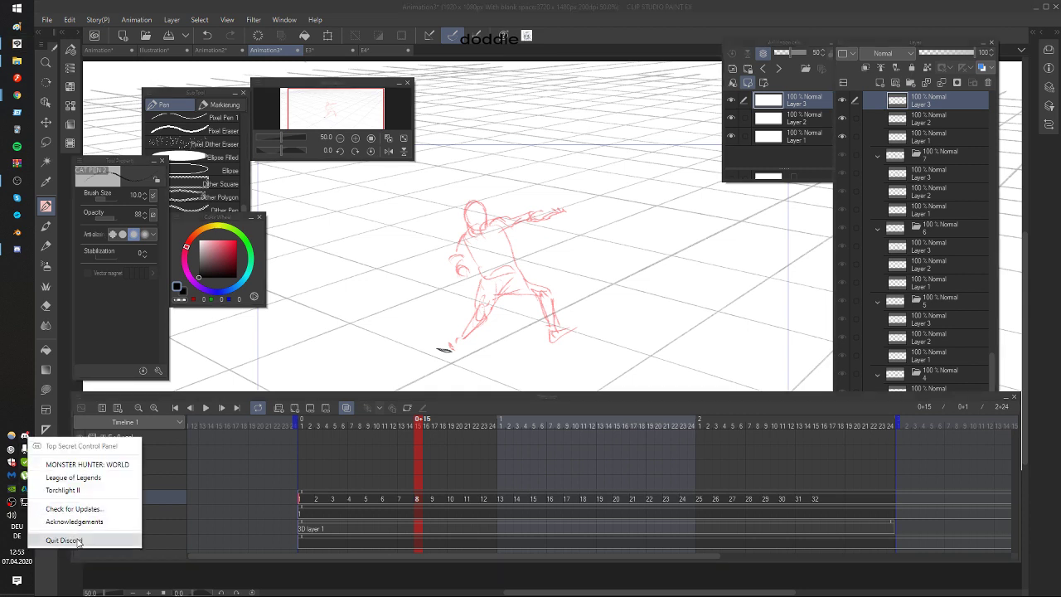
pyautogui.click(79, 539)
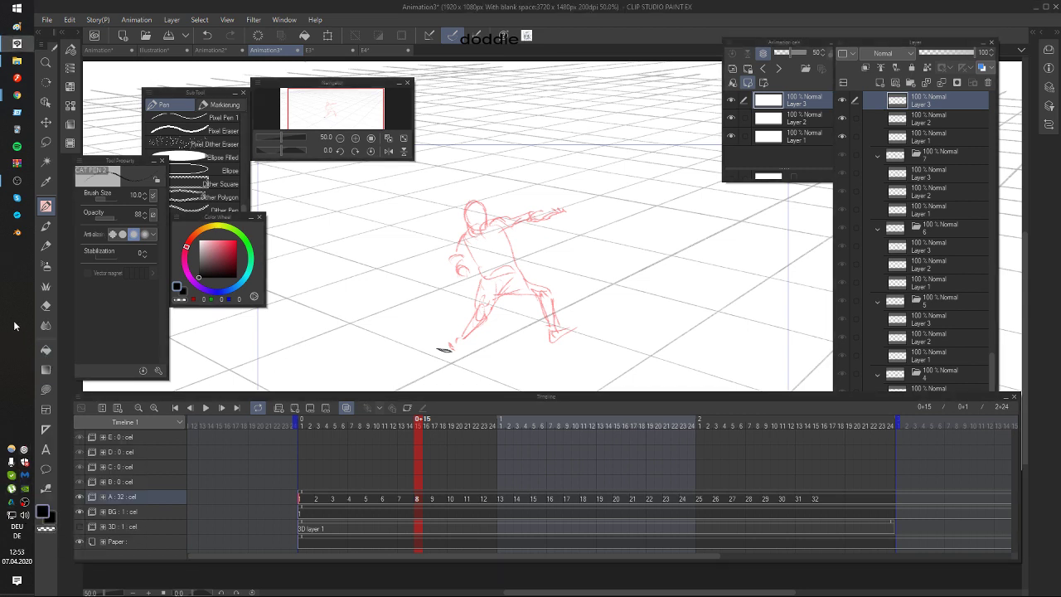
pyautogui.click(508, 316)
# Step: Sketch the planted foot and try lower-leg lines above it on cel 8, undoing poor strokes and comparing with cel 7
pyautogui.press('Left')
pyautogui.press('Right')
pyautogui.moveTo(440, 345); pyautogui.dragTo(453, 348)
pyautogui.press('Left')
pyautogui.press('Right')
pyautogui.moveTo(443, 305)
pyautogui.mouseDown()
pyautogui.moveTo(439, 345)
pyautogui.moveTo(452, 335)
pyautogui.mouseUp()
pyautogui.hotkey('ctrl', 'z')
pyautogui.hotkey('ctrl', 'z')
pyautogui.hotkey('ctrl', 'z')
pyautogui.press('Left')
pyautogui.press('Right')
pyautogui.press('Left')
pyautogui.press('Right')
# Step: Rough in the hip and upper leg lines above the planted leg on cel 8, checking against cel 7
pyautogui.moveTo(448, 282)
pyautogui.mouseDown()
pyautogui.moveTo(453, 313)
pyautogui.moveTo(443, 296)
pyautogui.mouseUp()
pyautogui.moveTo(443, 293)
pyautogui.mouseDown()
pyautogui.moveTo(499, 270)
pyautogui.moveTo(488, 267)
pyautogui.moveTo(518, 288)
pyautogui.moveTo(480, 274)
pyautogui.moveTo(526, 287)
pyautogui.moveTo(493, 282)
pyautogui.moveTo(487, 313)
pyautogui.mouseUp()
pyautogui.press('Left')
pyautogui.press('Right')
pyautogui.press('Left')
pyautogui.press('Right')
pyautogui.press('Left')
pyautogui.press('Right')
pyautogui.press('Left')
pyautogui.press('Right')
# Step: Draw the lower part of the bent leg down from its knee on cel 8, comparing with cel 7
pyautogui.moveTo(497, 290); pyautogui.dragTo(477, 316)
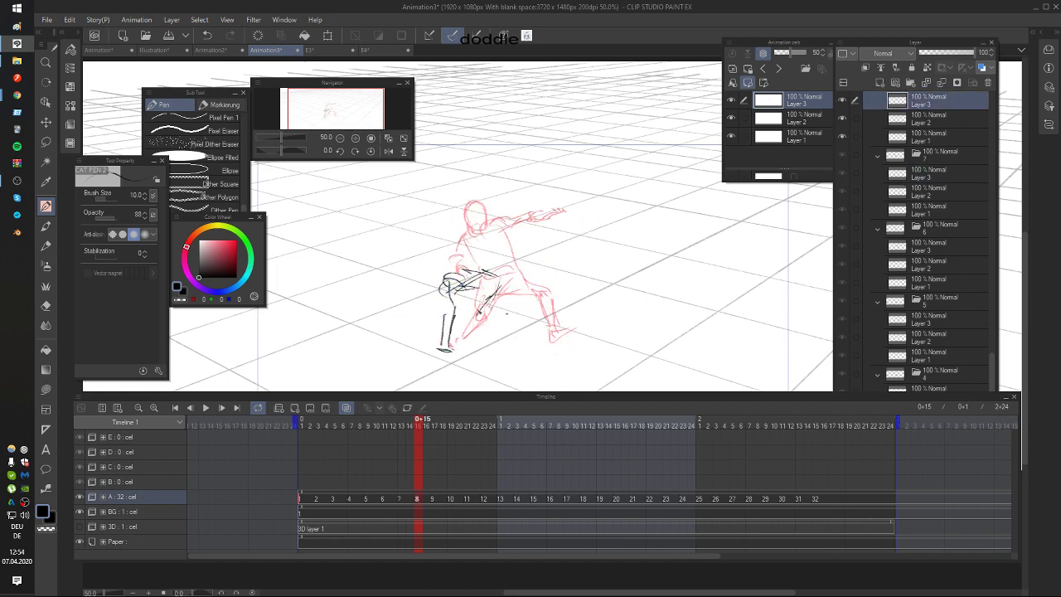
pyautogui.press('Left')
pyautogui.press('Right')
pyautogui.press('Left')
pyautogui.moveTo(579, 242); pyautogui.dragTo(587, 245)
pyautogui.press('Right')
pyautogui.moveTo(500, 282); pyautogui.dragTo(488, 302)
pyautogui.moveTo(486, 302); pyautogui.dragTo(479, 318)
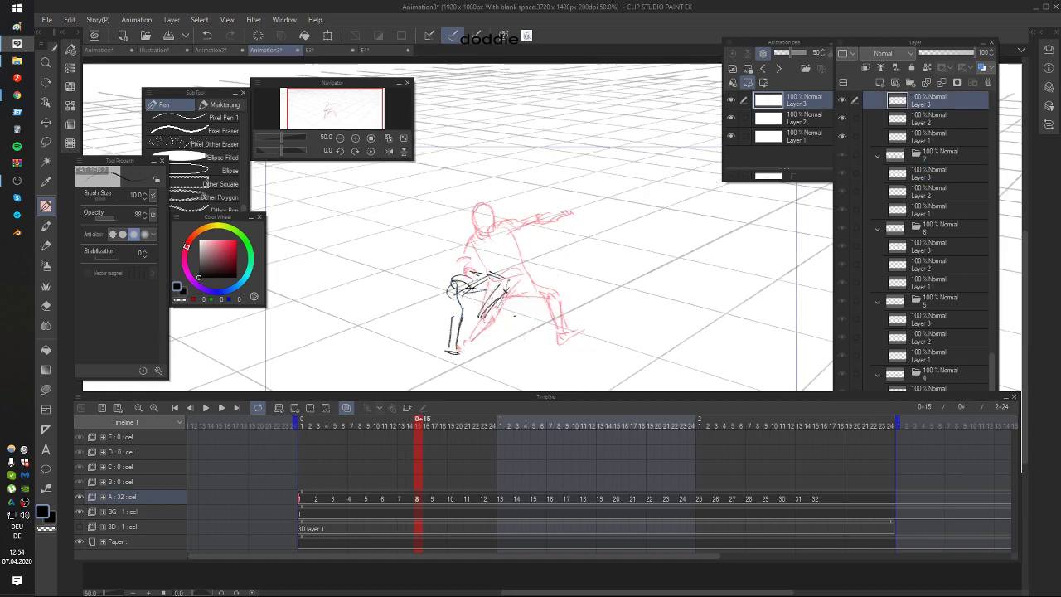
pyautogui.moveTo(508, 282); pyautogui.dragTo(479, 317)
pyautogui.press('Left')
pyautogui.press('Right')
# Step: Draw the outer curve from the hip down the planted leg's thigh on cel 8 and compare with cel 7
pyautogui.moveTo(455, 277); pyautogui.dragTo(441, 310)
pyautogui.press('Left')
pyautogui.press('Right')
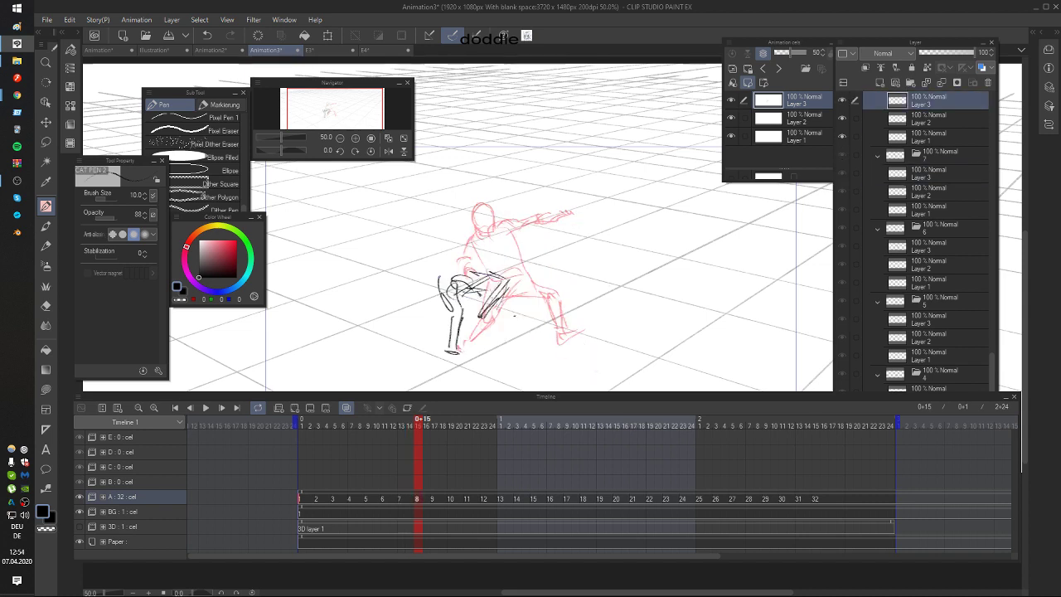
pyautogui.press('Left')
pyautogui.press('Right')
pyautogui.press('Left')
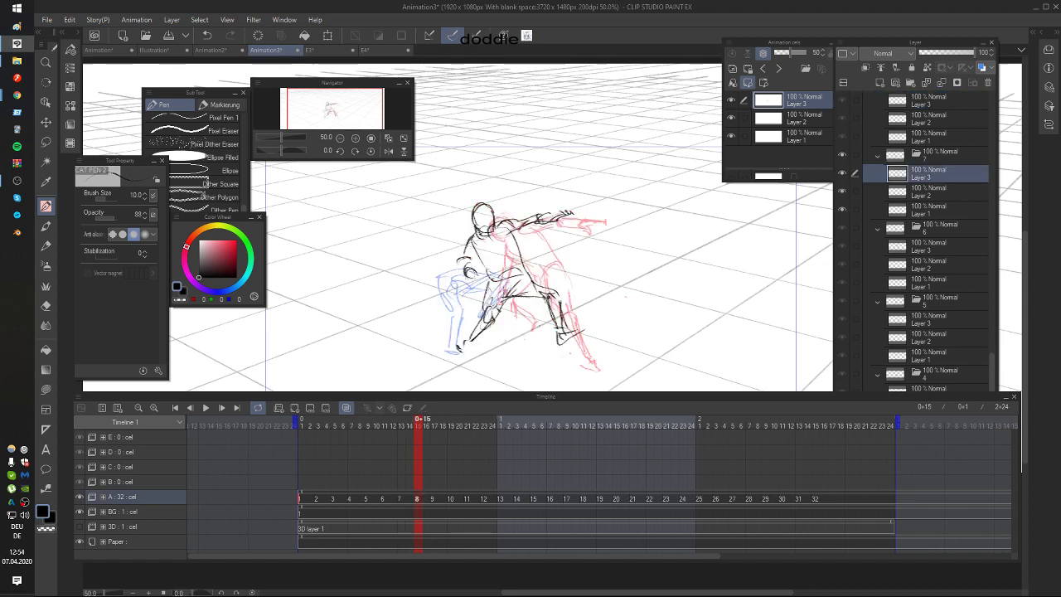
# Step: Add the foot at the end of the bent leg on cel 8
pyautogui.press('Right')
pyautogui.moveTo(478, 317); pyautogui.dragTo(488, 328)
pyautogui.press('Left')
pyautogui.press('Right')
pyautogui.moveTo(579, 327); pyautogui.dragTo(582, 330)
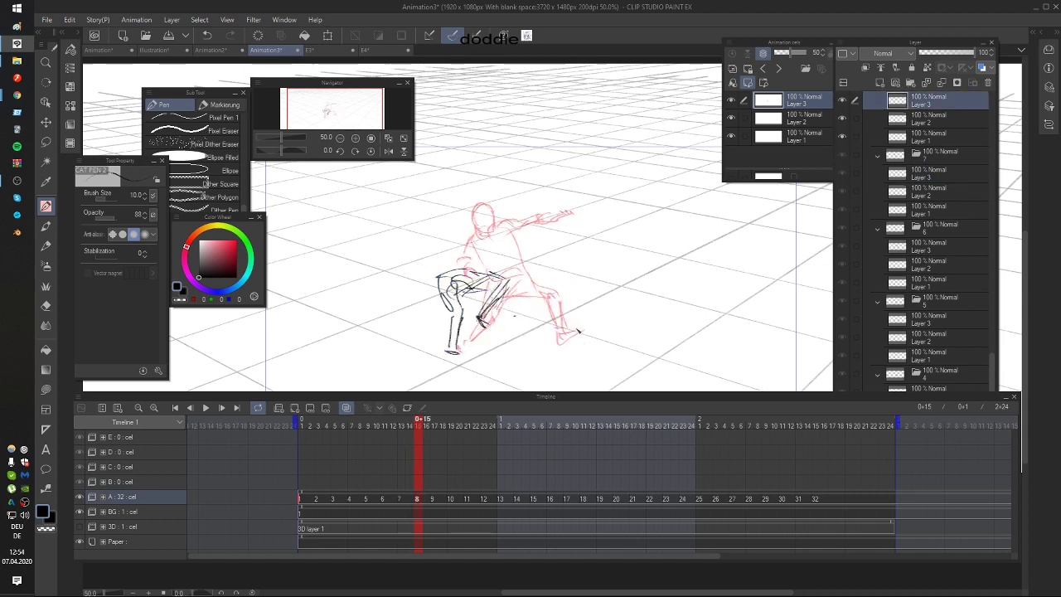
# Step: Examine how the new leg pose follows the earlier poses by flipping back through the cels to cel 8
pyautogui.press('Left')
pyautogui.press('Left')
pyautogui.press('Left')
pyautogui.press('Left')
pyautogui.press('Left')
pyautogui.press('Right')
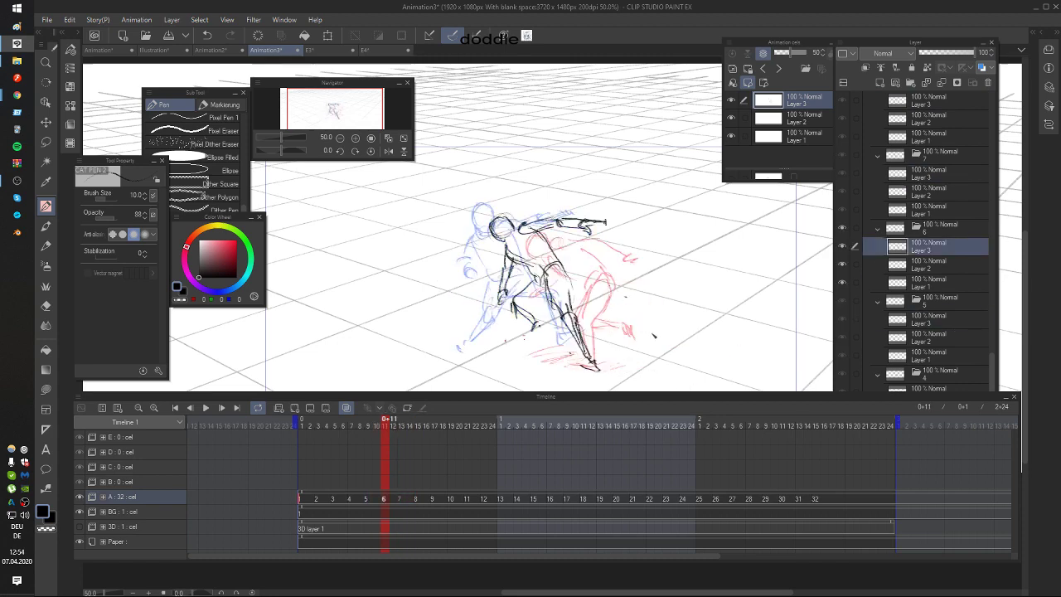
pyautogui.press('Right')
pyautogui.press('Right')
pyautogui.press('Right')
pyautogui.press('Right')
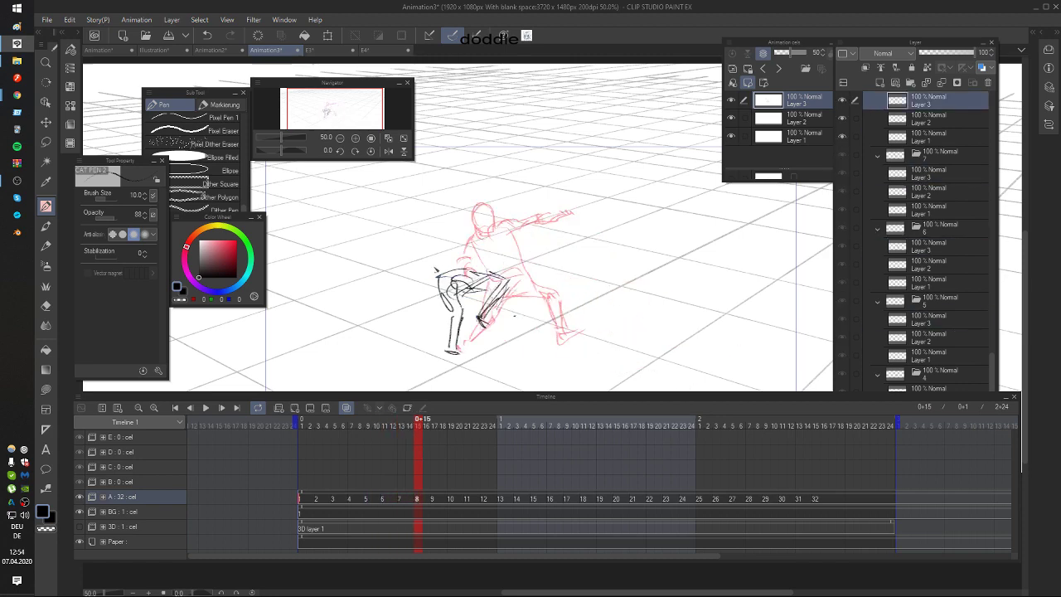
# Step: Rough in the torso line and shoulder area above the hip on cel 8, replacing rejected strokes
pyautogui.moveTo(436, 272)
pyautogui.mouseDown()
pyautogui.moveTo(439, 235)
pyautogui.moveTo(461, 228)
pyautogui.moveTo(423, 240)
pyautogui.moveTo(432, 261)
pyautogui.mouseUp()
pyautogui.press('Left')
pyautogui.press('Right')
pyautogui.press('Left')
pyautogui.press('Right')
pyautogui.moveTo(437, 263); pyautogui.dragTo(419, 256)
pyautogui.hotkey('ctrl', 'z')
pyautogui.hotkey('ctrl', 'z')
pyautogui.moveTo(426, 257); pyautogui.dragTo(456, 275)
pyautogui.press('Left')
pyautogui.press('Right')
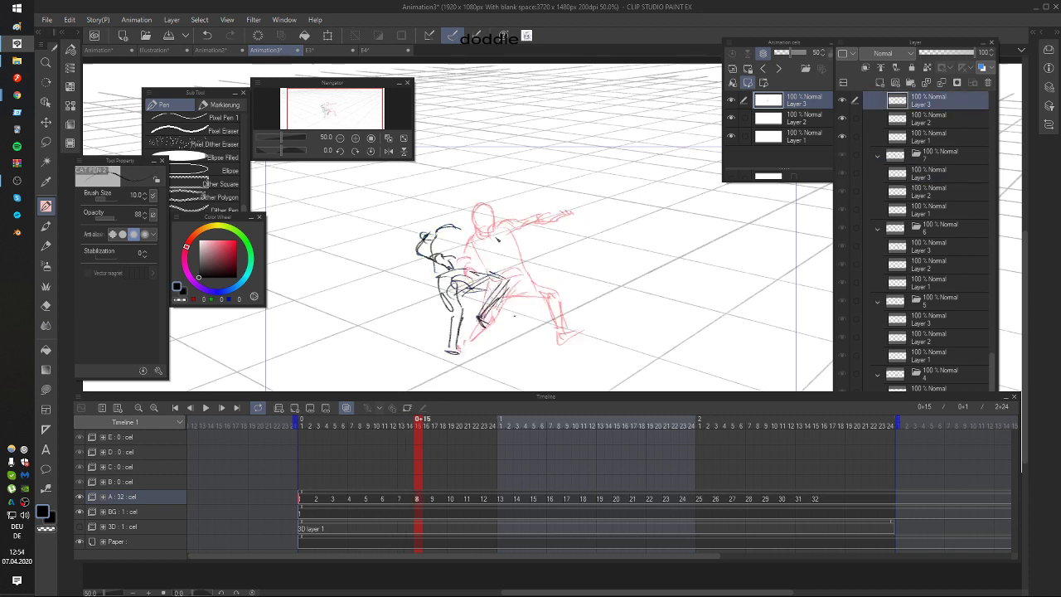
# Step: Add another stroke beside the upper body on cel 8 and compare the pose with cel 7
pyautogui.moveTo(464, 239); pyautogui.dragTo(477, 225)
pyautogui.press('Left')
pyautogui.press('Right')
pyautogui.press('Left')
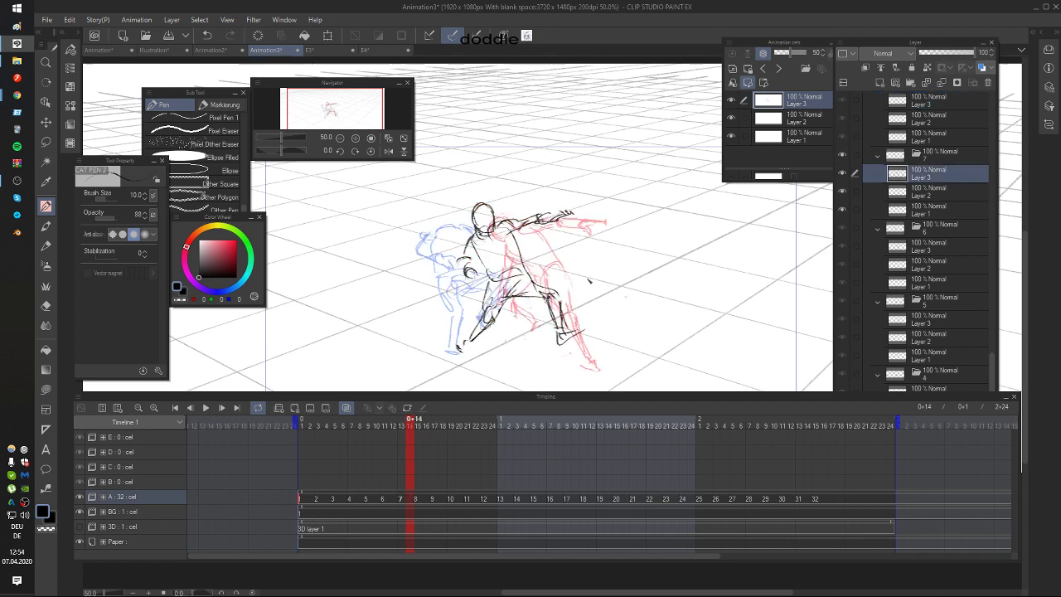
# Step: Rough in the head, shoulders, torso and bent arm of the figure on cel 8
pyautogui.press('Right')
pyautogui.press('Left')
pyautogui.press('Right')
pyautogui.moveTo(440, 219)
pyautogui.mouseDown()
pyautogui.moveTo(445, 200)
pyautogui.moveTo(467, 214)
pyautogui.moveTo(446, 216)
pyautogui.moveTo(465, 217)
pyautogui.mouseUp()
pyautogui.hotkey('ctrl', 'z')
pyautogui.moveTo(465, 204)
pyautogui.mouseDown()
pyautogui.moveTo(460, 226)
pyautogui.moveTo(423, 244)
pyautogui.mouseUp()
pyautogui.moveTo(424, 236)
pyautogui.mouseDown()
pyautogui.moveTo(435, 227)
pyautogui.moveTo(429, 258)
pyautogui.mouseUp()
pyautogui.moveTo(431, 249)
pyautogui.mouseDown()
pyautogui.moveTo(444, 259)
pyautogui.moveTo(441, 226)
pyautogui.mouseUp()
pyautogui.press('Left')
pyautogui.press('Right')
pyautogui.moveTo(429, 235)
pyautogui.mouseDown()
pyautogui.moveTo(448, 224)
pyautogui.moveTo(466, 257)
pyautogui.mouseUp()
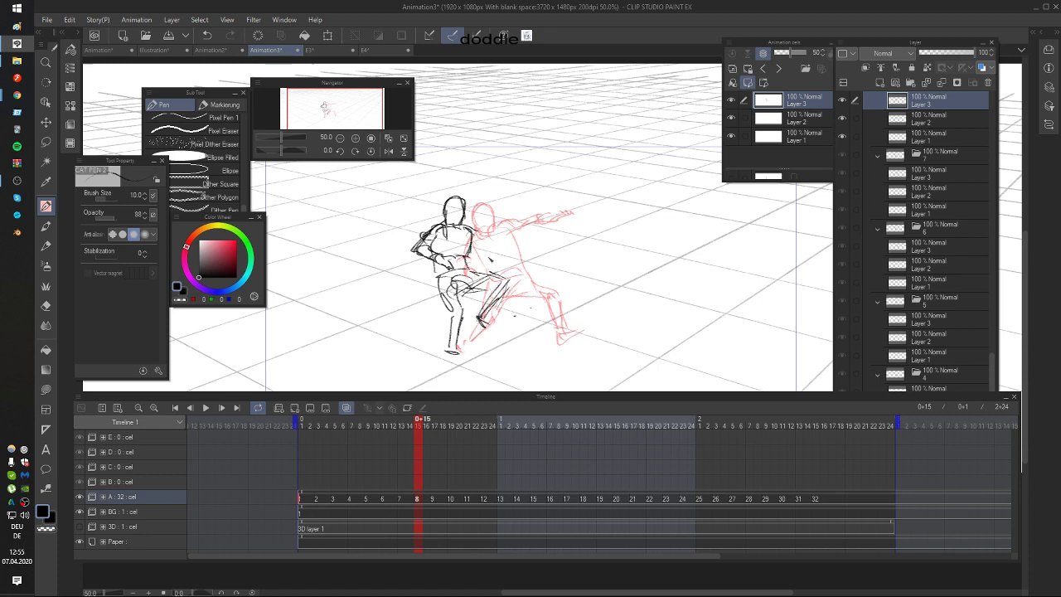
# Step: Flip between cels 7 and 8 to check the movement of the upper body
pyautogui.press('Left')
pyautogui.press('Right')
pyautogui.press('Right')
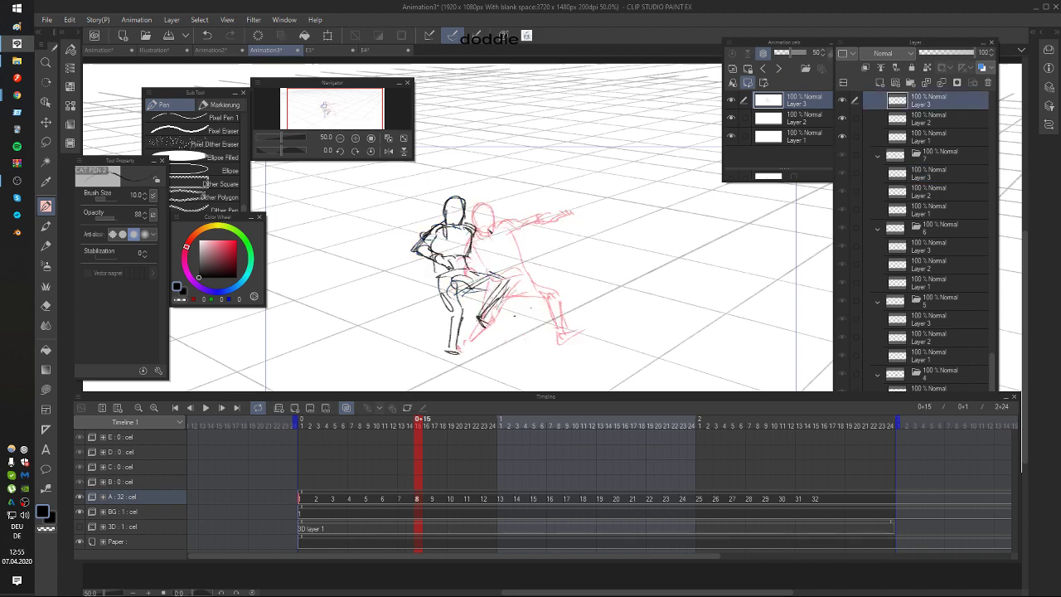
pyautogui.press('Left')
pyautogui.press('Left')
pyautogui.press('Left')
pyautogui.press('Right')
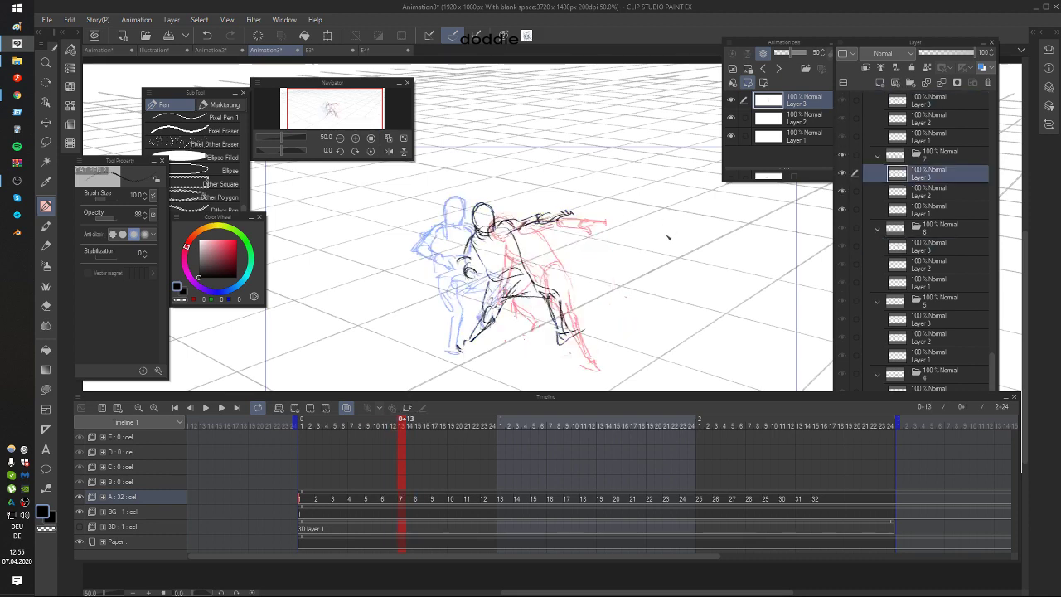
pyautogui.press('Right')
pyautogui.press('Right')
pyautogui.press('Left')
pyautogui.press('Right')
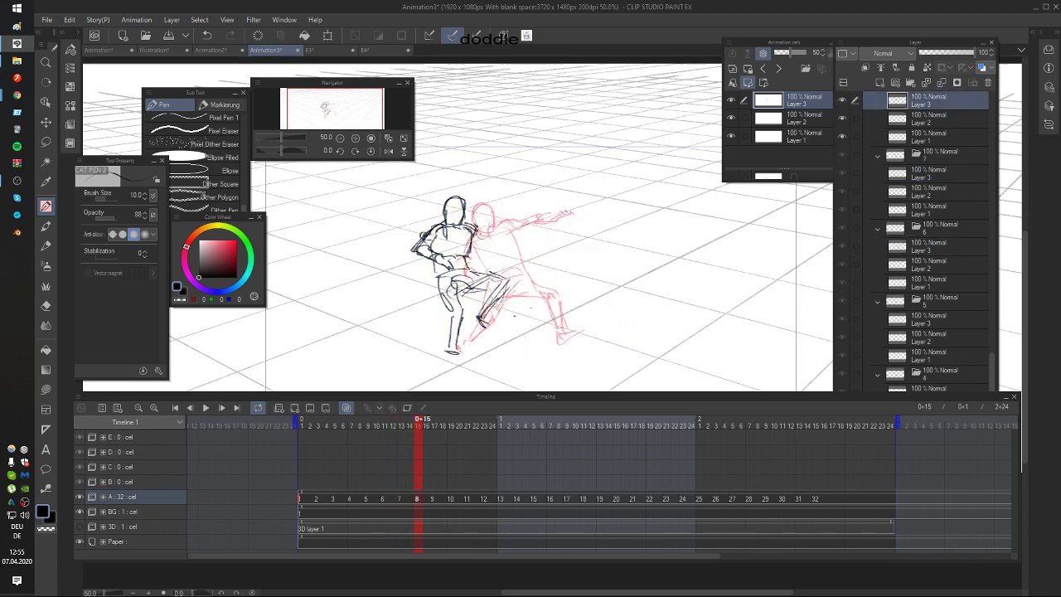
# Step: Sketch the outstretched arm and hand on cel 8, undoing the unwanted strokes
pyautogui.moveTo(466, 220)
pyautogui.mouseDown()
pyautogui.moveTo(491, 235)
pyautogui.moveTo(515, 225)
pyautogui.mouseUp()
pyautogui.press('Left')
pyautogui.press('Right')
pyautogui.hotkey('ctrl', 'z')
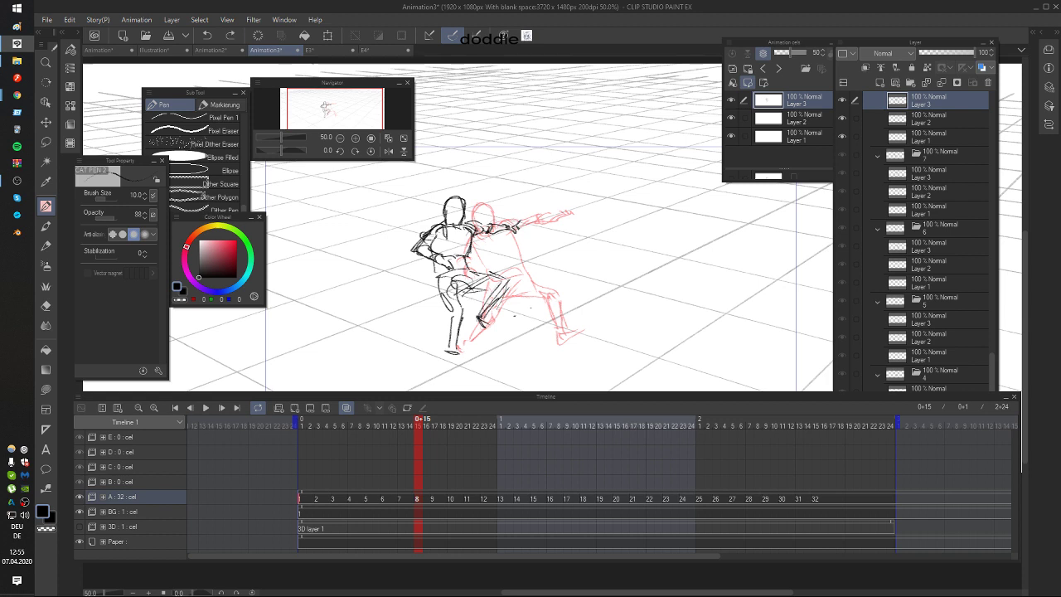
pyautogui.moveTo(511, 239); pyautogui.dragTo(520, 229)
pyautogui.hotkey('ctrl', 'z')
pyautogui.hotkey('ctrl', 'z')
pyautogui.press('Left')
pyautogui.press('Right')
# Step: Redraw the bent arm and its hand against the torso on cel 7
pyautogui.press('Left')
pyautogui.moveTo(460, 262); pyautogui.dragTo(476, 275)
pyautogui.moveTo(467, 257); pyautogui.dragTo(461, 263)
pyautogui.moveTo(466, 245); pyautogui.dragTo(471, 287)
# Step: Compare the arm poses of the neighbouring cels around cel 7 by flipping through them
pyautogui.press('Left')
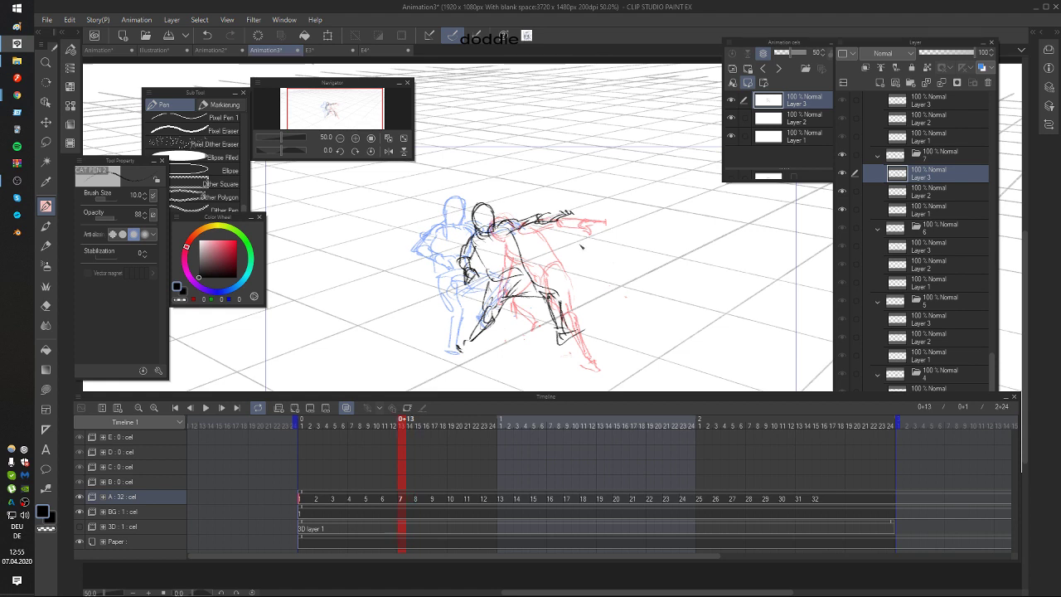
pyautogui.press('Left')
pyautogui.press('Right')
pyautogui.press('Right')
pyautogui.press('Right')
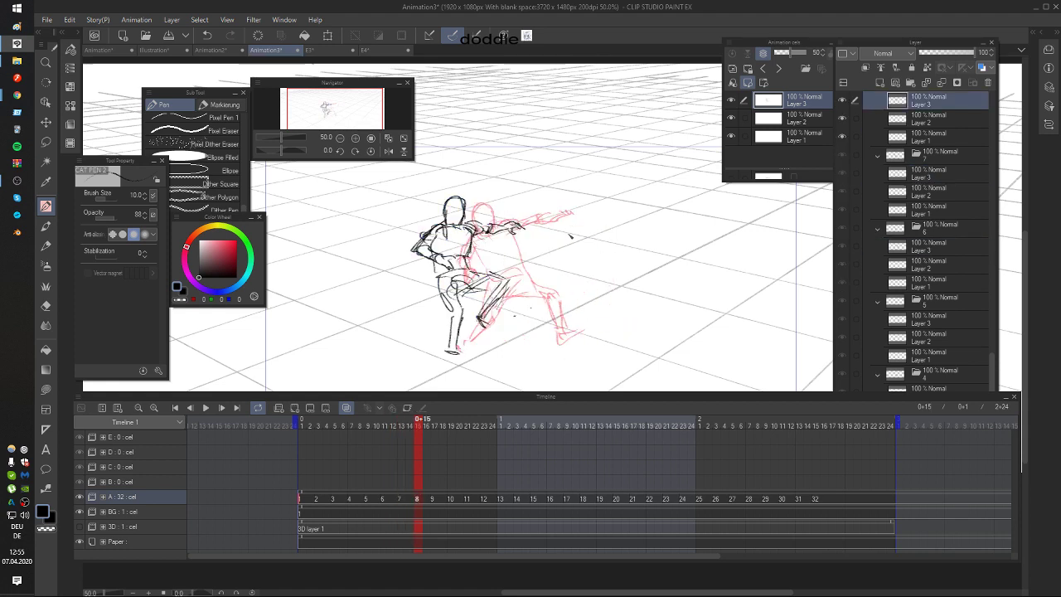
pyautogui.press('Left')
pyautogui.press('Right')
pyautogui.press('Left')
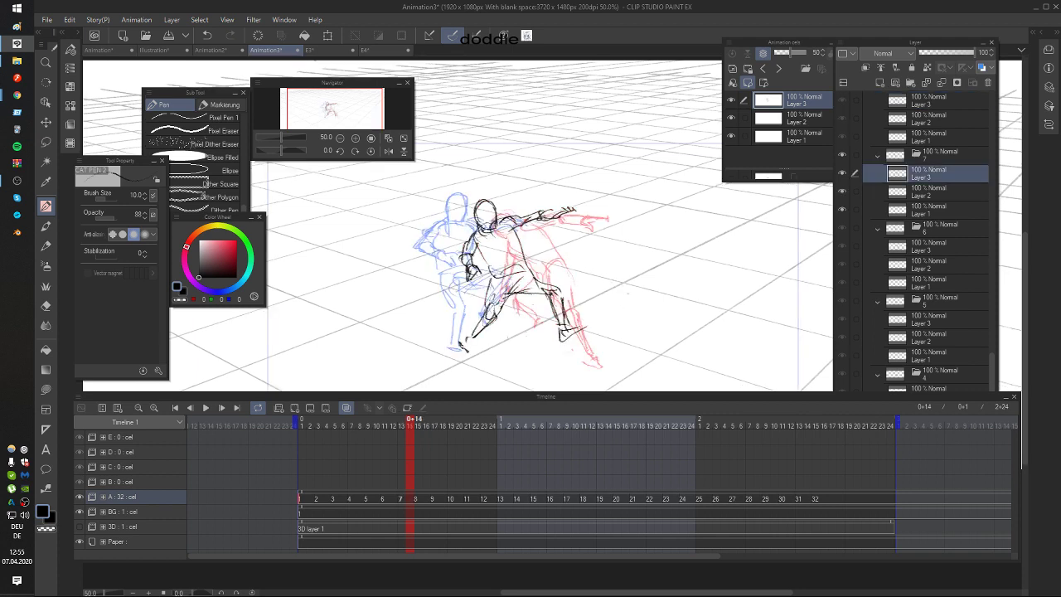
# Step: Rework the back foot of the figure on cel 7, undoing the unwanted strokes
pyautogui.moveTo(476, 332); pyautogui.dragTo(459, 344)
pyautogui.hotkey('ctrl', 'z')
pyautogui.moveTo(470, 339)
pyautogui.mouseDown()
pyautogui.moveTo(473, 354)
pyautogui.moveTo(449, 349)
pyautogui.moveTo(464, 346)
pyautogui.mouseUp()
pyautogui.hotkey('ctrl', 'z')
pyautogui.hotkey('ctrl', 'z')
# Step: Draw the supporting foot on cel 8 and compare it with the foot on cel 7
pyautogui.press('Right')
pyautogui.press('Right')
pyautogui.moveTo(460, 343); pyautogui.dragTo(461, 356)
pyautogui.press('Left')
pyautogui.press('Right')
pyautogui.press('Left')
pyautogui.press('Left')
pyautogui.press('Right')
pyautogui.press('Right')
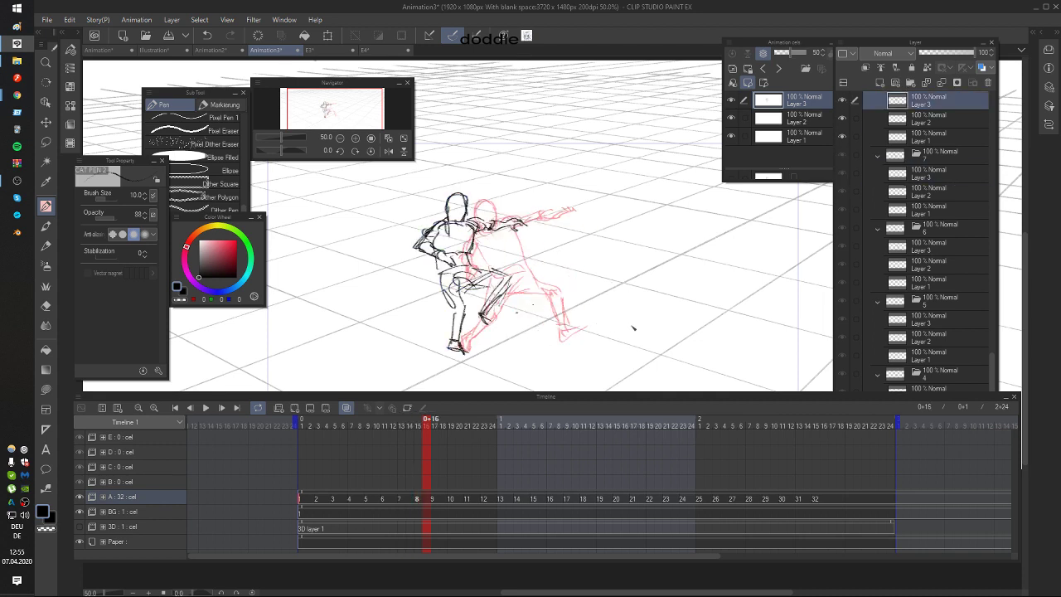
# Step: Rough in the supporting leg and foot on cel 9, using the cel 8 pose as reference
pyautogui.press('Right')
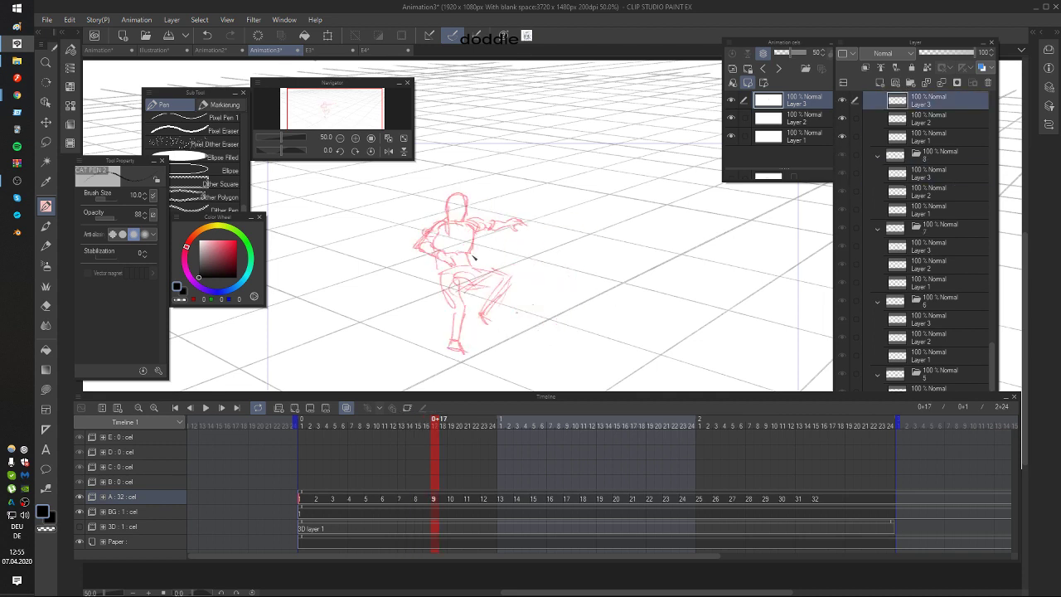
pyautogui.press('Left')
pyautogui.press('Right')
pyautogui.press('Left')
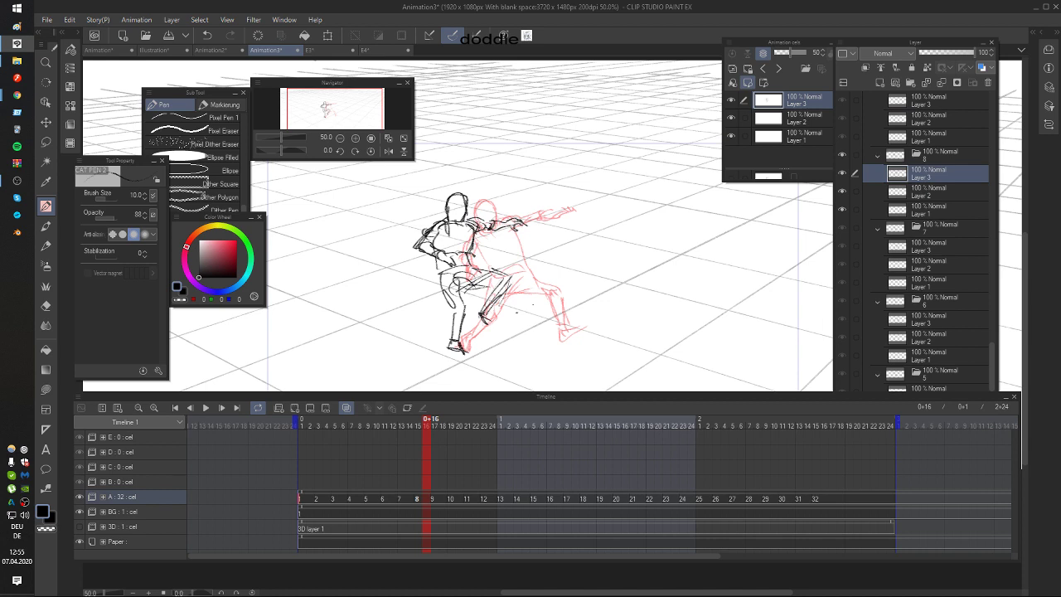
pyautogui.press('Right')
pyautogui.press('Left')
pyautogui.press('Right')
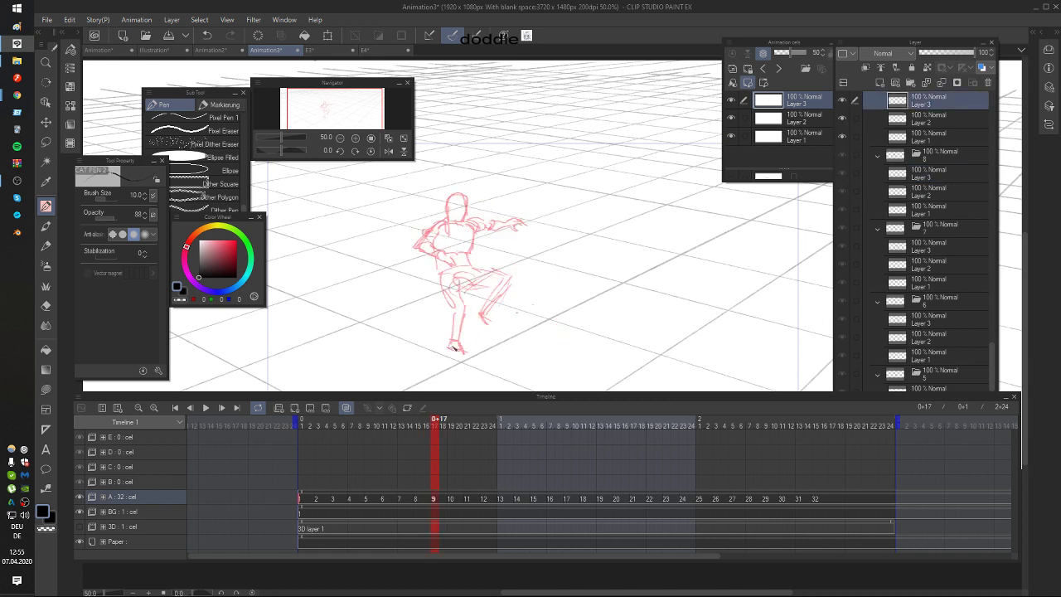
pyautogui.moveTo(458, 348)
pyautogui.mouseDown()
pyautogui.moveTo(449, 253)
pyautogui.moveTo(435, 302)
pyautogui.moveTo(421, 275)
pyautogui.moveTo(454, 301)
pyautogui.mouseUp()
pyautogui.moveTo(466, 275); pyautogui.dragTo(456, 301)
pyautogui.press('e')
pyautogui.press('p')
pyautogui.press('Left')
pyautogui.press('Right')
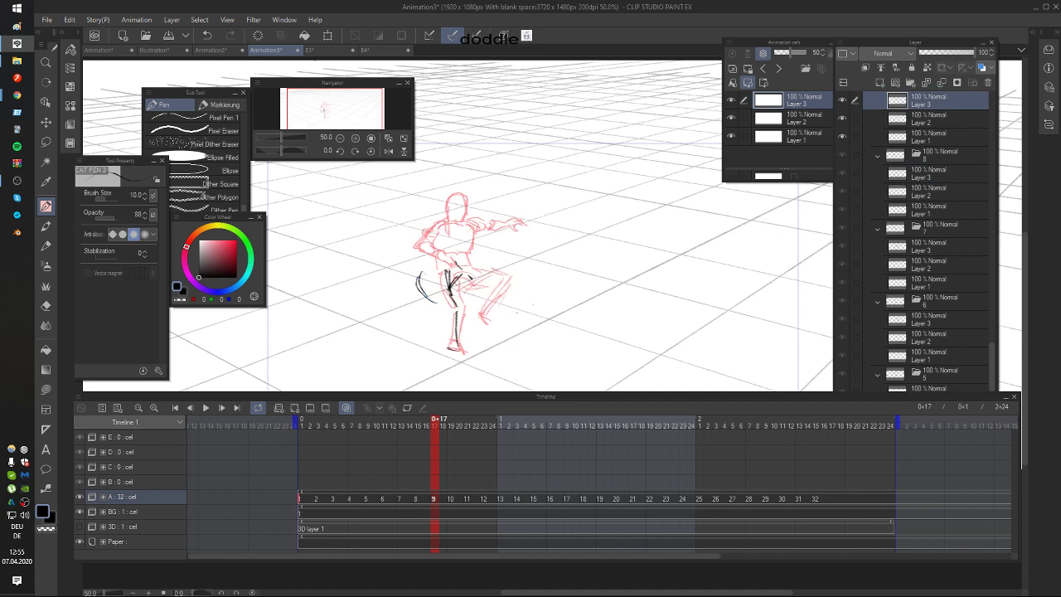
# Step: Sketch the hips and the outlines of both thighs on cel 9
pyautogui.moveTo(441, 282); pyautogui.dragTo(471, 286)
pyautogui.moveTo(469, 286); pyautogui.dragTo(471, 311)
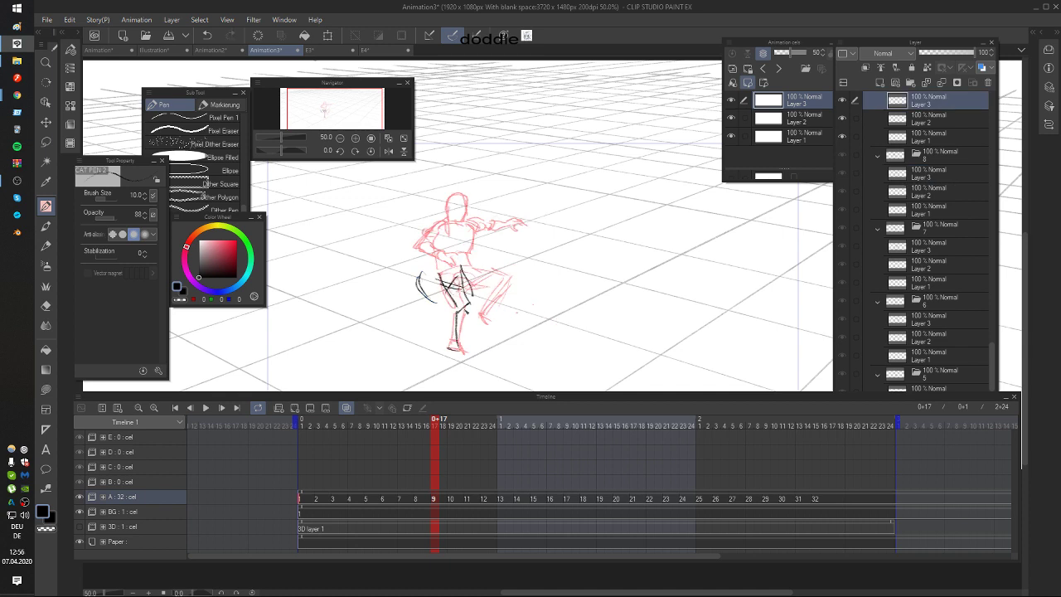
pyautogui.press('Left')
pyautogui.press('Right')
pyautogui.moveTo(451, 341)
pyautogui.mouseDown()
pyautogui.moveTo(425, 267)
pyautogui.moveTo(451, 271)
pyautogui.moveTo(441, 310)
pyautogui.mouseUp()
pyautogui.moveTo(435, 267)
pyautogui.mouseDown()
pyautogui.moveTo(423, 306)
pyautogui.moveTo(466, 272)
pyautogui.mouseUp()
pyautogui.press('Left')
pyautogui.press('Right')
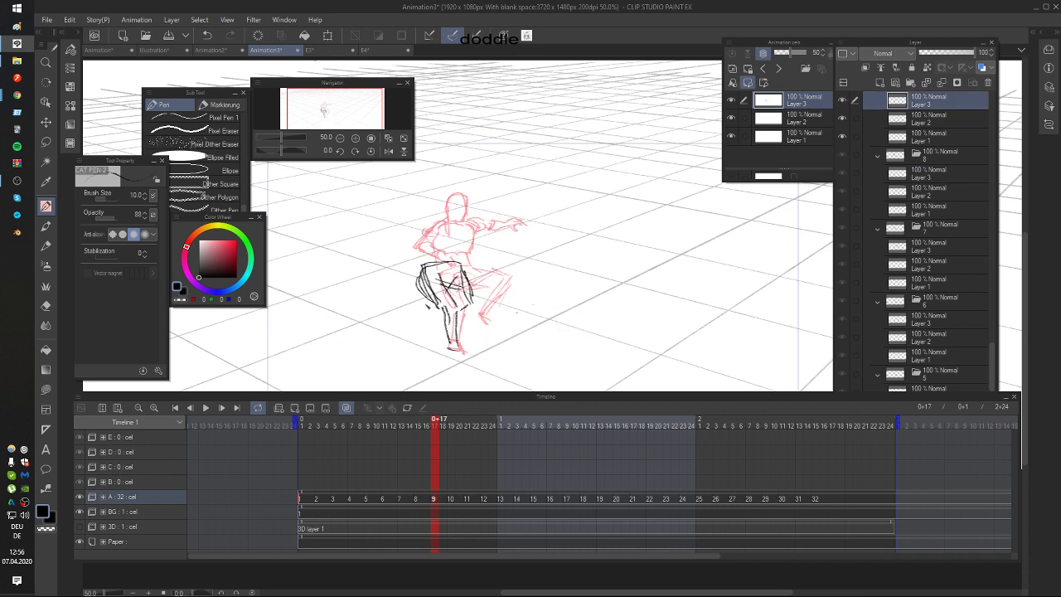
# Step: Erase the stray outer thigh line and draw the raised lower leg and foot on cel 9
pyautogui.press('e')
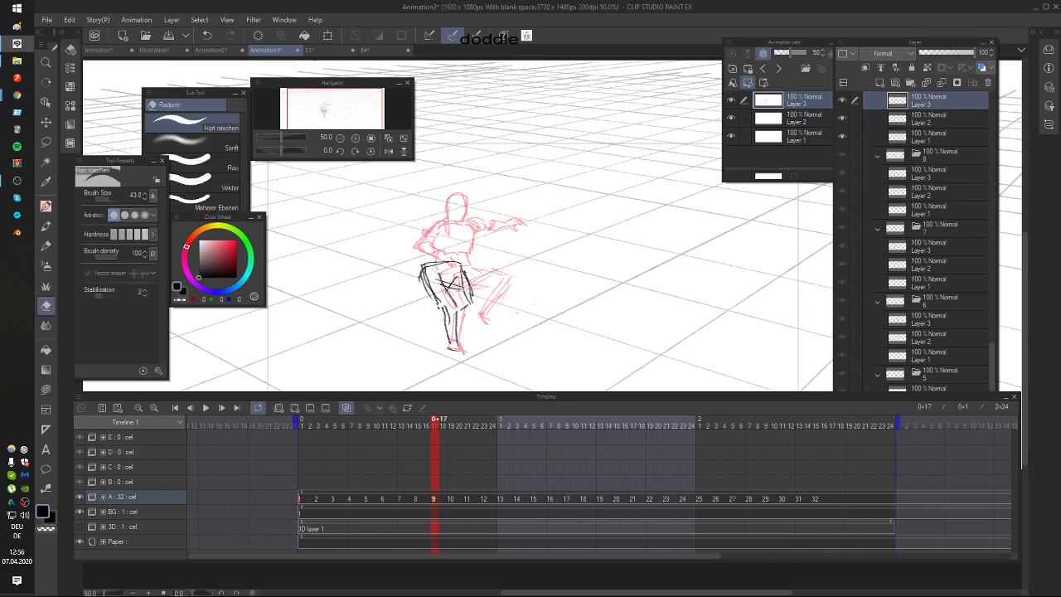
pyautogui.press('p')
pyautogui.moveTo(423, 277); pyautogui.dragTo(443, 314)
pyautogui.moveTo(423, 287)
pyautogui.mouseDown()
pyautogui.moveTo(449, 310)
pyautogui.moveTo(431, 316)
pyautogui.mouseUp()
pyautogui.press('Left')
pyautogui.press('Right')
pyautogui.moveTo(432, 312); pyautogui.dragTo(427, 320)
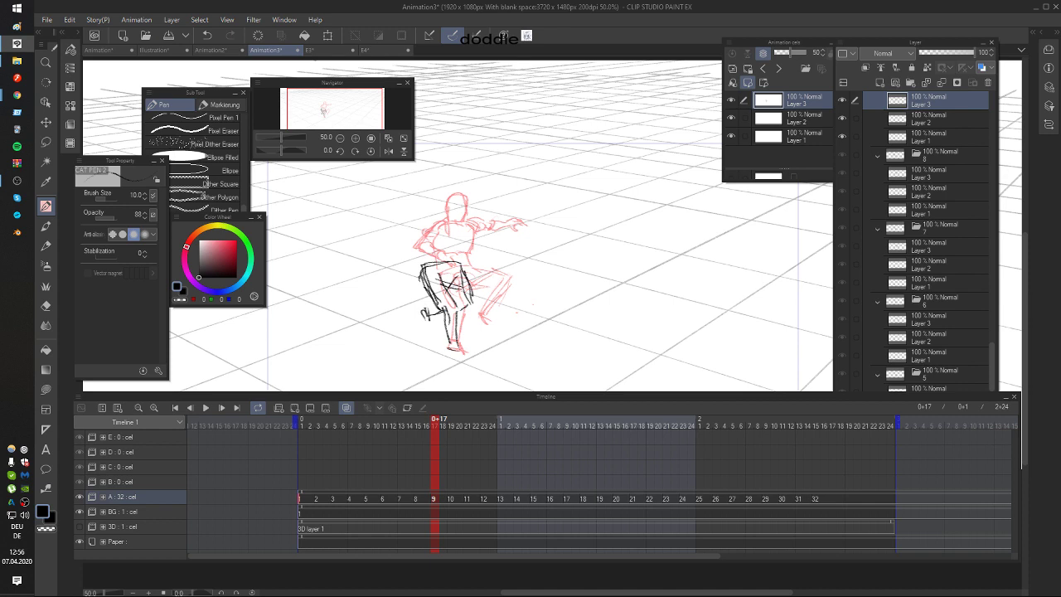
# Step: Draw the rear shoulder and the trailing bent arm with its hand on cel 9
pyautogui.press('Left')
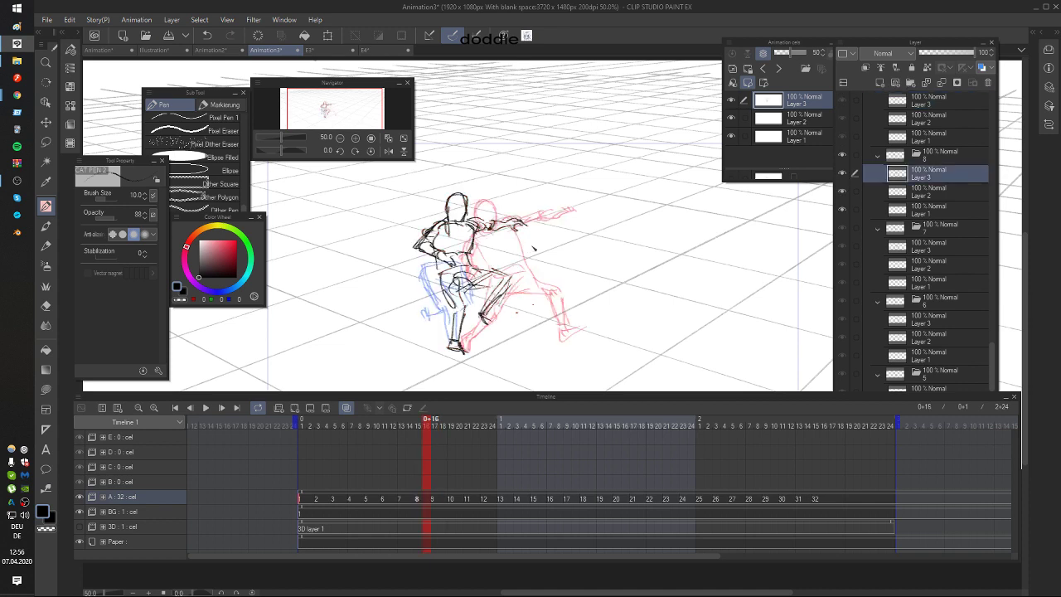
pyautogui.press('Right')
pyautogui.moveTo(460, 272)
pyautogui.mouseDown()
pyautogui.moveTo(466, 311)
pyautogui.moveTo(464, 276)
pyautogui.moveTo(414, 223)
pyautogui.moveTo(425, 223)
pyautogui.moveTo(400, 233)
pyautogui.mouseUp()
pyautogui.press('Left')
pyautogui.press('Right')
pyautogui.press('Left')
pyautogui.press('Right')
pyautogui.press('Left')
pyautogui.press('Right')
pyautogui.moveTo(389, 240); pyautogui.dragTo(406, 239)
pyautogui.moveTo(402, 243); pyautogui.dragTo(406, 275)
pyautogui.moveTo(527, 213); pyautogui.dragTo(527, 218)
pyautogui.press('Left')
pyautogui.press('Right')
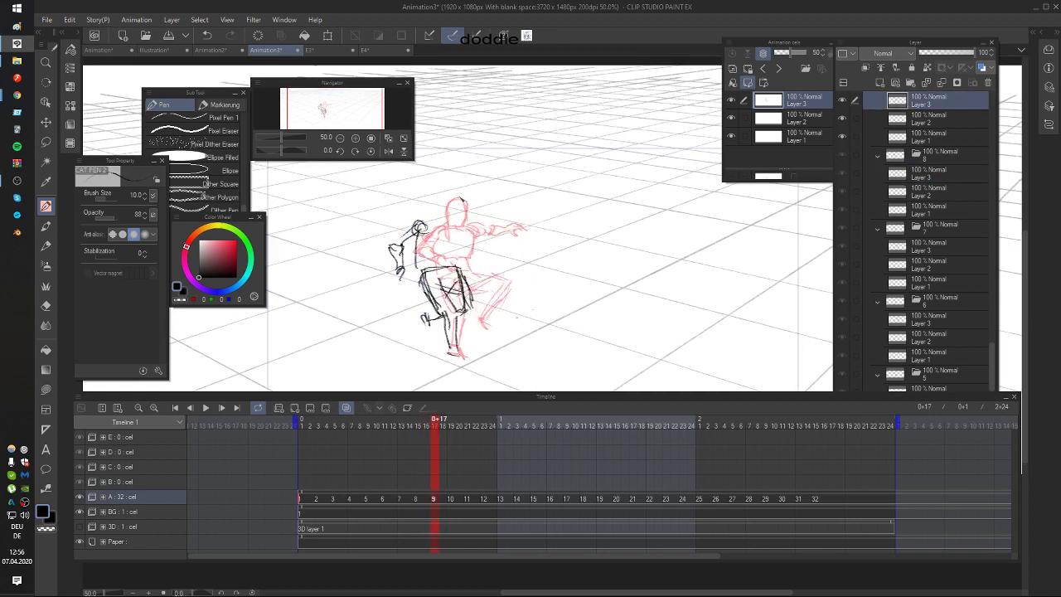
# Step: Sketch the head and the back edge of the torso on cel 9
pyautogui.moveTo(431, 213)
pyautogui.mouseDown()
pyautogui.moveTo(448, 195)
pyautogui.moveTo(454, 222)
pyautogui.moveTo(441, 229)
pyautogui.moveTo(463, 247)
pyautogui.moveTo(457, 263)
pyautogui.mouseUp()
pyautogui.press('Left')
pyautogui.press('Right')
pyautogui.press('Left')
pyautogui.press('Right')
pyautogui.moveTo(416, 234); pyautogui.dragTo(423, 262)
pyautogui.moveTo(418, 241); pyautogui.dragTo(426, 271)
pyautogui.press('Left')
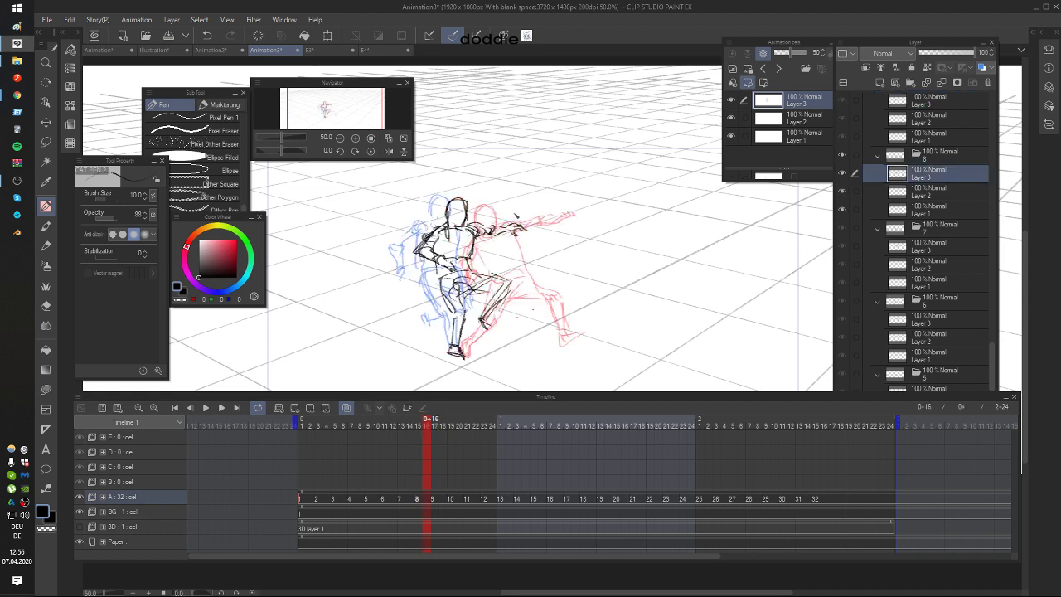
# Step: Draw the front edge of the chest and the outstretched arm with its hand on cel 9
pyautogui.press('Right')
pyautogui.moveTo(457, 220); pyautogui.dragTo(466, 239)
pyautogui.moveTo(463, 230)
pyautogui.mouseDown()
pyautogui.moveTo(473, 244)
pyautogui.moveTo(499, 242)
pyautogui.mouseUp()
pyautogui.moveTo(486, 241); pyautogui.dragTo(496, 241)
pyautogui.moveTo(493, 243); pyautogui.dragTo(507, 231)
pyautogui.moveTo(490, 236); pyautogui.dragTo(502, 232)
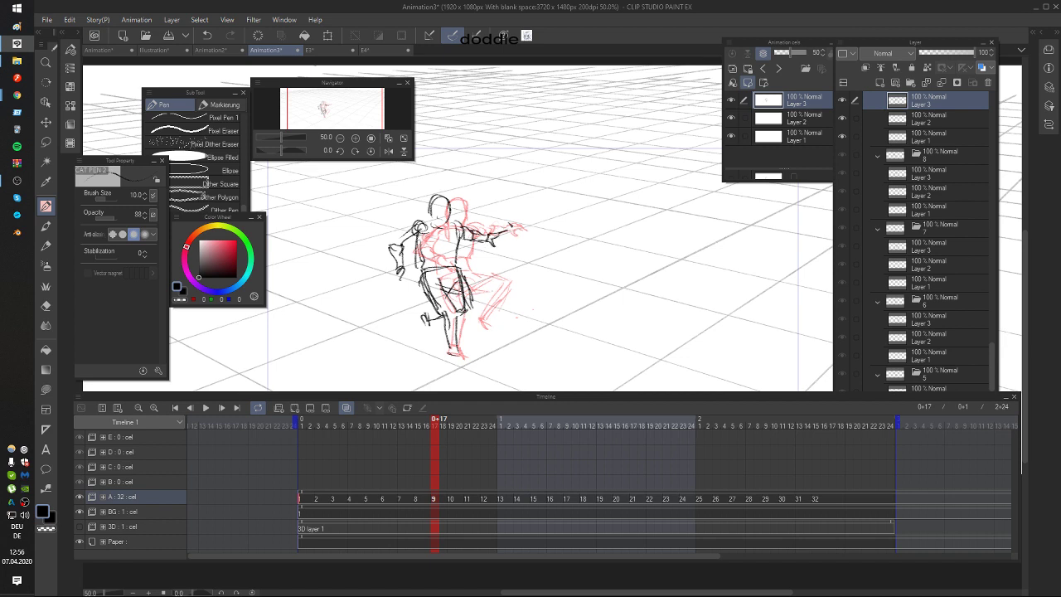
# Step: Flip between cels 8 and 9 to review the movement of the whole figure
pyautogui.press('Left')
pyautogui.press('Right')
pyautogui.press('Left')
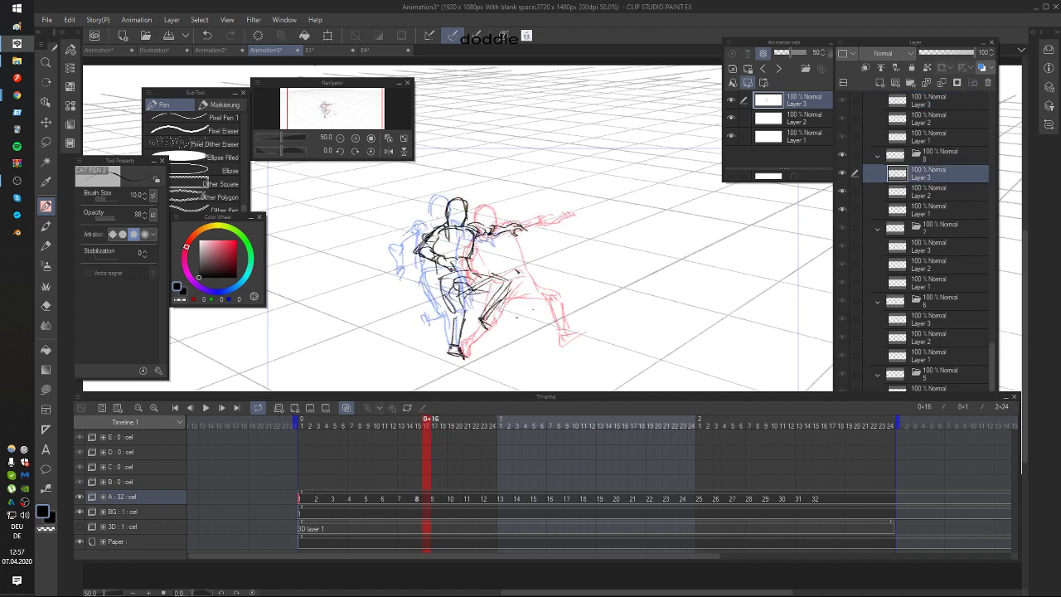
pyautogui.press('Right')
pyautogui.press('Left')
pyautogui.press('e')
pyautogui.press('Right')
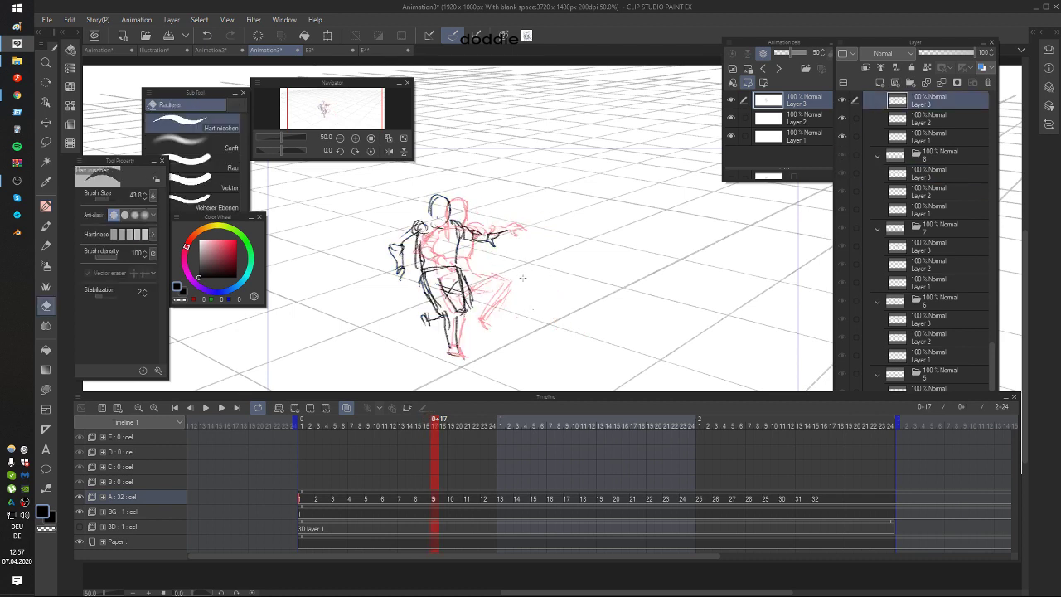
pyautogui.press('Left')
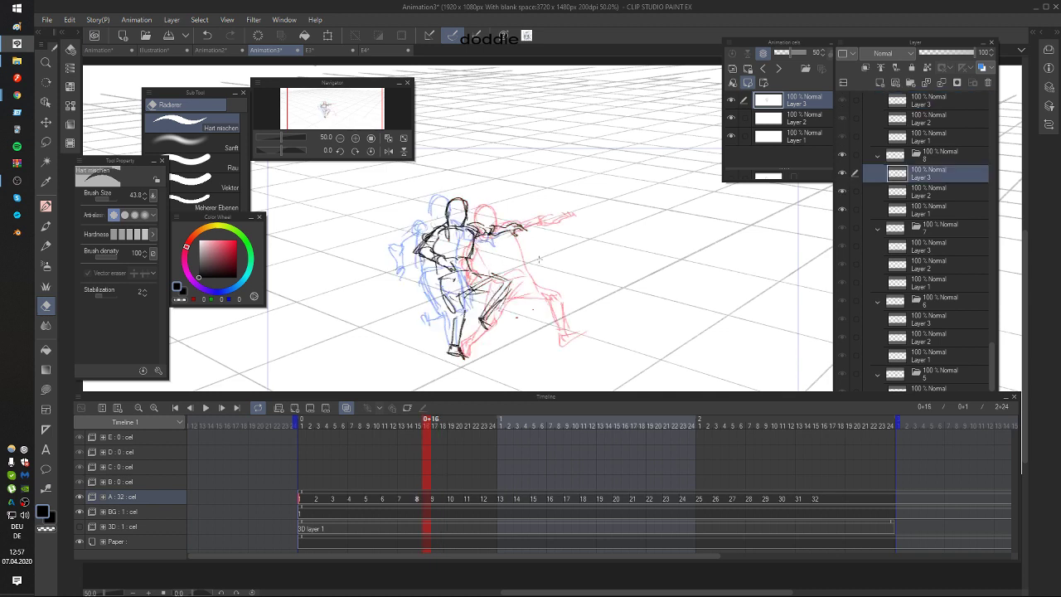
pyautogui.press('Right')
pyautogui.press('p')
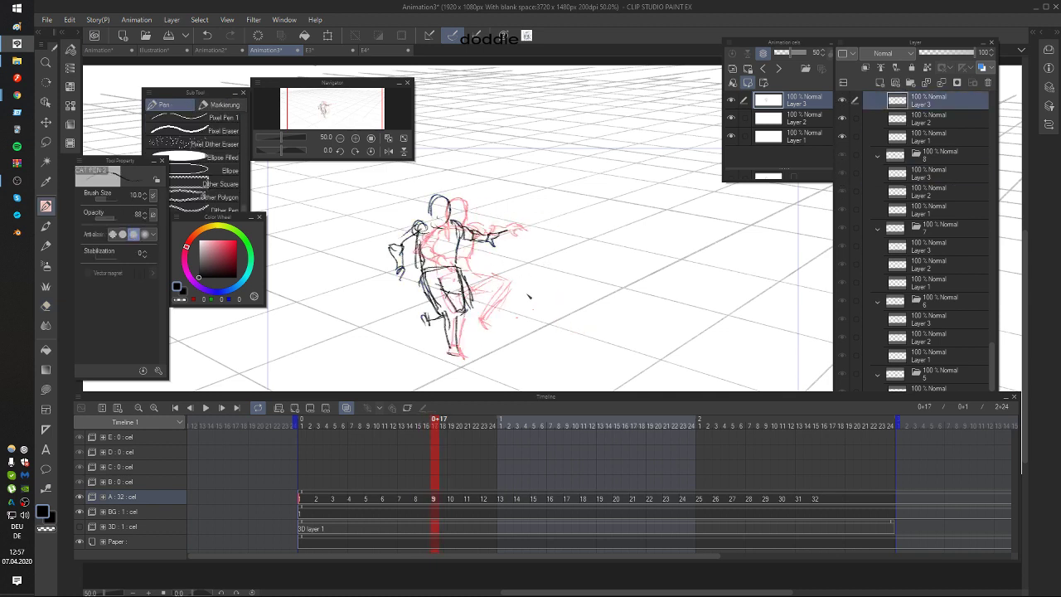
# Step: Start the pose on cel 10 with the head and the rear shoulder, checking against cel 9
pyautogui.press('Right')
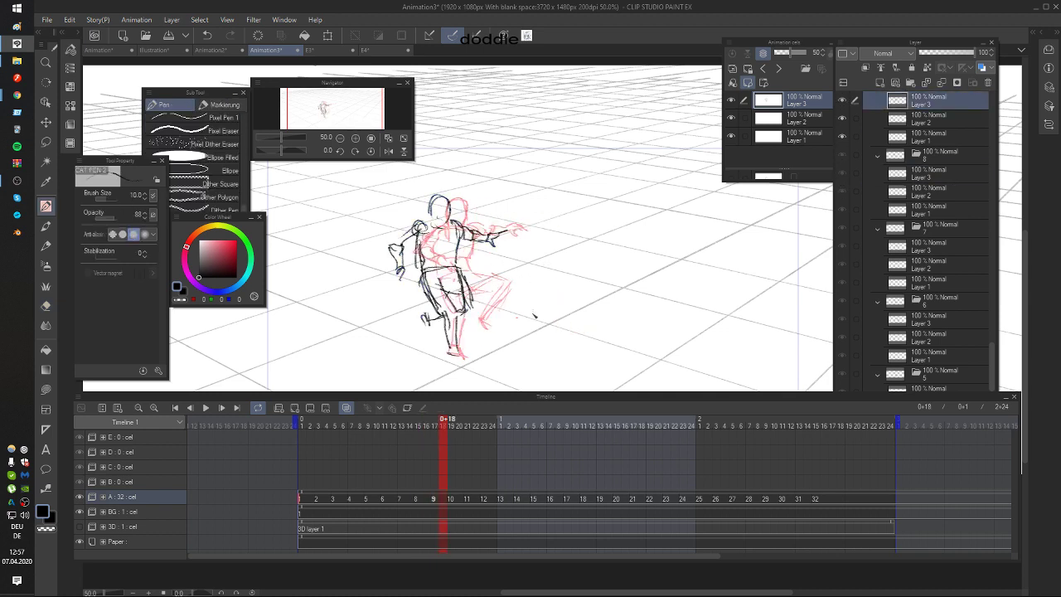
pyautogui.press('Right')
pyautogui.moveTo(425, 205); pyautogui.dragTo(444, 207)
pyautogui.press('Left')
pyautogui.press('Right')
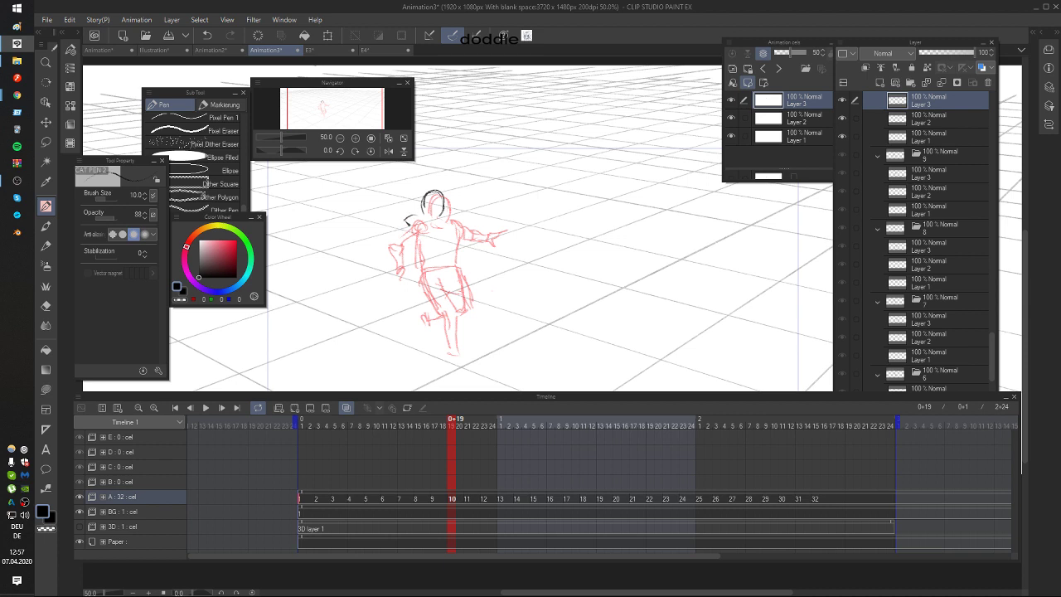
pyautogui.press('Left')
pyautogui.press('Left')
pyautogui.press('Right')
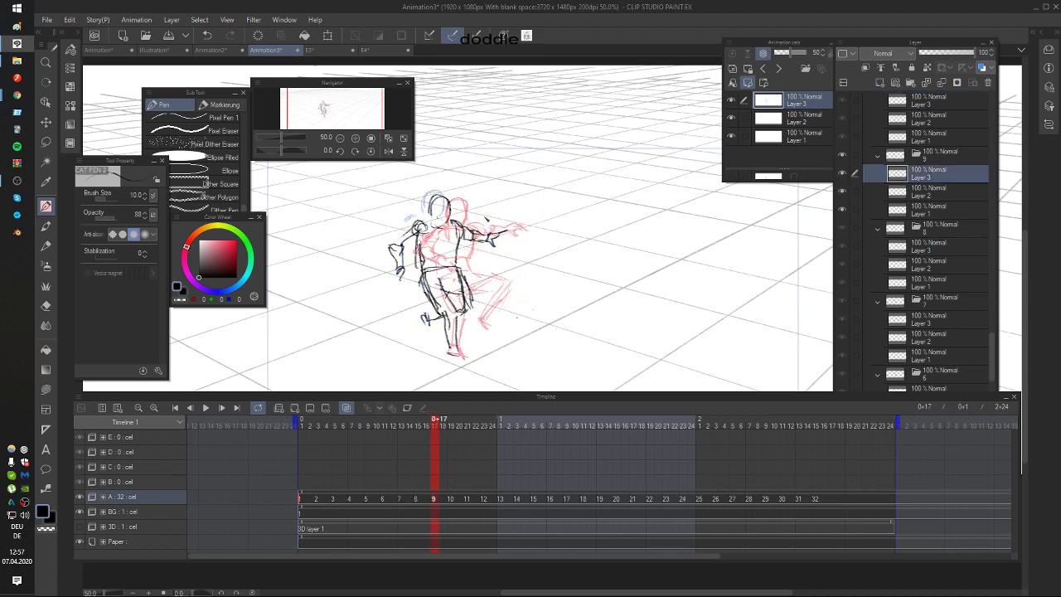
# Step: Draw the raised bent arm and block in the torso on cel 10
pyautogui.press('Right')
pyautogui.moveTo(394, 231)
pyautogui.mouseDown()
pyautogui.moveTo(379, 255)
pyautogui.moveTo(407, 263)
pyautogui.moveTo(388, 249)
pyautogui.moveTo(401, 227)
pyautogui.moveTo(457, 231)
pyautogui.moveTo(448, 256)
pyautogui.moveTo(410, 254)
pyautogui.moveTo(419, 264)
pyautogui.mouseUp()
pyautogui.hotkey('ctrl', 'z')
pyautogui.press('Left')
pyautogui.press('Right')
pyautogui.press('Left')
pyautogui.press('Right')
pyautogui.press('Left')
pyautogui.press('Right')
pyautogui.press('Left')
pyautogui.press('Right')
pyautogui.moveTo(448, 252); pyautogui.dragTo(446, 261)
pyautogui.press('Left')
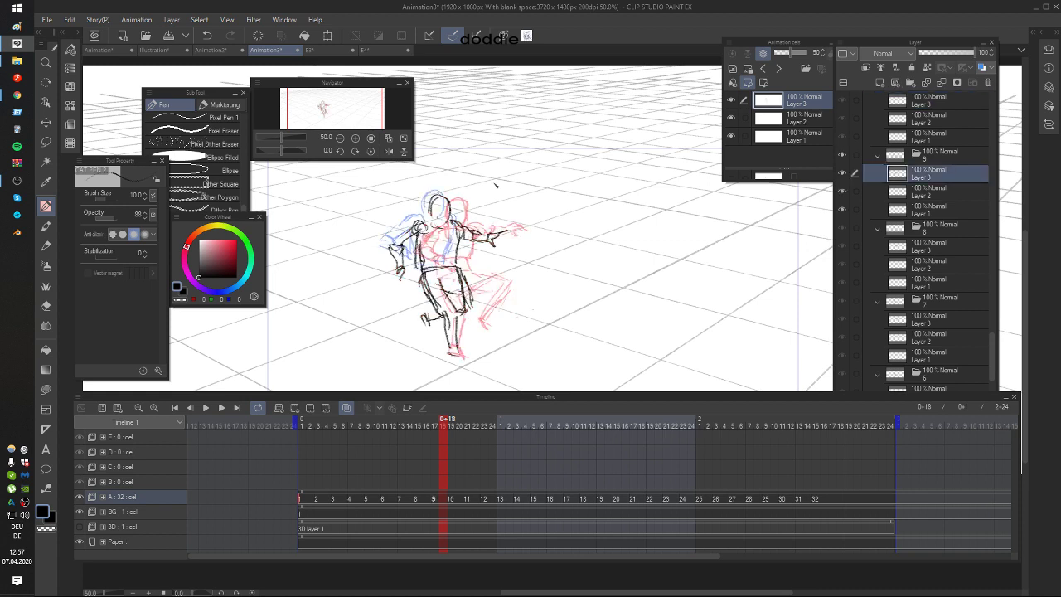
# Step: Refine the torso side, forward arm and jaw of the figure on cel 10
pyautogui.press('Right')
pyautogui.moveTo(451, 213)
pyautogui.mouseDown()
pyautogui.moveTo(469, 217)
pyautogui.moveTo(471, 233)
pyautogui.moveTo(483, 224)
pyautogui.moveTo(466, 227)
pyautogui.moveTo(483, 221)
pyautogui.moveTo(445, 264)
pyautogui.mouseUp()
pyautogui.press('Left')
pyautogui.press('Right')
pyautogui.hotkey('ctrl', 'z')
pyautogui.press('Left')
pyautogui.press('Right')
pyautogui.moveTo(422, 206)
pyautogui.mouseDown()
pyautogui.moveTo(447, 201)
pyautogui.moveTo(429, 220)
pyautogui.moveTo(457, 220)
pyautogui.moveTo(423, 228)
pyautogui.moveTo(438, 227)
pyautogui.mouseUp()
pyautogui.press('Left')
pyautogui.press('Right')
# Step: Draw the supporting leg and its foot below the hips on cel 10, comparing the pose with cel 9
pyautogui.moveTo(414, 263)
pyautogui.mouseDown()
pyautogui.moveTo(429, 271)
pyautogui.moveTo(441, 306)
pyautogui.moveTo(433, 345)
pyautogui.mouseUp()
pyautogui.press('Left')
pyautogui.press('Right')
pyautogui.hotkey('ctrl', 'z')
pyautogui.hotkey('ctrl', 'z')
pyautogui.moveTo(432, 342); pyautogui.dragTo(436, 349)
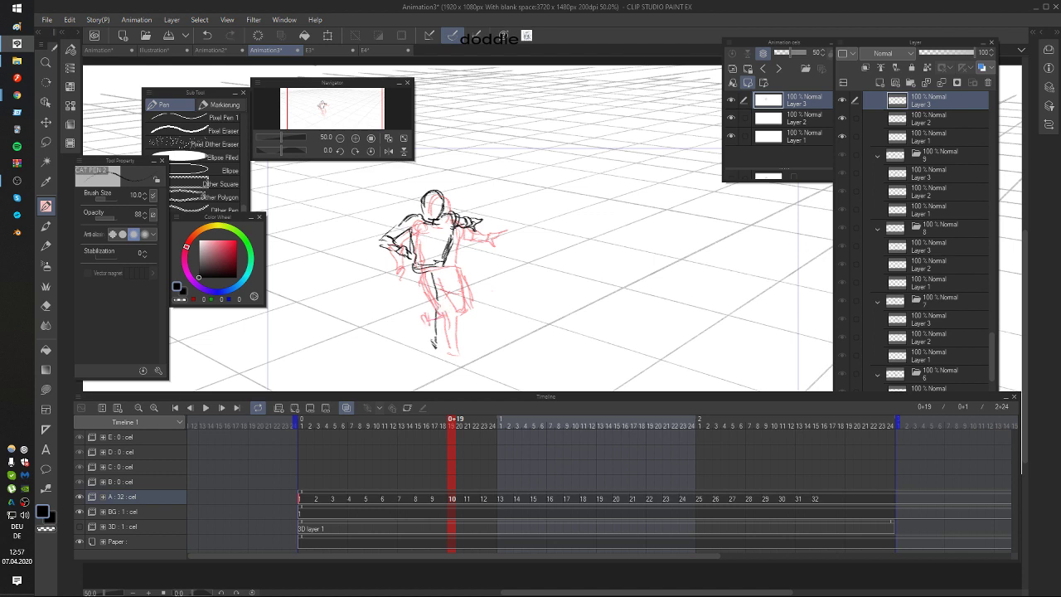
pyautogui.moveTo(445, 266); pyautogui.dragTo(436, 301)
pyautogui.moveTo(448, 268); pyautogui.dragTo(438, 312)
pyautogui.hotkey('ctrl', 'z')
pyautogui.hotkey('ctrl', 'z')
pyautogui.moveTo(440, 306); pyautogui.dragTo(424, 334)
pyautogui.hotkey('ctrl', 'z')
pyautogui.hotkey('ctrl', 'z')
pyautogui.hotkey('ctrl', 'z')
# Step: Draw the second leg crossing toward the rear foot and refine both leg contours on cel 10
pyautogui.moveTo(450, 262); pyautogui.dragTo(441, 297)
pyautogui.moveTo(443, 288); pyautogui.dragTo(418, 338)
pyautogui.press('Left')
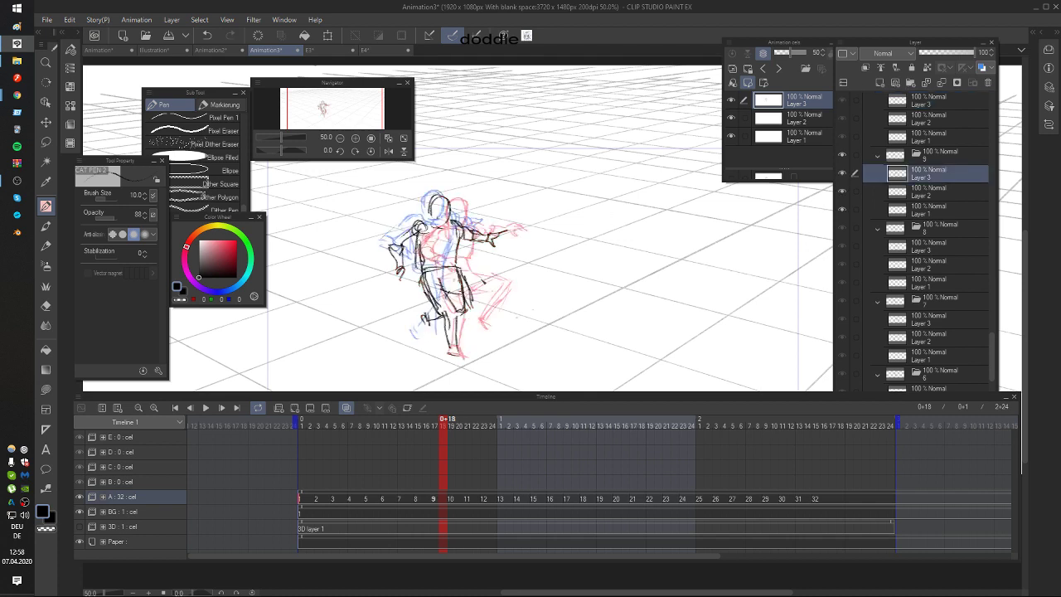
pyautogui.press('Right')
pyautogui.moveTo(413, 267)
pyautogui.mouseDown()
pyautogui.moveTo(424, 305)
pyautogui.moveTo(437, 291)
pyautogui.moveTo(436, 347)
pyautogui.mouseUp()
pyautogui.moveTo(433, 344)
pyautogui.mouseDown()
pyautogui.moveTo(448, 348)
pyautogui.moveTo(413, 331)
pyautogui.moveTo(439, 263)
pyautogui.mouseUp()
# Step: Start the pose on cel 11 with the rear foot and thigh, checking the placement against cel 10
pyautogui.press('Right')
pyautogui.press('Right')
pyautogui.press('Left')
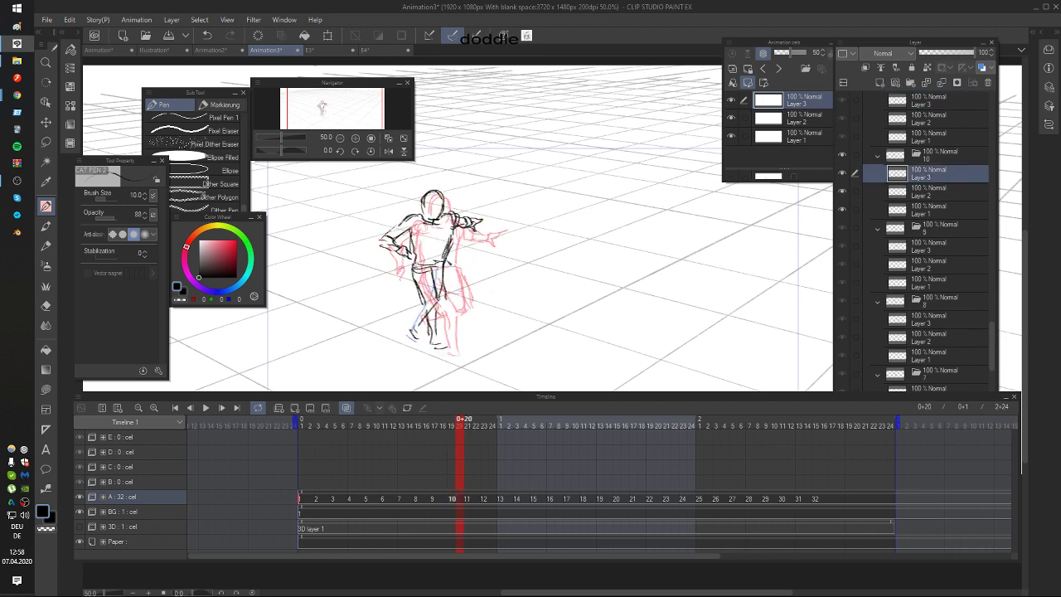
pyautogui.press('Right')
pyautogui.hotkey('ctrl', 'z')
pyautogui.hotkey('ctrl', 'z')
pyautogui.moveTo(412, 330); pyautogui.dragTo(416, 326)
pyautogui.moveTo(439, 273)
pyautogui.mouseDown()
pyautogui.moveTo(431, 291)
pyautogui.moveTo(433, 278)
pyautogui.moveTo(406, 292)
pyautogui.moveTo(420, 298)
pyautogui.mouseUp()
pyautogui.press('Left')
pyautogui.press('Right')
pyautogui.hotkey('ctrl', 'z')
pyautogui.moveTo(414, 294); pyautogui.dragTo(426, 315)
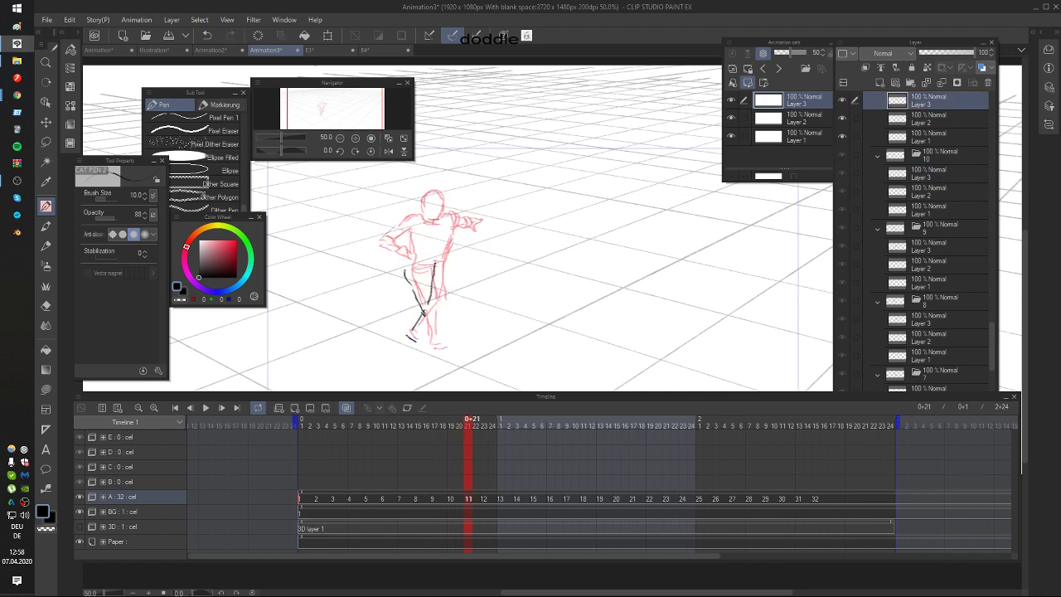
# Step: Rework the leg on cel 11 from the hip through the knee to the foot, comparing it with cel 10
pyautogui.hotkey('ctrl', 'z')
pyautogui.hotkey('ctrl', 'z')
pyautogui.moveTo(406, 270)
pyautogui.mouseDown()
pyautogui.moveTo(425, 311)
pyautogui.moveTo(421, 337)
pyautogui.mouseUp()
pyautogui.hotkey('ctrl', 'z')
pyautogui.press('Left')
pyautogui.press('Right')
pyautogui.moveTo(407, 265)
pyautogui.mouseDown()
pyautogui.moveTo(413, 282)
pyautogui.moveTo(406, 273)
pyautogui.mouseUp()
pyautogui.press('Left')
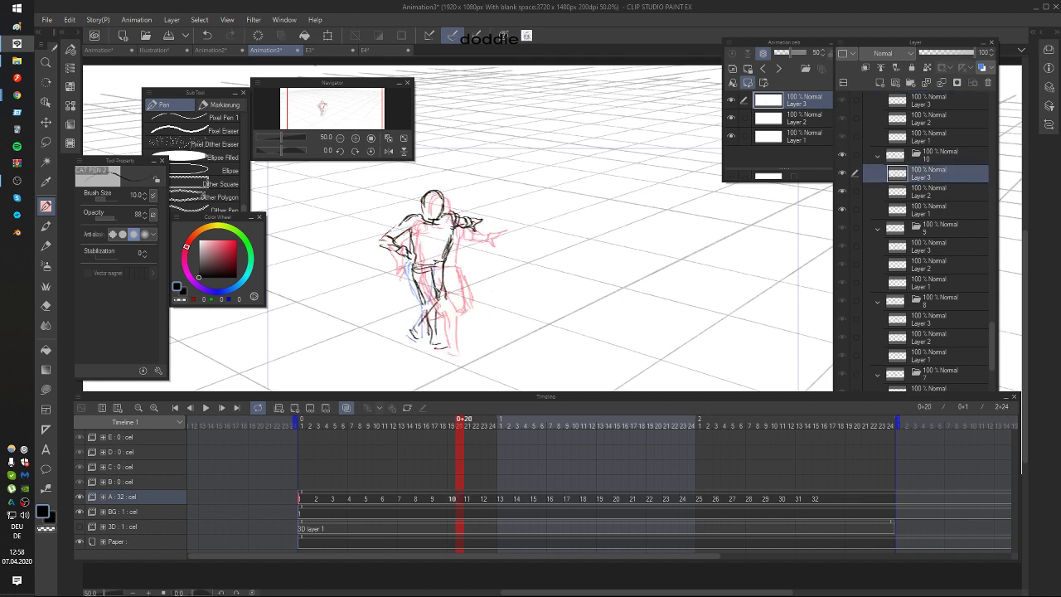
pyautogui.press('Right')
pyautogui.moveTo(422, 335); pyautogui.dragTo(418, 338)
pyautogui.hotkey('ctrl', 'z')
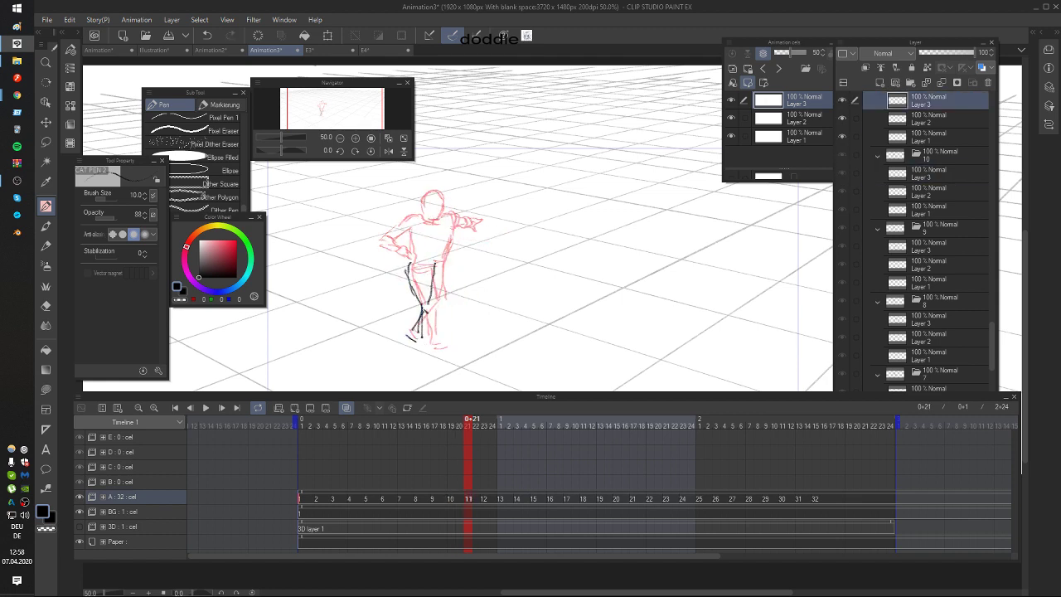
pyautogui.press('Left')
pyautogui.press('Right')
# Step: Add the waistline and both sides of the torso on cel 11
pyautogui.moveTo(413, 266)
pyautogui.mouseDown()
pyautogui.moveTo(404, 277)
pyautogui.moveTo(437, 264)
pyautogui.moveTo(424, 264)
pyautogui.mouseUp()
pyautogui.moveTo(406, 263); pyautogui.dragTo(406, 225)
pyautogui.hotkey('ctrl', 'z')
pyautogui.press('Right')
pyautogui.moveTo(435, 265)
pyautogui.mouseDown()
pyautogui.moveTo(449, 222)
pyautogui.moveTo(441, 243)
pyautogui.mouseUp()
pyautogui.press('Left')
pyautogui.press('Right')
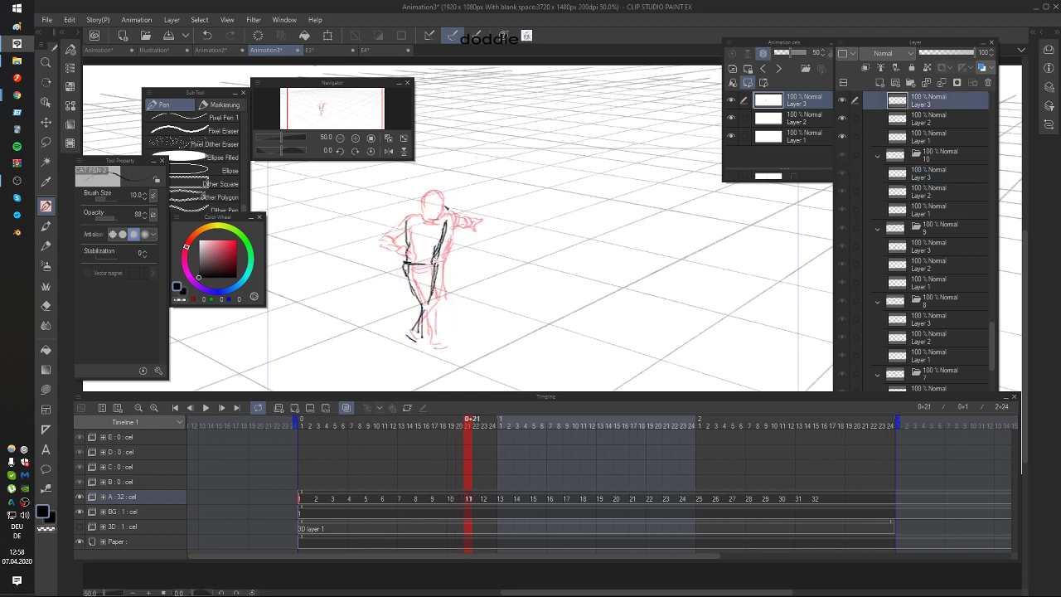
# Step: Flip between cel 11 and its neighbouring cels to review the torso and leg movement
pyautogui.press('Left')
pyautogui.press('Left')
pyautogui.press('Left')
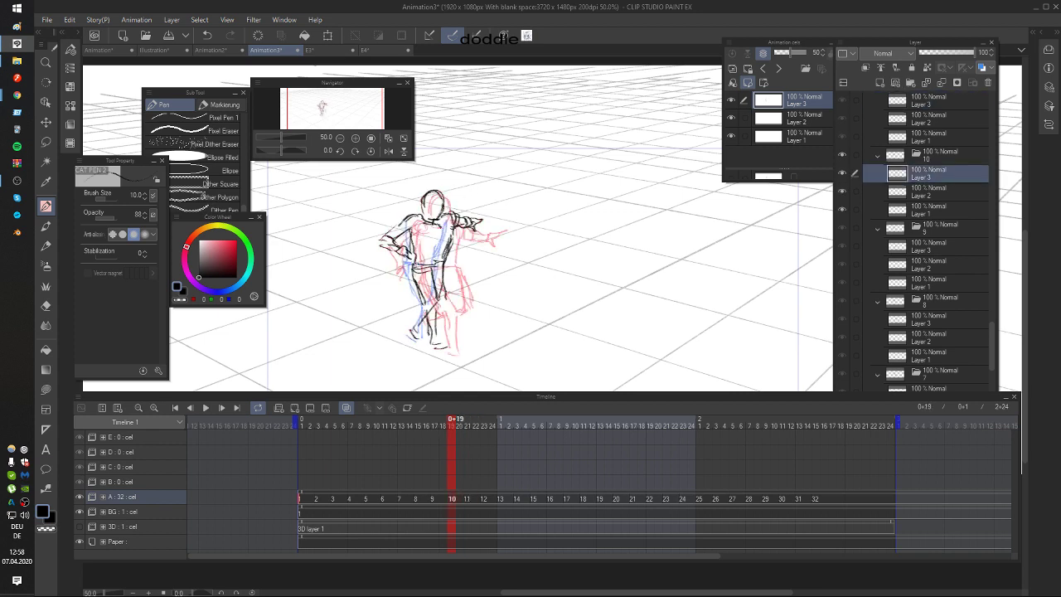
pyautogui.press('Right')
pyautogui.press('Right')
pyautogui.press('Right')
pyautogui.press('Right')
# Step: Sketch the bent rear arm and the outstretched forward arm on cel 11, comparing them with cel 10
pyautogui.moveTo(402, 233)
pyautogui.mouseDown()
pyautogui.moveTo(415, 246)
pyautogui.moveTo(416, 214)
pyautogui.moveTo(383, 232)
pyautogui.moveTo(398, 241)
pyautogui.moveTo(437, 190)
pyautogui.moveTo(433, 225)
pyautogui.moveTo(468, 232)
pyautogui.moveTo(458, 244)
pyautogui.moveTo(480, 248)
pyautogui.moveTo(486, 233)
pyautogui.moveTo(486, 251)
pyautogui.moveTo(490, 237)
pyautogui.mouseUp()
pyautogui.press('Left')
pyautogui.press('Right')
pyautogui.press('Left')
pyautogui.press('Right')
pyautogui.press('Left')
pyautogui.press('Right')
pyautogui.press('Left')
pyautogui.press('Right')
pyautogui.press('Left')
pyautogui.press('Right')
# Step: Correct the upper-body sketch on cel 11 by removing misplaced strokes and checking against cel 10
pyautogui.hotkey('ctrl', 'z')
pyautogui.press('Left')
pyautogui.press('Right')
pyautogui.press('Left')
pyautogui.press('Right')
pyautogui.hotkey('ctrl', 'z')
pyautogui.hotkey('ctrl', 'z')
pyautogui.press('Left')
pyautogui.press('Right')
pyautogui.hotkey('ctrl', 'z')
pyautogui.hotkey('ctrl', 'z')
pyautogui.hotkey('ctrl', 'z')
pyautogui.press('Left')
pyautogui.press('Right')
# Step: Complete the lower legs and sketch the feet along the ground on cel 11
pyautogui.moveTo(422, 272); pyautogui.dragTo(428, 337)
pyautogui.hotkey('ctrl', 'z')
pyautogui.hotkey('ctrl', 'z')
pyautogui.moveTo(418, 340); pyautogui.dragTo(437, 341)
pyautogui.press('Left')
pyautogui.press('Right')
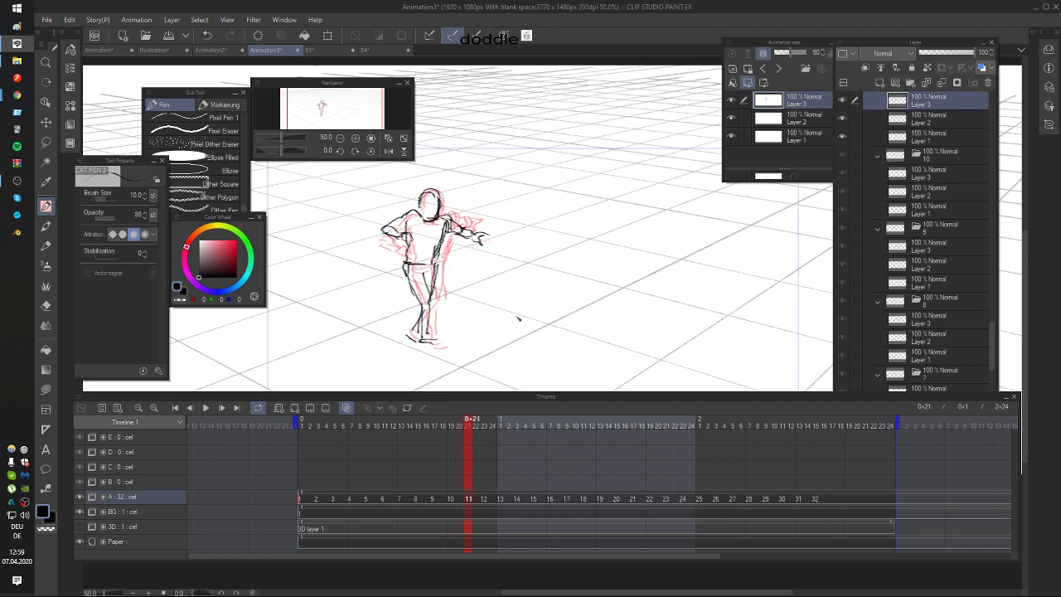
# Step: Flip through cels 10, 11 and 12 to review the movement of the whole figure
pyautogui.press('Right')
pyautogui.press('Left')
pyautogui.press('Left')
pyautogui.press('Right')
pyautogui.moveTo(488, 262); pyautogui.dragTo(485, 263)
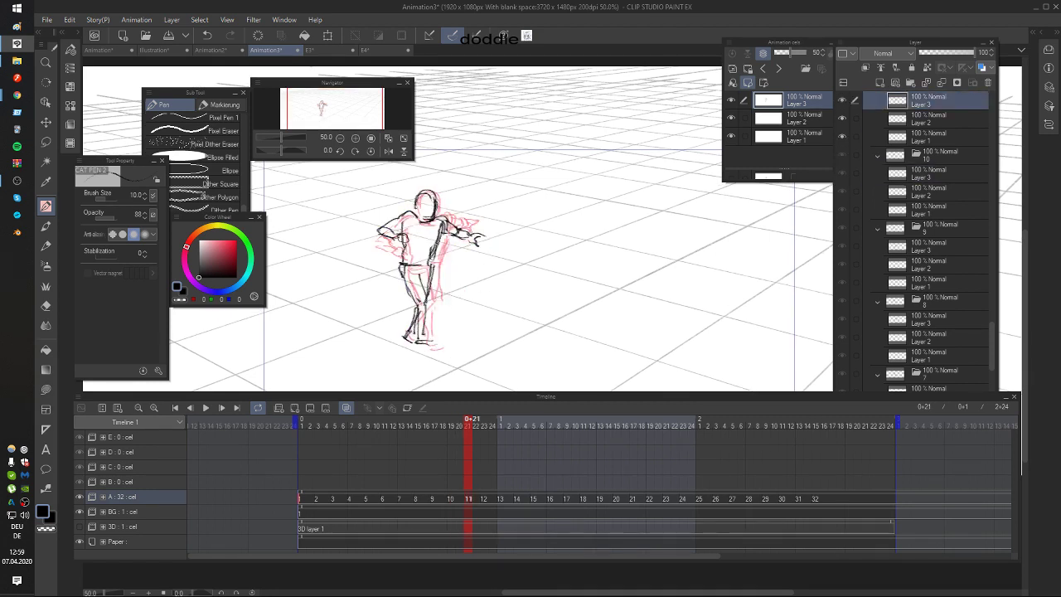
pyautogui.press('Right')
pyautogui.press('Right')
pyautogui.press('Left')
pyautogui.press('Right')
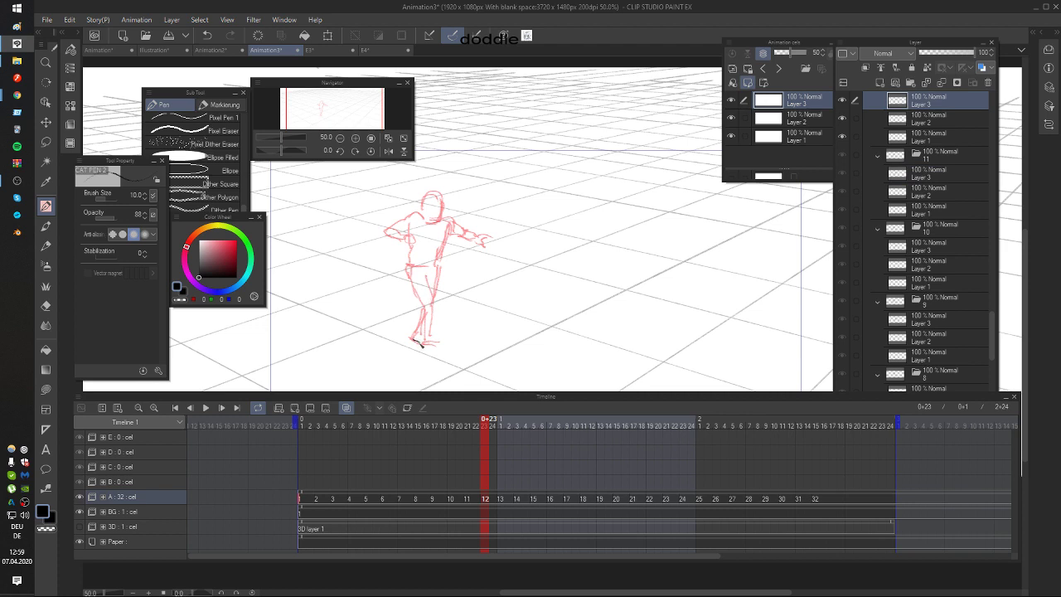
# Step: Draw the feet, bent legs and hips of the next pose on cel 12, checking against cel 11
pyautogui.moveTo(422, 345); pyautogui.dragTo(411, 338)
pyautogui.moveTo(407, 269); pyautogui.dragTo(396, 345)
pyautogui.hotkey('ctrl', 'z')
pyautogui.hotkey('ctrl', 'z')
pyautogui.moveTo(444, 271)
pyautogui.mouseDown()
pyautogui.moveTo(439, 317)
pyautogui.moveTo(442, 302)
pyautogui.moveTo(427, 332)
pyautogui.moveTo(417, 330)
pyautogui.moveTo(432, 310)
pyautogui.mouseUp()
pyautogui.press('Left')
pyautogui.press('Right')
pyautogui.press('Left')
pyautogui.press('Right')
pyautogui.press('Left')
pyautogui.press('Right')
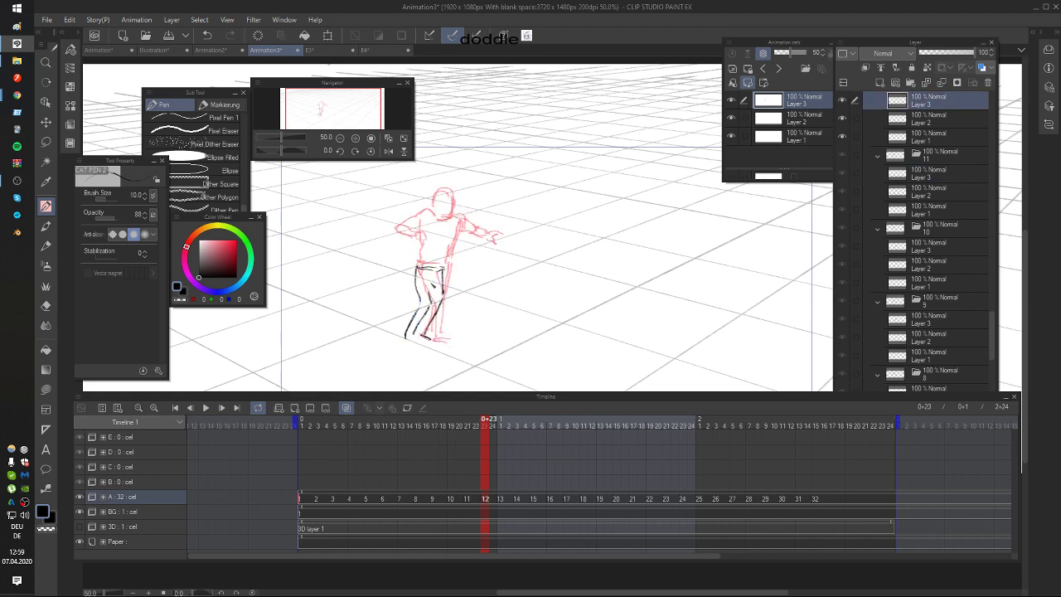
# Step: Extend the rear hip contour up toward the torso on cel 12, comparing it with cel 11
pyautogui.moveTo(423, 239)
pyautogui.mouseDown()
pyautogui.moveTo(413, 257)
pyautogui.moveTo(420, 292)
pyautogui.moveTo(412, 256)
pyautogui.mouseUp()
pyautogui.press('Left')
pyautogui.press('Right')
pyautogui.press('Left')
pyautogui.press('Right')
pyautogui.moveTo(440, 195); pyautogui.dragTo(454, 218)
pyautogui.press('Left')
pyautogui.press('Right')
pyautogui.hotkey('ctrl', 'z')
pyautogui.hotkey('ctrl', 'z')
pyautogui.hotkey('ctrl', 'z')
pyautogui.hotkey('ctrl', 'z')
# Step: Draw the head on cel 12 and compare its position with cel 11
pyautogui.moveTo(430, 212); pyautogui.dragTo(453, 202)
pyautogui.press('Left')
pyautogui.press('Right')
pyautogui.press('Left')
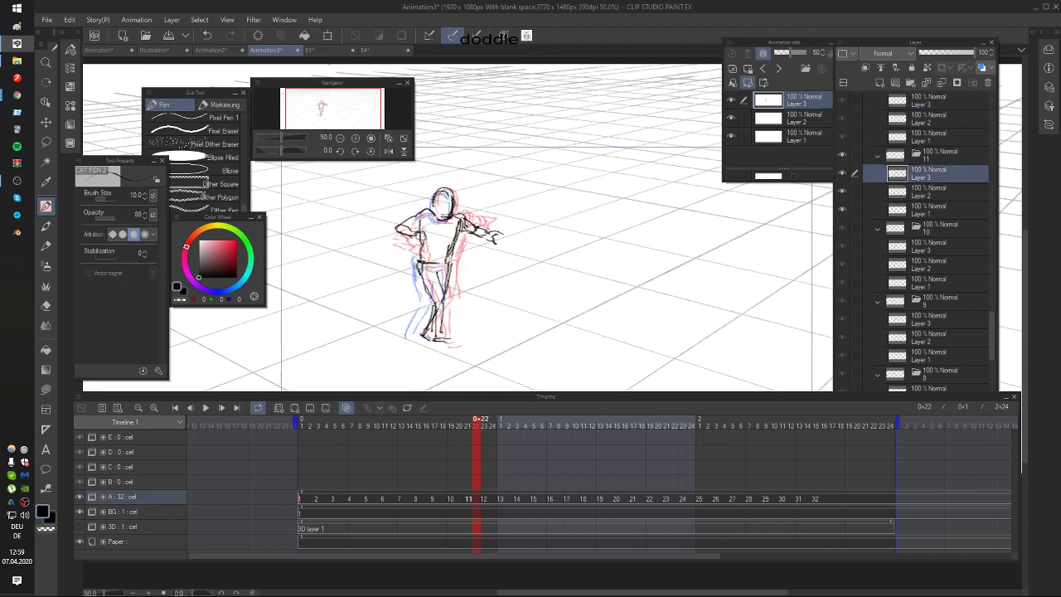
pyautogui.press('Right')
pyautogui.press('Left')
# Step: Draw the lowered forward arm and its hand on cel 12
pyautogui.moveTo(453, 221); pyautogui.dragTo(477, 240)
pyautogui.press('Right')
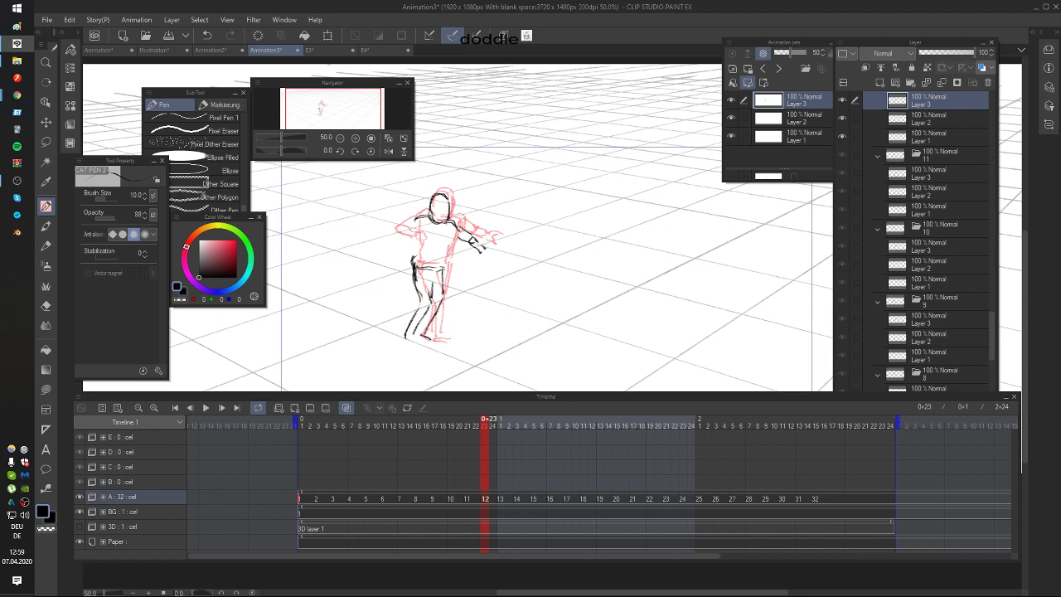
pyautogui.moveTo(486, 251); pyautogui.dragTo(491, 264)
pyautogui.press('Left')
pyautogui.press('Right')
# Step: Draw the torso sides and the bent rear arm on cel 12, checking the shapes against cel 11
pyautogui.moveTo(417, 221)
pyautogui.mouseDown()
pyautogui.moveTo(394, 234)
pyautogui.moveTo(414, 238)
pyautogui.moveTo(415, 258)
pyautogui.moveTo(458, 234)
pyautogui.moveTo(445, 261)
pyautogui.mouseUp()
pyautogui.hotkey('ctrl', 'z')
pyautogui.press('Left')
pyautogui.press('Right')
pyautogui.press('Left')
pyautogui.press('Right')
pyautogui.hotkey('ctrl', 'z')
pyautogui.press('Left')
pyautogui.moveTo(455, 224); pyautogui.dragTo(443, 267)
pyautogui.press('Right')
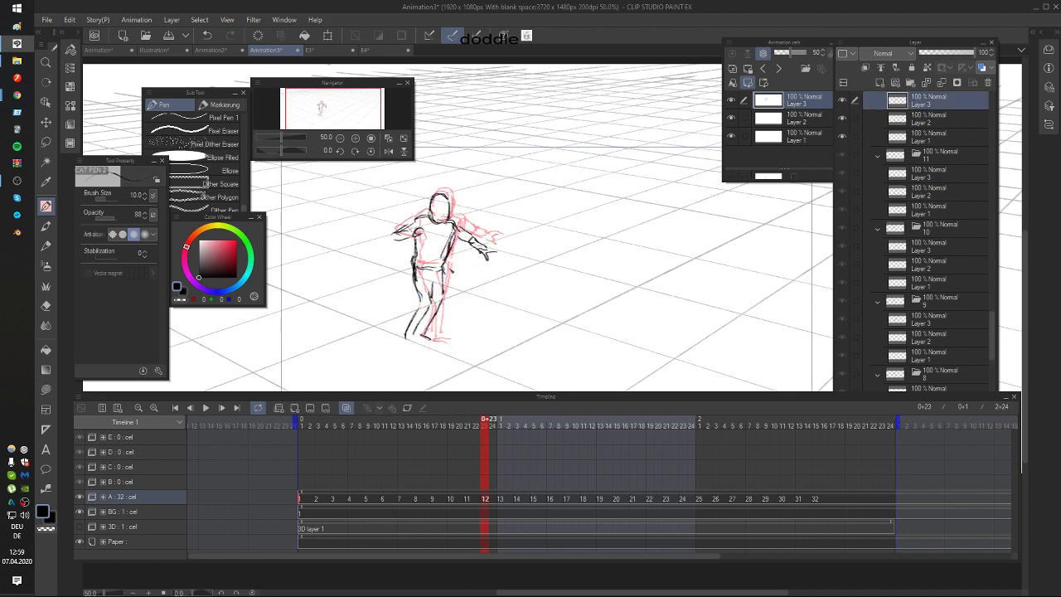
# Step: Compare the finished pose on cel 12 with cel 11, ending on cel 13
pyautogui.press('Left')
pyautogui.press('Right')
pyautogui.press('Left')
pyautogui.press('Right')
pyautogui.press('Left')
pyautogui.press('Right')
pyautogui.press('Right')
pyautogui.press('Right')
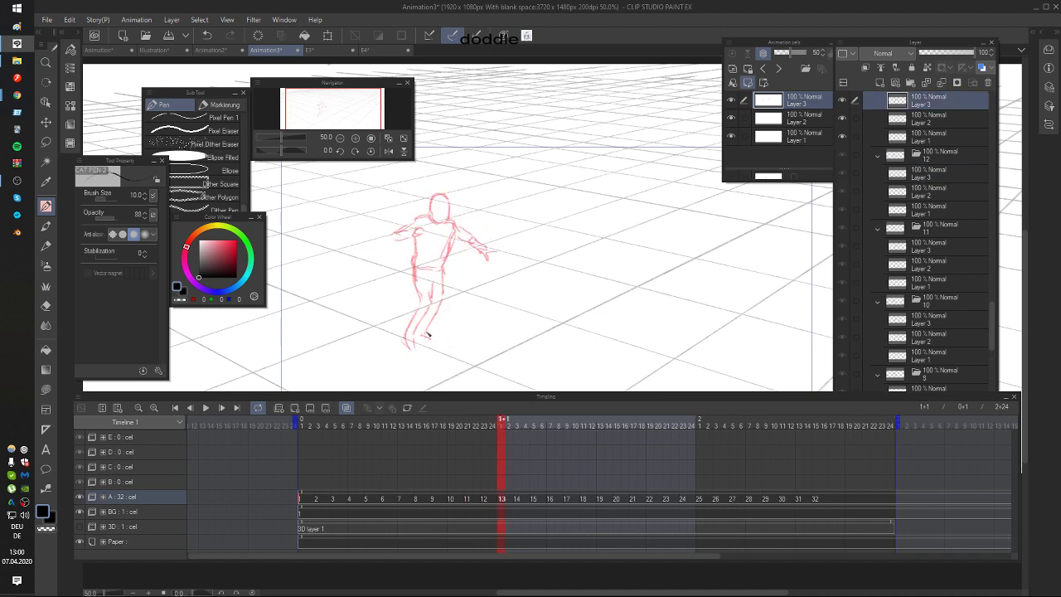
# Step: Draw the hips and both striding legs on cel 13, comparing them with cel 12
pyautogui.moveTo(423, 335)
pyautogui.mouseDown()
pyautogui.moveTo(432, 272)
pyautogui.moveTo(375, 348)
pyautogui.moveTo(378, 356)
pyautogui.moveTo(422, 290)
pyautogui.moveTo(428, 340)
pyautogui.mouseUp()
pyautogui.press('Left')
pyautogui.press('Right')
pyautogui.press('Left')
pyautogui.press('Right')
pyautogui.press('Left')
pyautogui.press('Right')
pyautogui.press('Left')
pyautogui.press('Right')
pyautogui.press('Left')
pyautogui.press('Right')
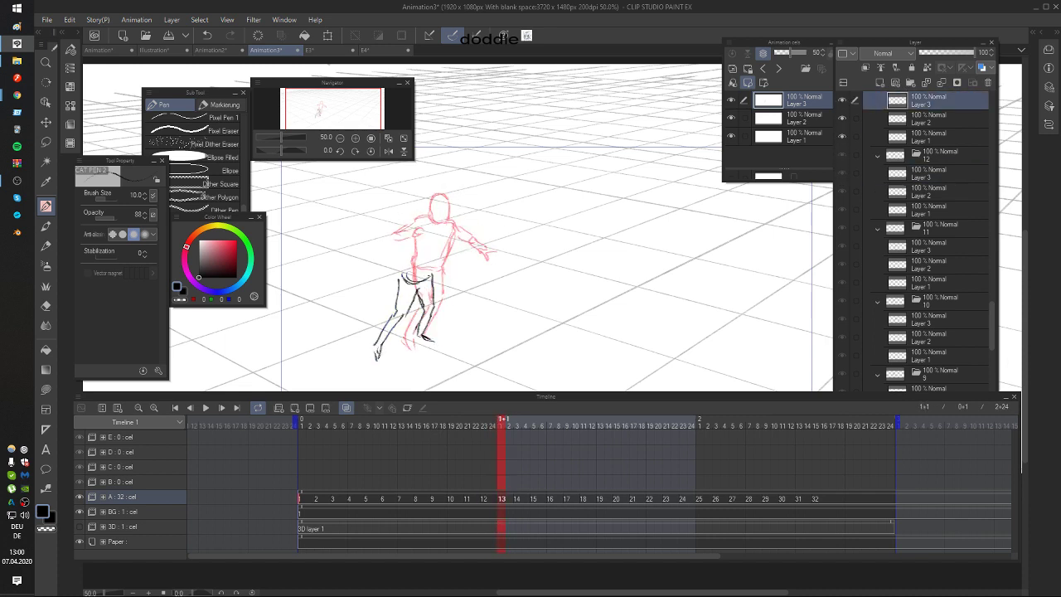
# Step: Add the waist curve above the hips on cel 13, comparing it with cel 12
pyautogui.moveTo(403, 262)
pyautogui.mouseDown()
pyautogui.moveTo(408, 281)
pyautogui.moveTo(428, 277)
pyautogui.moveTo(439, 239)
pyautogui.moveTo(446, 262)
pyautogui.mouseUp()
pyautogui.press('Left')
pyautogui.press('Right')
pyautogui.press('Left')
pyautogui.press('Right')
pyautogui.press('Left')
pyautogui.press('Right')
# Step: Sketch the lowered head and chest on cel 13, undoing stray strokes and comparing the placement with cel 12
pyautogui.moveTo(432, 220)
pyautogui.mouseDown()
pyautogui.moveTo(426, 249)
pyautogui.moveTo(444, 239)
pyautogui.mouseUp()
pyautogui.moveTo(428, 222)
pyautogui.mouseDown()
pyautogui.moveTo(427, 249)
pyautogui.moveTo(444, 247)
pyautogui.moveTo(442, 235)
pyautogui.moveTo(427, 247)
pyautogui.mouseUp()
pyautogui.press('Left')
pyautogui.press('Right')
pyautogui.hotkey('ctrl', 'z')
pyautogui.hotkey('ctrl', 'z')
pyautogui.hotkey('ctrl', 'z')
pyautogui.moveTo(425, 225)
pyautogui.mouseDown()
pyautogui.moveTo(445, 247)
pyautogui.moveTo(407, 245)
pyautogui.moveTo(460, 259)
pyautogui.mouseUp()
pyautogui.press('Left')
pyautogui.press('Right')
pyautogui.hotkey('ctrl', 'z')
pyautogui.press('Left')
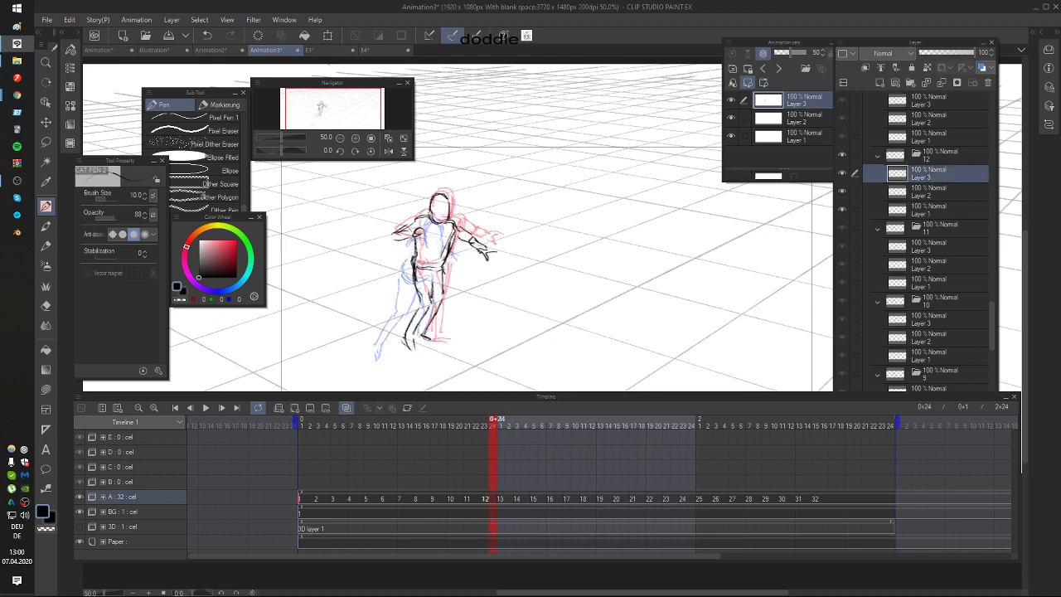
pyautogui.press('Right')
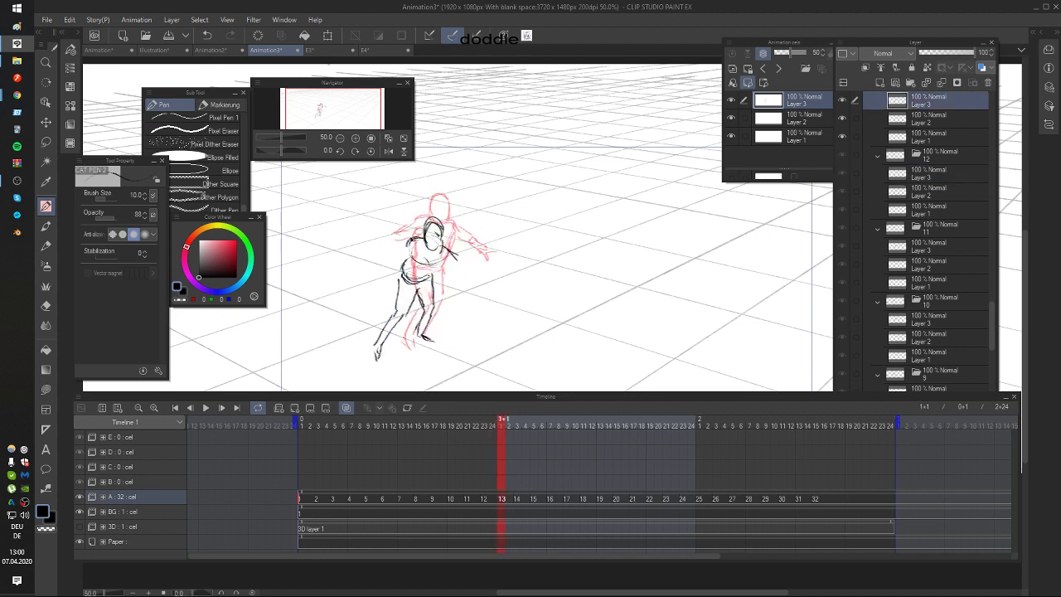
# Step: Draw the raised rear arm and its hand on cel 13, checking them against cel 12
pyautogui.press('Left')
pyautogui.press('Right')
pyautogui.moveTo(379, 240)
pyautogui.mouseDown()
pyautogui.moveTo(380, 262)
pyautogui.moveTo(390, 259)
pyautogui.mouseUp()
pyautogui.press('Left')
pyautogui.press('Right')
pyautogui.press('Left')
pyautogui.press('Right')
pyautogui.press('Left')
pyautogui.press('Right')
# Step: Draw the forward arm hanging down with its hand on cel 13, comparing it with cel 12
pyautogui.moveTo(453, 262); pyautogui.dragTo(460, 293)
pyautogui.press('Left')
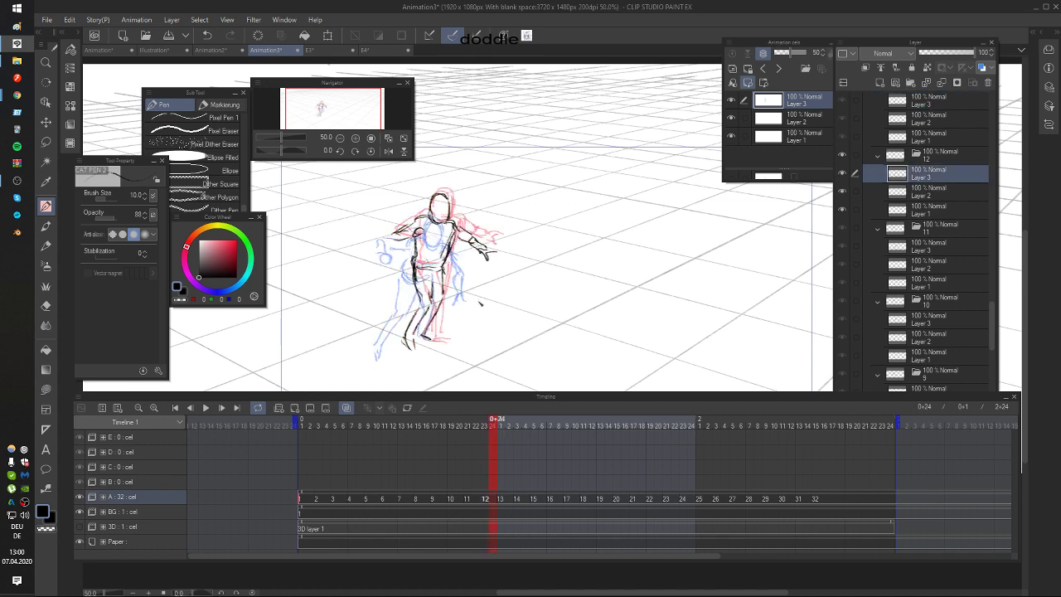
pyautogui.press('Right')
pyautogui.press('Left')
pyautogui.press('Right')
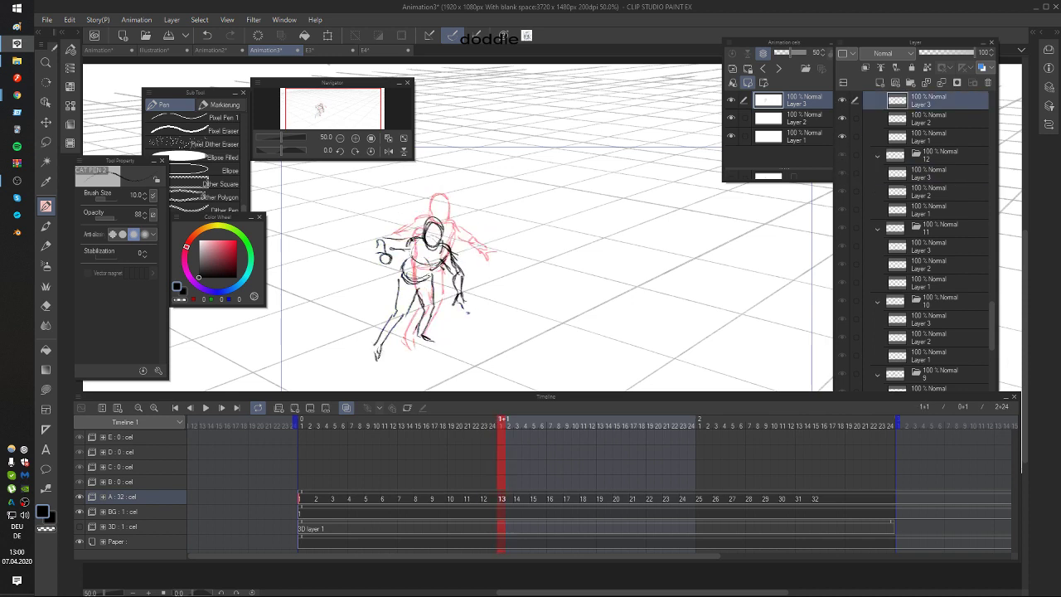
# Step: Add the lower torso contour on cel 13 and compare it with the preceding cels
pyautogui.moveTo(446, 266); pyautogui.dragTo(420, 275)
pyautogui.press('Left')
pyautogui.press('Right')
pyautogui.press('Left')
pyautogui.press('Left')
pyautogui.press('Right')
pyautogui.press('Right')
pyautogui.press('Right')
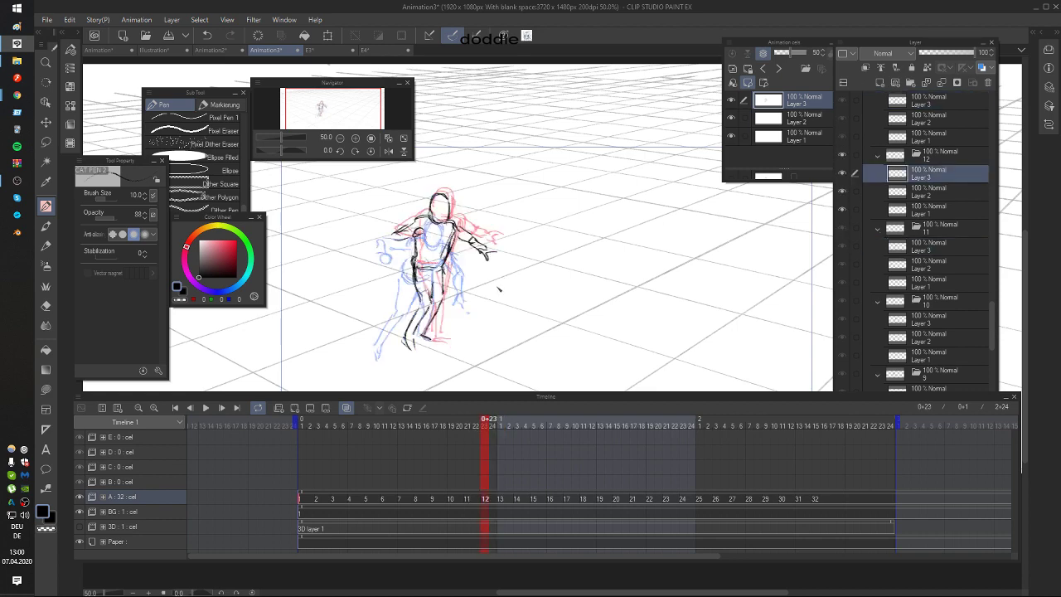
# Step: Flip back and forth through the cels up to 14 to check the flow of the movement
pyautogui.press('Left')
pyautogui.press('Left')
pyautogui.press('Left')
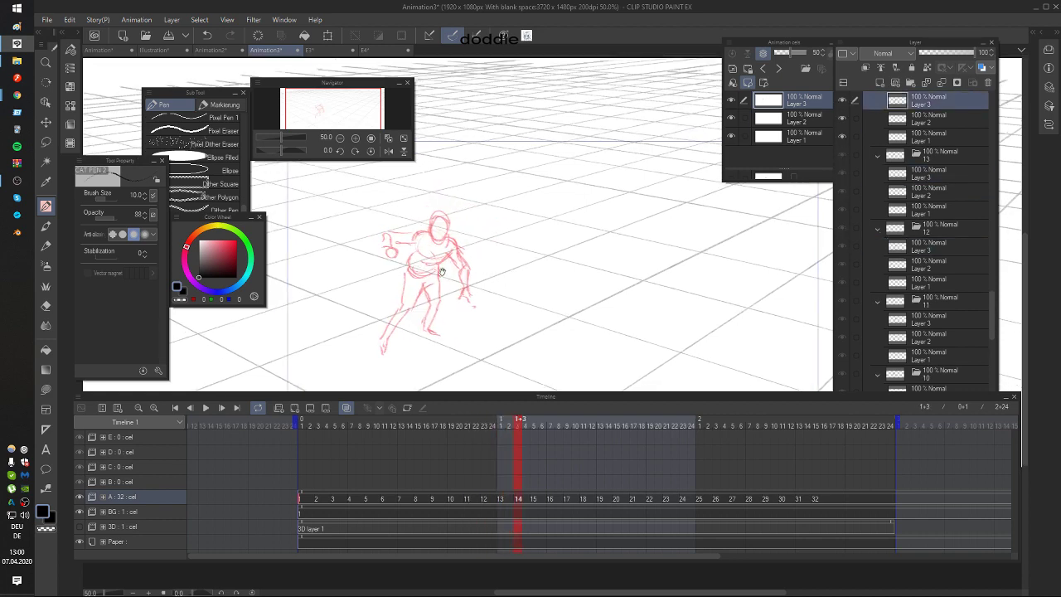
pyautogui.press('Left')
pyautogui.press('Left')
pyautogui.press('Left')
pyautogui.press('Left')
pyautogui.press('Left')
pyautogui.press('Left')
pyautogui.press('Left')
pyautogui.press('Left')
pyautogui.press('Left')
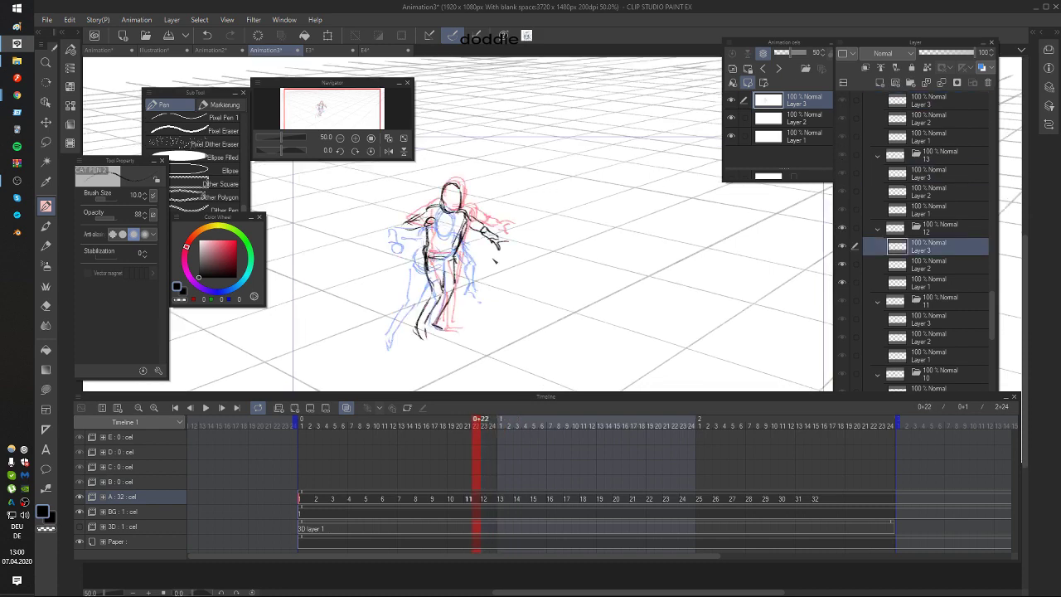
pyautogui.press('Right')
pyautogui.press('Right')
pyautogui.press('Right')
pyautogui.press('Right')
pyautogui.press('Right')
pyautogui.press('Right')
pyautogui.press('Right')
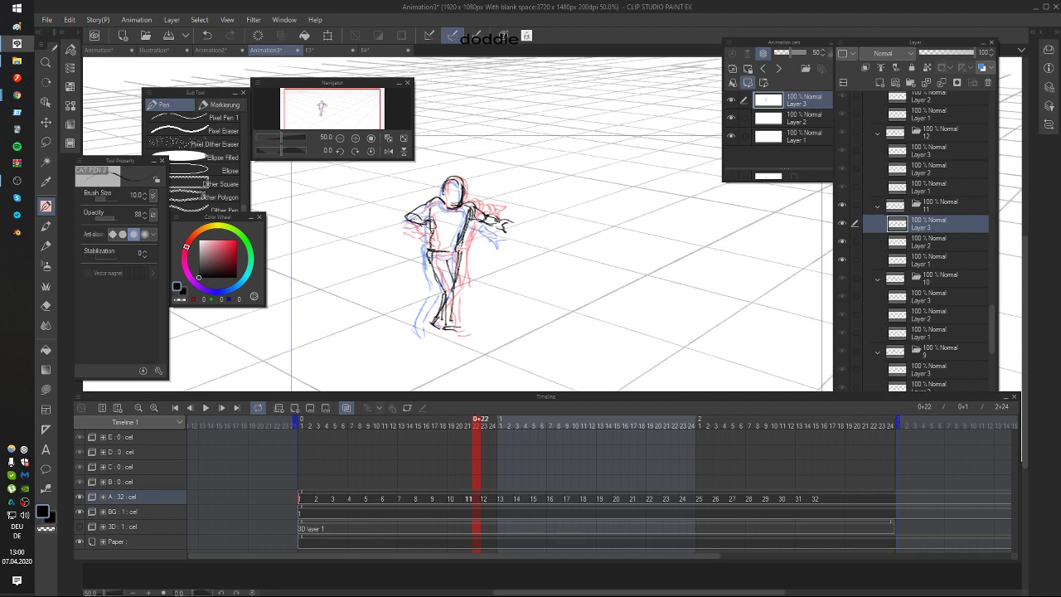
# Step: Lasso the upper body on cel 11, transform it slightly upward, and check it against the neighbouring cels
pyautogui.press('m')
pyautogui.moveTo(413, 250)
pyautogui.mouseDown()
pyautogui.moveTo(467, 155)
pyautogui.moveTo(406, 245)
pyautogui.mouseUp()
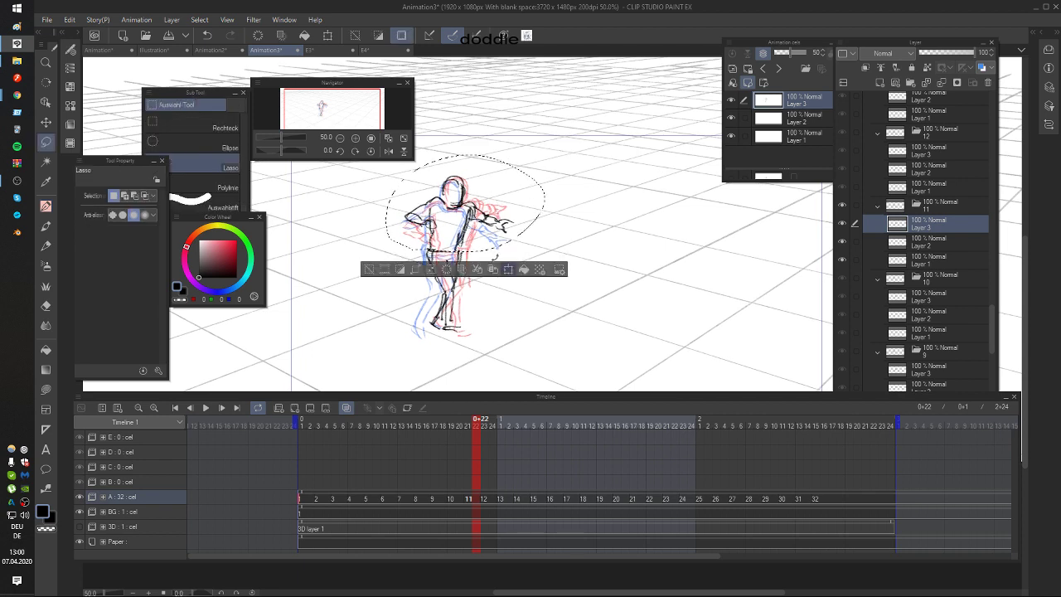
pyautogui.hotkey('ctrl', 't')
pyautogui.click(444, 271)
pyautogui.hotkey('ctrl', 'd')
pyautogui.press('Left')
pyautogui.press('Left')
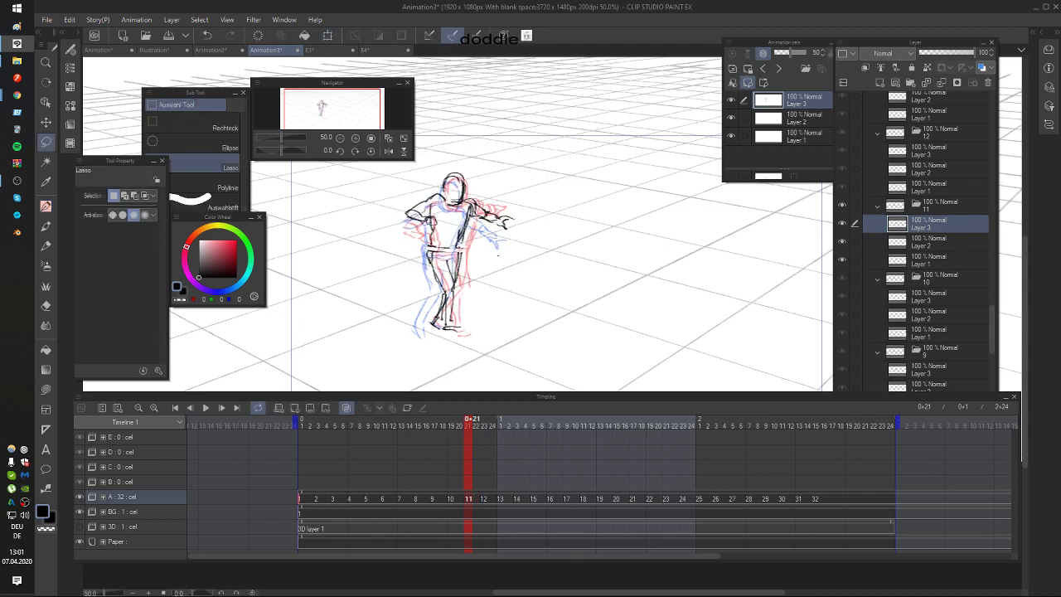
pyautogui.press('Right')
pyautogui.press('Right')
pyautogui.press('Right')
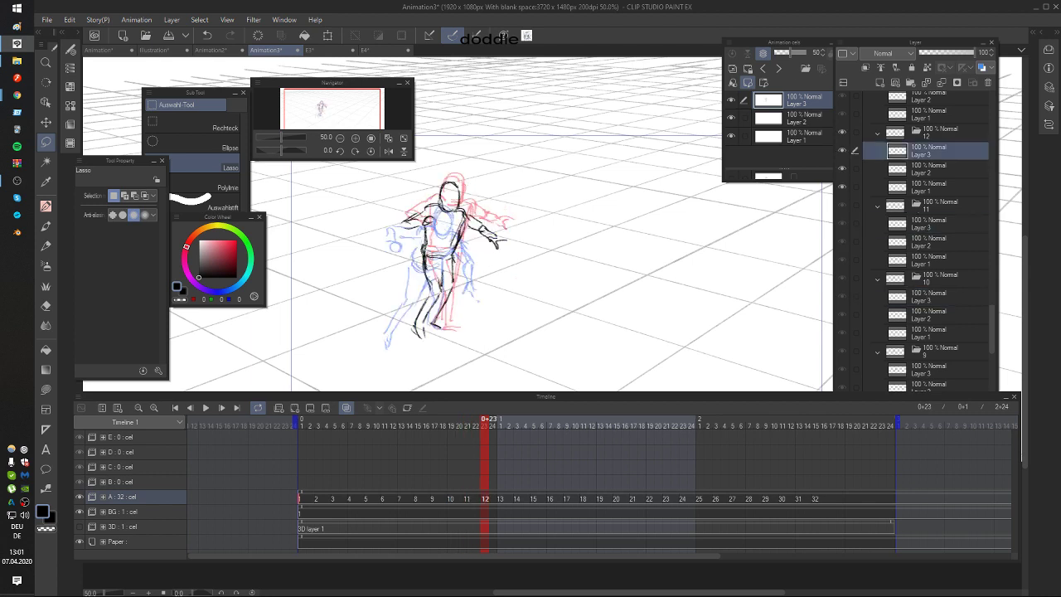
# Step: Lasso the upper body on cel 12, shift it slightly up toward the cel 11 pose, and compare the cels
pyautogui.moveTo(427, 253)
pyautogui.mouseDown()
pyautogui.moveTo(524, 246)
pyautogui.moveTo(410, 258)
pyautogui.mouseUp()
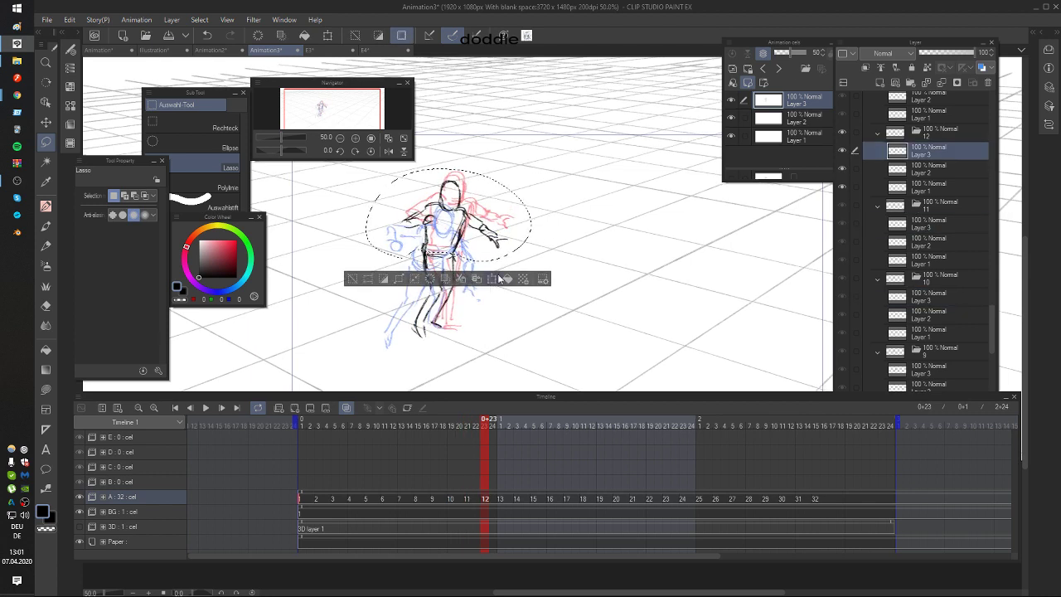
pyautogui.click(493, 279)
pyautogui.moveTo(477, 238); pyautogui.dragTo(479, 234)
pyautogui.click(443, 279)
pyautogui.hotkey('ctrl', 'd')
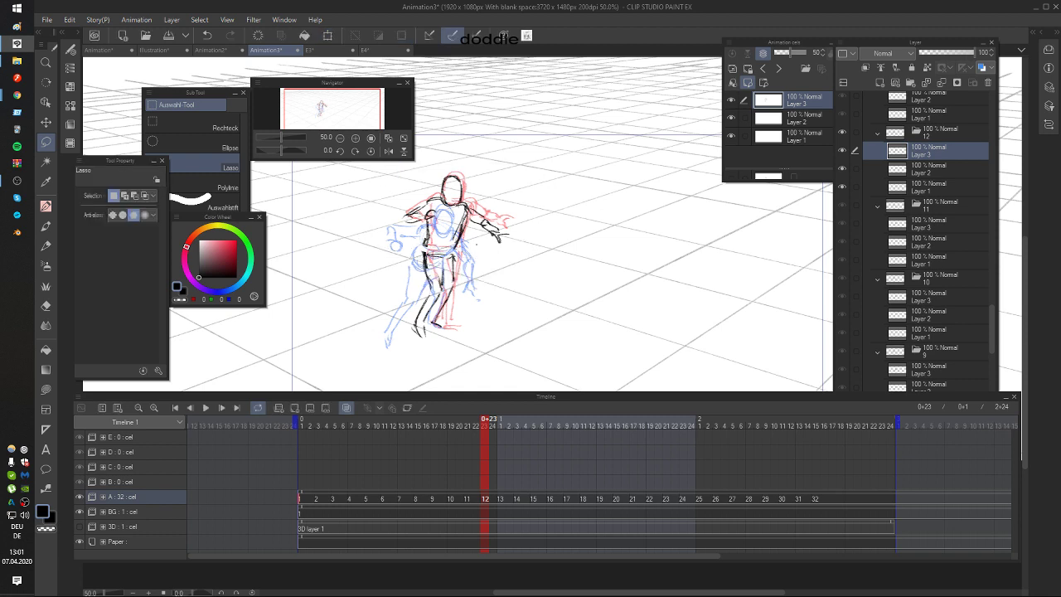
pyautogui.press('Left')
pyautogui.press('Right')
pyautogui.press('Right')
pyautogui.press('Right')
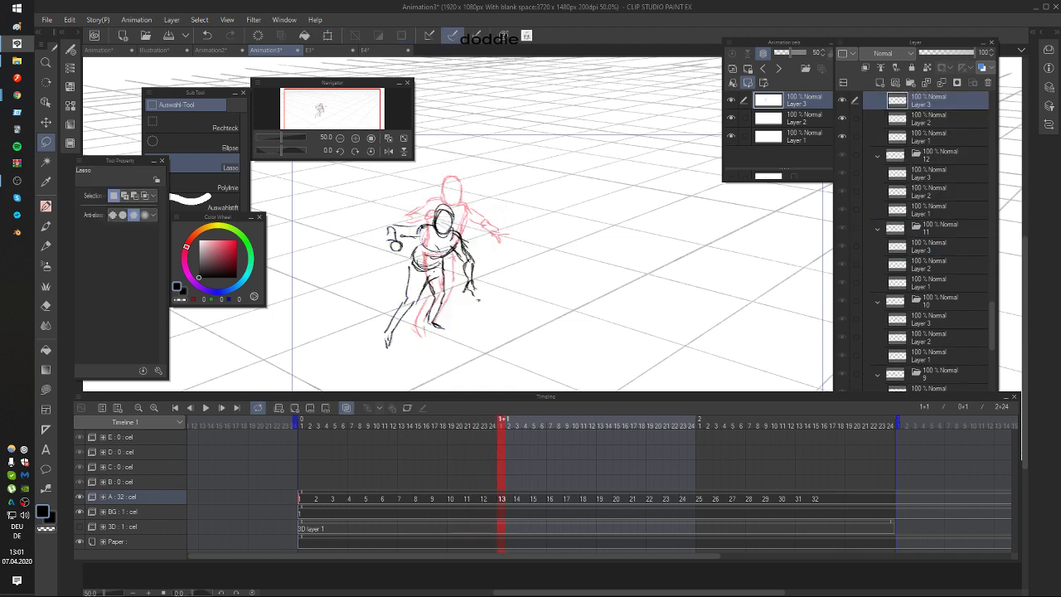
# Step: Lasso the upper body on cel 13, enlarge it to about 108%, and reposition it over the hips
pyautogui.moveTo(424, 263)
pyautogui.mouseDown()
pyautogui.moveTo(479, 316)
pyautogui.moveTo(349, 257)
pyautogui.moveTo(409, 258)
pyautogui.mouseUp()
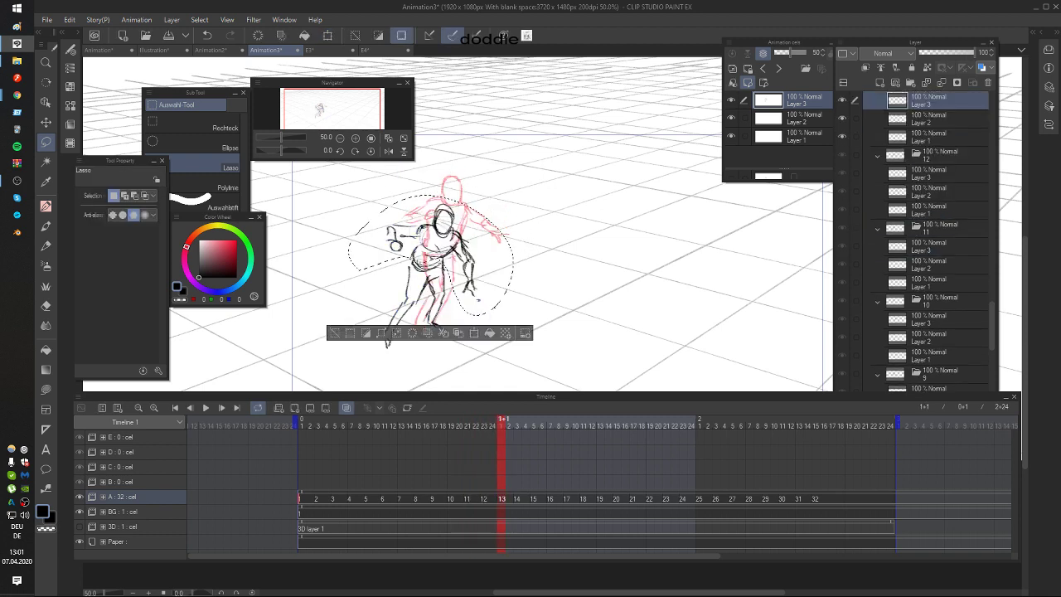
pyautogui.click(475, 334)
pyautogui.moveTo(514, 197); pyautogui.dragTo(528, 186)
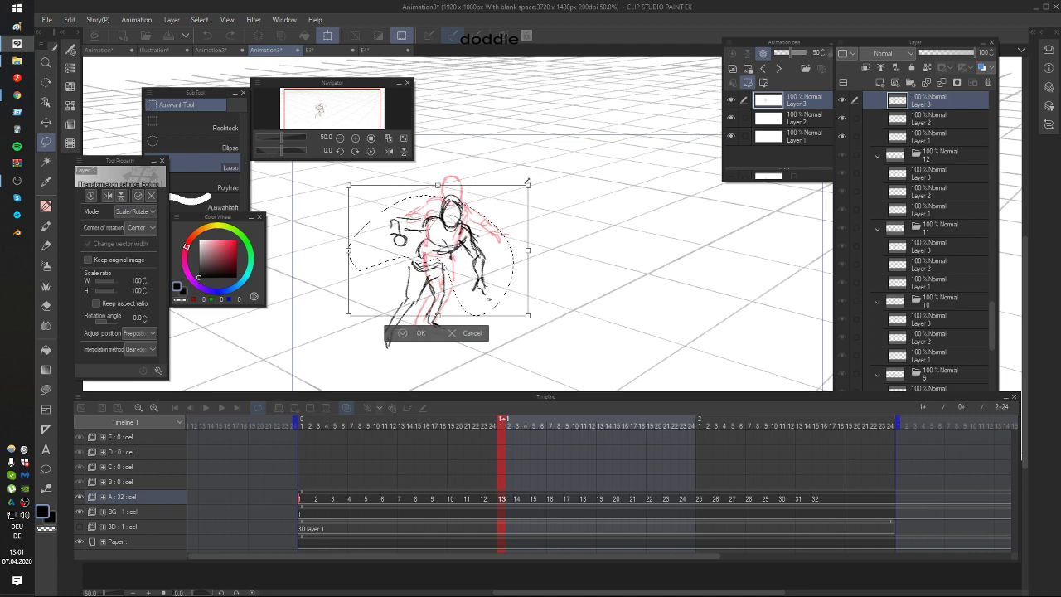
pyautogui.moveTo(490, 237); pyautogui.dragTo(485, 240)
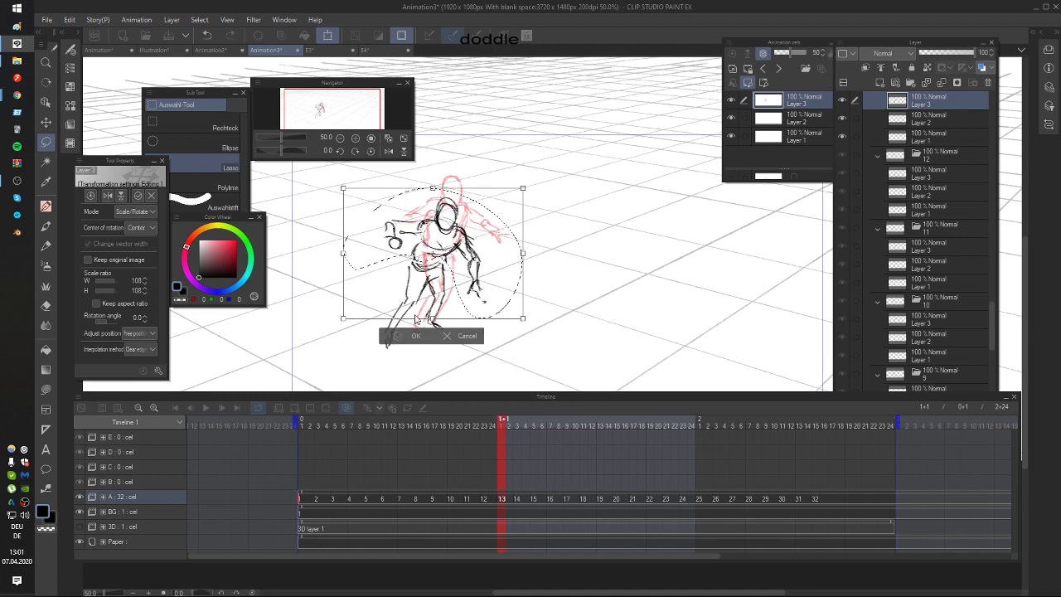
pyautogui.click(408, 334)
pyautogui.click(553, 268)
# Step: Flip through the adjusted cels to check the motion, ending on cel 14
pyautogui.press('Left')
pyautogui.press('Left')
pyautogui.press('Left')
pyautogui.press('Left')
pyautogui.press('Right')
pyautogui.press('Right')
pyautogui.press('Right')
pyautogui.press('Right')
pyautogui.press('Right')
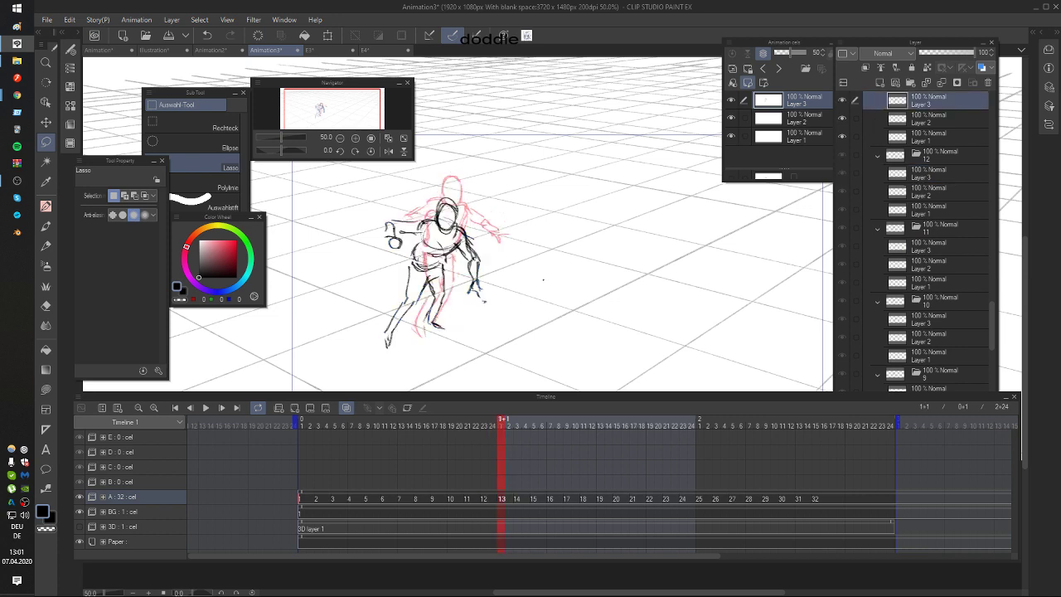
pyautogui.press('Right')
# Step: Sketch the deeply lowered head on cel 14 with the pen, redoing strokes and comparing it with cel 13
pyautogui.press('p')
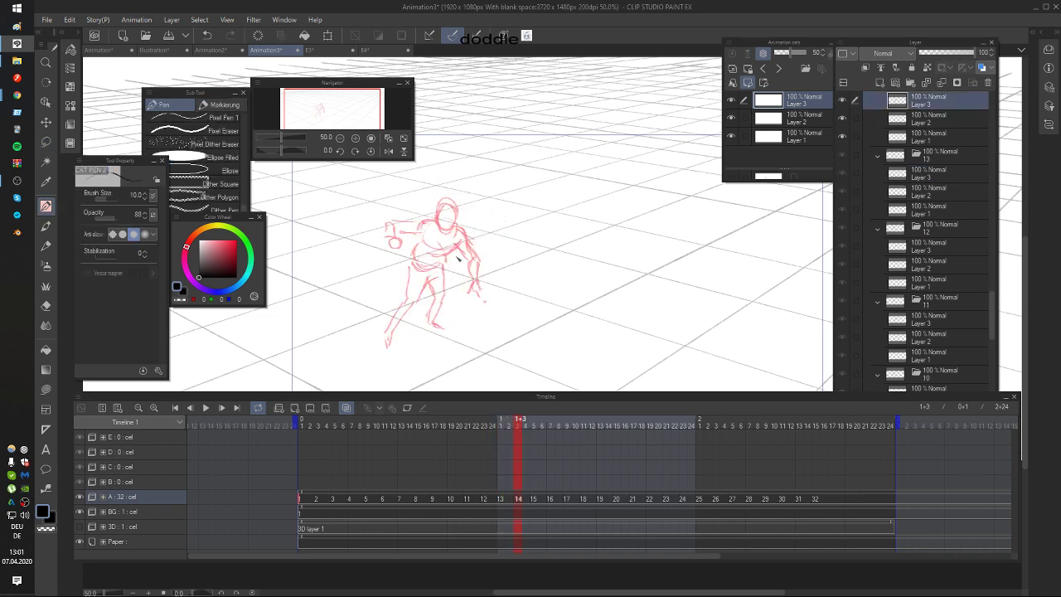
pyautogui.moveTo(437, 259)
pyautogui.mouseDown()
pyautogui.moveTo(455, 265)
pyautogui.moveTo(443, 266)
pyautogui.moveTo(440, 245)
pyautogui.mouseUp()
pyautogui.hotkey('ctrl', 'z')
pyautogui.hotkey('ctrl', 'z')
pyautogui.press(',')
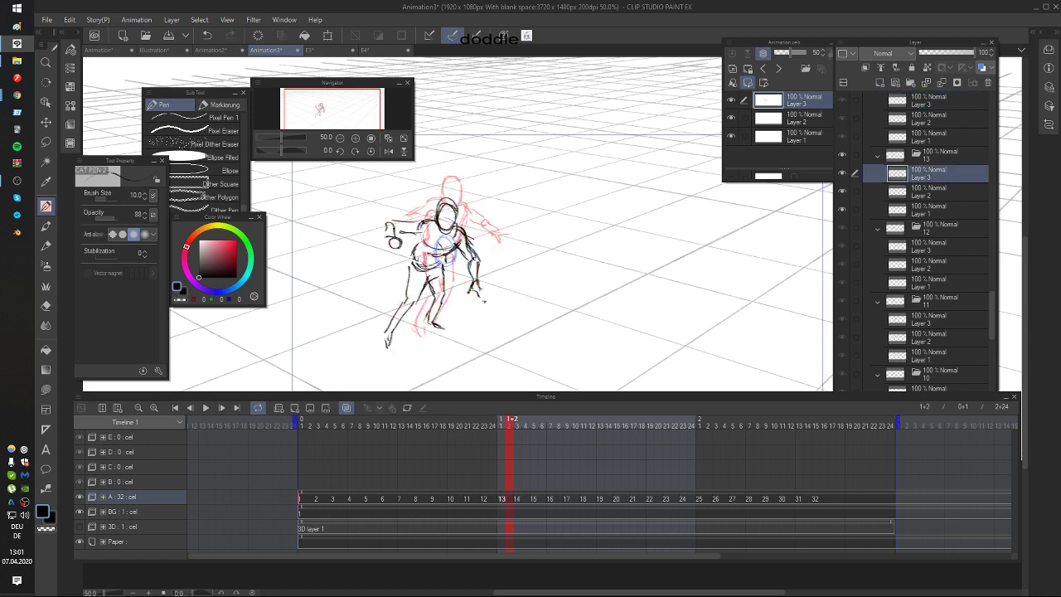
pyautogui.press('.')
pyautogui.hotkey('ctrl', 'z')
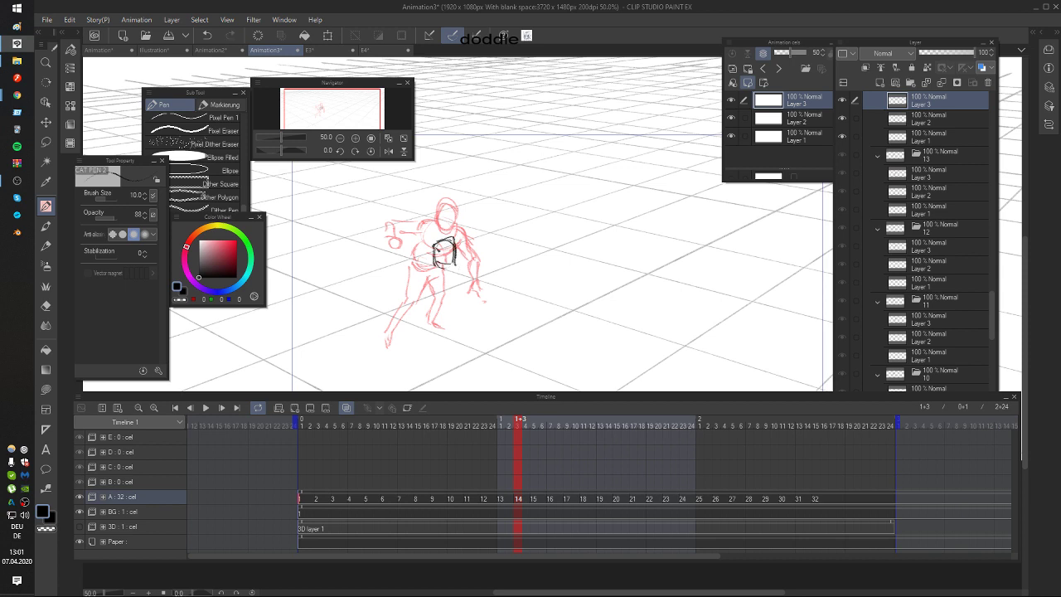
pyautogui.moveTo(437, 252)
pyautogui.mouseDown()
pyautogui.moveTo(446, 270)
pyautogui.moveTo(434, 268)
pyautogui.mouseUp()
pyautogui.press(',')
pyautogui.press('.')
# Step: Draw the shoulder and the forward arm reaching down to the ground on cel 14, comparing with cel 13
pyautogui.moveTo(424, 246)
pyautogui.mouseDown()
pyautogui.moveTo(416, 263)
pyautogui.moveTo(471, 299)
pyautogui.moveTo(461, 339)
pyautogui.mouseUp()
pyautogui.press(',')
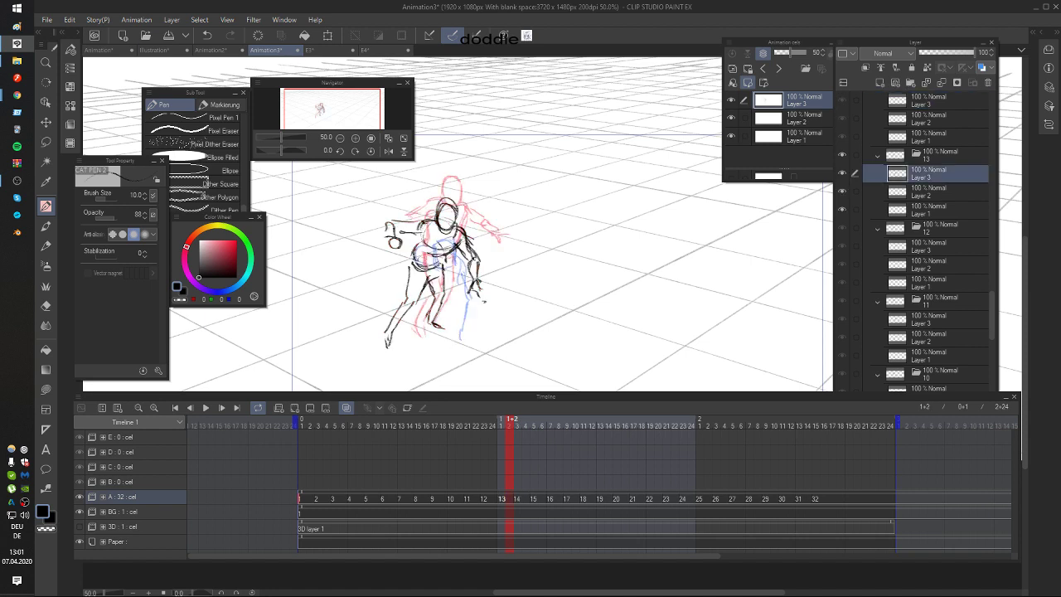
pyautogui.press('.')
# Step: Draw the back, hips and front leg on cel 14, comparing them with cel 13
pyautogui.moveTo(410, 254)
pyautogui.mouseDown()
pyautogui.moveTo(401, 277)
pyautogui.moveTo(446, 268)
pyautogui.moveTo(428, 274)
pyautogui.moveTo(444, 296)
pyautogui.mouseUp()
pyautogui.hotkey('ctrl', 'z')
pyautogui.moveTo(443, 292); pyautogui.dragTo(435, 321)
pyautogui.press(',')
pyautogui.press('.')
# Step: Draw the outer contour of the rear leg stretched backward on cel 14, redoing it against cel 13
pyautogui.moveTo(394, 272); pyautogui.dragTo(381, 303)
pyautogui.moveTo(380, 303); pyautogui.dragTo(375, 321)
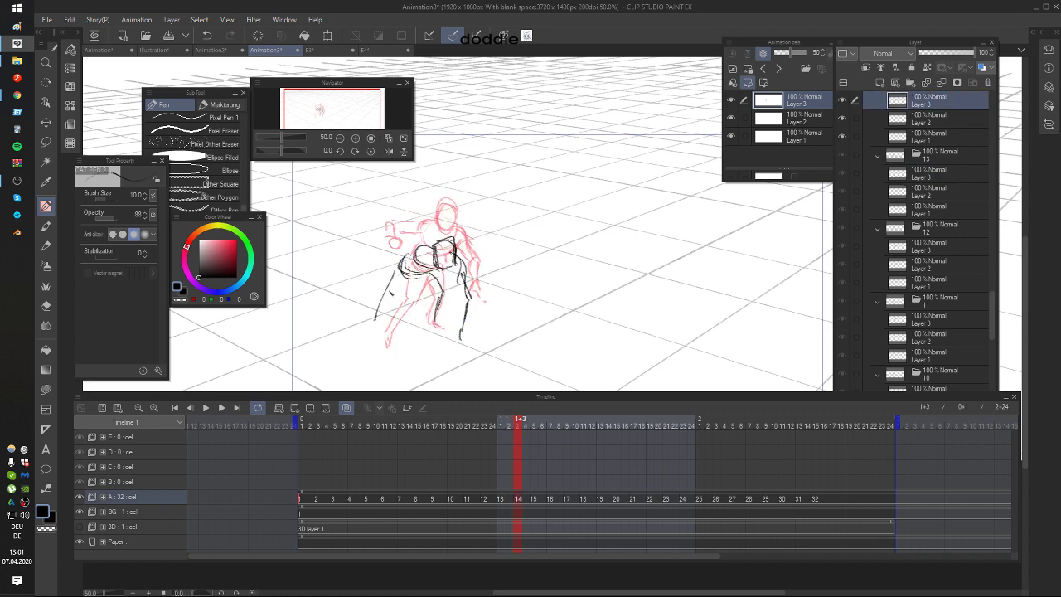
pyautogui.hotkey('ctrl', 'z')
pyautogui.hotkey('ctrl', 'z')
pyautogui.moveTo(396, 271)
pyautogui.mouseDown()
pyautogui.moveTo(390, 309)
pyautogui.moveTo(359, 327)
pyautogui.mouseUp()
pyautogui.press(',')
pyautogui.press('.')
pyautogui.hotkey('ctrl', 'z')
pyautogui.press(',')
pyautogui.press('Right')
# Step: Complete the rear leg's inner contour and the front foot on cel 14, comparing them with cel 13
pyautogui.moveTo(414, 284); pyautogui.dragTo(404, 311)
pyautogui.moveTo(408, 299); pyautogui.dragTo(427, 285)
pyautogui.moveTo(406, 289)
pyautogui.mouseDown()
pyautogui.moveTo(429, 287)
pyautogui.moveTo(435, 329)
pyautogui.moveTo(451, 326)
pyautogui.mouseUp()
pyautogui.press('Left')
pyautogui.press('Right')
pyautogui.press('Left')
pyautogui.press('Right')
# Step: Try to add contour strokes to the front thigh on cel 14
pyautogui.moveTo(425, 275); pyautogui.dragTo(439, 295)
pyautogui.moveTo(427, 274); pyautogui.dragTo(445, 298)
pyautogui.press('Left')
pyautogui.press('Right')
pyautogui.hotkey('ctrl', 'z')
pyautogui.hotkey('ctrl', 'z')
# Step: Clean up the chest area and redraw the torso box on cel 14, comparing it with cel 13
pyautogui.press('Left')
pyautogui.press('Right')
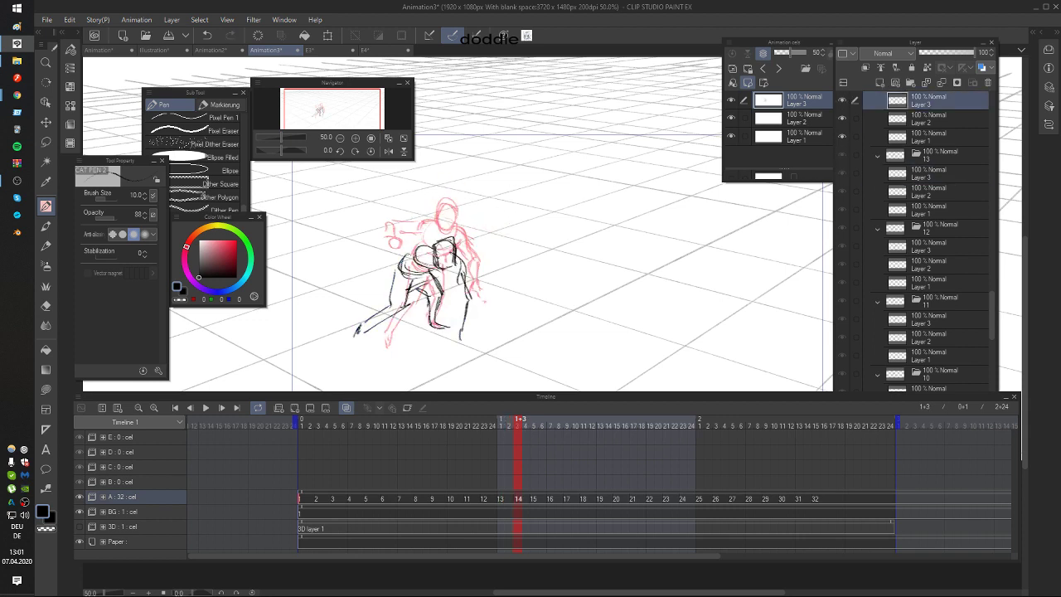
pyautogui.press('Left')
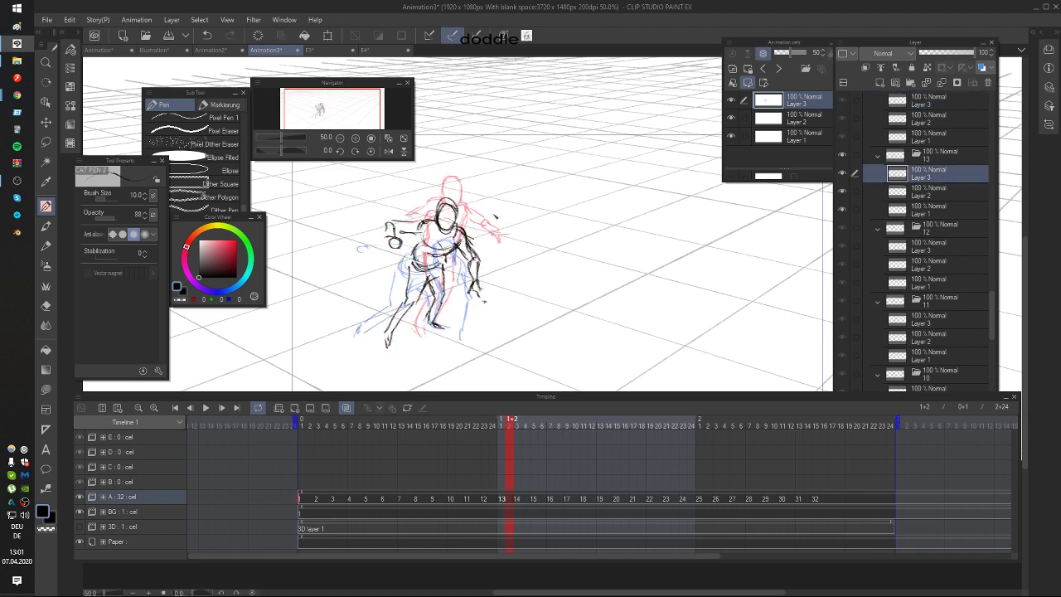
pyautogui.press('Right')
pyautogui.press('e')
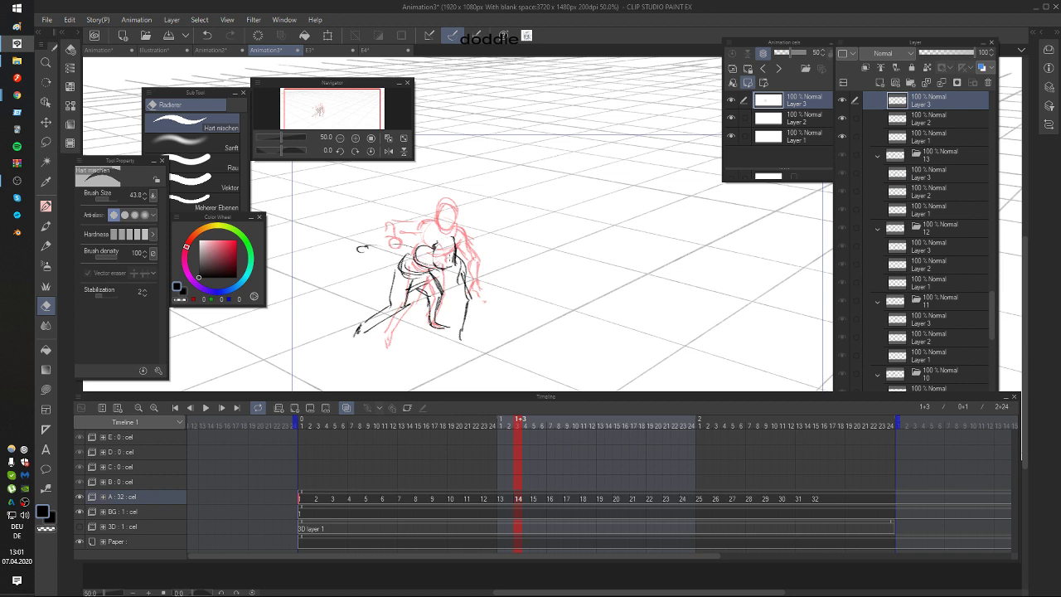
pyautogui.press('p')
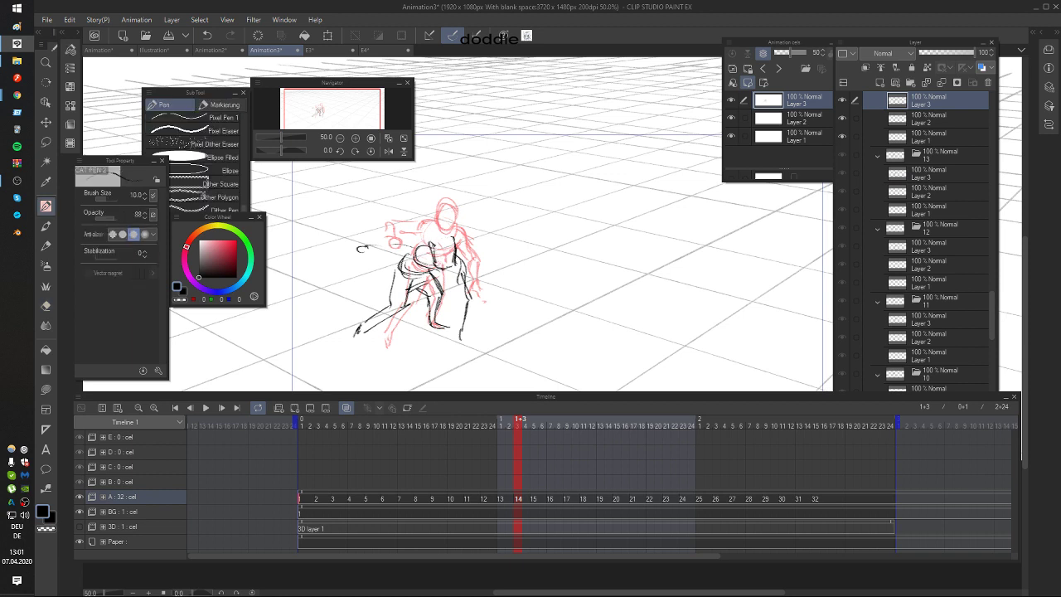
pyautogui.moveTo(432, 240)
pyautogui.mouseDown()
pyautogui.moveTo(449, 239)
pyautogui.moveTo(448, 263)
pyautogui.mouseUp()
# Step: Try to redraw the supporting arm reaching from the shoulder down to the ground on cel 14
pyautogui.press('e')
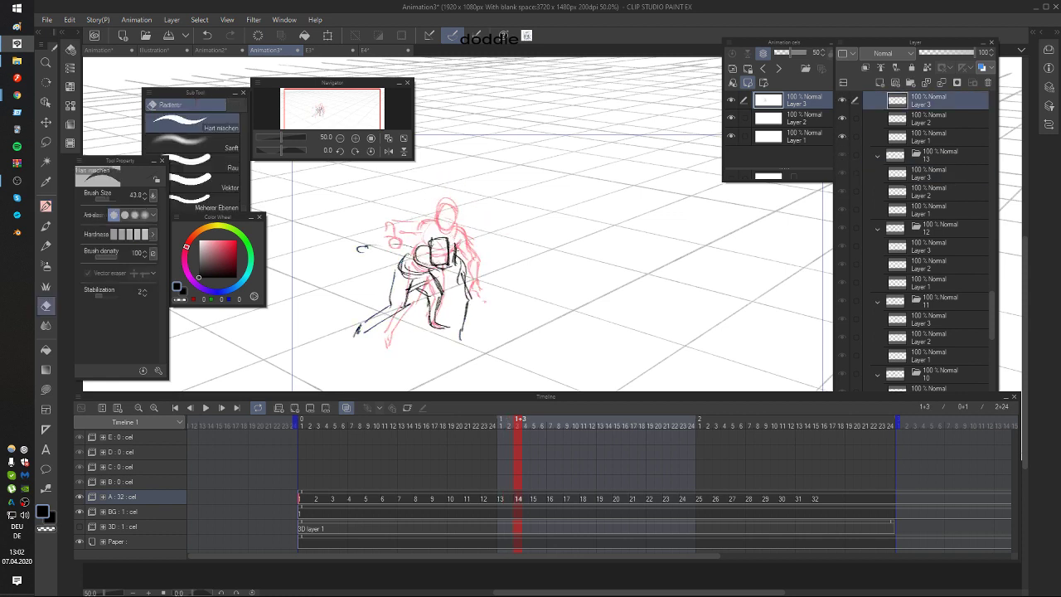
pyautogui.press('p')
pyautogui.moveTo(455, 255)
pyautogui.mouseDown()
pyautogui.moveTo(471, 296)
pyautogui.moveTo(450, 281)
pyautogui.moveTo(461, 292)
pyautogui.moveTo(469, 283)
pyautogui.moveTo(461, 338)
pyautogui.mouseUp()
pyautogui.press(',')
pyautogui.press('.')
pyautogui.hotkey('ctrl', 'z')
pyautogui.hotkey('ctrl', 'z')
pyautogui.hotkey('ctrl', 'z')
# Step: Replace the supporting arm on cel 14 with one drawn closer to the front leg, comparing it with cel 13
pyautogui.press('e')
pyautogui.press('p')
pyautogui.moveTo(463, 262); pyautogui.dragTo(456, 303)
pyautogui.press(',')
pyautogui.press('.')
pyautogui.moveTo(459, 280); pyautogui.dragTo(448, 338)
pyautogui.press('Left')
pyautogui.press('Right')
pyautogui.moveTo(454, 307); pyautogui.dragTo(446, 343)
pyautogui.press('Left')
pyautogui.press('Right')
# Step: Refine the supporting arm's upper contour near the shoulder on cel 14, checking it against the neighbouring cels
pyautogui.press(',')
pyautogui.press('.')
pyautogui.moveTo(450, 300)
pyautogui.mouseDown()
pyautogui.moveTo(444, 336)
pyautogui.moveTo(453, 284)
pyautogui.moveTo(446, 307)
pyautogui.mouseUp()
pyautogui.hotkey('ctrl', 'z')
pyautogui.hotkey('ctrl', 'z')
pyautogui.moveTo(452, 262); pyautogui.dragTo(445, 280)
pyautogui.press('Left')
pyautogui.press('Right')
# Step: Draw the other arm stretched backward from the shoulder on cel 14, comparing it with cel 13
pyautogui.moveTo(413, 247)
pyautogui.mouseDown()
pyautogui.moveTo(428, 241)
pyautogui.moveTo(360, 249)
pyautogui.moveTo(423, 254)
pyautogui.mouseUp()
pyautogui.press('Left')
pyautogui.press('Right')
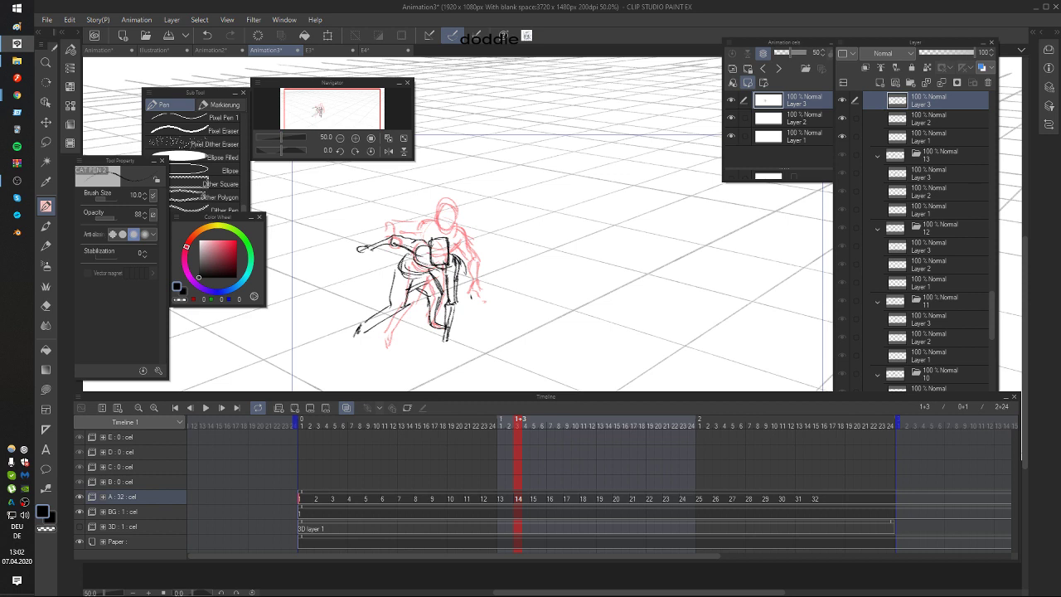
pyautogui.hotkey('alt', 'Tab')
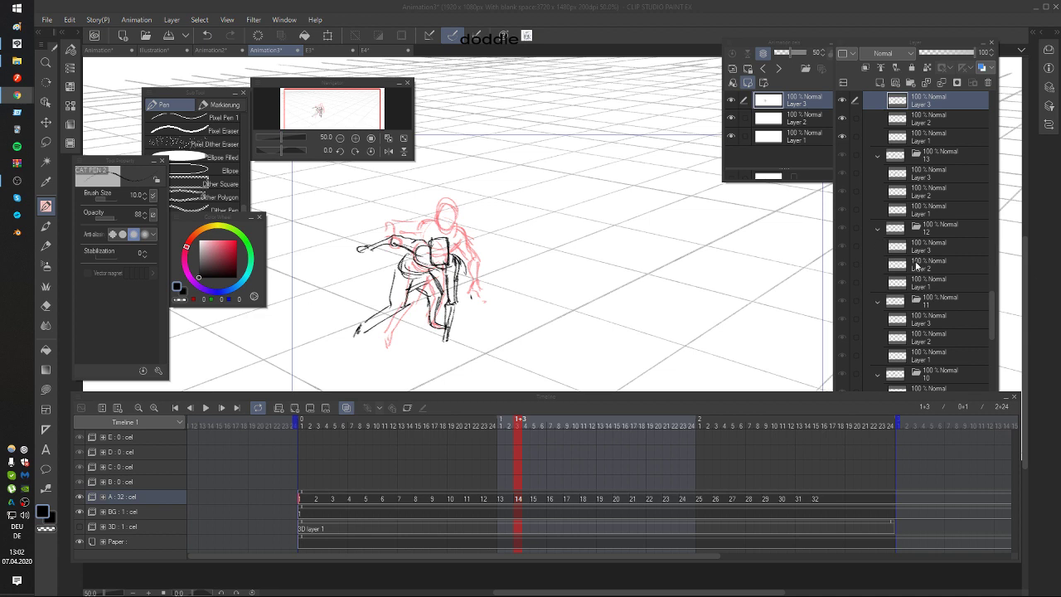
pyautogui.click(424, 275)
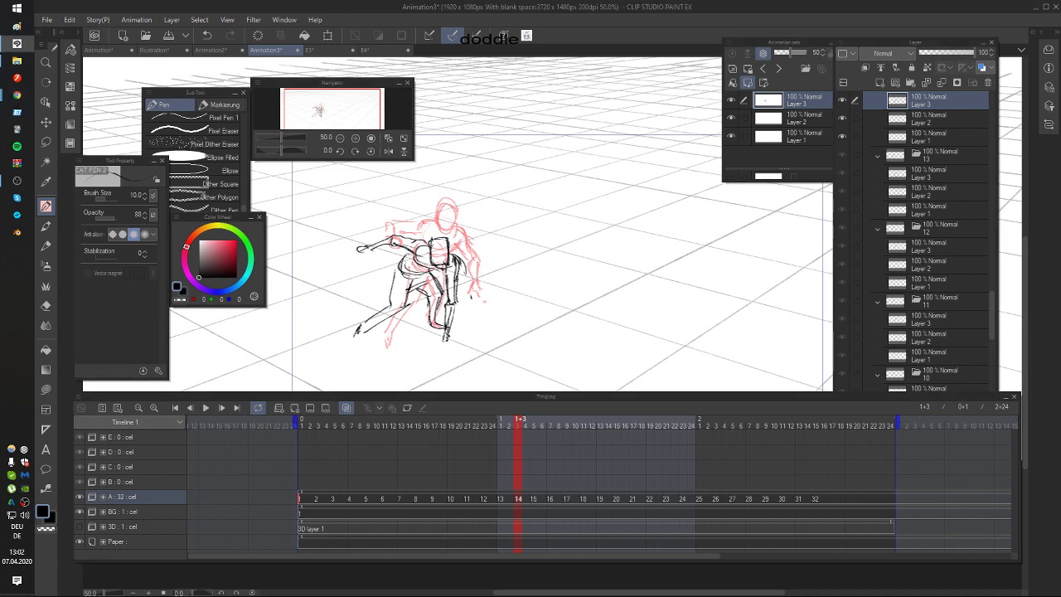
# Step: Draw the spread hand planted on the ground and touch up the supporting arm's contour on cel 14
pyautogui.moveTo(445, 331)
pyautogui.mouseDown()
pyautogui.moveTo(437, 341)
pyautogui.moveTo(451, 343)
pyautogui.mouseUp()
pyautogui.press('e')
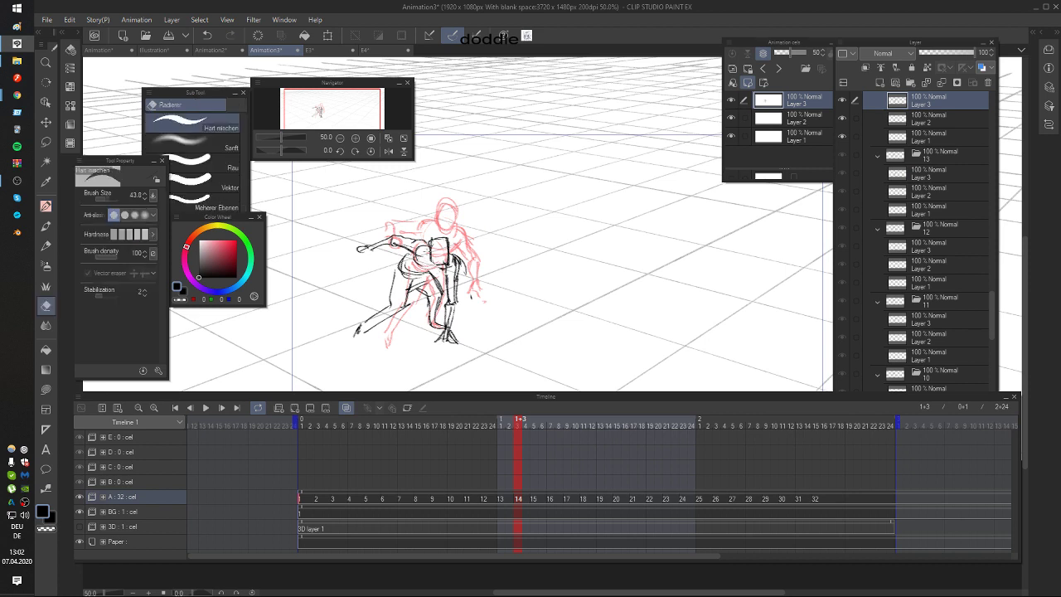
pyautogui.press('p')
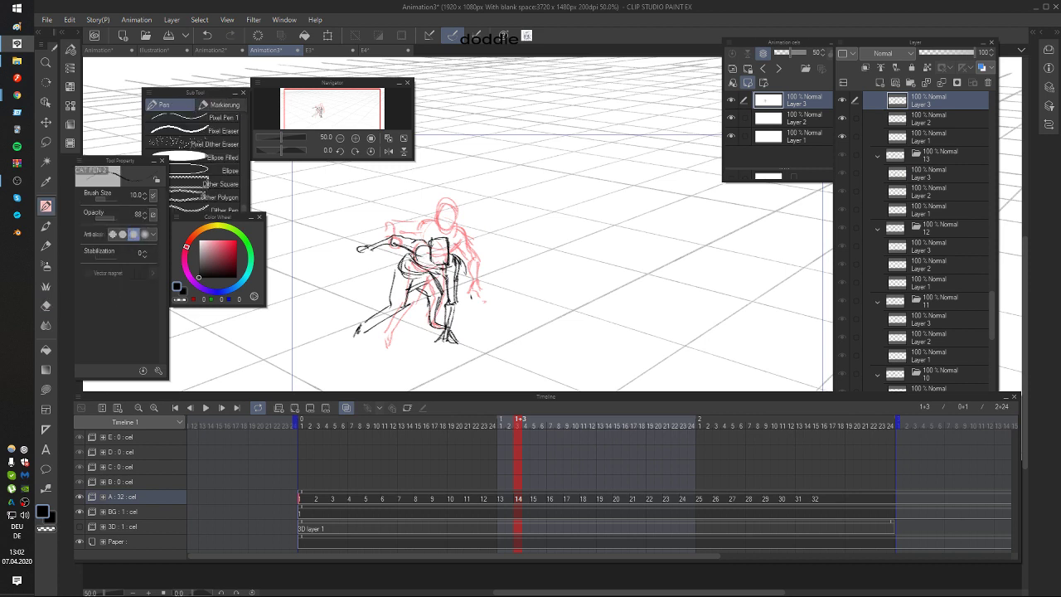
pyautogui.moveTo(456, 262); pyautogui.dragTo(458, 289)
pyautogui.hotkey('ctrl', 'c')
# Step: Strengthen the stretched rear leg's contour and redraw its foot on cel 14, comparing it with cel 13
pyautogui.moveTo(375, 322)
pyautogui.mouseDown()
pyautogui.moveTo(363, 333)
pyautogui.moveTo(391, 308)
pyautogui.moveTo(405, 257)
pyautogui.mouseUp()
pyautogui.moveTo(365, 327); pyautogui.dragTo(362, 348)
pyautogui.press('Left')
pyautogui.press('Right')
pyautogui.hotkey('ctrl', 'z')
pyautogui.press('Left')
pyautogui.press('Right')
pyautogui.hotkey('ctrl', 'z')
pyautogui.press('Left')
pyautogui.press('Right')
# Step: Add strokes to the front foot on cel 14 and compare the pose with cel 13
pyautogui.moveTo(434, 324)
pyautogui.mouseDown()
pyautogui.moveTo(451, 299)
pyautogui.moveTo(426, 330)
pyautogui.mouseUp()
pyautogui.press('Left')
pyautogui.press('Right')
pyautogui.moveTo(513, 305); pyautogui.dragTo(515, 306)
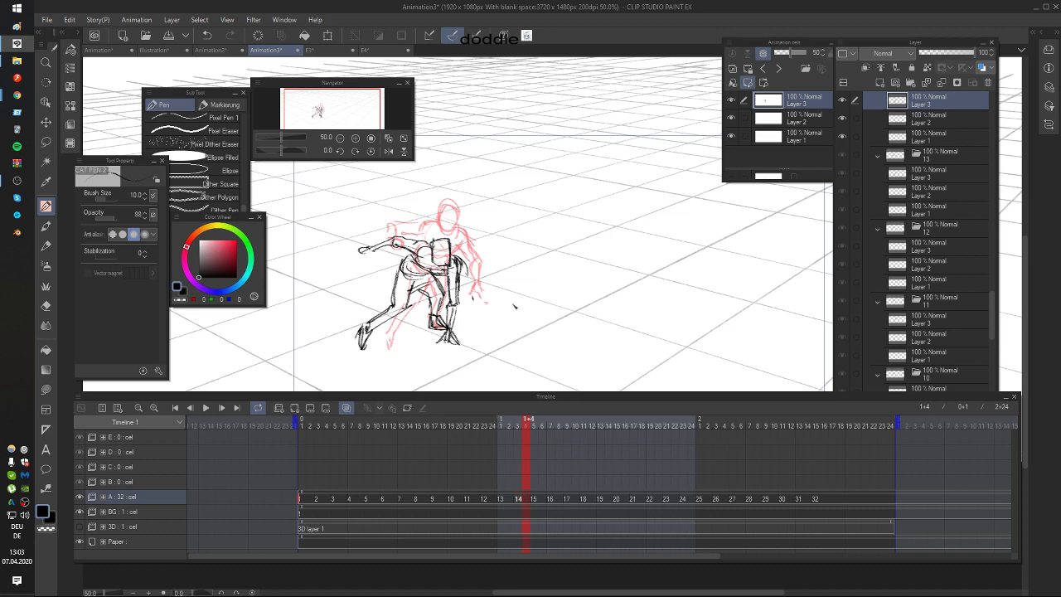
# Step: Step backward through the earlier cels to review the figure's motion leading up to cel 14
pyautogui.press('Left')
pyautogui.press('Left')
pyautogui.press('Left')
pyautogui.press('Left')
pyautogui.press('Left')
pyautogui.press('Left')
pyautogui.press('Left')
pyautogui.press('Left')
pyautogui.press('Left')
pyautogui.press('Left')
pyautogui.press('Left')
pyautogui.press('Left')
pyautogui.press('Left')
pyautogui.press('Left')
pyautogui.press('Left')
pyautogui.press('Left')
pyautogui.press('Left')
pyautogui.press('Left')
pyautogui.press('Left')
pyautogui.press('Left')
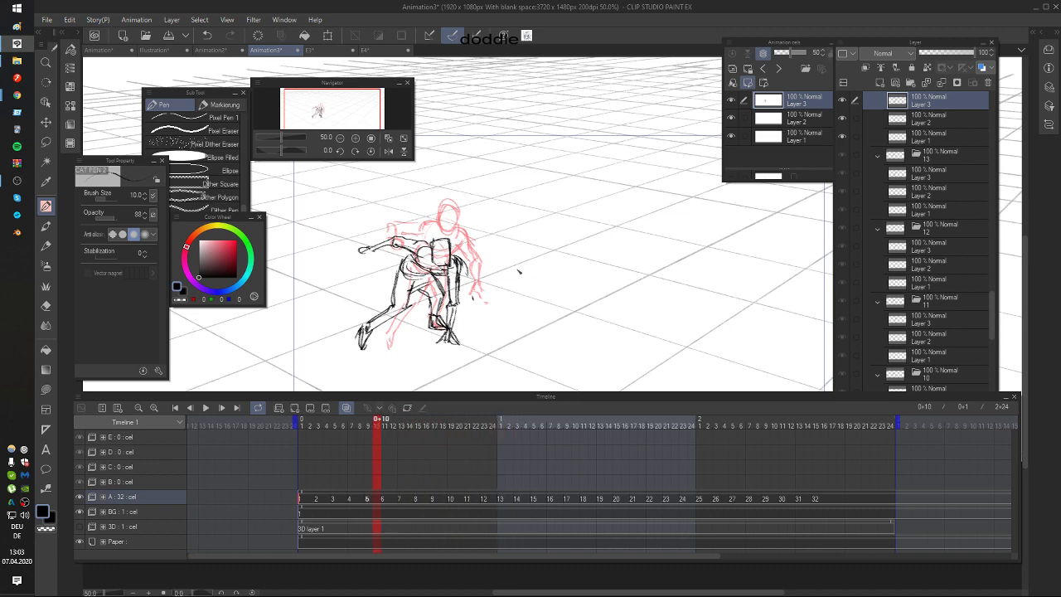
pyautogui.scroll(-2, 514, 291)
pyautogui.press('Left')
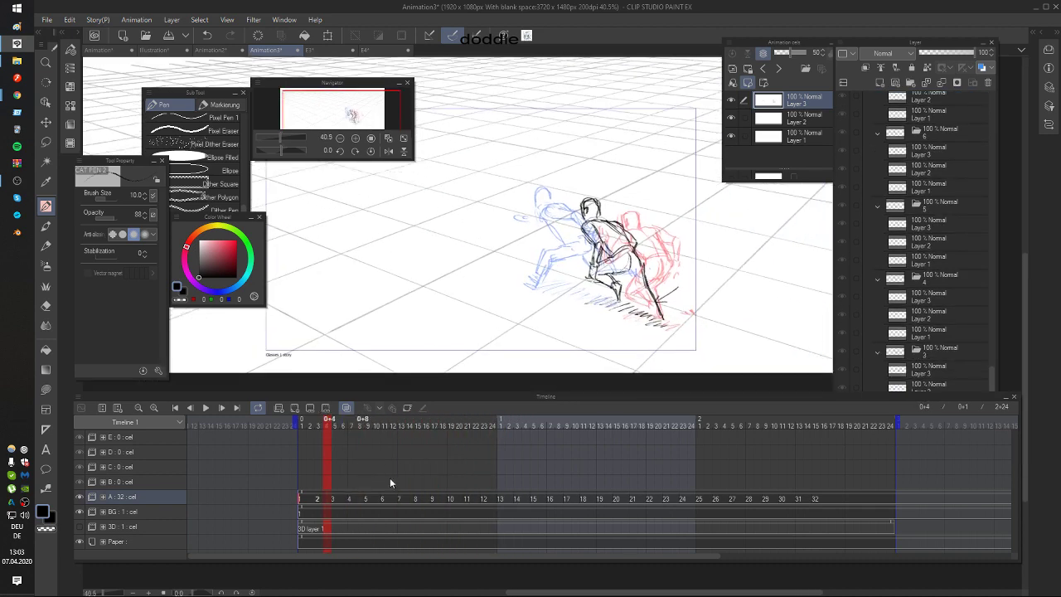
# Step: Shorten the timeline's playback range to end at frame 1+7 after cel 16, and play the animation
pyautogui.moveTo(898, 420); pyautogui.dragTo(555, 423)
pyautogui.click(477, 425)
pyautogui.click(312, 503)
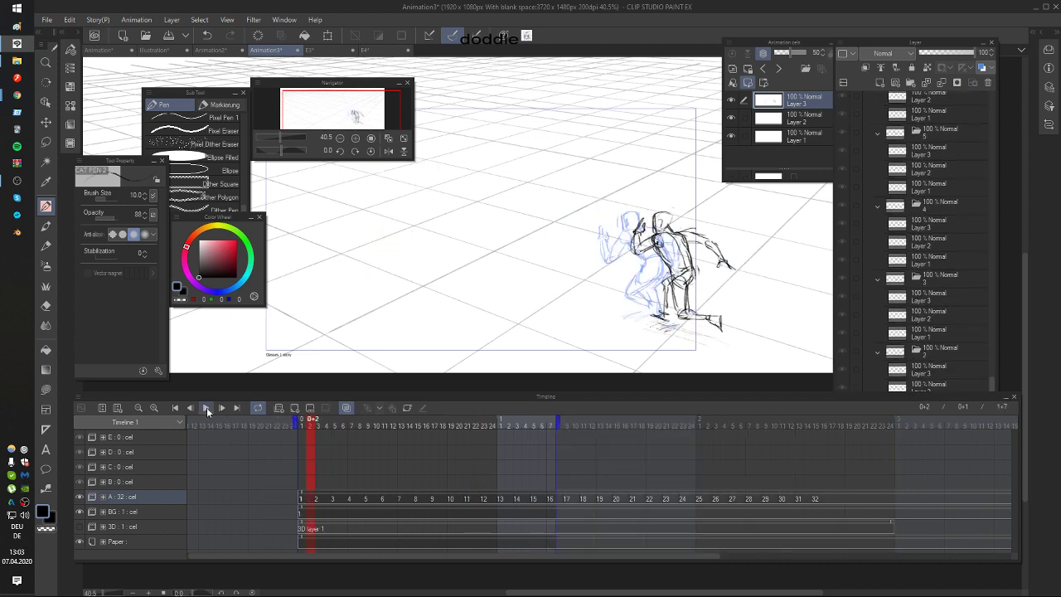
pyautogui.click(206, 408)
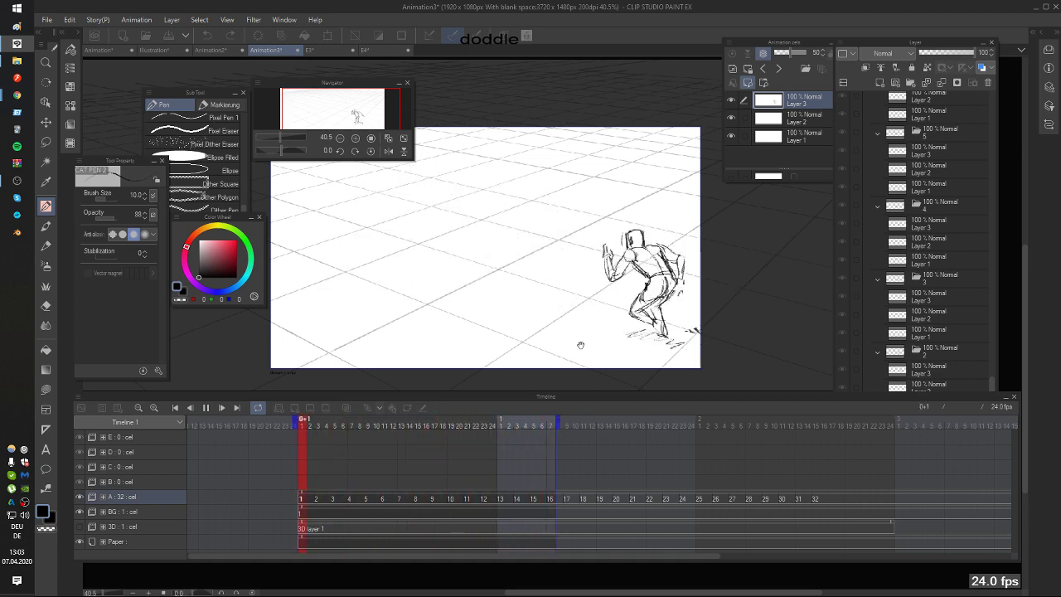
pyautogui.click(451, 500)
pyautogui.moveTo(483, 293); pyautogui.dragTo(570, 333)
pyautogui.scroll(-1, 561, 320)
pyautogui.moveTo(551, 279); pyautogui.dragTo(626, 281)
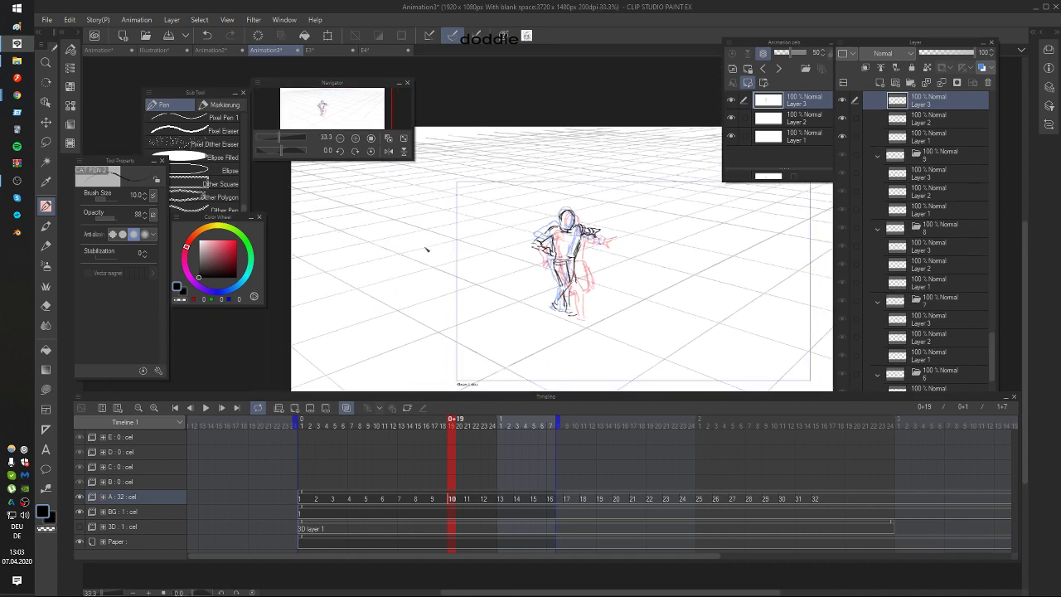
pyautogui.moveTo(421, 235); pyautogui.dragTo(442, 241)
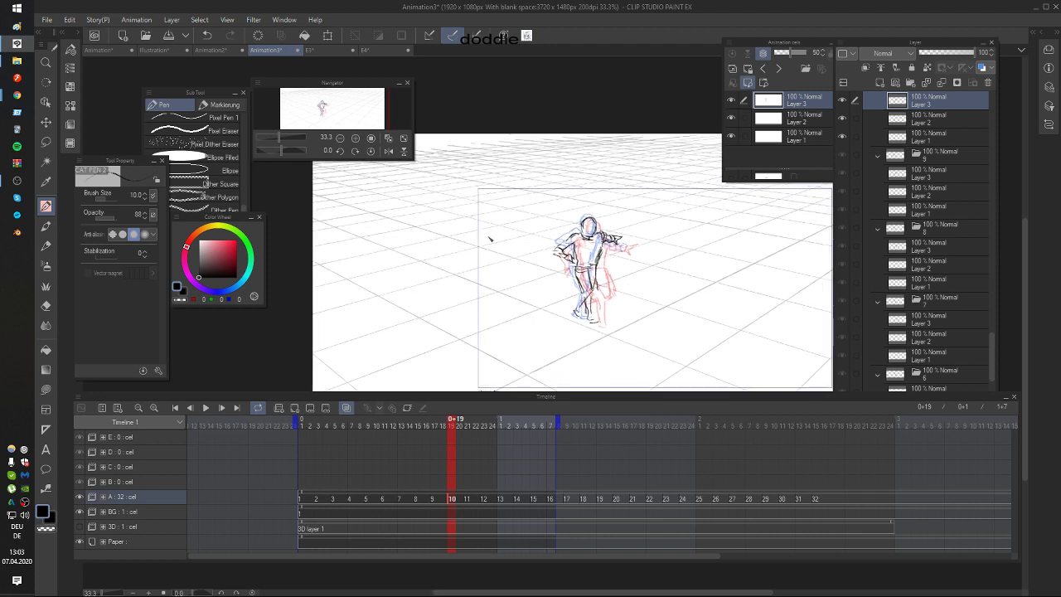
pyautogui.moveTo(518, 205)
pyautogui.mouseDown()
pyautogui.moveTo(413, 237)
pyautogui.moveTo(444, 245)
pyautogui.mouseUp()
pyautogui.hotkey('ctrl', 'z')
pyautogui.hotkey('ctrl', 'z')
pyautogui.scroll(-2, 650, 266)
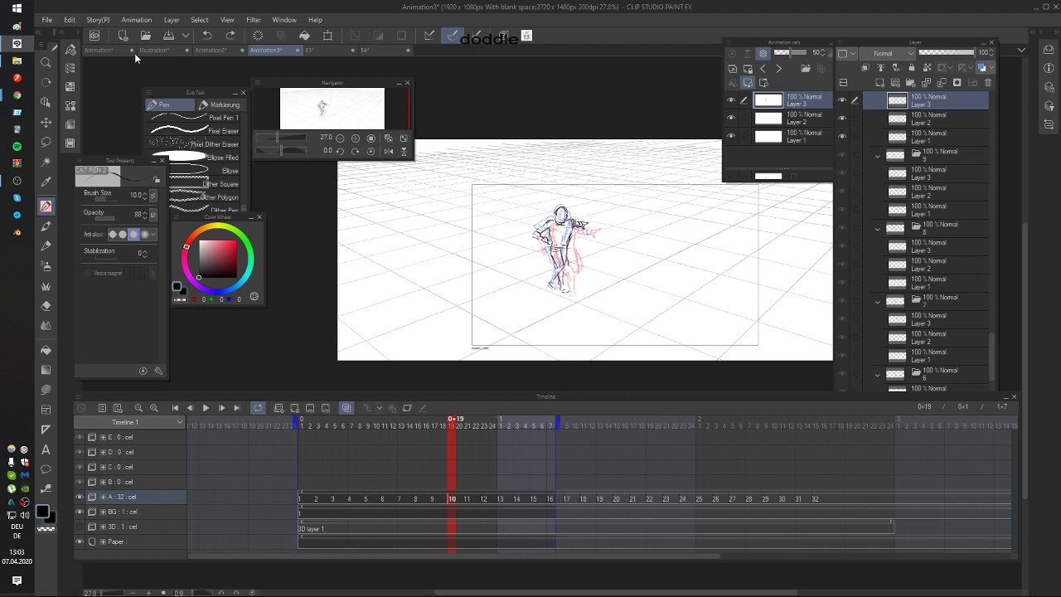
# Step: Extend the canvas by setting its left blank space to 1500 px in the canvas properties
pyautogui.click(70, 19)
pyautogui.moveTo(48, 20)
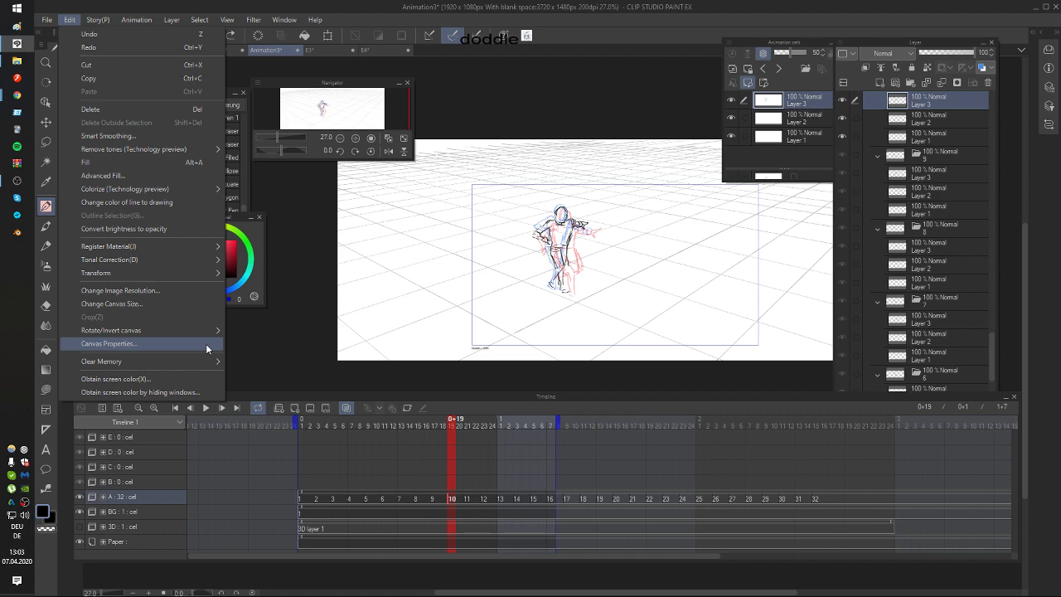
pyautogui.click(205, 344)
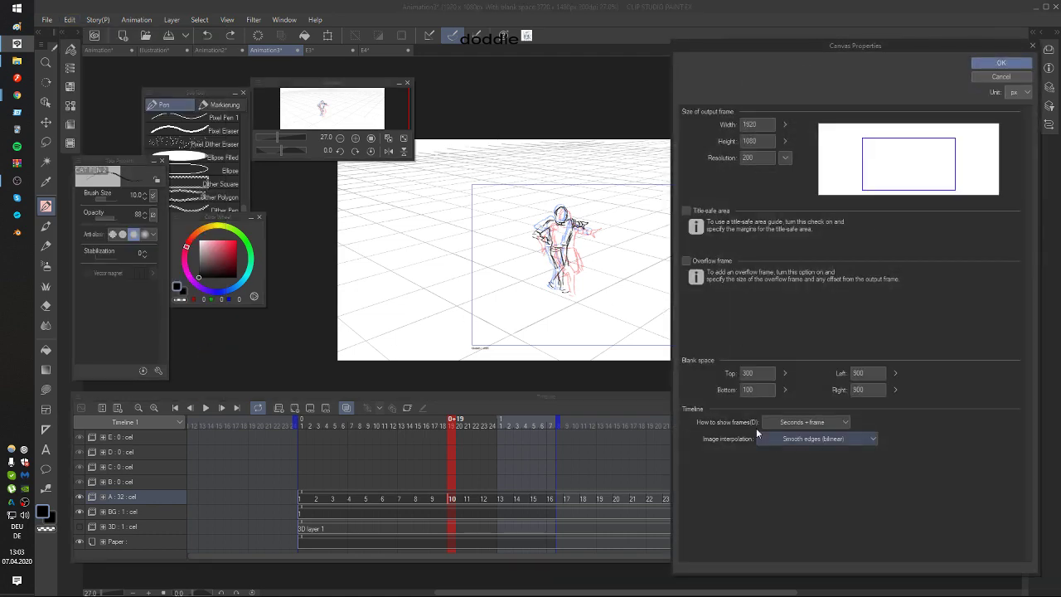
pyautogui.moveTo(866, 373); pyautogui.dragTo(761, 375)
pyautogui.write('1500')
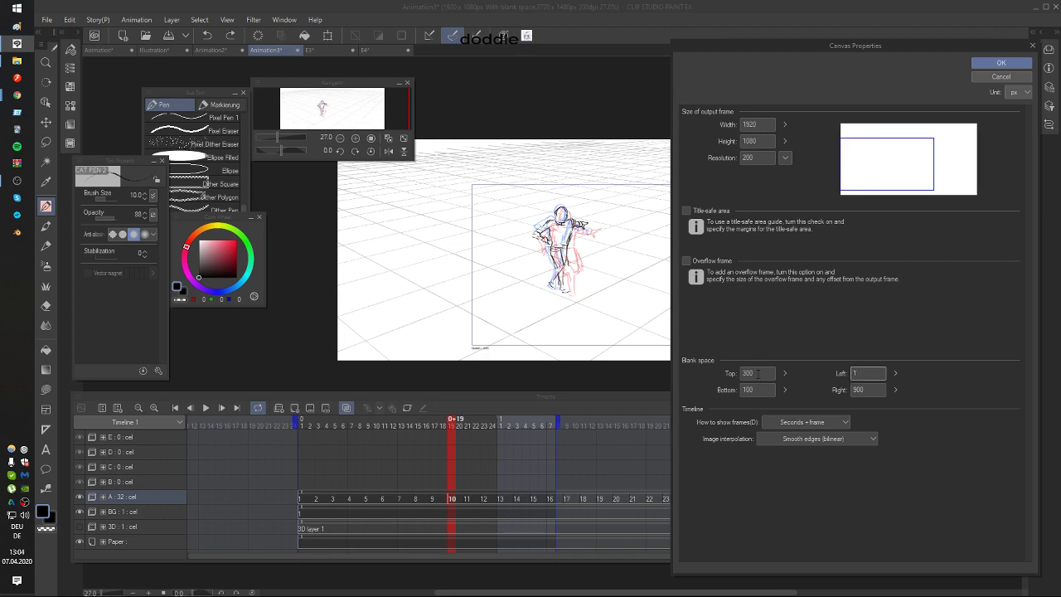
pyautogui.click(1001, 63)
pyautogui.scroll(1, 555, 262)
pyautogui.moveTo(541, 272); pyautogui.dragTo(529, 257)
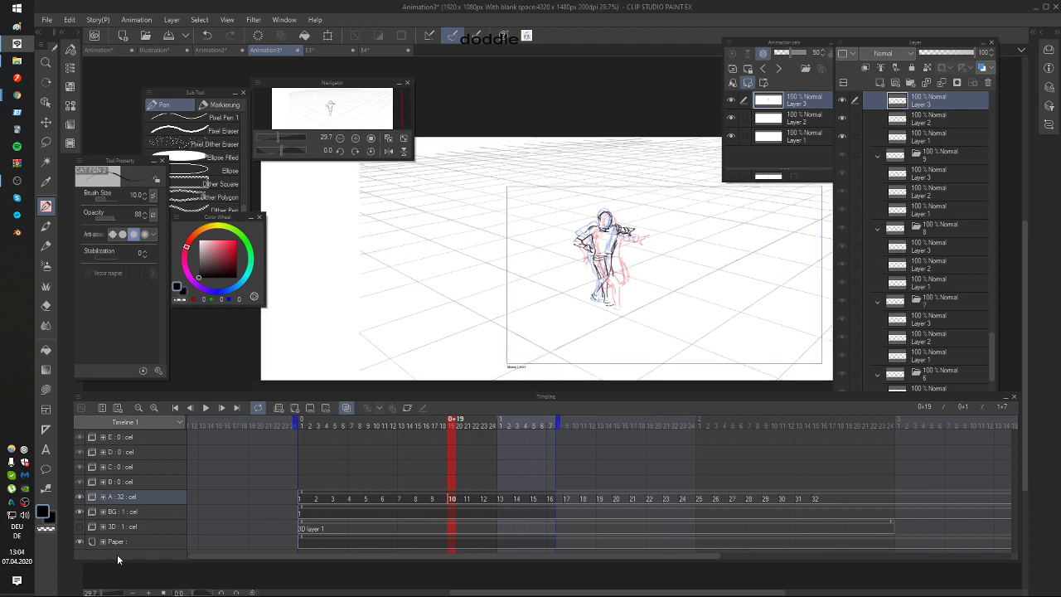
# Step: Show the 3D layer, hide animation folder A, and make the BG folder's cel active for drawing
pyautogui.click(79, 526)
pyautogui.click(80, 497)
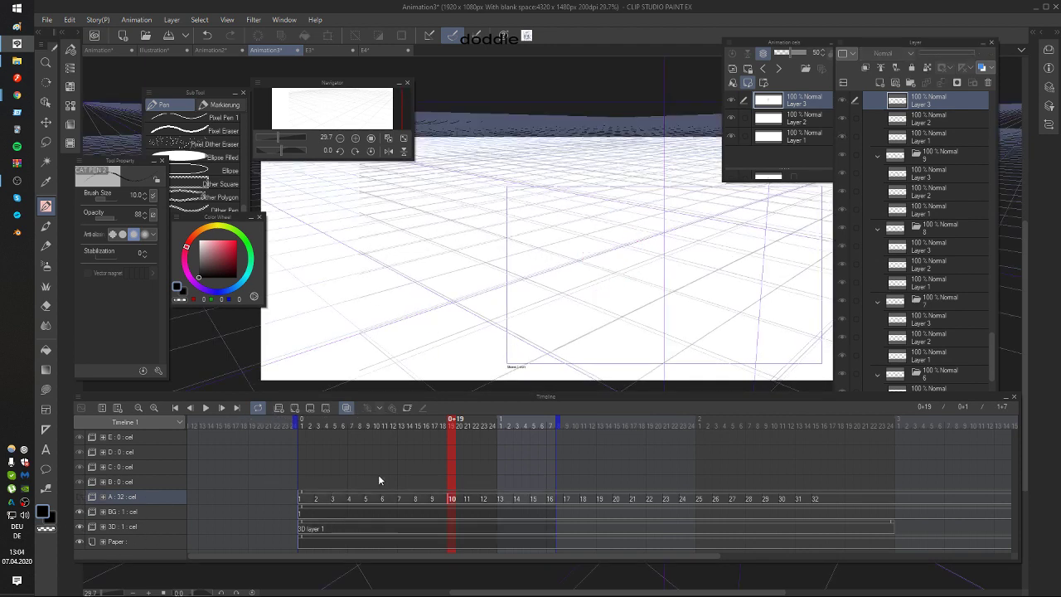
pyautogui.click(334, 514)
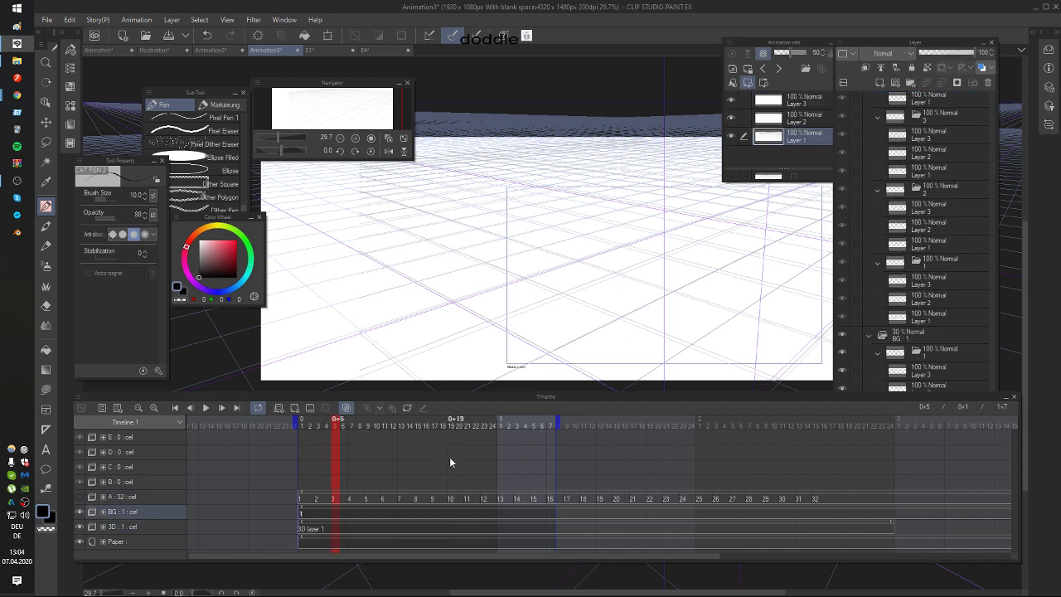
pyautogui.moveTo(302, 223); pyautogui.dragTo(314, 234)
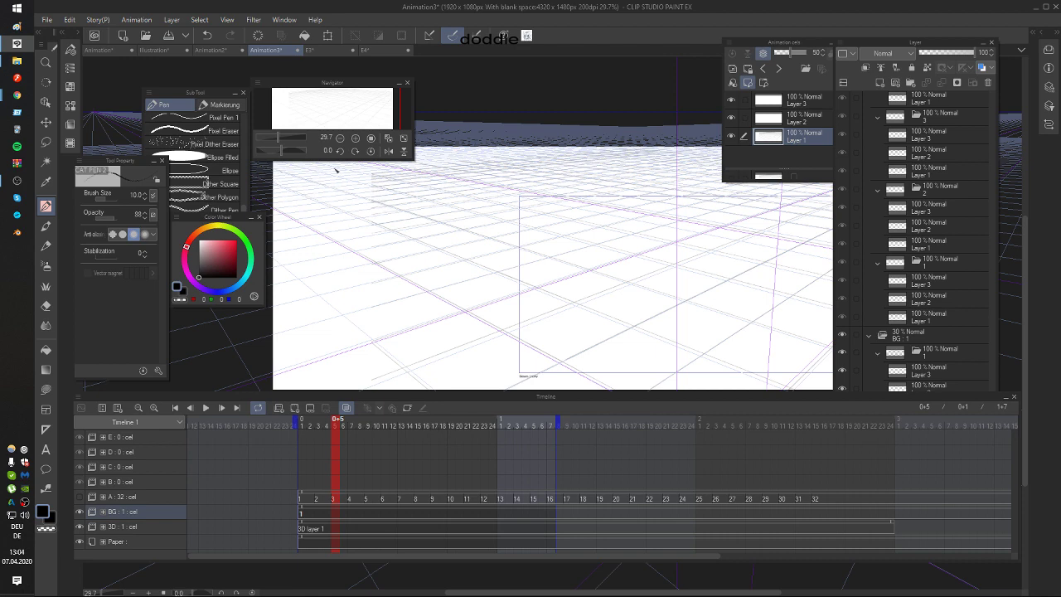
# Step: Trace the 3D floor's grid lines near the horizon across the added blank space on the BG cel, redoing strokes as needed
pyautogui.moveTo(446, 233); pyautogui.dragTo(652, 236)
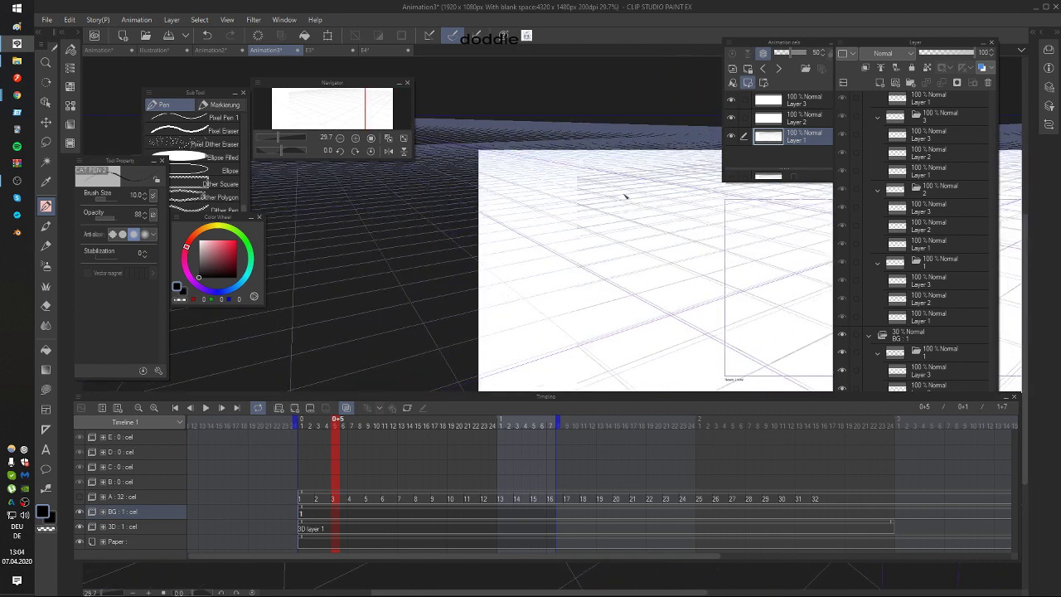
pyautogui.hotkey('ctrl', 'z')
pyautogui.hotkey('ctrl', 'z')
pyautogui.moveTo(480, 236); pyautogui.dragTo(655, 205)
pyautogui.hotkey('ctrl', 'z')
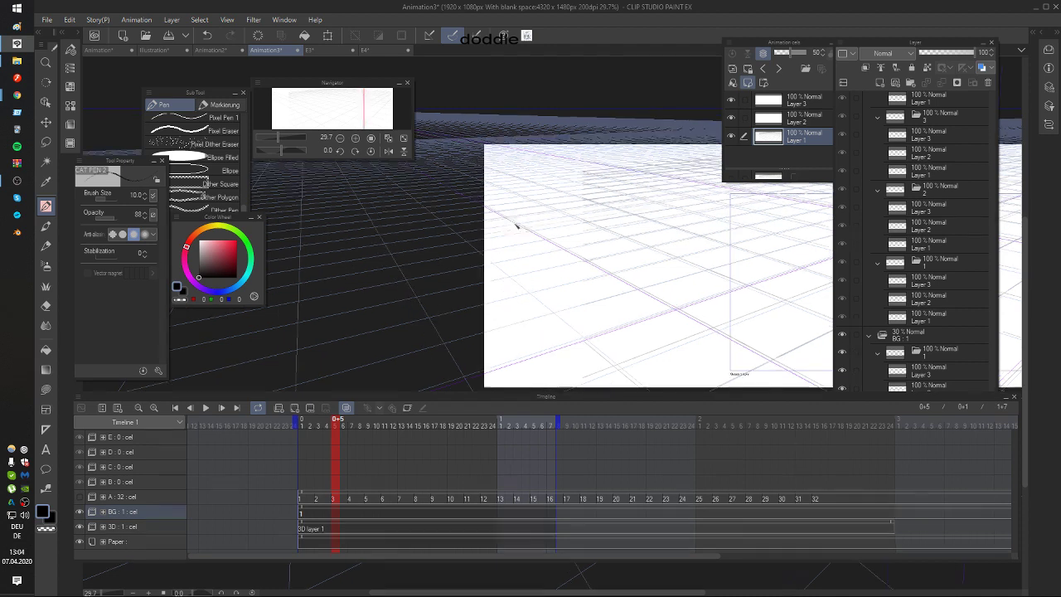
pyautogui.moveTo(517, 225); pyautogui.dragTo(641, 199)
pyautogui.hotkey('ctrl', 'z')
pyautogui.hotkey('ctrl', 'z')
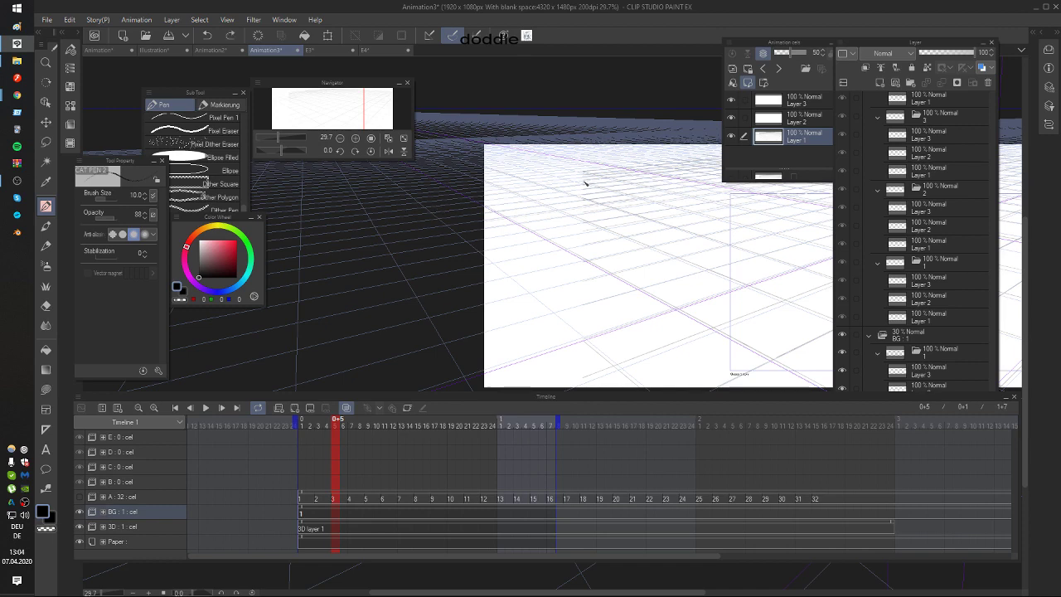
pyautogui.hotkey('ctrl', 'y')
pyautogui.moveTo(672, 219); pyautogui.dragTo(624, 180)
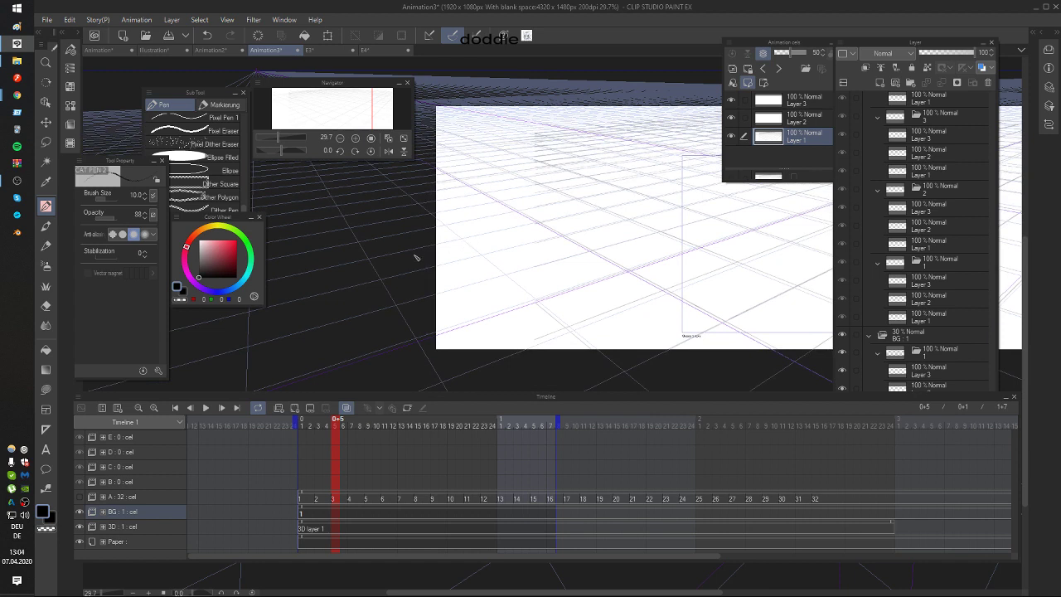
# Step: Extend more of the grid lines that rise toward the right into the blank area on the BG cel
pyautogui.hotkey('ctrl', 'z')
pyautogui.hotkey('ctrl', 'z')
pyautogui.moveTo(435, 252); pyautogui.dragTo(552, 215)
pyautogui.hotkey('ctrl', 'z')
pyautogui.hotkey('ctrl', 'z')
pyautogui.hotkey('ctrl', 'y')
pyautogui.moveTo(427, 233); pyautogui.dragTo(501, 204)
pyautogui.hotkey('ctrl', 'z')
pyautogui.hotkey('ctrl', 'z')
pyautogui.hotkey('ctrl', 'y')
pyautogui.hotkey('ctrl', 'y')
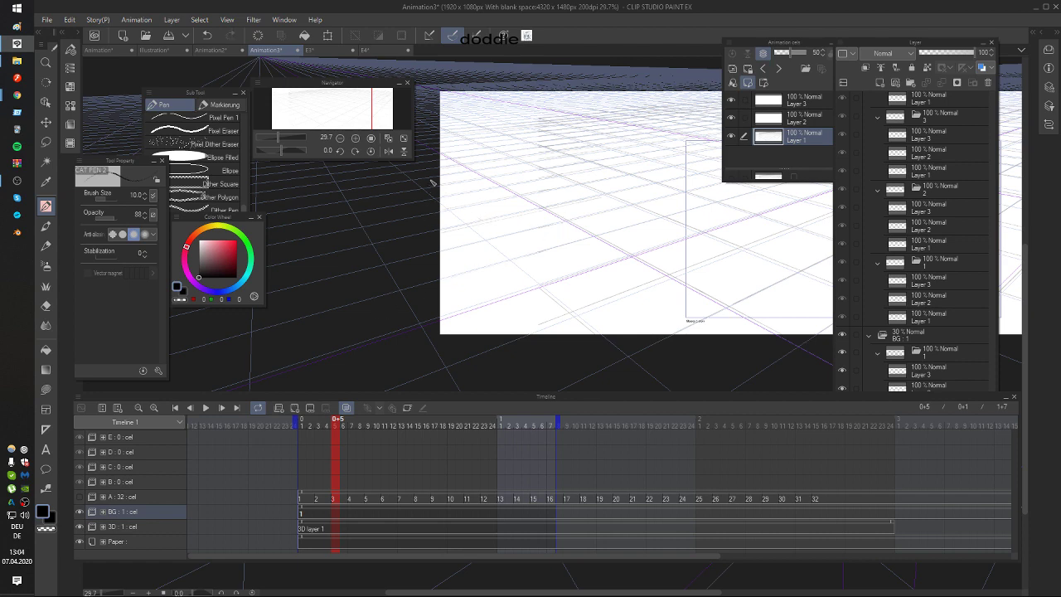
# Step: Trace a grid line descending toward the right through the blank area on the BG cel, redoing it once
pyautogui.moveTo(410, 181); pyautogui.dragTo(566, 279)
pyautogui.hotkey('ctrl', 'z')
pyautogui.moveTo(418, 187); pyautogui.dragTo(550, 292)
pyautogui.moveTo(474, 192); pyautogui.dragTo(445, 174)
pyautogui.moveTo(685, 232); pyautogui.dragTo(623, 252)
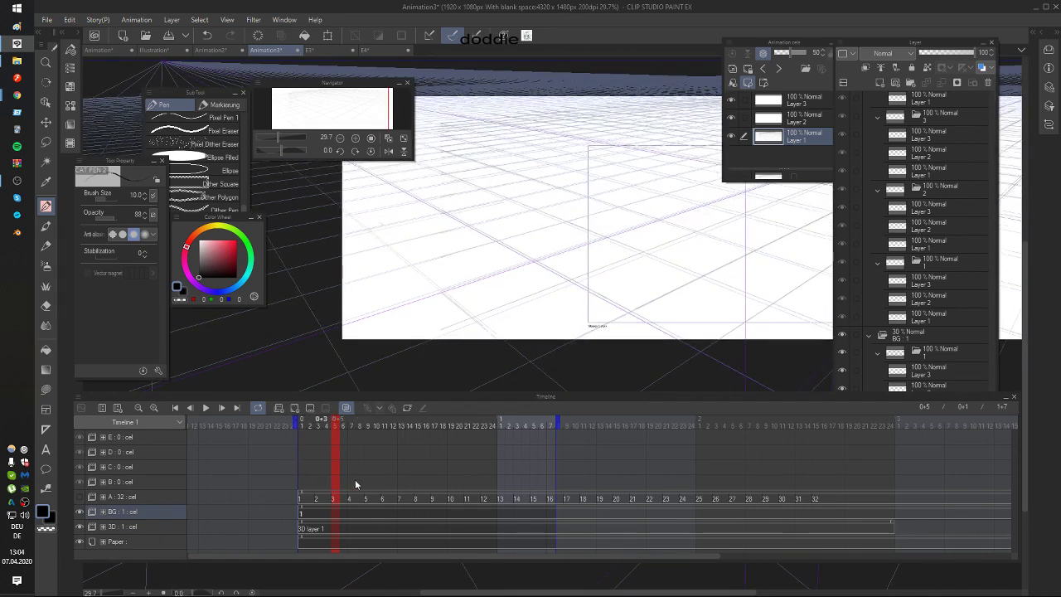
# Step: Add a 2D camera folder above animation folder E
pyautogui.click(153, 482)
pyautogui.click(157, 468)
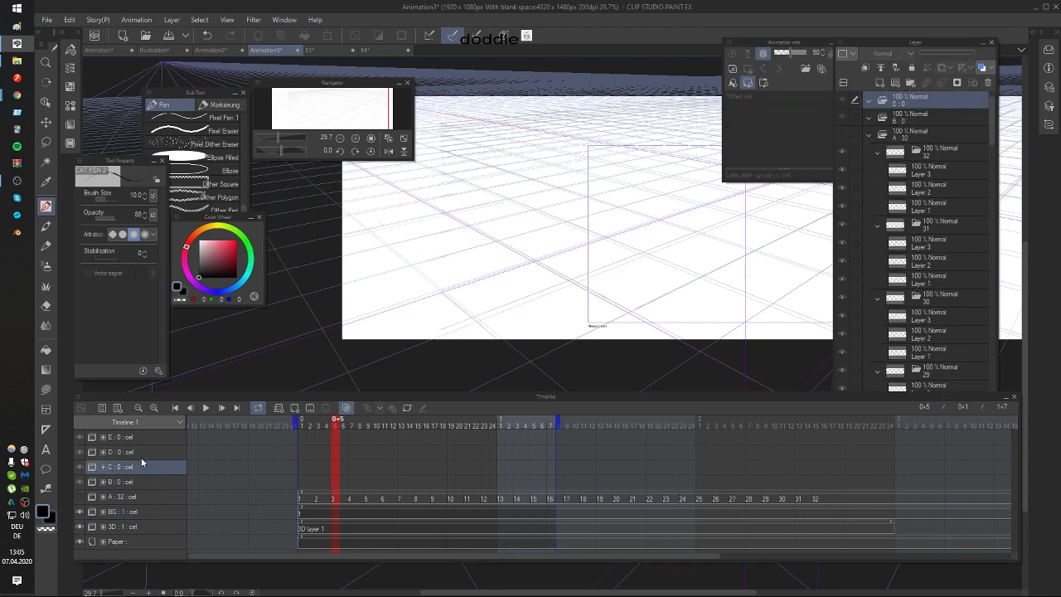
pyautogui.click(159, 448)
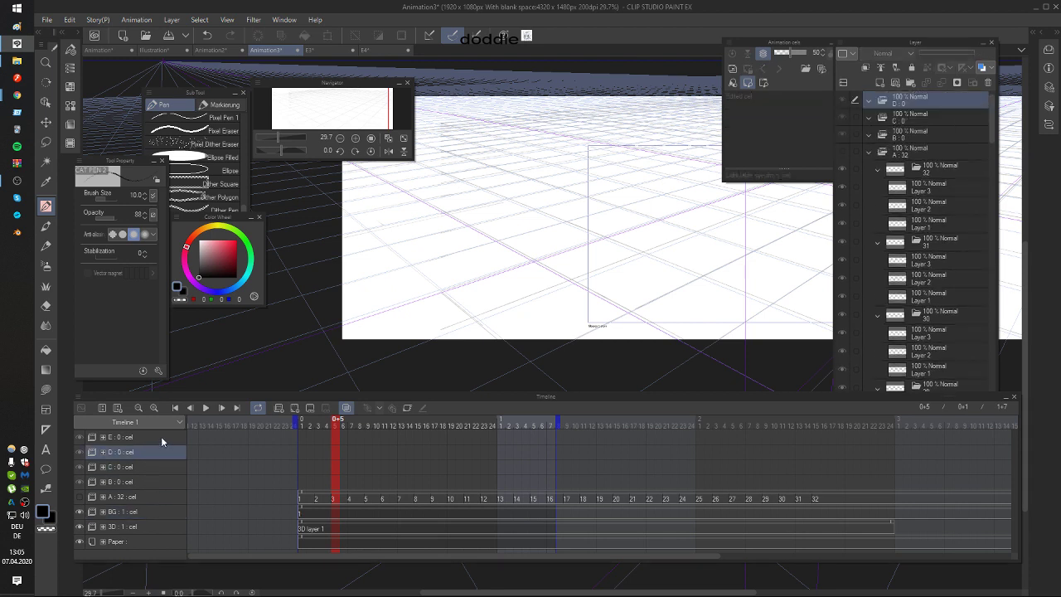
pyautogui.click(161, 437)
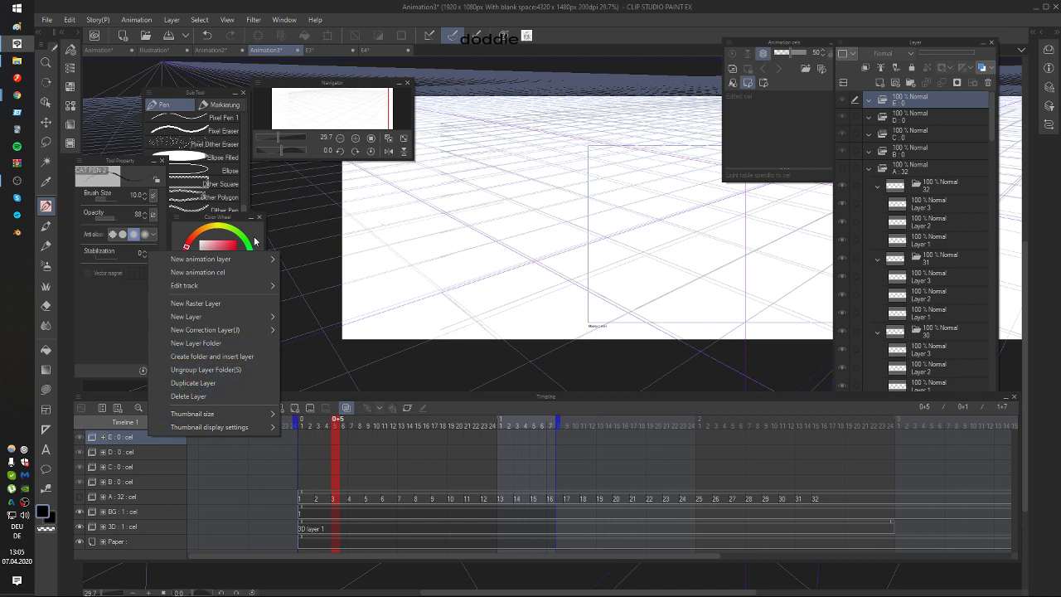
pyautogui.moveTo(254, 258)
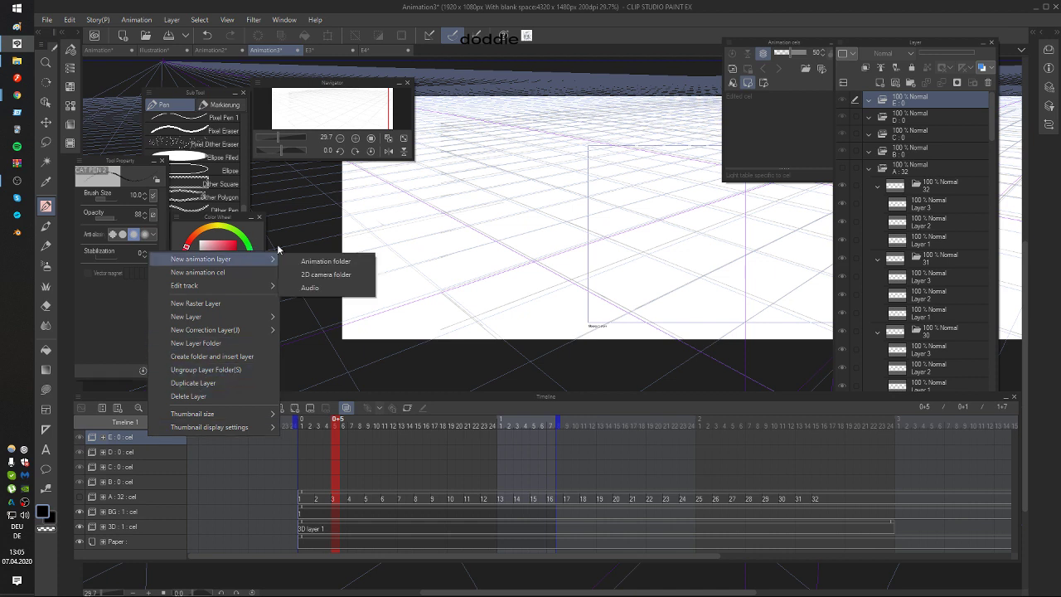
pyautogui.click(350, 279)
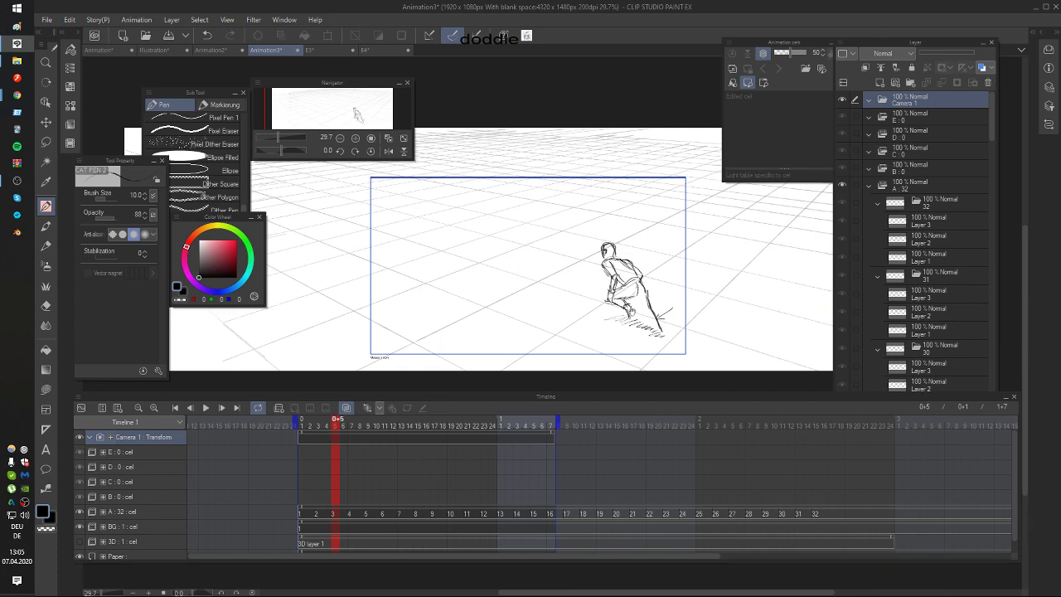
# Step: On frame 1, shift the camera frame slightly right and down with the Move layer tool to key its starting position
pyautogui.click(533, 306)
pyautogui.press('k')
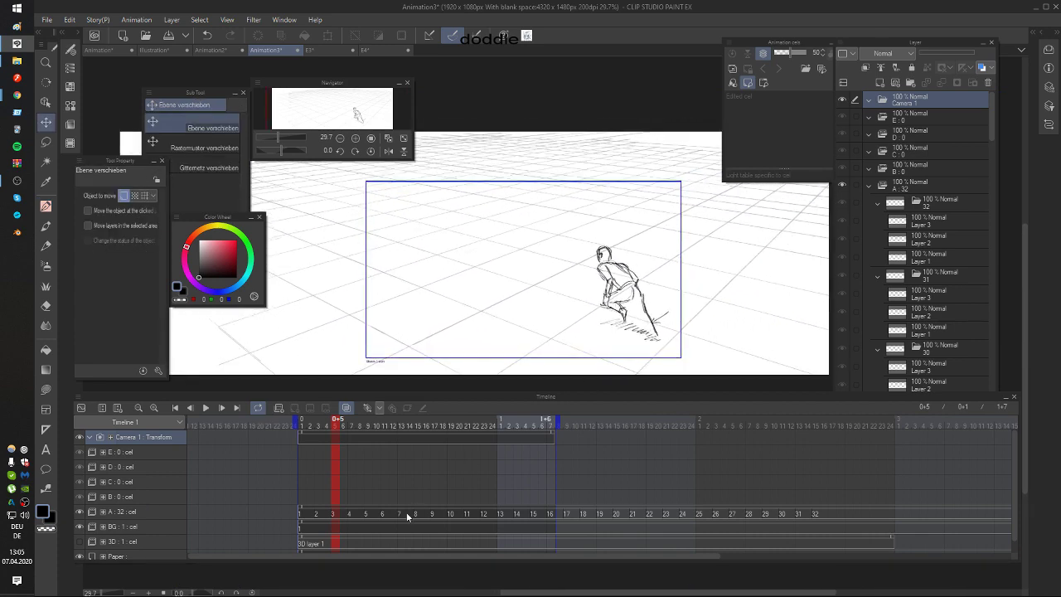
pyautogui.moveTo(669, 353); pyautogui.dragTo(650, 352)
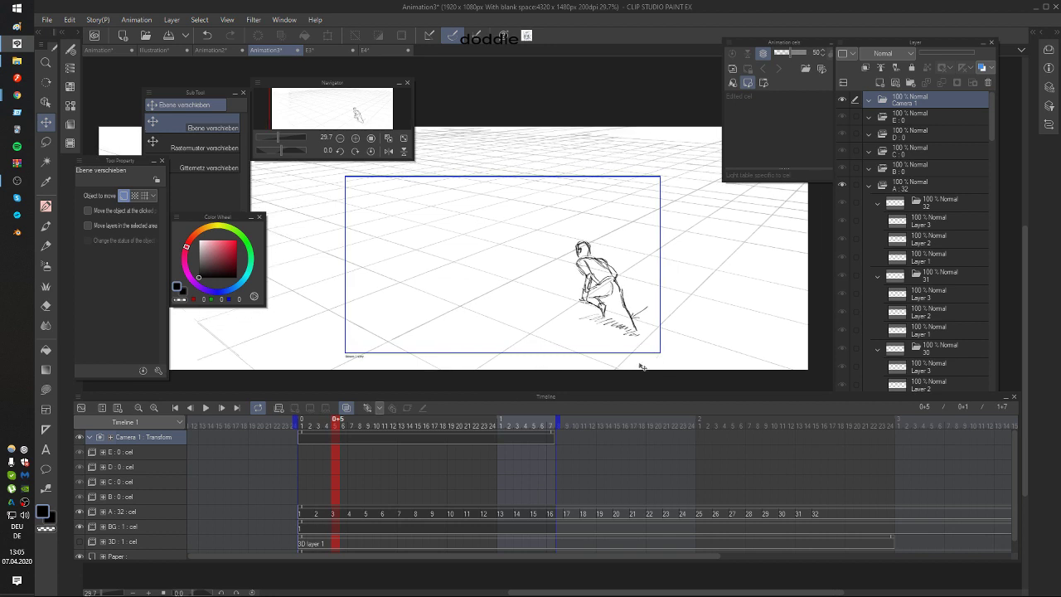
pyautogui.click(299, 434)
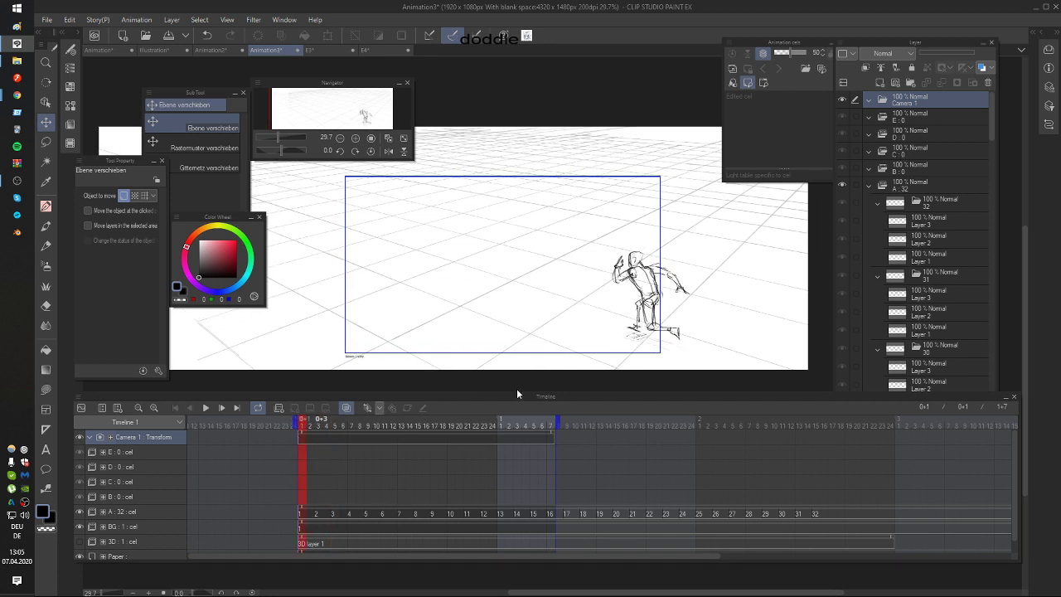
pyautogui.click(379, 408)
pyautogui.click(379, 409)
pyautogui.moveTo(654, 353); pyautogui.dragTo(678, 357)
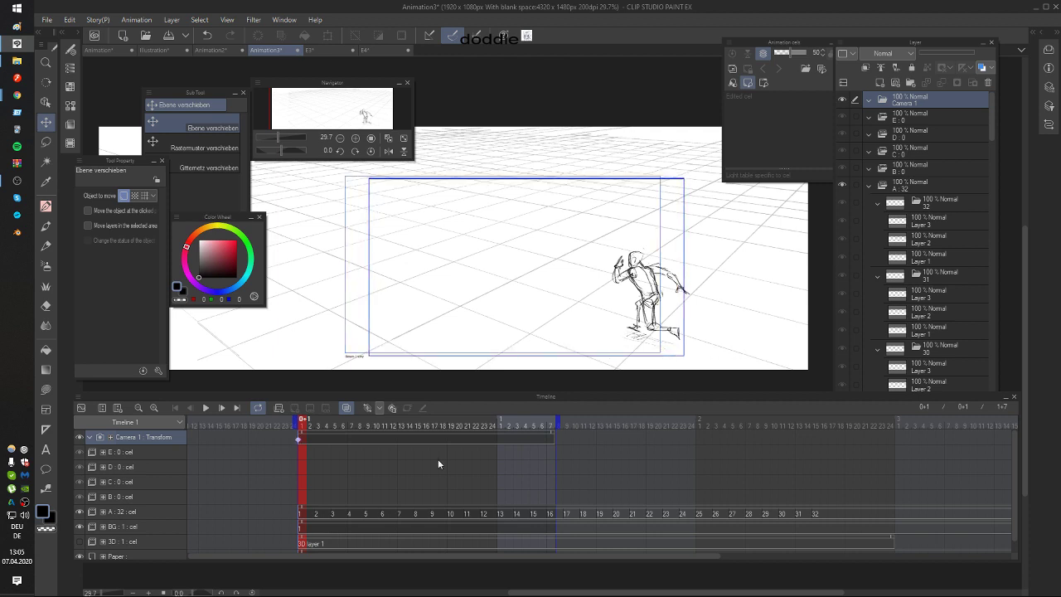
# Step: Go to frame 0+23 and move the camera frame left and slightly up to key a second position
pyautogui.click(488, 441)
pyautogui.press('Right')
pyautogui.press('Right')
pyautogui.press('Right')
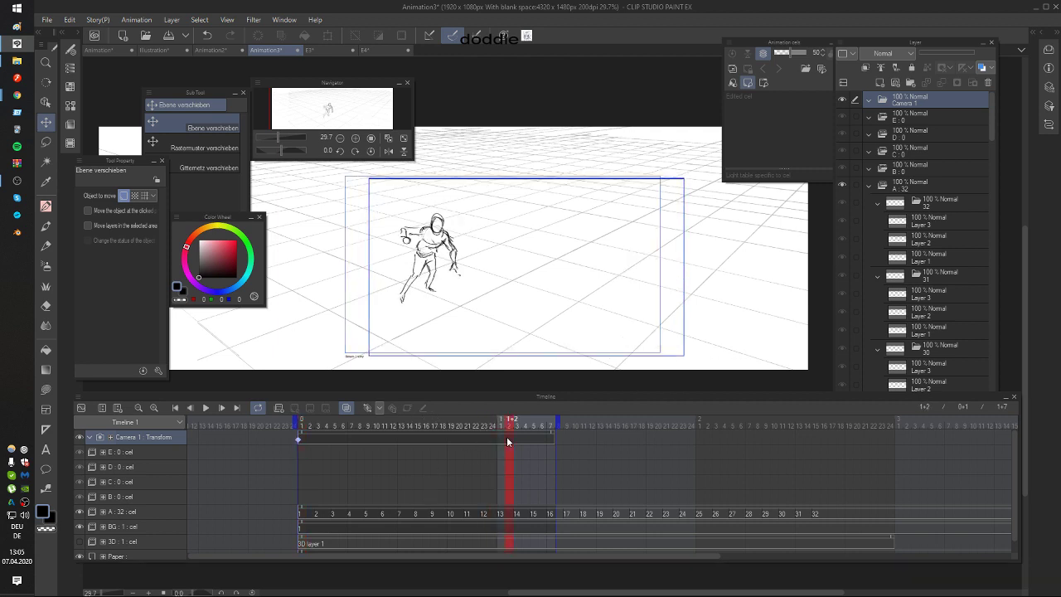
pyautogui.press('Left')
pyautogui.press('Left')
pyautogui.press('Left')
pyautogui.press('Left')
pyautogui.press('Left')
pyautogui.press('Left')
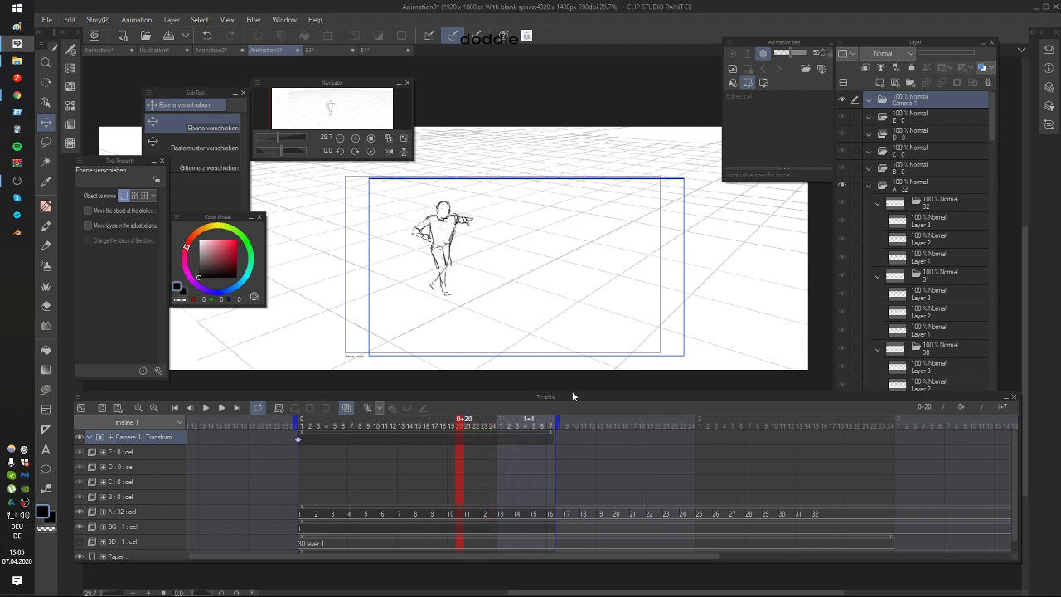
pyautogui.press('Right')
pyautogui.press('Right')
pyautogui.press('Right')
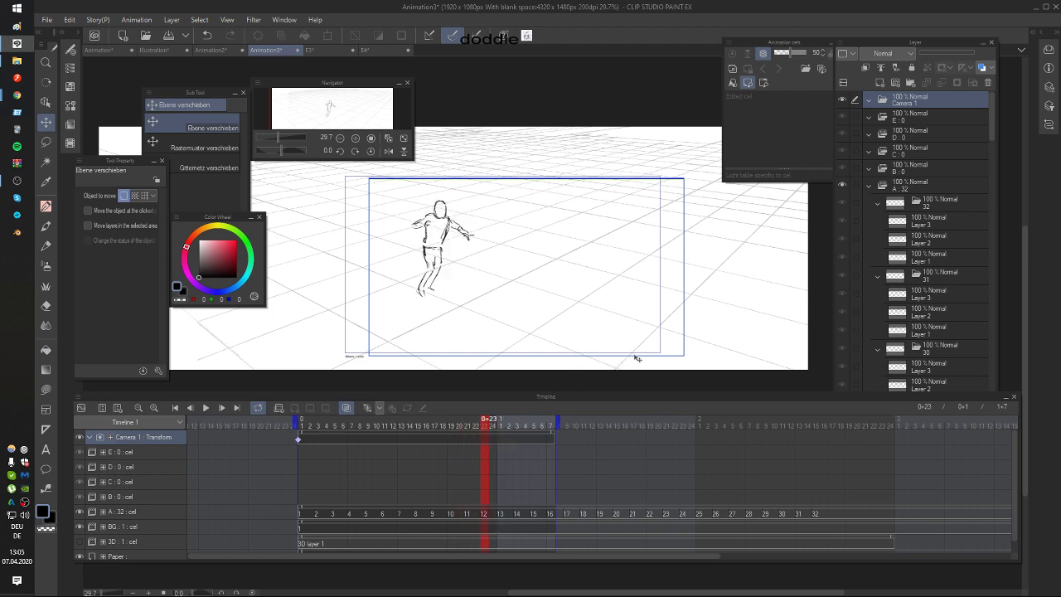
pyautogui.moveTo(635, 360); pyautogui.dragTo(604, 351)
# Step: Step back and forth through the frames to check the camera movement against the running figure
pyautogui.press('Left')
pyautogui.press('Left')
pyautogui.press('Left')
pyautogui.press('Left')
pyautogui.press('Left')
pyautogui.press('Left')
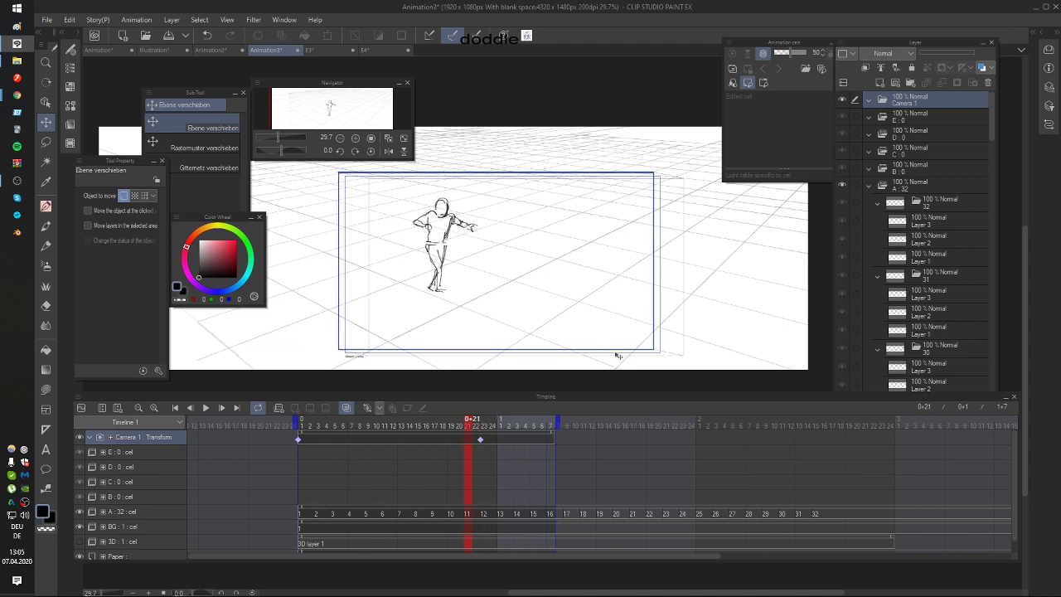
pyautogui.press('Left')
pyautogui.press('Left')
pyautogui.press('Left')
pyautogui.press('Left')
pyautogui.press('Left')
pyautogui.press('Left')
pyautogui.press('Left')
pyautogui.press('Left')
pyautogui.press('Left')
pyautogui.press('Left')
pyautogui.press('Left')
pyautogui.press('Right')
pyautogui.press('Right')
pyautogui.press('Right')
pyautogui.press('Right')
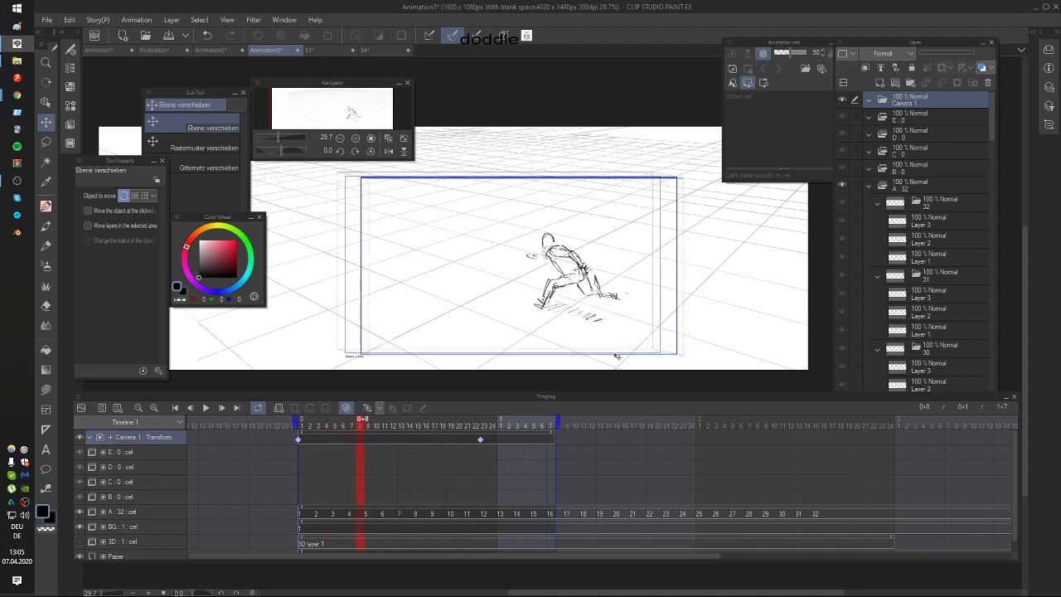
pyautogui.press('Right')
pyautogui.press('Right')
pyautogui.press('Right')
pyautogui.press('Right')
pyautogui.press('Right')
pyautogui.press('Right')
pyautogui.press('Right')
pyautogui.press('Right')
pyautogui.press('Right')
pyautogui.press('Right')
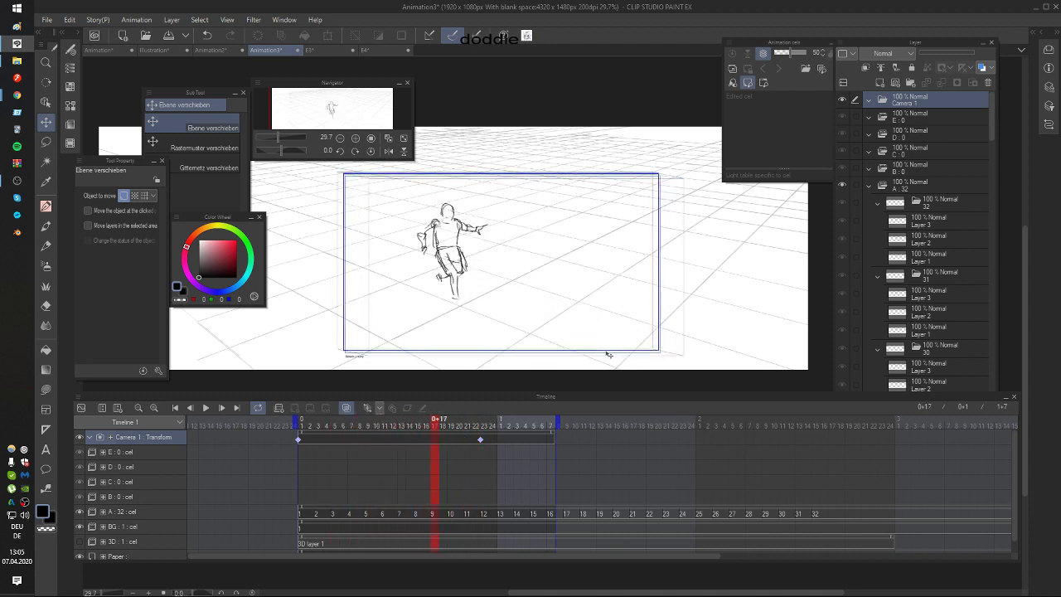
pyautogui.press('Right')
pyautogui.press('Right')
pyautogui.press('Right')
pyautogui.press('Right')
pyautogui.press('Right')
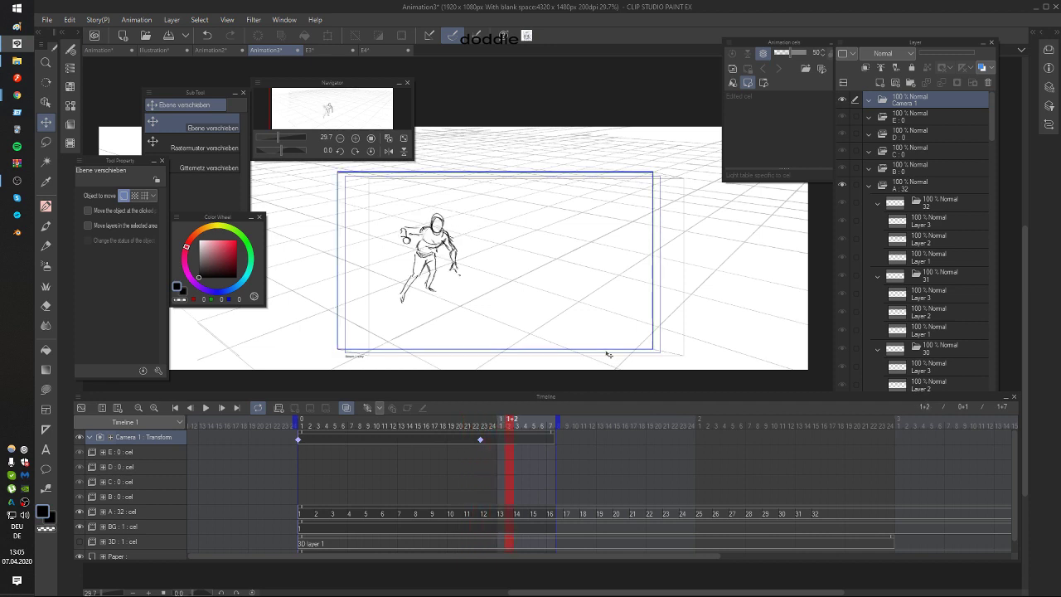
pyautogui.press('Left')
pyautogui.press('Right')
pyautogui.press('Right')
pyautogui.press('Right')
pyautogui.press('Right')
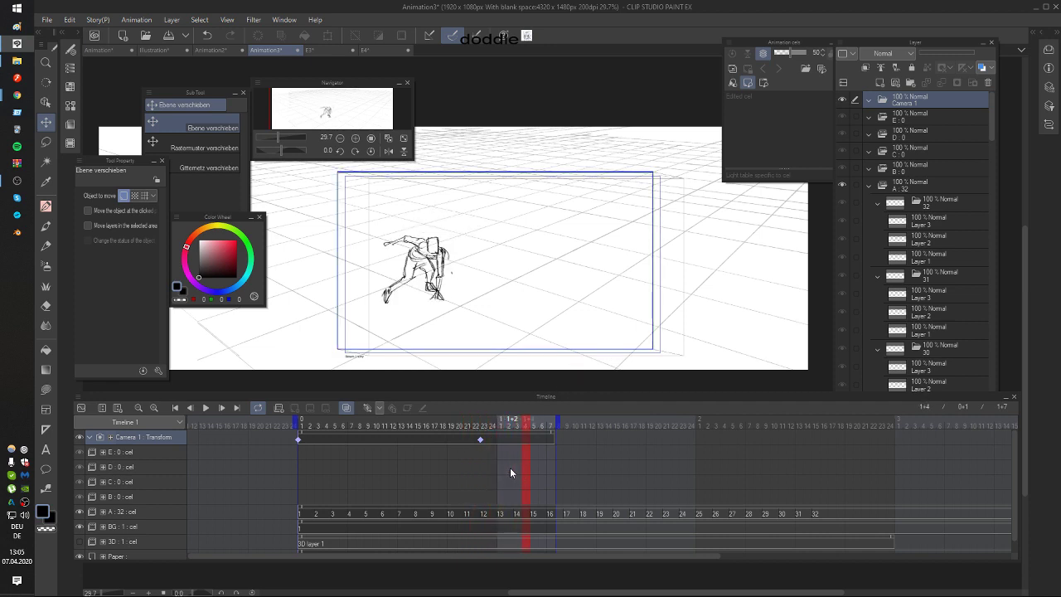
# Step: Try moving the camera frame far left and up on frame 1+7, and undo that camera move
pyautogui.moveTo(413, 299); pyautogui.dragTo(437, 306)
pyautogui.moveTo(493, 338); pyautogui.dragTo(522, 344)
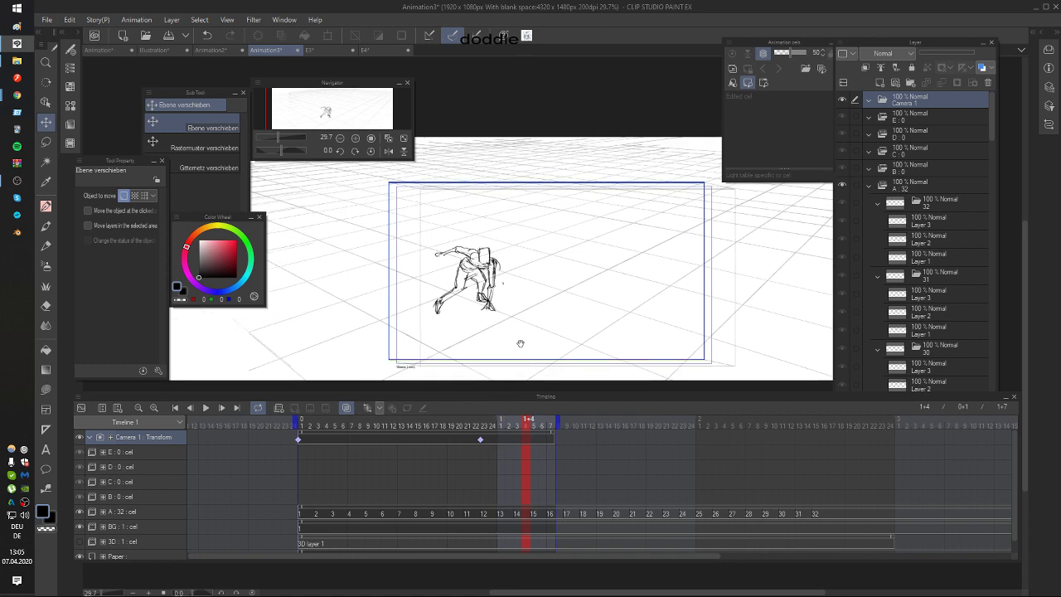
pyautogui.moveTo(500, 310); pyautogui.dragTo(557, 314)
pyautogui.click(555, 441)
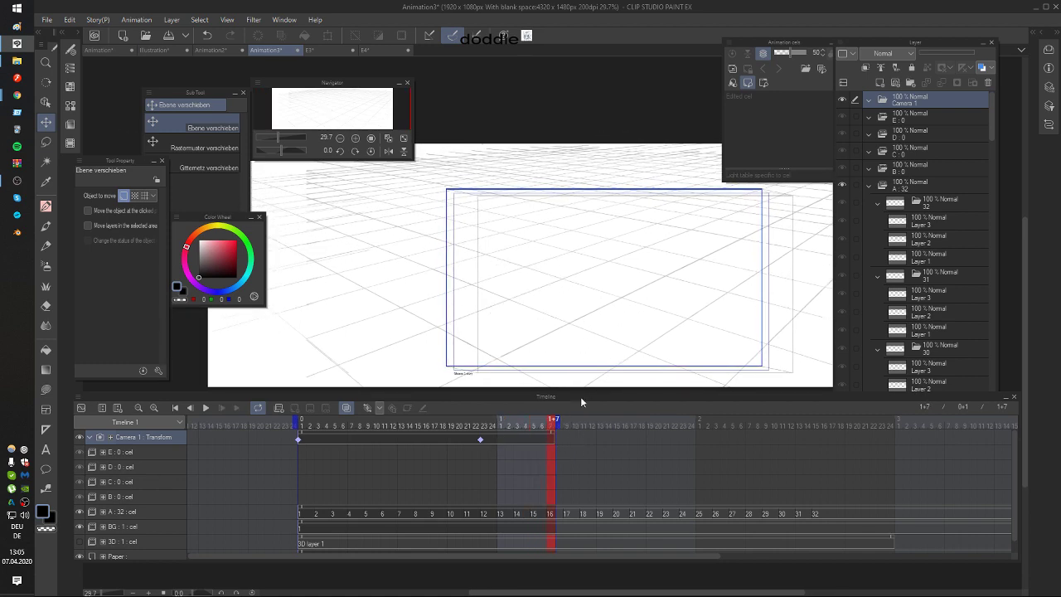
pyautogui.moveTo(616, 371); pyautogui.dragTo(462, 350)
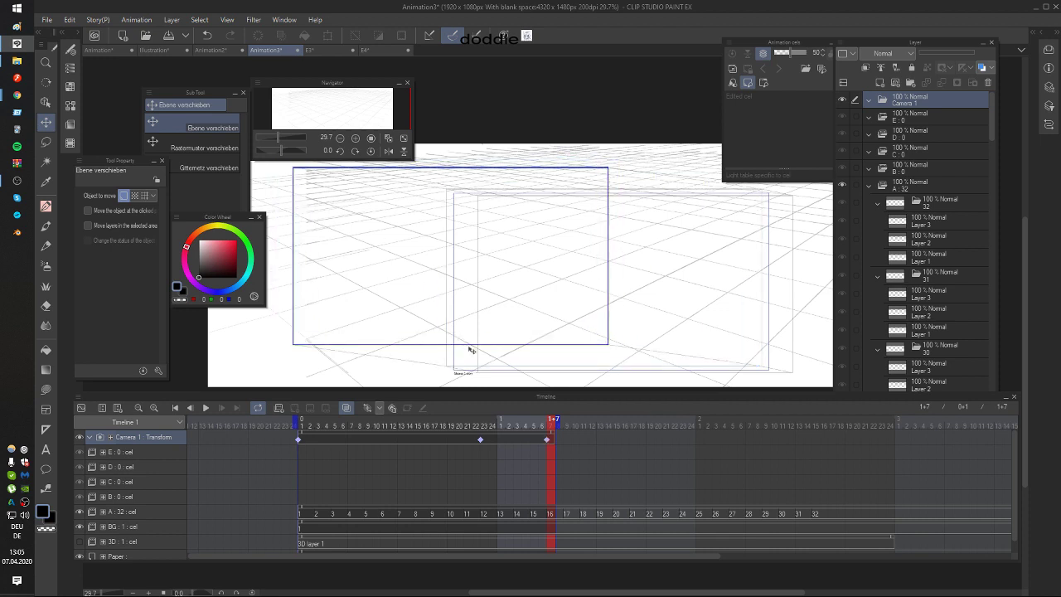
pyautogui.hotkey('ctrl', 'z')
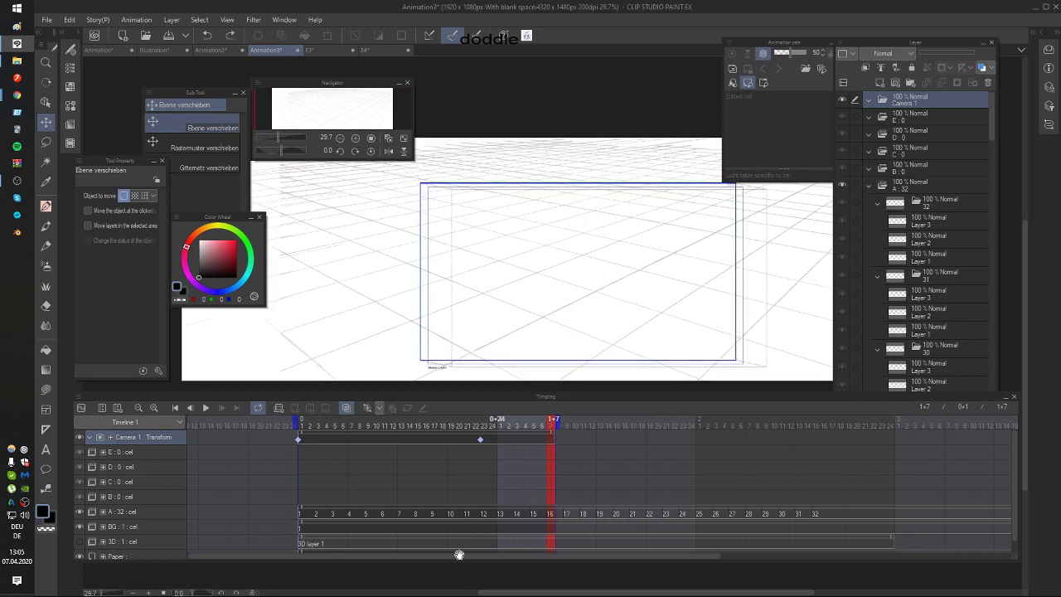
# Step: Select animation folder B at frame 1+1 and extend the timeline's end to frame 2+15
pyautogui.click(137, 499)
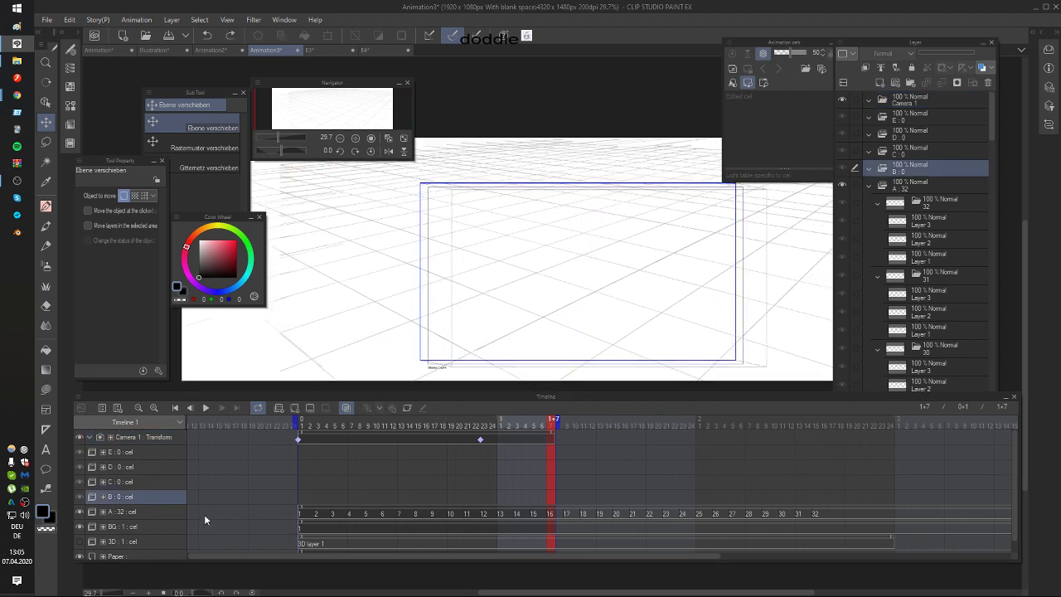
pyautogui.click(509, 498)
pyautogui.click(496, 495)
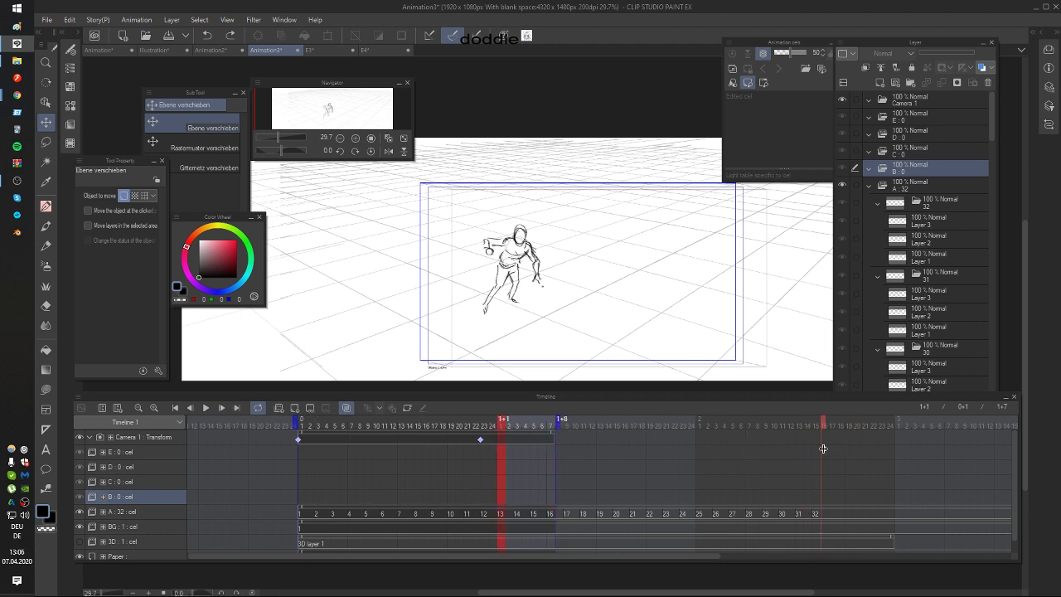
pyautogui.moveTo(823, 448); pyautogui.dragTo(823, 449)
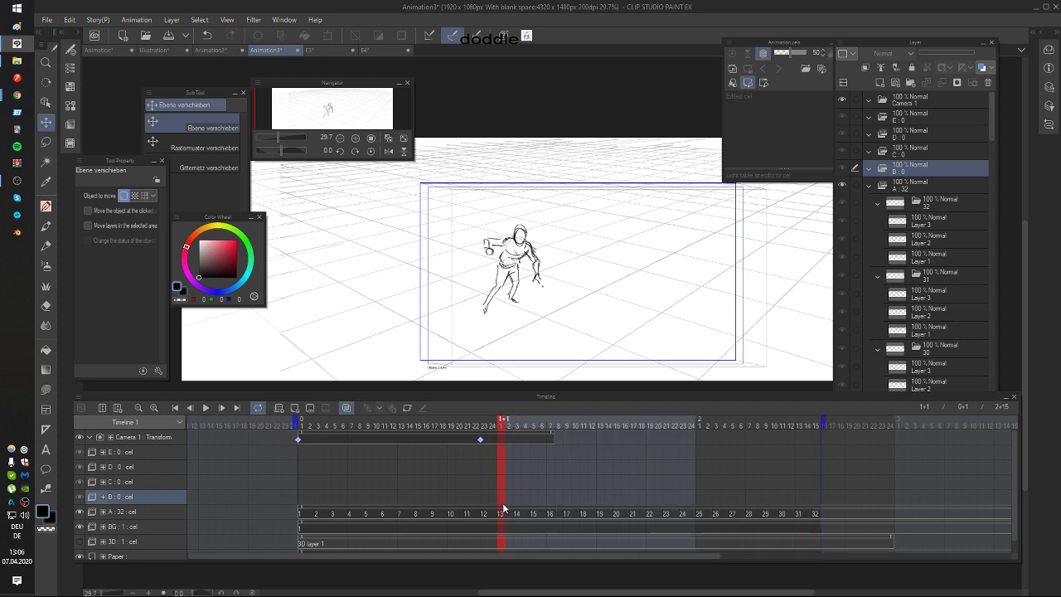
# Step: Add a new animation cel to folder B at frame 1+1 and move the cel's start to frame 0+24
pyautogui.hotkey('alt', 'n')
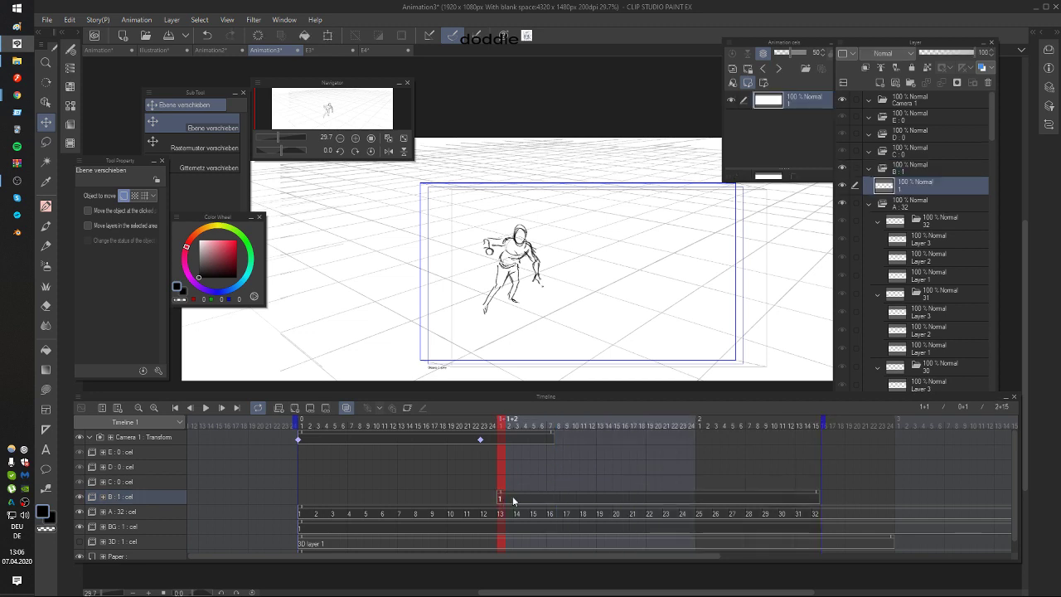
pyautogui.click(519, 501)
pyautogui.click(509, 502)
pyautogui.moveTo(498, 500); pyautogui.dragTo(490, 500)
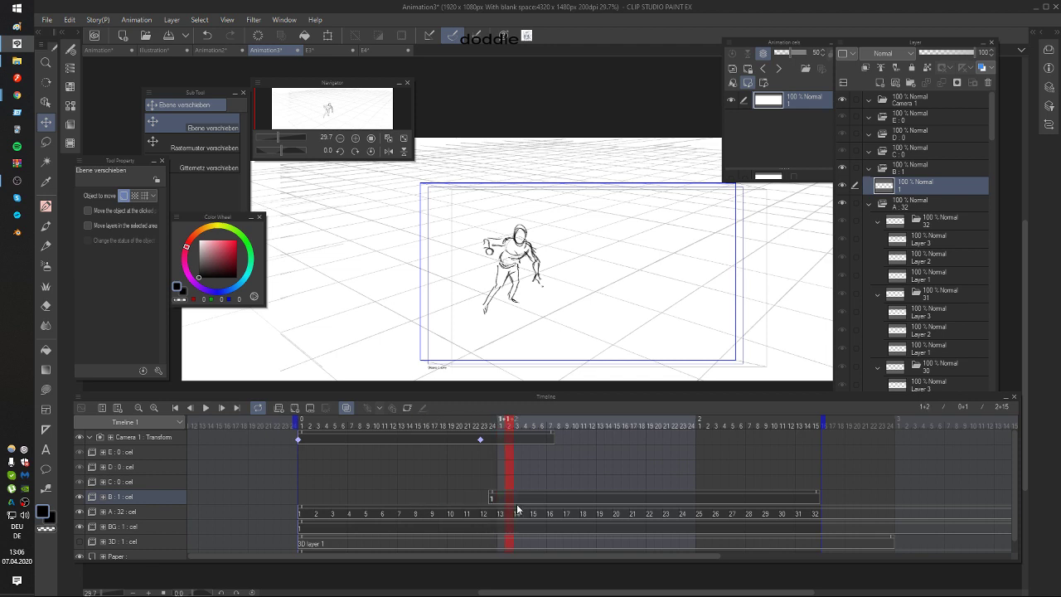
# Step: Add eight more empty cels to folder B, spaced two frames apart starting at frame 1+2
pyautogui.hotkey('alt', 'n')
pyautogui.hotkey('alt', 'n')
pyautogui.hotkey('alt', 'n')
pyautogui.hotkey('alt', 'n')
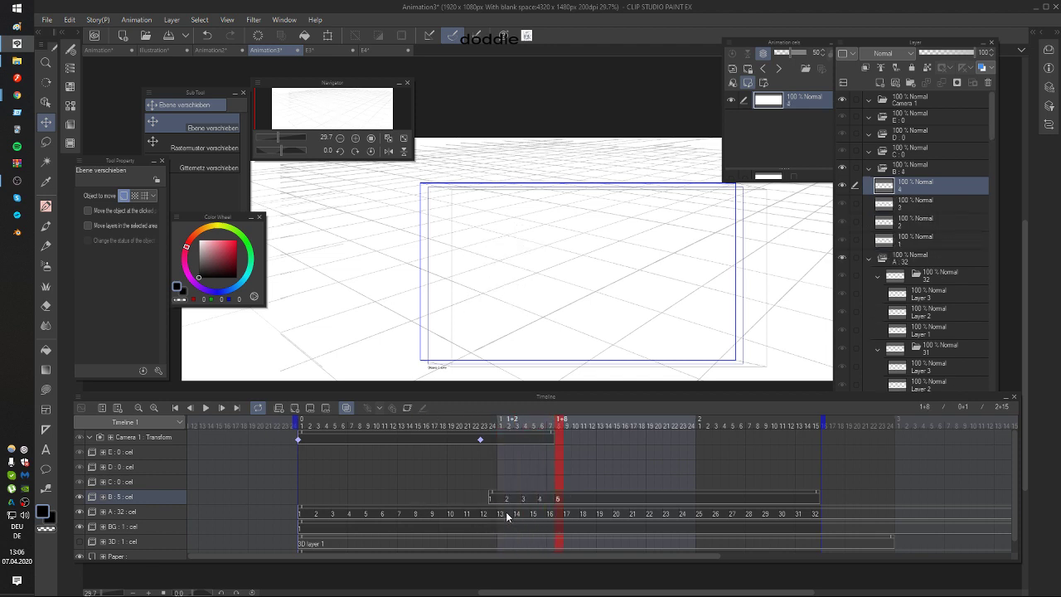
pyautogui.hotkey('alt', 'n')
pyautogui.hotkey('alt', 'n')
pyautogui.hotkey('alt', 'n')
pyautogui.hotkey('alt', 'n')
# Step: Move folder B's first cel to frame 1+1 and insert another cel at frame 0+24
pyautogui.click(487, 498)
pyautogui.click(495, 497)
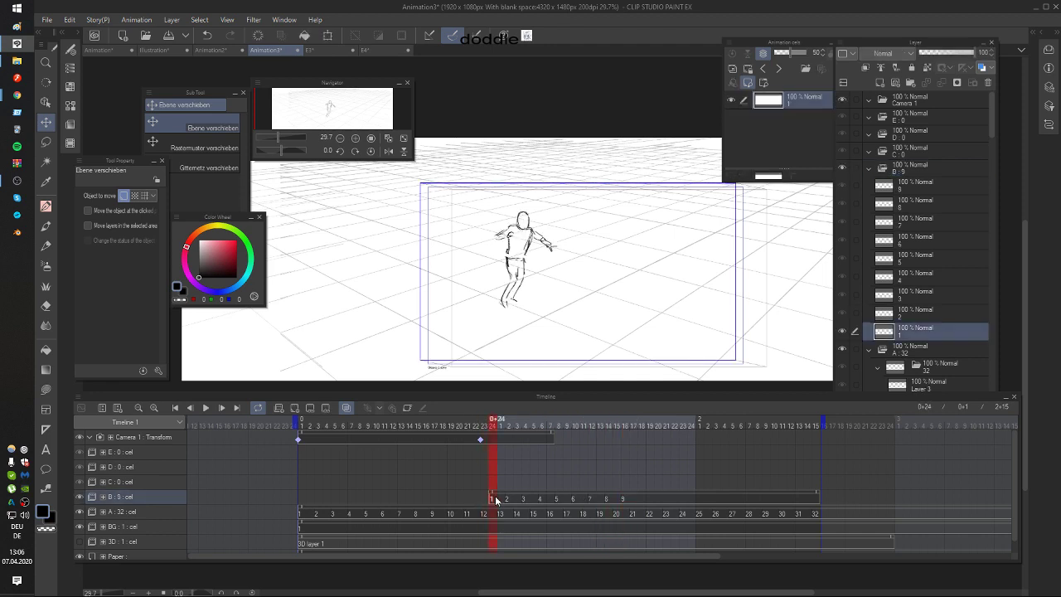
pyautogui.click(507, 500)
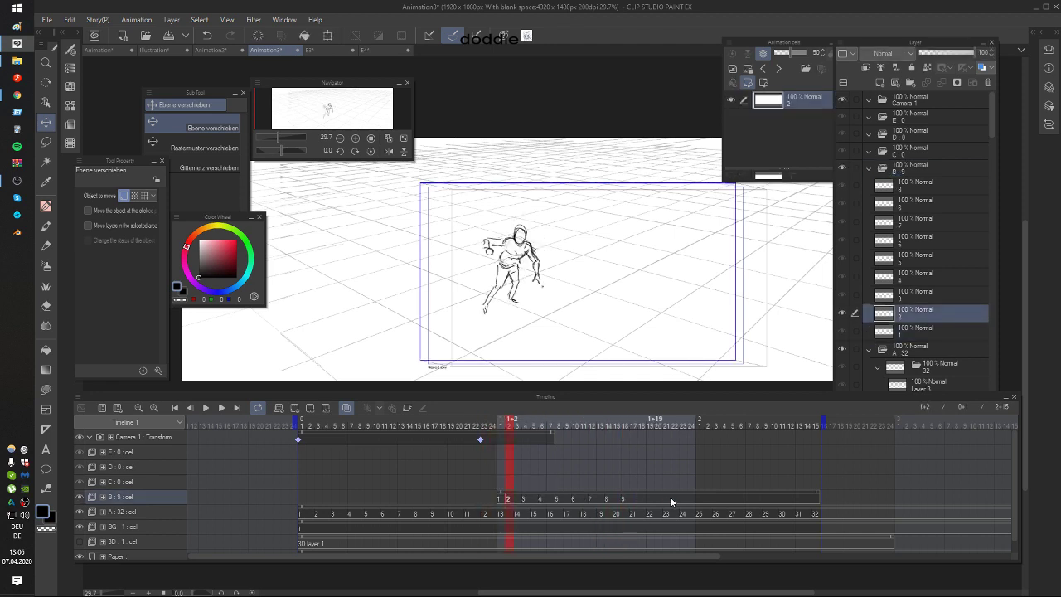
pyautogui.click(495, 499)
pyautogui.hotkey('alt', 'n')
pyautogui.click(625, 499)
pyautogui.click(584, 500)
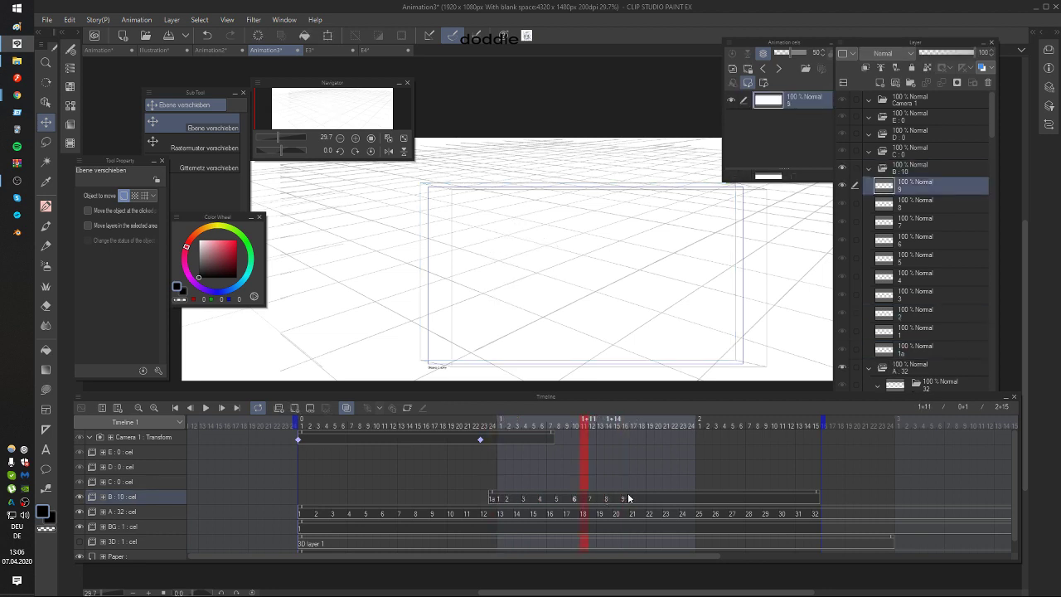
pyautogui.click(642, 498)
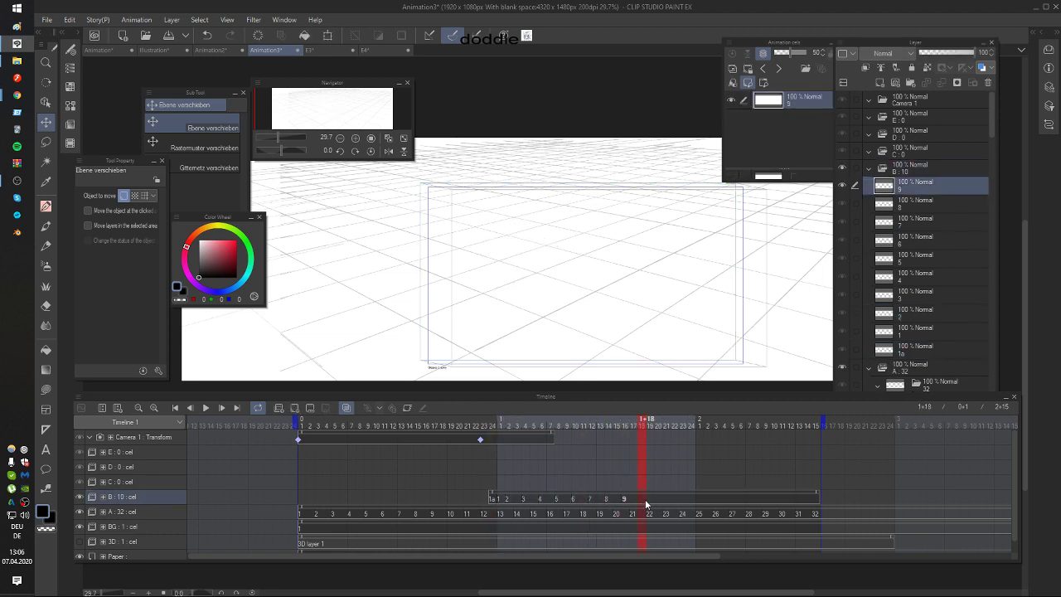
# Step: Undo all the cels added to folder B and select the emptied folder
pyautogui.hotkey('ctrl', 'z')
pyautogui.hotkey('ctrl', 'z')
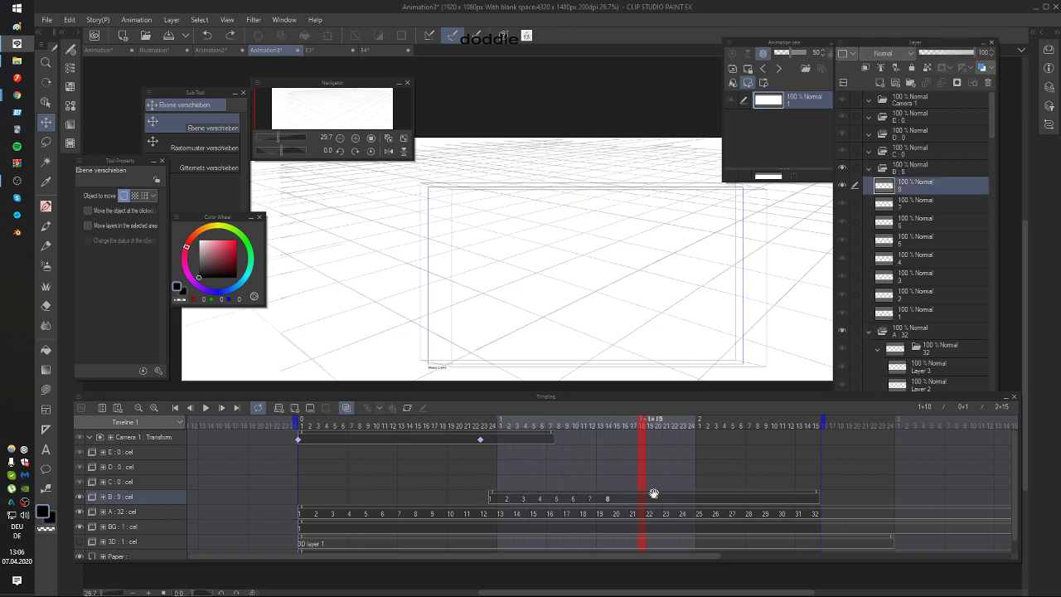
pyautogui.hotkey('ctrl', 'z')
pyautogui.hotkey('ctrl', 'z')
pyautogui.hotkey('ctrl', 'z')
pyautogui.hotkey('ctrl', 'z')
pyautogui.hotkey('ctrl', 'z')
pyautogui.hotkey('ctrl', 'z')
pyautogui.hotkey('ctrl', 'z')
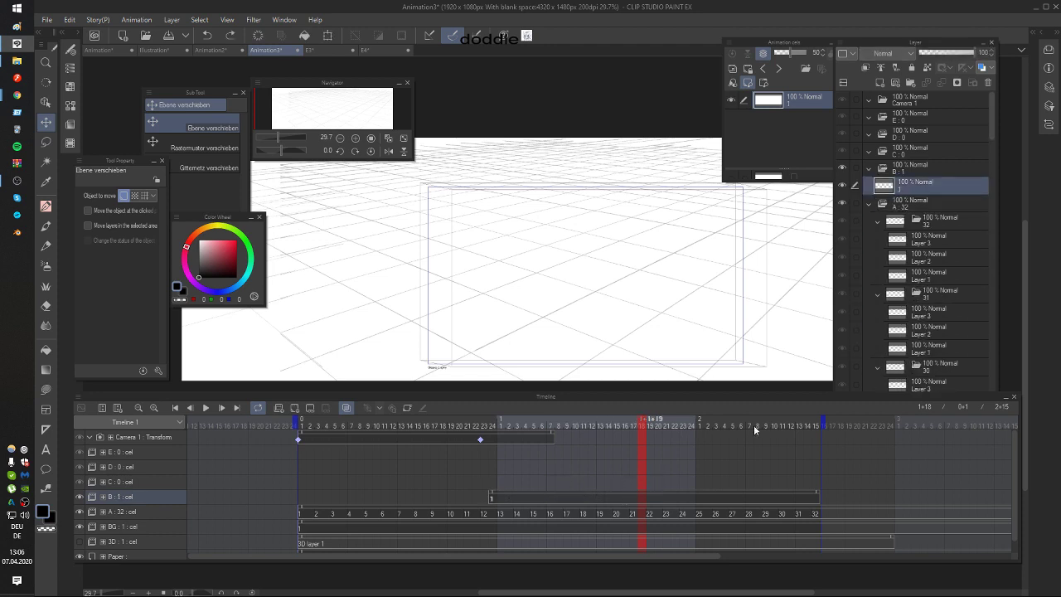
pyautogui.hotkey('ctrl', 'z')
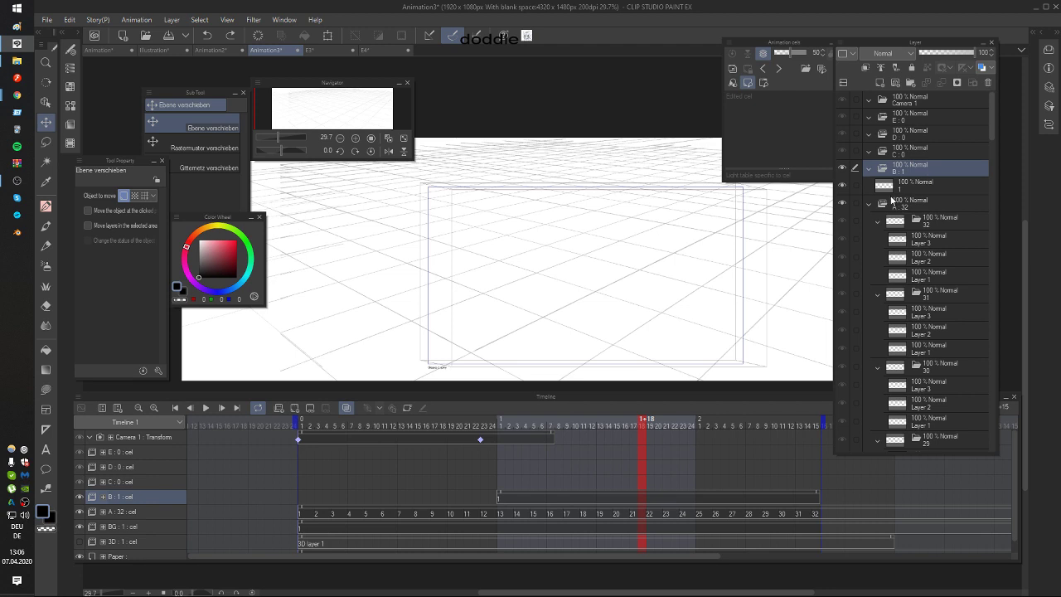
pyautogui.hotkey('ctrl', 'z')
pyautogui.rightClick(933, 170)
pyautogui.click(924, 184)
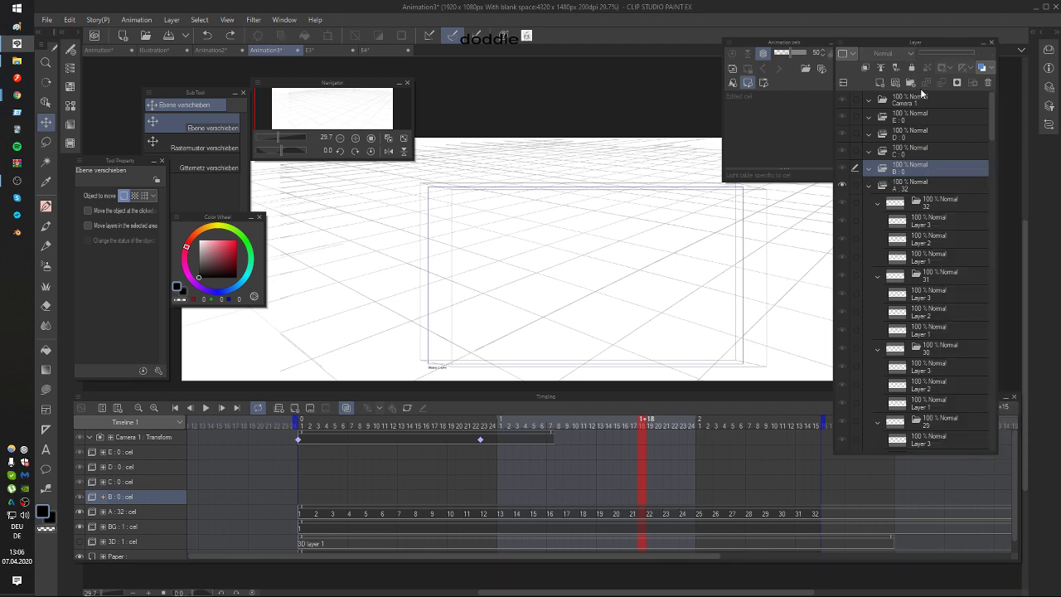
# Step: Create the first cel in folder B with four empty raster layers
pyautogui.click(880, 84)
pyautogui.click(880, 84)
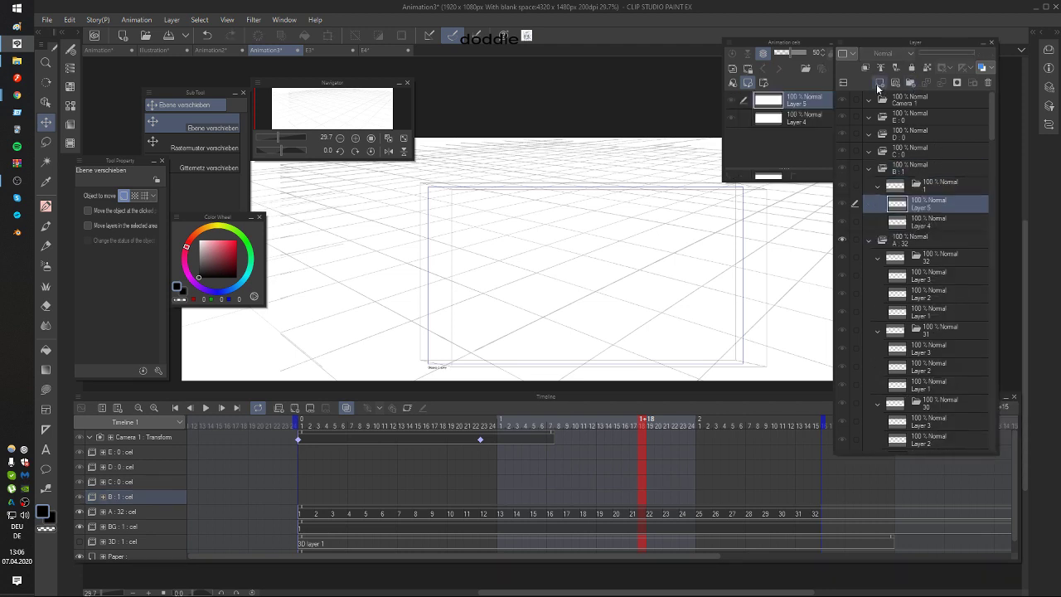
pyautogui.click(881, 83)
pyautogui.click(881, 84)
# Step: Add cels 2 to 6 to folder B, starting at frame 0+22 and ending at frame 1+4
pyautogui.click(493, 496)
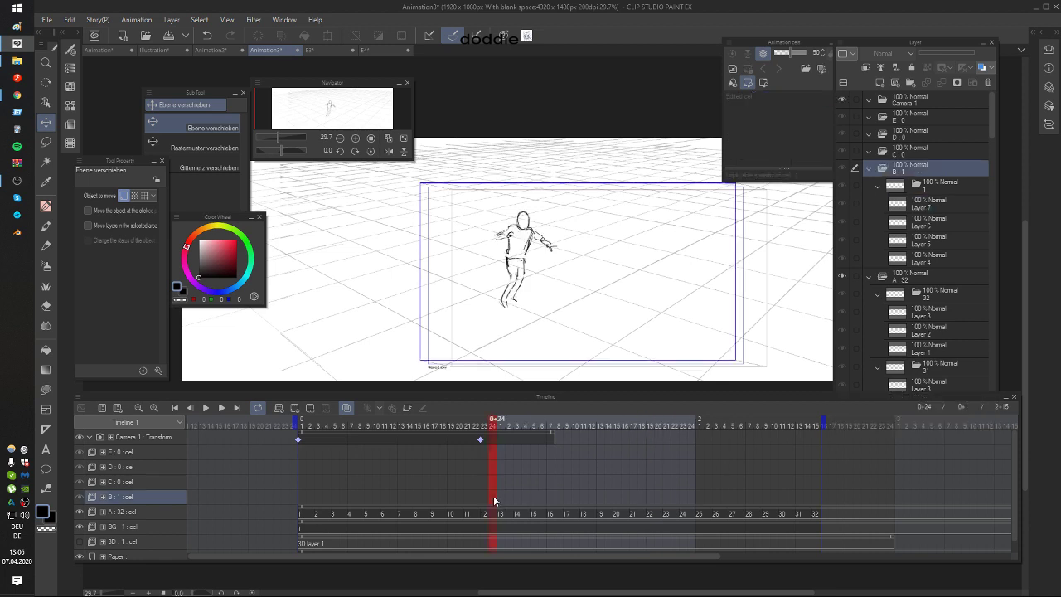
pyautogui.click(478, 499)
pyautogui.press('n')
pyautogui.press('n')
pyautogui.press('n')
pyautogui.press('n')
pyautogui.press('n')
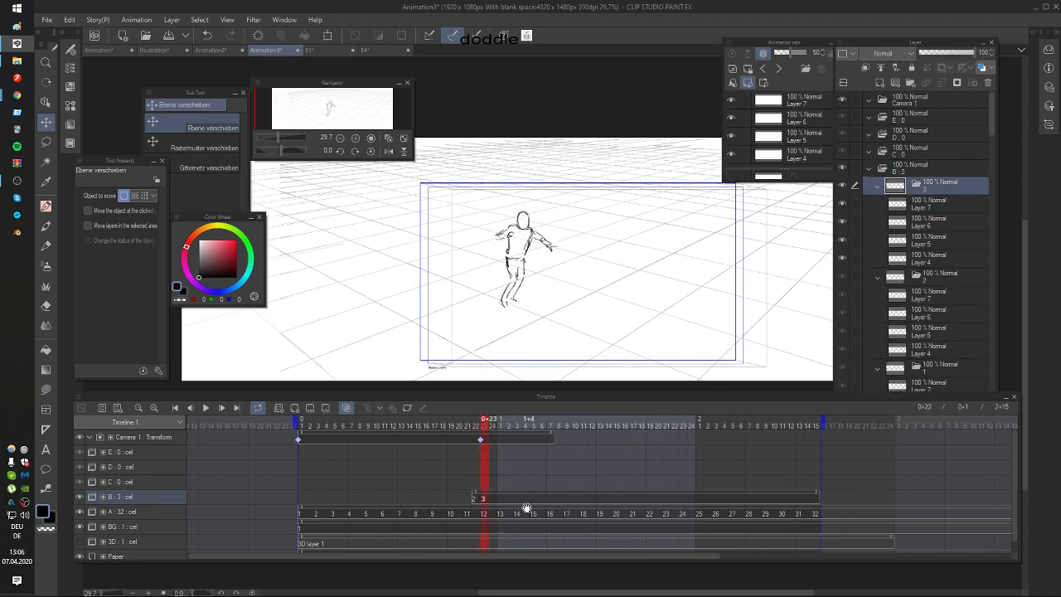
pyautogui.moveTo(522, 499)
pyautogui.mouseDown()
pyautogui.moveTo(497, 499)
pyautogui.moveTo(527, 500)
pyautogui.mouseUp()
pyautogui.click(539, 499)
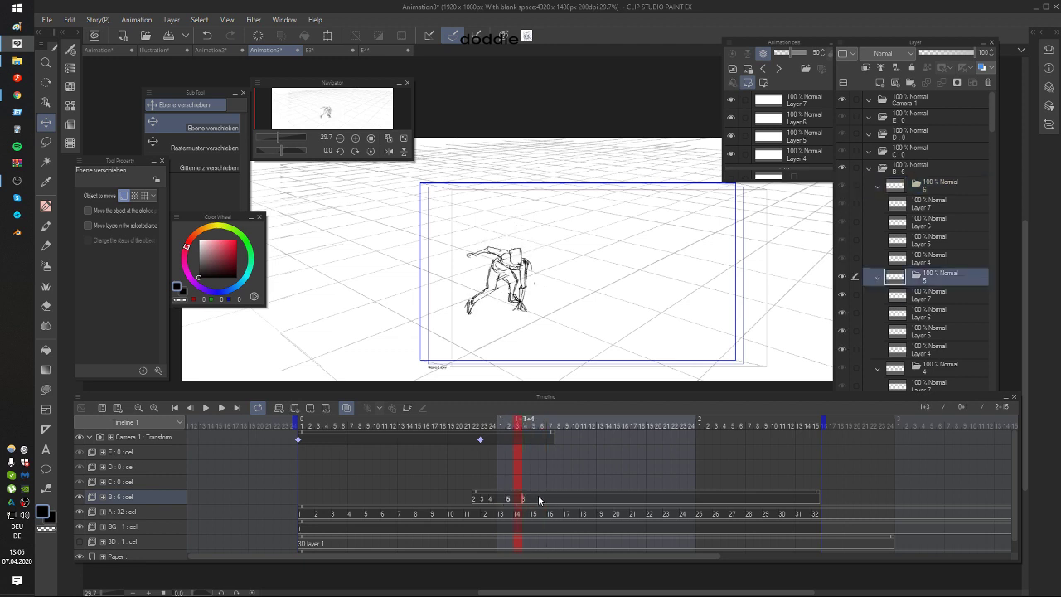
# Step: Add folder B cels every two frames up to cel 21 at frame 2+10 and extend the Camera 1 track to frame 2+15
pyautogui.click(542, 500)
pyautogui.press('n')
pyautogui.click(559, 500)
pyautogui.press('n')
pyautogui.press('n')
pyautogui.press('n')
pyautogui.press('n')
pyautogui.press('n')
pyautogui.press('n')
pyautogui.press('n')
pyautogui.press('n')
pyautogui.press('n')
pyautogui.press('n')
pyautogui.press('n')
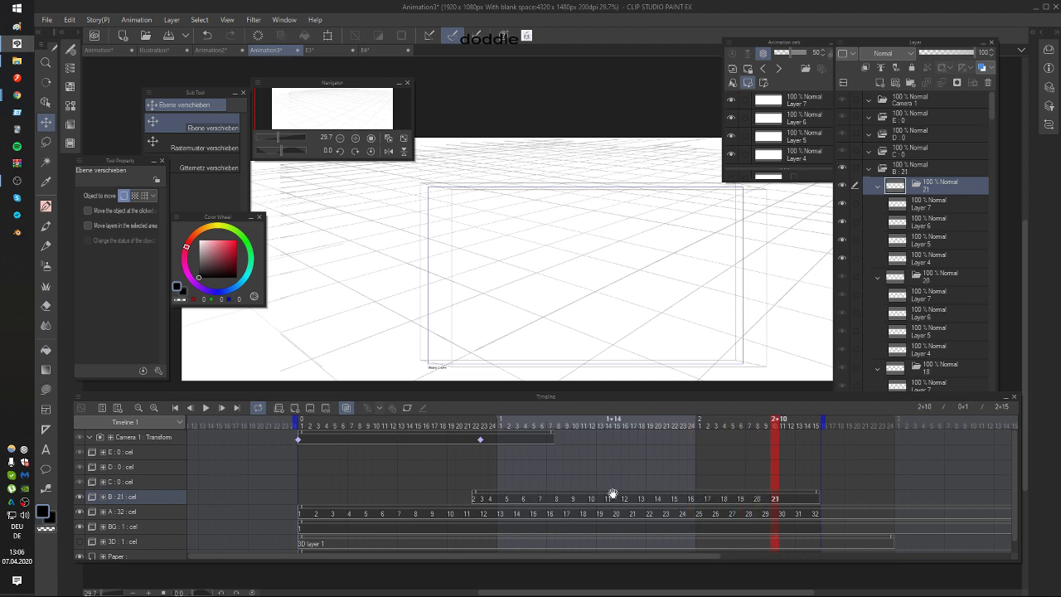
pyautogui.moveTo(550, 431); pyautogui.dragTo(821, 439)
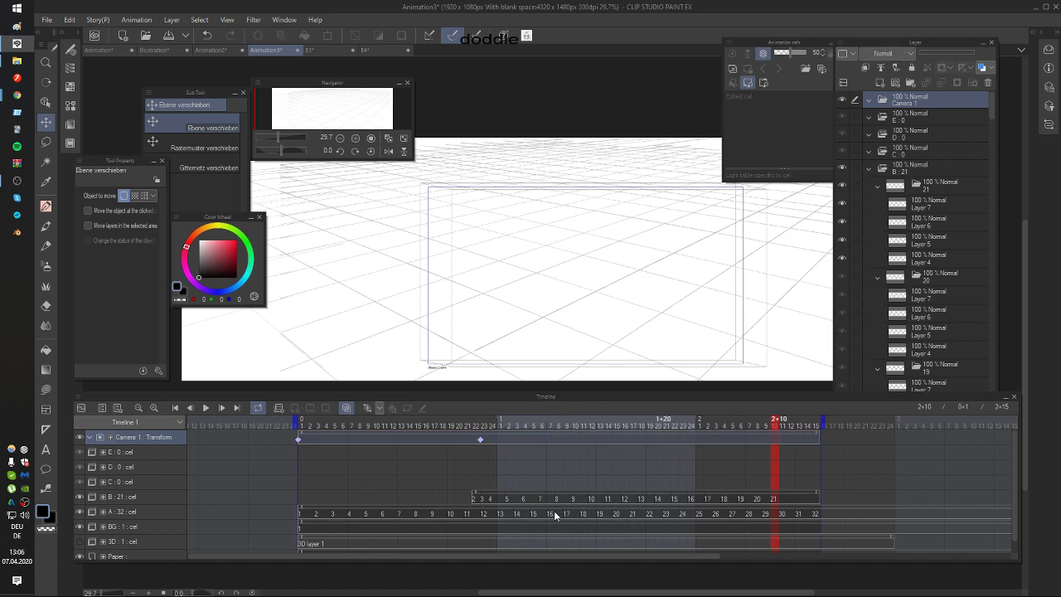
# Step: Switch to the Pen tool and make Layer 6 of folder B's cel 2 the active drawing layer
pyautogui.click(475, 498)
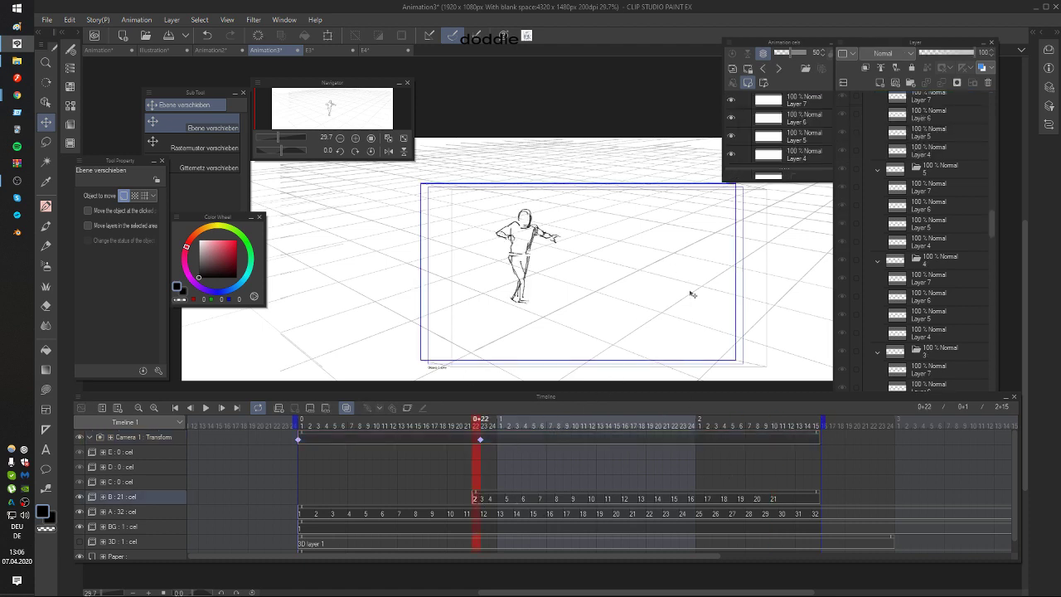
pyautogui.press('p')
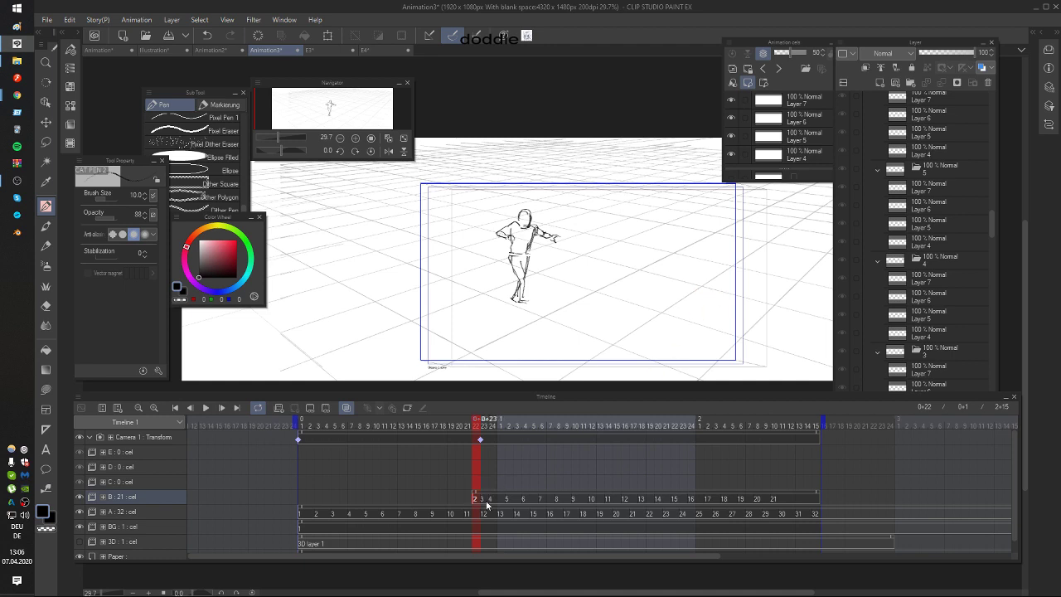
pyautogui.click(486, 504)
pyautogui.click(476, 502)
pyautogui.moveTo(695, 316); pyautogui.dragTo(655, 320)
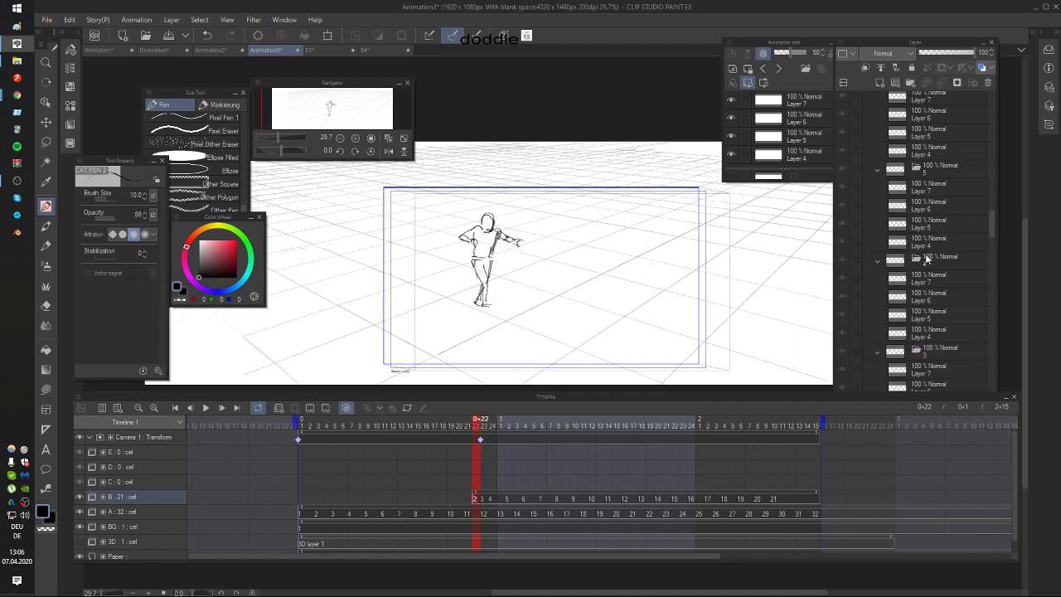
pyautogui.scroll(-3, 925, 259)
pyautogui.click(932, 323)
pyautogui.scroll(-4, 945, 307)
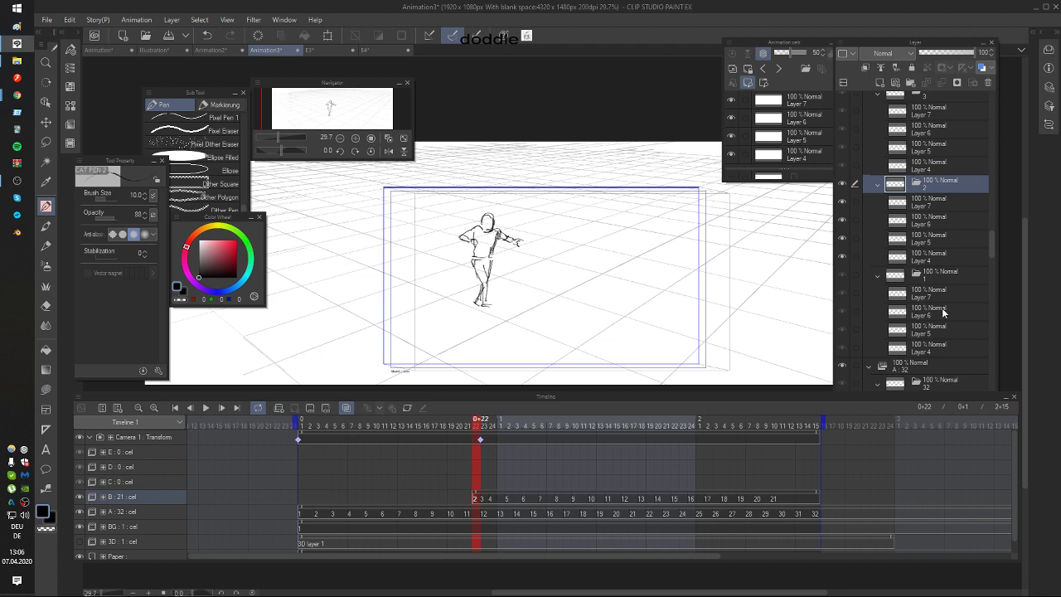
pyautogui.click(940, 314)
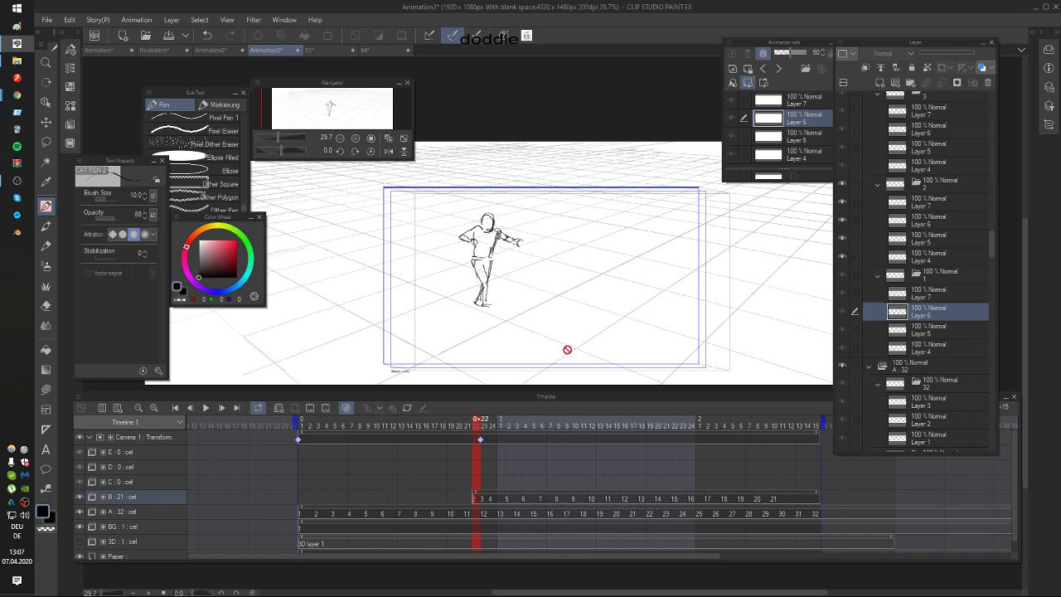
pyautogui.click(928, 184)
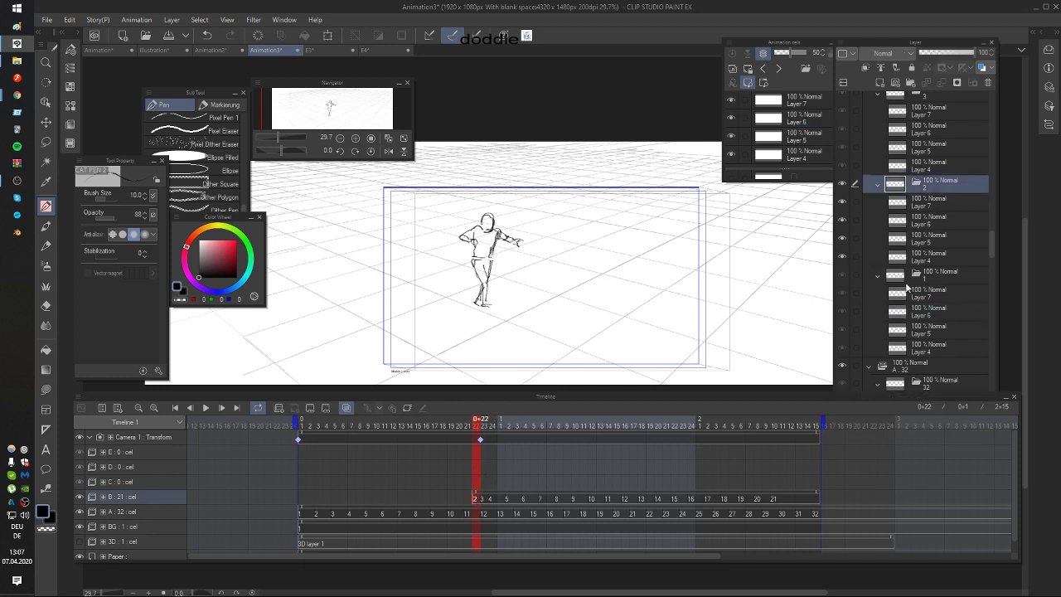
pyautogui.click(948, 223)
pyautogui.moveTo(637, 306)
pyautogui.mouseDown()
pyautogui.moveTo(619, 310)
pyautogui.moveTo(624, 299)
pyautogui.moveTo(626, 307)
pyautogui.mouseUp()
# Step: Sketch the figure's bent torso, hips and front leg on folder A's cel 15 at frame 1+5
pyautogui.press('Right')
pyautogui.press('Right')
pyautogui.press('Right')
pyautogui.press('Right')
pyautogui.press('Right')
pyautogui.press('Left')
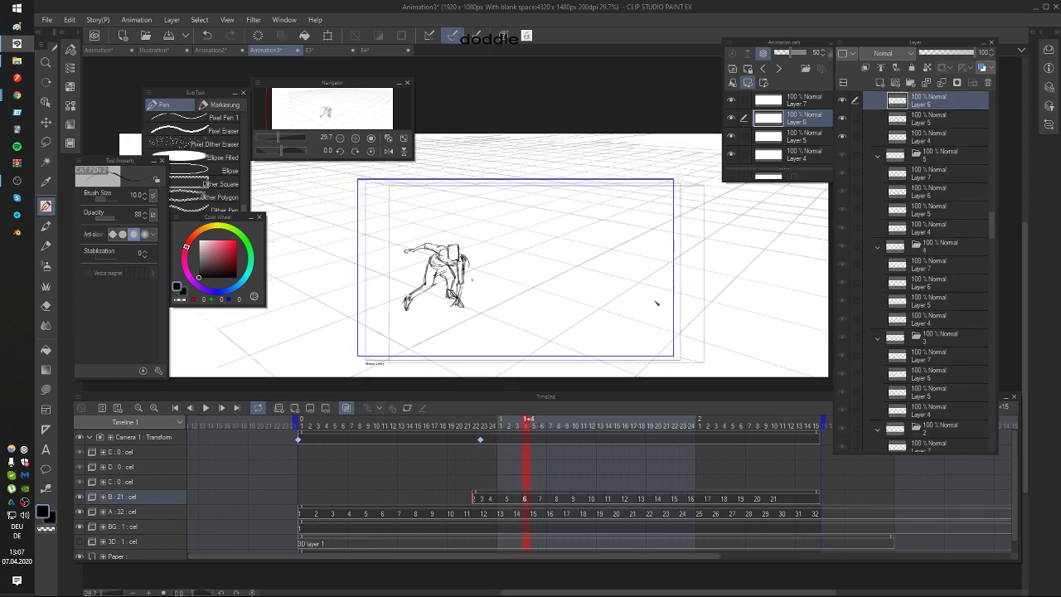
pyautogui.press('Left')
pyautogui.press('Right')
pyautogui.click(535, 514)
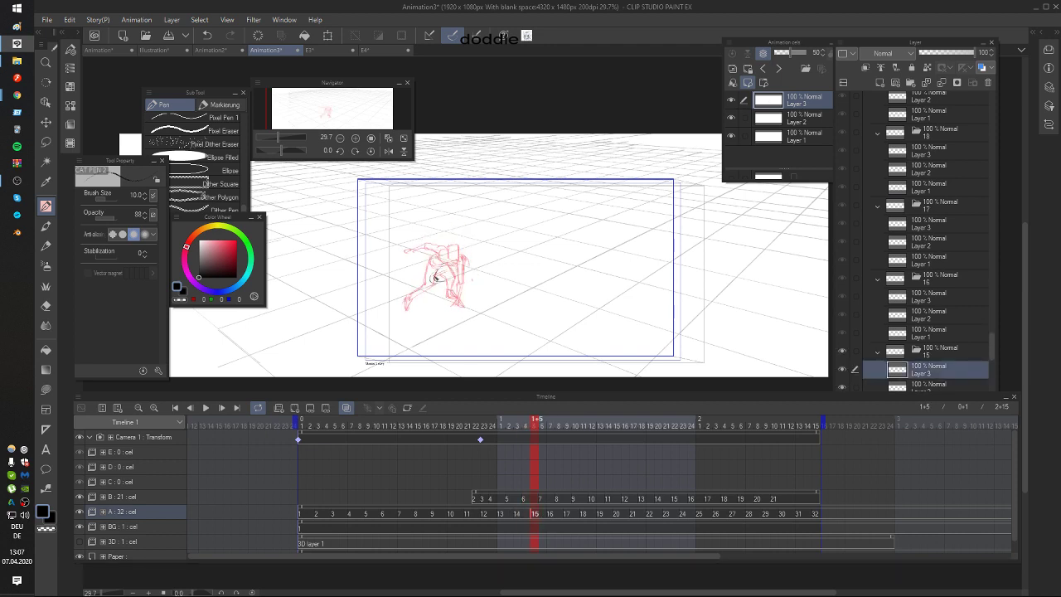
pyautogui.moveTo(434, 277); pyautogui.dragTo(455, 268)
pyautogui.press('Left')
pyautogui.press('Right')
pyautogui.moveTo(463, 303); pyautogui.dragTo(460, 298)
pyautogui.press('Left')
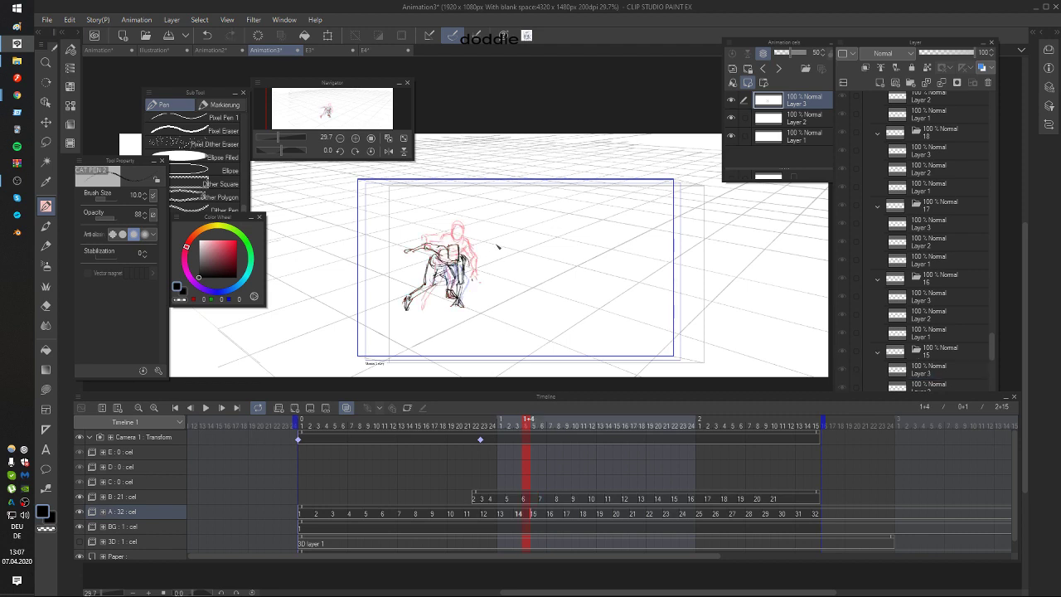
pyautogui.press('Right')
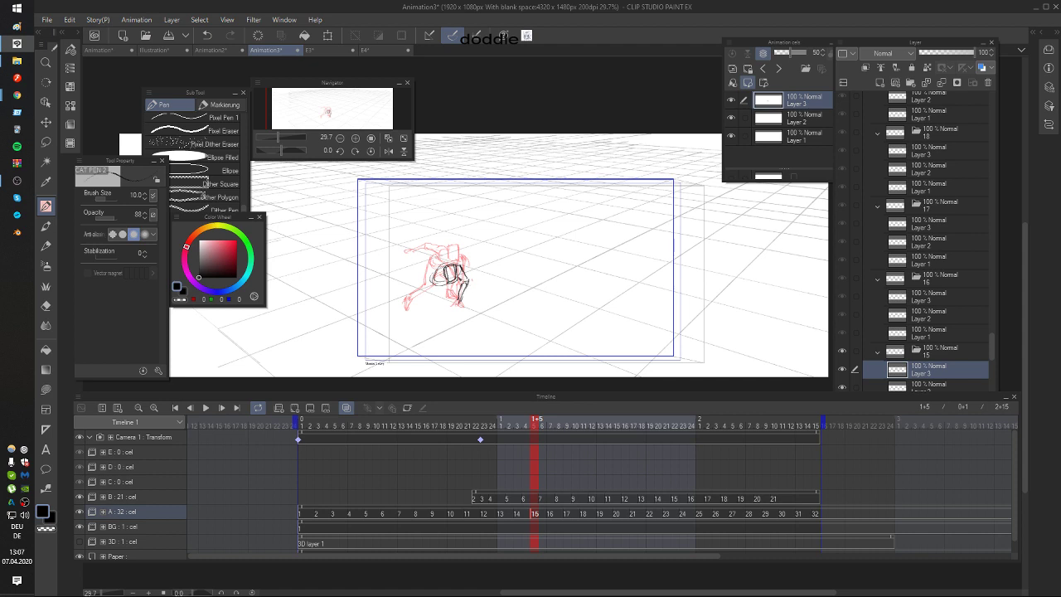
# Step: Rough in the crouching figure's trailing leg on folder A's cel 15, comparing it with cel 14
pyautogui.press('Left')
pyautogui.press('Right')
pyautogui.press('Left')
pyautogui.press('Right')
pyautogui.hotkey('ctrl', 'z')
pyautogui.moveTo(423, 284); pyautogui.dragTo(406, 299)
pyautogui.press('Left')
pyautogui.press('Right')
pyautogui.hotkey('ctrl', 'z')
pyautogui.hotkey('ctrl', 'z')
pyautogui.hotkey('ctrl', 'z')
pyautogui.press('Left')
pyautogui.press('Right')
pyautogui.press('Left')
pyautogui.press('Right')
# Step: Rework the hips and thigh lines of the figure on folder A's cel 15, undoing unsuitable strokes
pyautogui.moveTo(461, 266)
pyautogui.mouseDown()
pyautogui.moveTo(465, 274)
pyautogui.moveTo(431, 276)
pyautogui.moveTo(431, 299)
pyautogui.moveTo(439, 283)
pyautogui.moveTo(430, 291)
pyautogui.mouseUp()
pyautogui.press('Left')
pyautogui.press('Right')
pyautogui.hotkey('ctrl', 'z')
pyautogui.hotkey('ctrl', 'z')
pyautogui.press('Left')
pyautogui.press('Right')
pyautogui.hotkey('ctrl', 'z')
pyautogui.hotkey('ctrl', 'z')
pyautogui.hotkey('ctrl', 'z')
pyautogui.press('Left')
pyautogui.press('Right')
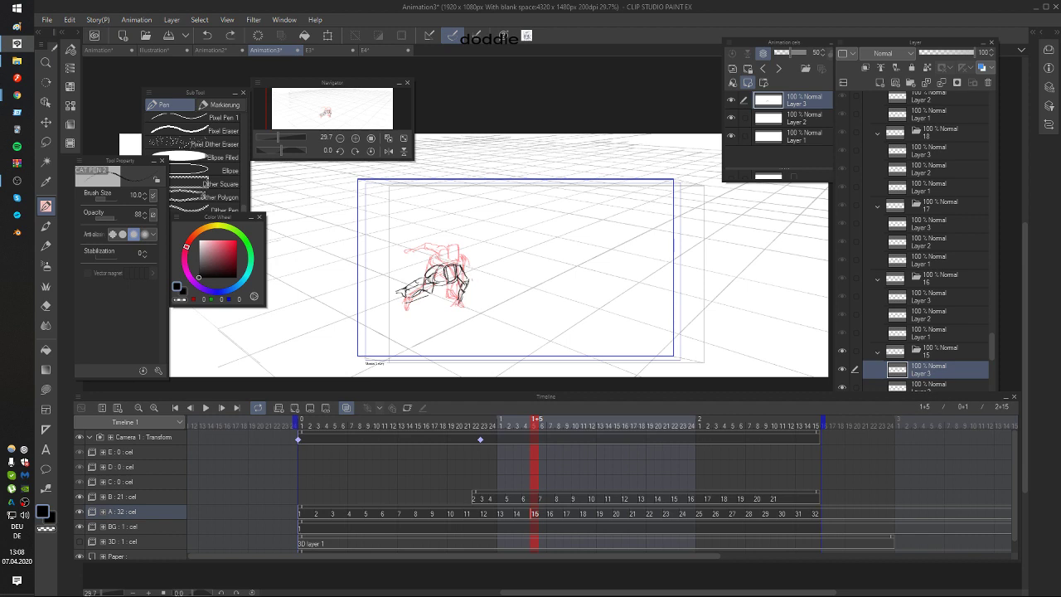
# Step: Draw the lower legs and feet of the crouching figure on folder A's cel 15
pyautogui.hotkey('ctrl', 'z')
pyautogui.moveTo(464, 280)
pyautogui.mouseDown()
pyautogui.moveTo(455, 290)
pyautogui.moveTo(461, 283)
pyautogui.moveTo(461, 303)
pyautogui.moveTo(411, 303)
pyautogui.mouseUp()
pyautogui.hotkey('ctrl', 'z')
pyautogui.hotkey('ctrl', 'z')
pyautogui.hotkey('ctrl', 'z')
pyautogui.hotkey('ctrl', 'z')
pyautogui.hotkey('ctrl', 'z')
pyautogui.press('Left')
pyautogui.press('Right')
pyautogui.press('Left')
pyautogui.press('Right')
# Step: Erase stray lines on the front leg in folder A's cel 15 and redraw its contour with the Pen tool
pyautogui.press('e')
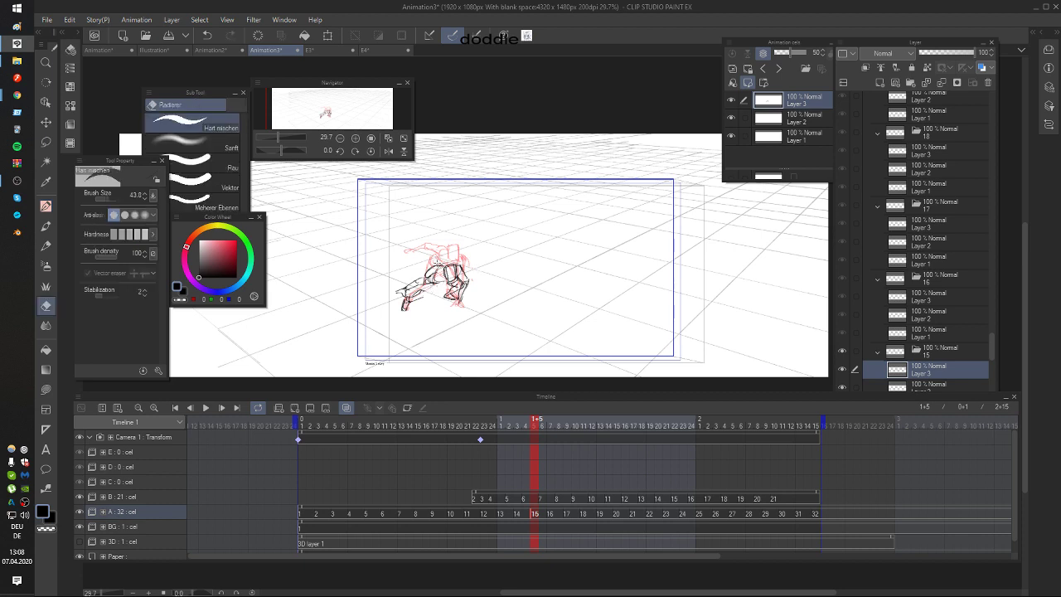
pyautogui.press('p')
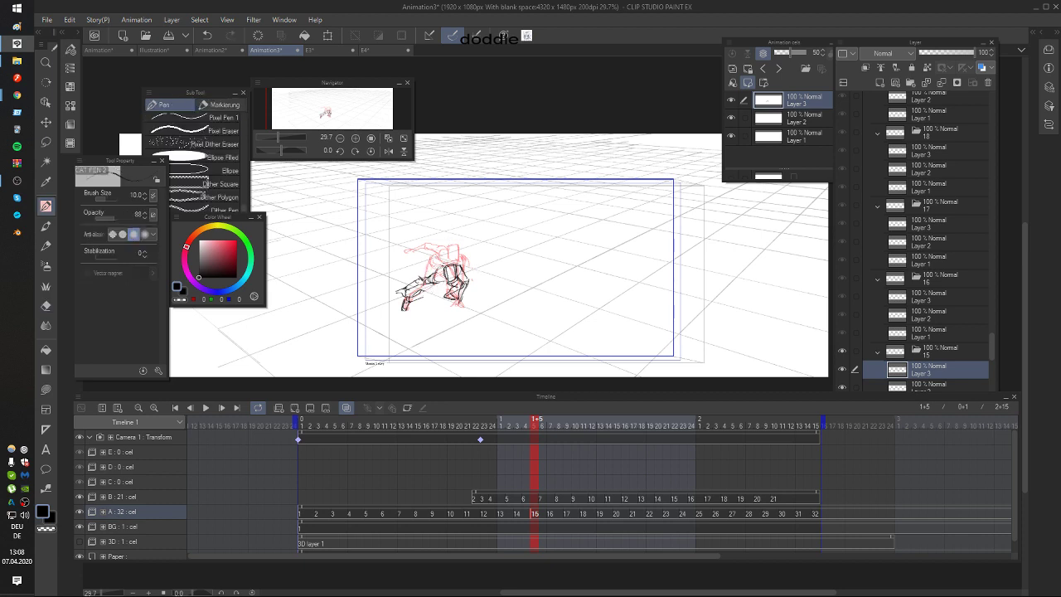
pyautogui.press('Left')
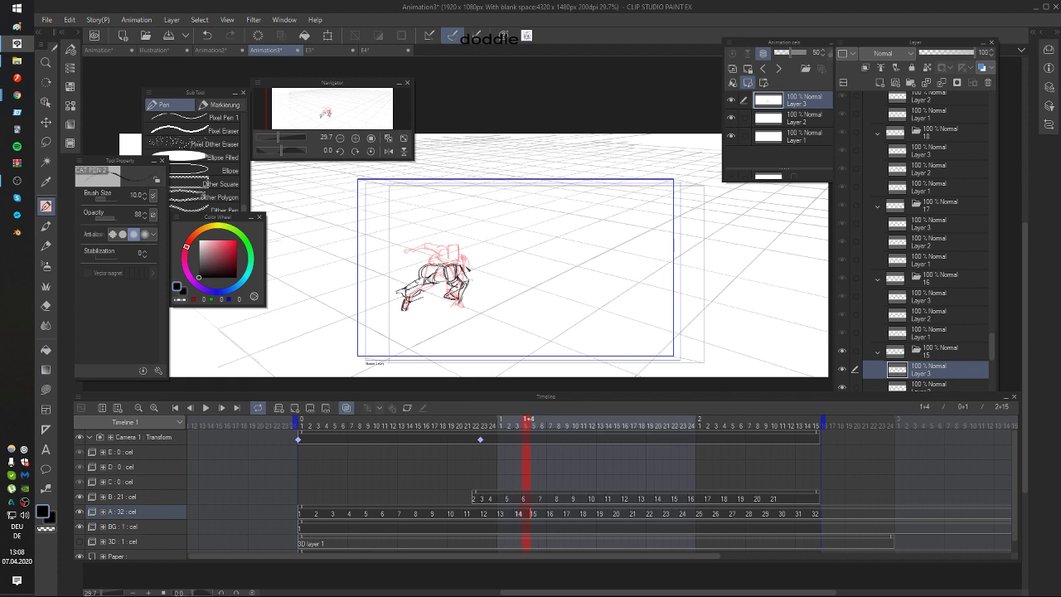
pyautogui.press('Right')
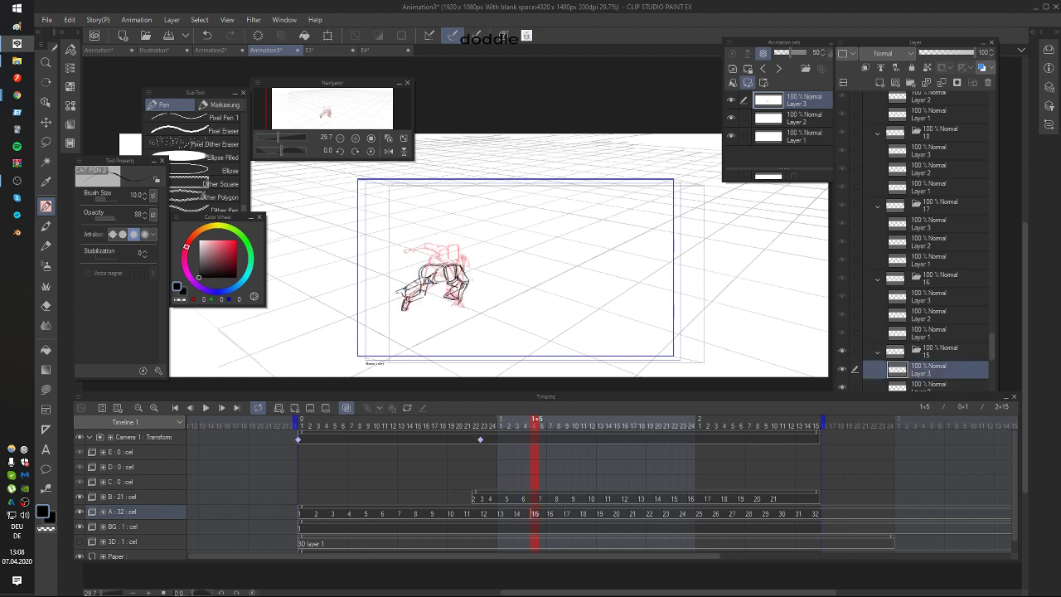
pyautogui.press('Left')
pyautogui.press('Right')
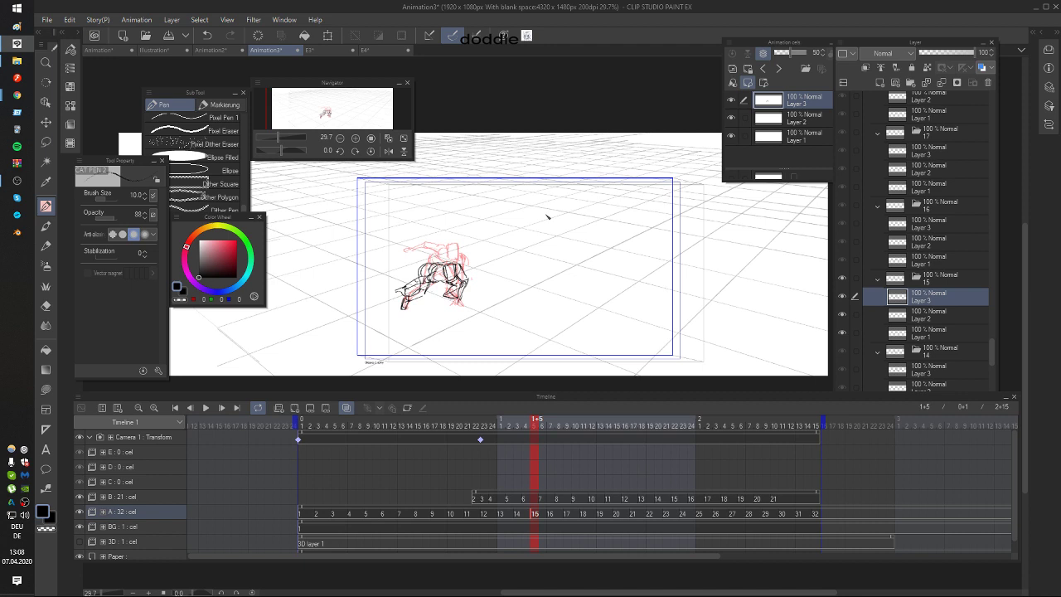
# Step: Sketch the figure's lowered torso and trailing leg on folder A's cel 16 at frame 1+7
pyautogui.moveTo(568, 250); pyautogui.dragTo(572, 246)
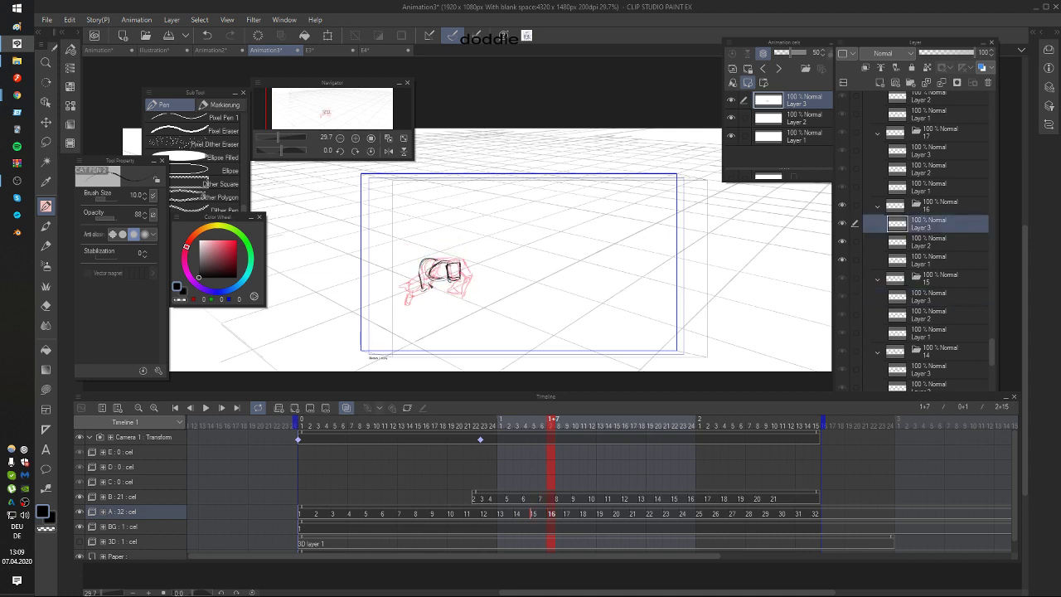
pyautogui.press('Left')
pyautogui.press('Right')
pyautogui.moveTo(411, 298); pyautogui.dragTo(425, 291)
pyautogui.hotkey('ctrl', 'z')
pyautogui.hotkey('ctrl', 'z')
pyautogui.moveTo(421, 292); pyautogui.dragTo(413, 306)
pyautogui.press(',')
pyautogui.press('.')
# Step: Draw the front leg and foot on folder A's cel 16, comparing the pose with cel 15
pyautogui.moveTo(456, 261)
pyautogui.mouseDown()
pyautogui.moveTo(475, 275)
pyautogui.moveTo(464, 295)
pyautogui.moveTo(466, 270)
pyautogui.mouseUp()
pyautogui.press(',')
pyautogui.press('.')
pyautogui.hotkey('ctrl', 'z')
pyautogui.press(',')
pyautogui.press('.')
pyautogui.press(',')
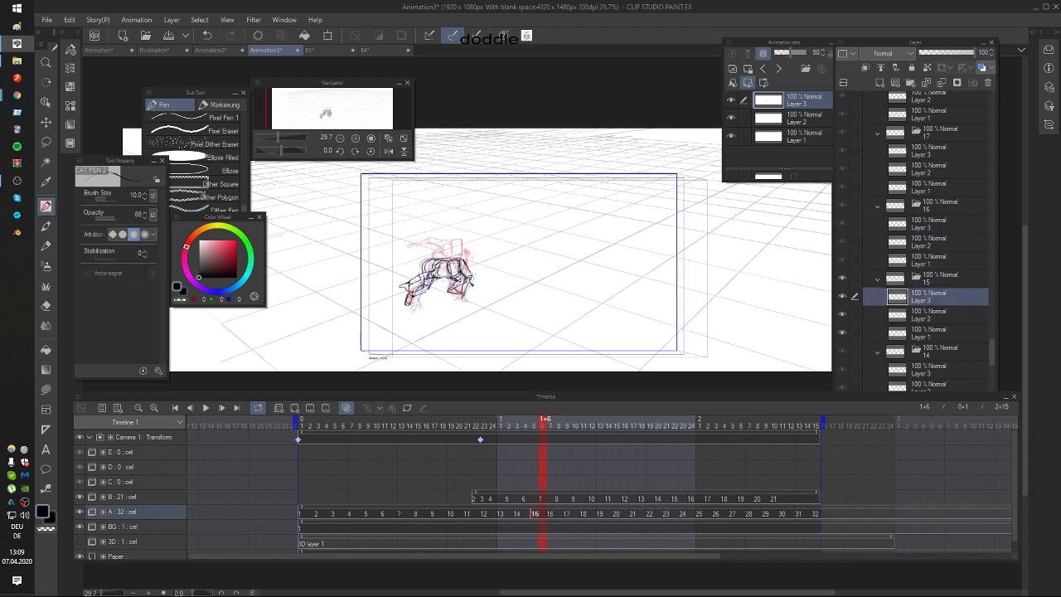
pyautogui.press('Right')
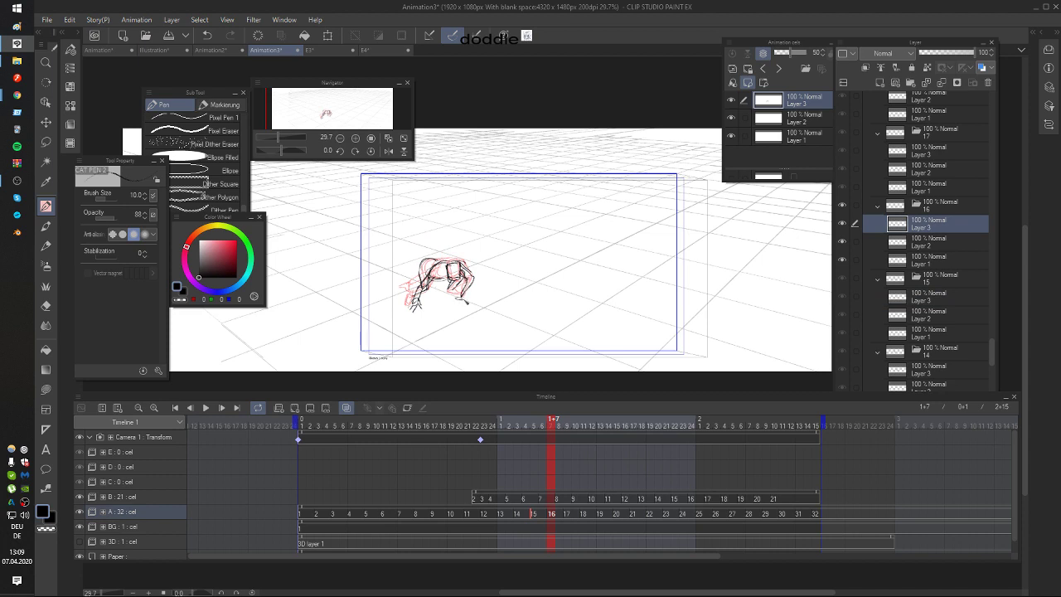
pyautogui.press('Left')
pyautogui.press('Right')
# Step: Refine the trailing foot and front thigh of the figure on folder A's cel 16
pyautogui.moveTo(407, 309); pyautogui.dragTo(425, 285)
pyautogui.press('Left')
pyautogui.press('Right')
pyautogui.press('Left')
pyautogui.press('Right')
pyautogui.press('Left')
pyautogui.press('Right')
pyautogui.moveTo(449, 269)
pyautogui.mouseDown()
pyautogui.moveTo(446, 283)
pyautogui.moveTo(458, 282)
pyautogui.mouseUp()
pyautogui.press('Left')
pyautogui.press('Right')
# Step: Flip through folder A's cels 17 to 14 to review the flow of the crouching poses
pyautogui.press('Right')
pyautogui.press('Right')
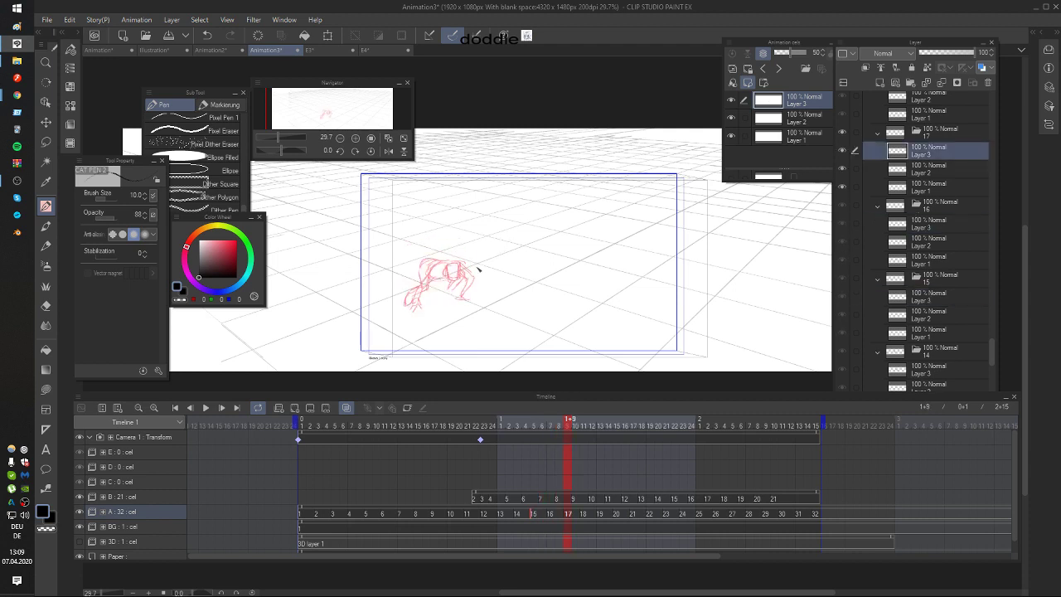
pyautogui.press('Left')
pyautogui.press('Left')
pyautogui.press('Left')
pyautogui.press('Left')
pyautogui.press('Left')
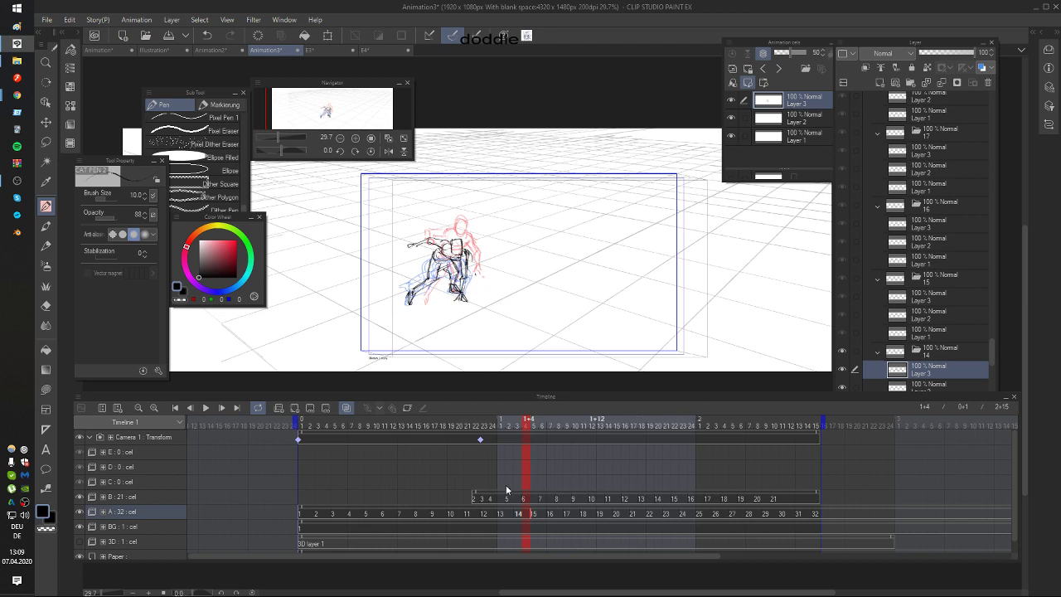
# Step: Rough in the outstretched arms and legs of a leaping figure on folder B's cel 6 at frame 1+5, above the crouching figure
pyautogui.click(529, 500)
pyautogui.click(538, 499)
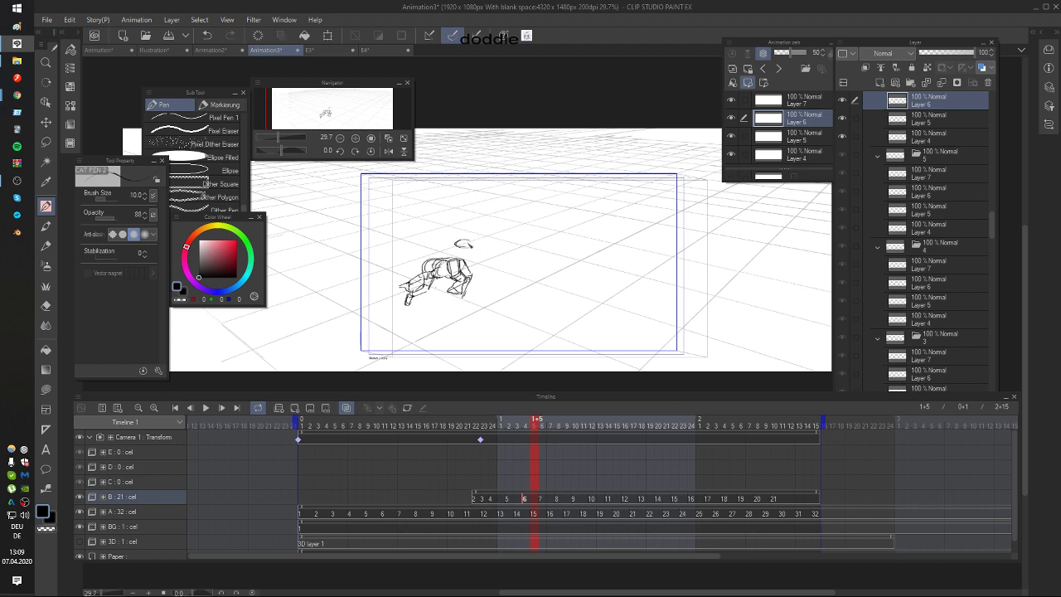
pyautogui.hotkey('ctrl', 'z')
pyautogui.moveTo(466, 238)
pyautogui.mouseDown()
pyautogui.moveTo(530, 268)
pyautogui.moveTo(505, 267)
pyautogui.moveTo(538, 268)
pyautogui.moveTo(508, 277)
pyautogui.mouseUp()
pyautogui.hotkey('ctrl', 'z')
pyautogui.hotkey('ctrl', 'z')
pyautogui.hotkey('ctrl', 'z')
pyautogui.hotkey('ctrl', 'z')
pyautogui.moveTo(501, 232); pyautogui.dragTo(467, 227)
pyautogui.hotkey('ctrl', 'z')
pyautogui.moveTo(466, 226)
pyautogui.mouseDown()
pyautogui.moveTo(531, 229)
pyautogui.moveTo(514, 230)
pyautogui.moveTo(527, 231)
pyautogui.moveTo(521, 256)
pyautogui.mouseUp()
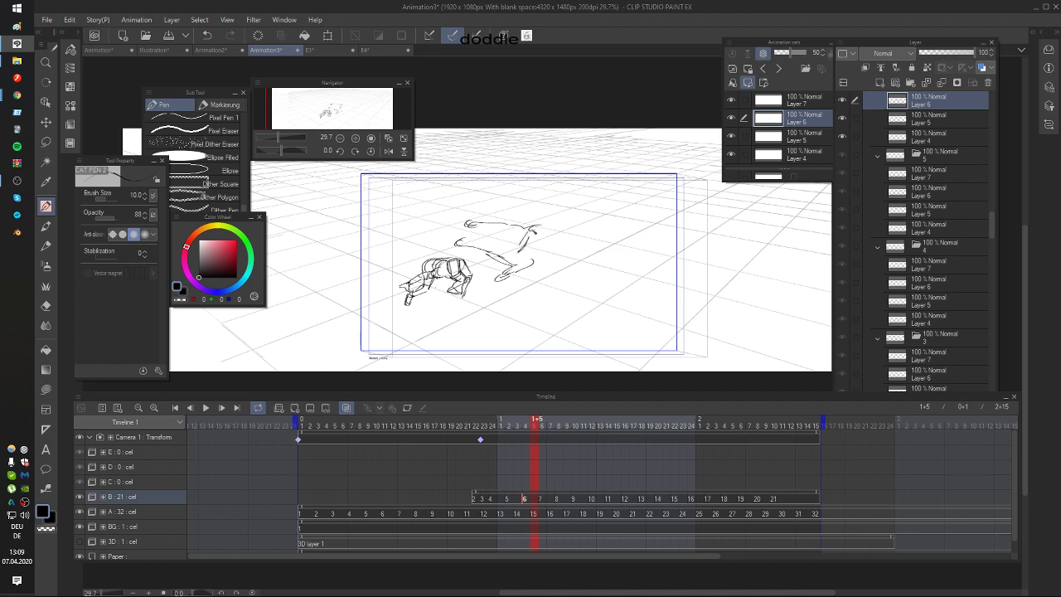
# Step: Draw the raised fist, head and torso of the leaping figure on folder B's cel 6, redrawing the folded front leg
pyautogui.moveTo(537, 229)
pyautogui.mouseDown()
pyautogui.moveTo(548, 223)
pyautogui.moveTo(539, 216)
pyautogui.mouseUp()
pyautogui.hotkey('ctrl', 'z')
pyautogui.moveTo(538, 217)
pyautogui.mouseDown()
pyautogui.moveTo(531, 211)
pyautogui.moveTo(543, 217)
pyautogui.mouseUp()
pyautogui.moveTo(503, 216)
pyautogui.mouseDown()
pyautogui.moveTo(523, 225)
pyautogui.moveTo(503, 230)
pyautogui.moveTo(507, 252)
pyautogui.moveTo(470, 248)
pyautogui.moveTo(537, 263)
pyautogui.moveTo(513, 266)
pyautogui.mouseUp()
pyautogui.hotkey('ctrl', 'z')
pyautogui.hotkey('ctrl', 'z')
pyautogui.hotkey('ctrl', 'z')
pyautogui.hotkey('ctrl', 'z')
pyautogui.hotkey('ctrl', 'z')
pyautogui.hotkey('ctrl', 'z')
pyautogui.hotkey('ctrl', 'z')
pyautogui.hotkey('ctrl', 'z')
pyautogui.hotkey('ctrl', 'z')
pyautogui.moveTo(494, 256); pyautogui.dragTo(523, 261)
# Step: Refine the leaping figure on folder B's cel 6 by partly erasing the head and redrawing the folded leg and trailing foot
pyautogui.press('e')
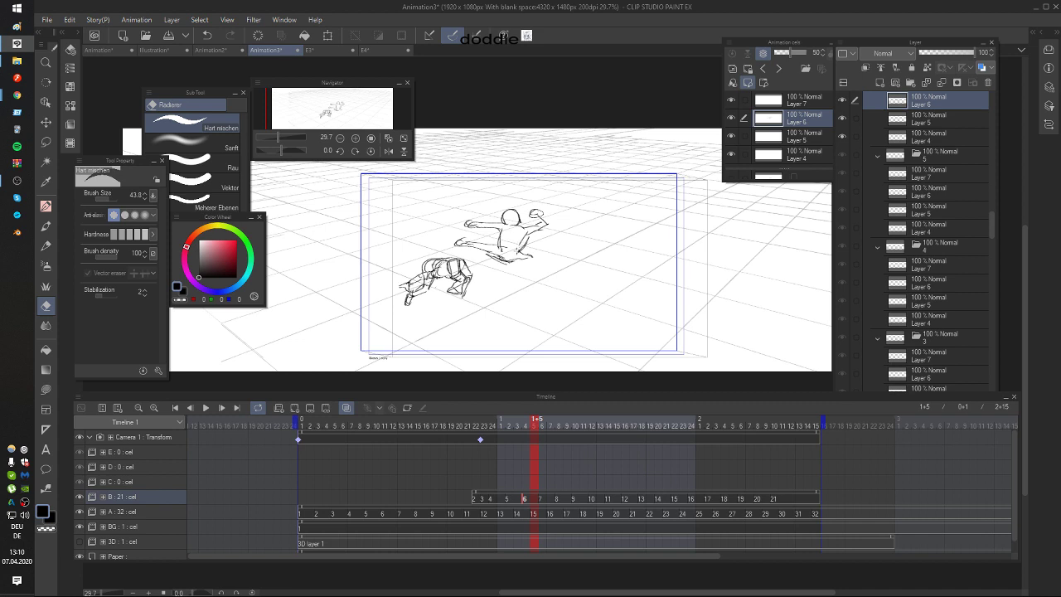
pyautogui.press('p')
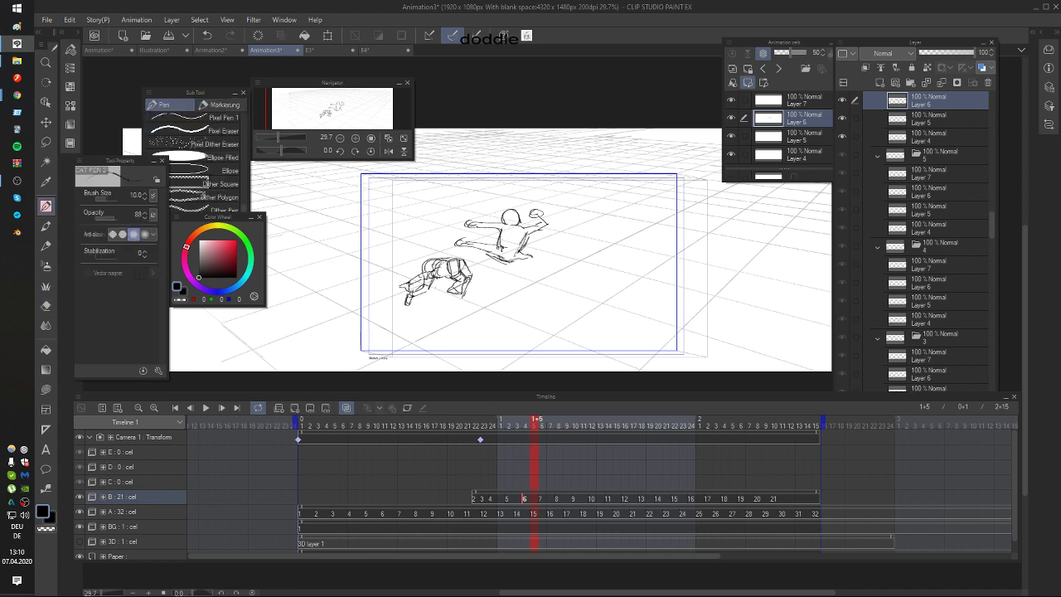
pyautogui.hotkey('ctrl', 'z')
pyautogui.press('e')
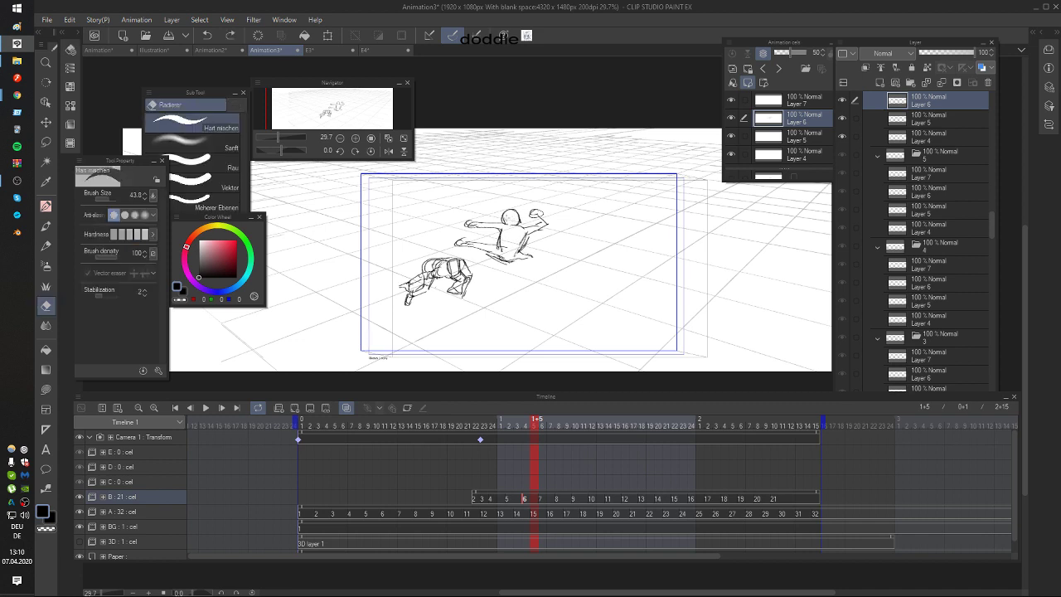
pyautogui.moveTo(507, 212)
pyautogui.mouseDown()
pyautogui.moveTo(511, 198)
pyautogui.moveTo(508, 226)
pyautogui.moveTo(523, 212)
pyautogui.moveTo(537, 253)
pyautogui.moveTo(524, 259)
pyautogui.mouseUp()
pyautogui.press('p')
pyautogui.hotkey('ctrl', 'z')
pyautogui.moveTo(521, 257); pyautogui.dragTo(509, 270)
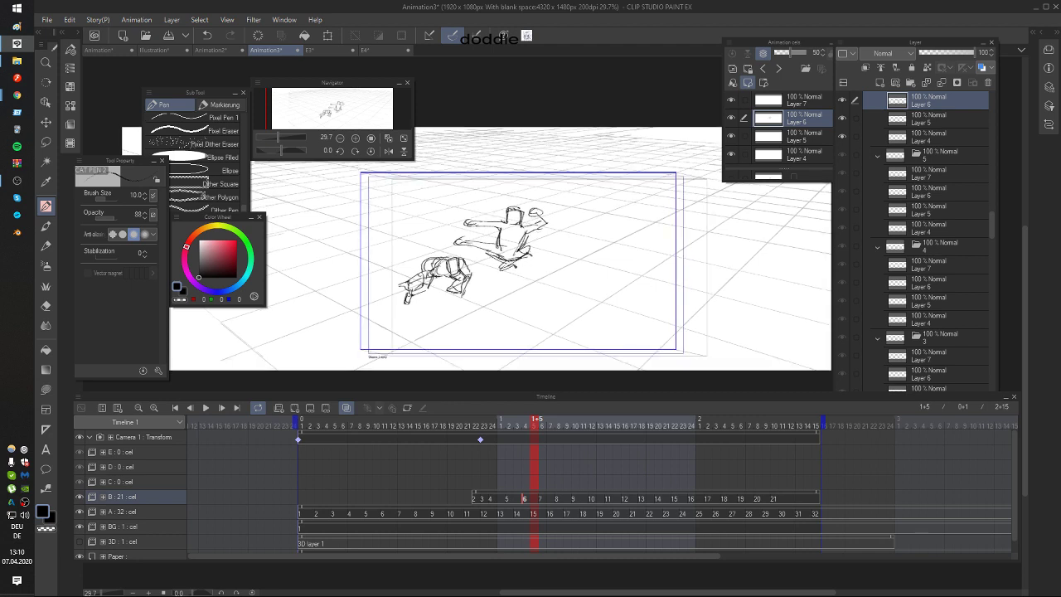
pyautogui.moveTo(456, 237); pyautogui.dragTo(476, 247)
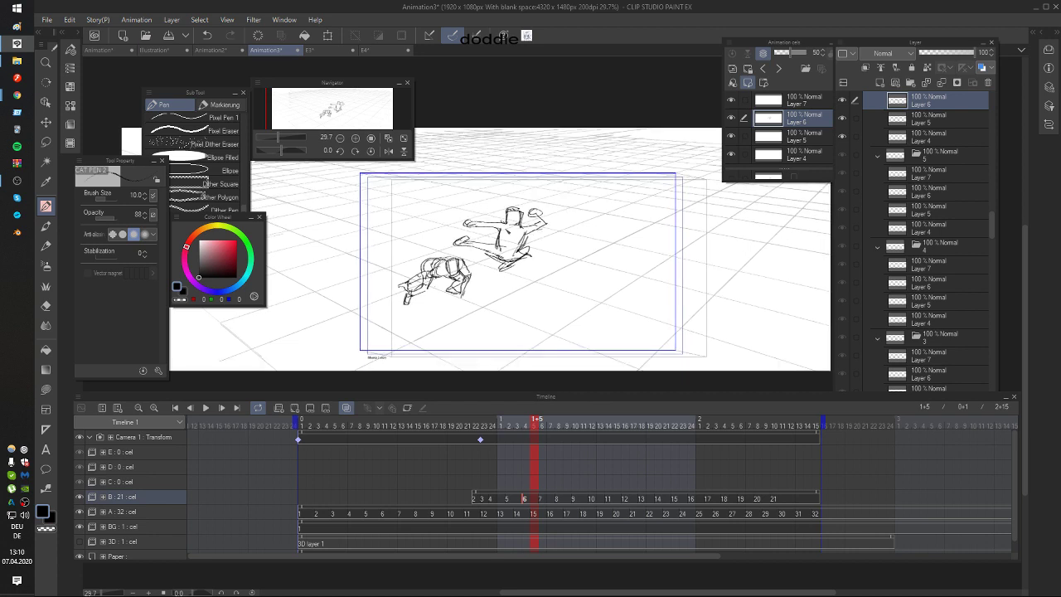
# Step: Sketch the figure's extended trailing leg and foot on folder B's cel 7, behind the onion-skinned cel 6 pose
pyautogui.press('.')
pyautogui.press('.')
pyautogui.press('.')
pyautogui.press('.')
pyautogui.press(',')
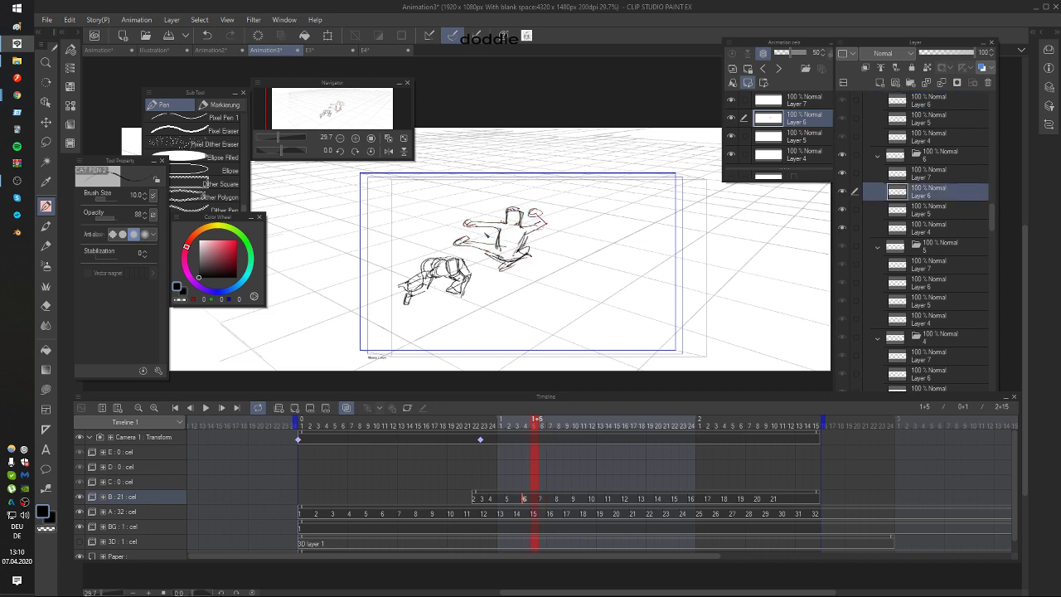
pyautogui.press('.')
pyautogui.moveTo(410, 235)
pyautogui.mouseDown()
pyautogui.moveTo(461, 252)
pyautogui.moveTo(417, 247)
pyautogui.mouseUp()
pyautogui.hotkey('ctrl', 'z')
pyautogui.hotkey('ctrl', 'z')
pyautogui.moveTo(417, 235)
pyautogui.mouseDown()
pyautogui.moveTo(427, 247)
pyautogui.moveTo(401, 233)
pyautogui.mouseUp()
pyautogui.moveTo(399, 235)
pyautogui.mouseDown()
pyautogui.moveTo(443, 247)
pyautogui.moveTo(402, 248)
pyautogui.moveTo(453, 241)
pyautogui.mouseUp()
# Step: Draw the hips and folded front leg on folder B's cel 7, comparing the pose with cel 6
pyautogui.press(',')
pyautogui.press('.')
pyautogui.hotkey('ctrl', 'z')
pyautogui.hotkey('ctrl', 'z')
pyautogui.press(',')
pyautogui.press('.')
pyautogui.press(',')
pyautogui.press('Right')
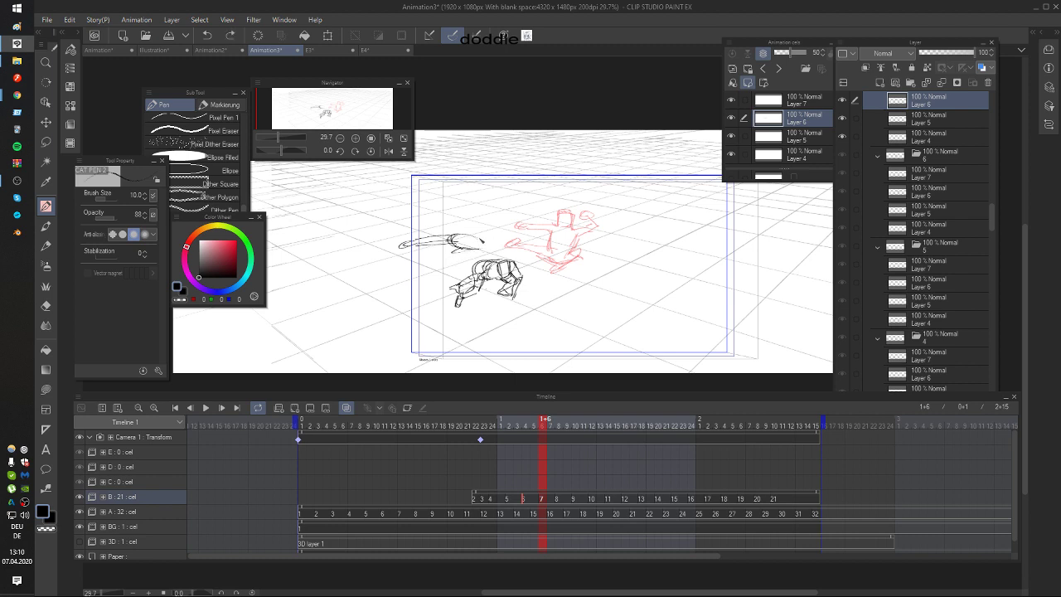
pyautogui.moveTo(481, 238); pyautogui.dragTo(469, 252)
pyautogui.press('Right')
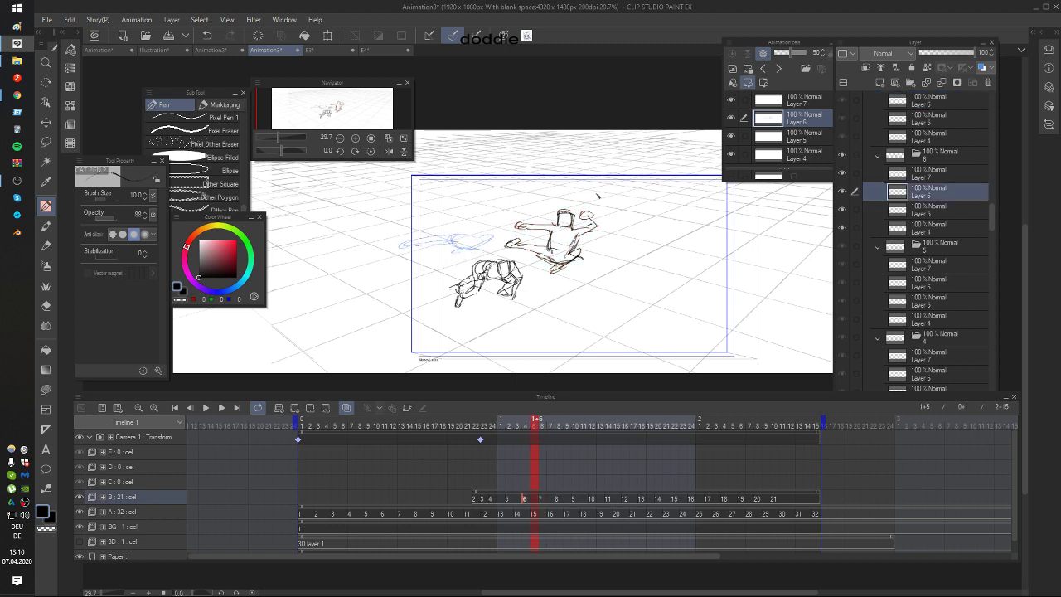
pyautogui.press('Left')
pyautogui.hotkey('ctrl', 'z')
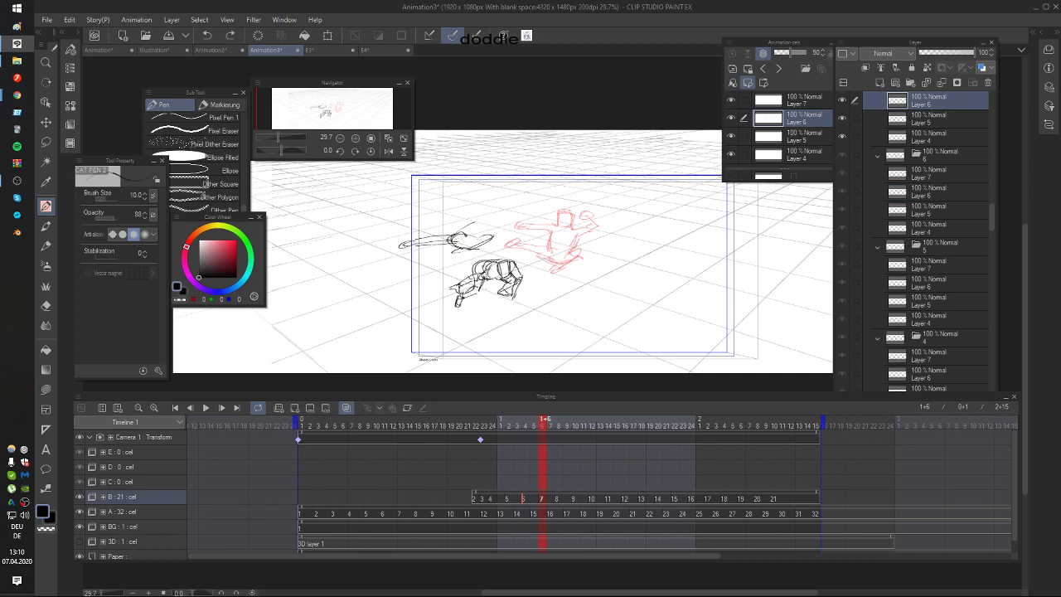
# Step: Draw the torso, head, rear arm and raised fist of the airborne figure on folder B's cel 7
pyautogui.moveTo(458, 237)
pyautogui.mouseDown()
pyautogui.moveTo(473, 221)
pyautogui.moveTo(491, 235)
pyautogui.moveTo(467, 251)
pyautogui.moveTo(452, 225)
pyautogui.moveTo(435, 233)
pyautogui.moveTo(432, 223)
pyautogui.moveTo(489, 208)
pyautogui.moveTo(490, 229)
pyautogui.moveTo(503, 232)
pyautogui.mouseUp()
pyautogui.press('Left')
pyautogui.press('Right')
pyautogui.hotkey('ctrl', 'z')
pyautogui.hotkey('ctrl', 'z')
pyautogui.hotkey('ctrl', 'z')
pyautogui.moveTo(493, 230)
pyautogui.mouseDown()
pyautogui.moveTo(524, 225)
pyautogui.moveTo(513, 211)
pyautogui.mouseUp()
pyautogui.hotkey('ctrl', 'z')
pyautogui.hotkey('ctrl', 'z')
pyautogui.hotkey('ctrl', 'z')
pyautogui.press('Left')
pyautogui.press('Right')
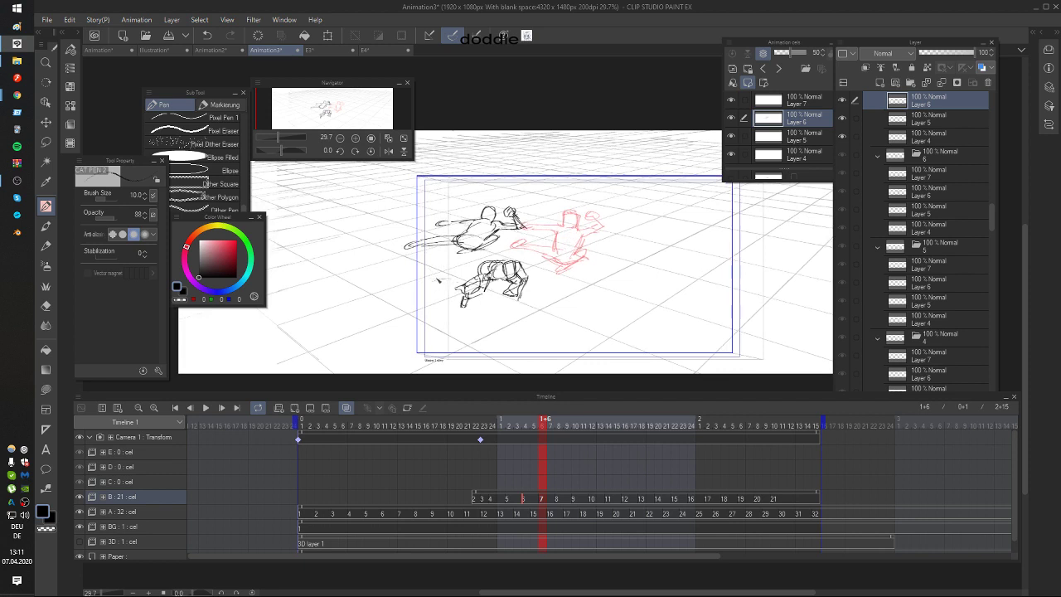
# Step: Add loose motion marks on the ground beneath the airborne figure on folder B's cels 6 and 7
pyautogui.press('Left')
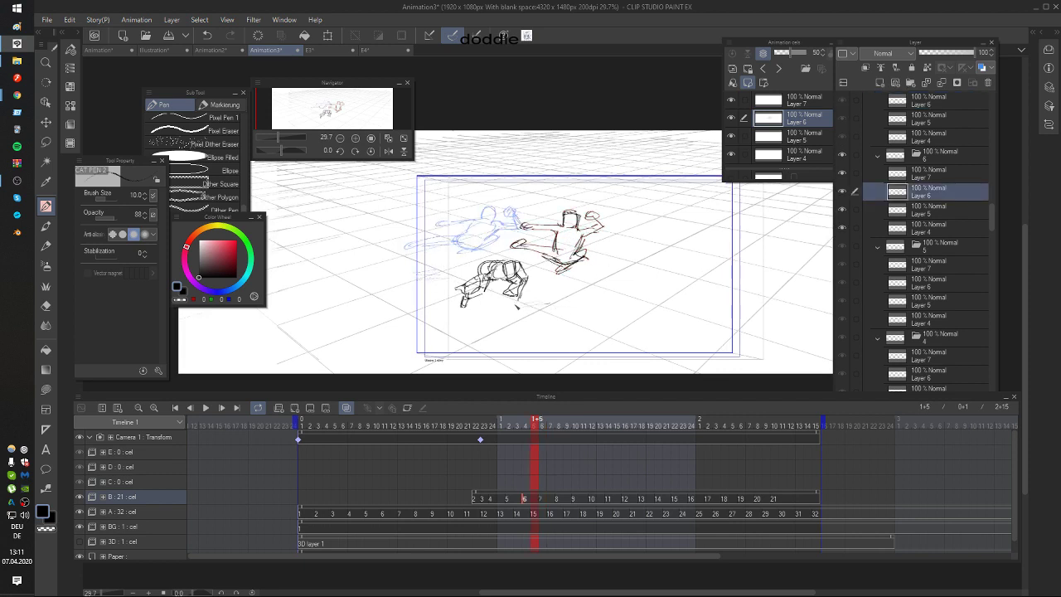
pyautogui.press('Right')
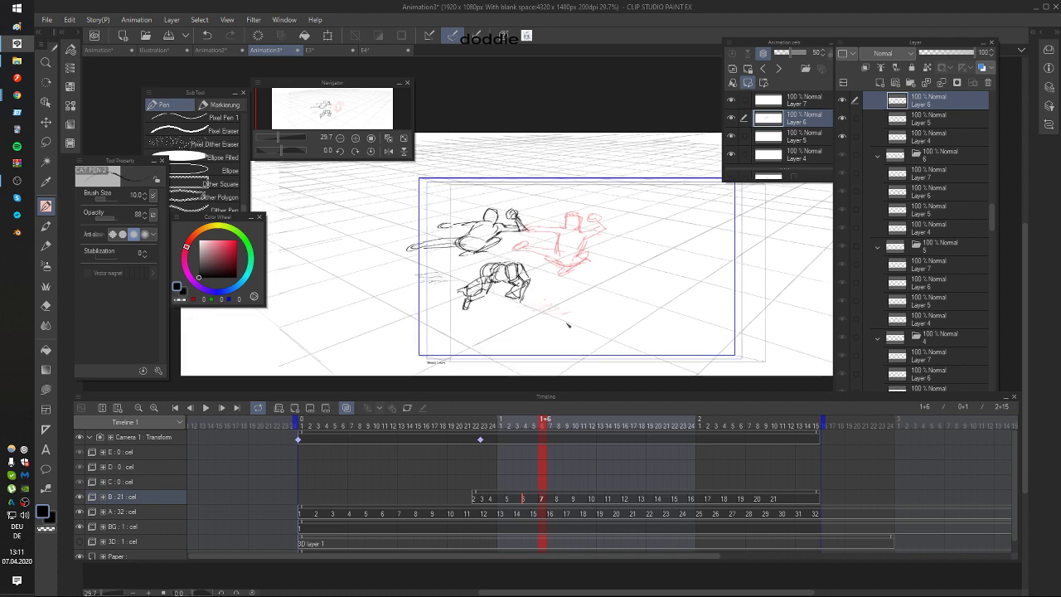
pyautogui.press('Left')
pyautogui.press('Right')
pyautogui.moveTo(455, 287); pyautogui.dragTo(443, 286)
pyautogui.press('Left')
pyautogui.press('Right')
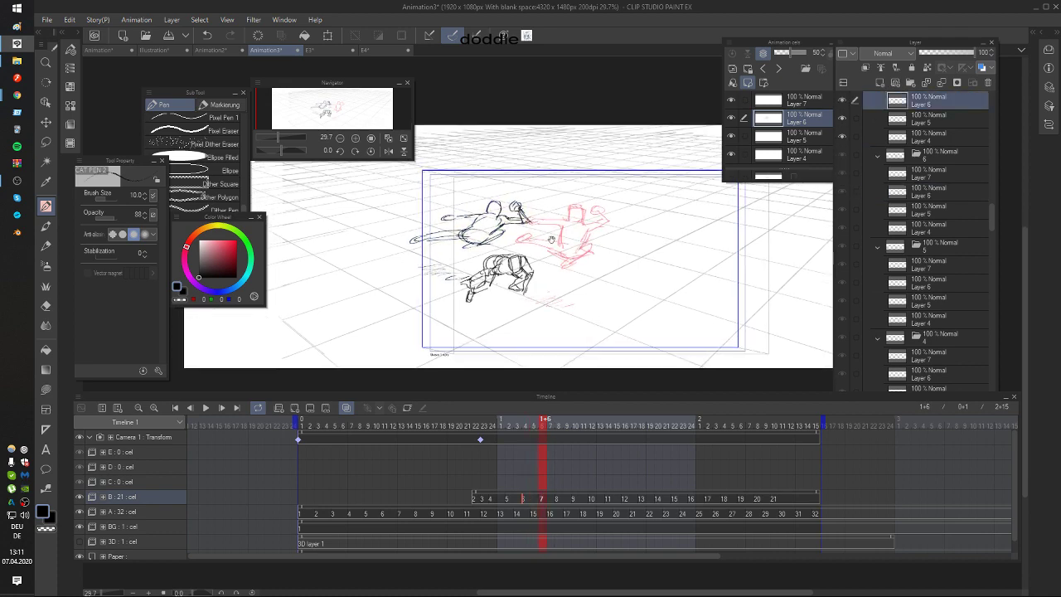
pyautogui.press('Left')
pyautogui.press('Right')
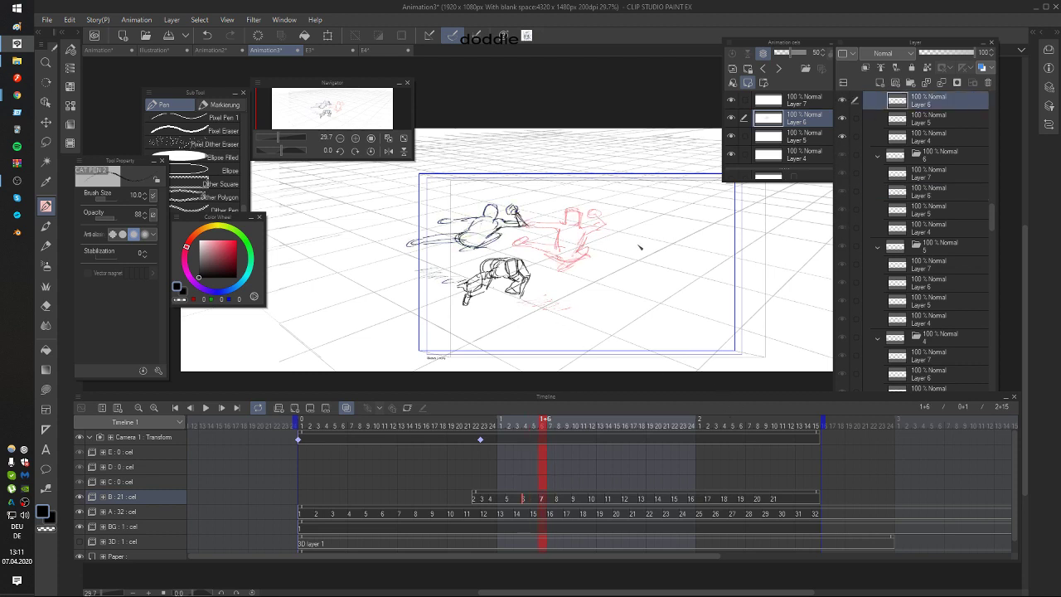
# Step: Flip through folder B's cels 6 to 8 to review the progression of the leap
pyautogui.press('Right')
pyautogui.press('Right')
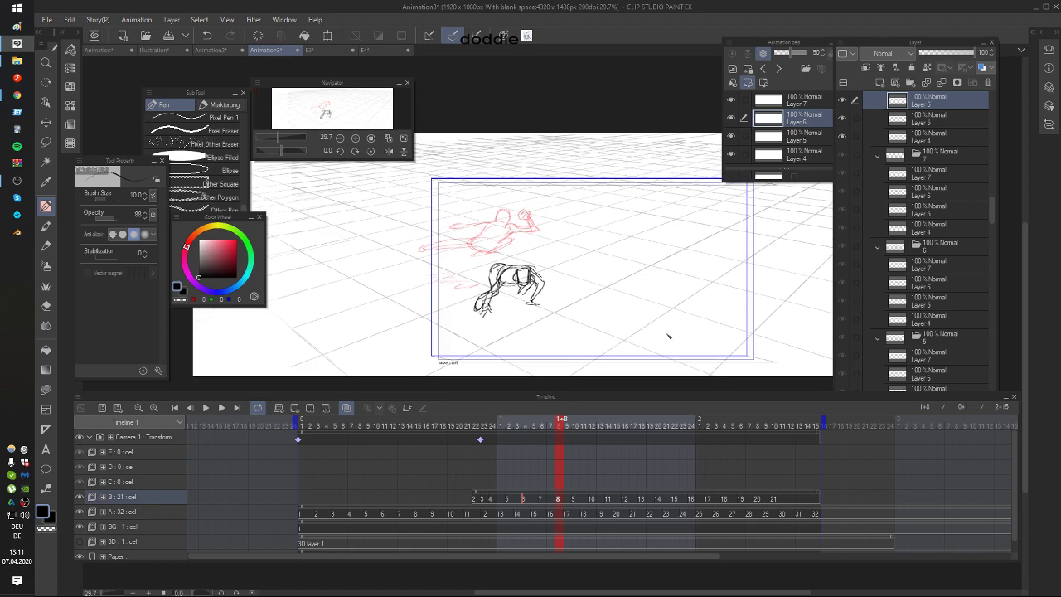
pyautogui.press('Left')
pyautogui.press('Left')
pyautogui.press('Left')
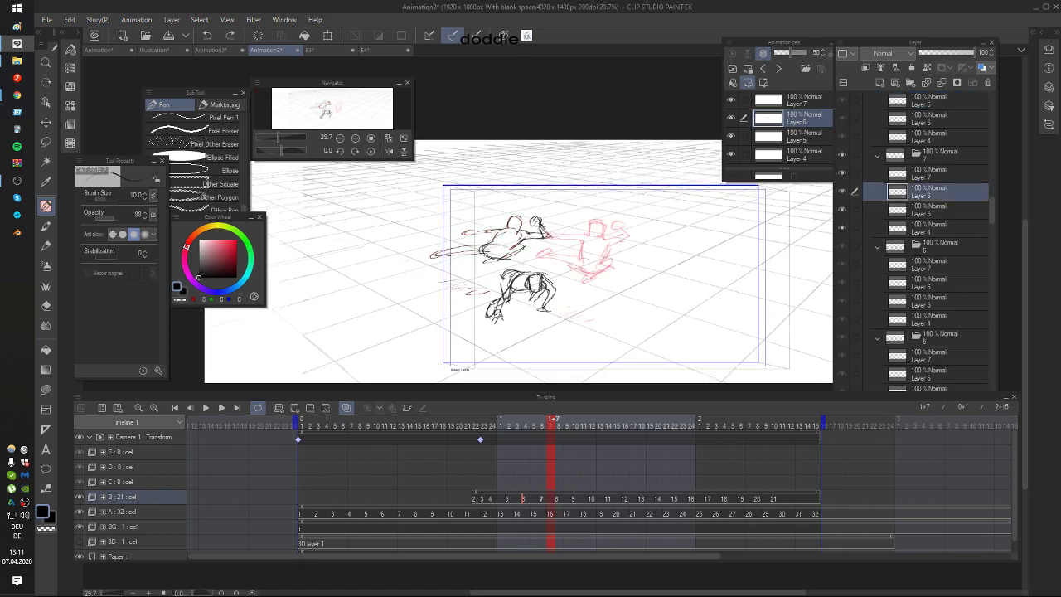
pyautogui.press('Right')
pyautogui.press('Right')
# Step: Sketch the head and forward-leaning torso of the figure on folder B's cel 8 at frame 1+8, checking it against cel 7
pyautogui.press('Right')
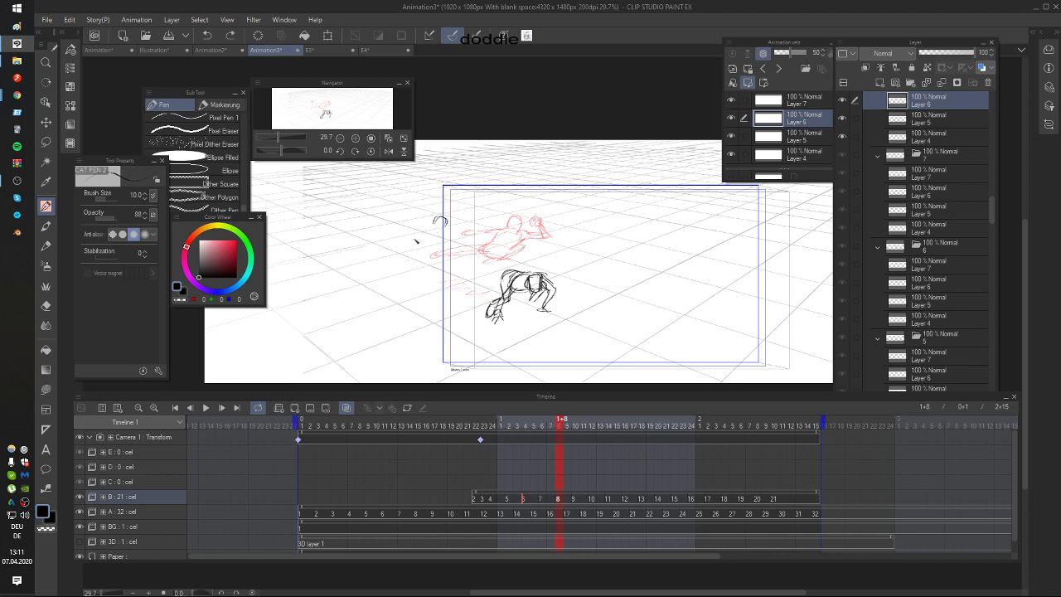
pyautogui.moveTo(405, 238)
pyautogui.mouseDown()
pyautogui.moveTo(420, 252)
pyautogui.moveTo(404, 252)
pyautogui.mouseUp()
pyautogui.press('Left')
pyautogui.press('Right')
pyautogui.hotkey('ctrl', 'z')
pyautogui.press('Left')
pyautogui.press('Right')
pyautogui.press('Left')
pyautogui.press('Right')
pyautogui.press('Left')
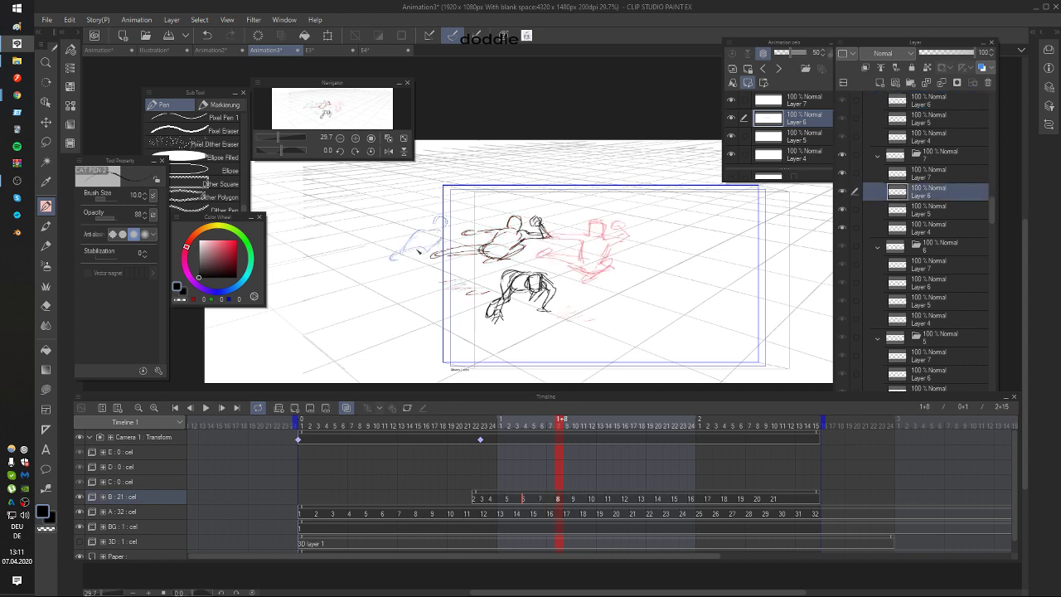
# Step: Draw the hip and extended leg with its foot on folder B's cel 8, reworking the lower-leg strokes
pyautogui.press('Right')
pyautogui.hotkey('ctrl', 'z')
pyautogui.press('Left')
pyautogui.press('Right')
pyautogui.moveTo(396, 255); pyautogui.dragTo(383, 271)
pyautogui.hotkey('ctrl', 'z')
pyautogui.hotkey('ctrl', 'z')
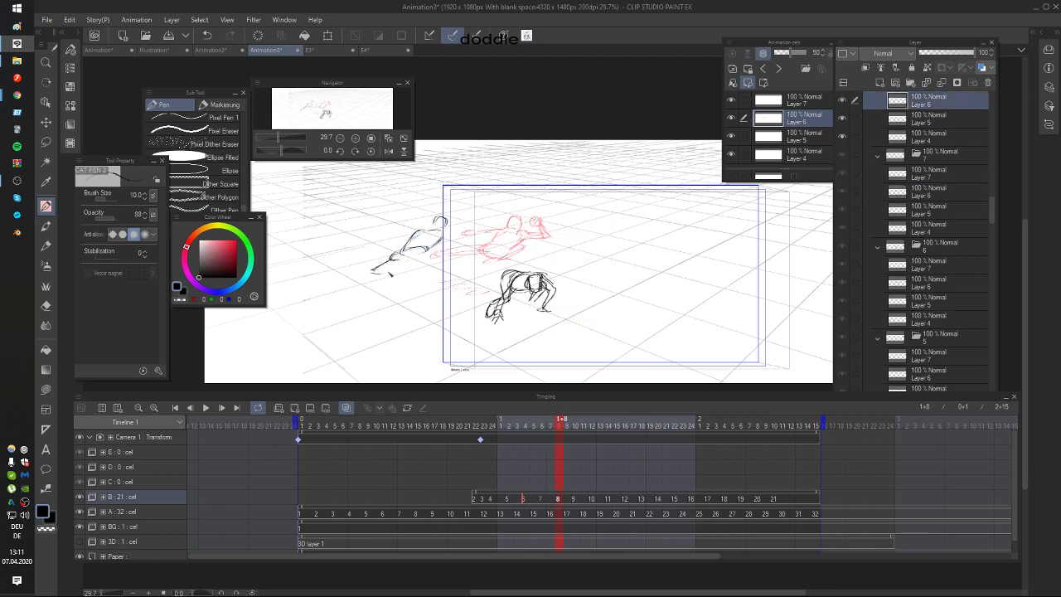
# Step: Draw the bent second leg of the figure on folder B's cel 8
pyautogui.press('Right')
pyautogui.moveTo(407, 246)
pyautogui.mouseDown()
pyautogui.moveTo(393, 264)
pyautogui.moveTo(430, 248)
pyautogui.mouseUp()
pyautogui.press('Left')
pyautogui.press('Right')
pyautogui.moveTo(418, 270); pyautogui.dragTo(433, 260)
# Step: Return to folder B's cel 6 and strengthen the ground marks below the leaping figure
pyautogui.press('Right')
pyautogui.press('Left')
pyautogui.press('Left')
pyautogui.press('Left')
pyautogui.press('Left')
pyautogui.press('Left')
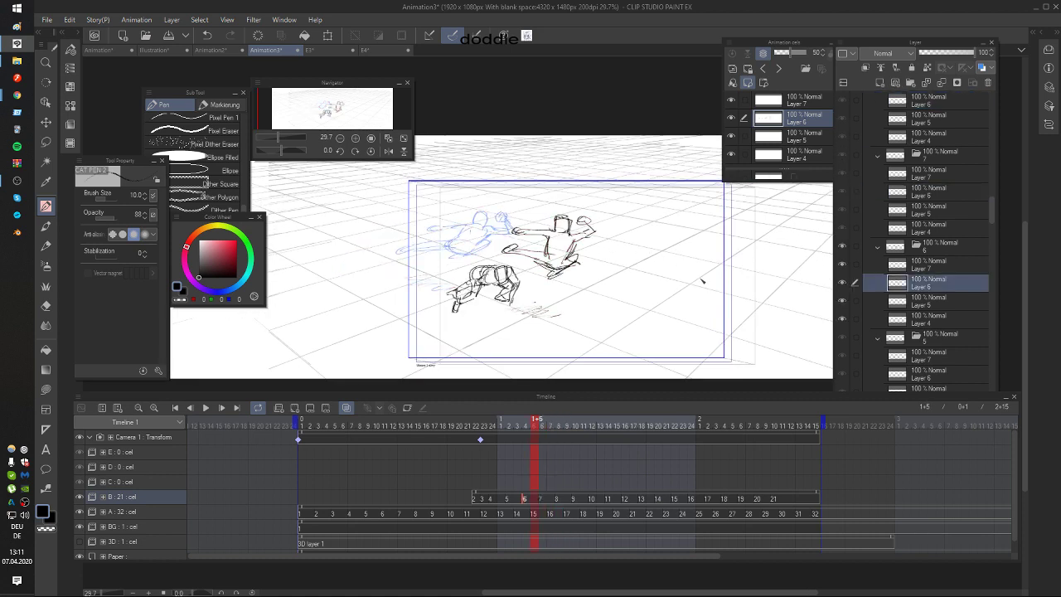
pyautogui.press('Right')
pyautogui.moveTo(707, 323); pyautogui.dragTo(689, 313)
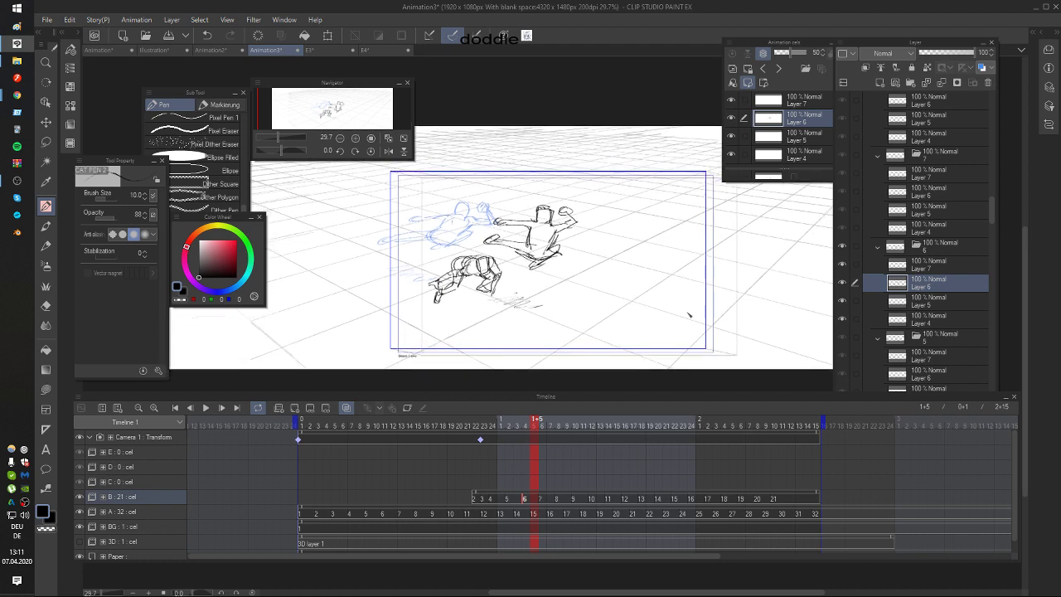
pyautogui.press('Left')
pyautogui.press('Left')
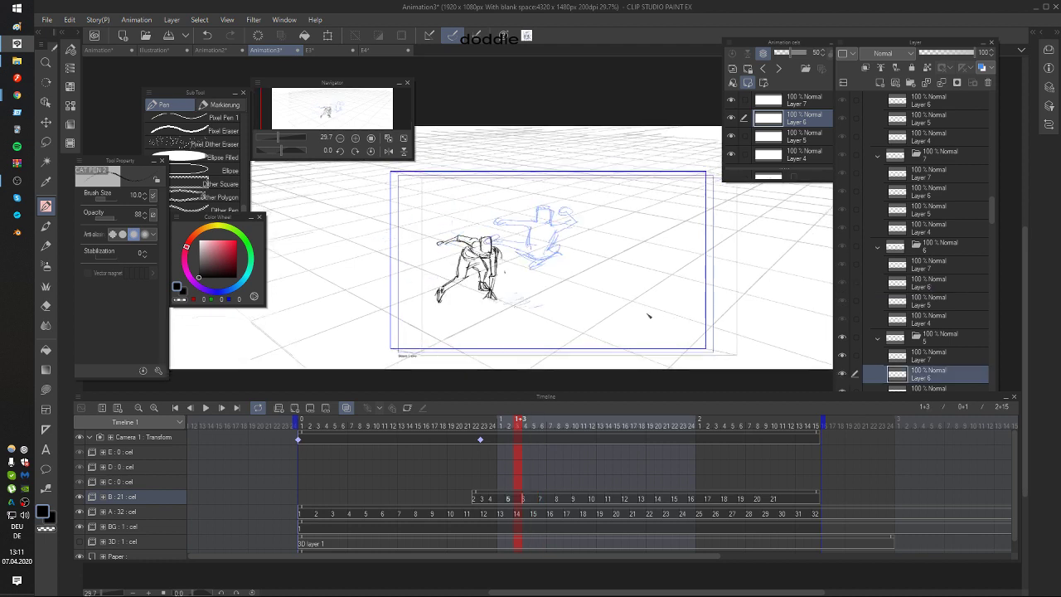
pyautogui.moveTo(669, 274); pyautogui.dragTo(663, 272)
pyautogui.hotkey('ctrl', 'z')
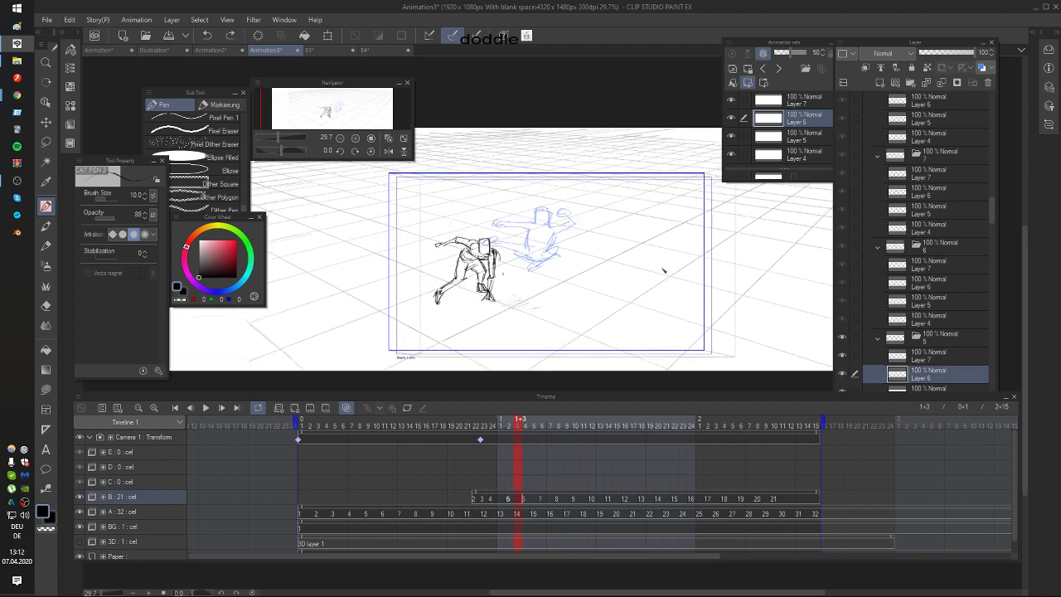
pyautogui.moveTo(579, 258); pyautogui.dragTo(738, 310)
pyautogui.hotkey('ctrl', 'z')
pyautogui.moveTo(551, 250)
pyautogui.mouseDown()
pyautogui.moveTo(788, 327)
pyautogui.moveTo(544, 252)
pyautogui.mouseUp()
pyautogui.hotkey('ctrl', 'z')
# Step: Shift the figure sketch on folder B's cel 8 slightly towards the cel 7 pose and compare it with the preceding cels
pyautogui.press('Right')
pyautogui.press('Right')
pyautogui.press('Right')
pyautogui.press('Right')
pyautogui.press('Right')
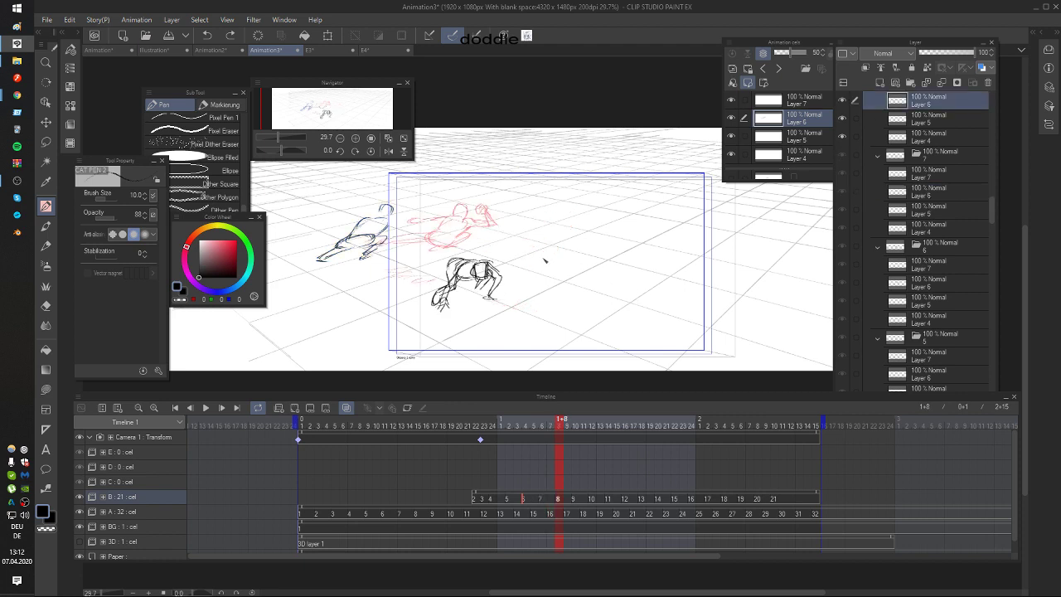
pyautogui.moveTo(531, 272); pyautogui.dragTo(534, 272)
pyautogui.press('k')
pyautogui.moveTo(421, 271); pyautogui.dragTo(433, 272)
pyautogui.press('Left')
pyautogui.press('Left')
pyautogui.press('Left')
pyautogui.press('Right')
pyautogui.press('Right')
pyautogui.press('Right')
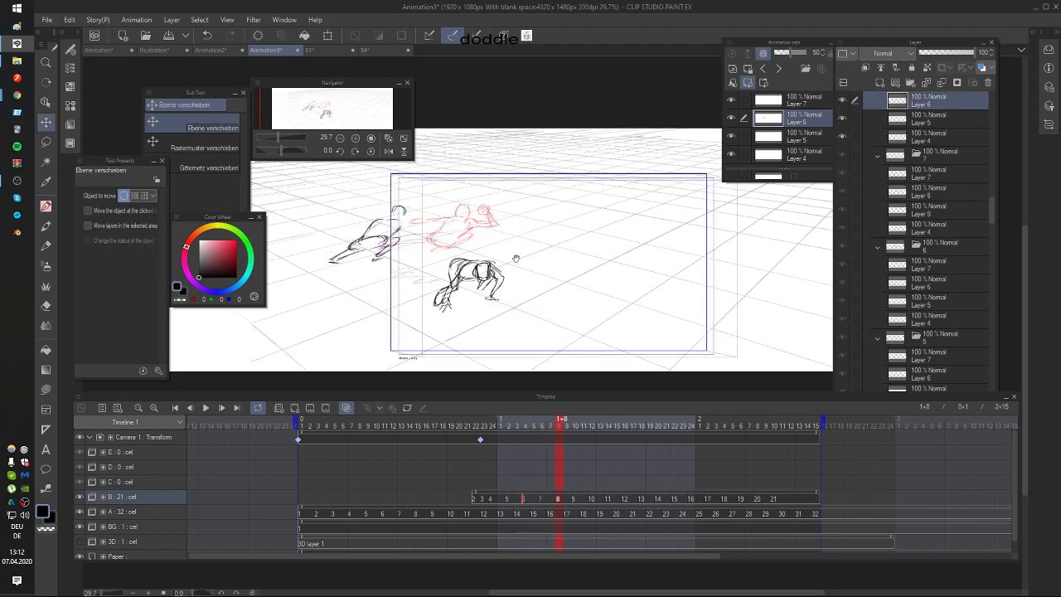
# Step: Draw the extended rear arm and reaching front arm of the figure on folder B's cel 8, comparing with neighbouring cels
pyautogui.press('p')
pyautogui.moveTo(372, 230)
pyautogui.mouseDown()
pyautogui.moveTo(364, 240)
pyautogui.moveTo(378, 253)
pyautogui.moveTo(345, 259)
pyautogui.moveTo(400, 222)
pyautogui.moveTo(385, 244)
pyautogui.moveTo(405, 237)
pyautogui.moveTo(374, 252)
pyautogui.moveTo(416, 226)
pyautogui.moveTo(432, 232)
pyautogui.moveTo(408, 223)
pyautogui.moveTo(349, 234)
pyautogui.mouseUp()
pyautogui.hotkey('ctrl', 'z')
pyautogui.hotkey('ctrl', 'z')
pyautogui.hotkey('ctrl', 'z')
pyautogui.hotkey('ctrl', 'z')
pyautogui.press('Left')
pyautogui.press('Right')
pyautogui.press('Left')
pyautogui.press('Right')
pyautogui.press('Right')
pyautogui.press('Left')
pyautogui.press('Right')
pyautogui.press('Left')
pyautogui.press('Right')
pyautogui.press('Left')
# Step: Redraw the shoulder line and both outstretched arms of the figure on folder B's cel 8 after undoing the first strokes
pyautogui.moveTo(357, 230)
pyautogui.mouseDown()
pyautogui.moveTo(345, 236)
pyautogui.moveTo(350, 222)
pyautogui.moveTo(338, 219)
pyautogui.moveTo(360, 231)
pyautogui.mouseUp()
pyautogui.hotkey('ctrl', 'z')
pyautogui.hotkey('ctrl', 'z')
pyautogui.hotkey('ctrl', 'z')
pyautogui.hotkey('ctrl', 'z')
pyautogui.moveTo(375, 224); pyautogui.dragTo(358, 229)
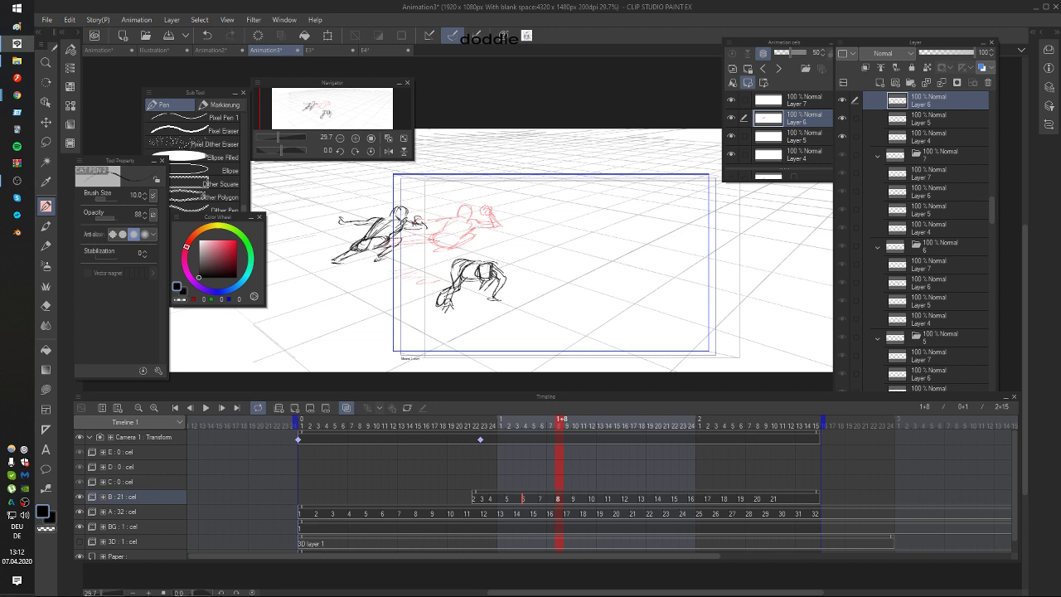
# Step: Clean up the overlapping lines at the hips of cel 8's figure and draw a rounded pelvis
pyautogui.press('e')
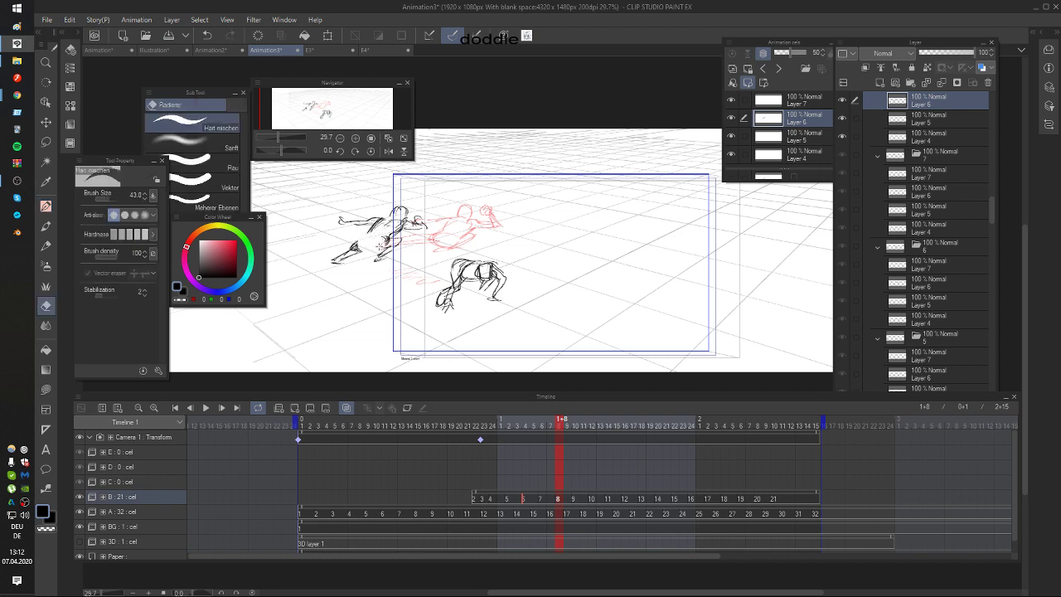
pyautogui.press('p')
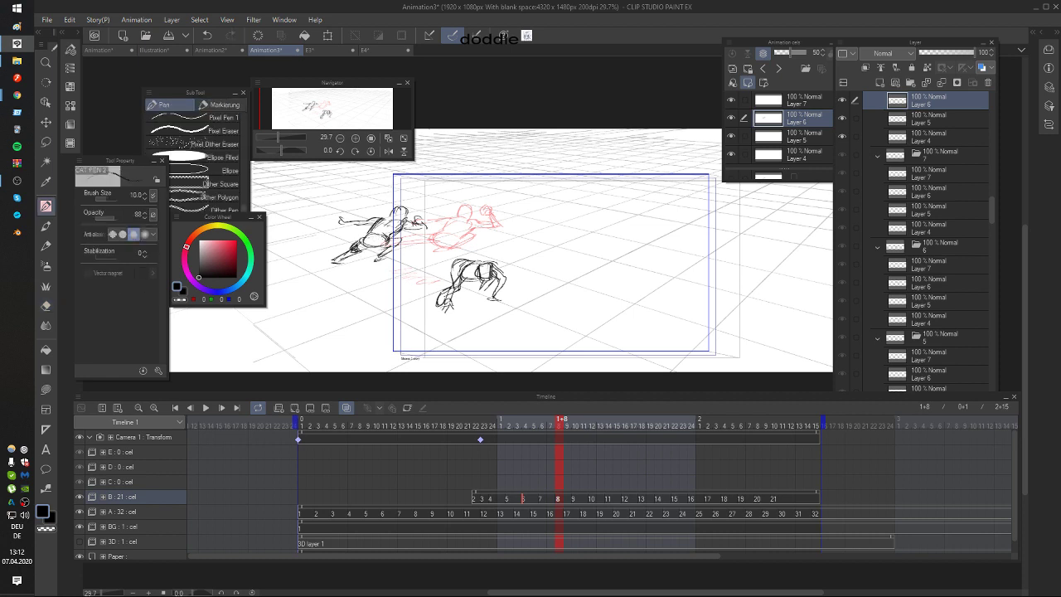
pyautogui.press('e')
pyautogui.moveTo(359, 242); pyautogui.dragTo(351, 251)
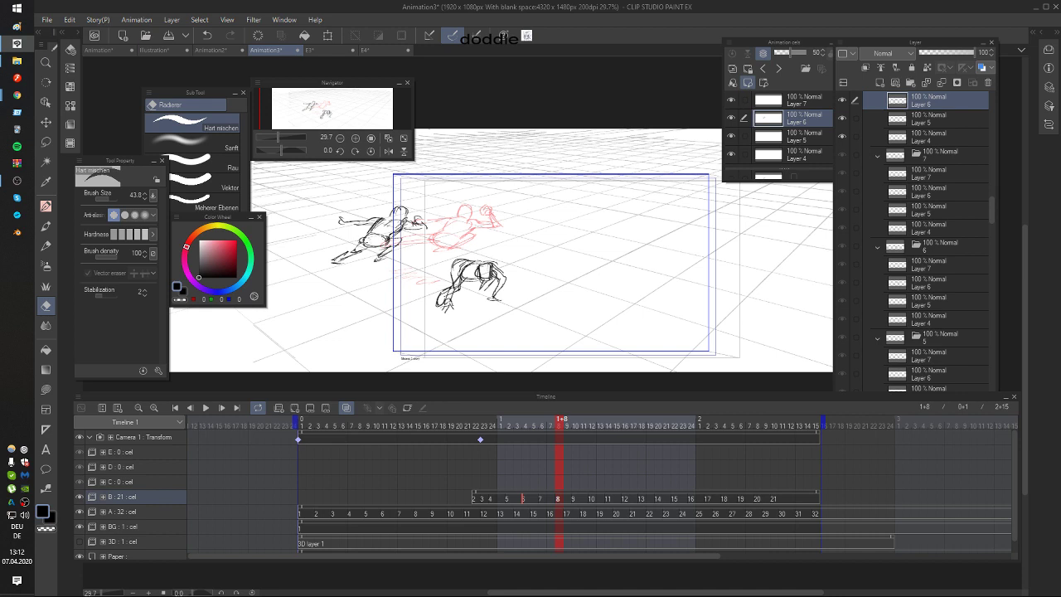
pyautogui.press('p')
# Step: Compare cel 8 with cel 7 and sketch hatched ground marks below the figure on cel 8
pyautogui.press('Left')
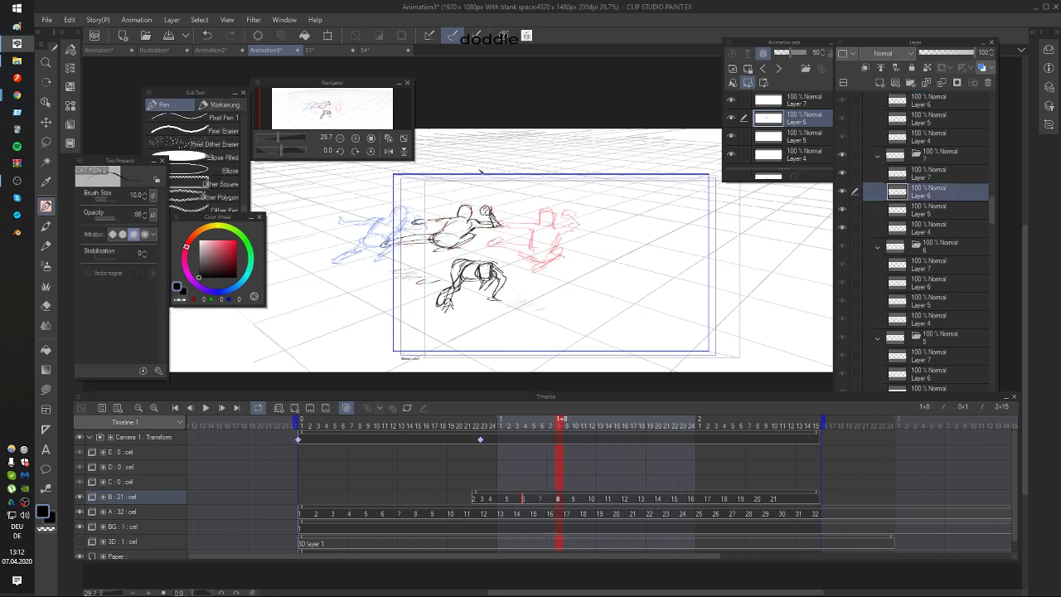
pyautogui.press('Right')
pyautogui.press('Left')
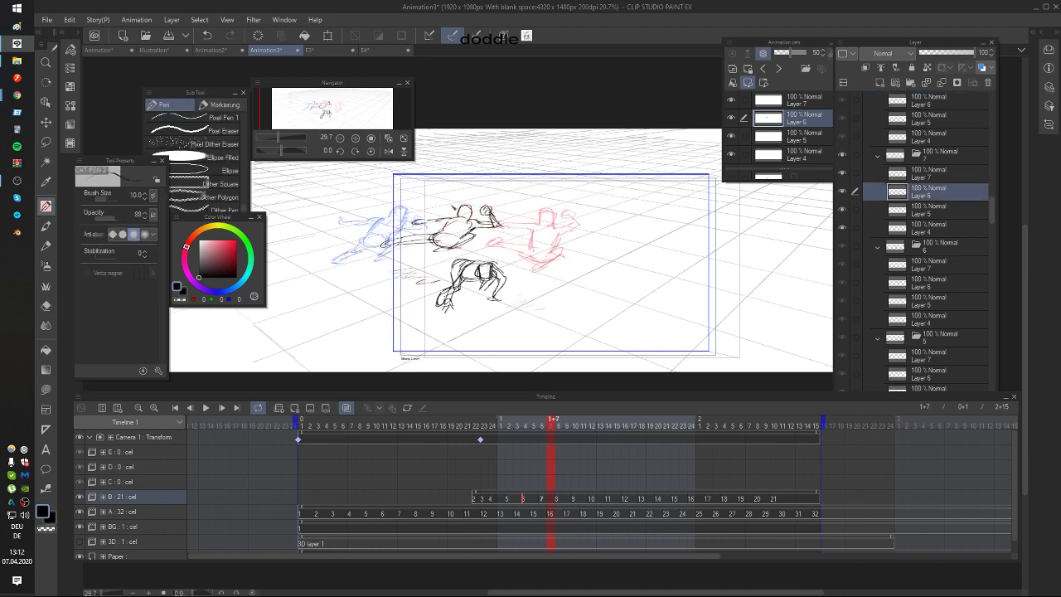
pyautogui.press('Right')
pyautogui.press('Right')
pyautogui.moveTo(378, 265)
pyautogui.mouseDown()
pyautogui.moveTo(346, 265)
pyautogui.moveTo(388, 264)
pyautogui.mouseUp()
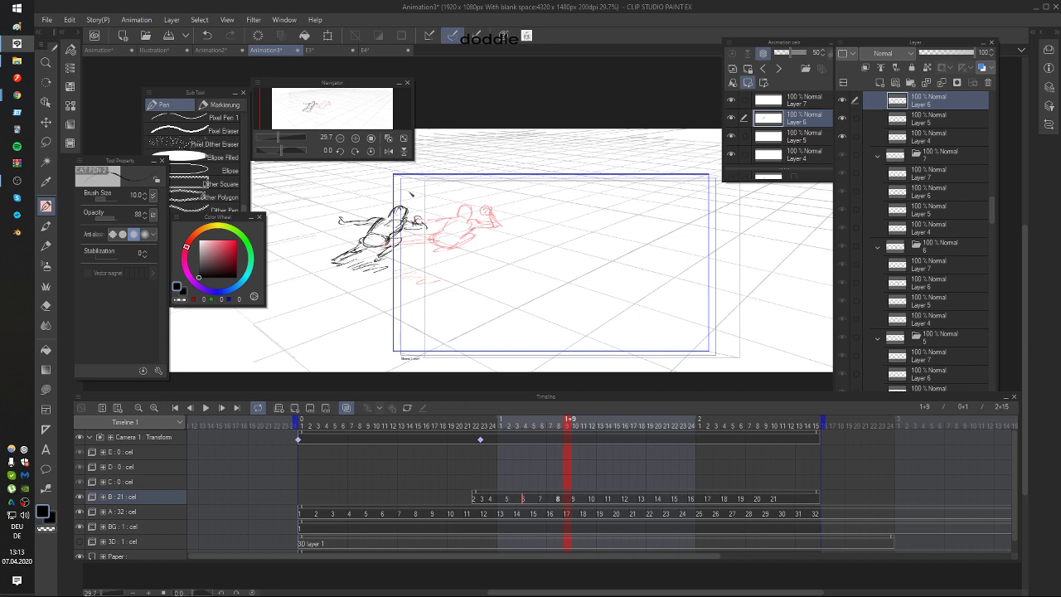
# Step: Erase and redraw the head of the figure on cel 8, checking it against the neighbouring cel
pyautogui.press('e')
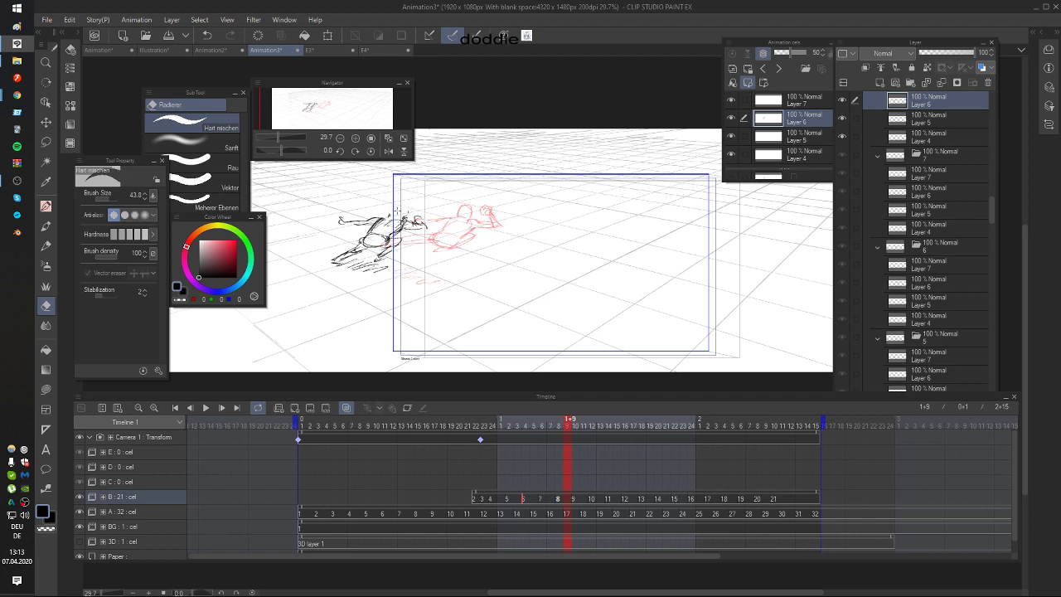
pyautogui.moveTo(384, 218)
pyautogui.mouseDown()
pyautogui.moveTo(372, 229)
pyautogui.moveTo(405, 207)
pyautogui.moveTo(412, 222)
pyautogui.moveTo(401, 223)
pyautogui.mouseUp()
pyautogui.press('p')
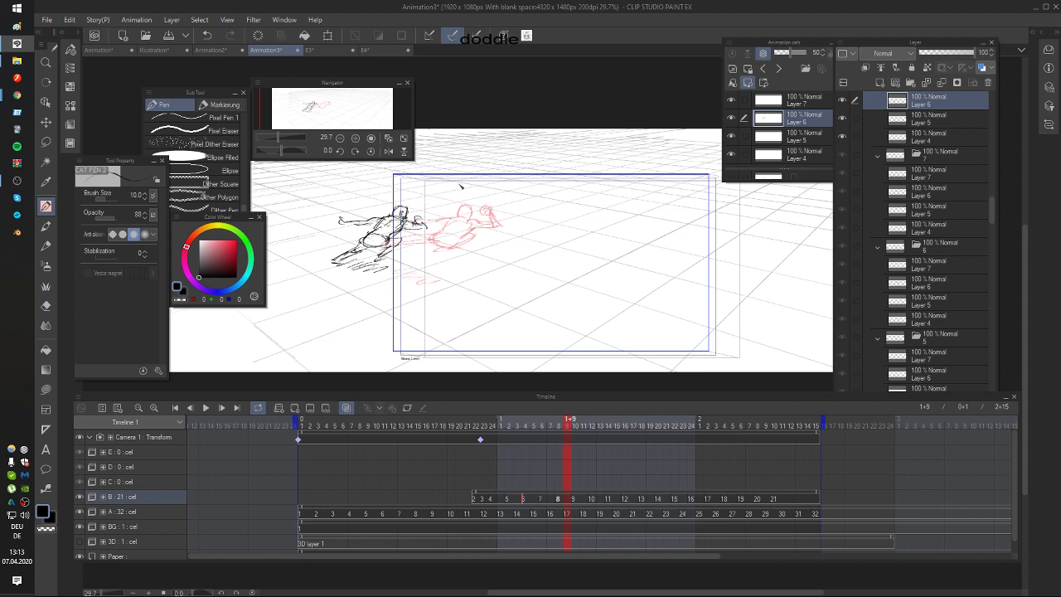
pyautogui.press('Left')
pyautogui.press('Left')
pyautogui.press('Right')
pyautogui.press('Right')
# Step: Draw the hips and both legs of the figure on folder B's cel 9, comparing the pose with cel 8
pyautogui.press('Right')
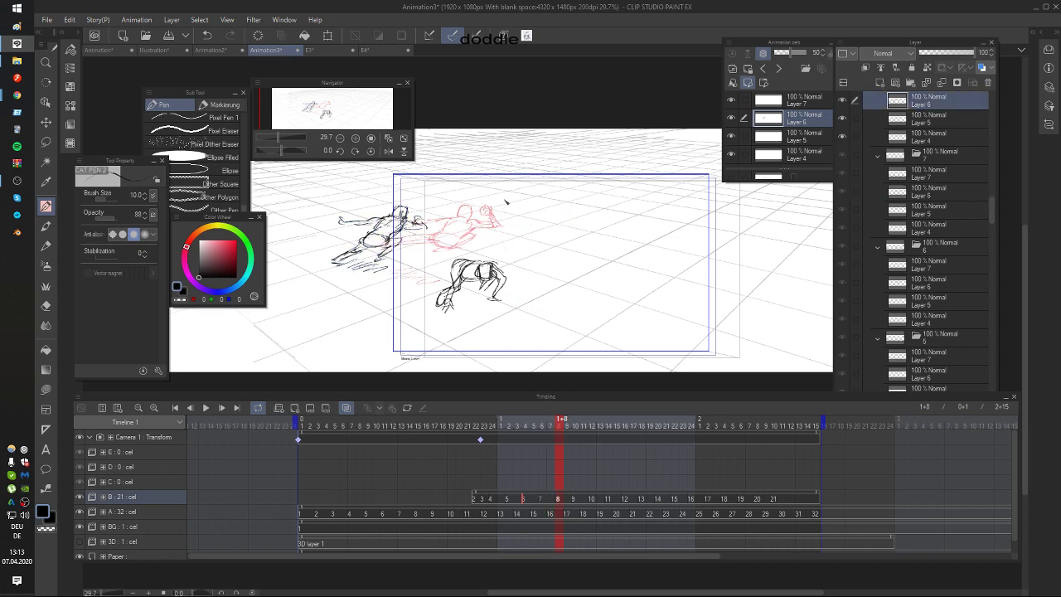
pyautogui.moveTo(360, 232)
pyautogui.mouseDown()
pyautogui.moveTo(347, 241)
pyautogui.moveTo(418, 243)
pyautogui.moveTo(350, 249)
pyautogui.moveTo(418, 243)
pyautogui.moveTo(401, 259)
pyautogui.moveTo(387, 229)
pyautogui.moveTo(398, 241)
pyautogui.moveTo(396, 220)
pyautogui.mouseUp()
pyautogui.press('Left')
pyautogui.press('Right')
pyautogui.press('Left')
pyautogui.press('Right')
pyautogui.hotkey('ctrl', 'z')
pyautogui.hotkey('ctrl', 'z')
pyautogui.press('Left')
pyautogui.press('Right')
pyautogui.press('Left')
pyautogui.press('Right')
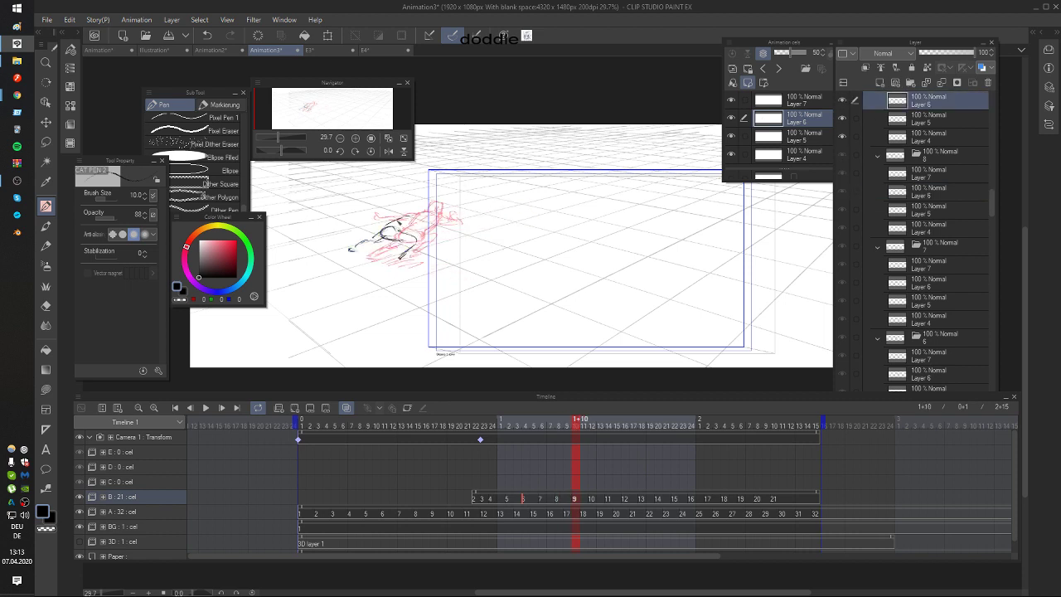
# Step: Sketch the torso and trailing rear arm of the figure on cel 9, undoing weak strokes and comparing with cel 8
pyautogui.moveTo(376, 204)
pyautogui.mouseDown()
pyautogui.moveTo(435, 231)
pyautogui.moveTo(446, 221)
pyautogui.moveTo(448, 232)
pyautogui.mouseUp()
pyautogui.press('Left')
pyautogui.press('Right')
pyautogui.press('Left')
pyautogui.press('Right')
pyautogui.press('Left')
pyautogui.press('Right')
pyautogui.hotkey('ctrl', 'z')
pyautogui.hotkey('ctrl', 'z')
pyautogui.hotkey('ctrl', 'z')
pyautogui.press('Left')
pyautogui.press('Right')
# Step: Draw the reaching front arm and the head of the figure on cel 9
pyautogui.moveTo(422, 224); pyautogui.dragTo(403, 236)
pyautogui.press('Left')
pyautogui.press('Right')
pyautogui.moveTo(514, 237); pyautogui.dragTo(559, 242)
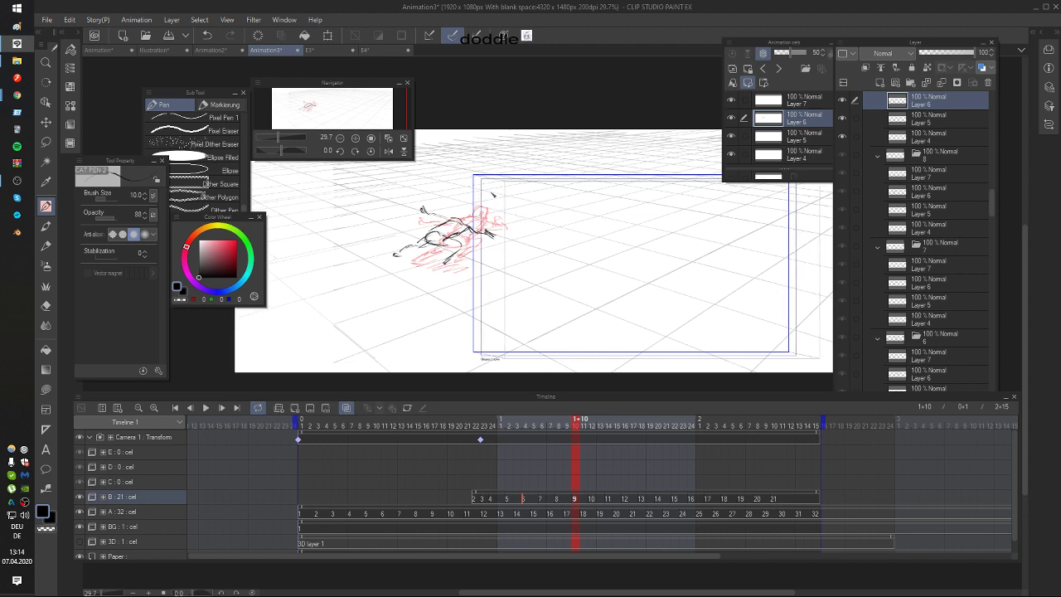
pyautogui.press('Left')
pyautogui.press('Right')
pyautogui.moveTo(473, 220)
pyautogui.mouseDown()
pyautogui.moveTo(459, 214)
pyautogui.moveTo(475, 227)
pyautogui.moveTo(462, 221)
pyautogui.moveTo(519, 225)
pyautogui.mouseUp()
# Step: Lasso the figure on cel 9, scale it to 106%, shift it back from the cel 8 pose, rotate it slightly clockwise and deselect it
pyautogui.press('m')
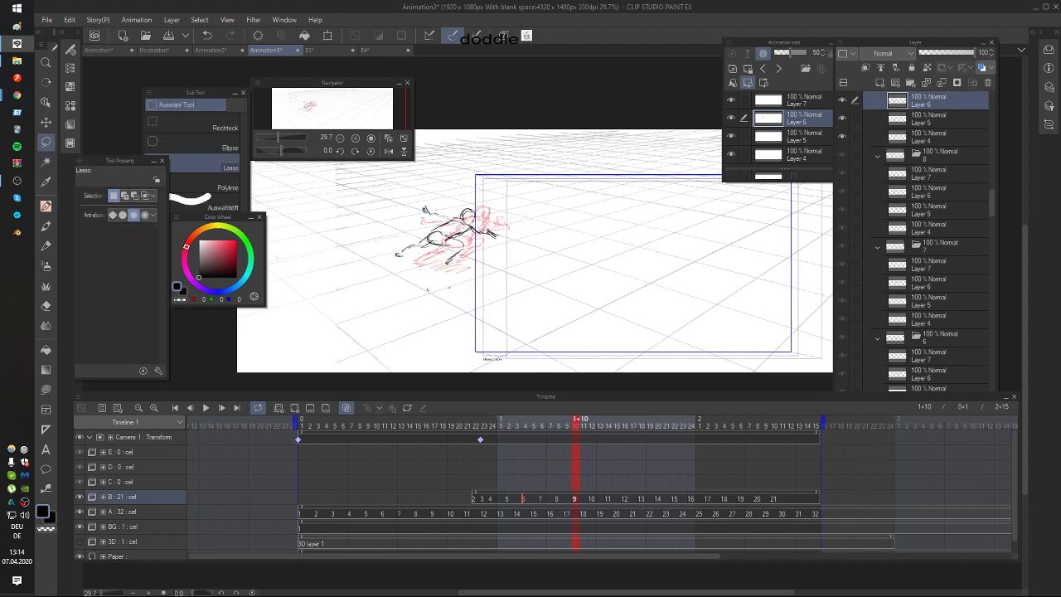
pyautogui.moveTo(430, 289)
pyautogui.mouseDown()
pyautogui.moveTo(399, 259)
pyautogui.moveTo(452, 285)
pyautogui.moveTo(418, 190)
pyautogui.moveTo(474, 284)
pyautogui.mouseUp()
pyautogui.click(503, 305)
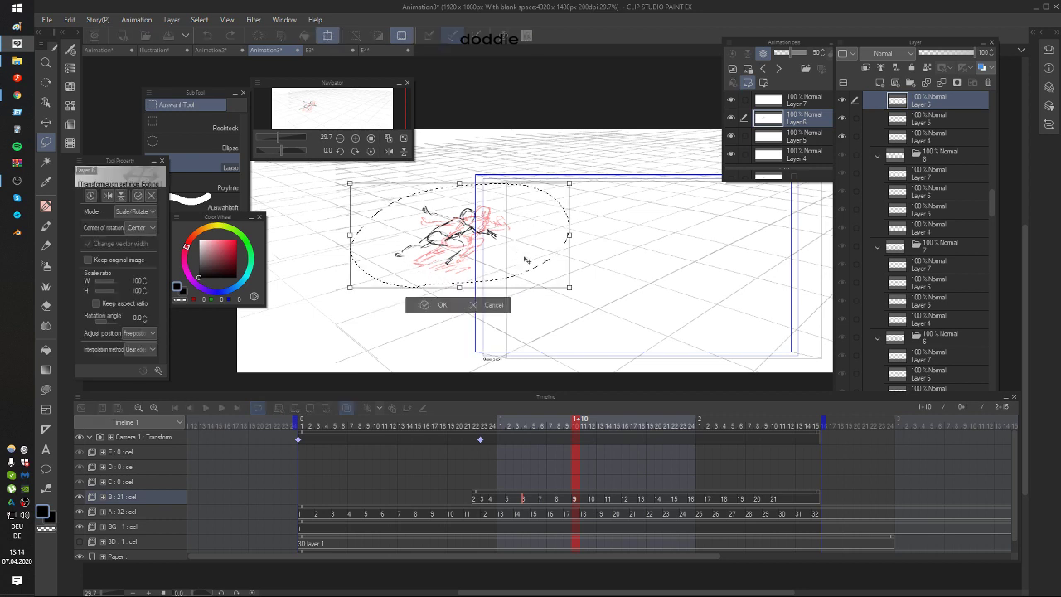
pyautogui.moveTo(579, 287); pyautogui.dragTo(582, 302)
pyautogui.moveTo(479, 273); pyautogui.dragTo(461, 264)
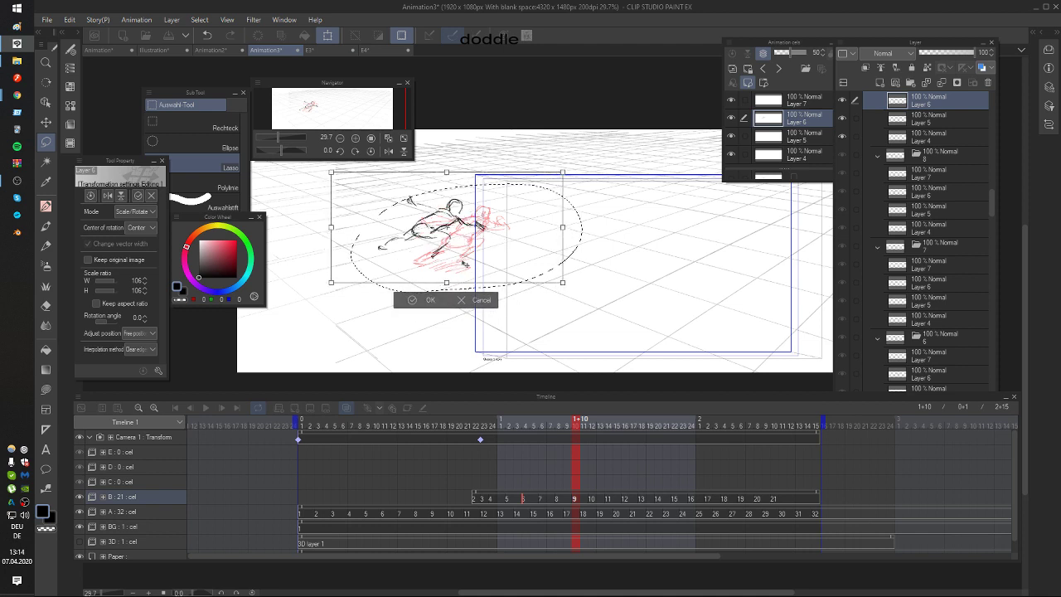
pyautogui.moveTo(587, 196); pyautogui.dragTo(613, 216)
pyautogui.click(429, 312)
pyautogui.hotkey('ctrl', 'd')
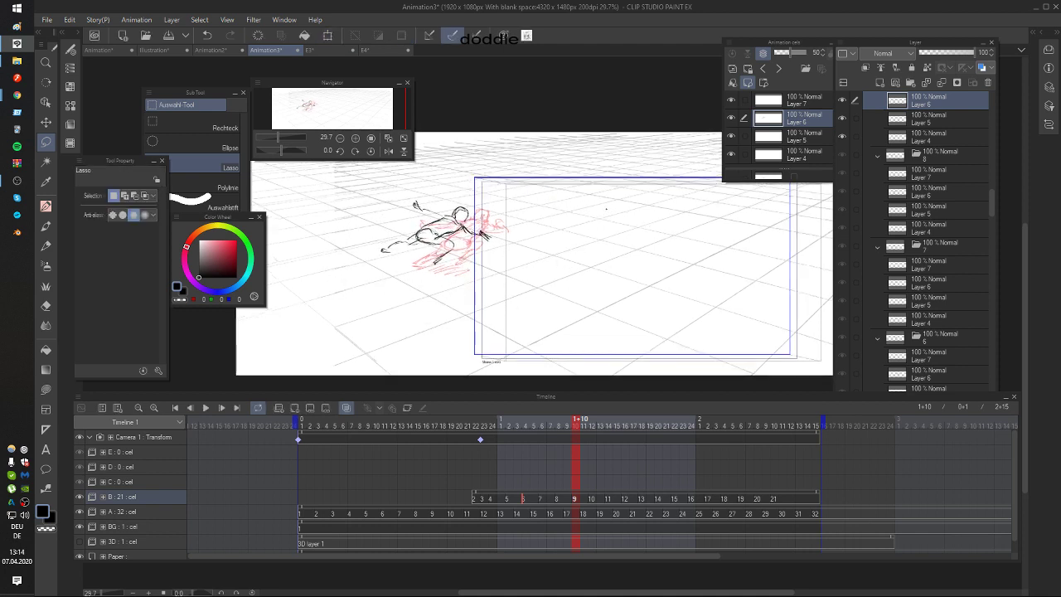
# Step: Add hatched ground marks beneath the figure on cel 9 and complete its front lower leg and foot
pyautogui.press('p')
pyautogui.press('Left')
pyautogui.press('Left')
pyautogui.press('Right')
pyautogui.press('Right')
pyautogui.press('Right')
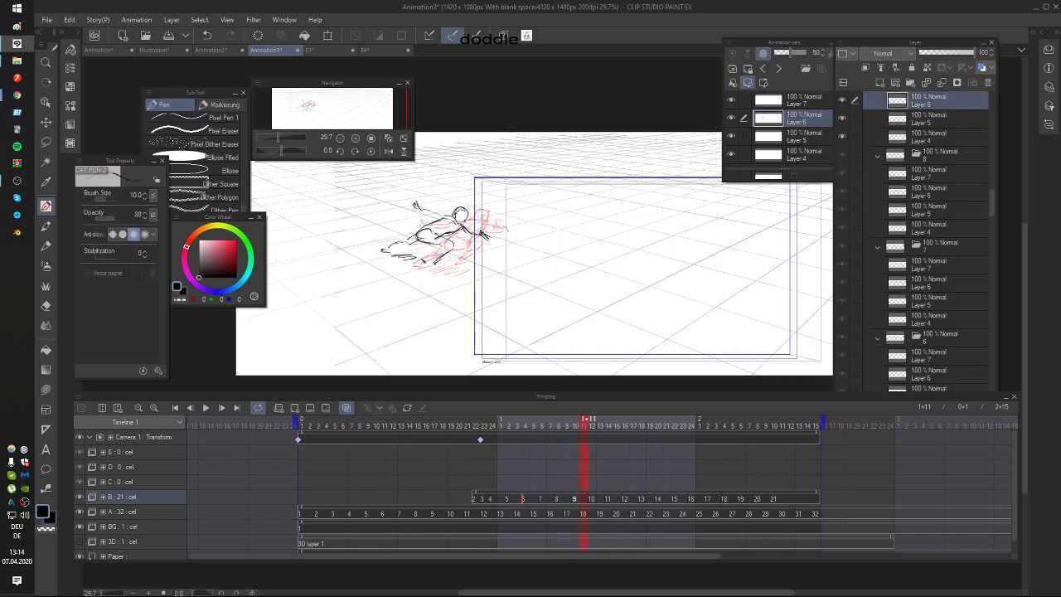
pyautogui.press('Left')
pyautogui.moveTo(436, 247)
pyautogui.mouseDown()
pyautogui.moveTo(449, 247)
pyautogui.moveTo(435, 266)
pyautogui.mouseUp()
pyautogui.press('Left')
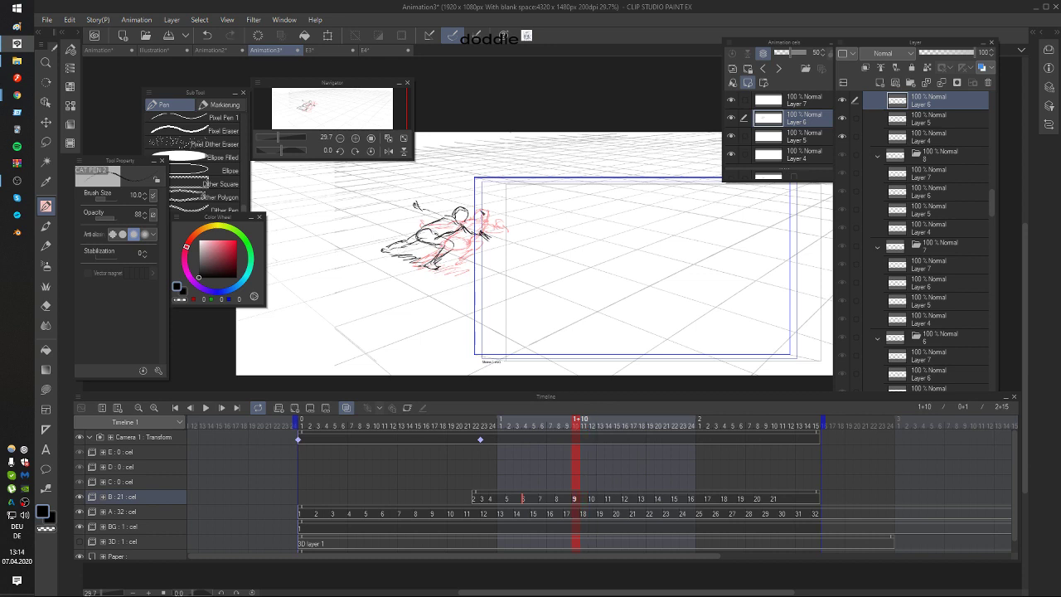
pyautogui.press('Left')
pyautogui.press('Right')
pyautogui.moveTo(426, 242)
pyautogui.mouseDown()
pyautogui.moveTo(411, 249)
pyautogui.moveTo(432, 245)
pyautogui.mouseUp()
pyautogui.press('Left')
pyautogui.press('Right')
pyautogui.hotkey('ctrl', 'z')
pyautogui.moveTo(424, 235); pyautogui.dragTo(441, 221)
pyautogui.hotkey('ctrl', 'z')
# Step: Draw the hips and supporting front leg of the rising figure on folder B's cel 10
pyautogui.press('Left')
pyautogui.press('Right')
pyautogui.press('Right')
pyautogui.press('Right')
pyautogui.moveTo(418, 229)
pyautogui.mouseDown()
pyautogui.moveTo(413, 241)
pyautogui.moveTo(439, 247)
pyautogui.moveTo(439, 271)
pyautogui.mouseUp()
pyautogui.hotkey('ctrl', 'z')
pyautogui.hotkey('ctrl', 'z')
pyautogui.press(',')
pyautogui.press('.')
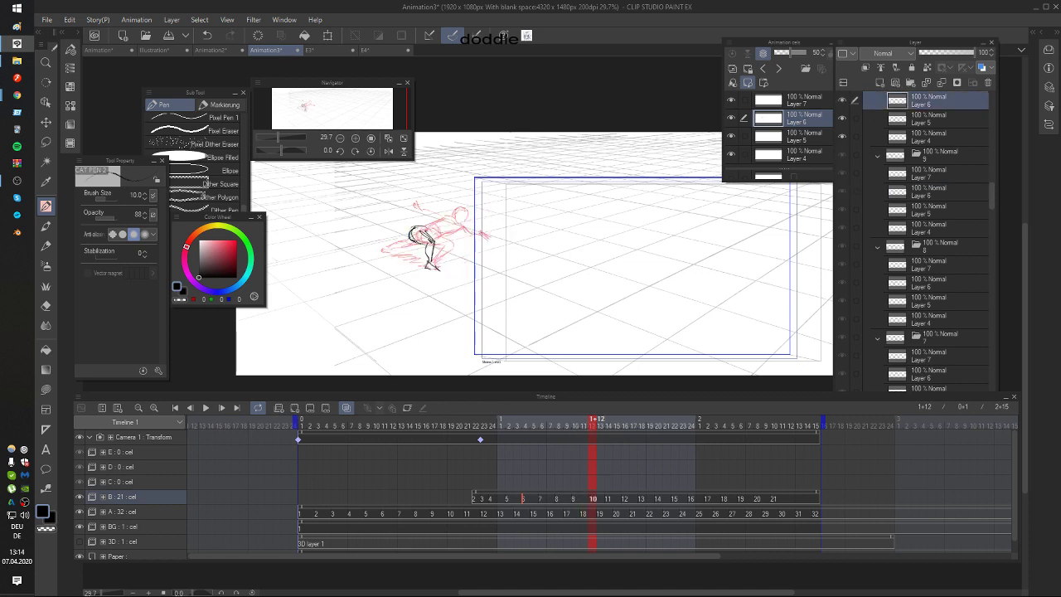
# Step: Draw the upright torso and head of the figure on cel 10, flipping to cel 9 for comparison
pyautogui.press(',')
pyautogui.press('.')
pyautogui.press(',')
pyautogui.moveTo(412, 234)
pyautogui.mouseDown()
pyautogui.moveTo(443, 199)
pyautogui.moveTo(450, 216)
pyautogui.mouseUp()
pyautogui.press('.')
pyautogui.hotkey('ctrl', 'z')
pyautogui.hotkey('ctrl', 'z')
pyautogui.press('Right')
pyautogui.press('Left')
pyautogui.press(',')
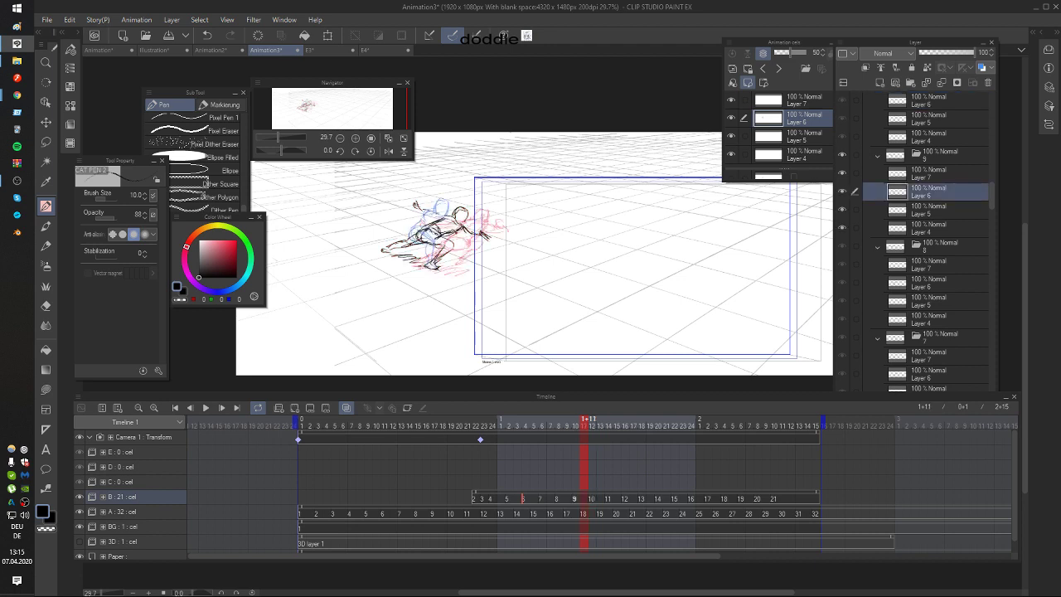
pyautogui.press('.')
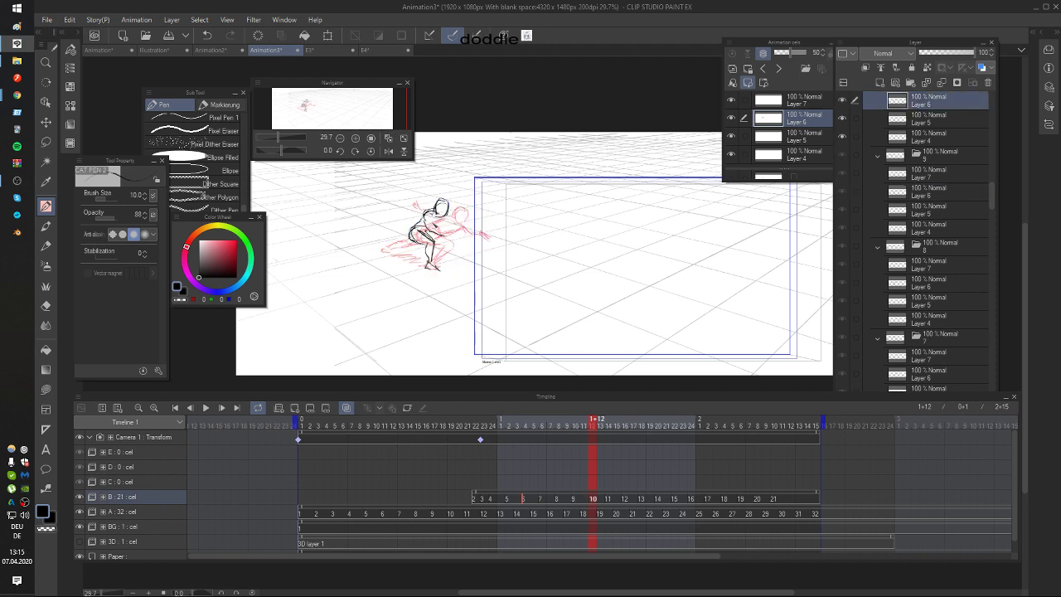
# Step: Draw the bent front arm of the figure on cel 10, checking it against cel 9
pyautogui.press(',')
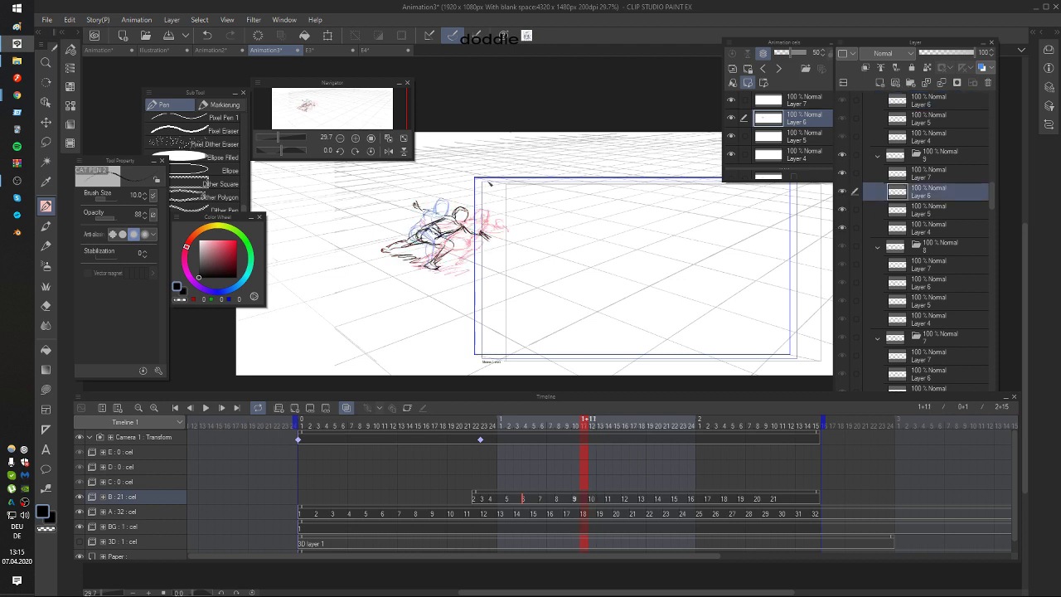
pyautogui.press('.')
pyautogui.press(',')
pyautogui.press('.')
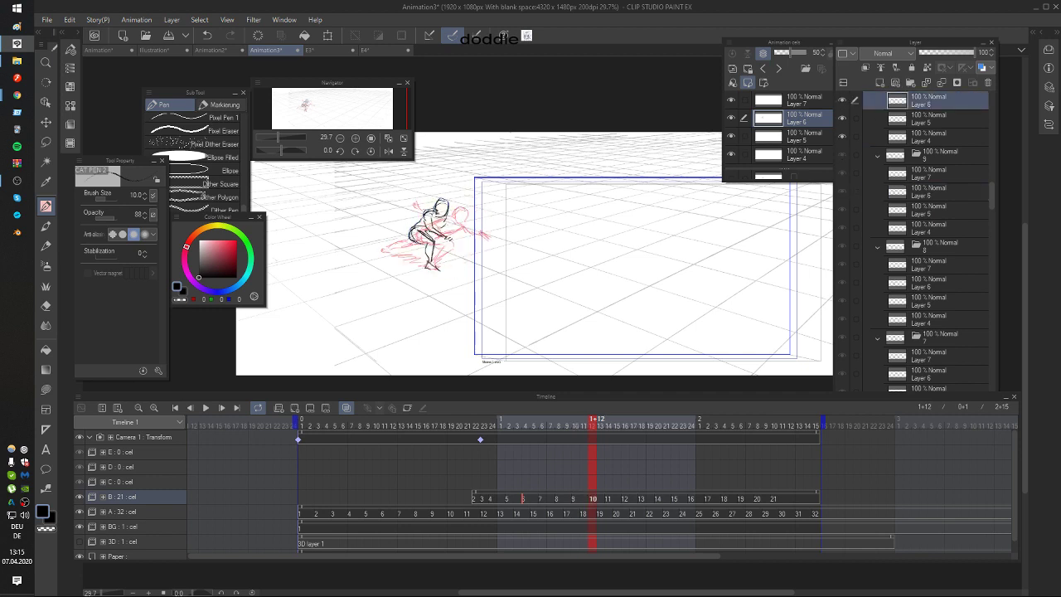
# Step: Refine the arms of the figure on cel 10 and draw its bent trailing leg
pyautogui.hotkey('ctrl', 'z')
pyautogui.press('Left')
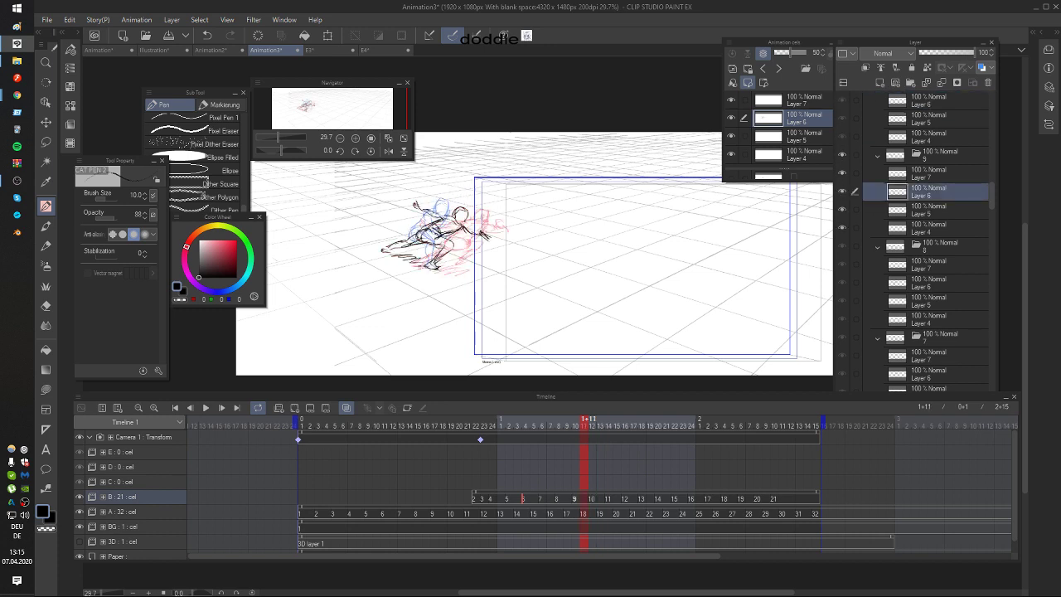
pyautogui.press('.')
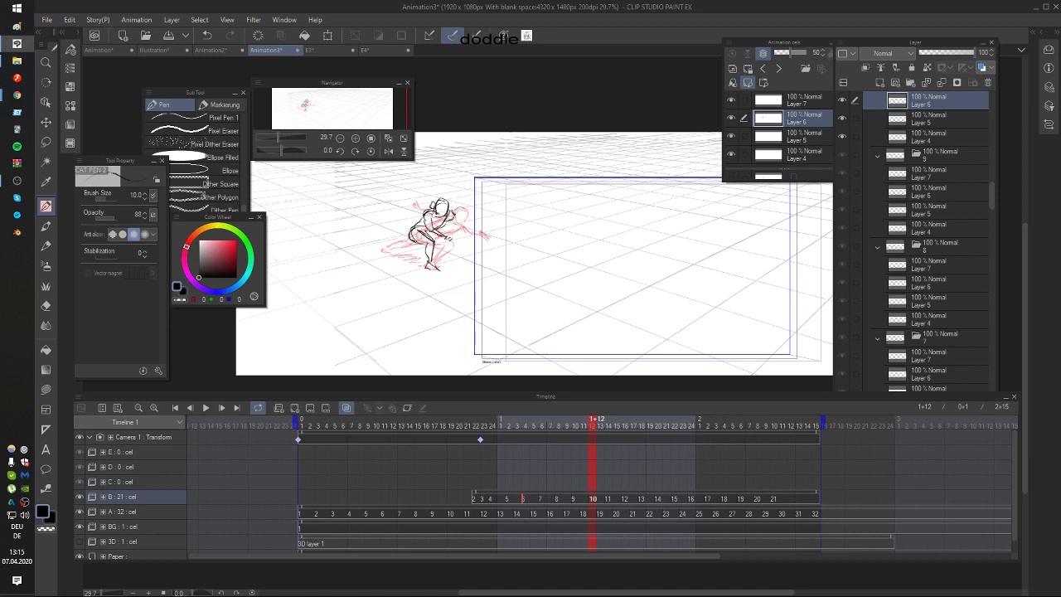
pyautogui.press(',')
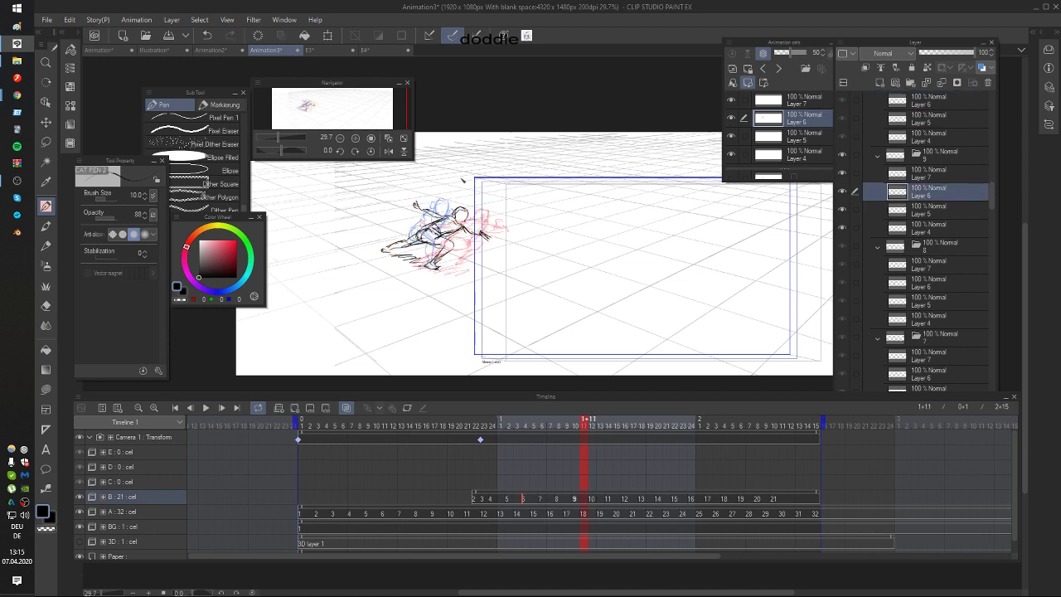
pyautogui.press('.')
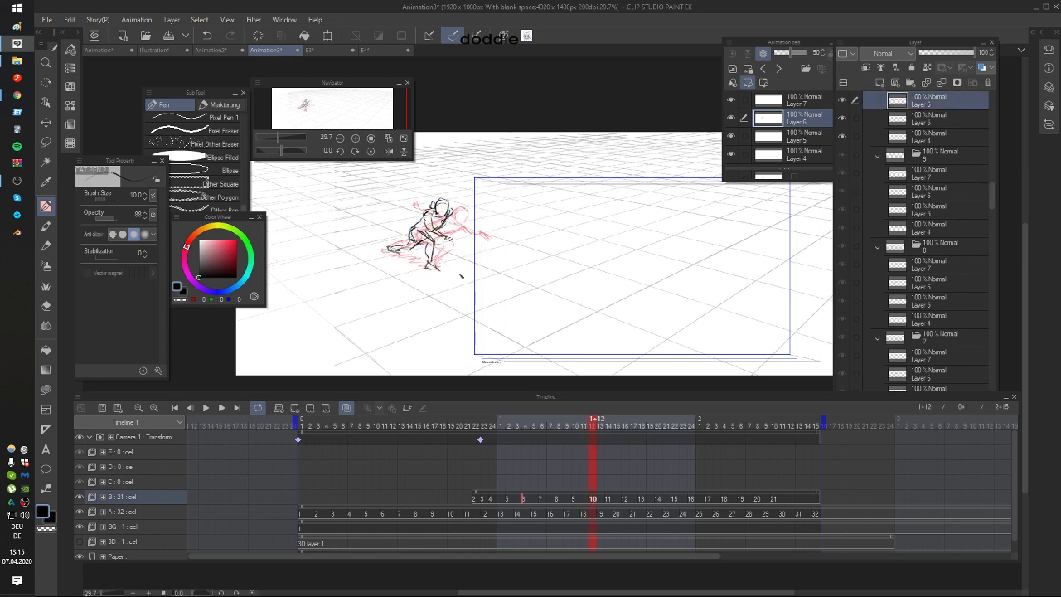
# Step: Shift the figure sketch on cel 10 slightly back from the cel 9 pose and compare it with the neighbouring cels
pyautogui.press('k')
pyautogui.moveTo(466, 282); pyautogui.dragTo(459, 283)
pyautogui.press('Left')
pyautogui.press('Left')
pyautogui.press('Left')
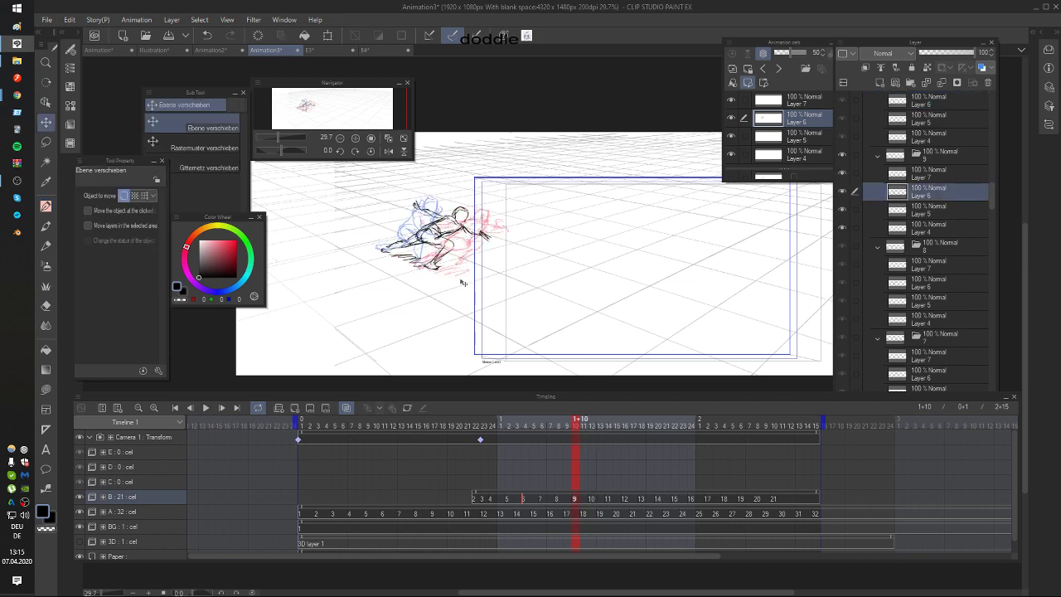
pyautogui.press('Right')
pyautogui.press('Right')
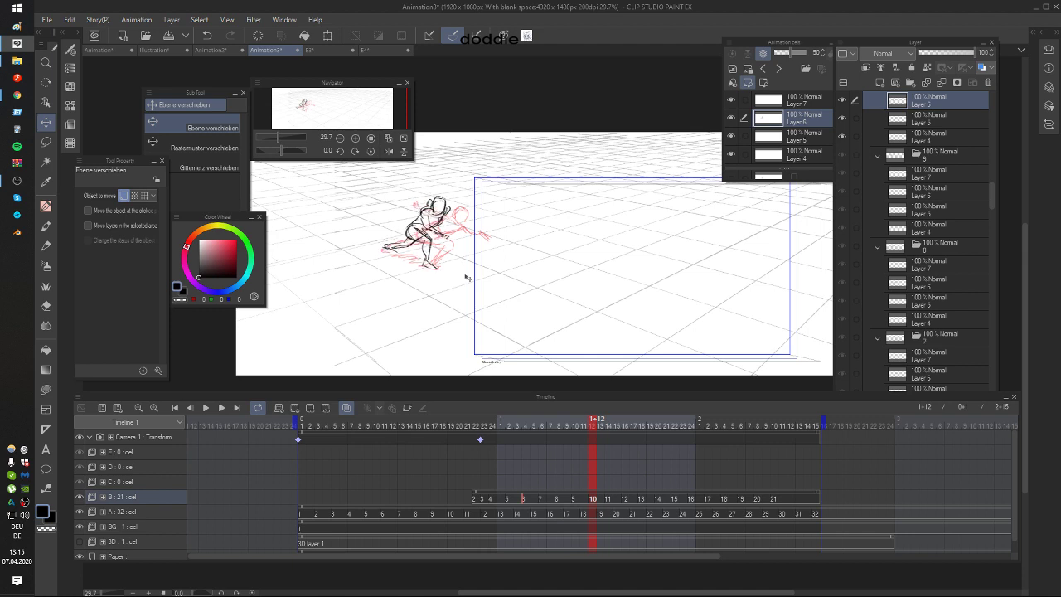
pyautogui.press('Right')
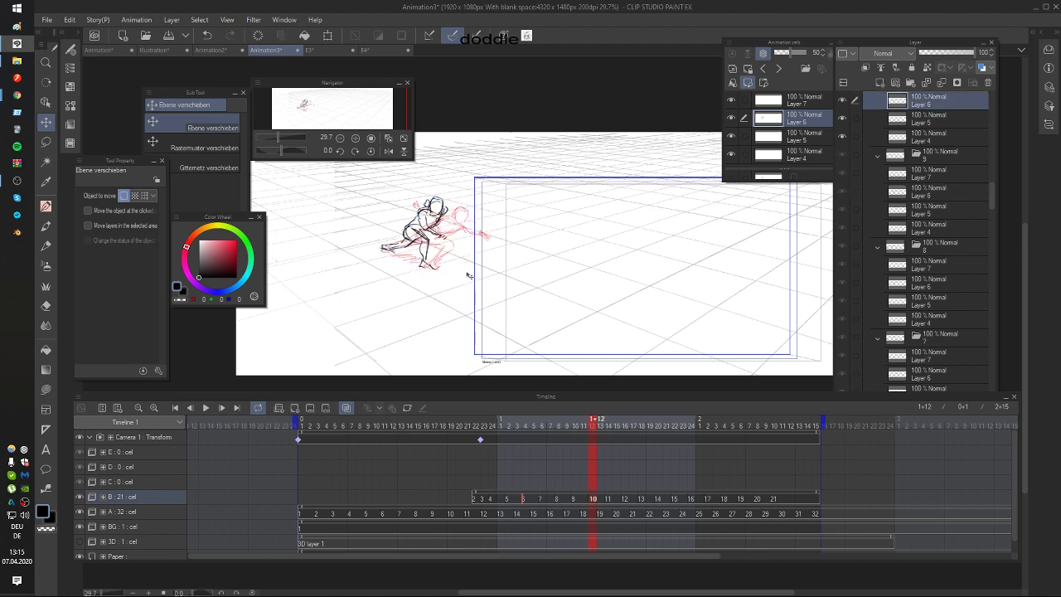
pyautogui.press('Right')
# Step: Add ground marks below the figure on cel 10 and erase the lower part of its trailing leg
pyautogui.press('p')
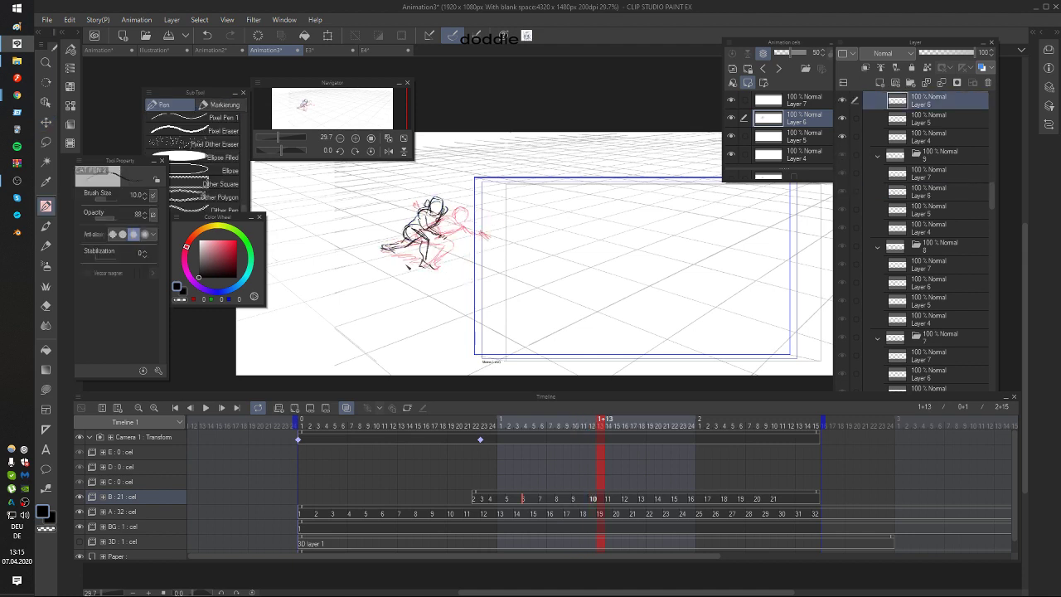
pyautogui.press('Left')
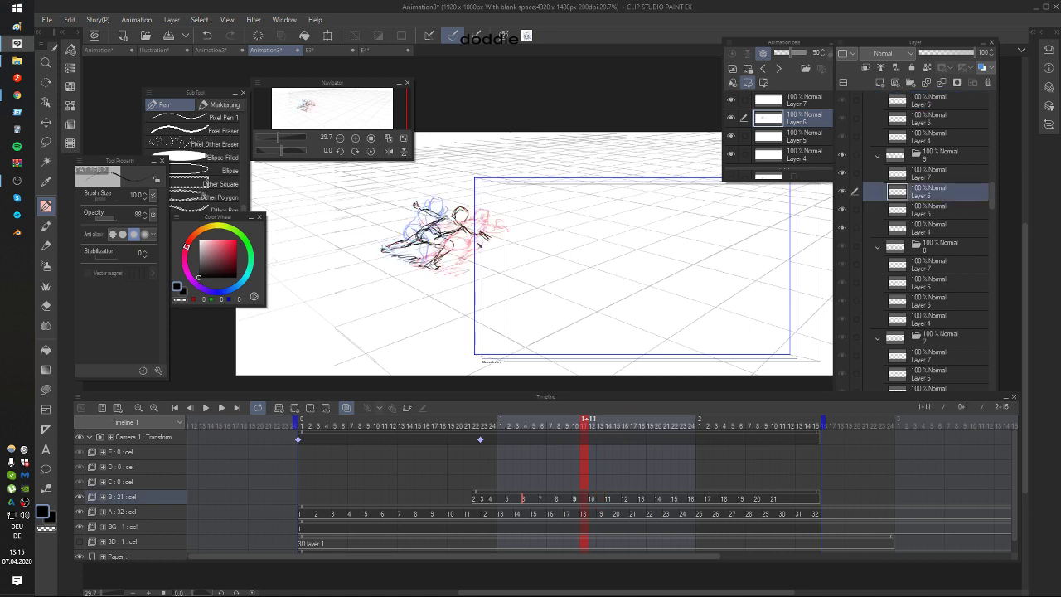
pyautogui.press('e')
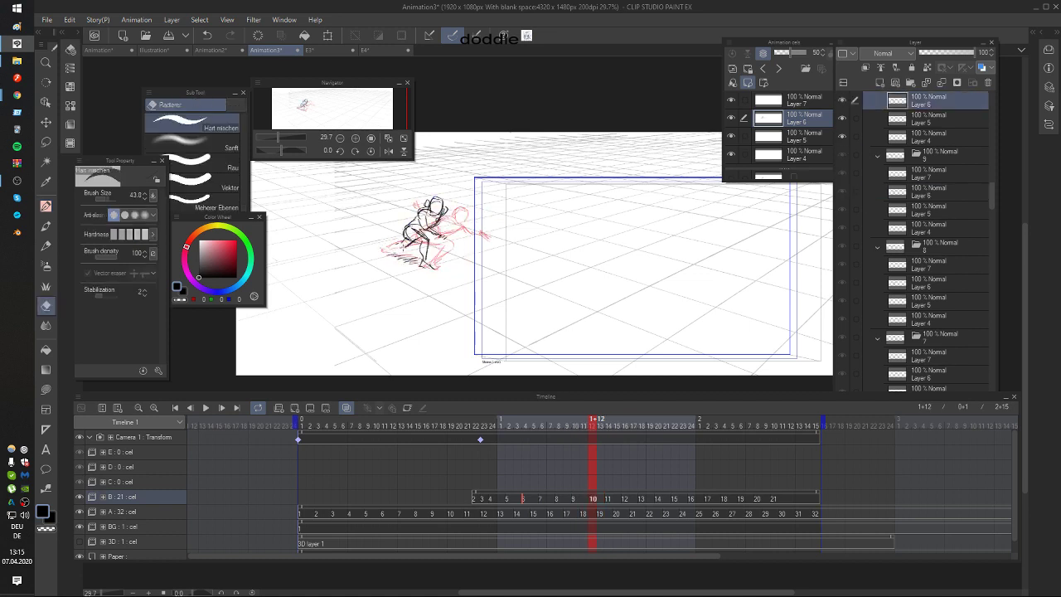
pyautogui.press('p')
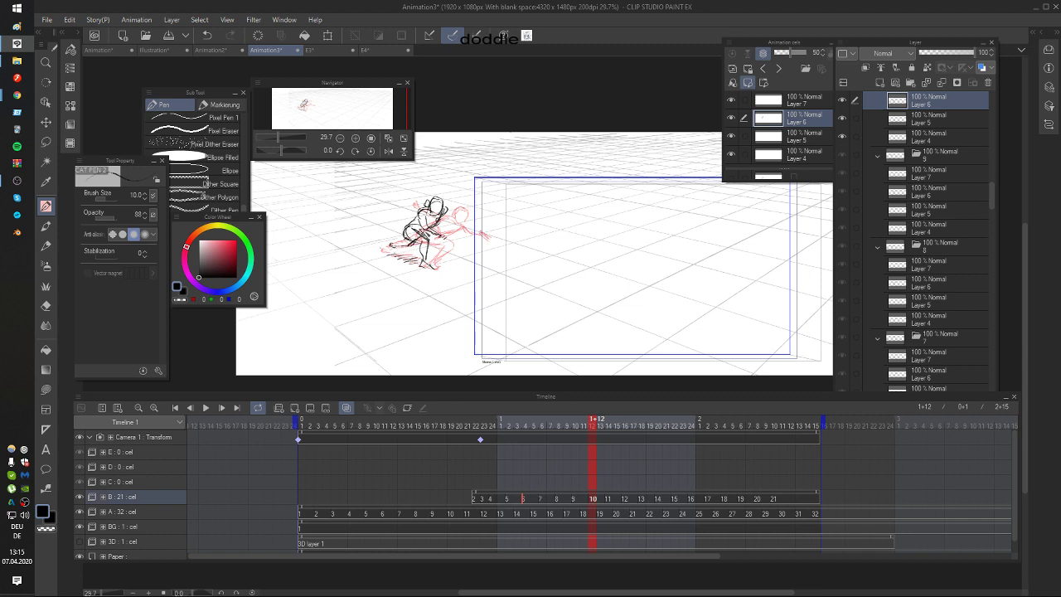
pyautogui.press('Left')
pyautogui.press('Right')
# Step: Redraw the trailing lower leg of the figure on cel 10 and compare the pose with cel 9
pyautogui.hotkey('ctrl', 'z')
pyautogui.moveTo(417, 238); pyautogui.dragTo(396, 247)
pyautogui.press('Left')
pyautogui.press('Right')
pyautogui.press('Left')
pyautogui.press('Right')
pyautogui.press('Left')
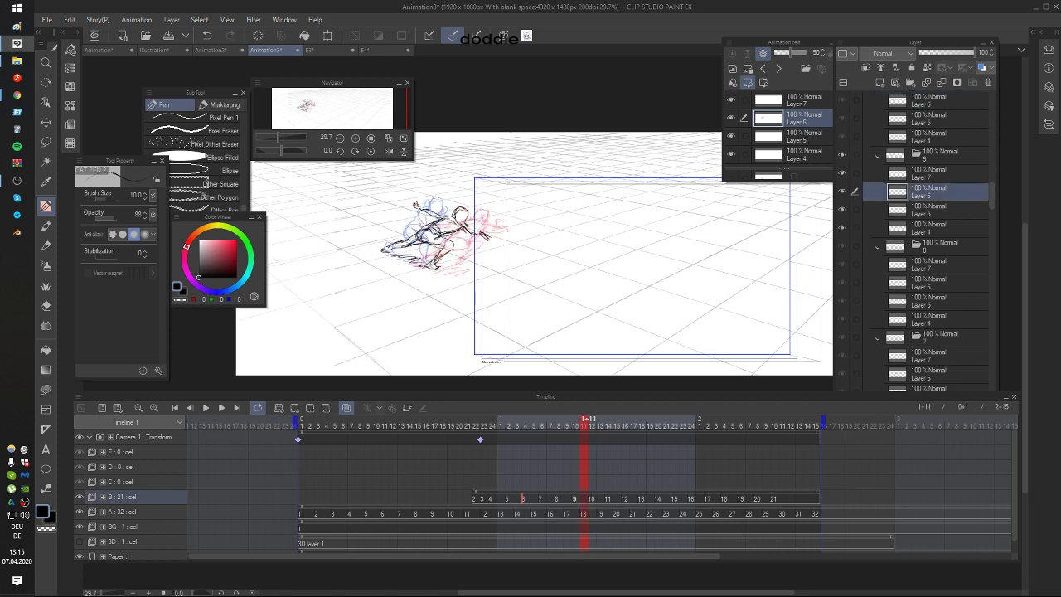
# Step: Flip repeatedly between cels 9 and 10 to examine how the crouching figure's pose and position change
pyautogui.press('Right')
pyautogui.press('Left')
pyautogui.press('Right')
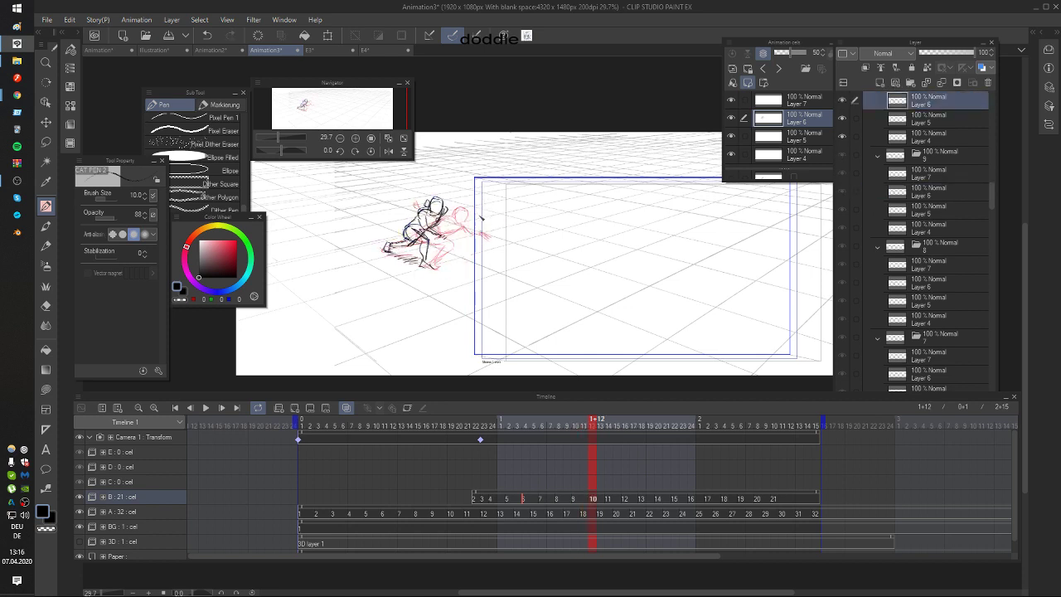
pyautogui.press('Left')
pyautogui.press('Right')
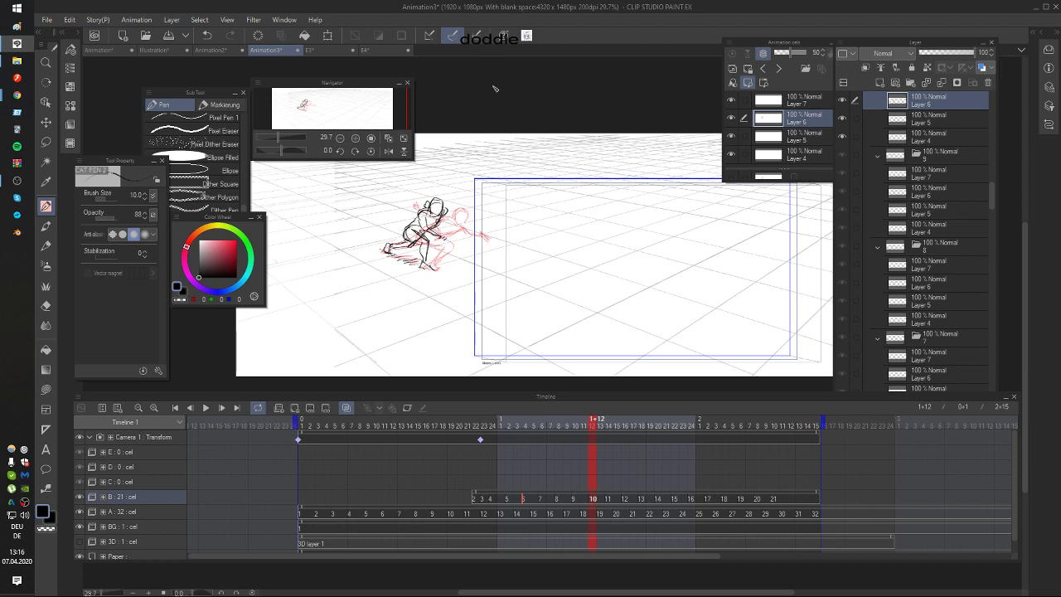
pyautogui.press('Left')
pyautogui.press('Right')
pyautogui.moveTo(544, 262); pyautogui.dragTo(553, 267)
pyautogui.press('Left')
pyautogui.press('Right')
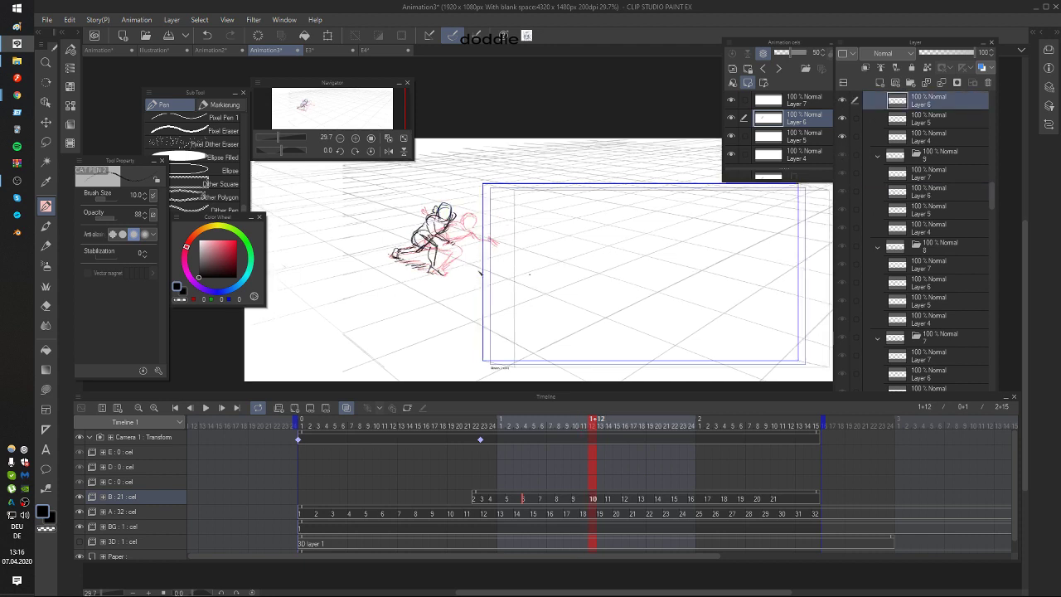
# Step: Shift the figure sketch on cel 10 slightly further back and check its spacing against cels 8 and 9
pyautogui.press('k')
pyautogui.moveTo(495, 282); pyautogui.dragTo(490, 279)
pyautogui.press('Left')
pyautogui.press('Left')
pyautogui.press('Left')
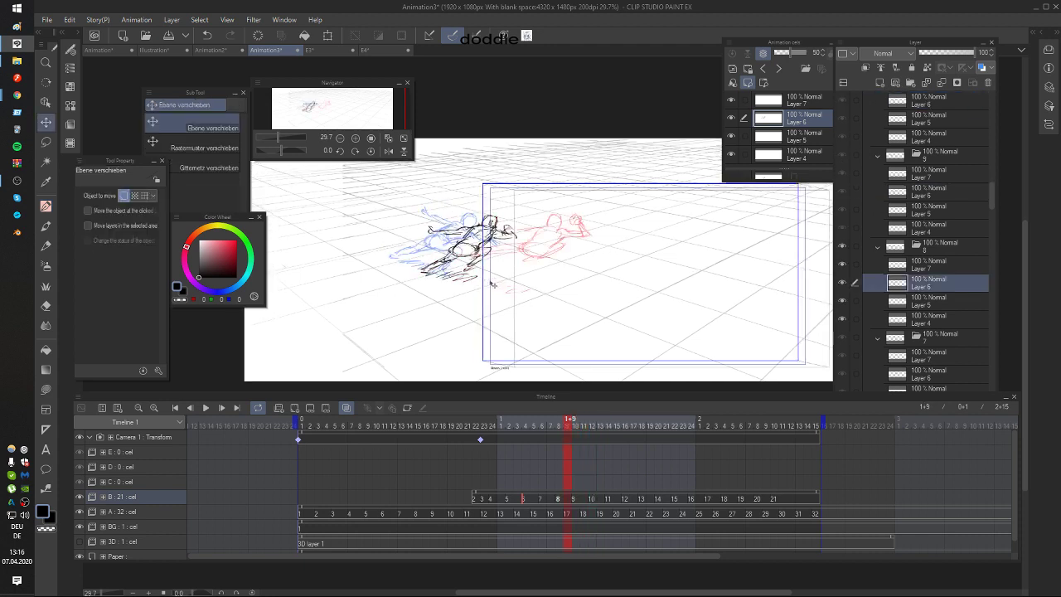
pyautogui.press('Right')
pyautogui.press('Right')
pyautogui.press('Right')
# Step: Start the figure on cel 11 with the curve of its hips and thigh and the supporting lower leg
pyautogui.press('Right')
pyautogui.press('Right')
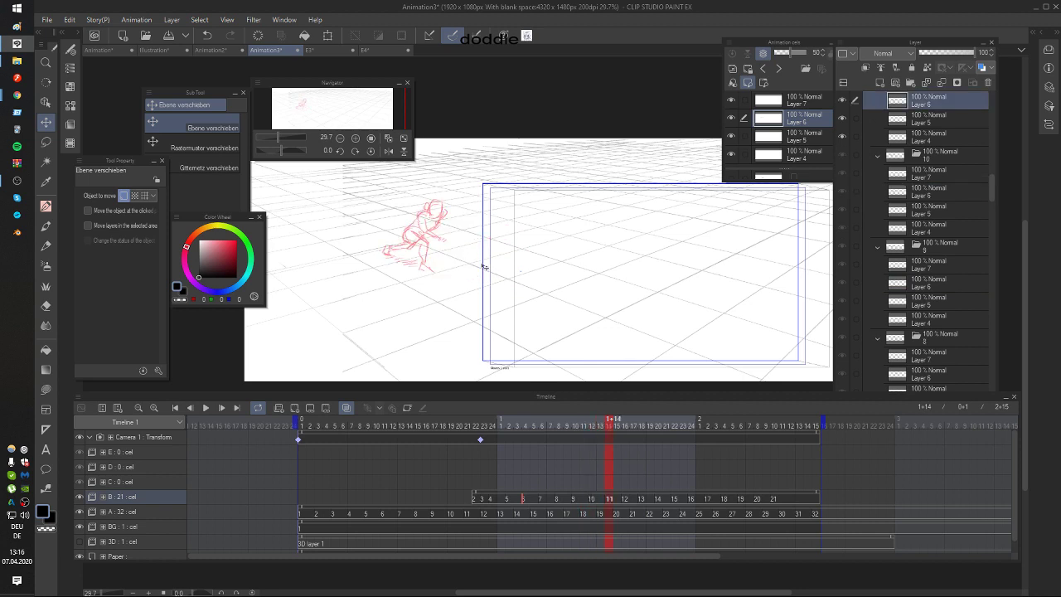
pyautogui.press('p')
pyautogui.moveTo(405, 230); pyautogui.dragTo(412, 242)
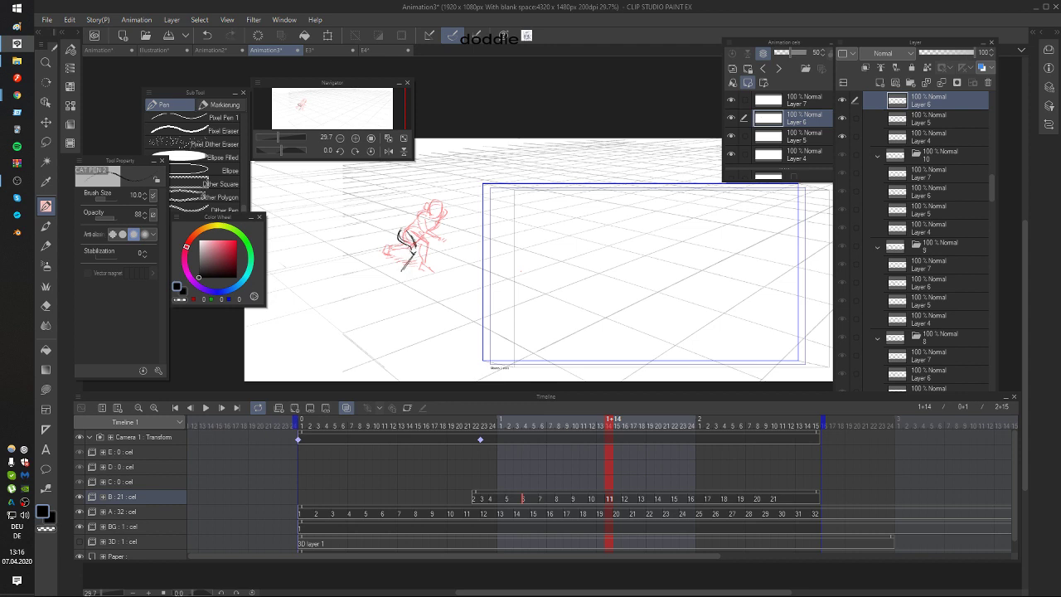
pyautogui.moveTo(404, 268); pyautogui.dragTo(405, 280)
pyautogui.hotkey('ctrl', 'z')
# Step: Add the back line, the supporting foot and the bent trailing leg on cel 11, comparing the pose with cel 10
pyautogui.press('Left')
pyautogui.press('Right')
pyautogui.press('Left')
pyautogui.press('Right')
pyautogui.press('Left')
pyautogui.press('Right')
pyautogui.press('Left')
pyautogui.press('Right')
pyautogui.press('Left')
pyautogui.press('Right')
pyautogui.press('Left')
pyautogui.press('Right')
pyautogui.press('Left')
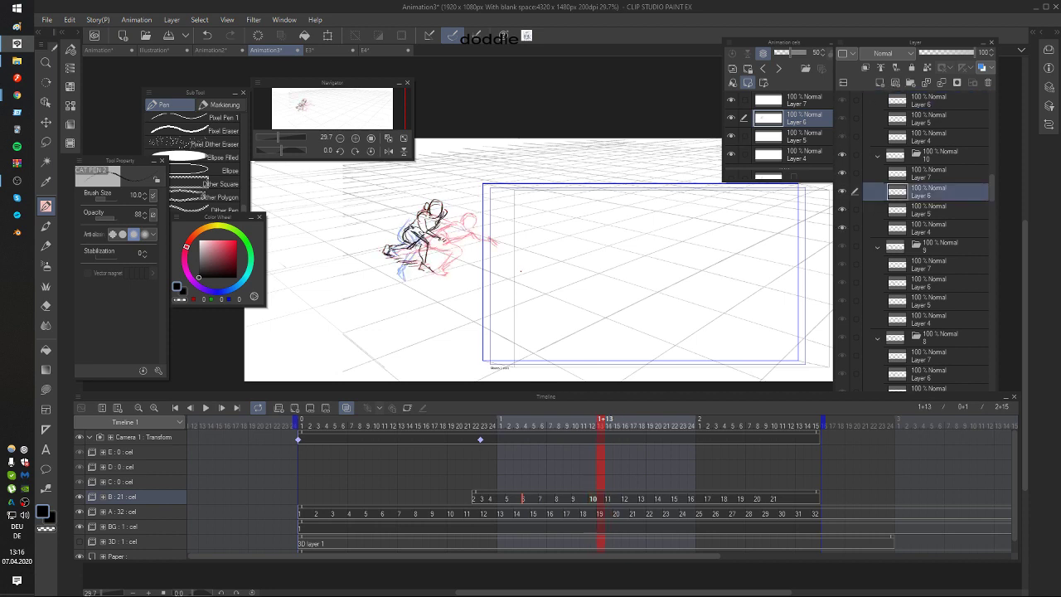
pyautogui.press('Right')
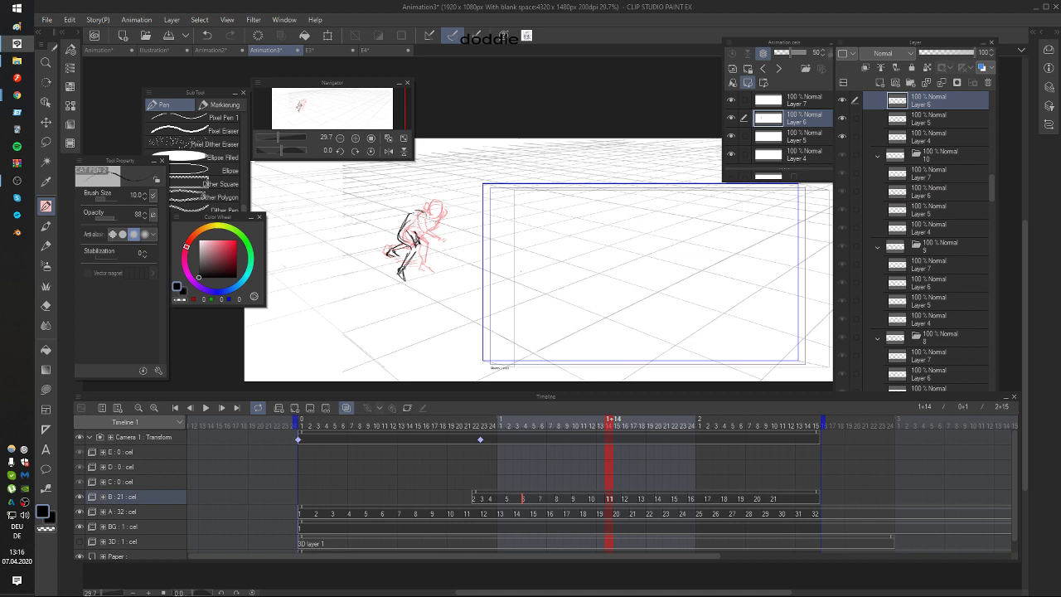
# Step: Draw the head, upper torso and near arm of the figure on cel 11, checking them against cel 10
pyautogui.hotkey('ctrl', 'z')
pyautogui.moveTo(433, 214)
pyautogui.mouseDown()
pyautogui.moveTo(426, 226)
pyautogui.moveTo(424, 210)
pyautogui.mouseUp()
pyautogui.press('Left')
pyautogui.press('Right')
pyautogui.press('Left')
pyautogui.press('Right')
pyautogui.press('Left')
pyautogui.press('Right')
pyautogui.press('Left')
pyautogui.press('Right')
pyautogui.press('Left')
pyautogui.press('Right')
pyautogui.press('Left')
pyautogui.press('Left')
pyautogui.press('Left')
pyautogui.press('Right')
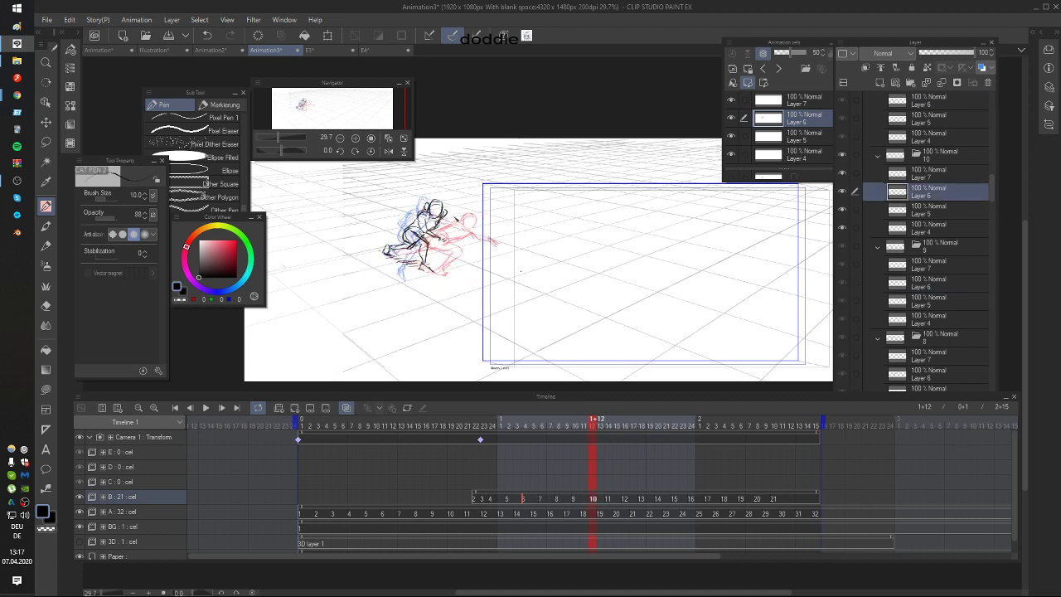
pyautogui.press('Right')
pyautogui.press('Right')
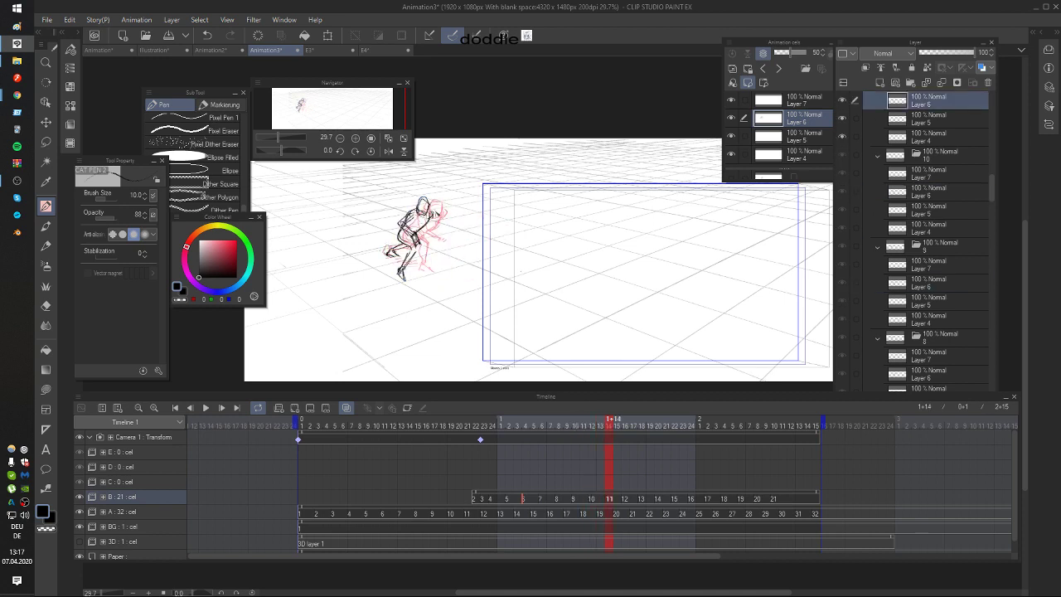
# Step: Draw the far arm of the figure on cel 11 stretched forward
pyautogui.moveTo(434, 217); pyautogui.dragTo(465, 217)
pyautogui.hotkey('ctrl', 'z')
pyautogui.press('Left')
pyautogui.press('Right')
# Step: Shift the whole figure on cel 11 slightly back and up, and compare its spacing with the preceding cels
pyautogui.press('k')
pyautogui.moveTo(468, 309); pyautogui.dragTo(464, 311)
pyautogui.press('Left')
pyautogui.press('Left')
pyautogui.press('Left')
pyautogui.press('Right')
pyautogui.press('Right')
pyautogui.press('Right')
pyautogui.press('Left')
pyautogui.press('Right')
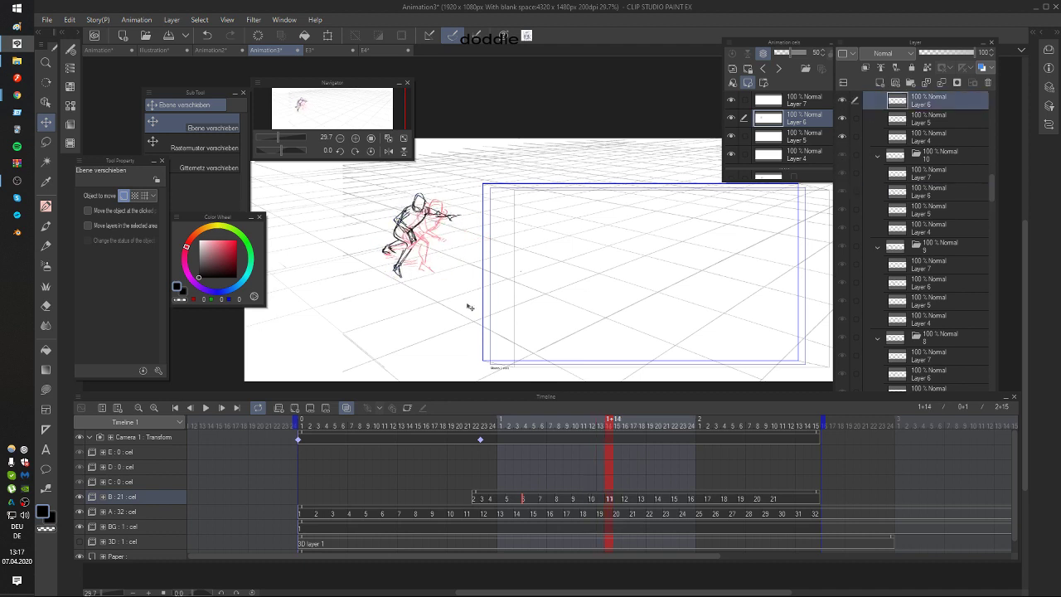
pyautogui.press('Left')
pyautogui.press('Left')
pyautogui.press('Right')
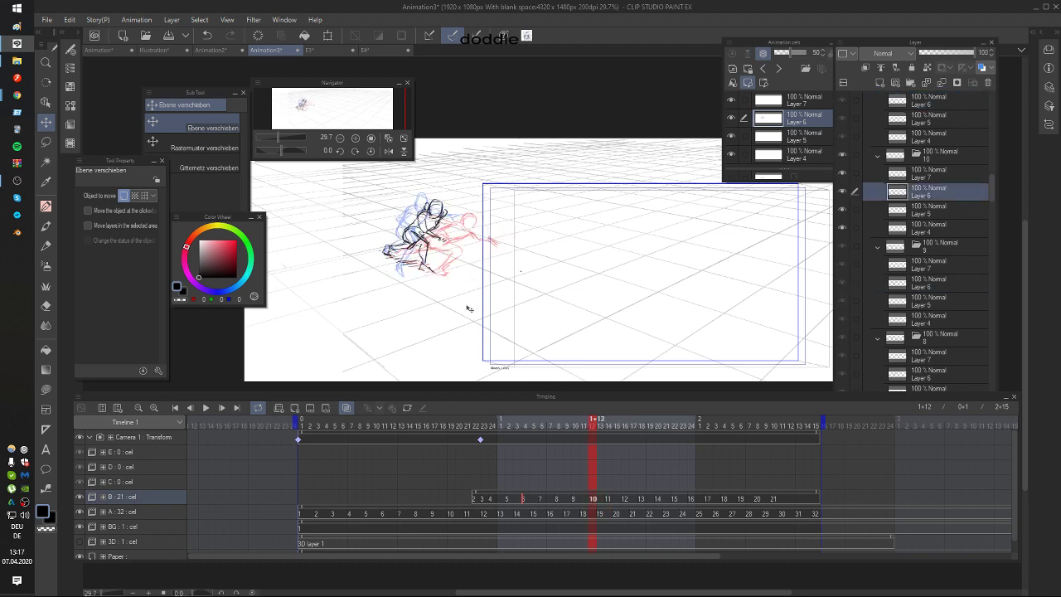
pyautogui.press('Right')
# Step: Rework the trailing lower leg of the figure on cel 11 and compare it with cel 10
pyautogui.press('p')
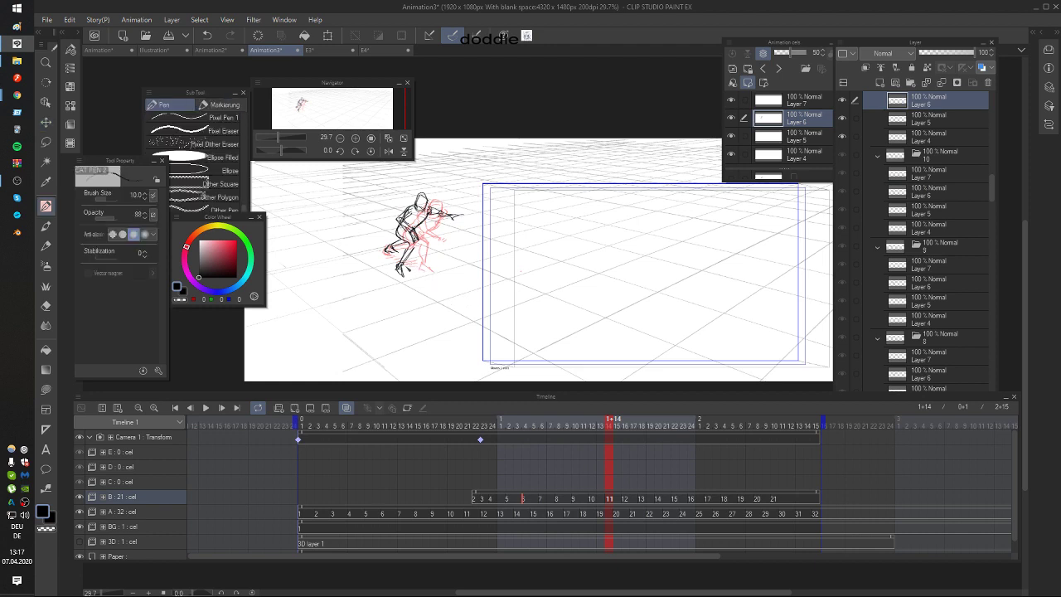
pyautogui.moveTo(389, 258); pyautogui.dragTo(402, 271)
pyautogui.press('Left')
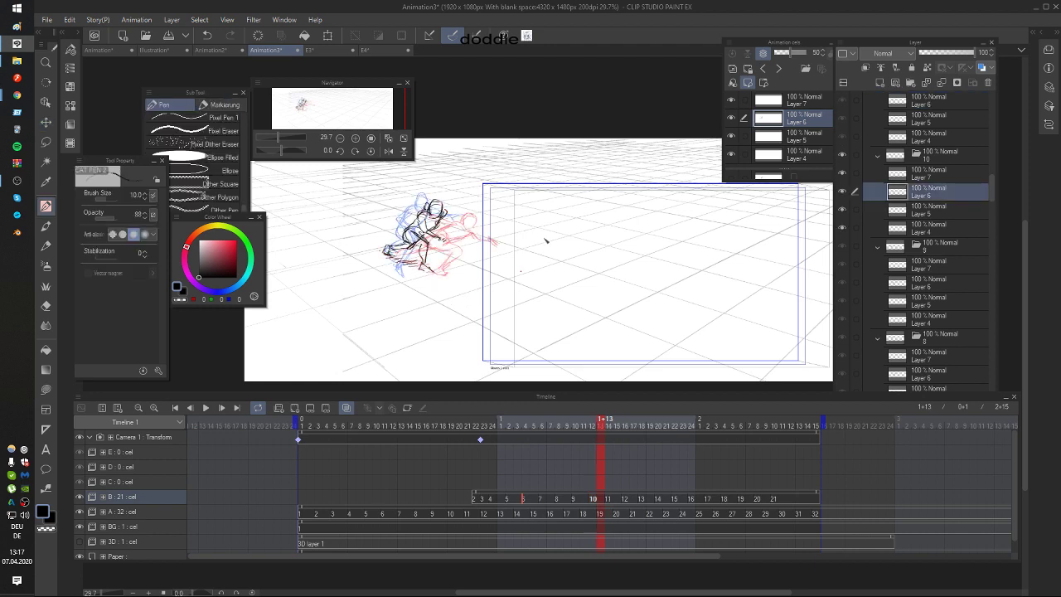
pyautogui.press('Right')
pyautogui.moveTo(577, 266)
pyautogui.mouseDown()
pyautogui.moveTo(567, 260)
pyautogui.moveTo(614, 228)
pyautogui.mouseUp()
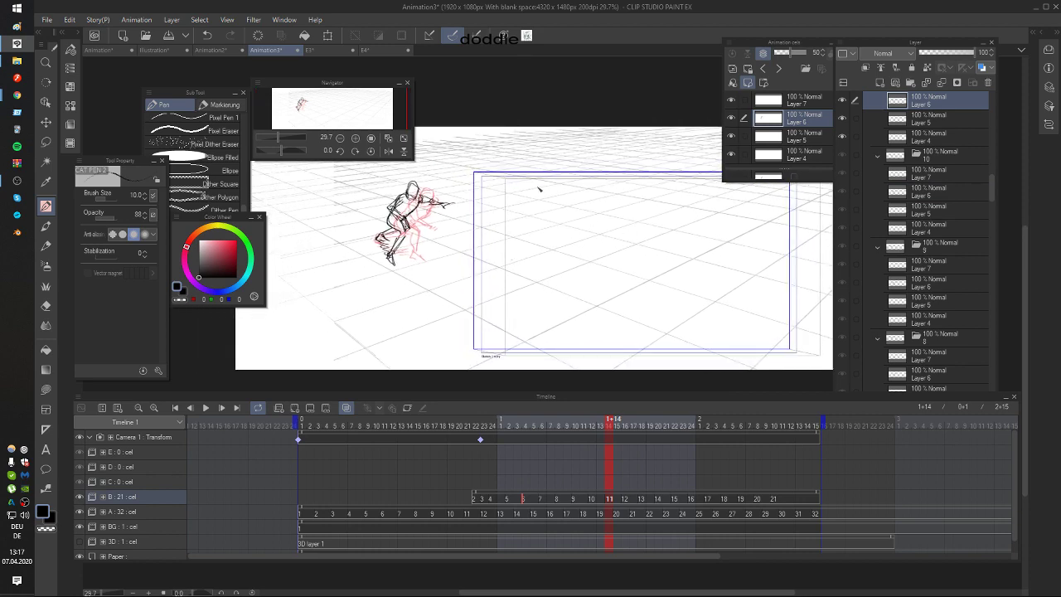
pyautogui.moveTo(603, 180); pyautogui.dragTo(604, 232)
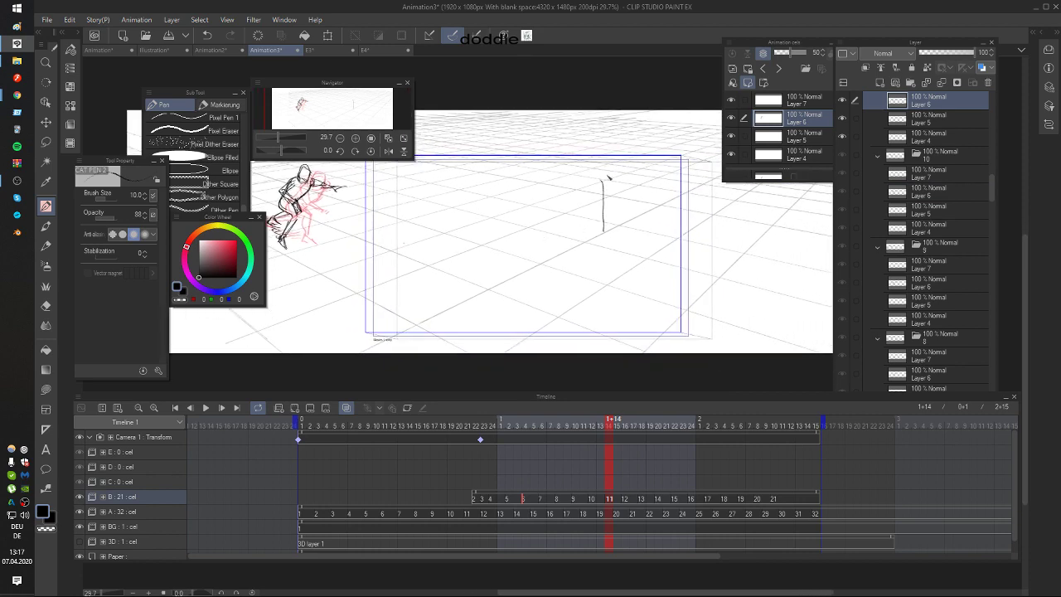
pyautogui.hotkey('ctrl', 'z')
pyautogui.moveTo(606, 111)
pyautogui.mouseDown()
pyautogui.moveTo(609, 245)
pyautogui.moveTo(607, 106)
pyautogui.moveTo(605, 168)
pyautogui.mouseUp()
pyautogui.hotkey('ctrl', 'z')
pyautogui.hotkey('ctrl', 'z')
pyautogui.hotkey('ctrl', 'z')
pyautogui.hotkey('ctrl', 'z')
pyautogui.moveTo(608, 106); pyautogui.dragTo(611, 222)
pyautogui.moveTo(474, 251)
pyautogui.mouseDown()
pyautogui.moveTo(744, 238)
pyautogui.moveTo(709, 237)
pyautogui.mouseUp()
pyautogui.hotkey('ctrl', 'z')
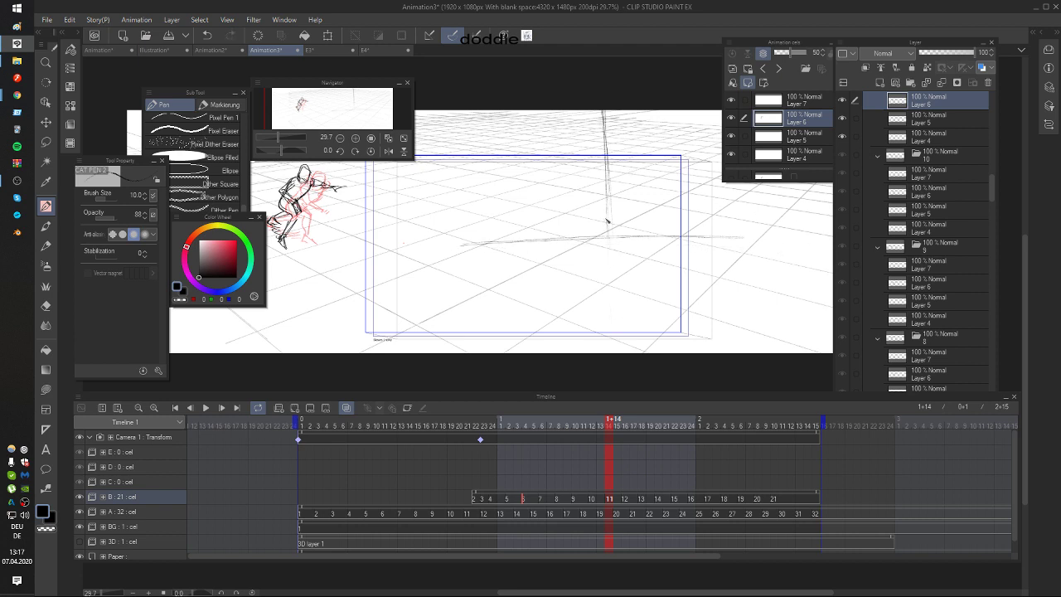
pyautogui.moveTo(608, 212); pyautogui.dragTo(616, 336)
pyautogui.moveTo(609, 217); pyautogui.dragTo(618, 328)
pyautogui.moveTo(478, 262)
pyautogui.mouseDown()
pyautogui.moveTo(491, 170)
pyautogui.moveTo(731, 270)
pyautogui.moveTo(476, 230)
pyautogui.moveTo(587, 131)
pyautogui.mouseUp()
pyautogui.hotkey('ctrl', 'z')
pyautogui.moveTo(514, 310)
pyautogui.mouseDown()
pyautogui.moveTo(583, 123)
pyautogui.moveTo(571, 342)
pyautogui.moveTo(513, 287)
pyautogui.moveTo(526, 147)
pyautogui.moveTo(635, 344)
pyautogui.moveTo(495, 285)
pyautogui.moveTo(634, 137)
pyautogui.moveTo(537, 248)
pyautogui.mouseUp()
pyautogui.hotkey('ctrl', 'z')
pyautogui.hotkey('ctrl', 'z')
pyautogui.hotkey('ctrl', 'z')
pyautogui.moveTo(514, 309)
pyautogui.mouseDown()
pyautogui.moveTo(646, 146)
pyautogui.moveTo(573, 340)
pyautogui.moveTo(518, 295)
pyautogui.mouseUp()
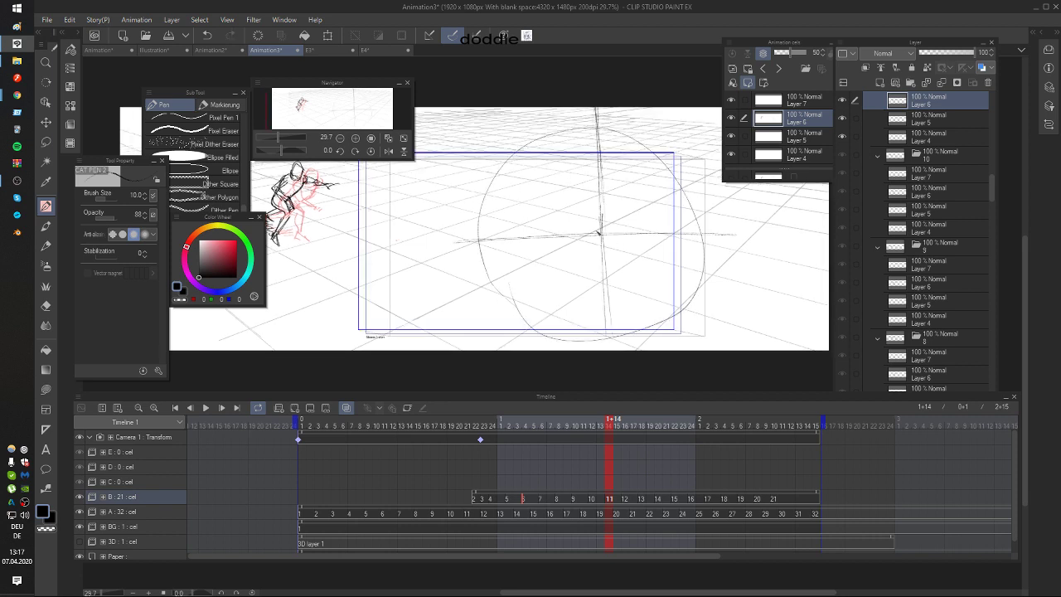
pyautogui.moveTo(612, 228)
pyautogui.mouseDown()
pyautogui.moveTo(611, 214)
pyautogui.moveTo(627, 208)
pyautogui.moveTo(492, 177)
pyautogui.mouseUp()
pyautogui.hotkey('ctrl', 'z')
pyautogui.hotkey('ctrl', 'z')
pyautogui.hotkey('ctrl', 'z')
pyautogui.hotkey('ctrl', 'z')
pyautogui.hotkey('ctrl', 'z')
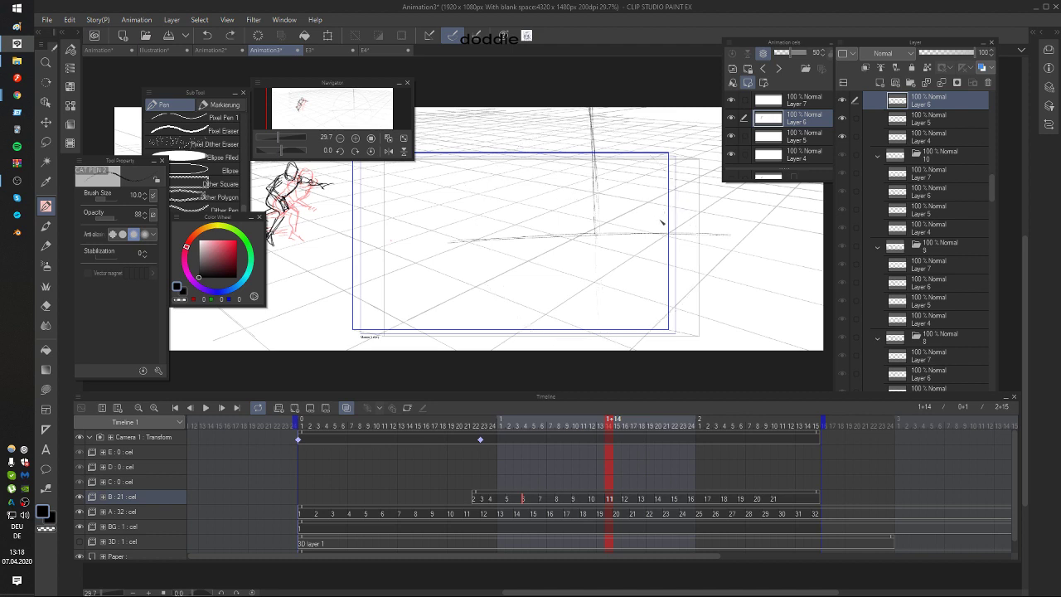
pyautogui.hotkey('ctrl', 'z')
pyautogui.hotkey('ctrl', 'z')
pyautogui.hotkey('ctrl', 'z')
pyautogui.hotkey('ctrl', 'z')
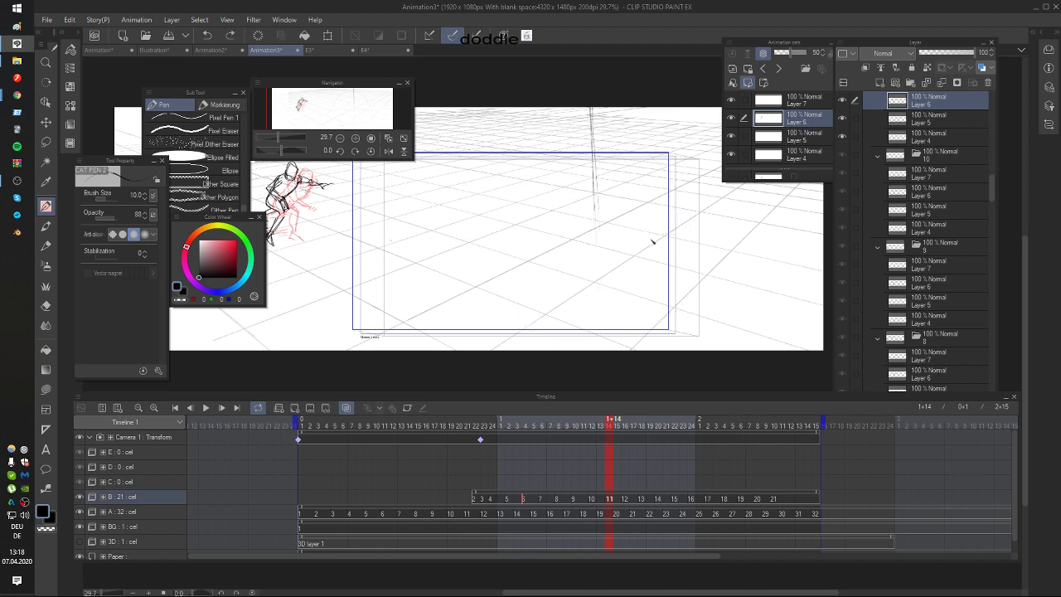
pyautogui.hotkey('ctrl', 'z')
pyautogui.hotkey('ctrl', 'z')
# Step: Add the second foot beside the supporting foot on cel 11 and compare the legs with cel 10
pyautogui.moveTo(533, 230); pyautogui.dragTo(565, 224)
pyautogui.press('Left')
pyautogui.press('Right')
pyautogui.moveTo(473, 254); pyautogui.dragTo(526, 260)
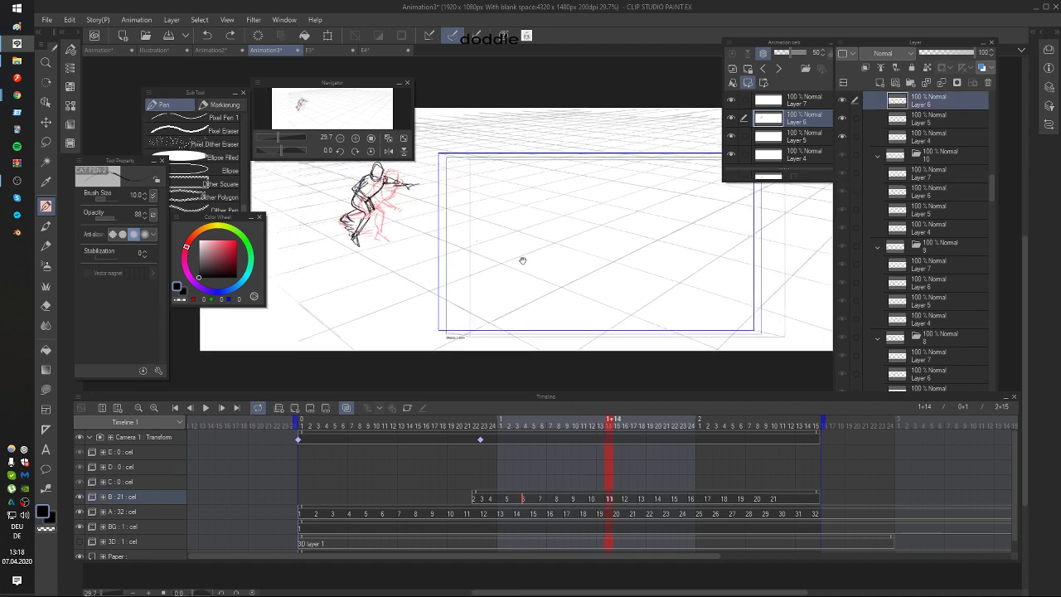
pyautogui.press('Left')
pyautogui.press('Right')
pyautogui.moveTo(360, 235); pyautogui.dragTo(368, 241)
pyautogui.hotkey('ctrl', 'z')
pyautogui.hotkey('ctrl', 'z')
pyautogui.press('Left')
pyautogui.press('Right')
pyautogui.moveTo(602, 226); pyautogui.dragTo(564, 235)
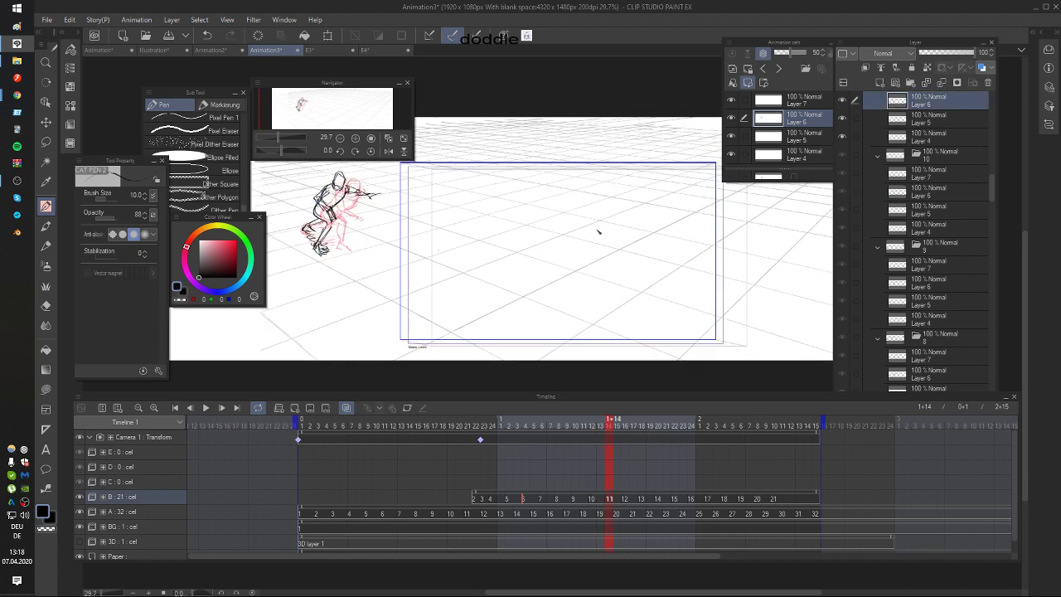
pyautogui.moveTo(625, 170); pyautogui.dragTo(626, 276)
pyautogui.hotkey('ctrl', 'z')
pyautogui.moveTo(626, 137)
pyautogui.mouseDown()
pyautogui.moveTo(631, 301)
pyautogui.moveTo(634, 287)
pyautogui.mouseUp()
pyautogui.moveTo(582, 243)
pyautogui.mouseDown()
pyautogui.moveTo(663, 237)
pyautogui.moveTo(595, 247)
pyautogui.mouseUp()
pyautogui.moveTo(479, 257)
pyautogui.mouseDown()
pyautogui.moveTo(505, 94)
pyautogui.moveTo(663, 348)
pyautogui.moveTo(671, 114)
pyautogui.mouseUp()
pyautogui.hotkey('ctrl', 'z')
pyautogui.moveTo(491, 287)
pyautogui.mouseDown()
pyautogui.moveTo(462, 159)
pyautogui.moveTo(758, 327)
pyautogui.moveTo(505, 319)
pyautogui.mouseUp()
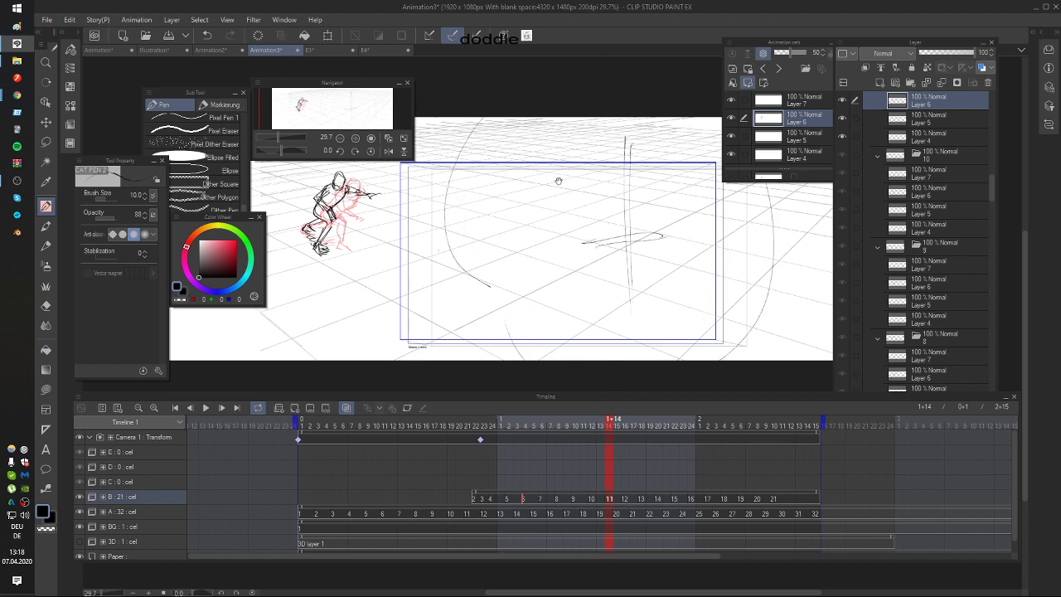
pyautogui.moveTo(588, 202); pyautogui.dragTo(589, 188)
pyautogui.moveTo(508, 243)
pyautogui.mouseDown()
pyautogui.moveTo(538, 193)
pyautogui.moveTo(528, 297)
pyautogui.mouseUp()
pyautogui.moveTo(519, 208)
pyautogui.mouseDown()
pyautogui.moveTo(509, 247)
pyautogui.moveTo(524, 295)
pyautogui.moveTo(531, 233)
pyautogui.moveTo(520, 311)
pyautogui.mouseUp()
pyautogui.hotkey('ctrl', 'z')
pyautogui.hotkey('ctrl', 'z')
pyautogui.hotkey('ctrl', 'z')
pyautogui.hotkey('ctrl', 'z')
pyautogui.hotkey('ctrl', 'z')
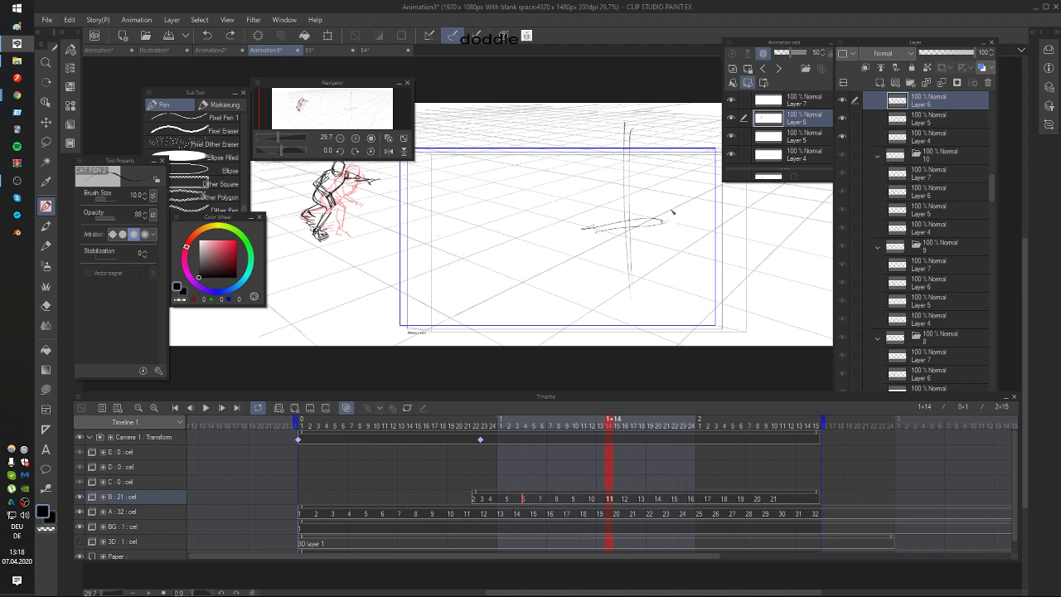
pyautogui.hotkey('ctrl', 'z')
# Step: Start the figure on cel 12 with the outline of its hips, front thigh and extended trailing leg over the cel 11 pose
pyautogui.moveTo(651, 247); pyautogui.dragTo(659, 257)
pyautogui.press('Left')
pyautogui.press('Right')
pyautogui.press('Right')
pyautogui.press('Right')
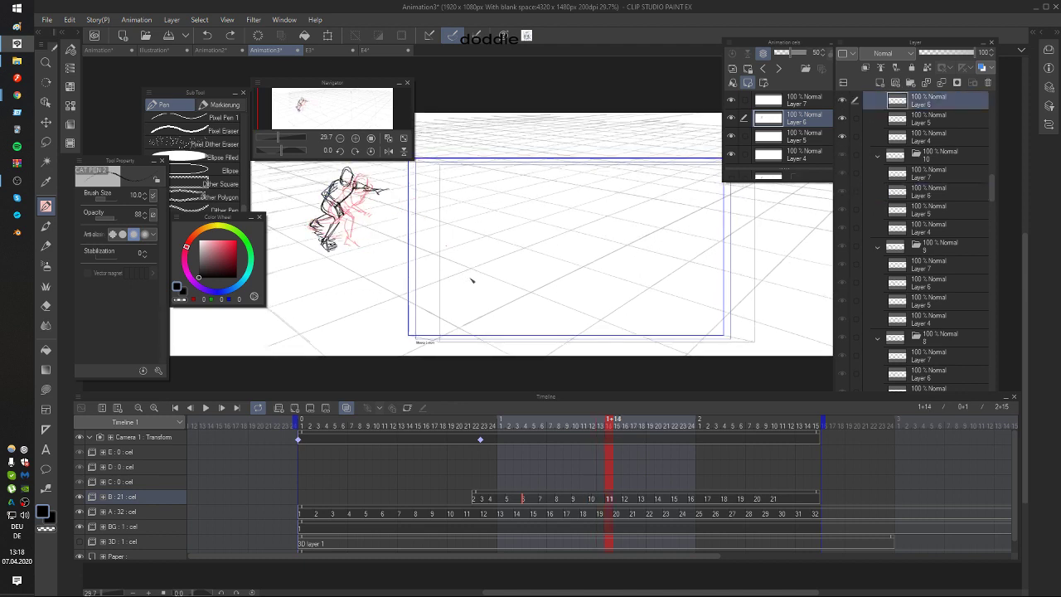
pyautogui.moveTo(445, 280); pyautogui.dragTo(465, 283)
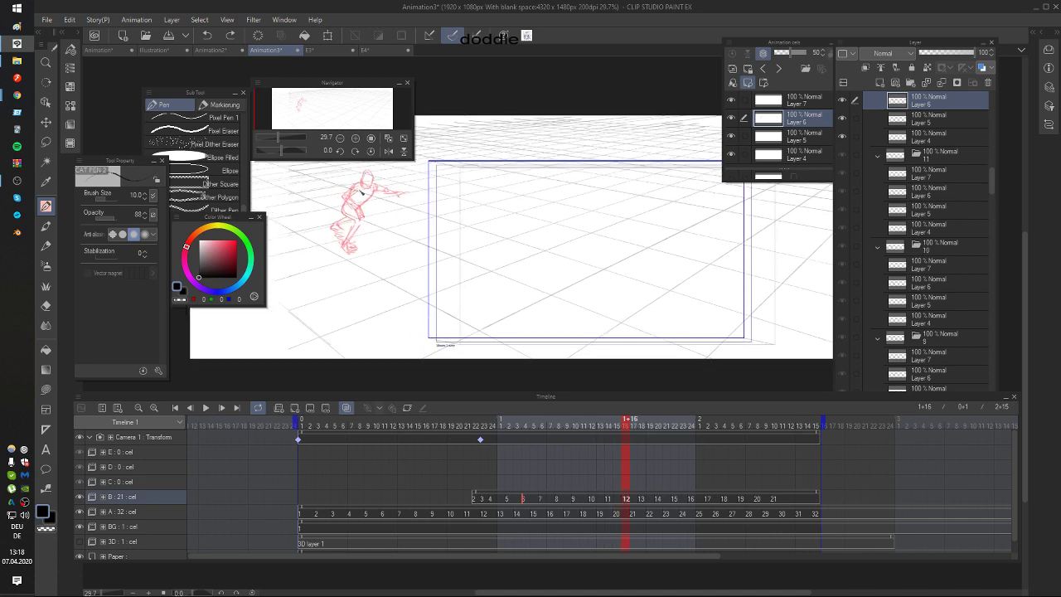
pyautogui.press('Left')
pyautogui.press('Right')
pyautogui.moveTo(341, 204)
pyautogui.mouseDown()
pyautogui.moveTo(319, 247)
pyautogui.moveTo(346, 237)
pyautogui.moveTo(349, 214)
pyautogui.moveTo(367, 215)
pyautogui.moveTo(358, 226)
pyautogui.mouseUp()
pyautogui.hotkey('ctrl', 'z')
pyautogui.hotkey('ctrl', 'z')
pyautogui.hotkey('ctrl', 'z')
pyautogui.hotkey('ctrl', 'z')
pyautogui.hotkey('ctrl', 'z')
pyautogui.press('.')
pyautogui.hotkey('ctrl', 'z')
pyautogui.hotkey('ctrl', 'z')
pyautogui.hotkey('ctrl', 'z')
# Step: Fill a huge area covering almost the entire canvas of cel 12 in black with the lasso fill tool
pyautogui.press('u')
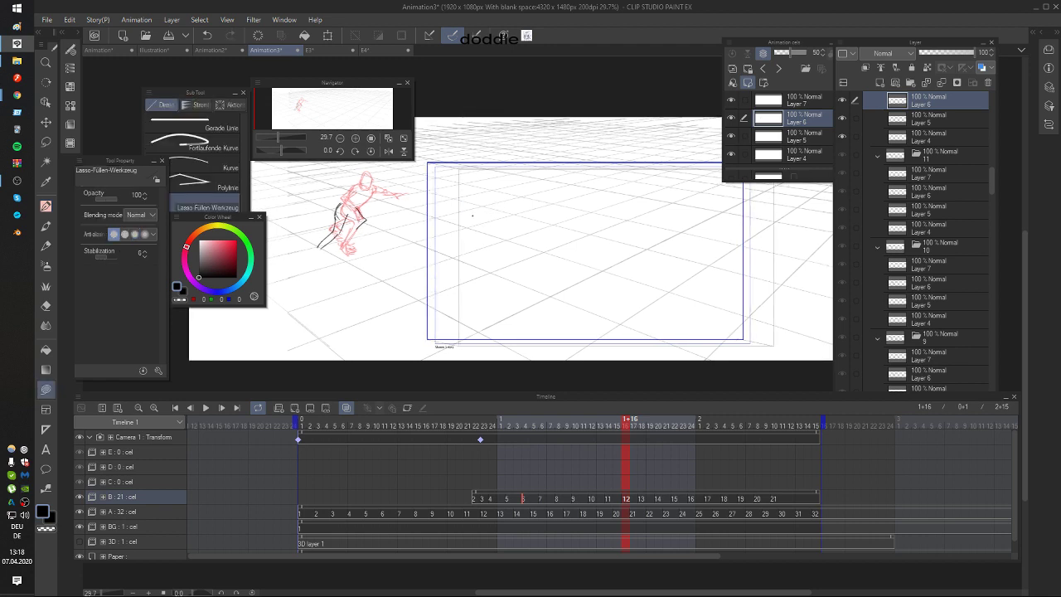
pyautogui.moveTo(513, 286); pyautogui.dragTo(612, 306)
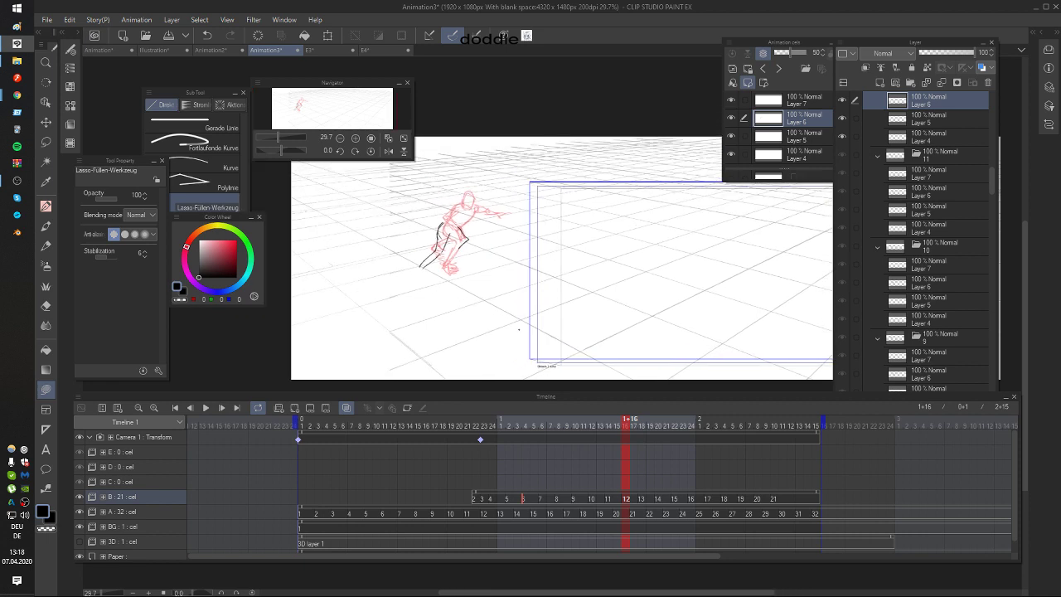
pyautogui.moveTo(259, 308)
pyautogui.mouseDown()
pyautogui.moveTo(723, 76)
pyautogui.moveTo(732, 284)
pyautogui.mouseUp()
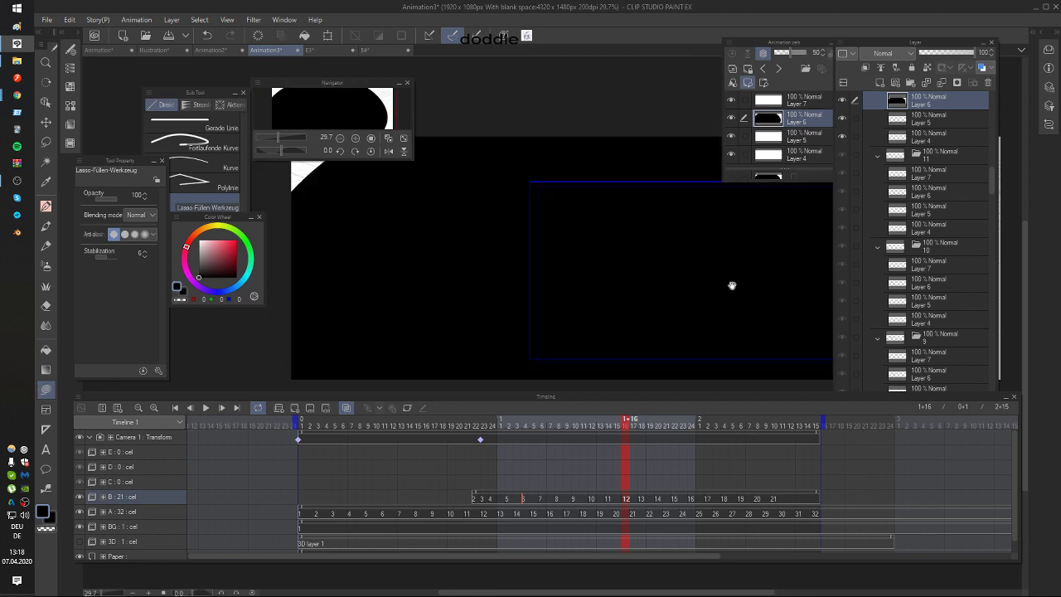
# Step: Scribble crossing white pencil lines over the black fill inside the camera frame on cel 12
pyautogui.hscroll(3, 632, 263)
pyautogui.click(197, 245)
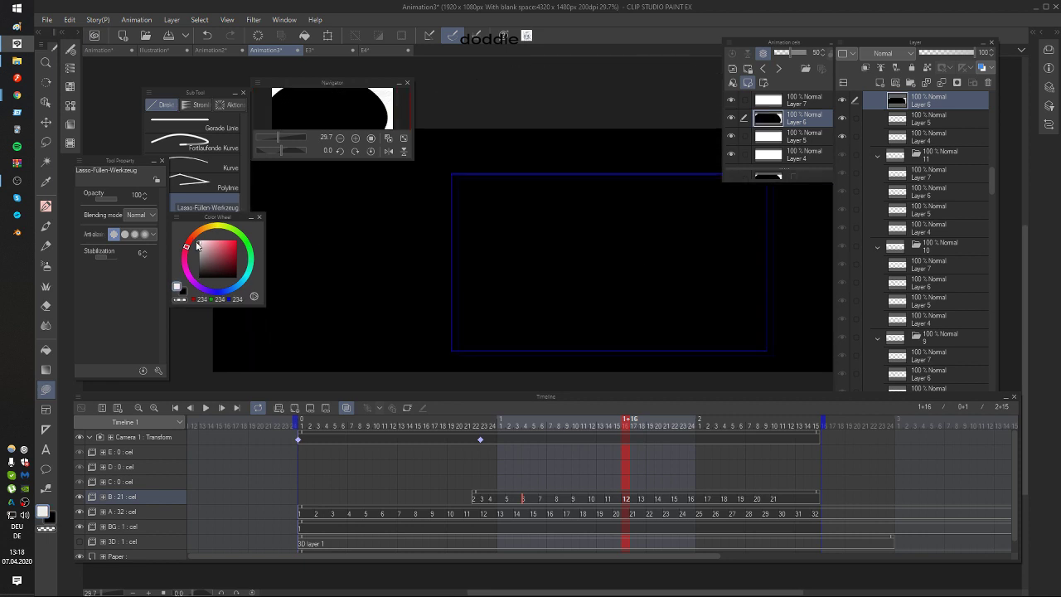
pyautogui.press('p')
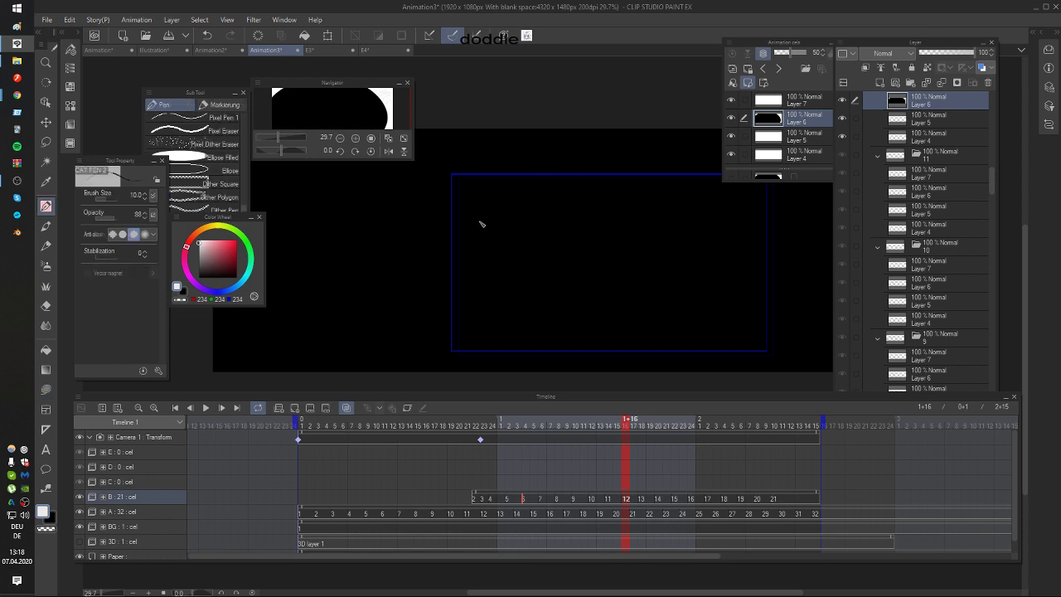
pyautogui.press('p')
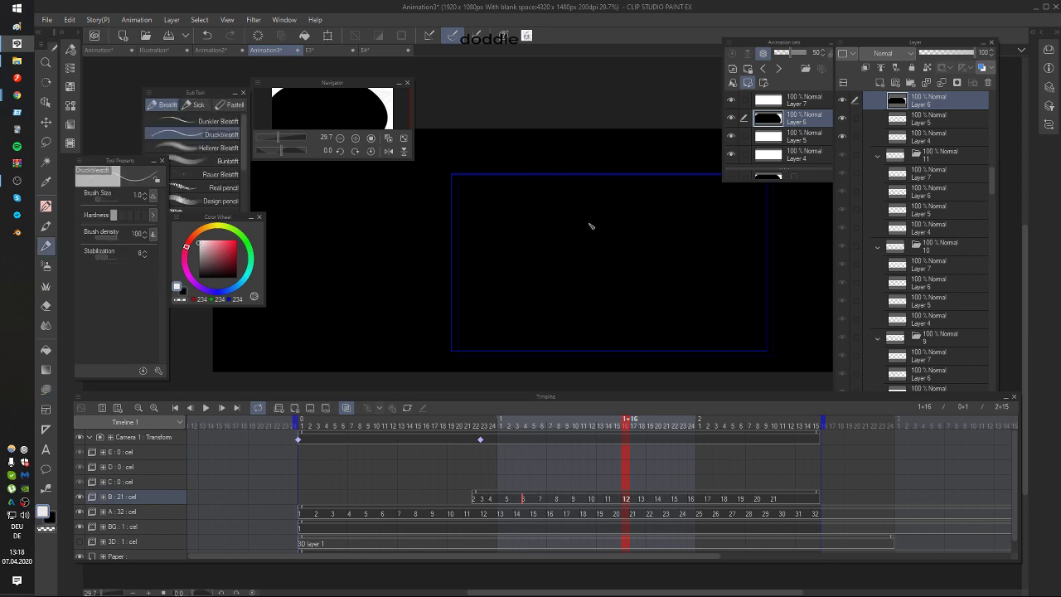
pyautogui.moveTo(597, 171)
pyautogui.mouseDown()
pyautogui.moveTo(587, 267)
pyautogui.moveTo(497, 265)
pyautogui.moveTo(662, 262)
pyautogui.moveTo(572, 286)
pyautogui.moveTo(573, 245)
pyautogui.moveTo(570, 373)
pyautogui.moveTo(614, 233)
pyautogui.mouseUp()
pyautogui.moveTo(604, 270)
pyautogui.mouseDown()
pyautogui.moveTo(570, 205)
pyautogui.moveTo(670, 418)
pyautogui.mouseUp()
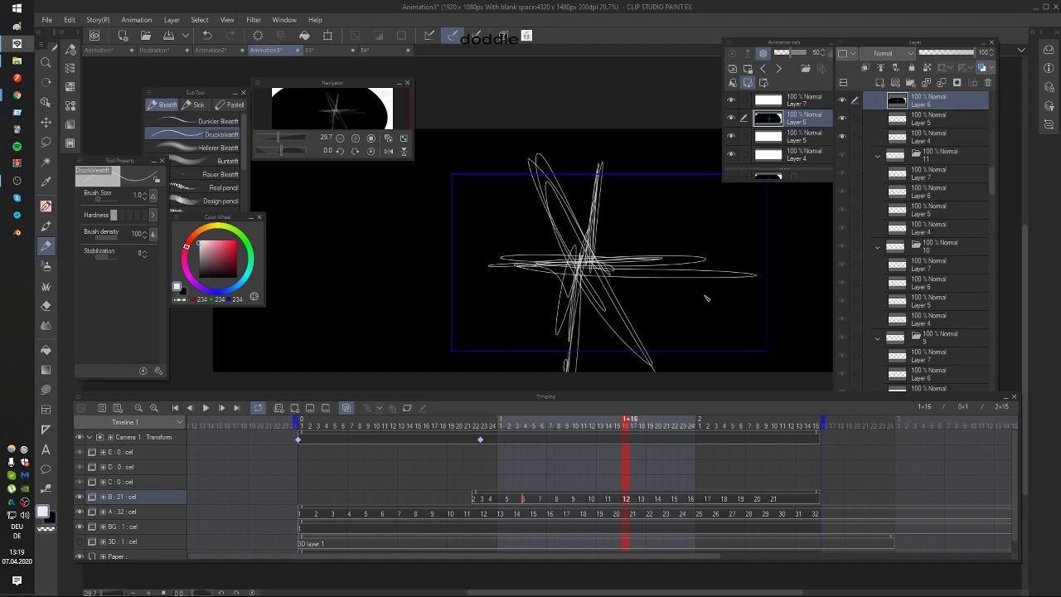
# Step: Undo the white scribbles and the black fill on cel 12, and set the drawing colour back to black
pyautogui.hotkey('ctrl', 'z')
pyautogui.hotkey('ctrl', 'z')
pyautogui.hotkey('ctrl', 'z')
pyautogui.hotkey('ctrl', 'z')
pyautogui.hotkey('ctrl', 'z')
pyautogui.hotkey('ctrl', 'z')
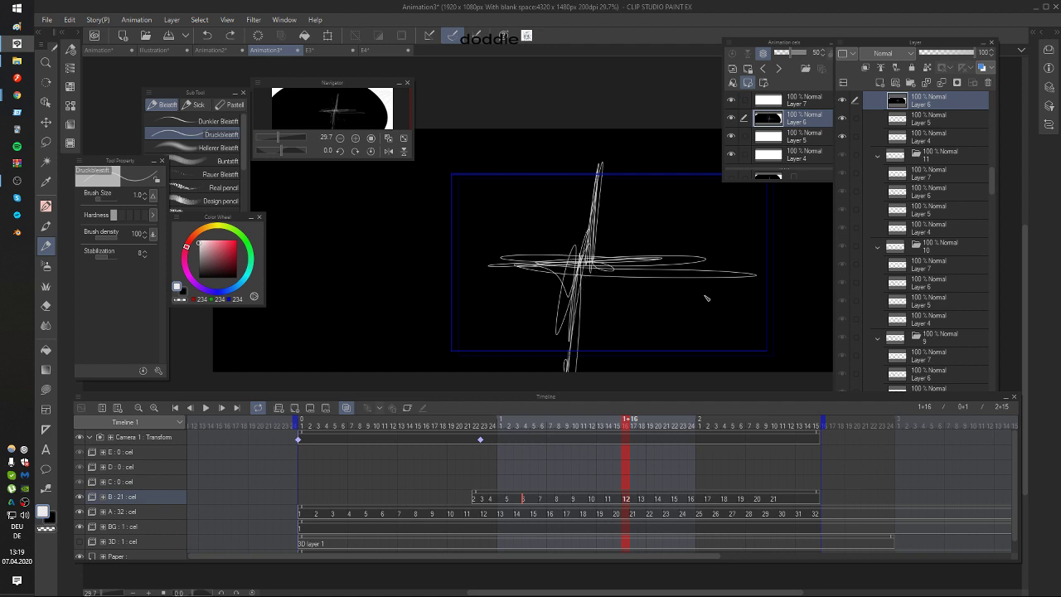
pyautogui.moveTo(705, 295); pyautogui.dragTo(712, 299)
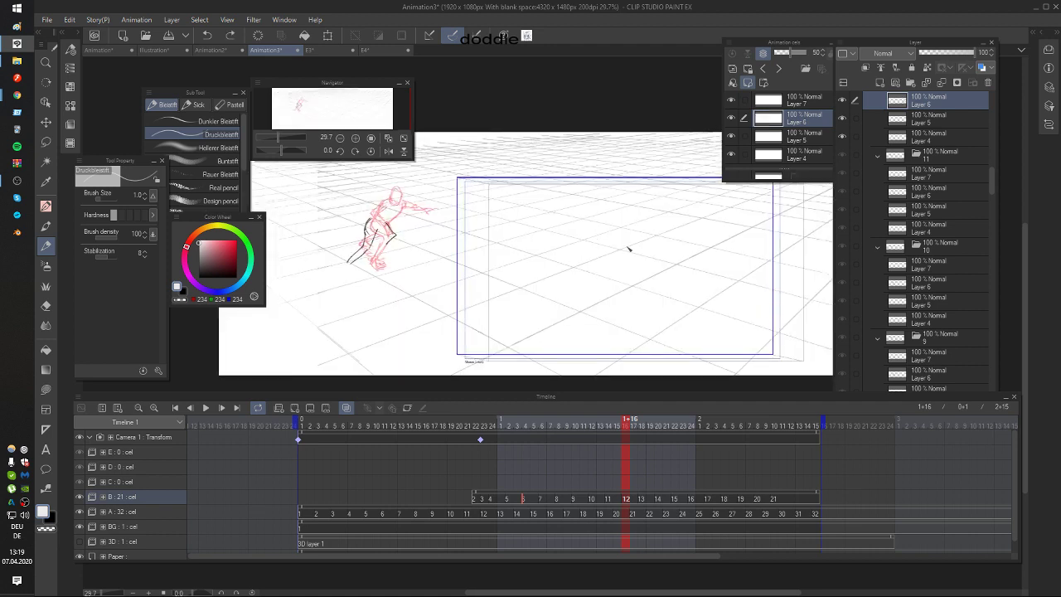
pyautogui.press(',')
pyautogui.press('.')
pyautogui.hotkey('ctrl', 'z')
pyautogui.click(197, 270)
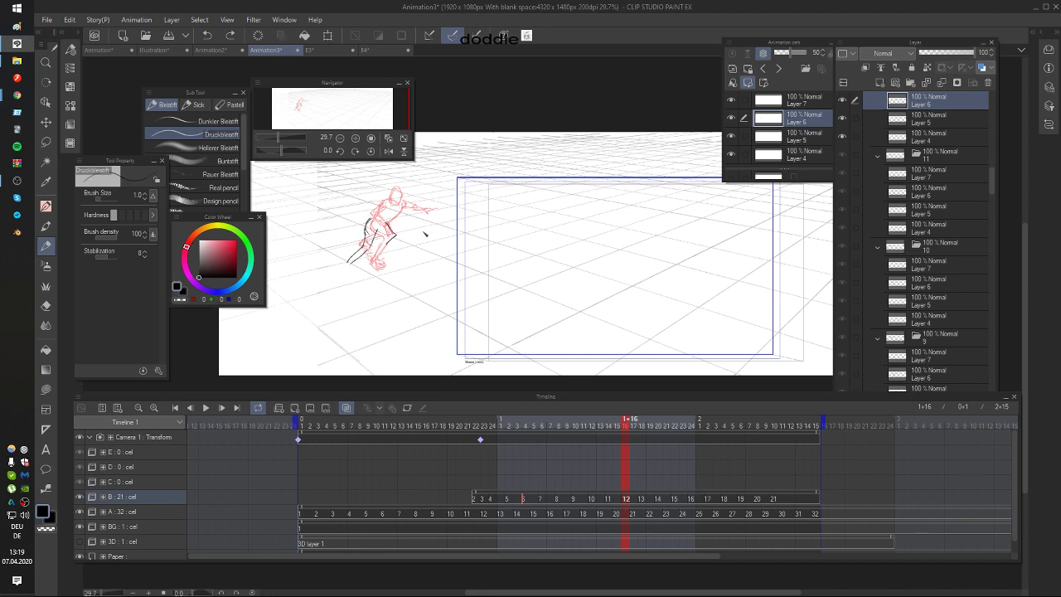
# Step: Draw the knee and lower part of the front leg on cel 12 with the pen, comparing the pose with cel 11
pyautogui.press('p')
pyautogui.press(',')
pyautogui.press('.')
pyautogui.moveTo(390, 238); pyautogui.dragTo(380, 253)
pyautogui.press(',')
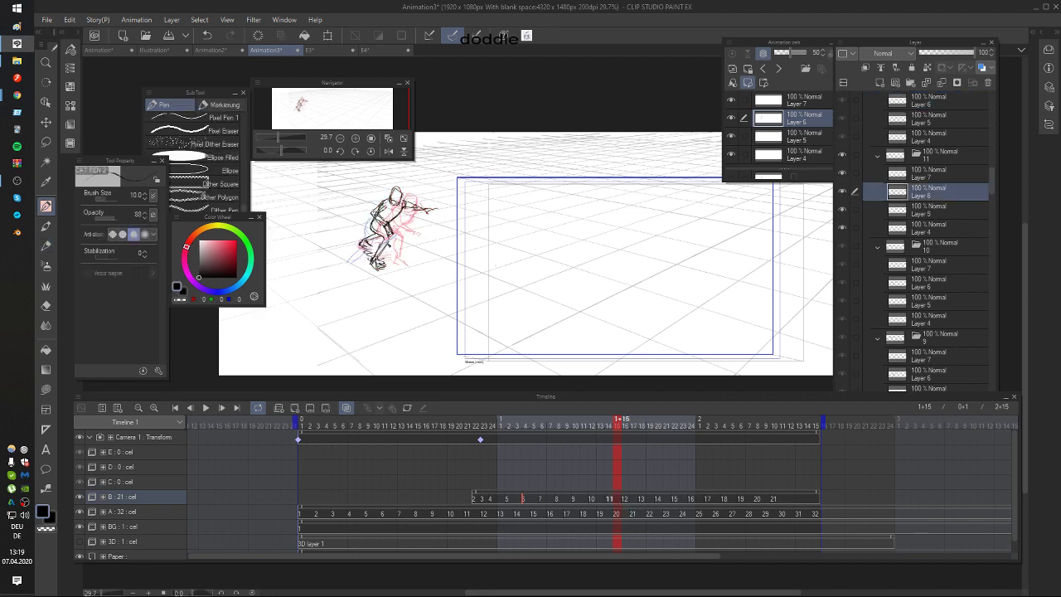
pyautogui.press('Right')
pyautogui.press('Left')
pyautogui.press('Right')
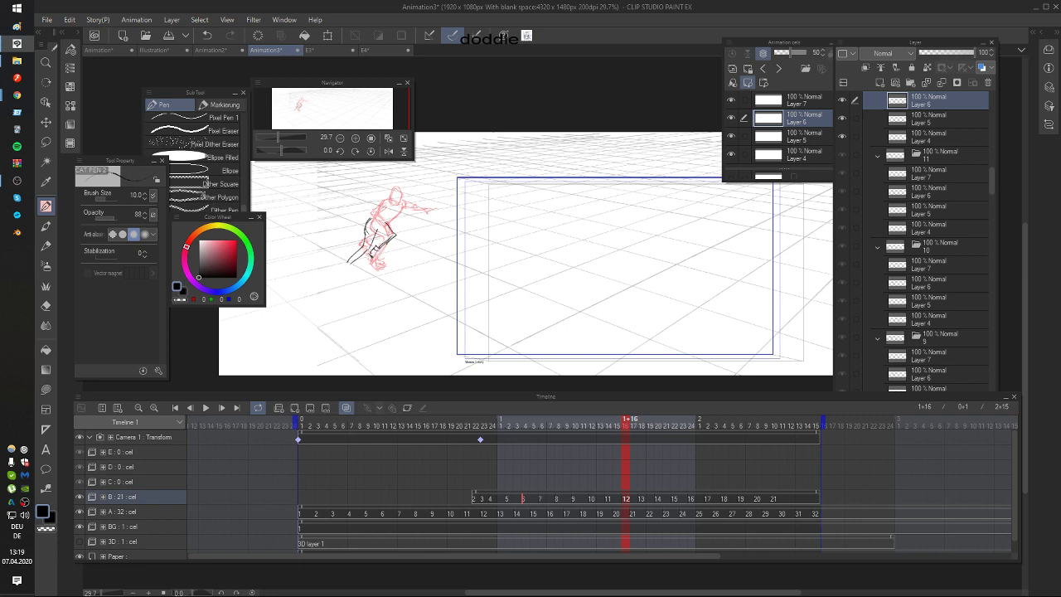
pyautogui.press('Left')
pyautogui.press('Right')
pyautogui.press('Left')
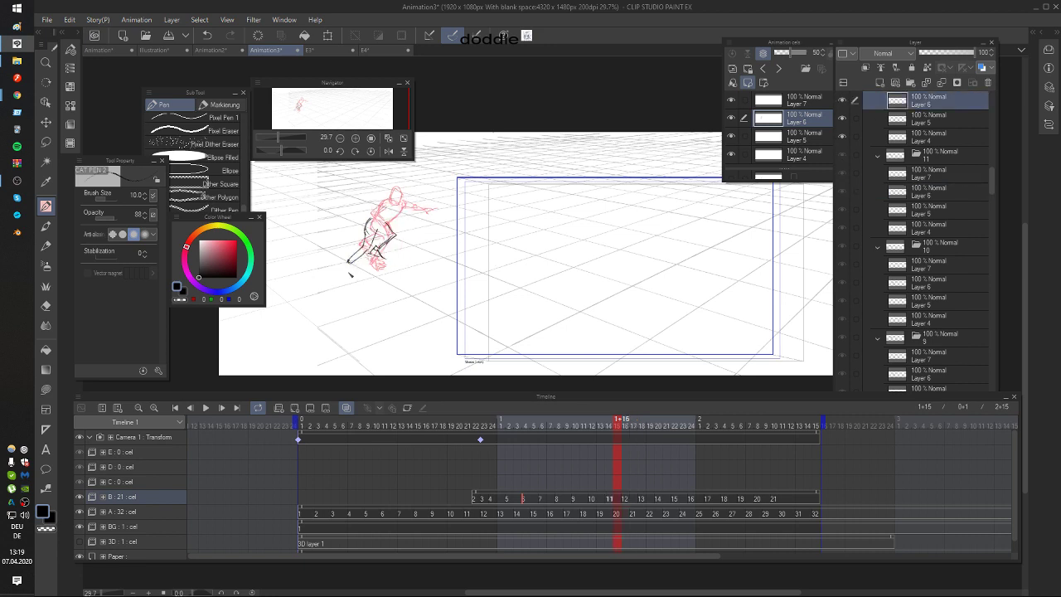
# Step: Rework the foot at the end of the trailing leg on cel 12 and compare it with cel 11
pyautogui.press('Right')
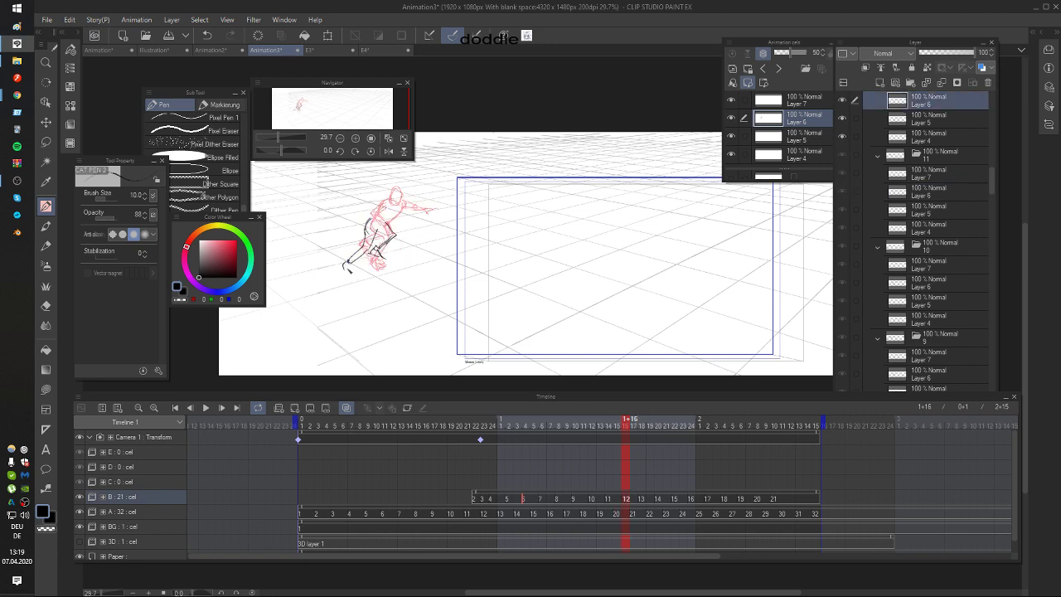
pyautogui.hotkey('ctrl', 'z')
pyautogui.moveTo(345, 264); pyautogui.dragTo(350, 279)
pyautogui.hotkey('ctrl', 'z')
pyautogui.press('Left')
pyautogui.press('Right')
pyautogui.press('Left')
pyautogui.press('Right')
pyautogui.press('Left')
pyautogui.press('Right')
# Step: Strengthen the front thigh lines of the figure on cel 12 and compare the legs with cel 11
pyautogui.moveTo(390, 227); pyautogui.dragTo(377, 247)
pyautogui.press('Left')
pyautogui.press('Right')
pyautogui.press('Left')
pyautogui.press('Right')
pyautogui.press('Left')
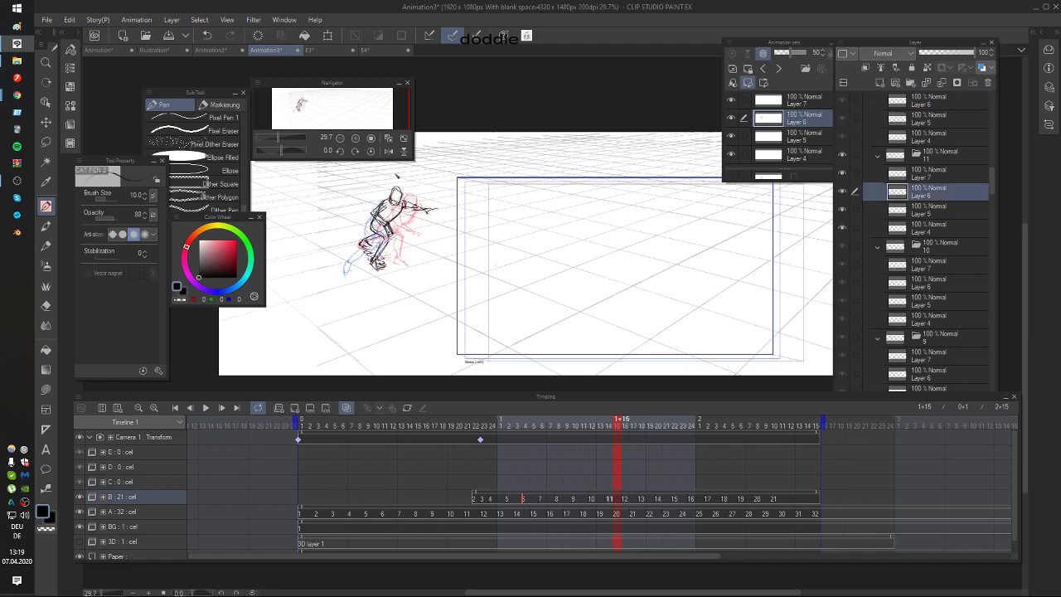
pyautogui.press('Right')
pyautogui.press('Left')
pyautogui.press('Right')
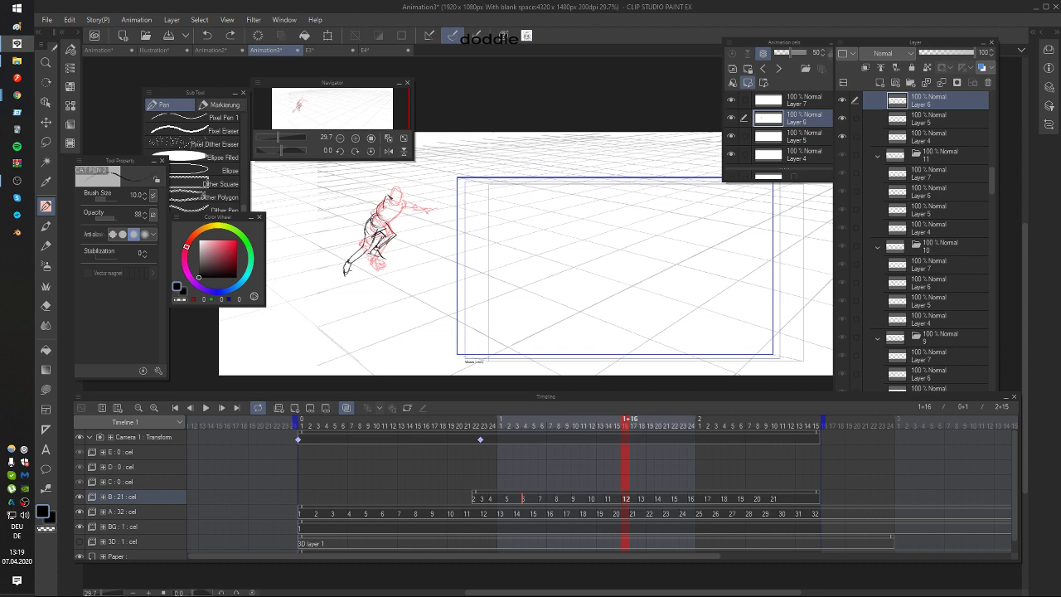
# Step: Sketch the head above the shoulders on cel 12 and compare its position with cel 11
pyautogui.press('Left')
pyautogui.press('Left')
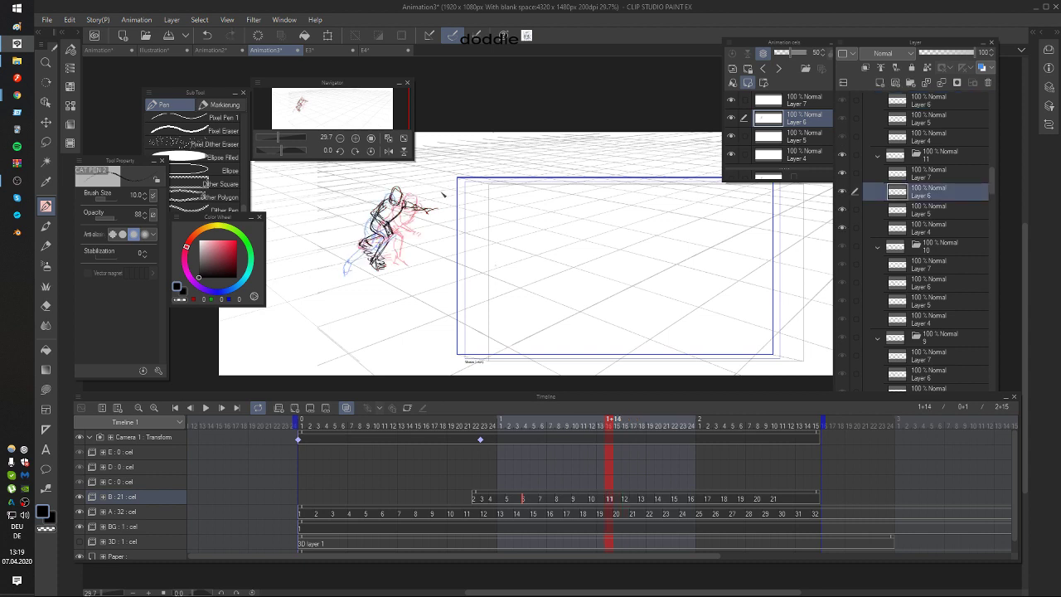
pyautogui.press('Right')
pyautogui.press('Right')
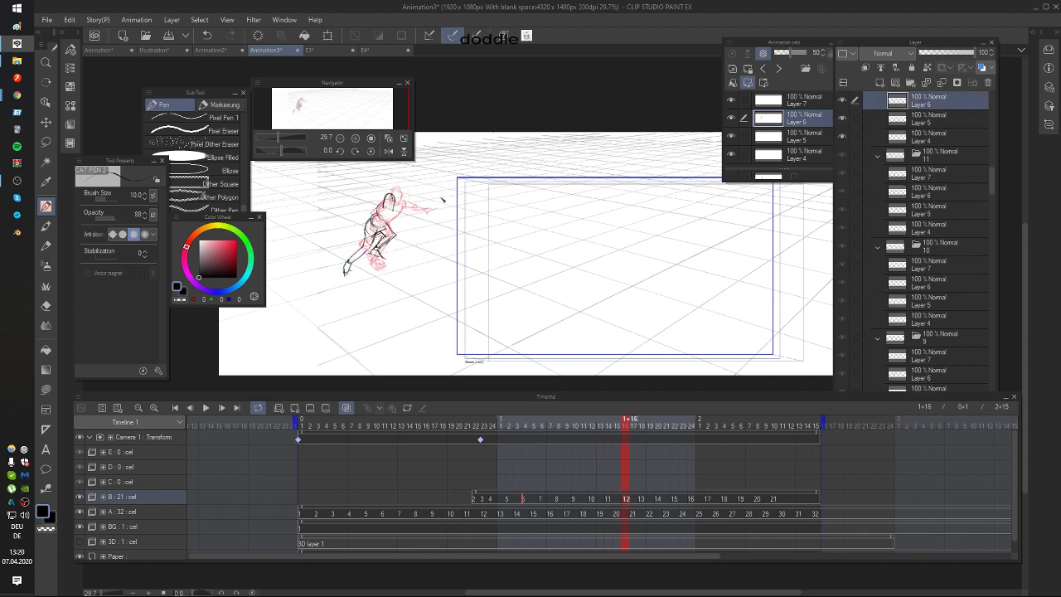
pyautogui.press('Left')
pyautogui.press('Right')
# Step: Shift the figure on cel 12 slightly left, away from the cel 11 pose, with the Move layer tool
pyautogui.press('k')
pyautogui.press('Left')
pyautogui.press('Right')
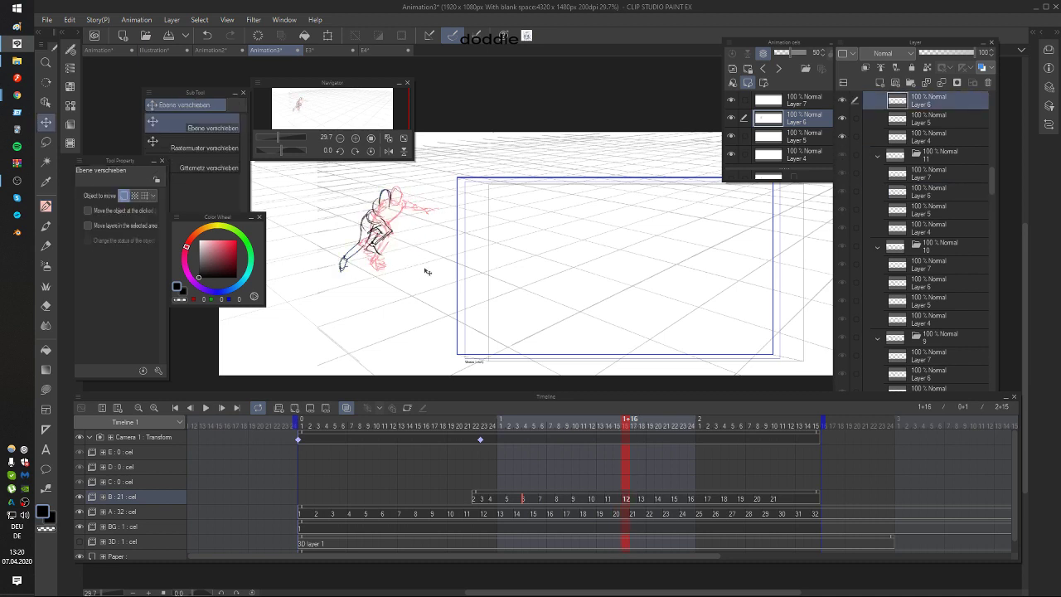
pyautogui.press('Left')
pyautogui.press('Right')
# Step: Draw the rear arm swinging back from the shoulder on cel 12 with the pen, comparing it with cel 11
pyautogui.press('p')
pyautogui.press('Left')
pyautogui.press('Right')
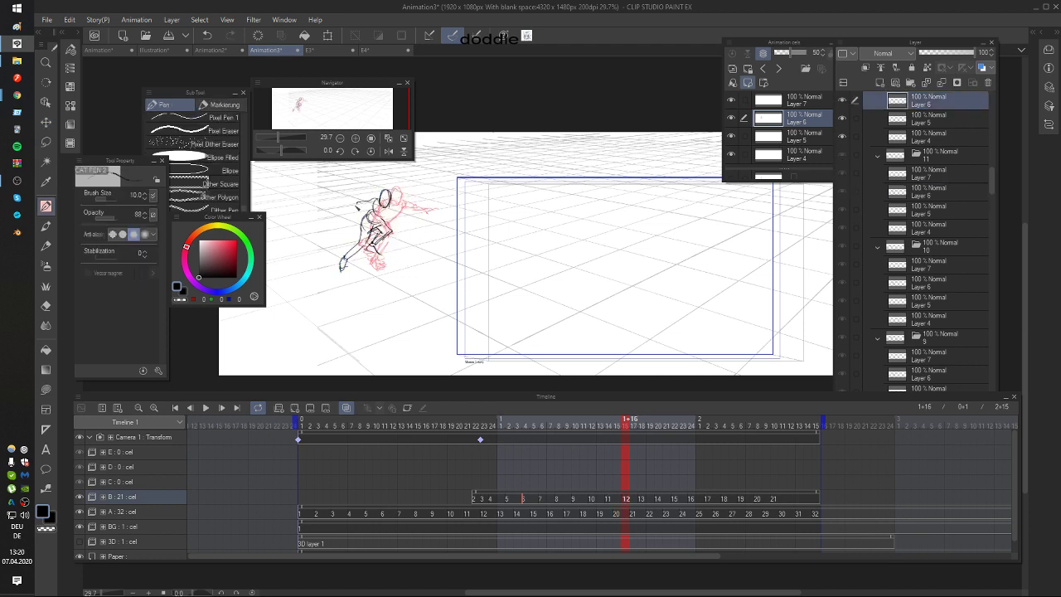
pyautogui.moveTo(358, 206)
pyautogui.mouseDown()
pyautogui.moveTo(353, 219)
pyautogui.moveTo(359, 207)
pyautogui.mouseUp()
pyautogui.press('Left')
pyautogui.press('Right')
pyautogui.press('Left')
pyautogui.press('Right')
pyautogui.press('Left')
pyautogui.press('Right')
pyautogui.press('Left')
pyautogui.press('Right')
pyautogui.press('Left')
pyautogui.press('Right')
pyautogui.press('Left')
pyautogui.press('Right')
# Step: Undo the last arm stroke and finish the arms and hands on cel 12, comparing them with cel 11
pyautogui.hotkey('ctrl', 'z')
pyautogui.press('Left')
pyautogui.press('Right')
pyautogui.press('Left')
pyautogui.press('Right')
pyautogui.press('Left')
pyautogui.press('Right')
pyautogui.moveTo(450, 214); pyautogui.dragTo(449, 218)
pyautogui.press('Left')
pyautogui.press('Right')
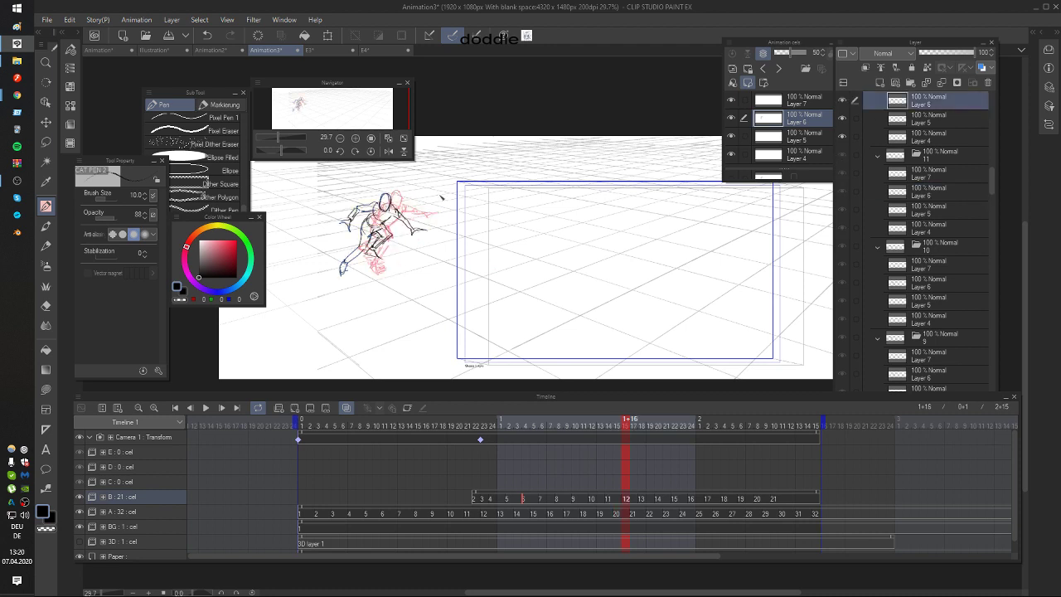
# Step: Flip through the frames around cel 12 and back to cel 10 to check the figure's motion
pyautogui.press('Right')
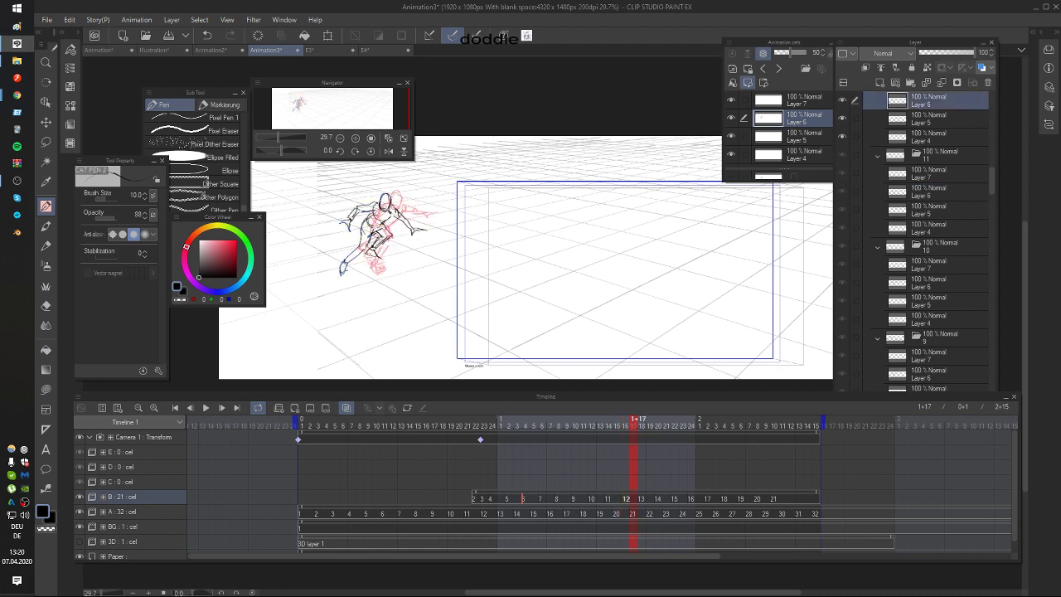
pyautogui.press('Right')
pyautogui.press('Left')
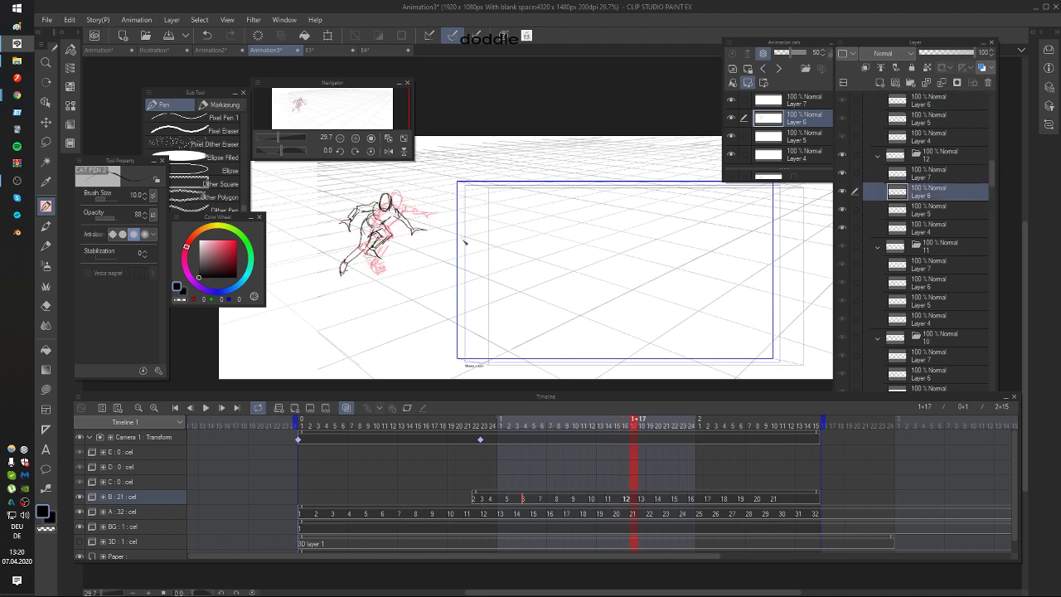
pyautogui.press('Left')
pyautogui.press('Right')
pyautogui.press('Left')
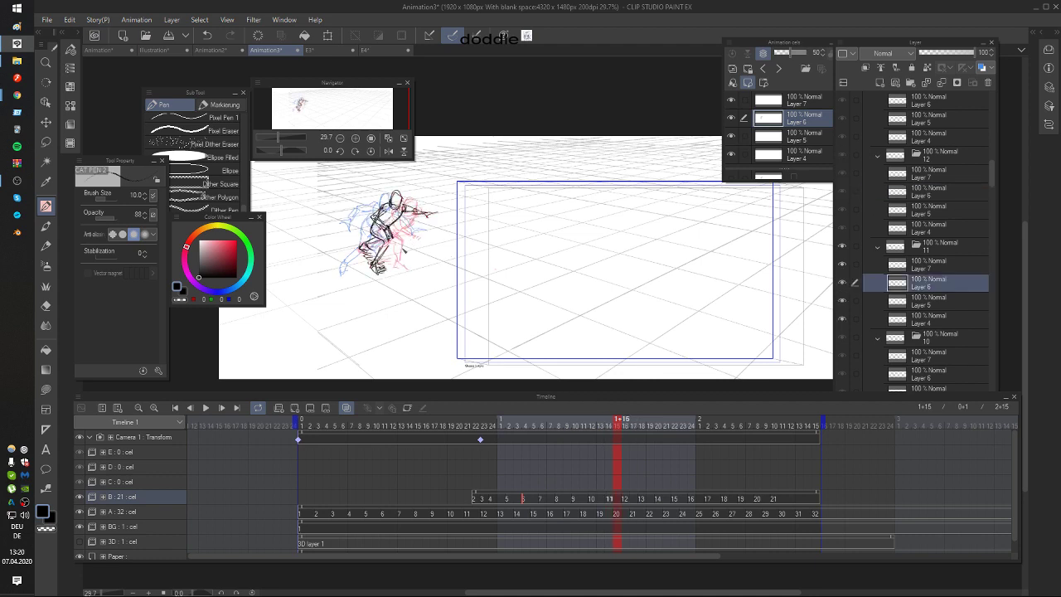
pyautogui.press('Right')
pyautogui.press('Left')
pyautogui.press('Left')
pyautogui.press('Left')
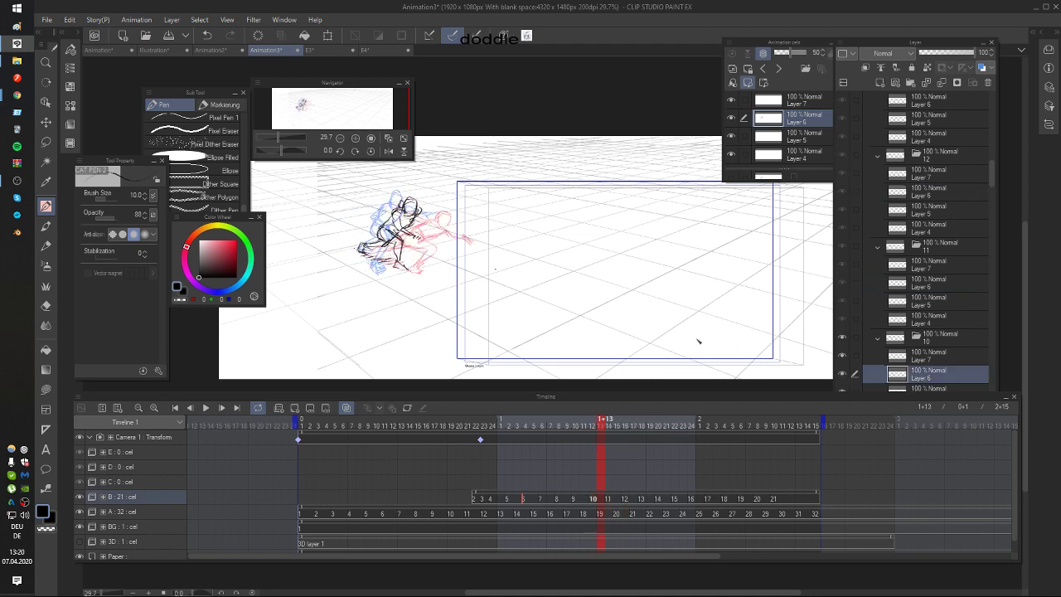
pyautogui.press('Right')
pyautogui.press('Right')
pyautogui.press('Right')
# Step: Add hatching strokes between the trailing foot and the front knee on cel 12, and compare with cel 11
pyautogui.moveTo(352, 275); pyautogui.dragTo(374, 255)
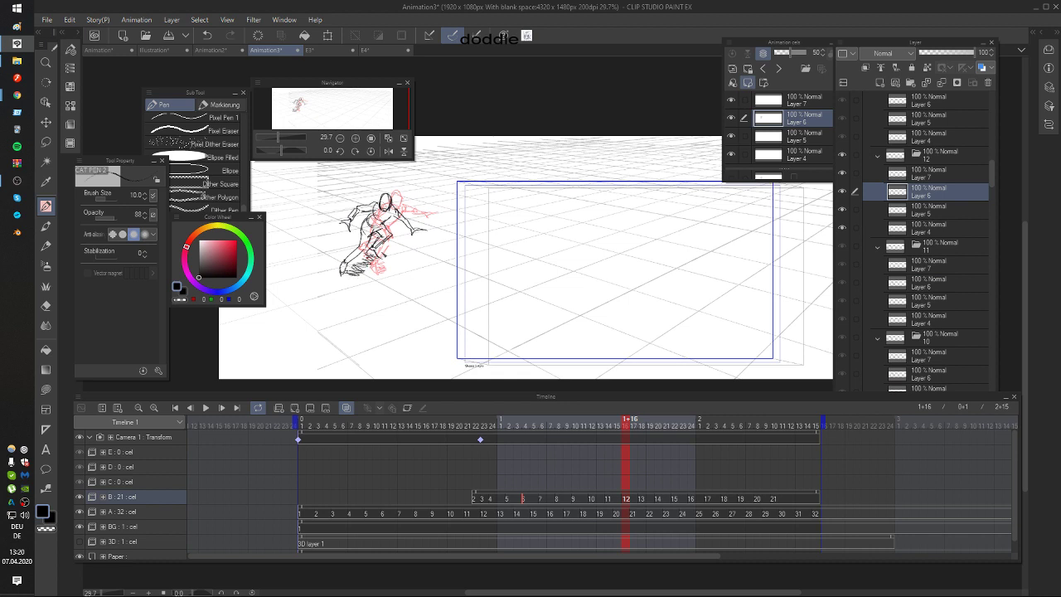
pyautogui.press('Left')
pyautogui.press('Right')
pyautogui.press('Left')
pyautogui.press('Right')
# Step: Shift the figure on cel 12 slightly right toward the cel 11 pose with the Move layer tool
pyautogui.press('k')
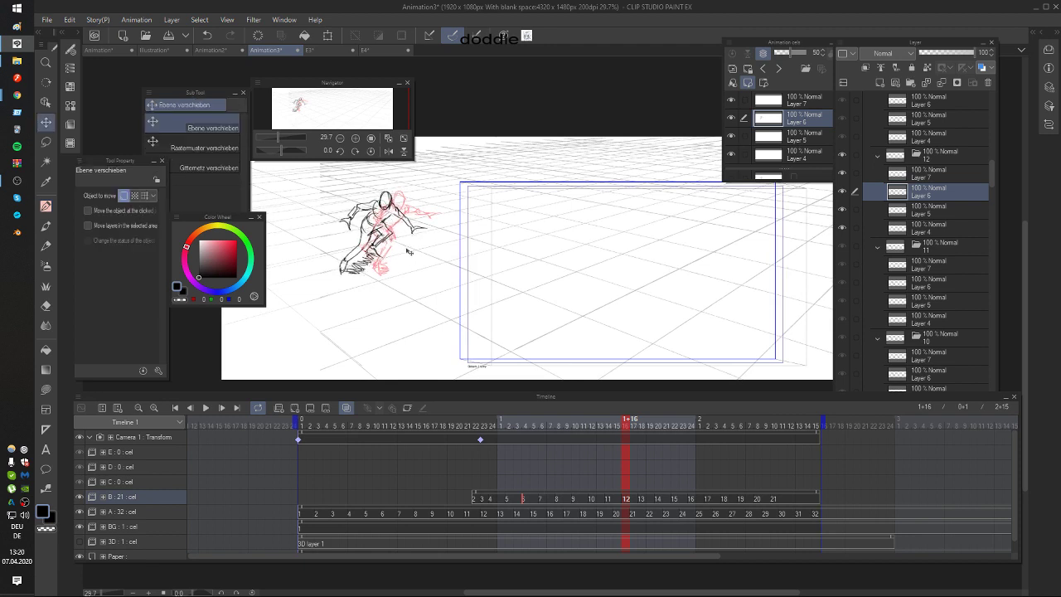
pyautogui.press('Left')
pyautogui.press('Right')
pyautogui.press('Left')
pyautogui.press('Right')
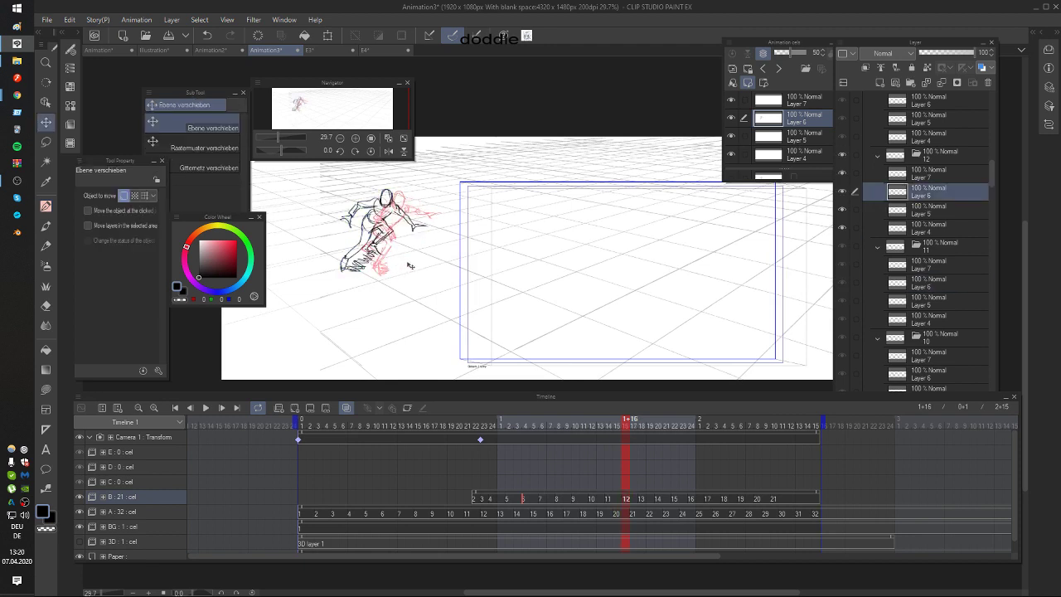
pyautogui.moveTo(412, 263); pyautogui.dragTo(421, 270)
pyautogui.press('Left')
pyautogui.press('Right')
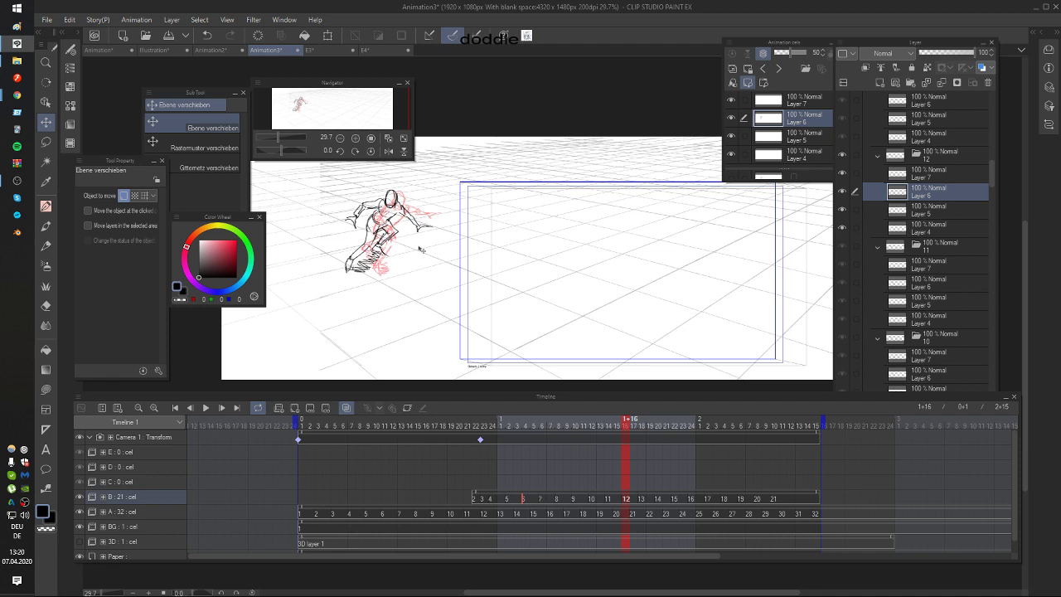
# Step: Step through the frames from just after cel 12 back to cel 9 to review the poses
pyautogui.press('Right')
pyautogui.press('Right')
pyautogui.press('Left')
pyautogui.press('Left')
pyautogui.press('Left')
pyautogui.press('Left')
pyautogui.press('Left')
pyautogui.press('Left')
pyautogui.press('Left')
pyautogui.press('Left')
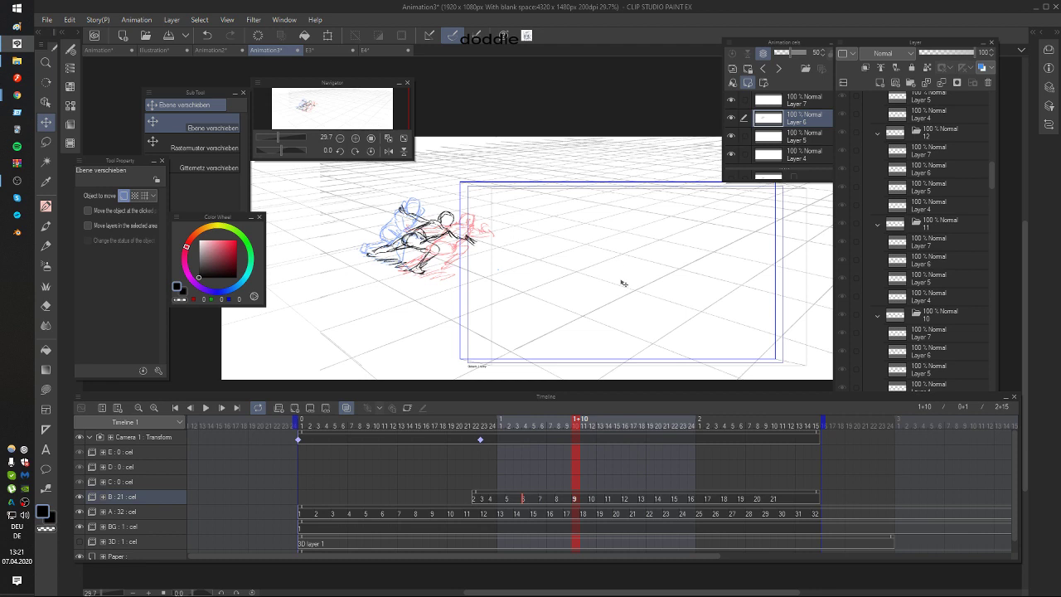
pyautogui.press('p')
pyautogui.moveTo(733, 227); pyautogui.dragTo(574, 219)
pyautogui.moveTo(511, 260); pyautogui.dragTo(599, 230)
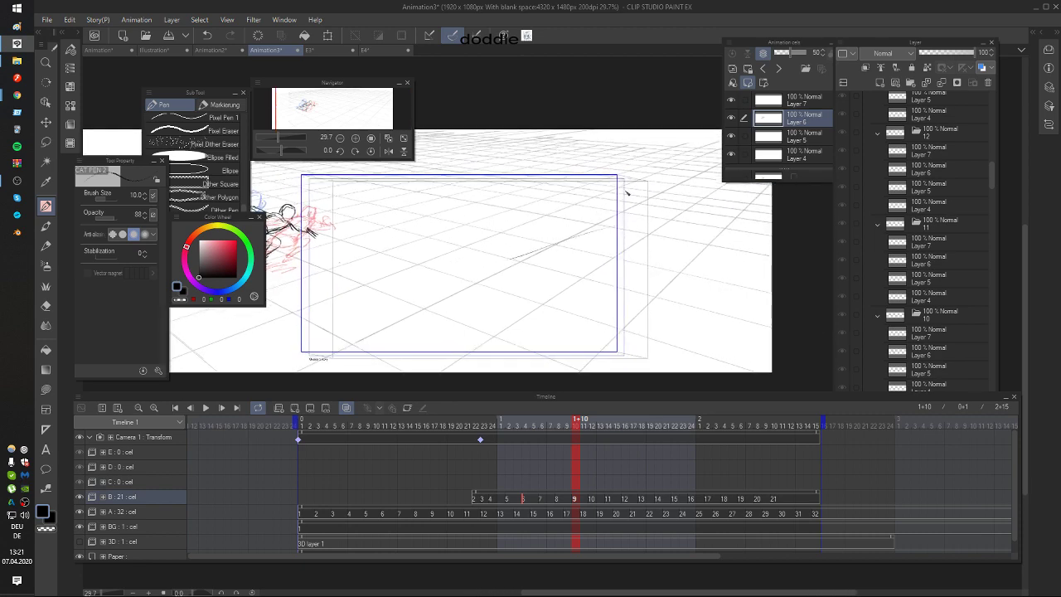
pyautogui.hotkey('ctrl', 'z')
pyautogui.moveTo(527, 265); pyautogui.dragTo(679, 227)
pyautogui.hotkey('ctrl', 'z')
pyautogui.hotkey('ctrl', 'z')
pyautogui.hotkey('ctrl', 'z')
pyautogui.moveTo(529, 264); pyautogui.dragTo(687, 228)
pyautogui.moveTo(503, 273); pyautogui.dragTo(675, 240)
pyautogui.moveTo(534, 266); pyautogui.dragTo(563, 259)
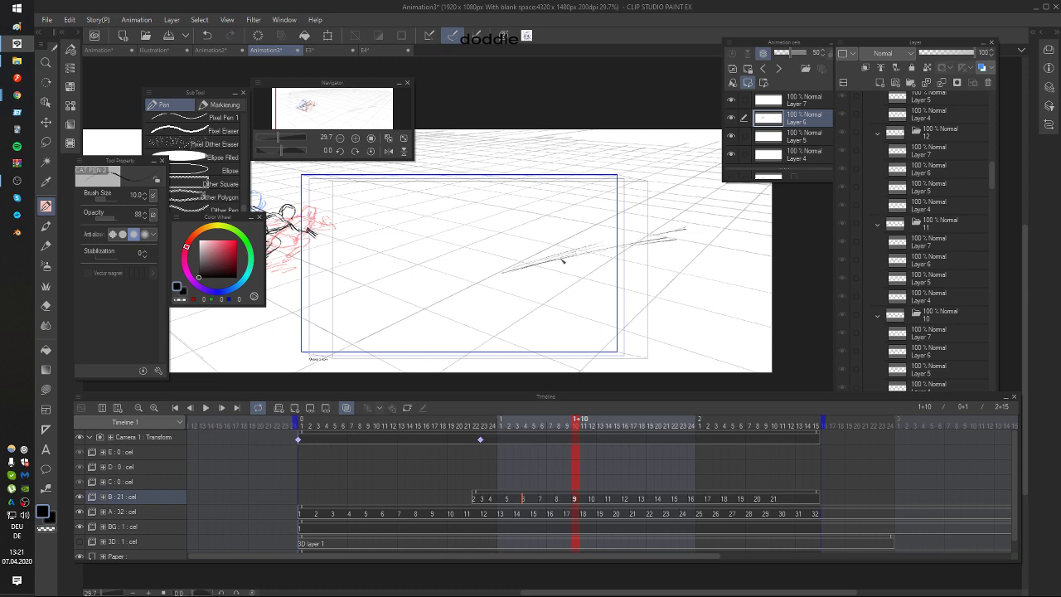
pyautogui.moveTo(502, 274); pyautogui.dragTo(687, 242)
pyautogui.moveTo(554, 269); pyautogui.dragTo(691, 247)
pyautogui.moveTo(496, 281)
pyautogui.mouseDown()
pyautogui.moveTo(660, 259)
pyautogui.moveTo(486, 294)
pyautogui.moveTo(628, 277)
pyautogui.moveTo(486, 296)
pyautogui.moveTo(635, 276)
pyautogui.mouseUp()
pyautogui.moveTo(488, 295); pyautogui.dragTo(633, 280)
pyautogui.moveTo(488, 295)
pyautogui.mouseDown()
pyautogui.moveTo(583, 287)
pyautogui.moveTo(494, 298)
pyautogui.mouseUp()
pyautogui.moveTo(604, 292)
pyautogui.mouseDown()
pyautogui.moveTo(481, 303)
pyautogui.moveTo(493, 307)
pyautogui.mouseUp()
pyautogui.moveTo(564, 298)
pyautogui.mouseDown()
pyautogui.moveTo(481, 306)
pyautogui.moveTo(681, 242)
pyautogui.moveTo(670, 229)
pyautogui.moveTo(535, 284)
pyautogui.moveTo(543, 265)
pyautogui.moveTo(590, 239)
pyautogui.moveTo(580, 189)
pyautogui.mouseUp()
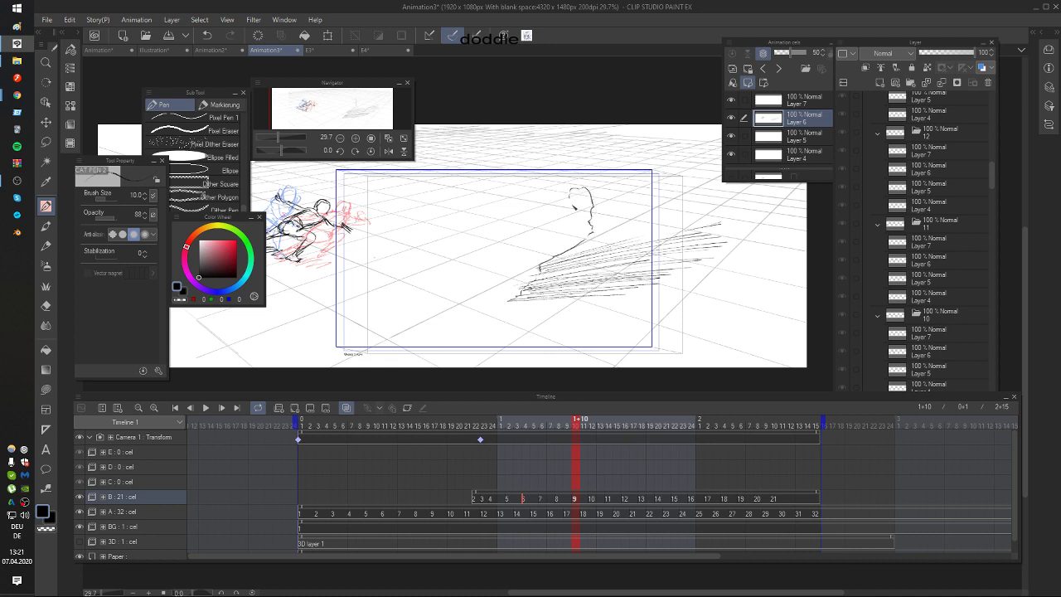
pyautogui.hotkey('ctrl', 'z')
pyautogui.moveTo(645, 235)
pyautogui.mouseDown()
pyautogui.moveTo(574, 244)
pyautogui.moveTo(591, 248)
pyautogui.mouseUp()
pyautogui.moveTo(691, 230)
pyautogui.mouseDown()
pyautogui.moveTo(621, 243)
pyautogui.moveTo(685, 229)
pyautogui.mouseUp()
pyautogui.moveTo(570, 255); pyautogui.dragTo(692, 221)
pyautogui.moveTo(583, 248)
pyautogui.mouseDown()
pyautogui.moveTo(709, 204)
pyautogui.moveTo(664, 225)
pyautogui.moveTo(563, 341)
pyautogui.mouseUp()
pyautogui.moveTo(605, 285); pyautogui.dragTo(550, 341)
pyautogui.moveTo(541, 297); pyautogui.dragTo(726, 196)
pyautogui.hotkey('ctrl', 'z')
pyautogui.hotkey('ctrl', 'z')
pyautogui.hotkey('ctrl', 'z')
pyautogui.moveTo(609, 212)
pyautogui.mouseDown()
pyautogui.moveTo(612, 224)
pyautogui.moveTo(698, 208)
pyautogui.mouseUp()
pyautogui.moveTo(608, 239); pyautogui.dragTo(721, 197)
pyautogui.moveTo(592, 241); pyautogui.dragTo(698, 202)
pyautogui.moveTo(597, 238); pyautogui.dragTo(711, 192)
pyautogui.moveTo(596, 240); pyautogui.dragTo(692, 194)
pyautogui.moveTo(598, 235); pyautogui.dragTo(694, 190)
pyautogui.moveTo(598, 235); pyautogui.dragTo(692, 185)
pyautogui.moveTo(596, 234); pyautogui.dragTo(687, 181)
pyautogui.moveTo(595, 232); pyautogui.dragTo(686, 172)
pyautogui.moveTo(599, 229); pyautogui.dragTo(680, 171)
pyautogui.moveTo(600, 221); pyautogui.dragTo(678, 161)
pyautogui.moveTo(597, 216); pyautogui.dragTo(675, 161)
pyautogui.moveTo(598, 208); pyautogui.dragTo(666, 160)
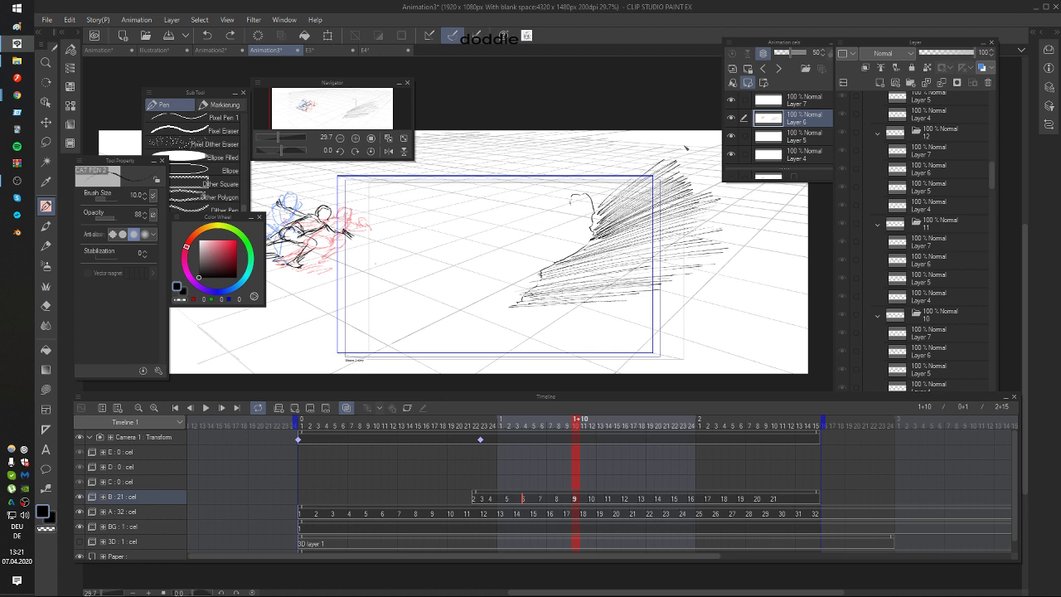
pyautogui.moveTo(514, 284); pyautogui.dragTo(487, 283)
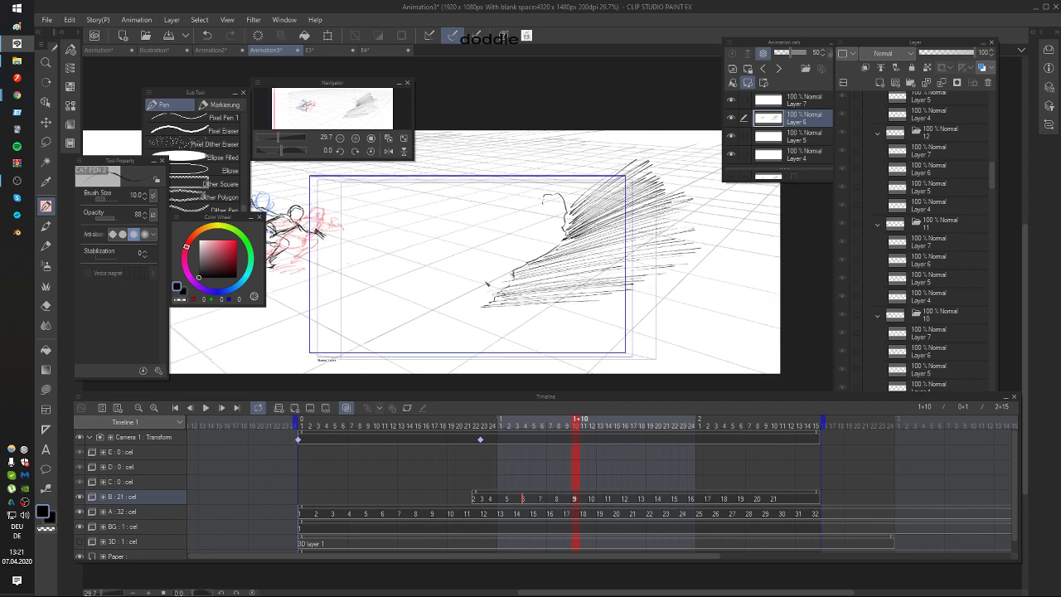
pyautogui.moveTo(607, 281); pyautogui.dragTo(619, 275)
pyautogui.moveTo(505, 304)
pyautogui.mouseDown()
pyautogui.moveTo(626, 291)
pyautogui.moveTo(615, 295)
pyautogui.mouseUp()
pyautogui.moveTo(501, 305)
pyautogui.mouseDown()
pyautogui.moveTo(622, 296)
pyautogui.moveTo(510, 306)
pyautogui.moveTo(544, 308)
pyautogui.moveTo(514, 319)
pyautogui.mouseUp()
pyautogui.moveTo(486, 315); pyautogui.dragTo(511, 326)
pyautogui.moveTo(485, 315); pyautogui.dragTo(508, 325)
pyautogui.moveTo(611, 312); pyautogui.dragTo(614, 313)
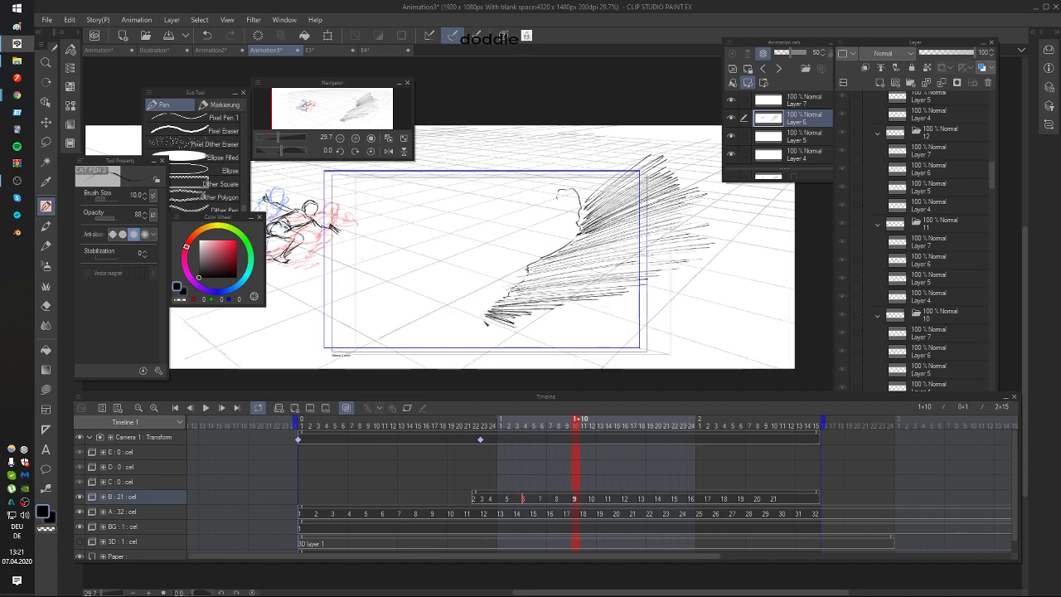
pyautogui.moveTo(488, 315); pyautogui.dragTo(507, 298)
pyautogui.moveTo(617, 260); pyautogui.dragTo(621, 262)
pyautogui.moveTo(465, 334)
pyautogui.mouseDown()
pyautogui.moveTo(526, 263)
pyautogui.moveTo(559, 246)
pyautogui.moveTo(582, 207)
pyautogui.moveTo(563, 209)
pyautogui.moveTo(551, 229)
pyautogui.moveTo(571, 222)
pyautogui.moveTo(563, 219)
pyautogui.mouseUp()
pyautogui.hotkey('ctrl', 'z')
pyautogui.moveTo(576, 211); pyautogui.dragTo(563, 223)
pyautogui.moveTo(569, 218)
pyautogui.mouseDown()
pyautogui.moveTo(548, 253)
pyautogui.moveTo(524, 242)
pyautogui.moveTo(538, 253)
pyautogui.moveTo(559, 214)
pyautogui.moveTo(564, 204)
pyautogui.mouseUp()
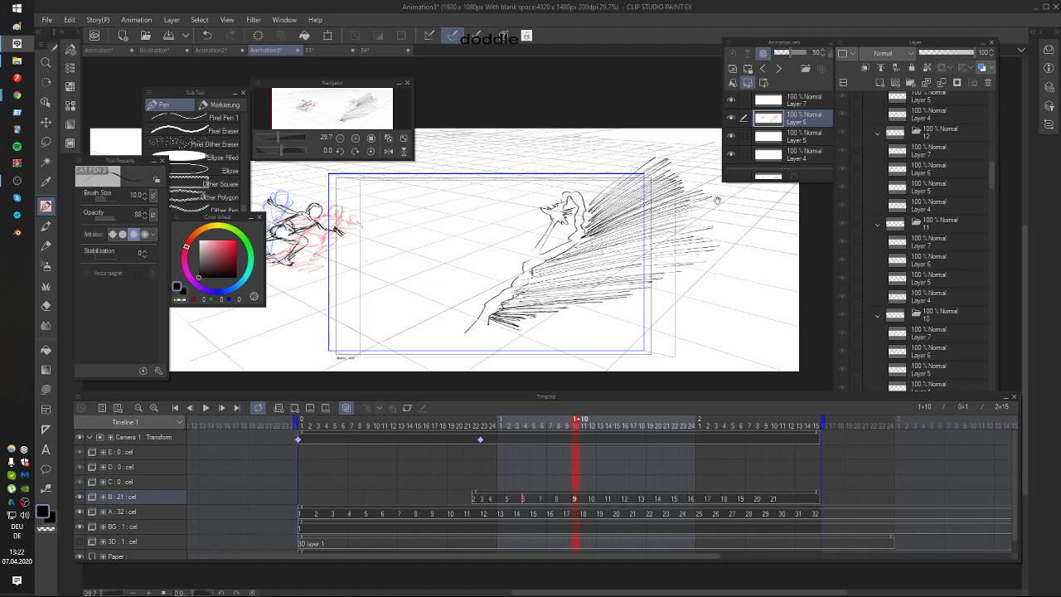
pyautogui.hotkey('ctrl', 'z')
pyautogui.hotkey('ctrl', 'z')
pyautogui.hotkey('ctrl', 'z')
pyautogui.hotkey('ctrl', 'z')
pyautogui.hotkey('ctrl', 'z')
pyautogui.hotkey('ctrl', 'z')
pyautogui.hotkey('ctrl', 'z')
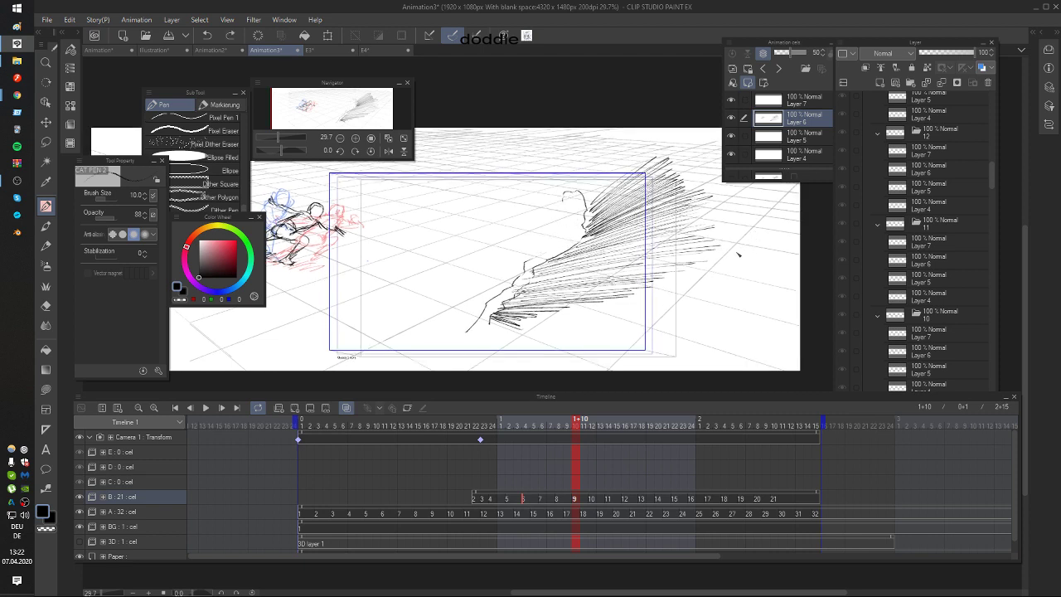
pyautogui.hotkey('ctrl', 'z')
pyautogui.hotkey('ctrl', 'z')
pyautogui.hotkey('ctrl', 'z')
pyautogui.hotkey('ctrl', 'z')
pyautogui.hotkey('ctrl', 'z')
pyautogui.hotkey('ctrl', 'z')
pyautogui.hotkey('ctrl', 'z')
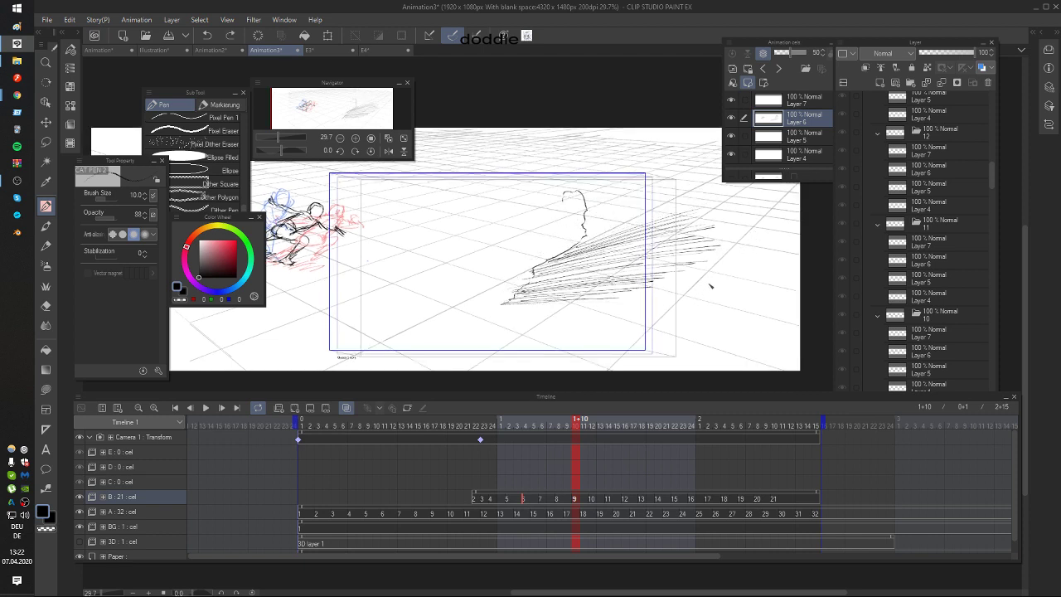
pyautogui.hotkey('ctrl', 'z')
pyautogui.hotkey('ctrl', 'z')
pyautogui.hotkey('ctrl', 'z')
pyautogui.hotkey('ctrl', 'z')
pyautogui.hotkey('ctrl', 'z')
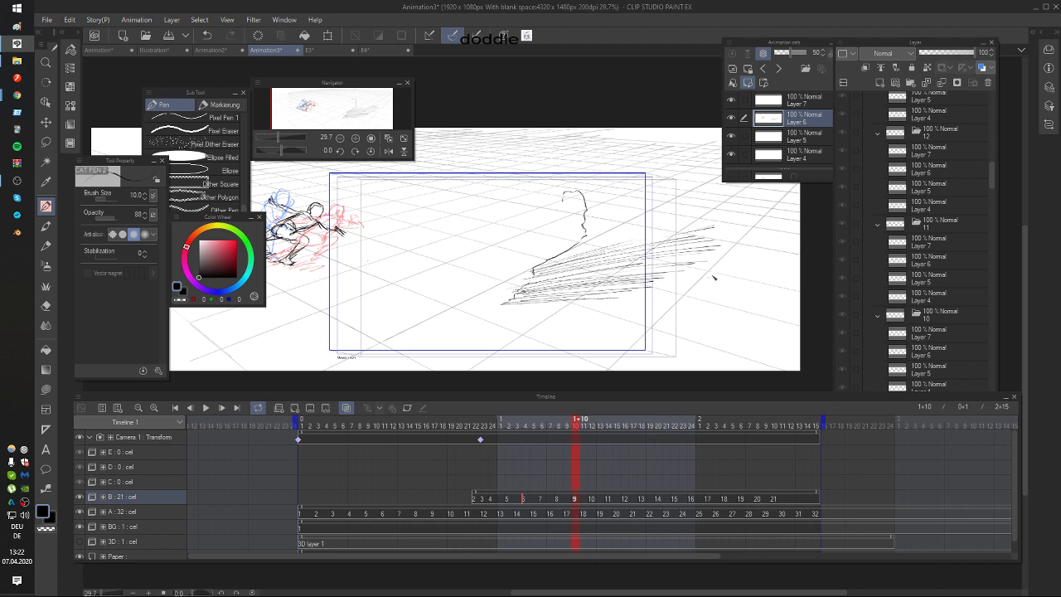
pyautogui.hotkey('ctrl', 'z')
pyautogui.hotkey('ctrl', 'z')
pyautogui.hotkey('ctrl', 'z')
pyautogui.hotkey('ctrl', 'z')
pyautogui.hotkey('ctrl', 'z')
pyautogui.hotkey('ctrl', 'z')
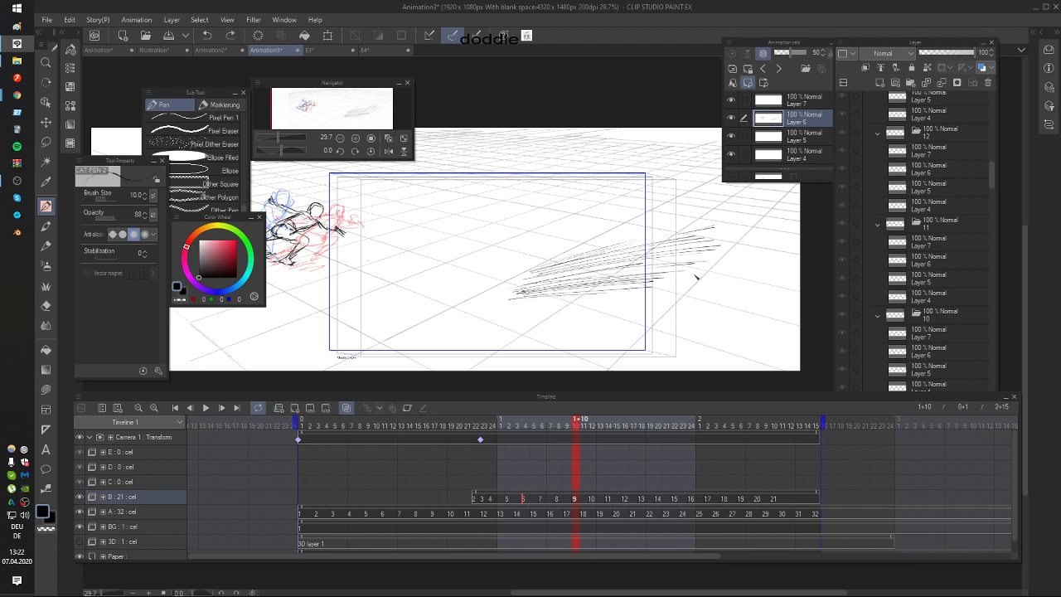
pyautogui.hotkey('ctrl', 'z')
pyautogui.hotkey('ctrl', 'z')
pyautogui.hotkey('ctrl', 'z')
pyautogui.hotkey('ctrl', 'z')
pyautogui.hotkey('ctrl', 'z')
pyautogui.hotkey('ctrl', 'z')
pyautogui.hotkey('ctrl', 'z')
pyautogui.hotkey('ctrl', 'z')
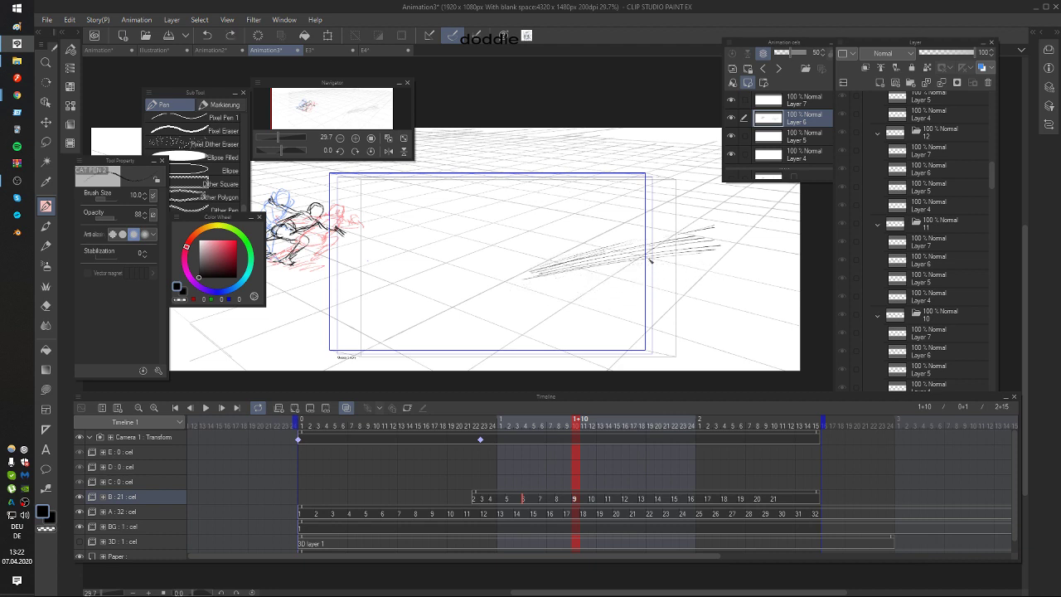
pyautogui.hotkey('ctrl', 'z')
pyautogui.hotkey('ctrl', 'z')
pyautogui.hotkey('ctrl', 'z')
pyautogui.hotkey('ctrl', 'z')
pyautogui.hotkey('ctrl', 'z')
pyautogui.hotkey('ctrl', 'z')
pyautogui.hotkey('ctrl', 'z')
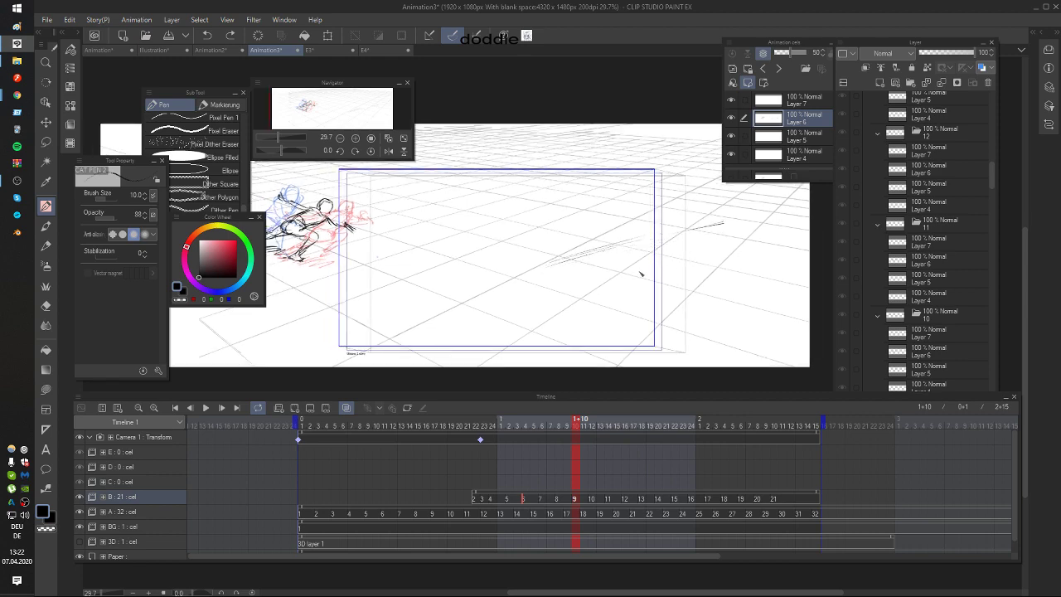
pyautogui.hotkey('ctrl', 'z')
pyautogui.hotkey('ctrl', 'z')
# Step: Advance the timeline from cel 9 to the empty cel 13 in folder B
pyautogui.moveTo(548, 285); pyautogui.dragTo(712, 288)
pyautogui.press('.')
pyautogui.press('.')
pyautogui.press('.')
pyautogui.press('.')
pyautogui.press('.')
pyautogui.press('.')
pyautogui.press('.')
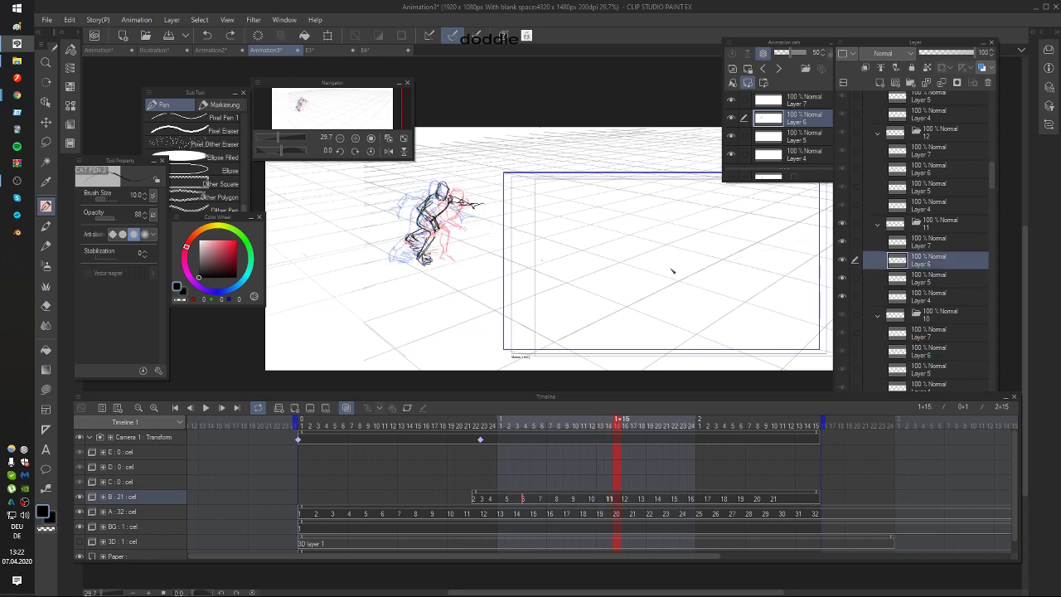
pyautogui.press('.')
pyautogui.moveTo(499, 261); pyautogui.dragTo(500, 260)
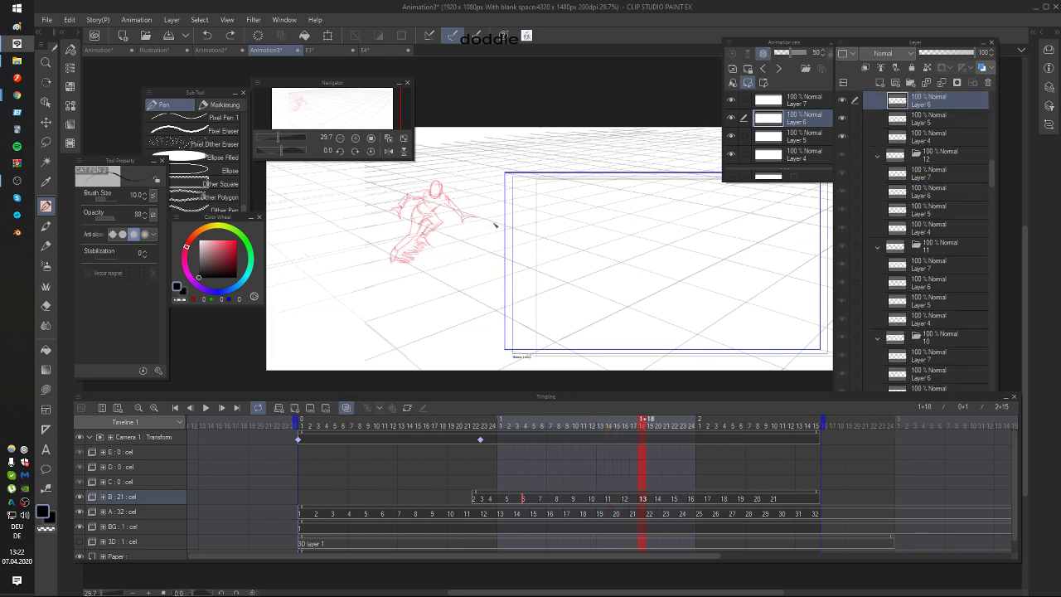
# Step: Flip between cels 12 and 13 to study the preceding pose
pyautogui.press(',')
pyautogui.press('.')
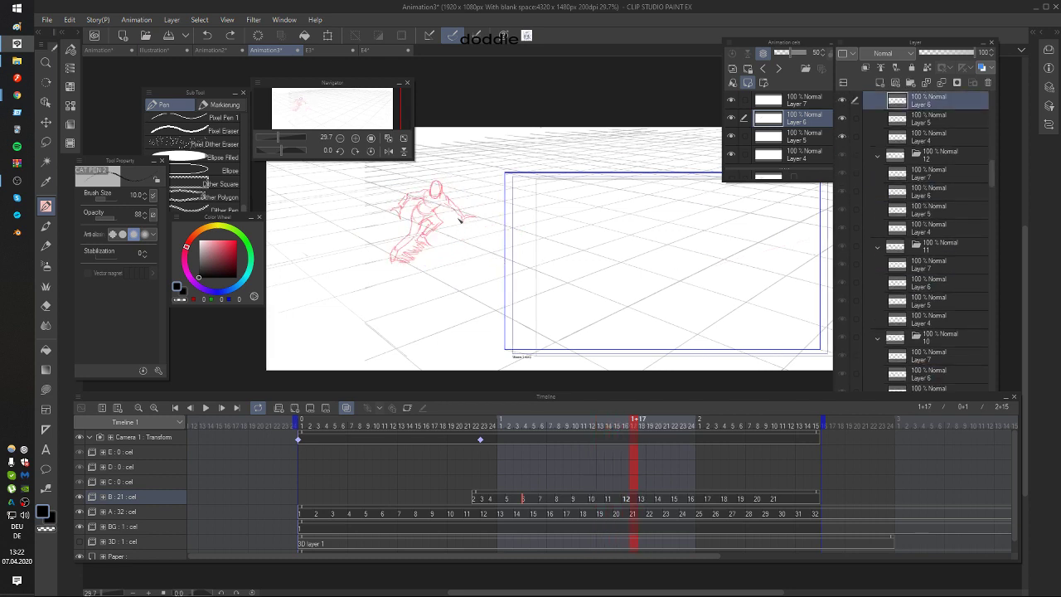
pyautogui.press(',')
pyautogui.press('Return')
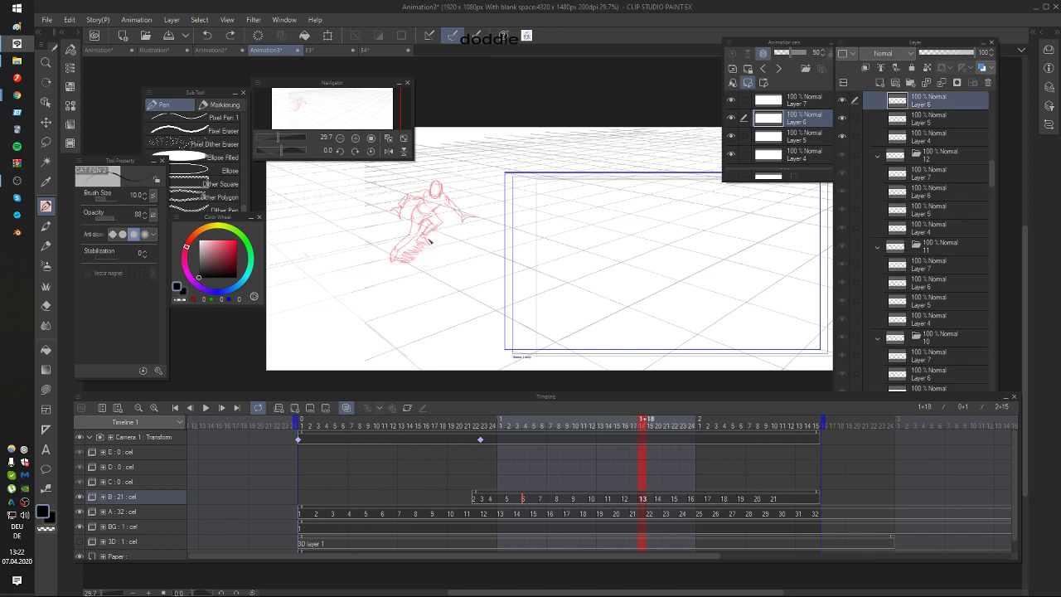
pyautogui.hotkey('shift', 'Return')
pyautogui.press('Return')
pyautogui.hotkey('shift', 'Return')
pyautogui.press('Return')
pyautogui.hotkey('shift', 'Return')
pyautogui.press('.')
# Step: Sketch the hips and bent thighs on cel 13 over the cel 12 onion skin, comparing the two cels
pyautogui.moveTo(432, 223)
pyautogui.mouseDown()
pyautogui.moveTo(403, 251)
pyautogui.moveTo(417, 240)
pyautogui.moveTo(410, 226)
pyautogui.moveTo(432, 219)
pyautogui.moveTo(417, 219)
pyautogui.mouseUp()
pyautogui.hotkey('ctrl', 'z')
pyautogui.hotkey('ctrl', 'z')
pyautogui.hotkey('ctrl', 'z')
pyautogui.hotkey('ctrl', 'z')
pyautogui.moveTo(418, 218)
pyautogui.mouseDown()
pyautogui.moveTo(442, 223)
pyautogui.moveTo(405, 232)
pyautogui.mouseUp()
pyautogui.press(',')
pyautogui.press('.')
pyautogui.hotkey('ctrl', 'z')
pyautogui.moveTo(428, 221); pyautogui.dragTo(401, 239)
pyautogui.press(',')
pyautogui.press('.')
pyautogui.press(',')
pyautogui.press('.')
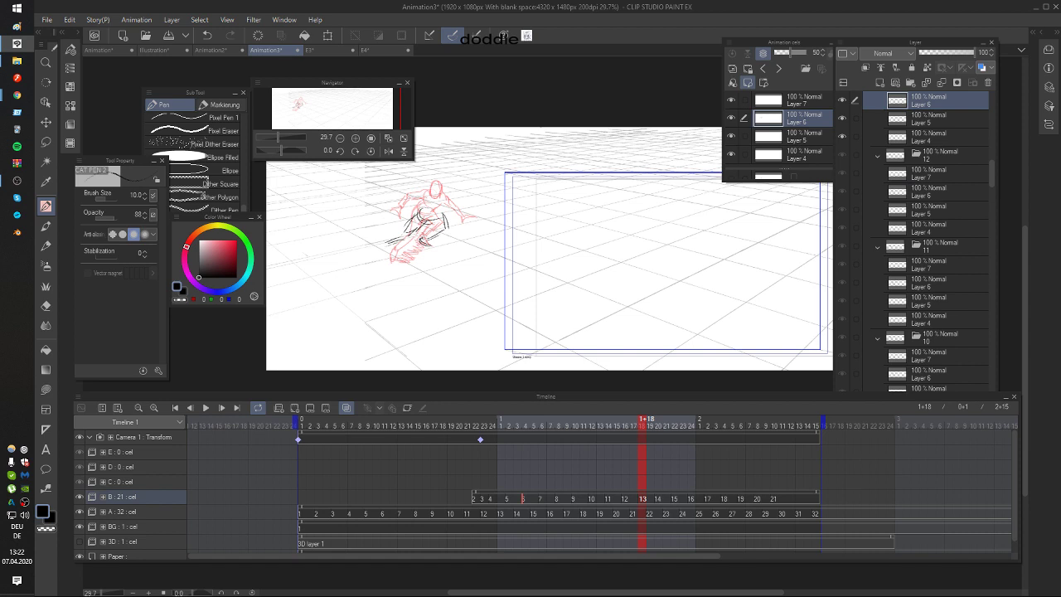
# Step: Draw the trailing lower leg and foot stretched out behind the figure on cel 13, and compare with cel 12
pyautogui.hotkey('alt', 'Tab')
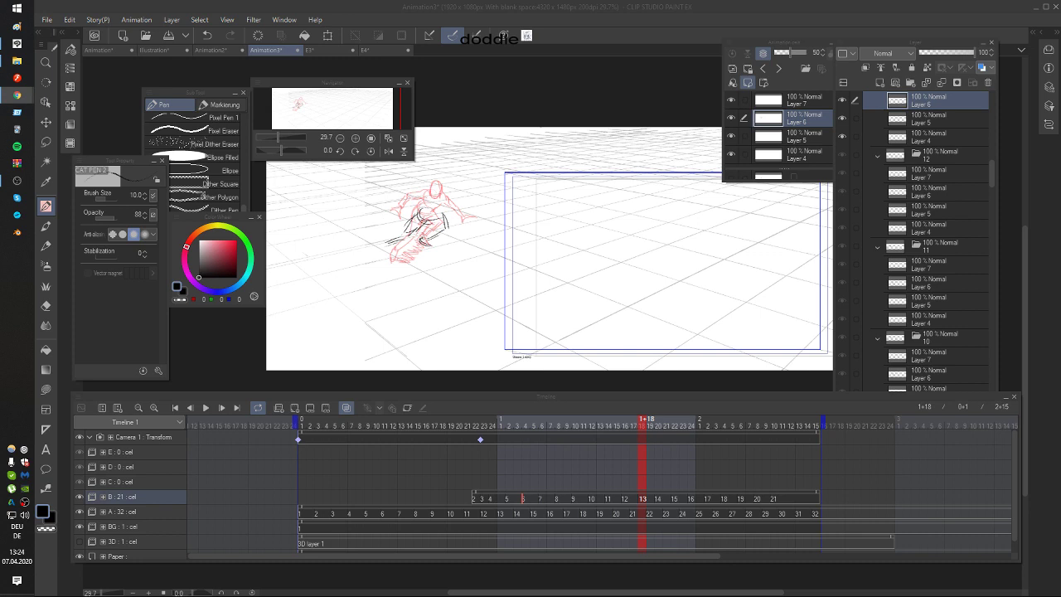
pyautogui.moveTo(391, 241); pyautogui.dragTo(382, 248)
pyautogui.moveTo(381, 248)
pyautogui.mouseDown()
pyautogui.moveTo(412, 238)
pyautogui.moveTo(414, 219)
pyautogui.moveTo(445, 217)
pyautogui.moveTo(432, 234)
pyautogui.moveTo(444, 240)
pyautogui.moveTo(426, 242)
pyautogui.moveTo(446, 231)
pyautogui.mouseUp()
pyautogui.hotkey('ctrl', 'z')
pyautogui.hotkey('ctrl', 'z')
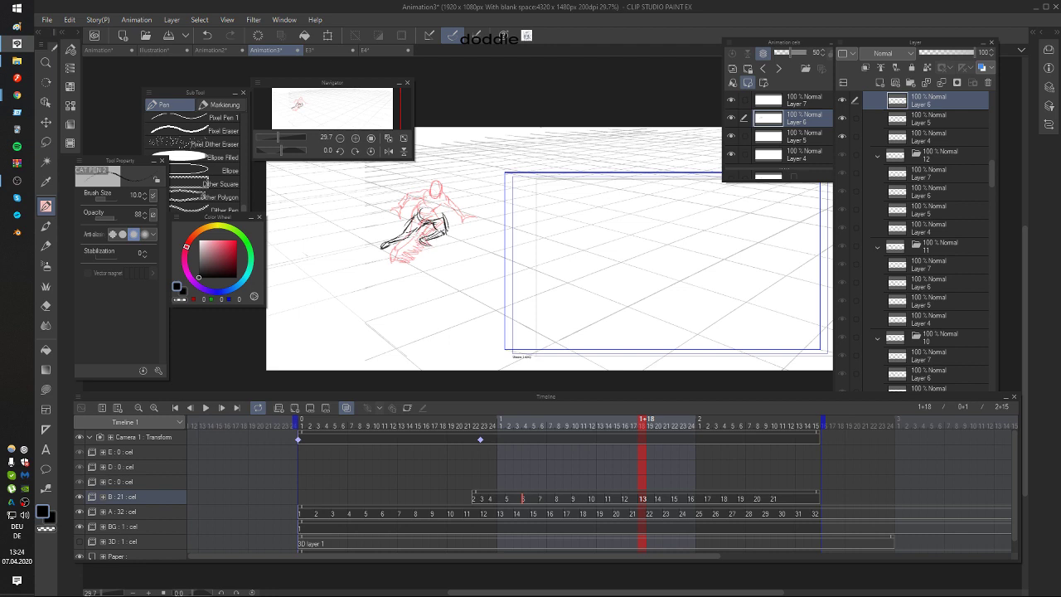
pyautogui.press(',')
pyautogui.press('.')
pyautogui.press('Left')
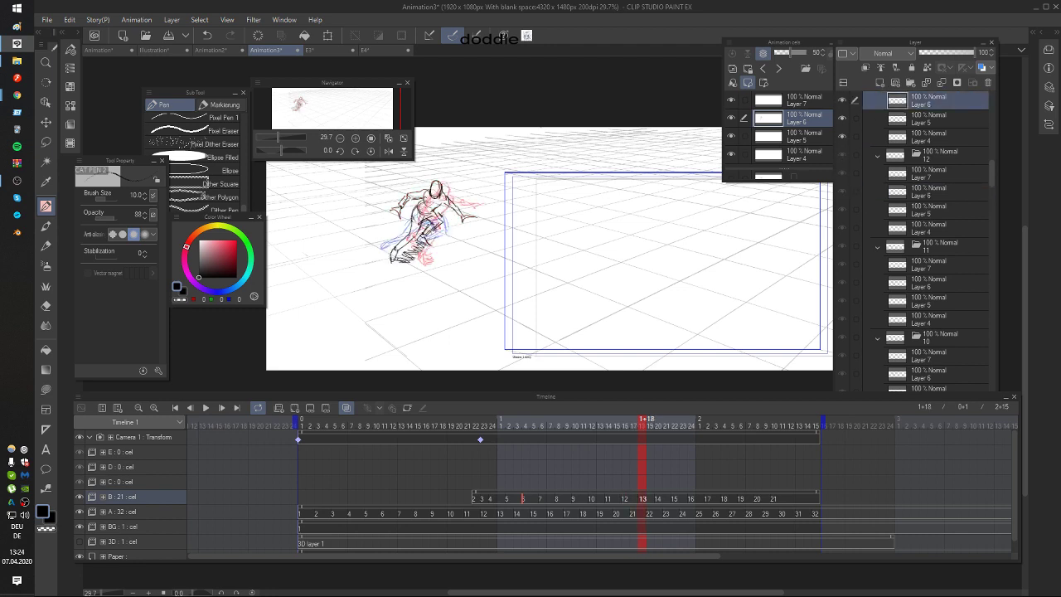
pyautogui.press('Right')
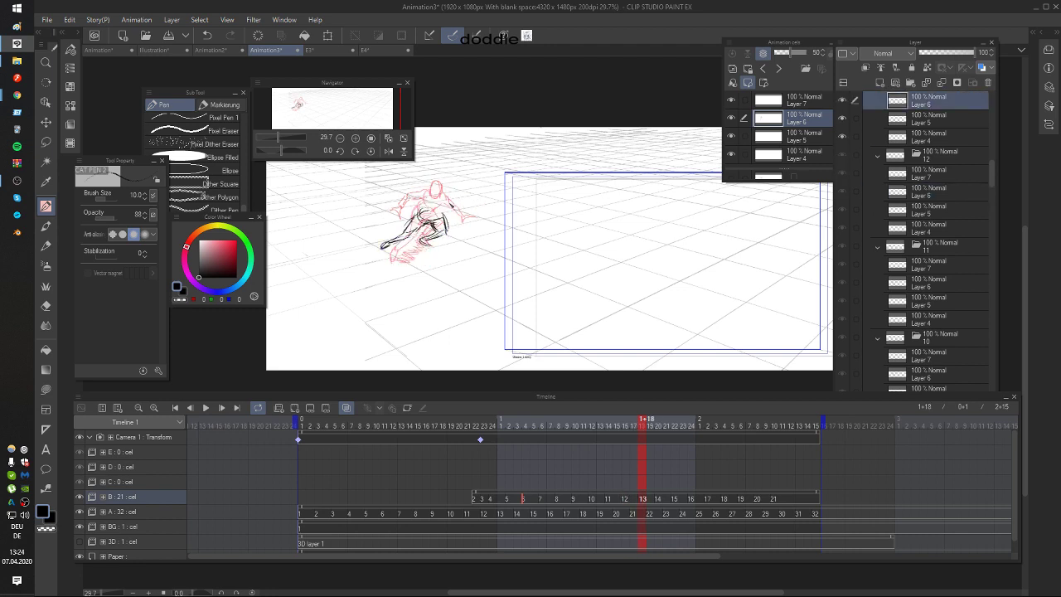
# Step: Sketch the torso, head and arms on cel 13, slightly lower than the cel 12 pose, and refine the front leg
pyautogui.moveTo(436, 198)
pyautogui.mouseDown()
pyautogui.moveTo(440, 187)
pyautogui.moveTo(441, 205)
pyautogui.mouseUp()
pyautogui.moveTo(435, 199)
pyautogui.mouseDown()
pyautogui.moveTo(443, 204)
pyautogui.moveTo(420, 198)
pyautogui.mouseUp()
pyautogui.press('Left')
pyautogui.press('Right')
pyautogui.hotkey('ctrl', 'z')
pyautogui.moveTo(420, 196); pyautogui.dragTo(428, 202)
pyautogui.hotkey('ctrl', 'z')
pyautogui.hotkey('ctrl', 'z')
pyautogui.hotkey('ctrl', 'z')
pyautogui.moveTo(430, 195)
pyautogui.mouseDown()
pyautogui.moveTo(420, 199)
pyautogui.moveTo(437, 196)
pyautogui.mouseUp()
pyautogui.moveTo(447, 200)
pyautogui.mouseDown()
pyautogui.moveTo(449, 239)
pyautogui.moveTo(437, 240)
pyautogui.mouseUp()
pyautogui.hotkey('ctrl', 'z')
pyautogui.moveTo(435, 240); pyautogui.dragTo(450, 234)
pyautogui.moveTo(424, 196)
pyautogui.mouseDown()
pyautogui.moveTo(391, 209)
pyautogui.moveTo(441, 234)
pyautogui.mouseUp()
# Step: Flip through the frames around cels 12 and 13 to check the figure's motion
pyautogui.press(',')
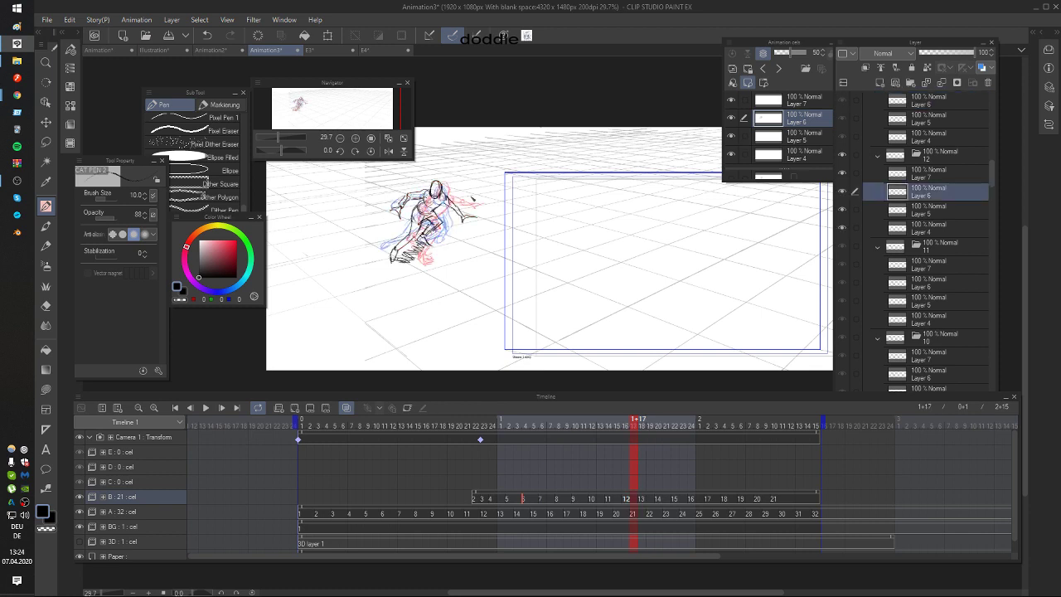
pyautogui.press('.')
pyautogui.press('.')
pyautogui.press(',')
pyautogui.press(',')
pyautogui.press(',')
pyautogui.press(',')
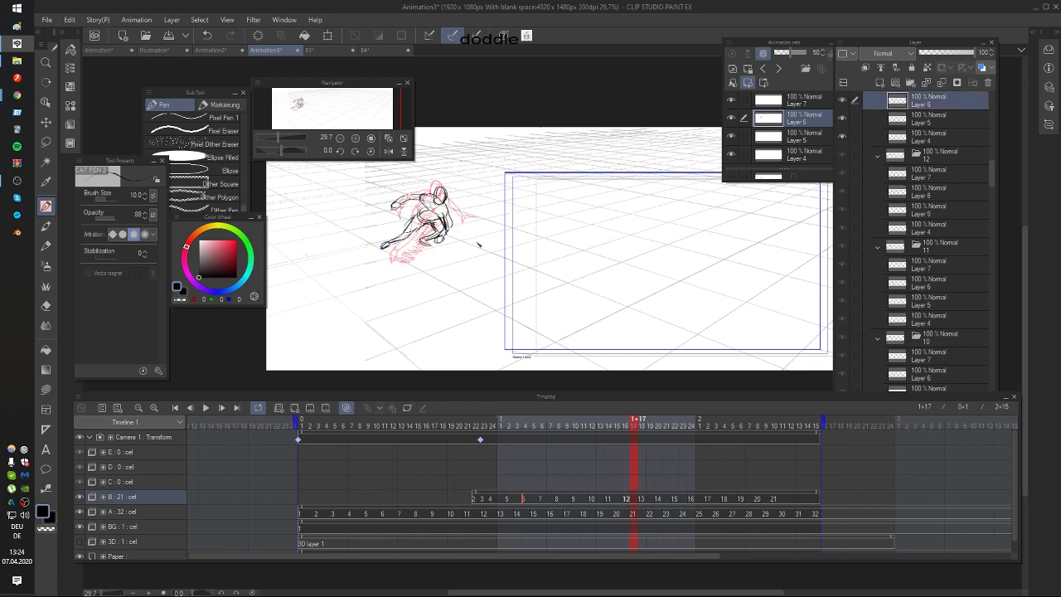
pyautogui.press('.')
pyautogui.press('Right')
pyautogui.press('Right')
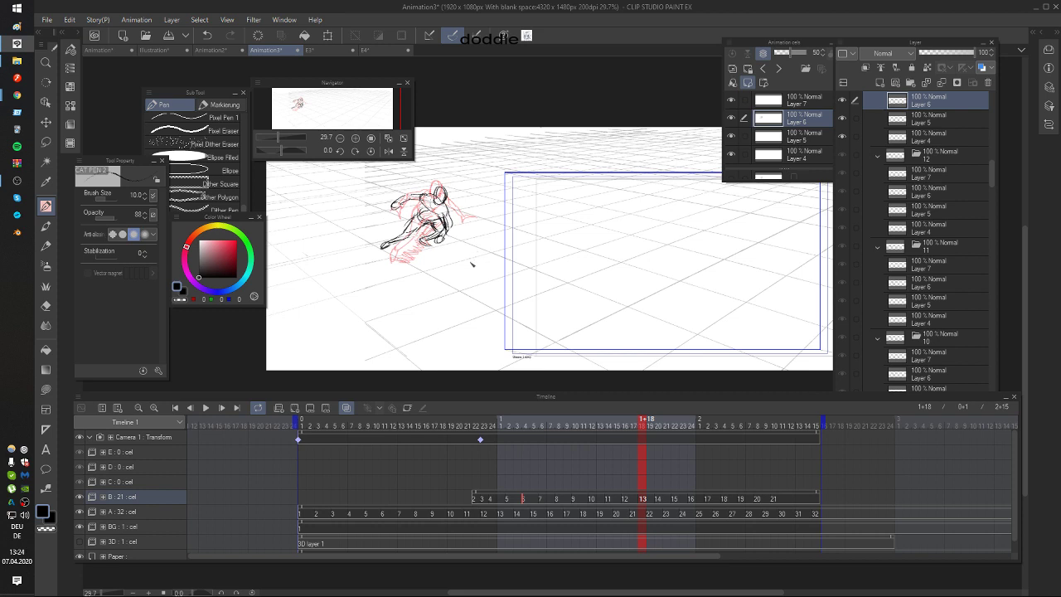
# Step: Sketch the figure's head on cel 14, slightly ahead of the cel 13 pose, and compare the two cels
pyautogui.press('k')
pyautogui.press('Right')
pyautogui.press('Right')
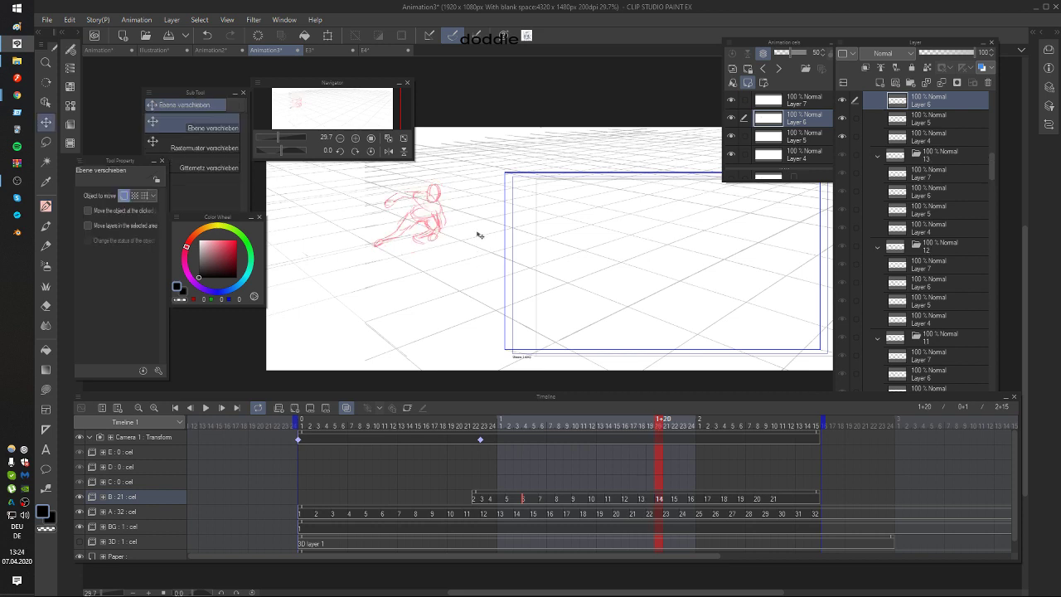
pyautogui.press('p')
pyautogui.moveTo(434, 190); pyautogui.dragTo(444, 194)
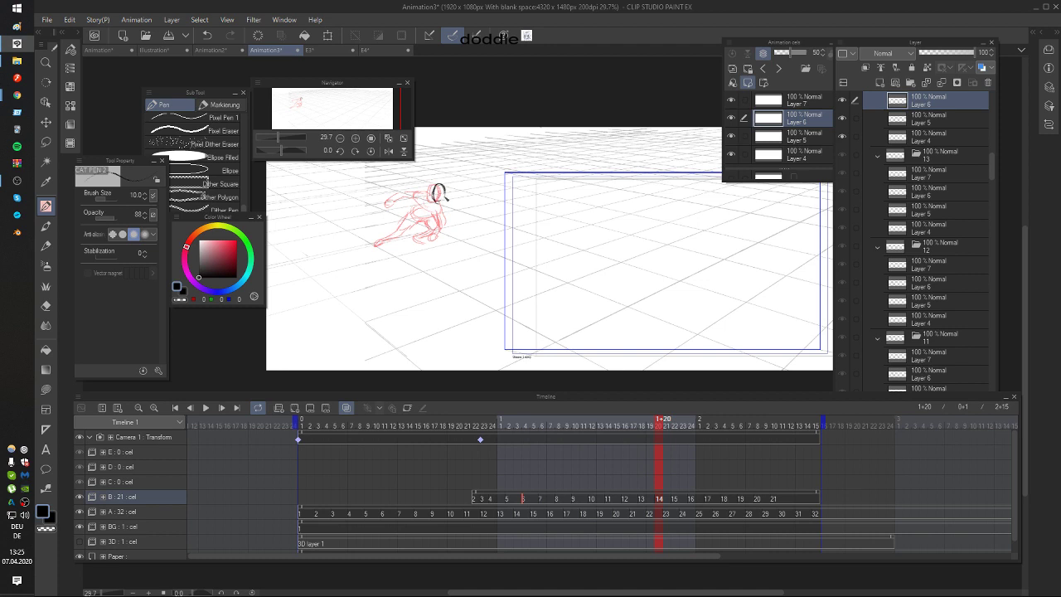
pyautogui.press('Left')
pyautogui.press('Right')
pyautogui.press('Left')
pyautogui.press('Right')
pyautogui.hotkey('ctrl', 'z')
pyautogui.hotkey('ctrl', 'z')
# Step: Sketch the shoulders, hips and bent thigh on cel 14 over the cel 13 onion skin
pyautogui.moveTo(428, 189)
pyautogui.mouseDown()
pyautogui.moveTo(423, 204)
pyautogui.moveTo(439, 214)
pyautogui.moveTo(430, 235)
pyautogui.moveTo(416, 236)
pyautogui.mouseUp()
pyautogui.press(',')
pyautogui.press('.')
pyautogui.hotkey('ctrl', 'z')
pyautogui.press('Right')
pyautogui.press('Left')
pyautogui.press(',')
pyautogui.press('.')
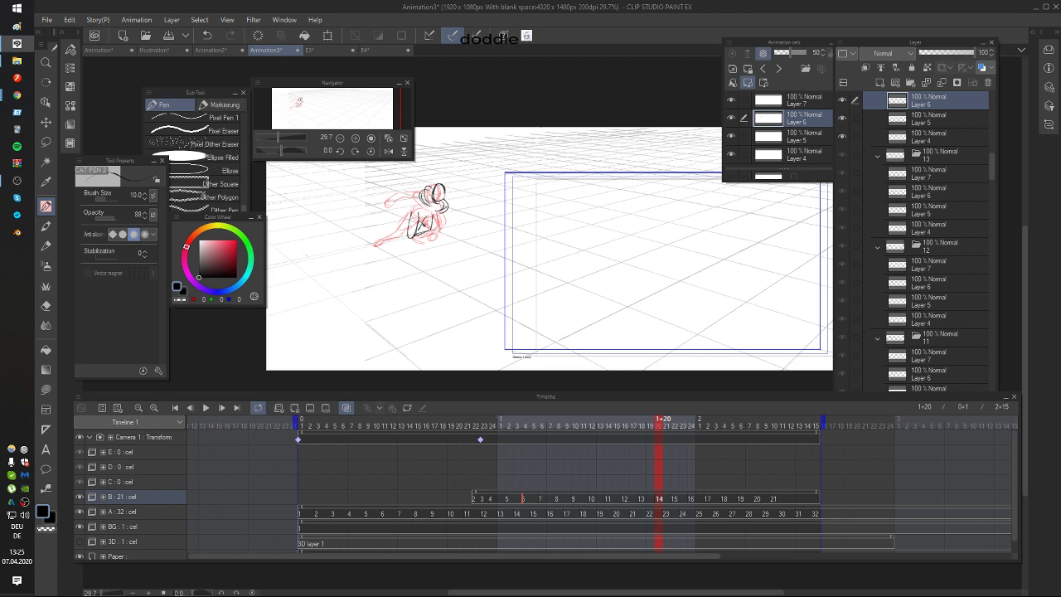
# Step: Draw the trailing lower leg and foot on cel 14, flipping against cel 13 to place them
pyautogui.press('Right')
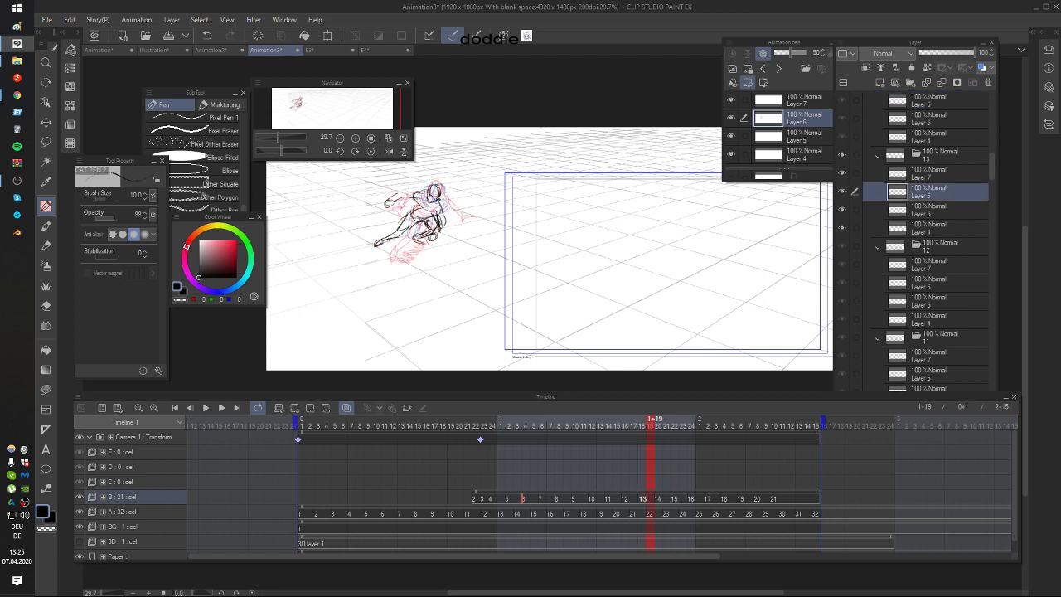
pyautogui.press('Left')
pyautogui.press('Right')
pyautogui.press('Left')
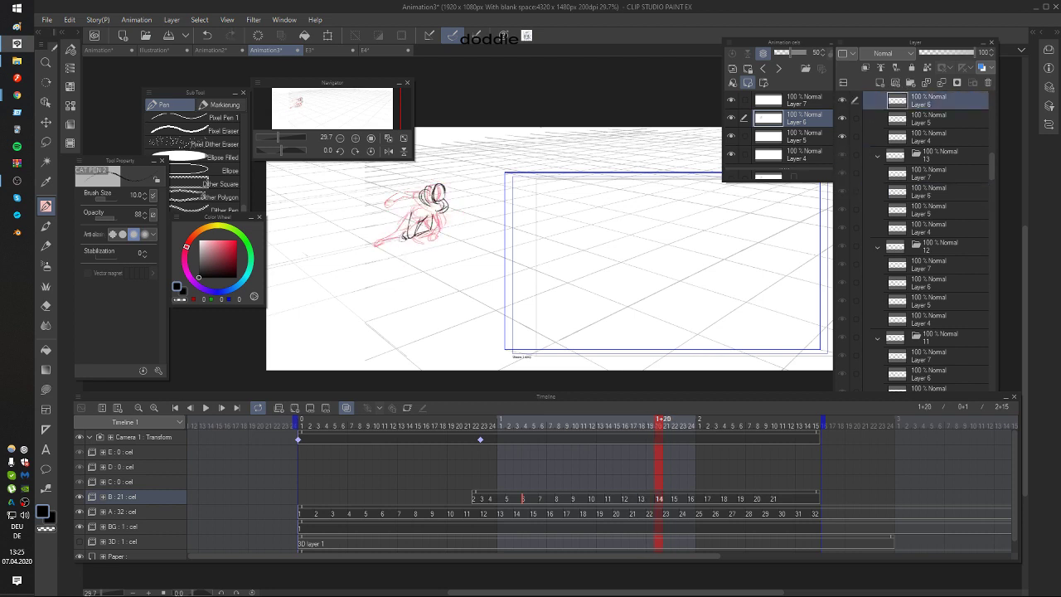
pyautogui.press('Right')
pyautogui.press('Left')
pyautogui.press('Right')
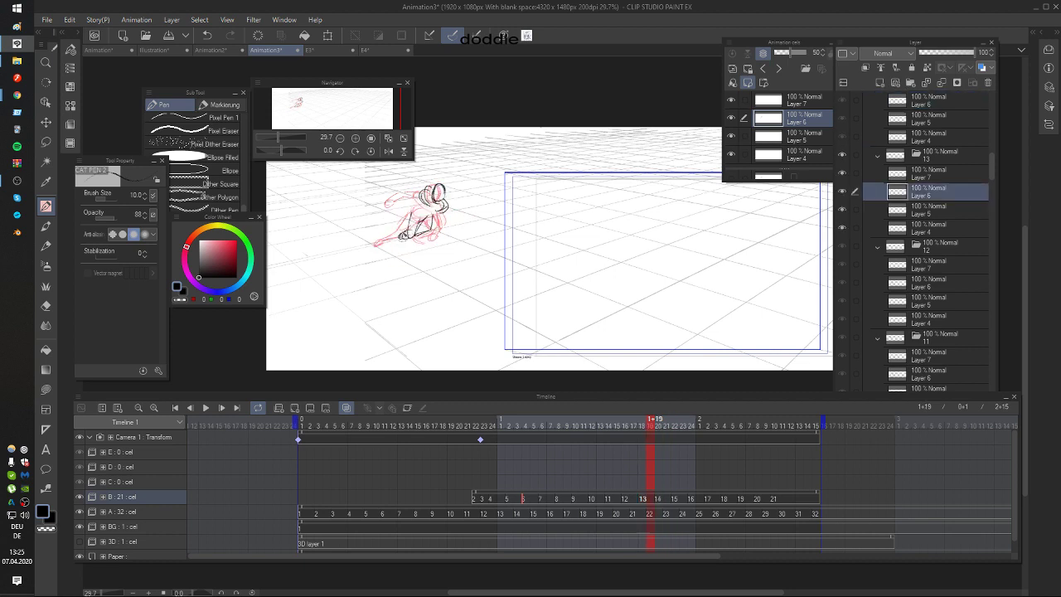
pyautogui.press('Left')
pyautogui.moveTo(398, 233)
pyautogui.mouseDown()
pyautogui.moveTo(422, 215)
pyautogui.moveTo(393, 246)
pyautogui.mouseUp()
pyautogui.hotkey('ctrl', 'z')
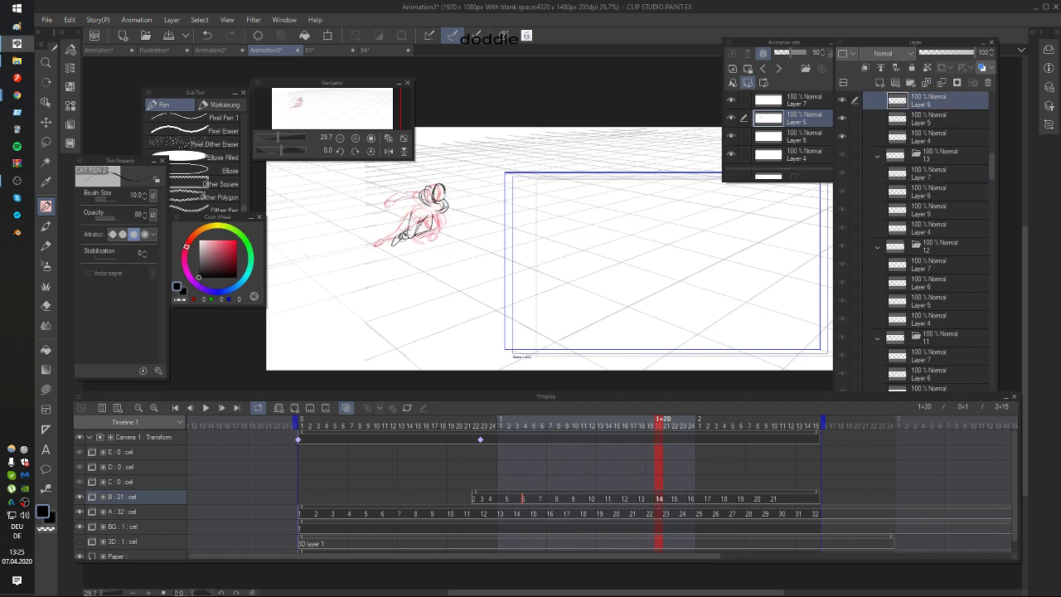
# Step: Rough in the front leg's lower part and foot beneath the body on cel 14, comparing with cel 13
pyautogui.press('Right')
pyautogui.press('Left')
pyautogui.hotkey('ctrl', 'z')
pyautogui.press('Right')
pyautogui.press('Left')
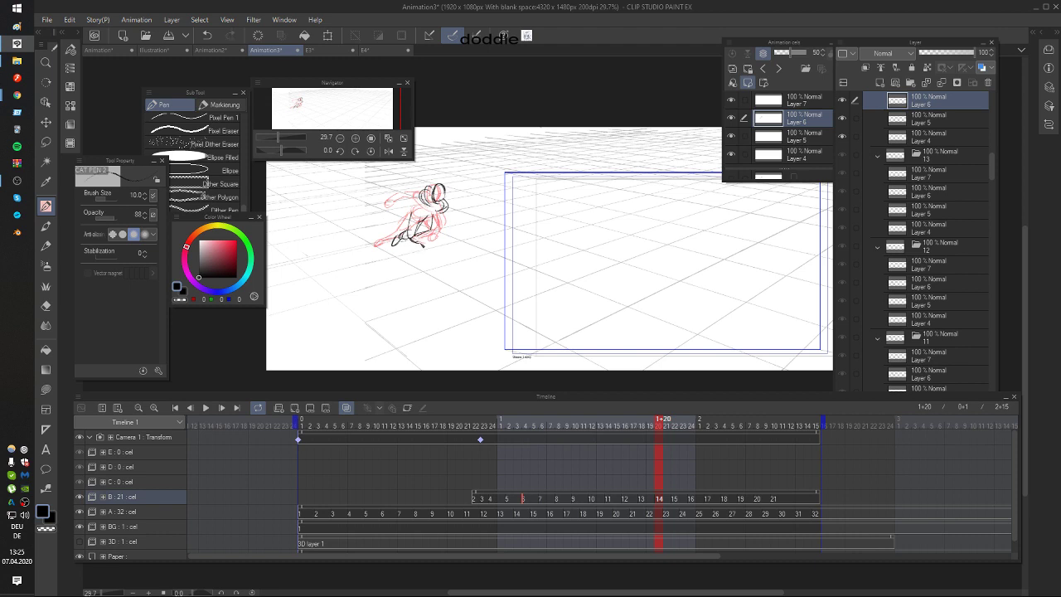
pyautogui.press('Left')
pyautogui.press('Right')
pyautogui.press('Right')
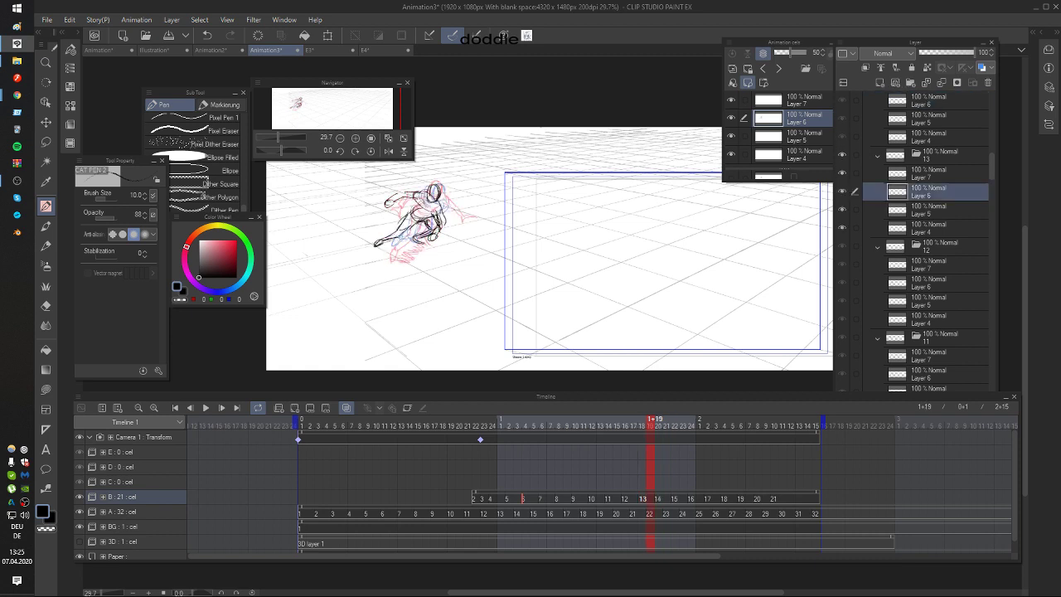
pyautogui.press('Left')
pyautogui.press('Right')
pyautogui.press('Left')
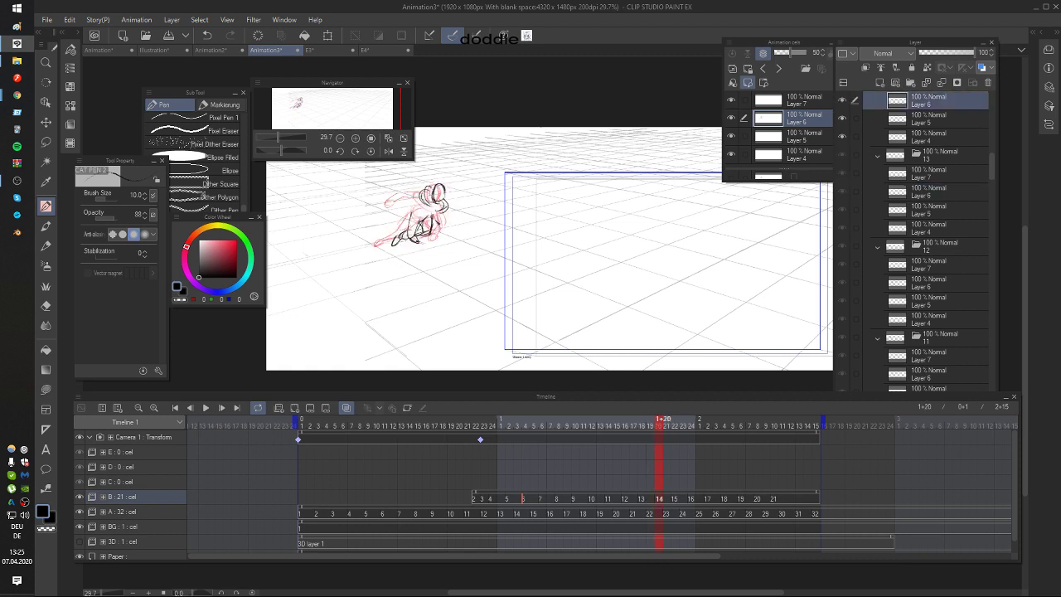
pyautogui.press('Right')
pyautogui.press('Left')
pyautogui.press('Right')
pyautogui.press('Left')
# Step: Sketch the torso and both bent arms on cel 14, redoing strokes while comparing with cel 13
pyautogui.moveTo(413, 194)
pyautogui.mouseDown()
pyautogui.moveTo(401, 209)
pyautogui.moveTo(426, 198)
pyautogui.moveTo(444, 225)
pyautogui.mouseUp()
pyautogui.hotkey('ctrl', 'z')
pyautogui.hotkey('ctrl', 'z')
pyautogui.press('Left')
pyautogui.press('Right')
pyautogui.hotkey('ctrl', 'z')
pyautogui.hotkey('ctrl', 'z')
pyautogui.press('Left')
pyautogui.press('Right')
pyautogui.moveTo(423, 194); pyautogui.dragTo(418, 208)
pyautogui.press('Left')
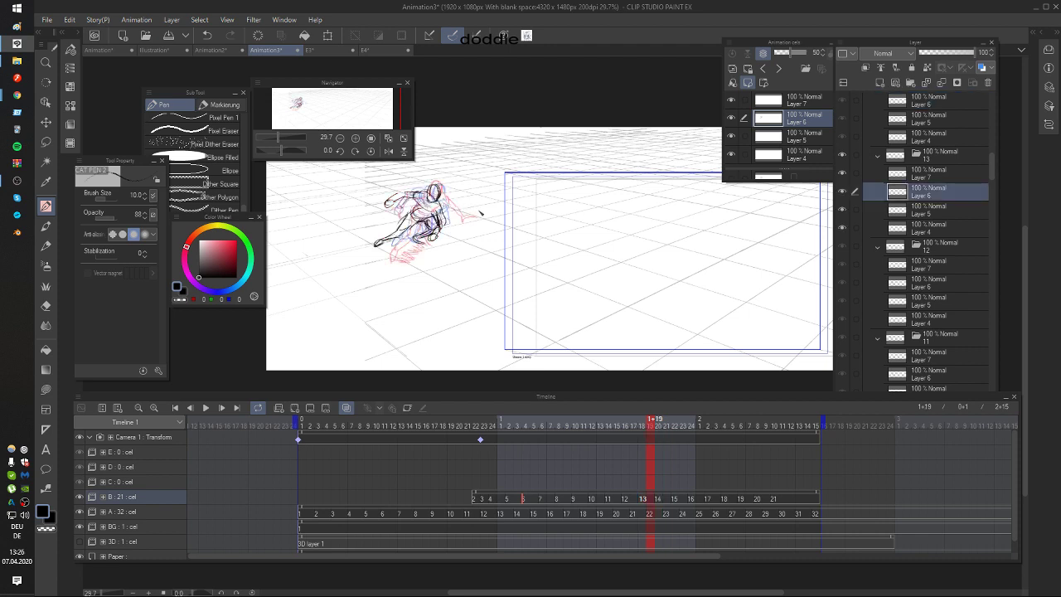
# Step: Begin the cel 15 pose with the hips and bent thigh, placed against the cel 14 onion skin
pyautogui.press('Right')
pyautogui.press('Right')
pyautogui.press('Right')
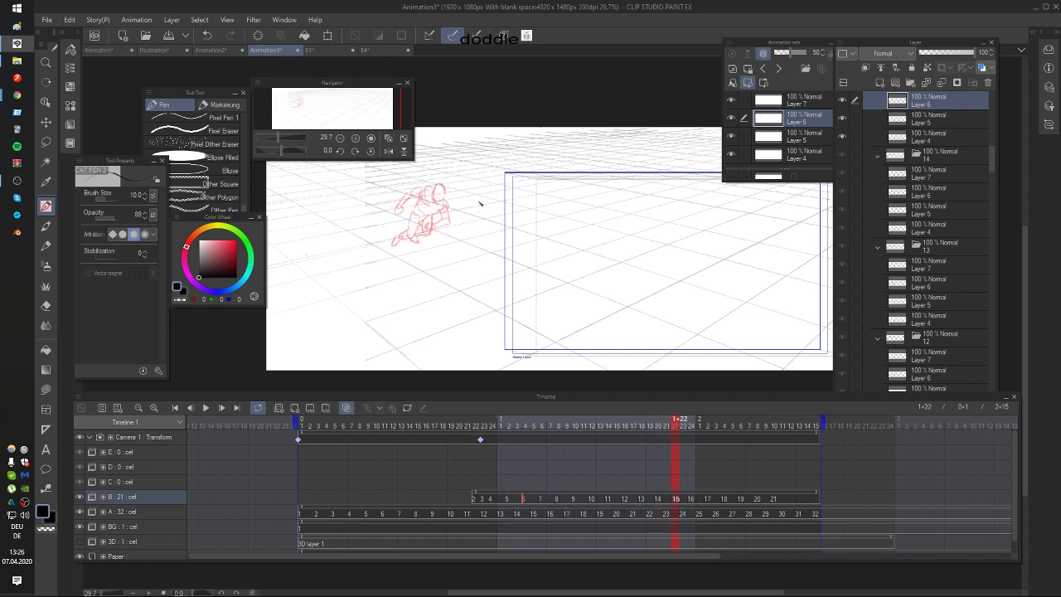
pyautogui.press('Left')
pyautogui.press('Right')
pyautogui.moveTo(421, 215); pyautogui.dragTo(417, 231)
pyautogui.press('Left')
pyautogui.press('Right')
pyautogui.press('Left')
pyautogui.press('Right')
pyautogui.press('Left')
pyautogui.press('Right')
pyautogui.press('Left')
pyautogui.press('Right')
pyautogui.press('Left')
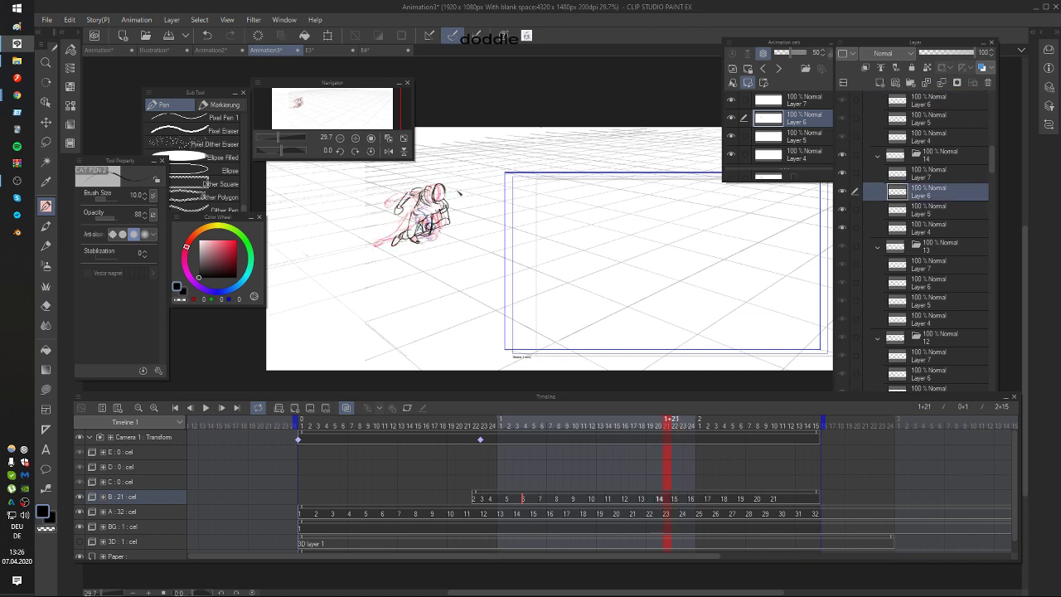
# Step: Sketch the back line and the head on cel 15, further forward than on cel 14
pyautogui.press('Right')
pyautogui.moveTo(440, 193); pyautogui.dragTo(423, 217)
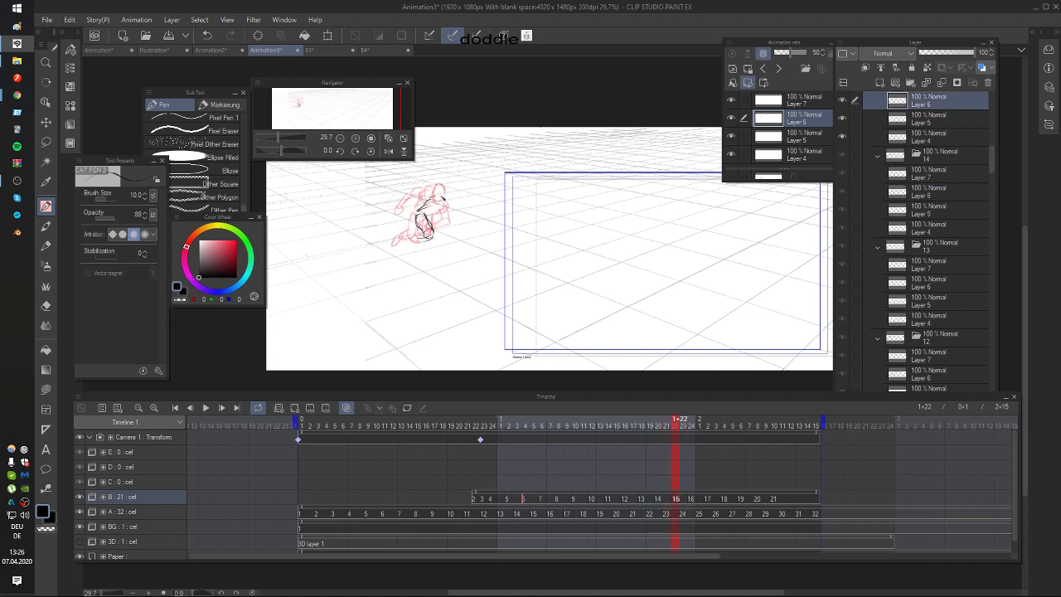
pyautogui.press('Left')
pyautogui.press('Right')
pyautogui.hotkey('ctrl', 'z')
pyautogui.moveTo(446, 191); pyautogui.dragTo(453, 194)
pyautogui.press('Left')
pyautogui.press('Right')
pyautogui.hotkey('ctrl', 'z')
pyautogui.press('Left')
pyautogui.press('Right')
pyautogui.press('Left')
pyautogui.press('Right')
# Step: Draw the bent forward arm below the head on cel 15, comparing it with cel 14
pyautogui.moveTo(458, 217)
pyautogui.mouseDown()
pyautogui.moveTo(466, 225)
pyautogui.moveTo(448, 229)
pyautogui.moveTo(456, 222)
pyautogui.mouseUp()
pyautogui.press('Left')
pyautogui.press('Right')
pyautogui.press('Left')
pyautogui.press('Right')
pyautogui.press('Left')
pyautogui.press('Right')
pyautogui.hotkey('ctrl', 'z')
pyautogui.hotkey('ctrl', 'z')
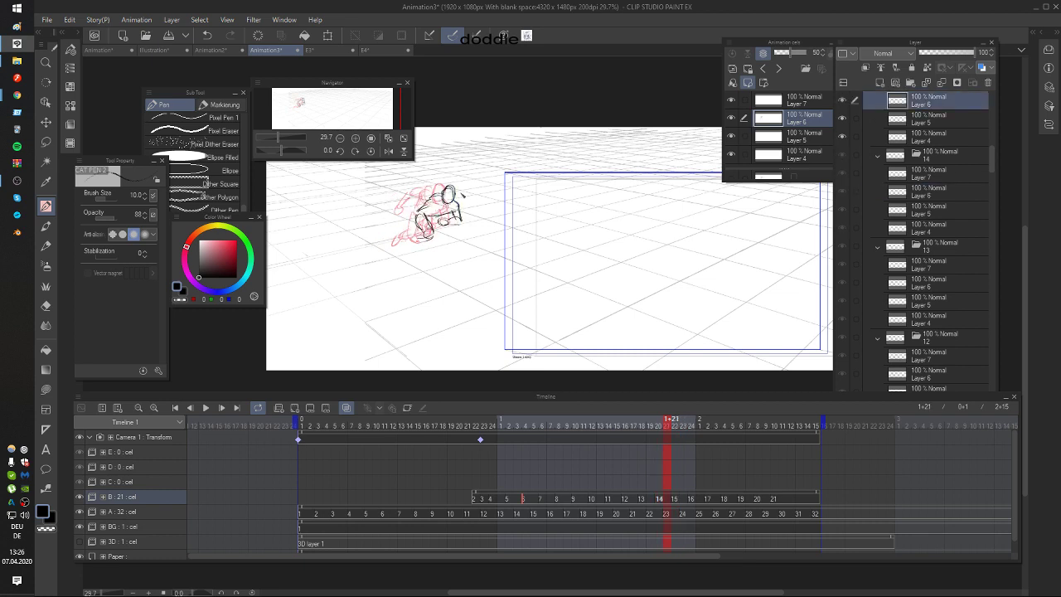
# Step: Flip through the frames of cels 13 to 15 to check how the pose progresses
pyautogui.press('Left')
pyautogui.press('Right')
pyautogui.press('Left')
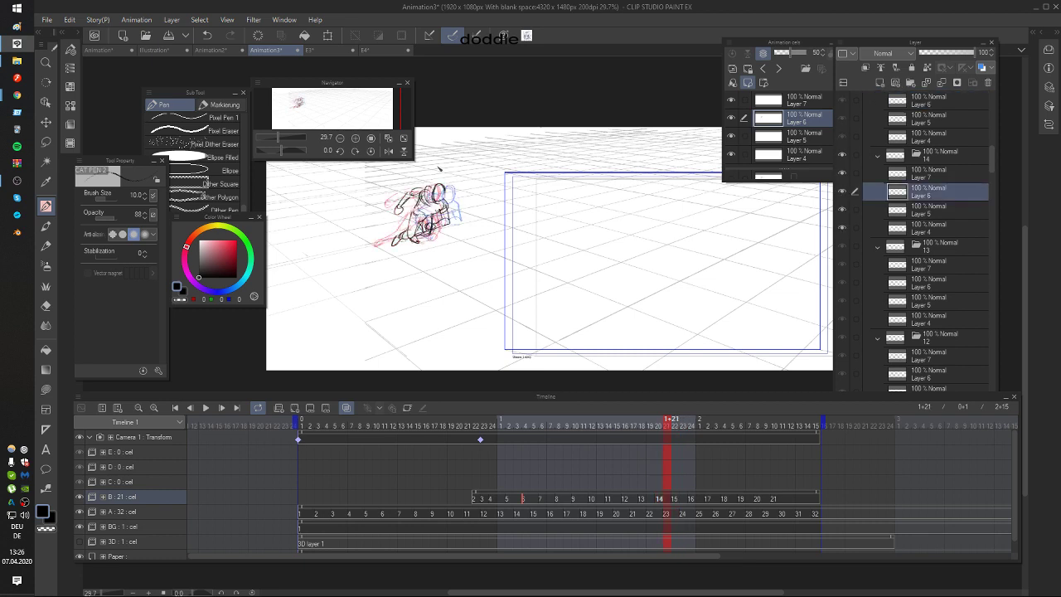
pyautogui.press('Left')
pyautogui.press('Left')
pyautogui.press('Right')
pyautogui.press('Right')
pyautogui.press('Right')
pyautogui.press('Left')
pyautogui.press('Right')
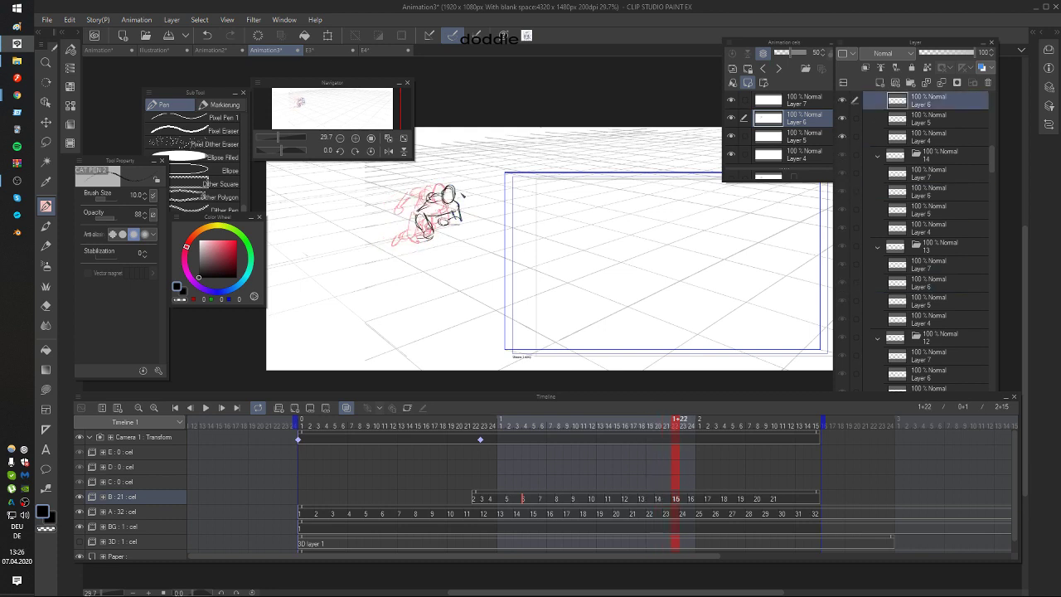
pyautogui.press('Left')
pyautogui.press('Left')
pyautogui.press('Left')
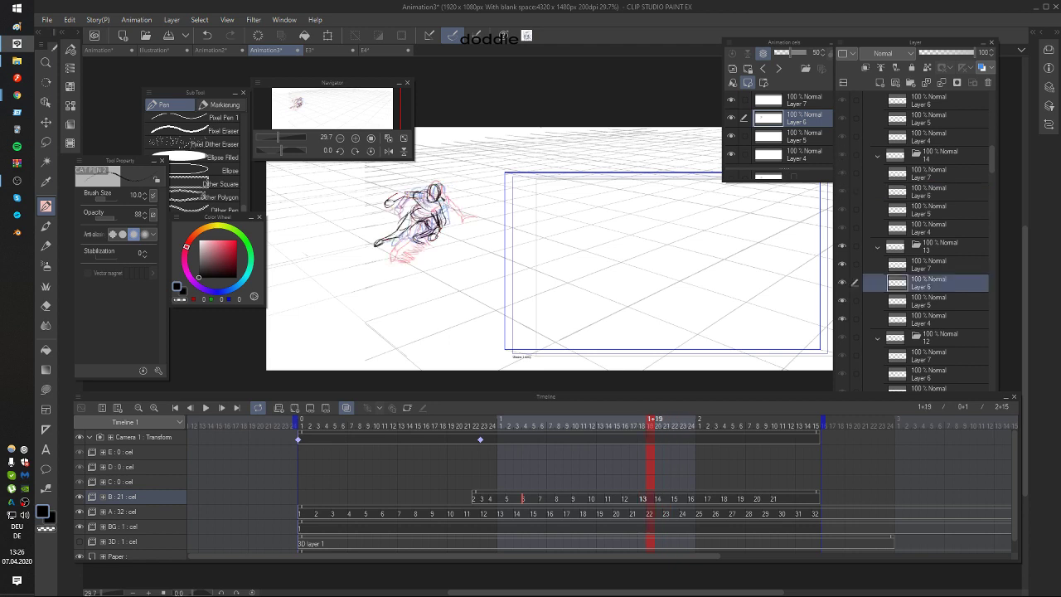
pyautogui.press('Right')
pyautogui.press('Left')
pyautogui.press('Right')
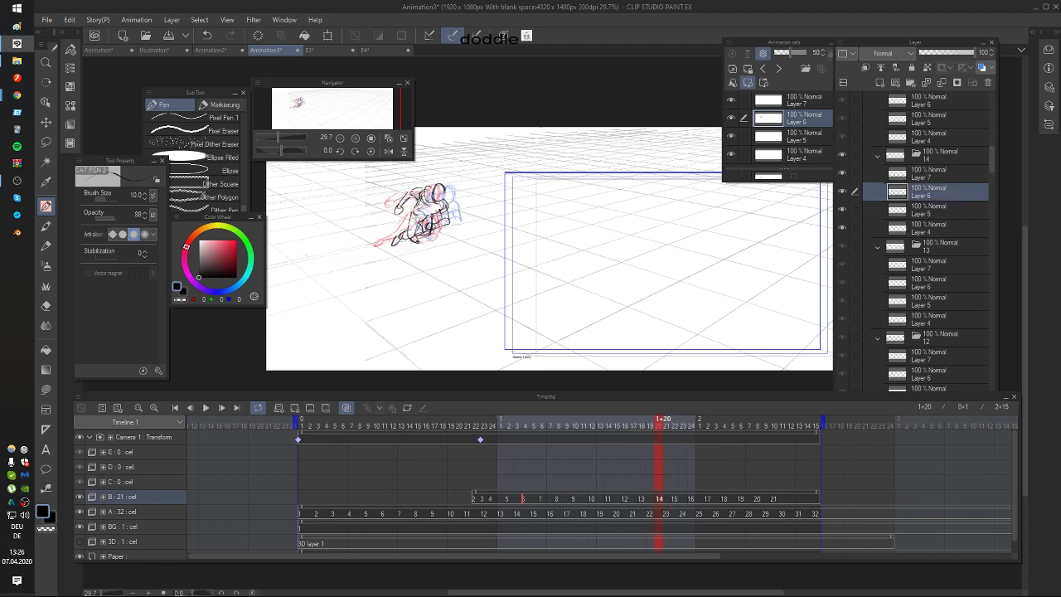
# Step: Lasso the trailing arm on cel 14, shift it further back, deselect it and compare the neighbouring cels
pyautogui.press('m')
pyautogui.moveTo(423, 184)
pyautogui.mouseDown()
pyautogui.moveTo(416, 206)
pyautogui.moveTo(425, 193)
pyautogui.moveTo(371, 190)
pyautogui.mouseUp()
pyautogui.click(453, 234)
pyautogui.click(397, 234)
pyautogui.hotkey('ctrl', 'd')
pyautogui.press('Left')
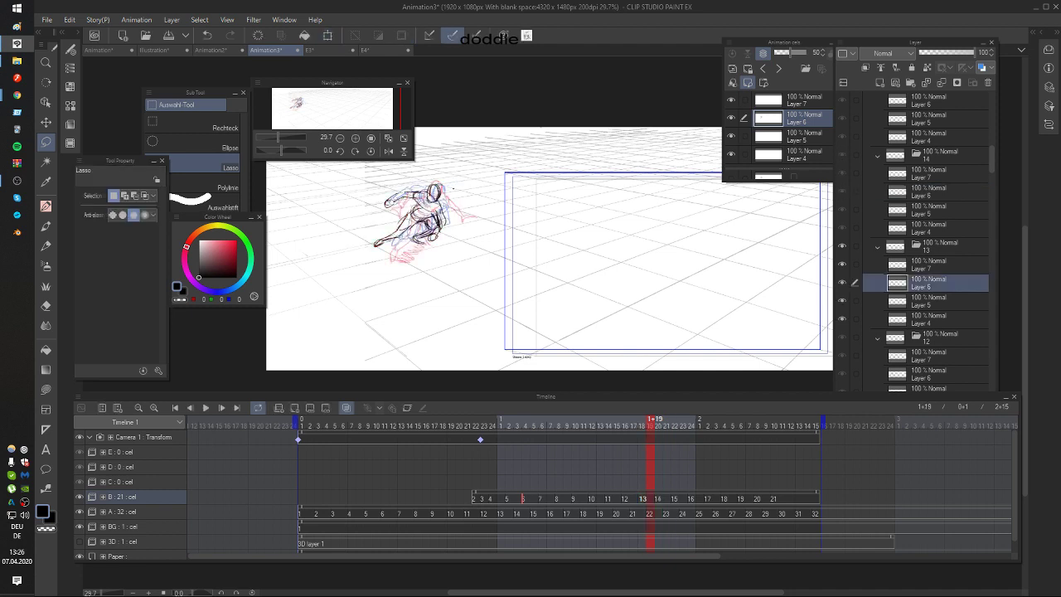
pyautogui.press('Right')
pyautogui.press('Right')
pyautogui.press('Right')
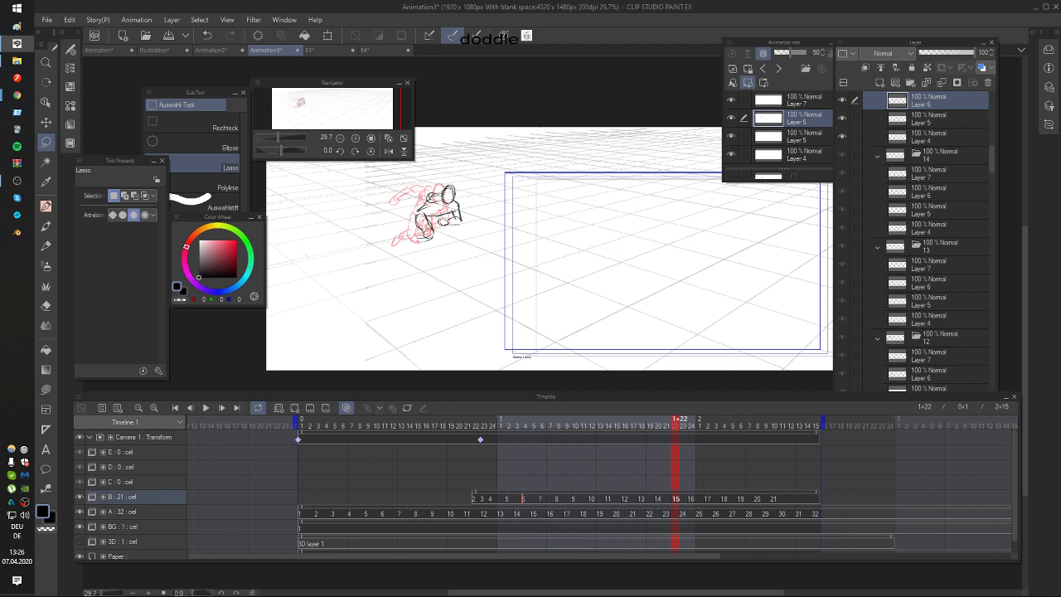
# Step: Sketch the trailing arm reaching back from the shoulder on cel 15
pyautogui.press('p')
pyautogui.press('Left')
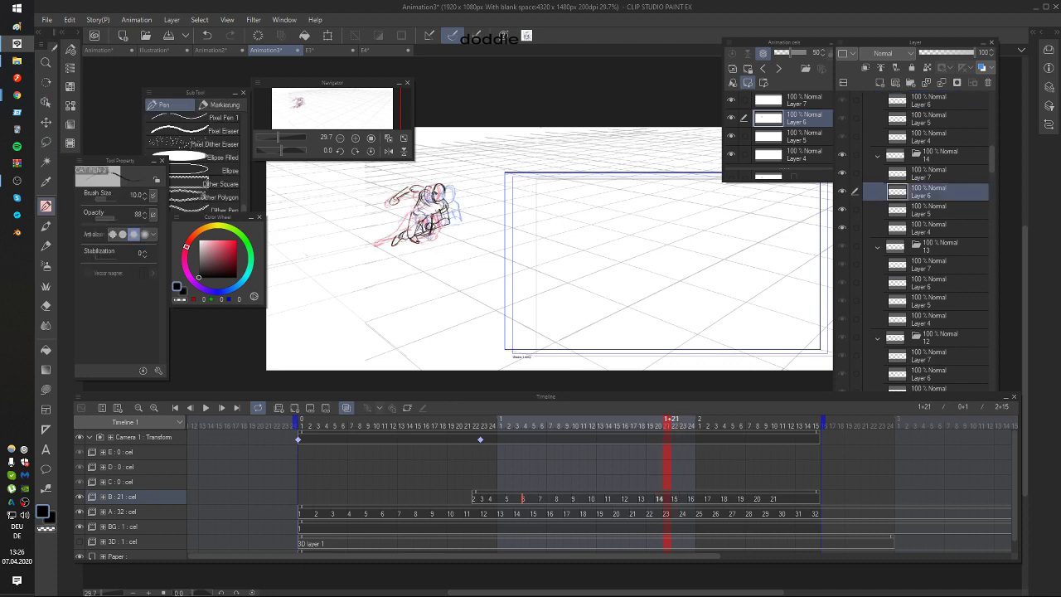
pyautogui.press('Right')
pyautogui.moveTo(412, 203)
pyautogui.mouseDown()
pyautogui.moveTo(399, 208)
pyautogui.moveTo(417, 201)
pyautogui.mouseUp()
pyautogui.moveTo(416, 199)
pyautogui.mouseDown()
pyautogui.moveTo(436, 197)
pyautogui.moveTo(421, 217)
pyautogui.moveTo(445, 217)
pyautogui.mouseUp()
pyautogui.press('Left')
pyautogui.press('Right')
# Step: Draw the trailing lower leg and foot on cel 15, redoing strokes while comparing with cel 14
pyautogui.moveTo(437, 223)
pyautogui.mouseDown()
pyautogui.moveTo(451, 211)
pyautogui.moveTo(410, 247)
pyautogui.mouseUp()
pyautogui.press('Left')
pyautogui.press('Right')
pyautogui.press('Left')
pyautogui.press('Right')
pyautogui.hotkey('ctrl', 'z')
pyautogui.press('Left')
pyautogui.press('Right')
pyautogui.press('Left')
pyautogui.press('Right')
pyautogui.hotkey('ctrl', 'z')
pyautogui.press('Left')
pyautogui.press('Right')
# Step: Start cel 16 with a small foot sketch below the figure and compare it with cel 15
pyautogui.press('Right')
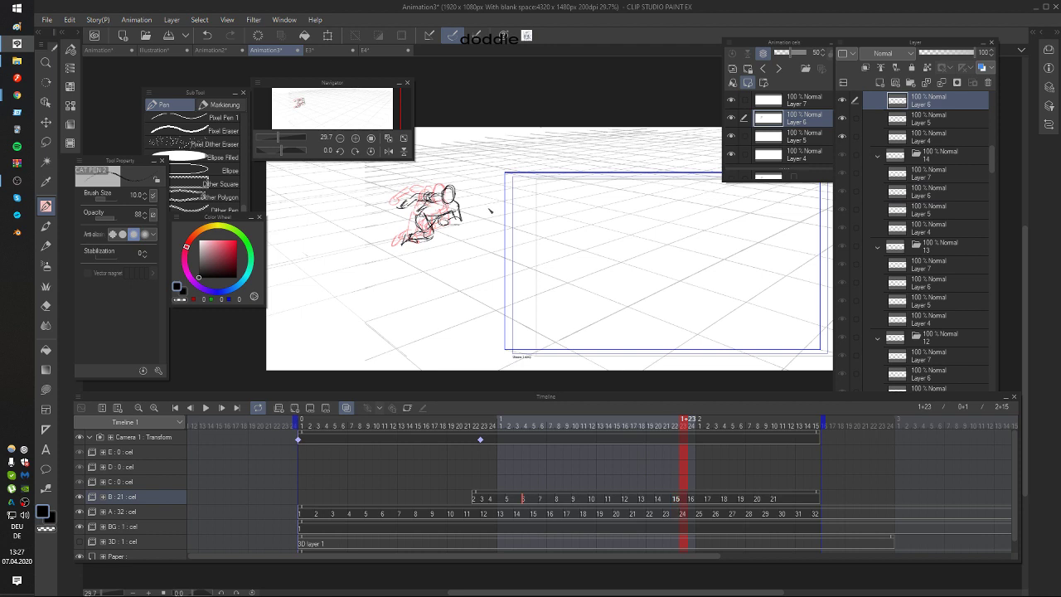
pyautogui.press('Right')
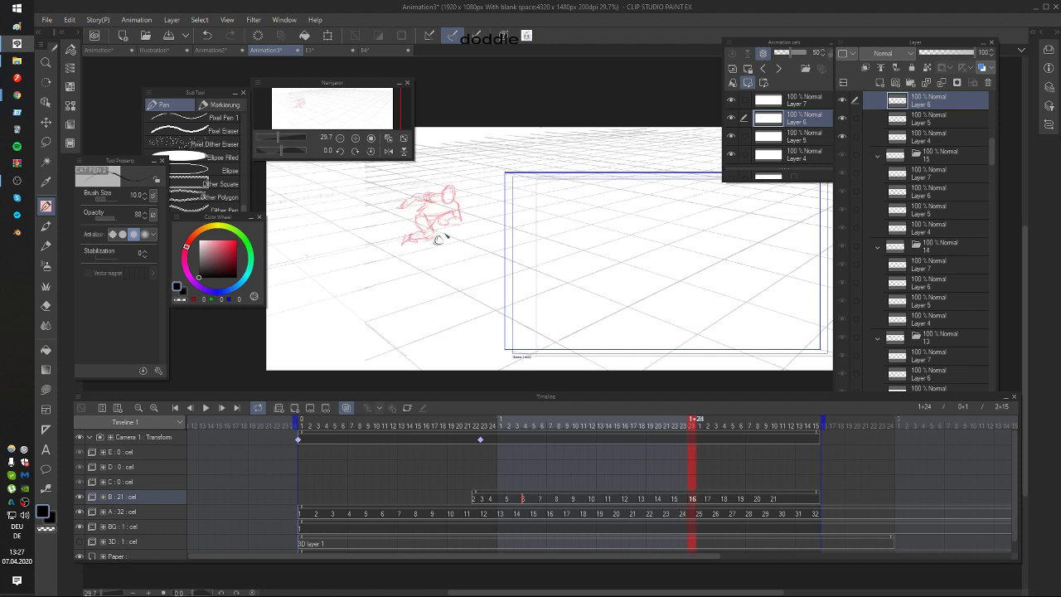
pyautogui.press('Left')
pyautogui.press('Left')
pyautogui.press('Left')
pyautogui.press('Right')
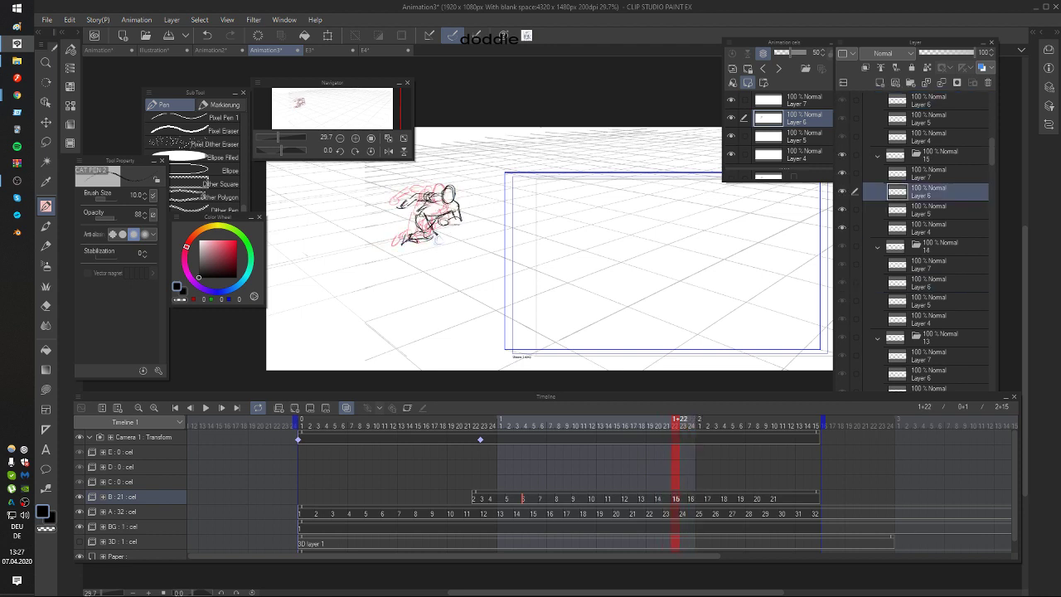
# Step: Compare the running figure on track B's cel 15 with the neighbouring frames and touch up its torso with the pen
pyautogui.press('Left')
pyautogui.press('Left')
pyautogui.press('Right')
pyautogui.press('Right')
pyautogui.press('Right')
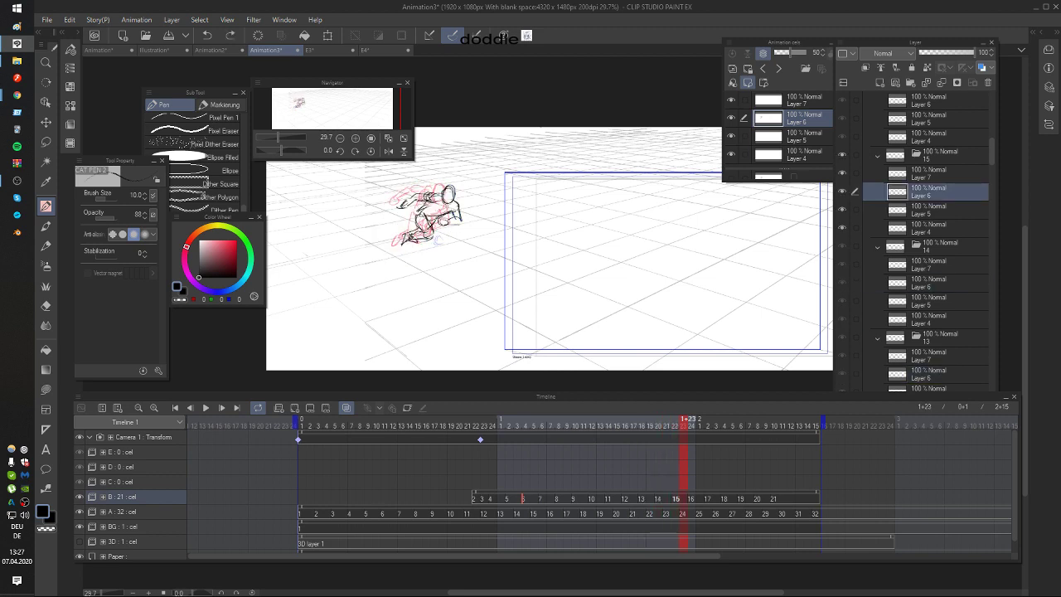
pyautogui.press('Left')
pyautogui.press('Right')
pyautogui.press('e')
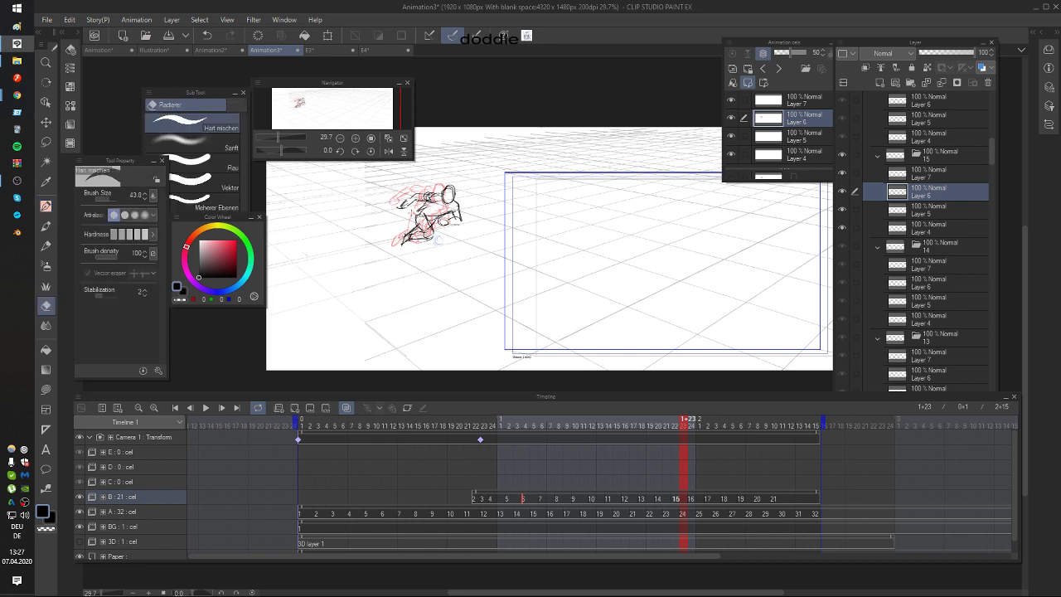
pyautogui.press('p')
pyautogui.press('Left')
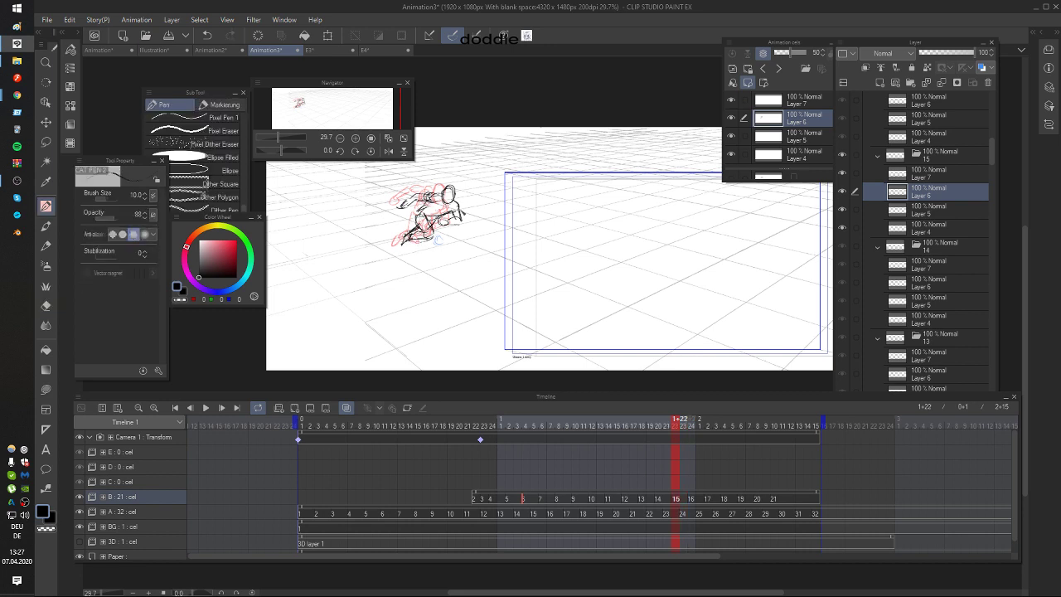
pyautogui.press('Left')
pyautogui.press('Right')
pyautogui.moveTo(430, 198); pyautogui.dragTo(425, 212)
pyautogui.press('Left')
pyautogui.press('Right')
# Step: Go to cel 16 on track B and compare it with the previous pose, undoing the last stroke
pyautogui.press('Right')
pyautogui.press('Right')
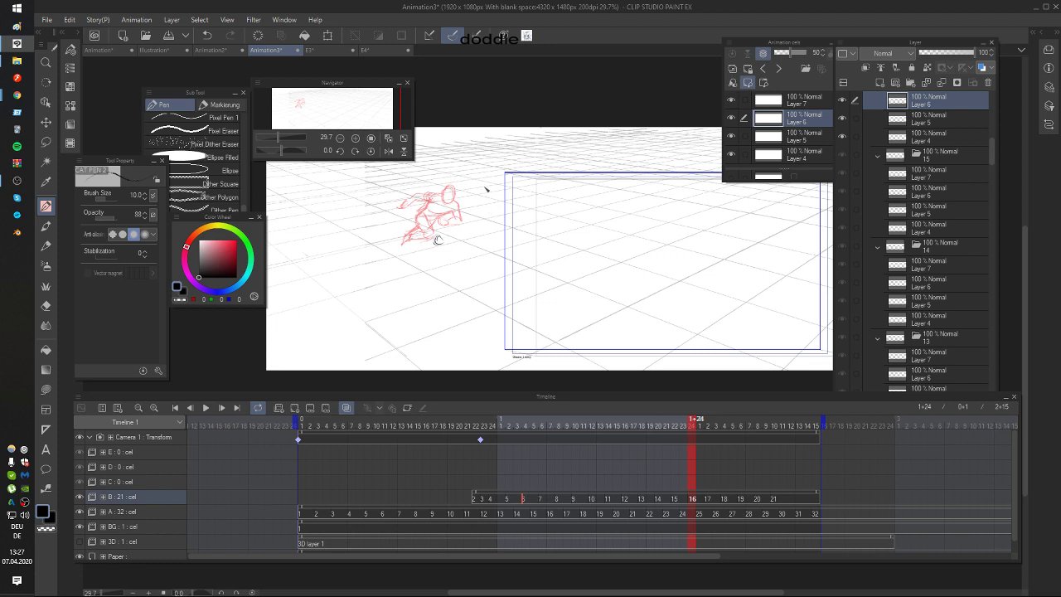
pyautogui.press('Left')
pyautogui.press('Right')
pyautogui.press('Left')
pyautogui.press('Right')
pyautogui.hotkey('ctrl', 'z')
pyautogui.press('Left')
pyautogui.press('Right')
pyautogui.press('Left')
pyautogui.press('Right')
pyautogui.press('Left')
pyautogui.press('Right')
# Step: Sketch the torso lines of the runner on track B's cel 16, checking them against the previous frame
pyautogui.moveTo(438, 211)
pyautogui.mouseDown()
pyautogui.moveTo(459, 199)
pyautogui.moveTo(455, 219)
pyautogui.mouseUp()
pyautogui.press('Left')
pyautogui.press('Right')
pyautogui.press('Left')
pyautogui.press('Right')
pyautogui.press('Left')
pyautogui.press('Right')
pyautogui.press('Left')
pyautogui.press('Right')
pyautogui.press('Left')
pyautogui.press('Right')
# Step: Sketch the runner's supporting leg down to the foot on cel 16, undoing weak strokes and comparing with cel 15
pyautogui.moveTo(453, 221)
pyautogui.mouseDown()
pyautogui.moveTo(438, 250)
pyautogui.moveTo(438, 274)
pyautogui.moveTo(448, 271)
pyautogui.mouseUp()
pyautogui.press('Left')
pyautogui.press('Right')
pyautogui.hotkey('ctrl', 'z')
pyautogui.hotkey('ctrl', 'z')
pyautogui.press('Left')
pyautogui.press('Right')
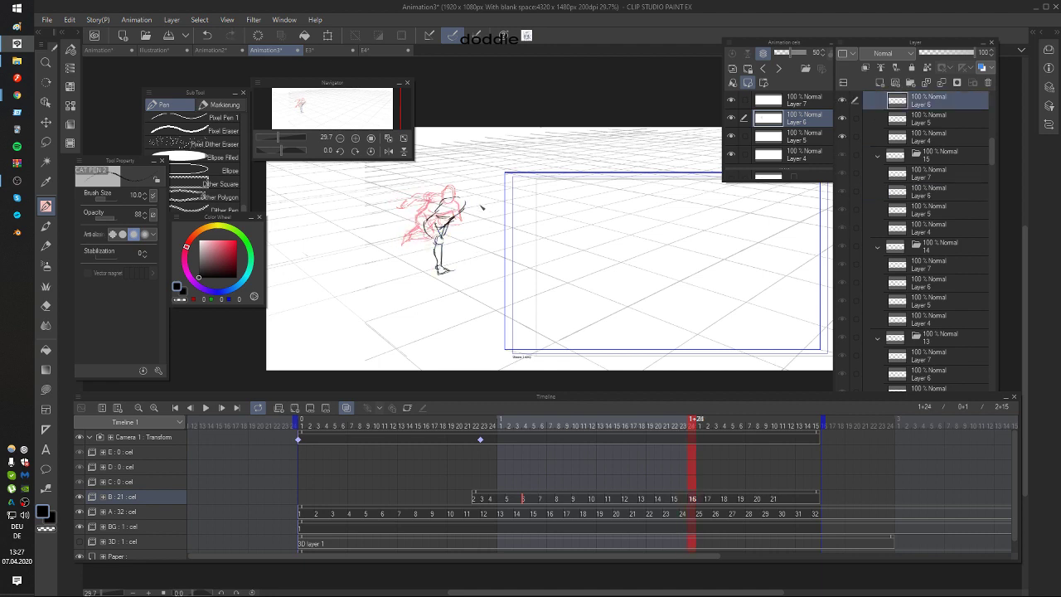
pyautogui.press('Left')
pyautogui.press('Right')
pyautogui.press('Left')
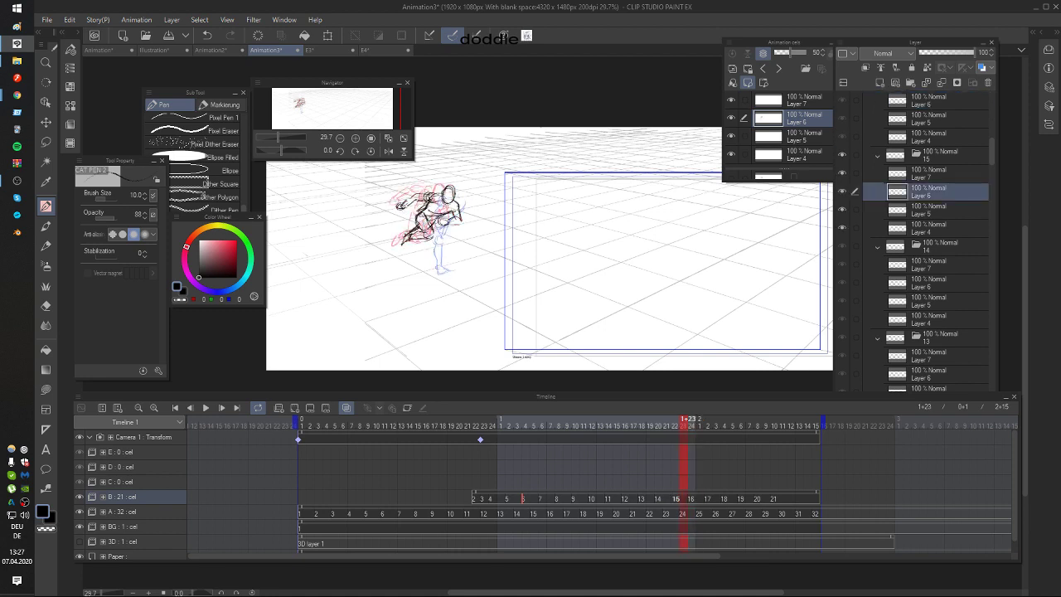
pyautogui.press('Right')
# Step: Redo the strokes of the runner's back and trailing arm on cel 16, checking against the previous frame
pyautogui.moveTo(443, 198); pyautogui.dragTo(413, 232)
pyautogui.hotkey('ctrl', 'z')
pyautogui.hotkey('ctrl', 'z')
pyautogui.hotkey('ctrl', 'z')
pyautogui.press('Left')
pyautogui.press('Right')
pyautogui.moveTo(424, 222); pyautogui.dragTo(416, 231)
pyautogui.press('Left')
pyautogui.press('Right')
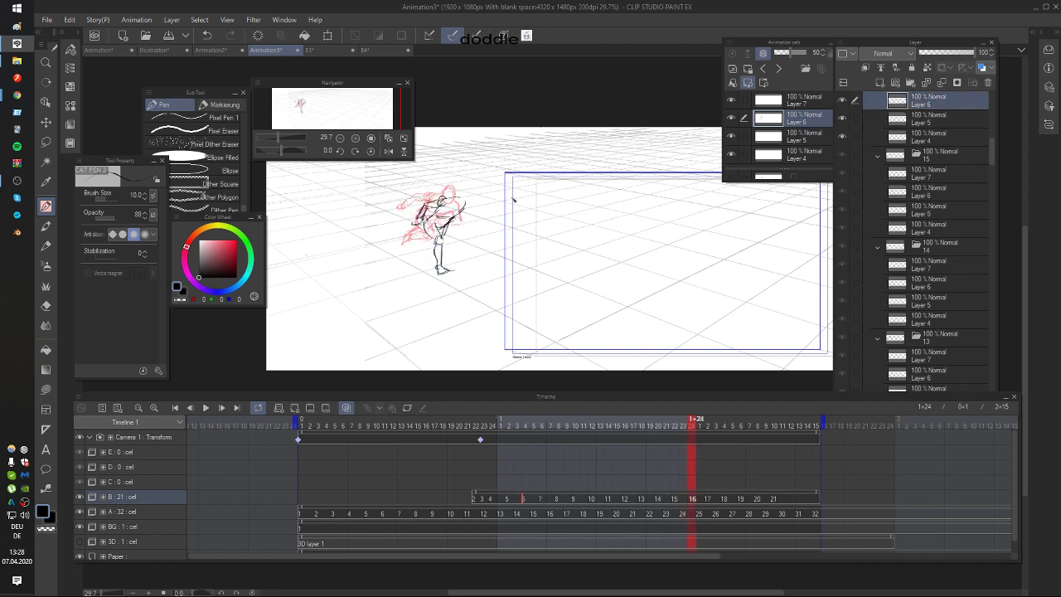
# Step: Draw the runner's head on cel 16 and compare its position with the pose on cel 15
pyautogui.moveTo(515, 200); pyautogui.dragTo(510, 203)
pyautogui.press('Left')
pyautogui.press('Right')
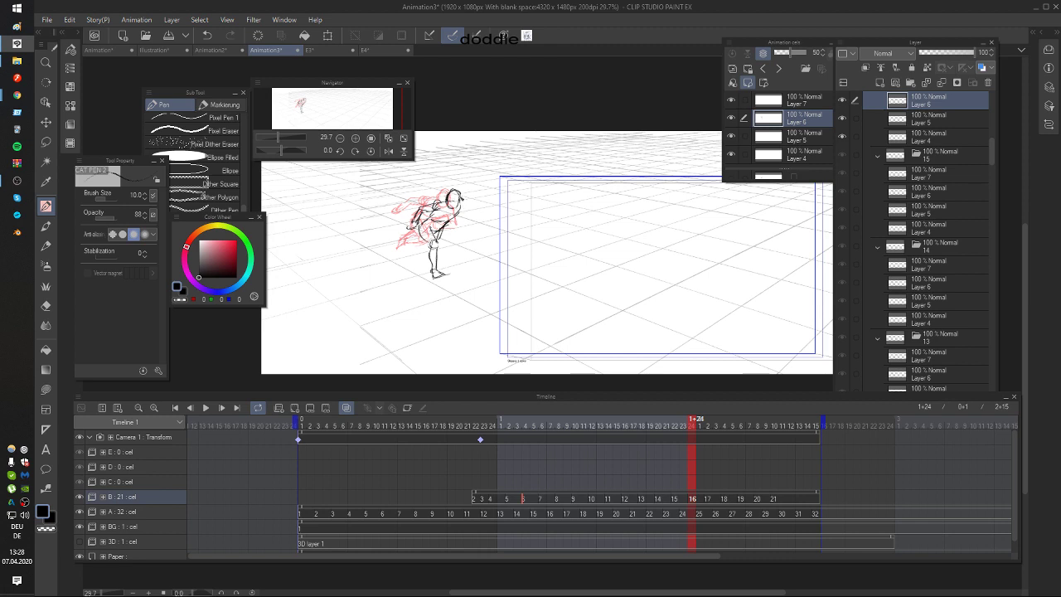
pyautogui.press('Left')
pyautogui.press('Right')
pyautogui.press('Left')
pyautogui.press('Right')
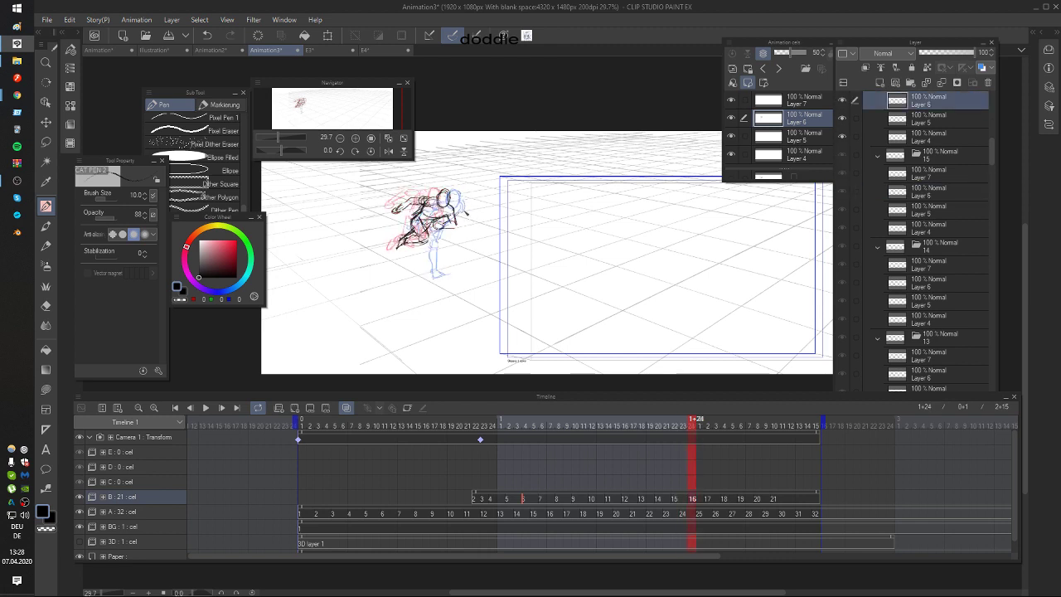
# Step: Add the shoulder and forward arm lines on cel 16 and undo the last stroke around the trailing leg
pyautogui.press('Left')
pyautogui.press('Right')
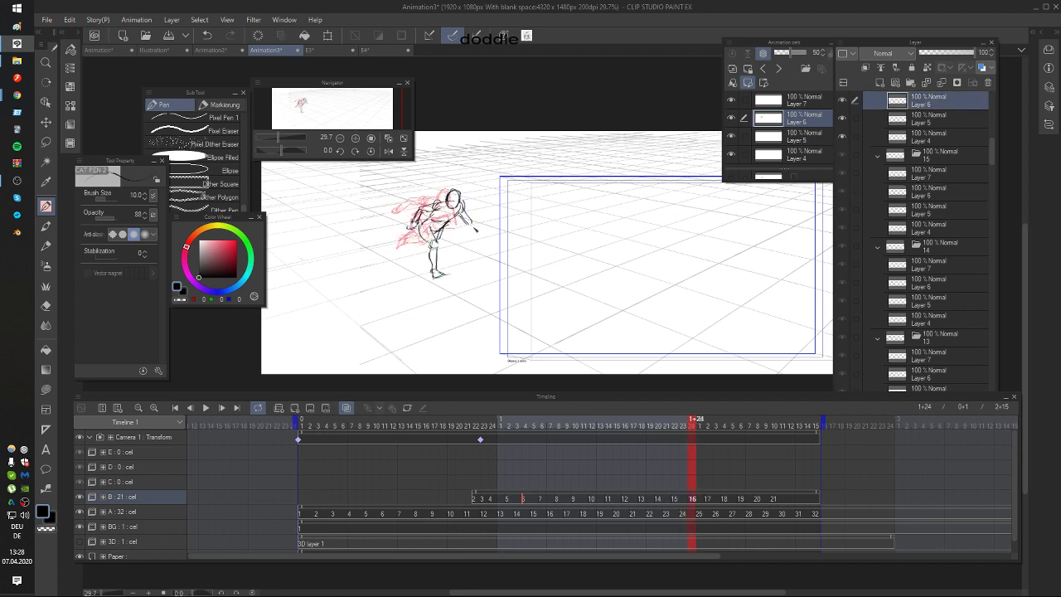
pyautogui.press('Left')
pyautogui.press('Right')
pyautogui.moveTo(461, 237)
pyautogui.mouseDown()
pyautogui.moveTo(470, 242)
pyautogui.moveTo(407, 247)
pyautogui.mouseUp()
pyautogui.hotkey('ctrl', 'z')
# Step: Play the animation from near its start to review the motion
pyautogui.click(307, 516)
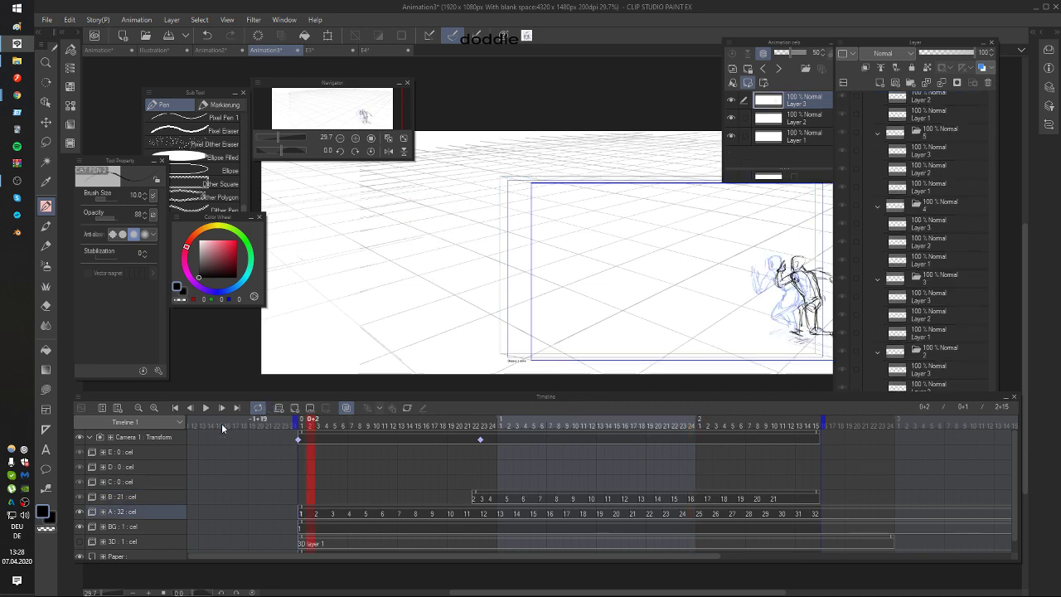
pyautogui.click(206, 408)
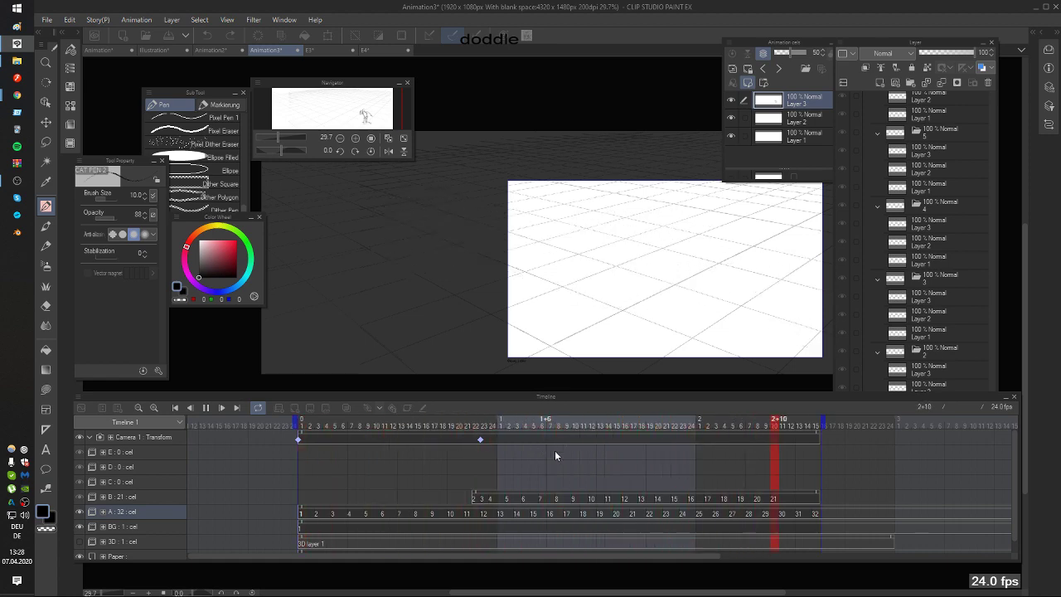
pyautogui.click(402, 514)
# Step: Add a Camera 1 keyframe around frame 1+3 by nudging the camera frame slightly up and left with the Move layer tool
pyautogui.click(499, 449)
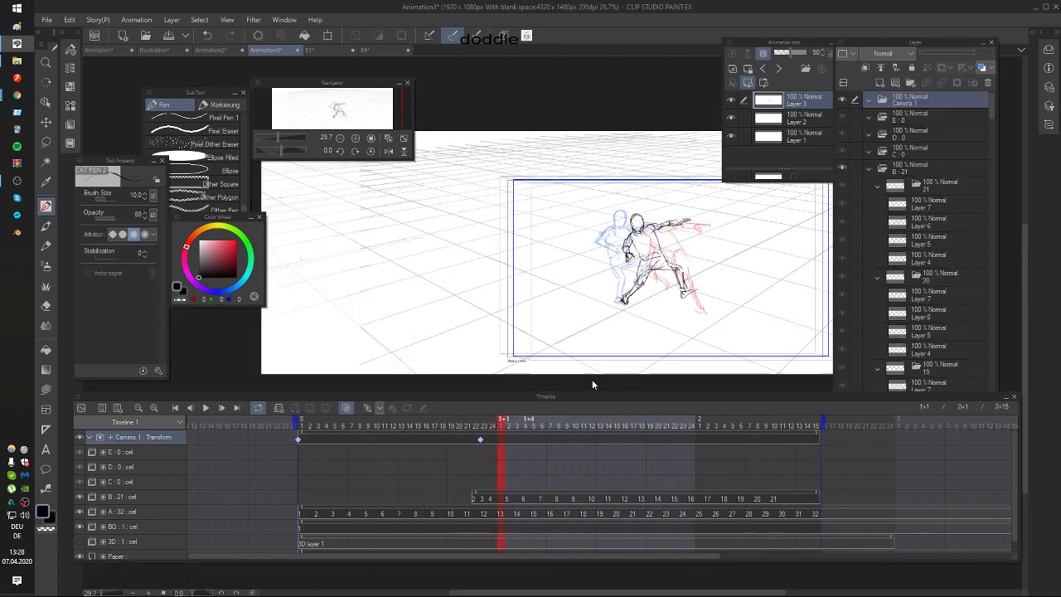
pyautogui.press('k')
pyautogui.click(497, 446)
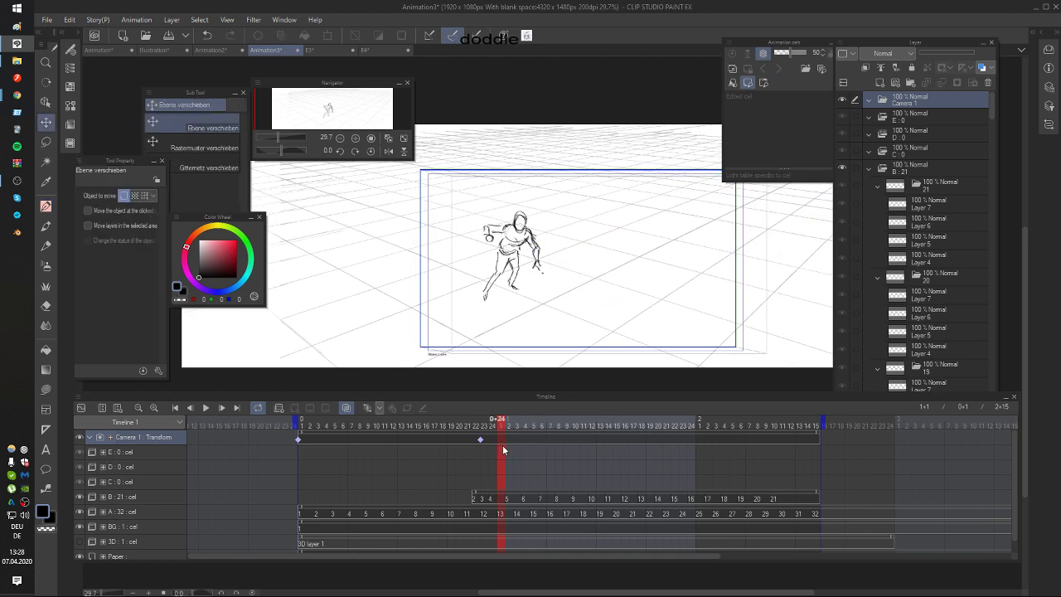
pyautogui.press('Right')
pyautogui.press('Right')
pyautogui.press('Right')
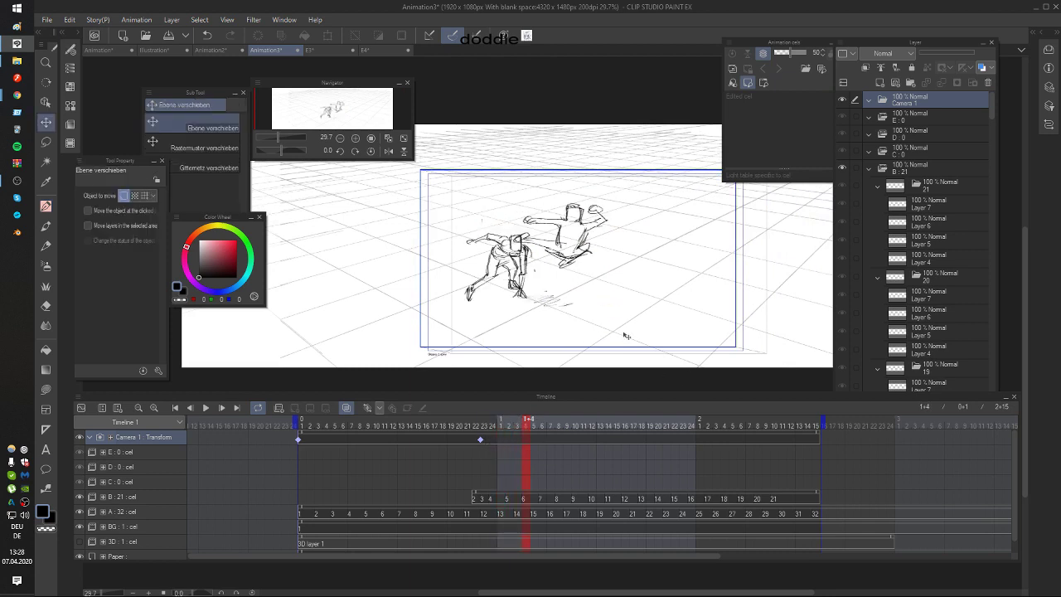
pyautogui.press('Left')
pyautogui.moveTo(626, 337); pyautogui.dragTo(621, 332)
# Step: Add a Camera 1 keyframe around frame 1+14 by shifting the camera frame left and slightly up to include the runner
pyautogui.press('Right')
pyautogui.press('Right')
pyautogui.press('Right')
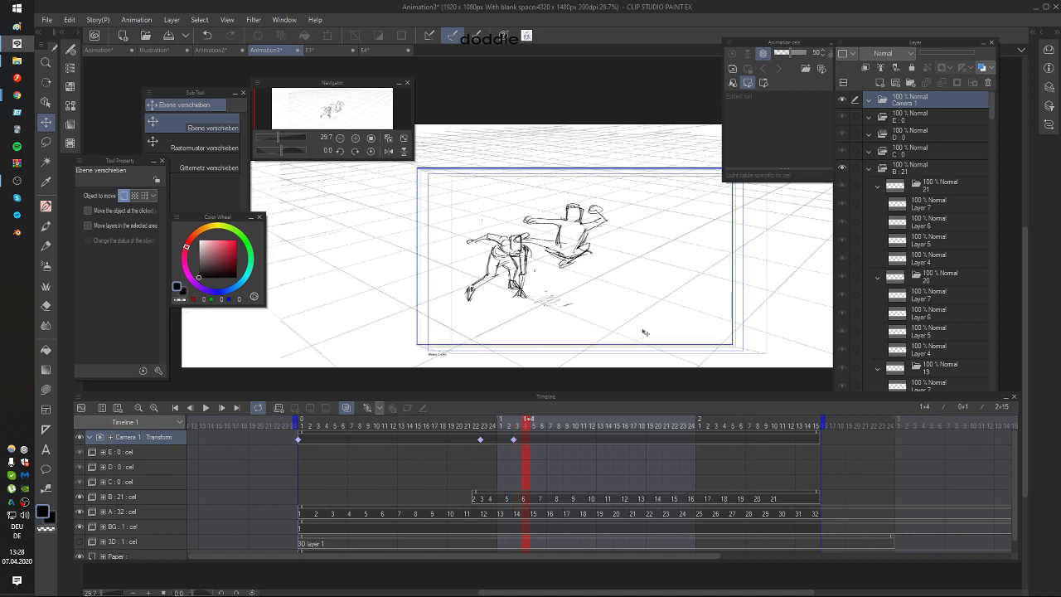
pyautogui.press('Right')
pyautogui.press('Right')
pyautogui.press('Right')
pyautogui.press('Right')
pyautogui.press('Right')
pyautogui.press('Right')
pyautogui.press('Right')
pyautogui.press('Right')
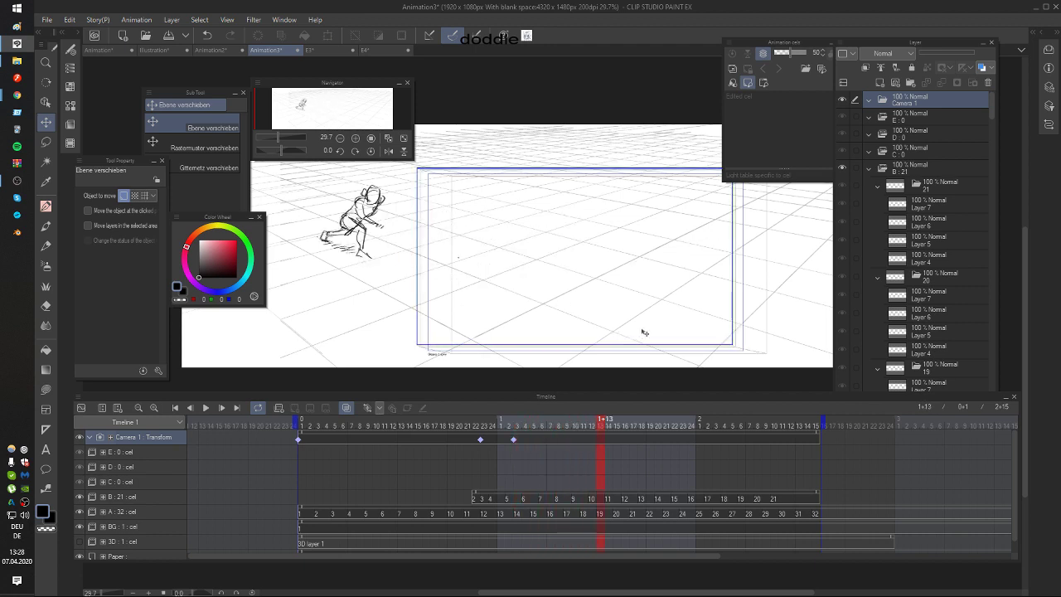
pyautogui.moveTo(643, 333); pyautogui.dragTo(540, 320)
# Step: Add a Camera 1 keyframe around frame 1+20 by nudging the camera frame slightly further left
pyautogui.press('Right')
pyautogui.press('Right')
pyautogui.press('Right')
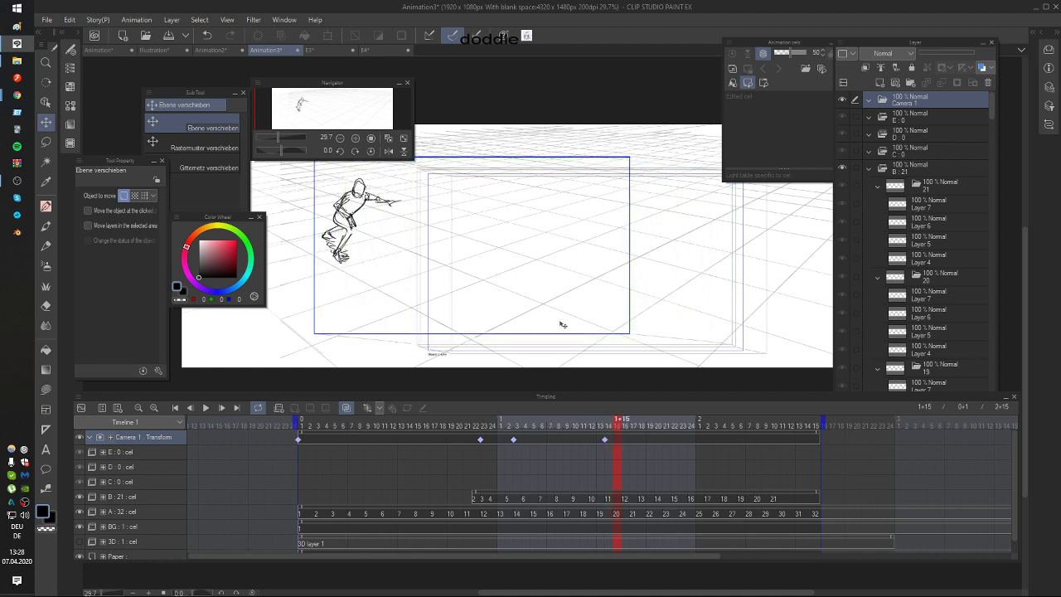
pyautogui.press('Right')
pyautogui.press('Right')
pyautogui.press('Right')
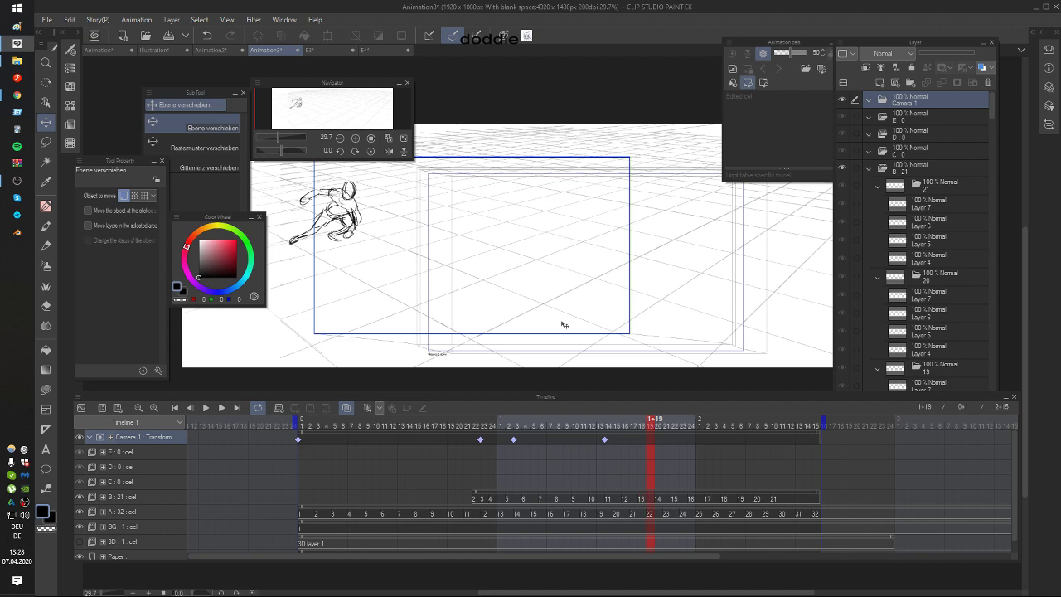
pyautogui.moveTo(563, 324); pyautogui.dragTo(555, 322)
# Step: Add a Camera 1 keyframe around frame 2+2 by nudging the camera frame slightly right and down, and scrub back to frame 1+8
pyautogui.press('Right')
pyautogui.press('Right')
pyautogui.press('Right')
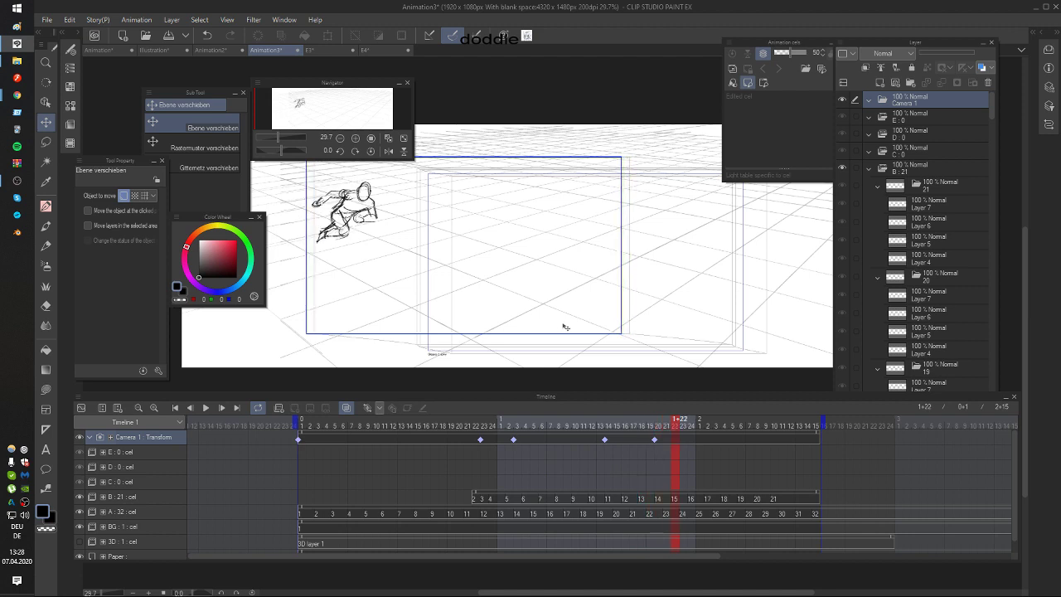
pyautogui.press('Right')
pyautogui.press('Right')
pyautogui.press('Right')
pyautogui.moveTo(563, 327); pyautogui.dragTo(569, 332)
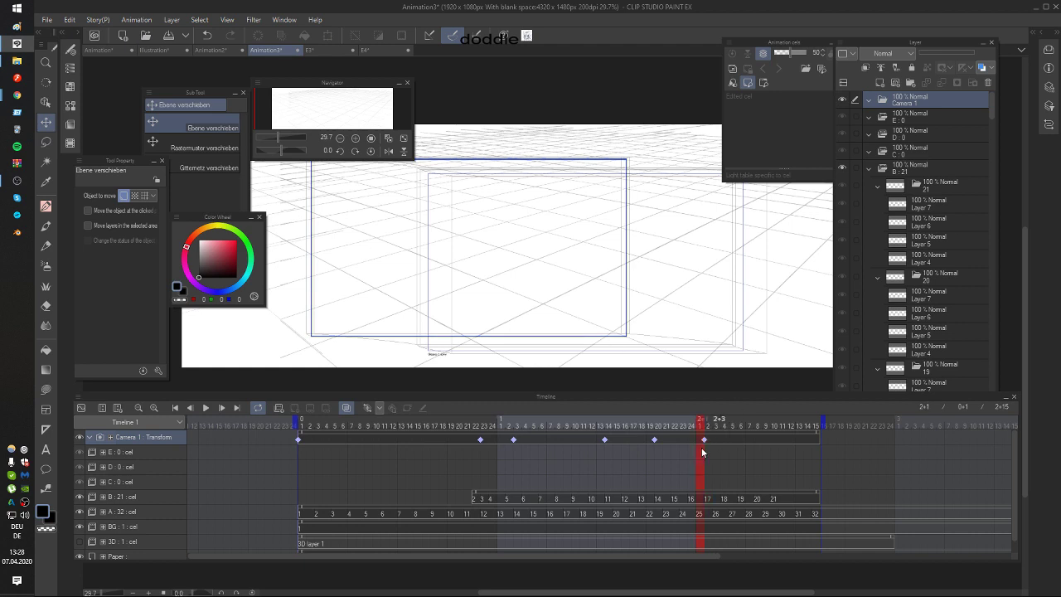
pyautogui.moveTo(704, 419); pyautogui.dragTo(561, 418)
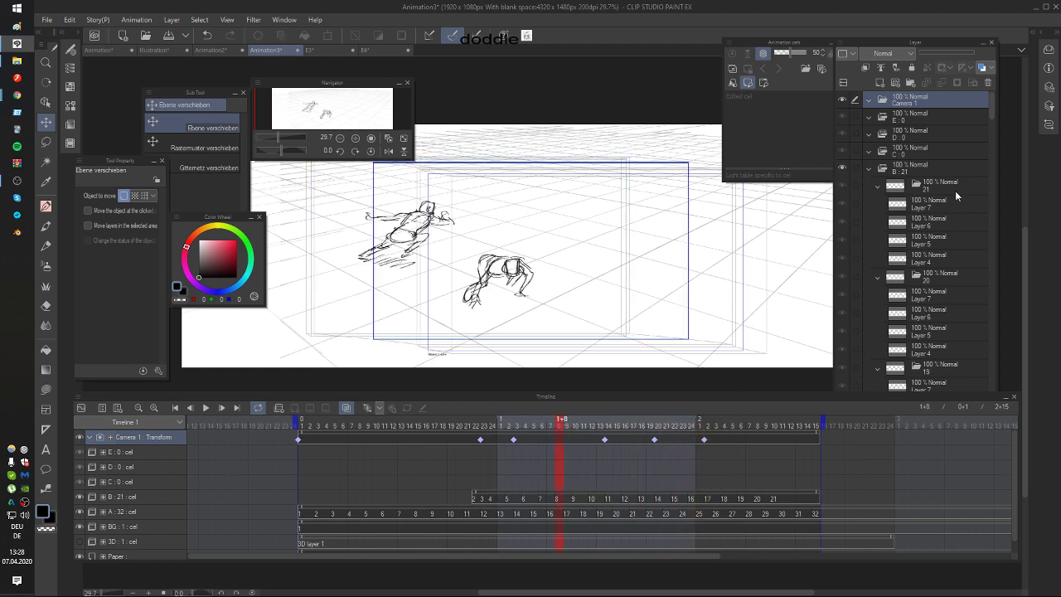
# Step: Collapse the animation folders and move all of them, from E through 3D, into the Camera 1 folder
pyautogui.click(870, 168)
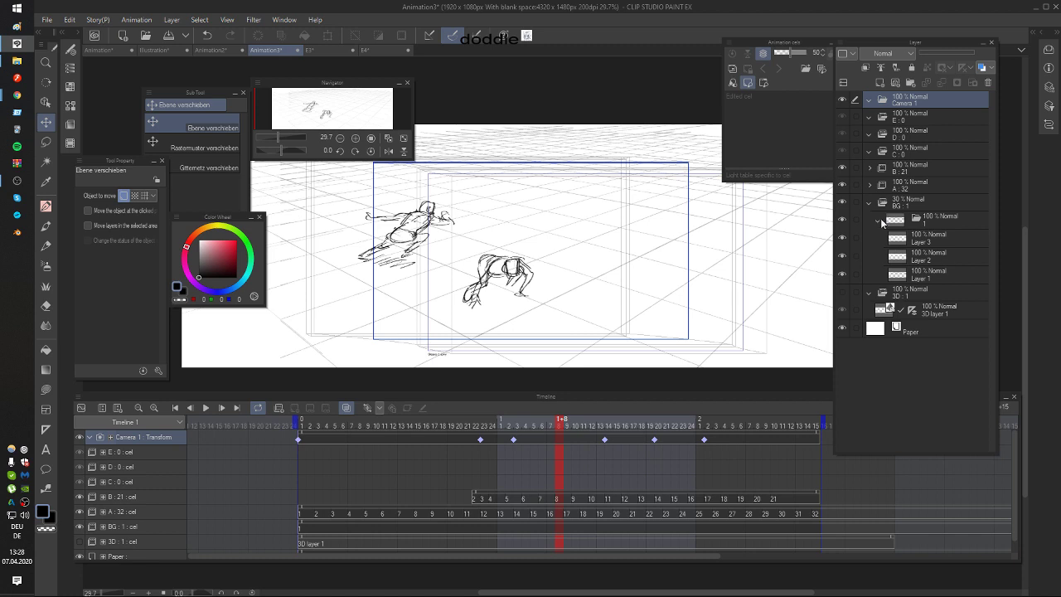
pyautogui.click(871, 202)
pyautogui.click(923, 238)
pyautogui.keyDown('shift'); pyautogui.click(920, 117); pyautogui.keyUp('shift')
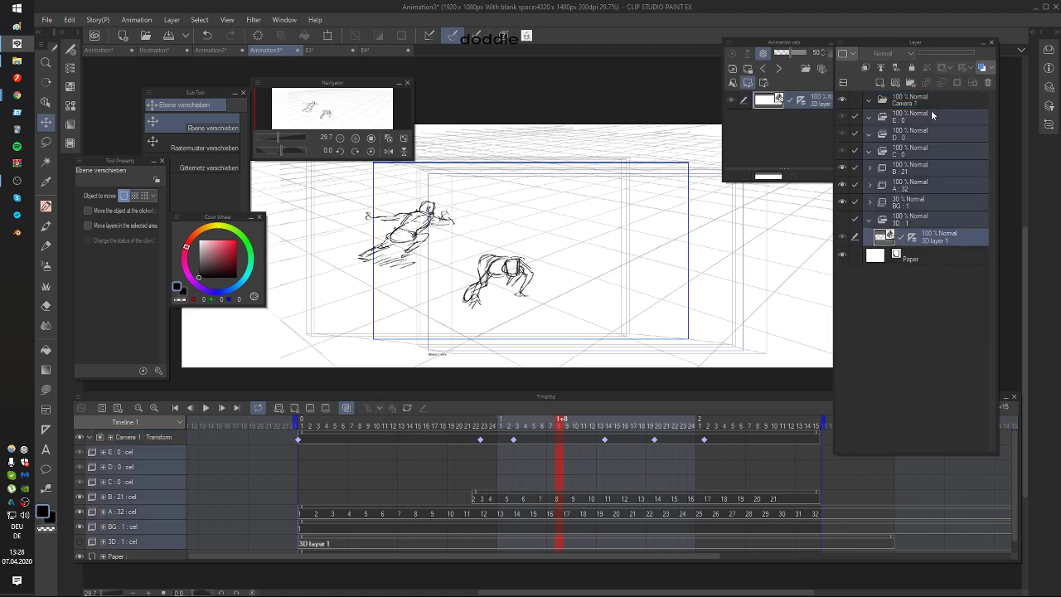
pyautogui.moveTo(921, 116); pyautogui.dragTo(920, 100)
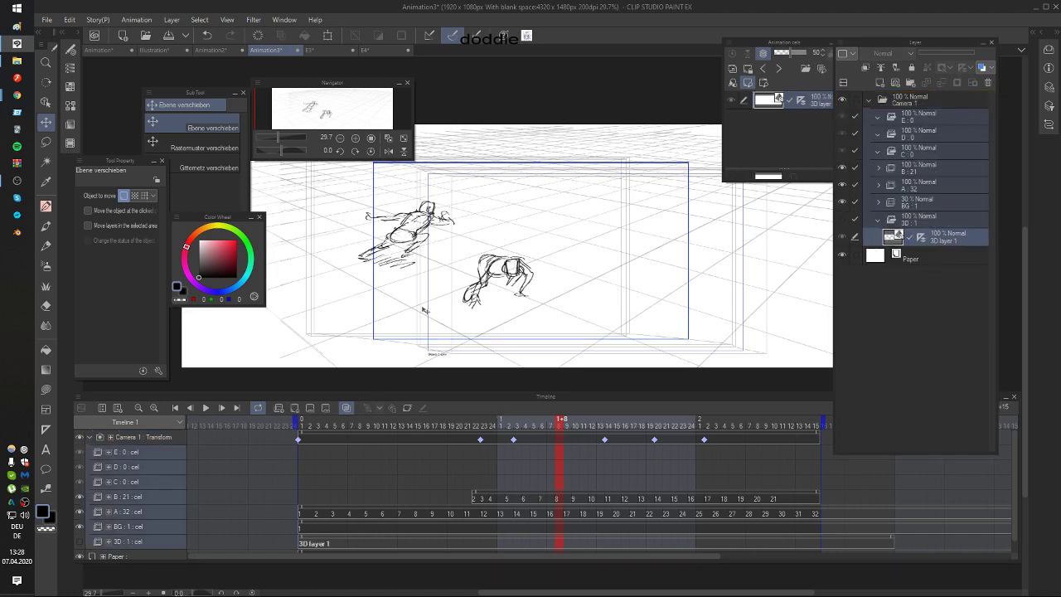
# Step: Play the animation from the first frame to review the camera movement
pyautogui.click(299, 440)
pyautogui.click(207, 409)
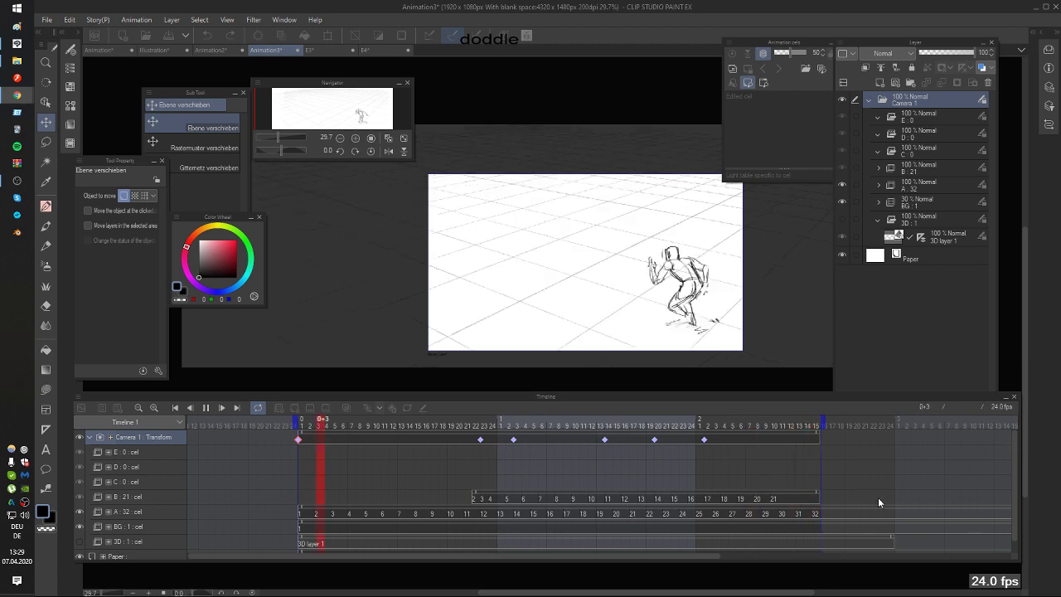
pyautogui.click(496, 513)
# Step: Step through track A's frames around cels 16 and 17 to examine the crouching figure's pose
pyautogui.press('Right')
pyautogui.press('Right')
pyautogui.press('Right')
pyautogui.press('Right')
pyautogui.press('Right')
pyautogui.press('Right')
pyautogui.press('Right')
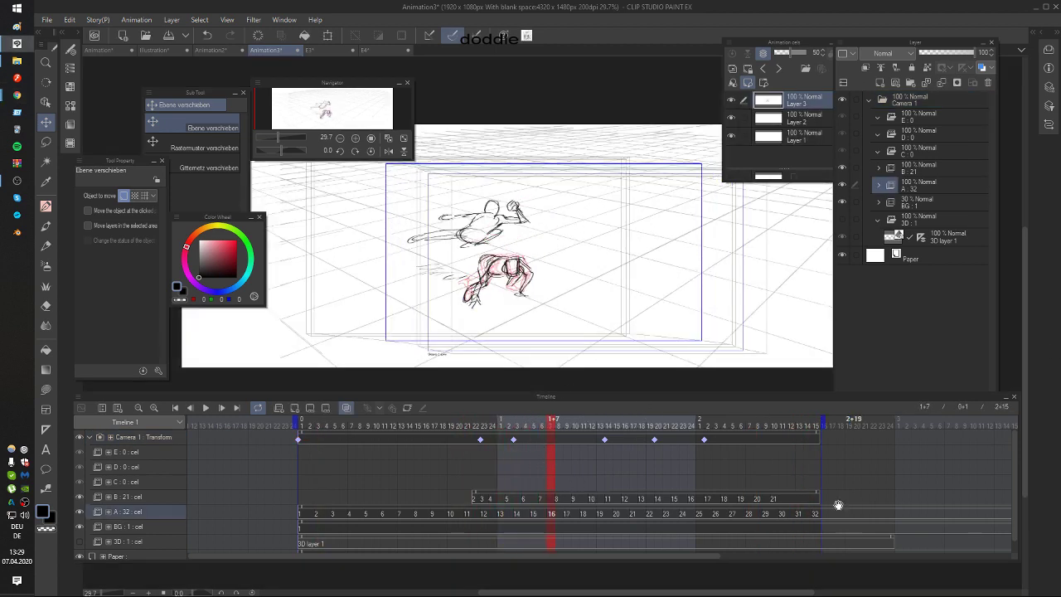
pyautogui.moveTo(840, 519); pyautogui.dragTo(564, 515)
pyautogui.click(568, 514)
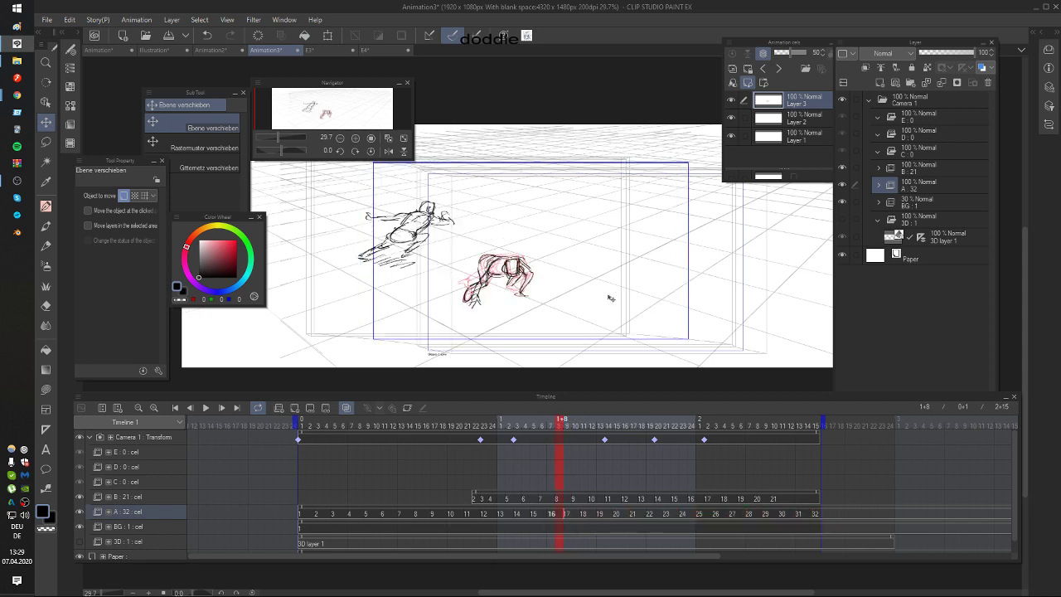
pyautogui.press('Left')
pyautogui.press('Left')
pyautogui.press('Left')
pyautogui.press('Right')
pyautogui.press('Left')
pyautogui.press('Right')
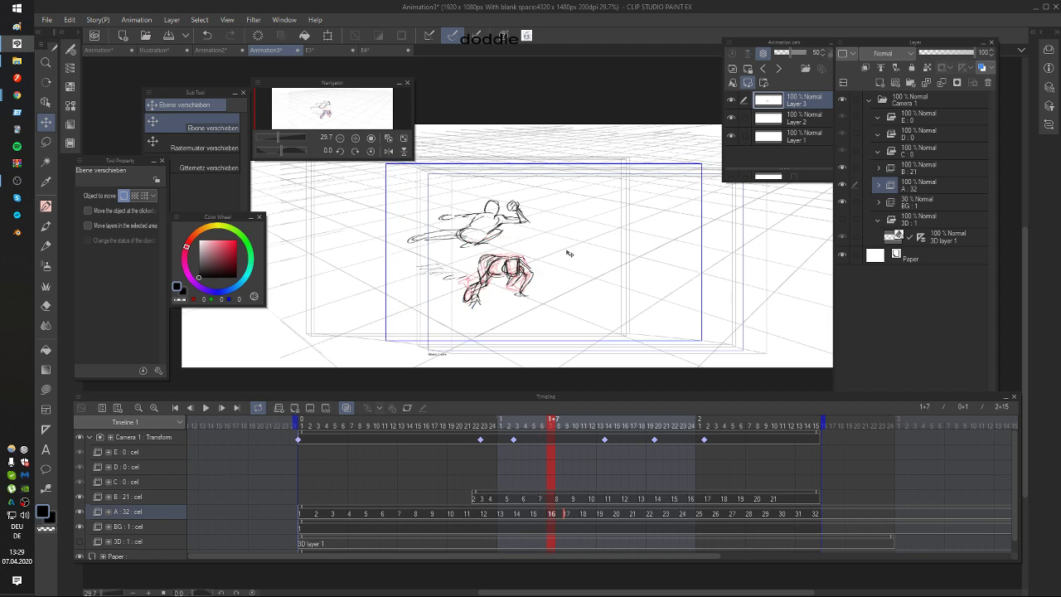
# Step: Sketch the crouching figure's head, back and rear leg on track A's cel 17 with the pen, comparing with cel 16
pyautogui.press('p')
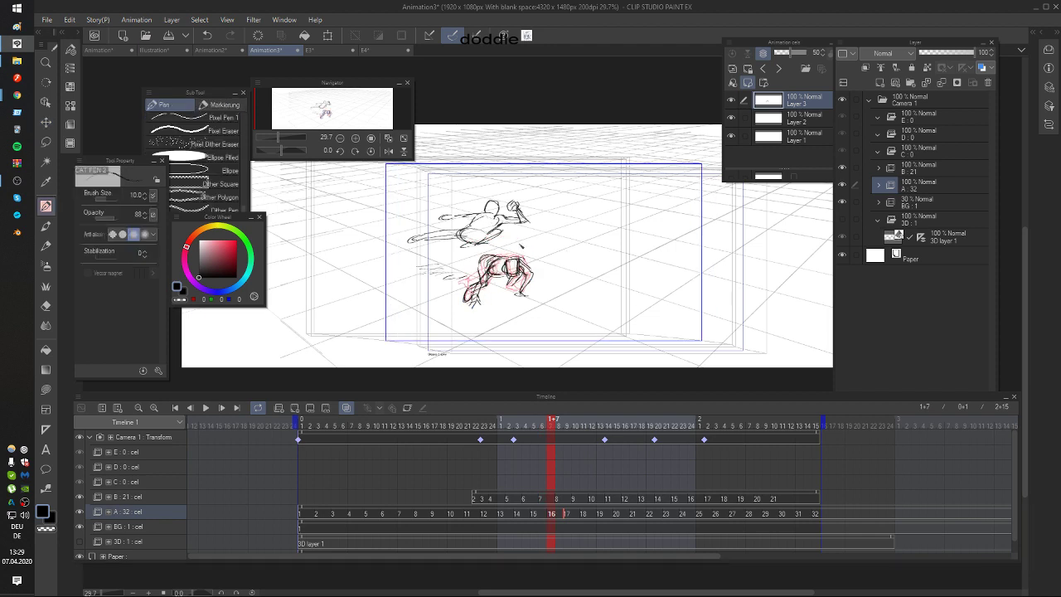
pyautogui.press('Right')
pyautogui.press('Right')
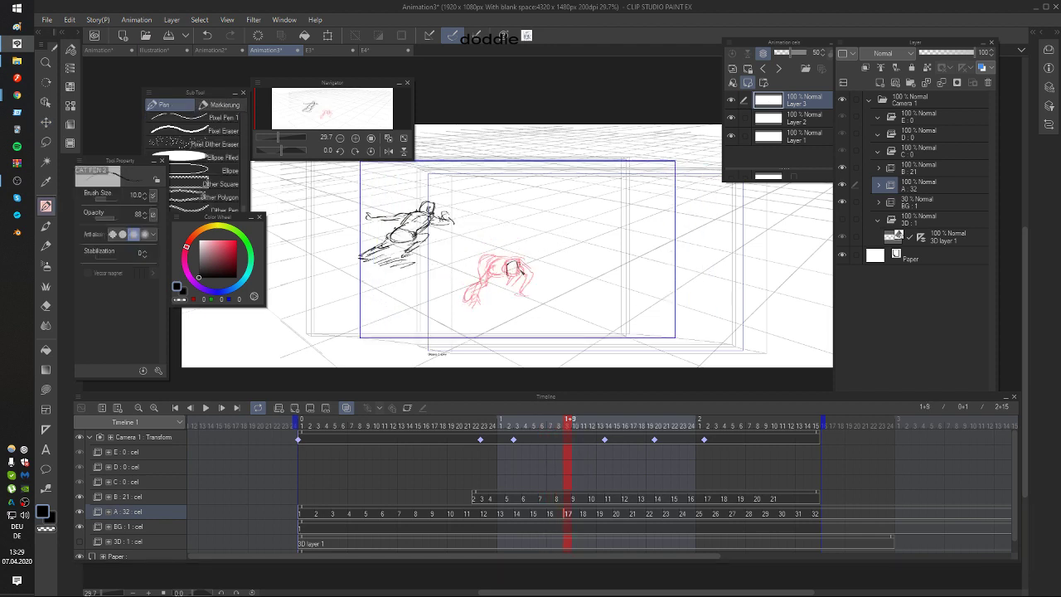
pyautogui.press('Left')
pyautogui.press('Right')
pyautogui.moveTo(482, 260)
pyautogui.mouseDown()
pyautogui.moveTo(500, 257)
pyautogui.moveTo(481, 263)
pyautogui.moveTo(482, 287)
pyautogui.mouseUp()
pyautogui.press('Left')
pyautogui.press('Right')
pyautogui.press('Left')
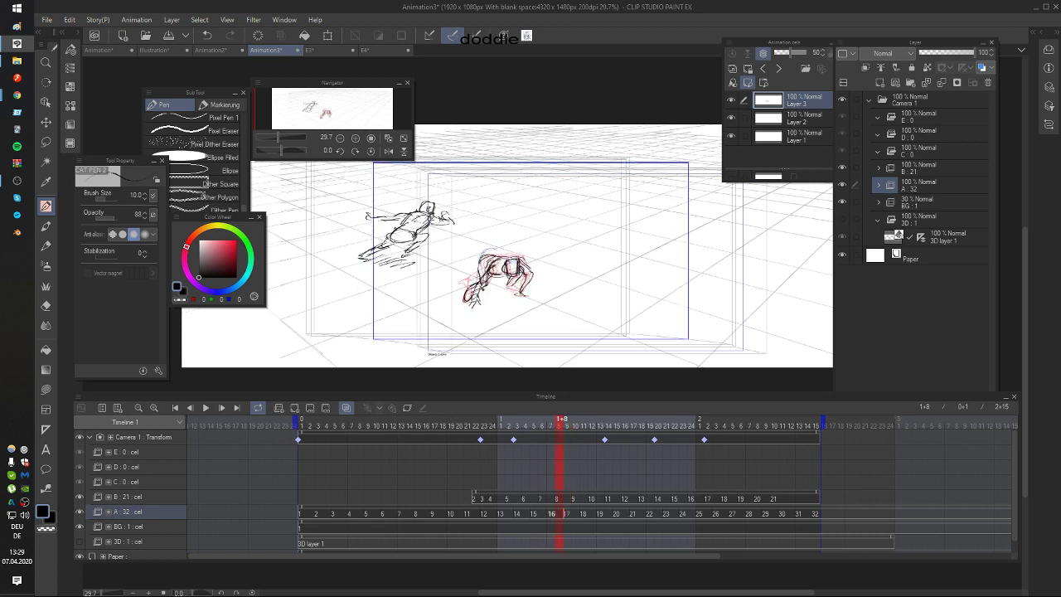
pyautogui.press('Right')
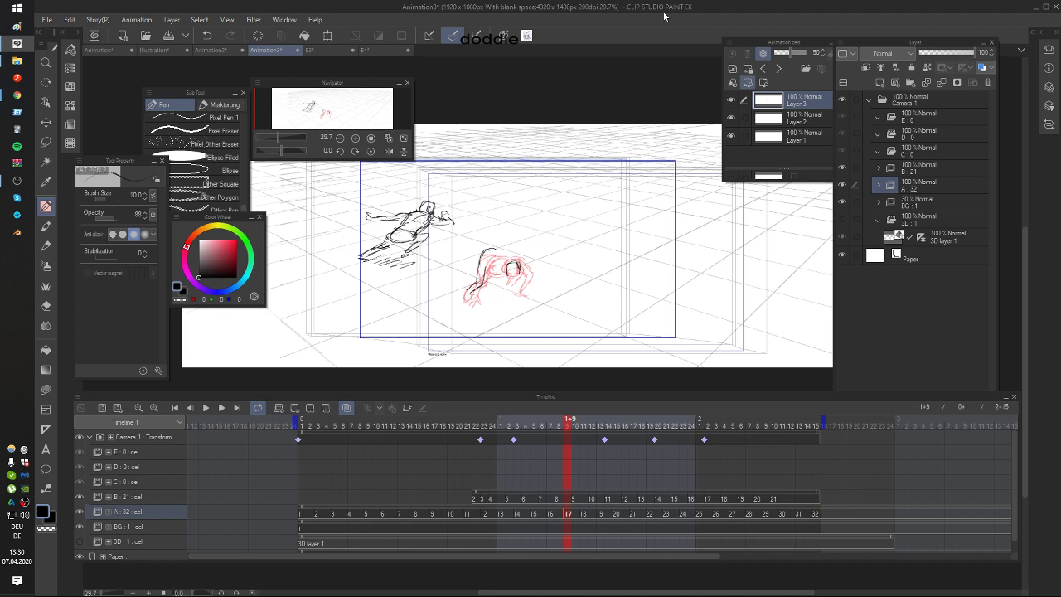
pyautogui.press('Left')
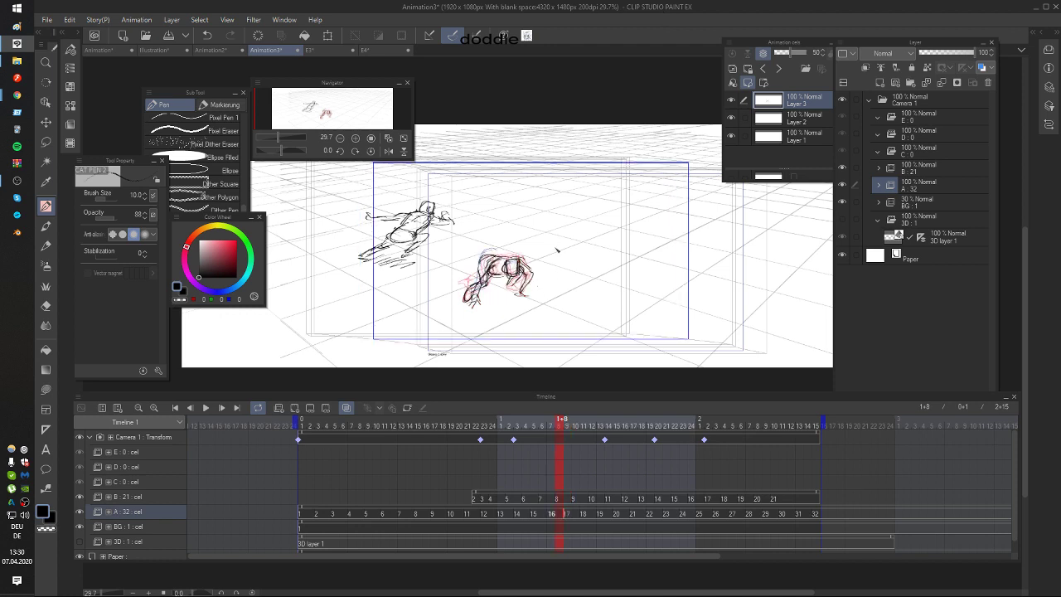
# Step: Draw the crouching figure's underside and second leg down to the ground on cel 17, undoing the first attempt
pyautogui.press('Right')
pyautogui.moveTo(493, 259)
pyautogui.mouseDown()
pyautogui.moveTo(506, 271)
pyautogui.moveTo(524, 262)
pyautogui.moveTo(501, 272)
pyautogui.mouseUp()
pyautogui.hotkey('ctrl', 'z')
pyautogui.hotkey('ctrl', 'z')
pyautogui.moveTo(495, 264)
pyautogui.mouseDown()
pyautogui.moveTo(505, 272)
pyautogui.moveTo(488, 284)
pyautogui.moveTo(491, 308)
pyautogui.mouseUp()
pyautogui.press('Left')
pyautogui.press('Right')
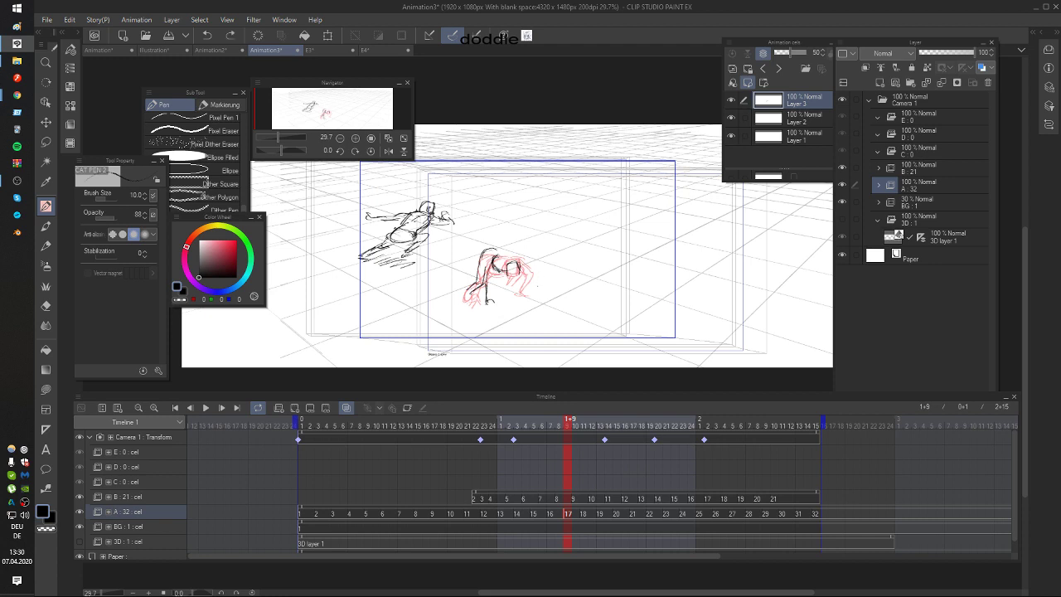
# Step: Undo the second leg's straight strokes on track A's cel 17 and redraw that leg with a bent foot, comparing with cel 16
pyautogui.hotkey('ctrl', 'z')
pyautogui.hotkey('ctrl', 'z')
pyautogui.hotkey('ctrl', 'z')
pyautogui.hotkey('ctrl', 'z')
pyautogui.moveTo(494, 259)
pyautogui.mouseDown()
pyautogui.moveTo(482, 292)
pyautogui.moveTo(500, 296)
pyautogui.moveTo(497, 269)
pyautogui.moveTo(507, 253)
pyautogui.moveTo(513, 261)
pyautogui.mouseUp()
pyautogui.hotkey('ctrl', 'z')
pyautogui.press(',')
pyautogui.press('.')
pyautogui.press(',')
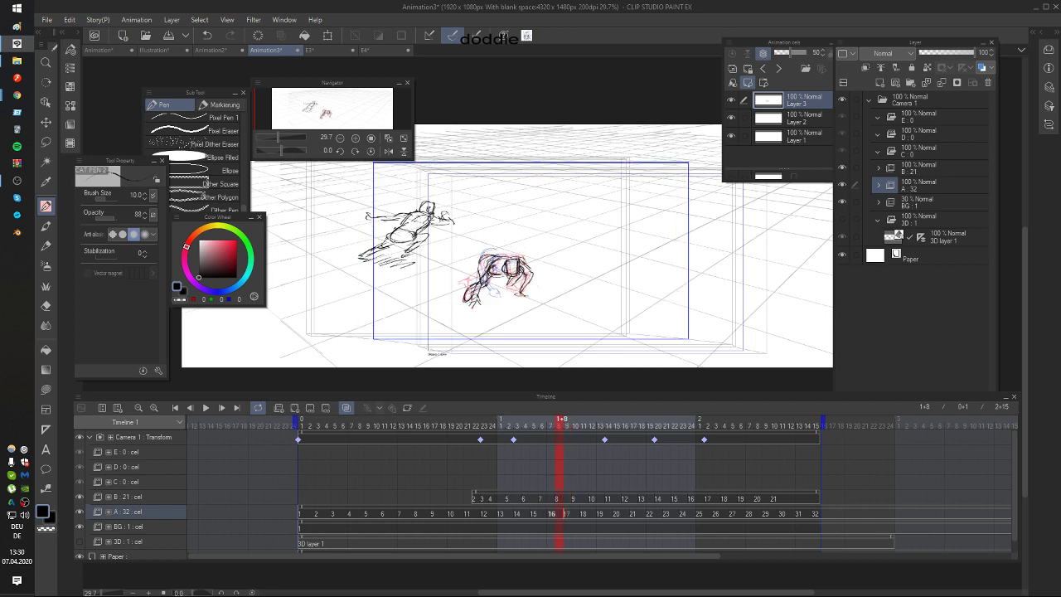
pyautogui.press('Right')
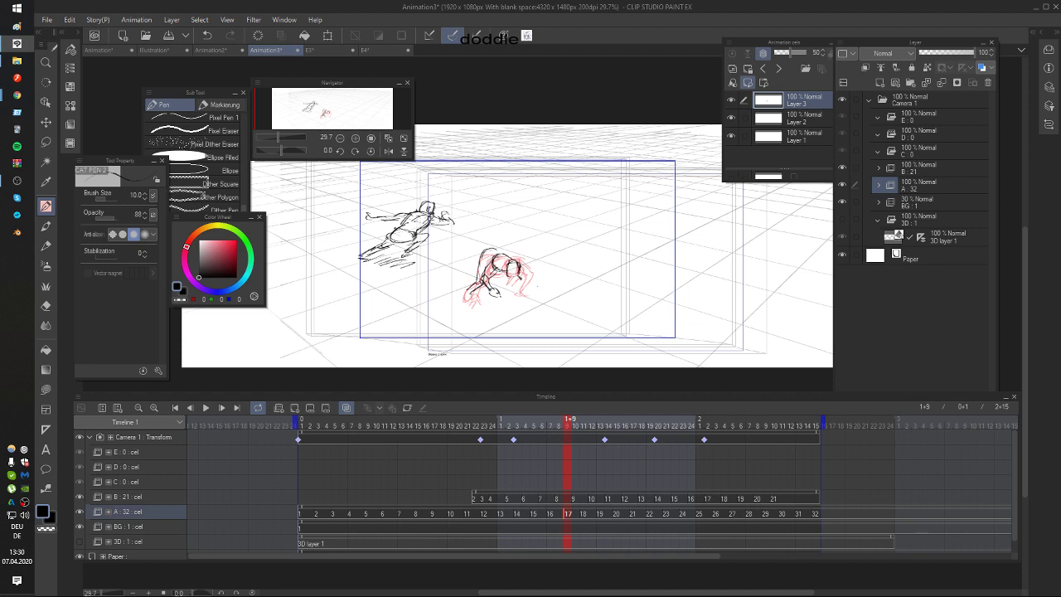
pyautogui.press('Left')
pyautogui.press('Right')
# Step: Draw the crouching figure's front arm down to a hand on the ground on cel 17
pyautogui.moveTo(514, 257); pyautogui.dragTo(529, 271)
pyautogui.press('Left')
pyautogui.press('Right')
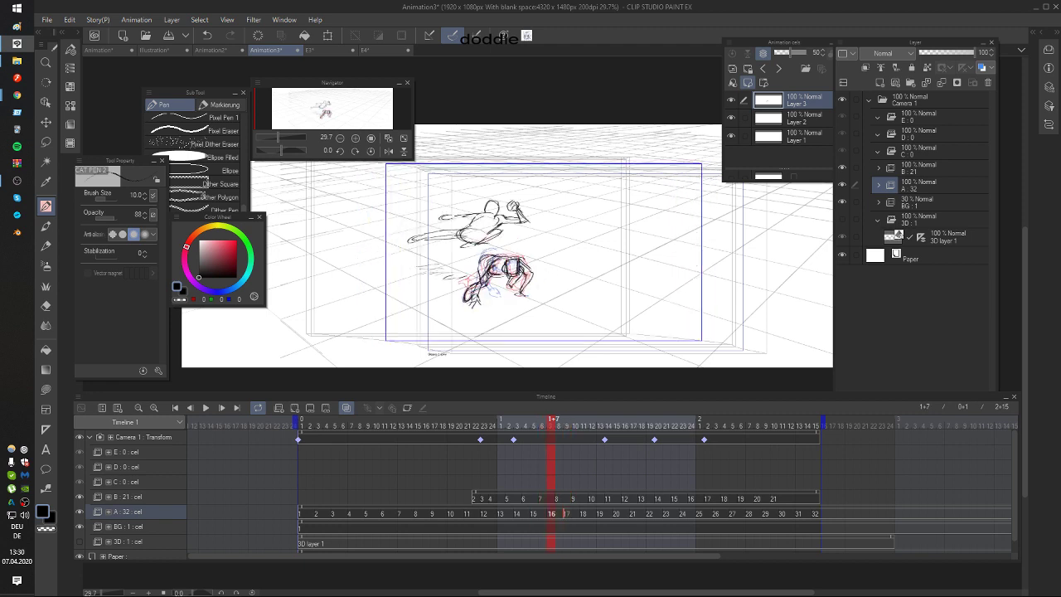
pyautogui.press('Right')
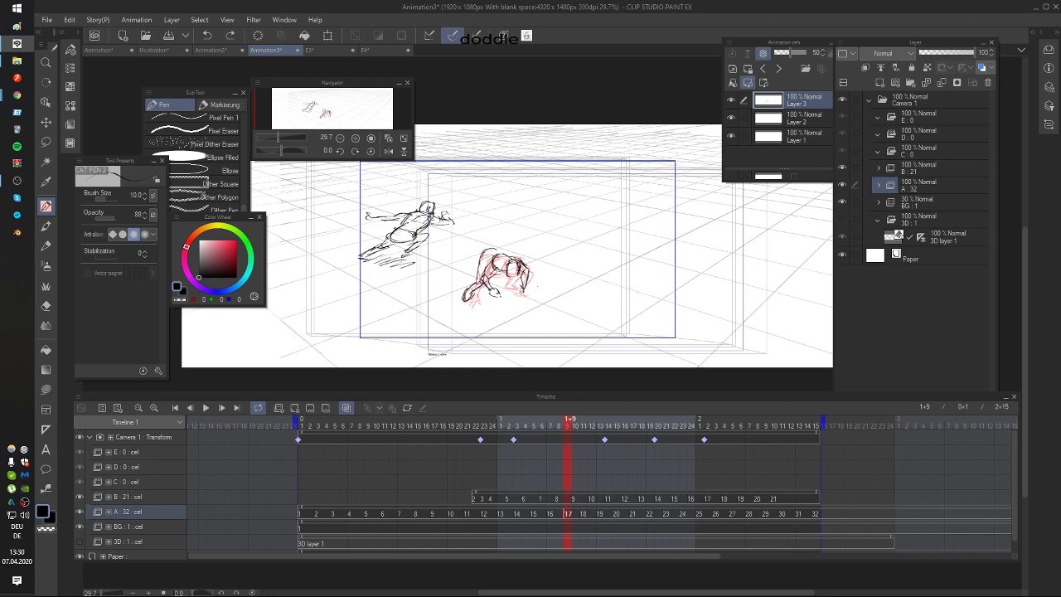
pyautogui.moveTo(527, 296); pyautogui.dragTo(529, 297)
pyautogui.press('Left')
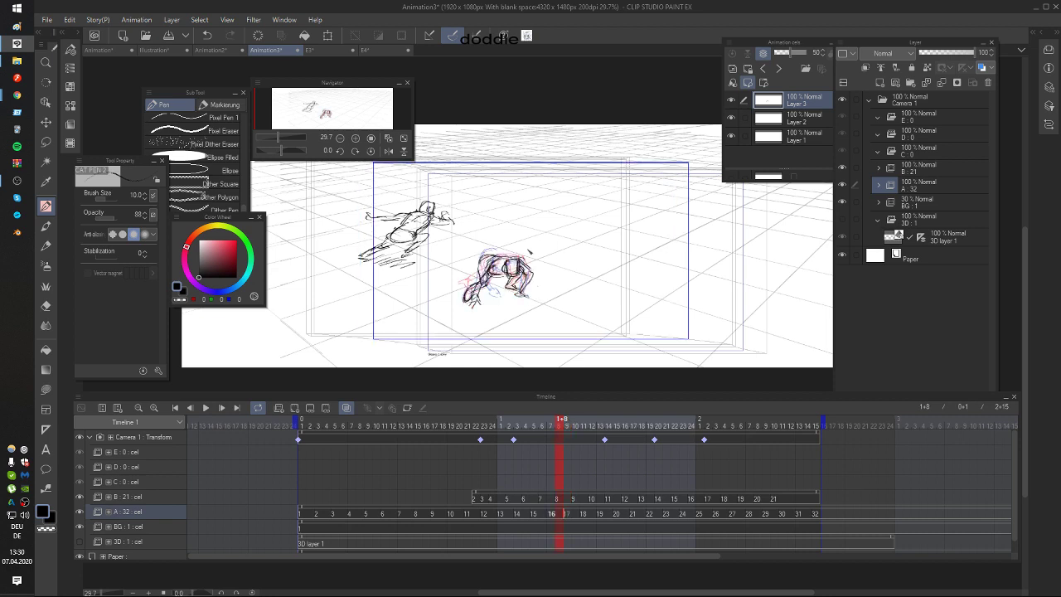
pyautogui.press('Right')
# Step: Add contour strokes to the crouching figure's back and upper body on cel 17, undoing the last stroke
pyautogui.moveTo(493, 256); pyautogui.dragTo(498, 267)
pyautogui.moveTo(487, 256); pyautogui.dragTo(502, 251)
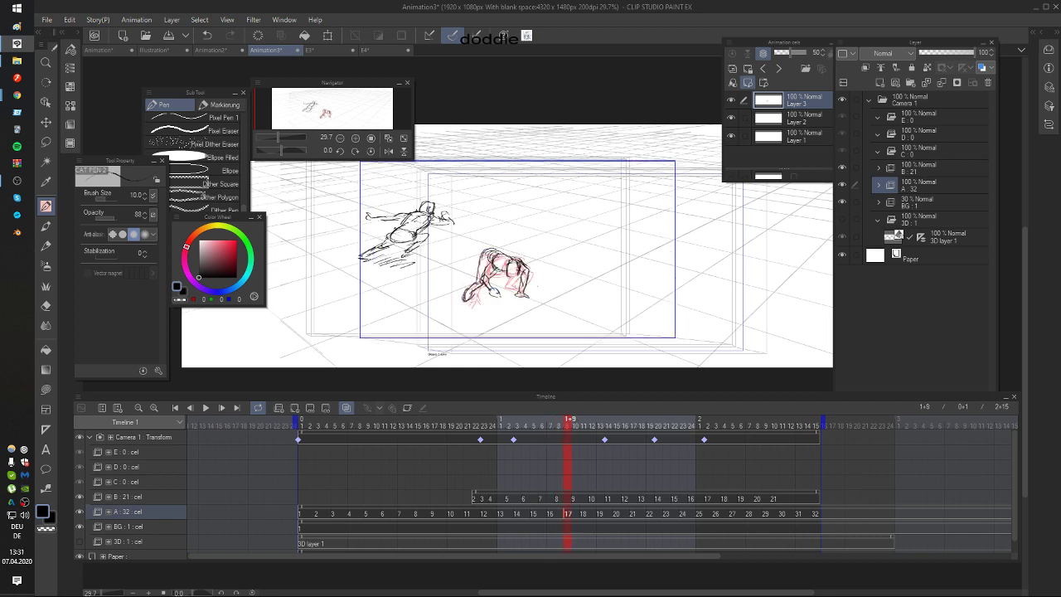
pyautogui.press('Left')
pyautogui.press('Right')
pyautogui.moveTo(640, 265); pyautogui.dragTo(642, 268)
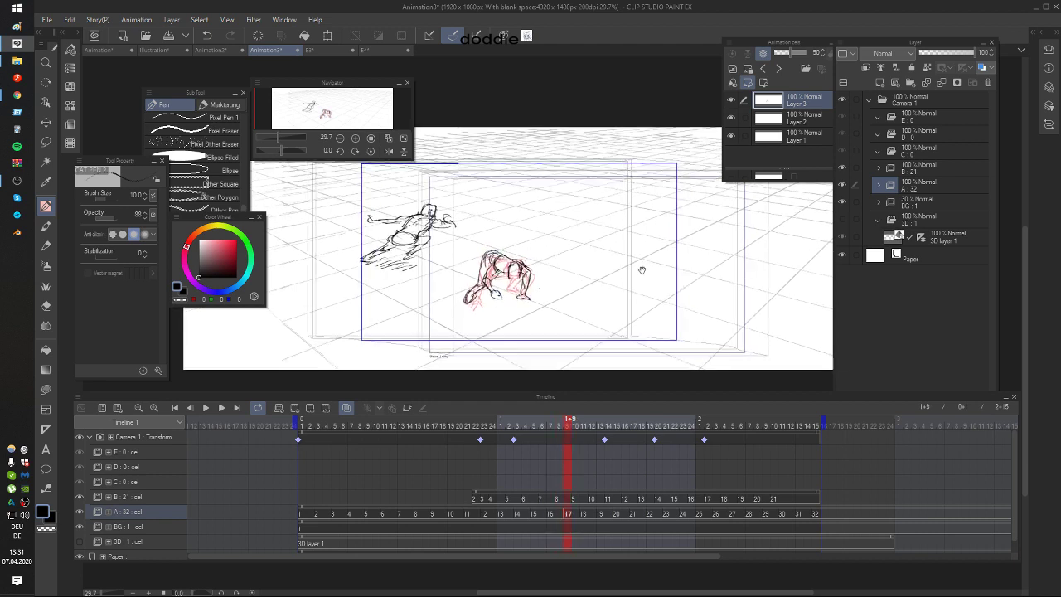
pyautogui.press('Right')
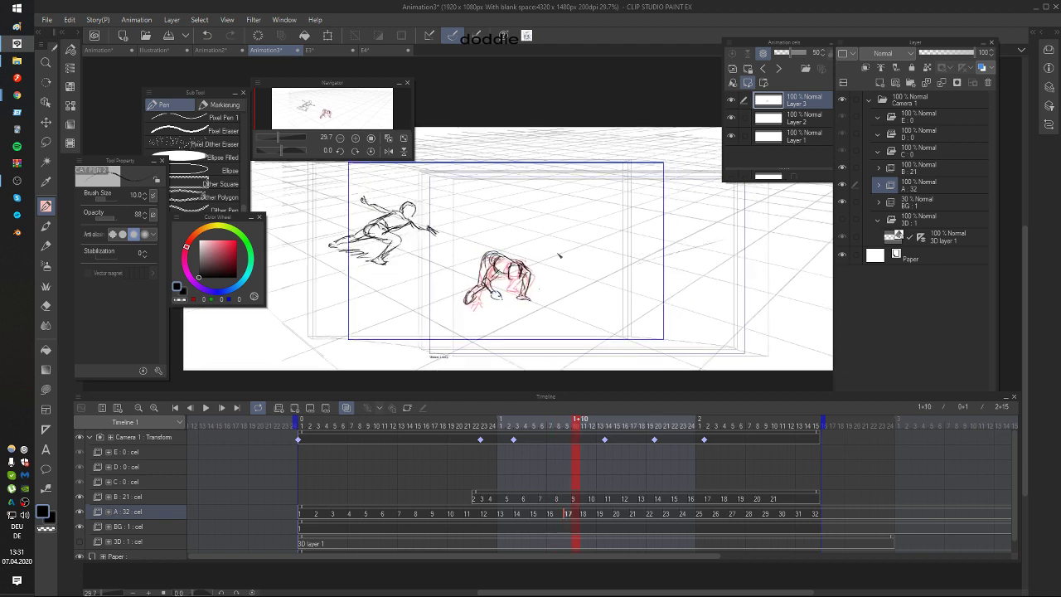
pyautogui.press('Left')
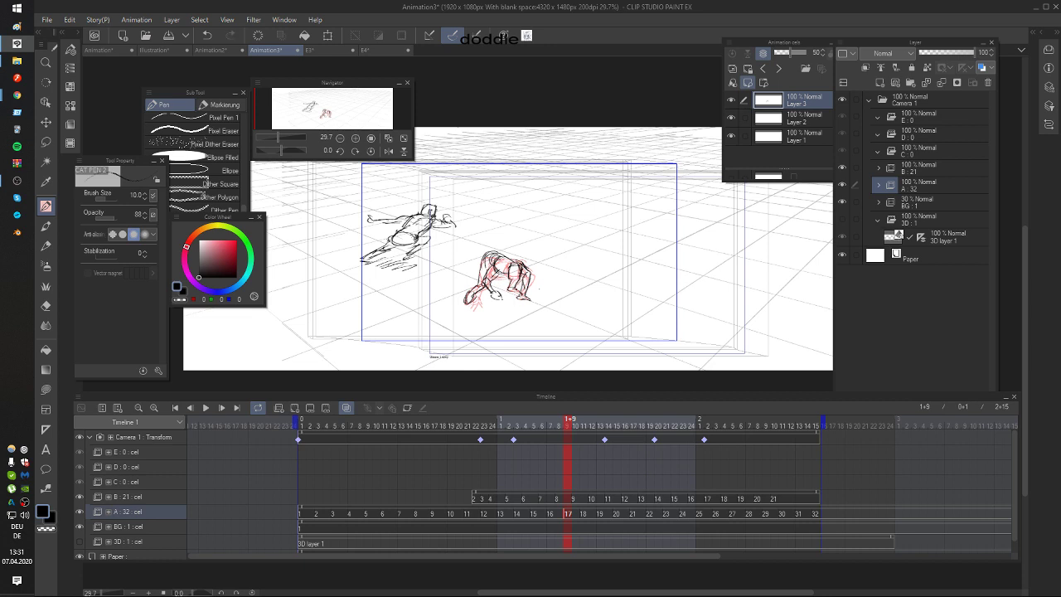
pyautogui.hotkey('ctrl', 'z')
pyautogui.press('Right')
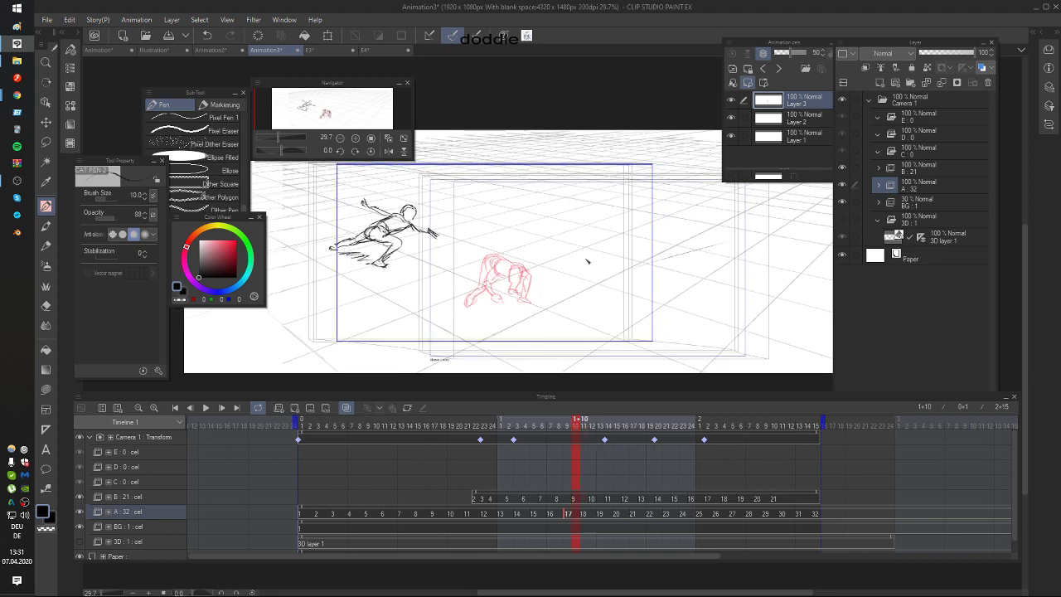
pyautogui.moveTo(509, 265); pyautogui.dragTo(513, 279)
pyautogui.hotkey('ctrl', 'z')
pyautogui.hotkey('ctrl', 'z')
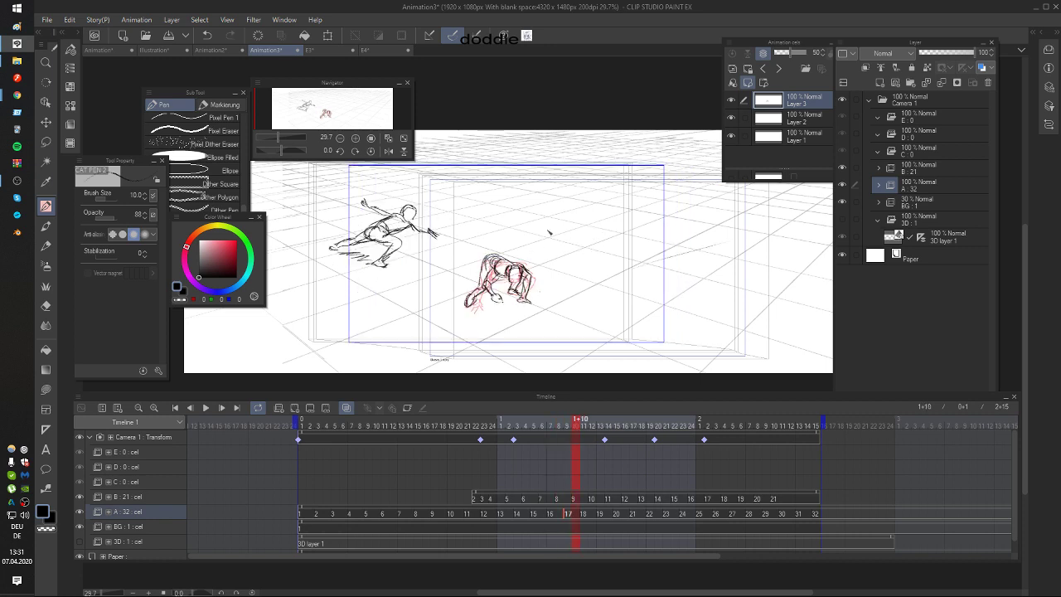
# Step: Start track A's cel 18 by sketching the figure's head and shoulder, undoing the rejected strokes
pyautogui.hotkey('ctrl', 'Right')
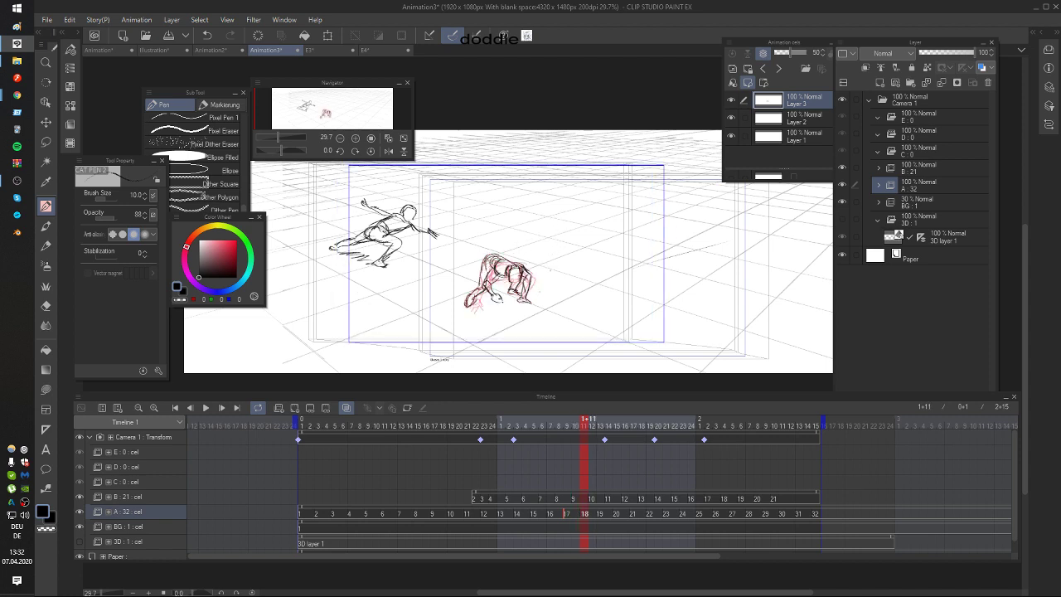
pyautogui.moveTo(510, 259)
pyautogui.mouseDown()
pyautogui.moveTo(523, 268)
pyautogui.moveTo(505, 272)
pyautogui.moveTo(526, 271)
pyautogui.mouseUp()
pyautogui.hotkey('ctrl', 'z')
pyautogui.hotkey('ctrl', 'z')
pyautogui.press(',')
pyautogui.press('.')
# Step: Draw the figure's front arm down to a flat hand on the ground on cel 18, comparing with cel 17
pyautogui.moveTo(520, 261)
pyautogui.mouseDown()
pyautogui.moveTo(527, 305)
pyautogui.moveTo(524, 283)
pyautogui.mouseUp()
pyautogui.moveTo(521, 279); pyautogui.dragTo(519, 291)
pyautogui.moveTo(519, 278)
pyautogui.mouseDown()
pyautogui.moveTo(525, 295)
pyautogui.moveTo(529, 283)
pyautogui.mouseUp()
pyautogui.hotkey('ctrl', 'z')
pyautogui.hotkey('ctrl', 'z')
pyautogui.moveTo(513, 275)
pyautogui.mouseDown()
pyautogui.moveTo(529, 284)
pyautogui.moveTo(531, 306)
pyautogui.mouseUp()
pyautogui.press('Left')
pyautogui.press('Right')
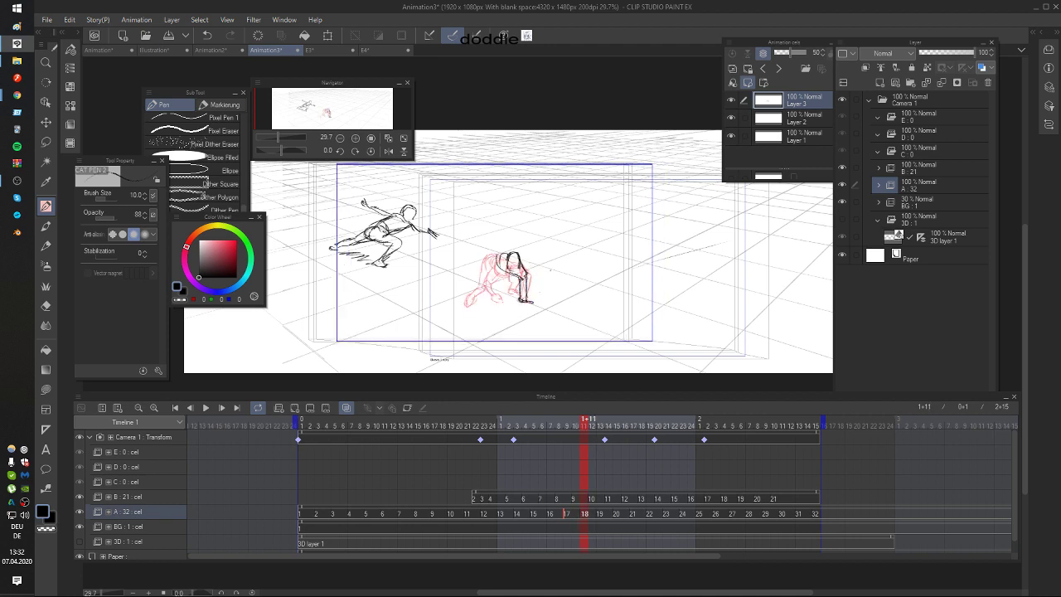
pyautogui.press('Left')
pyautogui.press('Right')
# Step: Sketch the figure's second arm, back and hips on cel 18, flipping to the neighbouring frames to check the motion
pyautogui.moveTo(504, 250)
pyautogui.mouseDown()
pyautogui.moveTo(493, 265)
pyautogui.moveTo(505, 297)
pyautogui.mouseUp()
pyautogui.press('Left')
pyautogui.press('Right')
pyautogui.moveTo(502, 252)
pyautogui.mouseDown()
pyautogui.moveTo(486, 264)
pyautogui.moveTo(485, 255)
pyautogui.mouseUp()
pyautogui.moveTo(496, 251); pyautogui.dragTo(486, 260)
pyautogui.press('Left')
pyautogui.press('Right')
pyautogui.press('Right')
pyautogui.press('Right')
pyautogui.press('Right')
pyautogui.press('Left')
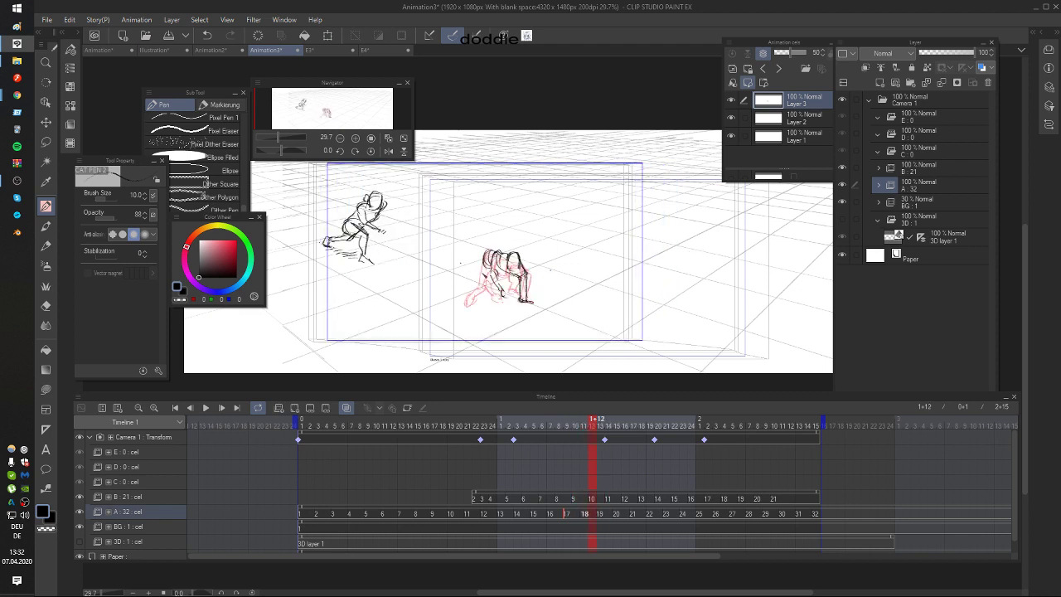
# Step: Draw the figure's rear leg stretched back to the ground on cel 18, undoing the rejected strokes
pyautogui.hotkey('ctrl', 'z')
pyautogui.moveTo(483, 267)
pyautogui.mouseDown()
pyautogui.moveTo(486, 287)
pyautogui.moveTo(466, 306)
pyautogui.mouseUp()
pyautogui.hotkey('ctrl', 'z')
pyautogui.press('Left')
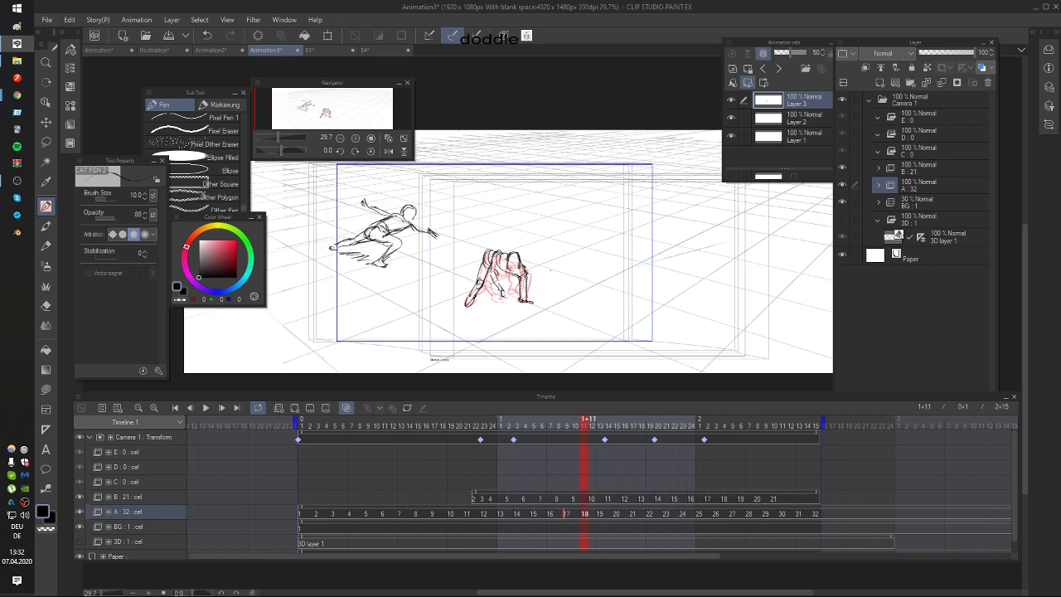
pyautogui.press('Right')
pyautogui.press('Left')
# Step: Finish the figure's lower strokes beside the supporting hand on cel 18, checking against cel 17
pyautogui.press('Left')
pyautogui.hotkey('ctrl', 'Right')
pyautogui.moveTo(518, 294)
pyautogui.mouseDown()
pyautogui.moveTo(526, 301)
pyautogui.moveTo(509, 299)
pyautogui.mouseUp()
pyautogui.press('Left')
pyautogui.press('Right')
# Step: Advance to track A's cel 19 and sketch the figure's raised head, comparing with cel 18
pyautogui.hotkey('ctrl', 'Right')
pyautogui.hotkey('ctrl', 'Right')
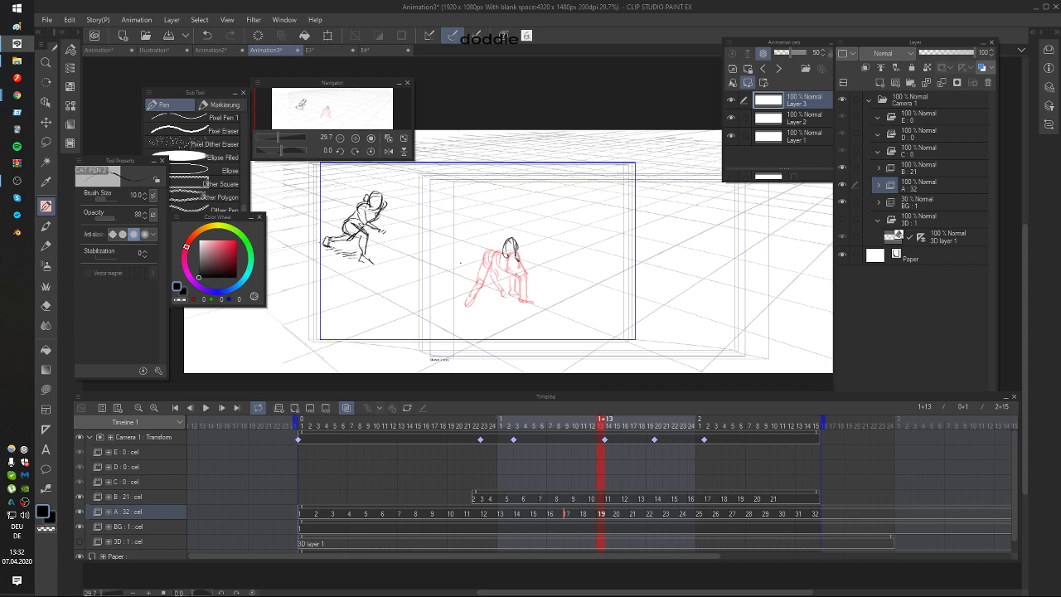
pyautogui.hotkey('ctrl', 'z')
pyautogui.moveTo(509, 239)
pyautogui.mouseDown()
pyautogui.moveTo(518, 251)
pyautogui.moveTo(503, 246)
pyautogui.mouseUp()
pyautogui.hotkey('ctrl', 'Left')
pyautogui.hotkey('ctrl', 'Right')
# Step: Draw the figure's front arm reaching the ground on cel 19, flipping back to cel 18 for comparison
pyautogui.moveTo(524, 287); pyautogui.dragTo(533, 301)
pyautogui.hotkey('ctrl', 'Left')
pyautogui.hotkey('ctrl', 'Right')
pyautogui.hotkey('ctrl', 'Left')
pyautogui.hotkey('ctrl', 'Right')
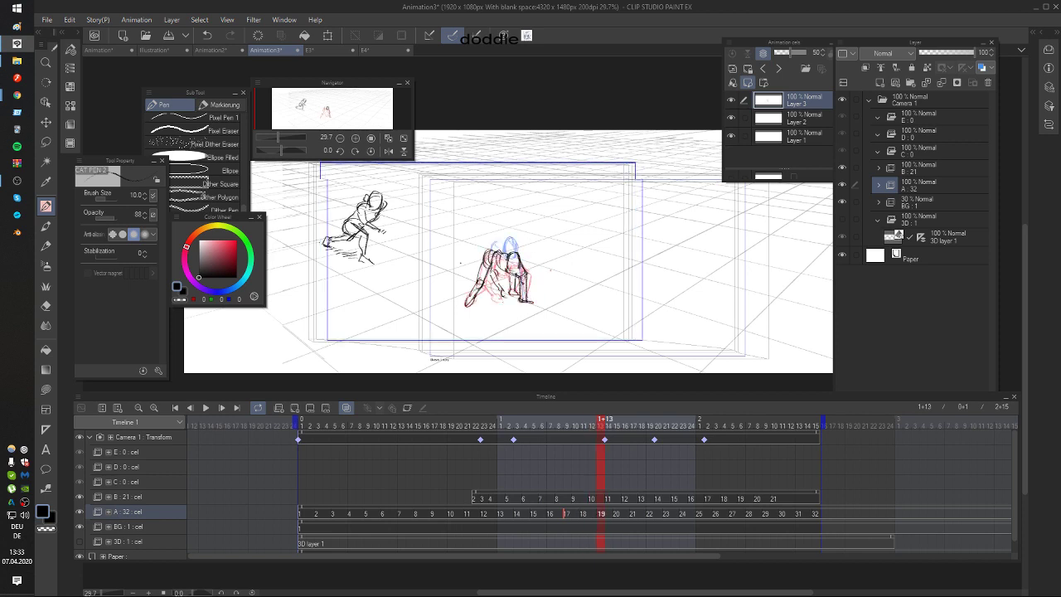
pyautogui.hotkey('ctrl', 'Left')
pyautogui.hotkey('ctrl', 'Left')
pyautogui.hotkey('ctrl', 'Right')
# Step: Sketch the figure's upper back and inner arm on cel 19, undoing the rejected strokes
pyautogui.moveTo(497, 241); pyautogui.dragTo(511, 290)
pyautogui.hotkey('ctrl', 'Left')
pyautogui.hotkey('ctrl', 'Right')
pyautogui.hotkey('ctrl', 'z')
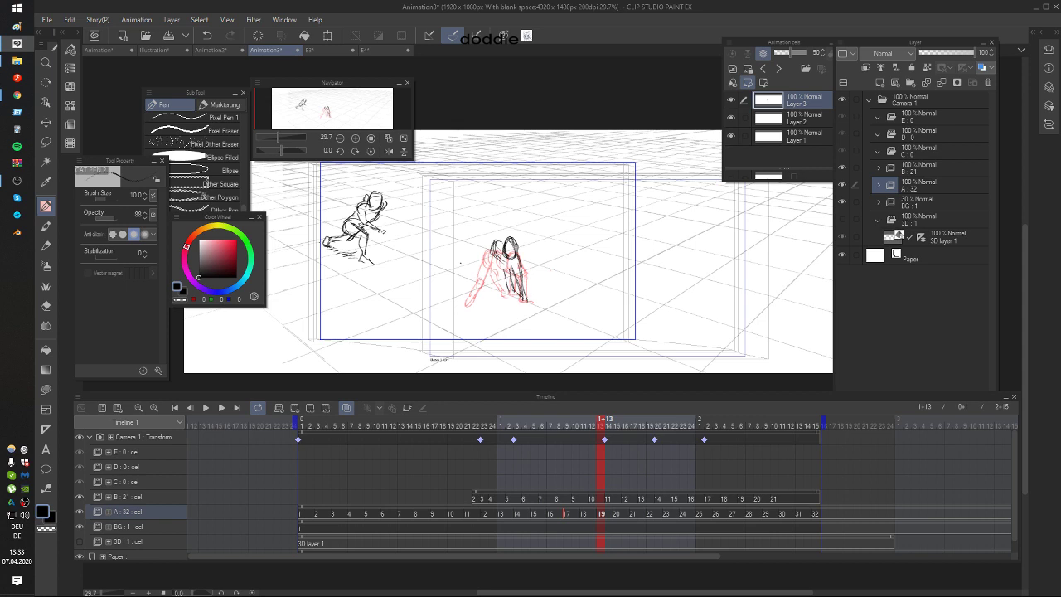
pyautogui.hotkey('ctrl', 'z')
pyautogui.moveTo(511, 270); pyautogui.dragTo(512, 292)
pyautogui.hotkey('ctrl', 'z')
pyautogui.press('Left')
pyautogui.press('Right')
pyautogui.press('Left')
pyautogui.press('Right')
# Step: Draw the figure's hip and rear thigh on cel 19, undoing the rejected strokes and comparing with cel 18
pyautogui.moveTo(495, 247); pyautogui.dragTo(475, 282)
pyautogui.hotkey('ctrl', 'z')
pyautogui.hotkey('ctrl', 'z')
pyautogui.press('Left')
pyautogui.press('Right')
pyautogui.hotkey('ctrl', 'z')
pyautogui.press('Left')
pyautogui.press('Right')
# Step: Draw the figure's rear lower leg down to the foot on cel 19, removing the rejected strokes
pyautogui.moveTo(476, 274); pyautogui.dragTo(466, 295)
pyautogui.moveTo(477, 279); pyautogui.dragTo(469, 303)
pyautogui.press('Left')
pyautogui.press('Right')
pyautogui.hotkey('ctrl', 'z')
pyautogui.hotkey('ctrl', 'z')
pyautogui.press('Left')
pyautogui.press('Right')
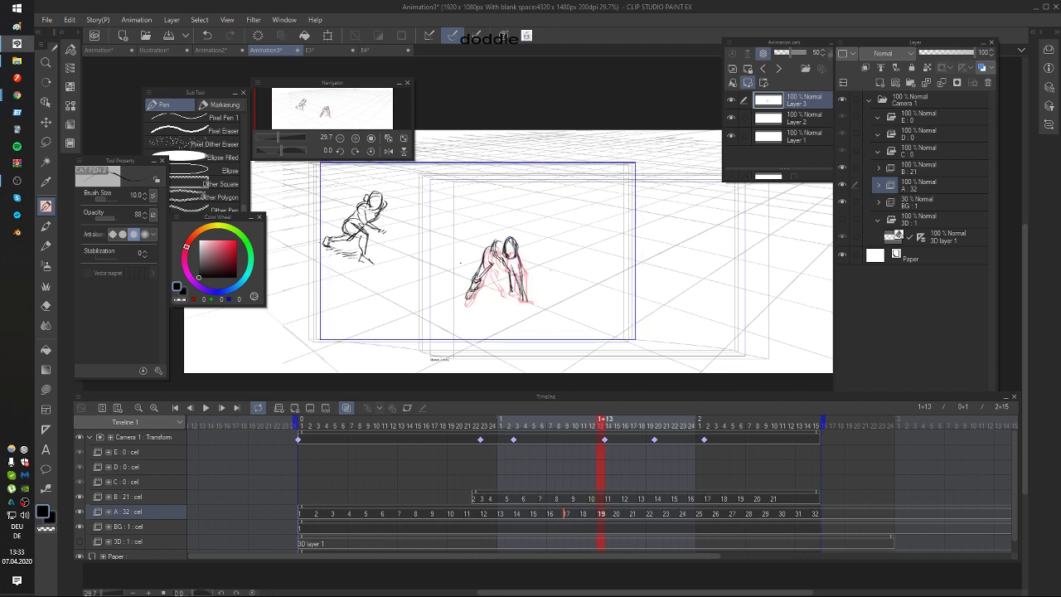
# Step: Sketch the figure's torso underside and chest on cel 19, undoing the last stroke
pyautogui.moveTo(492, 254)
pyautogui.mouseDown()
pyautogui.moveTo(482, 274)
pyautogui.moveTo(511, 288)
pyautogui.mouseUp()
pyautogui.press('Left')
pyautogui.press('Right')
pyautogui.moveTo(517, 264); pyautogui.dragTo(508, 277)
pyautogui.press('Left')
pyautogui.press('Right')
pyautogui.hotkey('ctrl', 'z')
# Step: Add the second leg's strokes between the hip and the supporting arm on cel 19
pyautogui.moveTo(492, 260); pyautogui.dragTo(483, 272)
pyautogui.press('e')
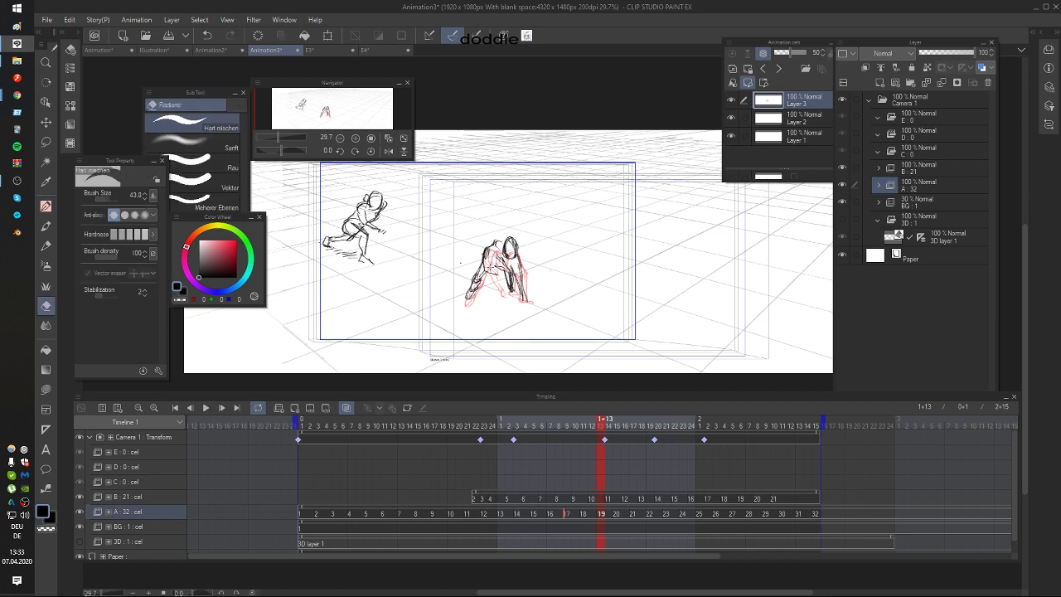
pyautogui.hotkey('ctrl', 'z')
pyautogui.press('p')
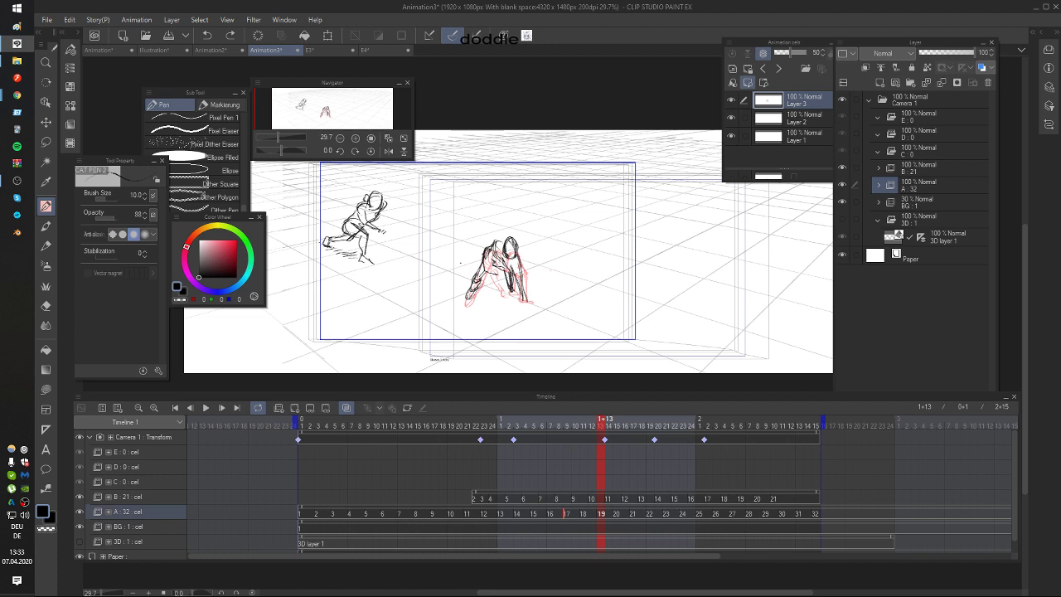
pyautogui.moveTo(495, 255)
pyautogui.mouseDown()
pyautogui.moveTo(490, 268)
pyautogui.moveTo(510, 287)
pyautogui.mouseUp()
pyautogui.press('Left')
pyautogui.press('Right')
# Step: Advance to track A's cel 20 and sketch the rising figure's head and shoulder, undoing the first attempt
pyautogui.press('Right')
pyautogui.press('Right')
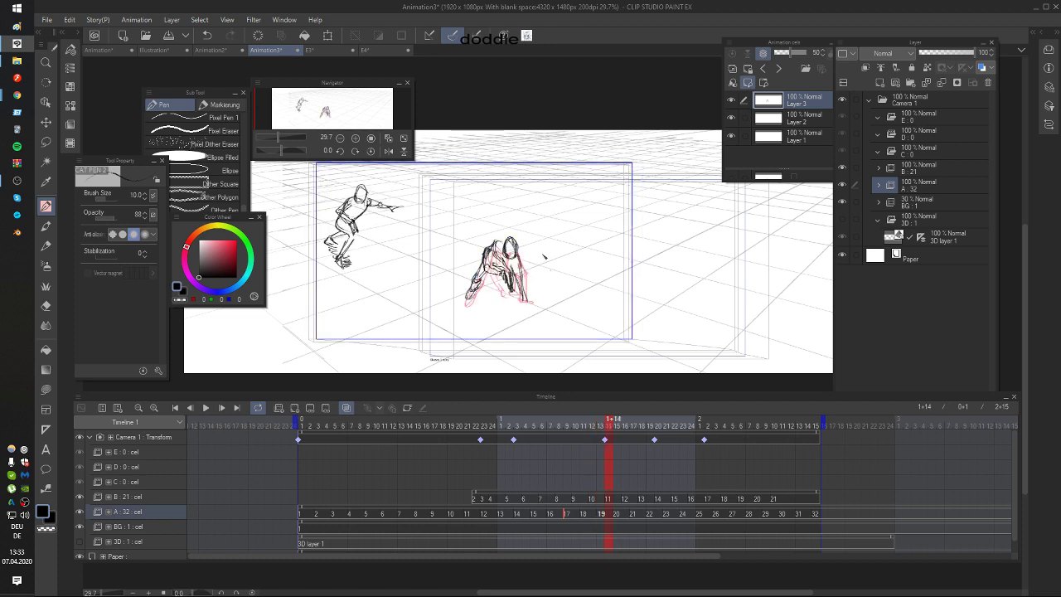
pyautogui.moveTo(484, 237)
pyautogui.mouseDown()
pyautogui.moveTo(504, 221)
pyautogui.moveTo(507, 242)
pyautogui.moveTo(494, 236)
pyautogui.moveTo(507, 242)
pyautogui.moveTo(488, 238)
pyautogui.moveTo(503, 226)
pyautogui.moveTo(514, 257)
pyautogui.moveTo(514, 244)
pyautogui.mouseUp()
pyautogui.hotkey('ctrl', 'z')
pyautogui.moveTo(509, 236); pyautogui.dragTo(514, 252)
pyautogui.press('Left')
pyautogui.press('Right')
pyautogui.press('Left')
pyautogui.press('Right')
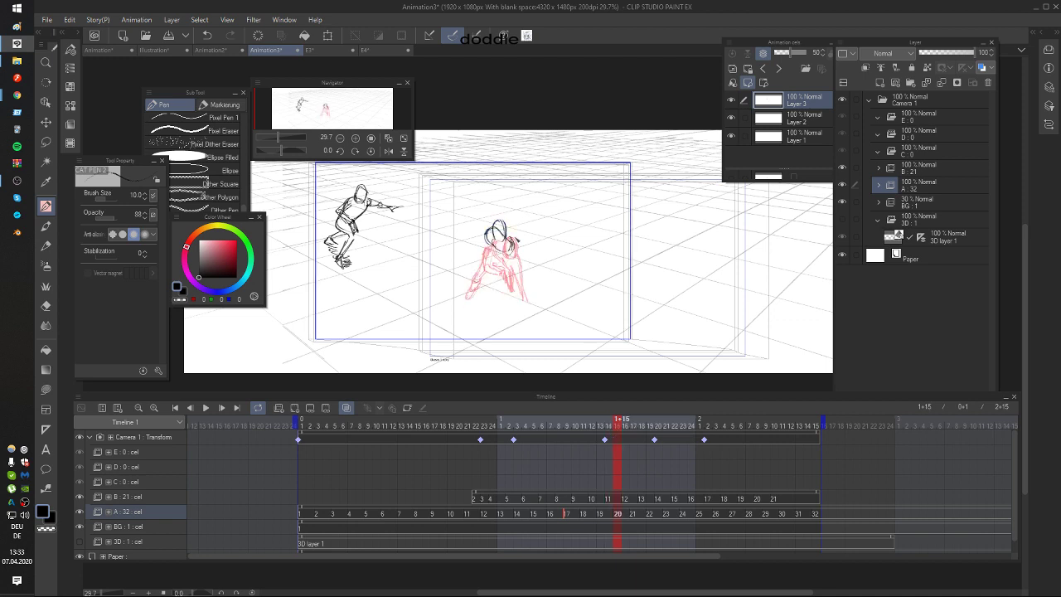
# Step: Draw the rising figure's forward arm hanging down on cel 20, undoing a rejected stroke
pyautogui.press('Left')
pyautogui.press('Right')
pyautogui.moveTo(518, 250); pyautogui.dragTo(514, 288)
pyautogui.hotkey('ctrl', 'z')
pyautogui.press('Left')
pyautogui.press('Right')
# Step: Sketch the rising figure's back and rear arm on cel 20, undoing rejected strokes and comparing with cel 19
pyautogui.press('Left')
pyautogui.press('Right')
pyautogui.moveTo(486, 224); pyautogui.dragTo(475, 256)
pyautogui.hotkey('ctrl', 'z')
pyautogui.hotkey('ctrl', 'z')
pyautogui.press('Right')
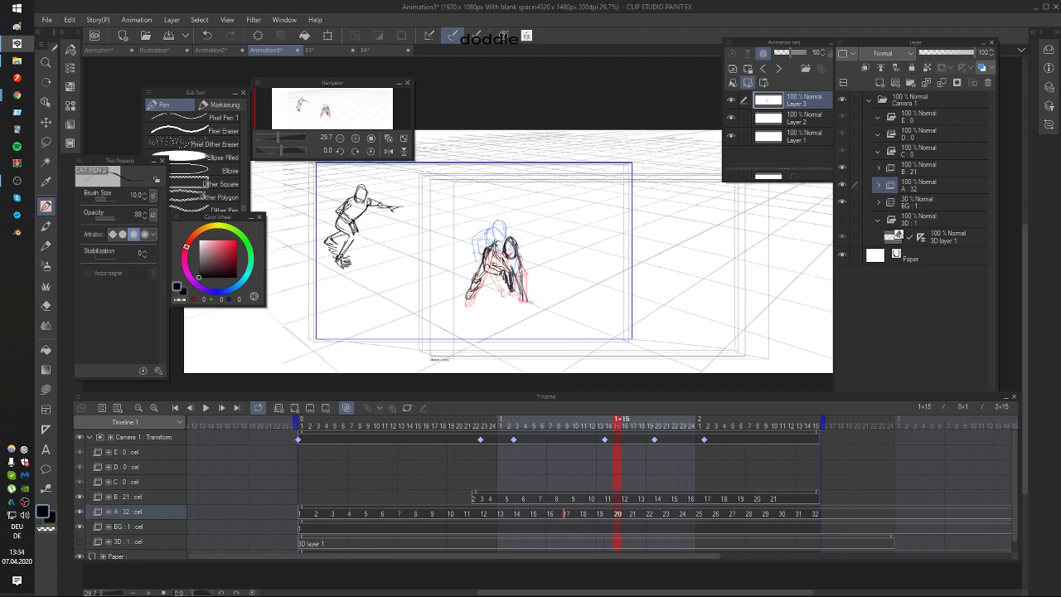
pyautogui.press('Left')
pyautogui.press('Right')
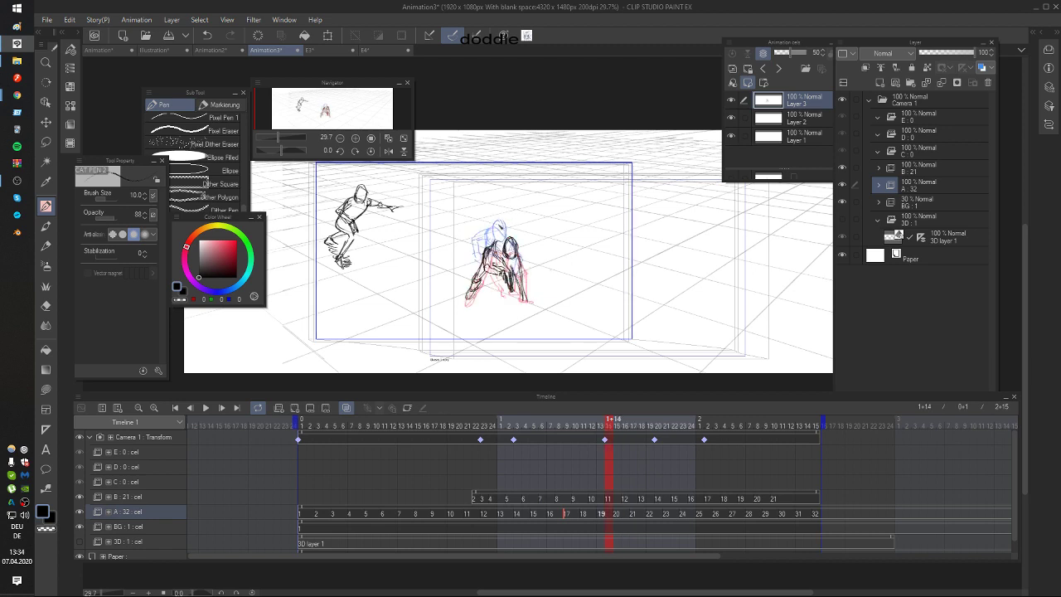
pyautogui.press('Left')
pyautogui.press('Right')
pyautogui.press('Left')
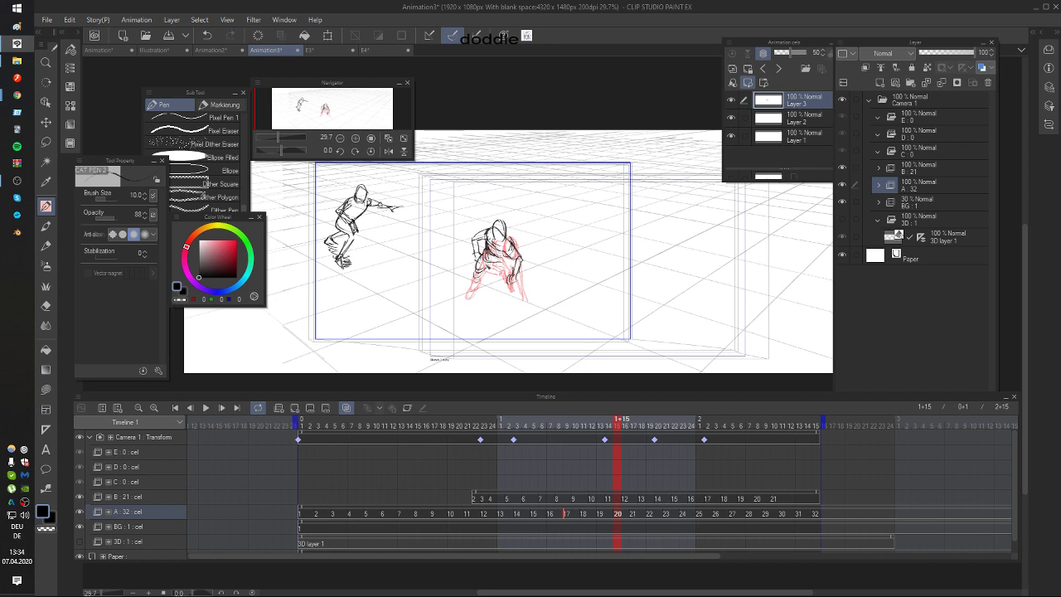
# Step: Draw the rising figure's rear leg below the hip on cel 20, checking it against cel 19
pyautogui.moveTo(487, 266); pyautogui.dragTo(479, 282)
pyautogui.press(',')
pyautogui.press('.')
# Step: Compare cel 20's rising figure with cel 19, and shift cel 20's drawing slightly up and to the left
pyautogui.press('k')
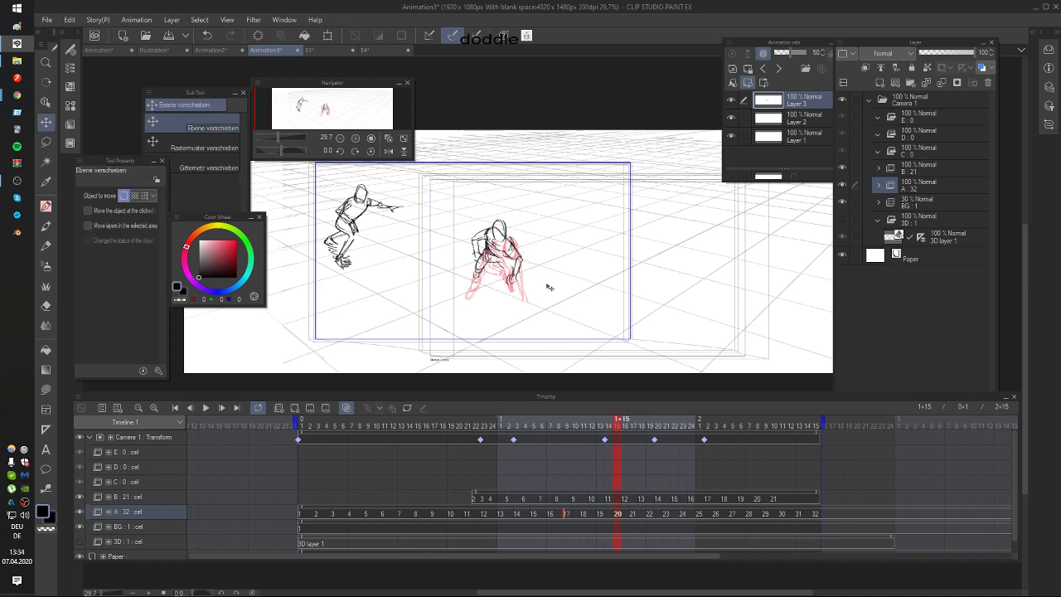
pyautogui.press(',')
pyautogui.press(',')
pyautogui.press(',')
pyautogui.press('Right')
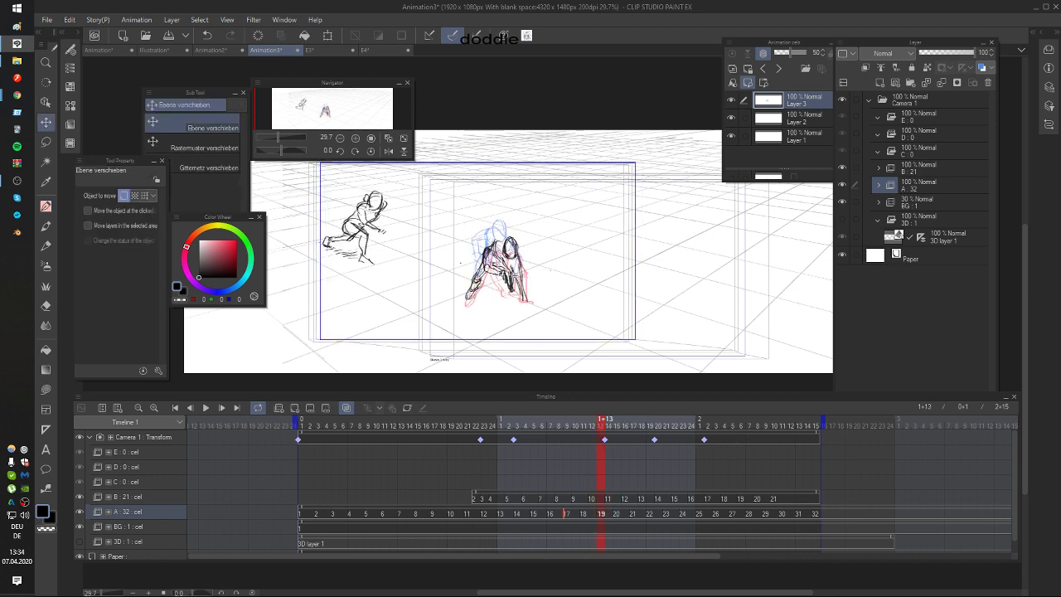
pyautogui.press('p')
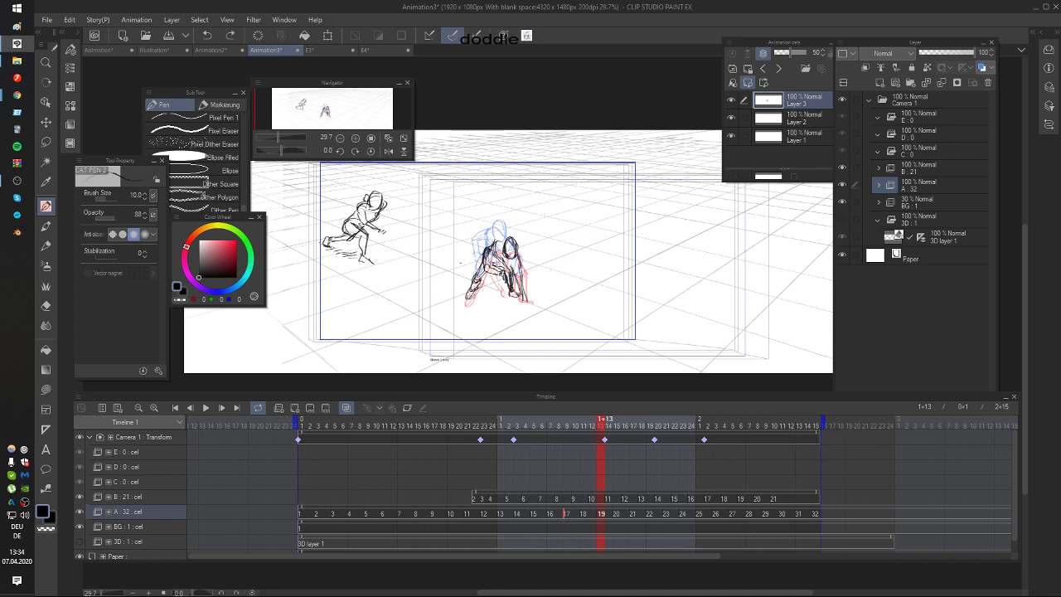
pyautogui.press('Right')
pyautogui.press('Right')
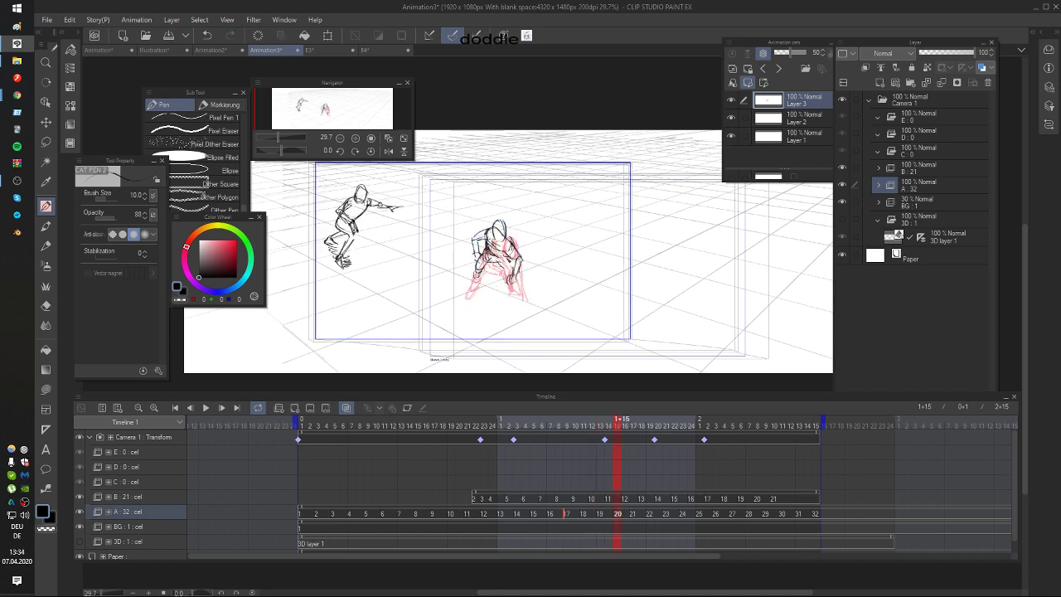
pyautogui.press('k')
pyautogui.moveTo(553, 295); pyautogui.dragTo(547, 291)
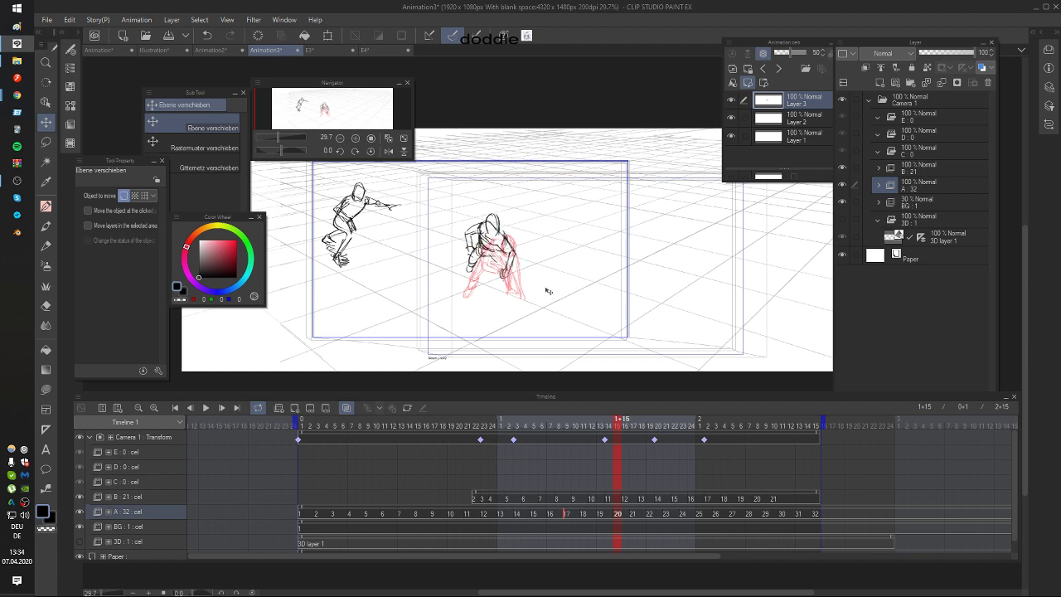
# Step: Clean up stray lines on cel 20 and sketch the figure's front leg from the hip down to the ground
pyautogui.press('e')
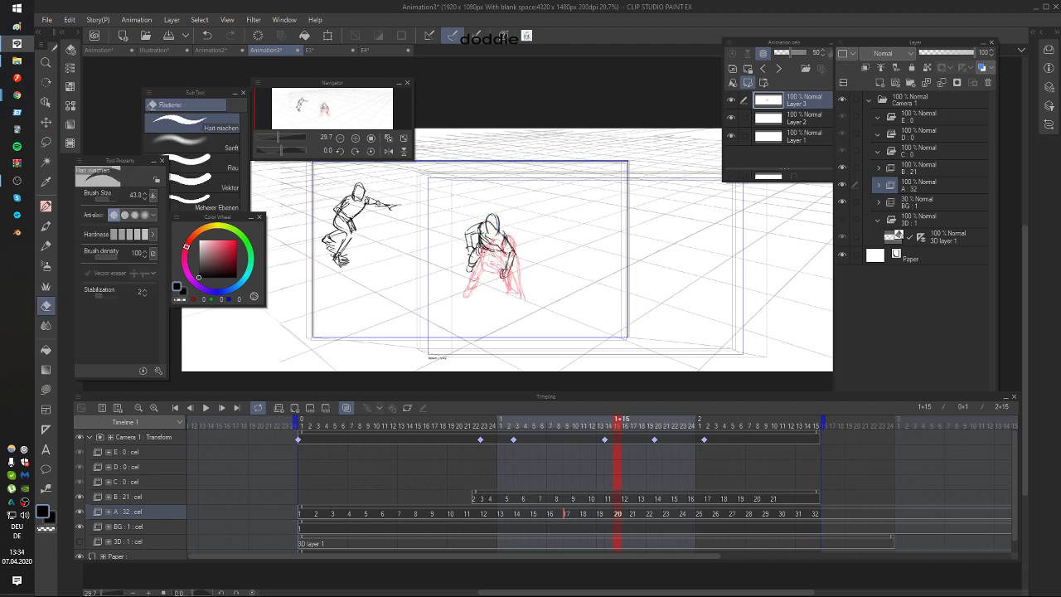
pyautogui.press('p')
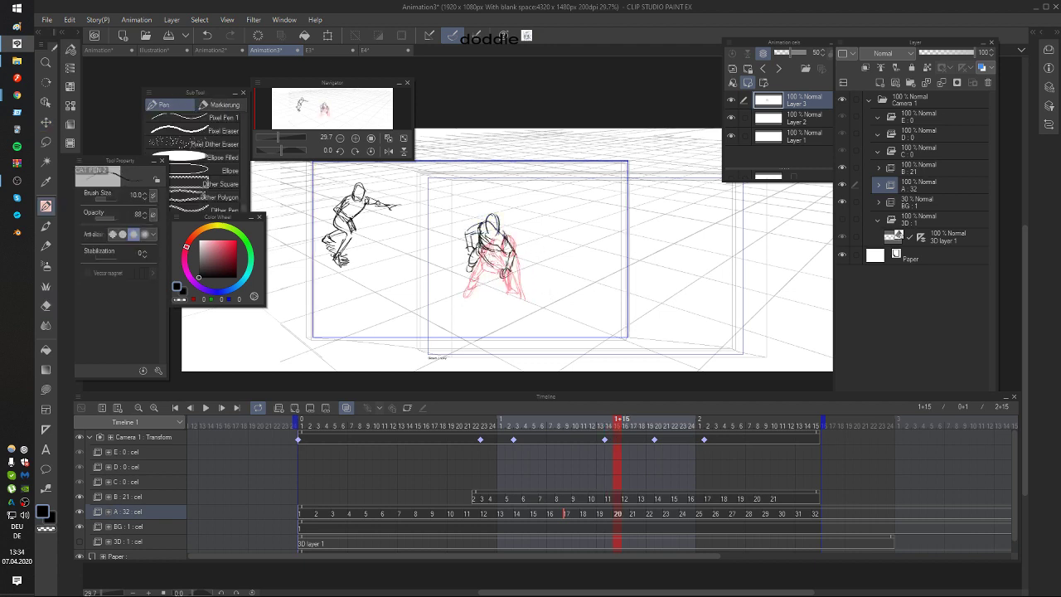
pyautogui.moveTo(501, 267); pyautogui.dragTo(517, 294)
pyautogui.press('Left')
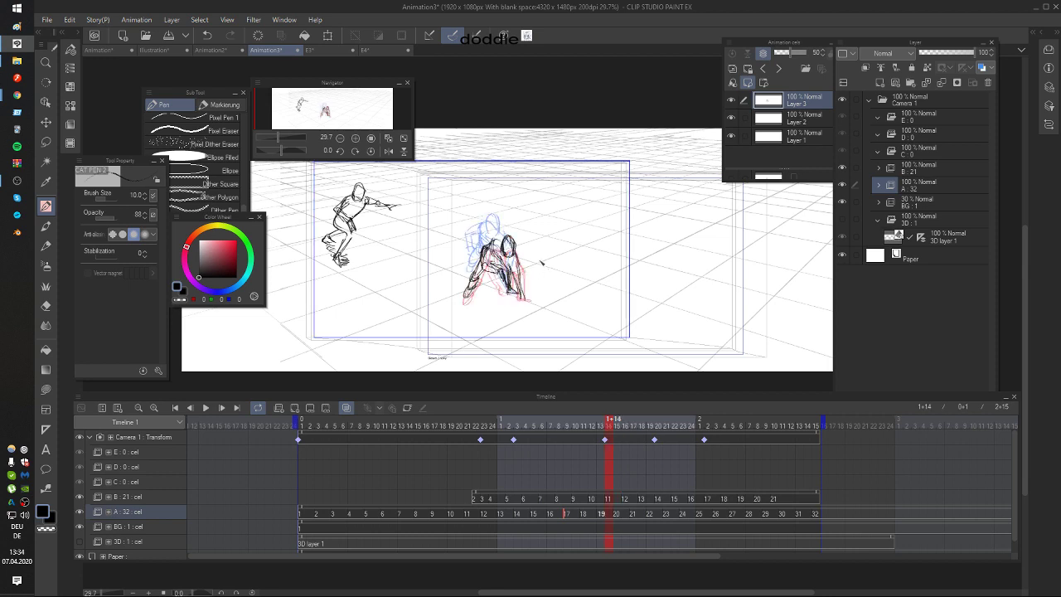
pyautogui.press('Right')
pyautogui.press('Left')
pyautogui.press('Right')
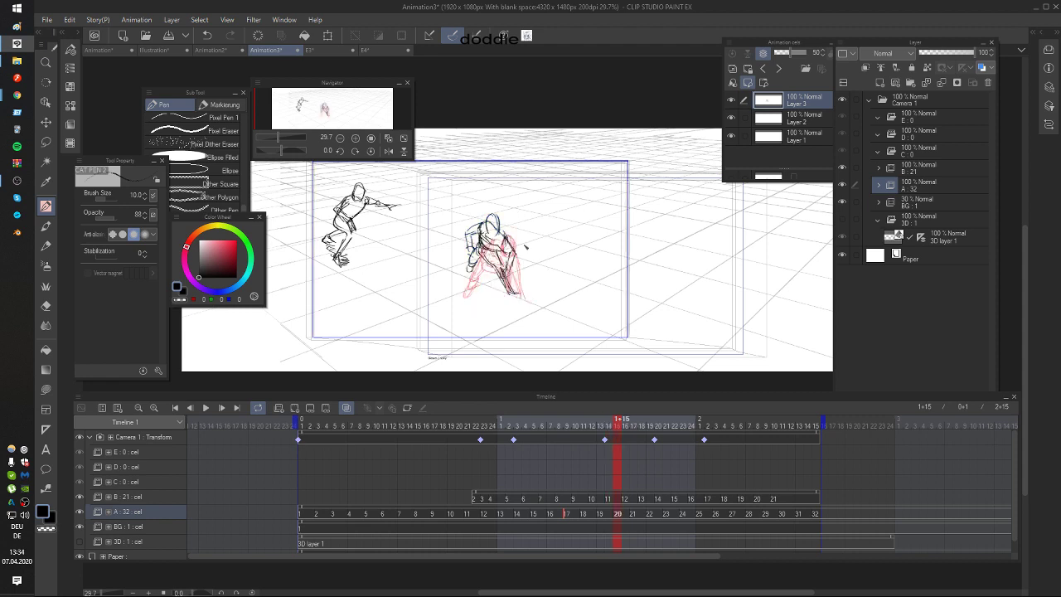
# Step: Erase rough lines around cel 20's front leg and redraw its contour down to the foot, comparing with the preceding cel
pyautogui.press('e')
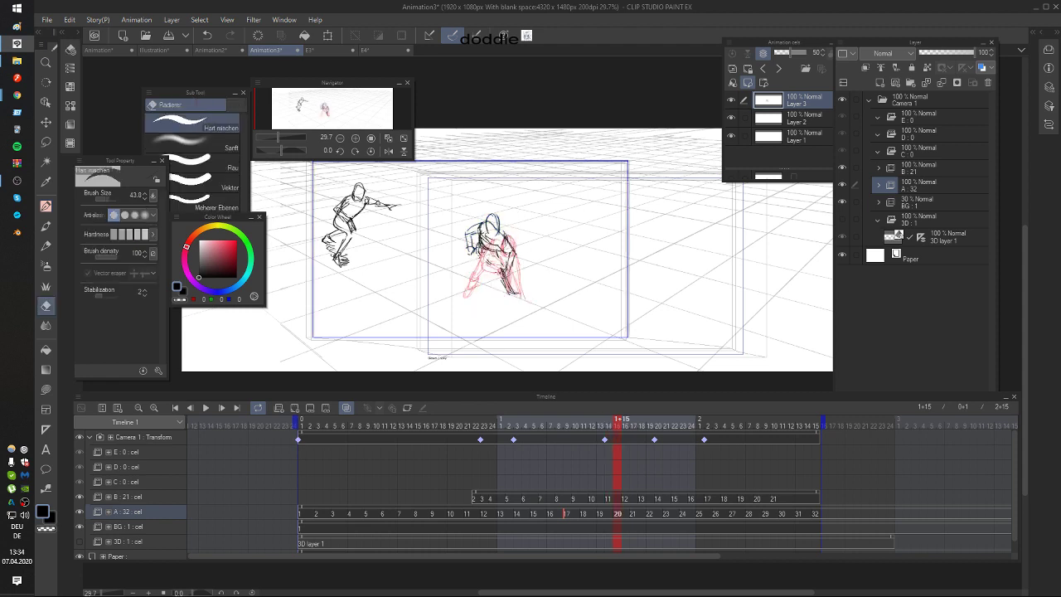
pyautogui.press('p')
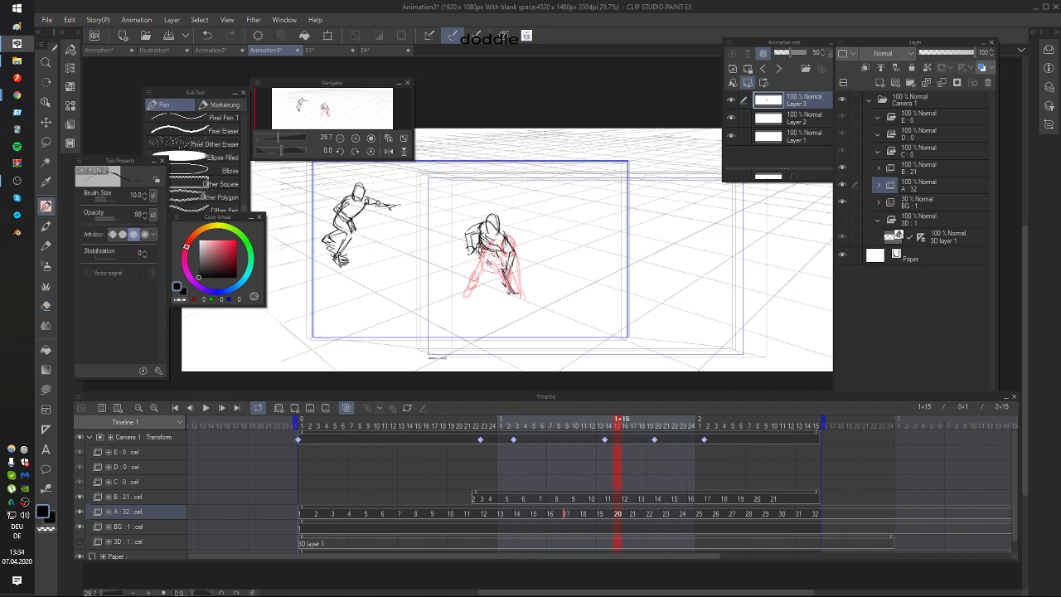
pyautogui.moveTo(502, 266); pyautogui.dragTo(516, 294)
pyautogui.press('Left')
pyautogui.press('Right')
pyautogui.moveTo(506, 277); pyautogui.dragTo(515, 291)
pyautogui.press('Left')
pyautogui.press('Right')
pyautogui.press(',')
pyautogui.press('.')
pyautogui.press(',')
pyautogui.press('.')
# Step: Redraw the rear leg's thigh and bent lower leg on cel 20, undoing the rejected strokes
pyautogui.moveTo(470, 255)
pyautogui.mouseDown()
pyautogui.moveTo(467, 277)
pyautogui.moveTo(480, 266)
pyautogui.mouseUp()
pyautogui.hotkey('ctrl', 'z')
pyautogui.hotkey('ctrl', 'z')
pyautogui.hotkey('ctrl', 'z')
pyautogui.moveTo(469, 275); pyautogui.dragTo(477, 264)
pyautogui.press('e')
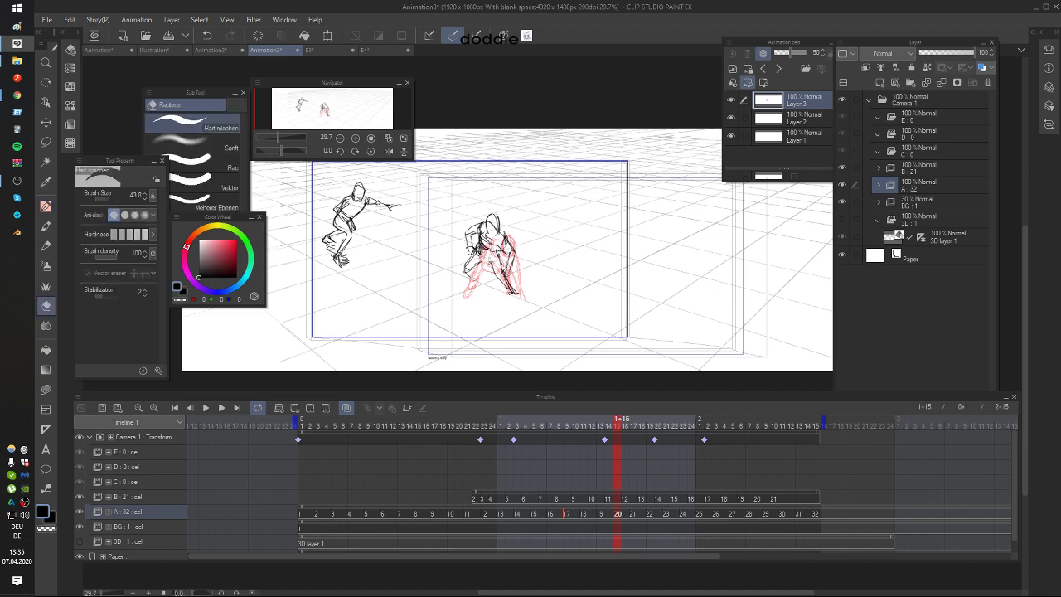
pyautogui.press('p')
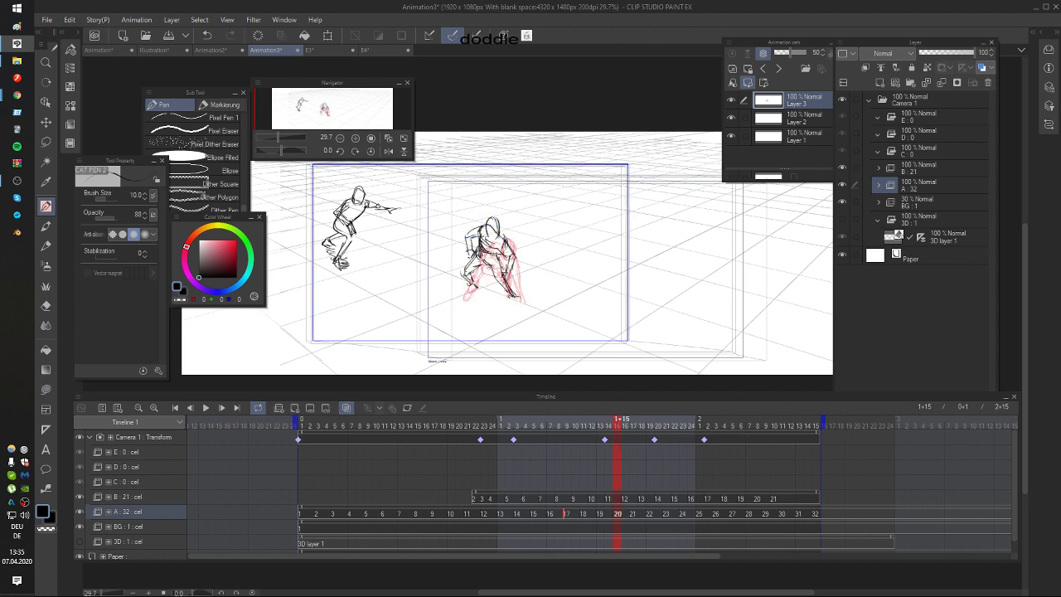
# Step: Draw the front foot and refine the head on cel 20's figure, checking the motion against cel 19
pyautogui.moveTo(477, 287)
pyautogui.mouseDown()
pyautogui.moveTo(465, 294)
pyautogui.moveTo(518, 298)
pyautogui.moveTo(509, 305)
pyautogui.mouseUp()
pyautogui.press('Left')
pyautogui.press('Right')
pyautogui.moveTo(515, 289); pyautogui.dragTo(509, 300)
pyautogui.moveTo(487, 227); pyautogui.dragTo(502, 237)
pyautogui.press('Left')
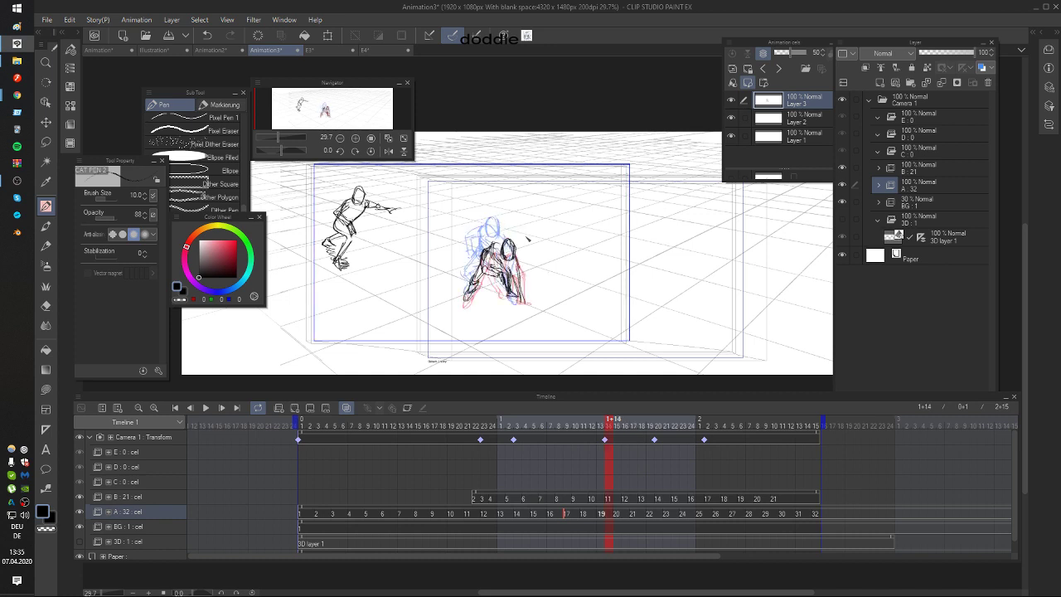
pyautogui.press('Right')
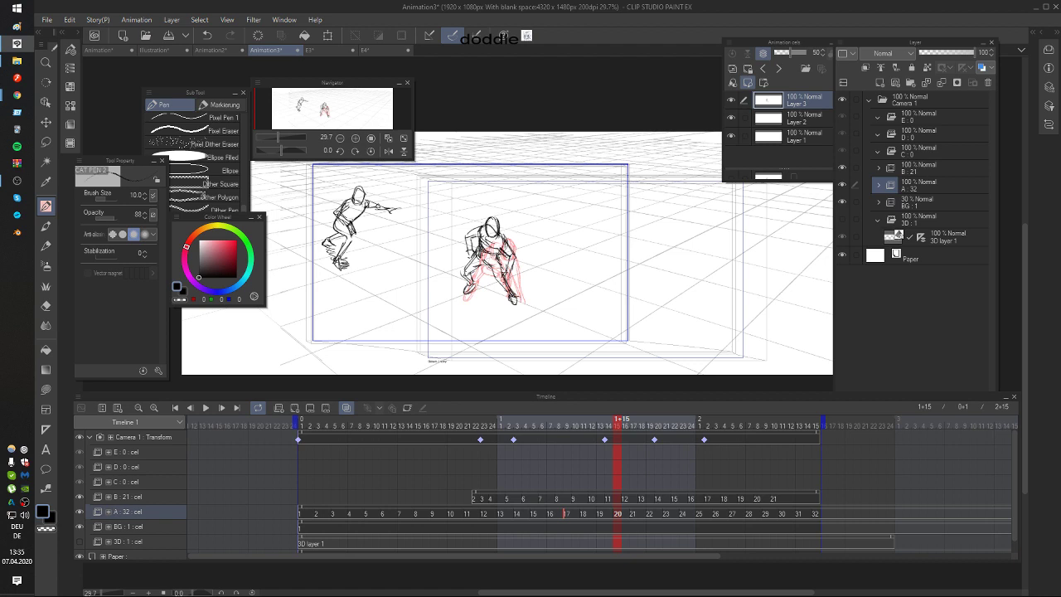
pyautogui.press('Left')
pyautogui.press('Right')
# Step: Nudge cel 20's finished figure slightly up and to the left, checking its movement from the preceding cels
pyautogui.press('k')
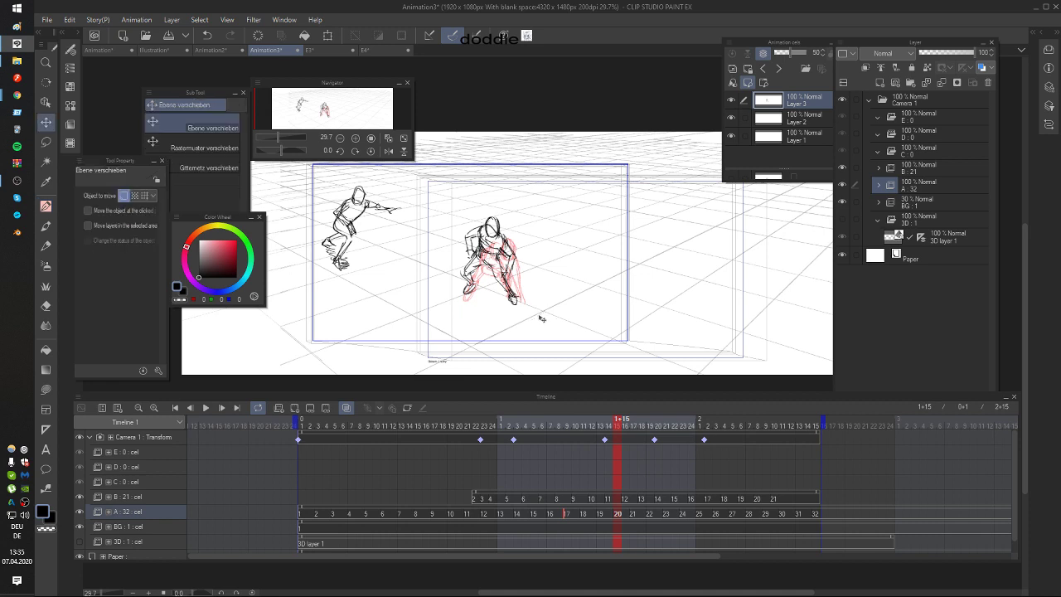
pyautogui.press('Left')
pyautogui.press('Right')
pyautogui.press('Left')
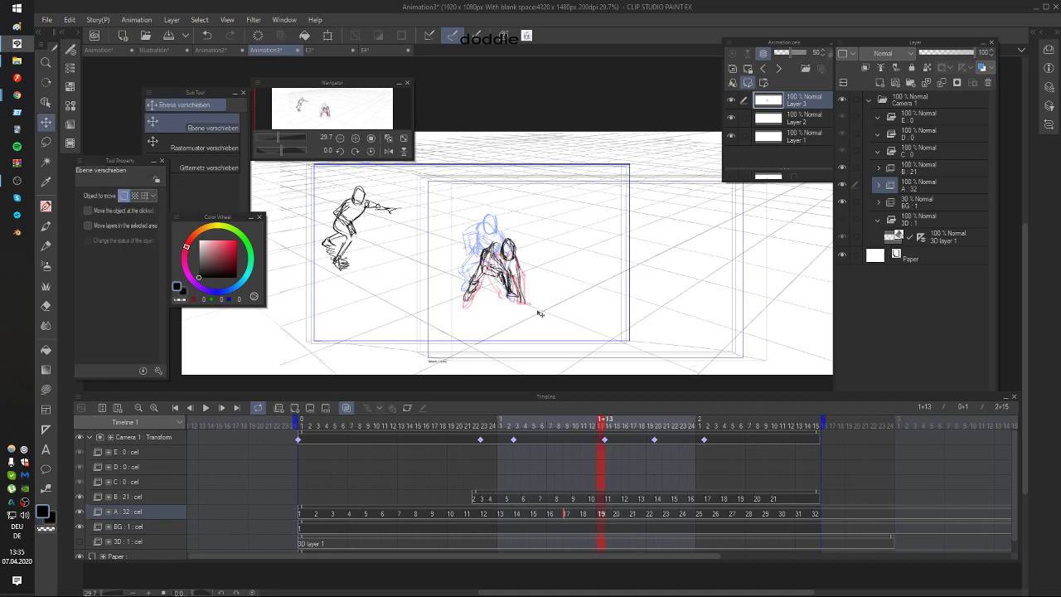
pyautogui.press('Left')
pyautogui.press('Right')
pyautogui.press('Right')
pyautogui.press('Right')
# Step: Advance to track A's cel 21 and sketch the figure's head and upper torso slightly above the cel 20 pose
pyautogui.press('Right')
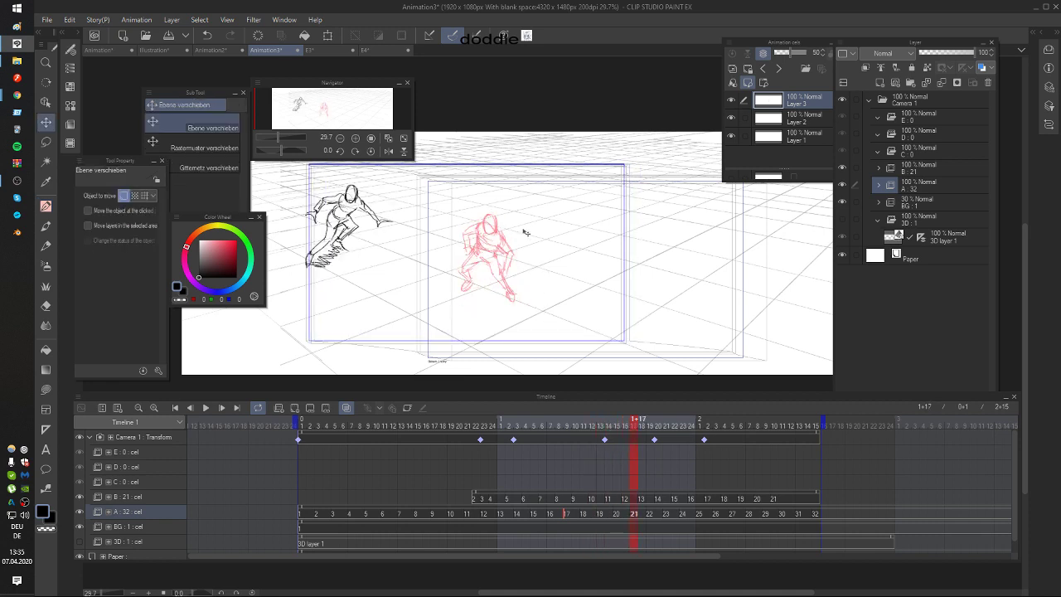
pyautogui.press('p')
pyautogui.press('Left')
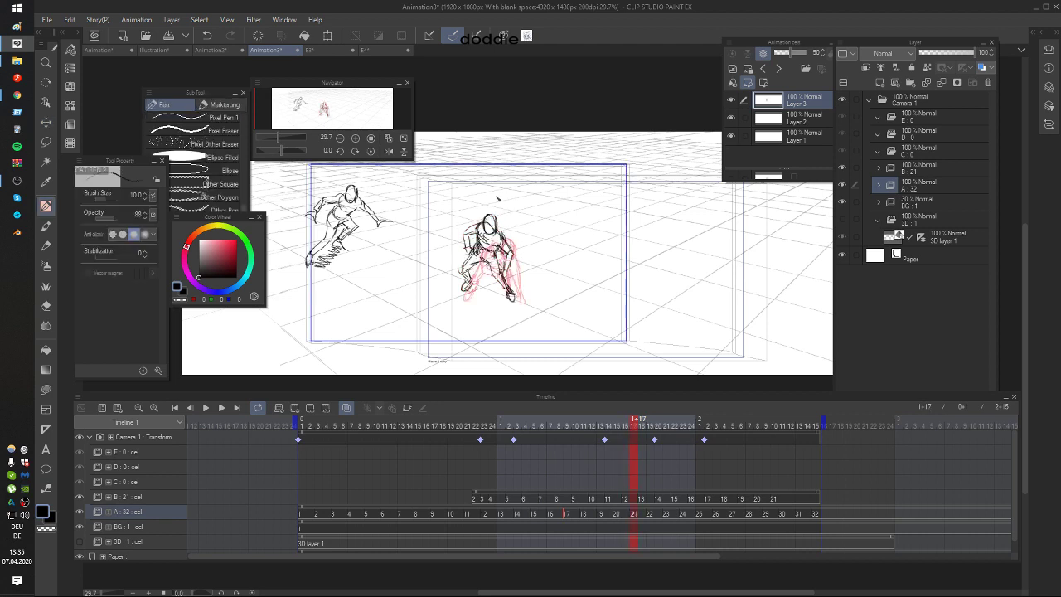
pyautogui.press('Right')
pyautogui.press('Left')
pyautogui.press('Right')
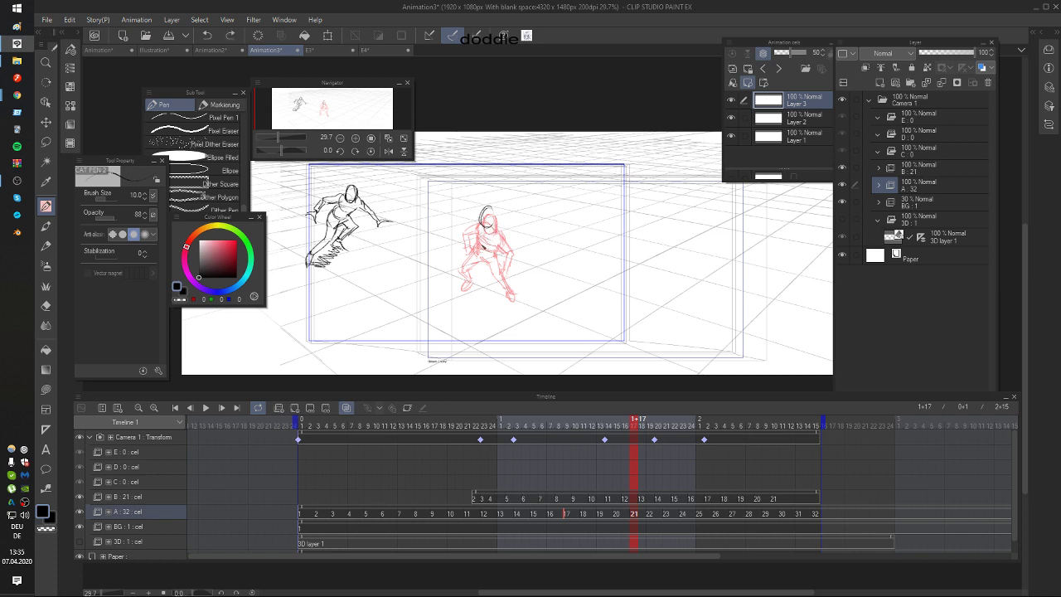
pyautogui.press('Left')
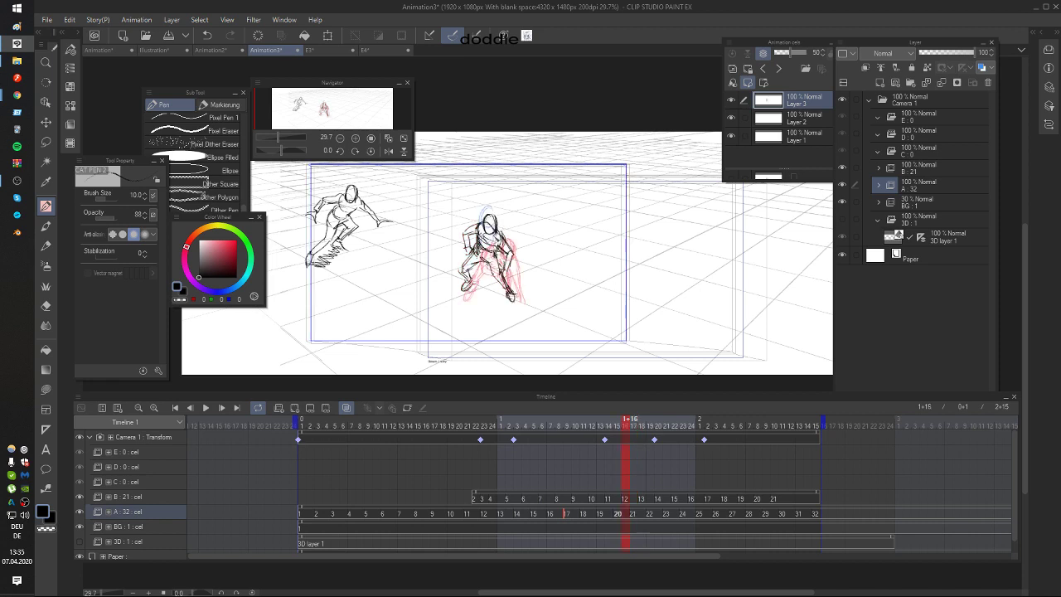
pyautogui.press('Right')
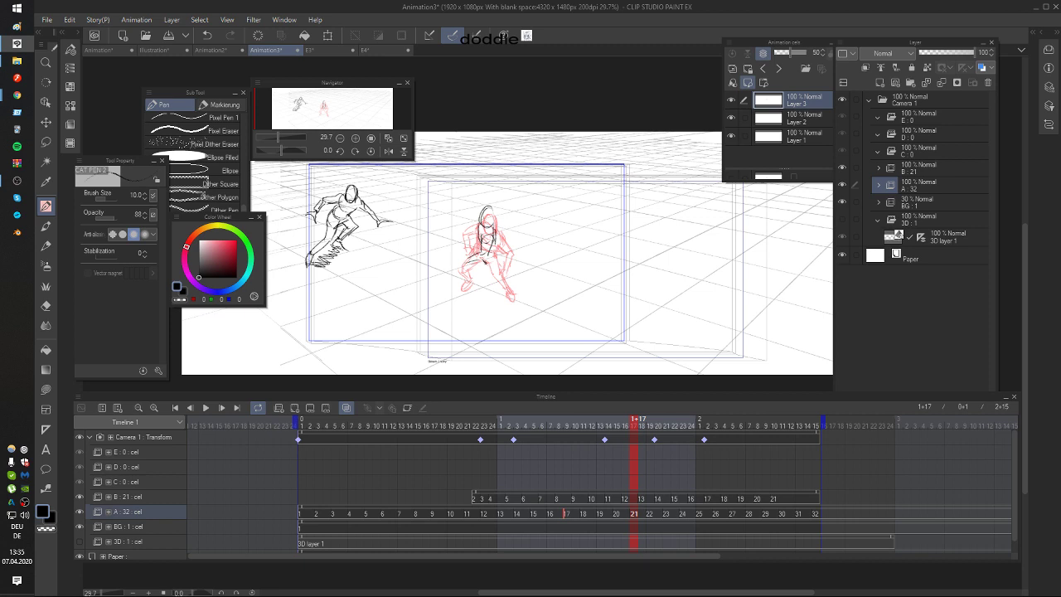
# Step: Sketch the end of the bent leg and the raised arm reaching back on cel 21, comparing with cel 20
pyautogui.moveTo(464, 259); pyautogui.dragTo(457, 262)
pyautogui.press('Left')
pyautogui.press('Right')
pyautogui.moveTo(468, 219); pyautogui.dragTo(462, 228)
pyautogui.press('Left')
pyautogui.press('Right')
# Step: Draw the torso down to the hips and work on the bent thigh on cel 21, undoing rejected strokes
pyautogui.moveTo(481, 232); pyautogui.dragTo(487, 275)
pyautogui.press('Left')
pyautogui.press('Right')
pyautogui.press('Left')
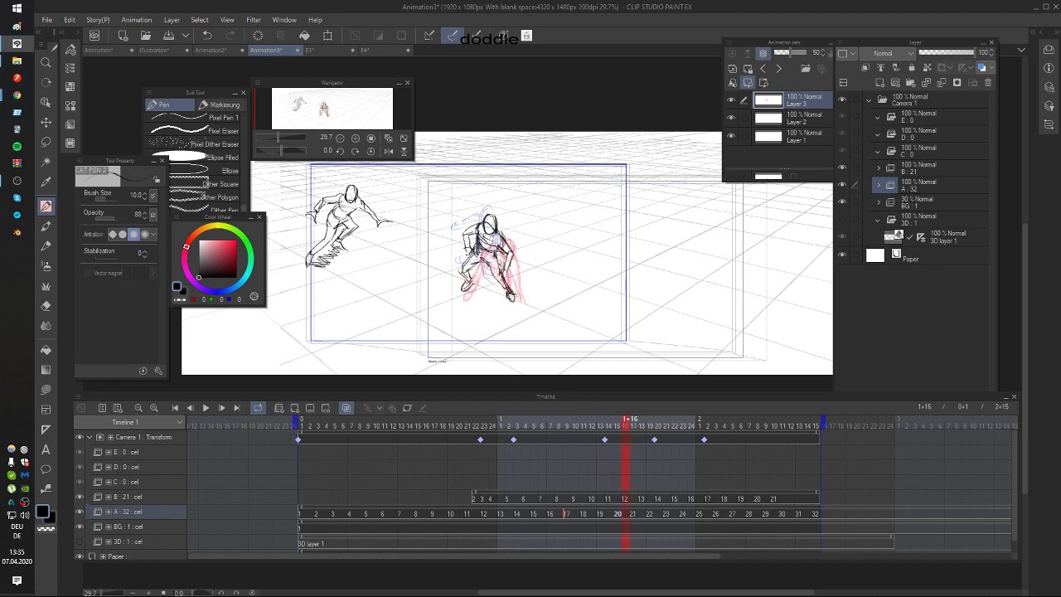
pyautogui.press('Right')
pyautogui.hotkey('ctrl', 'z')
pyautogui.moveTo(472, 267)
pyautogui.mouseDown()
pyautogui.moveTo(478, 276)
pyautogui.moveTo(463, 262)
pyautogui.moveTo(502, 294)
pyautogui.moveTo(501, 270)
pyautogui.mouseUp()
pyautogui.hotkey('ctrl', 'z')
pyautogui.hotkey('ctrl', 'z')
pyautogui.press('Left')
pyautogui.press('Right')
# Step: Draw the extended leg and its foot on cel 21, undoing rejected strokes and comparing with cel 20
pyautogui.moveTo(493, 256); pyautogui.dragTo(510, 297)
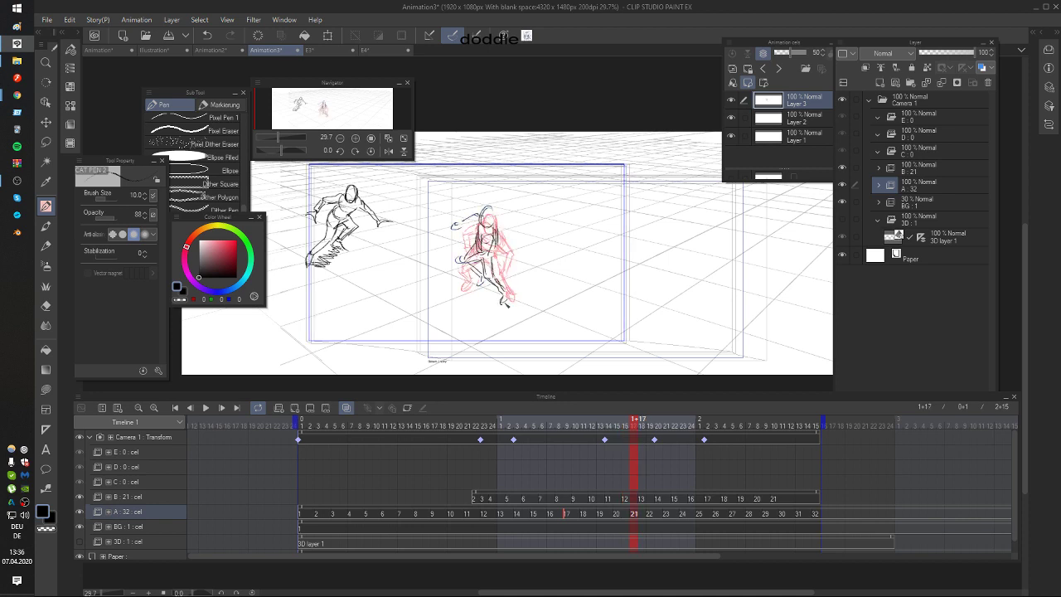
pyautogui.press('Left')
pyautogui.press('Right')
pyautogui.hotkey('ctrl', 'z')
pyautogui.hotkey('ctrl', 'z')
pyautogui.moveTo(503, 297); pyautogui.dragTo(508, 305)
pyautogui.hotkey('ctrl', 'z')
pyautogui.press('Left')
pyautogui.press('Right')
# Step: Flip back and forth through the frames of cels 20 to 22 to examine the rising figure's motion
pyautogui.press('Right')
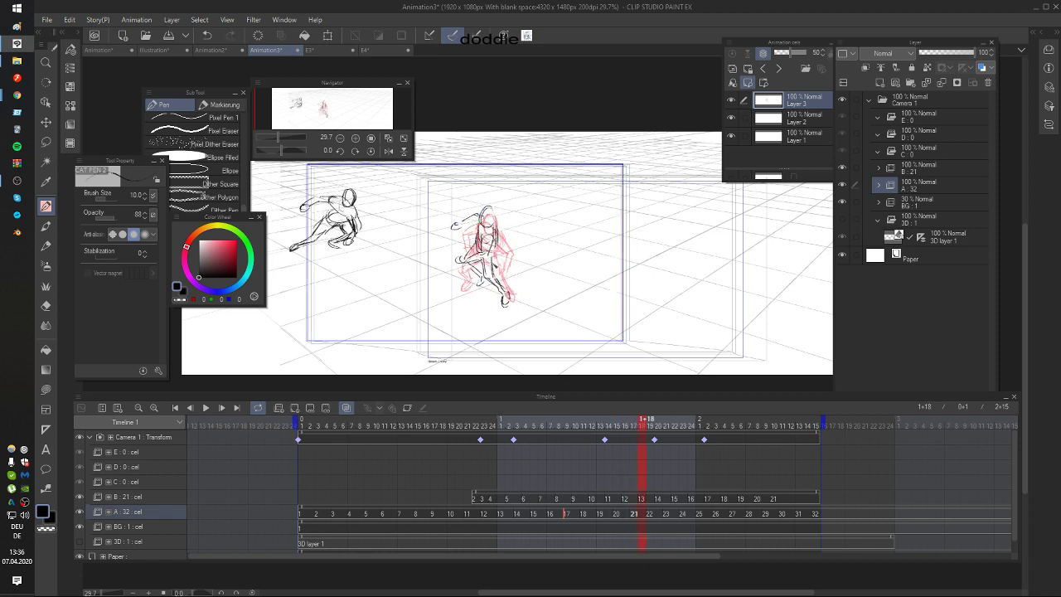
pyautogui.press('Left')
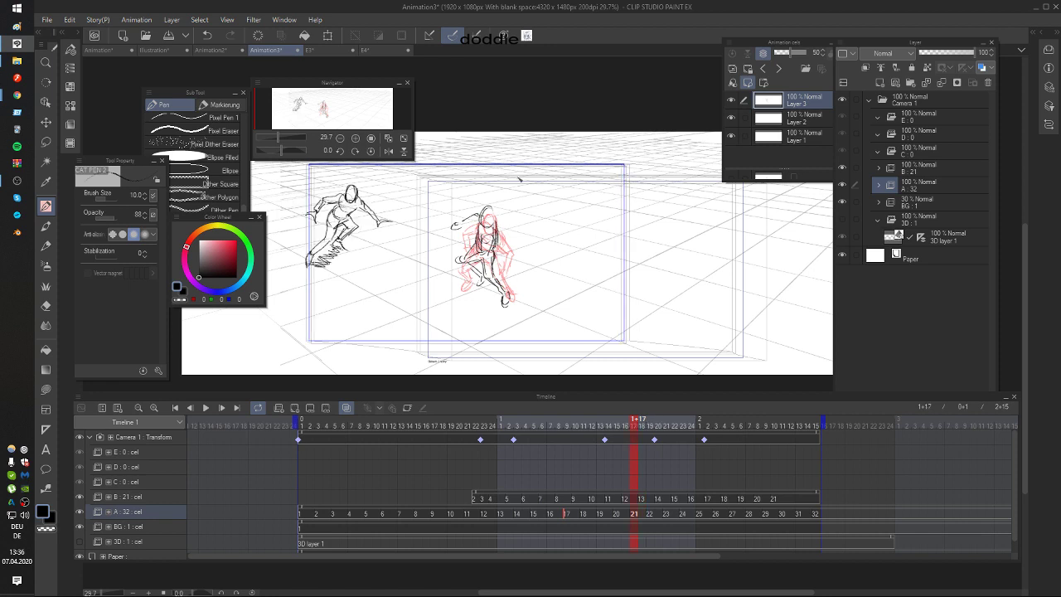
pyautogui.press('Right')
pyautogui.press('Left')
pyautogui.press('Right')
pyautogui.press('Left')
pyautogui.press('Right')
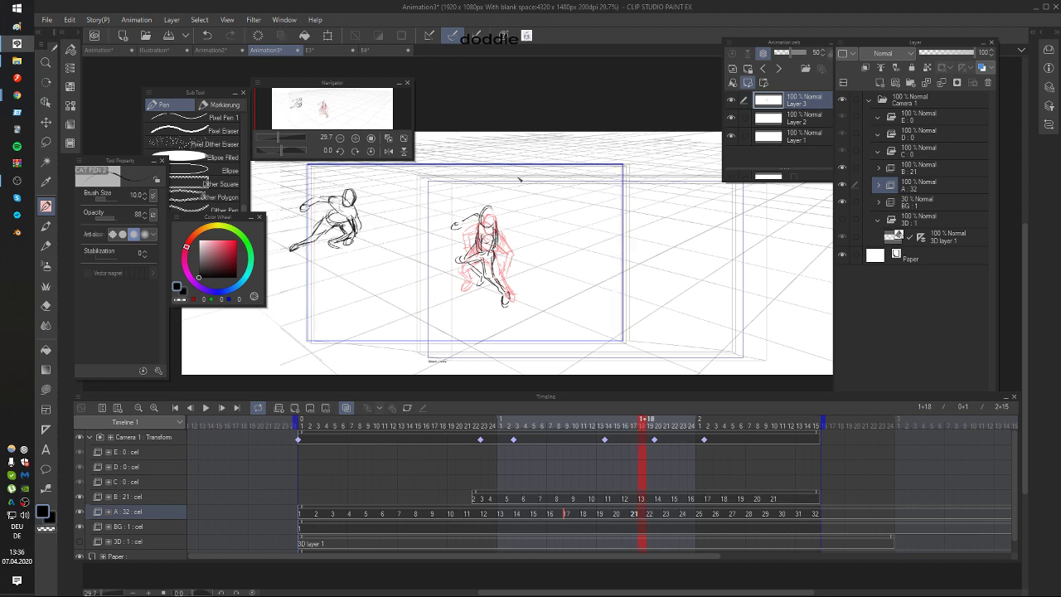
pyautogui.press('Left')
pyautogui.press('Right')
pyautogui.press('Right')
pyautogui.press('Left')
pyautogui.press('Right')
pyautogui.press('Left')
pyautogui.press('Left')
pyautogui.press('Left')
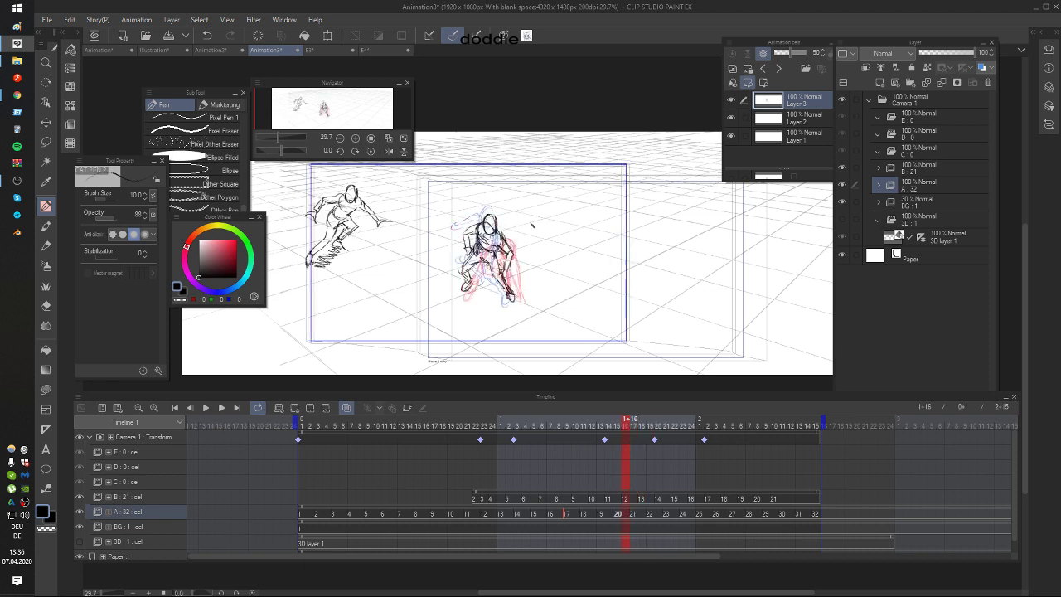
pyautogui.press('Right')
pyautogui.press('Right')
pyautogui.press('Right')
pyautogui.press('Left')
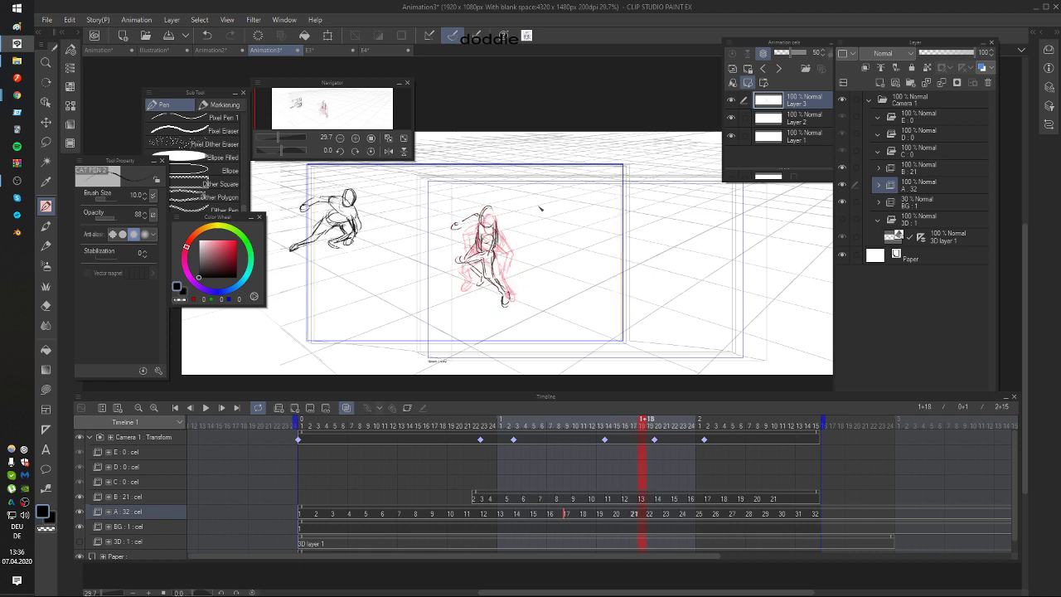
pyautogui.press('Right')
pyautogui.press('Left')
pyautogui.press('Left')
pyautogui.press('Right')
pyautogui.press('Right')
pyautogui.press('Right')
pyautogui.press('Left')
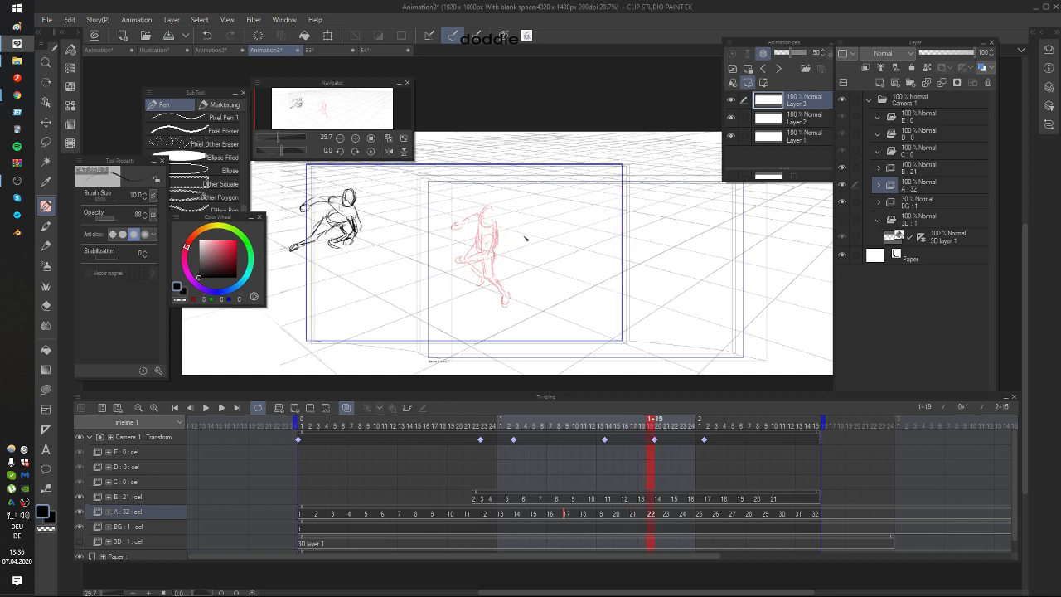
pyautogui.press('Right')
pyautogui.press('Left')
pyautogui.press('Left')
pyautogui.press('Left')
pyautogui.press('Right')
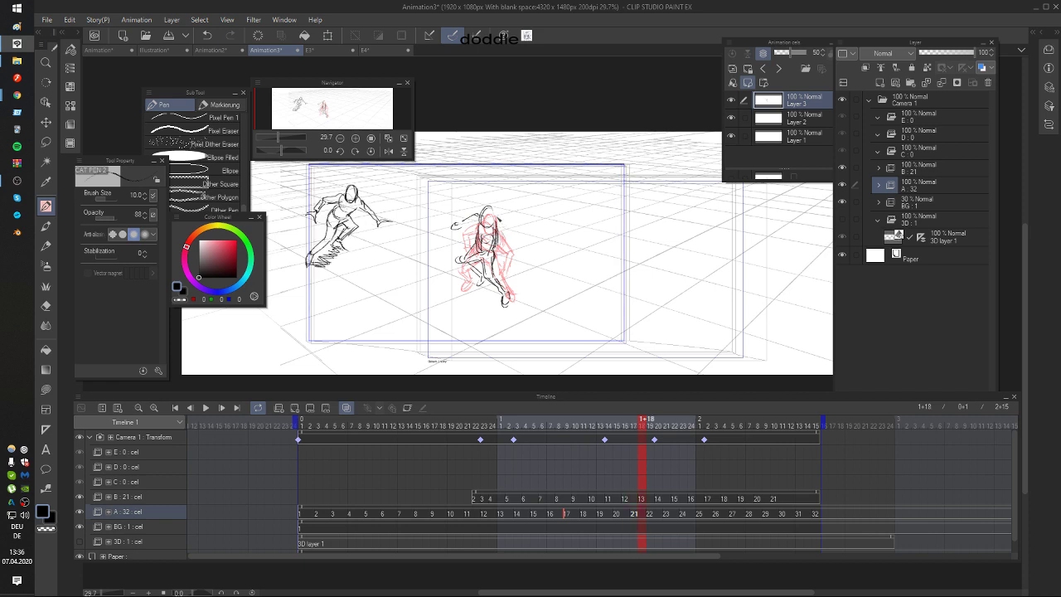
# Step: Advance to track A's cel 22 and sketch the figure's head, torso, backward arms and bent legs, undoing a rejected stroke
pyautogui.press('Right')
pyautogui.moveTo(486, 205)
pyautogui.mouseDown()
pyautogui.moveTo(493, 219)
pyautogui.moveTo(474, 239)
pyautogui.mouseUp()
pyautogui.moveTo(490, 219)
pyautogui.mouseDown()
pyautogui.moveTo(491, 245)
pyautogui.moveTo(465, 252)
pyautogui.moveTo(441, 234)
pyautogui.moveTo(480, 219)
pyautogui.moveTo(455, 214)
pyautogui.moveTo(476, 213)
pyautogui.moveTo(481, 252)
pyautogui.moveTo(491, 247)
pyautogui.moveTo(468, 273)
pyautogui.moveTo(498, 282)
pyautogui.moveTo(483, 288)
pyautogui.mouseUp()
pyautogui.press('Left')
pyautogui.press('Right')
pyautogui.press('Left')
pyautogui.press('Right')
pyautogui.press('Left')
pyautogui.press('Right')
pyautogui.hotkey('ctrl', 'z')
pyautogui.press('Left')
pyautogui.press('Right')
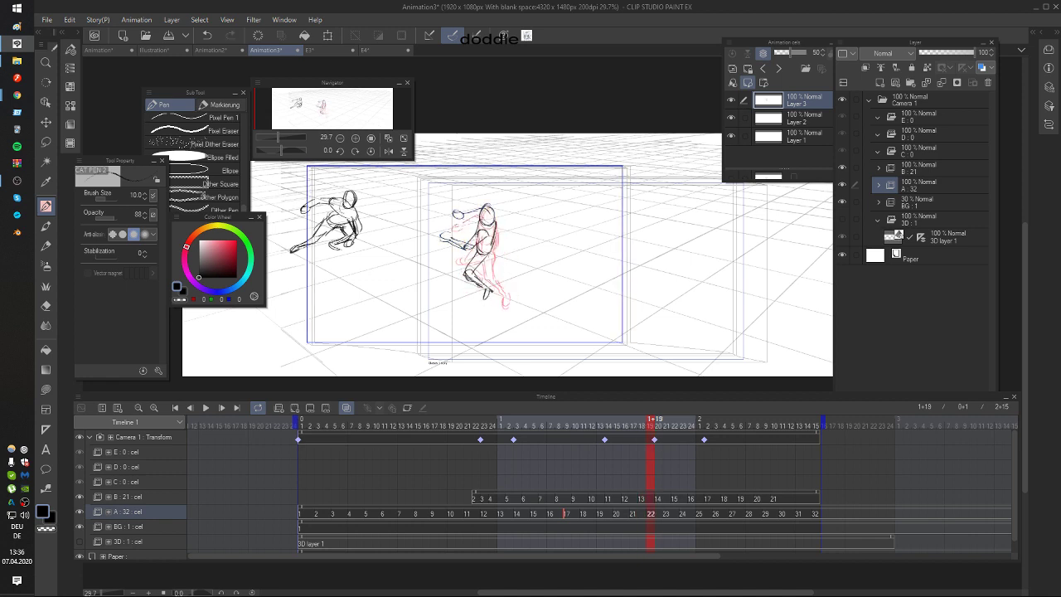
# Step: Extend the lower leg with its foot on cel 22, comparing the pose with cel 21
pyautogui.press('Left')
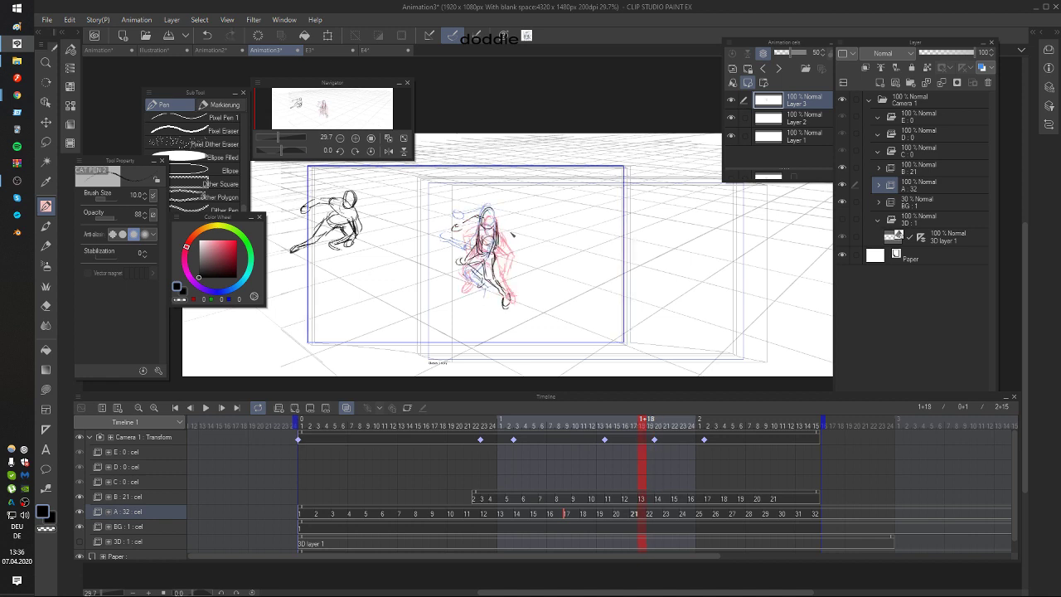
pyautogui.press('Right')
pyautogui.moveTo(481, 286)
pyautogui.mouseDown()
pyautogui.moveTo(479, 302)
pyautogui.moveTo(492, 294)
pyautogui.mouseUp()
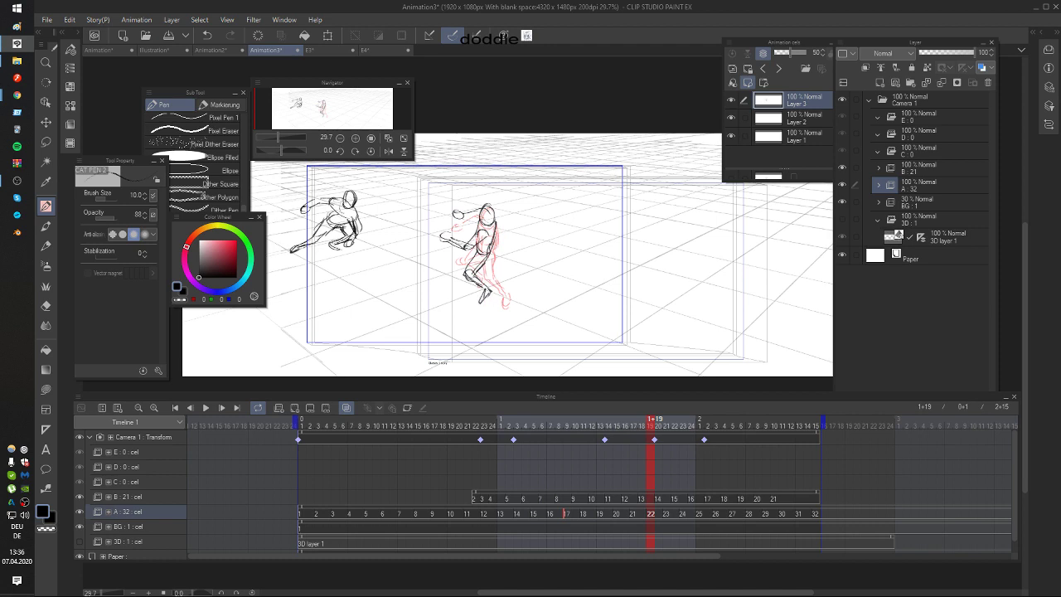
pyautogui.press('Left')
pyautogui.press('Right')
pyautogui.press('Left')
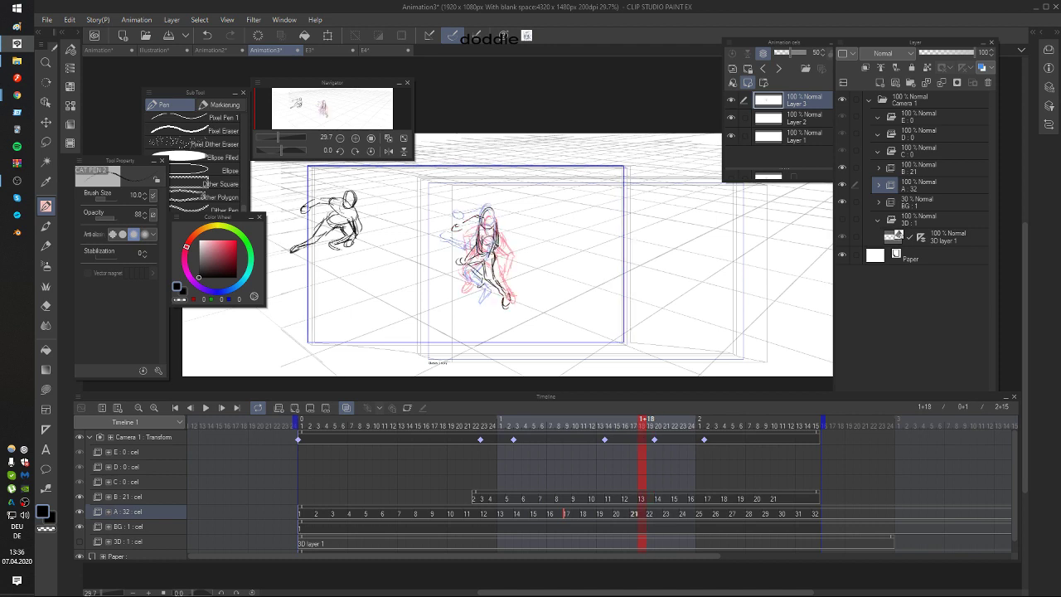
# Step: Undo the trial stroke on cel 22 and shift the figure slightly with Move Layer, comparing it with cel 21
pyautogui.press('Right')
pyautogui.moveTo(479, 247)
pyautogui.mouseDown()
pyautogui.moveTo(470, 263)
pyautogui.moveTo(481, 283)
pyautogui.mouseUp()
pyautogui.hotkey('ctrl', 'z')
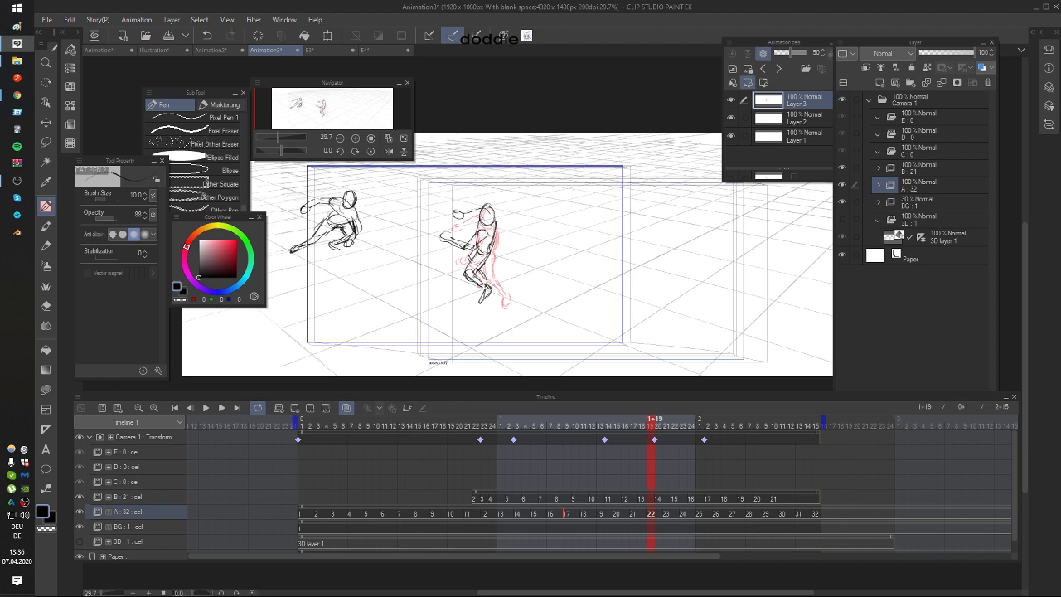
pyautogui.press('Left')
pyautogui.press('Right')
pyautogui.press('k')
pyautogui.press('Left')
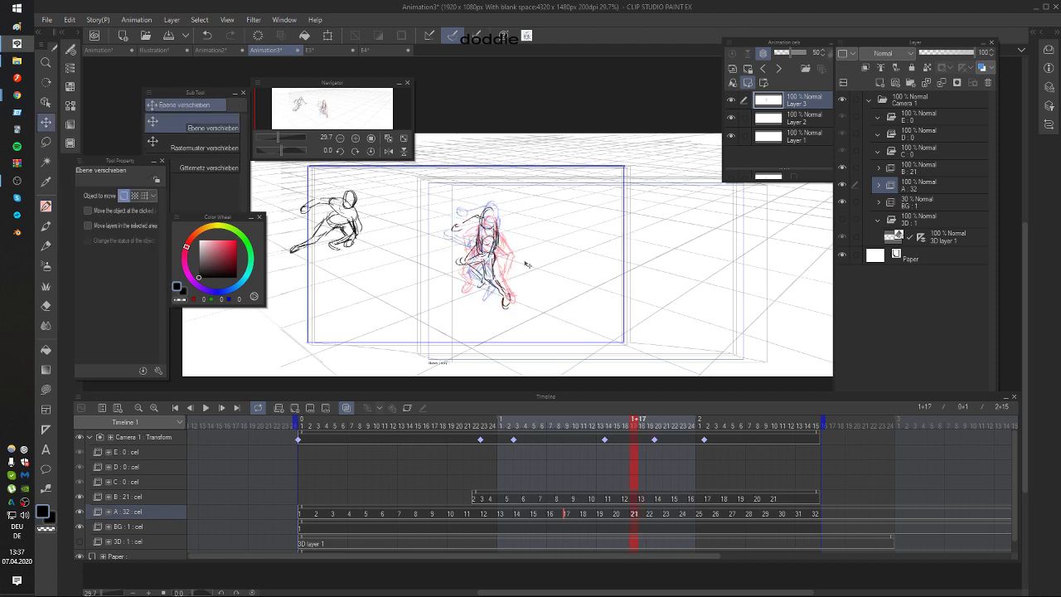
pyautogui.press('Right')
pyautogui.press('Right')
# Step: Advance to track A's cel 23 and sketch the figure's head, undoing rejected strokes and comparing with cel 22
pyautogui.press('Right')
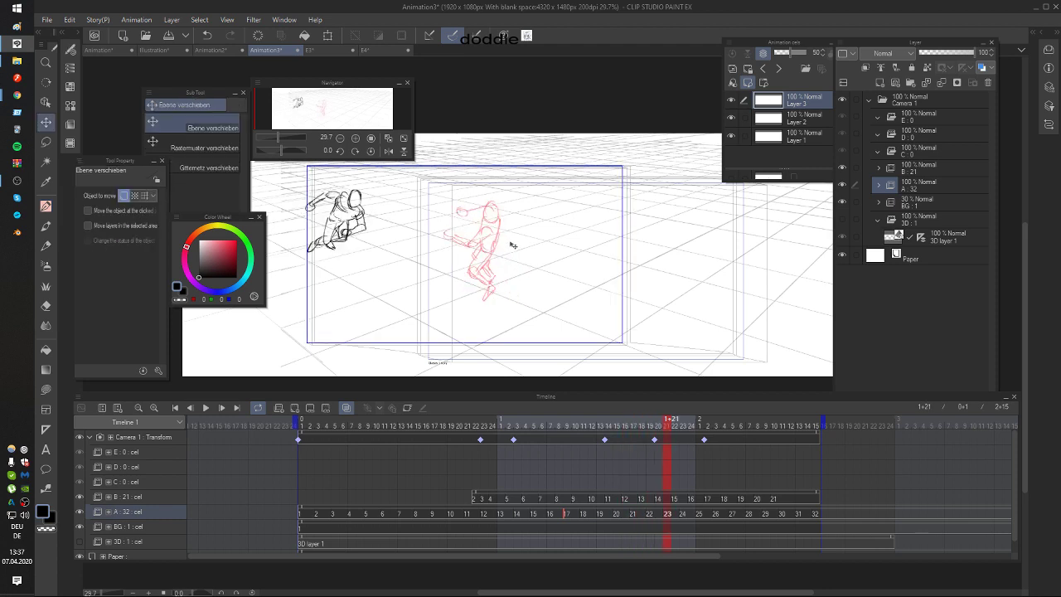
pyautogui.press('p')
pyautogui.moveTo(499, 209)
pyautogui.mouseDown()
pyautogui.moveTo(487, 222)
pyautogui.moveTo(498, 224)
pyautogui.moveTo(500, 209)
pyautogui.moveTo(496, 234)
pyautogui.mouseUp()
pyautogui.hotkey('ctrl', 'z')
pyautogui.press('Left')
pyautogui.press('Right')
pyautogui.hotkey('ctrl', 'z')
pyautogui.press('Left')
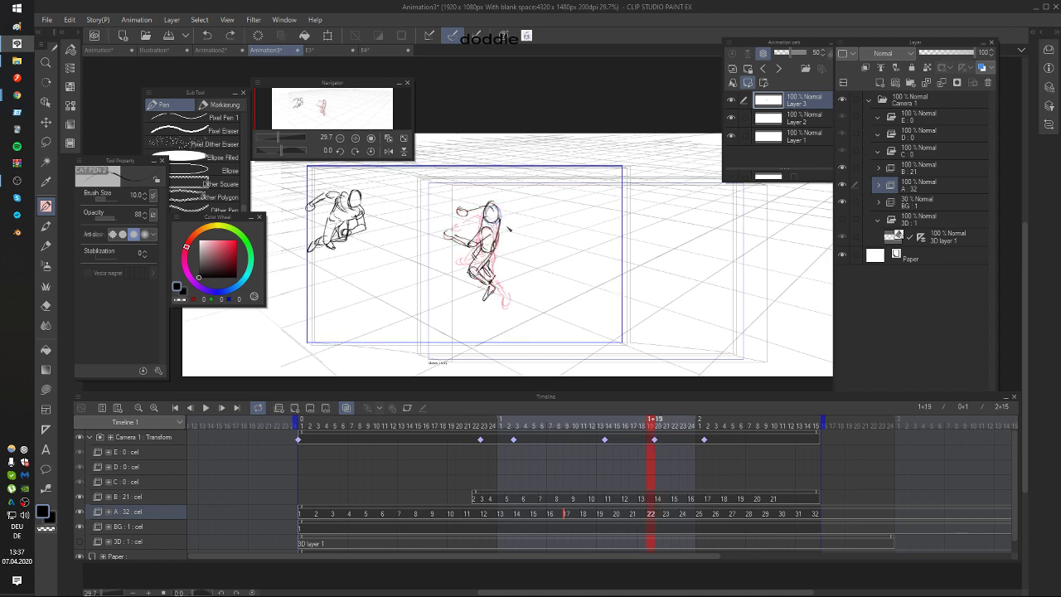
pyautogui.press('Left')
pyautogui.press('Right')
pyautogui.press('Right')
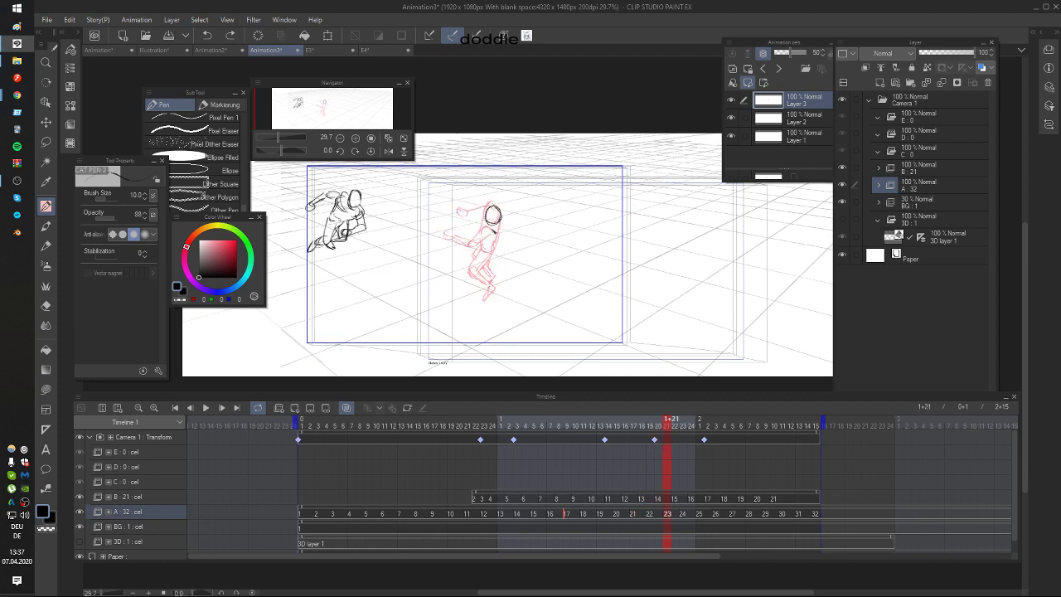
# Step: Sketch the torso and the extended rear leg on cel 23, undoing rejected strokes and flipping against cel 22
pyautogui.moveTo(495, 226)
pyautogui.mouseDown()
pyautogui.moveTo(487, 236)
pyautogui.moveTo(497, 252)
pyautogui.moveTo(486, 252)
pyautogui.moveTo(494, 255)
pyautogui.moveTo(479, 272)
pyautogui.moveTo(495, 267)
pyautogui.moveTo(470, 268)
pyautogui.moveTo(461, 294)
pyautogui.moveTo(496, 262)
pyautogui.moveTo(487, 228)
pyautogui.moveTo(503, 236)
pyautogui.moveTo(485, 217)
pyautogui.moveTo(467, 240)
pyautogui.moveTo(509, 273)
pyautogui.moveTo(519, 299)
pyautogui.mouseUp()
pyautogui.hotkey('ctrl', 'z')
pyautogui.hotkey('ctrl', 'z')
pyautogui.press('Left')
pyautogui.press('Right')
pyautogui.press('Left')
pyautogui.press('Right')
pyautogui.hotkey('ctrl', 'z')
pyautogui.press('Left')
pyautogui.press('Right')
pyautogui.hotkey('ctrl', 'z')
pyautogui.hotkey('ctrl', 'z')
pyautogui.hotkey('ctrl', 'z')
pyautogui.hotkey('ctrl', 'z')
pyautogui.press('Left')
pyautogui.press('Right')
# Step: Rough in the front leg and foot on cel 23, removing rejected strokes and comparing with cel 22
pyautogui.moveTo(501, 262)
pyautogui.mouseDown()
pyautogui.moveTo(484, 275)
pyautogui.moveTo(506, 263)
pyautogui.moveTo(522, 303)
pyautogui.moveTo(458, 302)
pyautogui.moveTo(469, 302)
pyautogui.moveTo(455, 300)
pyautogui.moveTo(468, 299)
pyautogui.moveTo(478, 254)
pyautogui.mouseUp()
pyautogui.press('Left')
pyautogui.press('Right')
pyautogui.hotkey('ctrl', 'z')
pyautogui.press(',')
pyautogui.press('.')
pyautogui.hotkey('ctrl', 'z')
pyautogui.press('e')
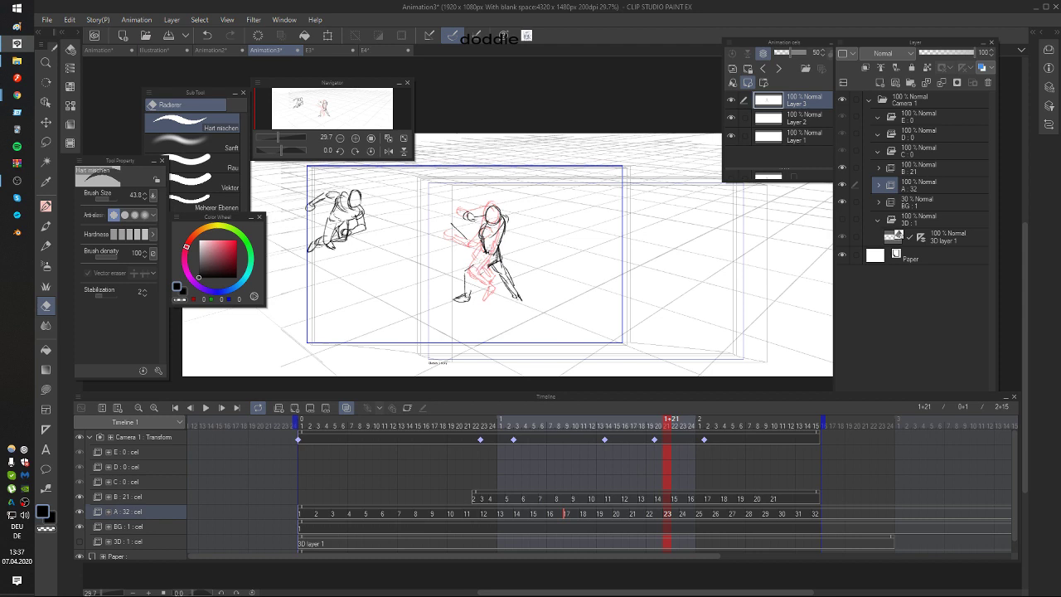
pyautogui.press('p')
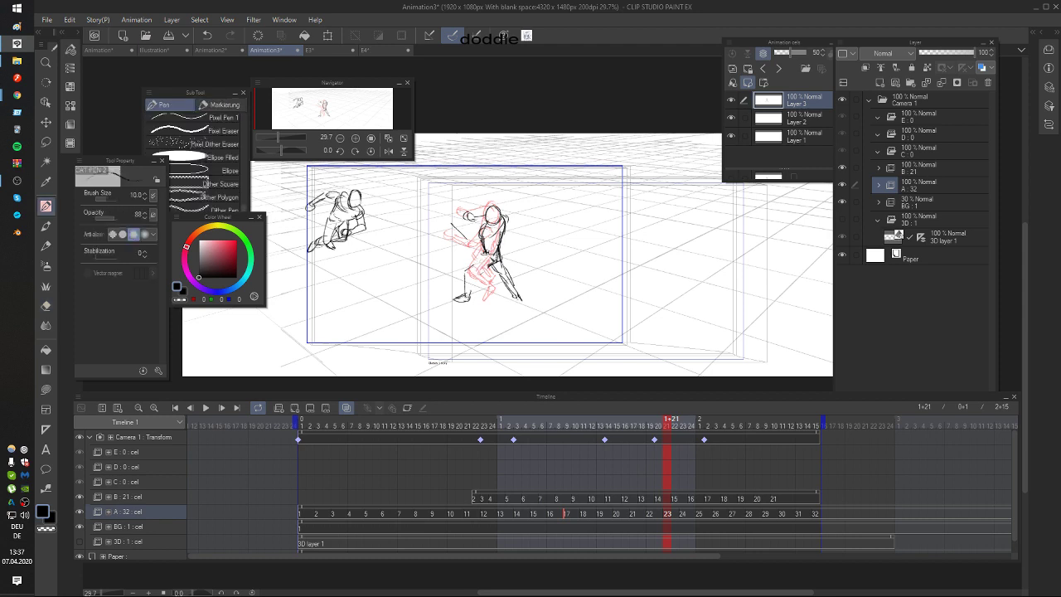
# Step: Refine the rear arm and shoulder on cel 23 and erase the stray front leg lines, checking against cel 22
pyautogui.moveTo(516, 213); pyautogui.dragTo(514, 215)
pyautogui.press('Left')
pyautogui.press('Right')
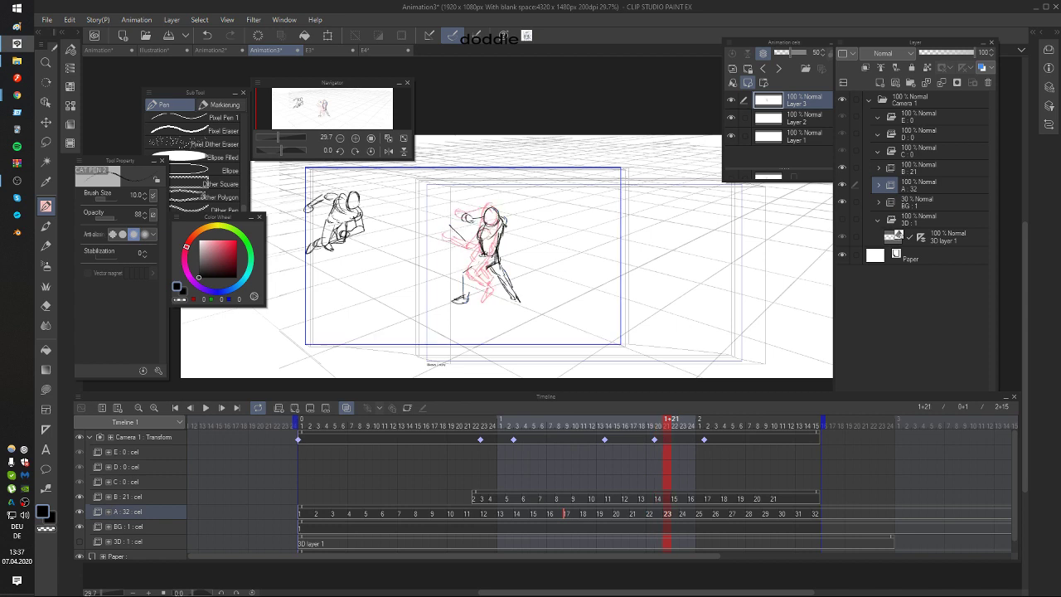
pyautogui.press('e')
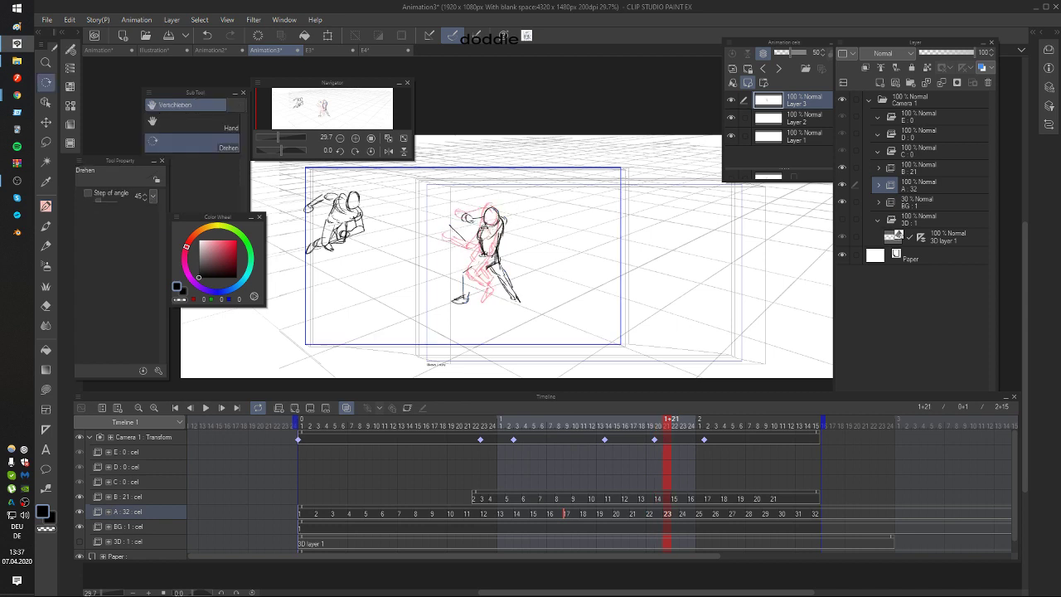
pyautogui.press('p')
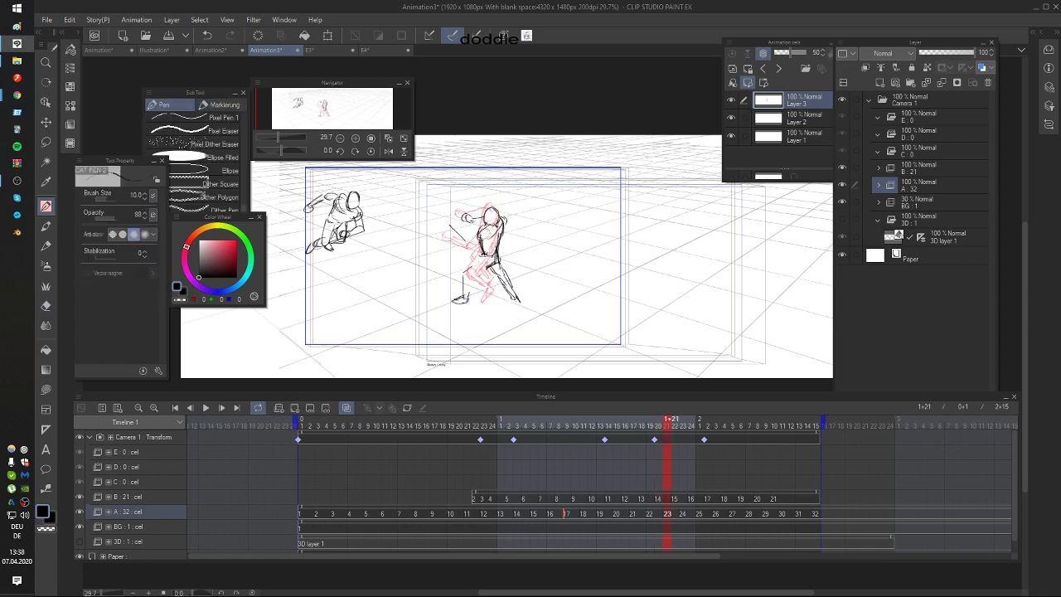
pyautogui.moveTo(485, 232)
pyautogui.mouseDown()
pyautogui.moveTo(482, 252)
pyautogui.moveTo(505, 236)
pyautogui.moveTo(479, 247)
pyautogui.moveTo(449, 220)
pyautogui.moveTo(485, 232)
pyautogui.mouseUp()
pyautogui.press('Left')
pyautogui.press('Right')
# Step: Complete the forward arm with its fist, the bent front leg and the torso on cel 23
pyautogui.moveTo(473, 235)
pyautogui.mouseDown()
pyautogui.moveTo(486, 228)
pyautogui.moveTo(500, 258)
pyautogui.moveTo(464, 271)
pyautogui.moveTo(469, 296)
pyautogui.moveTo(469, 282)
pyautogui.mouseUp()
pyautogui.press('Left')
pyautogui.press('Right')
pyautogui.moveTo(489, 266); pyautogui.dragTo(472, 276)
pyautogui.press('Left')
pyautogui.press('.')
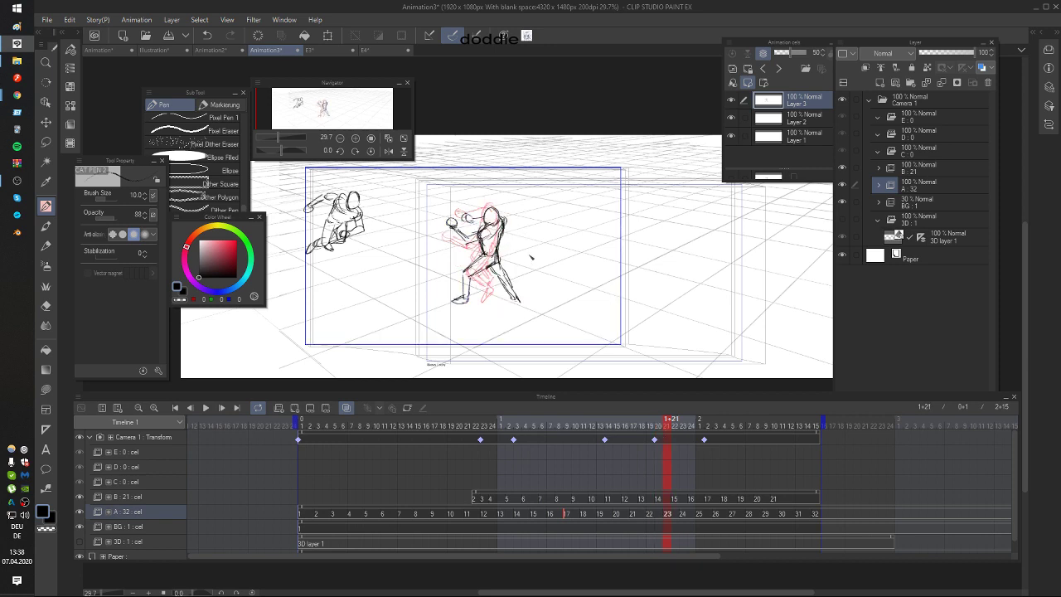
pyautogui.press('.')
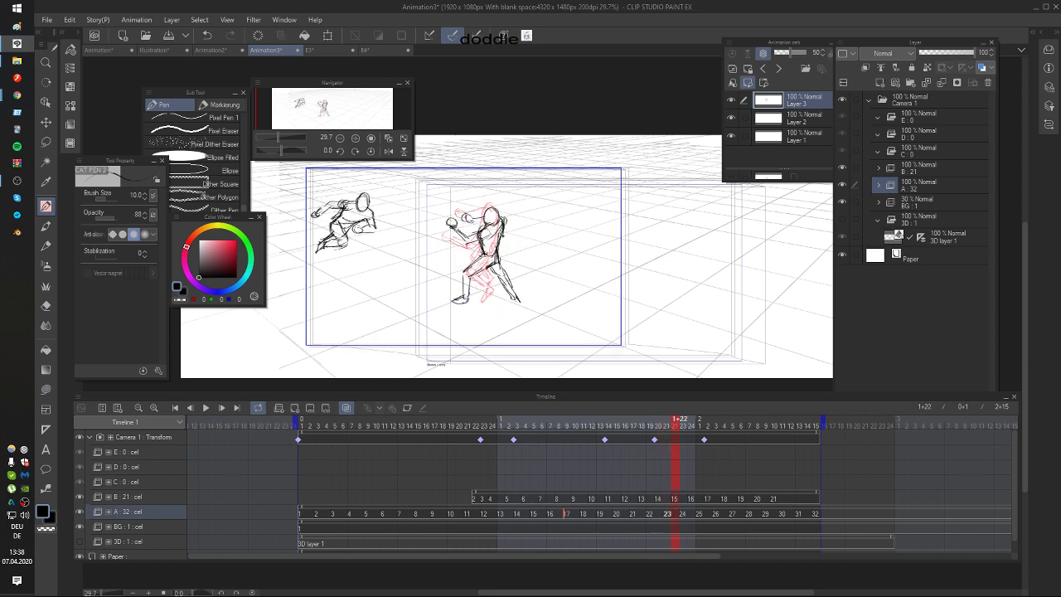
pyautogui.moveTo(489, 227)
pyautogui.mouseDown()
pyautogui.moveTo(498, 233)
pyautogui.moveTo(503, 222)
pyautogui.moveTo(500, 246)
pyautogui.mouseUp()
pyautogui.press(',')
pyautogui.press('.')
# Step: Advance to track A's cel 24 and sketch the hips and thighs over the cel 23 onion skin, undoing a rejected stroke
pyautogui.press('.')
pyautogui.moveTo(465, 279)
pyautogui.mouseDown()
pyautogui.moveTo(463, 296)
pyautogui.moveTo(461, 275)
pyautogui.moveTo(485, 261)
pyautogui.mouseUp()
pyautogui.hotkey('ctrl', 'z')
pyautogui.moveTo(465, 269)
pyautogui.mouseDown()
pyautogui.moveTo(478, 264)
pyautogui.moveTo(508, 280)
pyautogui.mouseUp()
pyautogui.press(',')
pyautogui.press('.')
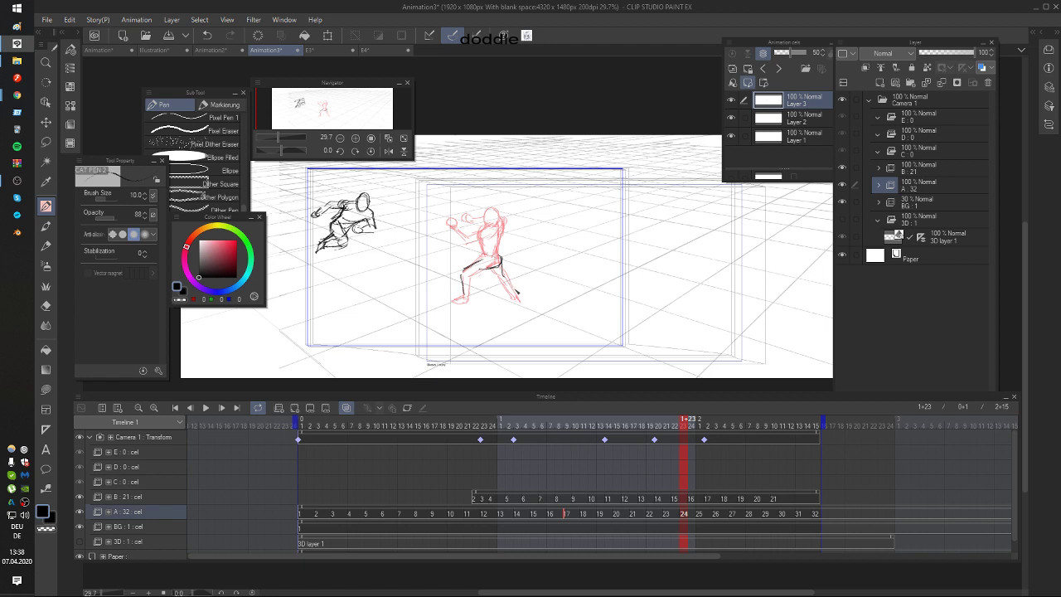
# Step: Draw the rear lower leg and foot on cel 24, undoing rejected strokes and comparing with cel 23
pyautogui.moveTo(496, 274)
pyautogui.mouseDown()
pyautogui.moveTo(521, 302)
pyautogui.moveTo(498, 285)
pyautogui.moveTo(521, 302)
pyautogui.moveTo(507, 282)
pyautogui.moveTo(514, 292)
pyautogui.mouseUp()
pyautogui.hotkey('ctrl', 'z')
pyautogui.press('Left')
pyautogui.press('Right')
pyautogui.press('Left')
pyautogui.press('Right')
pyautogui.hotkey('ctrl', 'z')
pyautogui.moveTo(504, 285); pyautogui.dragTo(521, 301)
pyautogui.press('Left')
pyautogui.press('Right')
# Step: Add the front lower leg and the raised forearm on cel 24, undoing a rejected stroke
pyautogui.moveTo(470, 276)
pyautogui.mouseDown()
pyautogui.moveTo(468, 296)
pyautogui.moveTo(485, 270)
pyautogui.mouseUp()
pyautogui.press('Right')
pyautogui.press('Left')
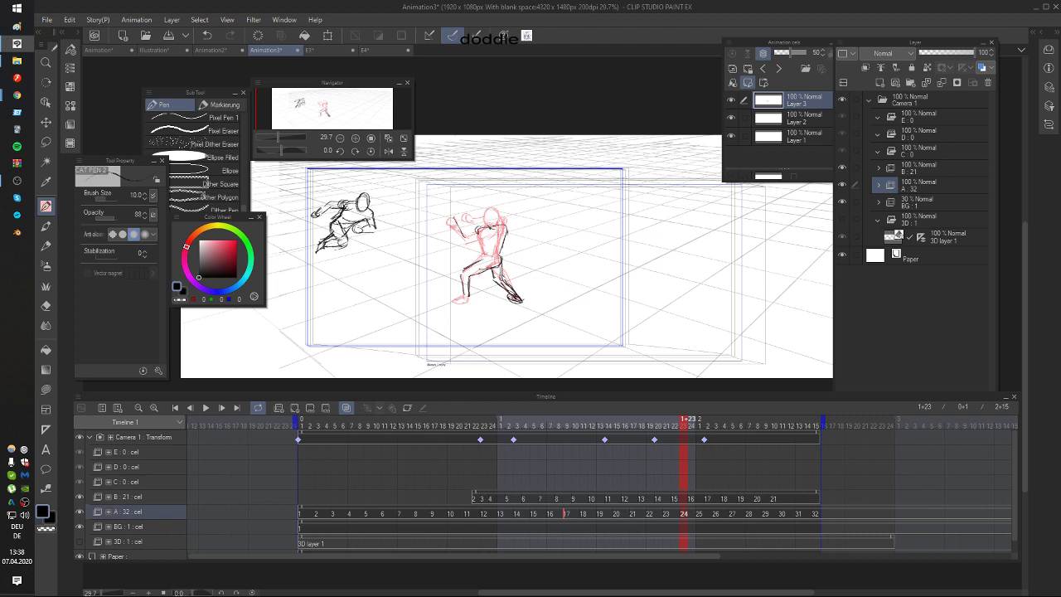
pyautogui.hotkey('ctrl', 'z')
pyautogui.press('Left')
pyautogui.press('Right')
# Step: Sketch the head and shoulder line on cel 24 and compare the pose with cel 23
pyautogui.moveTo(492, 213)
pyautogui.mouseDown()
pyautogui.moveTo(486, 226)
pyautogui.moveTo(497, 213)
pyautogui.moveTo(498, 228)
pyautogui.mouseUp()
pyautogui.moveTo(503, 225); pyautogui.dragTo(507, 239)
pyautogui.press('Left')
pyautogui.press('Right')
pyautogui.hotkey('alt', 'Tab')
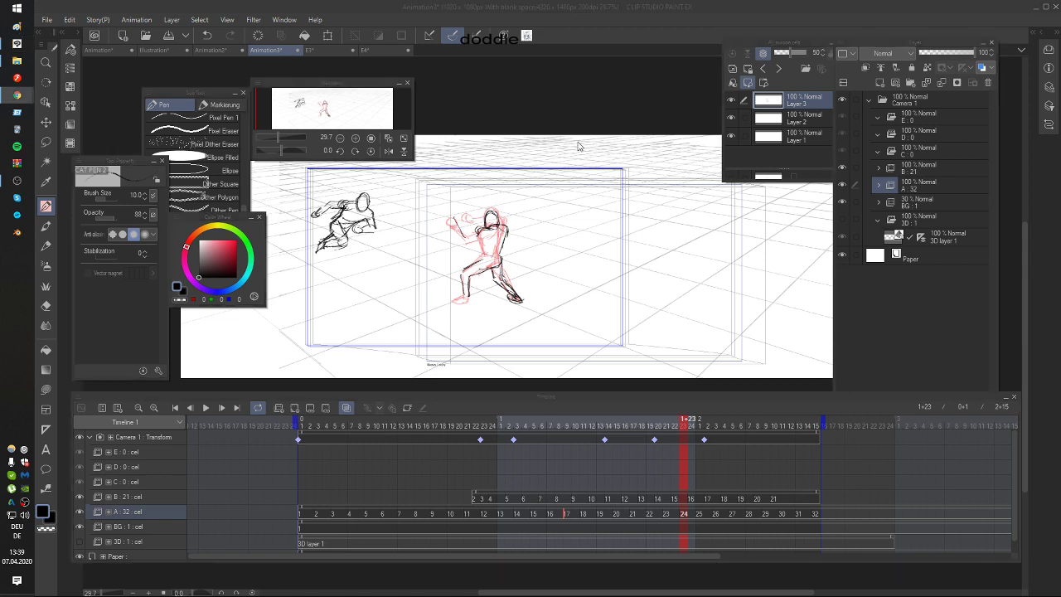
pyautogui.click(585, 184)
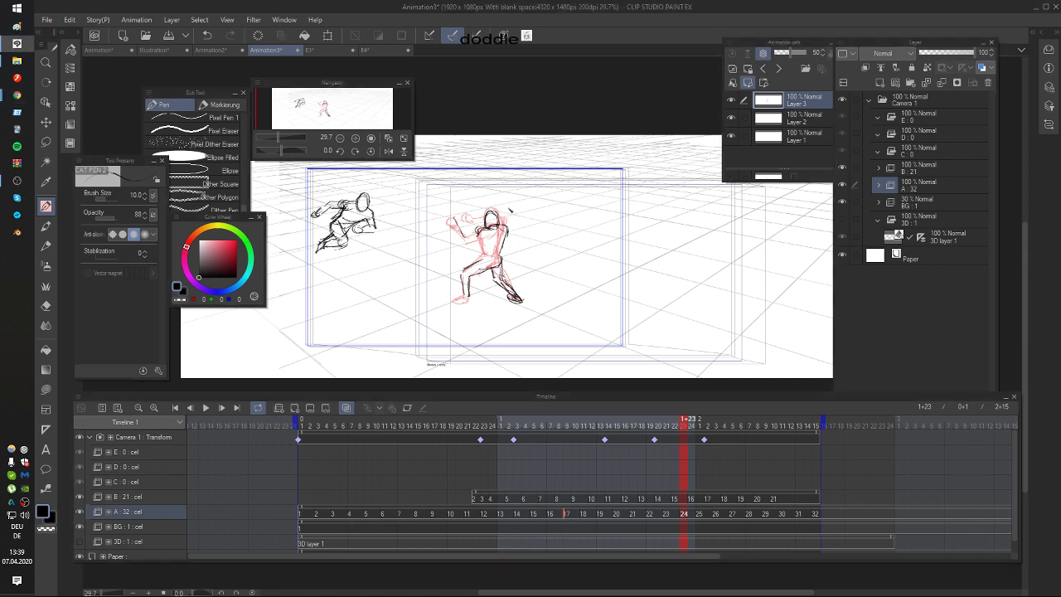
pyautogui.press('Left')
pyautogui.press('Right')
# Step: Draw the torso, upper arms and planted front leg on cel 24, undoing the rejected strokes
pyautogui.moveTo(502, 234)
pyautogui.mouseDown()
pyautogui.moveTo(497, 263)
pyautogui.moveTo(487, 244)
pyautogui.mouseUp()
pyautogui.press('Left')
pyautogui.press('Right')
pyautogui.press('Left')
pyautogui.press('Right')
pyautogui.hotkey('ctrl', 'z')
pyautogui.hotkey('ctrl', 'z')
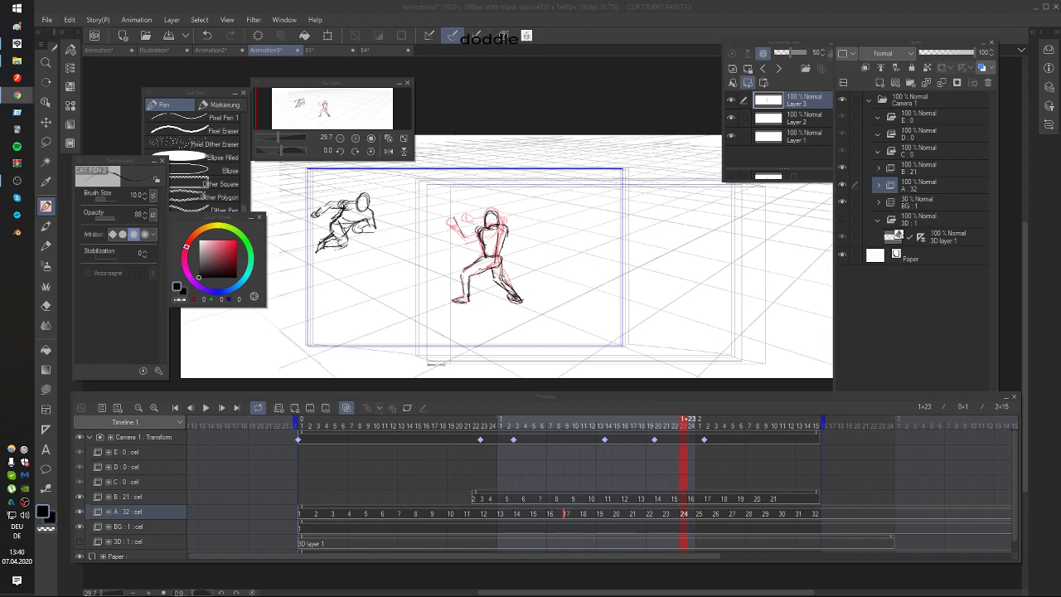
# Step: Switch to the browser to view the Sakugabooru walk cycle post, and return to the animation in Clip Studio Paint
pyautogui.hotkey('alt', 'Tab')
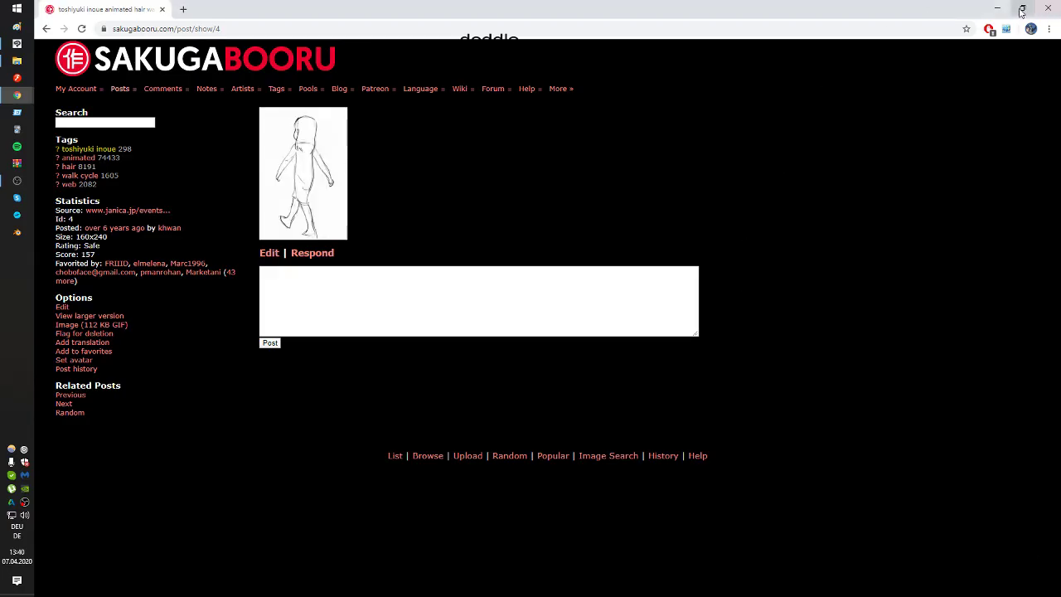
pyautogui.click(997, 8)
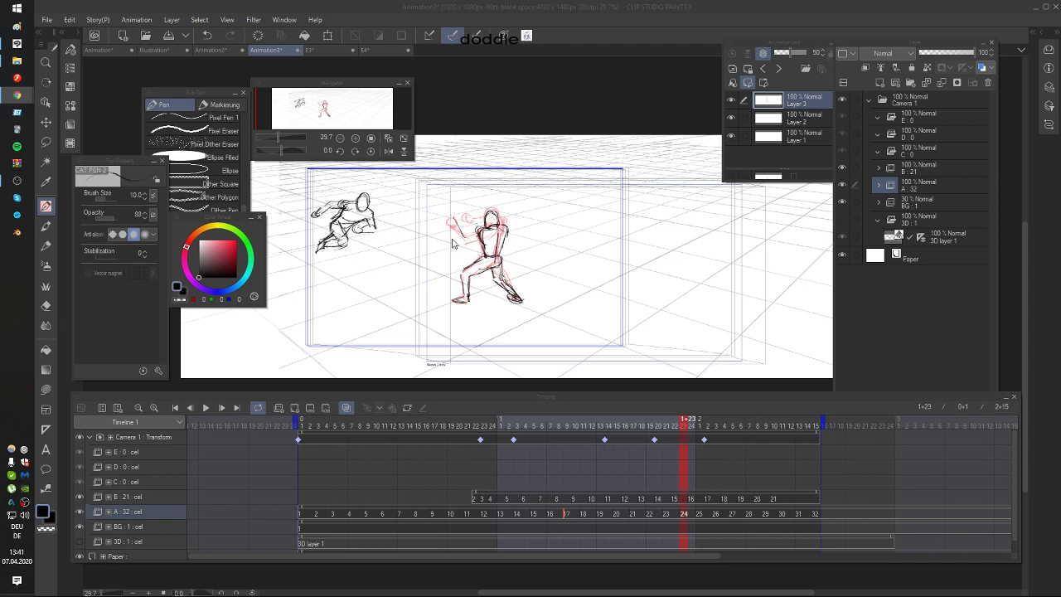
pyautogui.click(555, 249)
pyautogui.click(510, 254)
# Step: Draw the forward raised hand on cel 24, flipping against cel 23 to check the motion
pyautogui.press('Left')
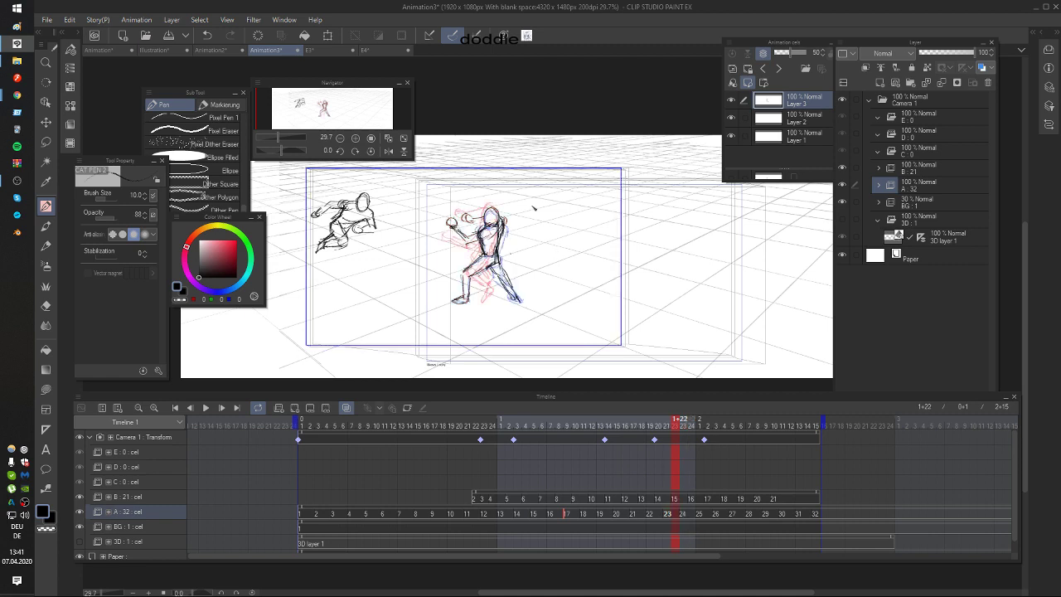
pyautogui.press('Right')
pyautogui.moveTo(460, 217)
pyautogui.mouseDown()
pyautogui.moveTo(467, 241)
pyautogui.moveTo(485, 235)
pyautogui.moveTo(470, 233)
pyautogui.moveTo(464, 217)
pyautogui.moveTo(473, 239)
pyautogui.moveTo(480, 231)
pyautogui.moveTo(464, 208)
pyautogui.mouseUp()
pyautogui.press('Left')
pyautogui.press('Right')
pyautogui.press('Left')
pyautogui.press('Right')
# Step: Sketch the second raised hand in front of the chest on cel 24, undoing the rejected arm strokes
pyautogui.moveTo(464, 208)
pyautogui.mouseDown()
pyautogui.moveTo(460, 220)
pyautogui.moveTo(477, 224)
pyautogui.mouseUp()
pyautogui.press('Left')
pyautogui.press('Right')
pyautogui.moveTo(477, 219)
pyautogui.mouseDown()
pyautogui.moveTo(511, 236)
pyautogui.moveTo(491, 227)
pyautogui.mouseUp()
pyautogui.hotkey('ctrl', 'z')
pyautogui.hotkey('ctrl', 'z')
pyautogui.press('Left')
pyautogui.press('Right')
pyautogui.hotkey('ctrl', 'z')
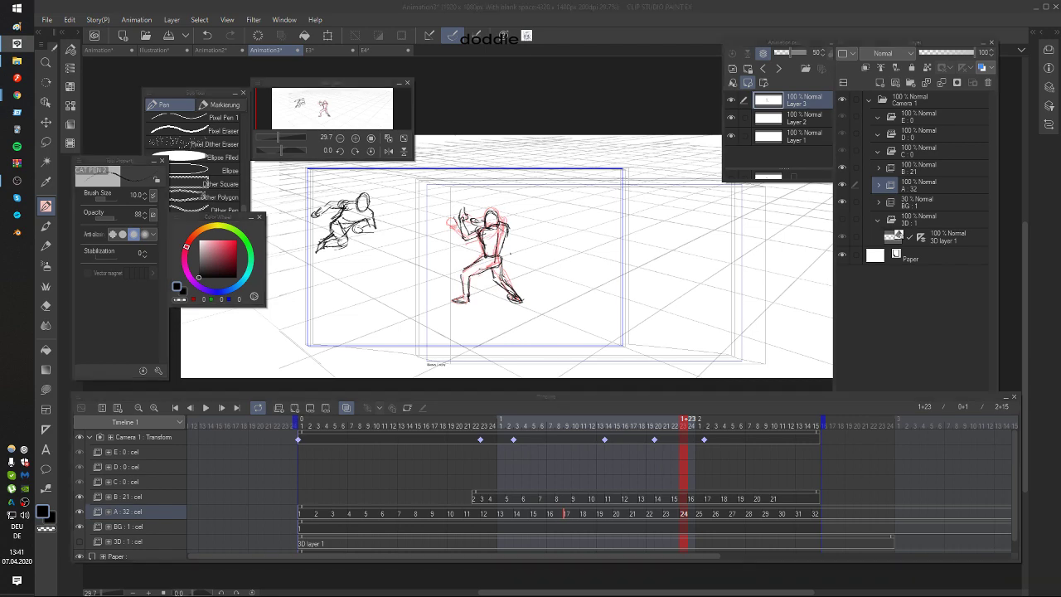
pyautogui.click(17, 43)
pyautogui.press('super+d')
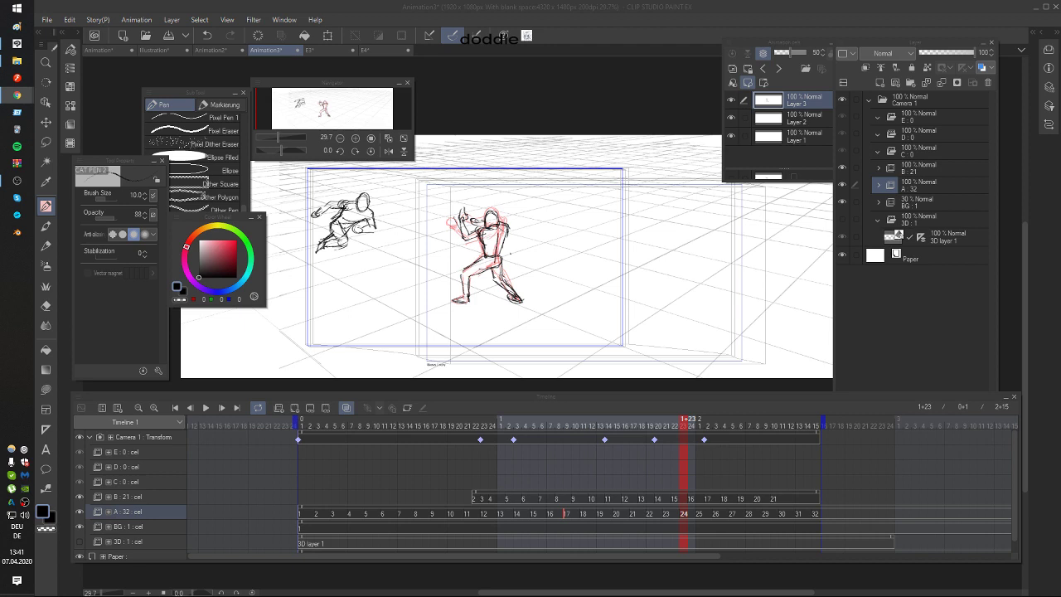
pyautogui.click(379, 4)
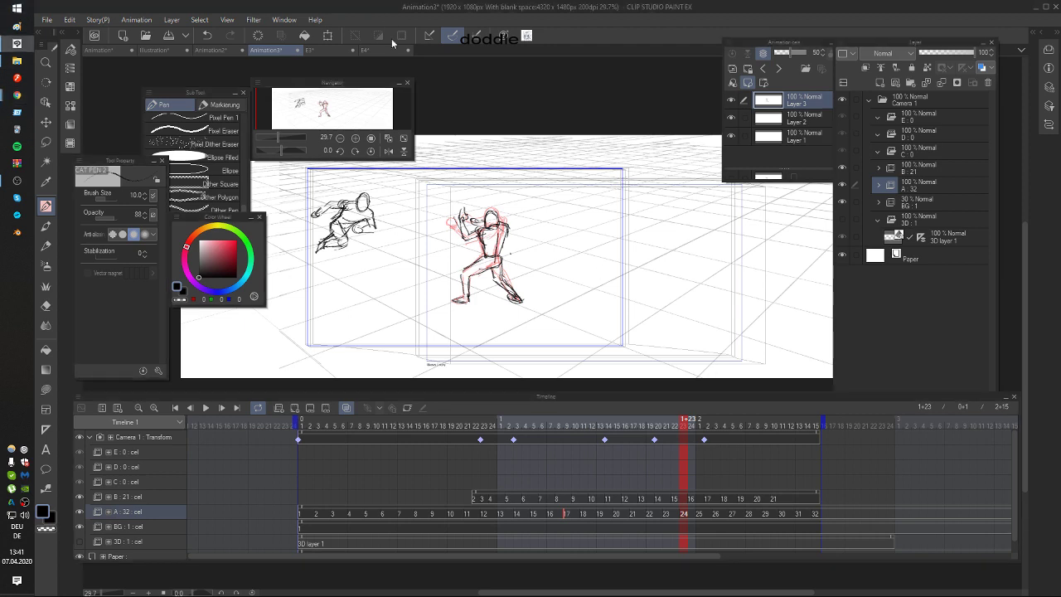
# Step: Flip back and forth through the frames of cels 22 to 24 to examine the figure's motion into the fighting stance
pyautogui.press('Left')
pyautogui.press('Right')
pyautogui.press('Left')
pyautogui.press('Left')
pyautogui.press('Left')
pyautogui.press('Right')
pyautogui.press('Right')
pyautogui.press('Right')
pyautogui.press('Right')
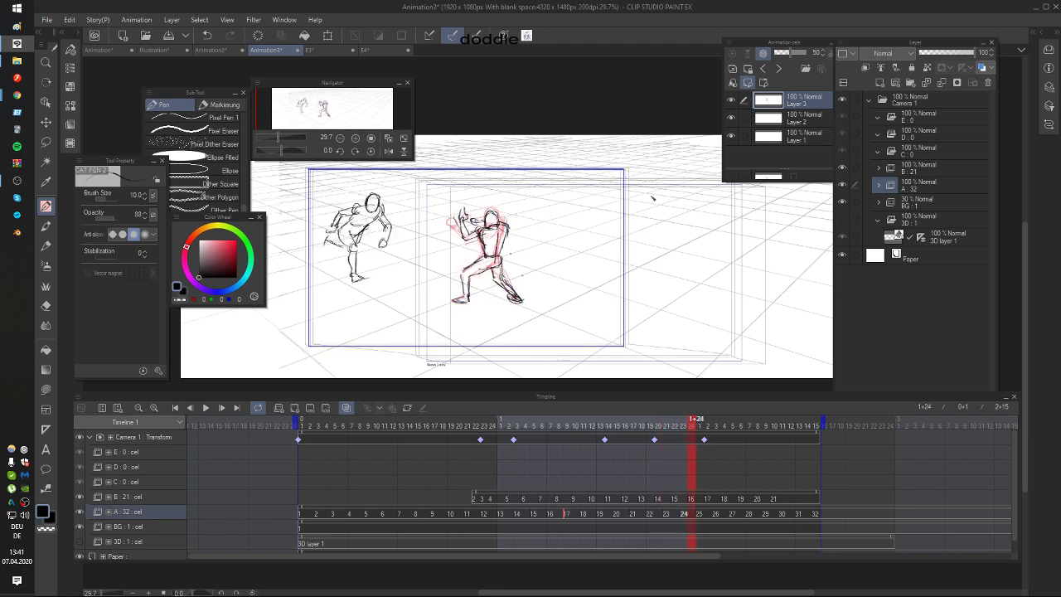
# Step: Advance to track A's cel 25 and sketch the front lower leg, undoing a rejected stroke and comparing with cel 24
pyautogui.press('Right')
pyautogui.moveTo(465, 273)
pyautogui.mouseDown()
pyautogui.moveTo(464, 296)
pyautogui.moveTo(474, 277)
pyautogui.mouseUp()
pyautogui.hotkey('ctrl', 'z')
pyautogui.press('Left')
pyautogui.press('Right')
pyautogui.press('Left')
pyautogui.press('Right')
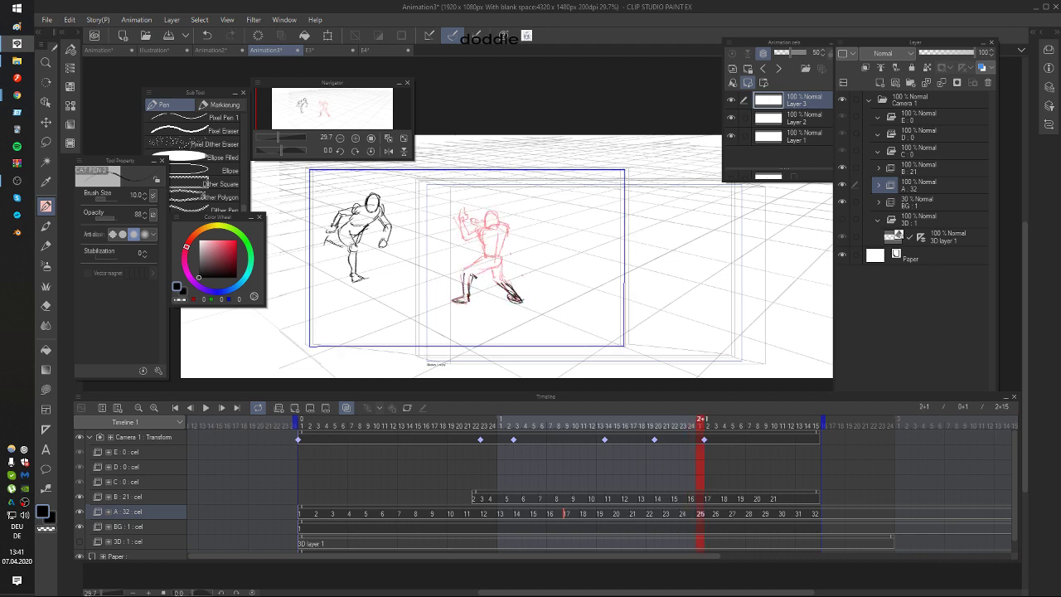
pyautogui.press('Left')
pyautogui.press('Right')
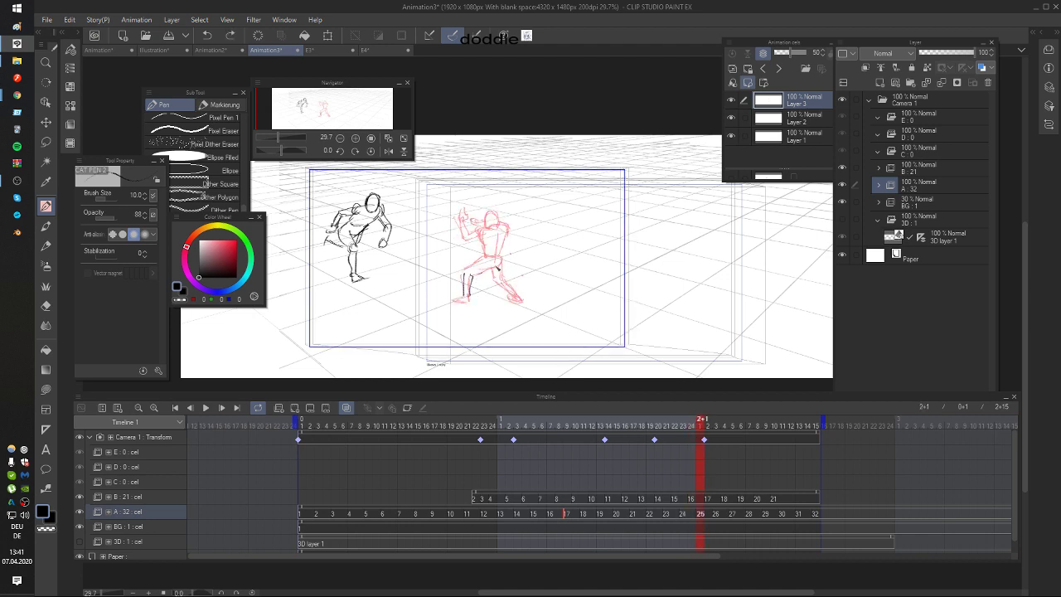
pyautogui.press('Left')
pyautogui.press('Right')
# Step: Sketch the hips and front thigh on cel 25, undoing a rejected stroke and flipping against cel 24
pyautogui.moveTo(483, 273)
pyautogui.mouseDown()
pyautogui.moveTo(506, 261)
pyautogui.moveTo(506, 277)
pyautogui.mouseUp()
pyautogui.hotkey('ctrl', 'z')
pyautogui.press('Left')
pyautogui.press('Right')
pyautogui.press('Left')
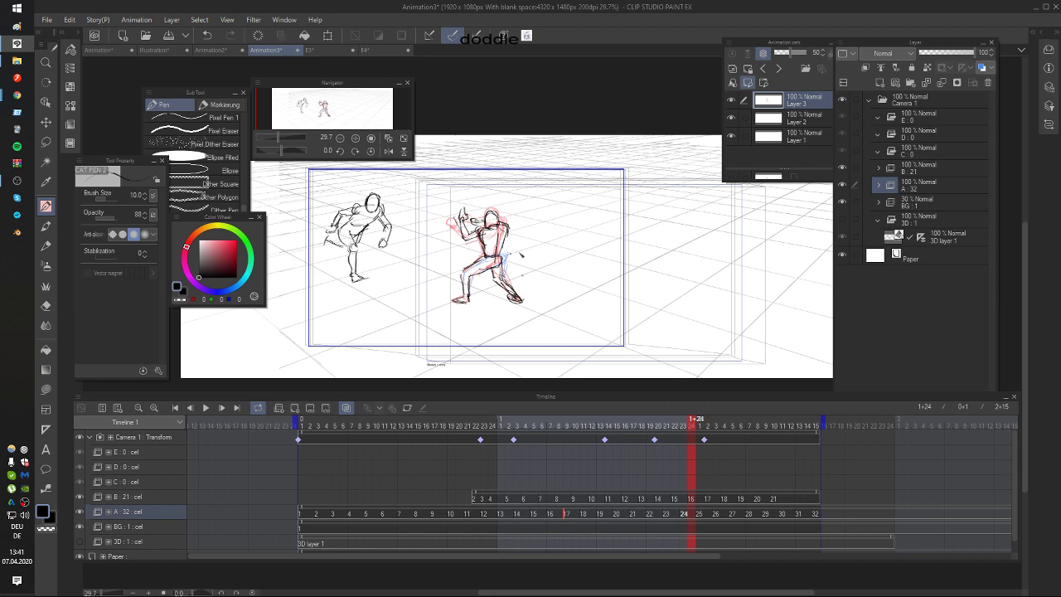
pyautogui.press('Right')
pyautogui.press('Left')
pyautogui.press('Right')
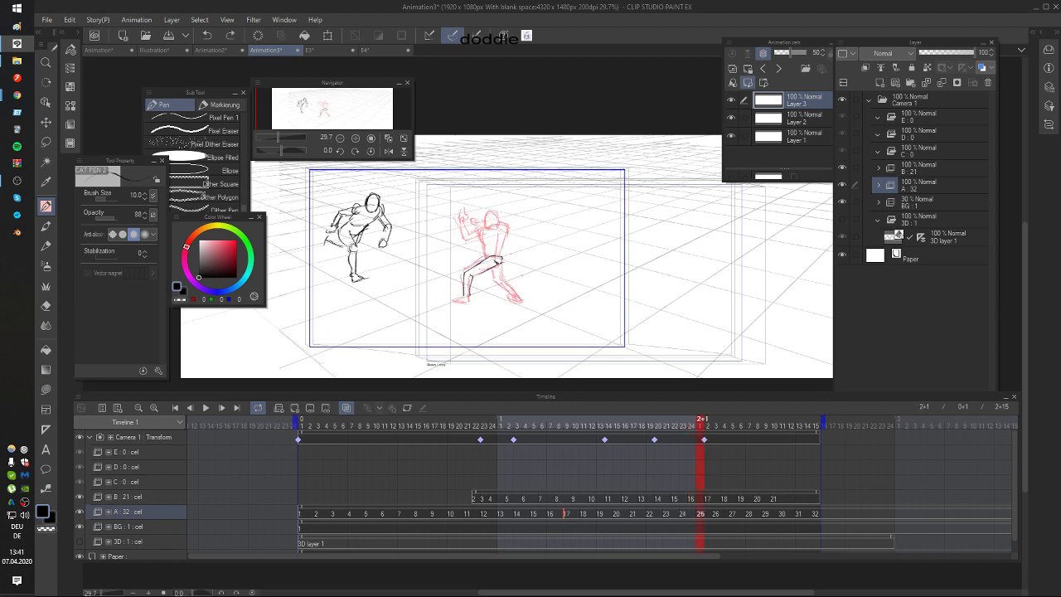
# Step: Rework the hips and front thigh on track A's cel 25, undoing rejected strokes and comparing with the preceding cels
pyautogui.hotkey('ctrl', 'z')
pyautogui.press('Left')
pyautogui.press('Right')
pyautogui.moveTo(482, 262); pyautogui.dragTo(491, 269)
pyautogui.press('Left')
pyautogui.press('Left')
pyautogui.press('Left')
pyautogui.press('Right')
pyautogui.press('Right')
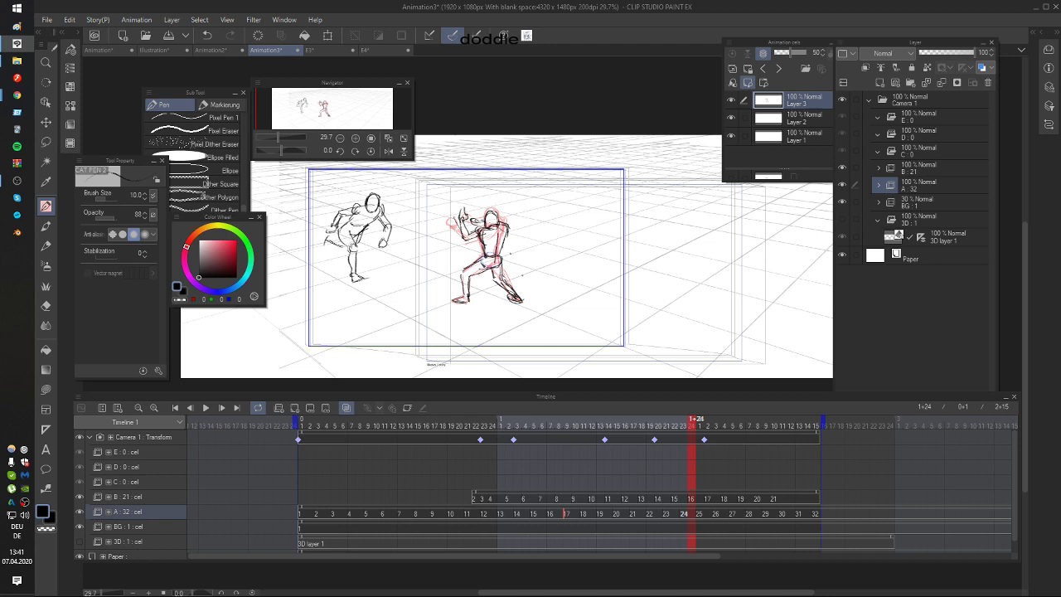
pyautogui.press('Right')
pyautogui.hotkey('ctrl', 'z')
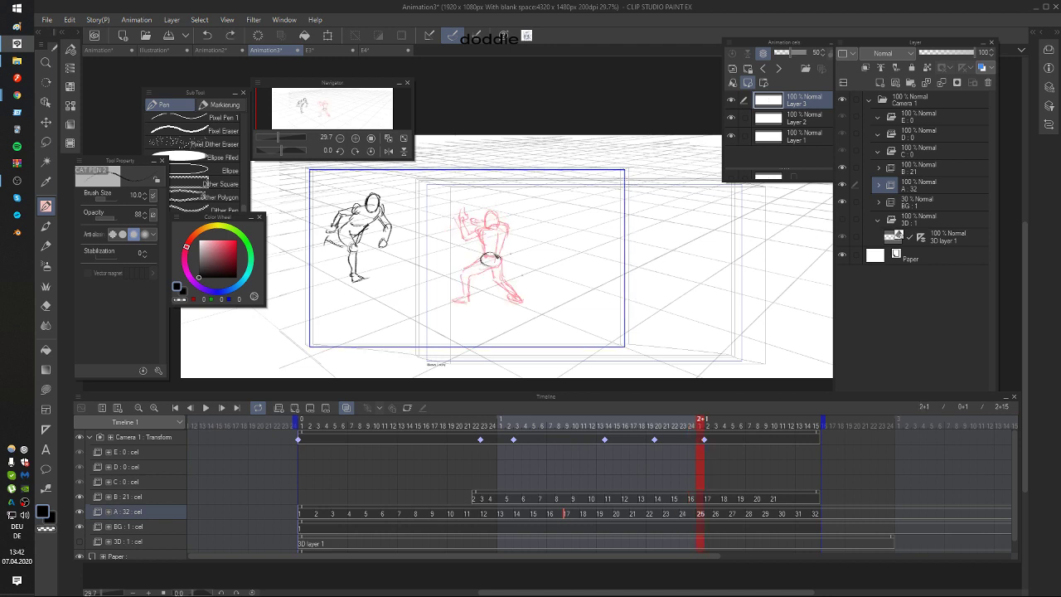
# Step: Sketch the front leg and rear thigh on cel 25, undoing rejected strokes and checking against cel 24
pyautogui.hotkey('ctrl', 'y')
pyautogui.press('Left')
pyautogui.moveTo(489, 260)
pyautogui.mouseDown()
pyautogui.moveTo(502, 256)
pyautogui.moveTo(467, 271)
pyautogui.moveTo(467, 296)
pyautogui.moveTo(475, 279)
pyautogui.mouseUp()
pyautogui.press('Right')
pyautogui.hotkey('ctrl', 'z')
pyautogui.press('Left')
pyautogui.press('Right')
pyautogui.hotkey('ctrl', 'z')
pyautogui.press('Left')
pyautogui.press('Right')
pyautogui.hotkey('ctrl', 'z')
pyautogui.press('Left')
pyautogui.press('Right')
# Step: Flip repeatedly between cels 24 and 25 to compare the hip and leg positions
pyautogui.press('Left')
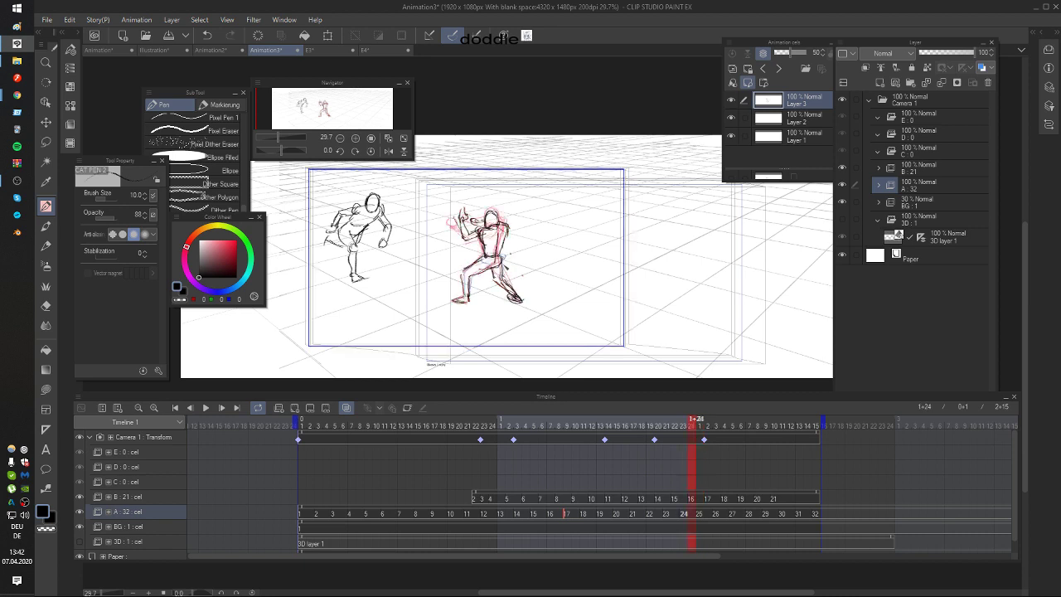
pyautogui.press('Right')
pyautogui.press('Left')
pyautogui.press('Right')
pyautogui.press('Left')
pyautogui.press('Right')
pyautogui.press('Left')
pyautogui.press('Right')
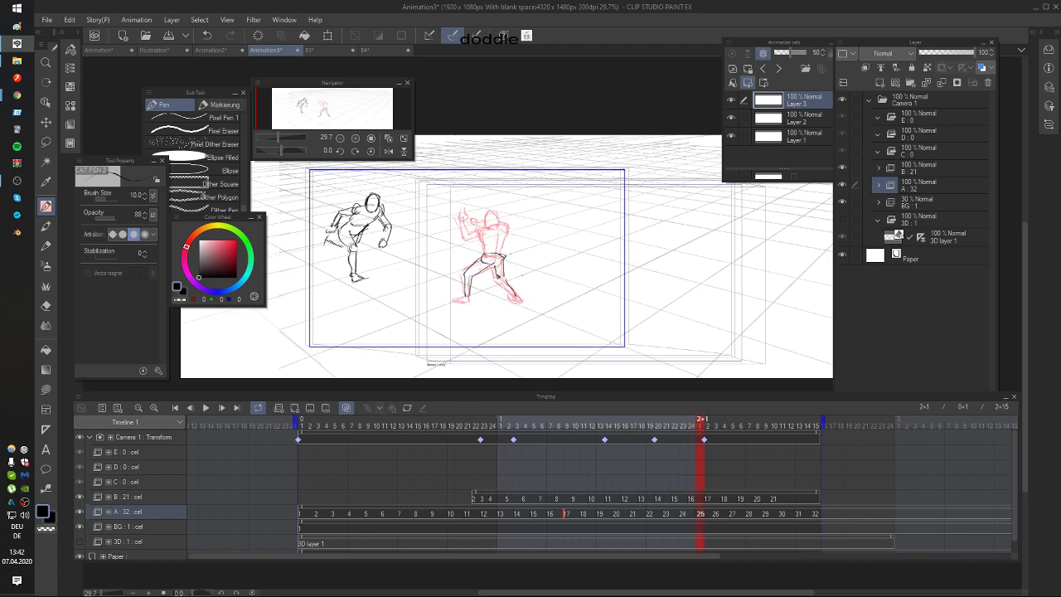
pyautogui.press('Left')
pyautogui.press('Right')
# Step: Sketch the rear lower leg and foot on cel 25 and compare them with cel 24
pyautogui.moveTo(499, 279); pyautogui.dragTo(522, 300)
pyautogui.press('Left')
pyautogui.press('Right')
pyautogui.press('Left')
pyautogui.press('Right')
# Step: Try strokes for the torso on cel 25, undoing a rejected one and flipping through the preceding frames for reference
pyautogui.moveTo(503, 259)
pyautogui.mouseDown()
pyautogui.moveTo(506, 235)
pyautogui.moveTo(505, 246)
pyautogui.mouseUp()
pyautogui.hotkey('ctrl', 'z')
pyautogui.press('Left')
pyautogui.press('Right')
pyautogui.press('Left')
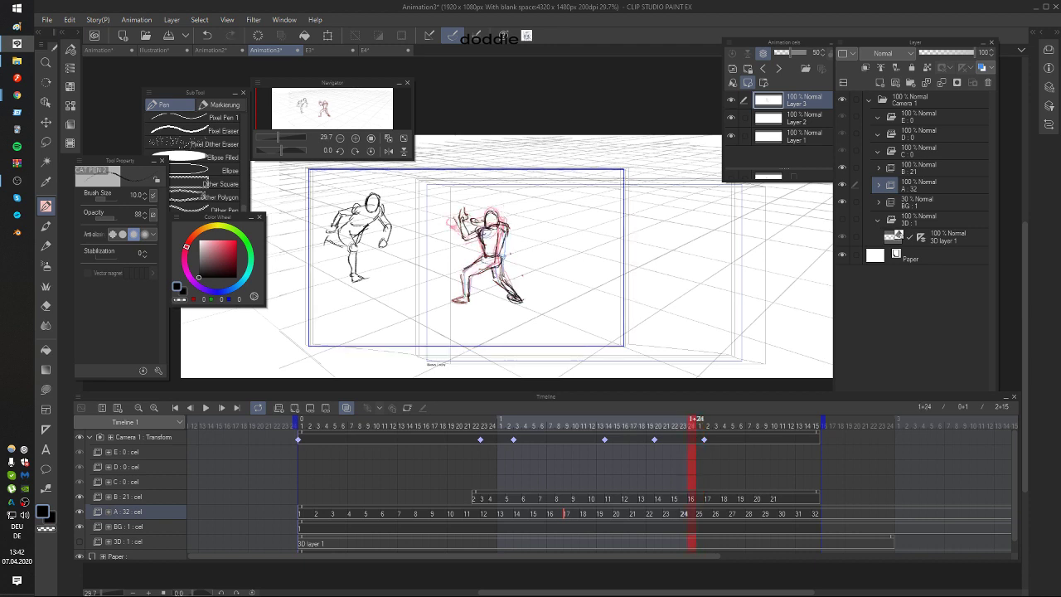
pyautogui.press('Left')
pyautogui.press('Left')
pyautogui.press('Right')
pyautogui.press('Right')
pyautogui.press('Right')
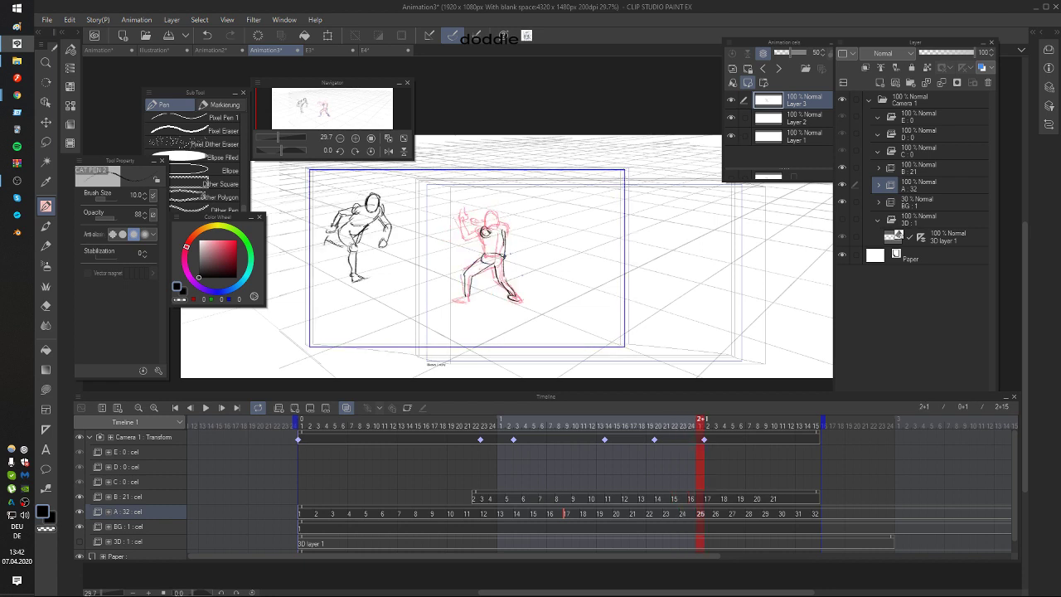
# Step: Replace the rejected chest stroke on cel 25 by sketching the torso, head and front arm, undoing a misplaced stroke
pyautogui.hotkey('ctrl', 'z')
pyautogui.moveTo(484, 226); pyautogui.dragTo(488, 255)
pyautogui.hotkey('ctrl', 'z')
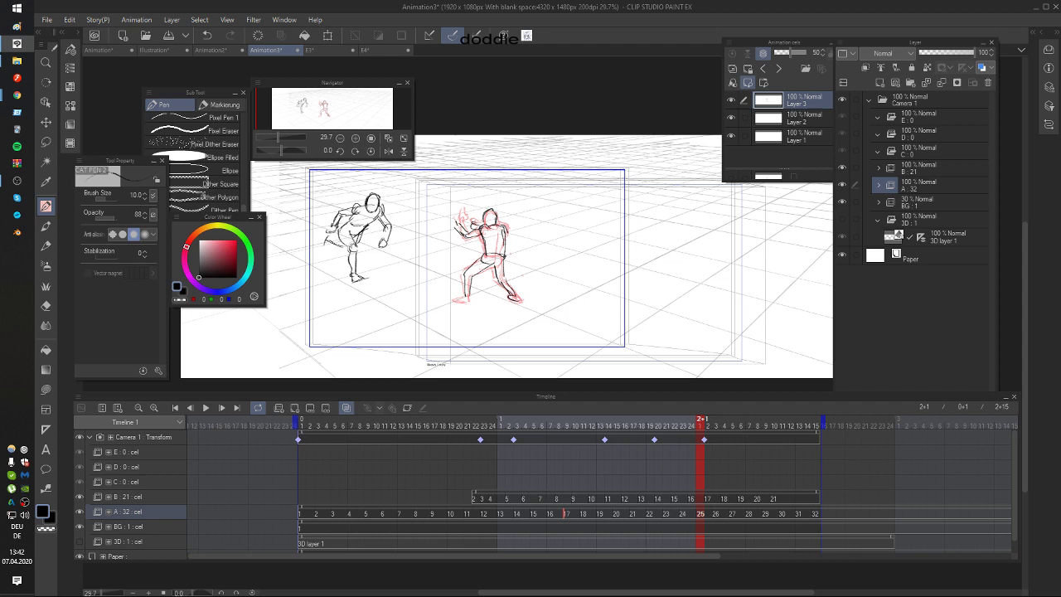
pyautogui.press('Left')
pyautogui.press('Right')
# Step: Sketch the raised hand in front of the figure on cel 25 and flip against cel 24
pyautogui.moveTo(460, 230); pyautogui.dragTo(458, 213)
pyautogui.press('Left')
pyautogui.press('Right')
pyautogui.press('Left')
pyautogui.press('Right')
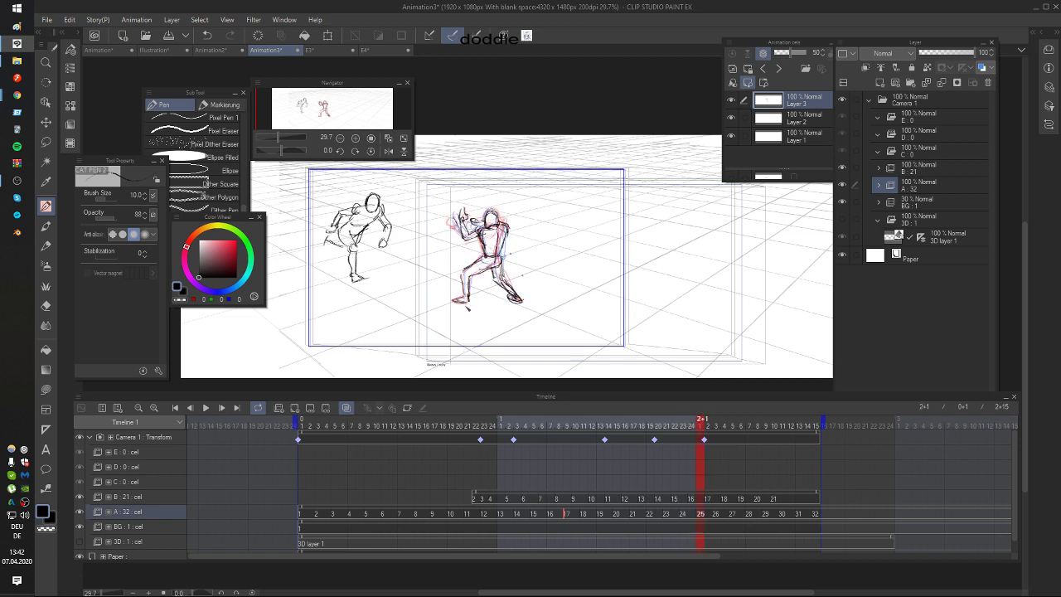
# Step: Sketch the front foot on cel 25 and compare its placement with cel 24
pyautogui.moveTo(455, 300); pyautogui.dragTo(464, 304)
pyautogui.press('Left')
pyautogui.press('Right')
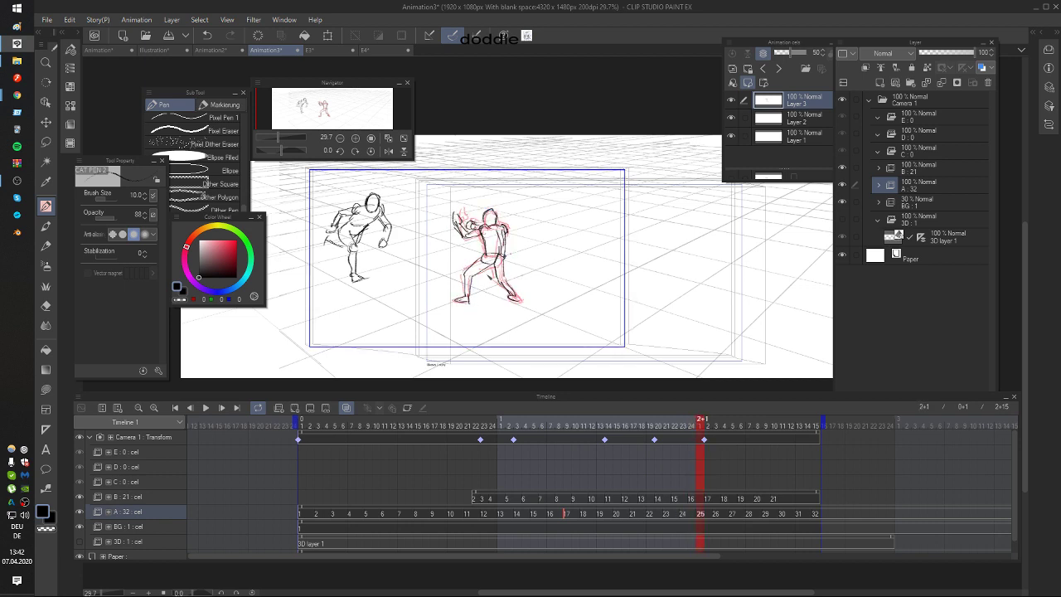
pyautogui.press('Left')
pyautogui.press('Right')
pyautogui.press('Left')
pyautogui.press('Right')
# Step: Draw the arm behind the torso's rear side on cel 25, flipping against cel 24 to check its movement
pyautogui.moveTo(503, 237); pyautogui.dragTo(500, 261)
pyautogui.press('Left')
pyautogui.press('Right')
pyautogui.press('Left')
pyautogui.press('Right')
pyautogui.press('Left')
pyautogui.press('Right')
pyautogui.press('Left')
pyautogui.press('Right')
# Step: Step back through the frames to track A's cel 15 and forward to cel 25 to review the motion into the stance
pyautogui.press('Right')
pyautogui.press('Right')
pyautogui.press('Left')
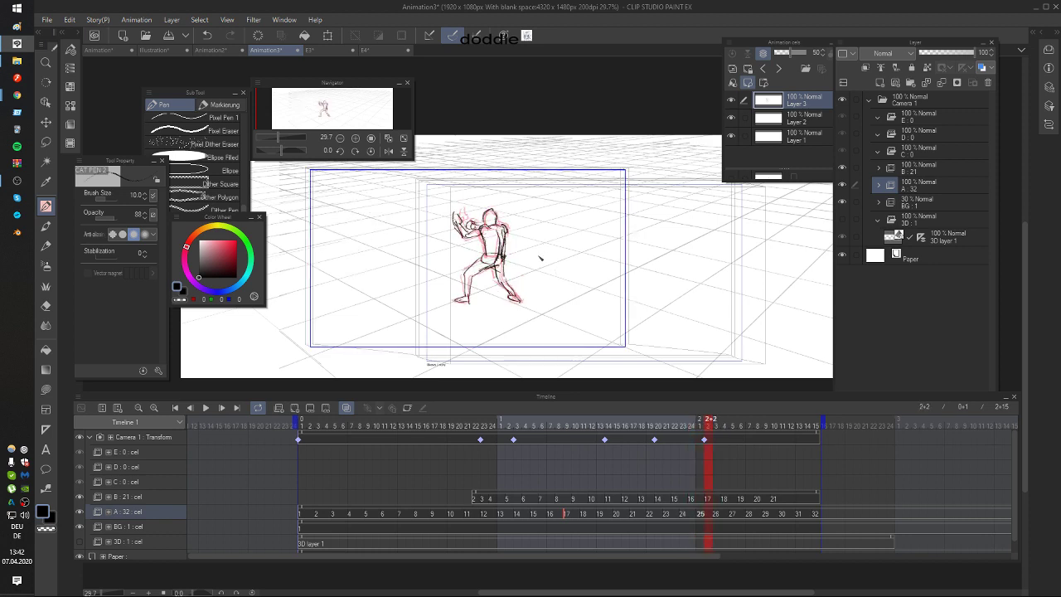
pyautogui.press('Left')
pyautogui.press('Left')
pyautogui.press('Left')
pyautogui.press('Left')
pyautogui.press('Left')
pyautogui.press('Left')
pyautogui.press('Left')
pyautogui.press('Left')
pyautogui.press('Left')
pyautogui.press('Left')
pyautogui.press('Left')
pyautogui.press('Left')
pyautogui.press('Left')
pyautogui.press('Left')
pyautogui.press('Left')
pyautogui.press('Left')
pyautogui.press('Left')
pyautogui.press('Left')
pyautogui.press('Left')
pyautogui.press('Left')
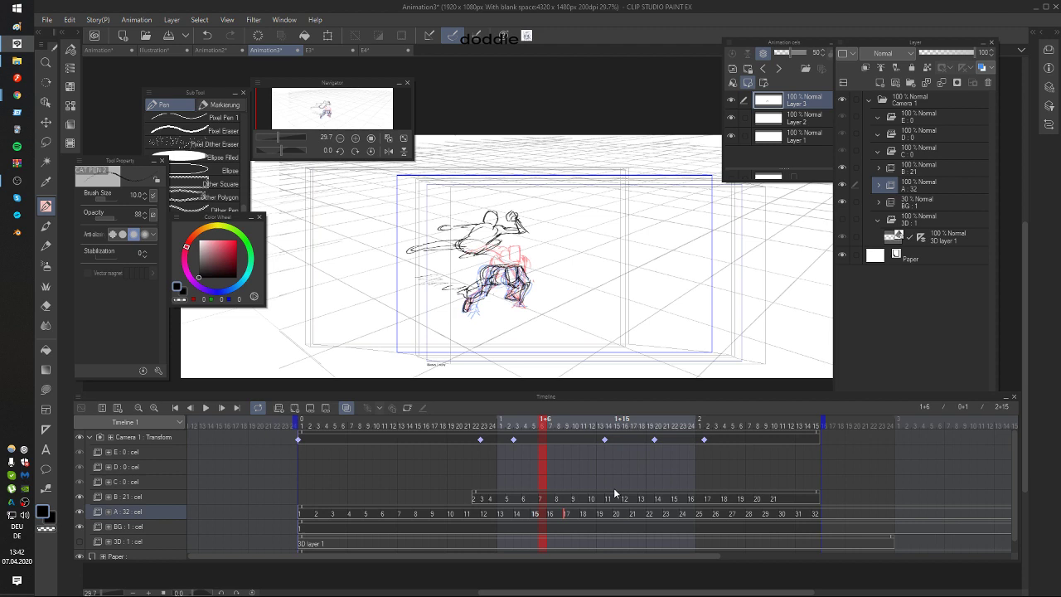
pyautogui.press('Right')
pyautogui.press('Right')
pyautogui.press('Right')
pyautogui.press('Right')
pyautogui.press('Right')
pyautogui.press('Right')
pyautogui.press('Right')
pyautogui.press('Right')
pyautogui.press('Right')
pyautogui.press('Right')
pyautogui.press('Right')
pyautogui.press('Right')
pyautogui.press('Right')
pyautogui.press('Right')
pyautogui.press('Right')
pyautogui.press('Right')
pyautogui.press('Right')
pyautogui.press('Right')
pyautogui.press('Right')
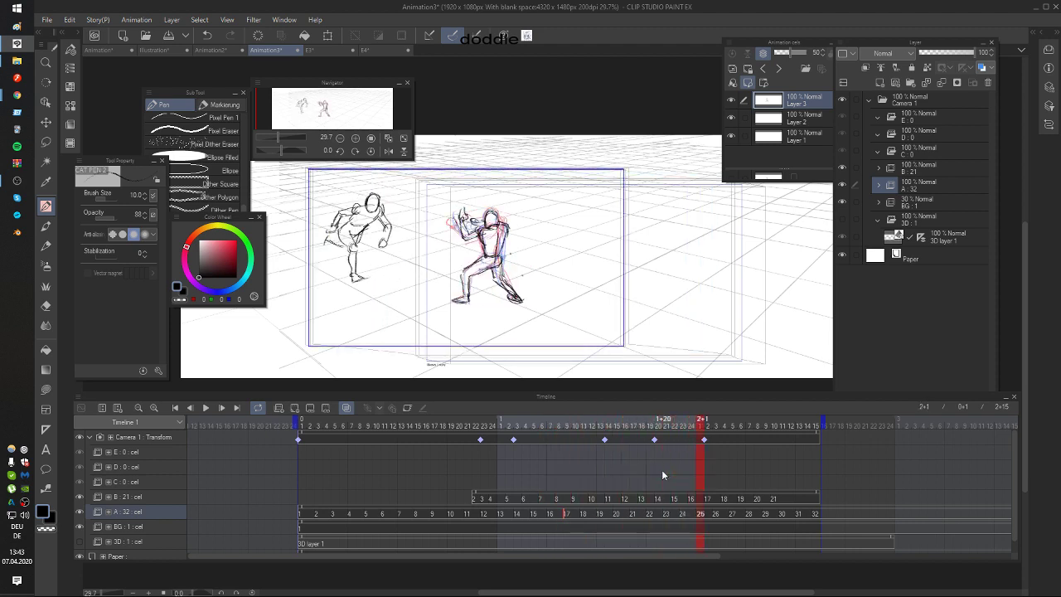
# Step: Flip back and forth through the frames of cels 22 to 25 to examine the landing into the stance
pyautogui.press('Right')
pyautogui.press('Left')
pyautogui.press('Left')
pyautogui.press('Left')
pyautogui.press('Left')
pyautogui.press('Left')
pyautogui.press('Left')
pyautogui.press('Left')
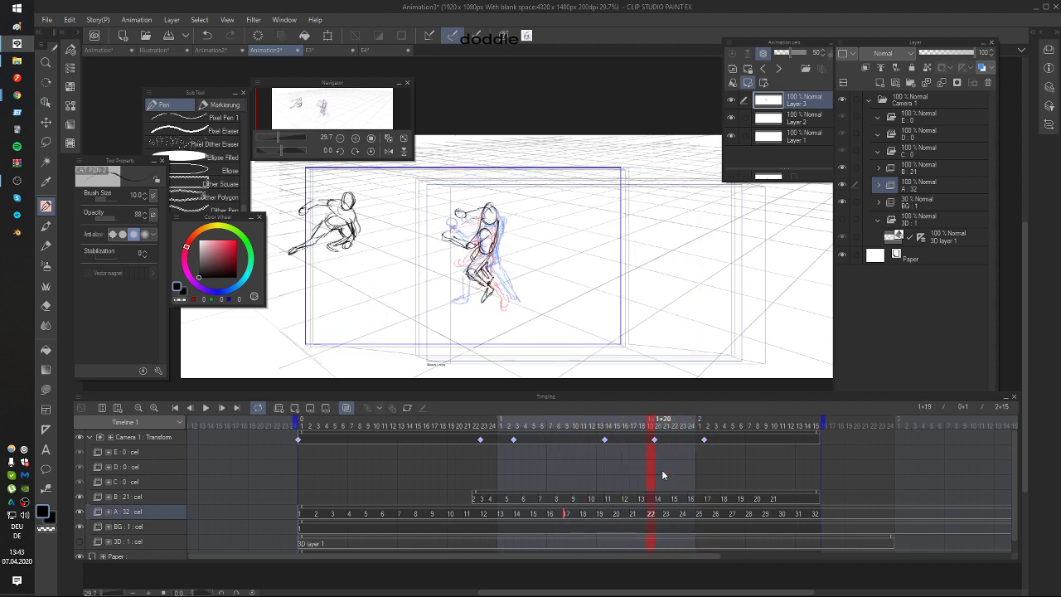
pyautogui.press('Right')
pyautogui.press('Right')
pyautogui.press('Right')
pyautogui.press('Right')
pyautogui.press('Right')
pyautogui.press('Right')
pyautogui.press('Right')
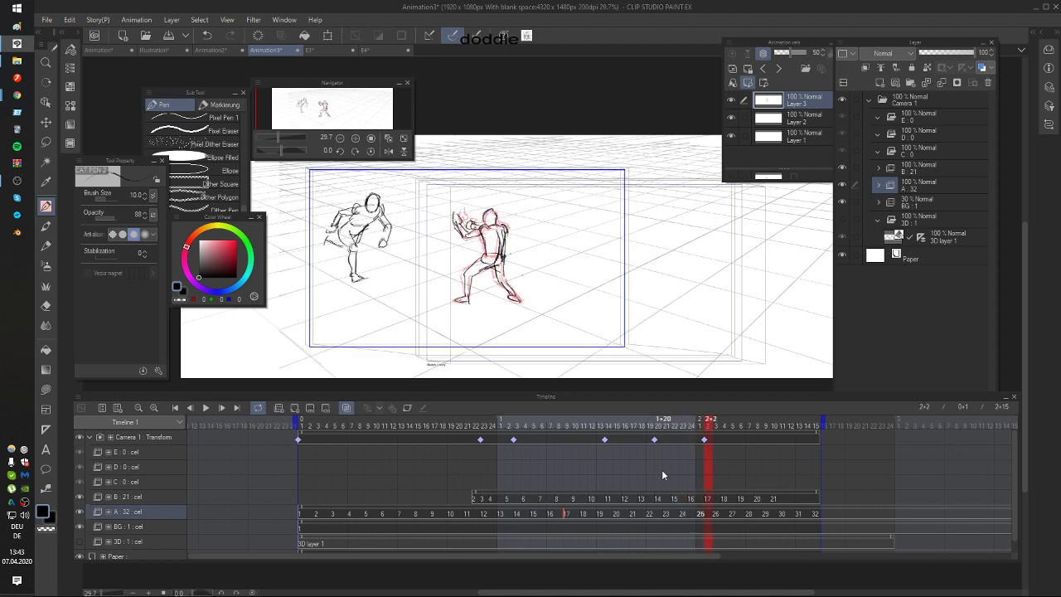
pyautogui.press('Left')
pyautogui.press('Left')
pyautogui.press('Left')
pyautogui.press('Right')
pyautogui.press('Right')
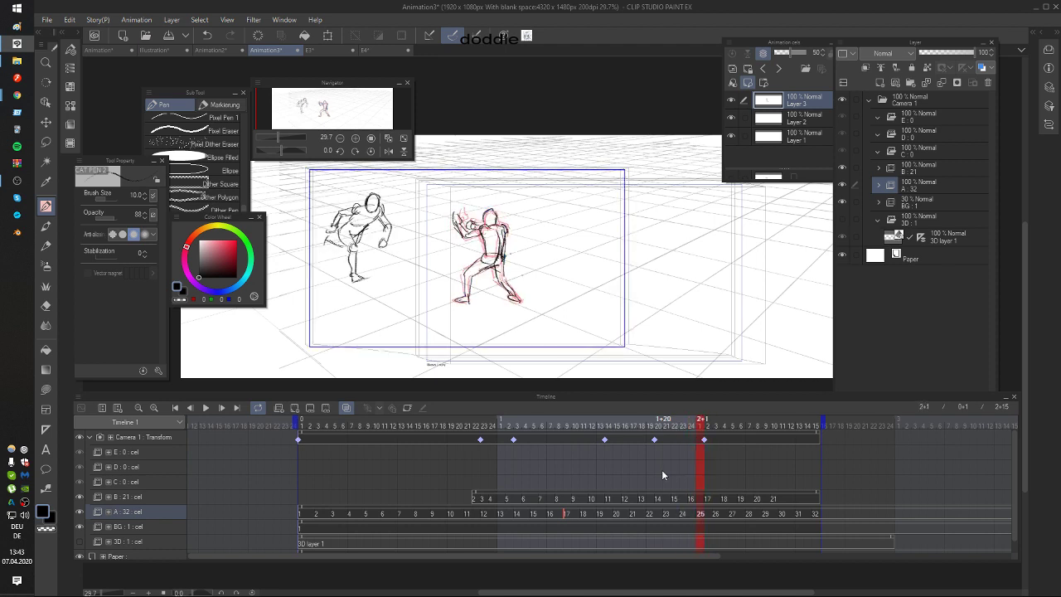
# Step: Step back from cel 25 past cel 21 on track A to examine the figure's approach to the landing
pyautogui.press('Left')
pyautogui.press('Left')
pyautogui.press('Left')
pyautogui.press('Left')
pyautogui.press('Left')
pyautogui.press('Left')
pyautogui.press('Left')
pyautogui.press('Left')
pyautogui.press('Left')
pyautogui.press('Left')
pyautogui.press('Left')
pyautogui.press('Left')
pyautogui.press('Left')
pyautogui.press('Left')
pyautogui.press('Left')
pyautogui.press('Left')
pyautogui.press('Left')
pyautogui.press('Left')
pyautogui.press('Left')
pyautogui.press('Left')
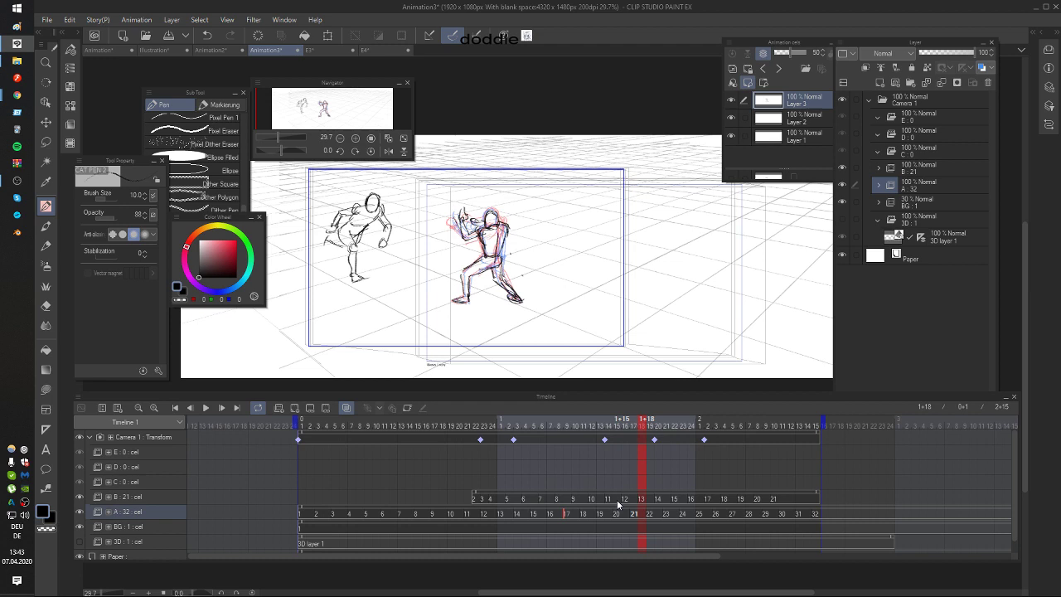
# Step: Review track A's earlier frames down to cel 13 and go to cel 5 on track B
pyautogui.press('Right')
pyautogui.press('Right')
pyautogui.press('Right')
pyautogui.press('Right')
pyautogui.press('Right')
pyautogui.press('Right')
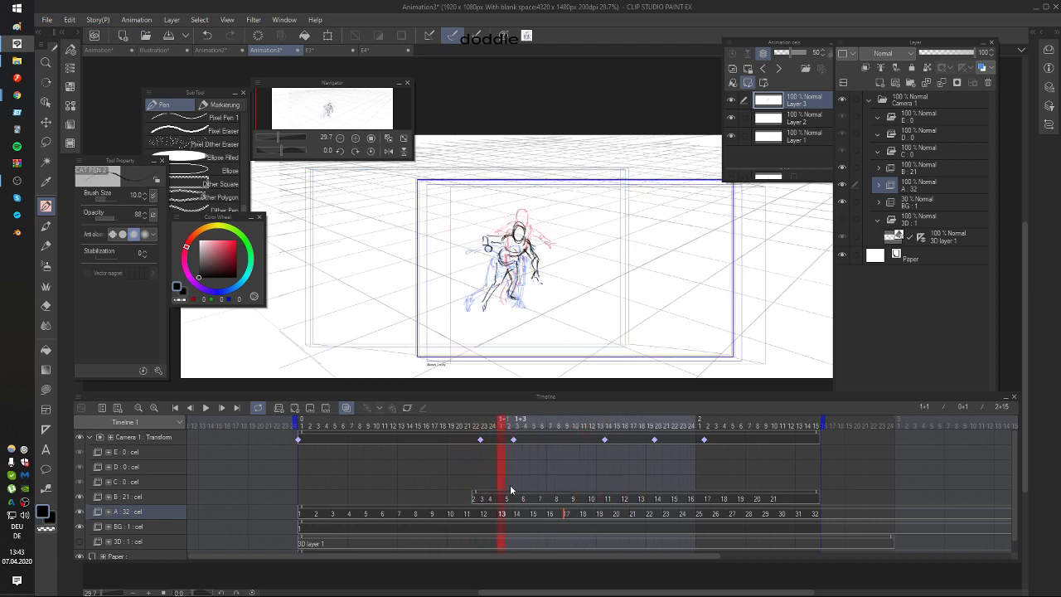
pyautogui.click(533, 500)
pyautogui.press('Left')
pyautogui.press('Left')
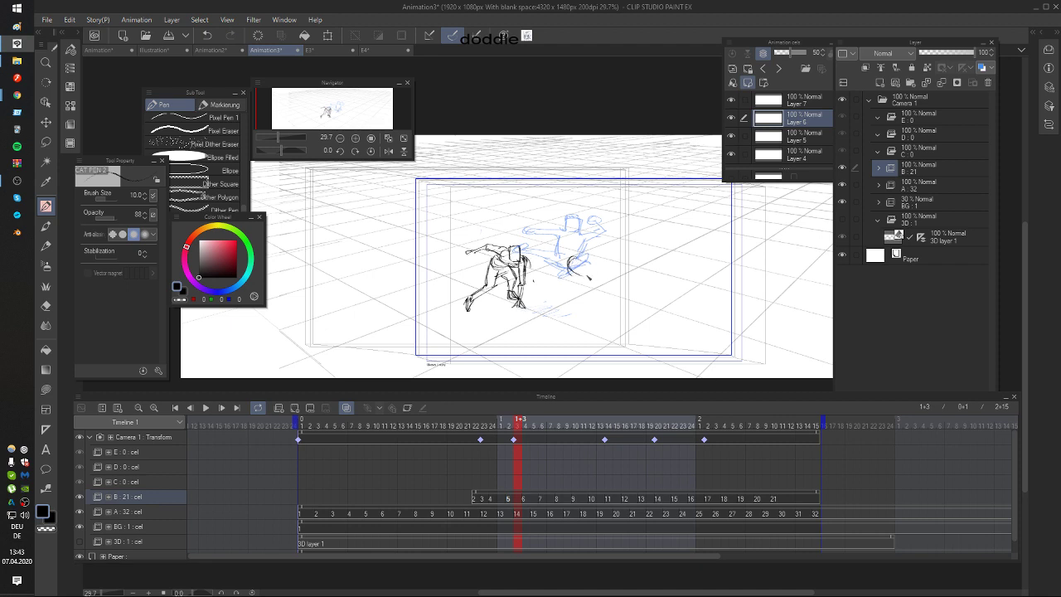
# Step: Sketch the first body curves of the crouched figure on track B's cel 5, flipping against the neighbouring frames to place them
pyautogui.hotkey('ctrl', 'z')
pyautogui.hotkey('ctrl', 'z')
pyautogui.press('Left')
pyautogui.press('Right')
pyautogui.press('Right')
pyautogui.press('Right')
pyautogui.press('Left')
pyautogui.press('Left')
pyautogui.moveTo(611, 284)
pyautogui.mouseDown()
pyautogui.moveTo(587, 260)
pyautogui.moveTo(623, 287)
pyautogui.mouseUp()
pyautogui.hotkey('ctrl', 'Left')
pyautogui.moveTo(619, 249)
pyautogui.mouseDown()
pyautogui.moveTo(601, 274)
pyautogui.moveTo(622, 288)
pyautogui.moveTo(612, 259)
pyautogui.moveTo(623, 280)
pyautogui.mouseUp()
pyautogui.hotkey('ctrl', 'z')
pyautogui.hotkey('ctrl', 'z')
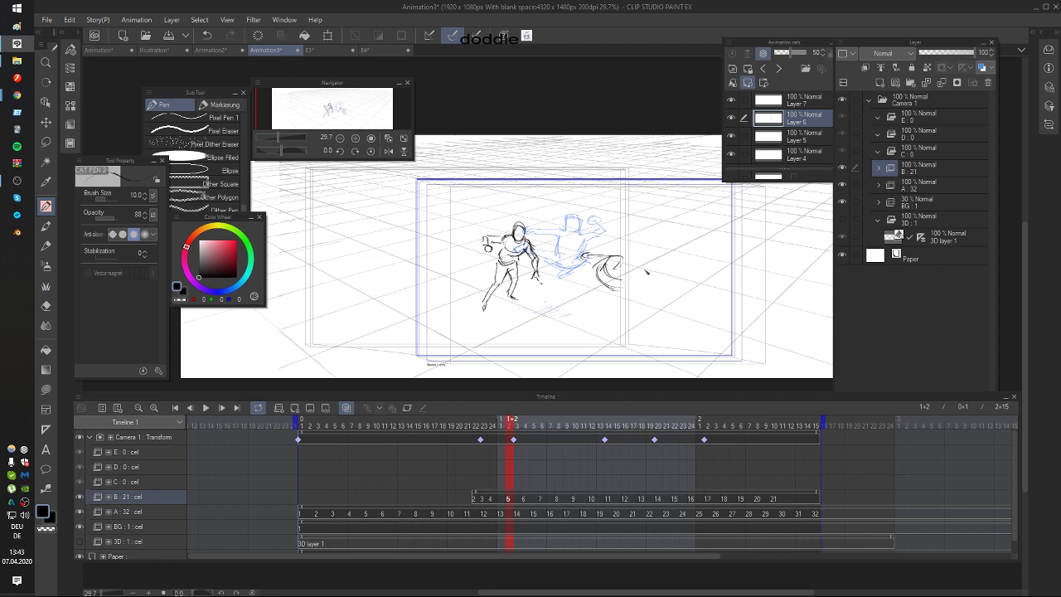
# Step: Close the torso outline and add the shoulder line on cel 5, flipping between frames to check the position
pyautogui.press('Right')
pyautogui.press('Right')
pyautogui.press('Left')
pyautogui.press('Left')
pyautogui.moveTo(639, 260); pyautogui.dragTo(623, 288)
pyautogui.press('Right')
pyautogui.press('Left')
pyautogui.press('Left')
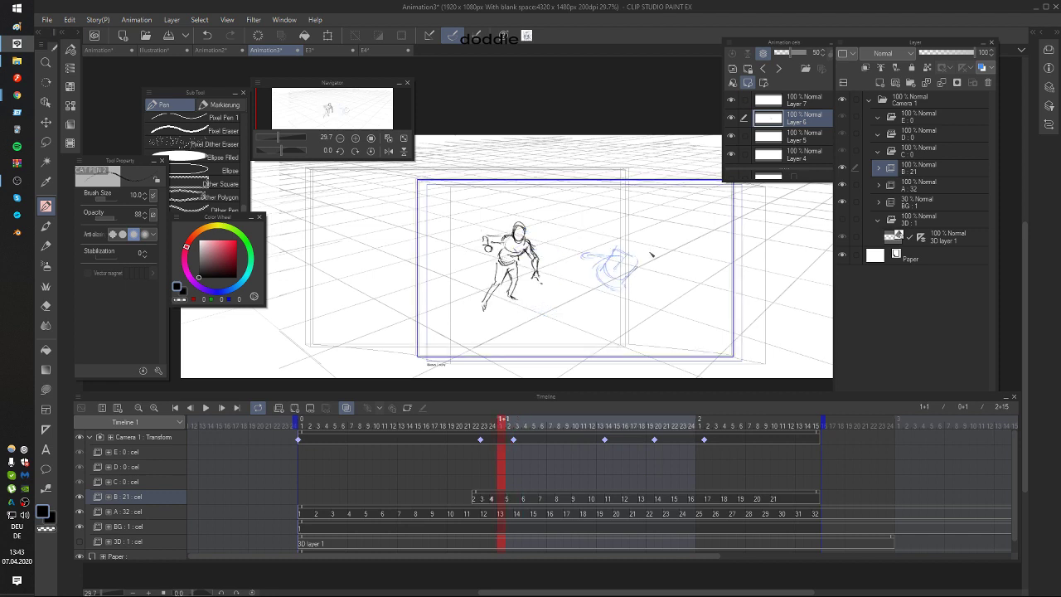
pyautogui.press('Right')
pyautogui.press('Right')
pyautogui.press('Right')
pyautogui.press('Left')
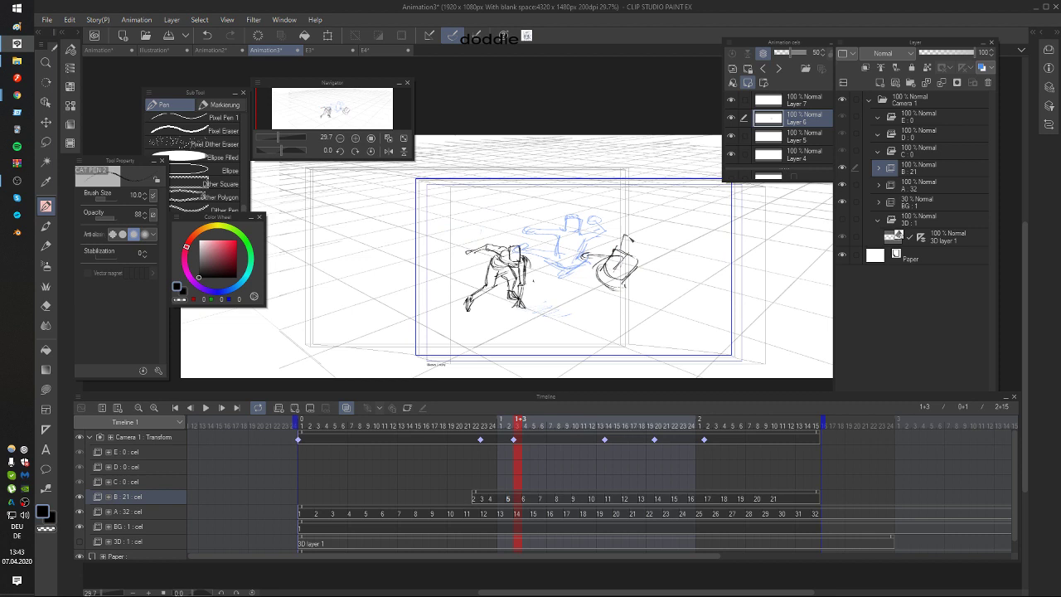
pyautogui.press('Right')
pyautogui.press('Left')
# Step: Try another stroke along the torso's upper edge on cel 5 and undo the recent strokes
pyautogui.moveTo(618, 243)
pyautogui.mouseDown()
pyautogui.moveTo(593, 232)
pyautogui.moveTo(611, 249)
pyautogui.mouseUp()
pyautogui.press('Right')
pyautogui.press('Left')
pyautogui.hotkey('ctrl', 'z')
pyautogui.hotkey('ctrl', 'z')
pyautogui.hotkey('ctrl', 'z')
pyautogui.hotkey('ctrl', 'z')
pyautogui.hotkey('ctrl', 'z')
pyautogui.hotkey('ctrl', 'z')
# Step: Try a short stroke at the torso's rear side on cel 5, comparing the drawing with and without it
pyautogui.press('Left')
pyautogui.press('Left')
pyautogui.press('Right')
pyautogui.press('Right')
pyautogui.press('Right')
pyautogui.press('Left')
pyautogui.moveTo(634, 256); pyautogui.dragTo(638, 263)
pyautogui.hotkey('ctrl', 'z')
pyautogui.hotkey('ctrl', 'y')
pyautogui.hotkey('ctrl', 'z')
pyautogui.hotkey('ctrl', 'y')
pyautogui.hotkey('ctrl', 'z')
pyautogui.hotkey('ctrl', 'z')
# Step: Draw the head, arms and bent legs of track B's leaping figure on cel 5
pyautogui.moveTo(636, 252); pyautogui.dragTo(652, 260)
pyautogui.moveTo(652, 259)
pyautogui.mouseDown()
pyautogui.moveTo(612, 265)
pyautogui.moveTo(635, 291)
pyautogui.moveTo(627, 305)
pyautogui.mouseUp()
pyautogui.press('Right')
pyautogui.press('Left')
pyautogui.hotkey('ctrl', 'z')
pyautogui.hotkey('ctrl', 'z')
pyautogui.hotkey('ctrl', 'y')
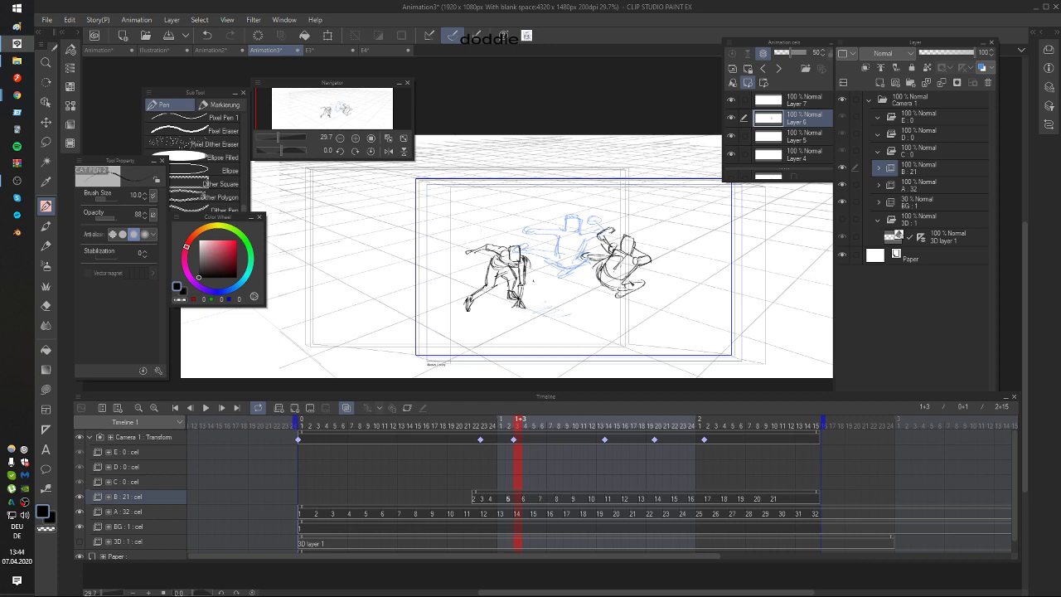
pyautogui.hotkey('ctrl', 'y')
pyautogui.press('Left')
pyautogui.press('Right')
pyautogui.moveTo(641, 262); pyautogui.dragTo(620, 286)
# Step: Hatch a small ground shadow below the leaping figure on cel 5, flipping to the previous frame to check it
pyautogui.press('Left')
pyautogui.press('Left')
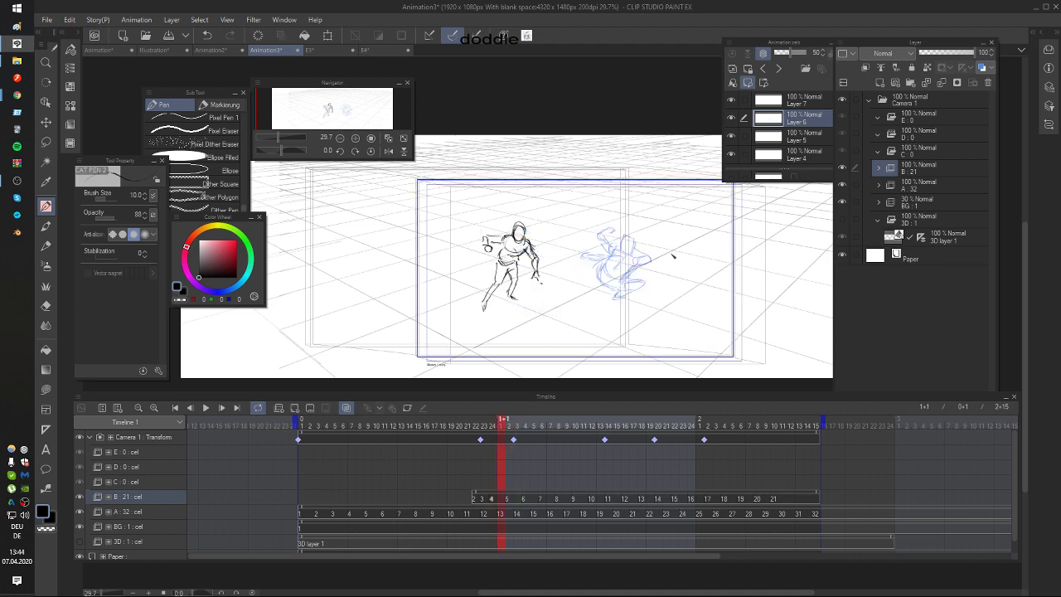
pyautogui.press('Right')
pyautogui.moveTo(585, 328); pyautogui.dragTo(617, 340)
pyautogui.press('Left')
pyautogui.press('Right')
pyautogui.press('Right')
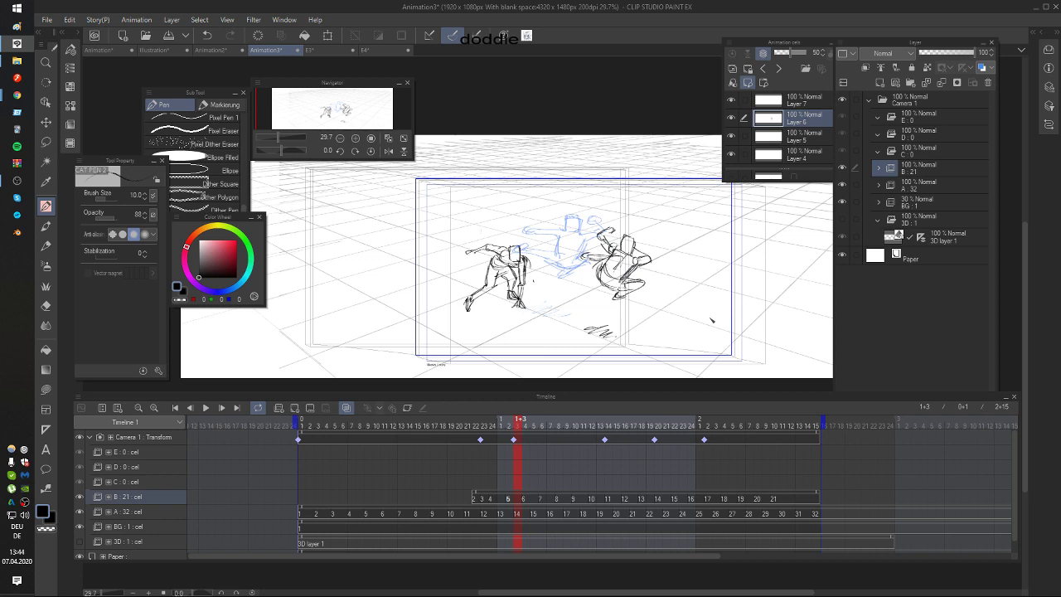
# Step: Move cel 5's drawing slightly to the right and down to widen the spacing from cel 6
pyautogui.press('Right')
pyautogui.press('Left')
pyautogui.press('k')
pyautogui.moveTo(694, 334); pyautogui.dragTo(721, 344)
# Step: Step forward through track B to cel 7 and back to cel 4 to examine the leap's spacing
pyautogui.press('Right')
pyautogui.press('Right')
pyautogui.press('Right')
pyautogui.press('Right')
pyautogui.press('Left')
pyautogui.press('Left')
pyautogui.press('Left')
pyautogui.press('Left')
pyautogui.press('Left')
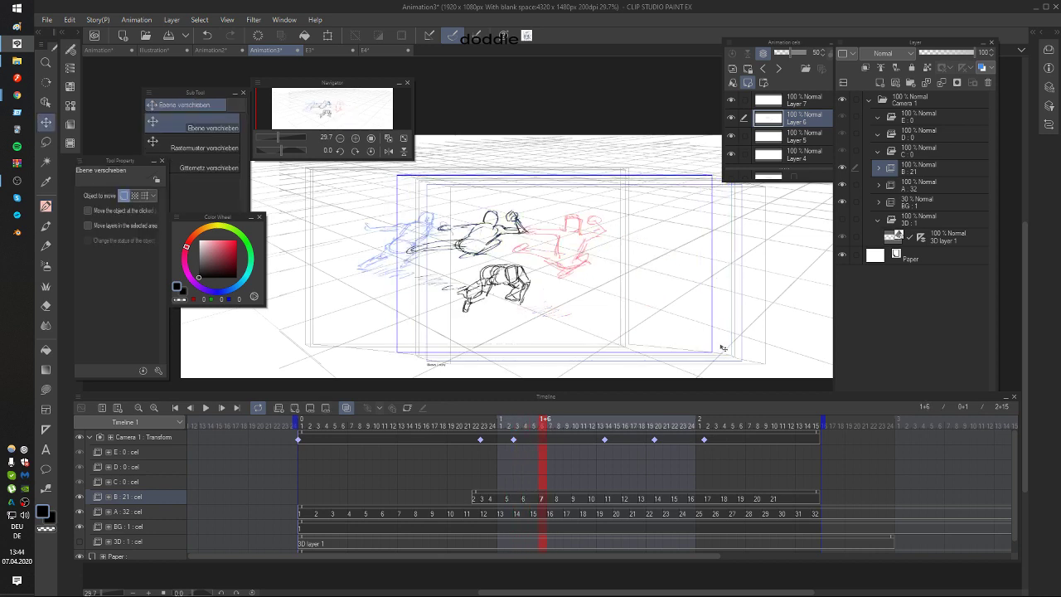
pyautogui.press('Left')
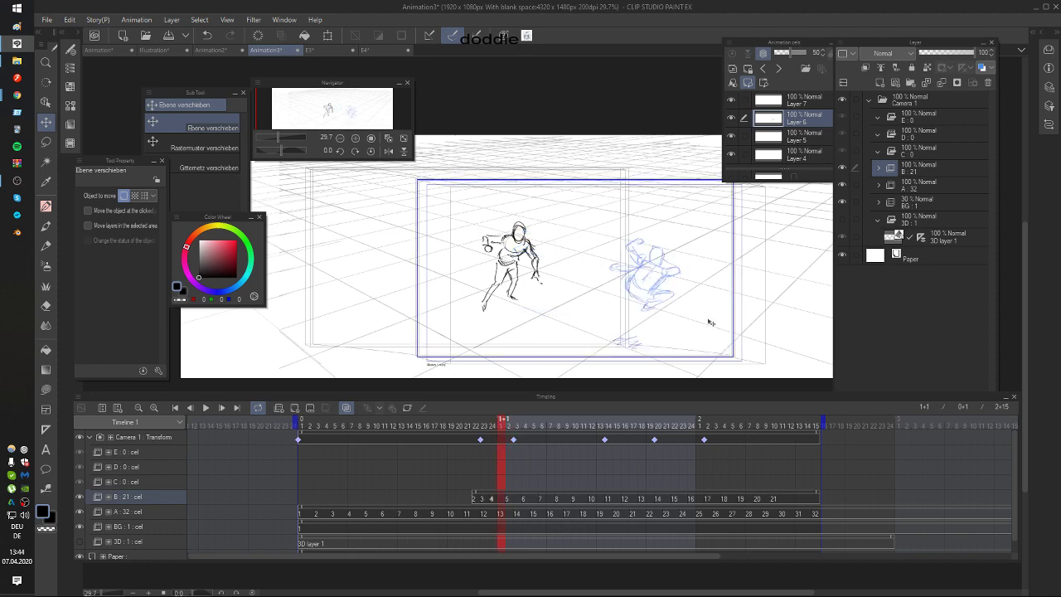
# Step: Try a first body curve with the pen on track B's cel 4, flipping through the following frames for comparison
pyautogui.press('p')
pyautogui.moveTo(702, 311)
pyautogui.mouseDown()
pyautogui.moveTo(685, 294)
pyautogui.moveTo(652, 301)
pyautogui.moveTo(664, 303)
pyautogui.mouseUp()
pyautogui.press('Right')
pyautogui.press('Right')
pyautogui.press('Right')
pyautogui.press('Left')
pyautogui.press('Left')
pyautogui.press('Left')
pyautogui.hotkey('ctrl', 'z')
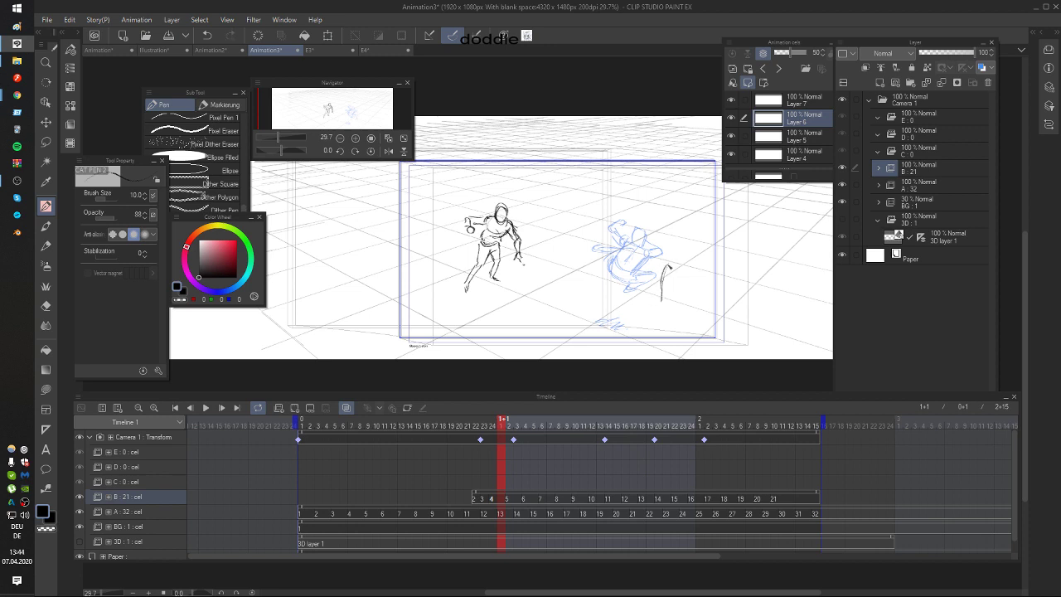
pyautogui.hotkey('ctrl', 'z')
# Step: Draw the crouching figure's head, shoulders, torso and long extended leg line on track B's cel 4
pyautogui.moveTo(668, 264)
pyautogui.mouseDown()
pyautogui.moveTo(670, 301)
pyautogui.moveTo(688, 254)
pyautogui.moveTo(682, 266)
pyautogui.moveTo(662, 260)
pyautogui.moveTo(706, 275)
pyautogui.moveTo(695, 304)
pyautogui.moveTo(666, 302)
pyautogui.moveTo(700, 299)
pyautogui.moveTo(731, 350)
pyautogui.mouseUp()
pyautogui.hotkey('ctrl', 'z')
pyautogui.hotkey('ctrl', 'z')
pyautogui.hotkey('ctrl', 'z')
pyautogui.press('Left')
pyautogui.hotkey('ctrl', 'z')
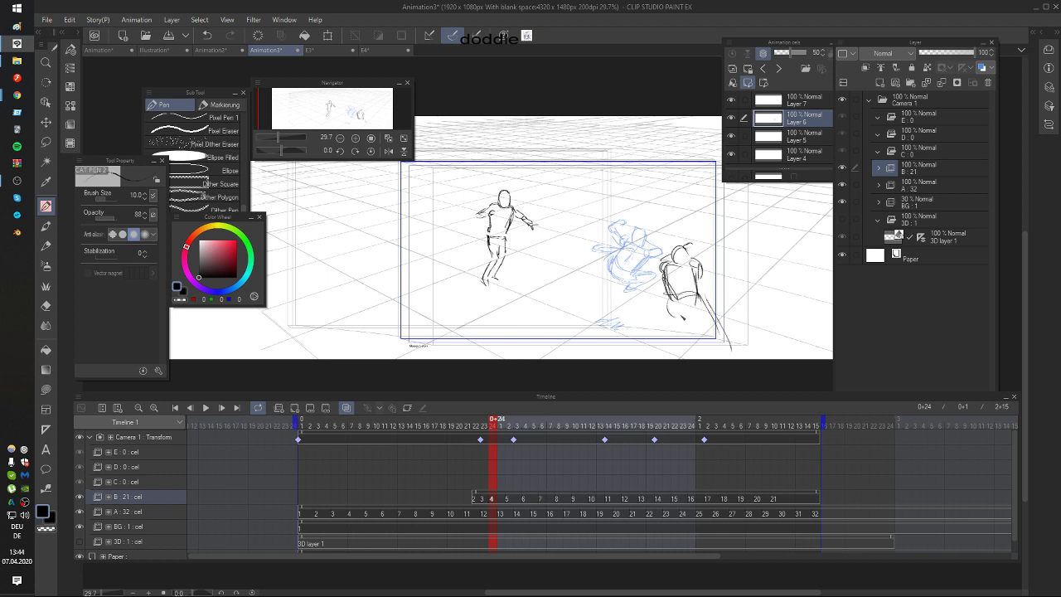
# Step: Add the figure's bent leg and hip lines on cel 4 and hatch the ground shadow beneath it
pyautogui.moveTo(672, 295)
pyautogui.mouseDown()
pyautogui.moveTo(661, 313)
pyautogui.moveTo(723, 336)
pyautogui.mouseUp()
pyautogui.hotkey('ctrl', 'z')
pyautogui.hotkey('ctrl', 'z')
pyautogui.moveTo(709, 298); pyautogui.dragTo(699, 281)
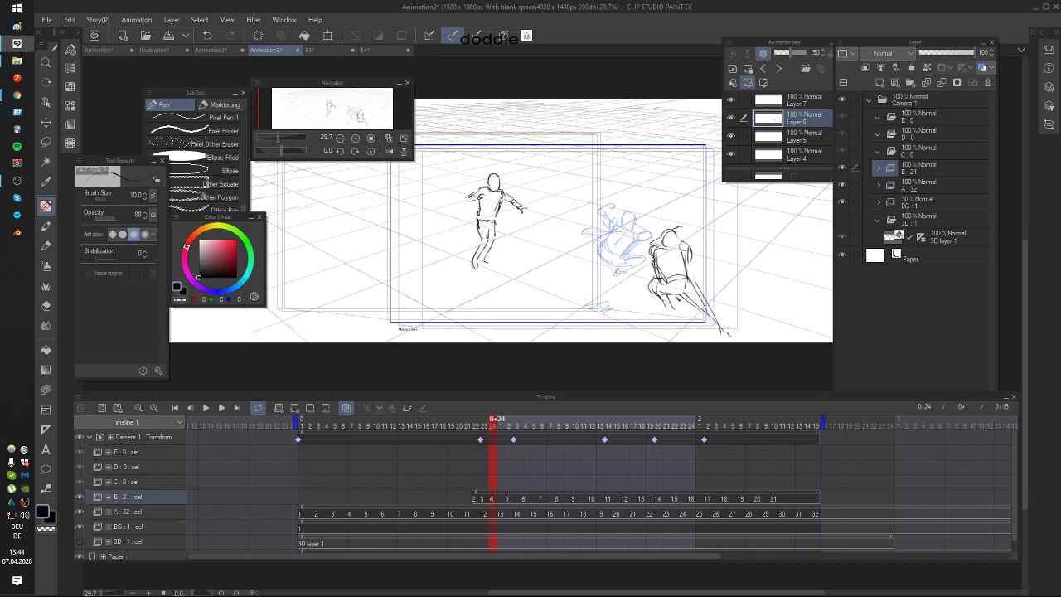
pyautogui.moveTo(655, 321)
pyautogui.mouseDown()
pyautogui.moveTo(631, 330)
pyautogui.moveTo(684, 334)
pyautogui.mouseUp()
# Step: Draw a jagged blurred outline around the onion-skinned figure on track B's cel 3
pyautogui.hotkey('ctrl', 'Left')
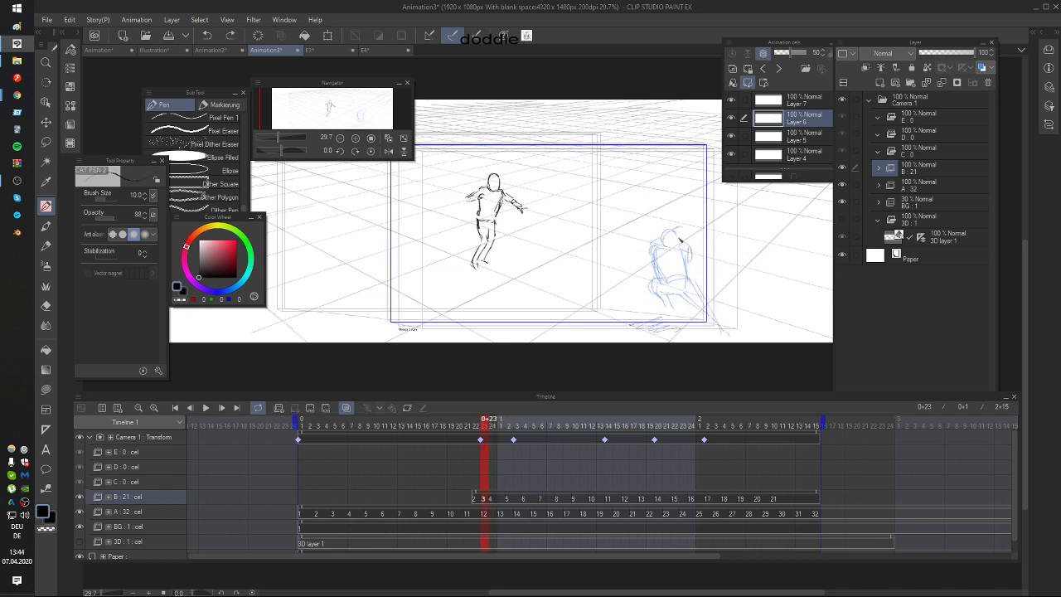
pyautogui.moveTo(666, 231); pyautogui.dragTo(687, 238)
pyautogui.hotkey('ctrl', 'z')
pyautogui.moveTo(675, 234); pyautogui.dragTo(688, 243)
pyautogui.moveTo(668, 294); pyautogui.dragTo(681, 312)
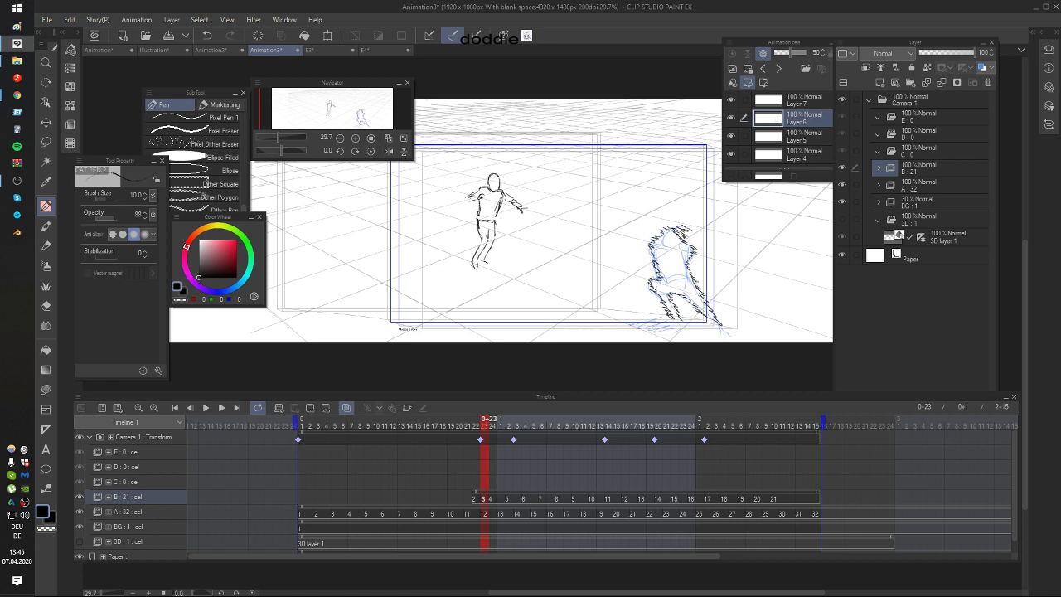
# Step: Move cel 3's jagged outline down and to the right, flipping to cel 5 and back to check the spacing
pyautogui.moveTo(728, 285); pyautogui.dragTo(772, 346)
pyautogui.press('k')
pyautogui.press('.')
pyautogui.press('.')
pyautogui.press('.')
pyautogui.press('.')
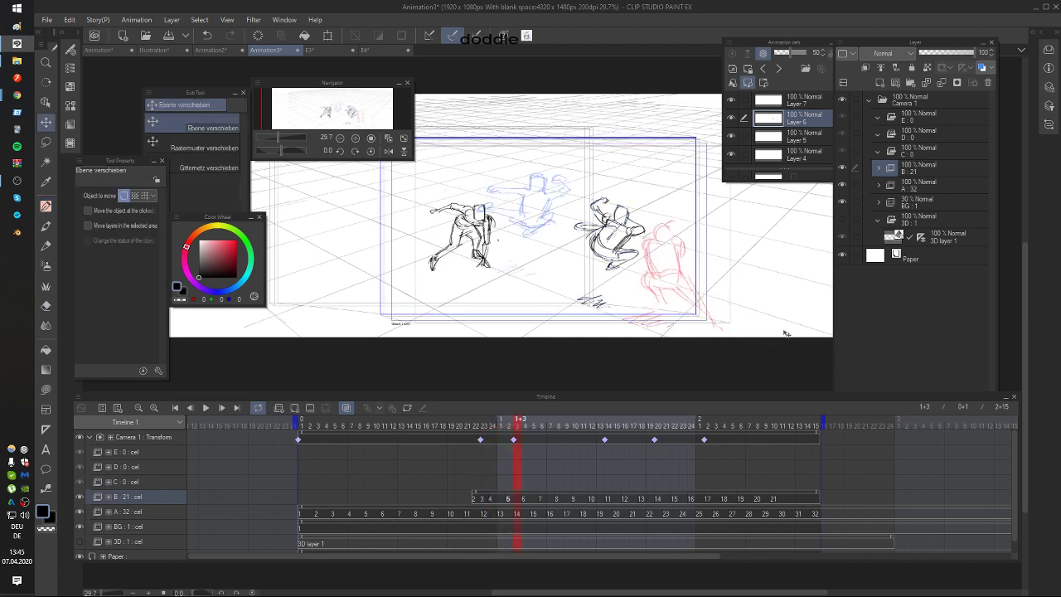
pyautogui.press(',')
pyautogui.press(',')
pyautogui.press(',')
pyautogui.press(',')
pyautogui.press(',')
pyautogui.press(',')
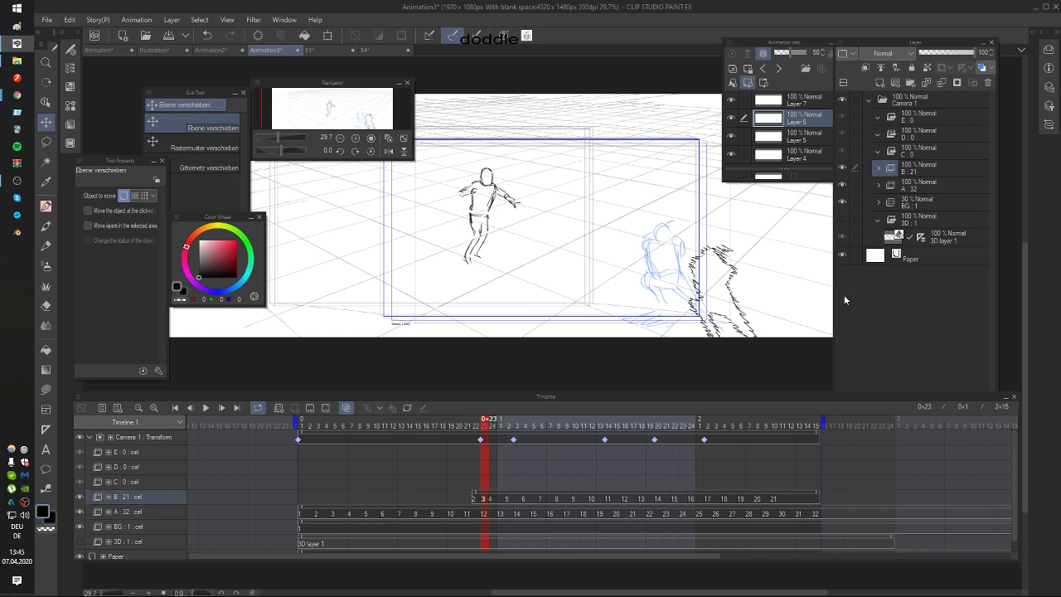
# Step: Play back the animation, then step through track B from cel 13 to cel 17 to examine the run
pyautogui.click(206, 409)
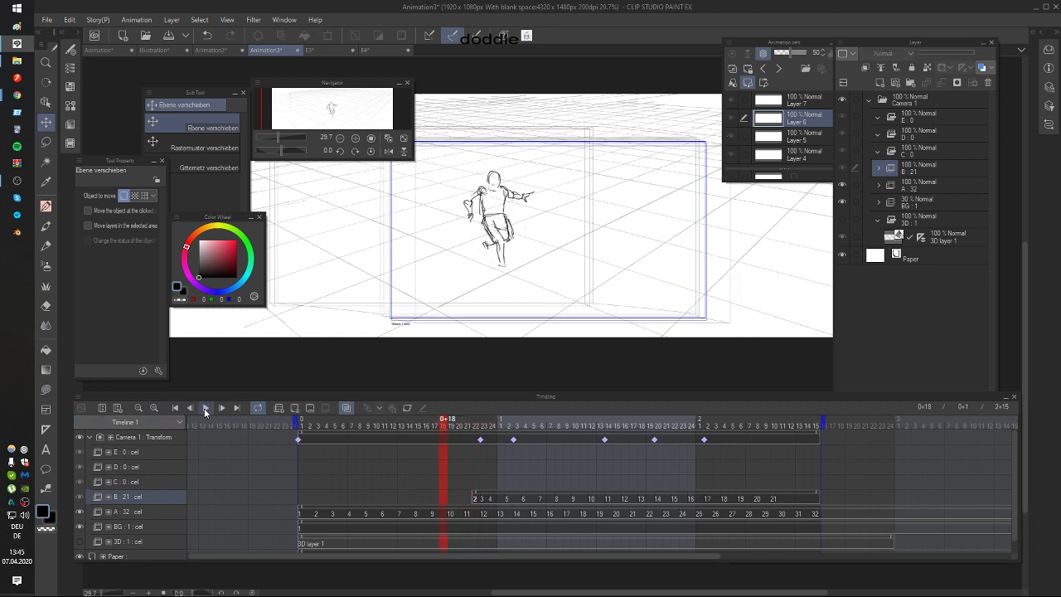
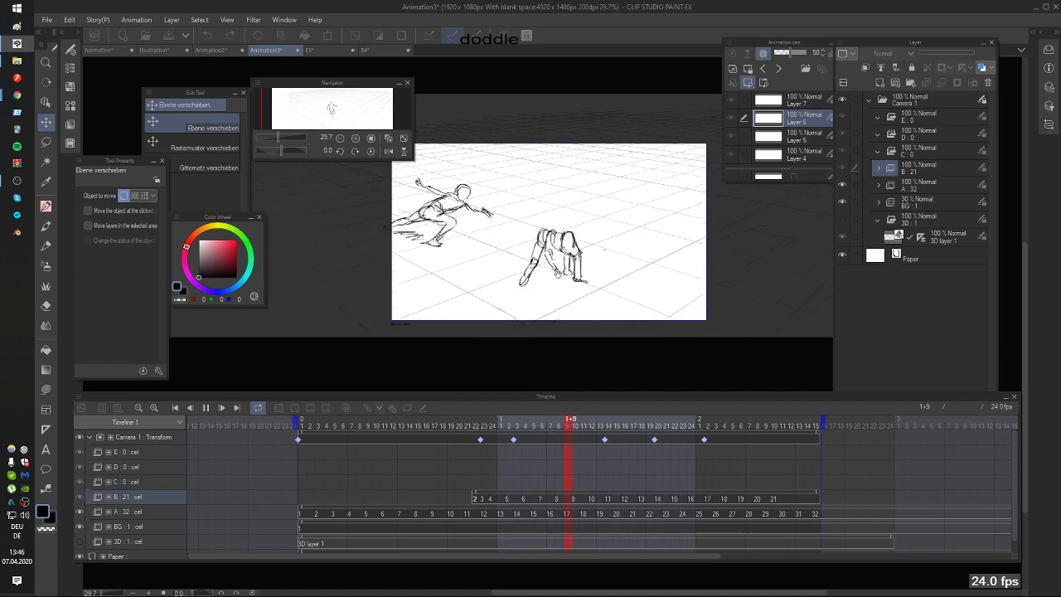
pyautogui.click(640, 504)
pyautogui.press('Right')
pyautogui.press('Right')
pyautogui.press('Right')
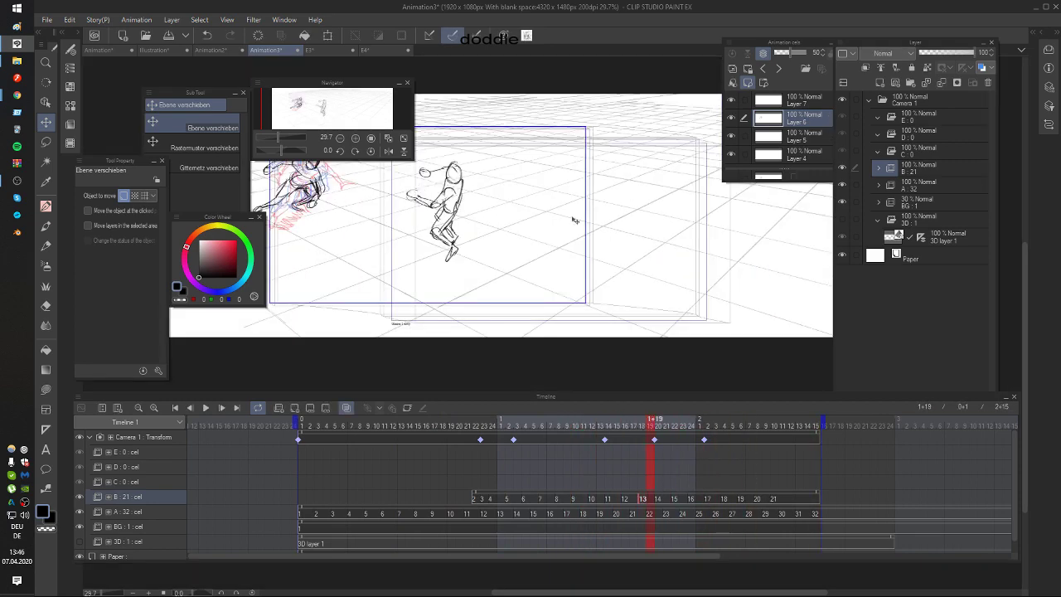
pyautogui.moveTo(452, 256); pyautogui.dragTo(560, 263)
pyautogui.press('Right')
pyautogui.press('Right')
pyautogui.press('Right')
pyautogui.press('Right')
pyautogui.press('Right')
pyautogui.press('Right')
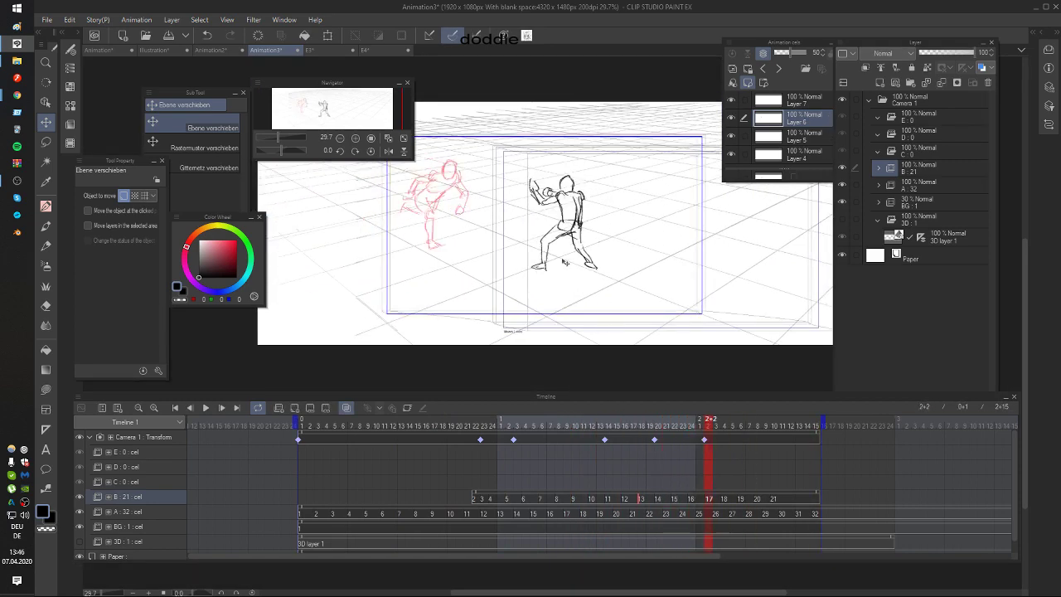
# Step: Draw the supporting foot with the pen on track B's cel 17, flipping against cel 16 to place it
pyautogui.press('p')
pyautogui.press('Left')
pyautogui.press('Left')
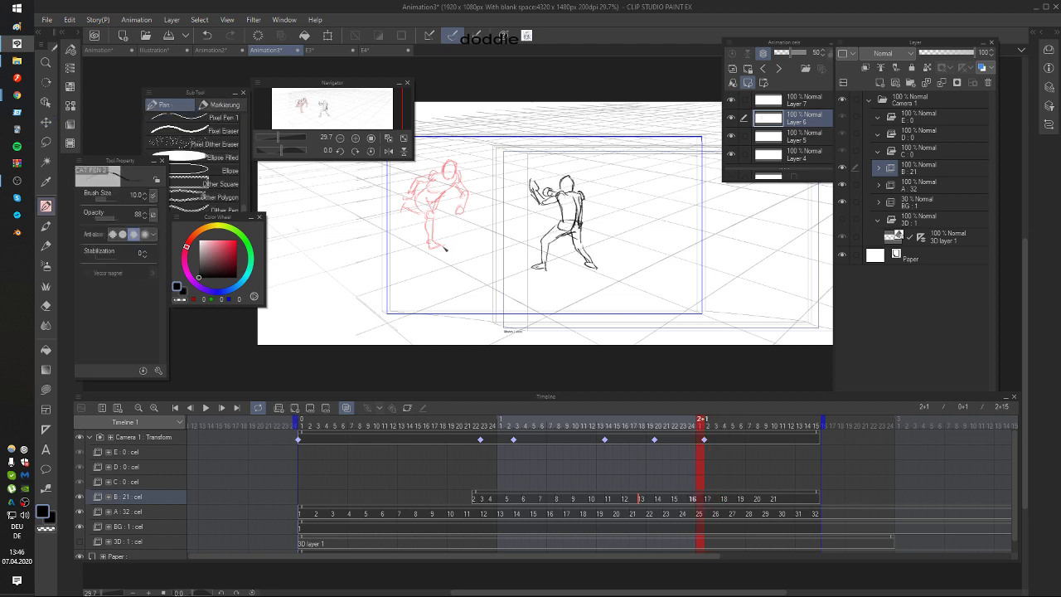
pyautogui.press('Right')
pyautogui.press('Left')
pyautogui.press('Right')
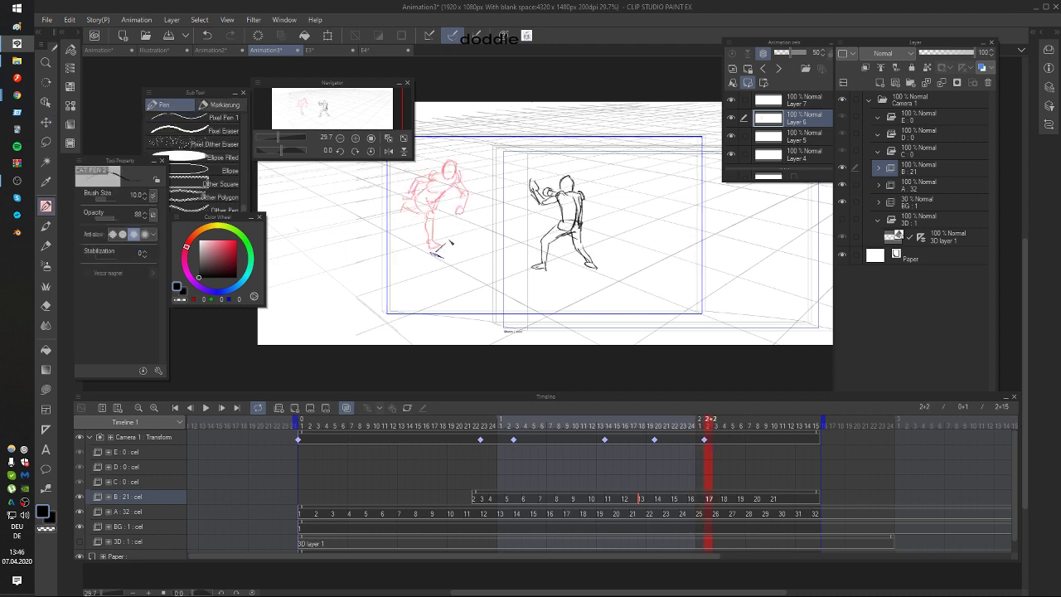
pyautogui.press('Left')
pyautogui.press('Right')
# Step: Draw the supporting leg above the foot on cel 17, flipping repeatedly against cel 16 to check its movement
pyautogui.moveTo(437, 252); pyautogui.dragTo(454, 221)
pyautogui.press('Left')
pyautogui.press('Right')
pyautogui.press('Left')
pyautogui.press('Right')
pyautogui.press('Left')
pyautogui.press('Right')
pyautogui.press('Left')
pyautogui.press('Right')
pyautogui.press('Left')
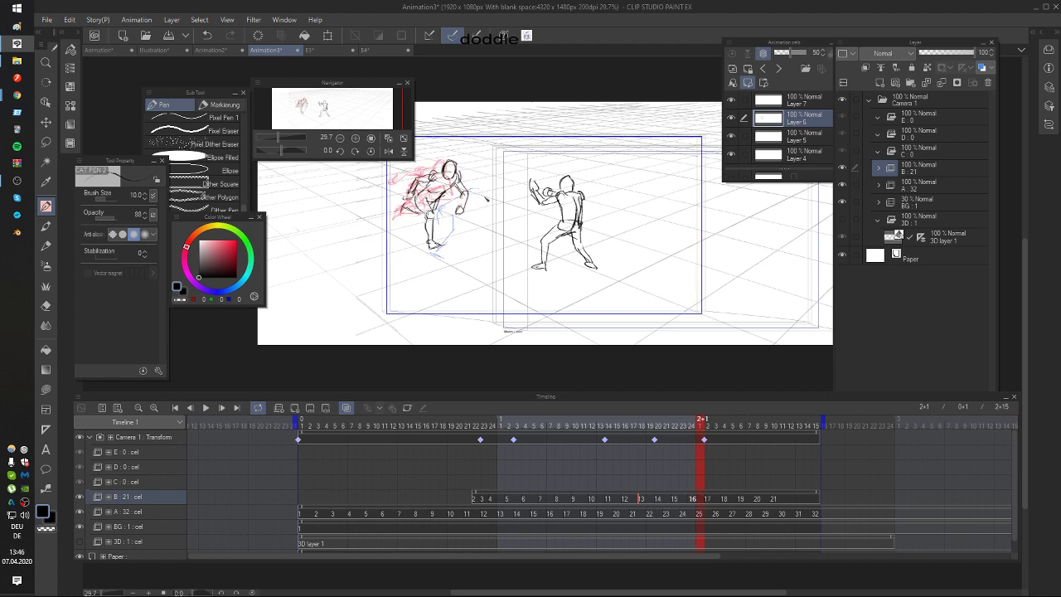
# Step: Redraw the torso line above the supporting leg on track B's cel 17, flipping against cel 16 to check it
pyautogui.press('Left')
pyautogui.press('Right')
pyautogui.press('Right')
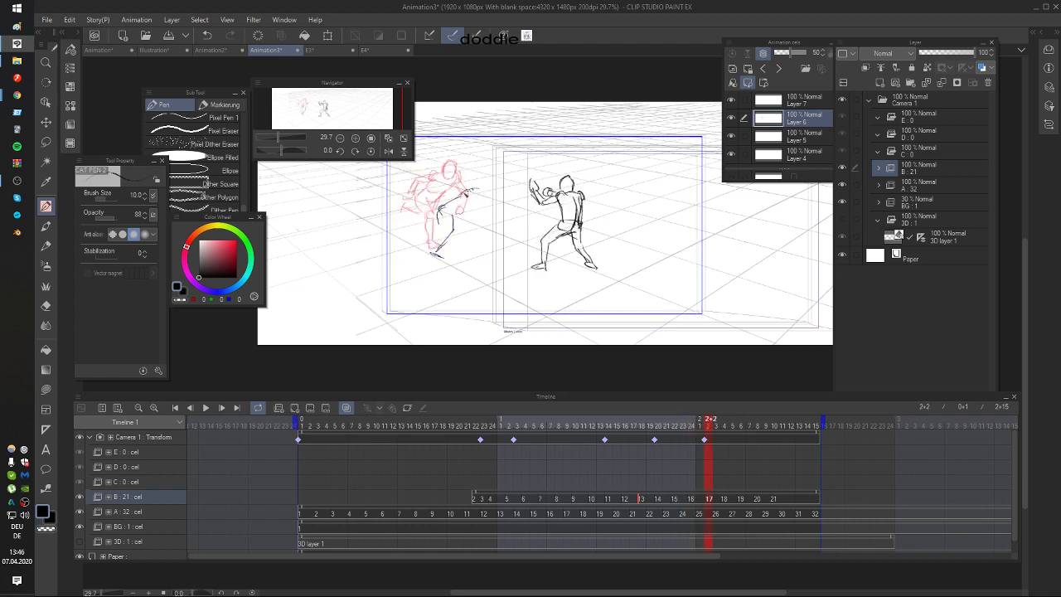
pyautogui.hotkey('ctrl', 'z')
pyautogui.moveTo(454, 195); pyautogui.dragTo(454, 226)
pyautogui.press('Left')
pyautogui.press('Right')
pyautogui.hotkey('ctrl', 'z')
pyautogui.press('Left')
pyautogui.press('Right')
pyautogui.press('Left')
pyautogui.press('Right')
# Step: Sketch the head ahead of the torso on cel 17, flipping against cel 16 to judge its travel
pyautogui.moveTo(479, 185)
pyautogui.mouseDown()
pyautogui.moveTo(491, 181)
pyautogui.moveTo(491, 192)
pyautogui.mouseUp()
pyautogui.press('Left')
pyautogui.press('Right')
pyautogui.press('Right')
pyautogui.press('Left')
pyautogui.press('Left')
pyautogui.press('Right')
pyautogui.press('Left')
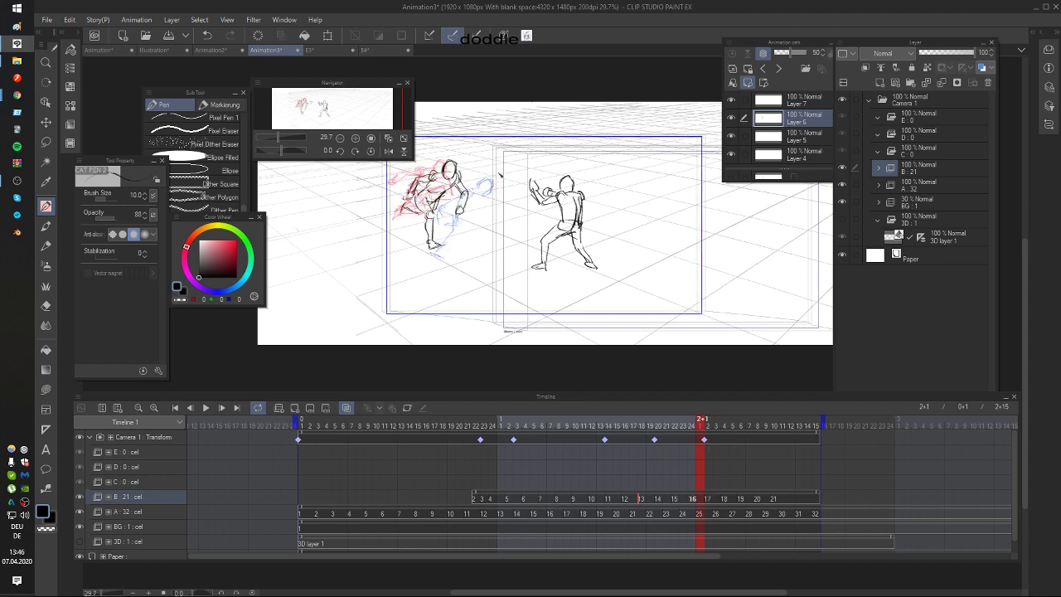
# Step: Draw the neck and shoulder line and rough in the leading hand on cel 17, comparing with cel 16
pyautogui.press('Right')
pyautogui.hotkey('ctrl', 'z')
pyautogui.moveTo(492, 180)
pyautogui.mouseDown()
pyautogui.moveTo(489, 199)
pyautogui.moveTo(467, 199)
pyautogui.mouseUp()
pyautogui.press('Left')
pyautogui.press('Right')
pyautogui.hotkey('ctrl', 'z')
pyautogui.press('Left')
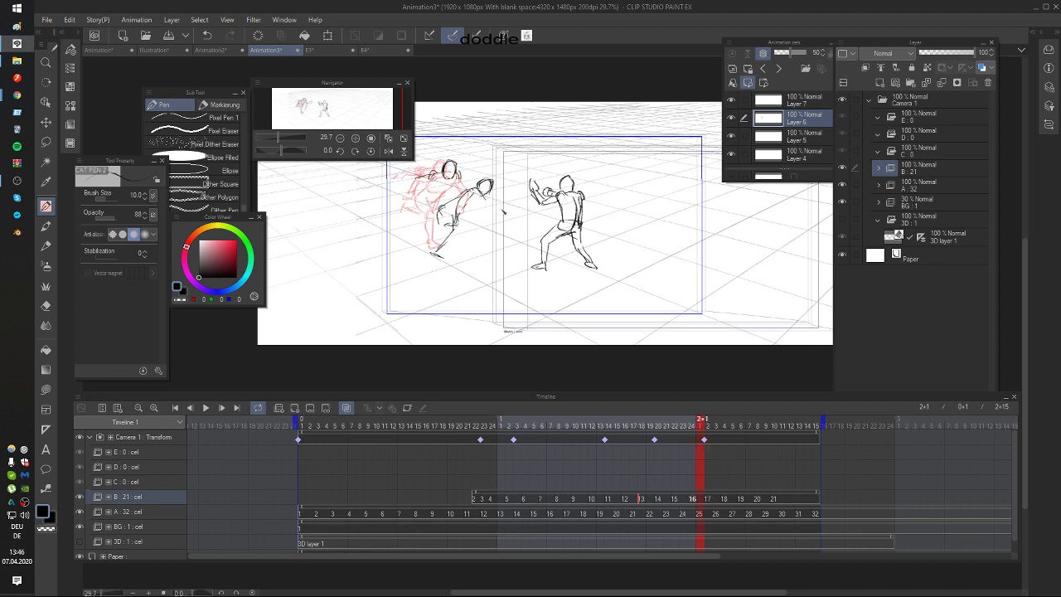
pyautogui.press('Right')
pyautogui.press('Left')
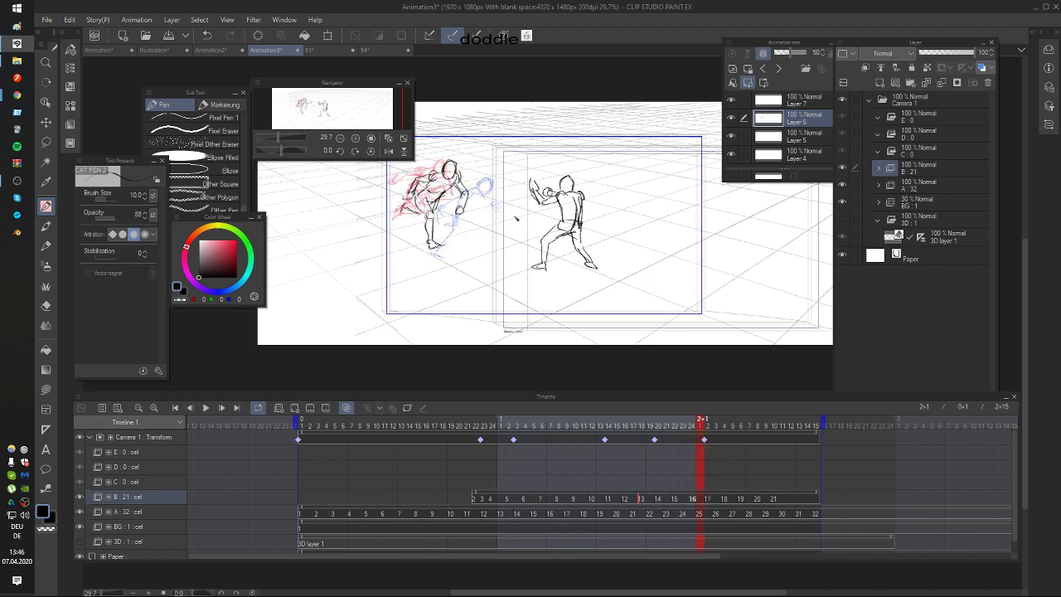
pyautogui.press('Right')
pyautogui.press('Left')
pyautogui.press('Right')
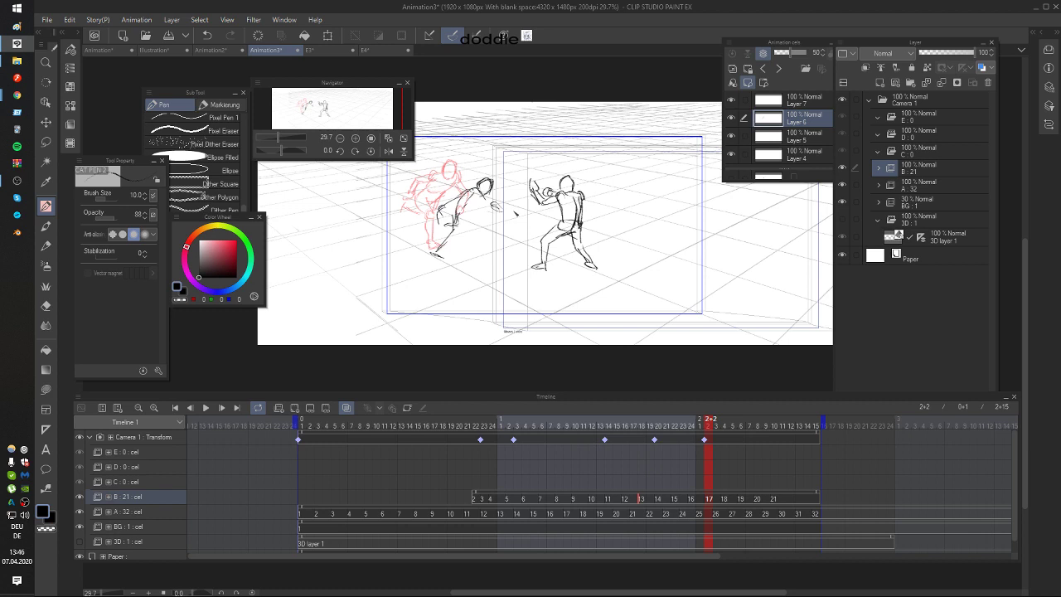
# Step: Try rough guide lines from the supporting foot across the floor on cel 17, and undo them
pyautogui.moveTo(553, 224); pyautogui.dragTo(554, 223)
pyautogui.moveTo(438, 257); pyautogui.dragTo(442, 269)
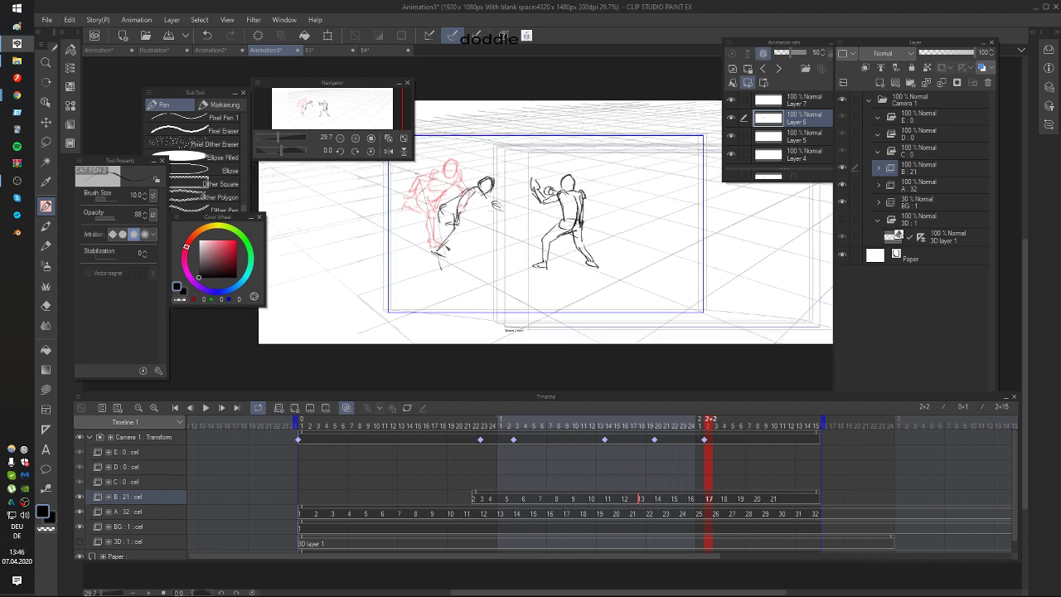
pyautogui.hotkey('ctrl', 'z')
pyautogui.moveTo(428, 164)
pyautogui.mouseDown()
pyautogui.moveTo(445, 270)
pyautogui.moveTo(418, 177)
pyautogui.moveTo(443, 267)
pyautogui.moveTo(463, 288)
pyautogui.mouseUp()
pyautogui.moveTo(450, 240); pyautogui.dragTo(581, 285)
pyautogui.hotkey('ctrl', 'z')
pyautogui.moveTo(454, 265); pyautogui.dragTo(501, 342)
pyautogui.moveTo(475, 279); pyautogui.dragTo(514, 343)
pyautogui.moveTo(443, 251)
pyautogui.mouseDown()
pyautogui.moveTo(483, 279)
pyautogui.moveTo(603, 287)
pyautogui.moveTo(476, 284)
pyautogui.moveTo(641, 314)
pyautogui.mouseUp()
pyautogui.hotkey('ctrl', 'z')
pyautogui.hotkey('ctrl', 'z')
pyautogui.press('Left')
pyautogui.press('Right')
pyautogui.press('Right')
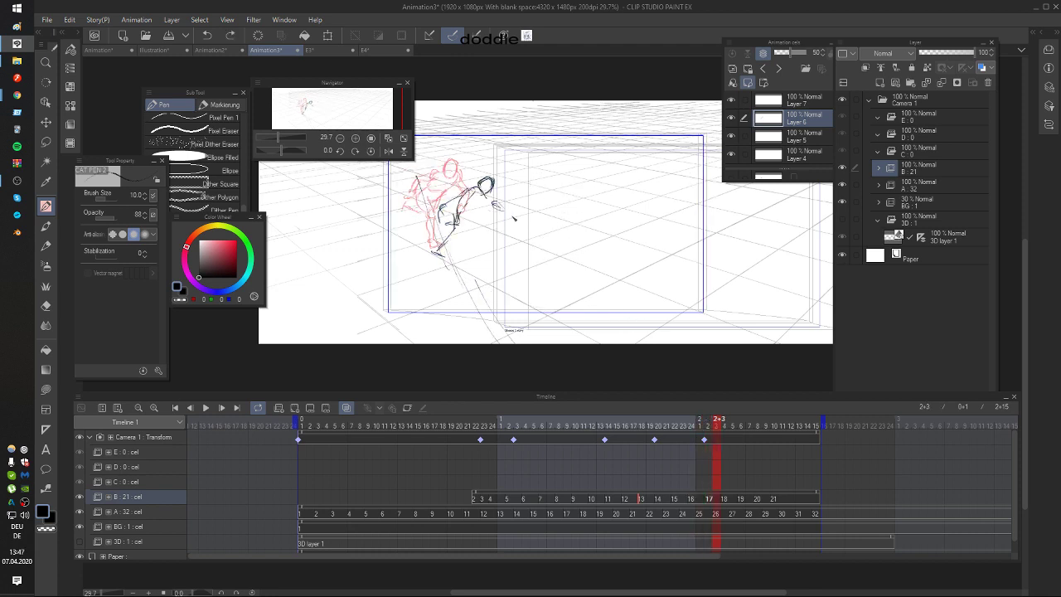
pyautogui.hotkey('ctrl', 'z')
# Step: Compare cels 15 to 17, and redraw the supporting foot slightly lower on cel 17
pyautogui.press('Left')
pyautogui.press('Left')
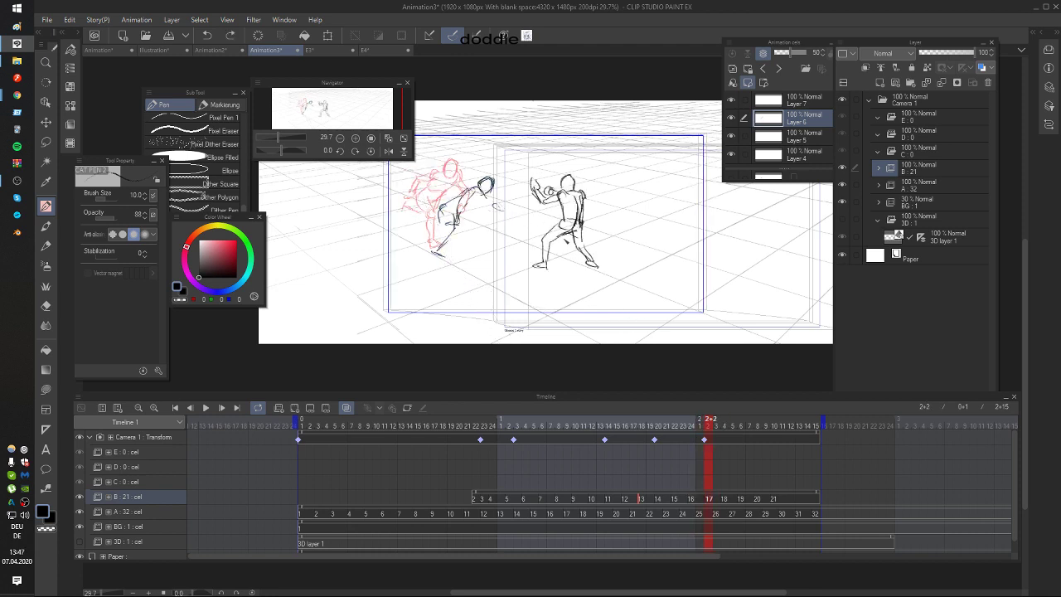
pyautogui.press('Right')
pyautogui.press('Left')
pyautogui.press('Left')
pyautogui.press('Left')
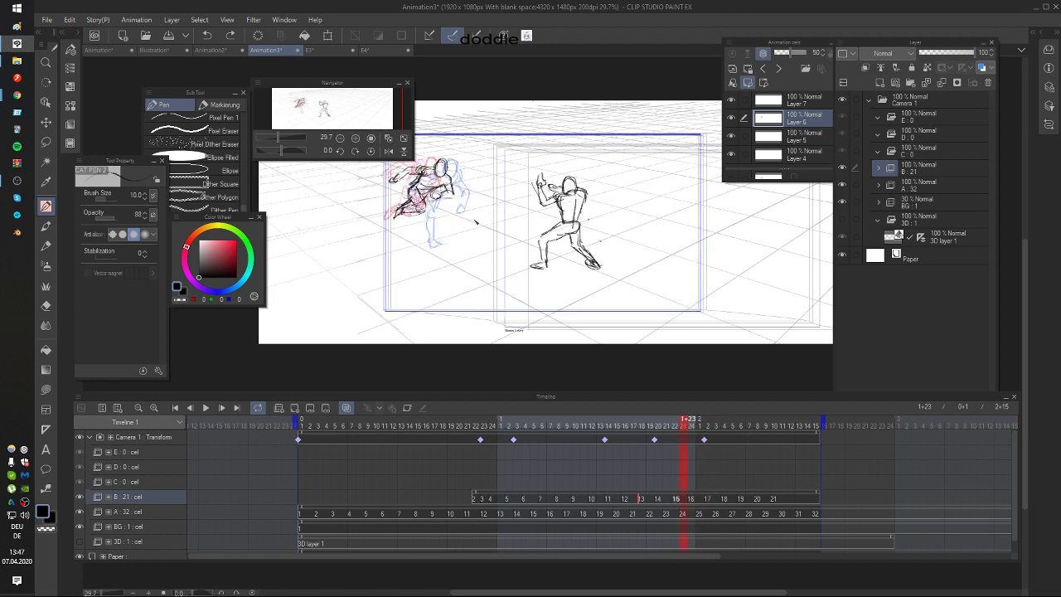
pyautogui.press('Right')
pyautogui.press('Right')
pyautogui.press('Right')
pyautogui.moveTo(442, 210)
pyautogui.mouseDown()
pyautogui.moveTo(445, 240)
pyautogui.moveTo(443, 229)
pyautogui.moveTo(433, 253)
pyautogui.moveTo(444, 267)
pyautogui.mouseUp()
pyautogui.hotkey('ctrl', 'z')
pyautogui.hotkey('ctrl', 'z')
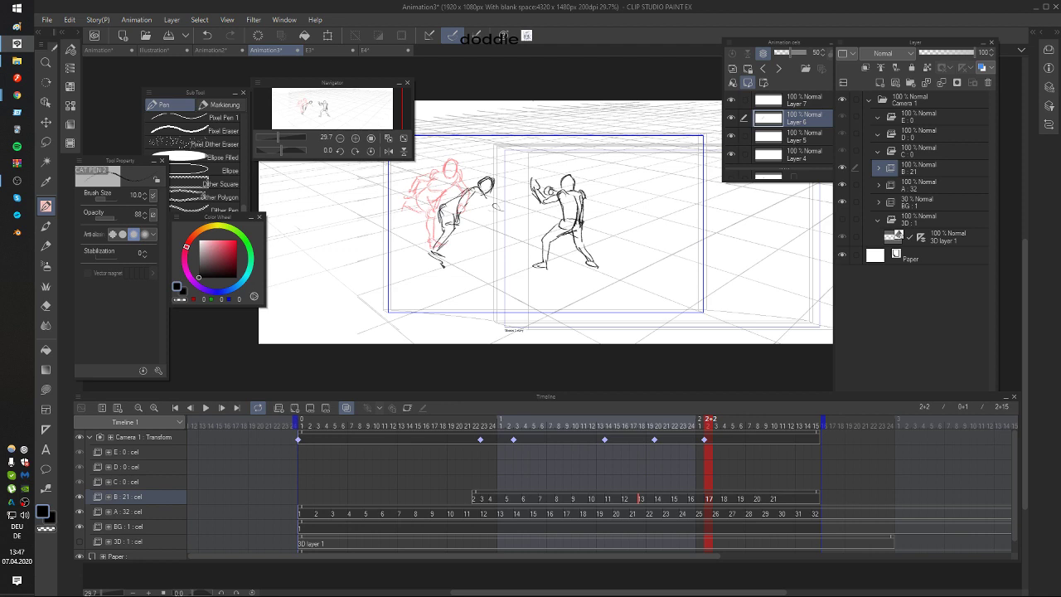
# Step: Draw the front thigh and the reaching hand on cel 17, flipping against cel 16 to check their movement
pyautogui.press('Left')
pyautogui.press('Right')
pyautogui.press('Left')
pyautogui.press('Right')
pyautogui.press('Left')
pyautogui.press('Right')
pyautogui.moveTo(458, 226)
pyautogui.mouseDown()
pyautogui.moveTo(475, 212)
pyautogui.moveTo(510, 212)
pyautogui.mouseUp()
pyautogui.press('Left')
pyautogui.press('Right')
pyautogui.press('Left')
pyautogui.press('Right')
pyautogui.press('Left')
pyautogui.press('Right')
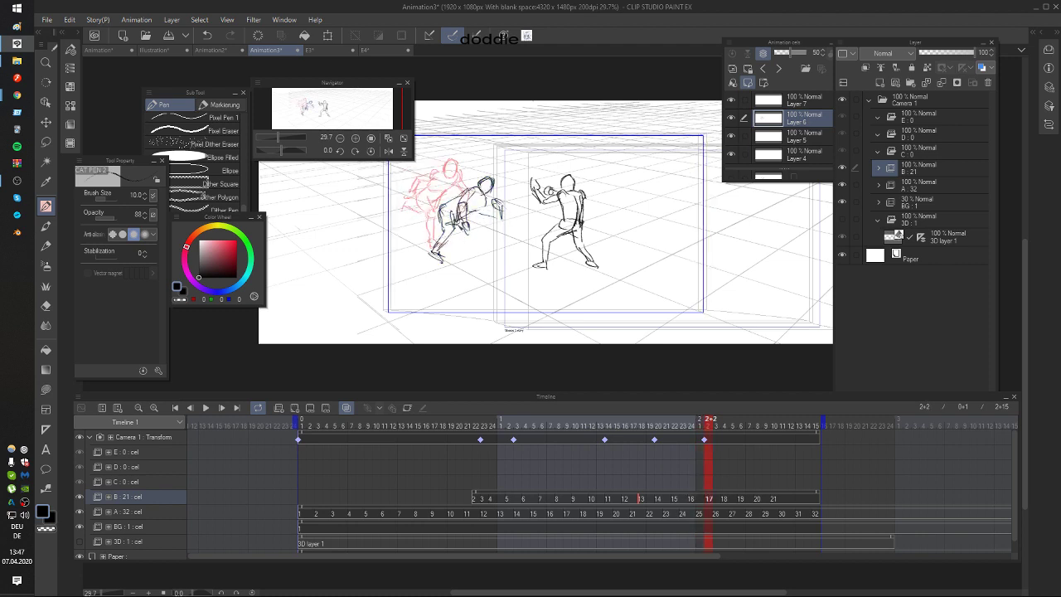
# Step: Add the raised front leg's lower part on cel 17, and erase and redraw the head
pyautogui.hotkey('ctrl', 'z')
pyautogui.moveTo(461, 213); pyautogui.dragTo(470, 235)
pyautogui.moveTo(452, 239)
pyautogui.mouseDown()
pyautogui.moveTo(474, 234)
pyautogui.moveTo(444, 231)
pyautogui.mouseUp()
pyautogui.press('Left')
pyautogui.press('Right')
pyautogui.hotkey('ctrl', 'z')
pyautogui.press('Left')
pyautogui.press('Right')
pyautogui.press('e')
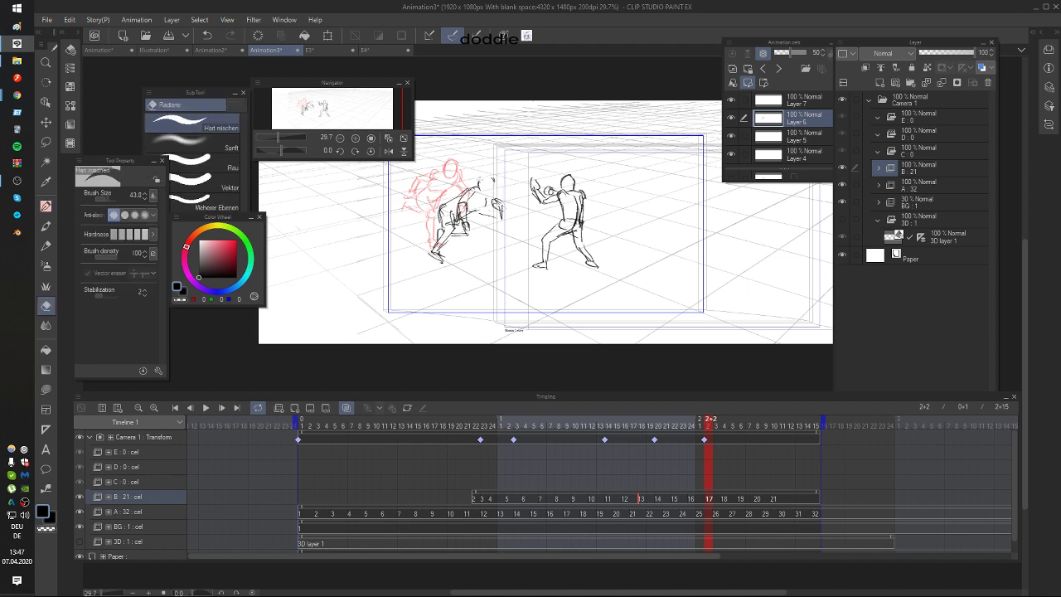
pyautogui.press('p')
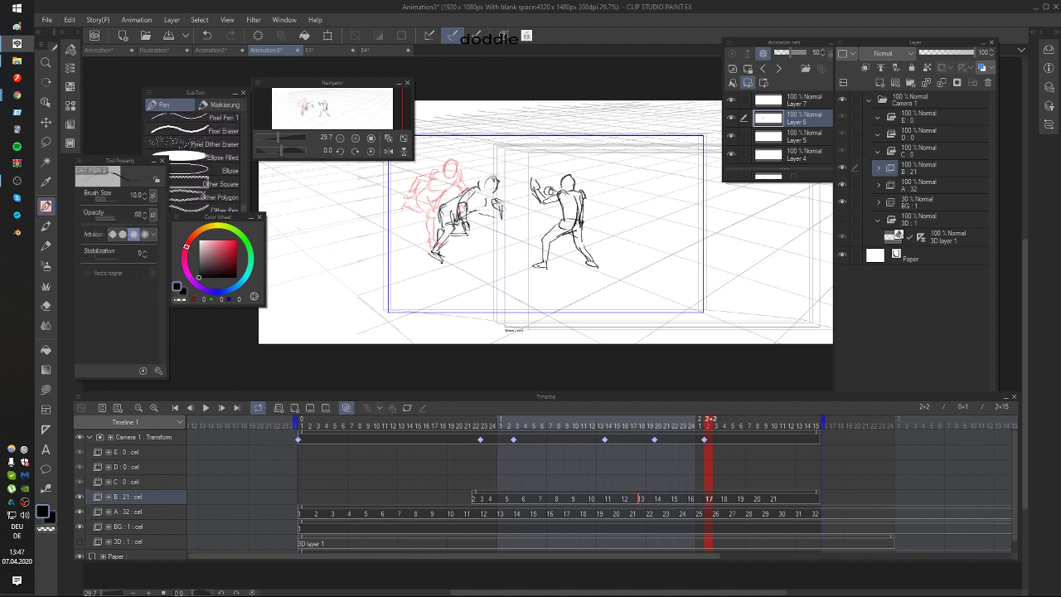
# Step: Flip through the frames around track B's cels 16 and 17 to examine the leap's spacing
pyautogui.press('Left')
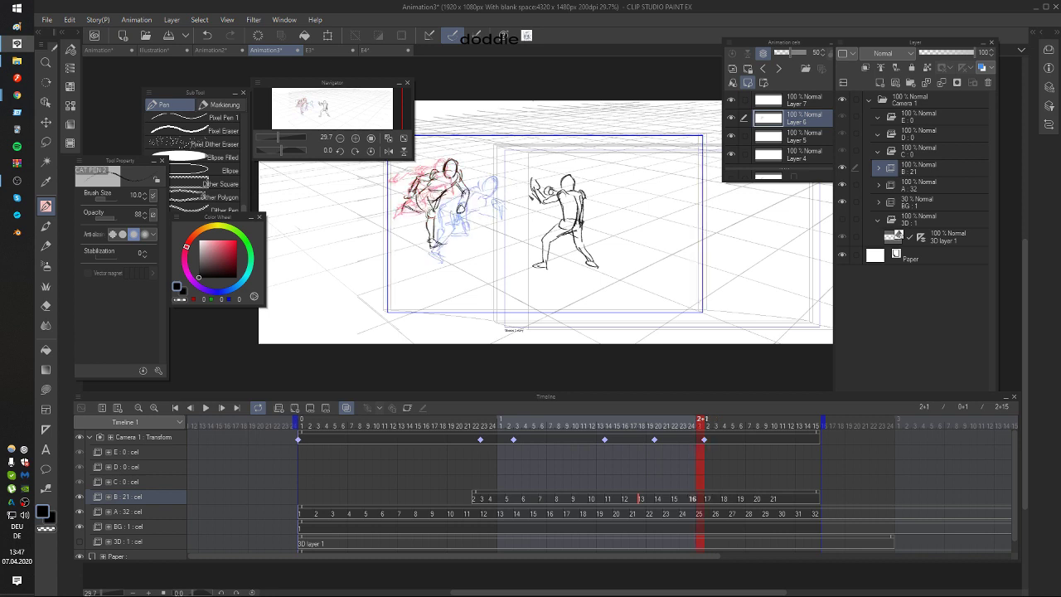
pyautogui.press('Right')
pyautogui.press('Right')
pyautogui.press('Right')
pyautogui.press('Left')
pyautogui.press('Left')
pyautogui.press('Left')
pyautogui.press('Left')
pyautogui.press('Left')
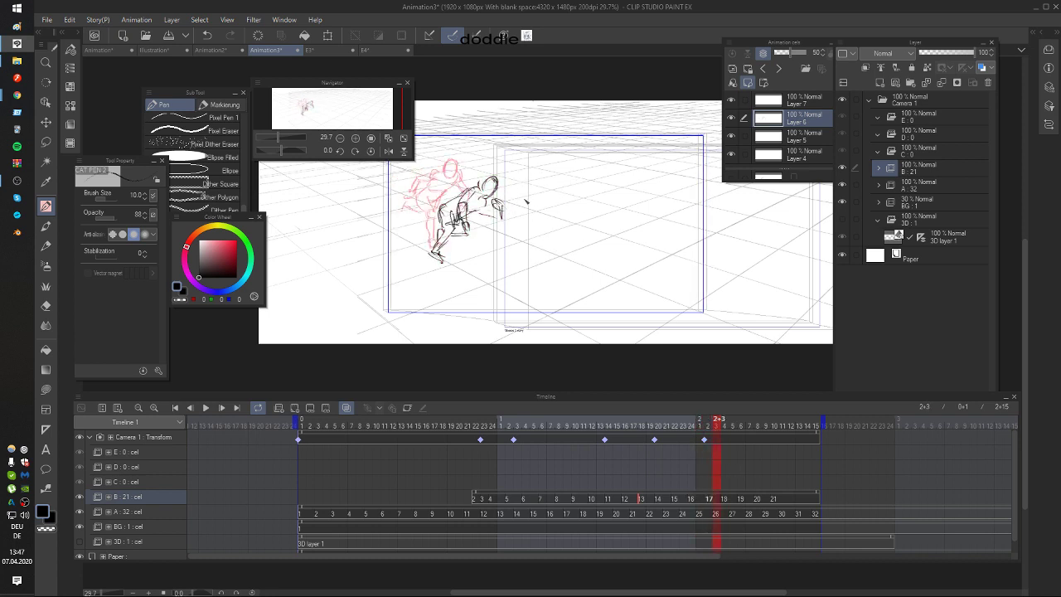
pyautogui.press('Right')
pyautogui.press('Right')
pyautogui.press('Right')
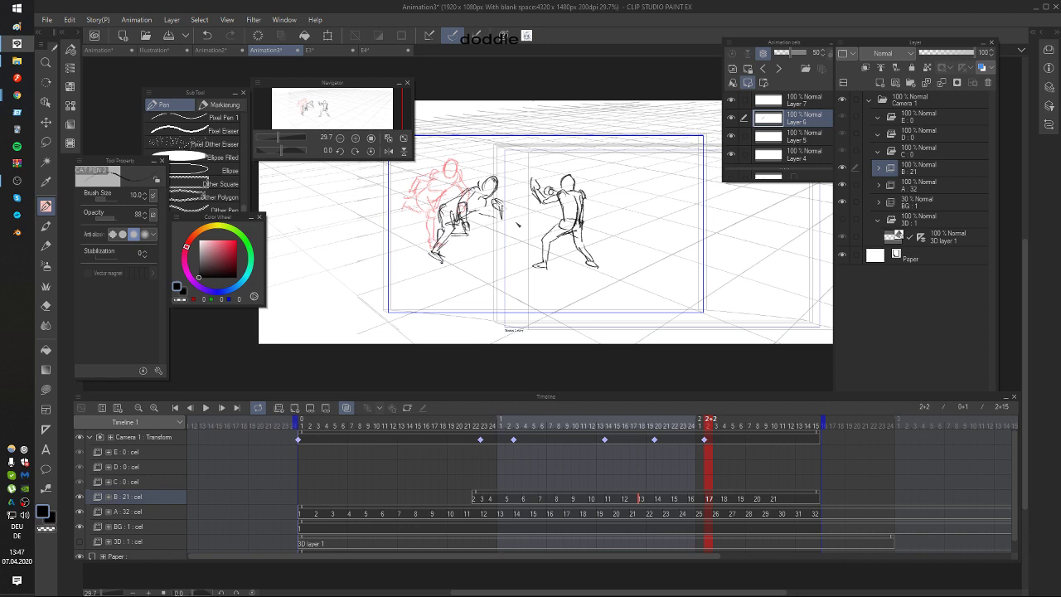
pyautogui.press('Left')
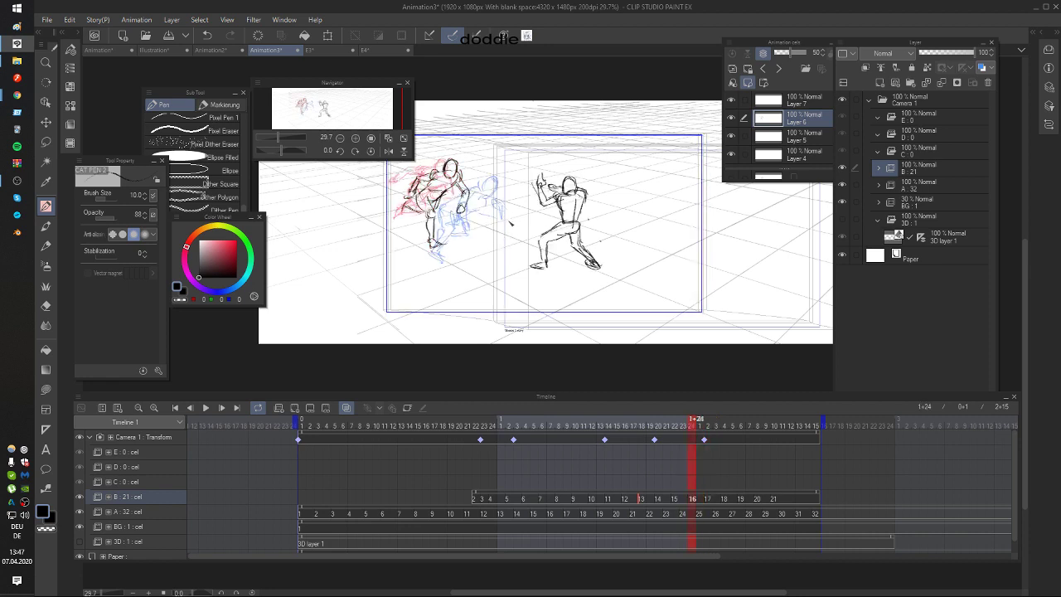
pyautogui.press('Right')
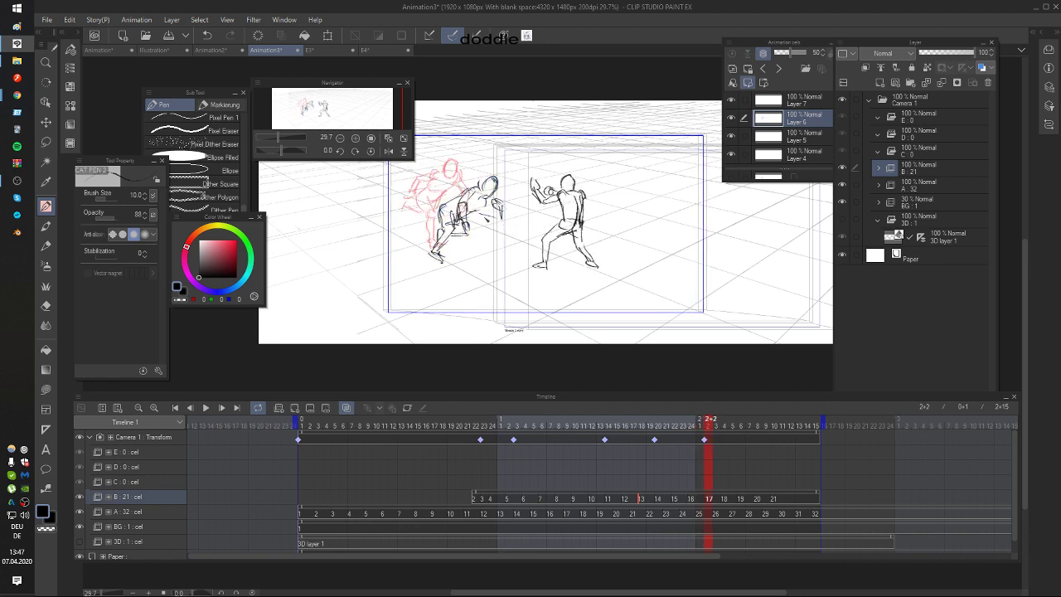
# Step: Lasso the upper body on cel 17 and transform it into a more upright position, comparing with the earlier cels
pyautogui.press('m')
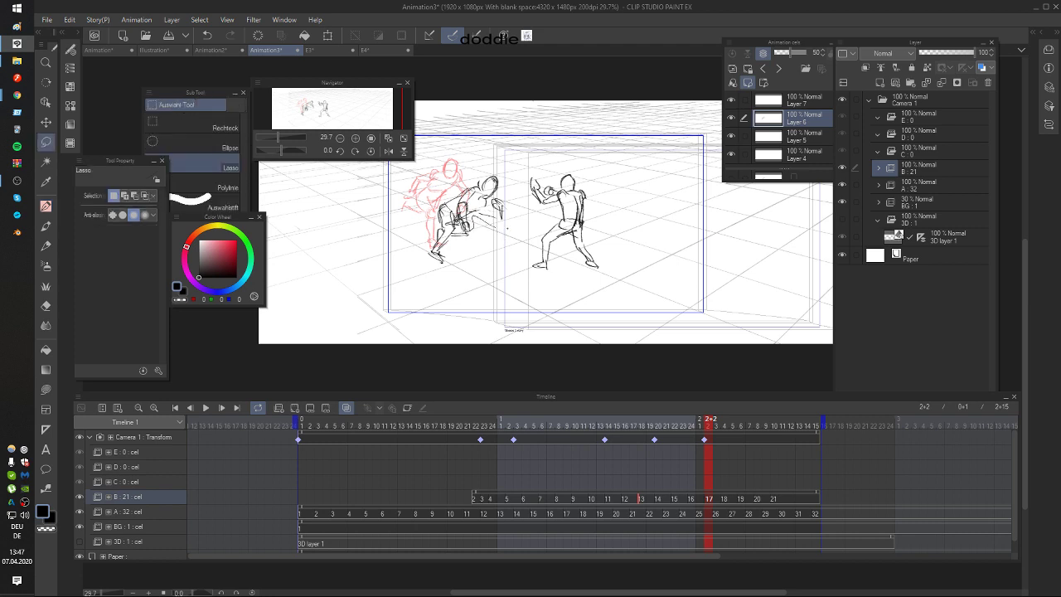
pyautogui.moveTo(476, 165)
pyautogui.mouseDown()
pyautogui.moveTo(447, 197)
pyautogui.moveTo(515, 154)
pyautogui.moveTo(504, 142)
pyautogui.mouseUp()
pyautogui.click(525, 253)
pyautogui.click(453, 248)
pyautogui.press('Left')
pyautogui.press('Left')
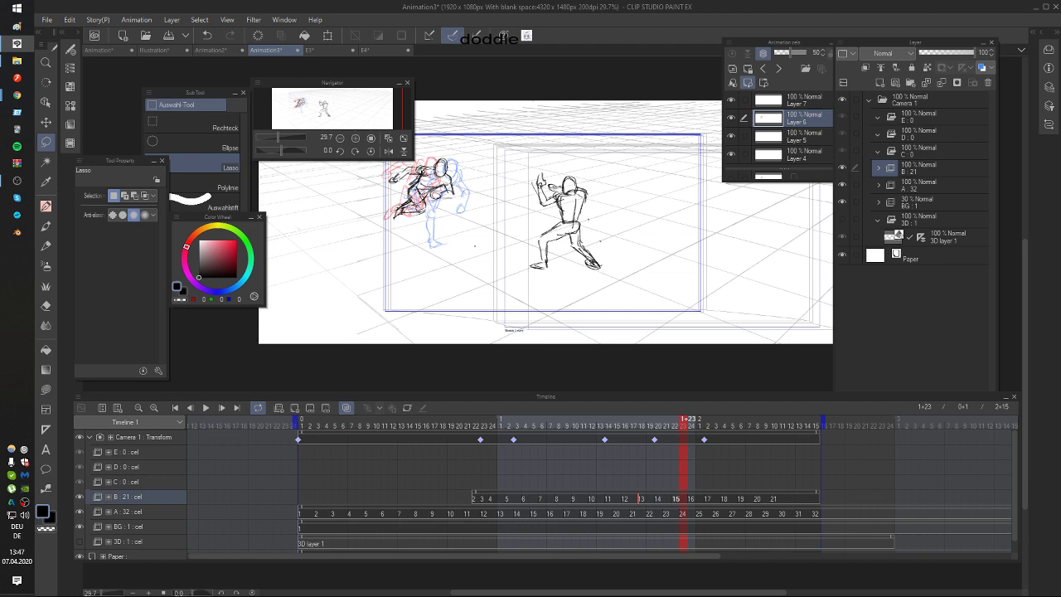
pyautogui.press('Right')
pyautogui.hotkey('ctrl', 'Right')
# Step: Clean up the repositioned figure on cel 17 with the eraser and pen, flipping against cel 16 to check
pyautogui.press('e')
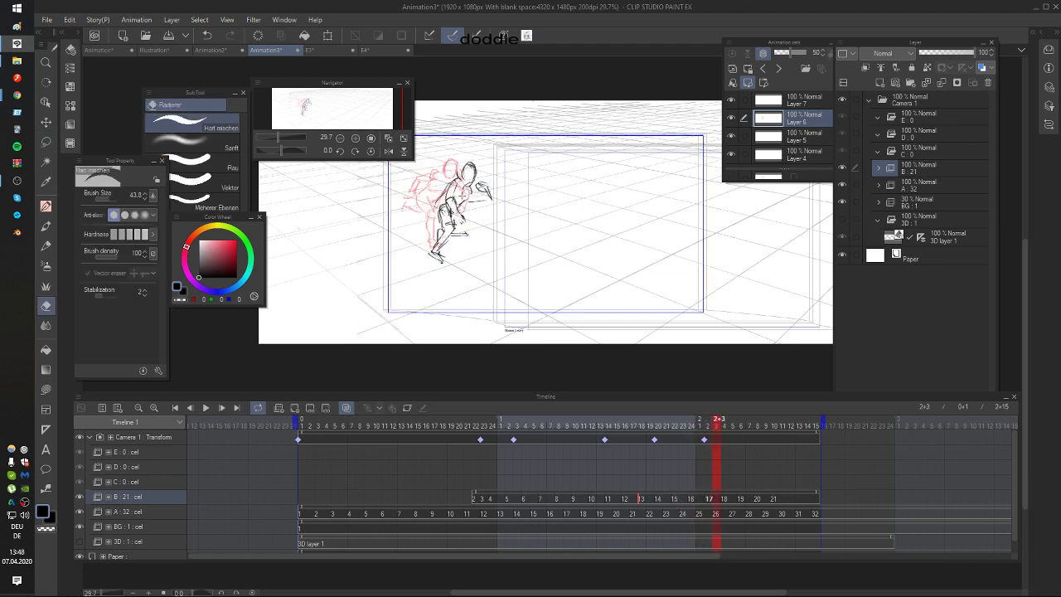
pyautogui.press('p')
pyautogui.hotkey('ctrl', 'Left')
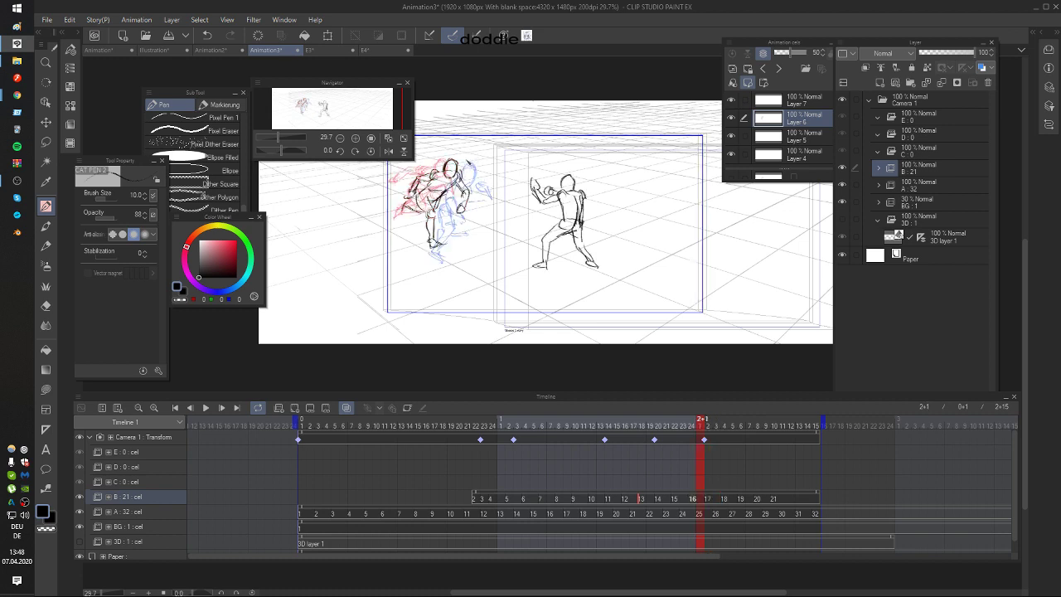
pyautogui.hotkey('ctrl', 'Right')
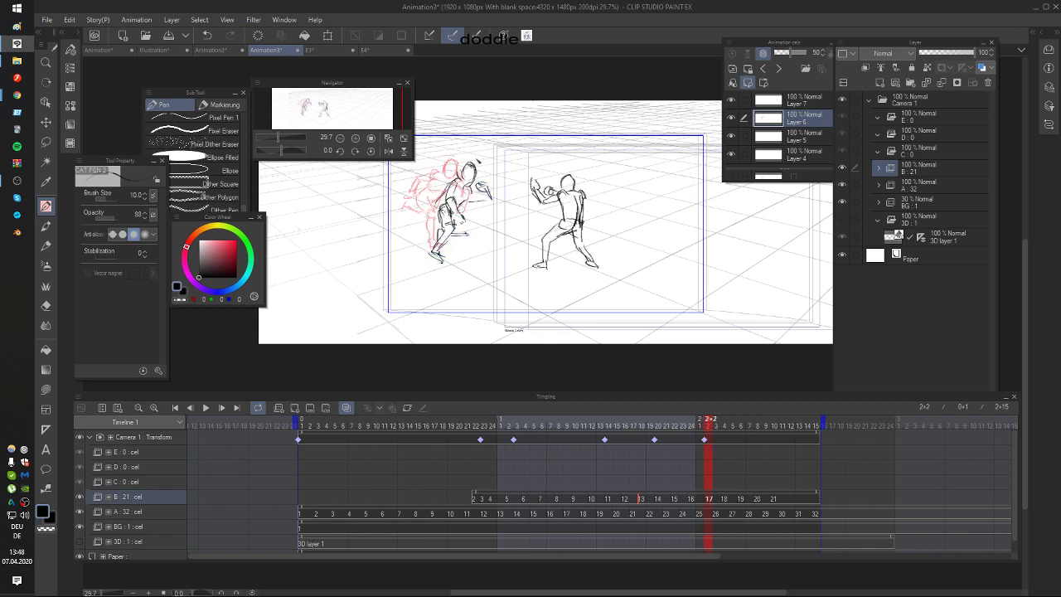
pyautogui.hotkey('ctrl', 'z')
pyautogui.hotkey('ctrl', 'Left')
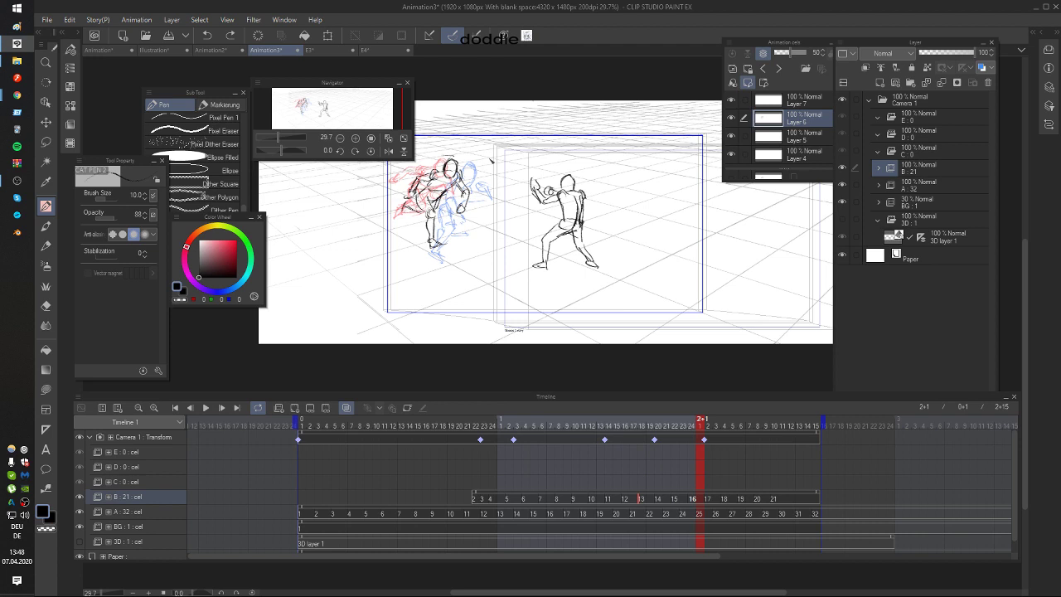
pyautogui.hotkey('ctrl', 'Left')
pyautogui.hotkey('ctrl', 'Right')
pyautogui.hotkey('ctrl', 'Right')
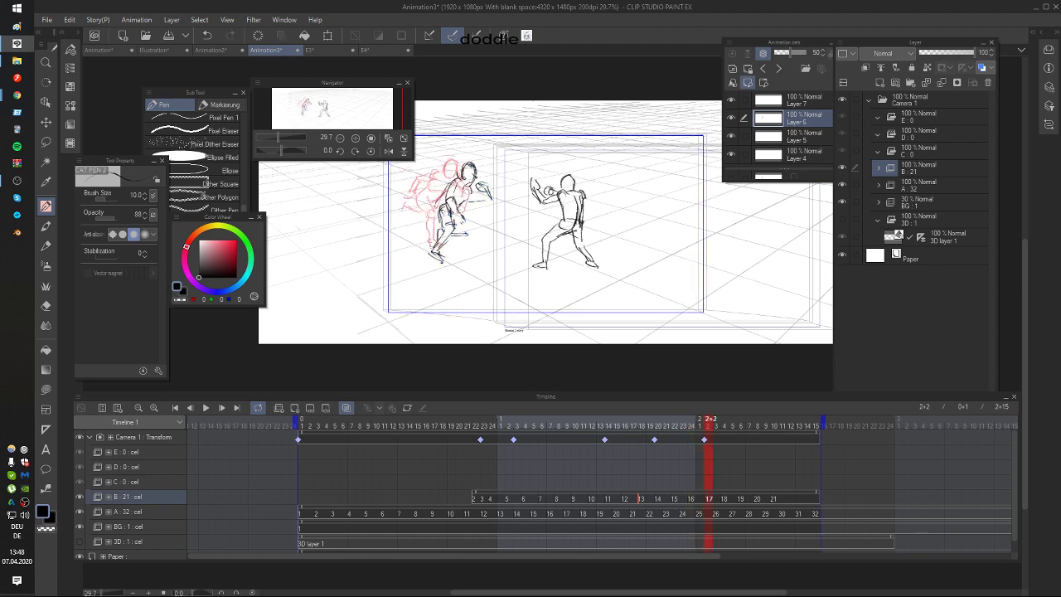
pyautogui.hotkey('ctrl', 'Left')
pyautogui.hotkey('ctrl', 'Right')
# Step: Lasso the reaching hand on cel 17 and transform it with a rotation angle of -1.0 closer to the body
pyautogui.press('m')
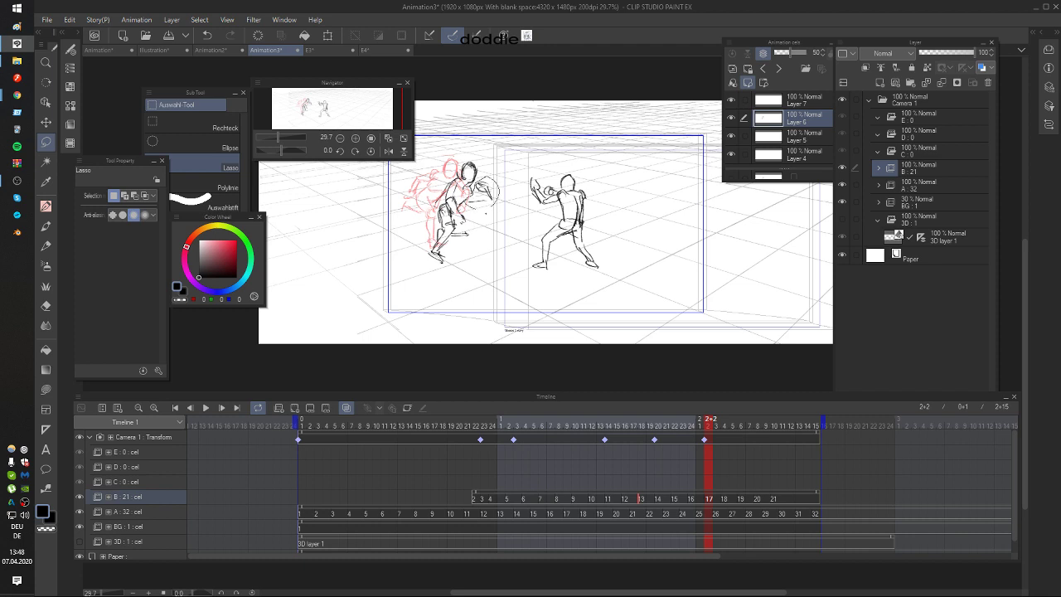
pyautogui.moveTo(486, 213)
pyautogui.mouseDown()
pyautogui.moveTo(469, 202)
pyautogui.moveTo(485, 189)
pyautogui.moveTo(498, 215)
pyautogui.mouseUp()
pyautogui.click(524, 232)
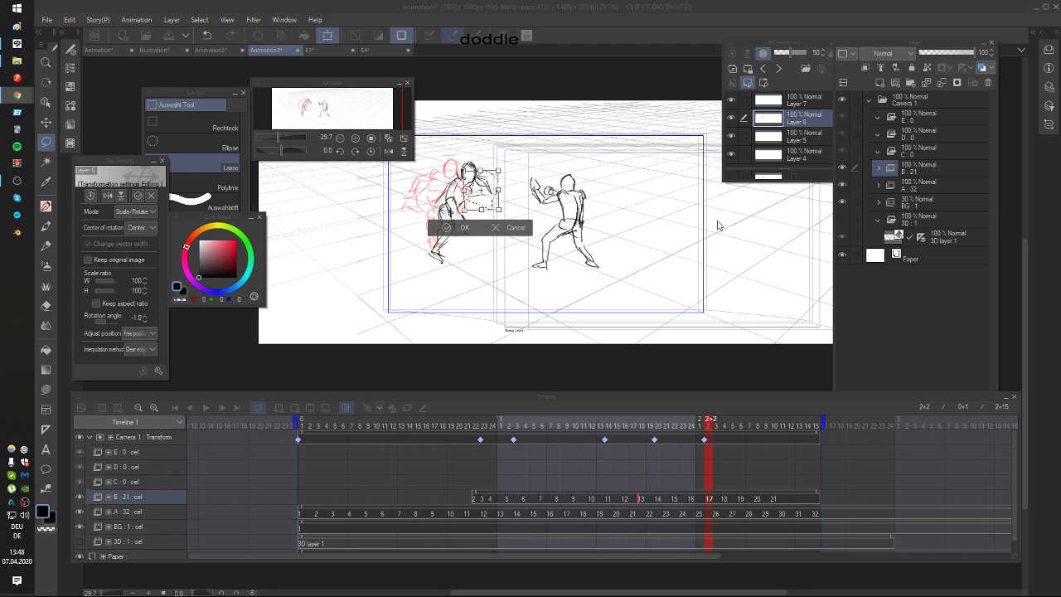
pyautogui.click(465, 227)
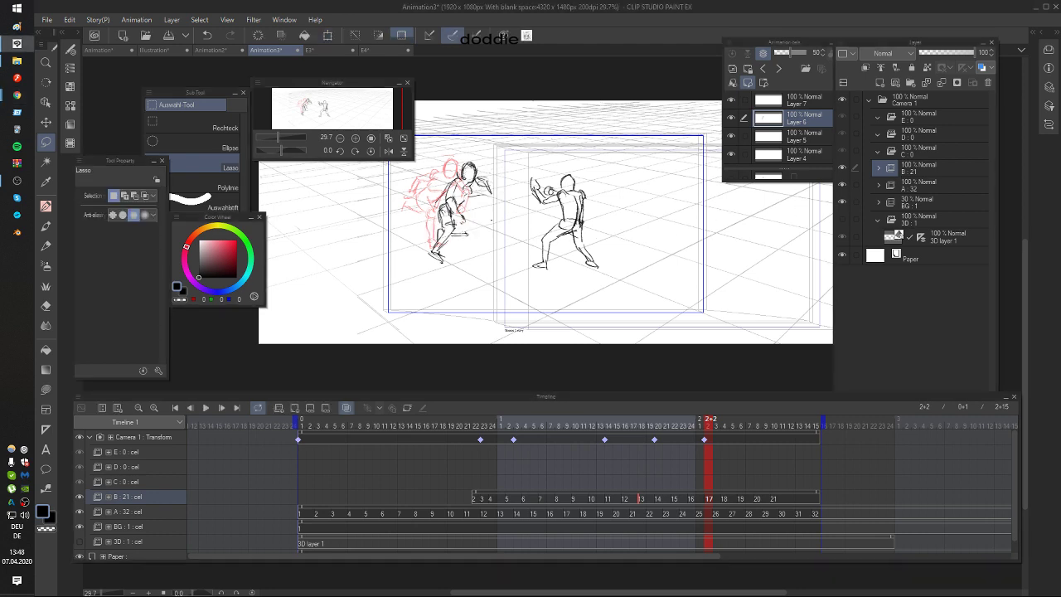
# Step: Erase the front leg's lower part on cel 17 and redraw it bent back toward the supporting leg
pyautogui.press('e')
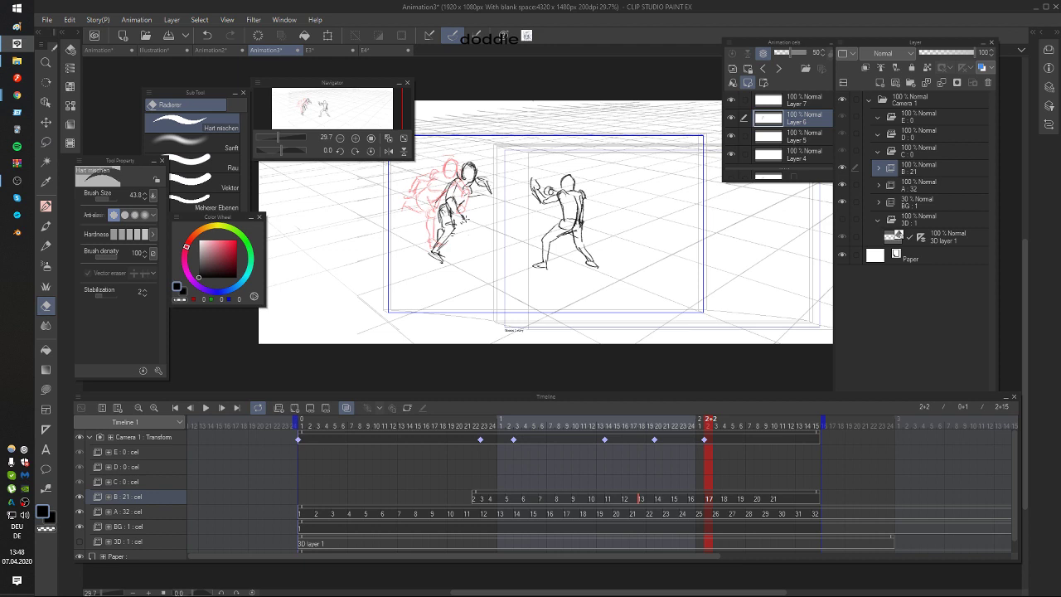
pyautogui.press('p')
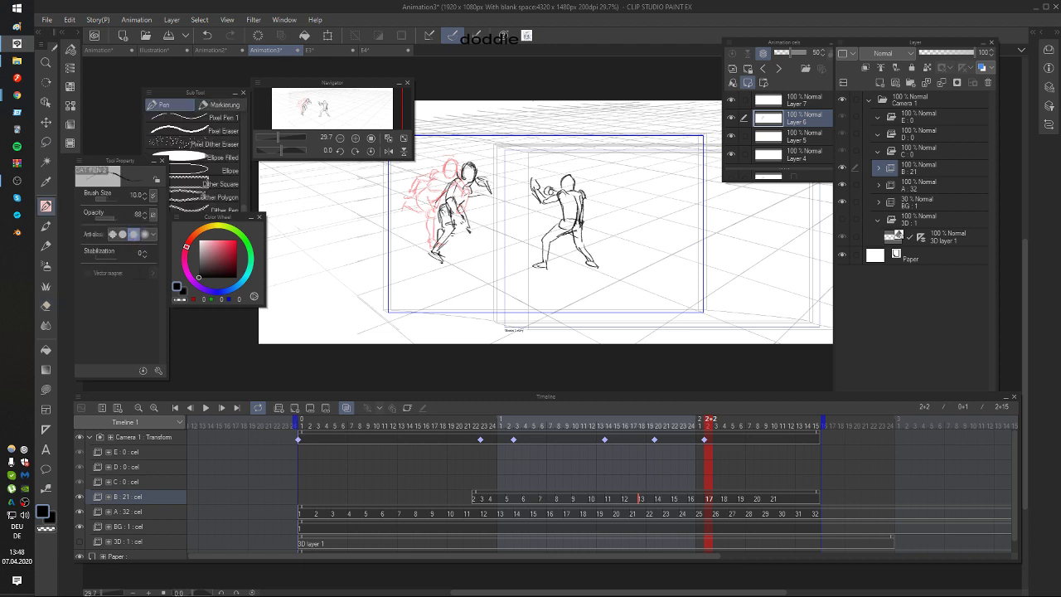
pyautogui.hotkey('ctrl', 'z')
pyautogui.moveTo(464, 211)
pyautogui.mouseDown()
pyautogui.moveTo(472, 229)
pyautogui.moveTo(436, 245)
pyautogui.mouseUp()
pyautogui.moveTo(442, 224); pyautogui.dragTo(433, 240)
# Step: Strengthen the front thigh line on cel 17, and flip between the neighbouring frames to check the motion
pyautogui.press('Left')
pyautogui.press('Right')
pyautogui.press('Right')
pyautogui.moveTo(448, 193)
pyautogui.mouseDown()
pyautogui.moveTo(438, 221)
pyautogui.moveTo(465, 225)
pyautogui.mouseUp()
pyautogui.press('Left')
pyautogui.press('Left')
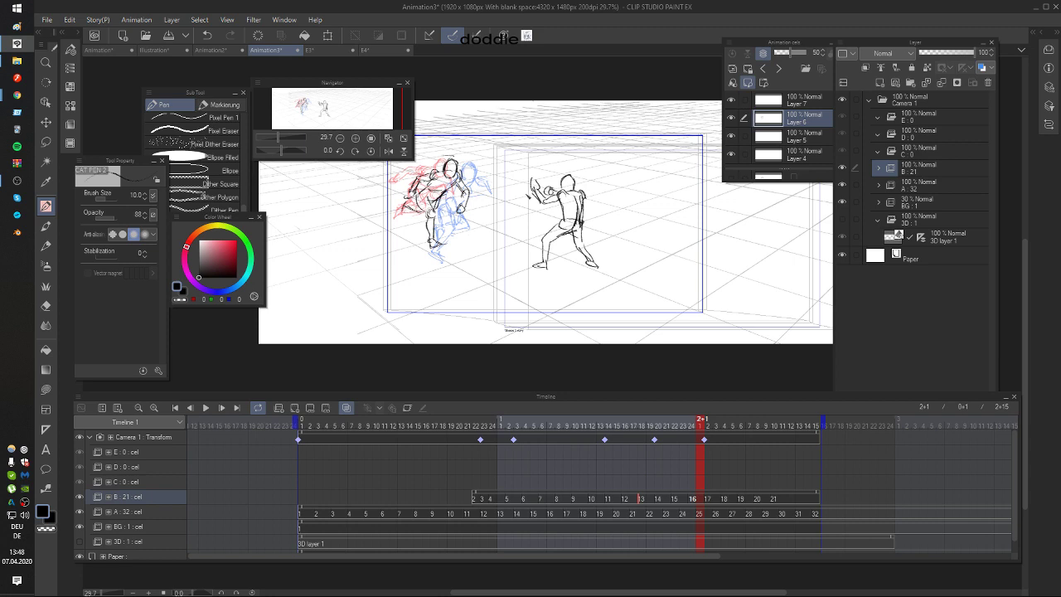
pyautogui.press('Right')
pyautogui.press('Right')
pyautogui.press('Right')
pyautogui.press('Left')
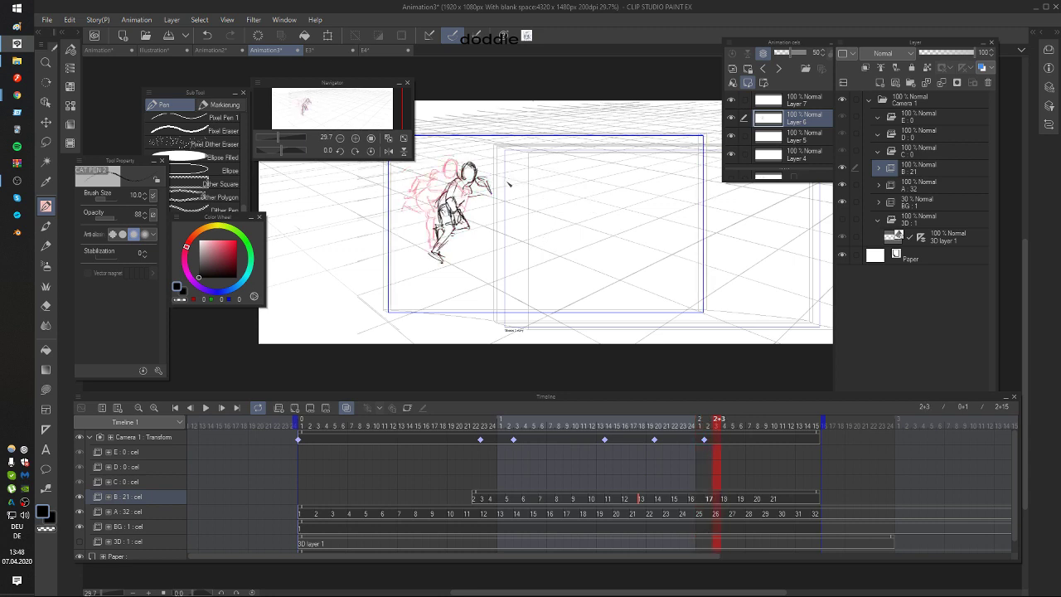
pyautogui.press('Right')
pyautogui.press('Left')
# Step: Sketch the head farther forward on track B's cel 18, flipping against cel 17 to set its spacing
pyautogui.press('Right')
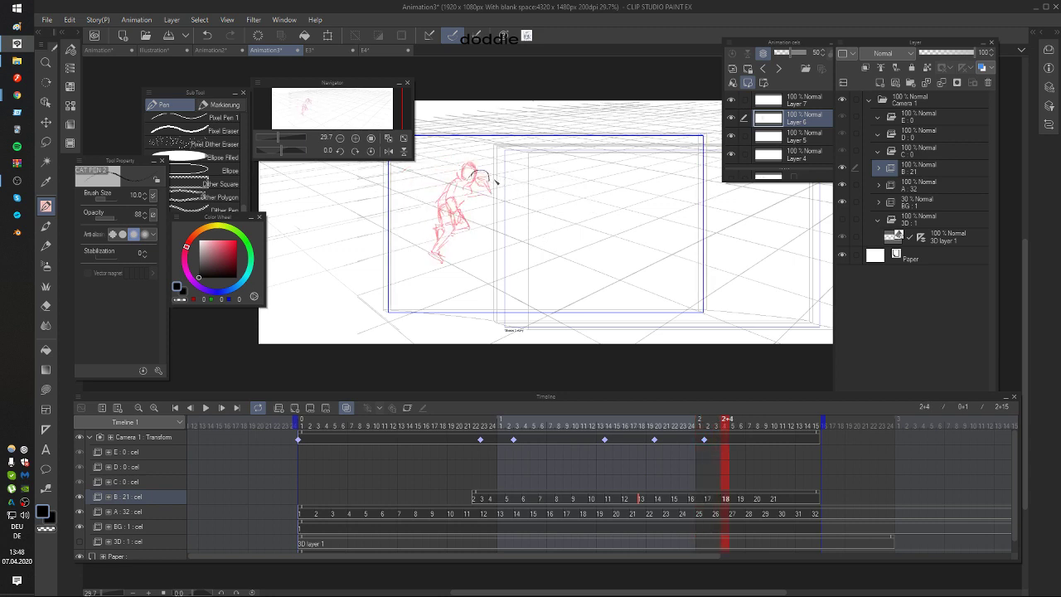
pyautogui.press('Left')
pyautogui.press('Right')
pyautogui.hotkey('ctrl', 'z')
pyautogui.moveTo(471, 192)
pyautogui.mouseDown()
pyautogui.moveTo(513, 175)
pyautogui.moveTo(501, 192)
pyautogui.moveTo(490, 177)
pyautogui.moveTo(522, 187)
pyautogui.mouseUp()
pyautogui.press('Left')
pyautogui.press('Right')
pyautogui.press('Left')
pyautogui.press('Right')
pyautogui.press('Left')
pyautogui.press('Right')
# Step: Draw the outstretched hand in front of the head on cel 18, checking it against cel 17
pyautogui.hotkey('ctrl', 'z')
pyautogui.moveTo(511, 177); pyautogui.dragTo(548, 179)
pyautogui.press('Left')
pyautogui.press('Right')
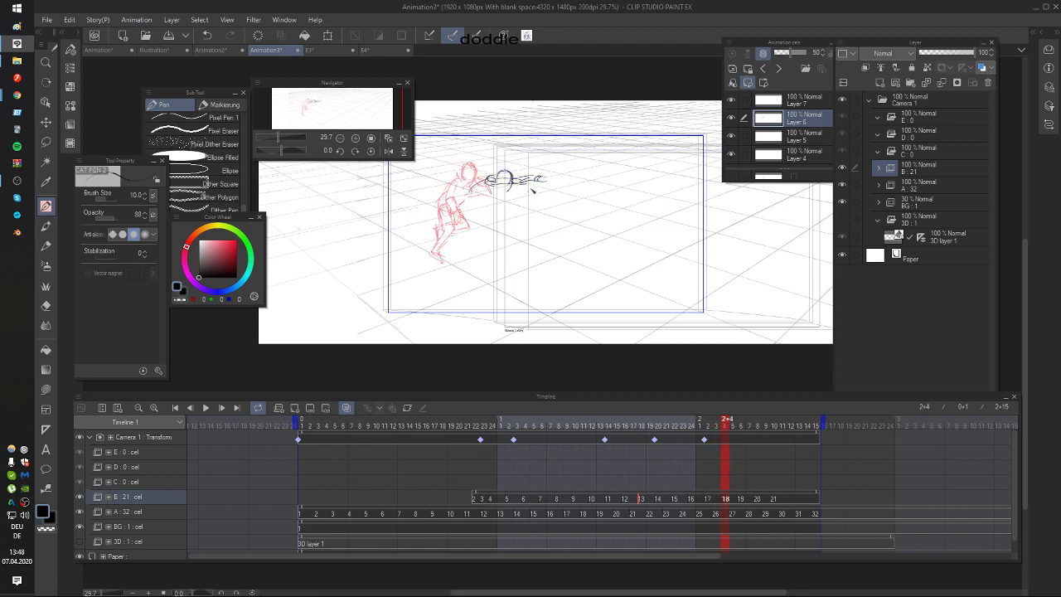
# Step: Flip between cel 18 and its preceding frames on track B to examine the leap's spacing
pyautogui.press('Left')
pyautogui.press('Right')
pyautogui.press('Left')
pyautogui.press('Left')
pyautogui.press('Left')
pyautogui.press('Right')
pyautogui.press('Right')
pyautogui.press('Right')
pyautogui.press('Left')
pyautogui.press('Right')
pyautogui.press('Left')
pyautogui.press('Right')
# Step: Sketch the torso contour behind the head on cel 18, checking it against cel 17
pyautogui.hotkey('ctrl', 'z')
pyautogui.moveTo(487, 183)
pyautogui.mouseDown()
pyautogui.moveTo(465, 203)
pyautogui.moveTo(470, 192)
pyautogui.moveTo(471, 204)
pyautogui.mouseUp()
pyautogui.press('Left')
pyautogui.press('Right')
pyautogui.hotkey('ctrl', 'z')
pyautogui.press('Left')
pyautogui.press('Right')
pyautogui.hotkey('ctrl', 'z')
pyautogui.press('Left')
# Step: Draw the trailing leg's long guide line from the torso back to the rear foot on cel 18
pyautogui.moveTo(475, 187)
pyautogui.mouseDown()
pyautogui.moveTo(476, 206)
pyautogui.moveTo(489, 182)
pyautogui.moveTo(502, 183)
pyautogui.moveTo(492, 207)
pyautogui.moveTo(440, 235)
pyautogui.moveTo(431, 258)
pyautogui.mouseUp()
pyautogui.press('Right')
pyautogui.press('Left')
pyautogui.press('Right')
pyautogui.press('Left')
pyautogui.press('Right')
pyautogui.hotkey('ctrl', 'z')
# Step: Flip between cel 18 and the preceding cels to examine how the body stretches into the leap
pyautogui.press('Left')
pyautogui.press('Left')
pyautogui.press('Left')
pyautogui.press('Right')
pyautogui.press('Right')
pyautogui.press('Right')
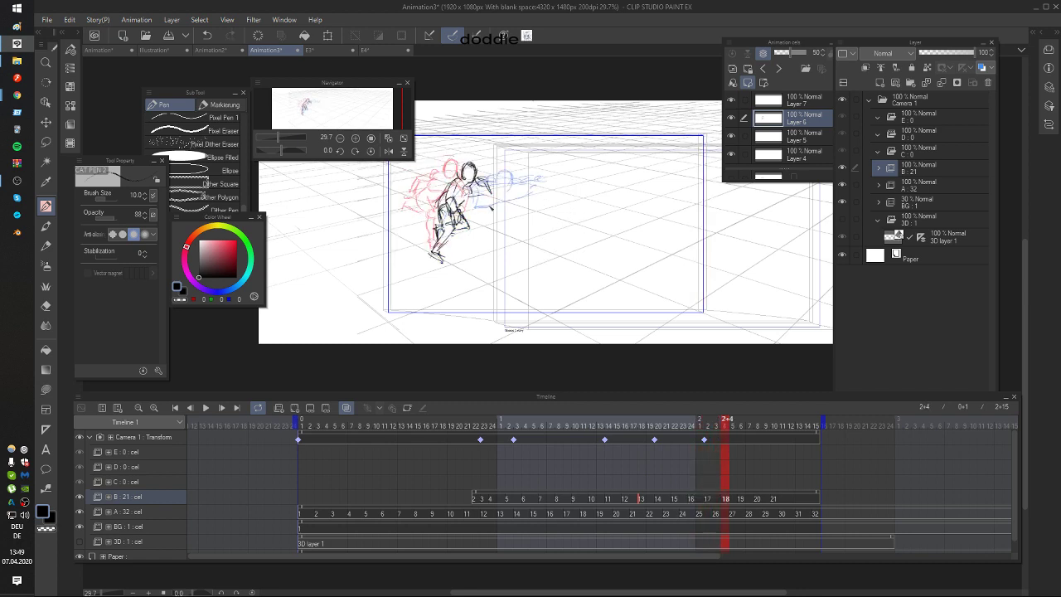
pyautogui.press('Left')
pyautogui.press('Left')
pyautogui.press('Right')
pyautogui.press('Right')
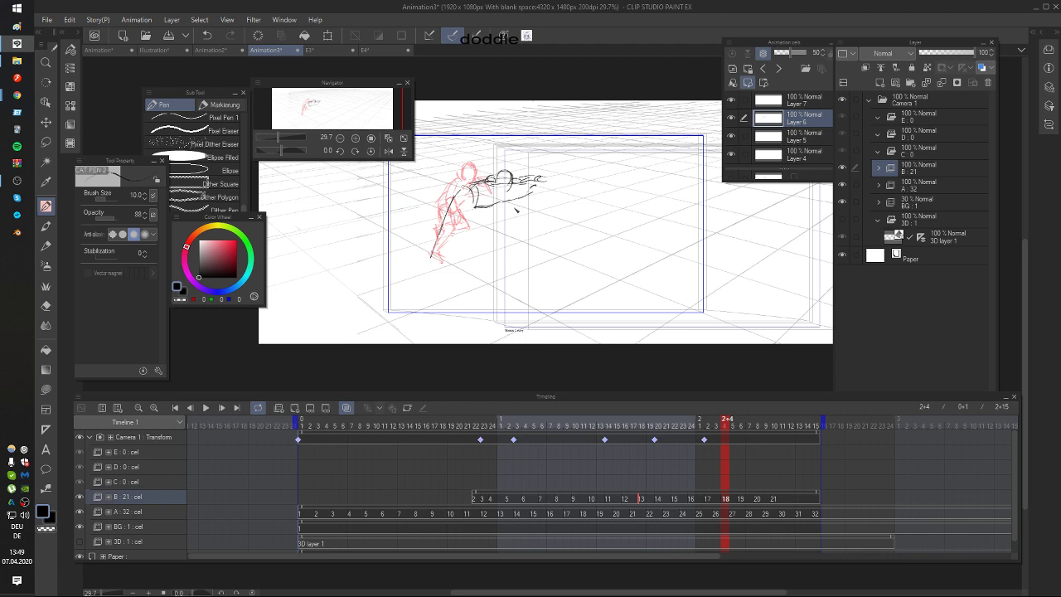
# Step: Redraw the trailing leg's lower part and rear foot on cel 18
pyautogui.press('Left')
pyautogui.press('Right')
pyautogui.hotkey('ctrl', 'z')
pyautogui.moveTo(454, 199); pyautogui.dragTo(434, 253)
pyautogui.press('Left')
pyautogui.press('Right')
# Step: Sketch the front leg bent at the knee beneath the torso on cel 18, comparing it with cel 17
pyautogui.moveTo(481, 208); pyautogui.dragTo(489, 220)
pyautogui.moveTo(489, 220)
pyautogui.mouseDown()
pyautogui.moveTo(456, 233)
pyautogui.moveTo(471, 236)
pyautogui.mouseUp()
pyautogui.press('Left')
pyautogui.press('Right')
pyautogui.hotkey('ctrl', 'z')
pyautogui.press('Left')
pyautogui.press('Right')
# Step: Draw the belly line up to the chest and add torso contour lines on cel 18
pyautogui.moveTo(480, 208); pyautogui.dragTo(519, 195)
pyautogui.press('e')
pyautogui.press('p')
pyautogui.press('Left')
pyautogui.press('Right')
pyautogui.moveTo(485, 187); pyautogui.dragTo(485, 203)
pyautogui.press('Left')
pyautogui.press('Right')
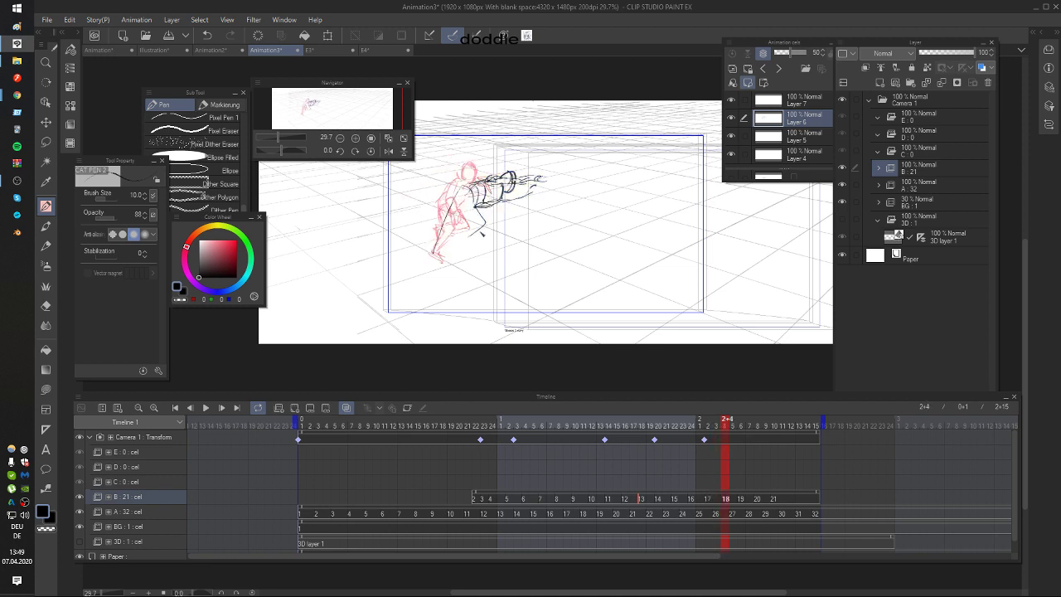
# Step: Fill out both legs and feet on cel 18, and flip the neighbouring frames to check the pose
pyautogui.moveTo(485, 221)
pyautogui.mouseDown()
pyautogui.moveTo(461, 244)
pyautogui.moveTo(470, 253)
pyautogui.moveTo(437, 260)
pyautogui.mouseUp()
pyautogui.press('Left')
pyautogui.press('Right')
pyautogui.moveTo(452, 227)
pyautogui.mouseDown()
pyautogui.moveTo(437, 258)
pyautogui.moveTo(445, 235)
pyautogui.moveTo(440, 246)
pyautogui.mouseUp()
pyautogui.moveTo(469, 207); pyautogui.dragTo(447, 237)
pyautogui.press(',')
pyautogui.press('.')
pyautogui.press('.')
pyautogui.press('.')
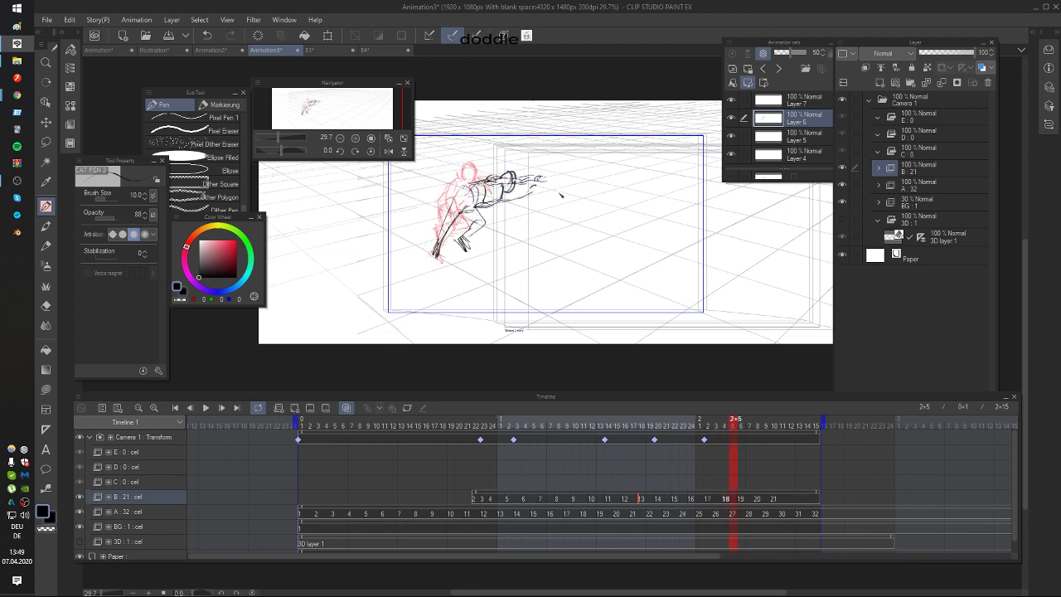
# Step: Sketch the arched torso on track B's cel 19, flipping against cel 18 to place it
pyautogui.press(',')
pyautogui.press('.')
pyautogui.press(',')
pyautogui.moveTo(503, 180)
pyautogui.mouseDown()
pyautogui.moveTo(494, 208)
pyautogui.moveTo(495, 173)
pyautogui.moveTo(447, 189)
pyautogui.moveTo(471, 176)
pyautogui.moveTo(462, 208)
pyautogui.mouseUp()
pyautogui.press('.')
pyautogui.press(',')
pyautogui.press('.')
pyautogui.hotkey('ctrl', 'z')
pyautogui.hotkey('ctrl', 'z')
pyautogui.hotkey('ctrl', 'z')
pyautogui.hotkey('ctrl', 'z')
# Step: Draw the front leg's line reaching down from the torso to the ground on cel 19
pyautogui.moveTo(494, 174); pyautogui.dragTo(506, 248)
pyautogui.hotkey('ctrl', 'z')
pyautogui.hotkey('ctrl', 'z')
pyautogui.press(',')
pyautogui.press('.')
pyautogui.press(',')
pyautogui.press('.')
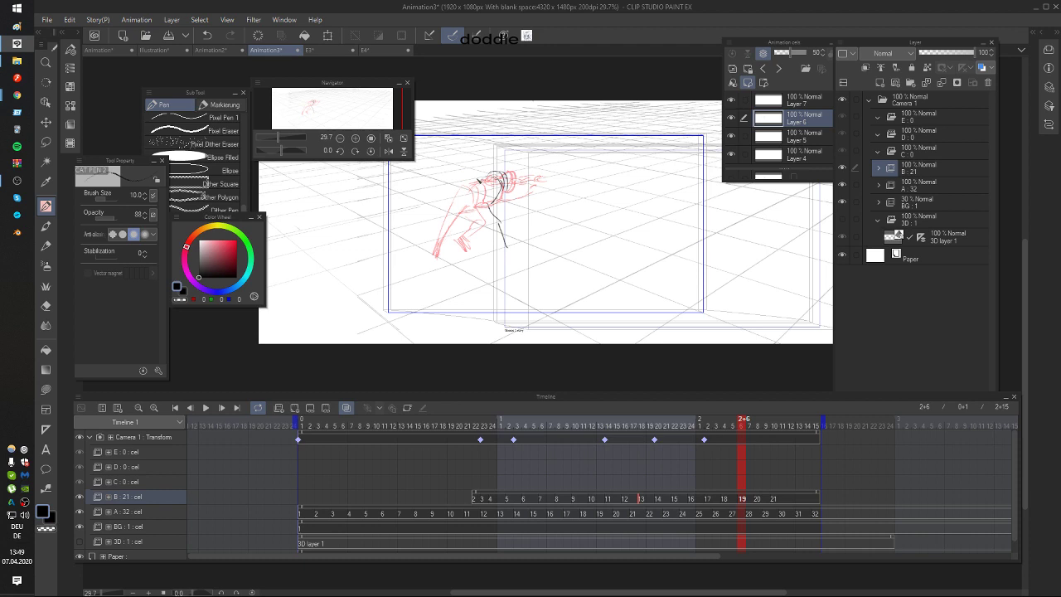
# Step: Try to sketch the back leg stretched far out behind the body on cel 19
pyautogui.moveTo(483, 179)
pyautogui.mouseDown()
pyautogui.moveTo(471, 193)
pyautogui.moveTo(481, 193)
pyautogui.moveTo(429, 213)
pyautogui.mouseUp()
pyautogui.hotkey('ctrl', 'z')
pyautogui.moveTo(423, 205); pyautogui.dragTo(419, 218)
pyautogui.hotkey('ctrl', 'z')
pyautogui.press(',')
pyautogui.press('.')
pyautogui.hotkey('ctrl', 'z')
pyautogui.hotkey('ctrl', 'z')
# Step: Sketch the hips at the rear of the torso on cel 19, comparing them with cel 18
pyautogui.moveTo(469, 211); pyautogui.dragTo(474, 218)
pyautogui.press('Left')
pyautogui.press('Right')
pyautogui.press('Left')
pyautogui.press('Right')
pyautogui.hotkey('ctrl', 'z')
pyautogui.press('Left')
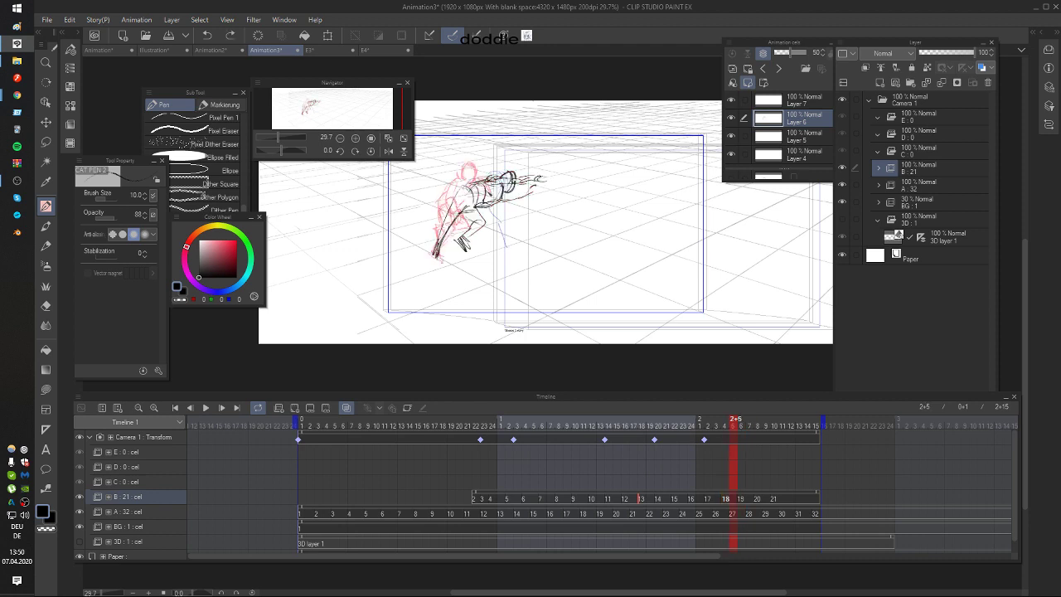
pyautogui.press('Right')
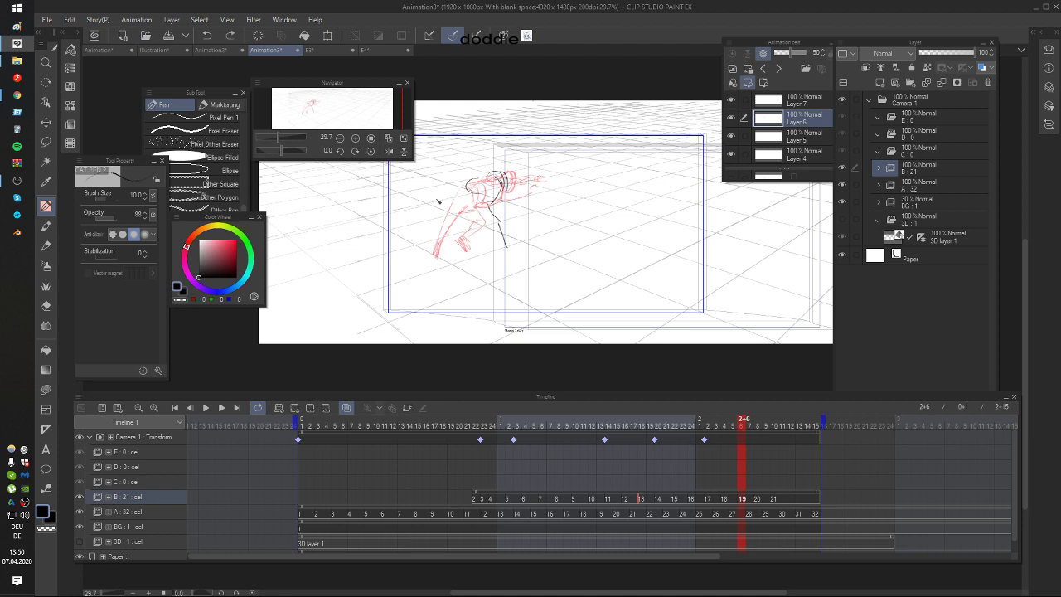
# Step: Draw the back leg raised behind the hips with its foot on cel 19, checking it against cel 18
pyautogui.press('Left')
pyautogui.press('Right')
pyautogui.press('Left')
pyautogui.press('Right')
pyautogui.press('Left')
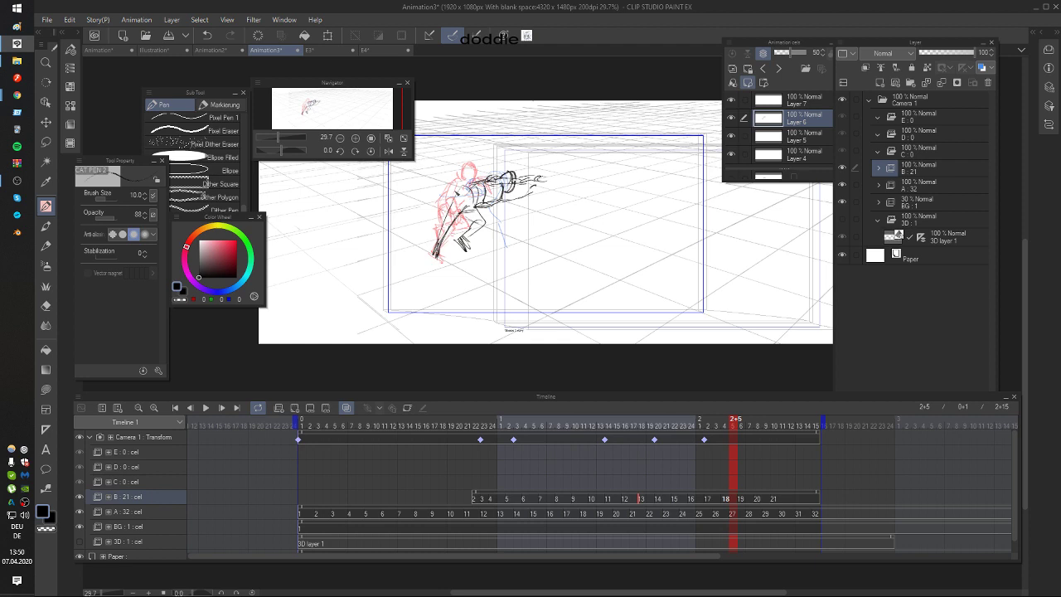
pyautogui.press('Right')
pyautogui.moveTo(442, 192); pyautogui.dragTo(437, 202)
pyautogui.press('Left')
pyautogui.press('Right')
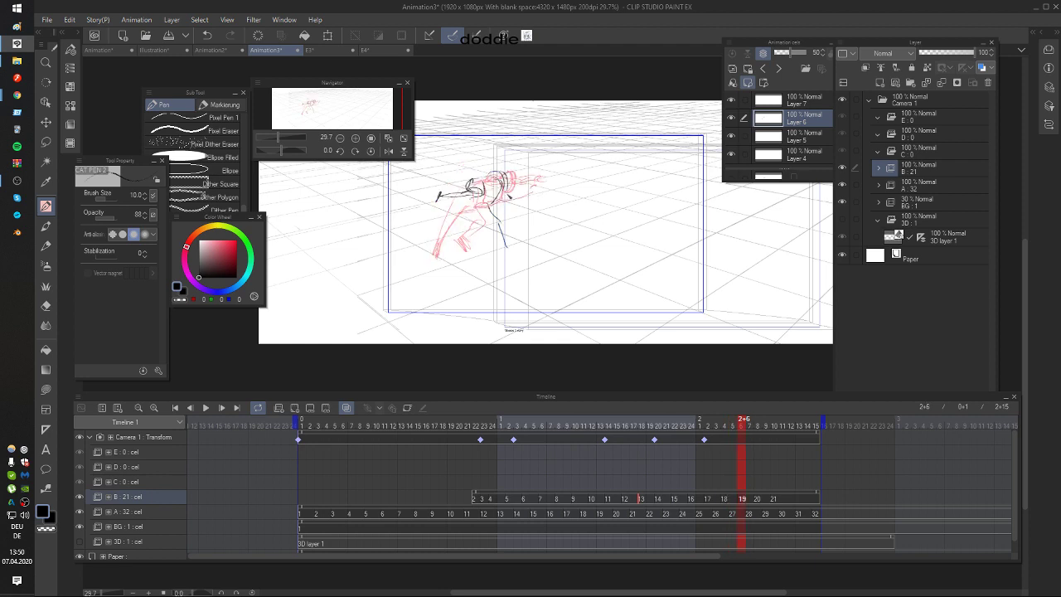
# Step: Fill out the front leg's thigh and foot on cel 19, flipping against cel 18
pyautogui.press('Right')
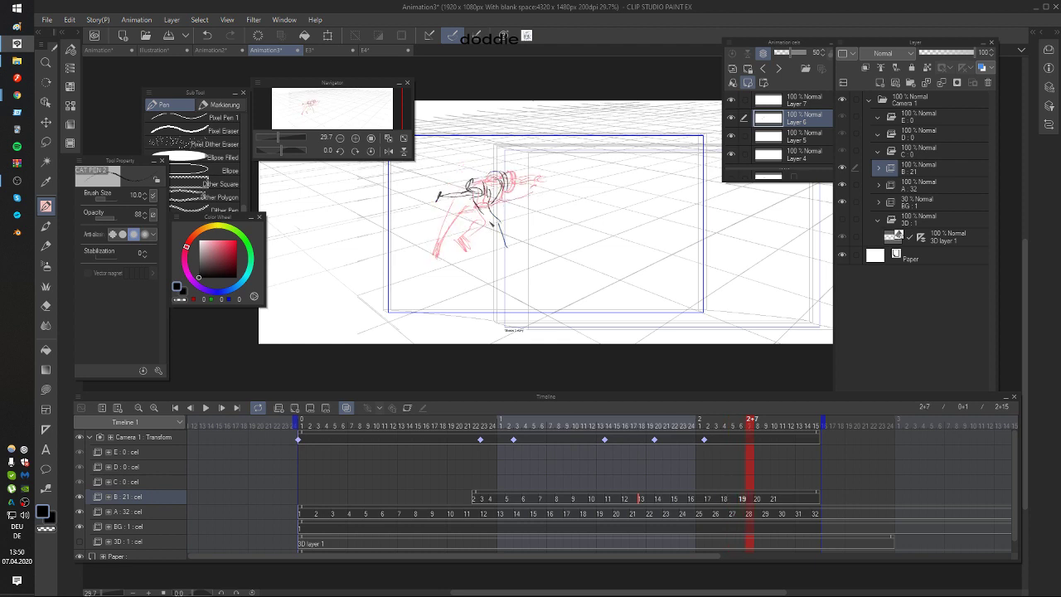
pyautogui.hotkey('ctrl', 'z')
pyautogui.moveTo(476, 209); pyautogui.dragTo(493, 226)
pyautogui.press('Left')
pyautogui.press('Left')
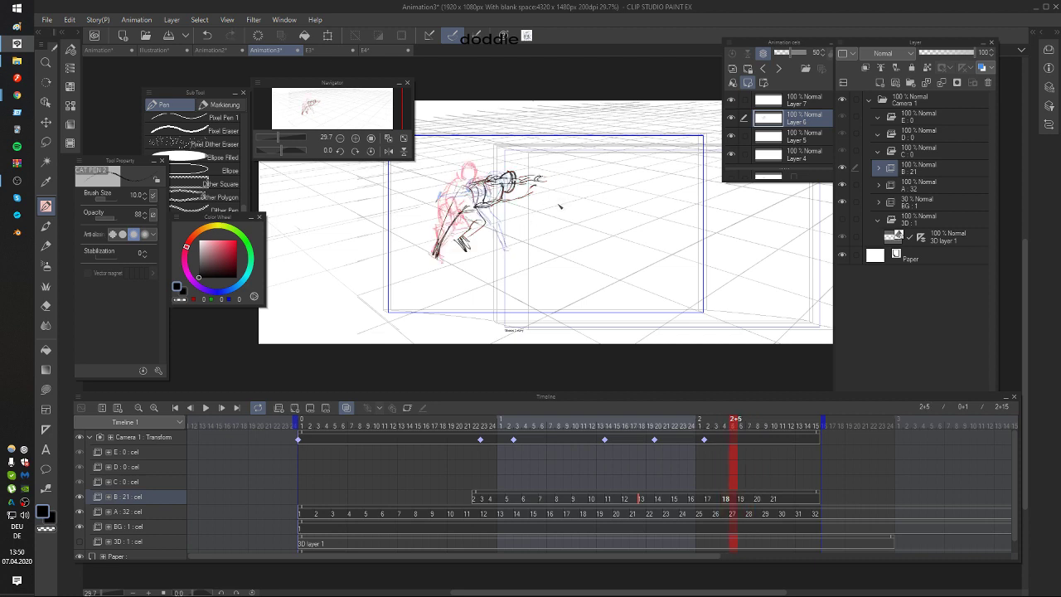
pyautogui.press('Right')
pyautogui.hotkey('ctrl', 'z')
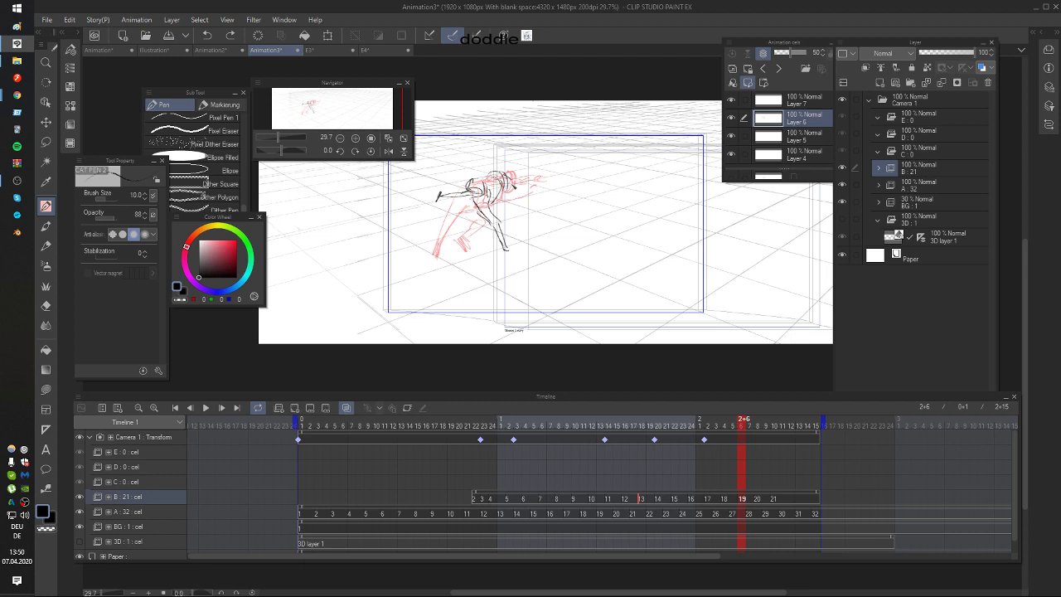
# Step: Draw the arm bending down in front of the shoulders on cel 19
pyautogui.moveTo(512, 178)
pyautogui.mouseDown()
pyautogui.moveTo(512, 190)
pyautogui.moveTo(522, 184)
pyautogui.mouseUp()
pyautogui.hotkey('ctrl', 'z')
pyautogui.hotkey('ctrl', 'z')
pyautogui.press('Left')
pyautogui.press('Right')
pyautogui.press('Left')
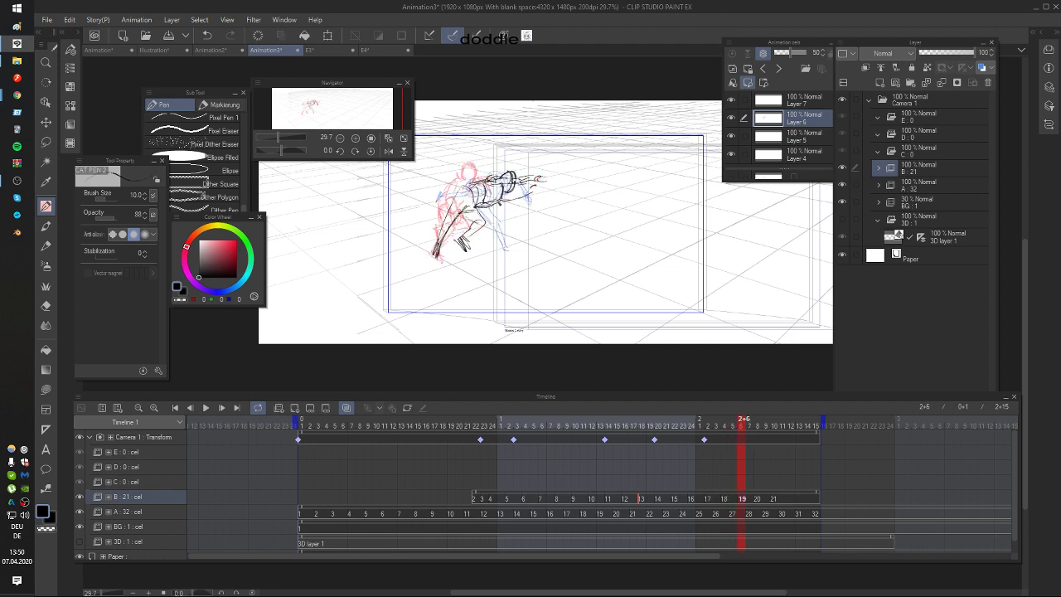
# Step: Add curved contour lines across the torso on cel 19 and compare it with cel 18
pyautogui.press('Right')
pyautogui.moveTo(496, 184); pyautogui.dragTo(491, 205)
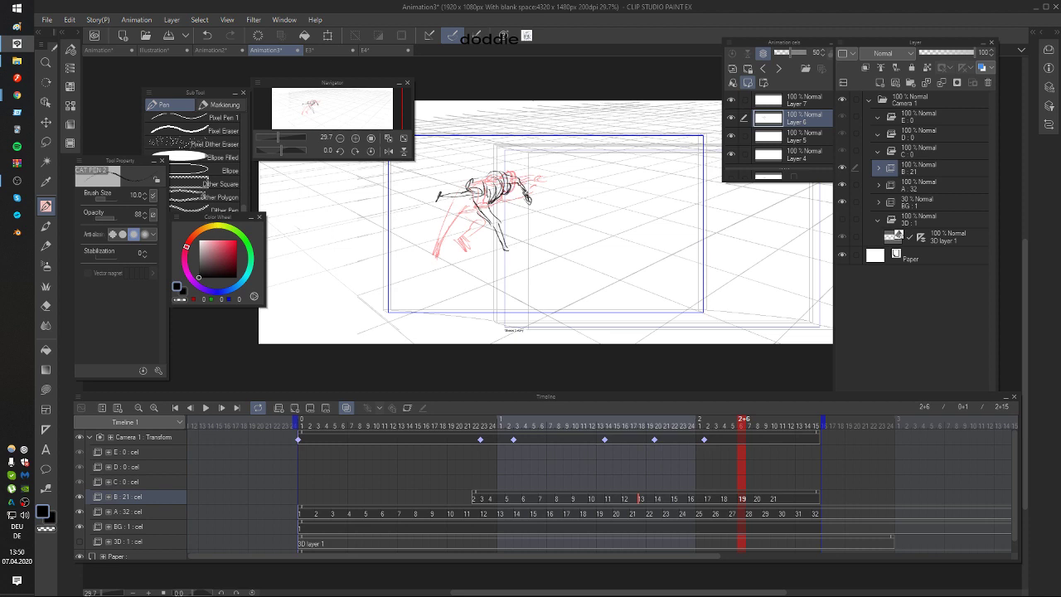
pyautogui.press('Left')
pyautogui.press('Right')
# Step: Move cel 19's whole drawing forward in the leap direction, comparing its spacing with the preceding cels
pyautogui.press('k')
pyautogui.moveTo(549, 222); pyautogui.dragTo(568, 231)
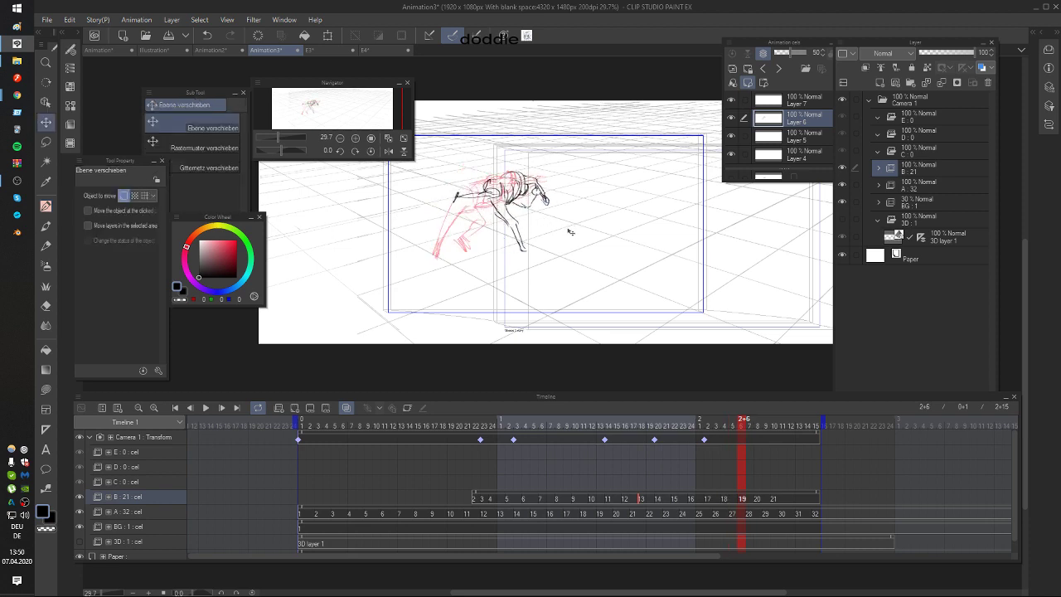
pyautogui.press('Left')
pyautogui.press('Left')
pyautogui.press('Left')
pyautogui.press('Right')
pyautogui.press('Right')
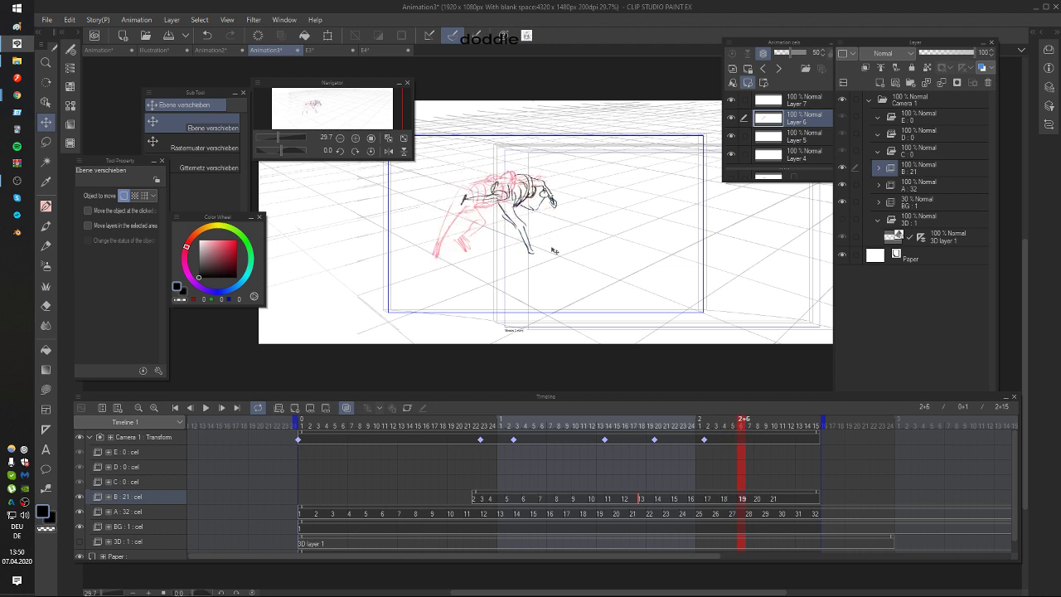
# Step: Fine-tune the position of cel 19's drawing after checking it against cels 17 and 18
pyautogui.press('Left')
pyautogui.press('Right')
pyautogui.press('Left')
pyautogui.press('Left')
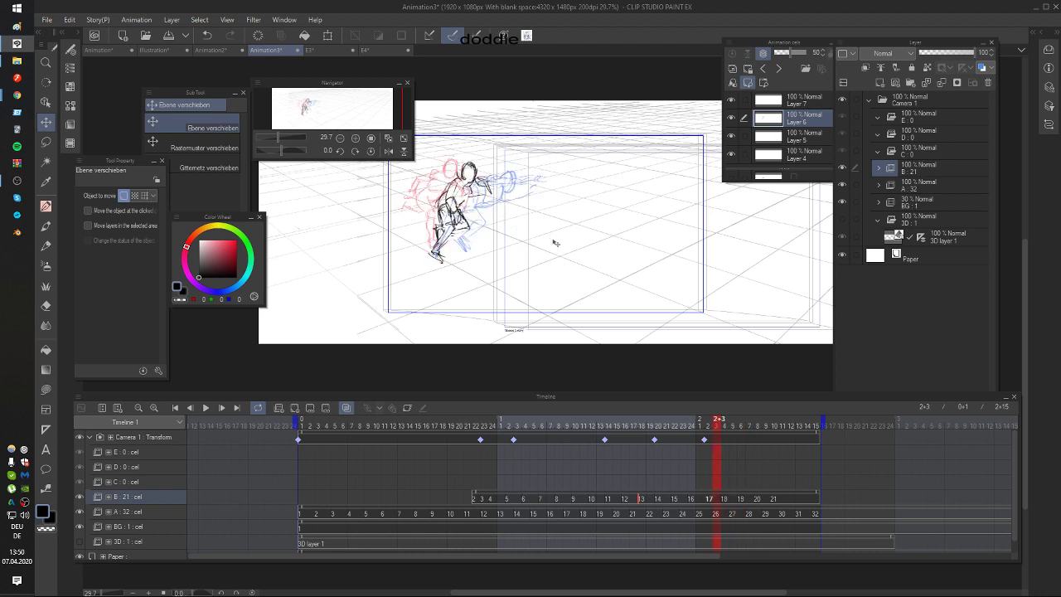
pyautogui.press('Right')
pyautogui.press('Right')
pyautogui.moveTo(549, 246); pyautogui.dragTo(550, 242)
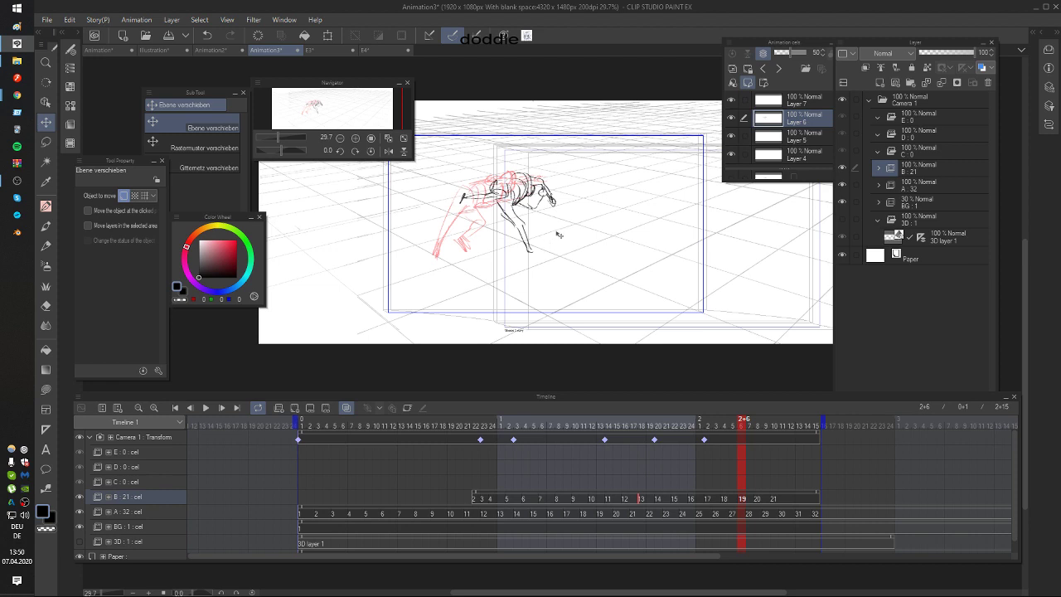
# Step: Return to the pen and flip through track B's cels 18 to 20 to examine the leap's motion
pyautogui.press('p')
pyautogui.press('Left')
pyautogui.press('Left')
pyautogui.press('Left')
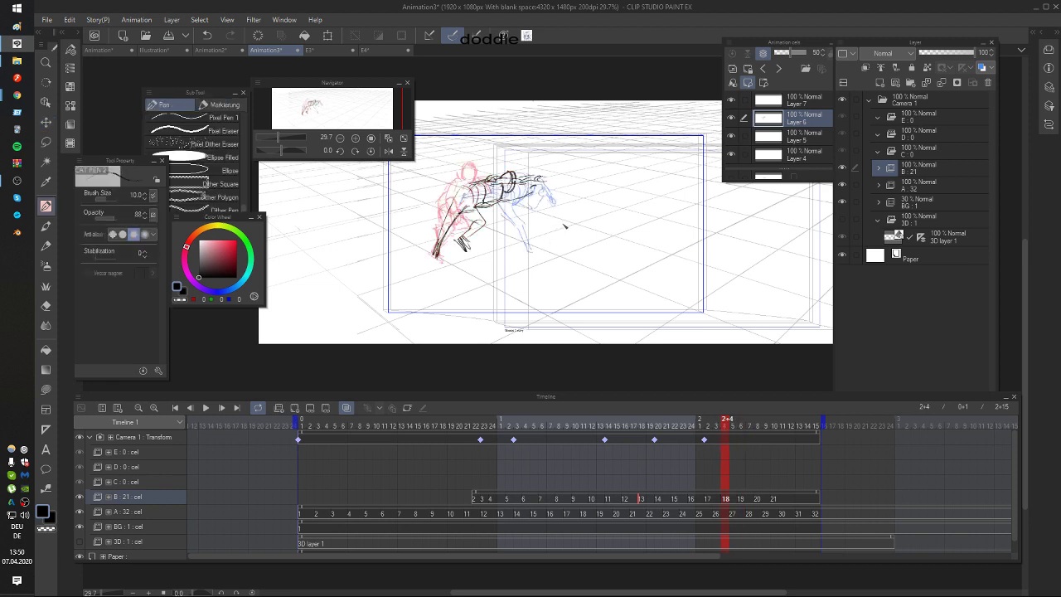
pyautogui.press('Right')
pyautogui.press('Right')
pyautogui.press('Right')
pyautogui.press('Right')
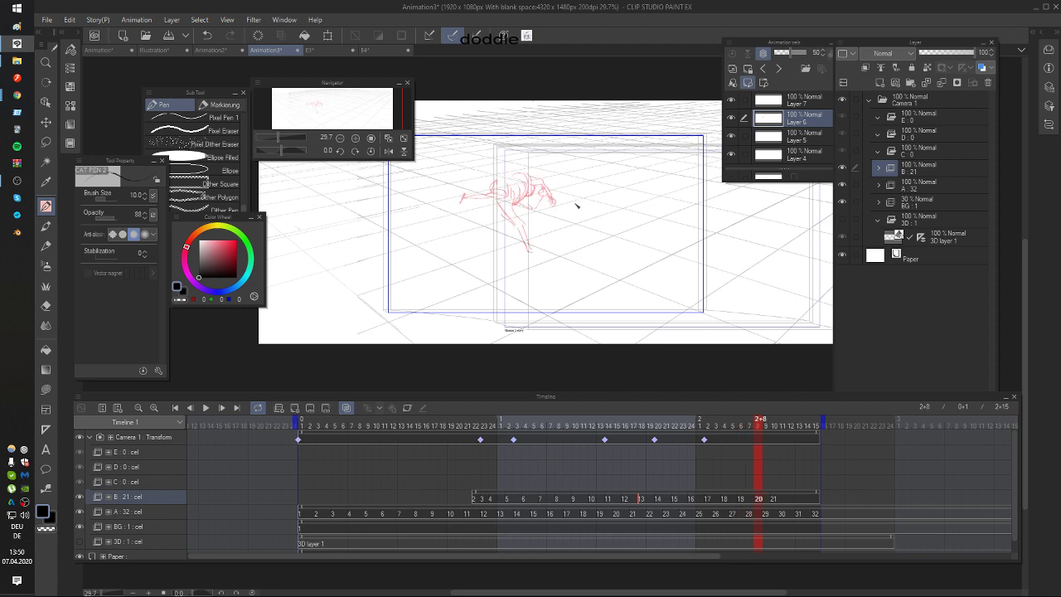
pyautogui.press('Left')
pyautogui.press('Left')
pyautogui.press('Left')
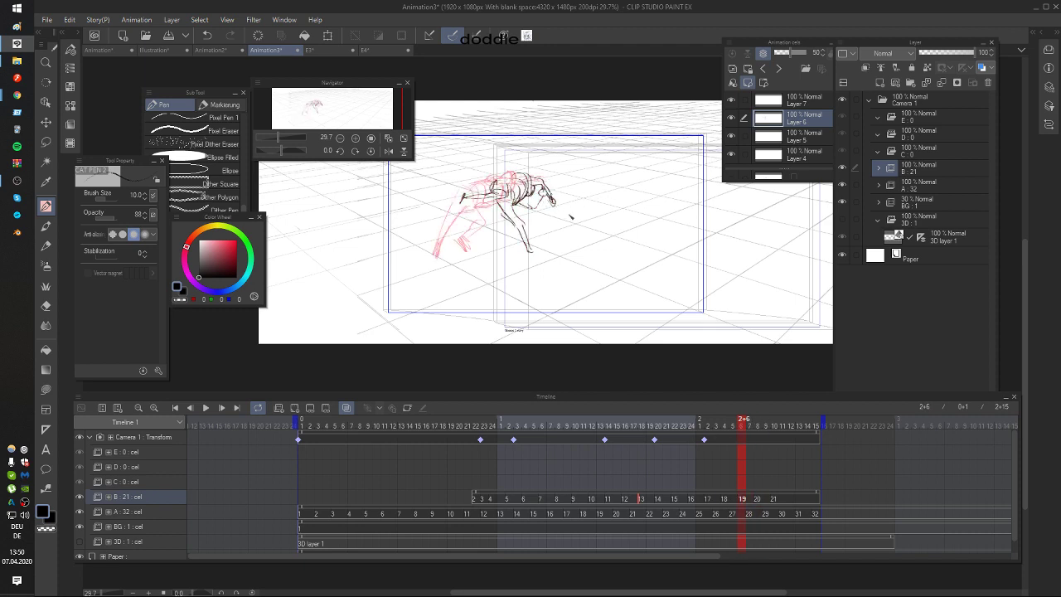
# Step: Switch to track A, review the cels from 24 onward, and go to empty cel 26
pyautogui.click(710, 514)
pyautogui.press('Left')
pyautogui.press('Left')
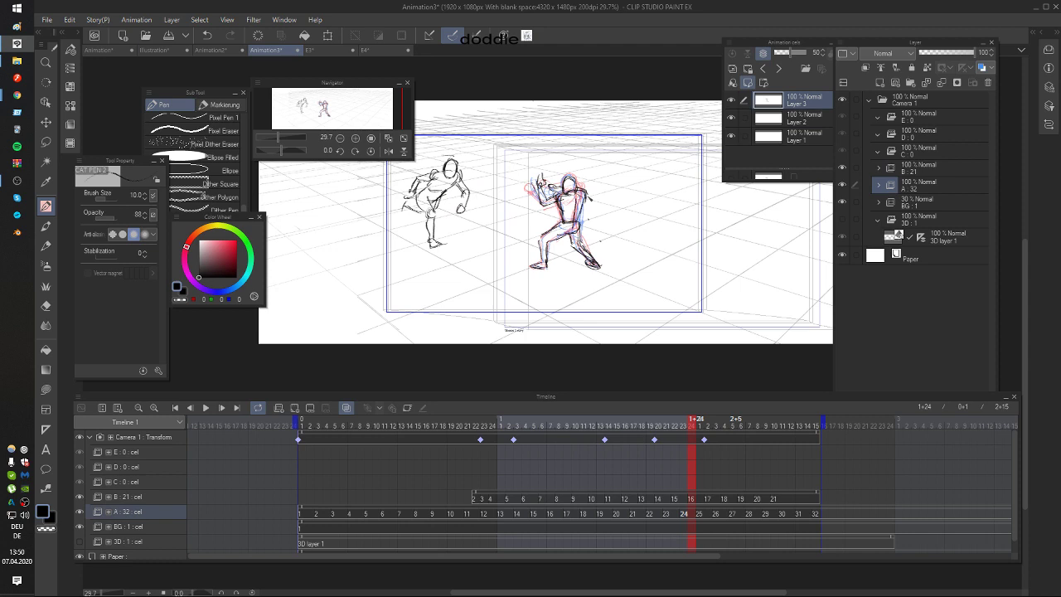
pyautogui.press('Right')
pyautogui.press('Right')
pyautogui.press('Right')
pyautogui.press('Right')
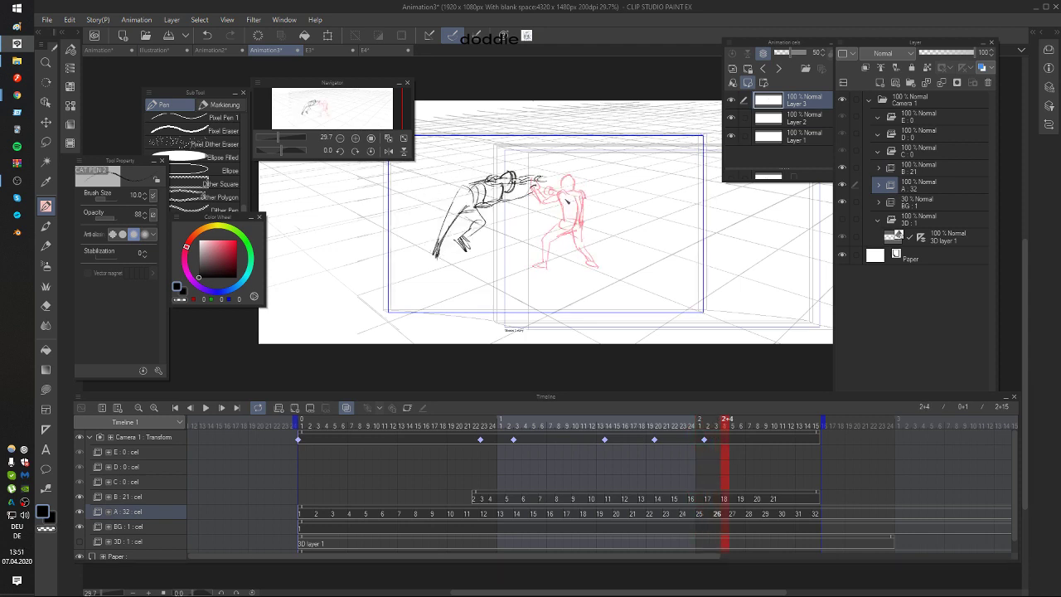
# Step: Sketch the first torso lines of track A's figure on cel 26, comparing them with cel 25
pyautogui.press('Left')
pyautogui.press('Left')
pyautogui.press('Left')
pyautogui.press('Left')
pyautogui.press('Right')
pyautogui.press('Right')
pyautogui.press('Right')
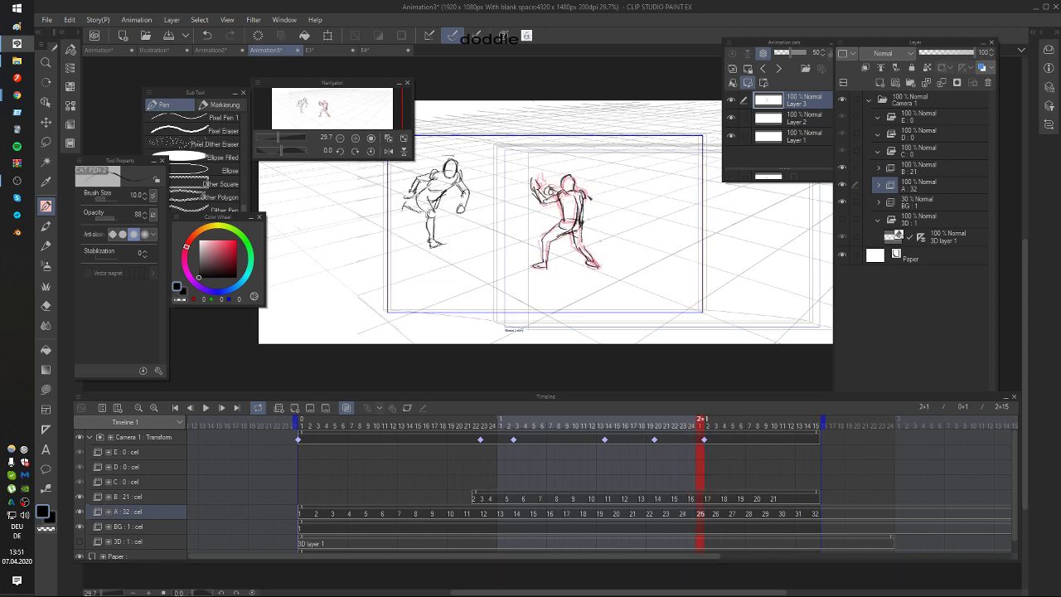
pyautogui.press('Left')
pyautogui.press('Right')
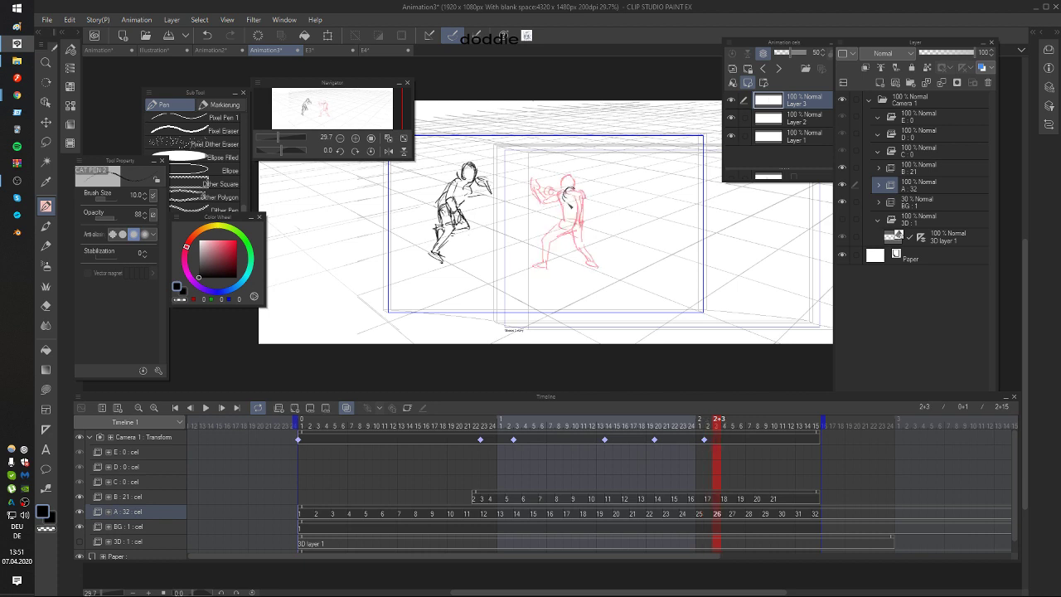
pyautogui.press('Left')
pyautogui.press('Right')
pyautogui.press('Left')
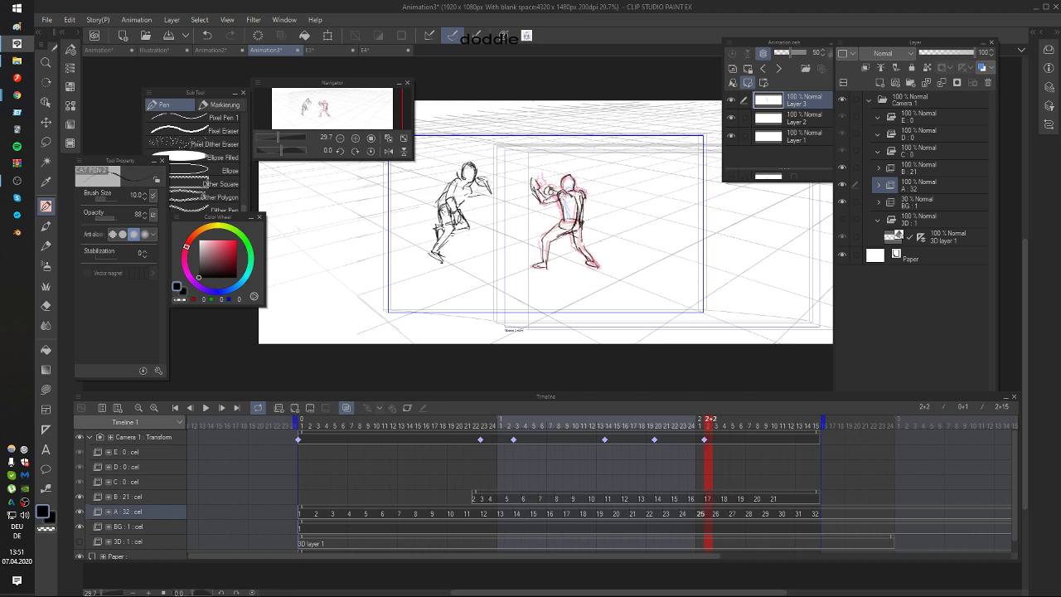
pyautogui.press('Right')
pyautogui.press('Left')
pyautogui.press('Right')
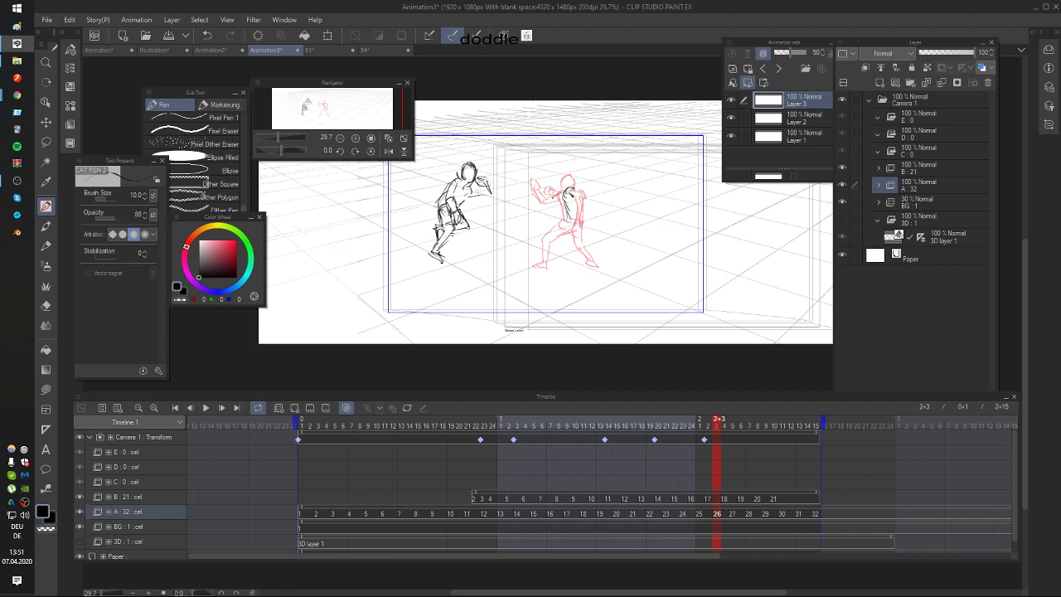
pyautogui.press('Left')
pyautogui.press('Right')
# Step: Try an arm raised above the head for track A's figure on cel 26, then undo the last stroke
pyautogui.moveTo(560, 188); pyautogui.dragTo(545, 181)
pyautogui.press('Left')
pyautogui.press('Right')
pyautogui.press('Left')
pyautogui.press('Right')
pyautogui.moveTo(550, 175); pyautogui.dragTo(543, 160)
pyautogui.press('Left')
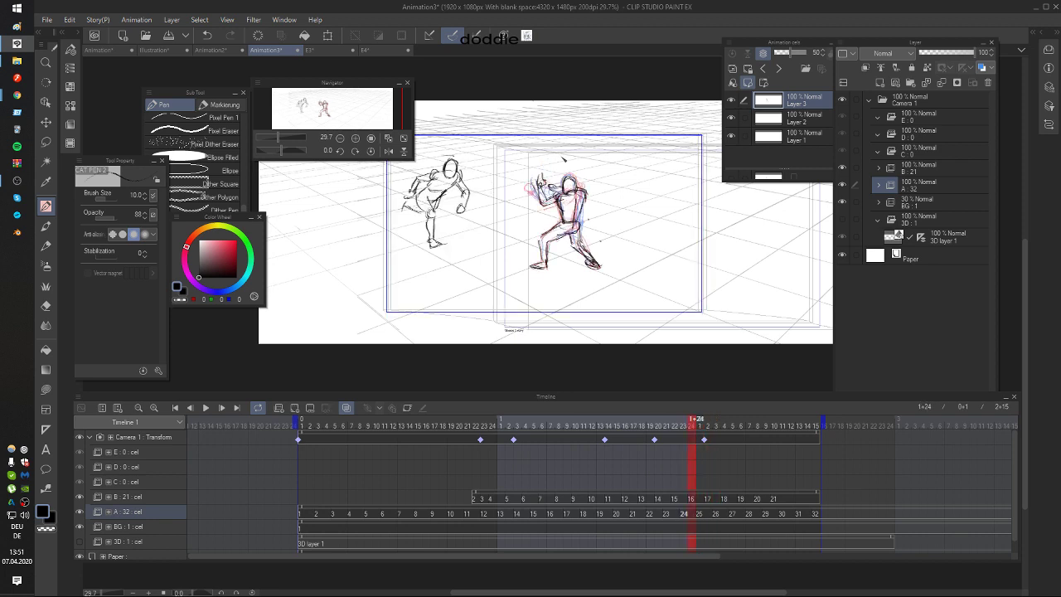
pyautogui.press('Right')
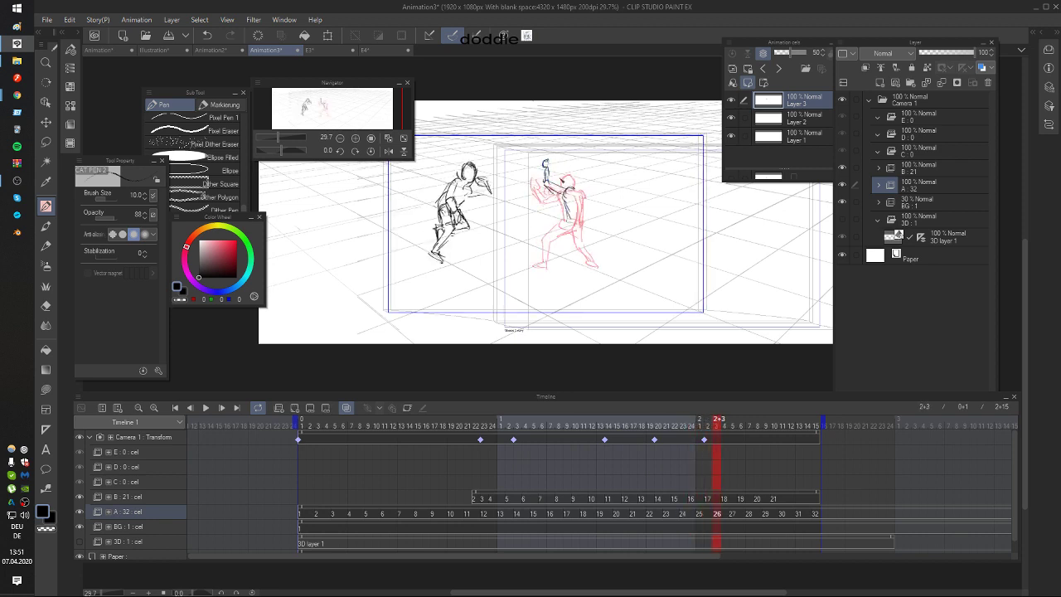
pyautogui.hotkey('ctrl', 'z')
# Step: Try a lower forearm pose on cel 26, checking it against cel 25, and undo the strokes
pyautogui.moveTo(545, 184)
pyautogui.mouseDown()
pyautogui.moveTo(525, 189)
pyautogui.moveTo(538, 183)
pyautogui.moveTo(547, 195)
pyautogui.mouseUp()
pyautogui.press('Left')
pyautogui.press('Right')
pyautogui.hotkey('ctrl', 'z')
pyautogui.press('Left')
pyautogui.press('Right')
pyautogui.press('Left')
pyautogui.press('Right')
pyautogui.press('Left')
pyautogui.press('Right')
pyautogui.hotkey('ctrl', 'z')
# Step: Sketch the head, torso and front leg of track A's figure on cel 26, using cel 25 as reference
pyautogui.moveTo(569, 177)
pyautogui.mouseDown()
pyautogui.moveTo(584, 228)
pyautogui.moveTo(547, 241)
pyautogui.moveTo(560, 226)
pyautogui.moveTo(542, 267)
pyautogui.mouseUp()
pyautogui.press('Left')
pyautogui.press('Right')
pyautogui.press('Left')
pyautogui.press('Right')
pyautogui.hotkey('ctrl', 'z')
pyautogui.press('Left')
pyautogui.press('Right')
# Step: Draw the extended rear leg of the figure on cel 26, comparing it with cel 25
pyautogui.moveTo(582, 225); pyautogui.dragTo(602, 267)
pyautogui.press('Left')
pyautogui.press('Right')
pyautogui.press('Left')
pyautogui.press('Right')
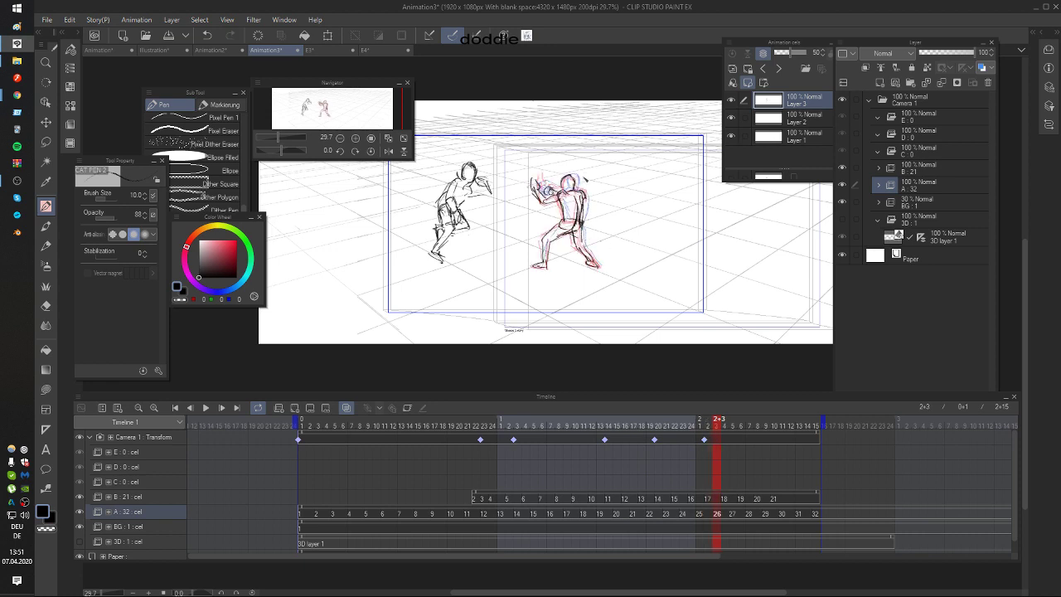
# Step: Draw the guarding arms of the figure on cel 26 and check the pose against cels 25 and 27
pyautogui.moveTo(564, 199); pyautogui.dragTo(548, 196)
pyautogui.press('Left')
pyautogui.press('Right')
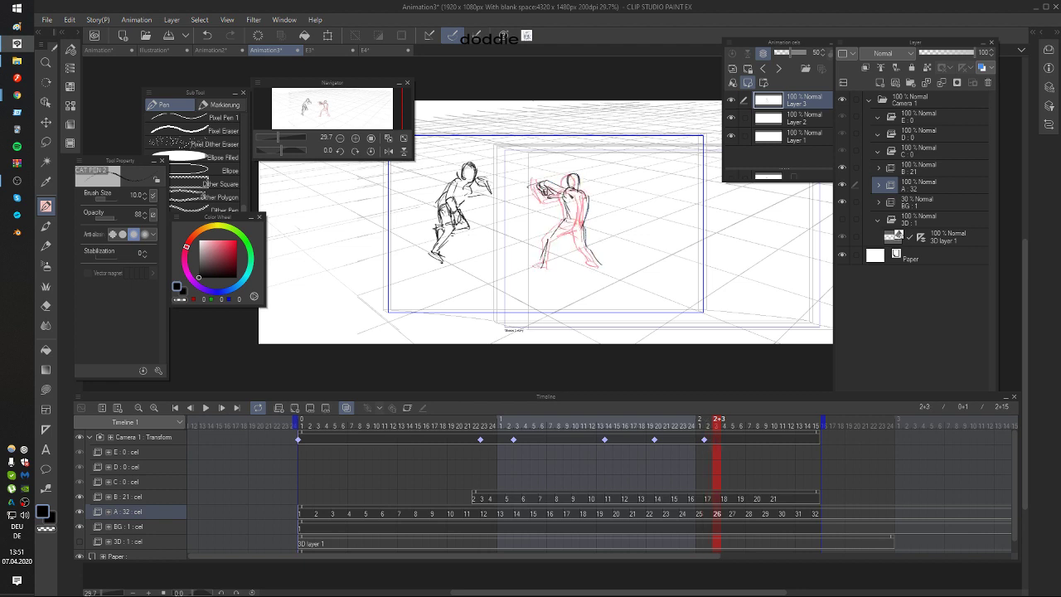
pyautogui.press('Left')
pyautogui.press('Right')
pyautogui.press('Right')
pyautogui.press('Right')
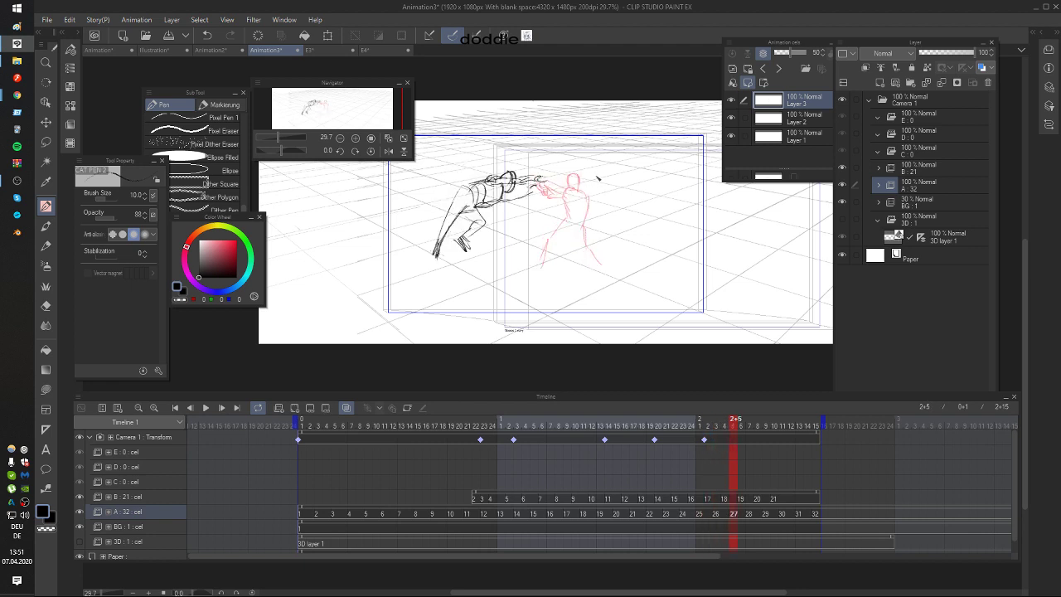
pyautogui.press('Left')
pyautogui.press('Left')
pyautogui.press('Left')
pyautogui.press('Right')
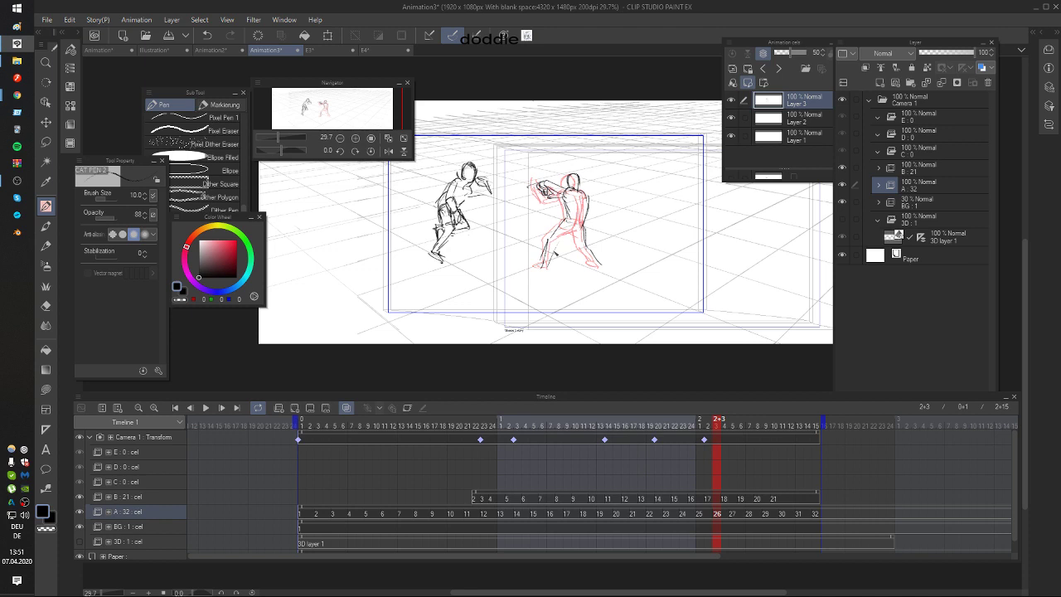
# Step: Rework the leg lines of track A's figure on cel 26, undoing the stray stroke and comparing with the neighbouring cel
pyautogui.moveTo(572, 235)
pyautogui.mouseDown()
pyautogui.moveTo(554, 242)
pyautogui.moveTo(577, 239)
pyautogui.moveTo(604, 268)
pyautogui.mouseUp()
pyautogui.press('Left')
pyautogui.press('Right')
pyautogui.hotkey('ctrl', 'z')
pyautogui.press('Left')
pyautogui.press('Right')
pyautogui.press('Left')
pyautogui.press('Right')
# Step: Rough out the recoiling figure on track A's cel 27 with ground strokes under its feet, then go to cel 28
pyautogui.press('k')
pyautogui.press('Left')
pyautogui.press('Right')
pyautogui.press('p')
pyautogui.press('Right')
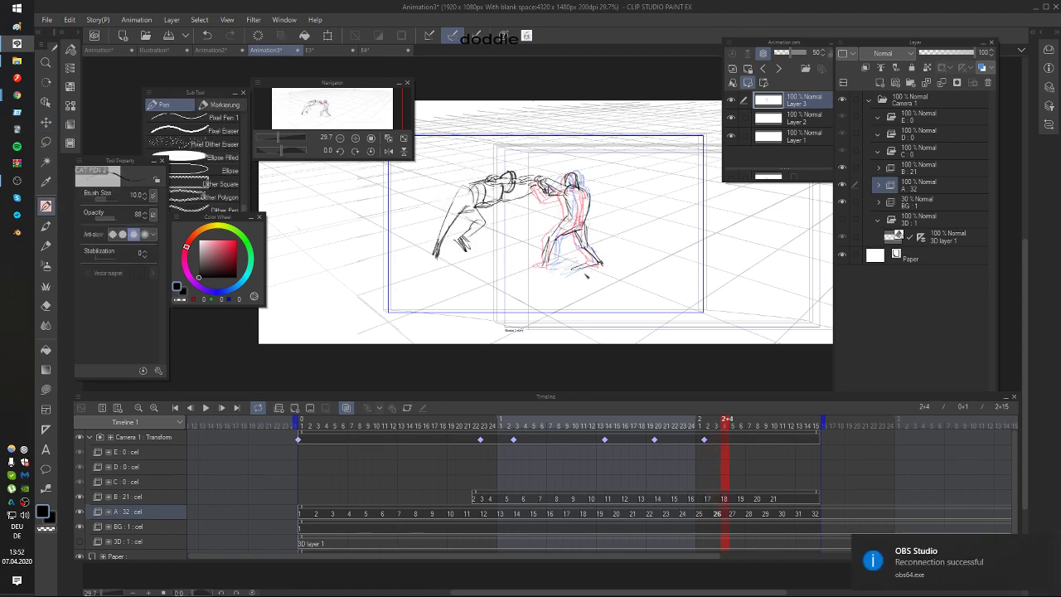
pyautogui.press('Right')
pyautogui.press('Right')
pyautogui.press('Right')
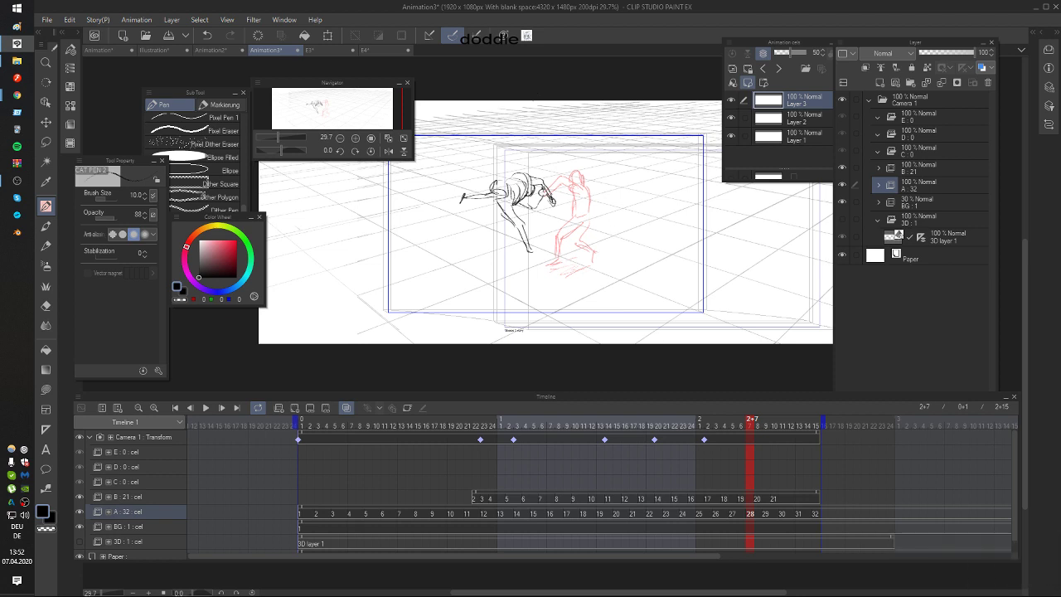
pyautogui.hotkey('alt', 'Tab')
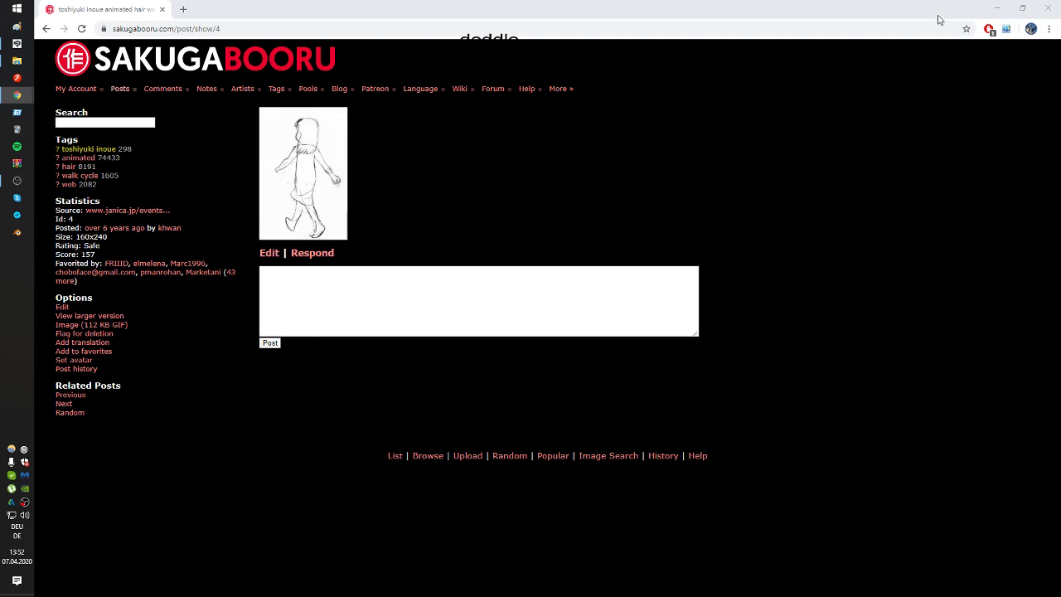
pyautogui.click(998, 8)
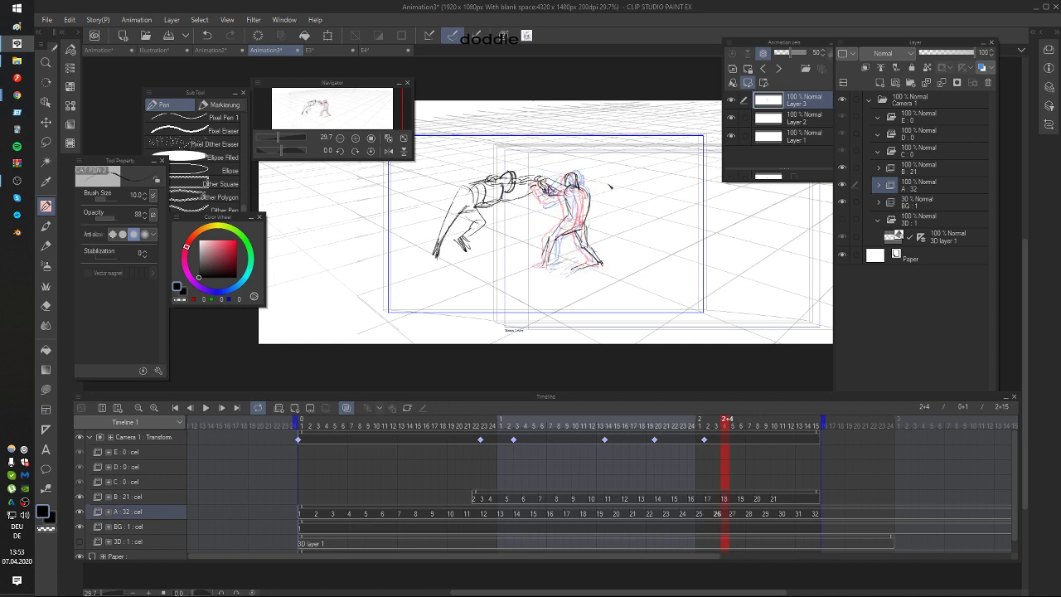
pyautogui.press('Right')
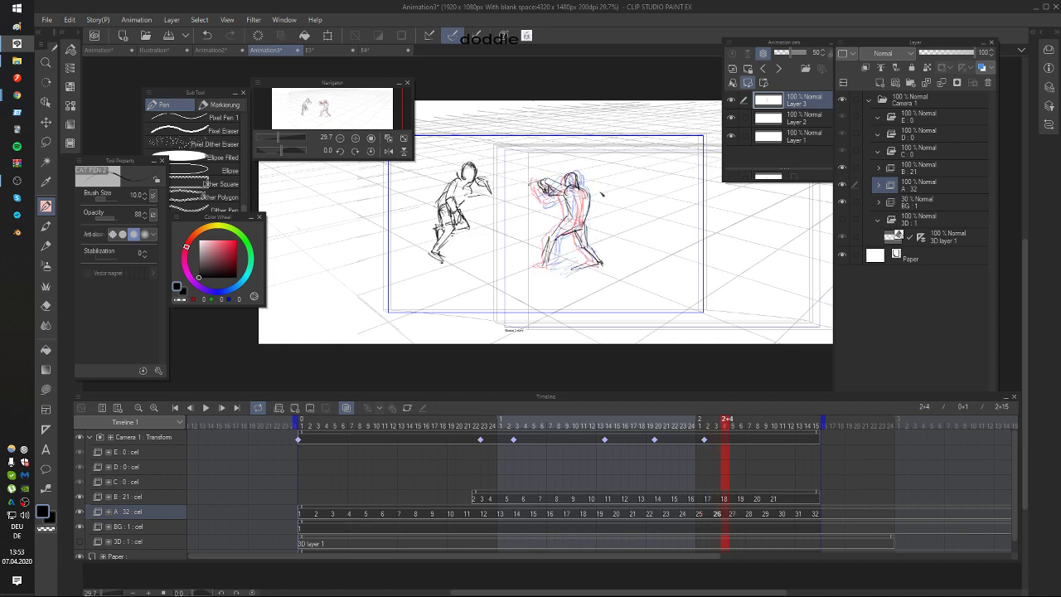
# Step: Clean up the forearms of track A's figure on cel 26 and compare the pose across cels 25 to 28
pyautogui.press('e')
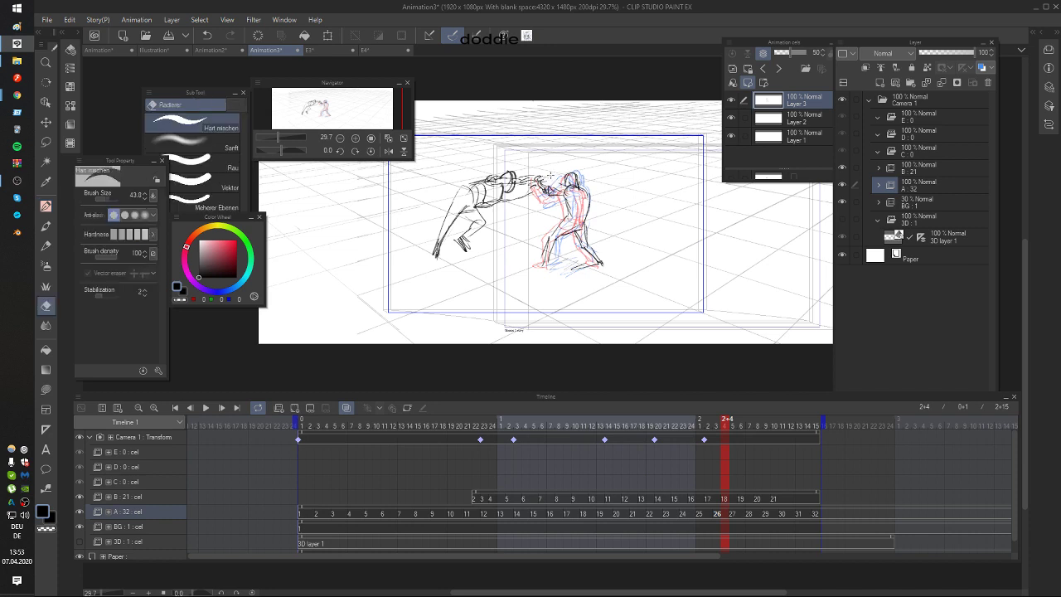
pyautogui.press('p')
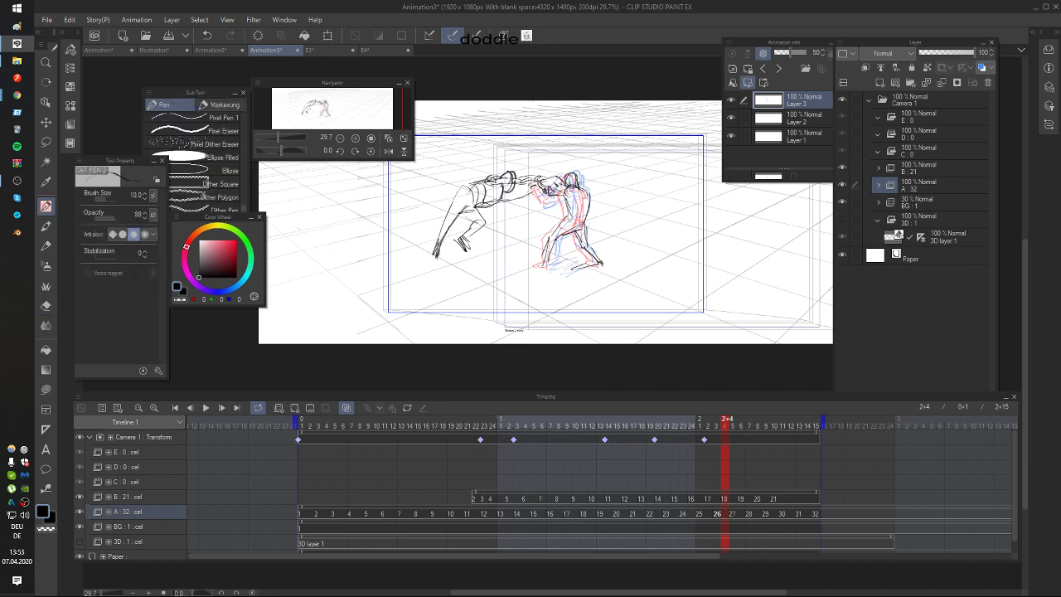
pyautogui.press('Right')
pyautogui.press('Right')
pyautogui.press('Right')
pyautogui.press('Left')
pyautogui.press('Left')
pyautogui.press('Left')
pyautogui.press('Right')
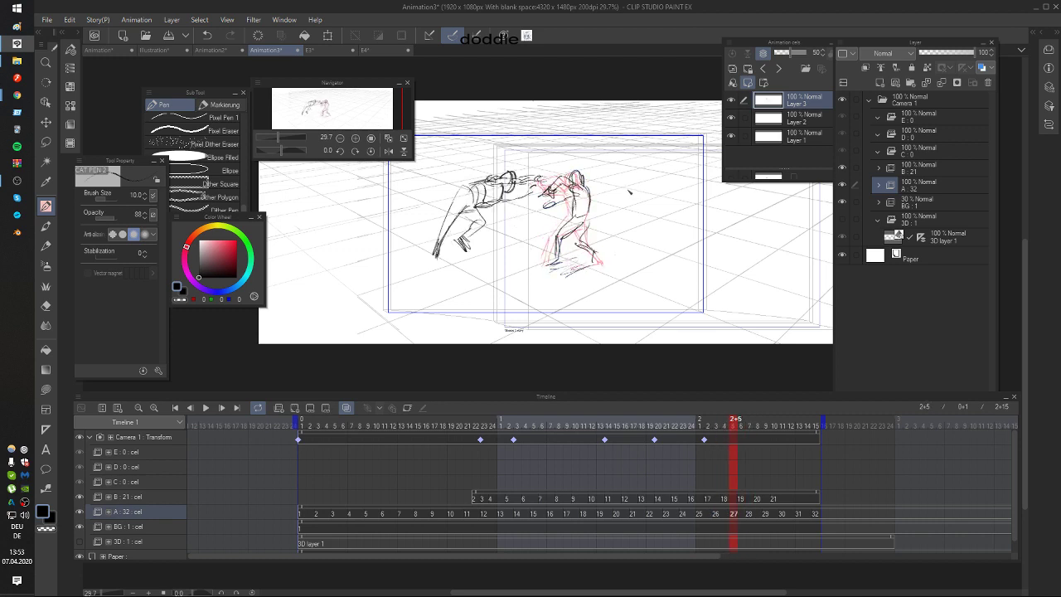
pyautogui.press('Right')
pyautogui.press('Left')
pyautogui.press('Left')
pyautogui.press('Left')
pyautogui.press('Right')
pyautogui.press('Right')
# Step: Move cel 27's whole drawing slightly away from the leaping attacker, checking its spacing against cels 25 and 26
pyautogui.press('k')
pyautogui.press('Left')
pyautogui.press('Left')
pyautogui.press('Left')
pyautogui.press('Right')
pyautogui.press('Right')
pyautogui.press('Right')
pyautogui.press('Left')
pyautogui.press('Left')
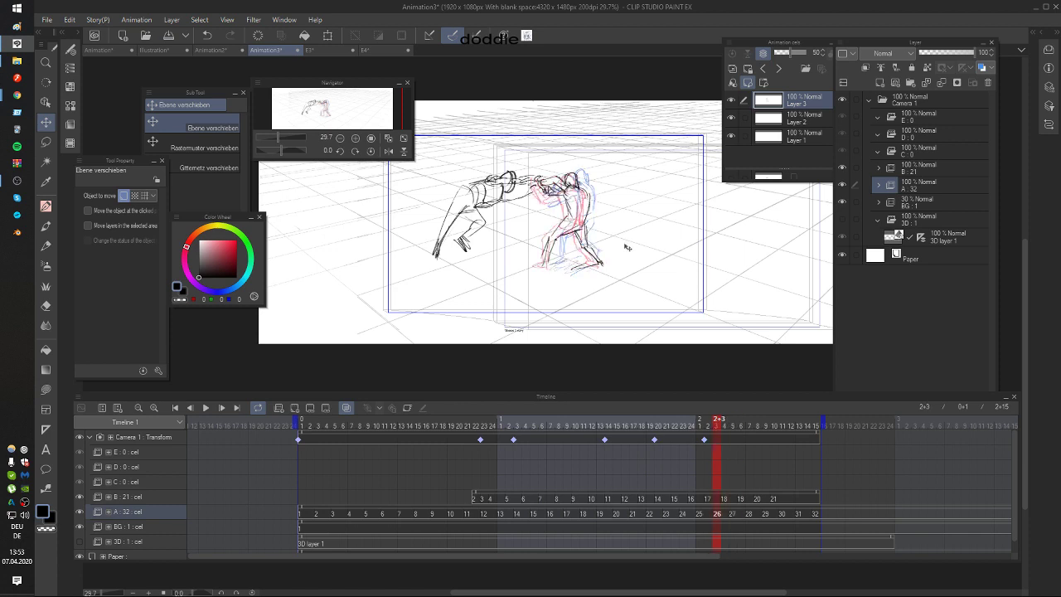
pyautogui.press('Left')
pyautogui.press('Right')
pyautogui.press('Left')
pyautogui.press('Right')
pyautogui.press('Left')
pyautogui.press('Right')
# Step: Draw the feet of track A's figure on cel 26 with the pen, checking them against cels 25 and 27
pyautogui.press('p')
pyautogui.moveTo(534, 266); pyautogui.dragTo(547, 268)
pyautogui.press('Left')
pyautogui.press('Right')
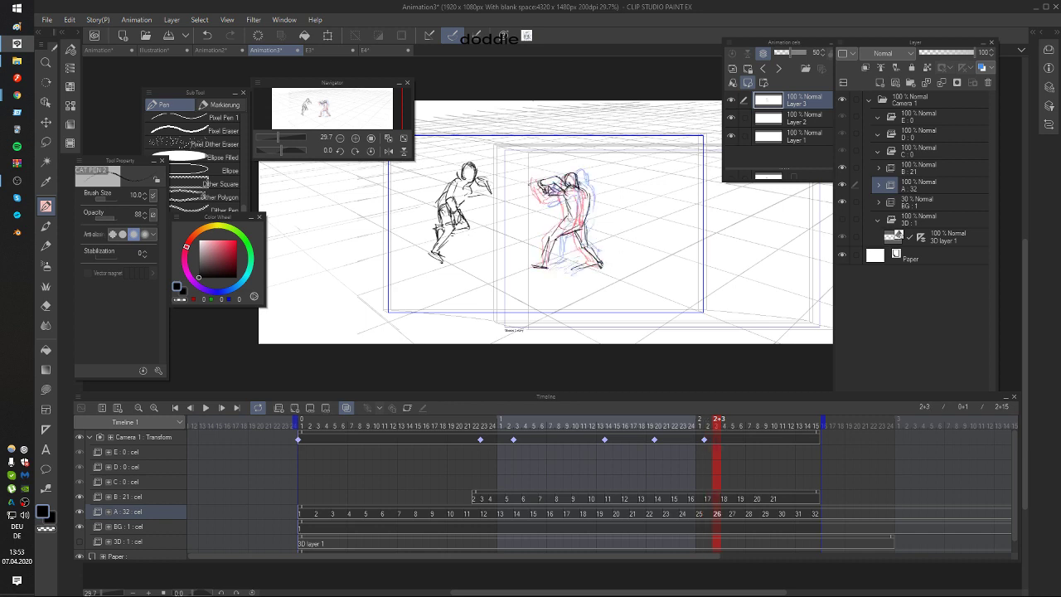
pyautogui.press('Right')
pyautogui.press('Right')
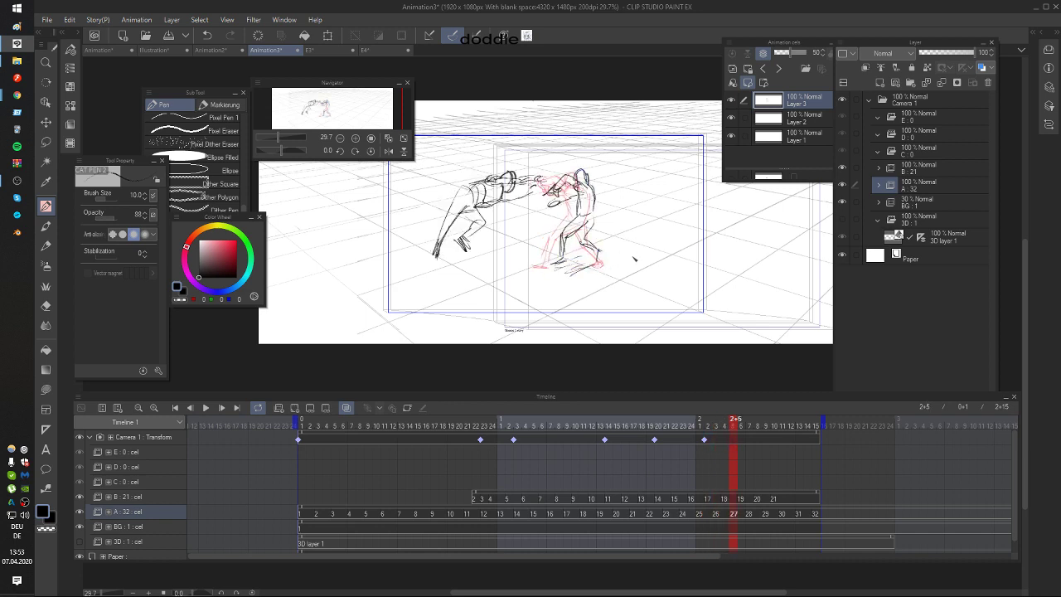
pyautogui.press('Left')
pyautogui.press('Right')
# Step: Try leg strokes for track A's figure on empty cel 28 and undo them all
pyautogui.press('Right')
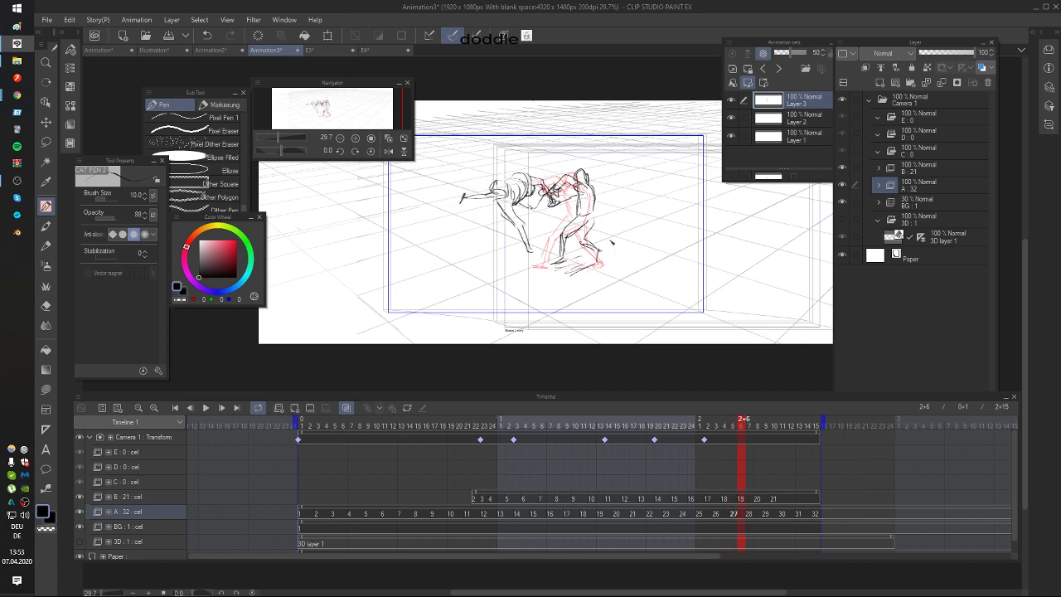
pyautogui.press('Right')
pyautogui.moveTo(578, 217); pyautogui.dragTo(584, 254)
pyautogui.hotkey('ctrl', 'z')
pyautogui.press('Left')
pyautogui.press('Right')
pyautogui.hotkey('ctrl', 'z')
pyautogui.hotkey('ctrl', 'z')
pyautogui.hotkey('ctrl', 'z')
pyautogui.press('Left')
pyautogui.press('Right')
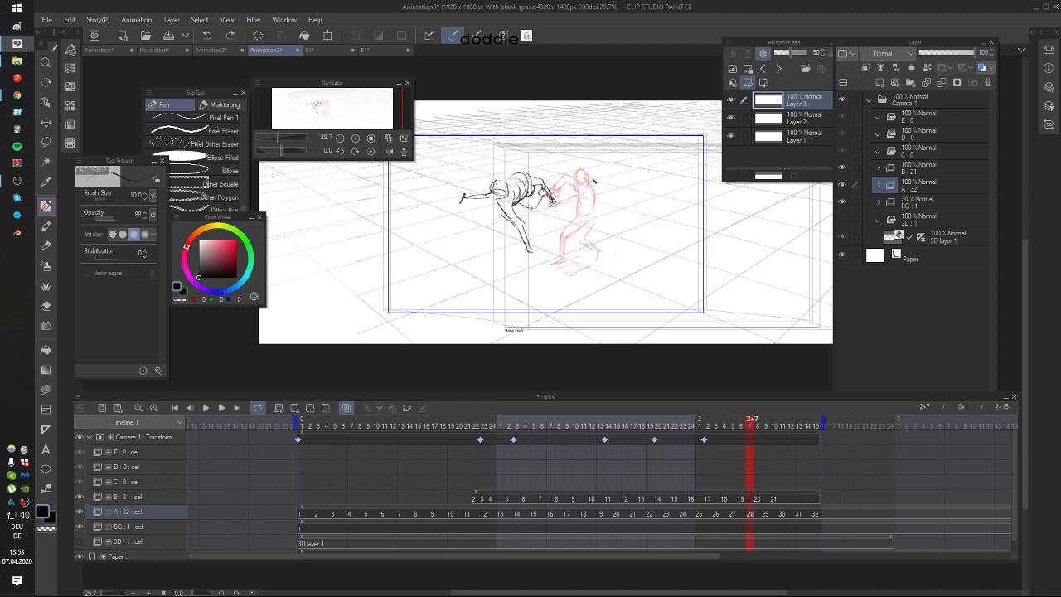
# Step: Flip through track A's cels 26 to 28 to examine how the figure recoils from the attacker
pyautogui.press('Left')
pyautogui.press('Left')
pyautogui.press('Left')
pyautogui.press('Left')
pyautogui.press('Left')
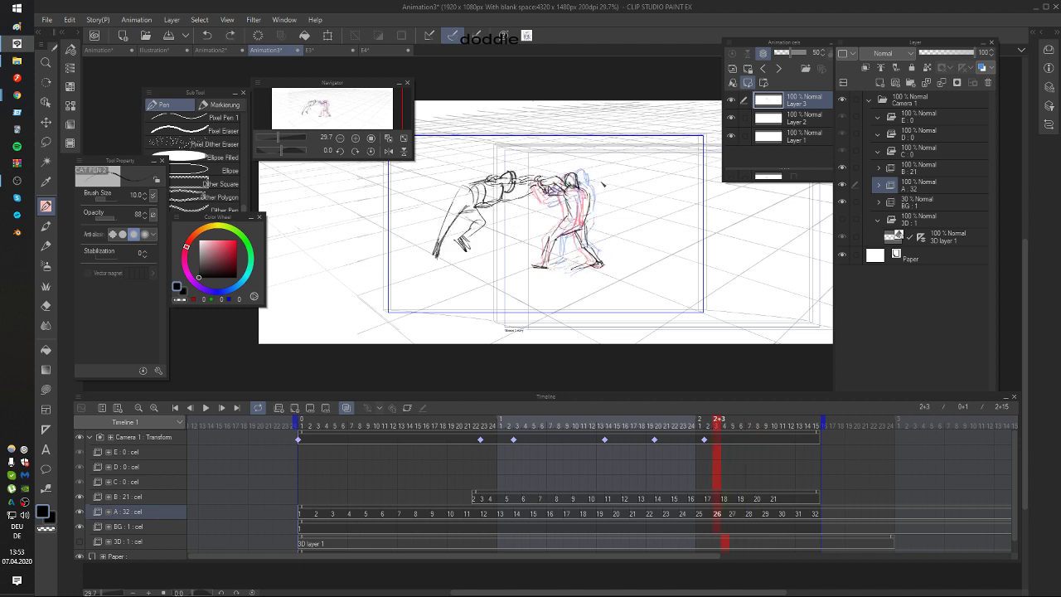
pyautogui.press('Right')
pyautogui.press('Right')
pyautogui.press('Right')
pyautogui.press('Right')
pyautogui.press('Right')
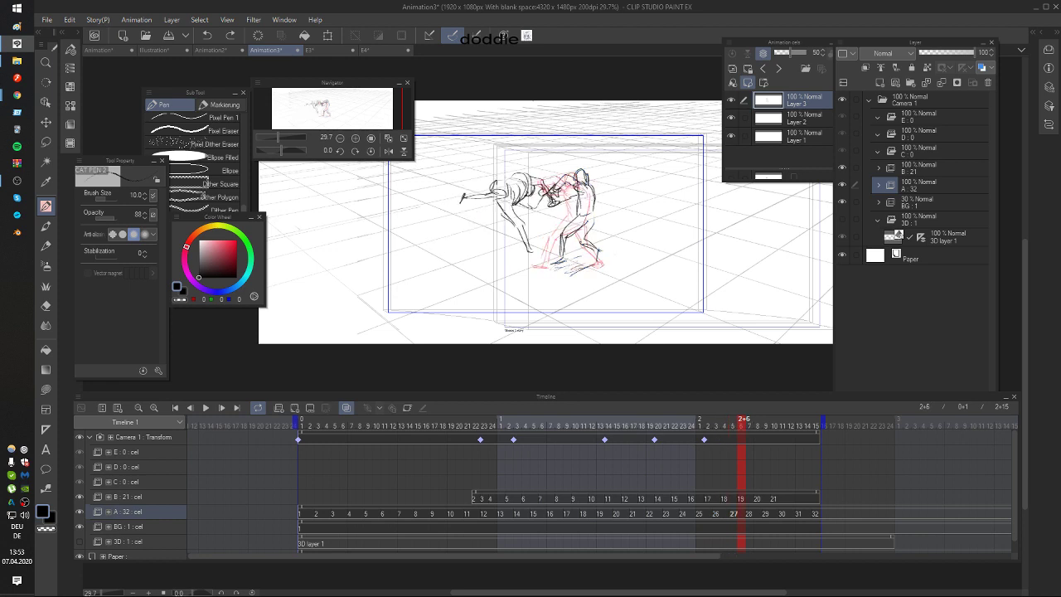
# Step: Try a shoulder line for track A's figure on cel 28, comparing it with cel 27, and undo it
pyautogui.hotkey('ctrl', 'z')
pyautogui.moveTo(591, 179); pyautogui.dragTo(583, 201)
pyautogui.press('Left')
pyautogui.press('Right')
pyautogui.hotkey('ctrl', 'z')
pyautogui.press('Left')
pyautogui.press('Right')
pyautogui.press('Left')
pyautogui.press('Right')
# Step: Draw the raised front arm of track A's figure on cel 28, comparing it with cel 27
pyautogui.moveTo(573, 191); pyautogui.dragTo(581, 203)
pyautogui.press('Left')
pyautogui.press('Right')
pyautogui.press('Left')
pyautogui.press('Right')
pyautogui.hotkey('ctrl', 'z')
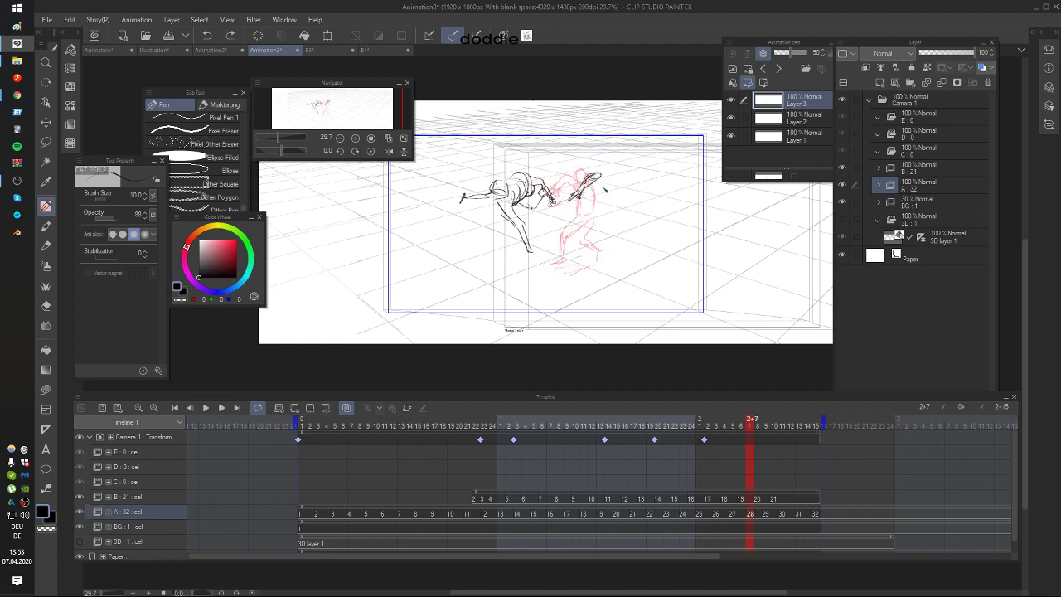
# Step: Flip through the frames around track A's cel 28 to examine how the new arm follows the previous poses
pyautogui.press('k')
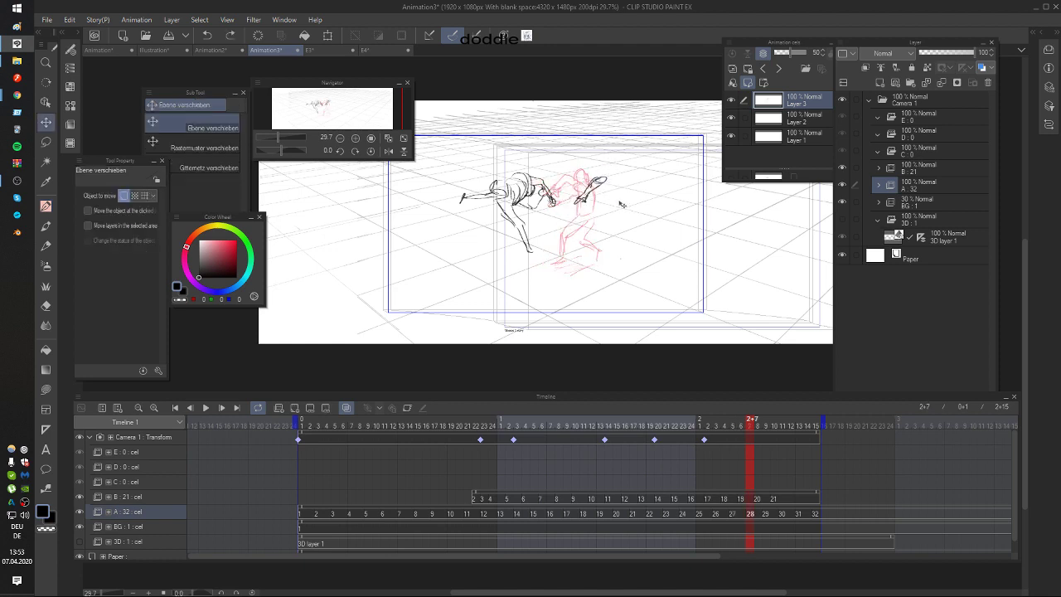
pyautogui.press('Left')
pyautogui.press('Left')
pyautogui.press('Right')
pyautogui.press('Right')
pyautogui.press('p')
pyautogui.press('Right')
pyautogui.press('Left')
pyautogui.press('Left')
pyautogui.press('Right')
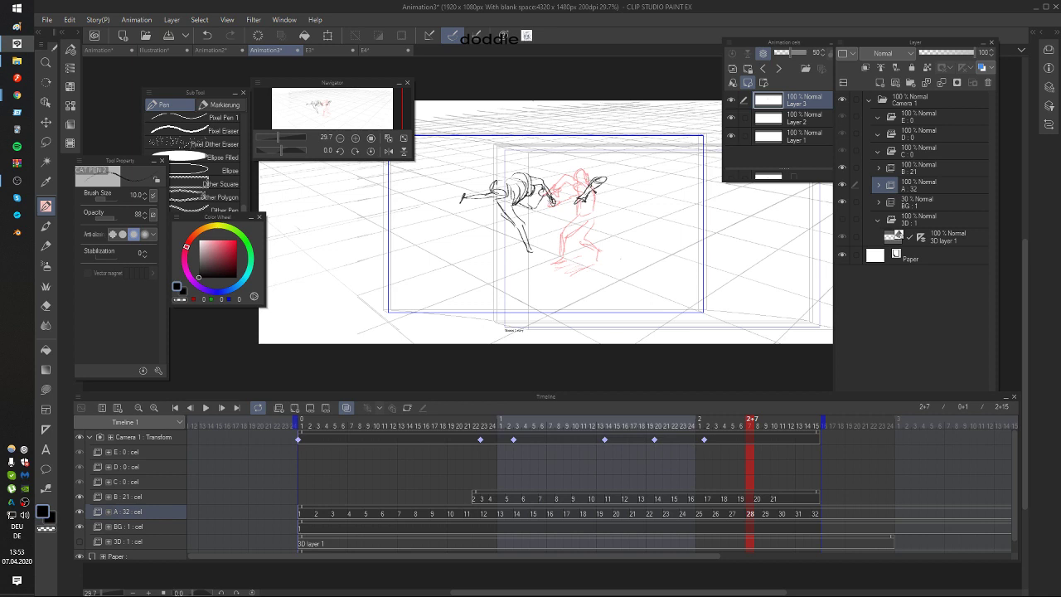
pyautogui.press('Left')
pyautogui.press('Right')
pyautogui.press('Left')
pyautogui.press('Right')
pyautogui.press('Left')
pyautogui.press('Left')
pyautogui.press('Left')
pyautogui.press('Right')
pyautogui.press('Right')
pyautogui.press('Right')
# Step: Sketch the head, torso and bent legs of track A's figure on cel 28, retrying strokes against cel 27
pyautogui.moveTo(570, 211)
pyautogui.mouseDown()
pyautogui.moveTo(561, 217)
pyautogui.moveTo(577, 191)
pyautogui.mouseUp()
pyautogui.hotkey('ctrl', 'z')
pyautogui.moveTo(598, 212)
pyautogui.mouseDown()
pyautogui.moveTo(576, 241)
pyautogui.moveTo(596, 266)
pyautogui.mouseUp()
pyautogui.hotkey('ctrl', 'z')
pyautogui.press(',')
pyautogui.press('.')
pyautogui.moveTo(578, 215)
pyautogui.mouseDown()
pyautogui.moveTo(567, 241)
pyautogui.moveTo(601, 245)
pyautogui.mouseUp()
pyautogui.hotkey('ctrl', 'z')
pyautogui.press(',')
pyautogui.press('.')
pyautogui.moveTo(596, 241); pyautogui.dragTo(598, 241)
pyautogui.moveTo(602, 212); pyautogui.dragTo(595, 227)
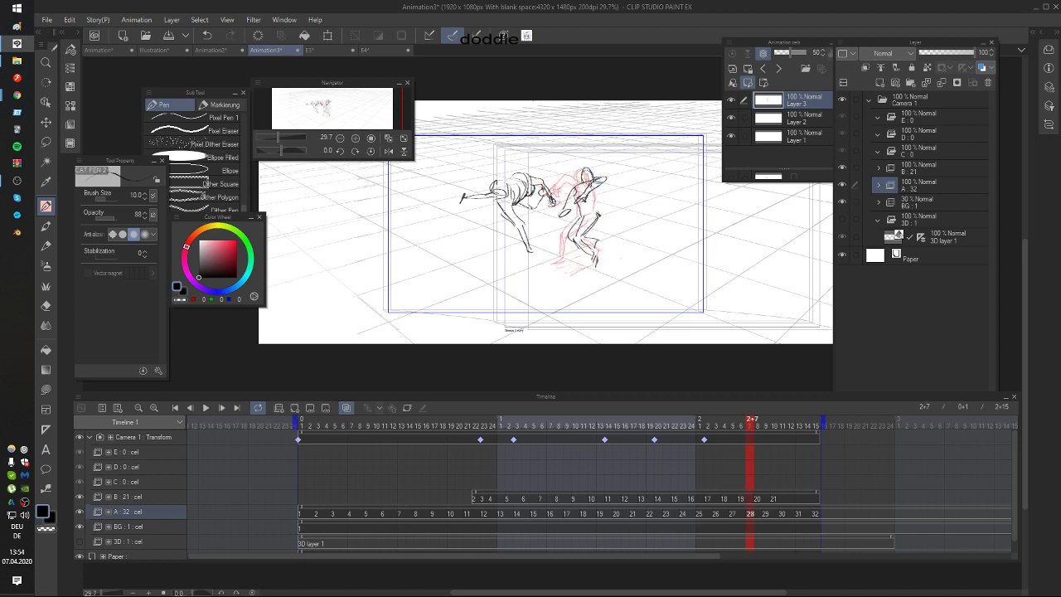
# Step: Add the back contour and reinforce the head of track A's figure on cel 28
pyautogui.moveTo(602, 190); pyautogui.dragTo(596, 218)
pyautogui.moveTo(606, 191); pyautogui.dragTo(596, 212)
pyautogui.moveTo(583, 169)
pyautogui.mouseDown()
pyautogui.moveTo(579, 184)
pyautogui.moveTo(589, 185)
pyautogui.mouseUp()
pyautogui.press('Left')
pyautogui.press('Right')
pyautogui.press('Right')
# Step: Shift the cel 28 drawing of track A's figure slightly away from the attacker, checking it against the preceding frames
pyautogui.press('k')
pyautogui.moveTo(626, 231); pyautogui.dragTo(636, 233)
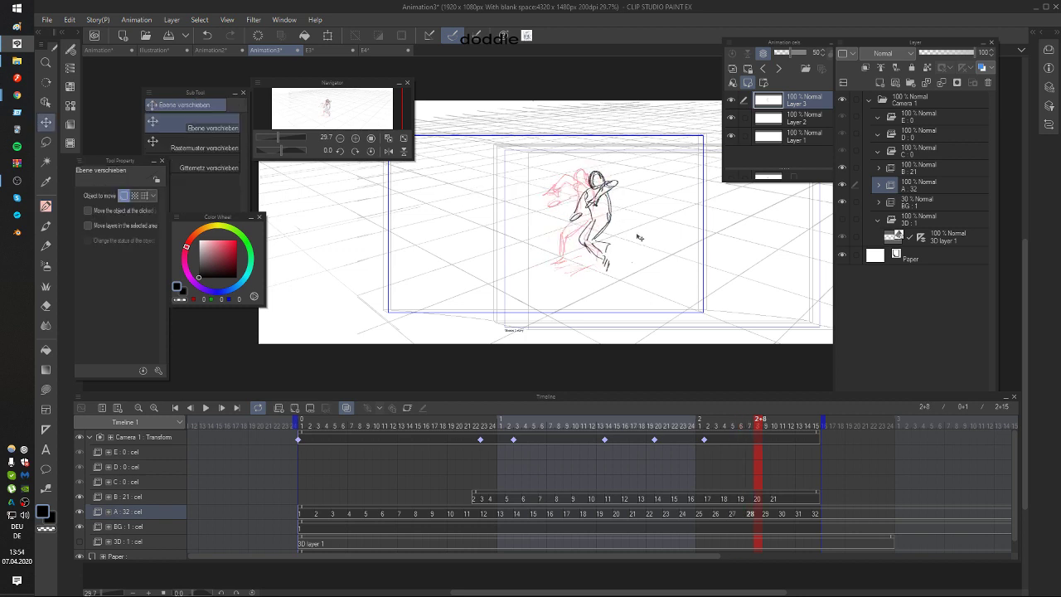
pyautogui.press('Left')
pyautogui.press('Left')
pyautogui.press('Left')
pyautogui.press('Right')
pyautogui.press('Right')
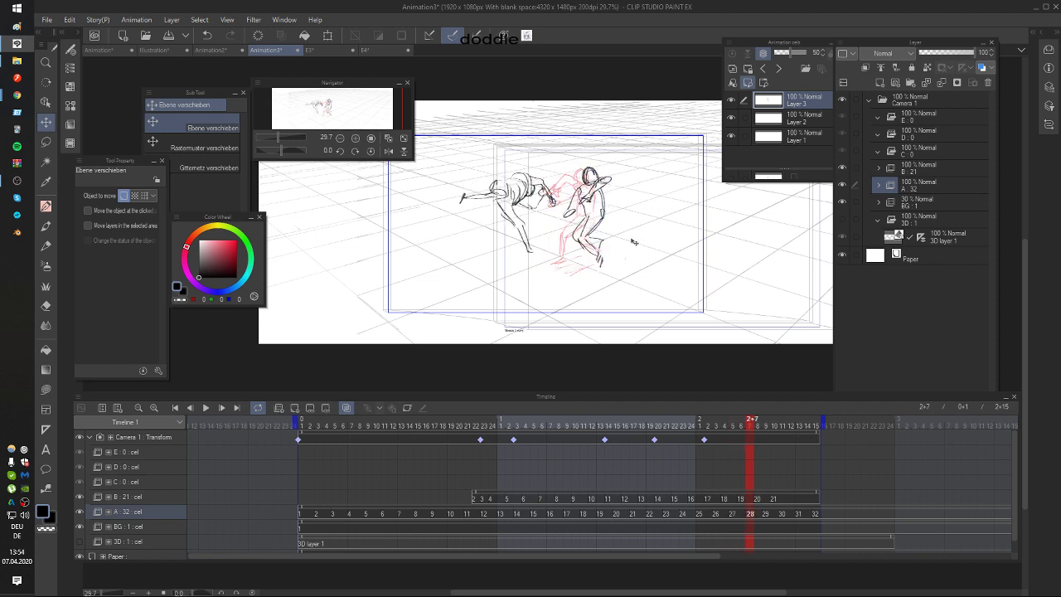
# Step: Sketch the head and outstretched arm of track A's figure on cel 29, retrying strokes against cel 28
pyautogui.press('Right')
pyautogui.press('Right')
pyautogui.press('p')
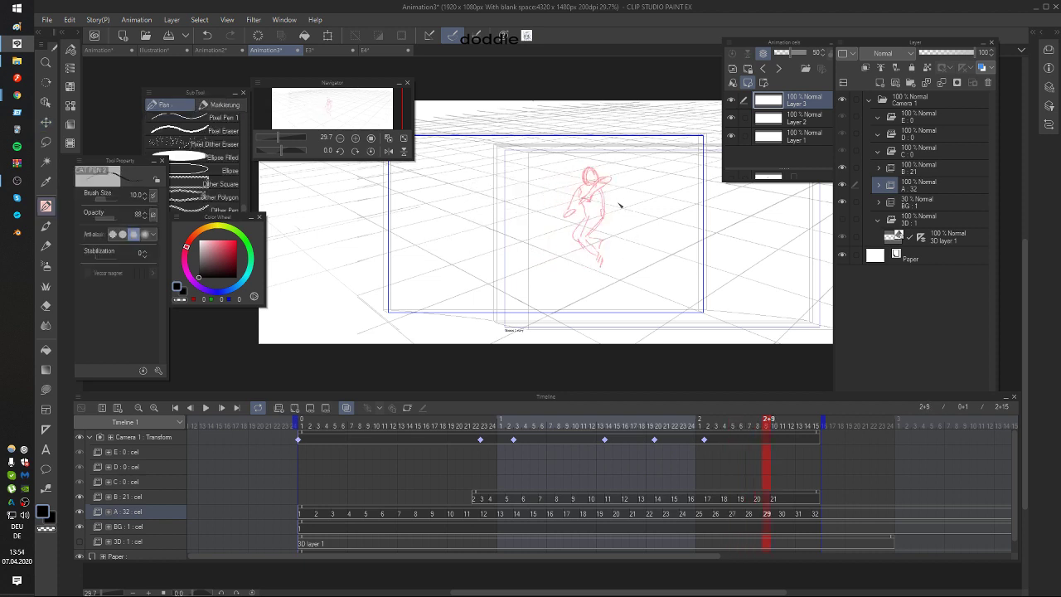
pyautogui.press('Left')
pyautogui.press('Right')
pyautogui.moveTo(625, 187)
pyautogui.mouseDown()
pyautogui.moveTo(637, 189)
pyautogui.moveTo(613, 190)
pyautogui.moveTo(642, 186)
pyautogui.moveTo(604, 190)
pyautogui.mouseUp()
pyautogui.hotkey('ctrl', 'z')
pyautogui.hotkey('ctrl', 'z')
pyautogui.hotkey('ctrl', 'z')
pyautogui.hotkey('ctrl', 'z')
pyautogui.press(',')
pyautogui.press('.')
# Step: Draw the leaning torso of track A's figure on cel 29, comparing each attempt with cel 28
pyautogui.moveTo(619, 171)
pyautogui.mouseDown()
pyautogui.moveTo(620, 189)
pyautogui.moveTo(570, 192)
pyautogui.moveTo(567, 224)
pyautogui.moveTo(605, 249)
pyautogui.moveTo(550, 203)
pyautogui.moveTo(607, 226)
pyautogui.mouseUp()
pyautogui.press(',')
pyautogui.press('.')
pyautogui.hotkey('ctrl', 'z')
pyautogui.press(',')
pyautogui.press('.')
pyautogui.press(',')
pyautogui.press('.')
pyautogui.hotkey('ctrl', 'z')
pyautogui.press(',')
pyautogui.press('.')
# Step: Draw the raised bent leg and the straight supporting leg of track A's figure on cel 29
pyautogui.moveTo(542, 205)
pyautogui.mouseDown()
pyautogui.moveTo(570, 212)
pyautogui.moveTo(569, 249)
pyautogui.moveTo(583, 228)
pyautogui.moveTo(607, 273)
pyautogui.mouseUp()
pyautogui.hotkey('ctrl', 'z')
pyautogui.press(',')
pyautogui.press('.')
pyautogui.moveTo(588, 230); pyautogui.dragTo(608, 280)
pyautogui.hotkey('ctrl', 'z')
pyautogui.hotkey('ctrl', 'z')
pyautogui.press(',')
pyautogui.press('.')
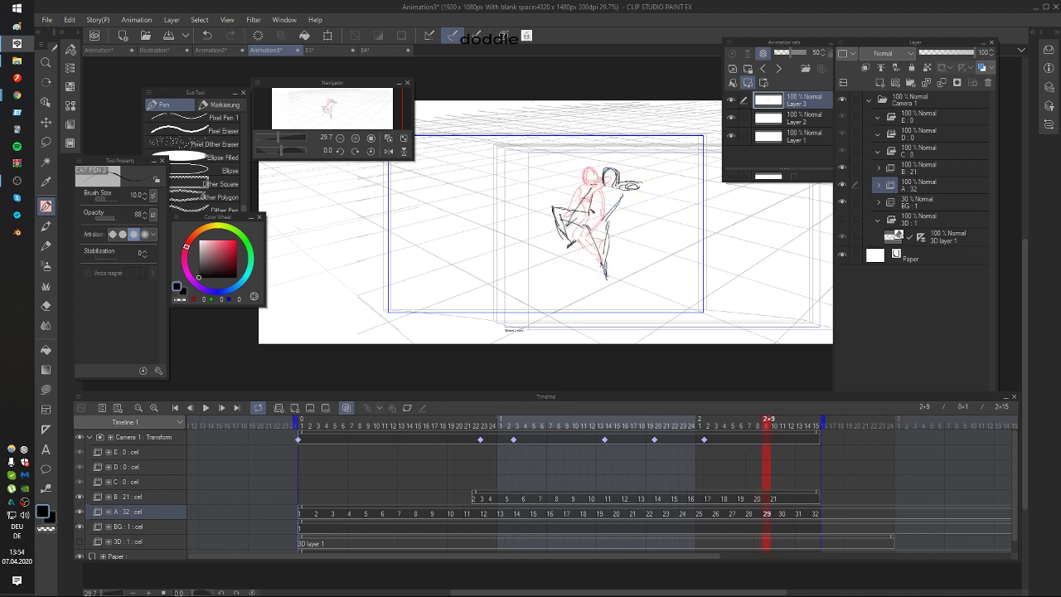
pyautogui.moveTo(580, 220); pyautogui.dragTo(567, 231)
# Step: Step back through track A to cel 26, switch to track B and advance to its cel 20
pyautogui.press(',')
pyautogui.press(',')
pyautogui.press(',')
pyautogui.press(',')
pyautogui.press(',')
pyautogui.press(',')
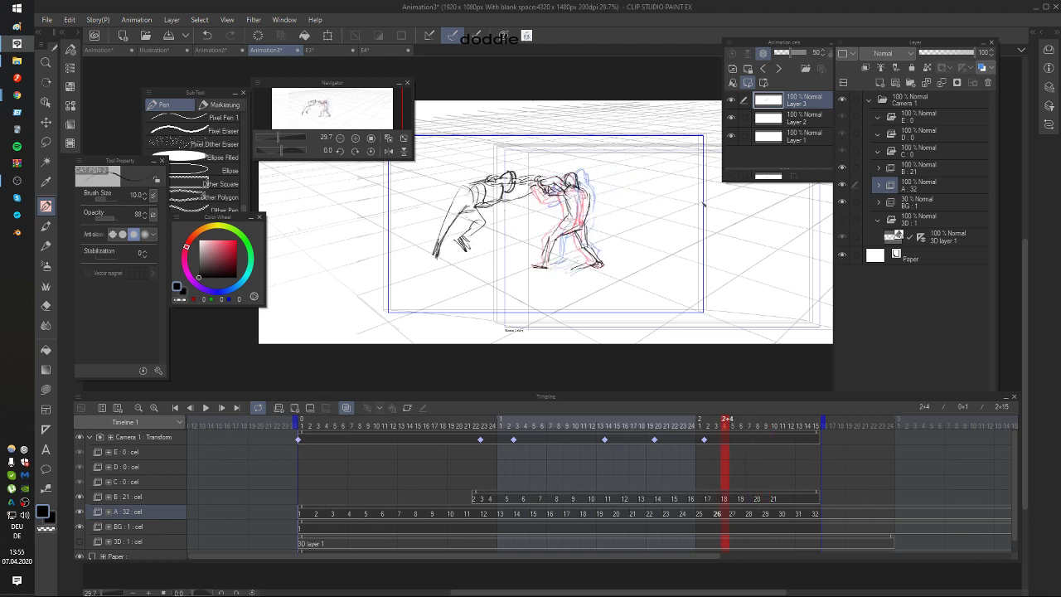
pyautogui.click(716, 501)
pyautogui.press('.')
pyautogui.press('.')
pyautogui.press('.')
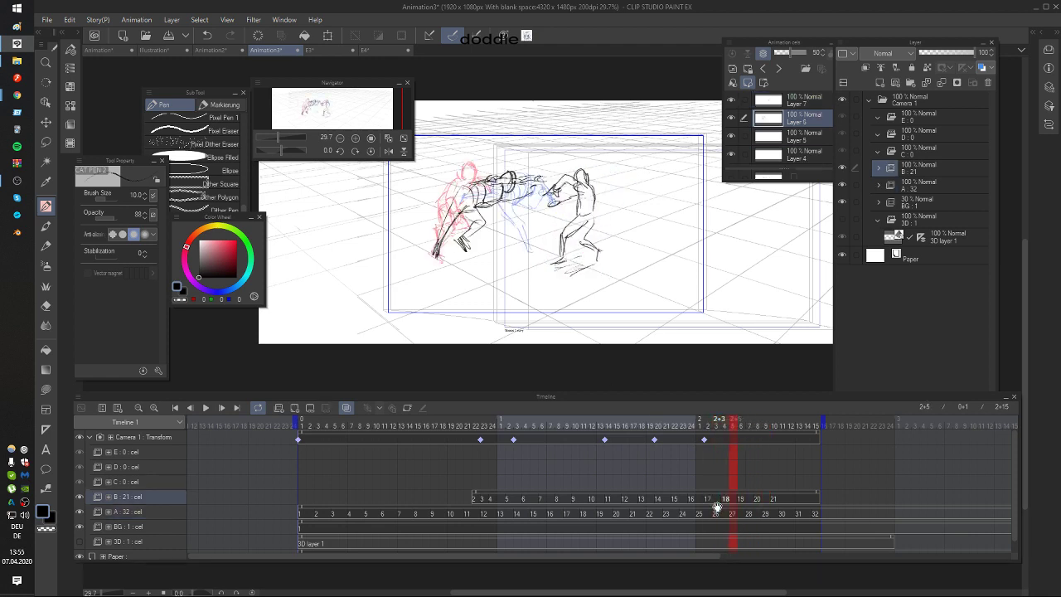
pyautogui.press('.')
pyautogui.press('.')
pyautogui.press(',')
pyautogui.press('.')
# Step: Sketch the attacker's hunched upper body and forward arm on track B's cel 20, retrying strokes against cel 19
pyautogui.moveTo(537, 196); pyautogui.dragTo(553, 204)
pyautogui.press(',')
pyautogui.press('.')
pyautogui.hotkey('ctrl', 'z')
pyautogui.hotkey('ctrl', 'z')
pyautogui.press(',')
pyautogui.press('.')
pyautogui.press(',')
pyautogui.press('.')
pyautogui.hotkey('ctrl', 'z')
pyautogui.moveTo(524, 178)
pyautogui.mouseDown()
pyautogui.moveTo(539, 183)
pyautogui.moveTo(519, 209)
pyautogui.moveTo(552, 204)
pyautogui.mouseUp()
pyautogui.hotkey('ctrl', 'z')
pyautogui.press(',')
pyautogui.press('.')
# Step: Draw the attacker's legs and foot on track B's cel 20, replacing the first leg strokes
pyautogui.moveTo(526, 211)
pyautogui.mouseDown()
pyautogui.moveTo(533, 249)
pyautogui.moveTo(531, 239)
pyautogui.mouseUp()
pyautogui.moveTo(533, 240); pyautogui.dragTo(539, 253)
pyautogui.press(',')
pyautogui.press('.')
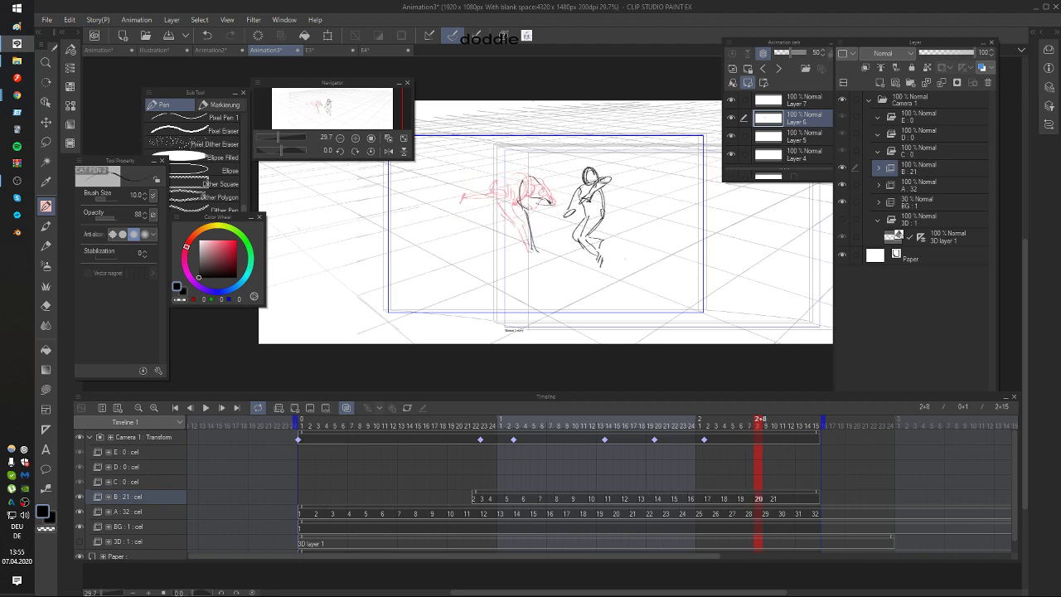
pyautogui.hotkey('ctrl', 'z')
pyautogui.moveTo(530, 188)
pyautogui.mouseDown()
pyautogui.moveTo(519, 198)
pyautogui.moveTo(549, 253)
pyautogui.mouseUp()
pyautogui.press(',')
pyautogui.press('.')
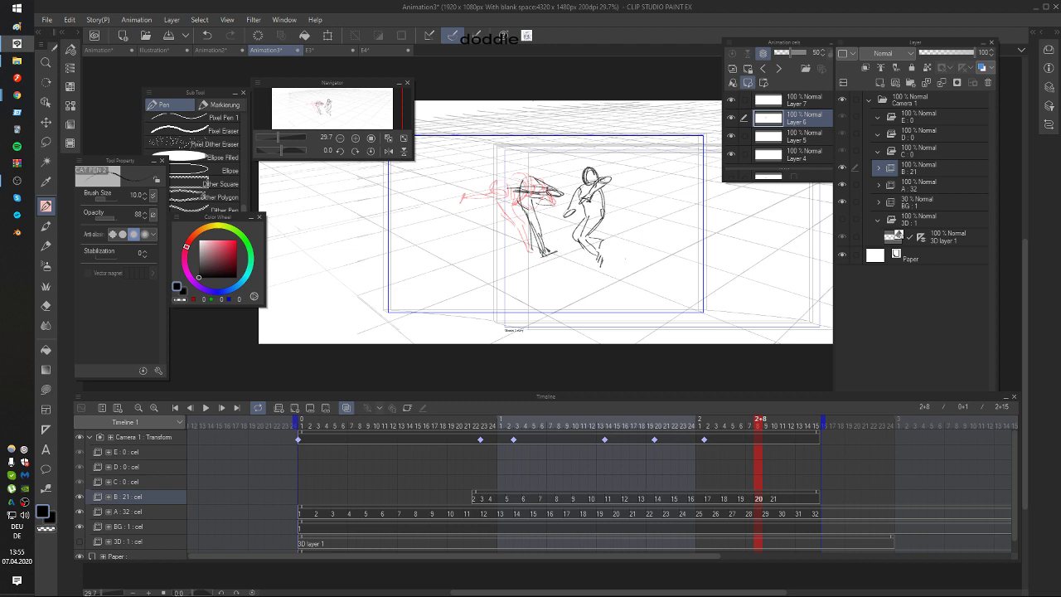
# Step: Flip between track B's cel 20 and the preceding frame to examine the attacker's movement
pyautogui.press(',')
pyautogui.press('.')
pyautogui.press(',')
pyautogui.press('.')
pyautogui.press(',')
pyautogui.press('.')
pyautogui.press(',')
pyautogui.press('.')
# Step: Try a farther-reaching arm for the attacker on cel 20, compare it with cel 19, and undo it
pyautogui.moveTo(552, 183); pyautogui.dragTo(580, 178)
pyautogui.press(',')
pyautogui.press(',')
pyautogui.press(',')
pyautogui.press(',')
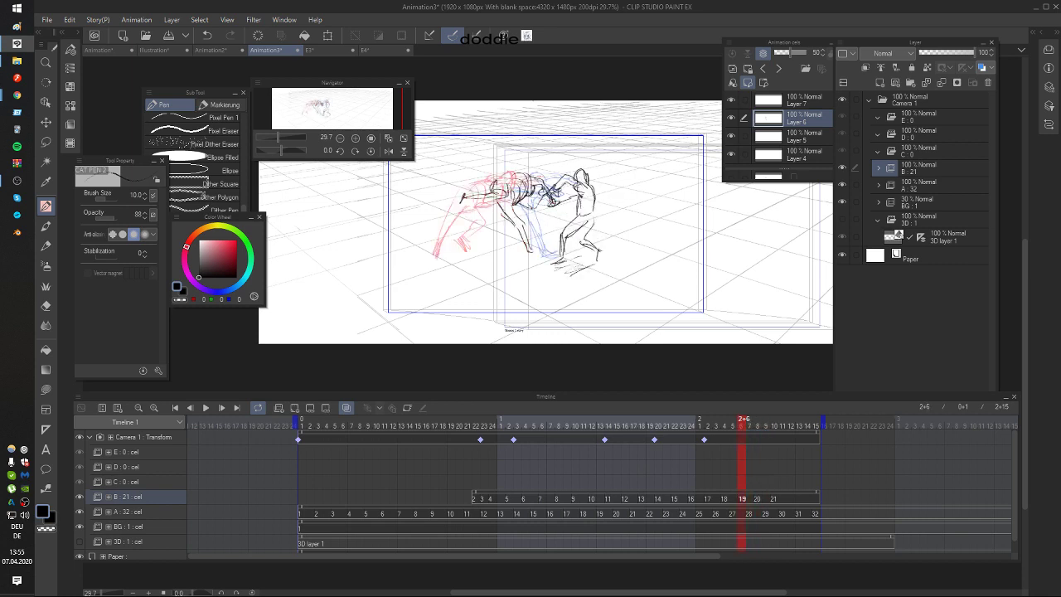
pyautogui.press('.')
pyautogui.press('.')
pyautogui.press('.')
pyautogui.hotkey('ctrl', 'z')
pyautogui.hotkey('ctrl', 'z')
pyautogui.hotkey('ctrl', 'z')
# Step: Redraw the attacker's forward arm closer to the body on track B's cel 20
pyautogui.moveTo(547, 176); pyautogui.dragTo(562, 191)
pyautogui.press(',')
pyautogui.press('.')
# Step: Draw the attacker's curved back on track B's cel 21, undoing surplus strokes and comparing with the preceding frame
pyautogui.press('.')
pyautogui.press('.')
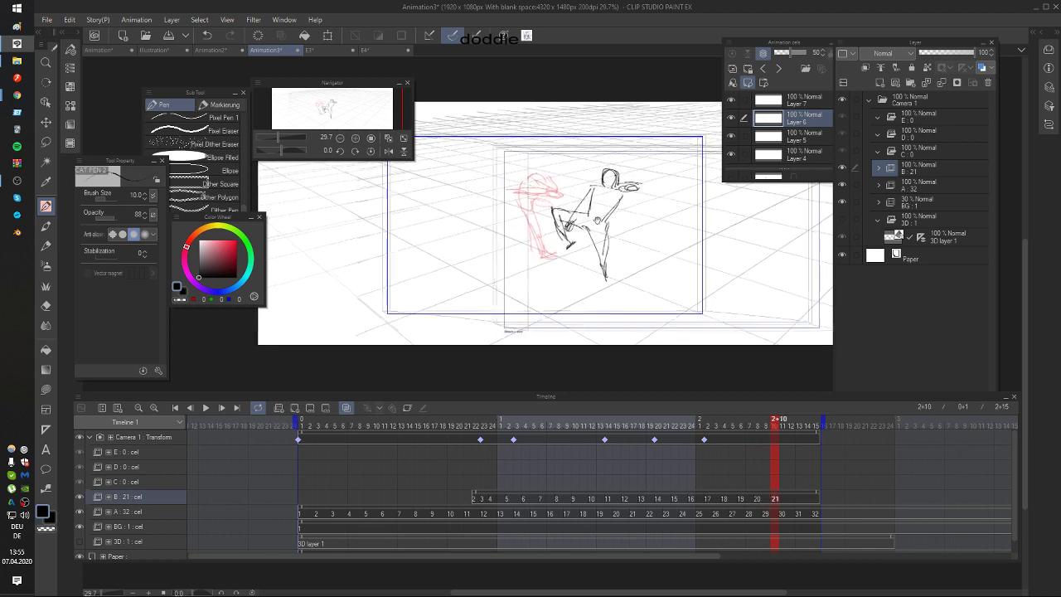
pyautogui.press(',')
pyautogui.press('.')
pyautogui.moveTo(530, 212)
pyautogui.mouseDown()
pyautogui.moveTo(549, 184)
pyautogui.moveTo(525, 209)
pyautogui.moveTo(532, 194)
pyautogui.moveTo(549, 185)
pyautogui.mouseUp()
pyautogui.hotkey('ctrl', 'z')
pyautogui.hotkey('ctrl', 'z')
pyautogui.press(',')
pyautogui.press('.')
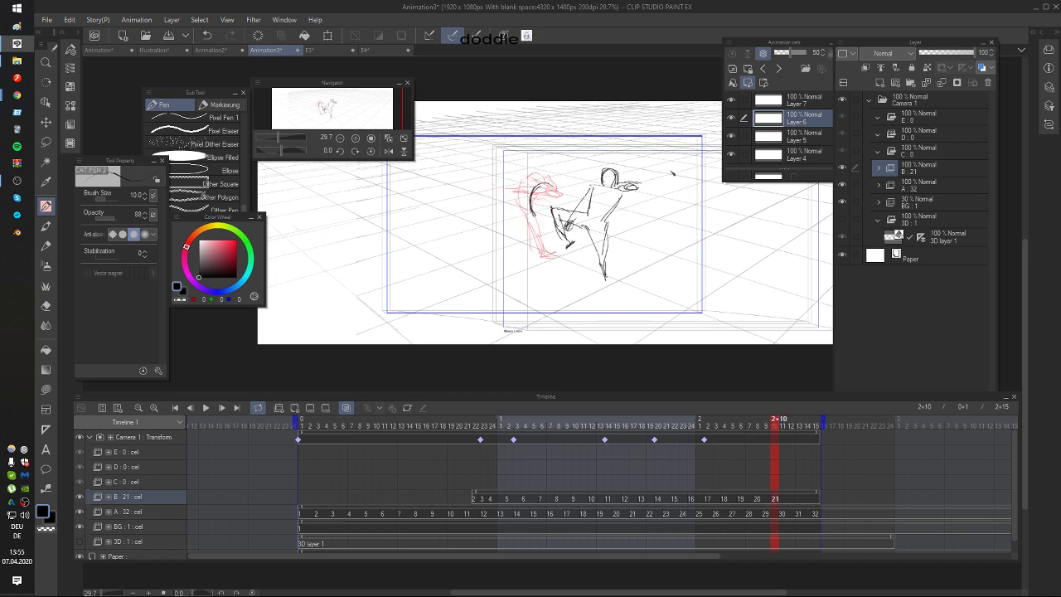
# Step: Sketch the attacker's legs, foot and reaching arm on track B's cel 21, checking against the preceding frame
pyautogui.press(',')
pyautogui.press('.')
pyautogui.moveTo(556, 186)
pyautogui.mouseDown()
pyautogui.moveTo(612, 220)
pyautogui.moveTo(558, 198)
pyautogui.moveTo(560, 267)
pyautogui.mouseUp()
pyautogui.press(',')
pyautogui.press('.')
pyautogui.moveTo(549, 217); pyautogui.dragTo(567, 270)
pyautogui.press('Left')
pyautogui.press('Right')
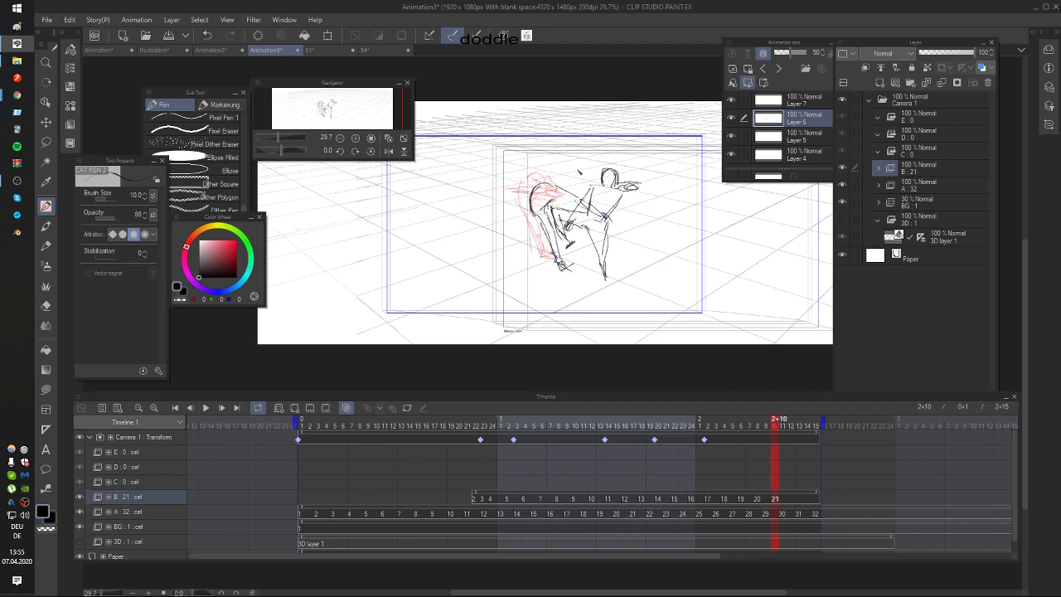
# Step: Add the attacker's head, shoulder and upper arm on cel 21, replacing the first head strokes
pyautogui.press('Left')
pyautogui.press('Right')
pyautogui.moveTo(550, 170); pyautogui.dragTo(569, 179)
pyautogui.hotkey('ctrl', 'z')
pyautogui.hotkey('ctrl', 'z')
pyautogui.moveTo(555, 181); pyautogui.dragTo(581, 209)
pyautogui.press('Left')
pyautogui.press('Right')
pyautogui.press('Right')
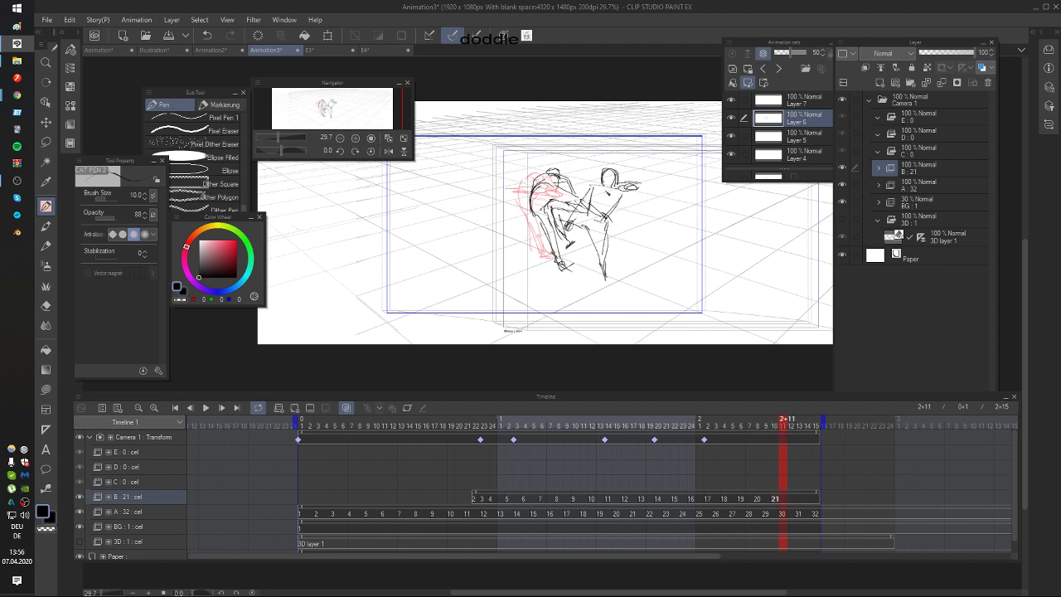
# Step: Shift track A's cels 30 to 32 one frame later and add cel 22 to track B at frame 2+12
pyautogui.press('Left')
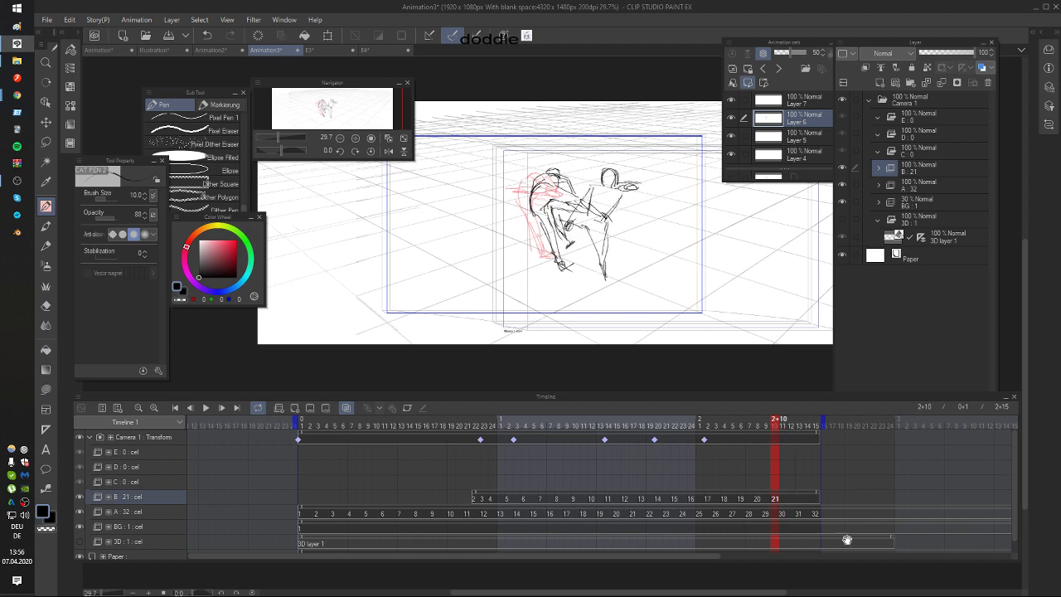
pyautogui.moveTo(859, 519); pyautogui.dragTo(768, 512)
pyautogui.click(788, 497)
pyautogui.hotkey('alt', 'n')
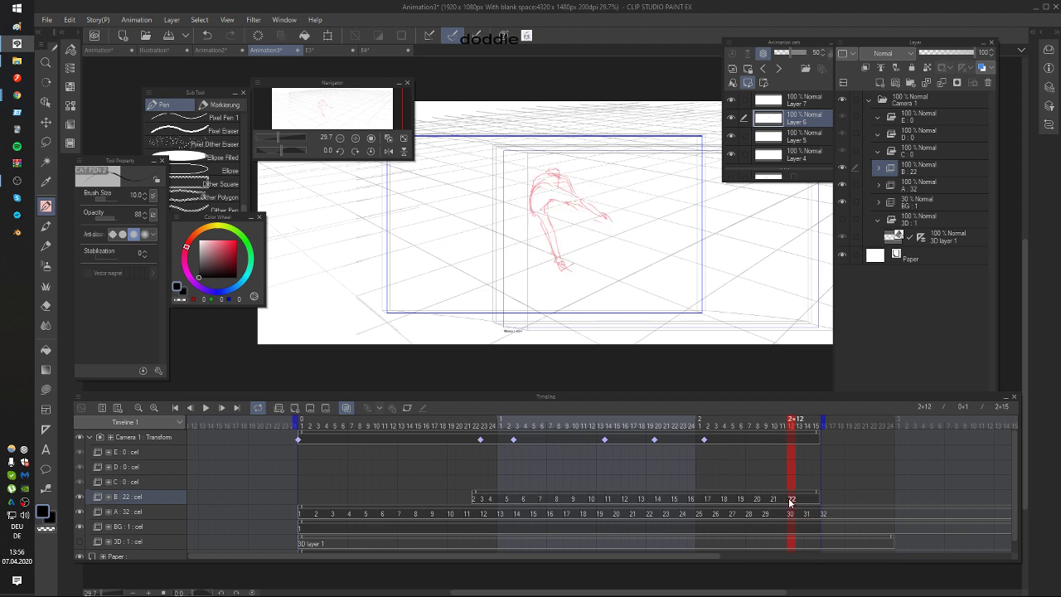
pyautogui.press('Left')
pyautogui.press('Left')
pyautogui.press('Left')
pyautogui.press('Right')
pyautogui.click(794, 497)
pyautogui.press('Left')
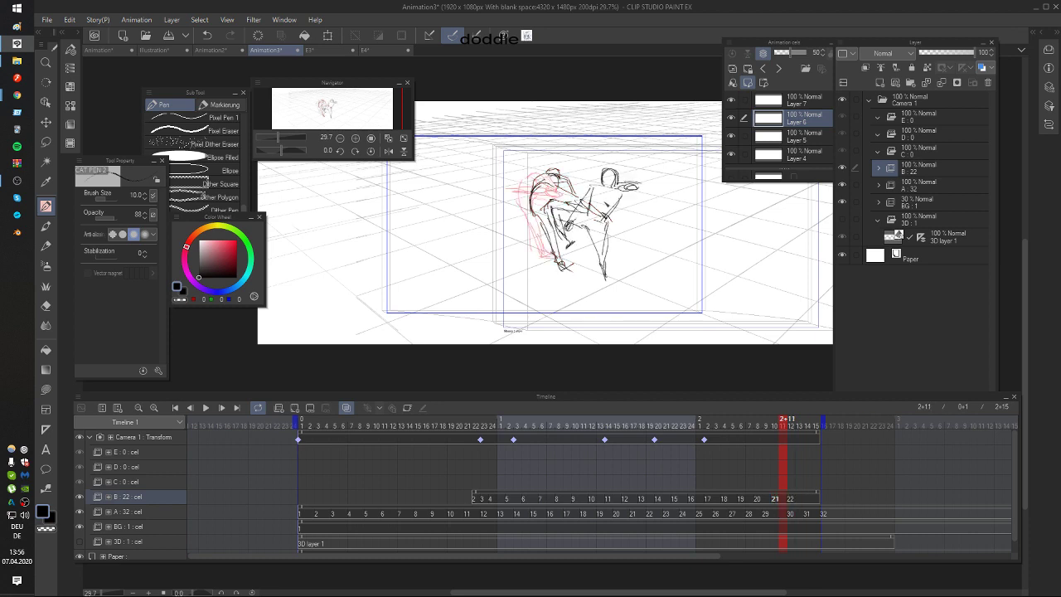
pyautogui.press('Right')
# Step: Draw the upper-right spikes of an impact burst on track B's cel 22, undoing the surplus strokes
pyautogui.moveTo(551, 203)
pyautogui.mouseDown()
pyautogui.moveTo(578, 170)
pyautogui.moveTo(565, 194)
pyautogui.mouseUp()
pyautogui.moveTo(604, 165)
pyautogui.mouseDown()
pyautogui.moveTo(572, 196)
pyautogui.moveTo(572, 211)
pyautogui.mouseUp()
pyautogui.press('Left')
pyautogui.press('Right')
pyautogui.press('Left')
pyautogui.press('Right')
pyautogui.moveTo(548, 209)
pyautogui.mouseDown()
pyautogui.moveTo(536, 223)
pyautogui.moveTo(566, 174)
pyautogui.moveTo(587, 164)
pyautogui.moveTo(569, 191)
pyautogui.moveTo(592, 176)
pyautogui.mouseUp()
pyautogui.hotkey('ctrl', 'z')
pyautogui.hotkey('ctrl', 'z')
pyautogui.hotkey('ctrl', 'z')
pyautogui.hotkey('ctrl', 'z')
pyautogui.hotkey('ctrl', 'z')
pyautogui.hotkey('ctrl', 'z')
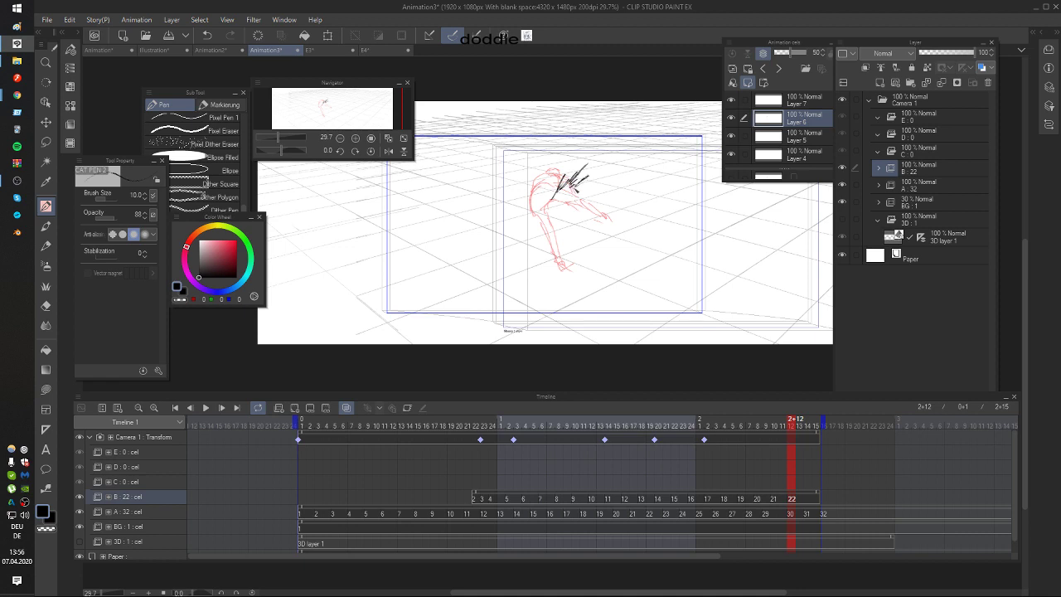
# Step: Extend the impact burst on cel 22 with spikes toward its left and lower sides, comparing with the preceding frame
pyautogui.press('Left')
pyautogui.press('Right')
pyautogui.moveTo(546, 207)
pyautogui.mouseDown()
pyautogui.moveTo(491, 187)
pyautogui.moveTo(548, 204)
pyautogui.moveTo(513, 170)
pyautogui.mouseUp()
pyautogui.press('Left')
pyautogui.press('Right')
pyautogui.moveTo(543, 214)
pyautogui.mouseDown()
pyautogui.moveTo(524, 222)
pyautogui.moveTo(547, 237)
pyautogui.moveTo(564, 230)
pyautogui.moveTo(580, 249)
pyautogui.mouseUp()
pyautogui.press('Left')
pyautogui.press('Right')
pyautogui.press('Left')
pyautogui.press('Right')
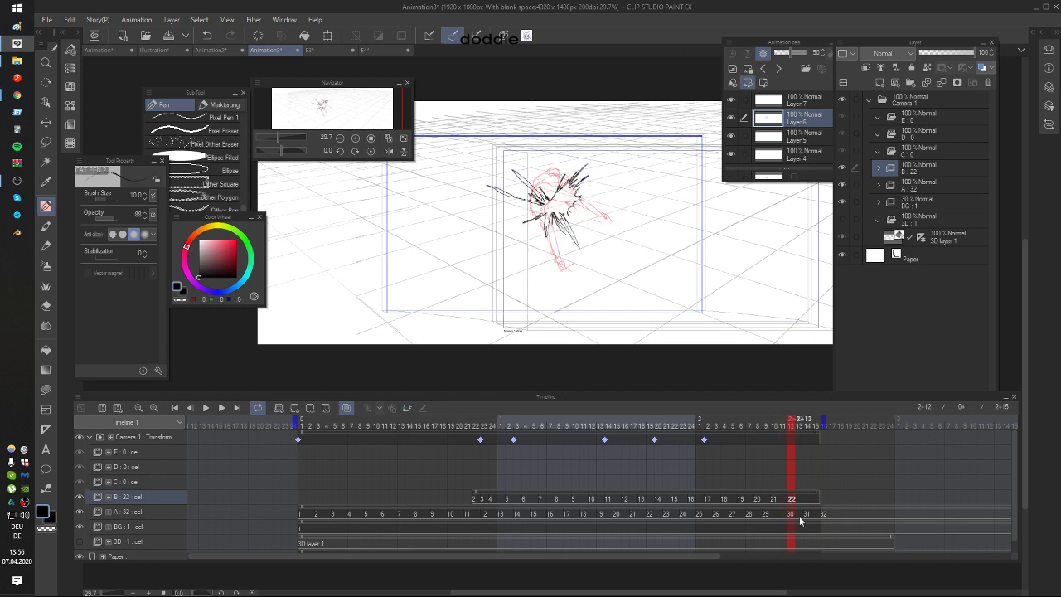
# Step: Draw the kicking fighter's supporting leg on track A's cel 30, undoing the trial strokes
pyautogui.click(799, 515)
pyautogui.moveTo(578, 213); pyautogui.dragTo(591, 218)
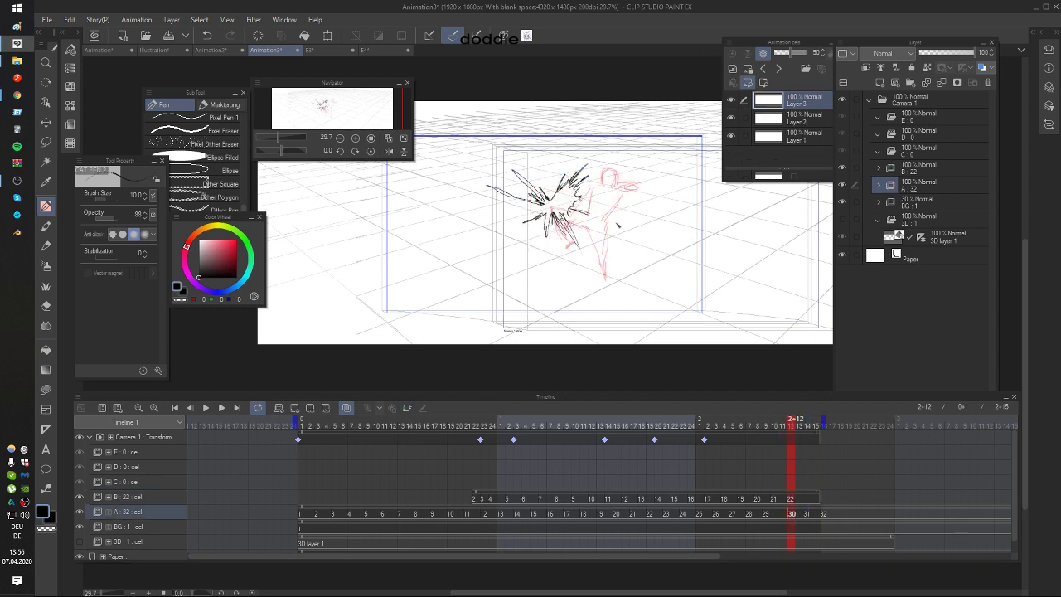
pyautogui.hotkey('ctrl', 'z')
pyautogui.hotkey('ctrl', 'z')
pyautogui.press('Left')
pyautogui.press('Left')
pyautogui.press('Right')
pyautogui.press('Right')
pyautogui.moveTo(622, 196); pyautogui.dragTo(615, 225)
pyautogui.hotkey('ctrl', 'z')
pyautogui.hotkey('ctrl', 'z')
pyautogui.hotkey('ctrl', 'z')
pyautogui.moveTo(599, 190)
pyautogui.mouseDown()
pyautogui.moveTo(580, 227)
pyautogui.moveTo(564, 210)
pyautogui.moveTo(601, 225)
pyautogui.moveTo(618, 282)
pyautogui.mouseUp()
pyautogui.hotkey('ctrl', 'z')
pyautogui.moveTo(608, 231); pyautogui.dragTo(617, 284)
# Step: Add the supporting leg's other edge and rough in the fighter's torso and near arm on cel 30
pyautogui.press('Left')
pyautogui.press('Left')
pyautogui.press('Right')
pyautogui.press('Right')
pyautogui.moveTo(619, 233); pyautogui.dragTo(609, 256)
pyautogui.press('Left')
pyautogui.press('Right')
pyautogui.moveTo(600, 194); pyautogui.dragTo(597, 216)
pyautogui.moveTo(604, 175)
pyautogui.mouseDown()
pyautogui.moveTo(616, 190)
pyautogui.moveTo(618, 177)
pyautogui.moveTo(619, 193)
pyautogui.moveTo(597, 221)
pyautogui.mouseUp()
# Step: Undo the last torso strokes and rough in the fighter's head and outstretched hand on cel 30, comparing with preceding frames
pyautogui.press('Left')
pyautogui.press('Right')
pyautogui.hotkey('ctrl', 'z')
pyautogui.hotkey('ctrl', 'z')
pyautogui.press('Left')
pyautogui.press('Right')
pyautogui.press('Left')
pyautogui.press('Right')
pyautogui.press('Left')
pyautogui.press('Right')
pyautogui.press('Left')
pyautogui.press('Right')
pyautogui.press('Left')
pyautogui.press('Right')
pyautogui.press('Left')
pyautogui.press('Right')
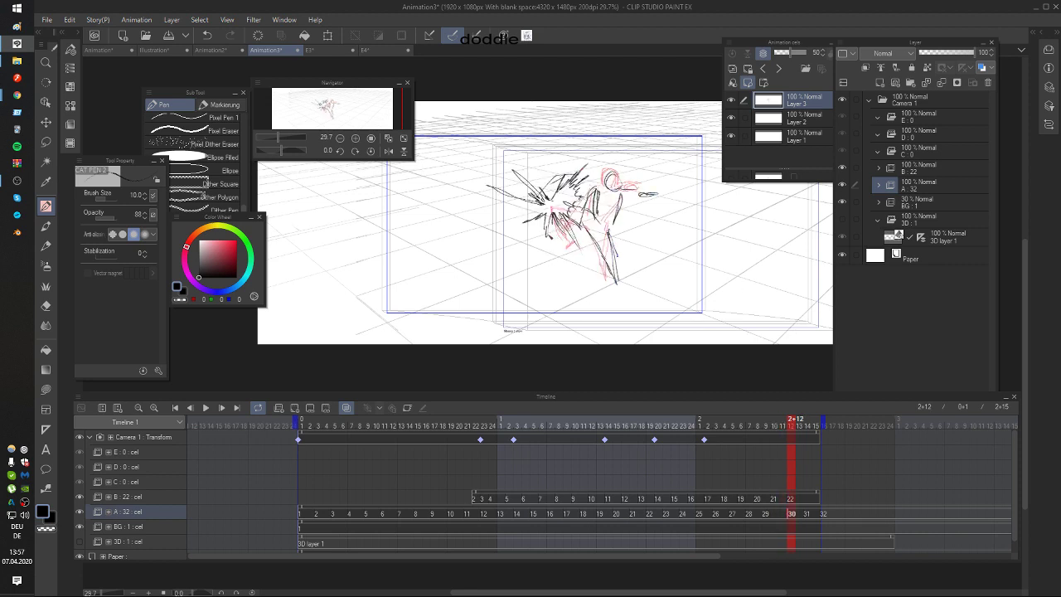
# Step: Refine the leg lines below the burst on track A's cel 30, undoing one stroke and checking the motion
pyautogui.press('Left')
pyautogui.press('Right')
pyautogui.press('Left')
pyautogui.press('Right')
pyautogui.hotkey('ctrl', 'z')
pyautogui.press('Left')
pyautogui.press('Right')
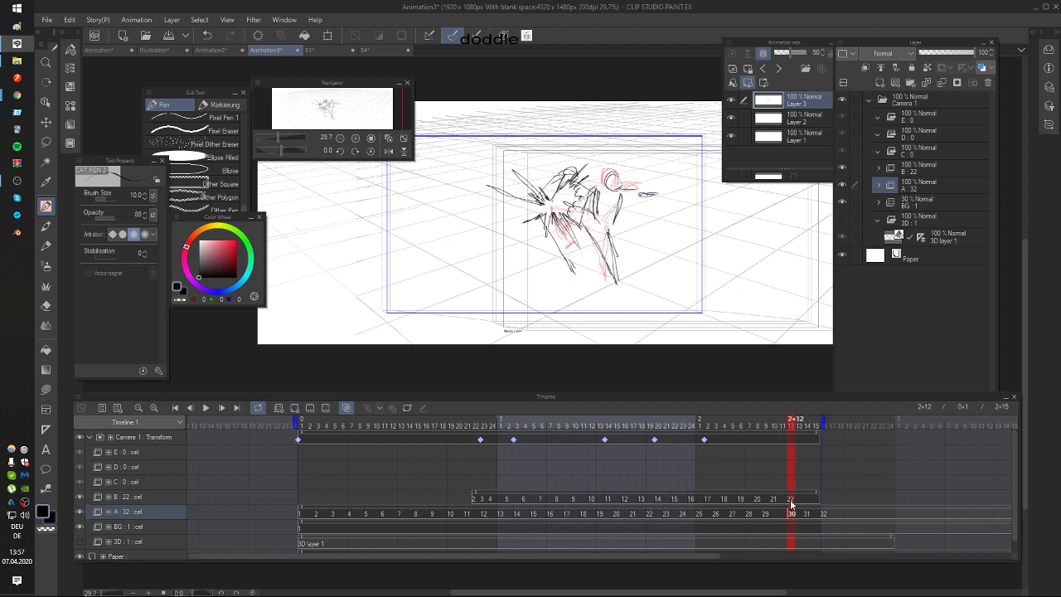
# Step: Extend the timeline's end to frame 2+24 and lengthen the Camera 1 and track B clips toward it
pyautogui.click(792, 500)
pyautogui.press('Right')
pyautogui.press('Right')
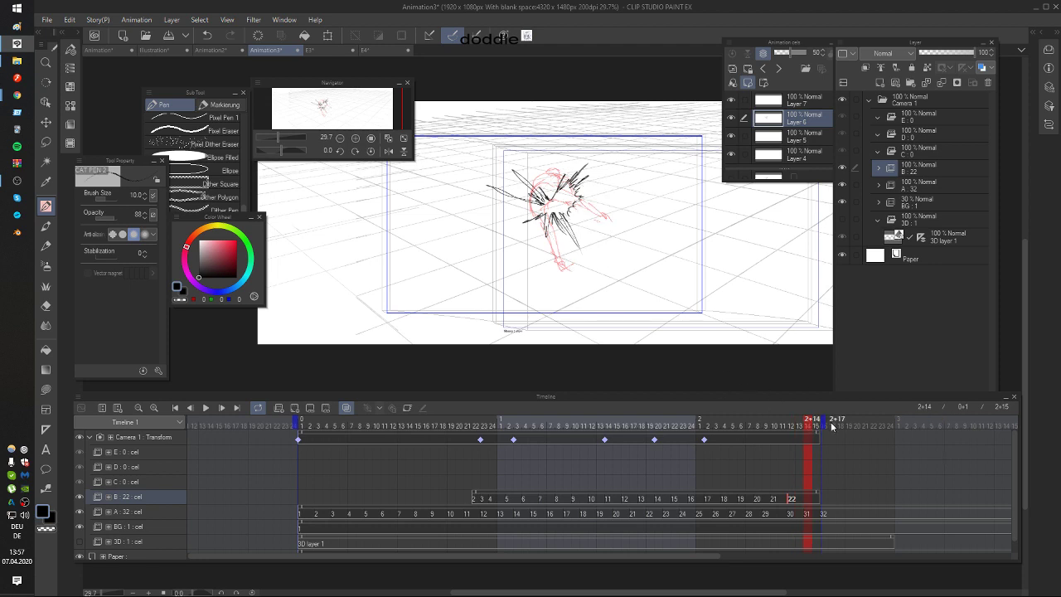
pyautogui.moveTo(824, 423)
pyautogui.mouseDown()
pyautogui.moveTo(910, 431)
pyautogui.moveTo(898, 431)
pyautogui.mouseUp()
pyautogui.click(818, 432)
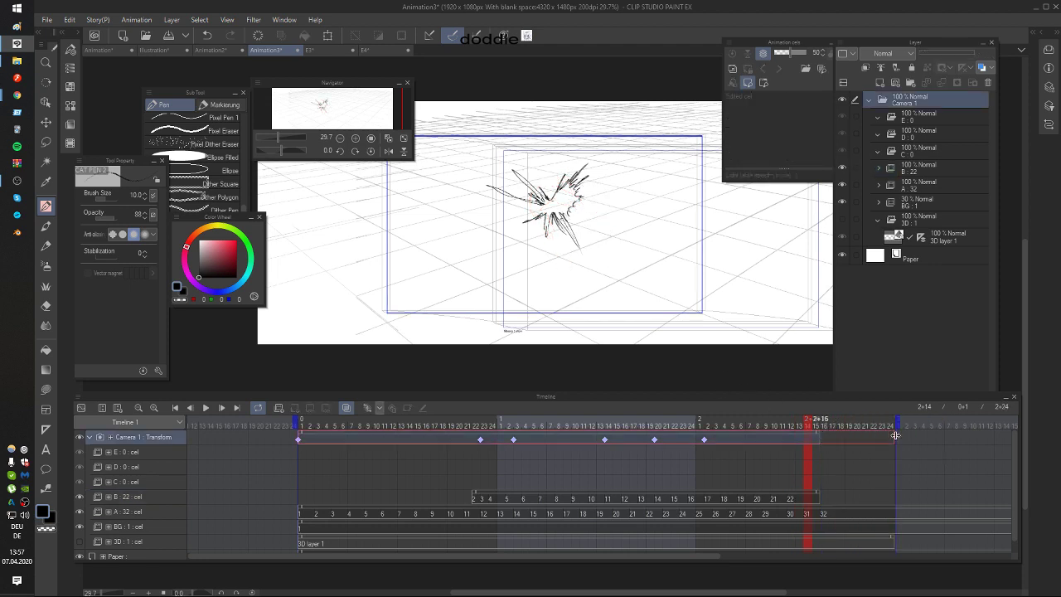
pyautogui.click(817, 495)
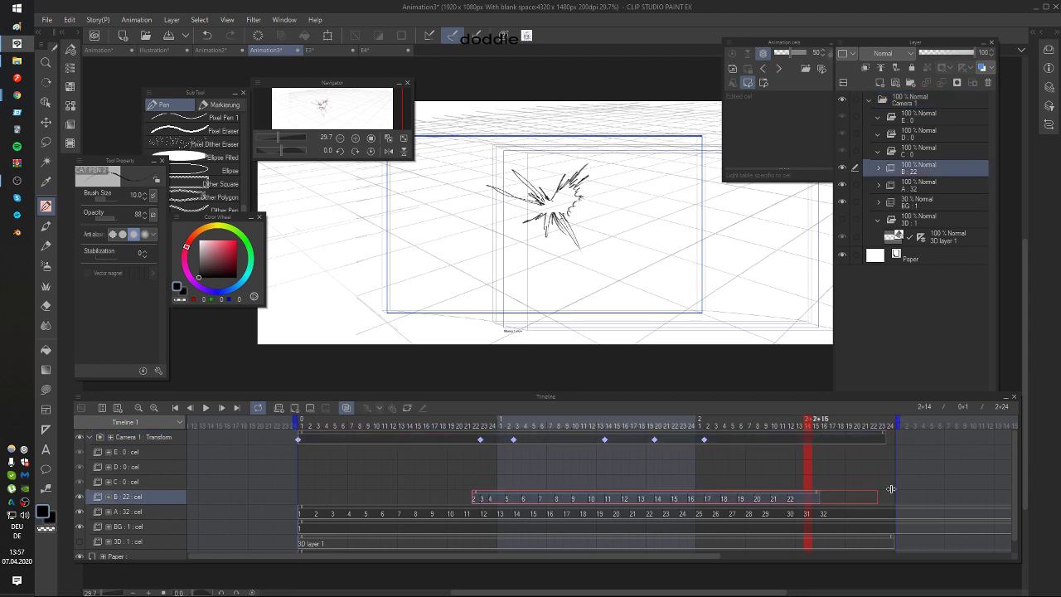
# Step: Add cels 23 and 24 to track B at frames 2+13 and 2+14
pyautogui.click(799, 498)
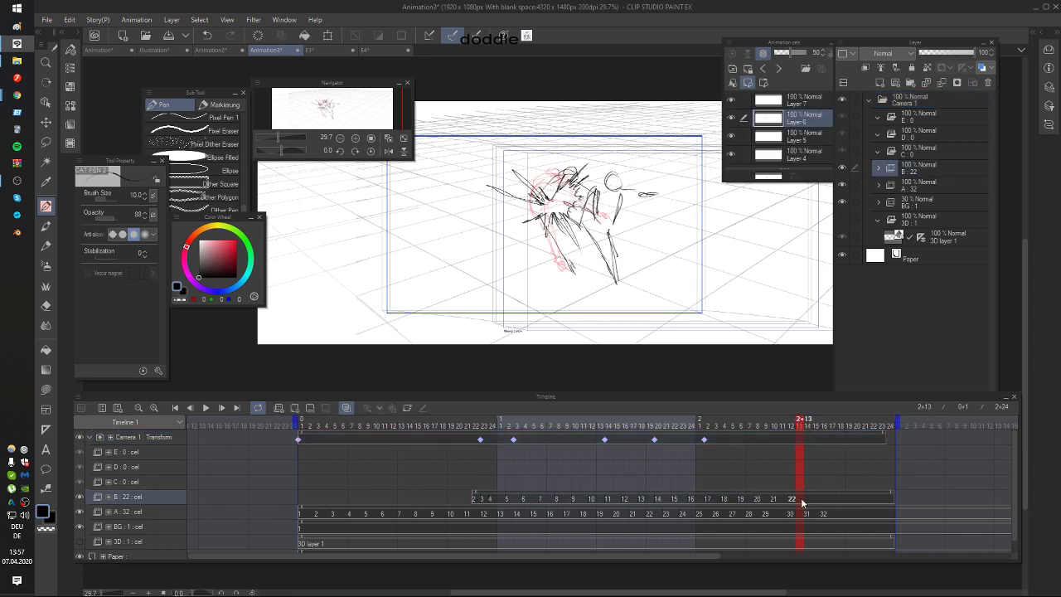
pyautogui.hotkey('ctrl', 'shift', 'n')
pyautogui.click(810, 500)
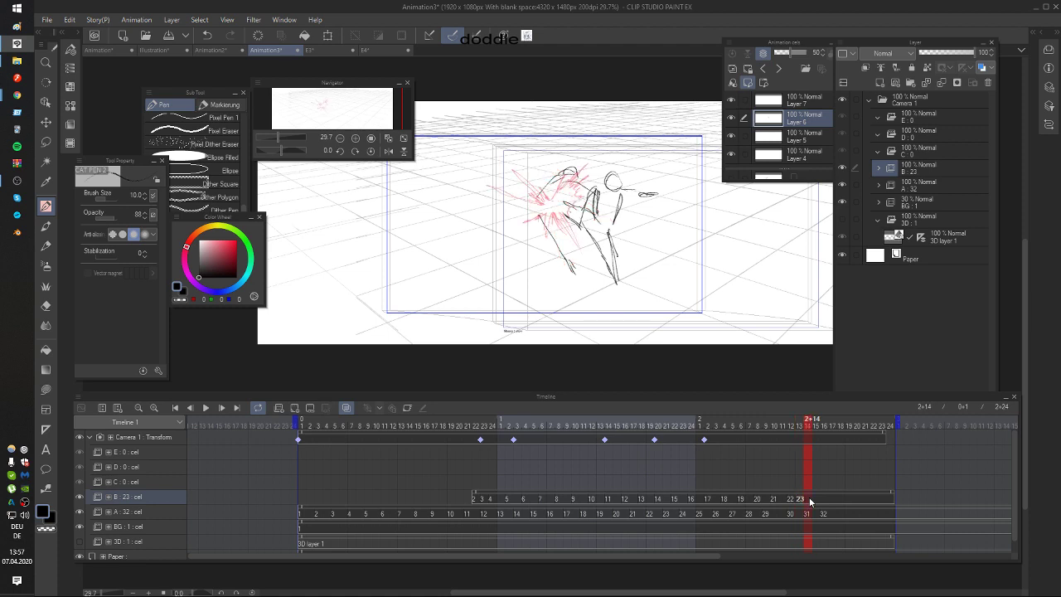
pyautogui.hotkey('ctrl', 'shift', 'n')
pyautogui.press('Left')
pyautogui.press('Left')
pyautogui.press('Left')
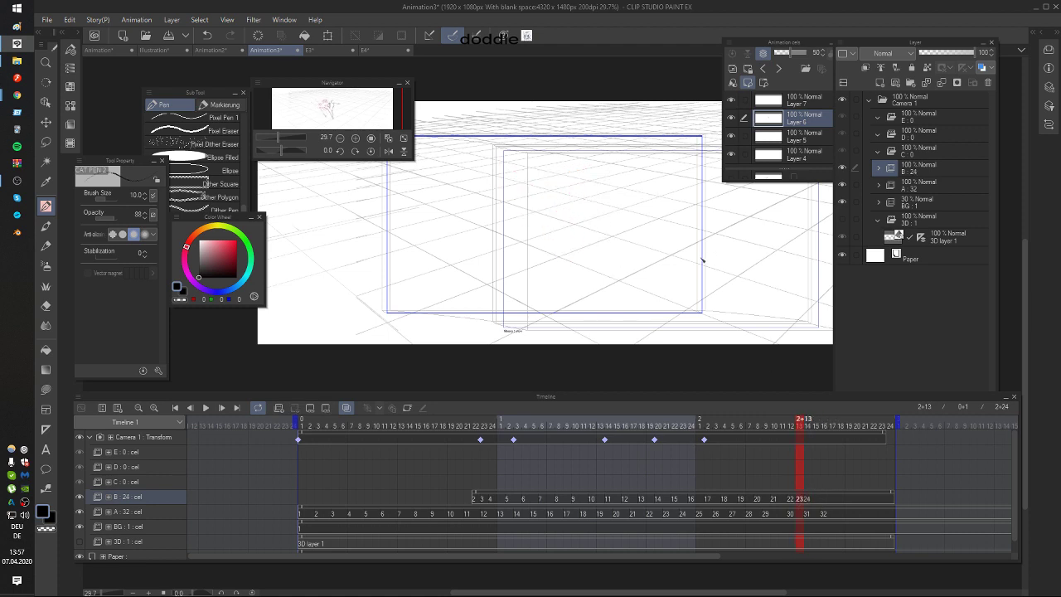
# Step: Draw the upper, right and lower spikes of a larger impact burst on track B's cel 23
pyautogui.press('Right')
pyautogui.press('Right')
pyautogui.moveTo(577, 158)
pyautogui.mouseDown()
pyautogui.moveTo(552, 195)
pyautogui.moveTo(580, 173)
pyautogui.mouseUp()
pyautogui.moveTo(574, 166); pyautogui.dragTo(594, 187)
pyautogui.moveTo(602, 181)
pyautogui.mouseDown()
pyautogui.moveTo(588, 190)
pyautogui.moveTo(589, 181)
pyautogui.moveTo(593, 219)
pyautogui.mouseUp()
pyautogui.moveTo(600, 214)
pyautogui.mouseDown()
pyautogui.moveTo(591, 230)
pyautogui.moveTo(614, 260)
pyautogui.mouseUp()
pyautogui.moveTo(615, 246)
pyautogui.mouseDown()
pyautogui.moveTo(632, 289)
pyautogui.moveTo(569, 230)
pyautogui.mouseUp()
pyautogui.moveTo(533, 270)
pyautogui.mouseDown()
pyautogui.moveTo(557, 264)
pyautogui.moveTo(559, 241)
pyautogui.moveTo(521, 248)
pyautogui.moveTo(539, 228)
pyautogui.moveTo(472, 213)
pyautogui.mouseUp()
pyautogui.moveTo(504, 214)
pyautogui.mouseDown()
pyautogui.moveTo(519, 220)
pyautogui.moveTo(514, 189)
pyautogui.mouseUp()
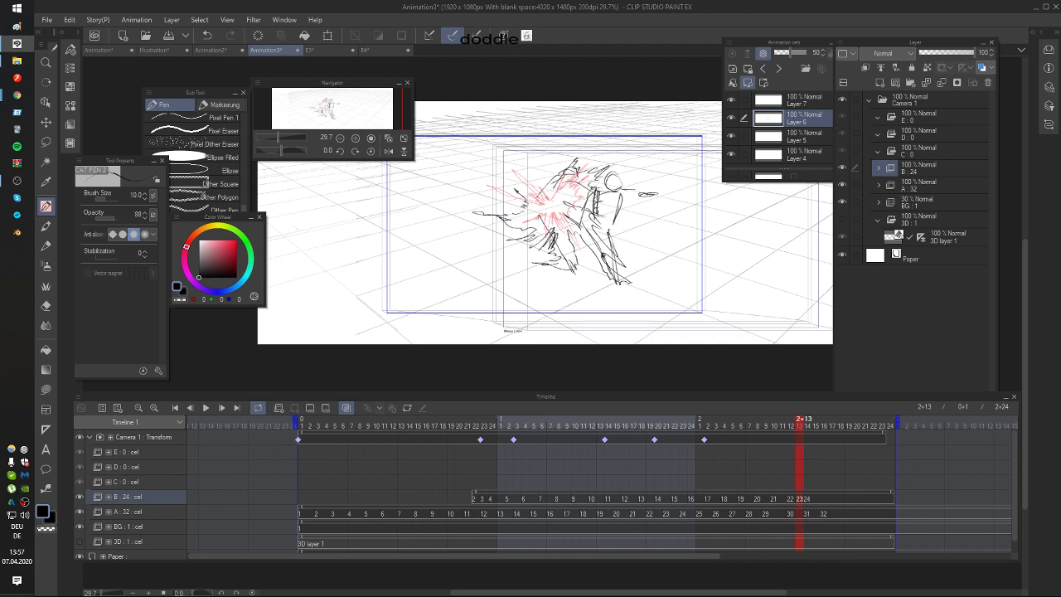
# Step: Add the long upper-left and left spikes to the impact burst on cel 23
pyautogui.moveTo(490, 154)
pyautogui.mouseDown()
pyautogui.moveTo(521, 186)
pyautogui.moveTo(528, 177)
pyautogui.moveTo(553, 193)
pyautogui.mouseUp()
pyautogui.moveTo(494, 204)
pyautogui.mouseDown()
pyautogui.moveTo(532, 215)
pyautogui.moveTo(461, 181)
pyautogui.mouseUp()
pyautogui.moveTo(551, 196); pyautogui.dragTo(524, 176)
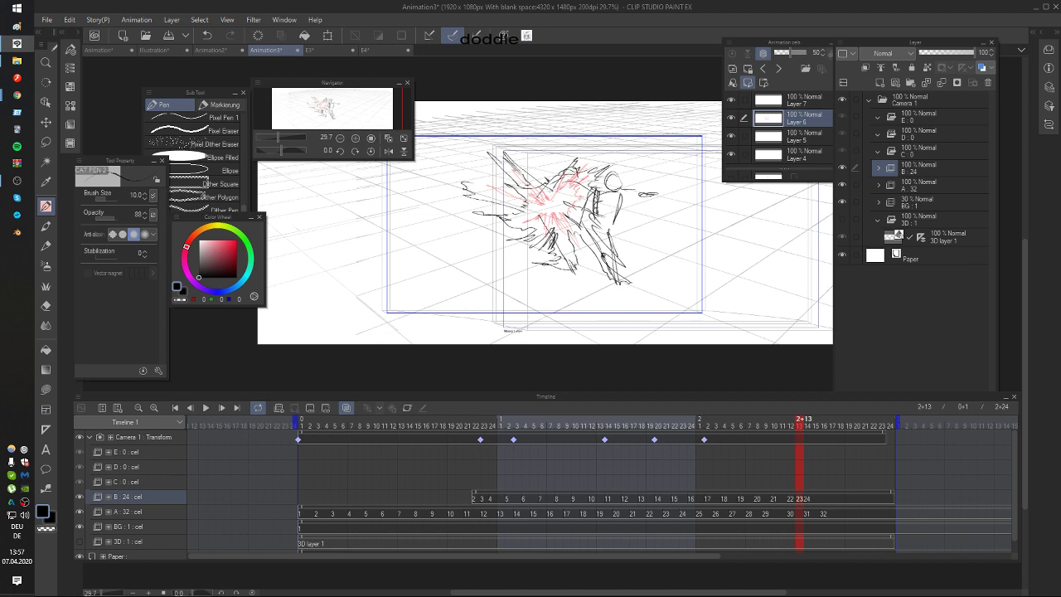
# Step: Draw the long spikes on the right side of the expanding impact burst on track B's cel 24, comparing with cel 23
pyautogui.press('.')
pyautogui.press('Left')
pyautogui.press('Right')
pyautogui.press('Left')
pyautogui.press('Right')
pyautogui.moveTo(610, 172)
pyautogui.mouseDown()
pyautogui.moveTo(661, 170)
pyautogui.moveTo(631, 178)
pyautogui.moveTo(656, 184)
pyautogui.moveTo(606, 177)
pyautogui.moveTo(611, 196)
pyautogui.moveTo(651, 198)
pyautogui.moveTo(626, 196)
pyautogui.moveTo(668, 207)
pyautogui.moveTo(645, 221)
pyautogui.moveTo(634, 214)
pyautogui.moveTo(687, 234)
pyautogui.mouseUp()
pyautogui.press('Left')
pyautogui.press('Right')
pyautogui.press('Left')
pyautogui.press('Right')
pyautogui.moveTo(629, 203)
pyautogui.mouseDown()
pyautogui.moveTo(670, 225)
pyautogui.moveTo(676, 202)
pyautogui.mouseUp()
pyautogui.press('Left')
pyautogui.press('Right')
pyautogui.press('Left')
pyautogui.press('Right')
# Step: Draw the upper-right spikes of the burst on cel 24, running inward toward its centre
pyautogui.moveTo(555, 180)
pyautogui.mouseDown()
pyautogui.moveTo(584, 134)
pyautogui.moveTo(591, 145)
pyautogui.moveTo(640, 116)
pyautogui.mouseUp()
pyautogui.moveTo(615, 140)
pyautogui.mouseDown()
pyautogui.moveTo(624, 156)
pyautogui.moveTo(647, 158)
pyautogui.mouseUp()
pyautogui.moveTo(637, 158); pyautogui.dragTo(572, 199)
pyautogui.moveTo(615, 164)
pyautogui.mouseDown()
pyautogui.moveTo(577, 202)
pyautogui.moveTo(601, 201)
pyautogui.mouseUp()
pyautogui.press('Left')
pyautogui.press('Right')
pyautogui.press('Left')
pyautogui.press('Right')
# Step: Add the large curved arc at the top of the burst on cel 24 and the jagged spikes beneath it
pyautogui.moveTo(571, 145)
pyautogui.mouseDown()
pyautogui.moveTo(566, 162)
pyautogui.moveTo(549, 120)
pyautogui.moveTo(511, 129)
pyautogui.moveTo(507, 163)
pyautogui.moveTo(523, 130)
pyautogui.moveTo(560, 158)
pyautogui.mouseUp()
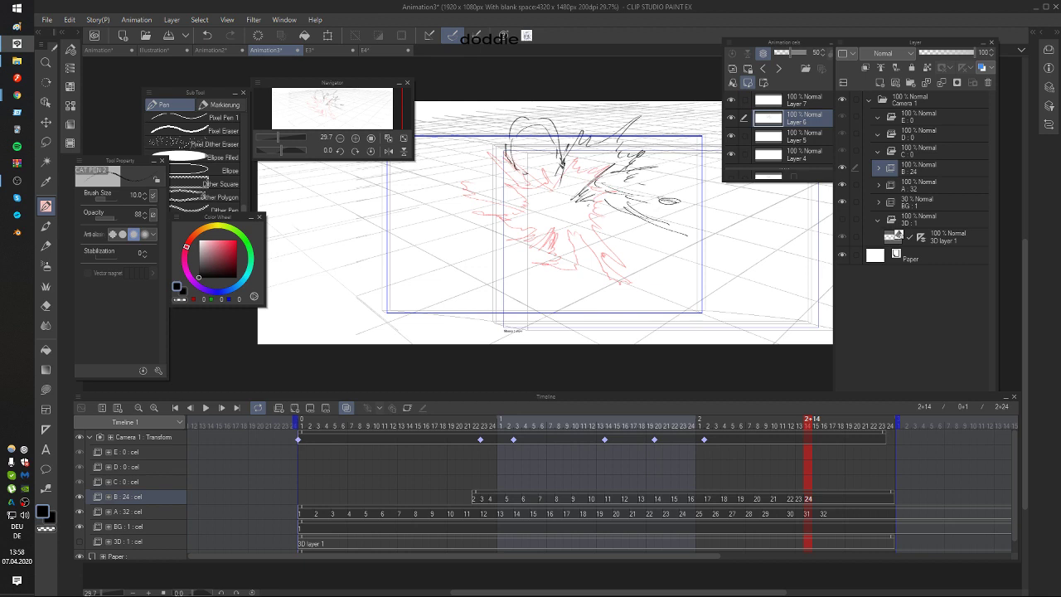
pyautogui.moveTo(562, 194); pyautogui.dragTo(565, 203)
pyautogui.moveTo(565, 199)
pyautogui.mouseDown()
pyautogui.moveTo(578, 175)
pyautogui.moveTo(581, 186)
pyautogui.moveTo(584, 129)
pyautogui.moveTo(594, 126)
pyautogui.moveTo(592, 154)
pyautogui.mouseUp()
pyautogui.press('Left')
pyautogui.press('Right')
# Step: Thicken the right half of the burst on cel 24 with hatched upper spikes and short strokes along its right edge
pyautogui.moveTo(624, 119)
pyautogui.mouseDown()
pyautogui.moveTo(594, 147)
pyautogui.moveTo(621, 155)
pyautogui.moveTo(607, 167)
pyautogui.moveTo(634, 162)
pyautogui.moveTo(626, 167)
pyautogui.moveTo(647, 207)
pyautogui.moveTo(632, 202)
pyautogui.moveTo(615, 240)
pyautogui.moveTo(597, 237)
pyautogui.moveTo(607, 250)
pyautogui.mouseUp()
pyautogui.press('Left')
pyautogui.press('Right')
pyautogui.press('Left')
pyautogui.press('Right')
pyautogui.press('Left')
pyautogui.press('Right')
pyautogui.press('Left')
pyautogui.press('Right')
pyautogui.moveTo(670, 241); pyautogui.dragTo(637, 248)
pyautogui.moveTo(627, 226)
pyautogui.mouseDown()
pyautogui.moveTo(607, 236)
pyautogui.moveTo(619, 242)
pyautogui.mouseUp()
pyautogui.moveTo(645, 225); pyautogui.dragTo(625, 237)
pyautogui.press('Left')
pyautogui.press('Right')
# Step: Draw the forked bottom spike of the burst on cel 24, curving down from below the centre
pyautogui.moveTo(610, 274)
pyautogui.mouseDown()
pyautogui.moveTo(672, 305)
pyautogui.moveTo(613, 272)
pyautogui.moveTo(663, 301)
pyautogui.moveTo(617, 286)
pyautogui.mouseUp()
pyautogui.press('Left')
pyautogui.press('Right')
pyautogui.moveTo(565, 252); pyautogui.dragTo(589, 298)
pyautogui.hotkey('ctrl', 'z')
pyautogui.moveTo(567, 248)
pyautogui.mouseDown()
pyautogui.moveTo(587, 301)
pyautogui.moveTo(561, 333)
pyautogui.moveTo(602, 300)
pyautogui.mouseUp()
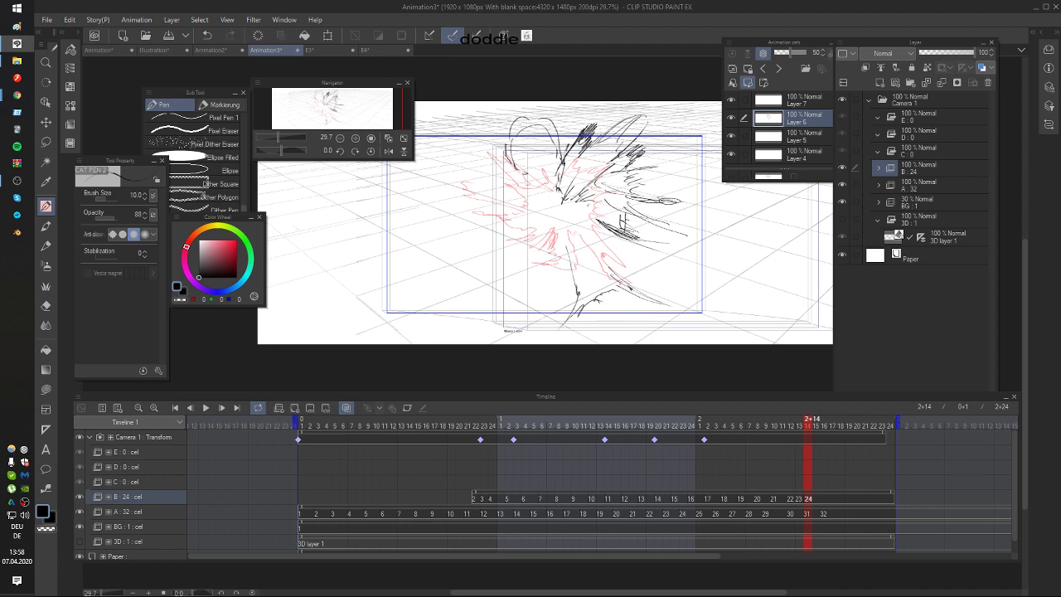
# Step: Add the long, dense lower-right spikes to the burst on cel 24
pyautogui.moveTo(603, 238); pyautogui.dragTo(674, 286)
pyautogui.moveTo(640, 267)
pyautogui.mouseDown()
pyautogui.moveTo(672, 287)
pyautogui.moveTo(648, 275)
pyautogui.mouseUp()
pyautogui.moveTo(622, 264); pyautogui.dragTo(659, 294)
pyautogui.moveTo(597, 250)
pyautogui.mouseDown()
pyautogui.moveTo(665, 290)
pyautogui.moveTo(651, 258)
pyautogui.mouseUp()
pyautogui.moveTo(592, 221); pyautogui.dragTo(636, 240)
# Step: Shade the spike below the centre of cel 24's burst and sketch the curved lower-left outline
pyautogui.moveTo(566, 231); pyautogui.dragTo(554, 286)
pyautogui.moveTo(563, 269); pyautogui.dragTo(553, 296)
pyautogui.moveTo(573, 262); pyautogui.dragTo(551, 291)
pyautogui.moveTo(559, 286)
pyautogui.mouseDown()
pyautogui.moveTo(529, 301)
pyautogui.moveTo(544, 287)
pyautogui.moveTo(477, 275)
pyautogui.mouseUp()
pyautogui.moveTo(522, 269); pyautogui.dragTo(527, 276)
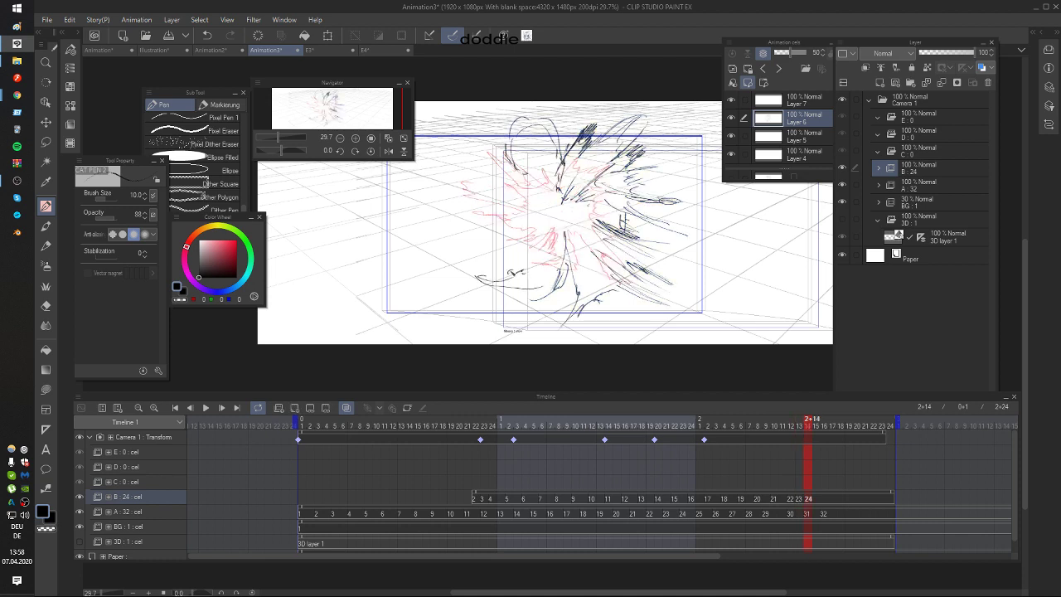
# Step: Complete the left side of cel 24's burst with jagged left shapes, a rounded puff and upper-left spikes
pyautogui.moveTo(522, 218)
pyautogui.mouseDown()
pyautogui.moveTo(501, 262)
pyautogui.moveTo(481, 261)
pyautogui.moveTo(466, 232)
pyautogui.moveTo(469, 267)
pyautogui.moveTo(493, 272)
pyautogui.moveTo(511, 223)
pyautogui.moveTo(539, 219)
pyautogui.moveTo(451, 226)
pyautogui.mouseUp()
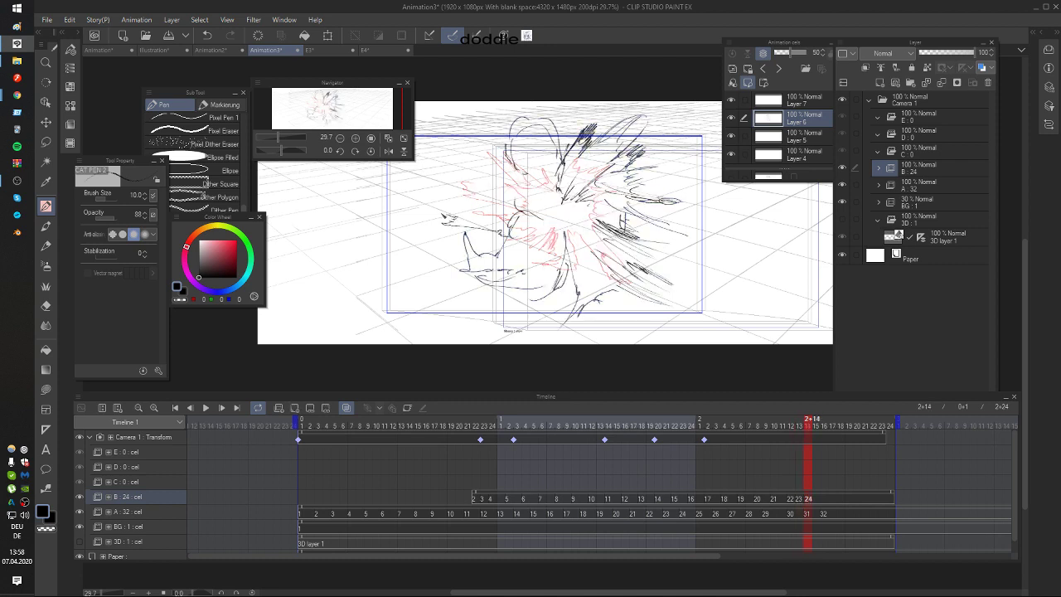
pyautogui.moveTo(462, 194); pyautogui.dragTo(476, 134)
pyautogui.press('Delete')
pyautogui.moveTo(486, 234); pyautogui.dragTo(516, 241)
pyautogui.press(',')
pyautogui.press('.')
pyautogui.moveTo(665, 226); pyautogui.dragTo(667, 220)
pyautogui.press('e')
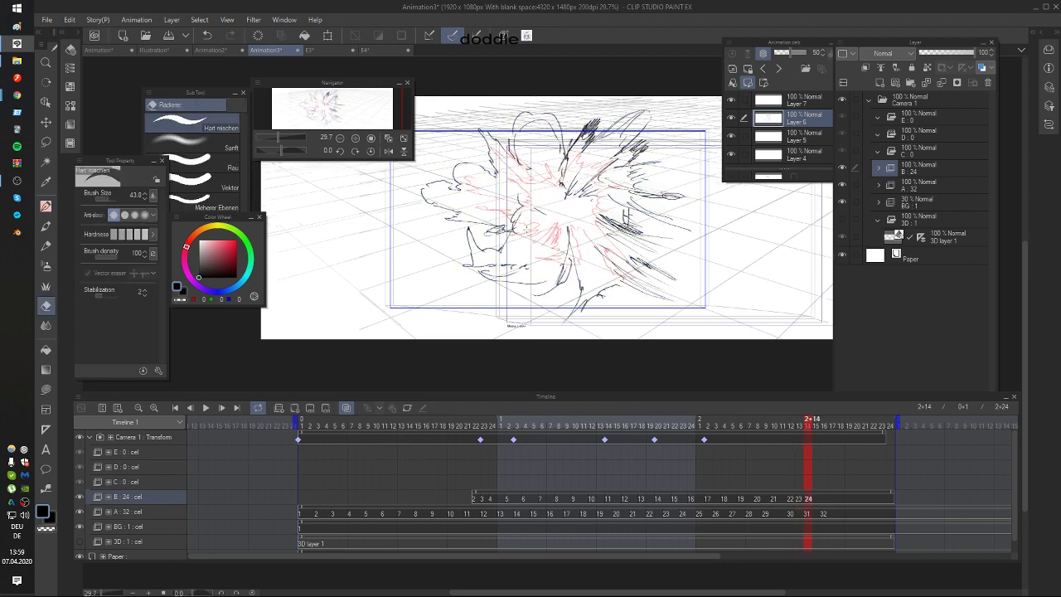
pyautogui.keyDown('ctrl'); pyautogui.click(531, 224); pyautogui.keyUp('ctrl')
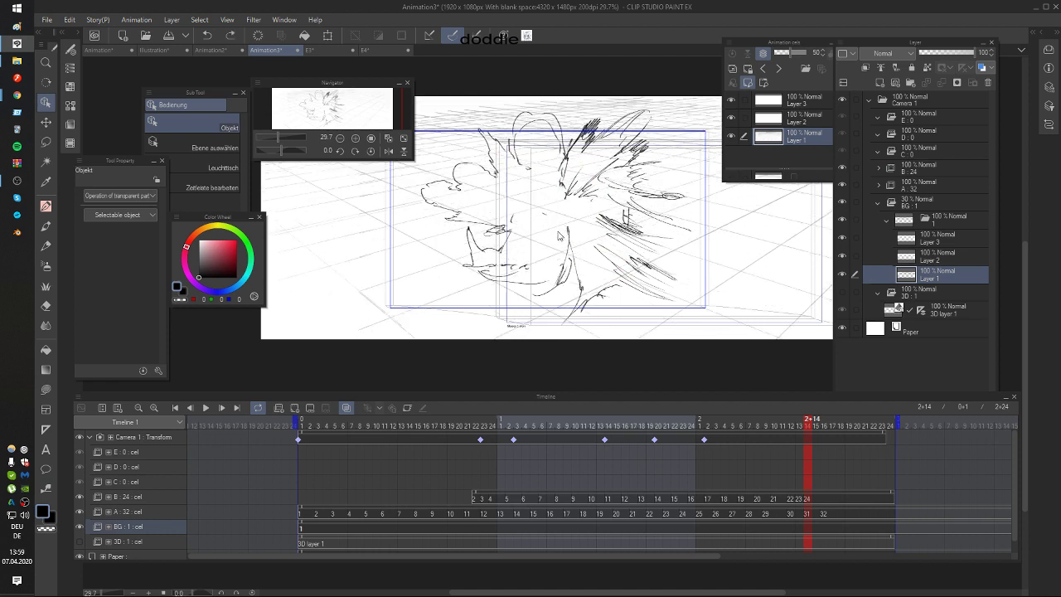
pyautogui.press('p')
pyautogui.moveTo(524, 225); pyautogui.dragTo(515, 237)
pyautogui.hotkey('ctrl', 'z')
pyautogui.click(842, 499)
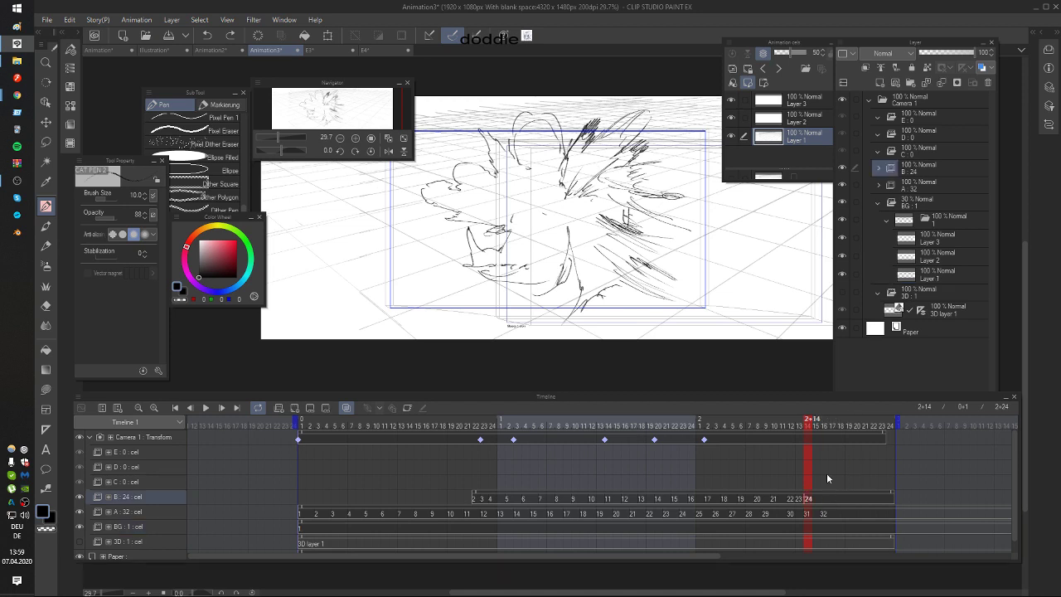
# Step: Draw short inner spikes at the lower left of the burst on track B's cel 24
pyautogui.moveTo(526, 219); pyautogui.dragTo(498, 251)
pyautogui.press('Left')
pyautogui.press('Right')
# Step: Add cel 25 to track B at frame 2+16
pyautogui.press('Right')
pyautogui.press('Right')
pyautogui.press('Left')
pyautogui.press('Right')
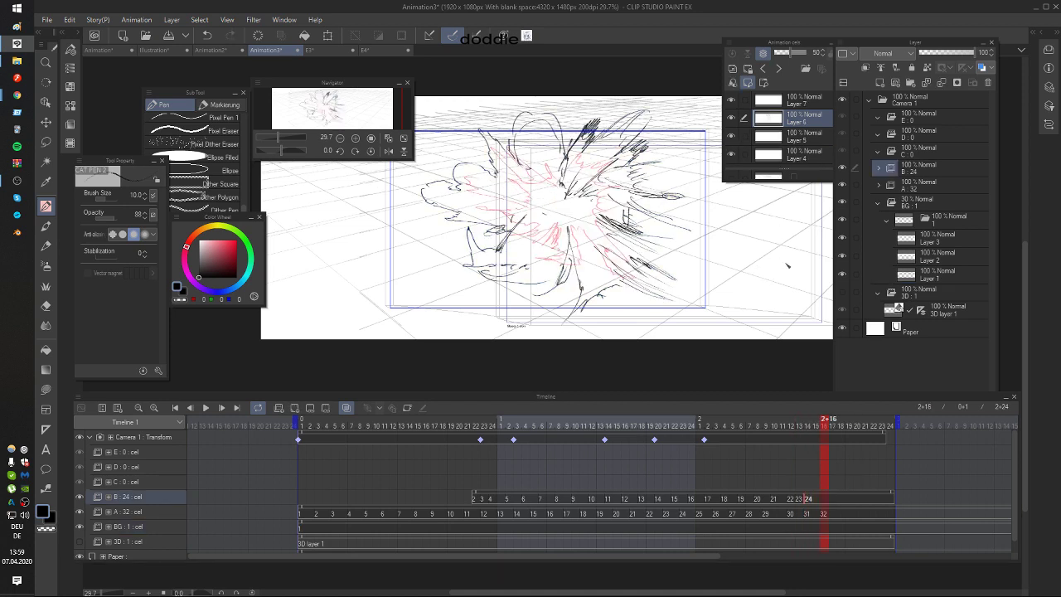
pyautogui.hotkey('alt', 'n')
pyautogui.moveTo(523, 235); pyautogui.dragTo(533, 237)
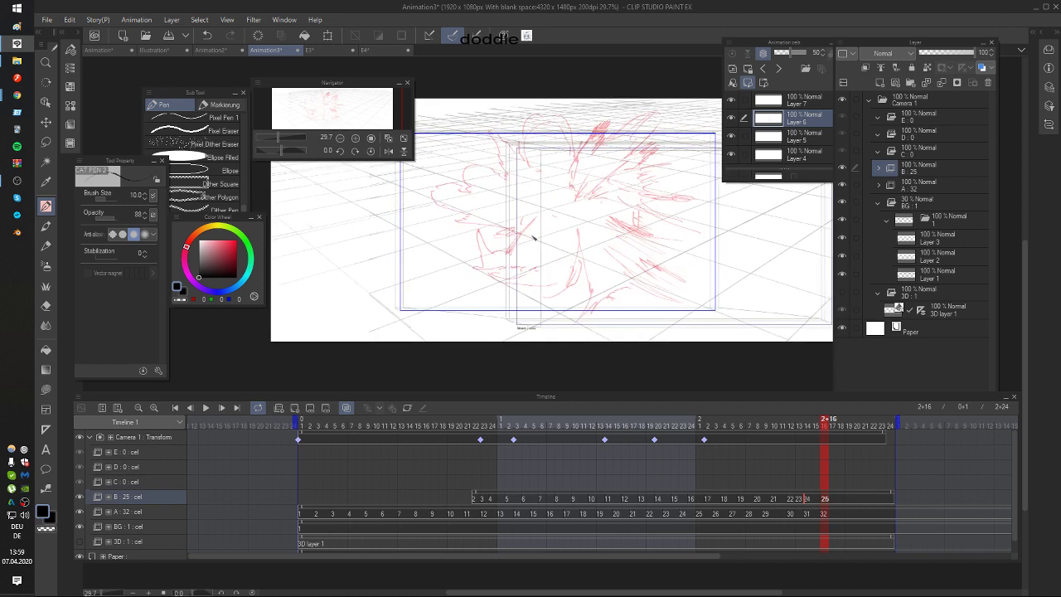
# Step: Sketch the rounded smoke puffs along the lower left, bottom and lower right of the explosion on cel 25
pyautogui.moveTo(417, 263)
pyautogui.mouseDown()
pyautogui.moveTo(452, 236)
pyautogui.moveTo(481, 243)
pyautogui.mouseUp()
pyautogui.moveTo(517, 225); pyautogui.dragTo(549, 207)
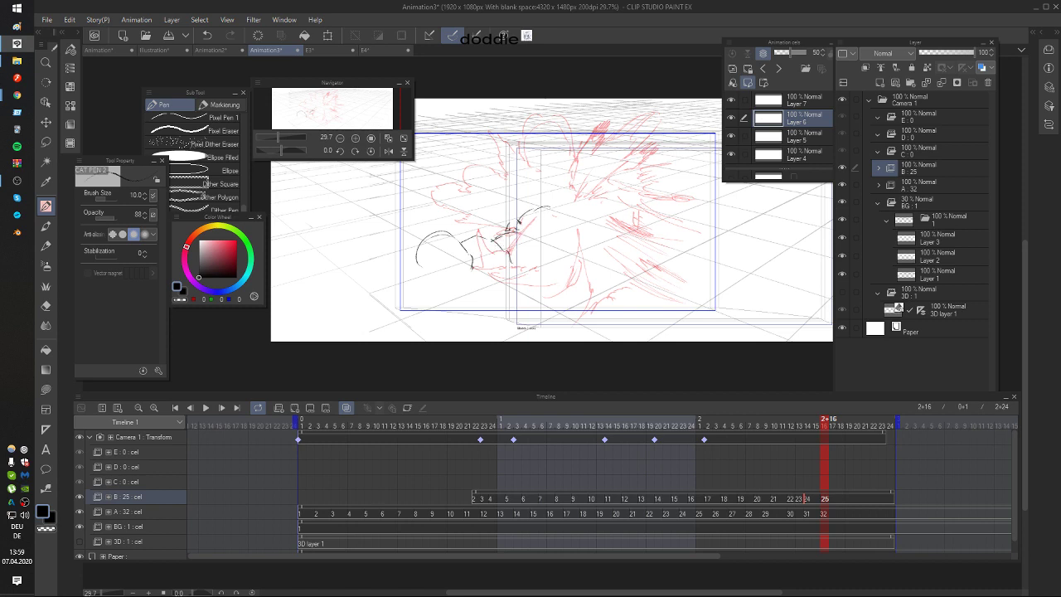
pyautogui.moveTo(420, 267)
pyautogui.mouseDown()
pyautogui.moveTo(426, 294)
pyautogui.moveTo(479, 300)
pyautogui.mouseUp()
pyautogui.moveTo(652, 246)
pyautogui.mouseDown()
pyautogui.moveTo(685, 260)
pyautogui.moveTo(701, 289)
pyautogui.moveTo(712, 276)
pyautogui.moveTo(729, 286)
pyautogui.mouseUp()
pyautogui.hotkey('ctrl', 'z')
pyautogui.moveTo(734, 290); pyautogui.dragTo(733, 315)
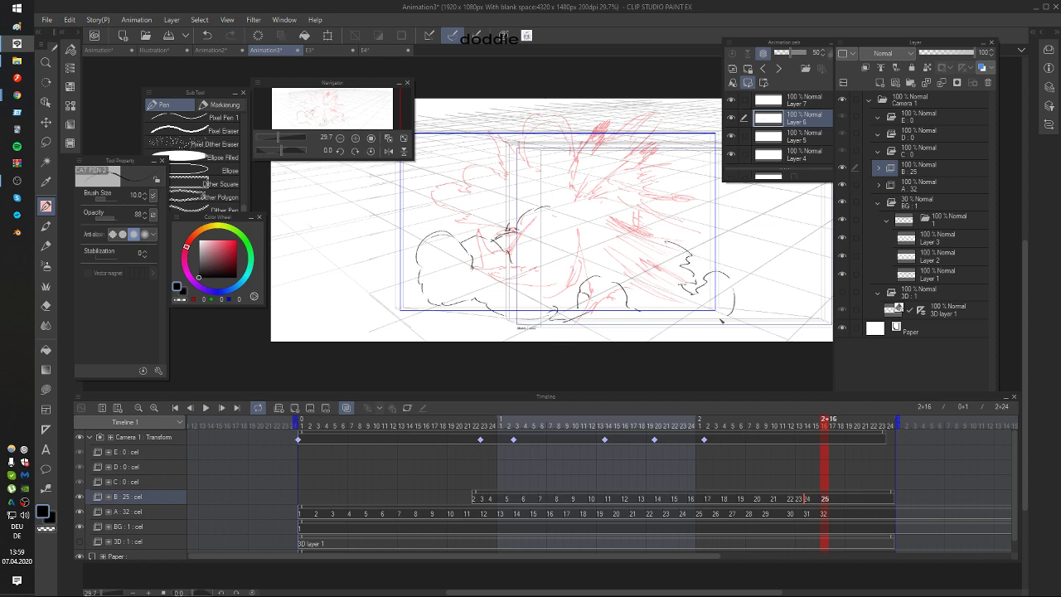
# Step: Outline the central puff and the jagged right and upper-right edges of the smoke cloud on cel 25
pyautogui.moveTo(697, 249); pyautogui.dragTo(717, 225)
pyautogui.moveTo(577, 215); pyautogui.dragTo(609, 222)
pyautogui.moveTo(689, 113)
pyautogui.mouseDown()
pyautogui.moveTo(685, 153)
pyautogui.moveTo(654, 167)
pyautogui.moveTo(711, 143)
pyautogui.moveTo(699, 161)
pyautogui.moveTo(709, 184)
pyautogui.moveTo(661, 204)
pyautogui.moveTo(683, 233)
pyautogui.mouseUp()
pyautogui.moveTo(652, 178); pyautogui.dragTo(644, 159)
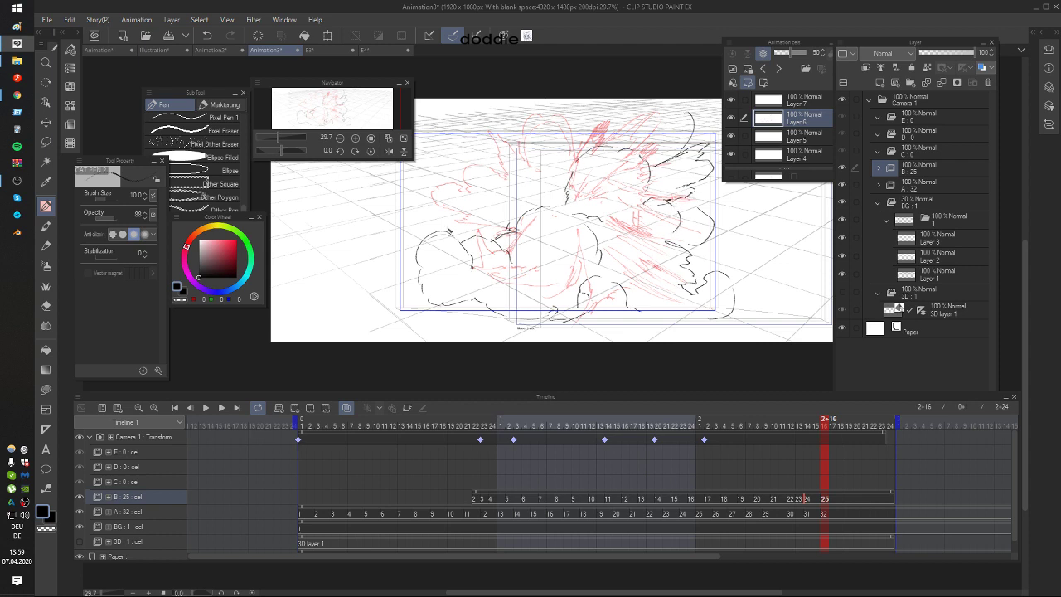
# Step: Draw the billowing left, upper-left and top contours of the smoke cloud on cel 25, redoing strokes that miss
pyautogui.moveTo(429, 239); pyautogui.dragTo(414, 196)
pyautogui.hotkey('ctrl', 'z')
pyautogui.hotkey('ctrl', 'z')
pyautogui.moveTo(473, 242)
pyautogui.mouseDown()
pyautogui.moveTo(510, 253)
pyautogui.moveTo(472, 233)
pyautogui.moveTo(452, 248)
pyautogui.moveTo(447, 220)
pyautogui.moveTo(420, 199)
pyautogui.moveTo(452, 177)
pyautogui.moveTo(454, 189)
pyautogui.moveTo(446, 172)
pyautogui.moveTo(438, 201)
pyautogui.moveTo(459, 170)
pyautogui.moveTo(485, 158)
pyautogui.moveTo(494, 172)
pyautogui.moveTo(473, 203)
pyautogui.mouseUp()
pyautogui.hotkey('ctrl', 'z')
pyautogui.moveTo(485, 159)
pyautogui.mouseDown()
pyautogui.moveTo(498, 124)
pyautogui.moveTo(518, 126)
pyautogui.moveTo(542, 153)
pyautogui.moveTo(510, 123)
pyautogui.moveTo(576, 129)
pyautogui.mouseUp()
pyautogui.hotkey('ctrl', 'z')
pyautogui.moveTo(511, 116)
pyautogui.mouseDown()
pyautogui.moveTo(575, 118)
pyautogui.moveTo(580, 142)
pyautogui.moveTo(548, 173)
pyautogui.moveTo(542, 200)
pyautogui.mouseUp()
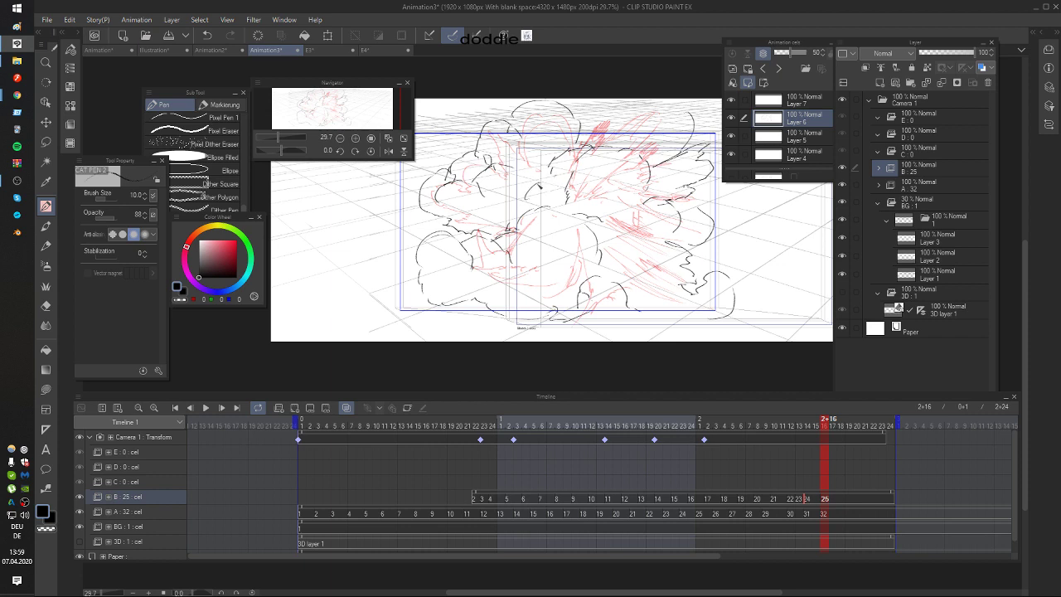
# Step: Add inner puff lines and extra lower-left and lower-right contours to the smoke cloud on cel 25
pyautogui.moveTo(508, 169); pyautogui.dragTo(514, 182)
pyautogui.moveTo(452, 208); pyautogui.dragTo(459, 221)
pyautogui.moveTo(415, 277)
pyautogui.mouseDown()
pyautogui.moveTo(426, 303)
pyautogui.moveTo(488, 288)
pyautogui.mouseUp()
pyautogui.moveTo(608, 272); pyautogui.dragTo(611, 267)
pyautogui.press('Left')
pyautogui.press('Right')
pyautogui.press('Right')
pyautogui.moveTo(680, 288)
pyautogui.mouseDown()
pyautogui.moveTo(696, 297)
pyautogui.moveTo(674, 310)
pyautogui.moveTo(678, 323)
pyautogui.moveTo(709, 317)
pyautogui.mouseUp()
pyautogui.moveTo(769, 293); pyautogui.dragTo(767, 294)
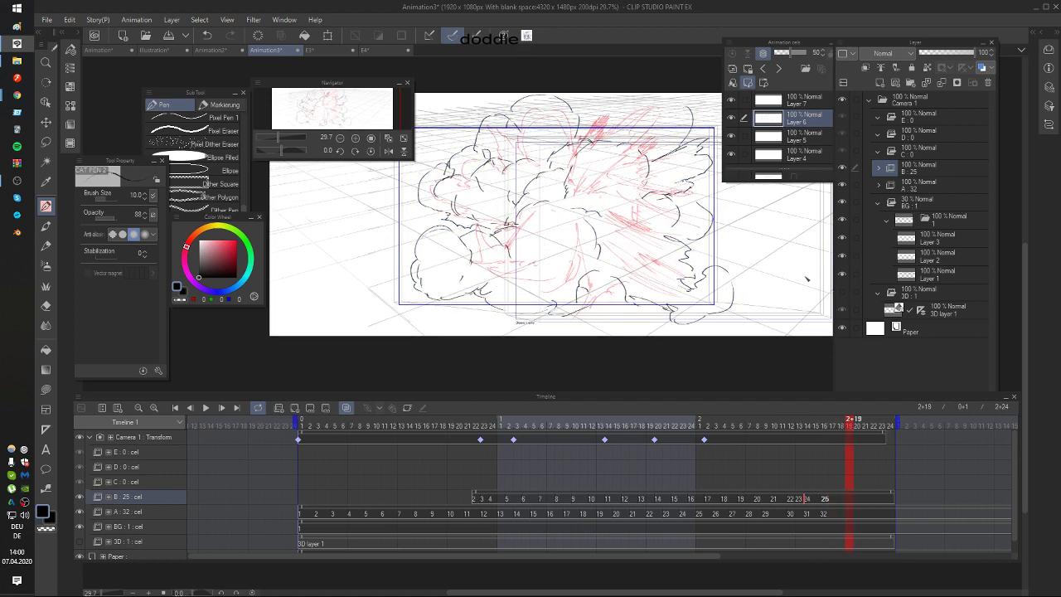
# Step: Add cels 26 and 27 to track B at frames 2+18 and 2+21
pyautogui.click(864, 497)
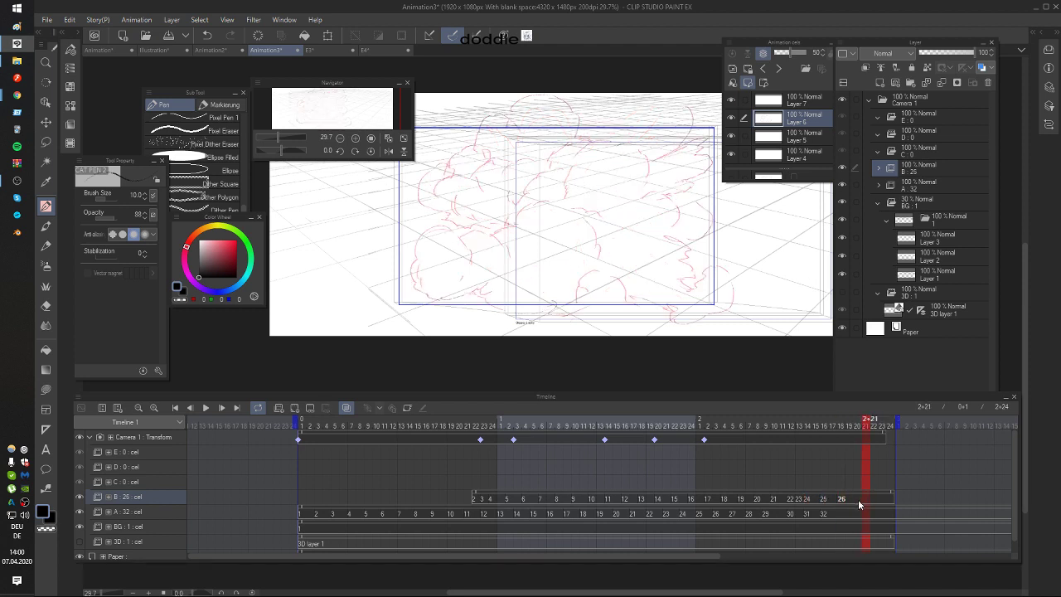
pyautogui.hotkey('alt', 'n')
pyautogui.click(826, 499)
# Step: Draw the large lower-left puff of the expanded smoke cloud on track B's cel 26, continuing along the bottom edge
pyautogui.press('.')
pyautogui.press('.')
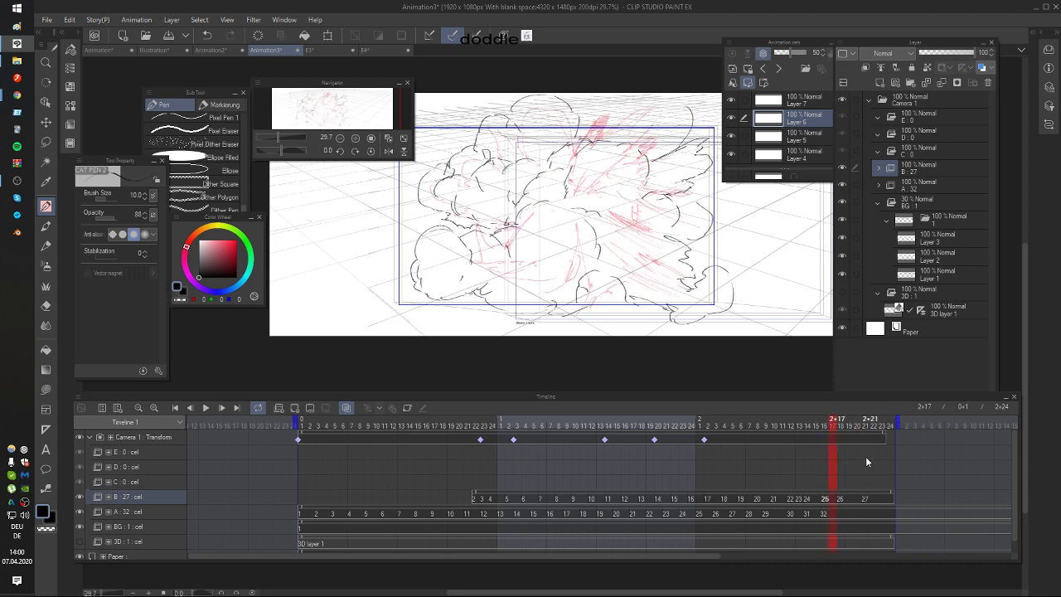
pyautogui.moveTo(443, 218)
pyautogui.mouseDown()
pyautogui.moveTo(466, 257)
pyautogui.moveTo(486, 245)
pyautogui.moveTo(497, 255)
pyautogui.moveTo(494, 266)
pyautogui.moveTo(465, 249)
pyautogui.moveTo(446, 278)
pyautogui.mouseUp()
pyautogui.hotkey('ctrl', 'z')
pyautogui.hotkey('ctrl', 'z')
pyautogui.moveTo(406, 222)
pyautogui.mouseDown()
pyautogui.moveTo(384, 254)
pyautogui.moveTo(396, 278)
pyautogui.mouseUp()
pyautogui.hotkey('ctrl', 'z')
pyautogui.moveTo(397, 278)
pyautogui.mouseDown()
pyautogui.moveTo(428, 259)
pyautogui.moveTo(386, 289)
pyautogui.moveTo(400, 310)
pyautogui.moveTo(453, 300)
pyautogui.mouseUp()
pyautogui.moveTo(451, 305)
pyautogui.mouseDown()
pyautogui.moveTo(479, 296)
pyautogui.moveTo(485, 318)
pyautogui.mouseUp()
pyautogui.moveTo(495, 321); pyautogui.dragTo(523, 324)
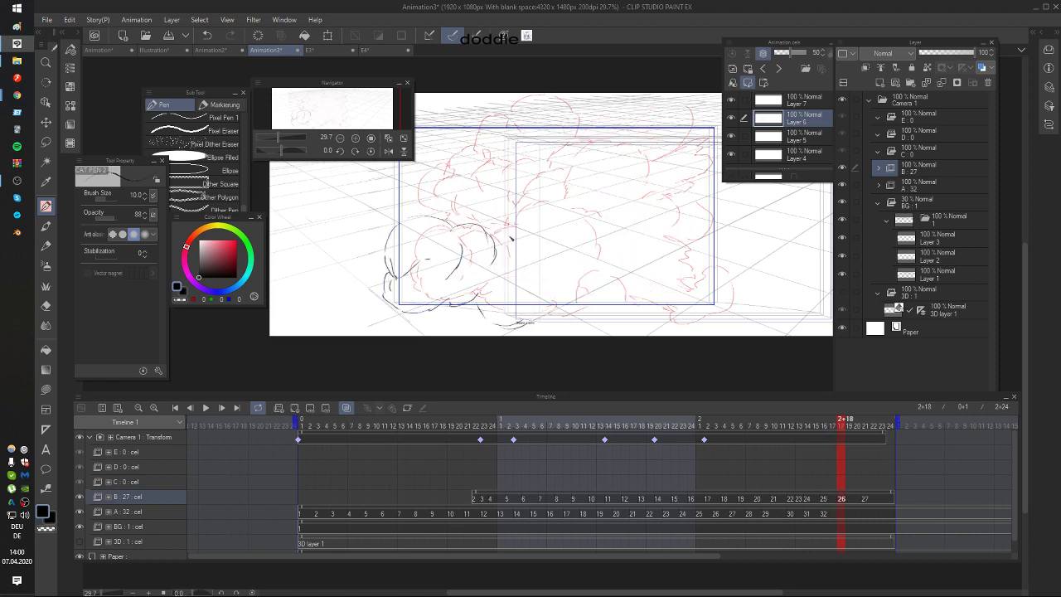
# Step: Sketch the connecting puffs from the lower-left billow up to the middle of the cloud on cel 26
pyautogui.moveTo(498, 232)
pyautogui.mouseDown()
pyautogui.moveTo(516, 235)
pyautogui.moveTo(505, 209)
pyautogui.moveTo(516, 198)
pyautogui.mouseUp()
pyautogui.moveTo(520, 199); pyautogui.dragTo(559, 196)
pyautogui.press('Left')
pyautogui.press('Right')
pyautogui.press('Left')
pyautogui.press('Right')
# Step: Outline the upper-middle dome and the right side of the smoke cloud on cel 26 down to the lower-right puff
pyautogui.moveTo(595, 135)
pyautogui.mouseDown()
pyautogui.moveTo(648, 142)
pyautogui.moveTo(655, 168)
pyautogui.mouseUp()
pyautogui.moveTo(655, 187)
pyautogui.mouseDown()
pyautogui.moveTo(683, 169)
pyautogui.moveTo(665, 184)
pyautogui.moveTo(681, 222)
pyautogui.moveTo(713, 245)
pyautogui.moveTo(681, 238)
pyautogui.moveTo(698, 260)
pyautogui.moveTo(692, 274)
pyautogui.moveTo(676, 272)
pyautogui.moveTo(717, 277)
pyautogui.moveTo(694, 289)
pyautogui.moveTo(723, 262)
pyautogui.moveTo(752, 282)
pyautogui.moveTo(736, 312)
pyautogui.mouseUp()
pyautogui.press('Left')
pyautogui.press('Right')
# Step: Draw the lower-right, bottom and central puff contours of the smoke cloud on cel 26
pyautogui.moveTo(632, 300)
pyautogui.mouseDown()
pyautogui.moveTo(690, 325)
pyautogui.moveTo(728, 315)
pyautogui.mouseUp()
pyautogui.moveTo(555, 310)
pyautogui.mouseDown()
pyautogui.moveTo(598, 331)
pyautogui.moveTo(622, 320)
pyautogui.moveTo(637, 293)
pyautogui.moveTo(614, 252)
pyautogui.moveTo(638, 259)
pyautogui.mouseUp()
pyautogui.moveTo(627, 252)
pyautogui.mouseDown()
pyautogui.moveTo(576, 248)
pyautogui.moveTo(596, 246)
pyautogui.mouseUp()
pyautogui.moveTo(582, 241); pyautogui.dragTo(607, 248)
pyautogui.press('Left')
pyautogui.press('Right')
pyautogui.moveTo(532, 327); pyautogui.dragTo(565, 308)
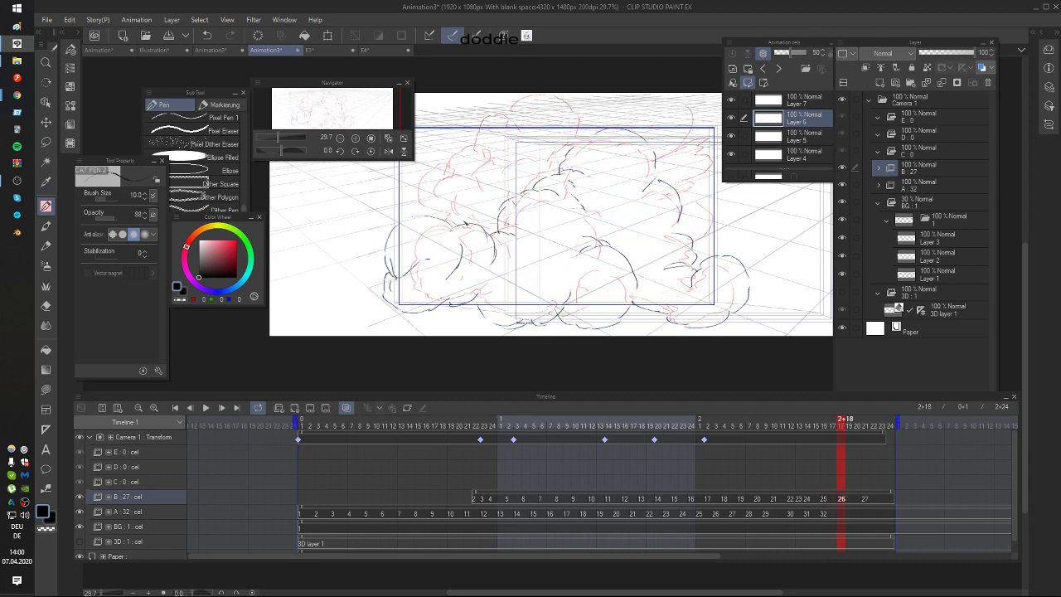
# Step: Outline the upper-left billows and tall top puff of the smoke cloud on cel 26, comparing with cel 25
pyautogui.moveTo(465, 200); pyautogui.dragTo(472, 216)
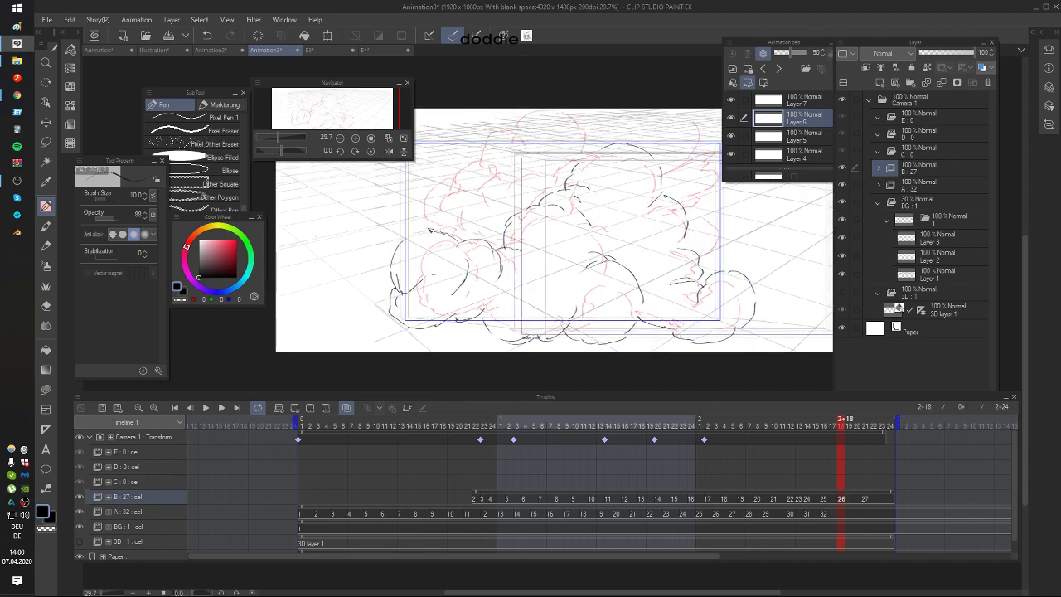
pyautogui.moveTo(412, 201)
pyautogui.mouseDown()
pyautogui.moveTo(467, 162)
pyautogui.moveTo(444, 190)
pyautogui.moveTo(470, 160)
pyautogui.moveTo(495, 162)
pyautogui.moveTo(476, 181)
pyautogui.moveTo(536, 119)
pyautogui.mouseUp()
pyautogui.press('Left')
pyautogui.press('Right')
pyautogui.press('Left')
pyautogui.press('Right')
pyautogui.press('Left')
pyautogui.press('Right')
# Step: Add small inner puff lines below the top puff and along the left side of the cloud on cel 26
pyautogui.moveTo(536, 181); pyautogui.dragTo(587, 155)
pyautogui.press('Left')
pyautogui.press('Right')
pyautogui.moveTo(546, 189)
pyautogui.mouseDown()
pyautogui.moveTo(556, 194)
pyautogui.moveTo(531, 167)
pyautogui.mouseUp()
pyautogui.moveTo(533, 169); pyautogui.dragTo(542, 188)
pyautogui.press('Left')
pyautogui.press('Right')
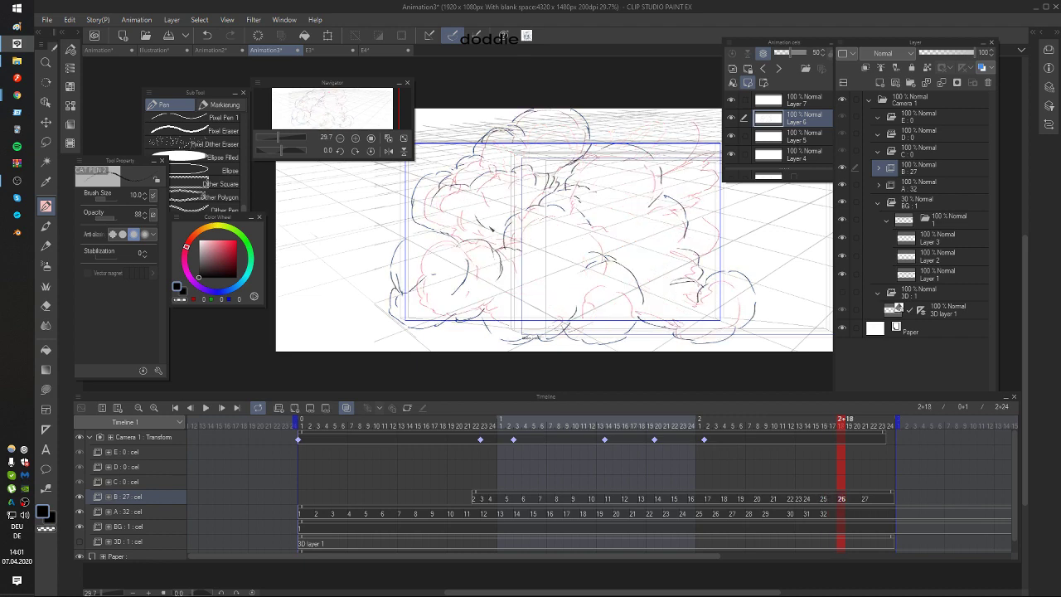
pyautogui.moveTo(451, 235); pyautogui.dragTo(472, 237)
pyautogui.press('Left')
pyautogui.press('Right')
# Step: Add inner puff contours and the upper-right edge lines of the smoke cloud on cel 26, checking against the previous frame
pyautogui.moveTo(630, 207); pyautogui.dragTo(602, 228)
pyautogui.press('Left')
pyautogui.press('Right')
pyautogui.moveTo(678, 136); pyautogui.dragTo(674, 182)
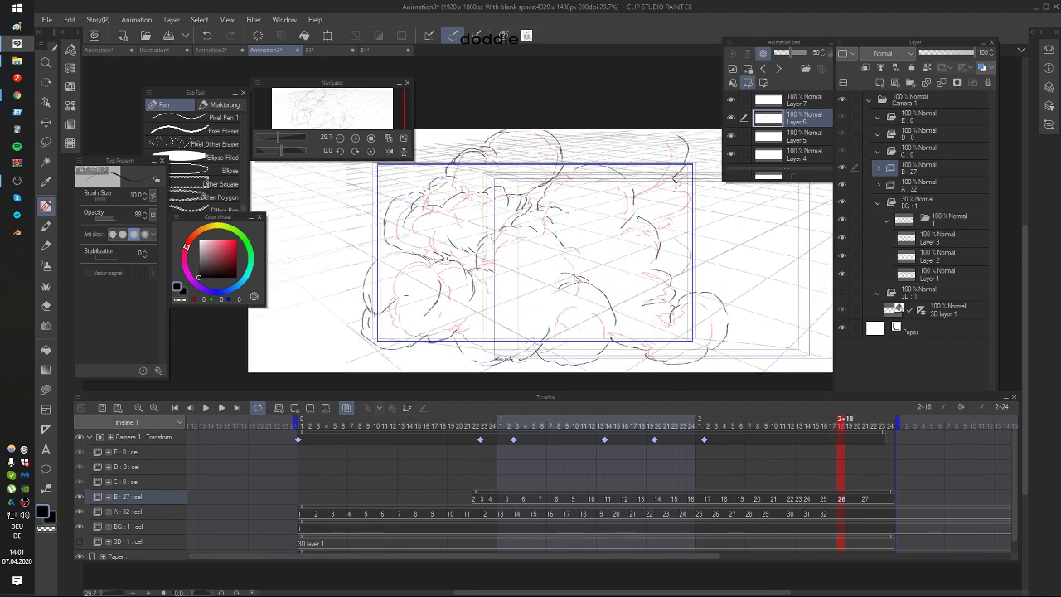
pyautogui.moveTo(563, 156); pyautogui.dragTo(582, 130)
pyautogui.moveTo(622, 165)
pyautogui.mouseDown()
pyautogui.moveTo(607, 163)
pyautogui.moveTo(686, 169)
pyautogui.moveTo(678, 279)
pyautogui.moveTo(665, 278)
pyautogui.mouseUp()
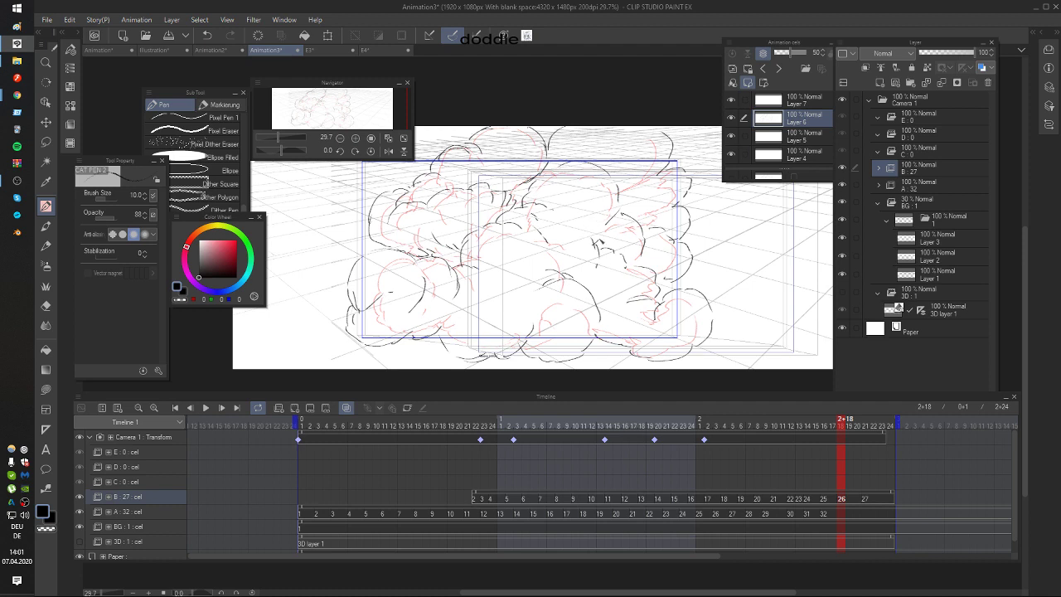
pyautogui.moveTo(544, 236)
pyautogui.mouseDown()
pyautogui.moveTo(569, 247)
pyautogui.moveTo(582, 269)
pyautogui.mouseUp()
pyautogui.moveTo(675, 203); pyautogui.dragTo(678, 198)
# Step: Outline the round left puff, the central dome and the lower-left puffs of the smoke cloud on cel 27
pyautogui.press('Right')
pyautogui.press('Right')
pyautogui.press('Right')
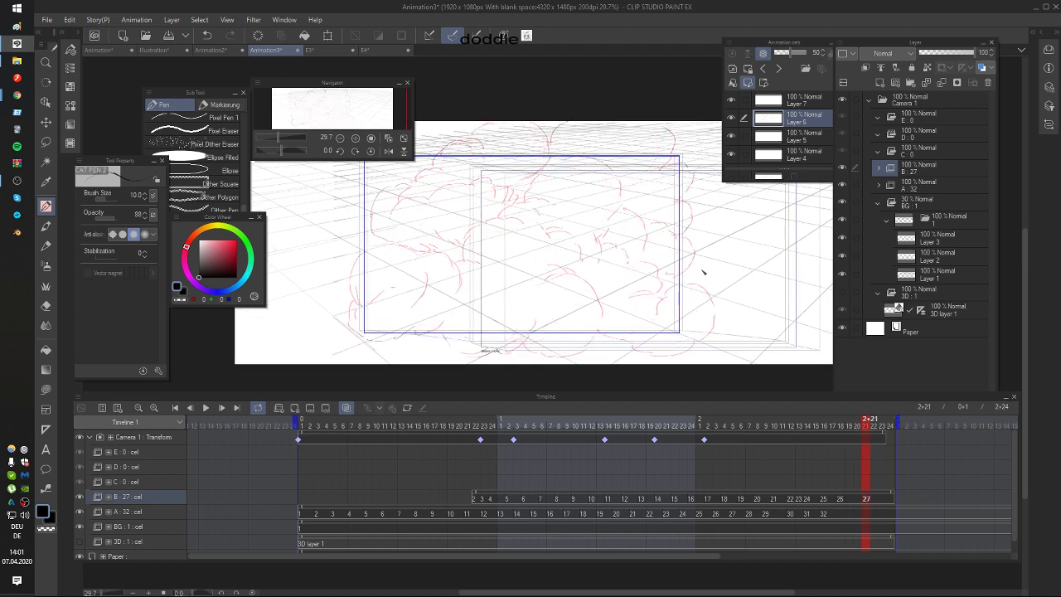
pyautogui.moveTo(461, 249)
pyautogui.mouseDown()
pyautogui.moveTo(485, 208)
pyautogui.moveTo(539, 217)
pyautogui.moveTo(547, 241)
pyautogui.mouseUp()
pyautogui.moveTo(448, 265); pyautogui.dragTo(477, 260)
pyautogui.moveTo(419, 241)
pyautogui.mouseDown()
pyautogui.moveTo(446, 301)
pyautogui.moveTo(412, 247)
pyautogui.moveTo(405, 296)
pyautogui.moveTo(423, 270)
pyautogui.moveTo(408, 289)
pyautogui.moveTo(381, 228)
pyautogui.moveTo(342, 288)
pyautogui.mouseUp()
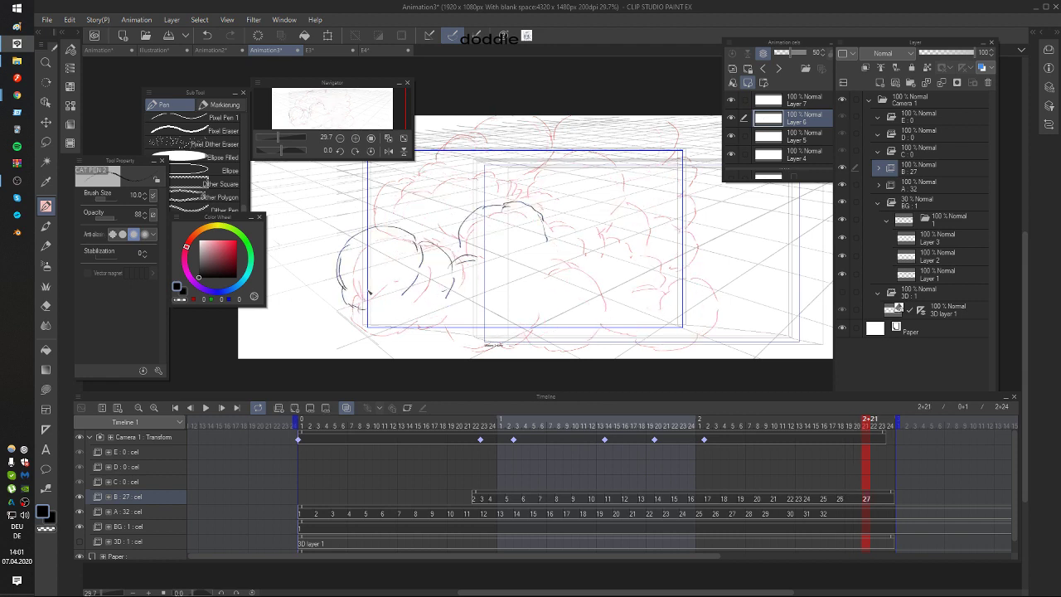
pyautogui.moveTo(343, 296)
pyautogui.mouseDown()
pyautogui.moveTo(336, 313)
pyautogui.moveTo(362, 344)
pyautogui.moveTo(448, 324)
pyautogui.moveTo(461, 355)
pyautogui.mouseUp()
pyautogui.hotkey('ctrl', 'z')
pyautogui.moveTo(531, 280)
pyautogui.mouseDown()
pyautogui.moveTo(553, 316)
pyautogui.moveTo(533, 347)
pyautogui.moveTo(499, 325)
pyautogui.moveTo(485, 333)
pyautogui.moveTo(481, 272)
pyautogui.moveTo(510, 328)
pyautogui.mouseUp()
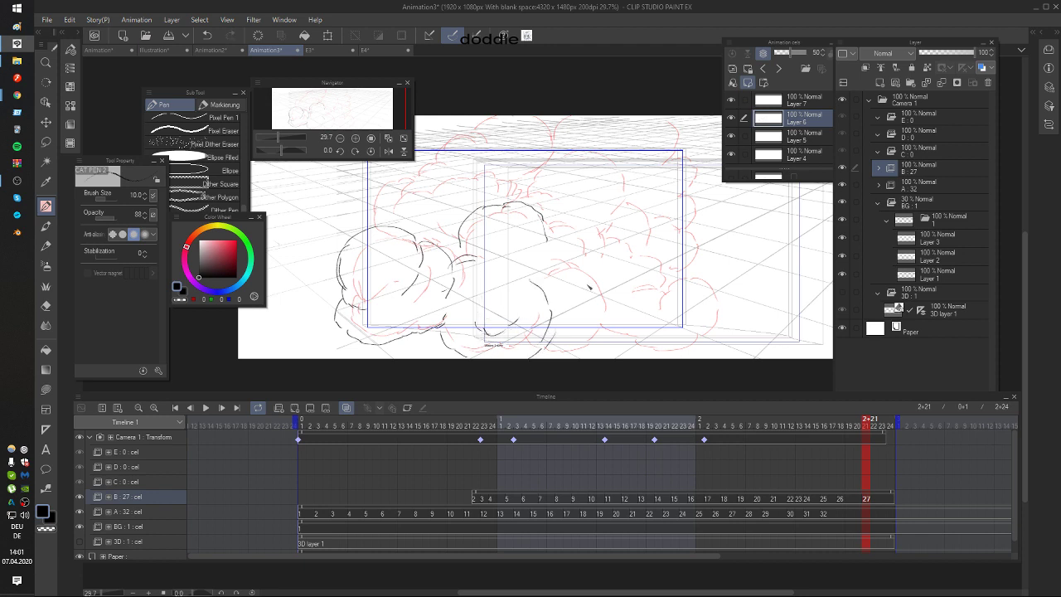
# Step: Outline the lower-middle and lower-right puffs of the smoke cloud on cel 27, comparing with cel 26
pyautogui.moveTo(562, 282)
pyautogui.mouseDown()
pyautogui.moveTo(594, 265)
pyautogui.moveTo(620, 336)
pyautogui.moveTo(577, 350)
pyautogui.moveTo(578, 268)
pyautogui.mouseUp()
pyautogui.press('Left')
pyautogui.press('Right')
pyautogui.moveTo(672, 309)
pyautogui.mouseDown()
pyautogui.moveTo(691, 269)
pyautogui.moveTo(750, 314)
pyautogui.mouseUp()
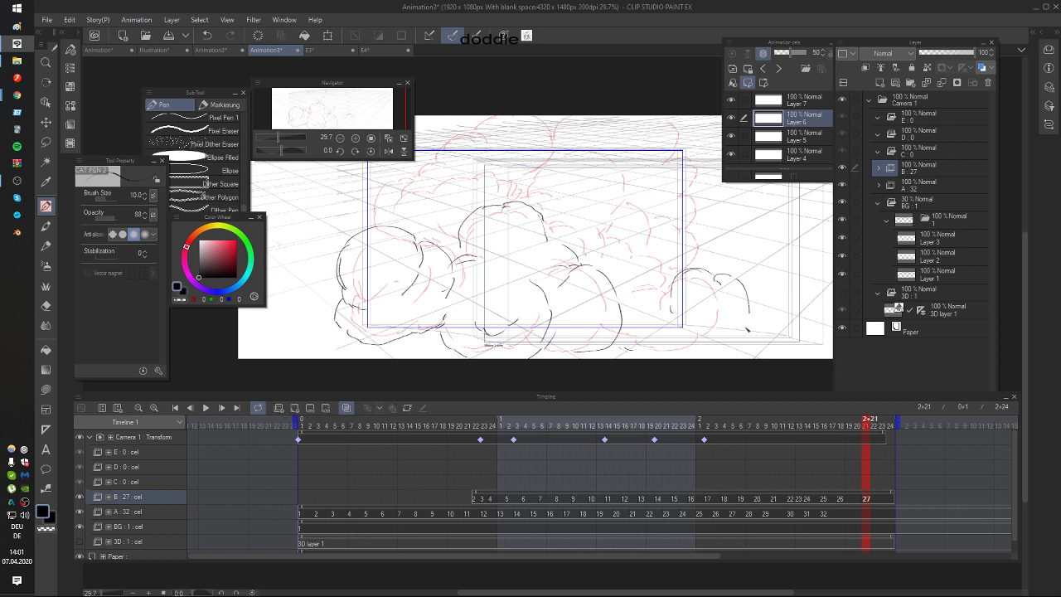
pyautogui.moveTo(673, 312); pyautogui.dragTo(679, 274)
pyautogui.press('Left')
pyautogui.press('Right')
pyautogui.press('Left')
pyautogui.press('Right')
# Step: Draw small inner puffs between the central dome and the right side of the cloud on cel 27
pyautogui.press('e')
pyautogui.press('Left')
pyautogui.press('Right')
pyautogui.press('p')
pyautogui.moveTo(547, 225); pyautogui.dragTo(579, 223)
pyautogui.press('Left')
pyautogui.press('Right')
pyautogui.moveTo(522, 199)
pyautogui.mouseDown()
pyautogui.moveTo(559, 210)
pyautogui.moveTo(572, 198)
pyautogui.mouseUp()
pyautogui.hotkey('ctrl', 'z')
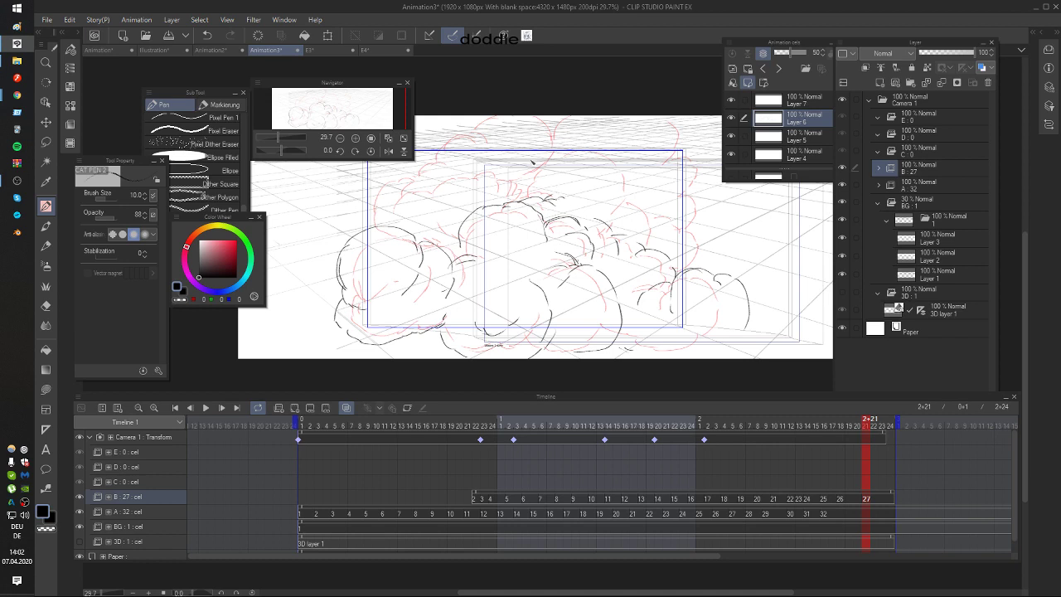
# Step: Outline the large upper dome, the right edge and the upper-left billows of the smoke cloud on cel 27
pyautogui.moveTo(524, 163); pyautogui.dragTo(521, 199)
pyautogui.moveTo(530, 157)
pyautogui.mouseDown()
pyautogui.moveTo(562, 146)
pyautogui.moveTo(550, 183)
pyautogui.mouseUp()
pyautogui.moveTo(627, 151)
pyautogui.mouseDown()
pyautogui.moveTo(639, 203)
pyautogui.moveTo(614, 221)
pyautogui.moveTo(660, 235)
pyautogui.mouseUp()
pyautogui.moveTo(694, 197); pyautogui.dragTo(699, 264)
pyautogui.moveTo(373, 222)
pyautogui.mouseDown()
pyautogui.moveTo(384, 187)
pyautogui.moveTo(405, 177)
pyautogui.moveTo(395, 213)
pyautogui.mouseUp()
pyautogui.moveTo(406, 180)
pyautogui.mouseDown()
pyautogui.moveTo(417, 187)
pyautogui.moveTo(452, 138)
pyautogui.moveTo(485, 152)
pyautogui.moveTo(488, 116)
pyautogui.mouseUp()
pyautogui.hotkey('ctrl', 'z')
pyautogui.hotkey('ctrl', 'z')
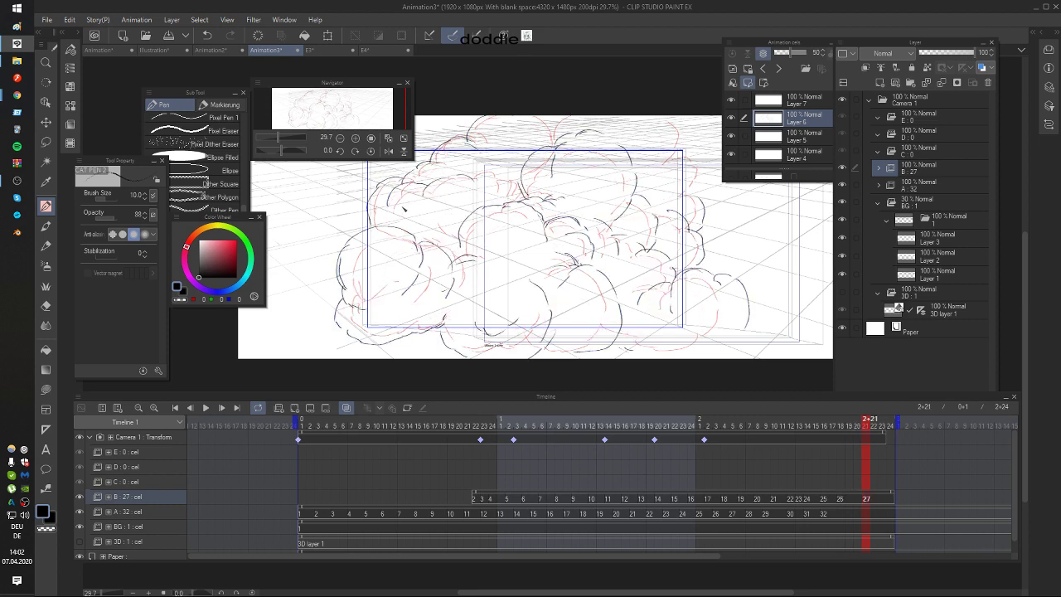
# Step: Complete cel 27's cloud with the top puff lines, the upper-right edge and short inner puff strokes, comparing with cel 26
pyautogui.press('Left')
pyautogui.press('Right')
pyautogui.hotkey('ctrl', 'z')
pyautogui.press('Left')
pyautogui.press('Right')
pyautogui.moveTo(535, 115); pyautogui.dragTo(554, 133)
pyautogui.moveTo(681, 162); pyautogui.dragTo(676, 118)
pyautogui.moveTo(703, 166); pyautogui.dragTo(702, 195)
pyautogui.press('Left')
pyautogui.press('Right')
pyautogui.moveTo(635, 233); pyautogui.dragTo(641, 221)
pyautogui.moveTo(480, 165); pyautogui.dragTo(504, 163)
pyautogui.moveTo(511, 163)
pyautogui.mouseDown()
pyautogui.moveTo(509, 179)
pyautogui.moveTo(523, 170)
pyautogui.mouseUp()
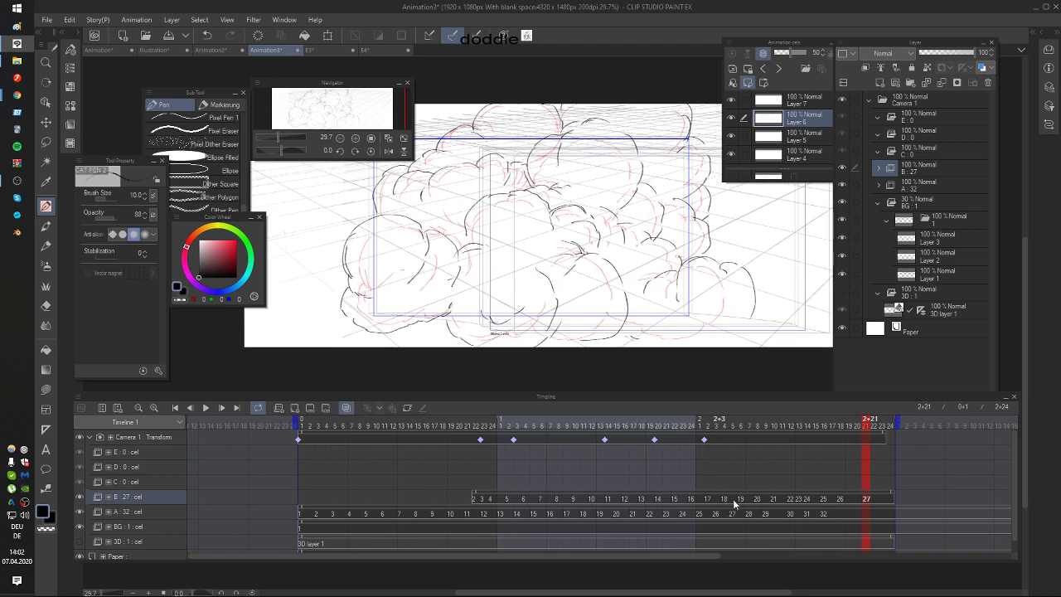
# Step: Select the Camera 1 track and step through the fight frames up to the impact at 2+12 with the Move Layer tool active
pyautogui.click(879, 433)
pyautogui.click(882, 434)
pyautogui.click(732, 438)
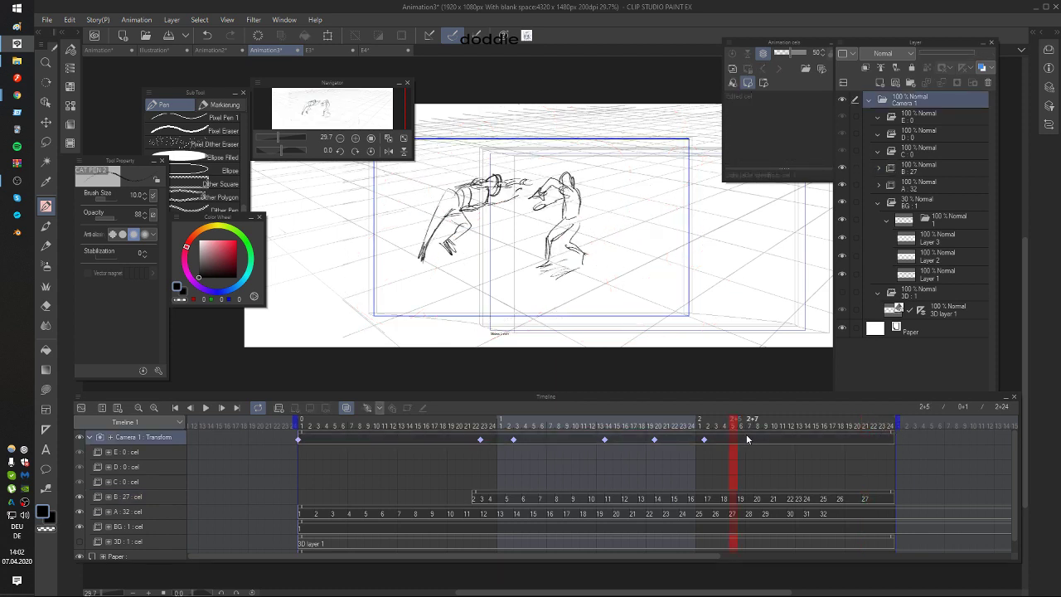
pyautogui.press('k')
pyautogui.press('Right')
pyautogui.press('Right')
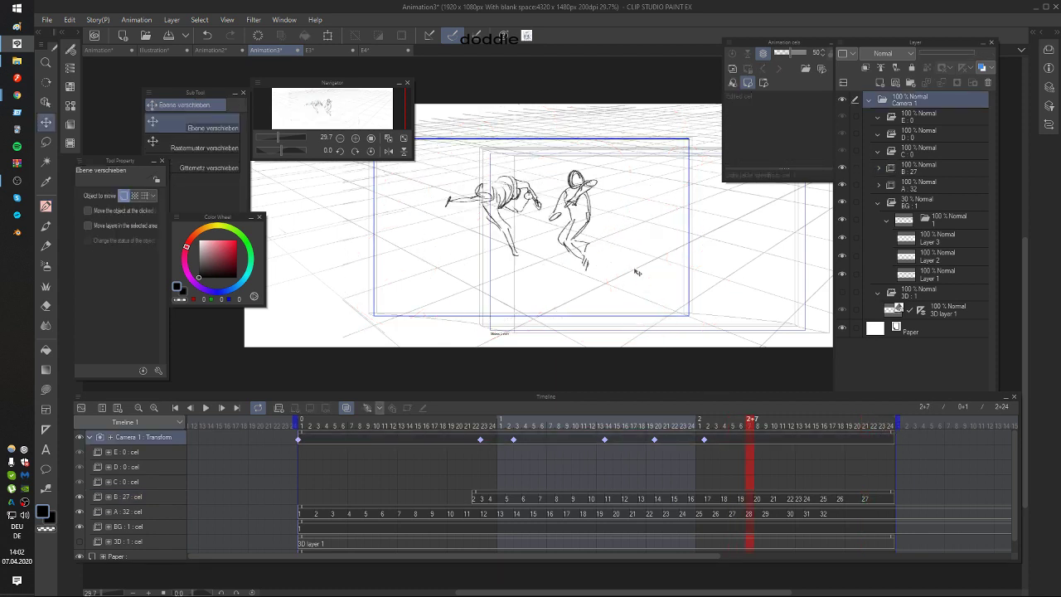
pyautogui.press('Left')
pyautogui.press('Left')
pyautogui.press('Left')
pyautogui.press('Left')
pyautogui.press('Left')
pyautogui.press('Left')
pyautogui.press('Left')
pyautogui.press('Right')
pyautogui.press('Right')
pyautogui.press('Right')
pyautogui.press('Right')
pyautogui.press('Right')
pyautogui.press('Right')
pyautogui.press('Right')
pyautogui.press('Right')
pyautogui.press('Right')
pyautogui.press('Right')
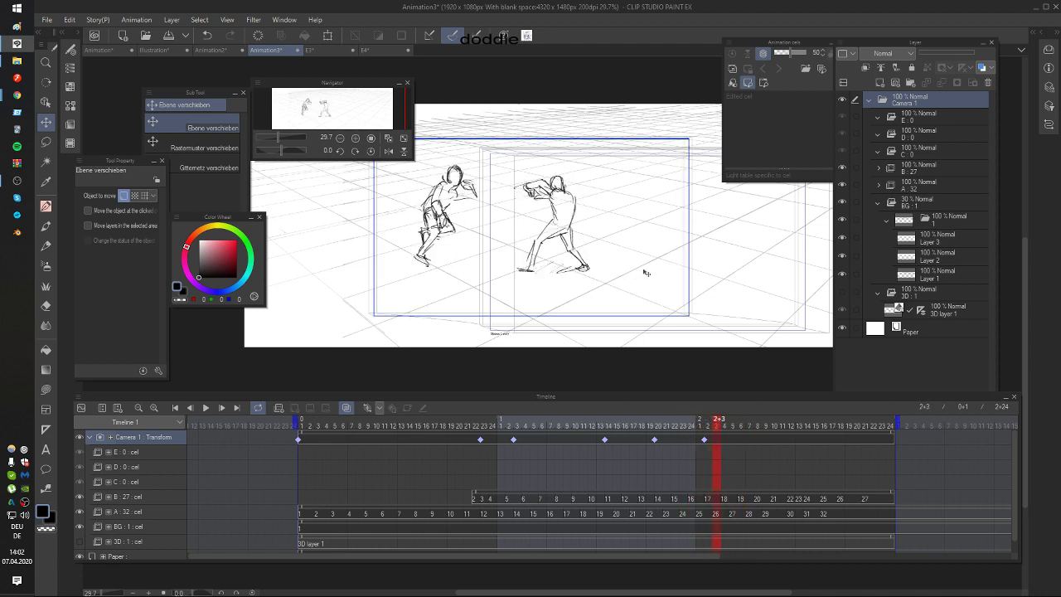
pyautogui.press('Right')
pyautogui.press('Right')
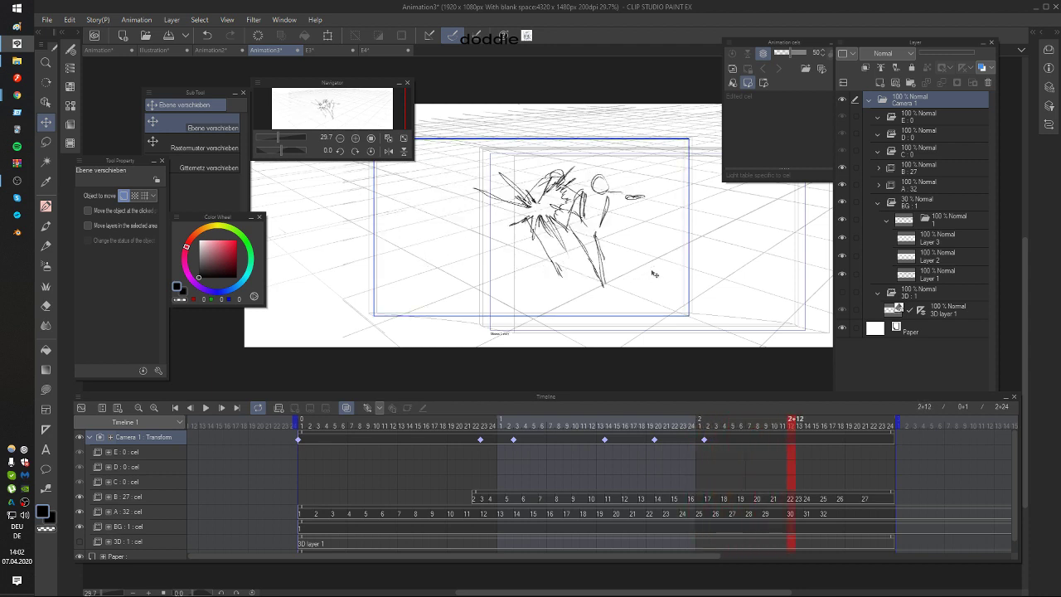
# Step: Undo the trial camera move and take all animation folders from E to 3D out of the Camera 1 folder
pyautogui.moveTo(655, 274); pyautogui.dragTo(668, 273)
pyautogui.hotkey('ctrl', 'z')
pyautogui.click(919, 117)
pyautogui.keyDown('shift'); pyautogui.click(932, 311); pyautogui.keyUp('shift')
pyautogui.moveTo(932, 311); pyautogui.dragTo(936, 322)
pyautogui.click(944, 116)
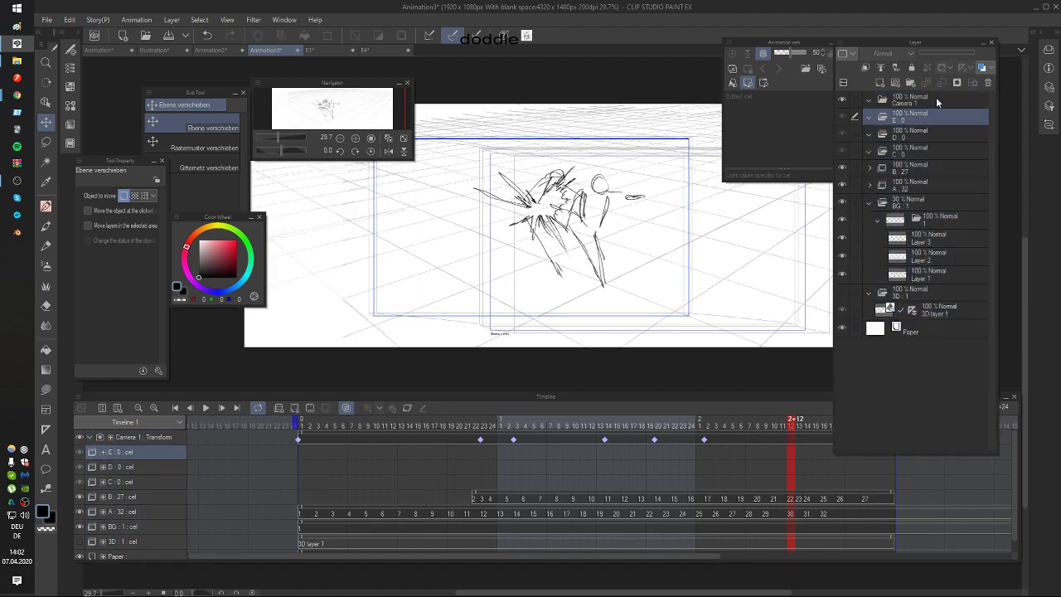
# Step: Shift the Camera 1 frame to the right at frame 2+12, comparing it with the preceding frames
pyautogui.click(935, 96)
pyautogui.moveTo(620, 230); pyautogui.dragTo(655, 235)
pyautogui.press('Left')
pyautogui.press('Left')
pyautogui.press('Left')
pyautogui.press('Left')
pyautogui.press('Left')
pyautogui.press('Left')
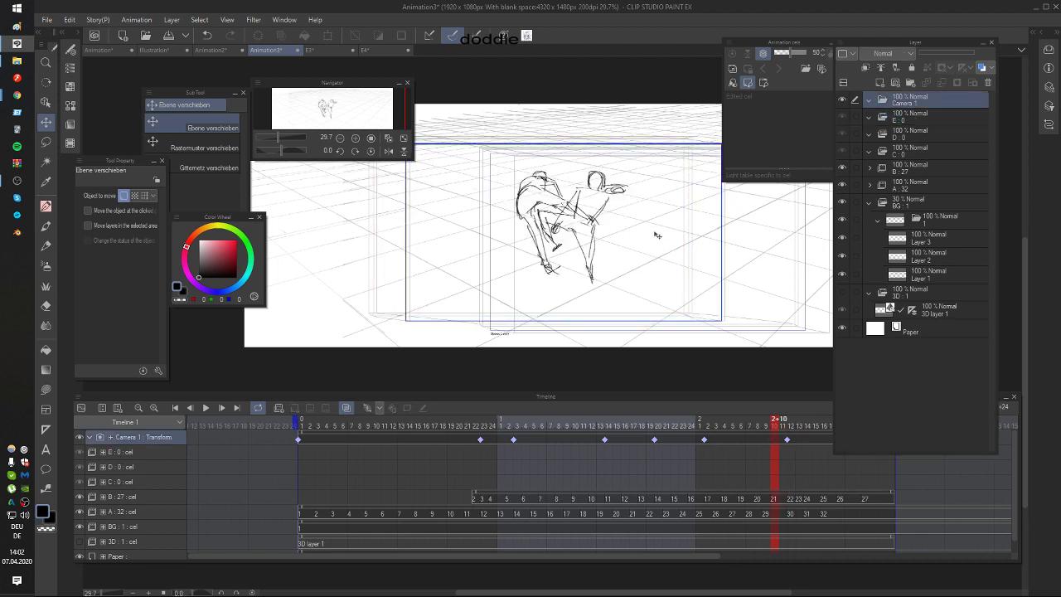
pyautogui.press('Right')
pyautogui.press('Right')
pyautogui.press('Right')
pyautogui.press('Right')
pyautogui.press('Right')
pyautogui.press('Right')
pyautogui.press('Right')
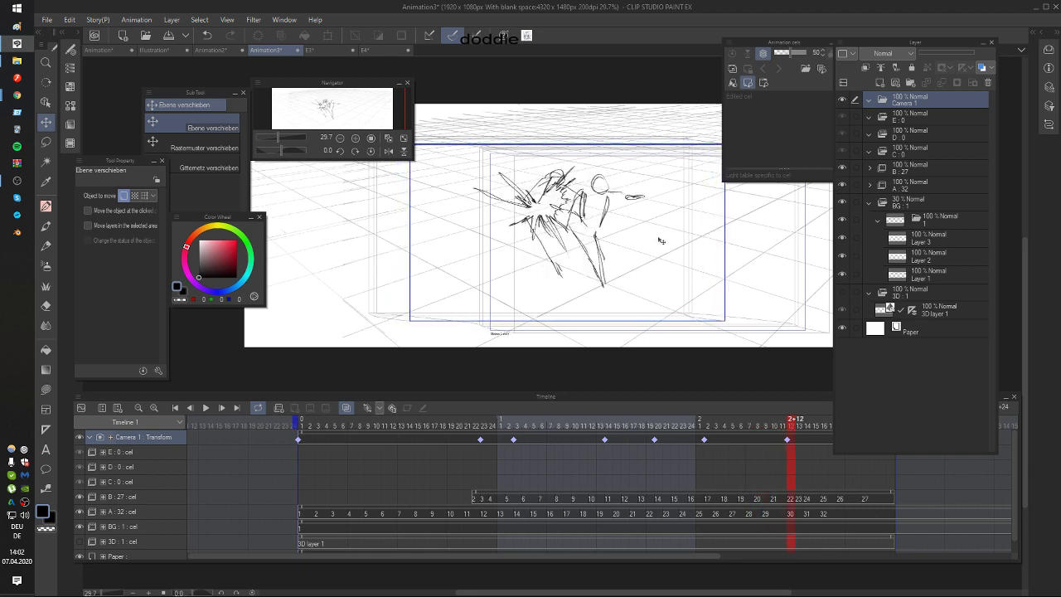
# Step: Nudge the camera frame slightly on the successive frames after the 2+12 impact to create a camera shake
pyautogui.moveTo(661, 241); pyautogui.dragTo(659, 239)
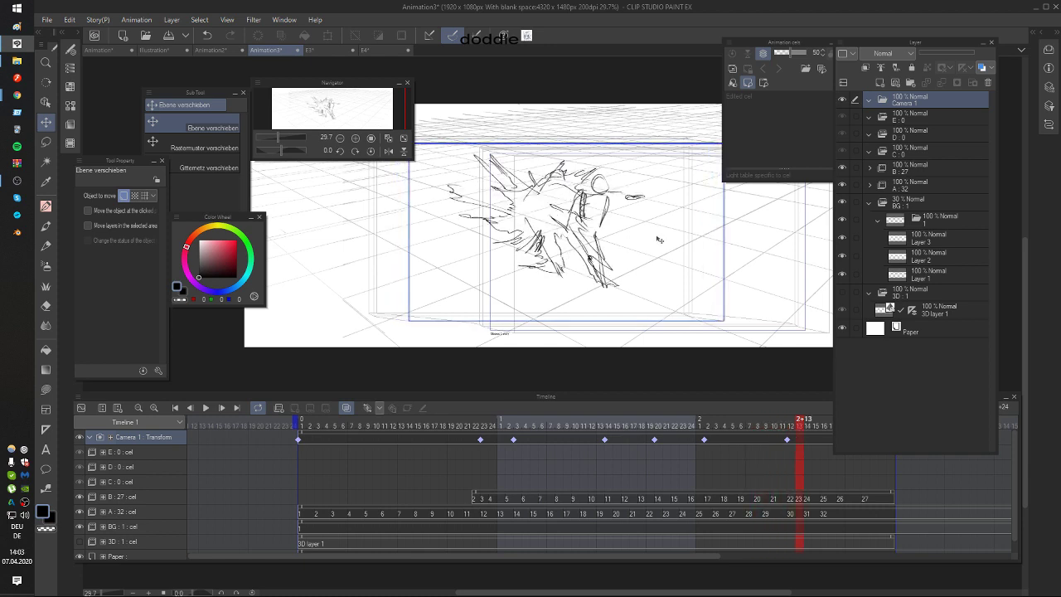
pyautogui.press('Right')
pyautogui.moveTo(657, 241); pyautogui.dragTo(656, 246)
pyautogui.press('Right')
pyautogui.press('Left')
pyautogui.press('Right')
pyautogui.press('Right')
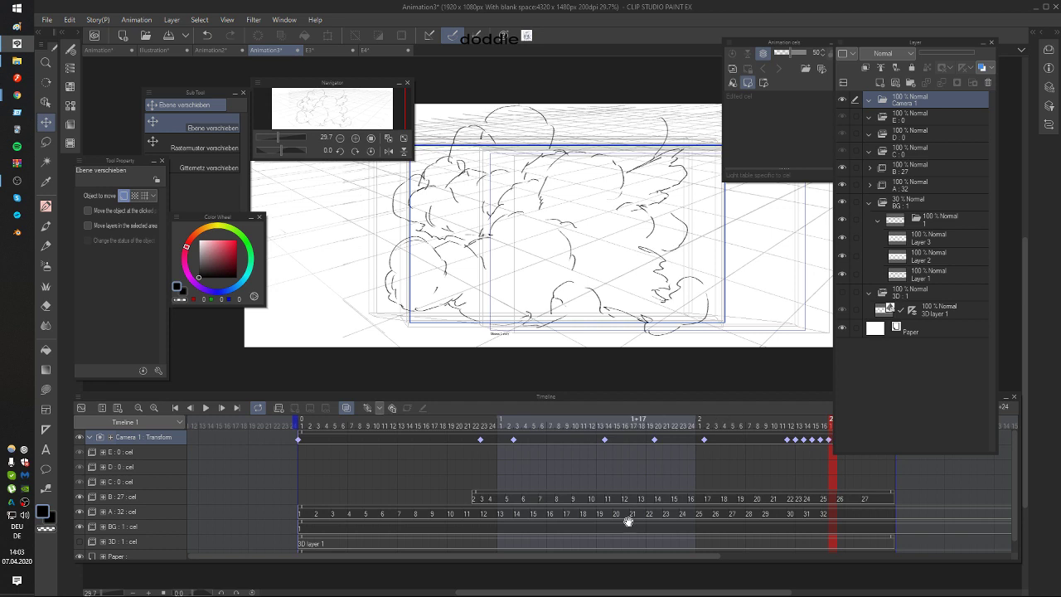
# Step: Continue the camera shake with small camera frame offsets up to frame 2+18, checking the frames that follow
pyautogui.moveTo(624, 556); pyautogui.dragTo(657, 553)
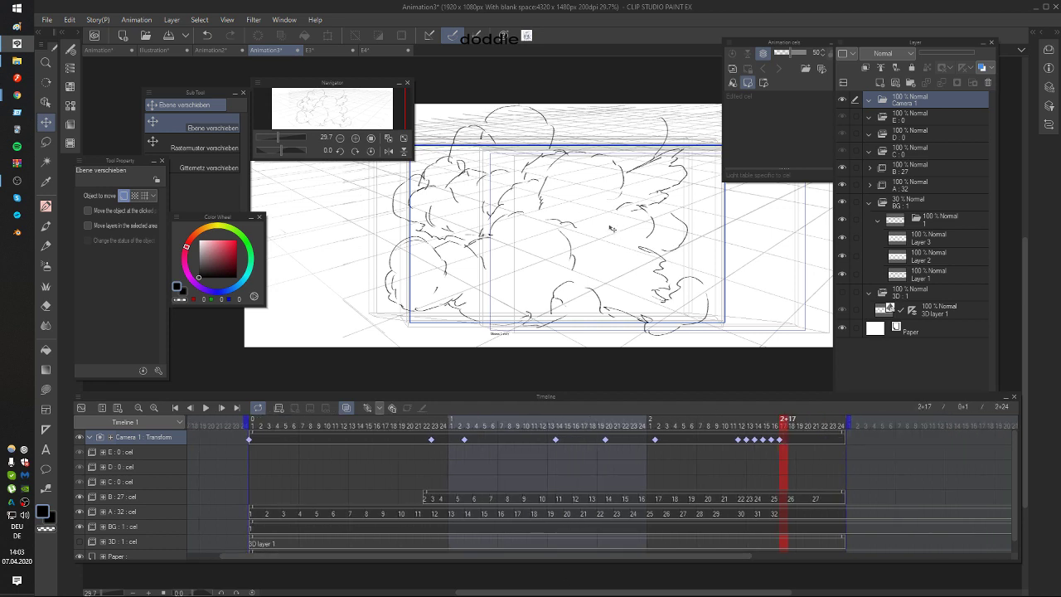
pyautogui.press('Right')
pyautogui.moveTo(610, 255); pyautogui.dragTo(603, 262)
pyautogui.press('Left')
pyautogui.press('Right')
pyautogui.press('Right')
pyautogui.press('Right')
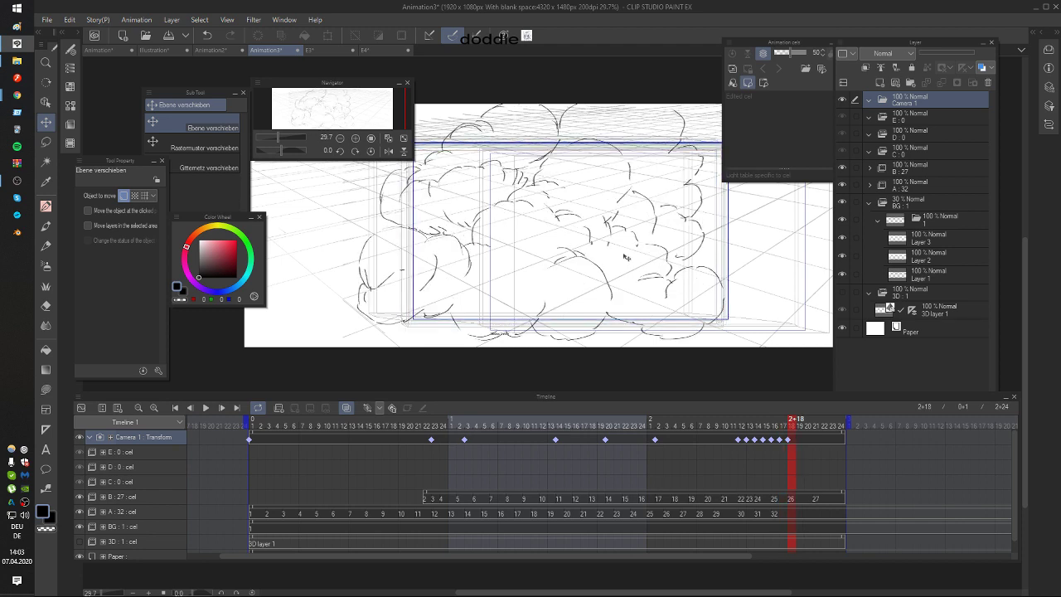
pyautogui.press('Right')
pyautogui.press('Right')
pyautogui.press('Right')
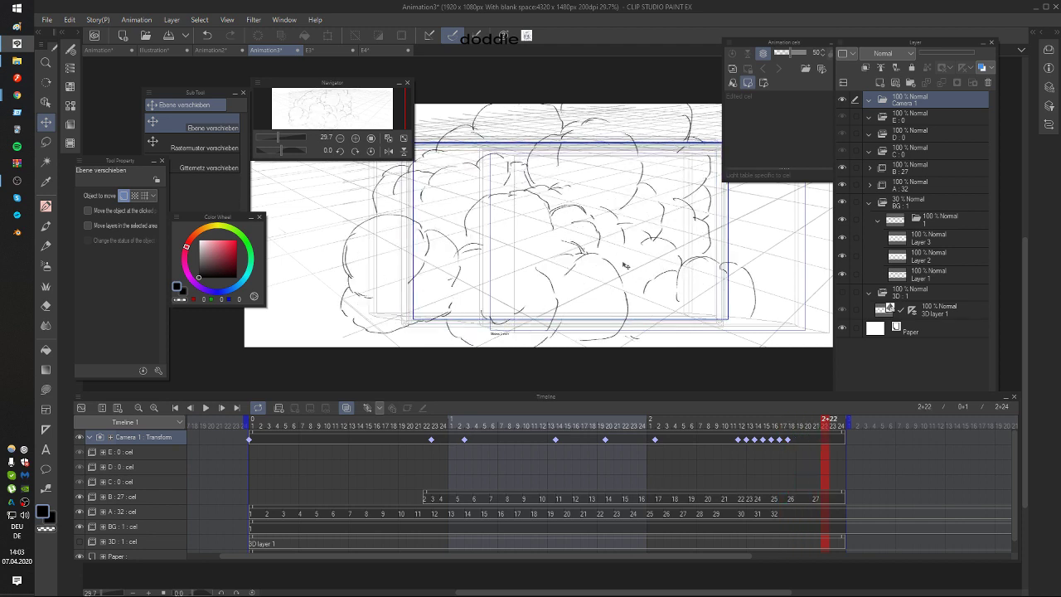
# Step: Enlarge the camera frame slightly at the last frame, 2+24, with the Object tool
pyautogui.press('p')
pyautogui.scroll(-2, 685, 202)
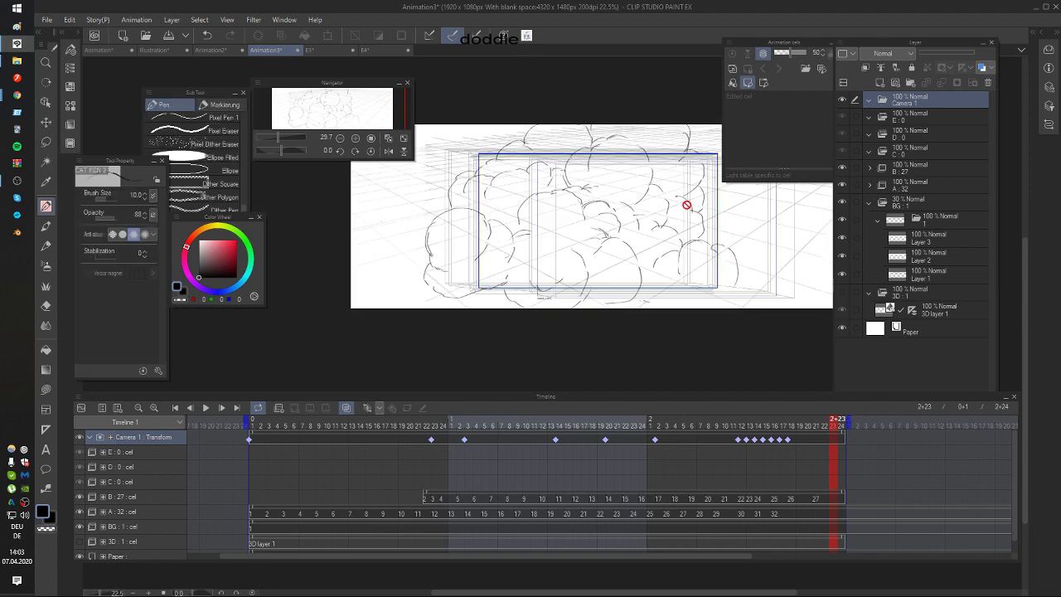
pyautogui.click(842, 442)
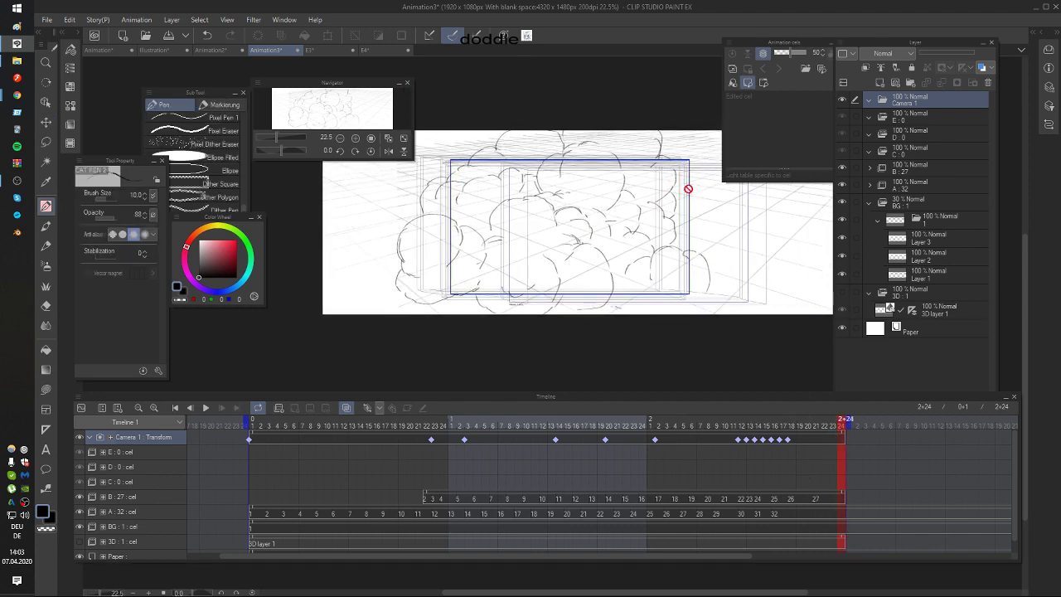
pyautogui.press('o')
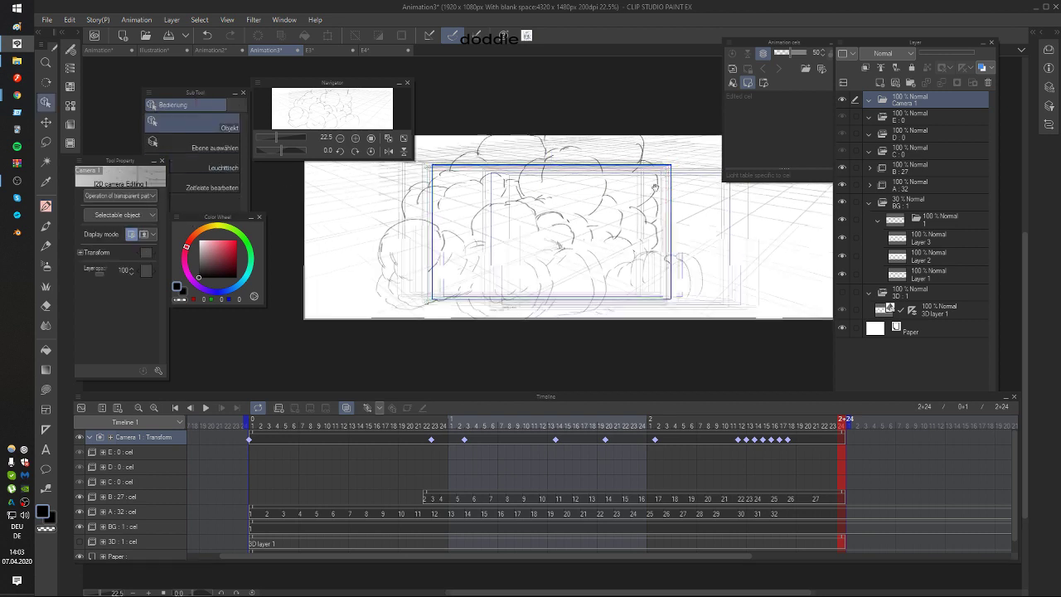
pyautogui.moveTo(672, 162); pyautogui.dragTo(676, 160)
pyautogui.moveTo(677, 267); pyautogui.dragTo(672, 269)
# Step: Step back from frame 2+24 to 2+15 to check the camera movement over the smoke cloud
pyautogui.press('Left')
pyautogui.press('Left')
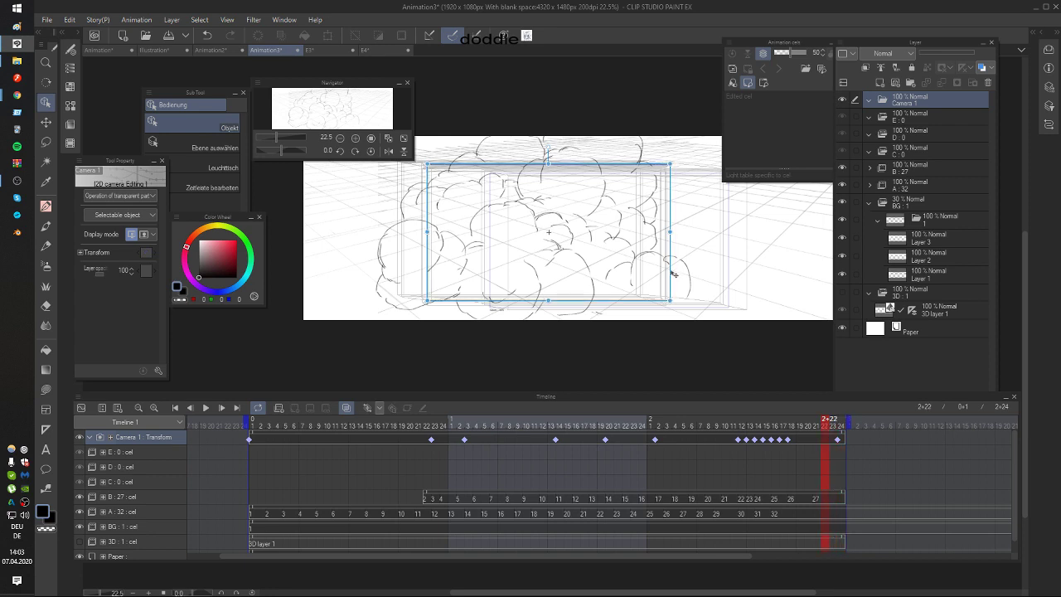
pyautogui.press('Left')
pyautogui.press('Left')
pyautogui.press('Left')
pyautogui.press('Left')
pyautogui.press('Left')
pyautogui.press('Left')
pyautogui.press('Left')
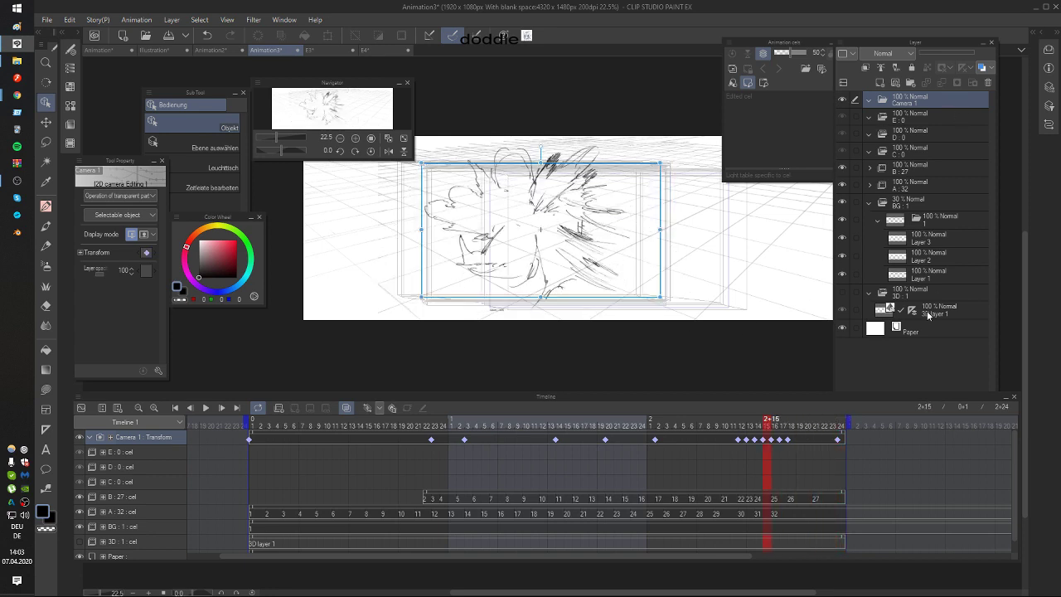
# Step: Move the animation folders from E to 3D back into the Camera 1 folder and return to the camera track's first frame
pyautogui.click(928, 316)
pyautogui.keyDown('shift'); pyautogui.click(929, 109); pyautogui.keyUp('shift')
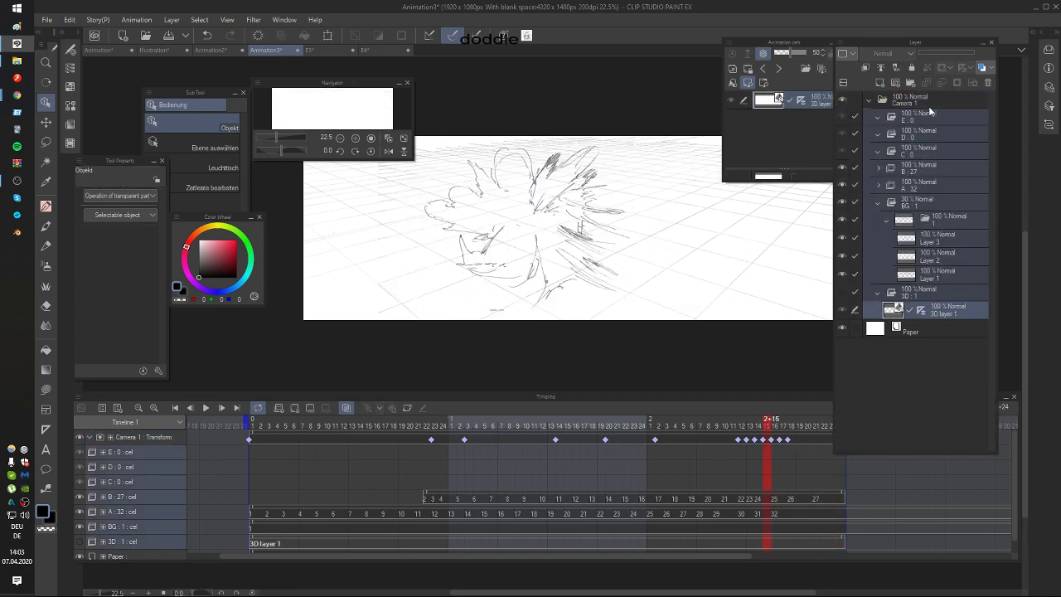
pyautogui.click(253, 514)
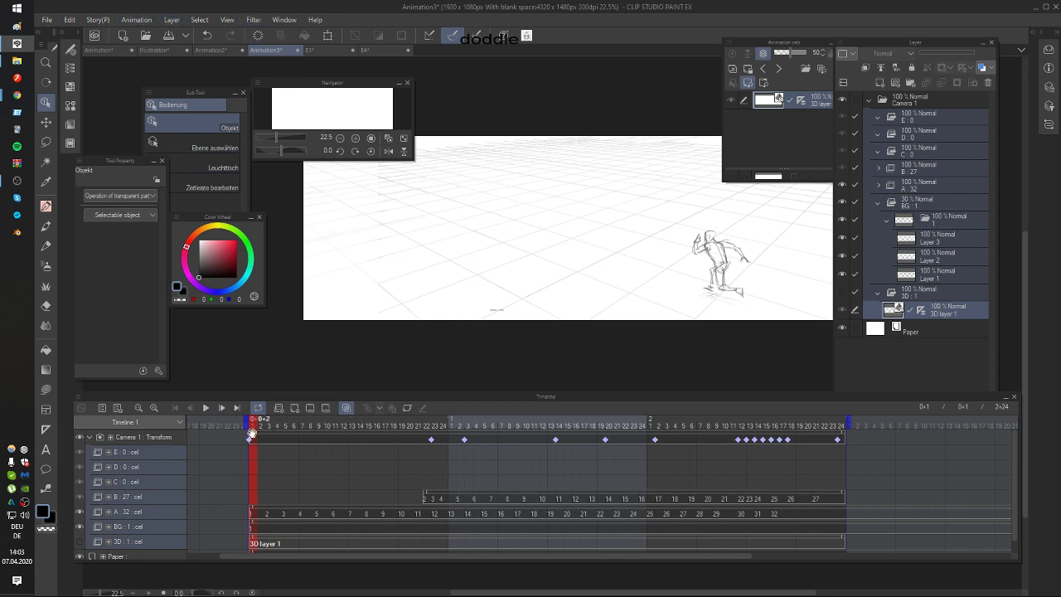
pyautogui.click(252, 436)
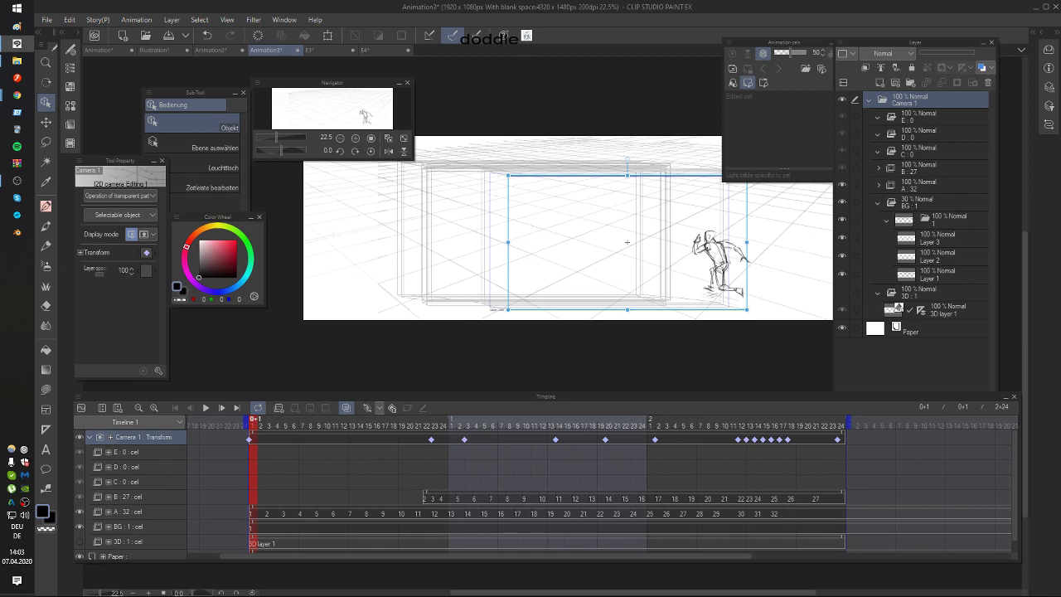
pyautogui.click(17, 95)
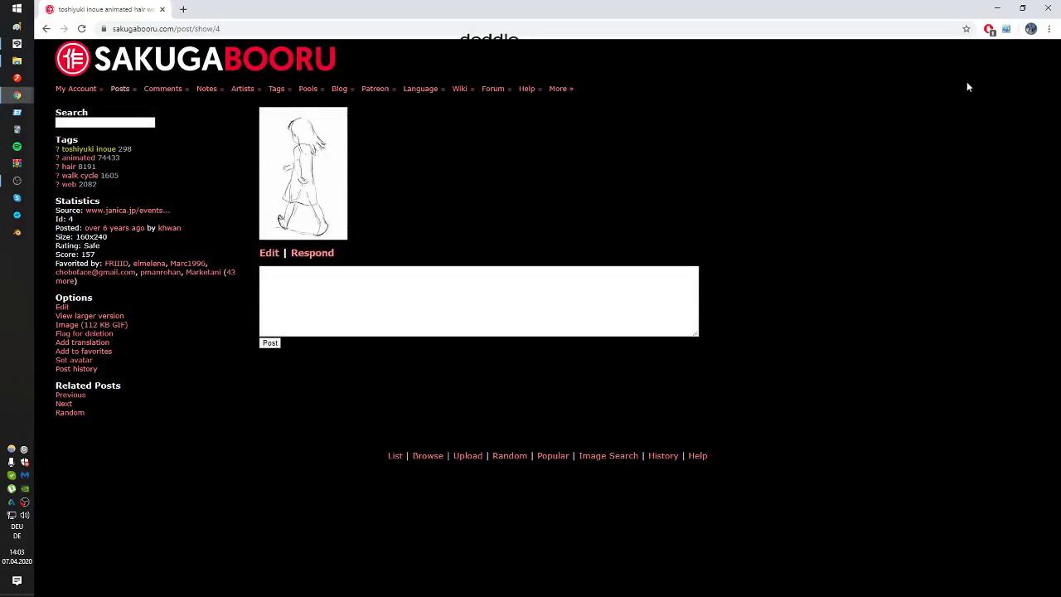
pyautogui.click(1052, 7)
pyautogui.click(17, 96)
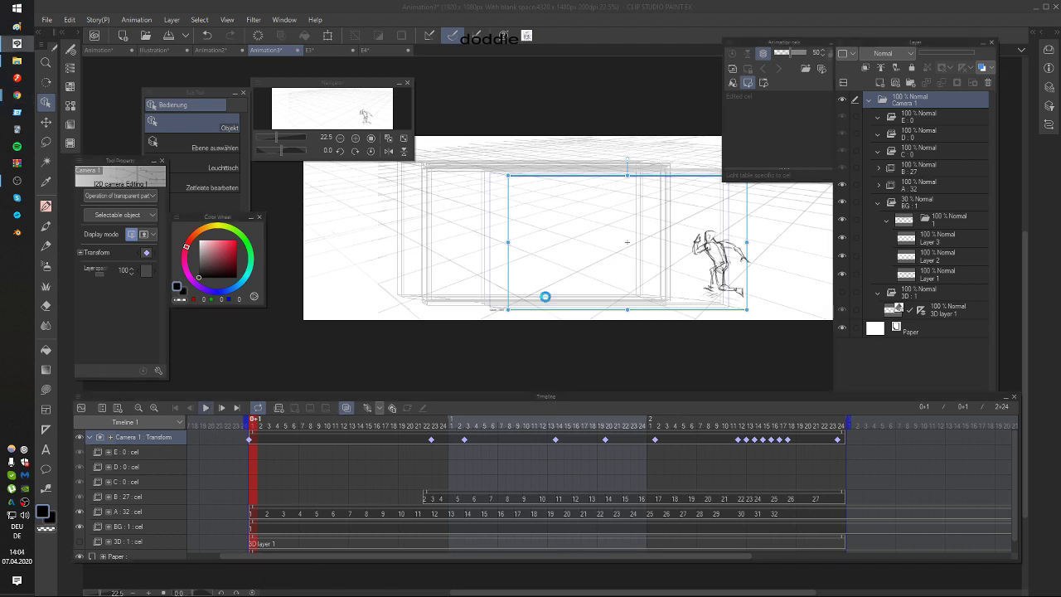
# Step: Play the animation from the first frame to review the camera shake and smoke cloud
pyautogui.press('space')
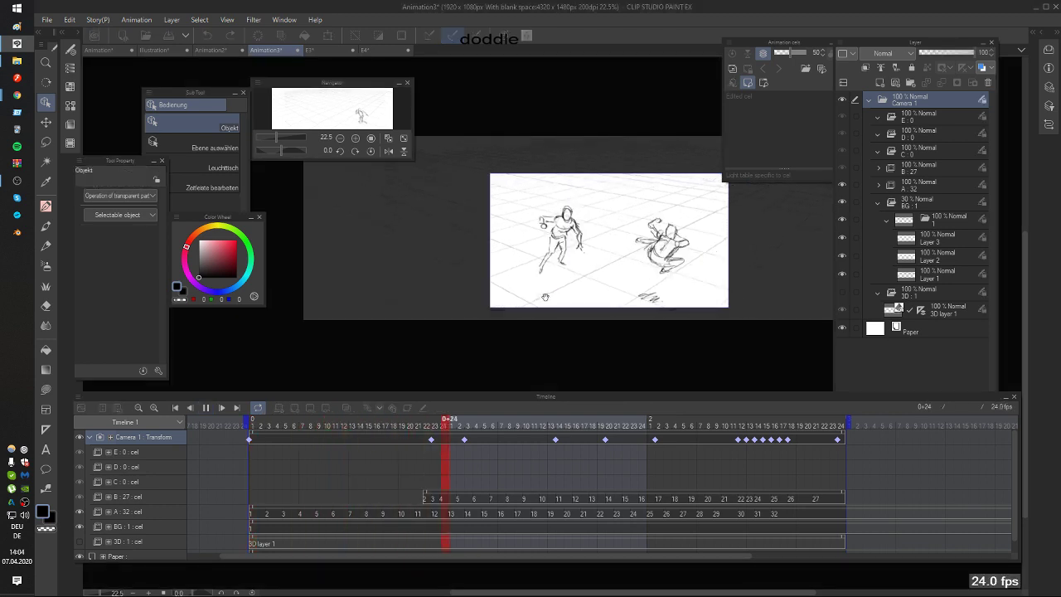